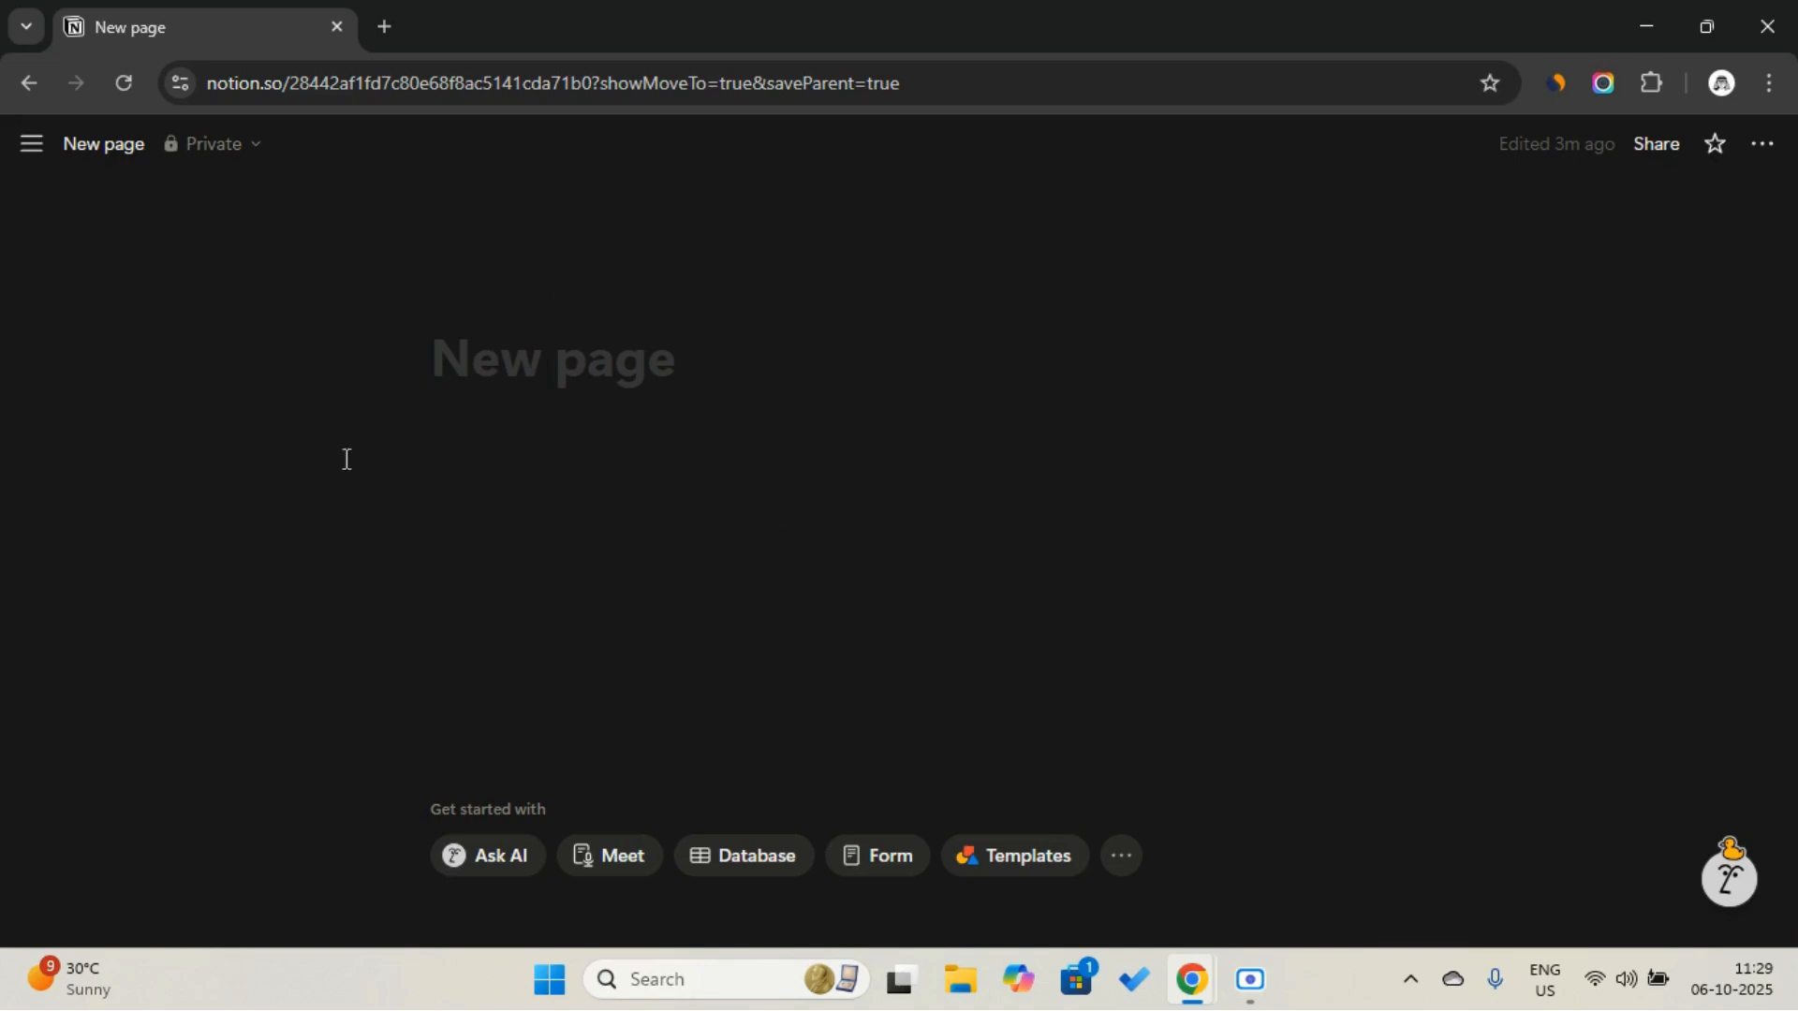
Title the new page "Invoice Manager"
left_click(511, 363)
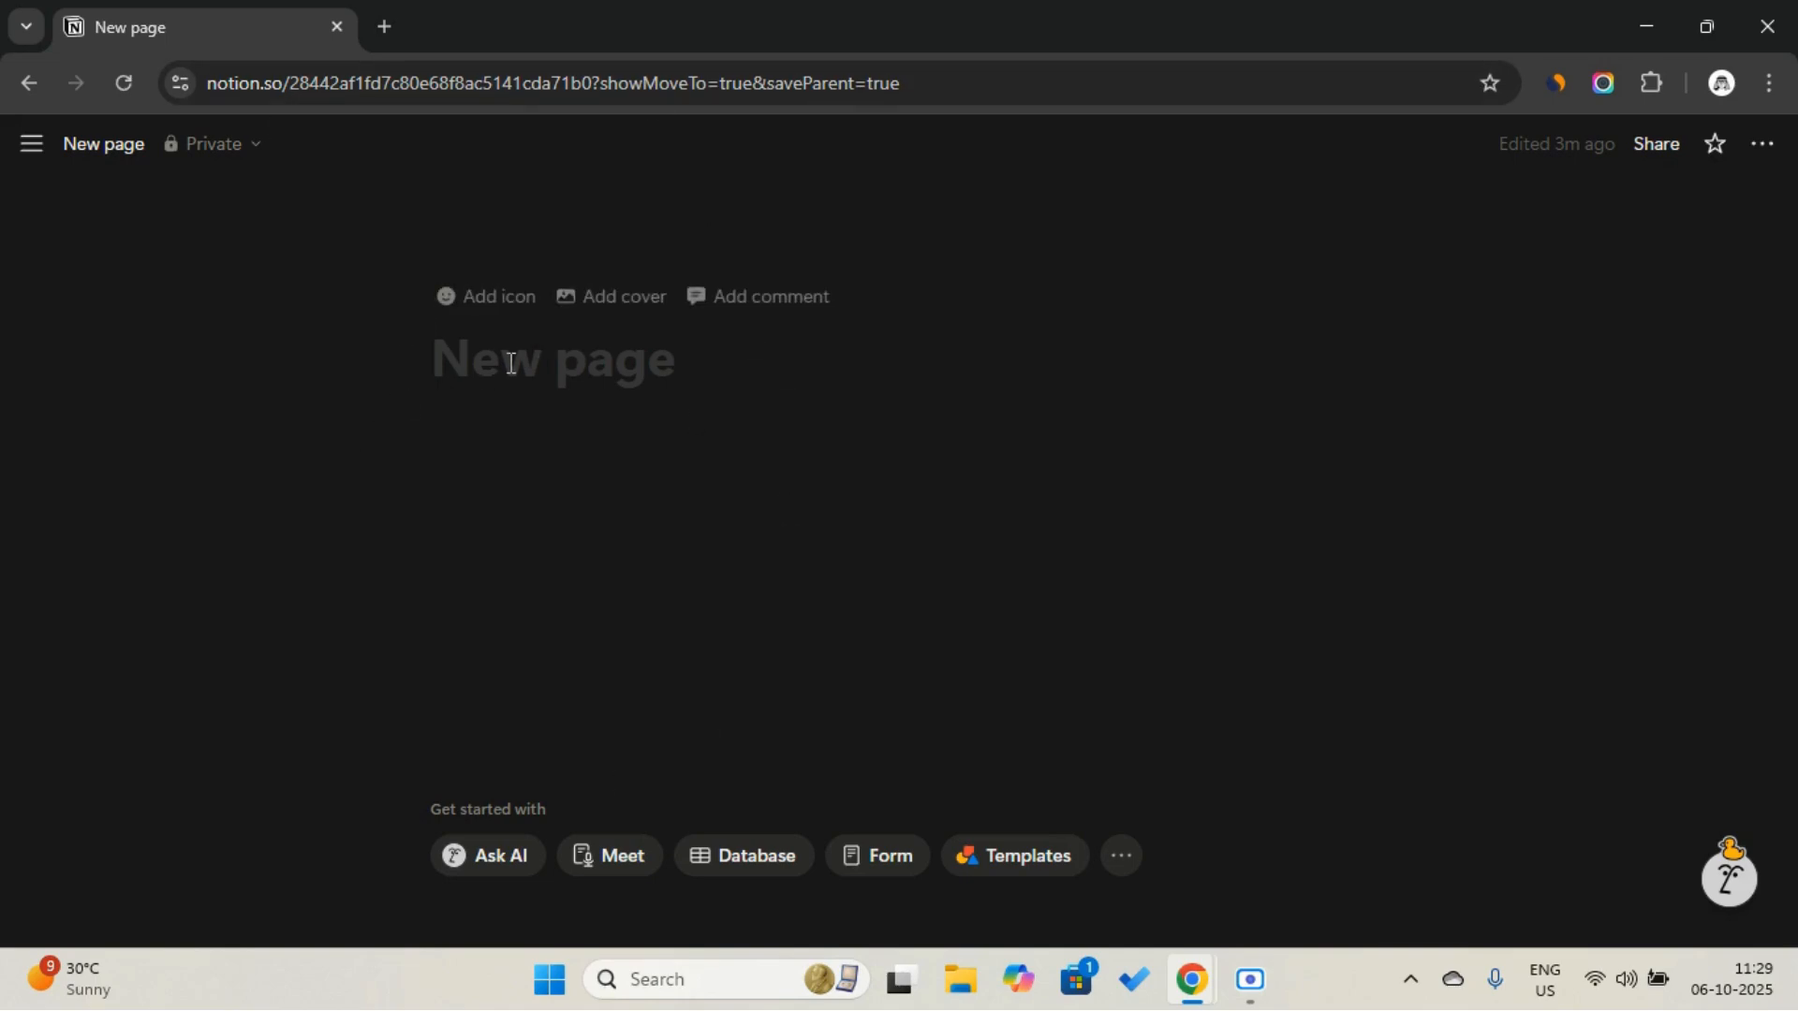
key("Caps_Lock")
type("I")
key("Caps_Lock")
type("nvoice")
key("Caps_Lock")
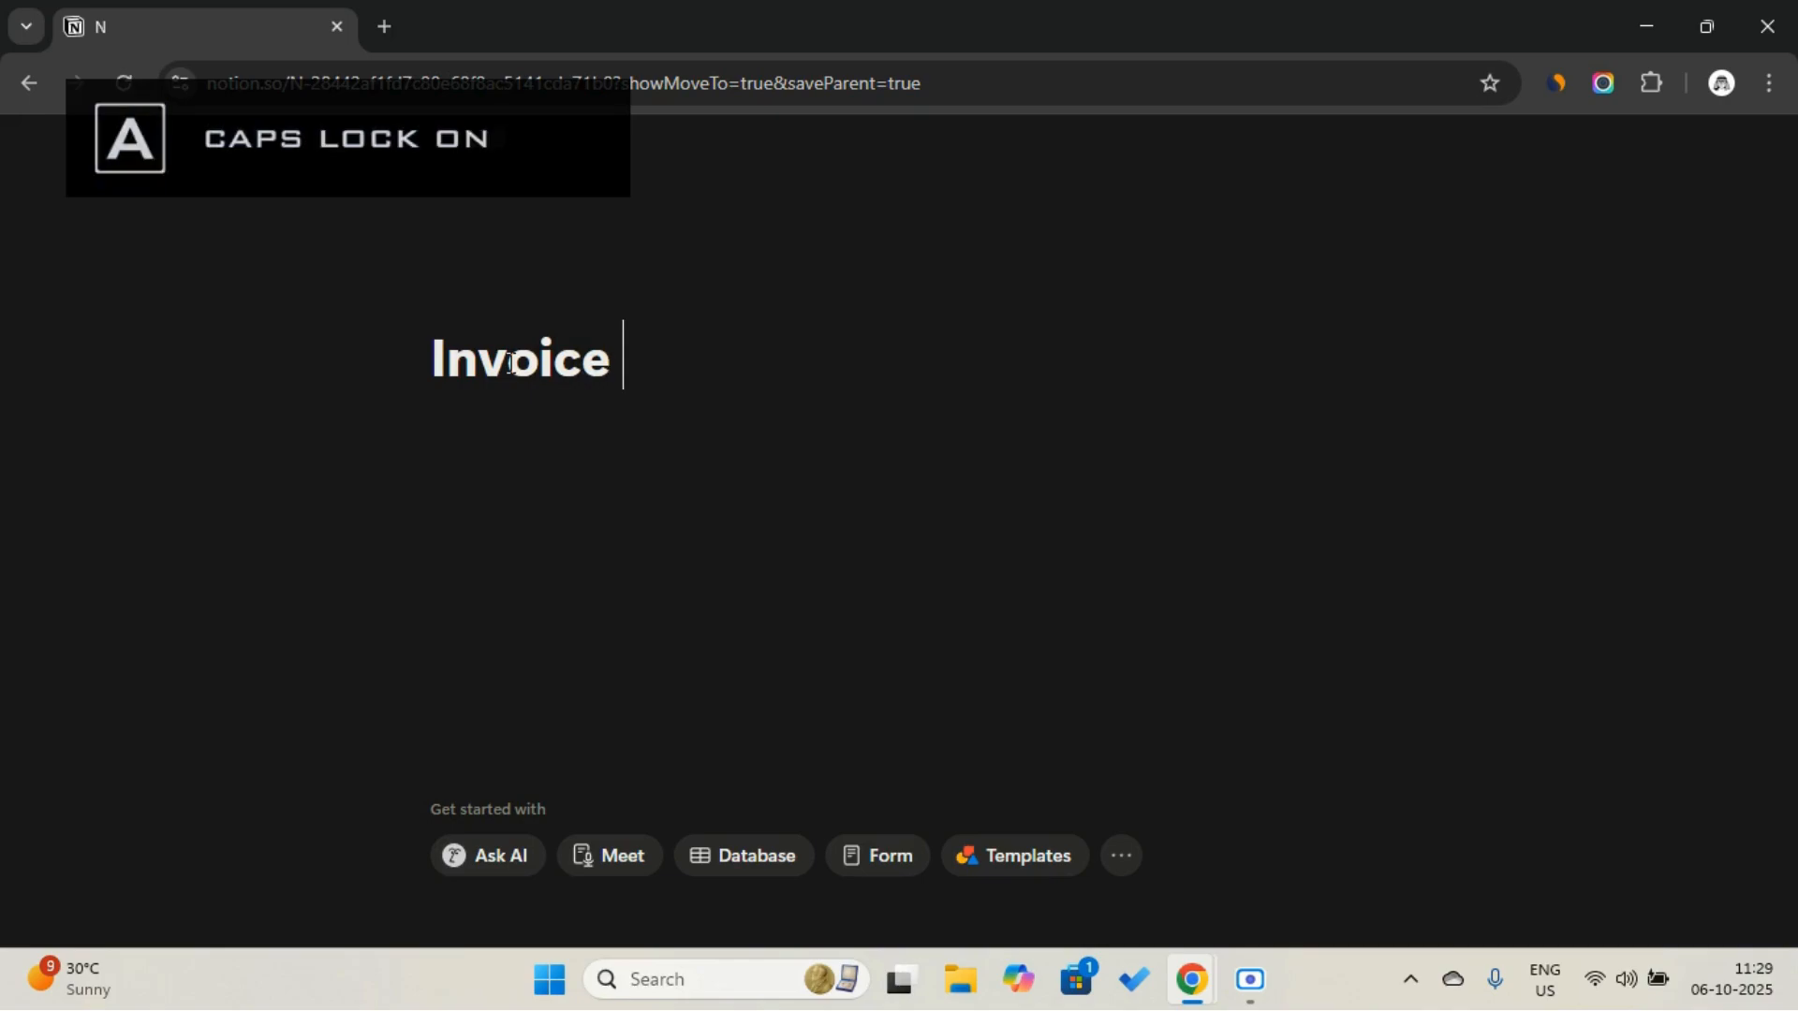
type("M")
key("Caps_Lock")
type("anager")
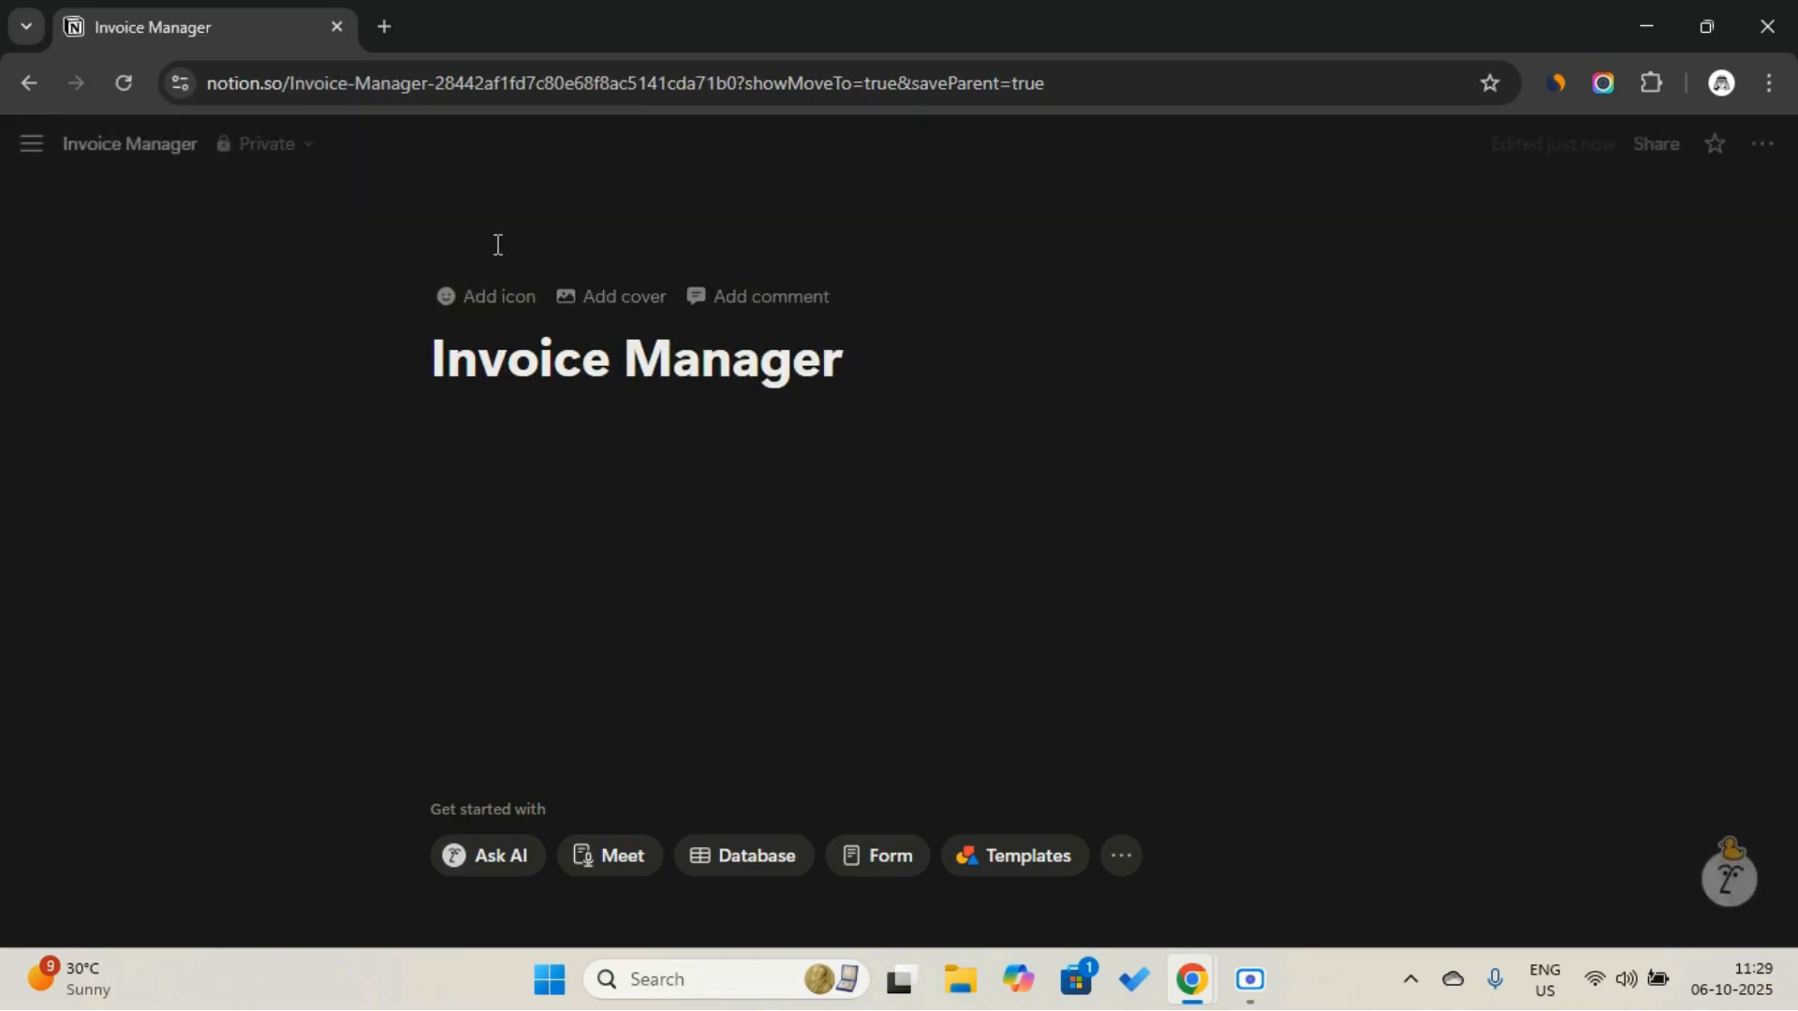
Add a page icon to Invoice Manager, using the rectangle stack symbol from the icon set instead of an emoji
left_click(489, 296)
left_click(483, 342)
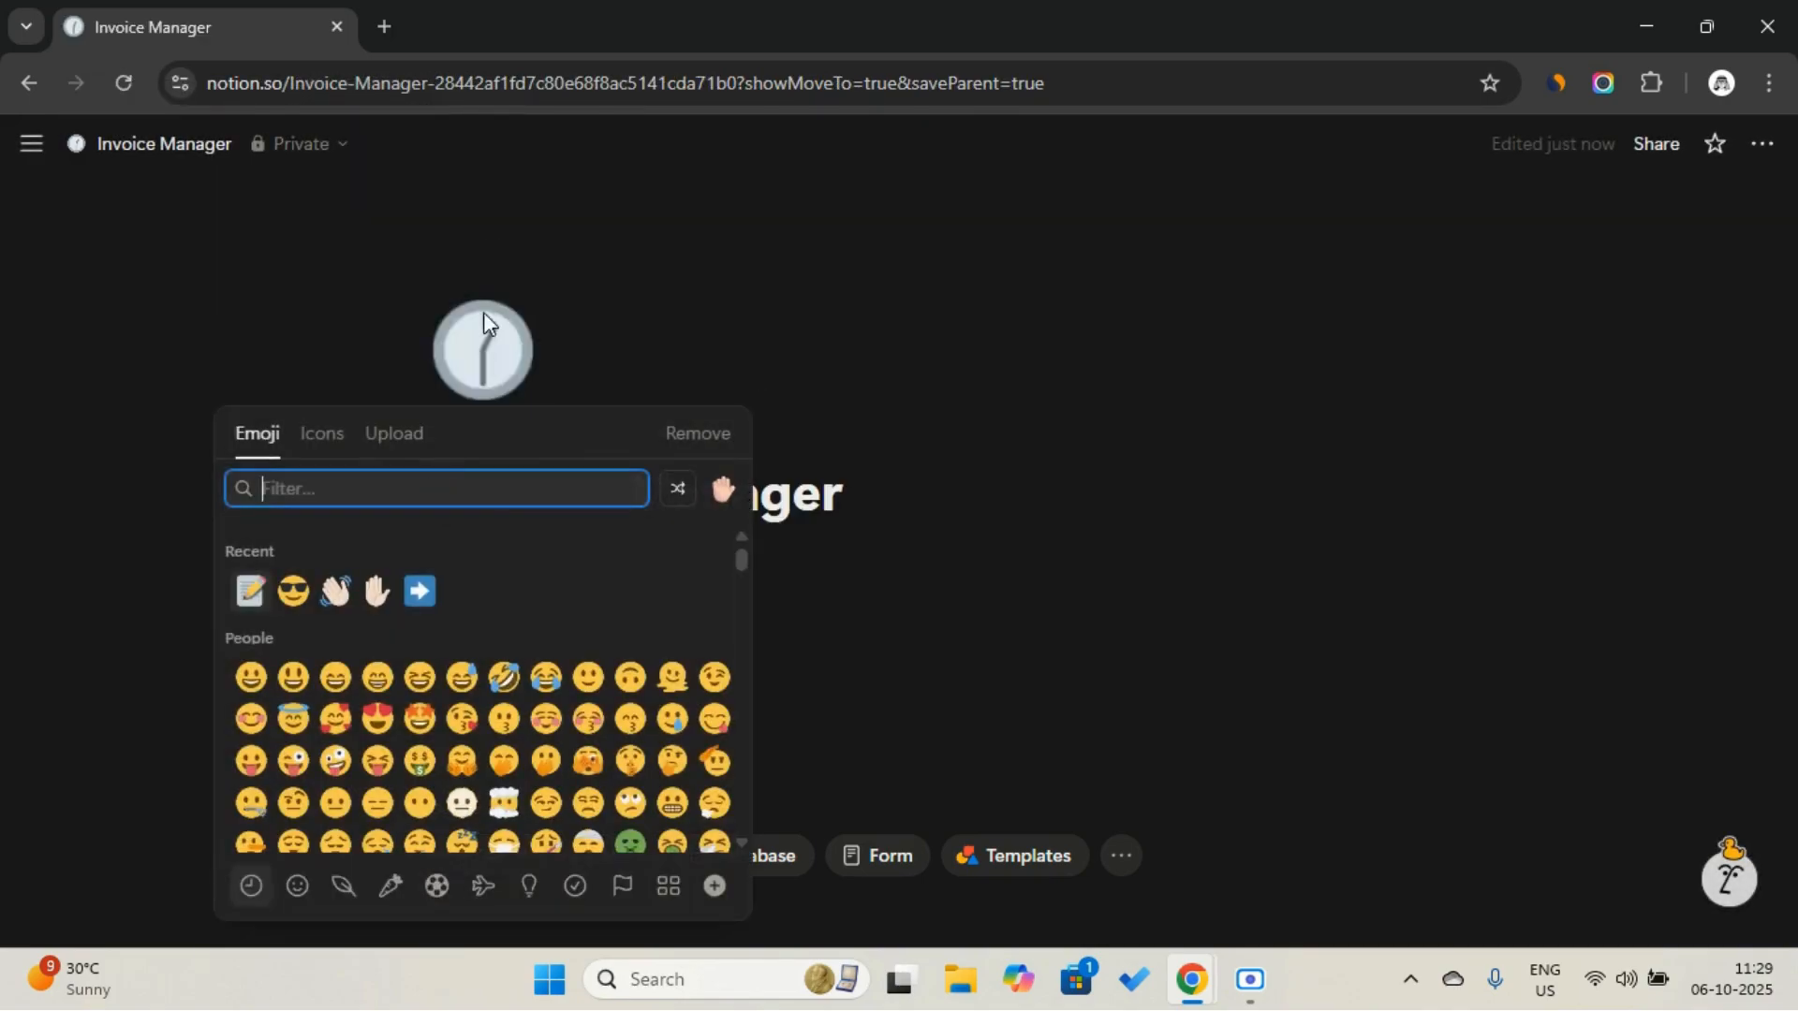
left_click(323, 435)
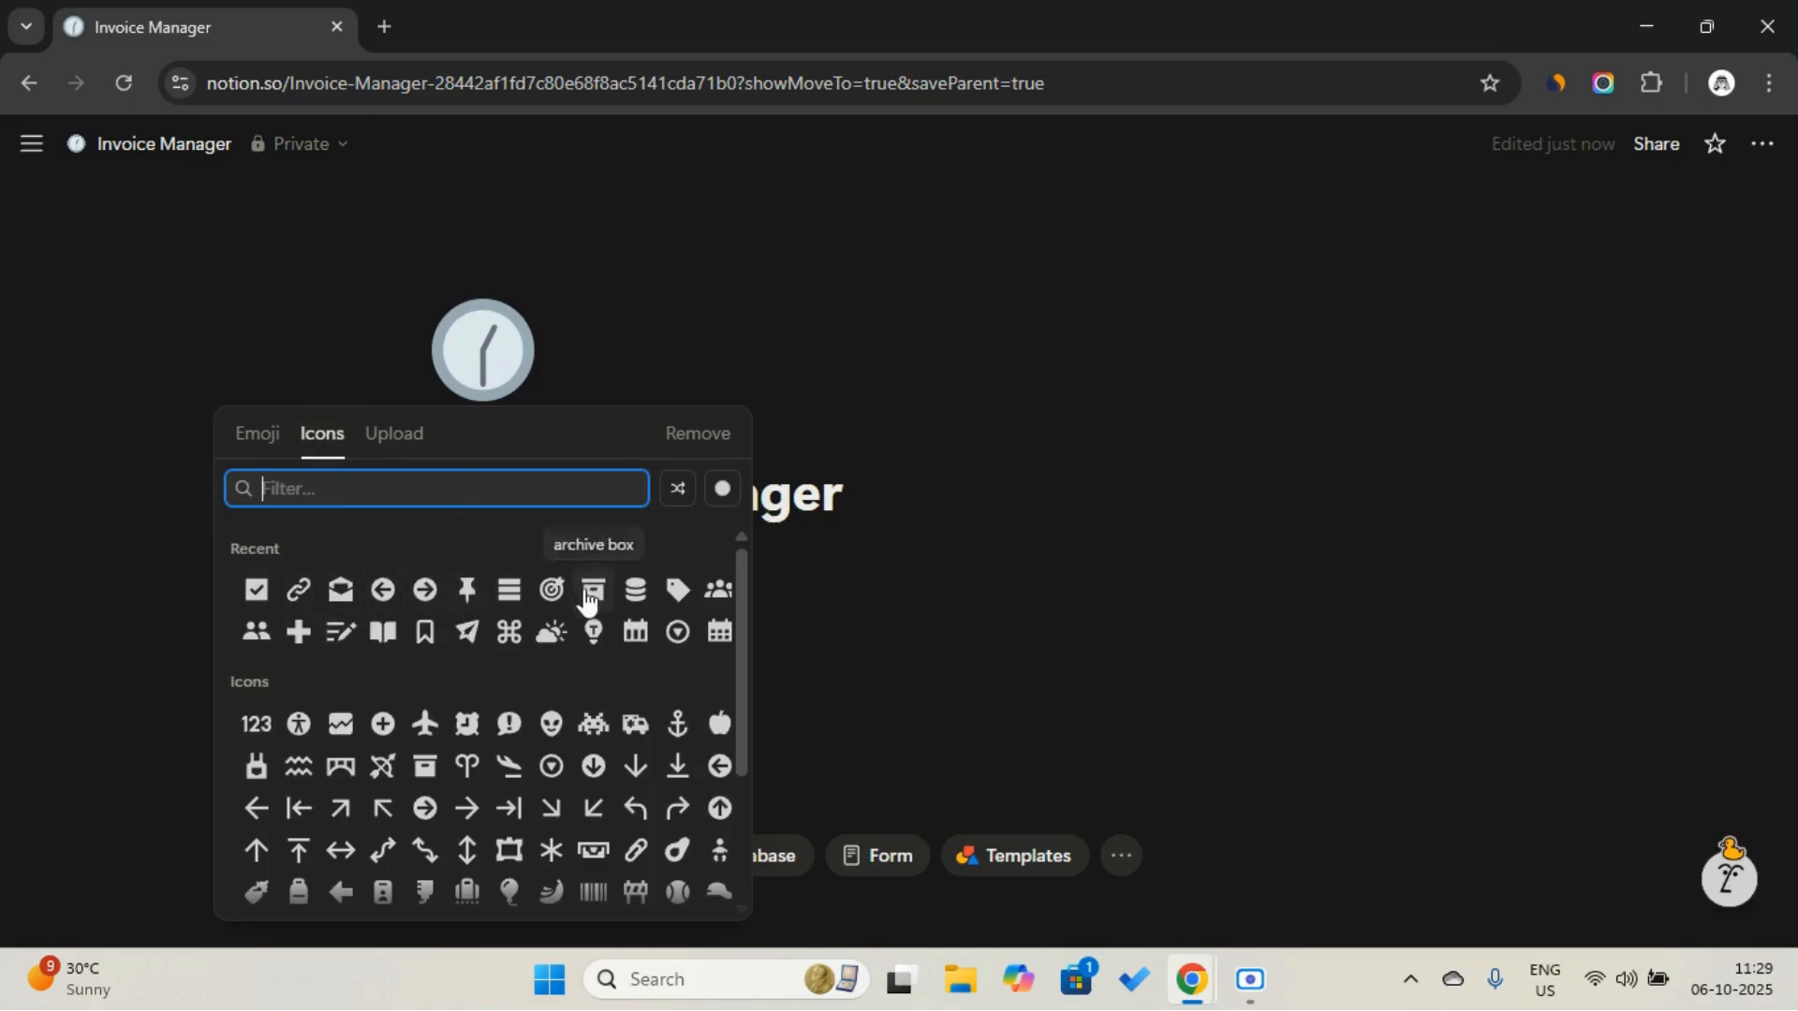
scroll(478, 655, "down", 2)
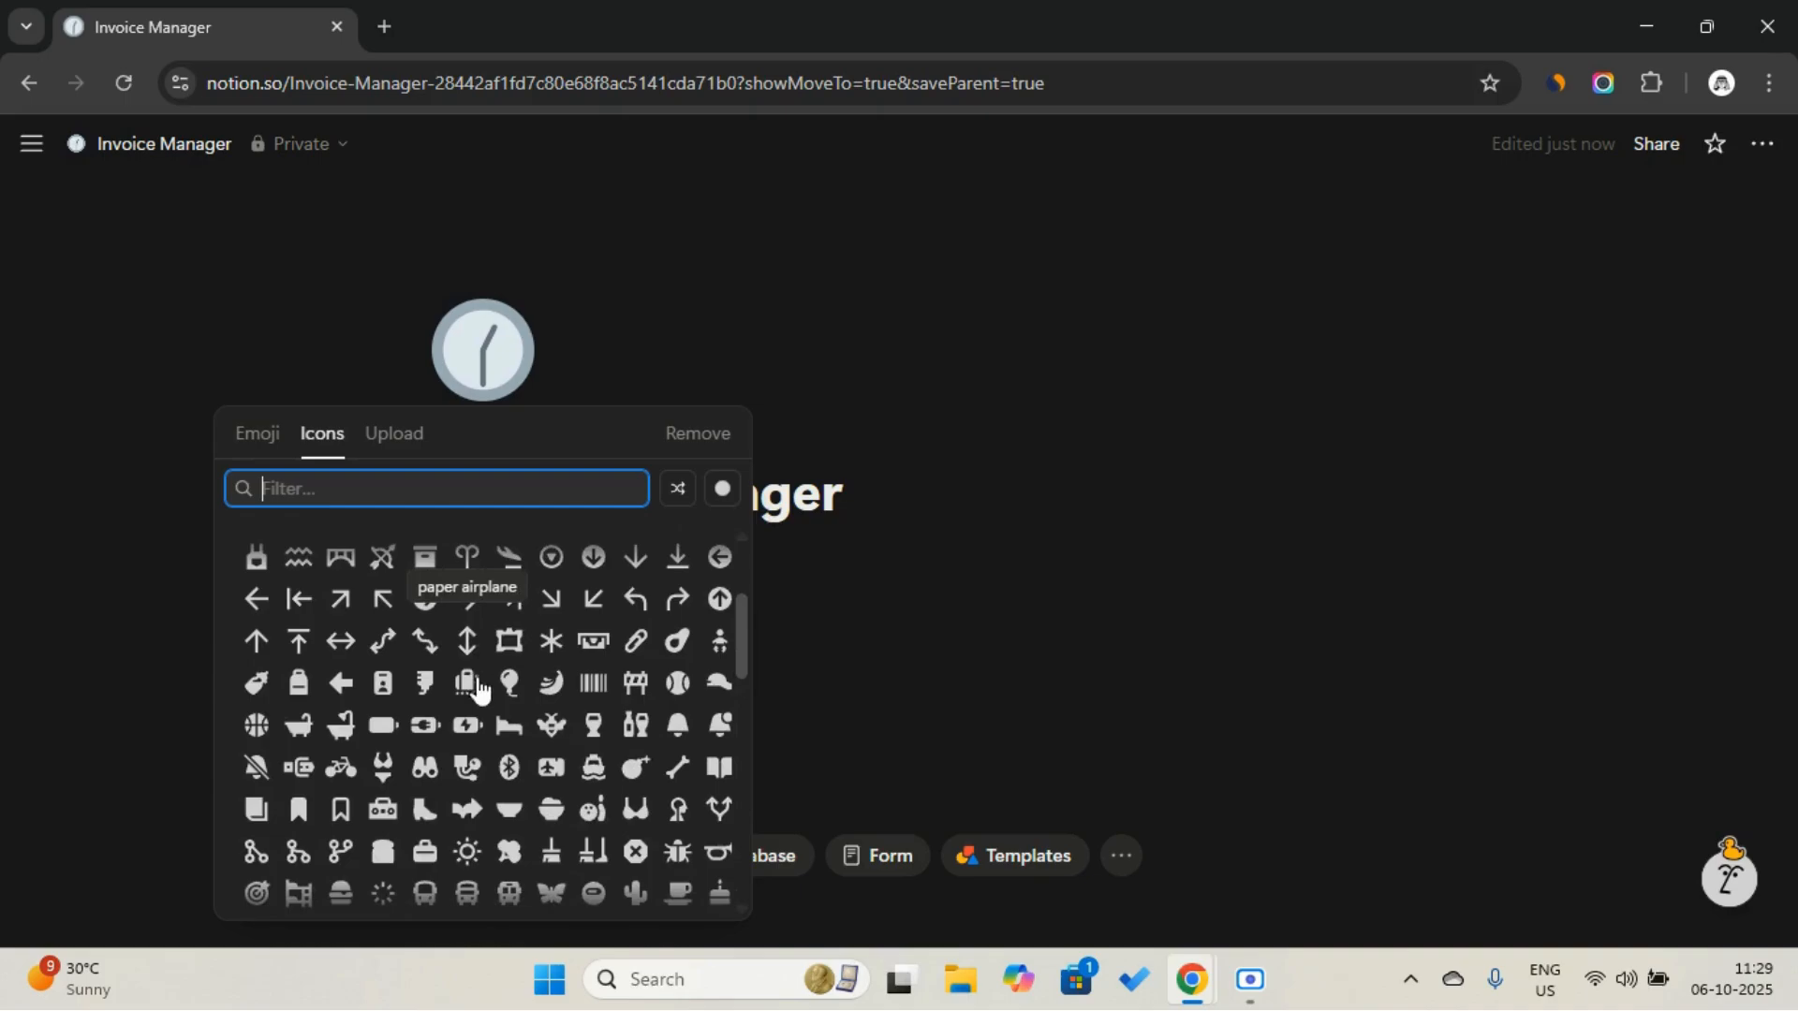
scroll(505, 674, "down", 3)
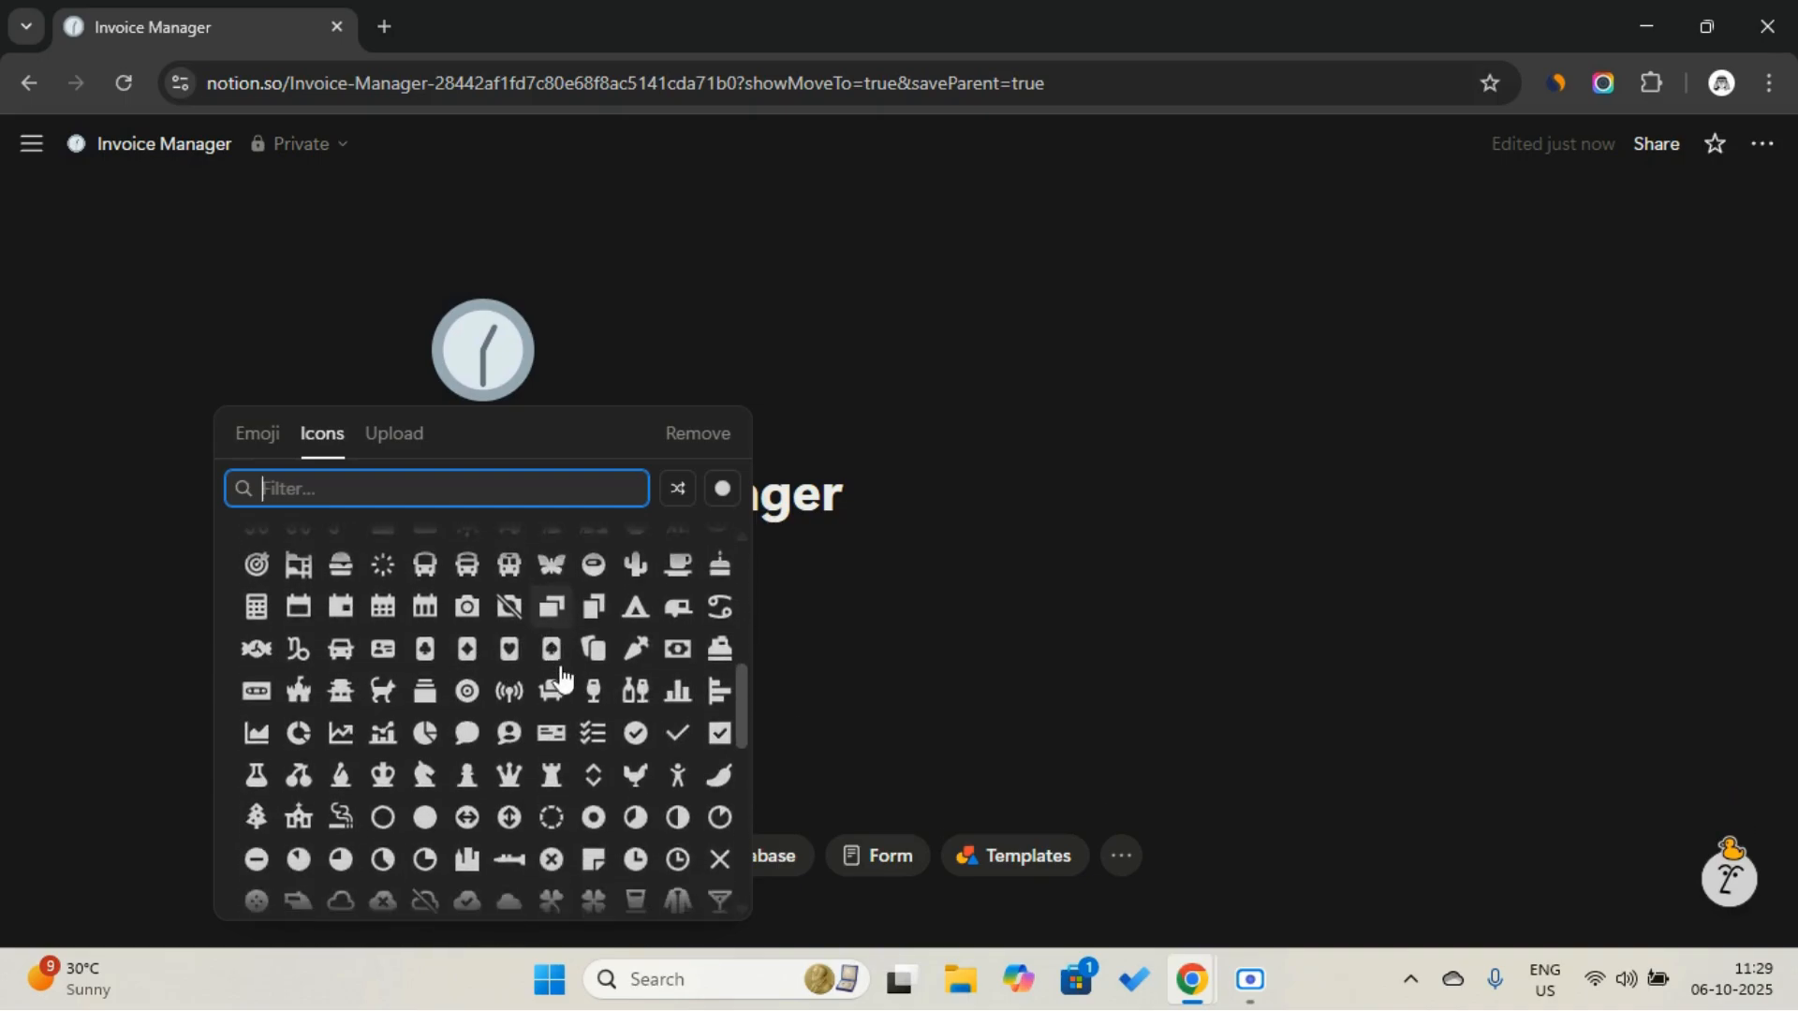
scroll(543, 695, "down", 1)
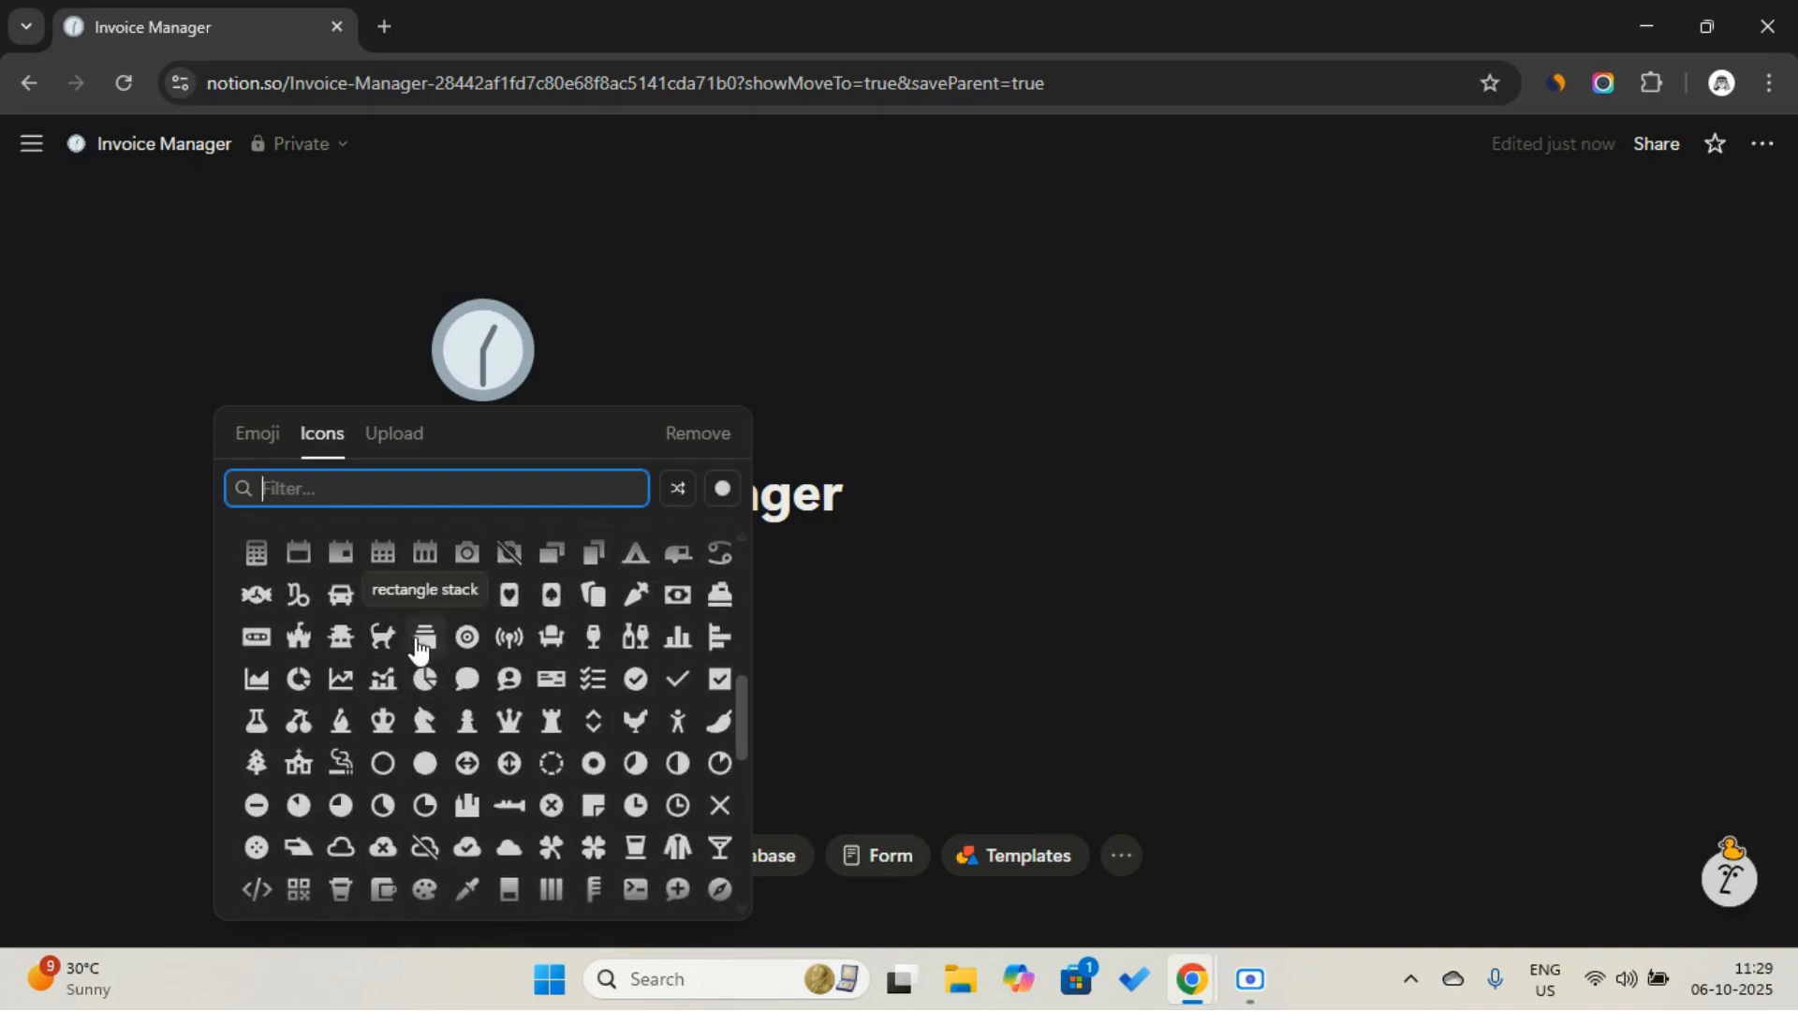
left_click(419, 640)
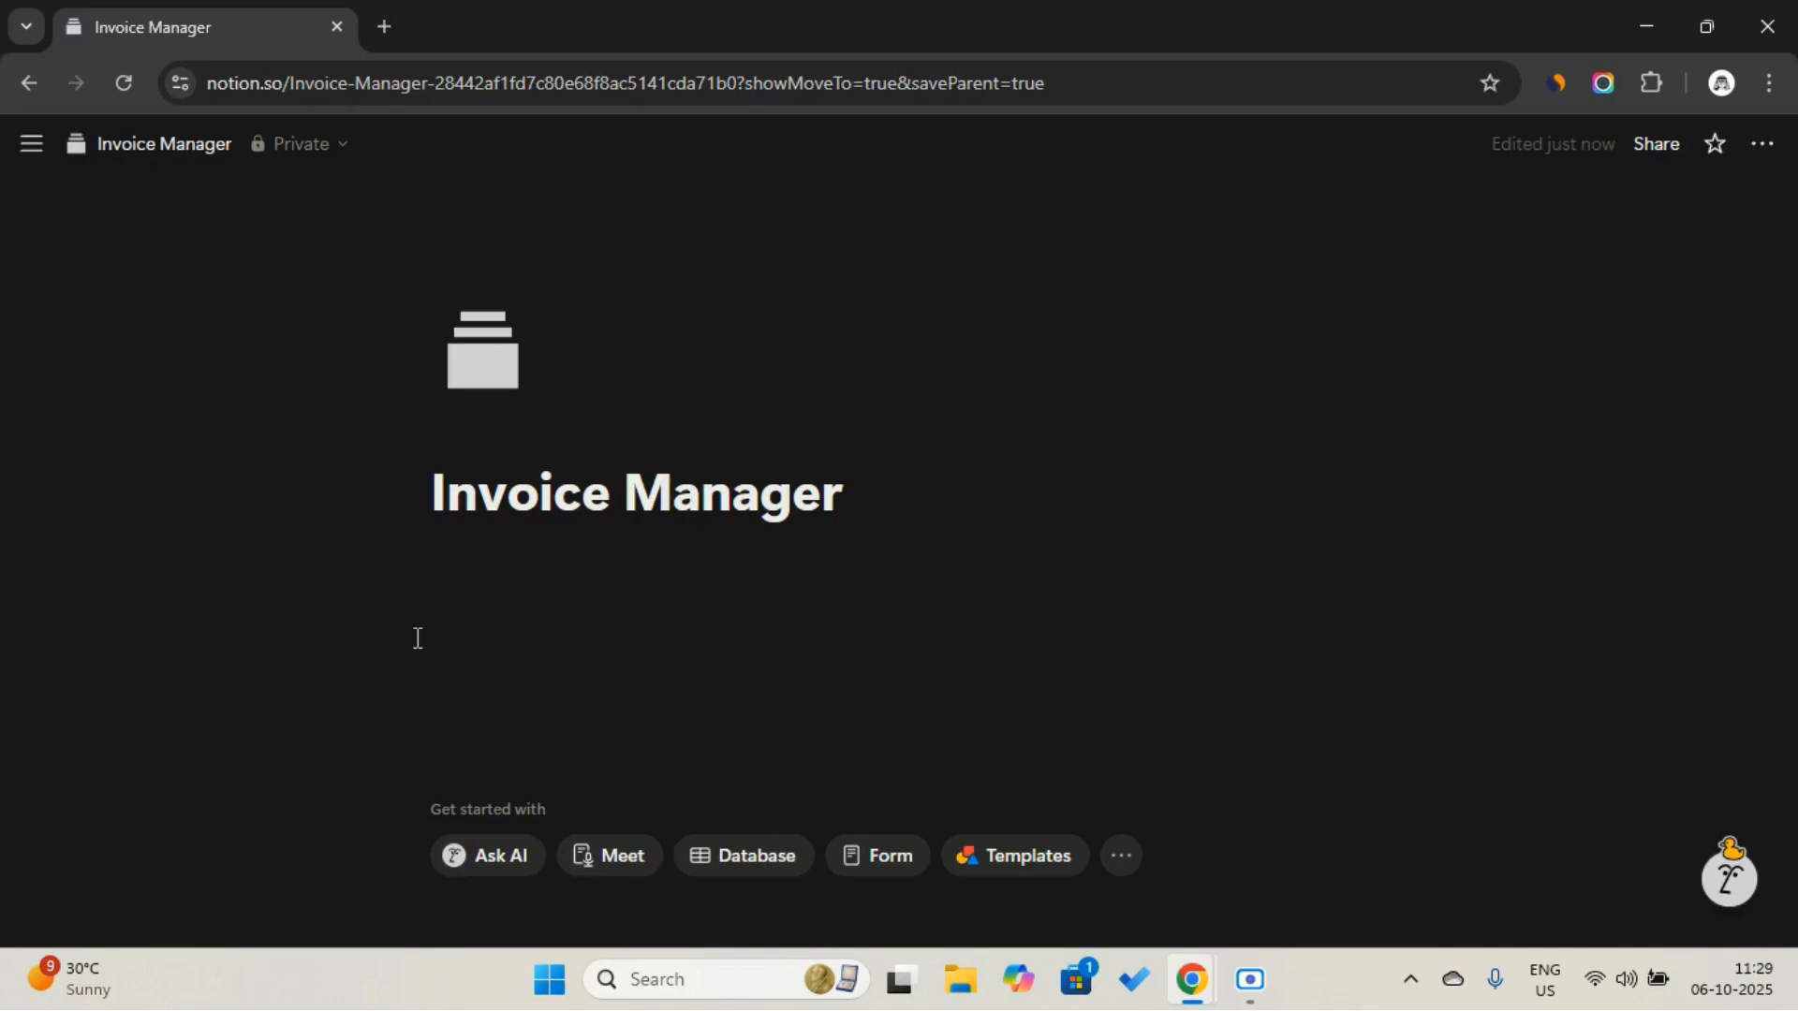
Change the colour of the page's rectangle stack icon to blue
left_click(482, 349)
left_click(724, 488)
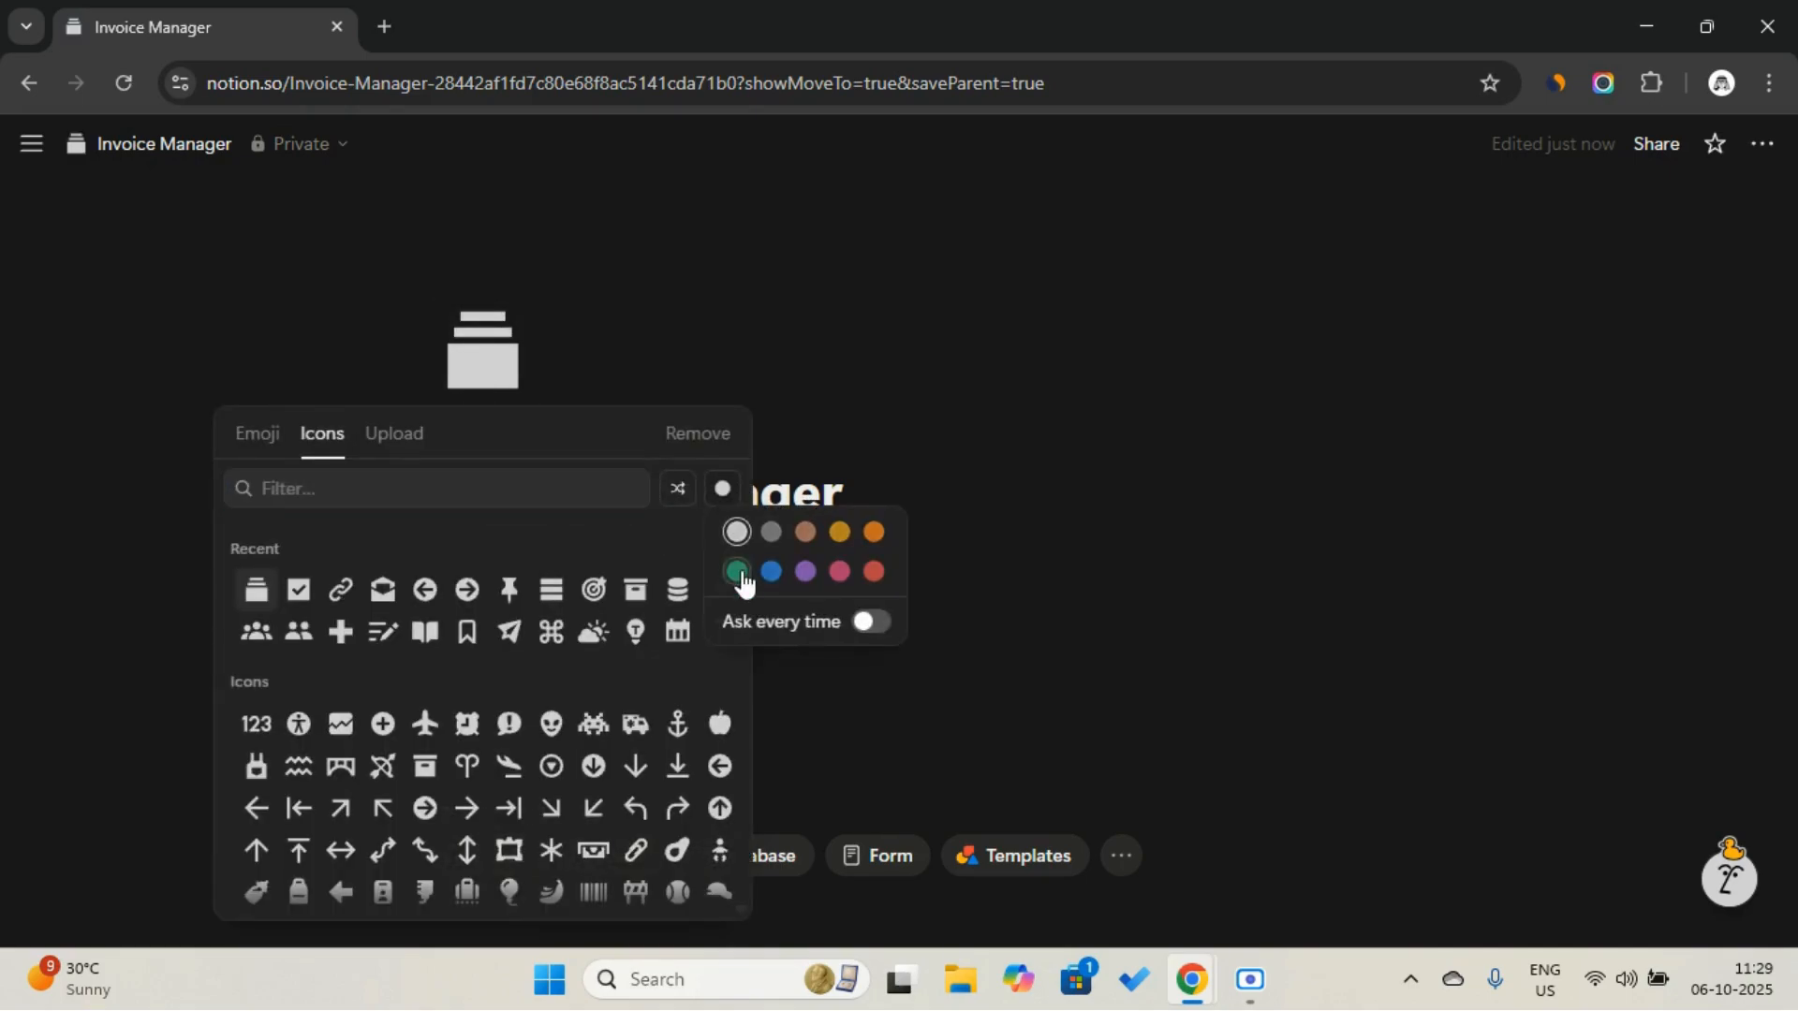
left_click(263, 599)
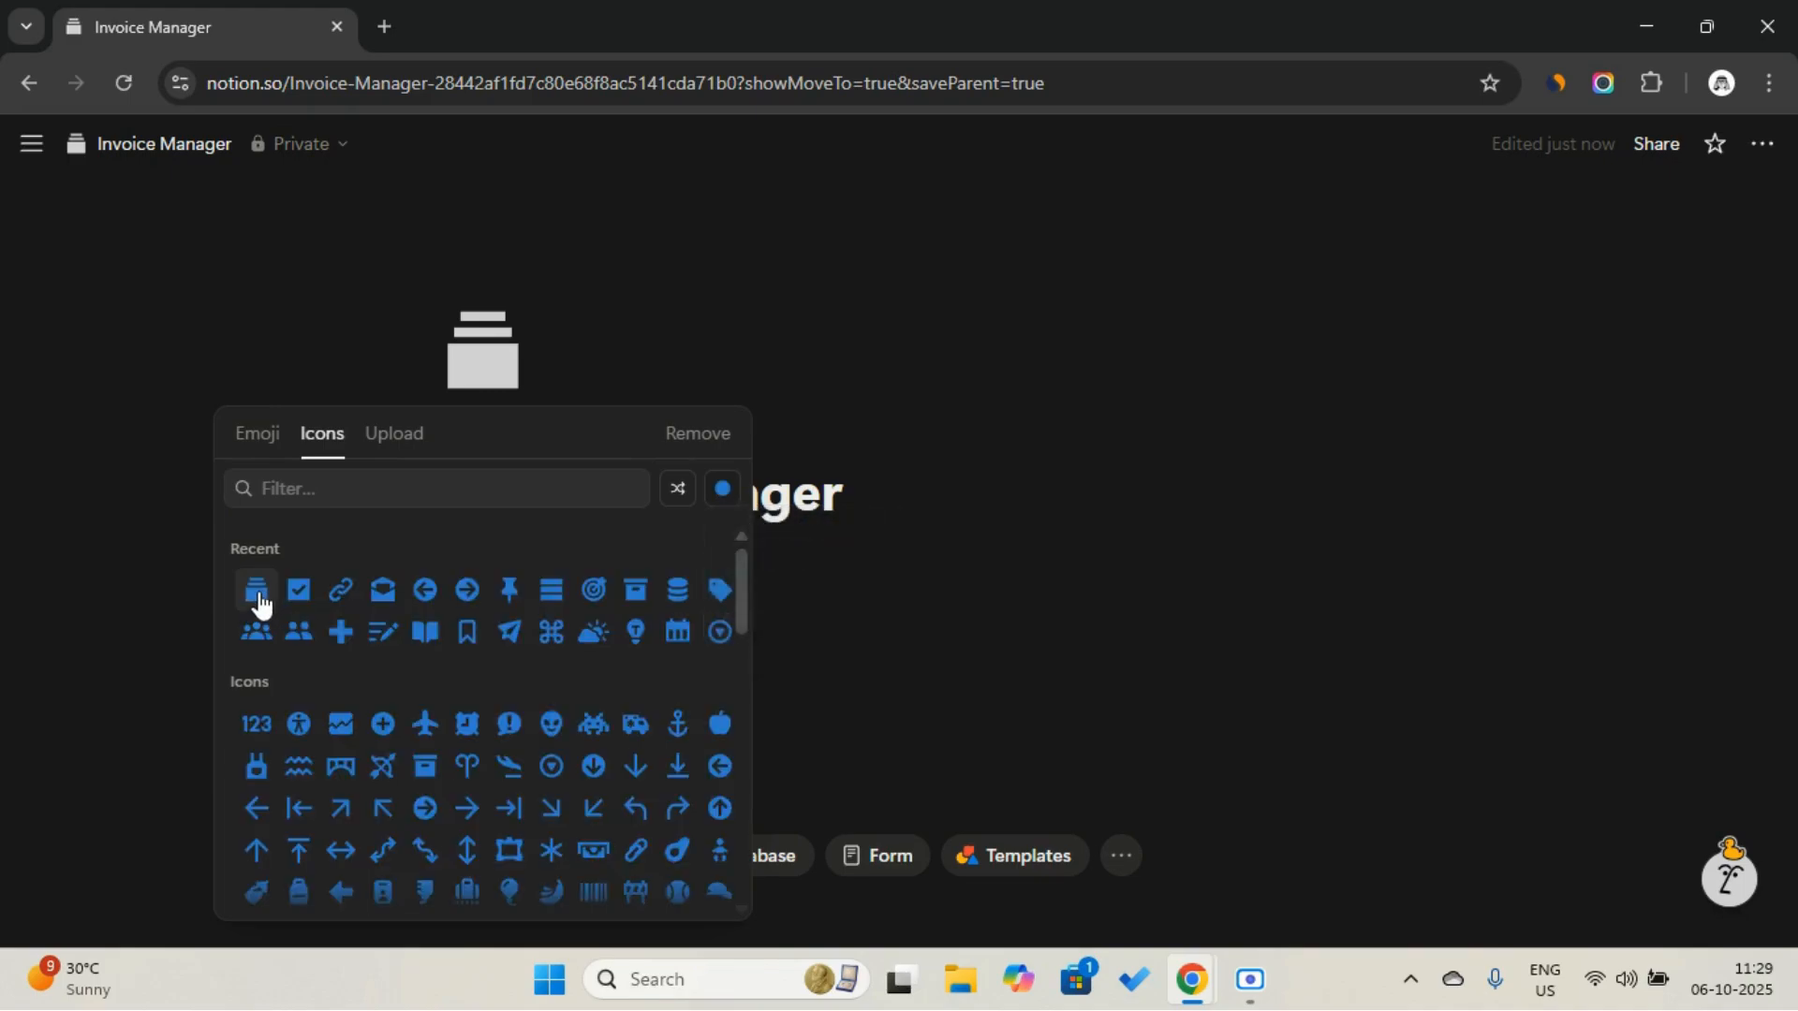
left_click(262, 593)
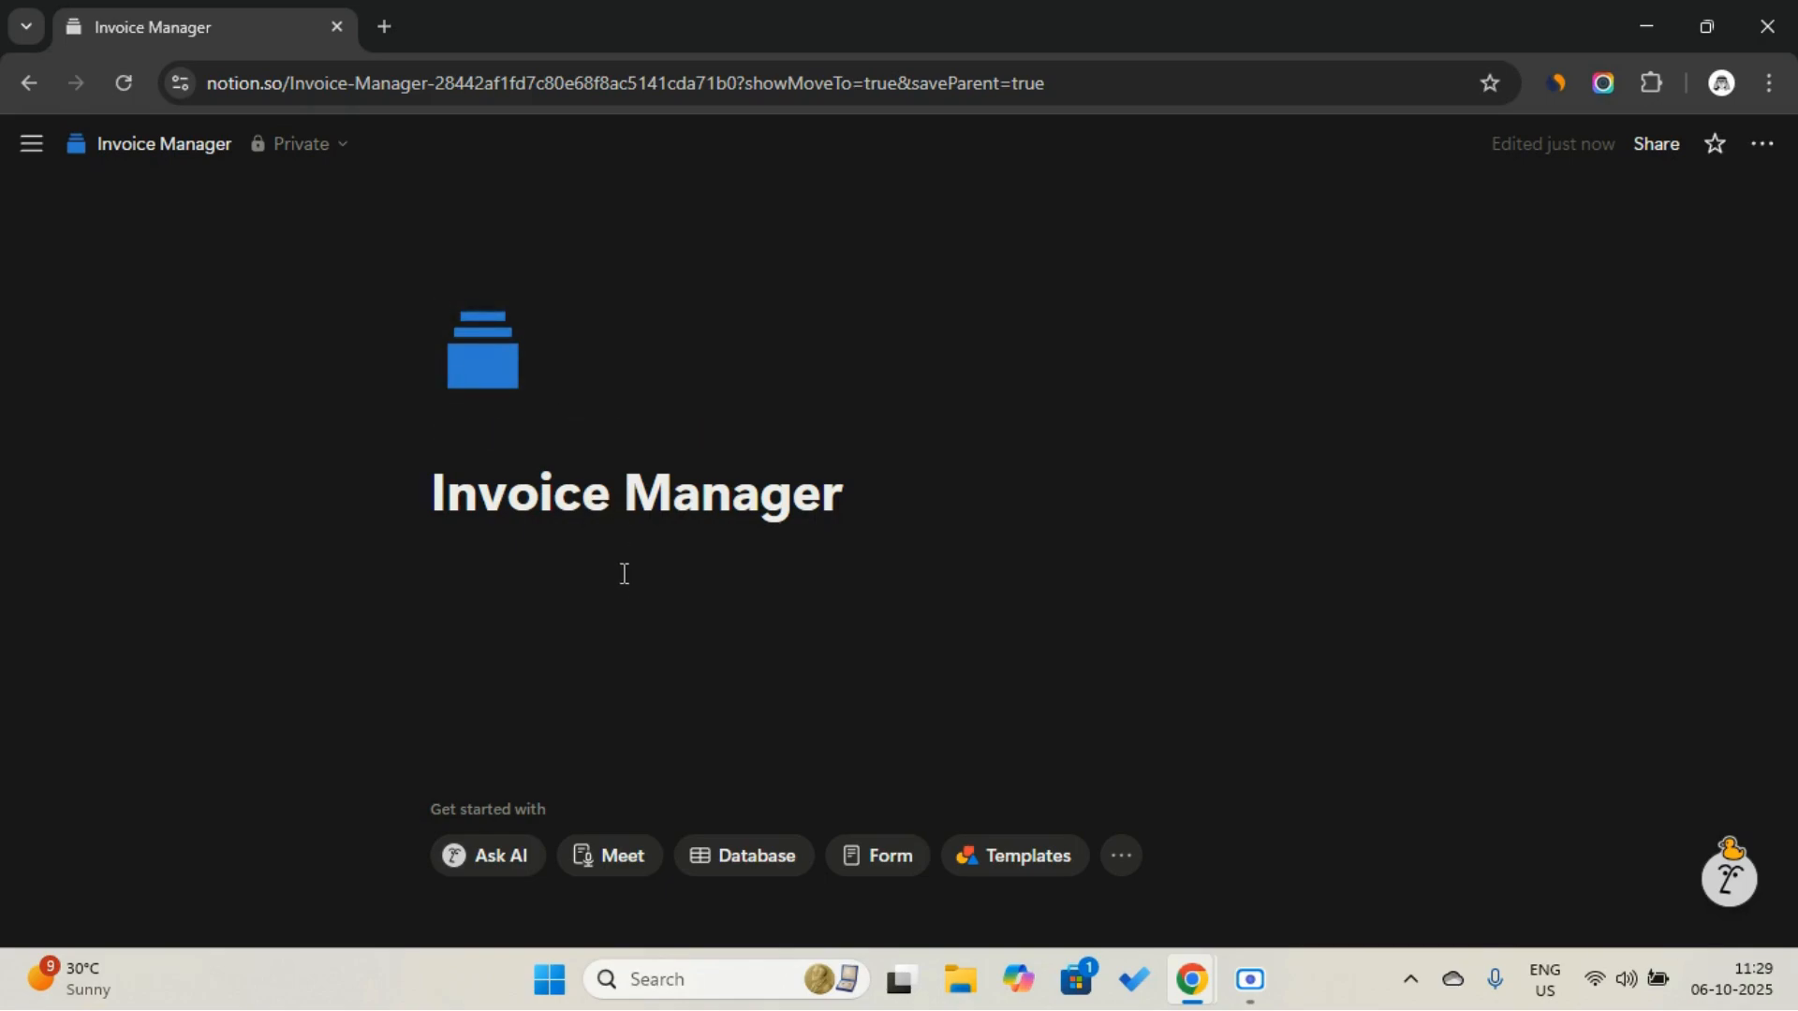
Insert a full-page database into the body of the Invoice Manager page
left_click(763, 540)
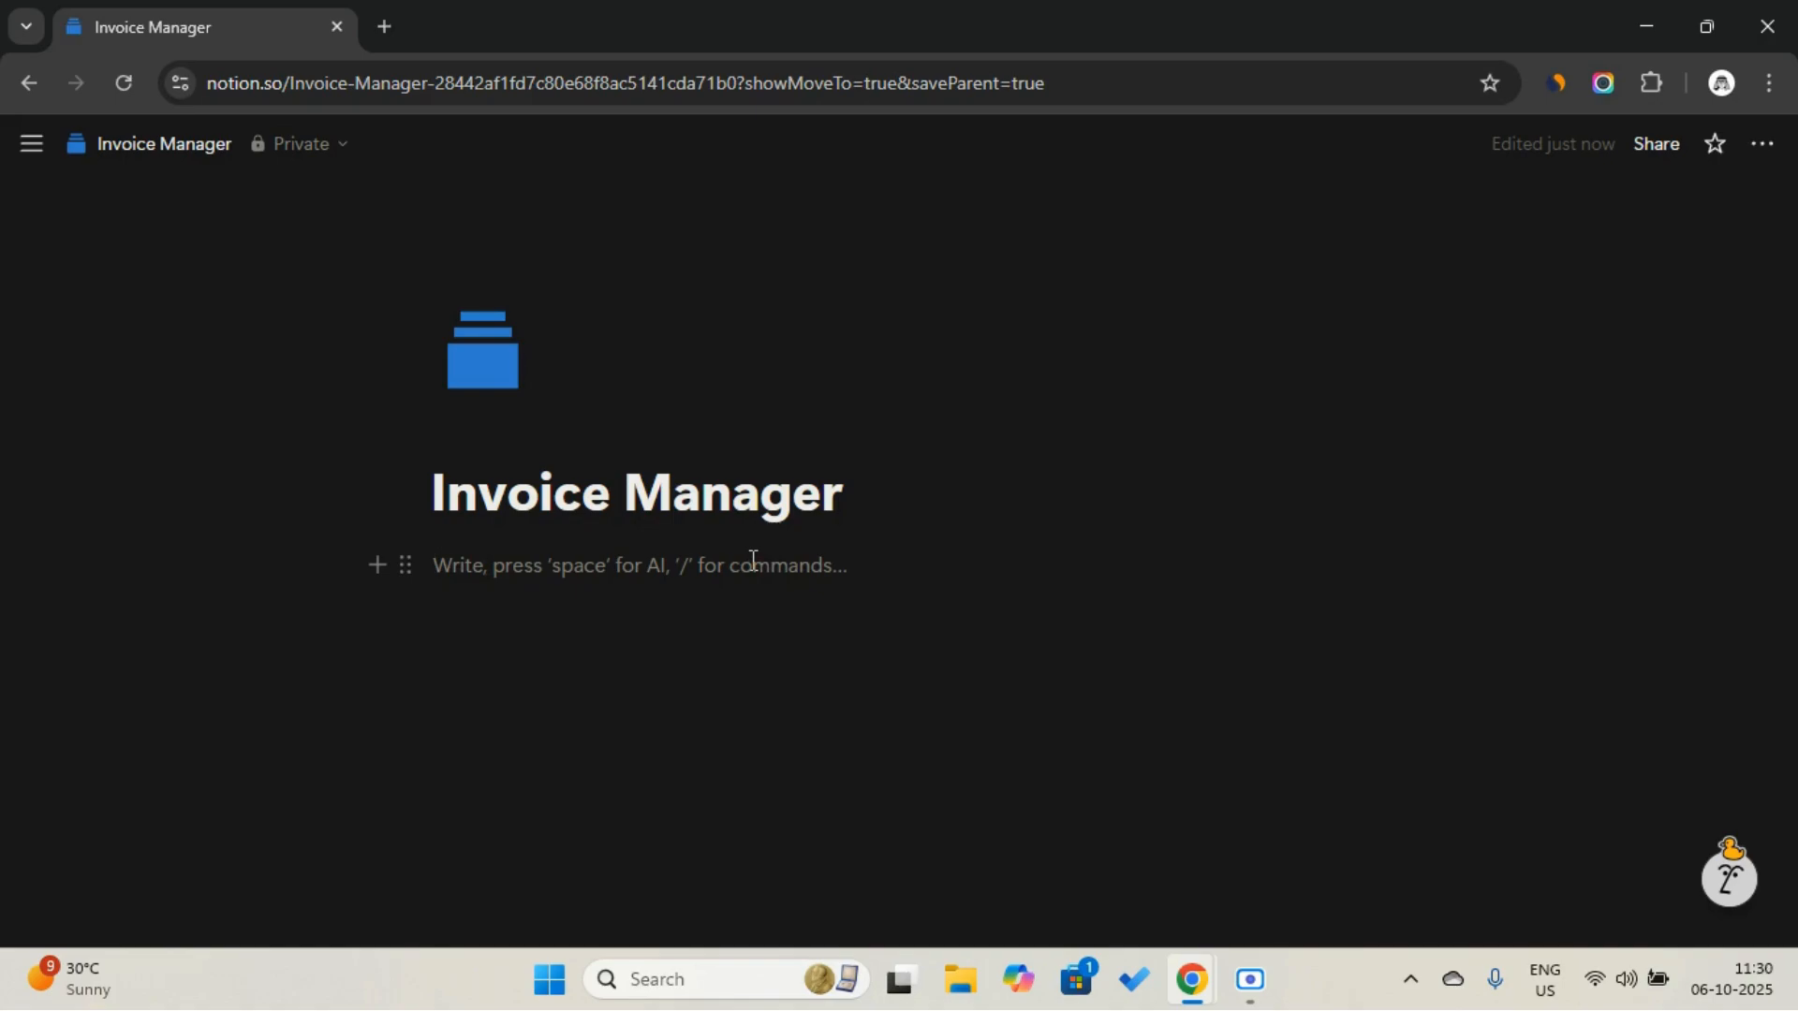
type("/")
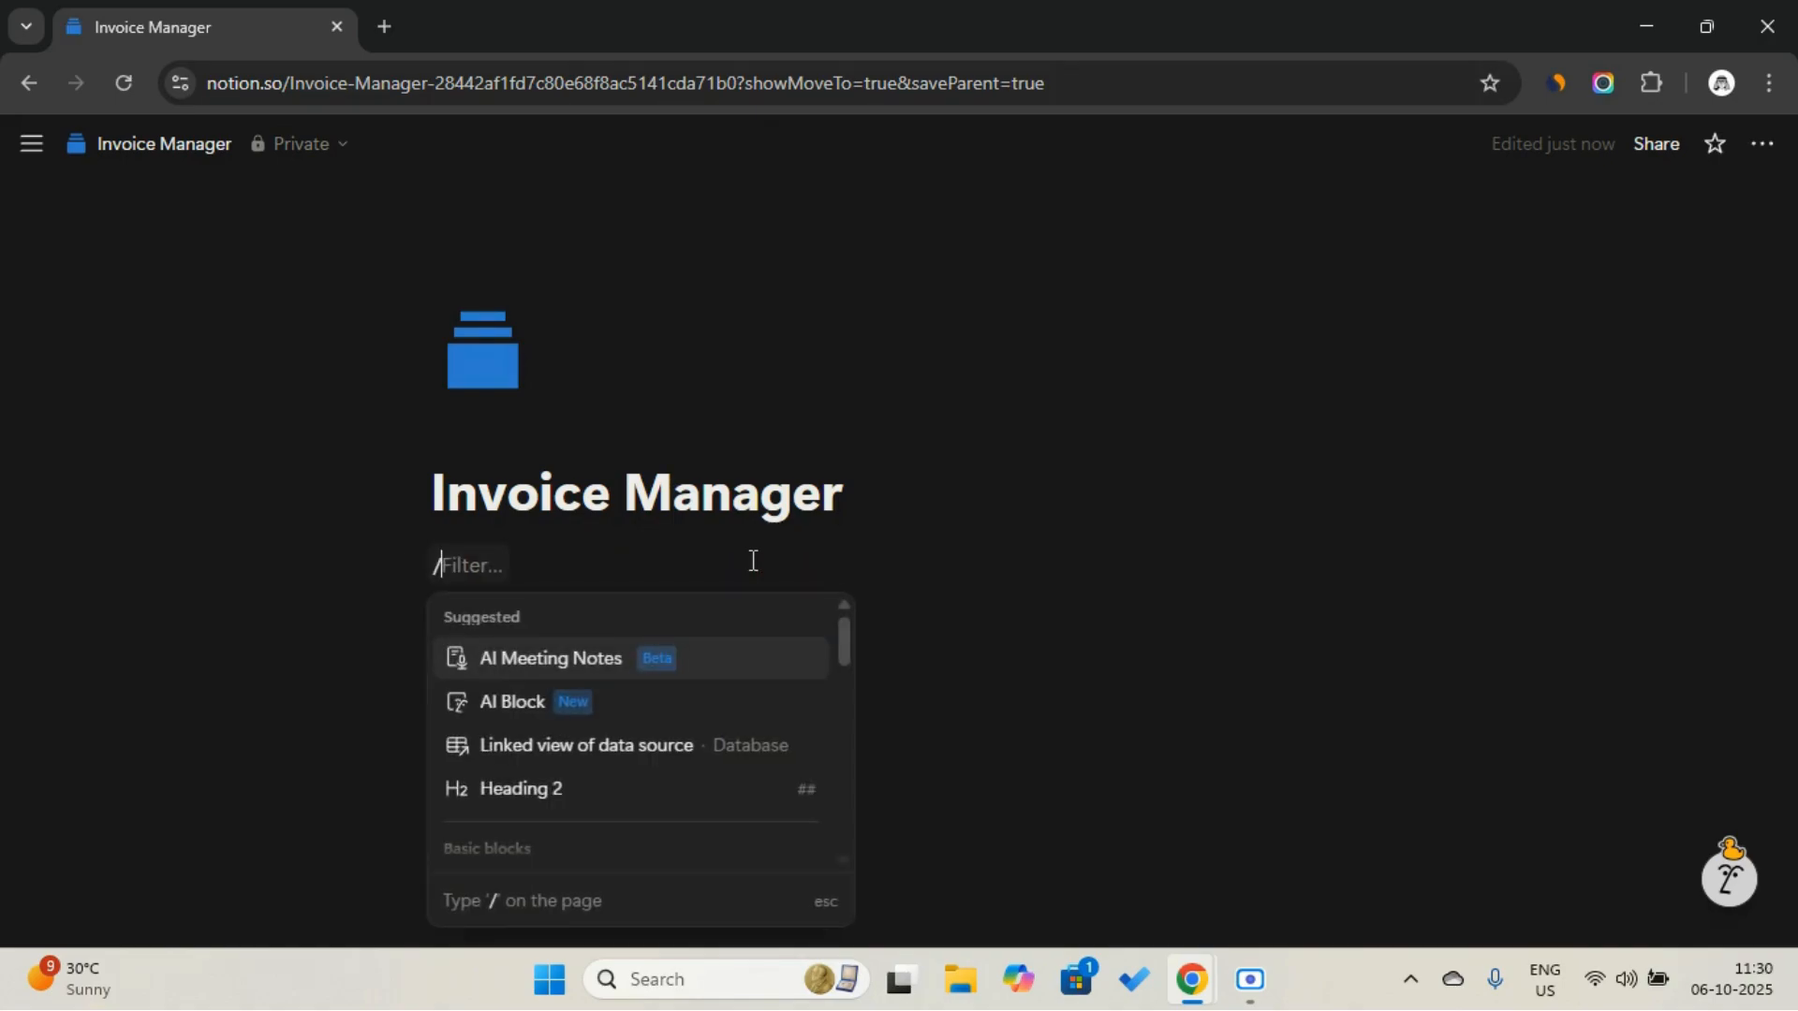
type("full")
key("Return")
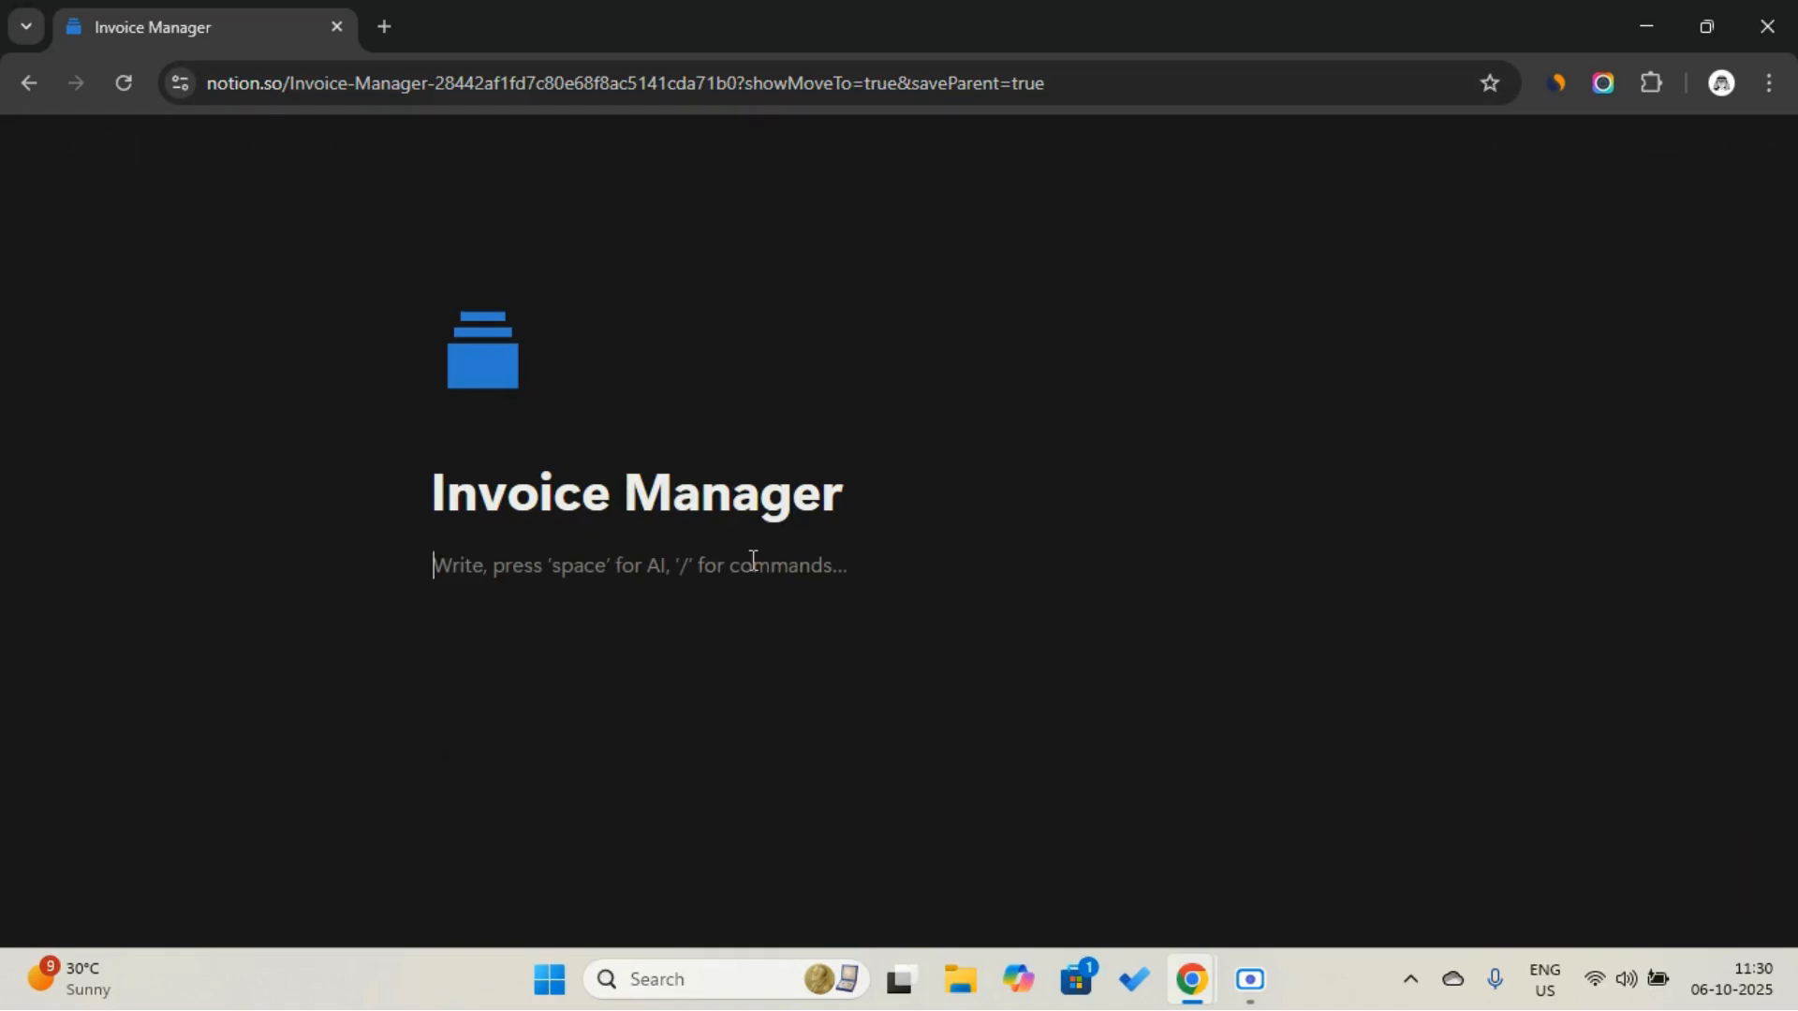
type("/full")
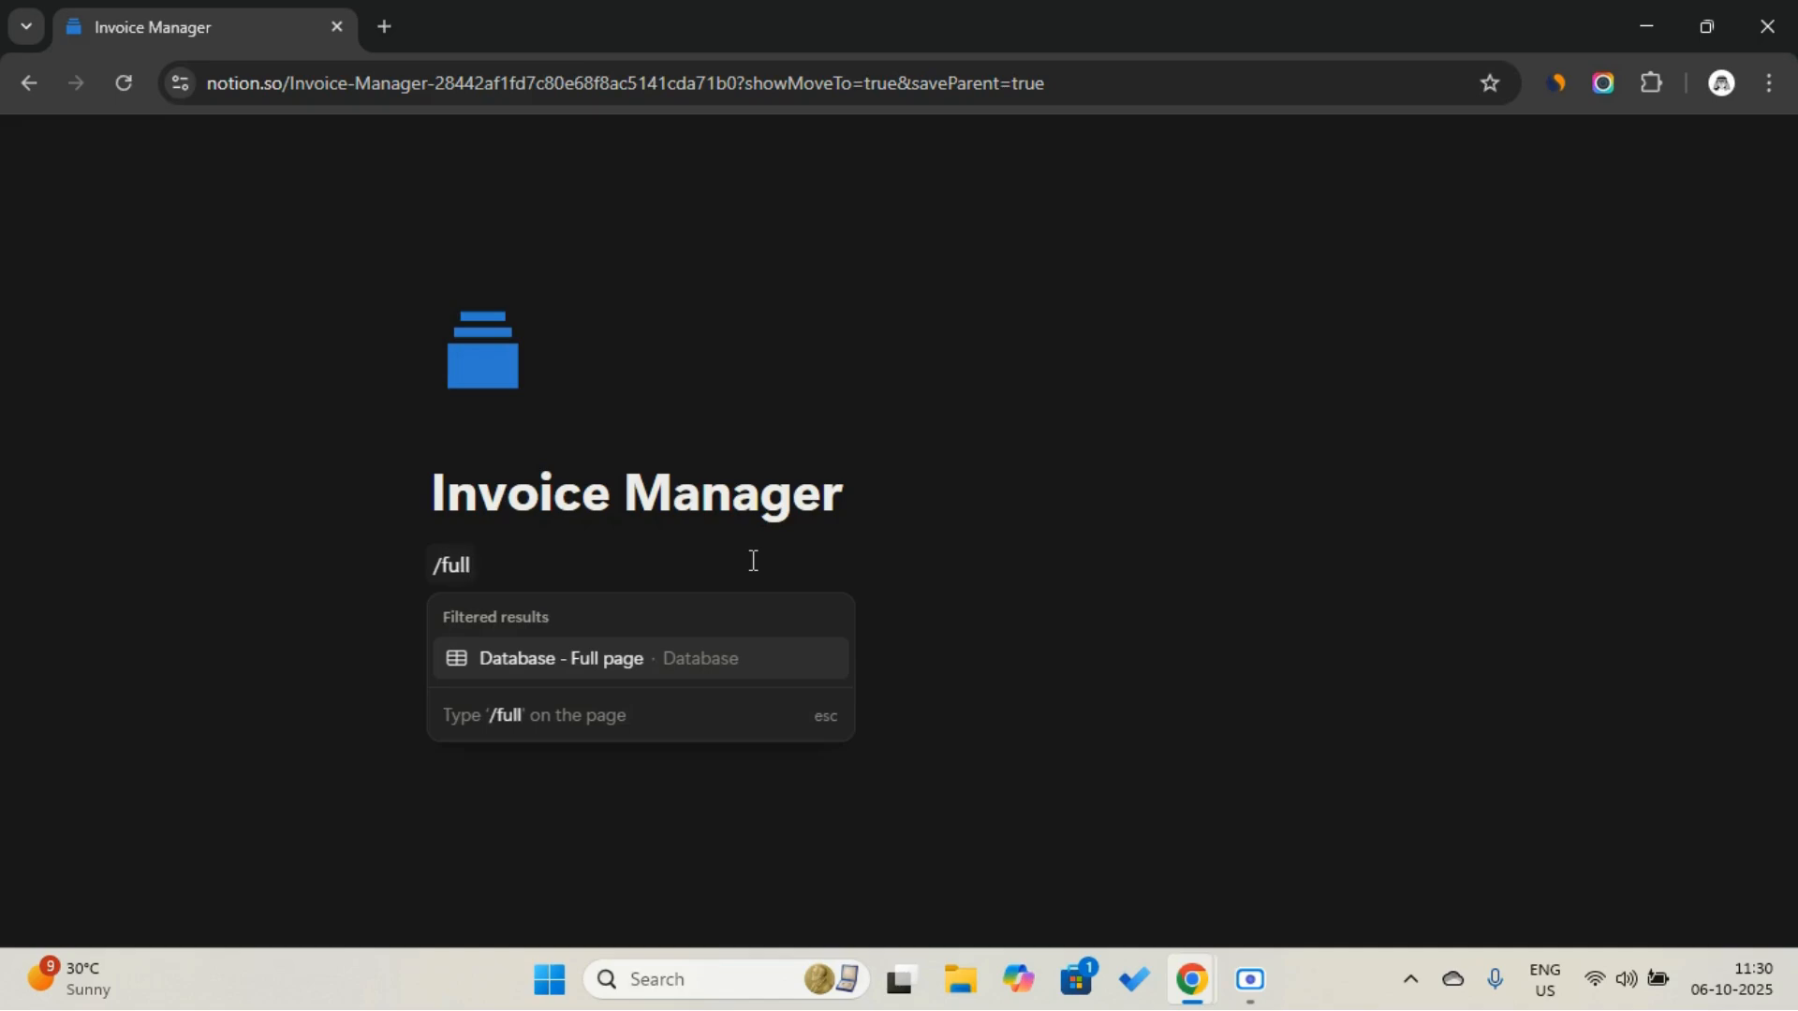
key("Return")
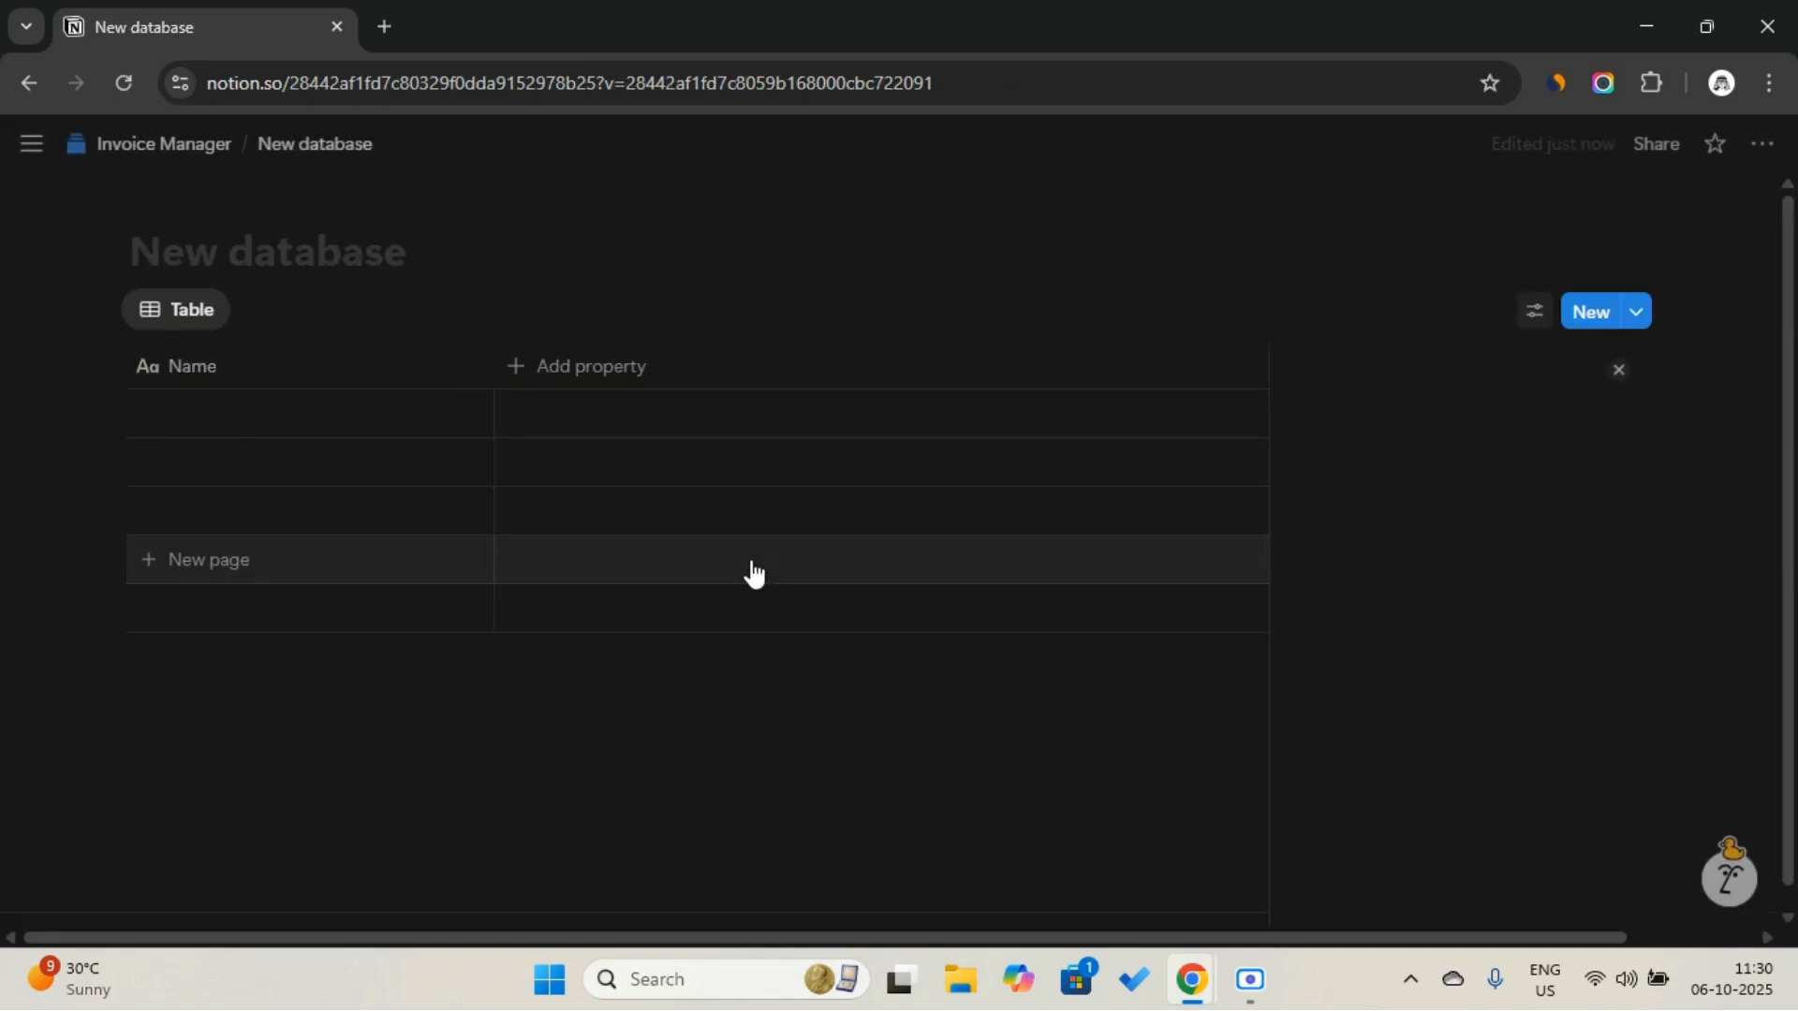
Title the new database "Invoice"
left_click(294, 250)
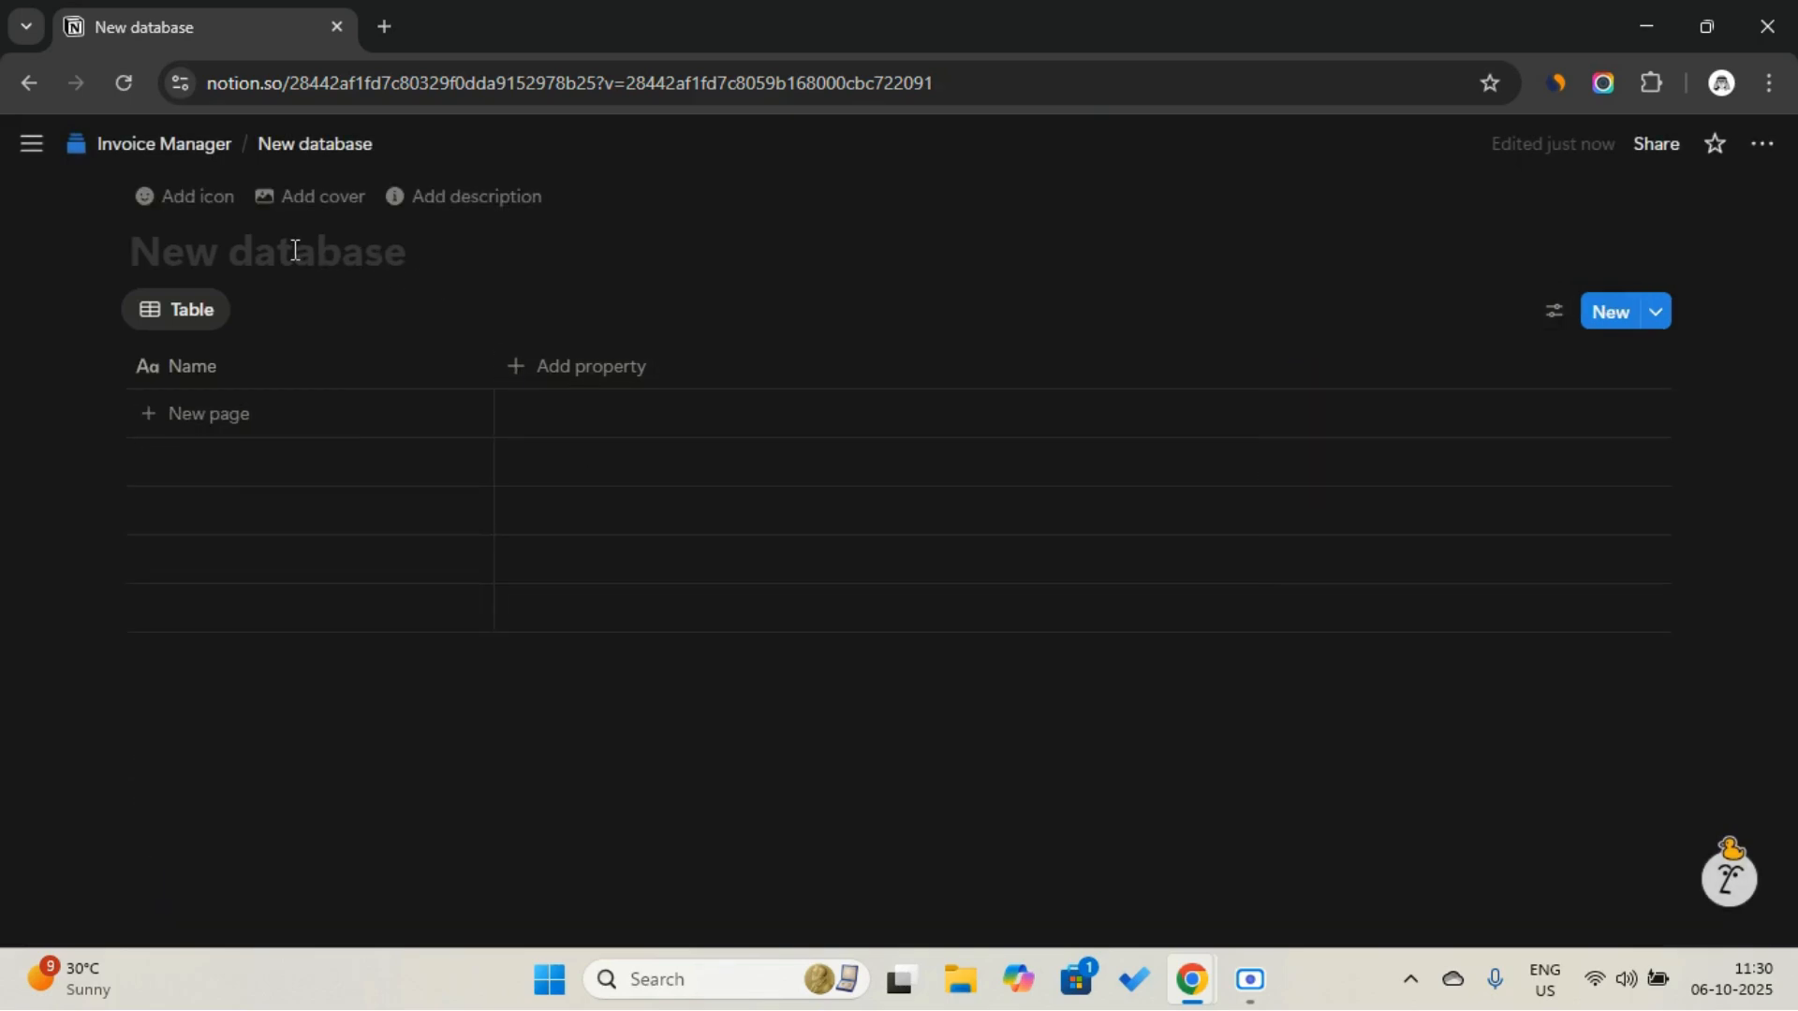
type("I")
key("Caps_Lock")
type("ncoi")
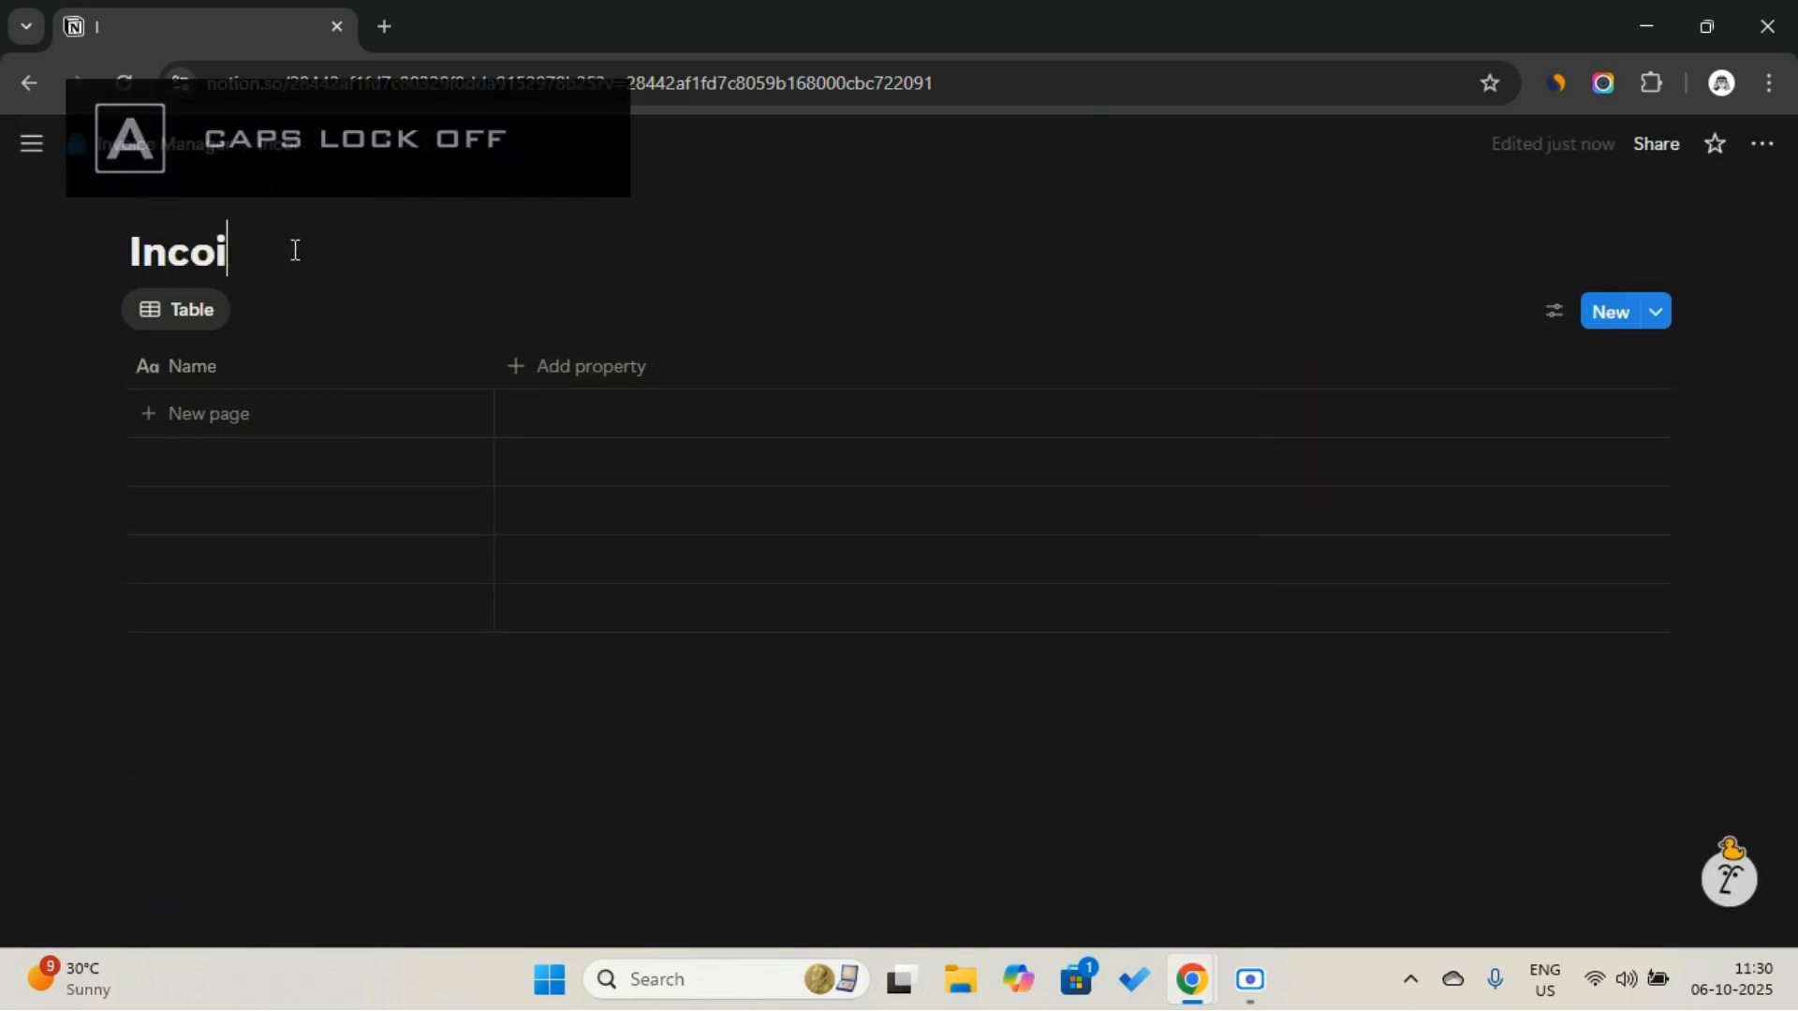
key("BackSpace")
key("BackSpace")
key("BackSpace")
type("voice")
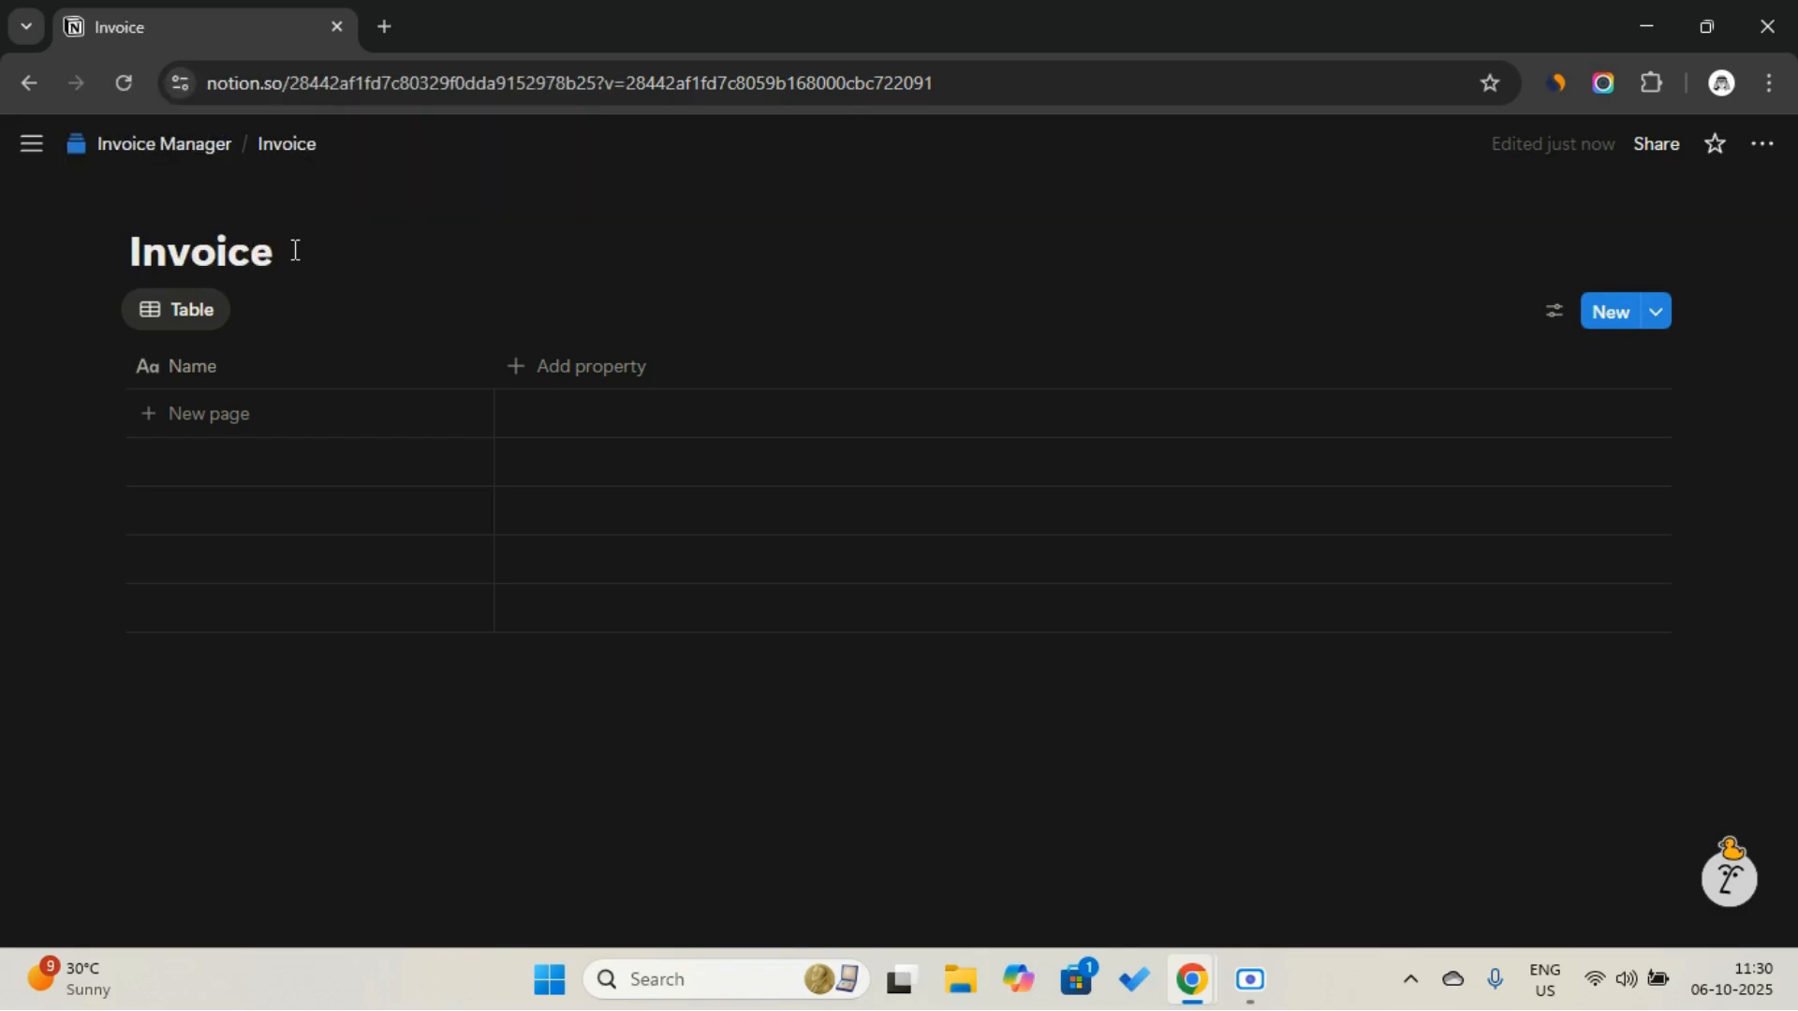
Give the Invoice database a blue stacked-cylinder database icon from the icon set
mouse_move(220, 217)
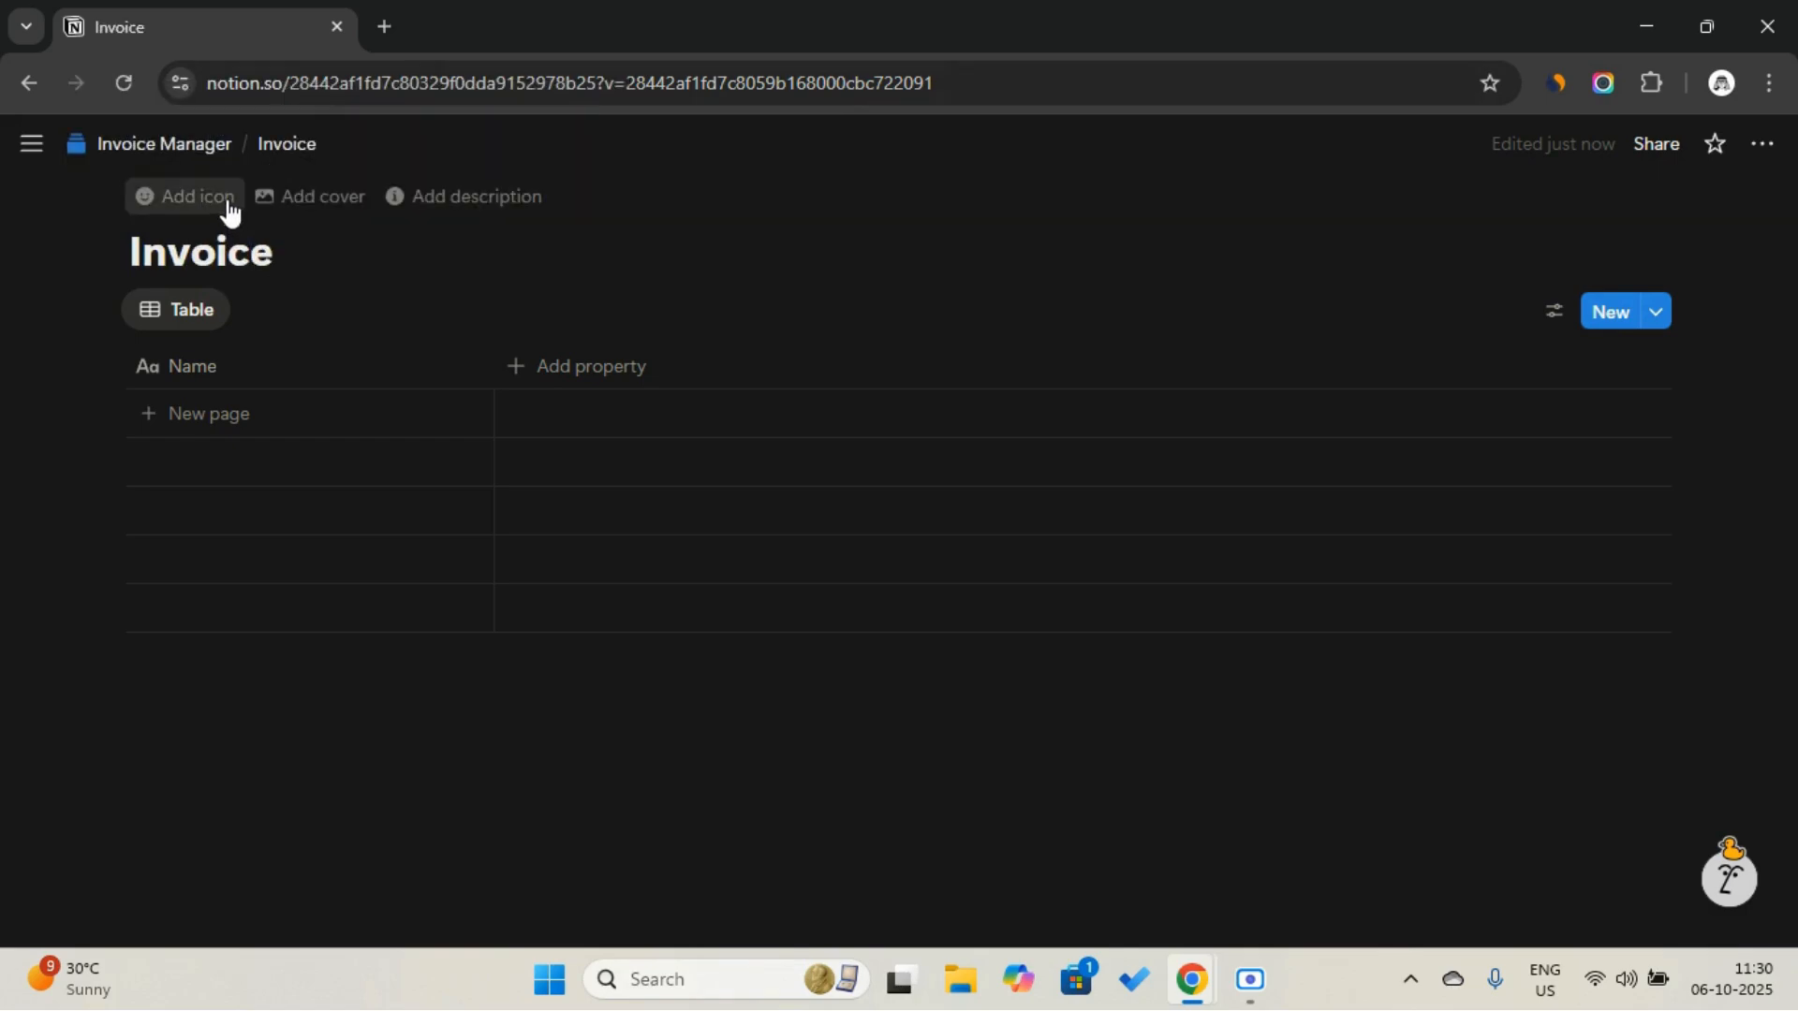
left_click(229, 208)
left_click(118, 310)
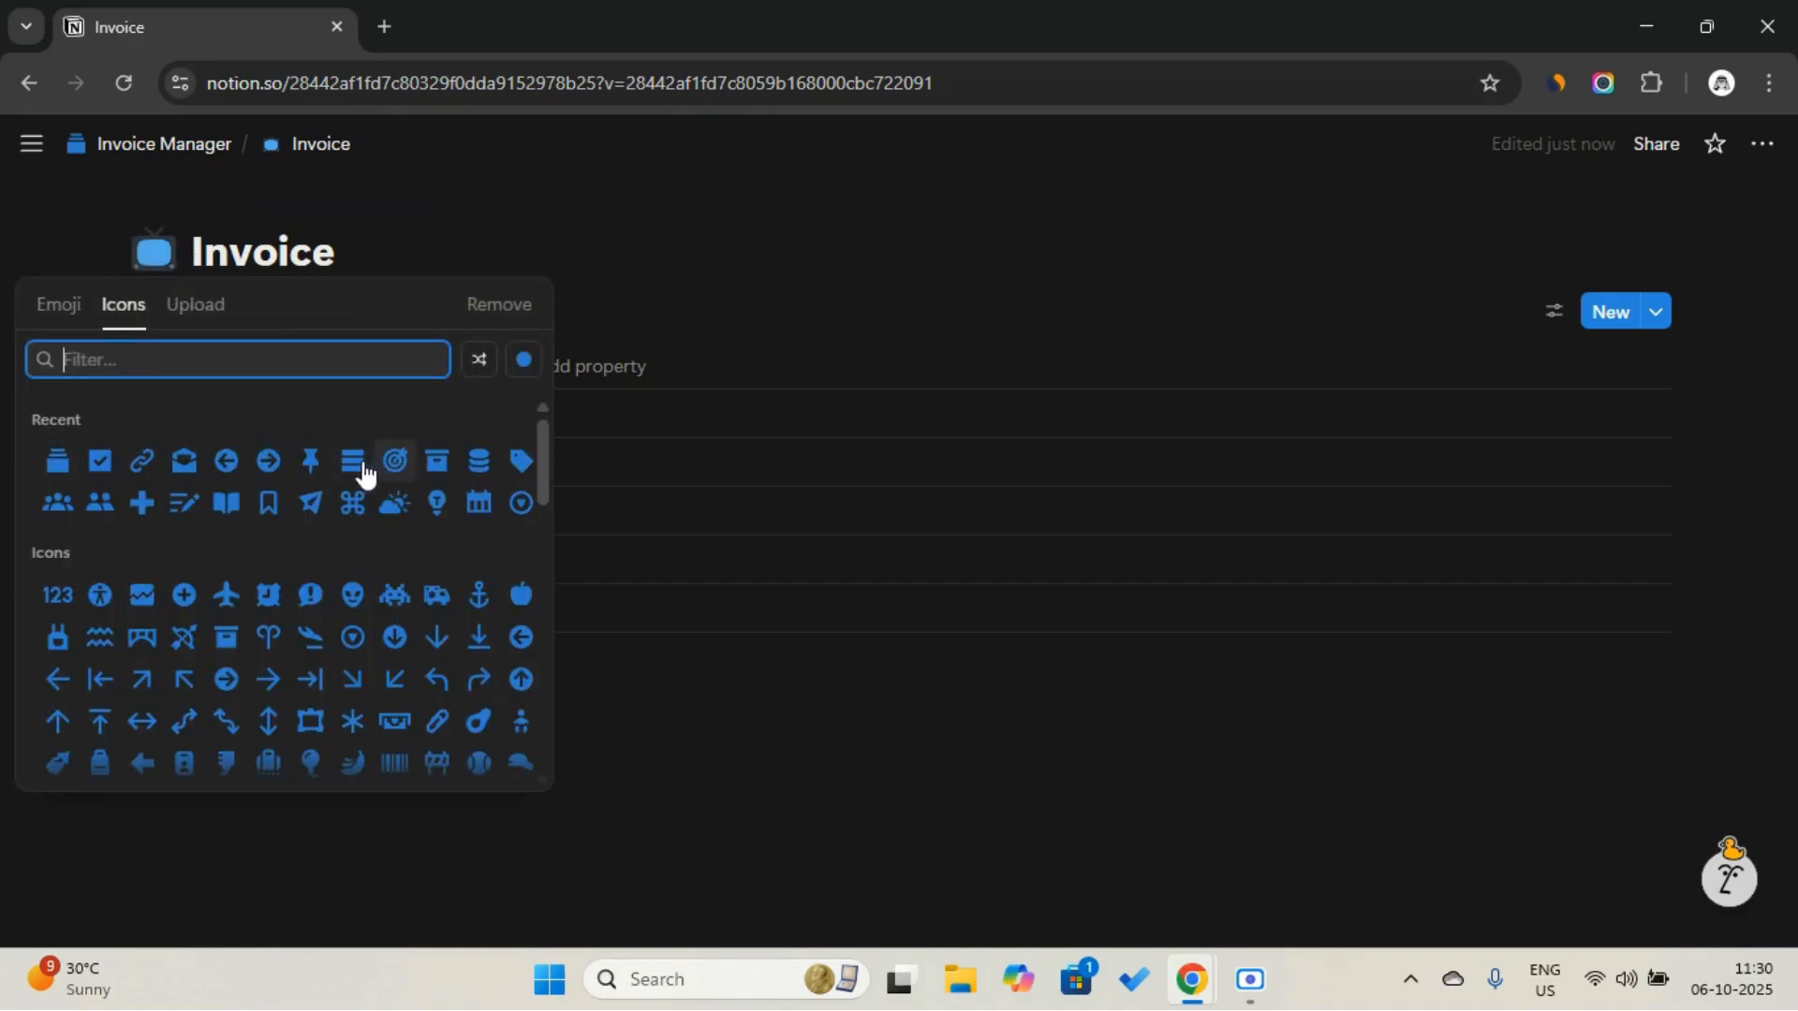
left_click(474, 461)
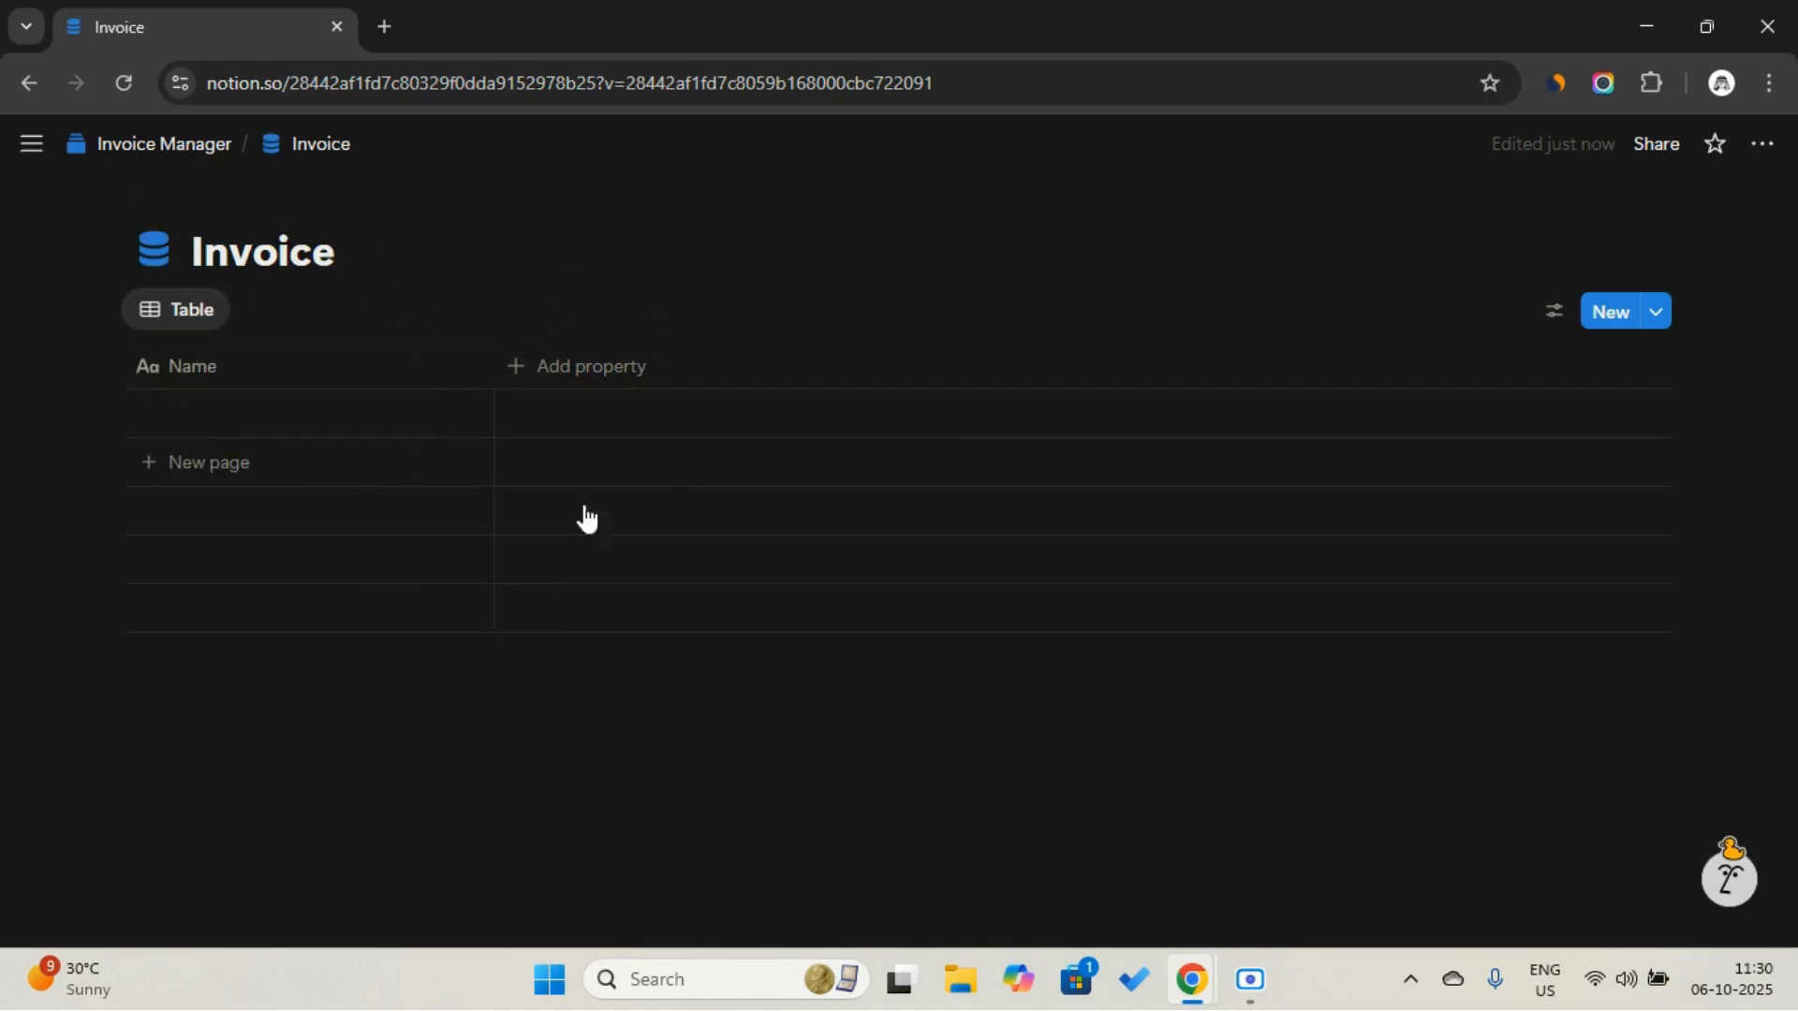
left_click(535, 369)
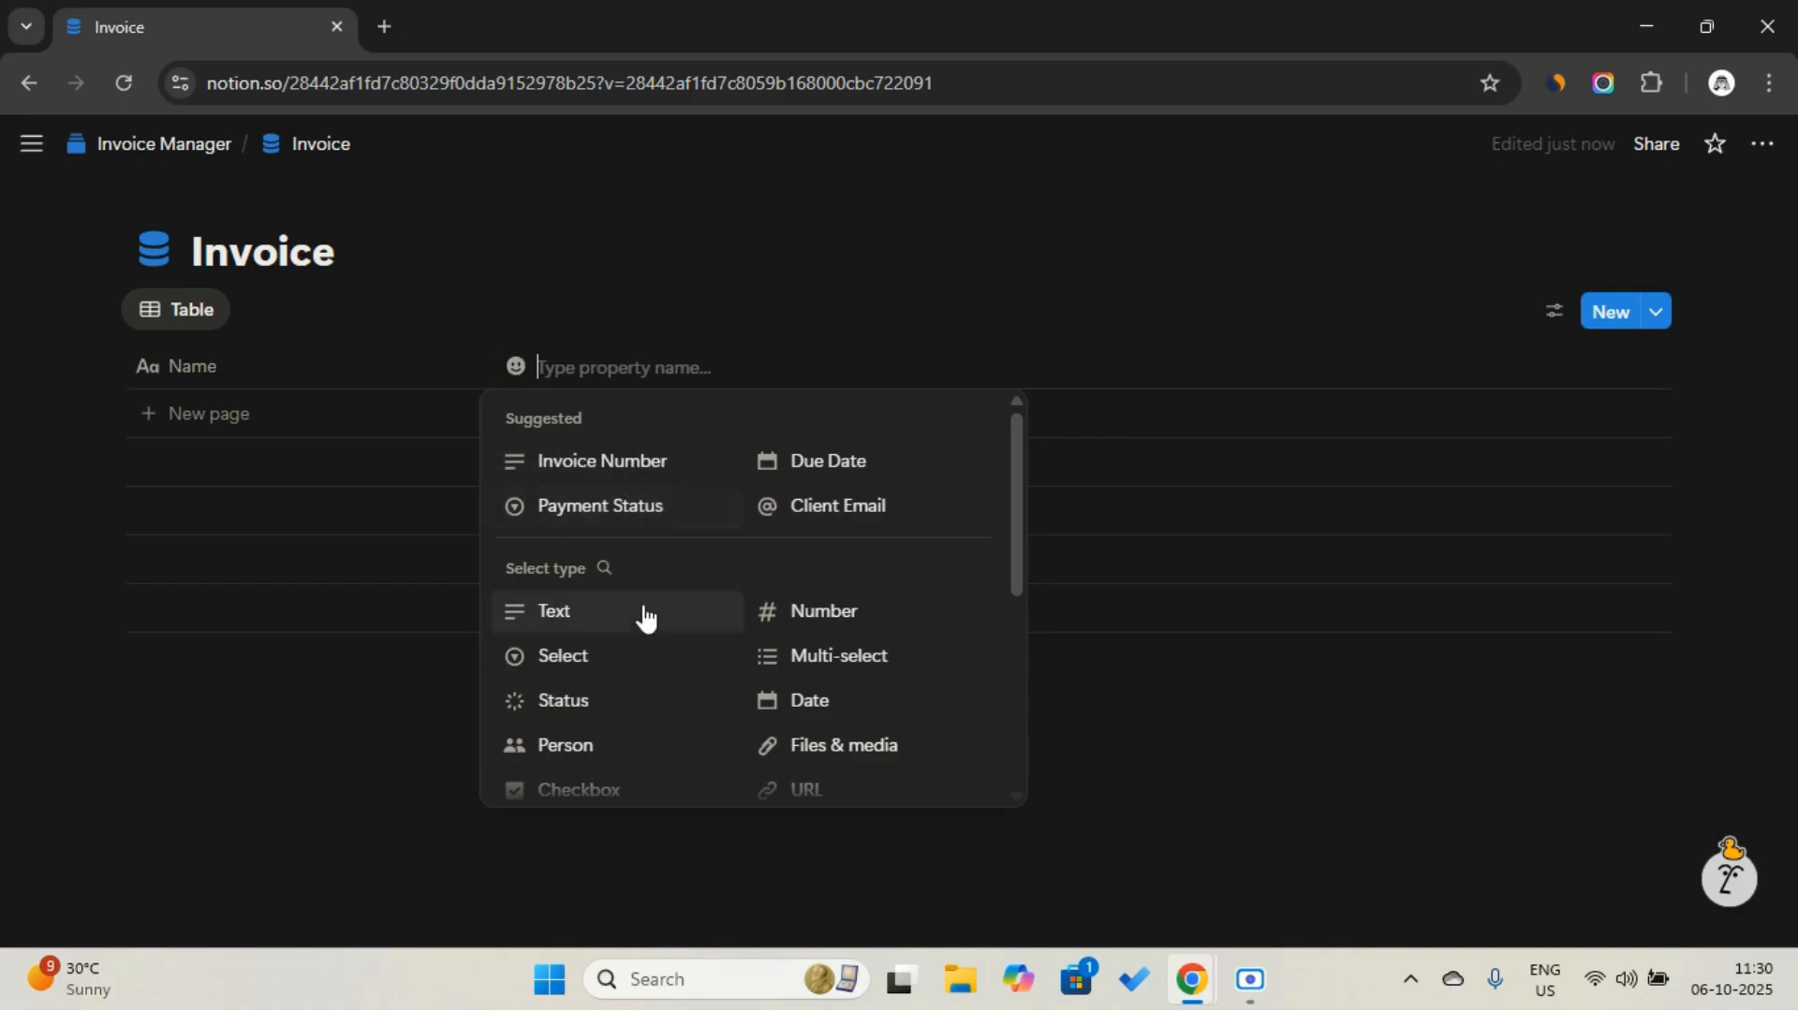
scroll(644, 639, "down", 1)
scroll(637, 561, "down", 2)
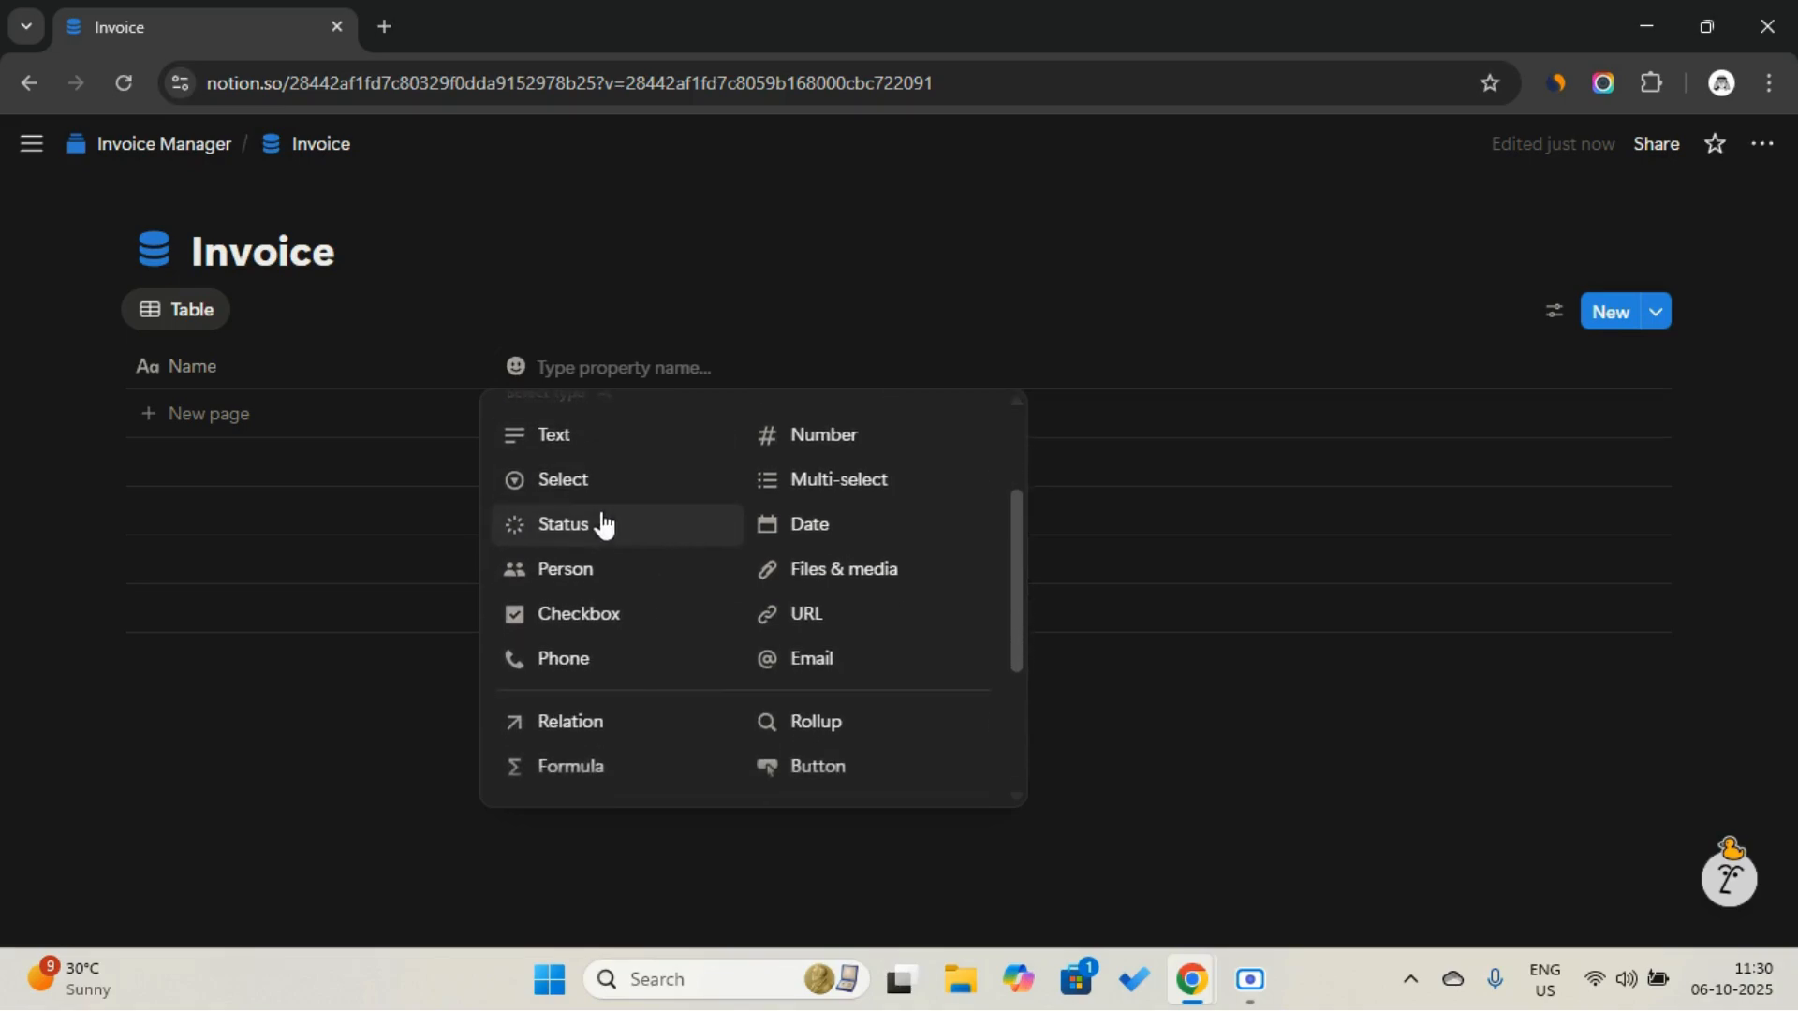
scroll(847, 477, "down", 1)
left_click(422, 333)
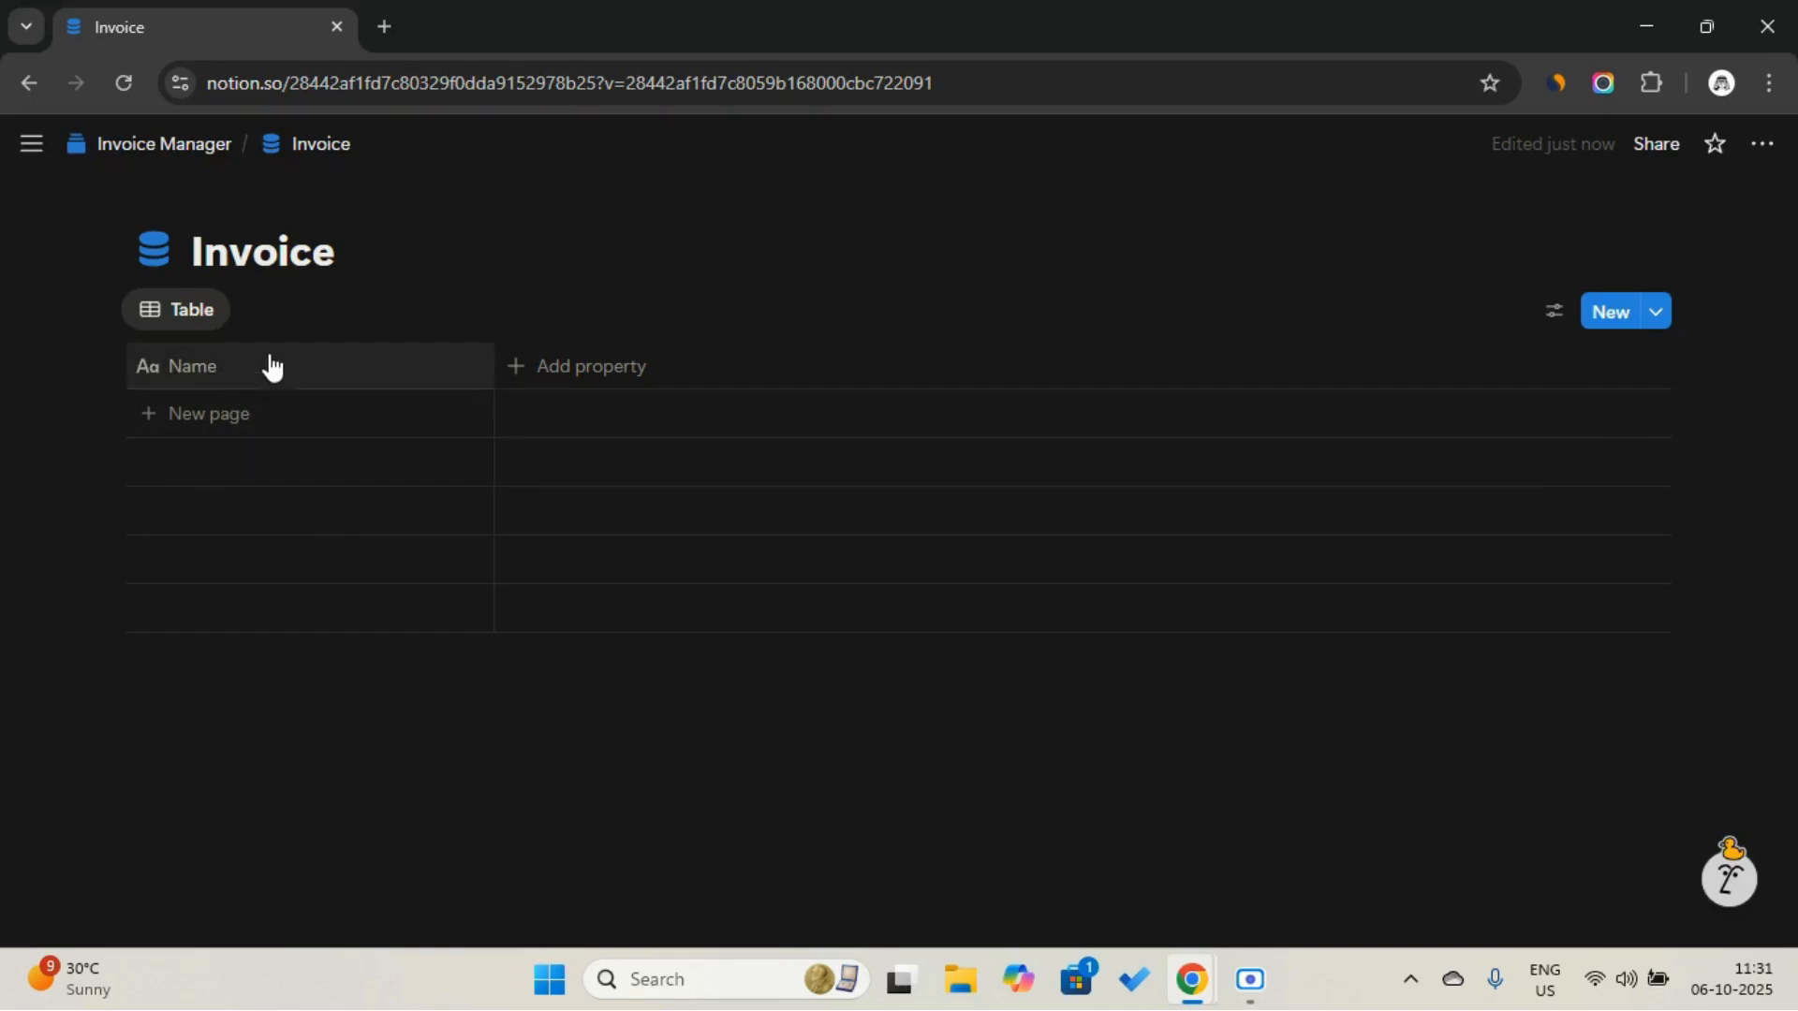
Rename the Name property of the Invoice table to "Client Name"
left_click(240, 378)
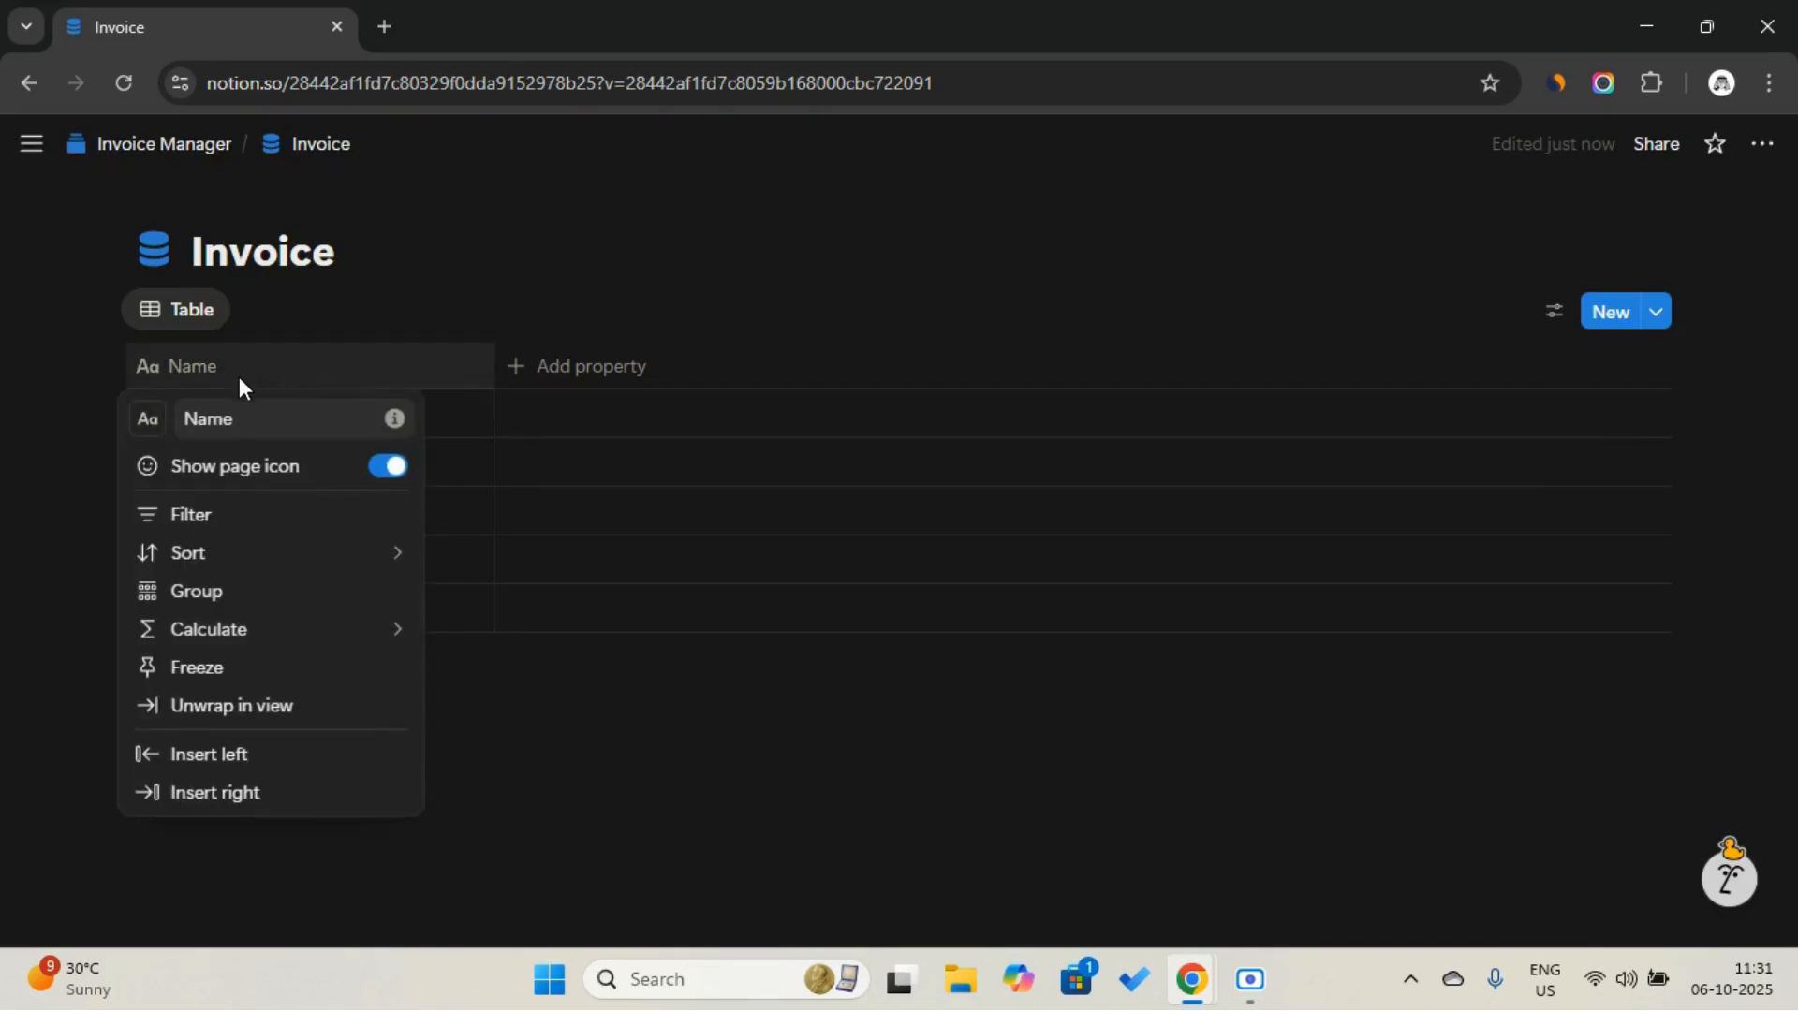
left_click(190, 419)
key("Caps_Lock")
type("C")
key("Caps_Lock")
type("li")
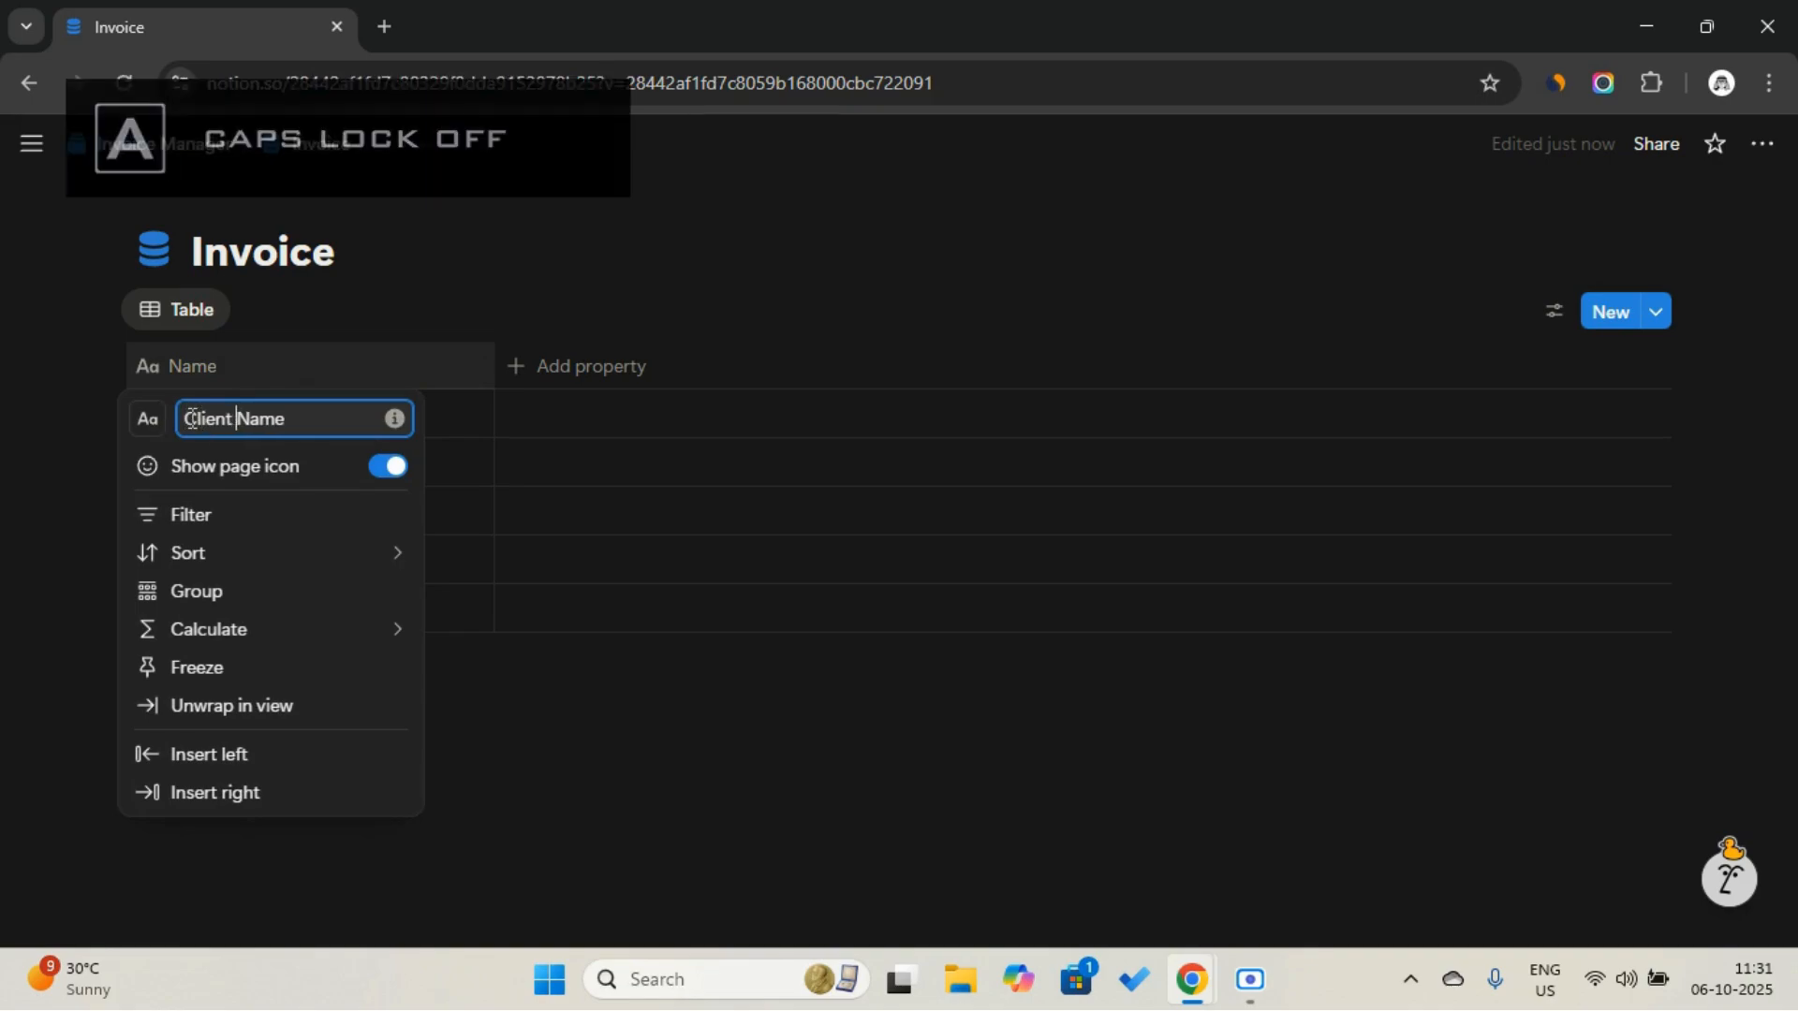
type("ent")
left_click(554, 346)
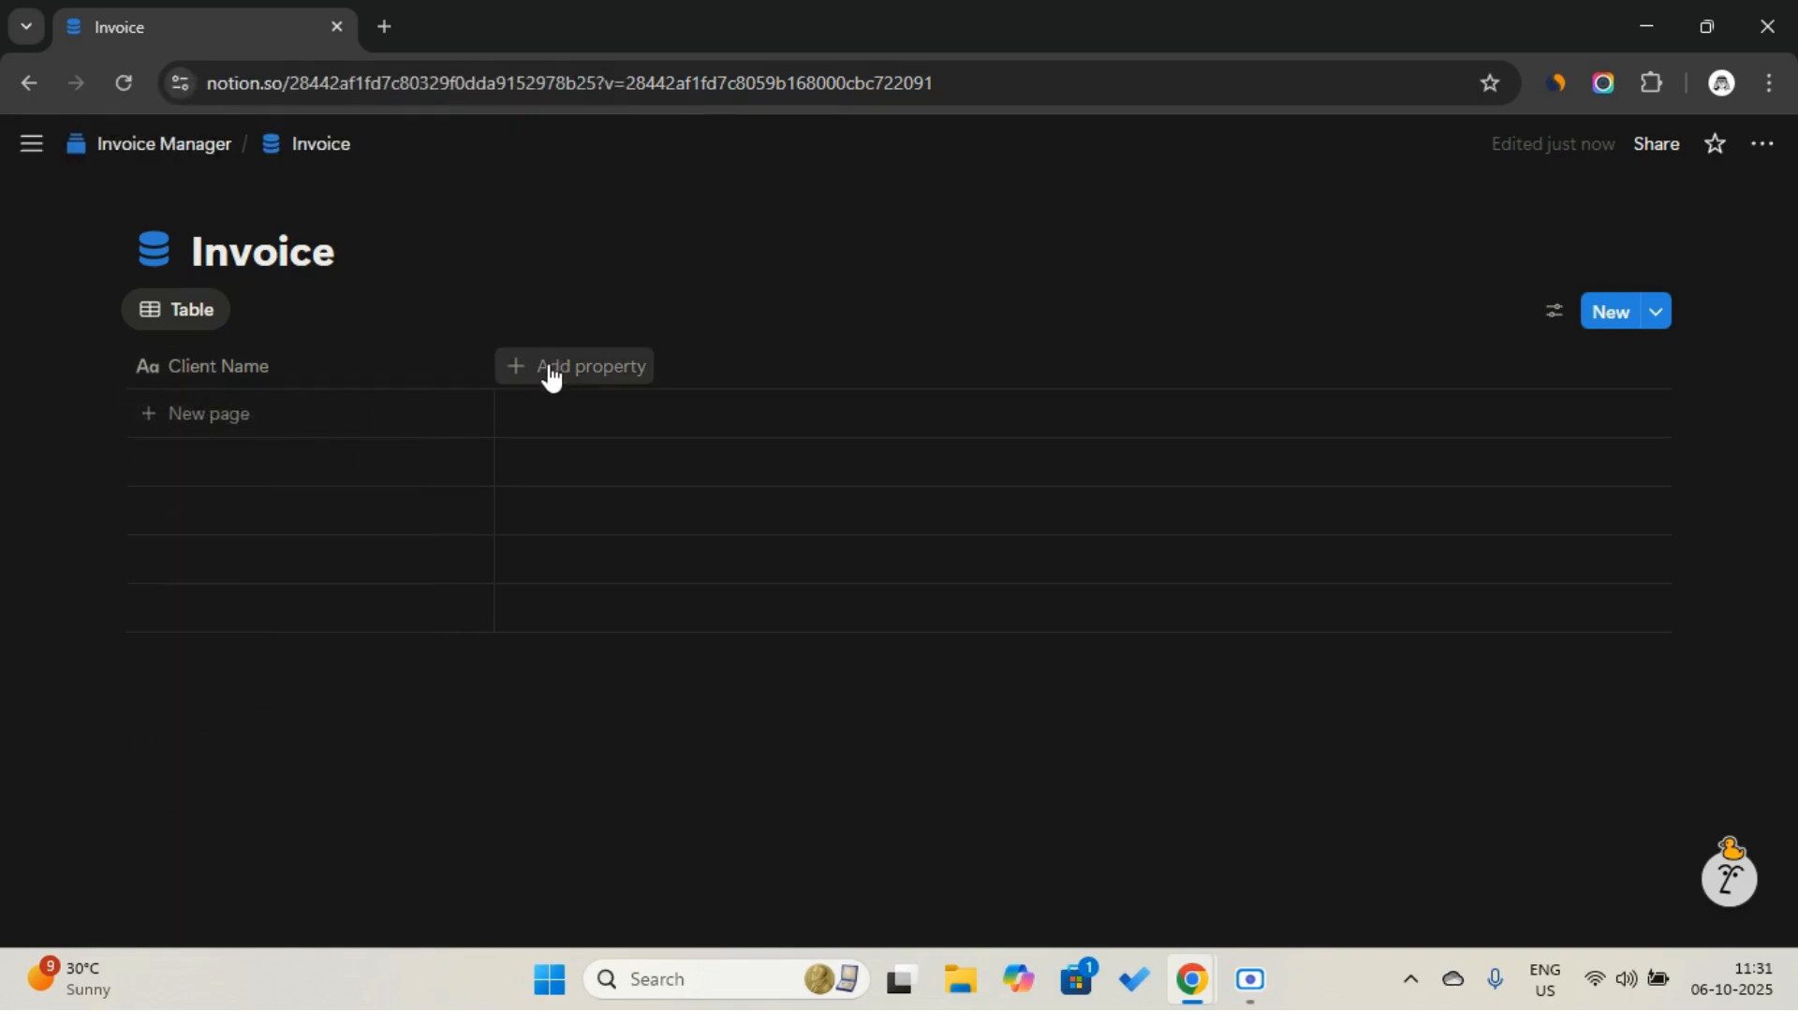
Add a Number property beside Client Name and name it "Amount"
left_click(549, 370)
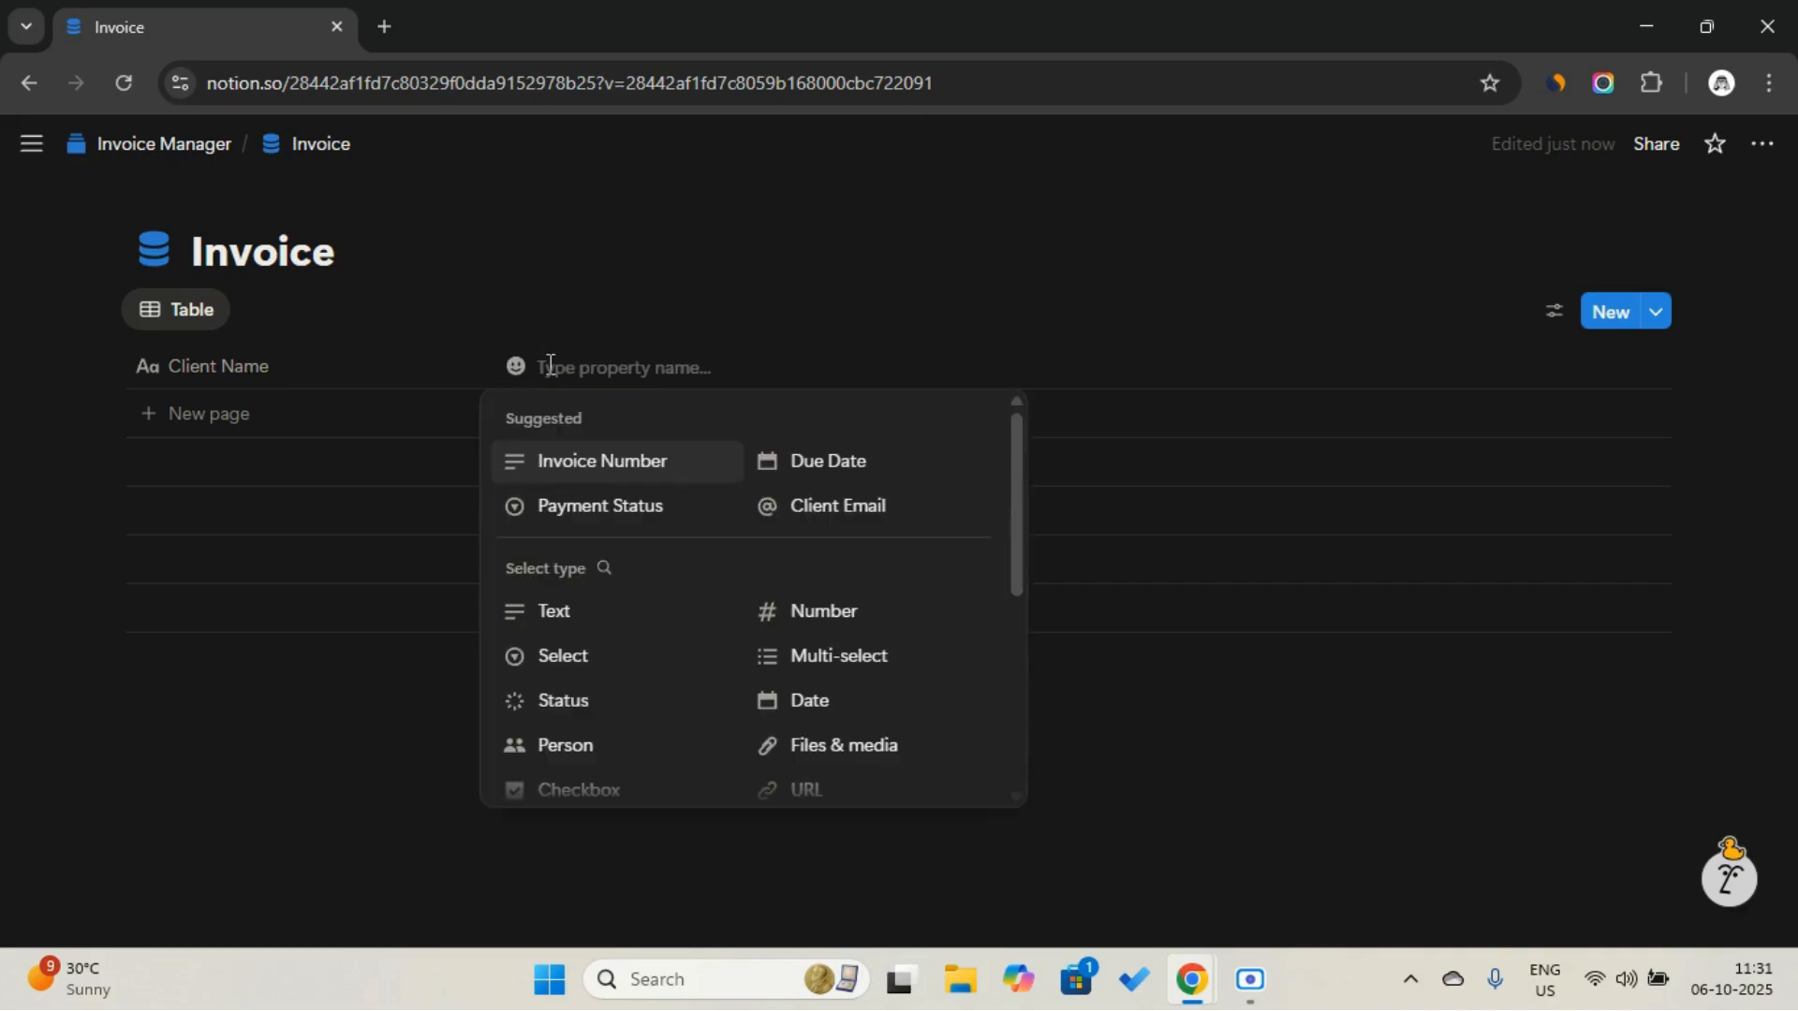
scroll(630, 590, "down", 1)
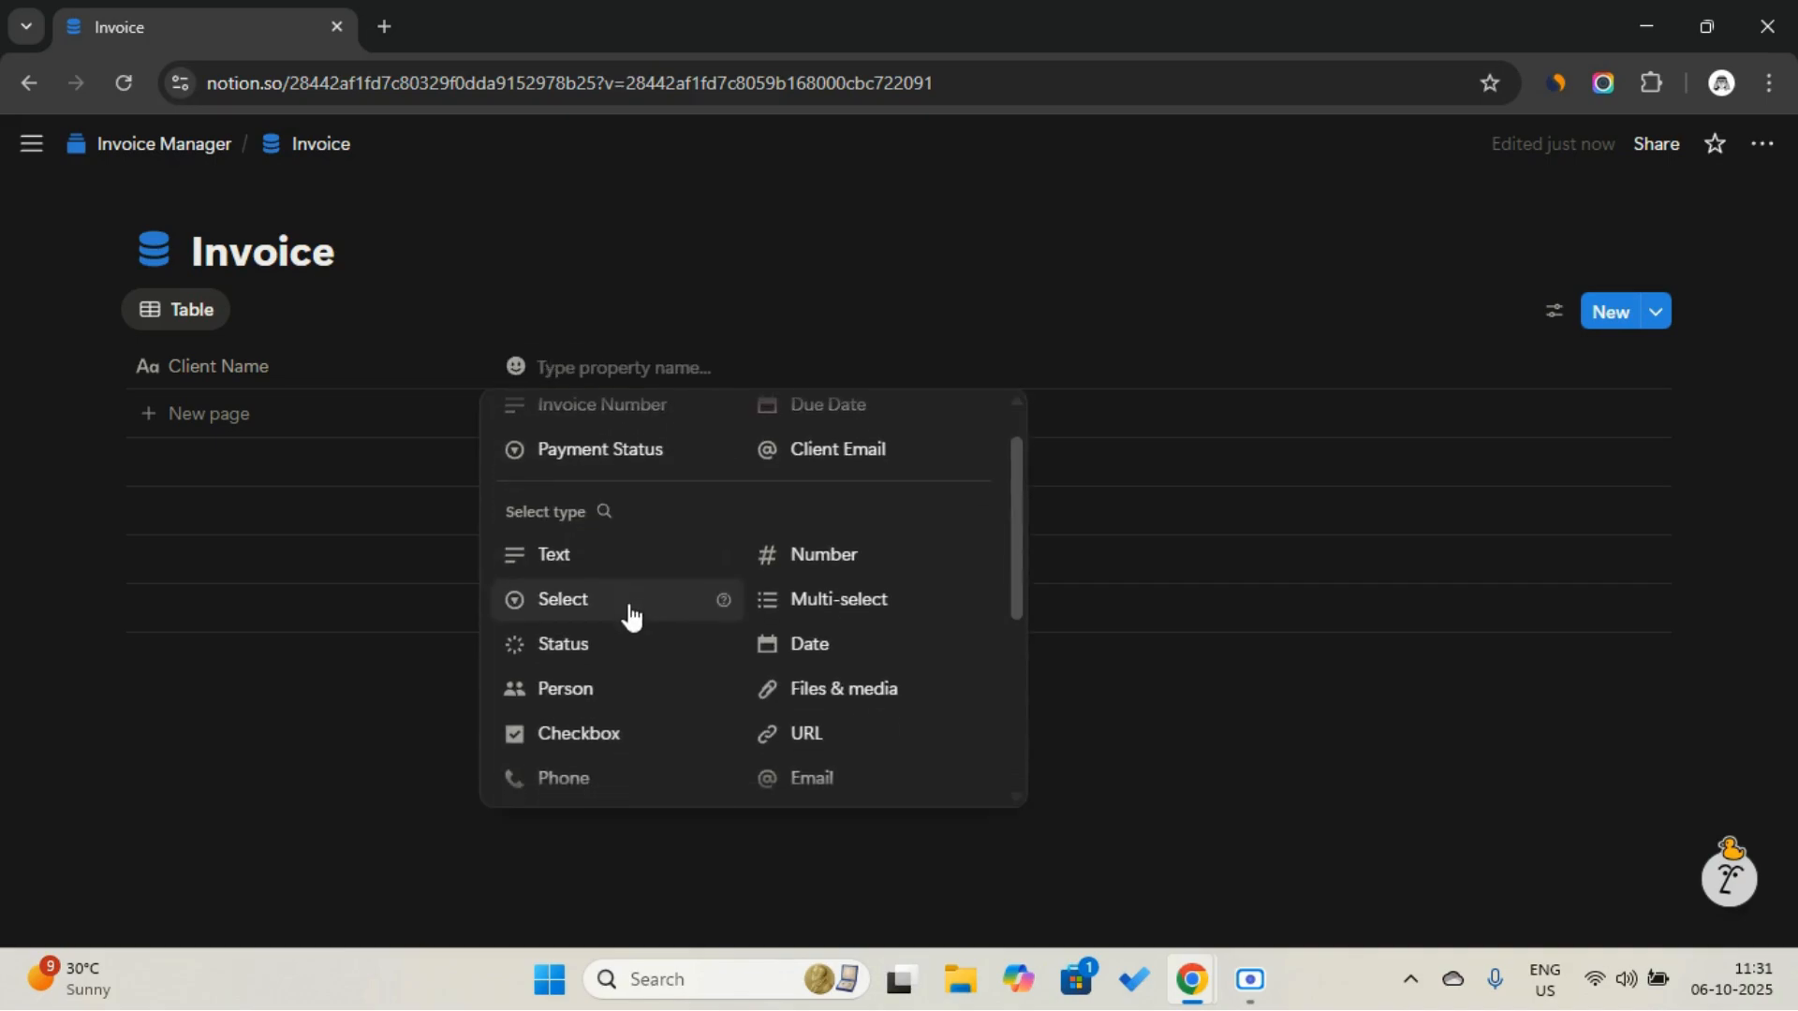
left_click(802, 562)
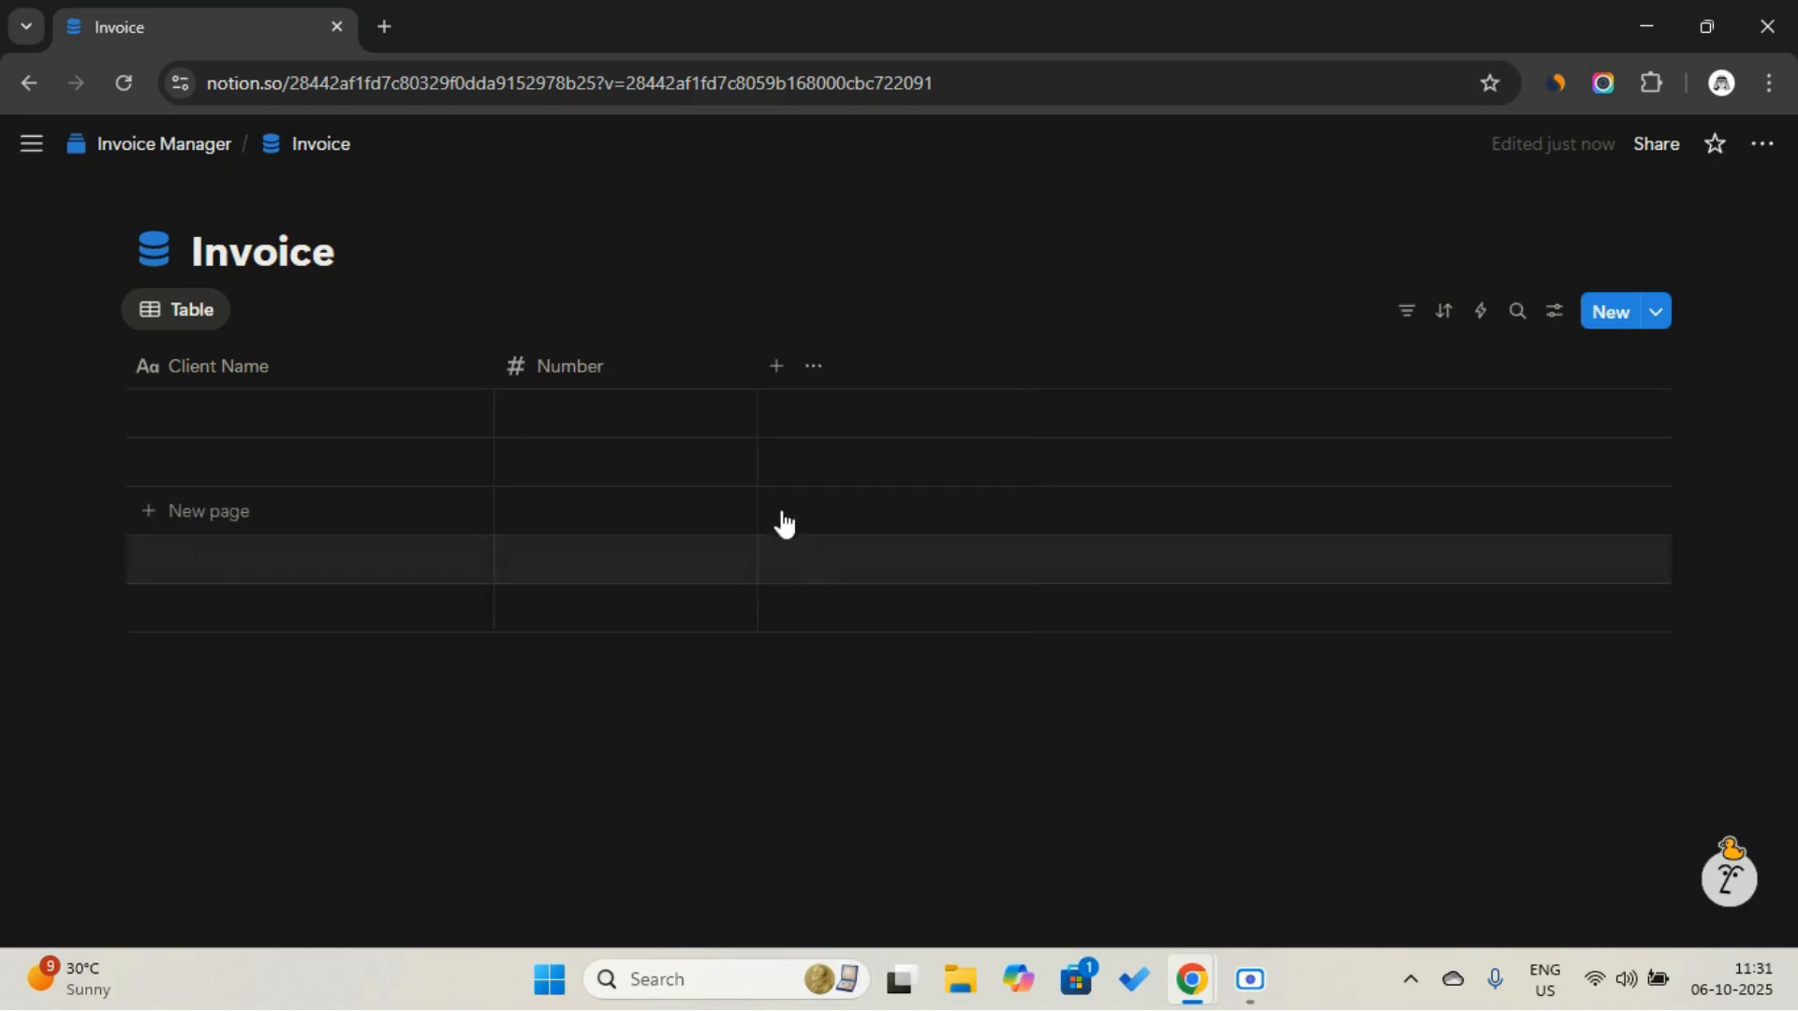
left_click(650, 361)
double_click(626, 386)
key("Caps_Lock")
type("A")
key("Caps_Lock")
type("mount")
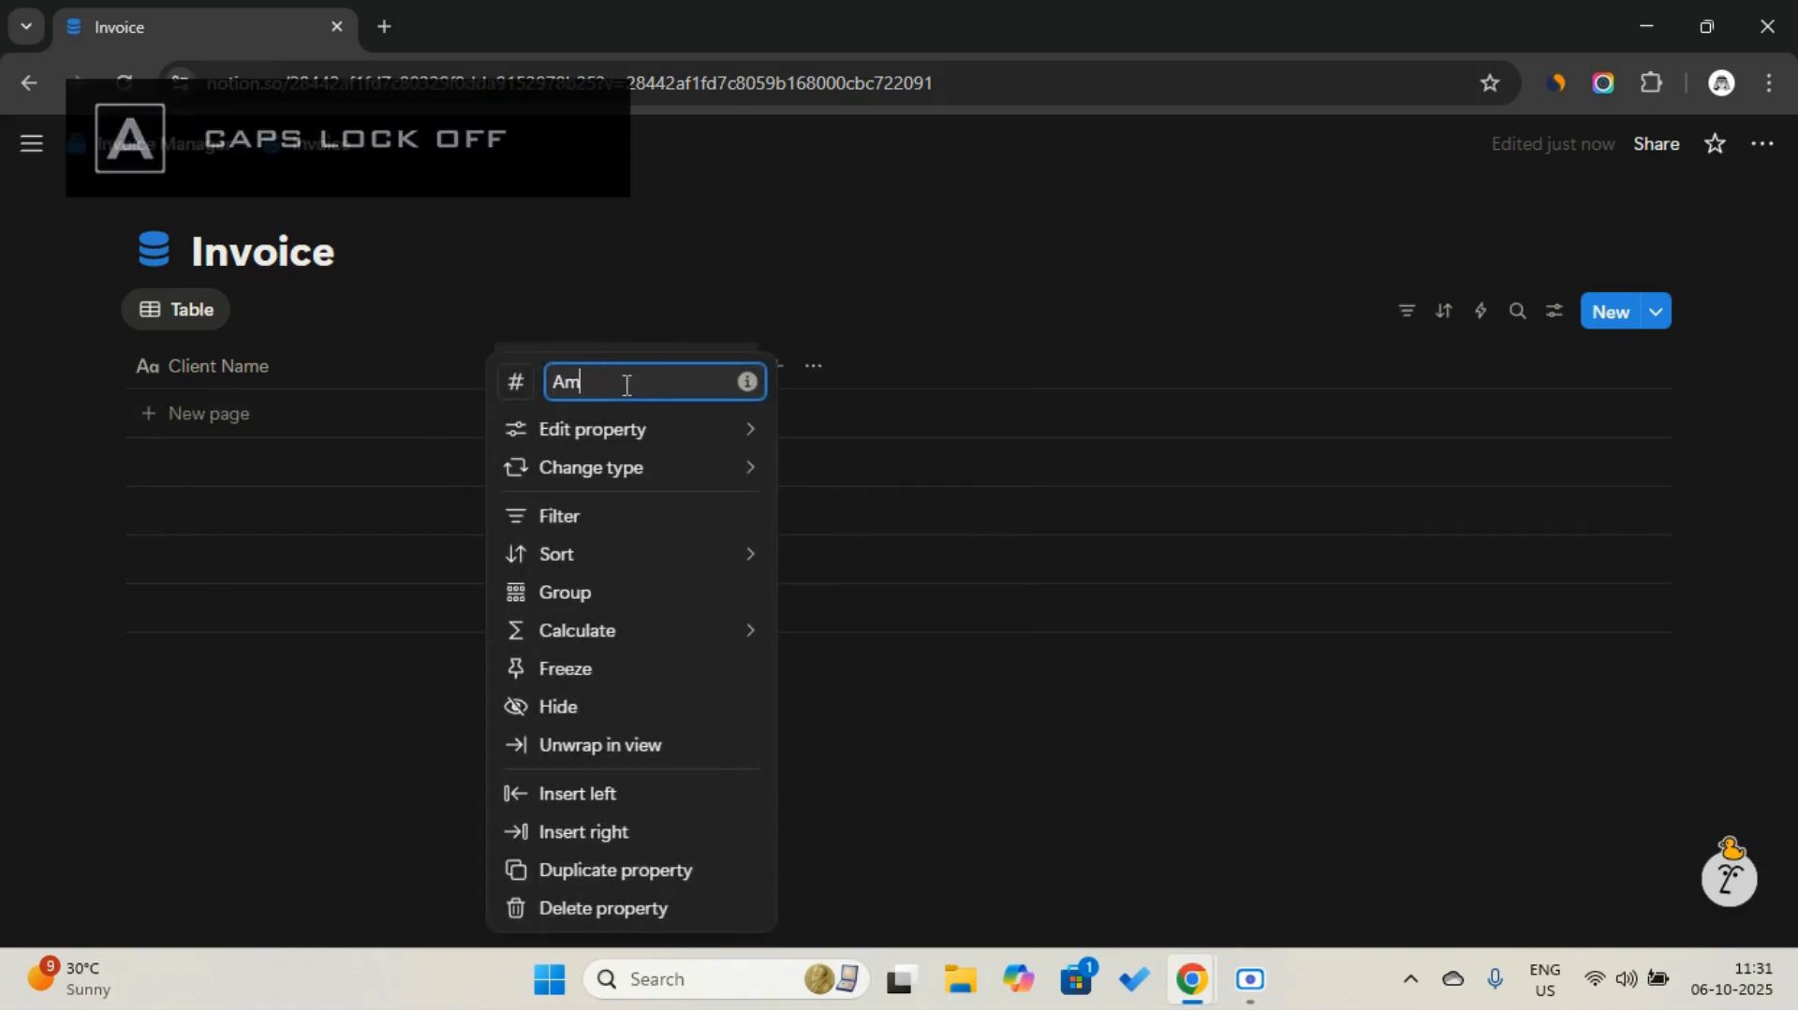
Set the number format of the Amount property to US Dollar
left_click(646, 431)
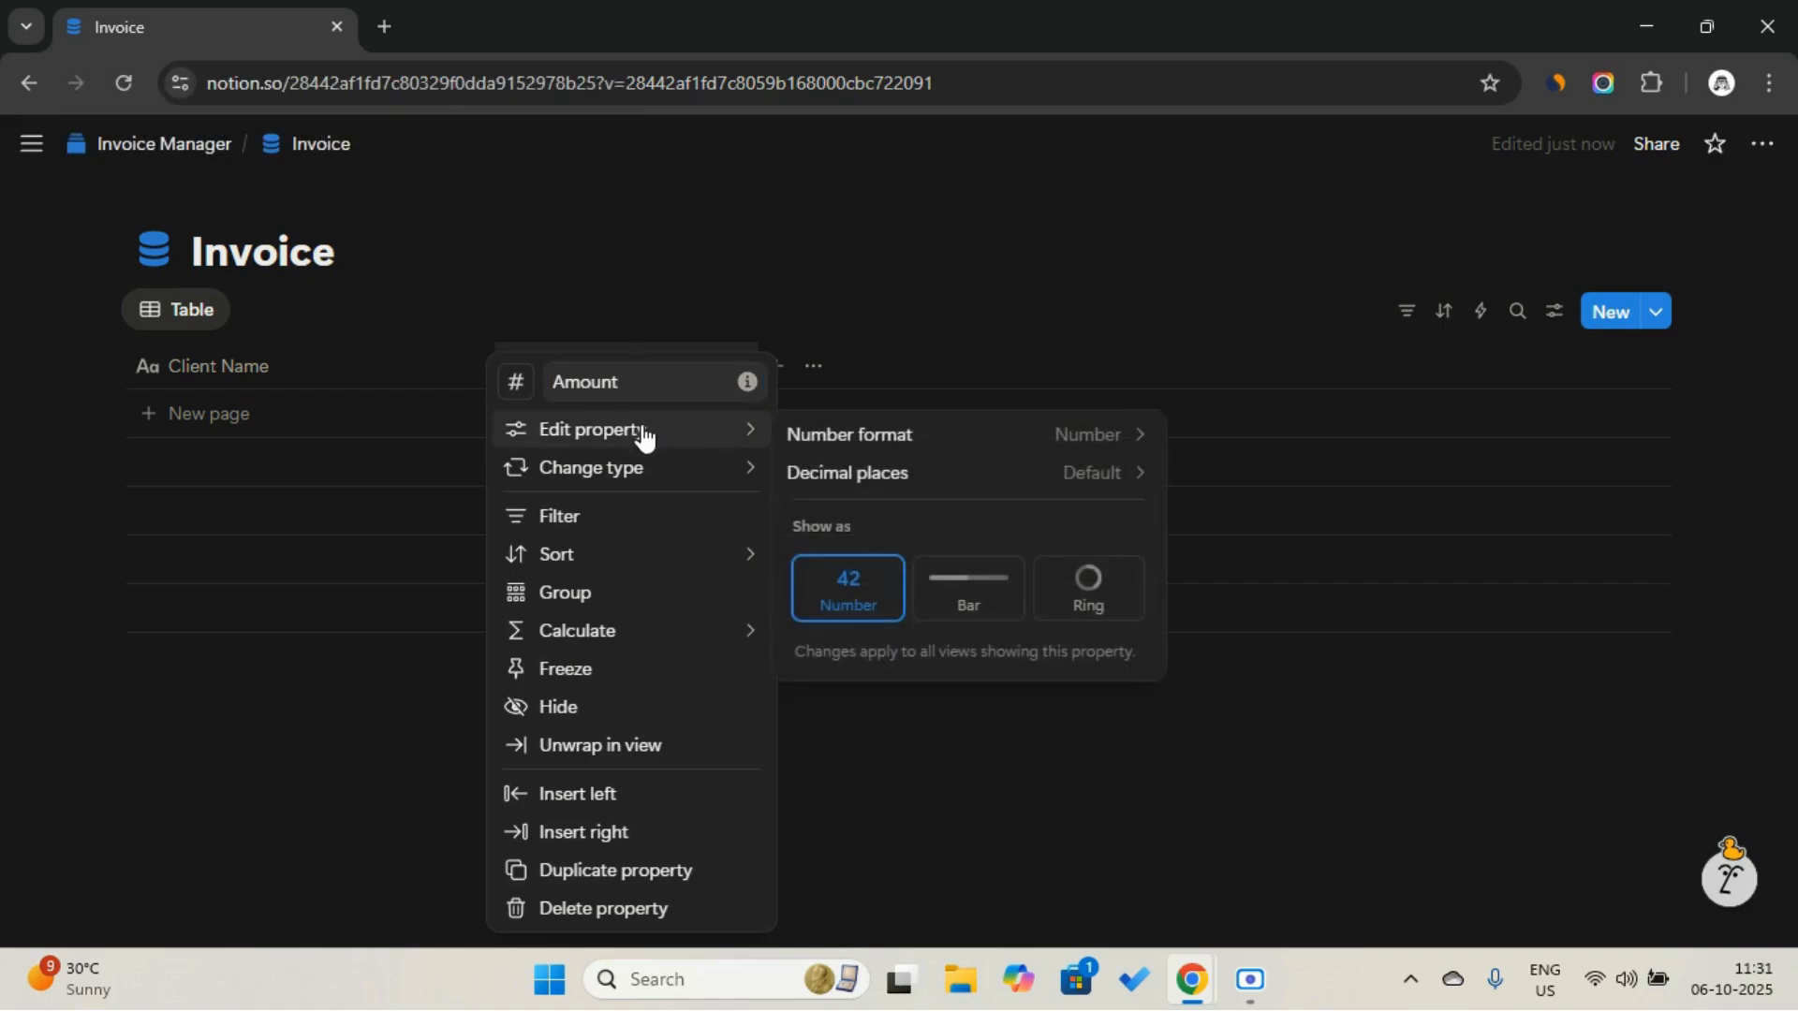
left_click(1052, 446)
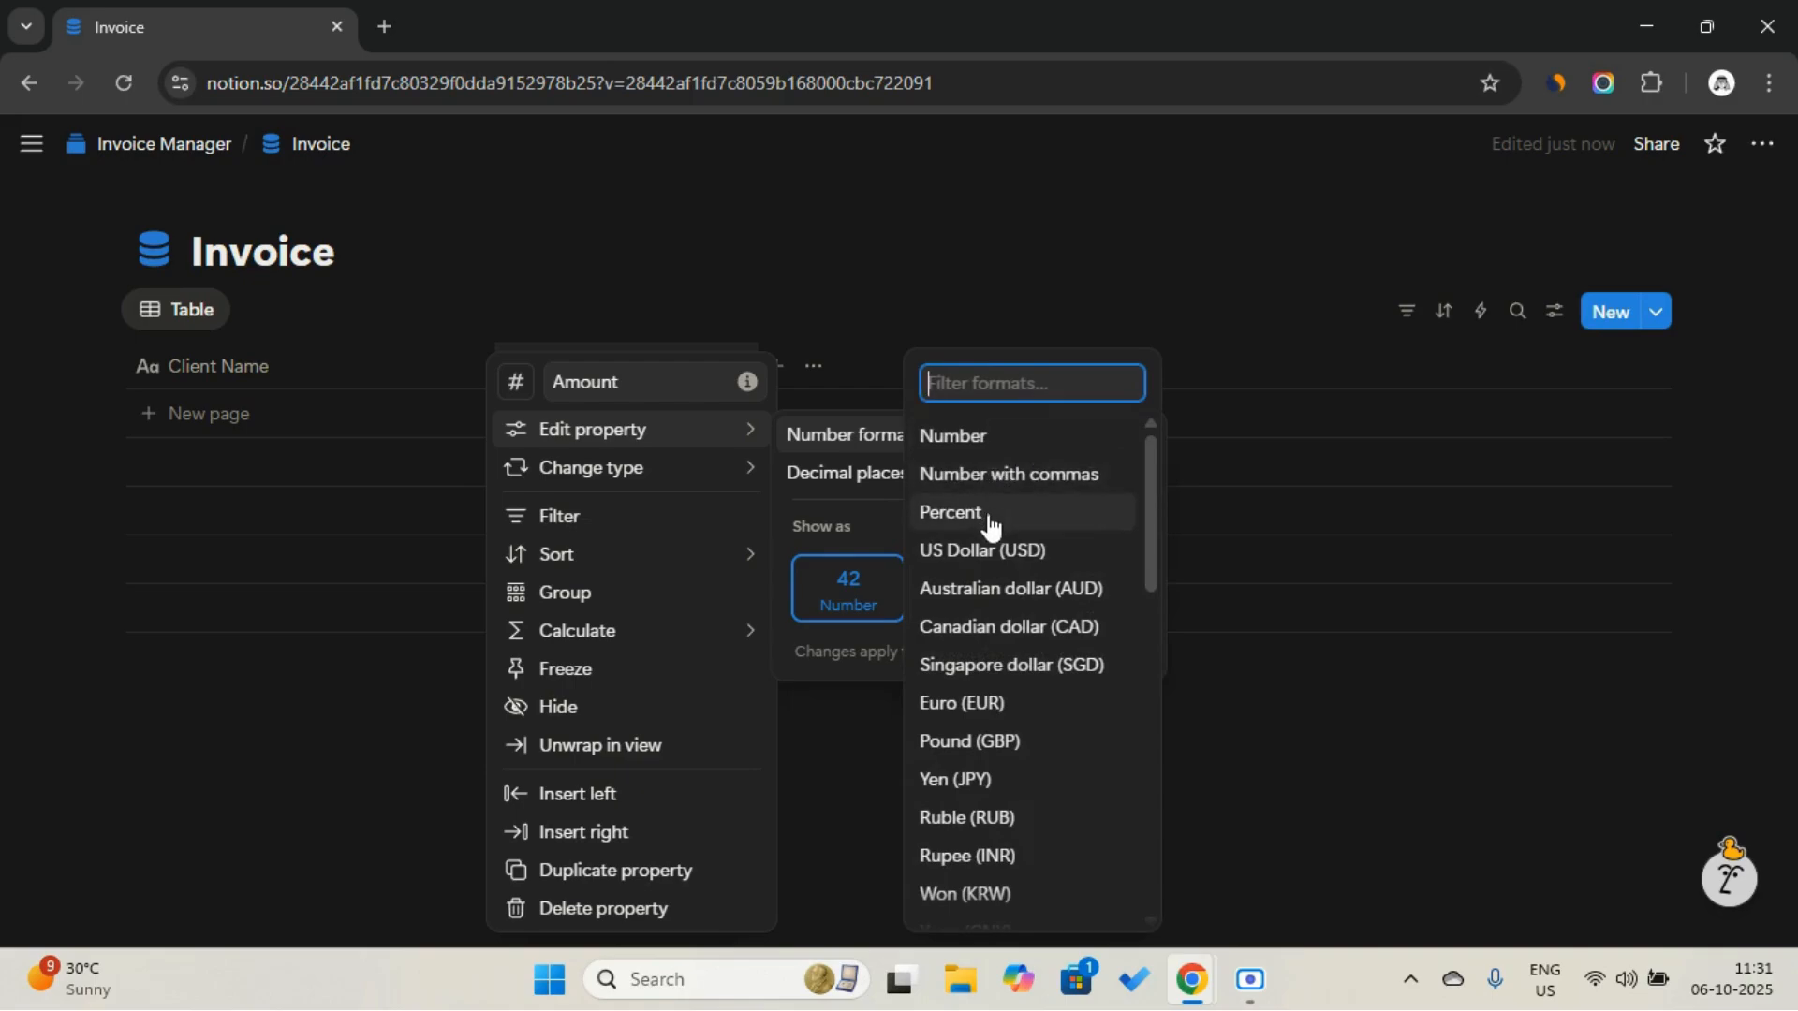
left_click(991, 554)
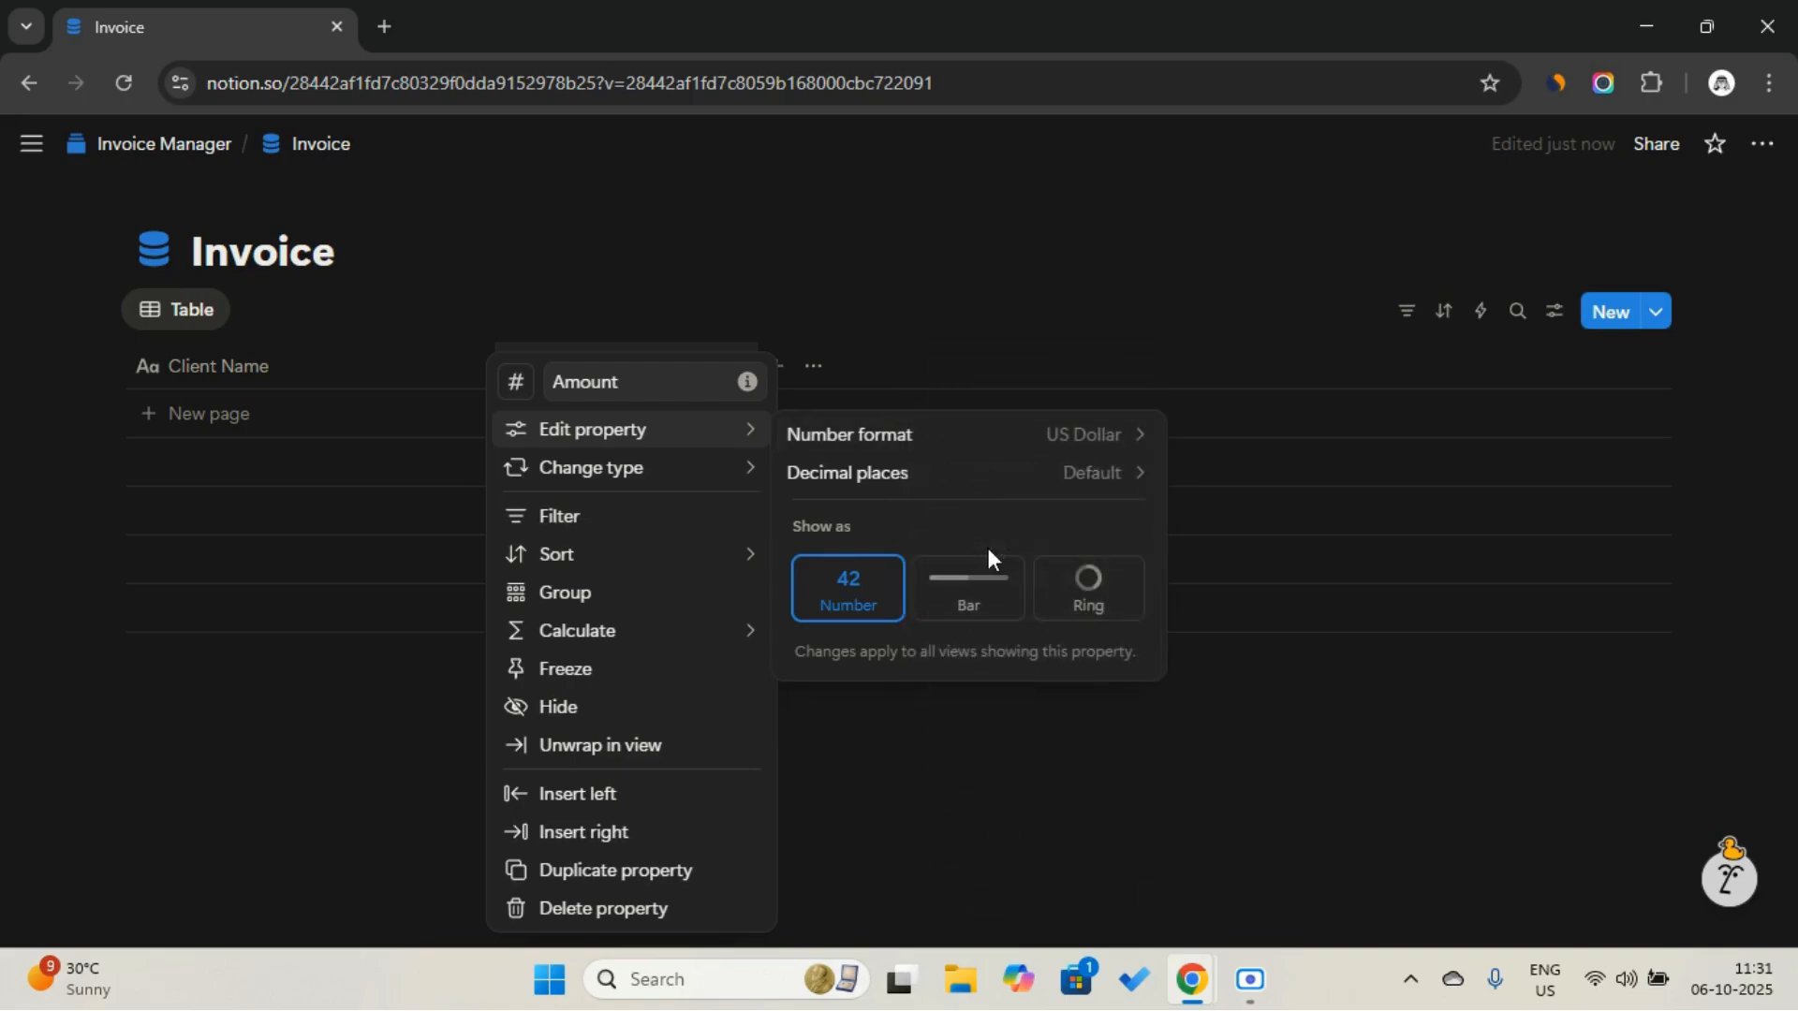
left_click(955, 362)
Add a Select property after Amount and name it "Status"
left_click(781, 370)
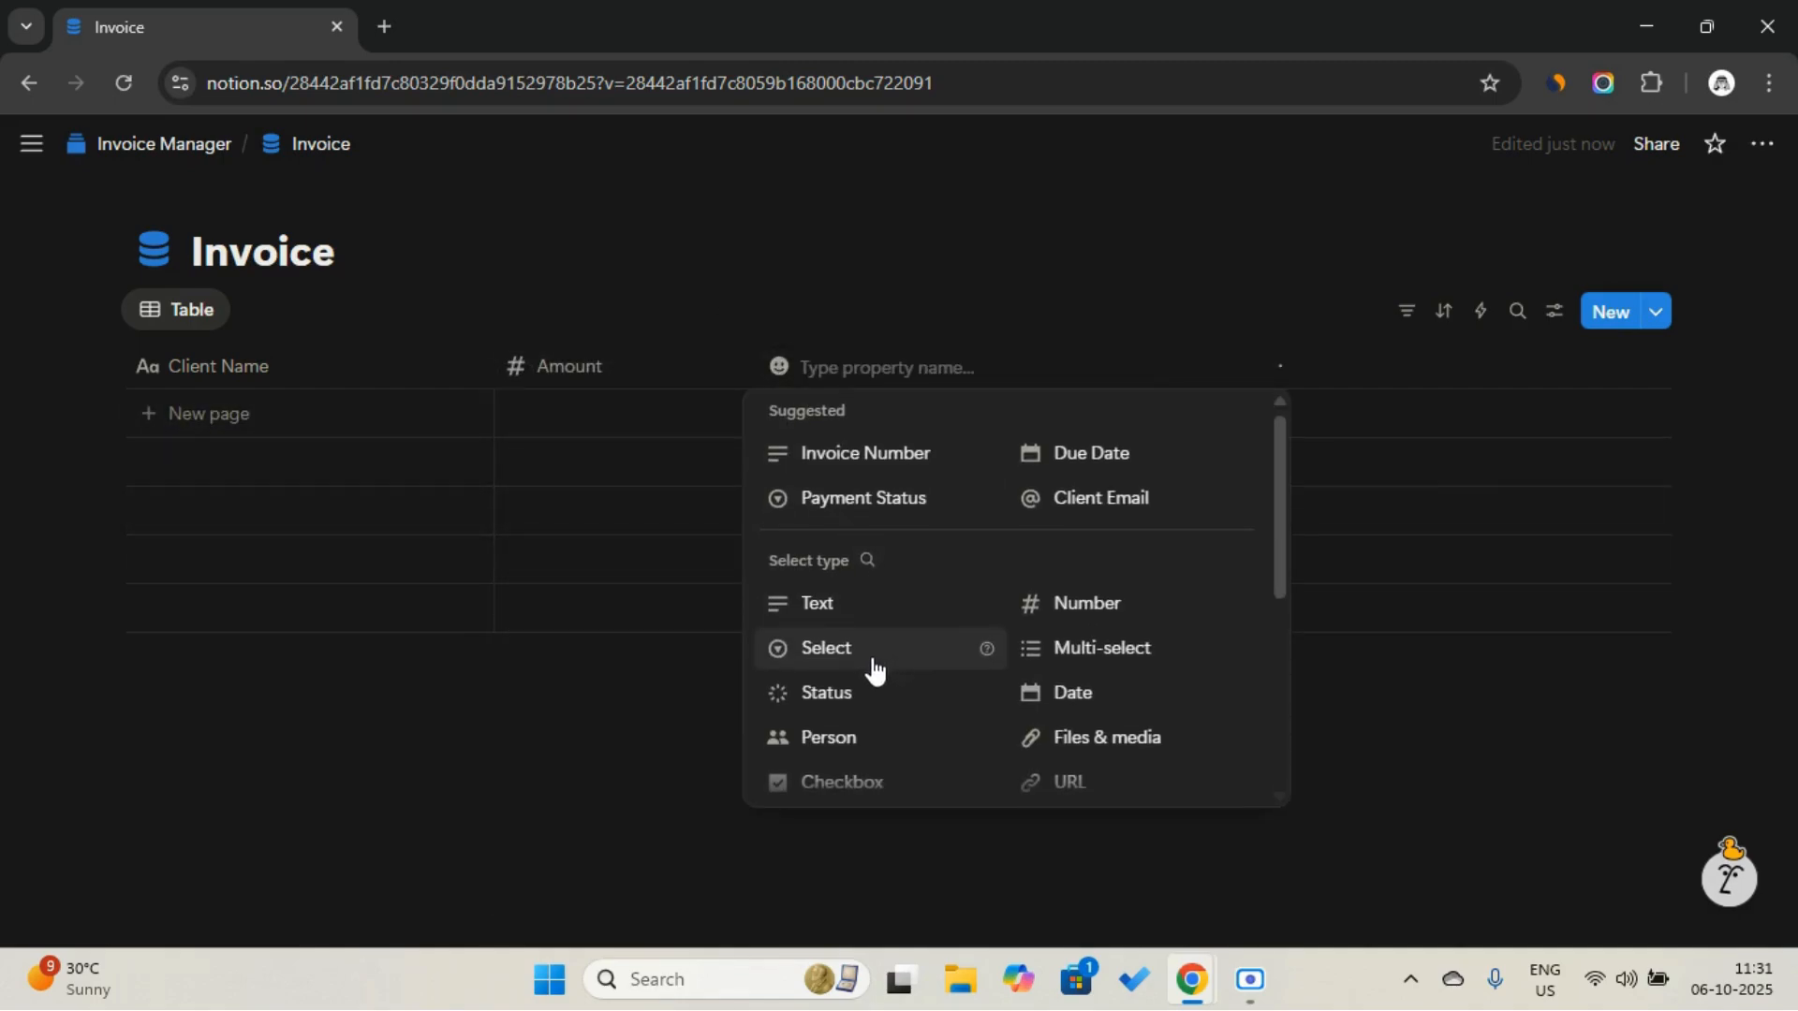
scroll(848, 637, "down", 1)
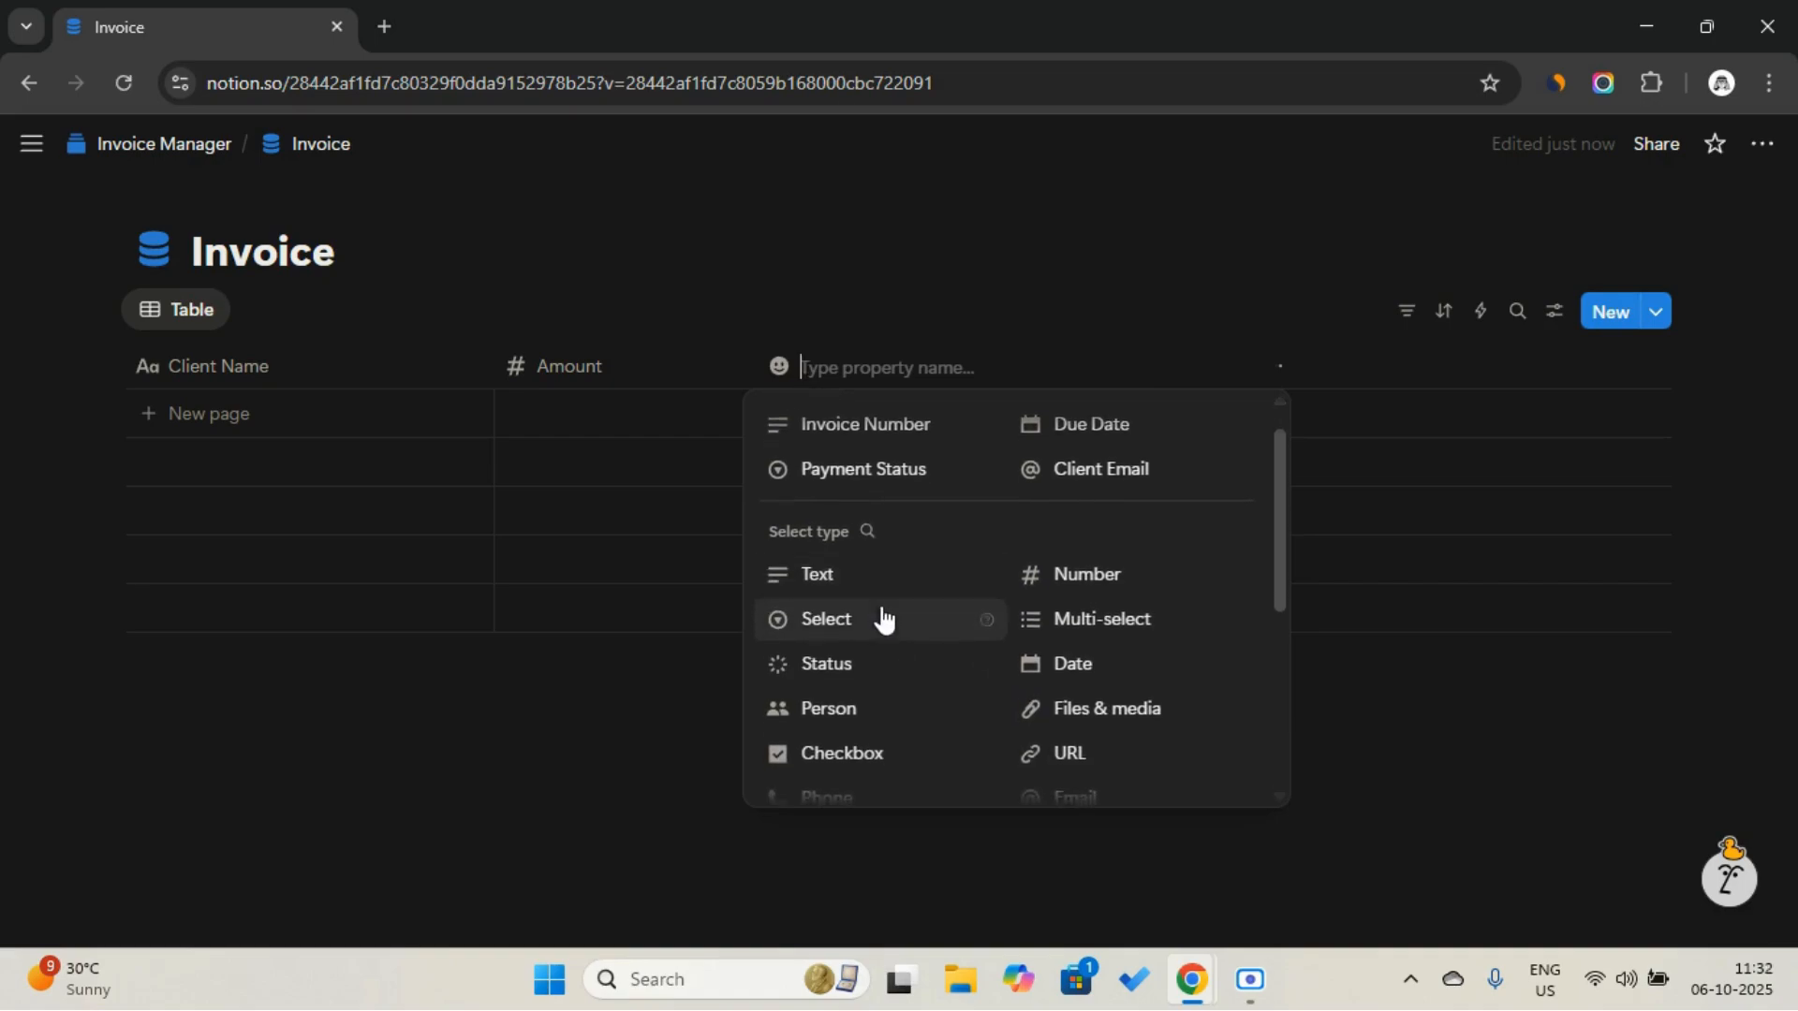
scroll(861, 630, "down", 2)
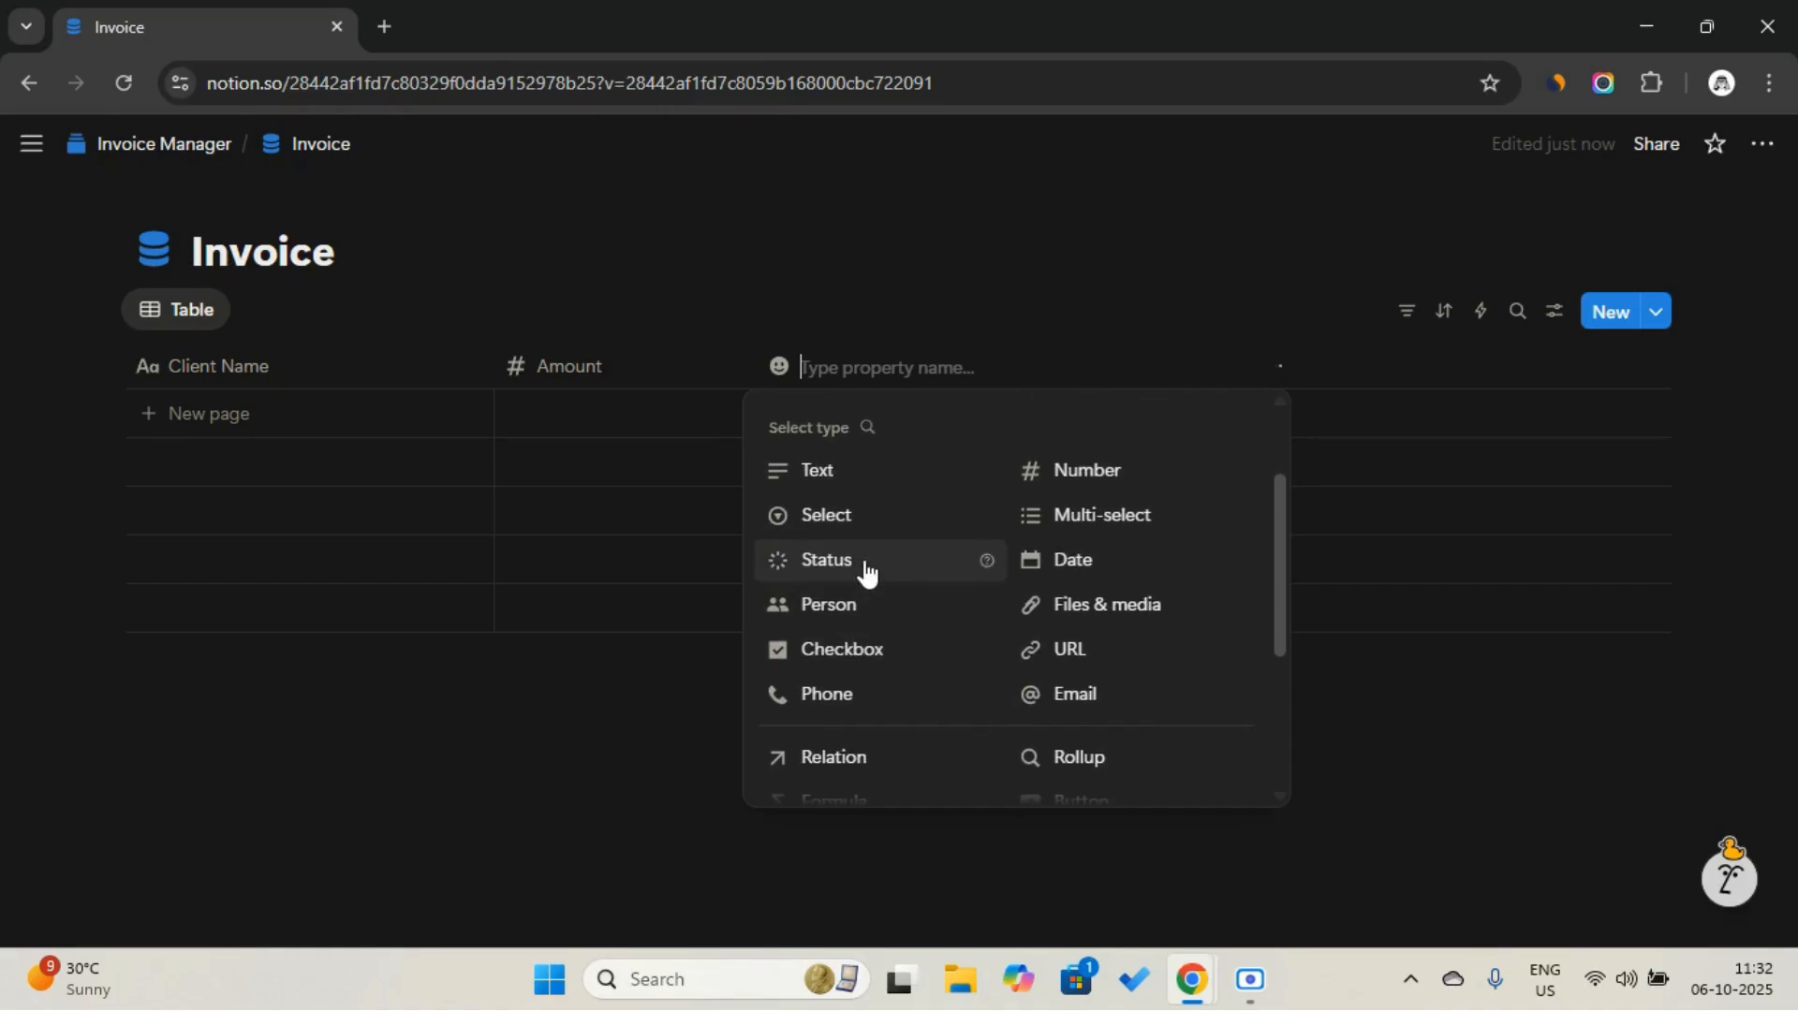
left_click(862, 531)
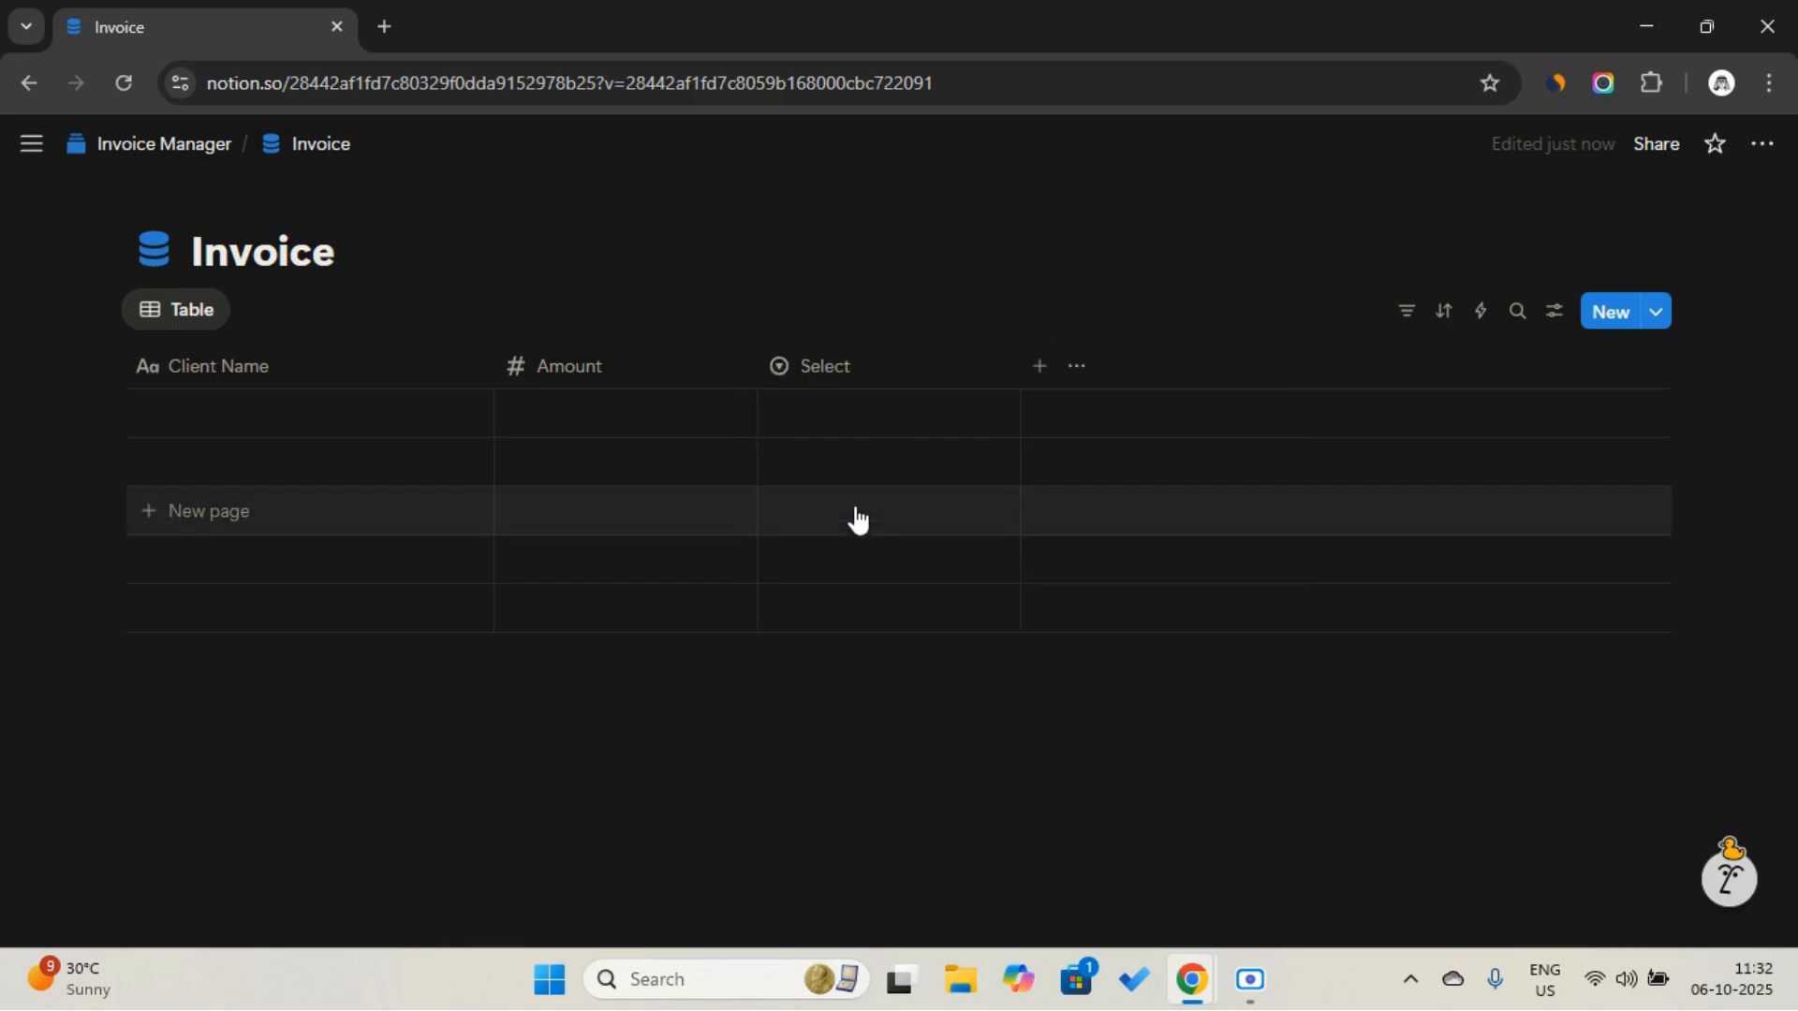
left_click(854, 388)
key("Caps_Lock")
type("S")
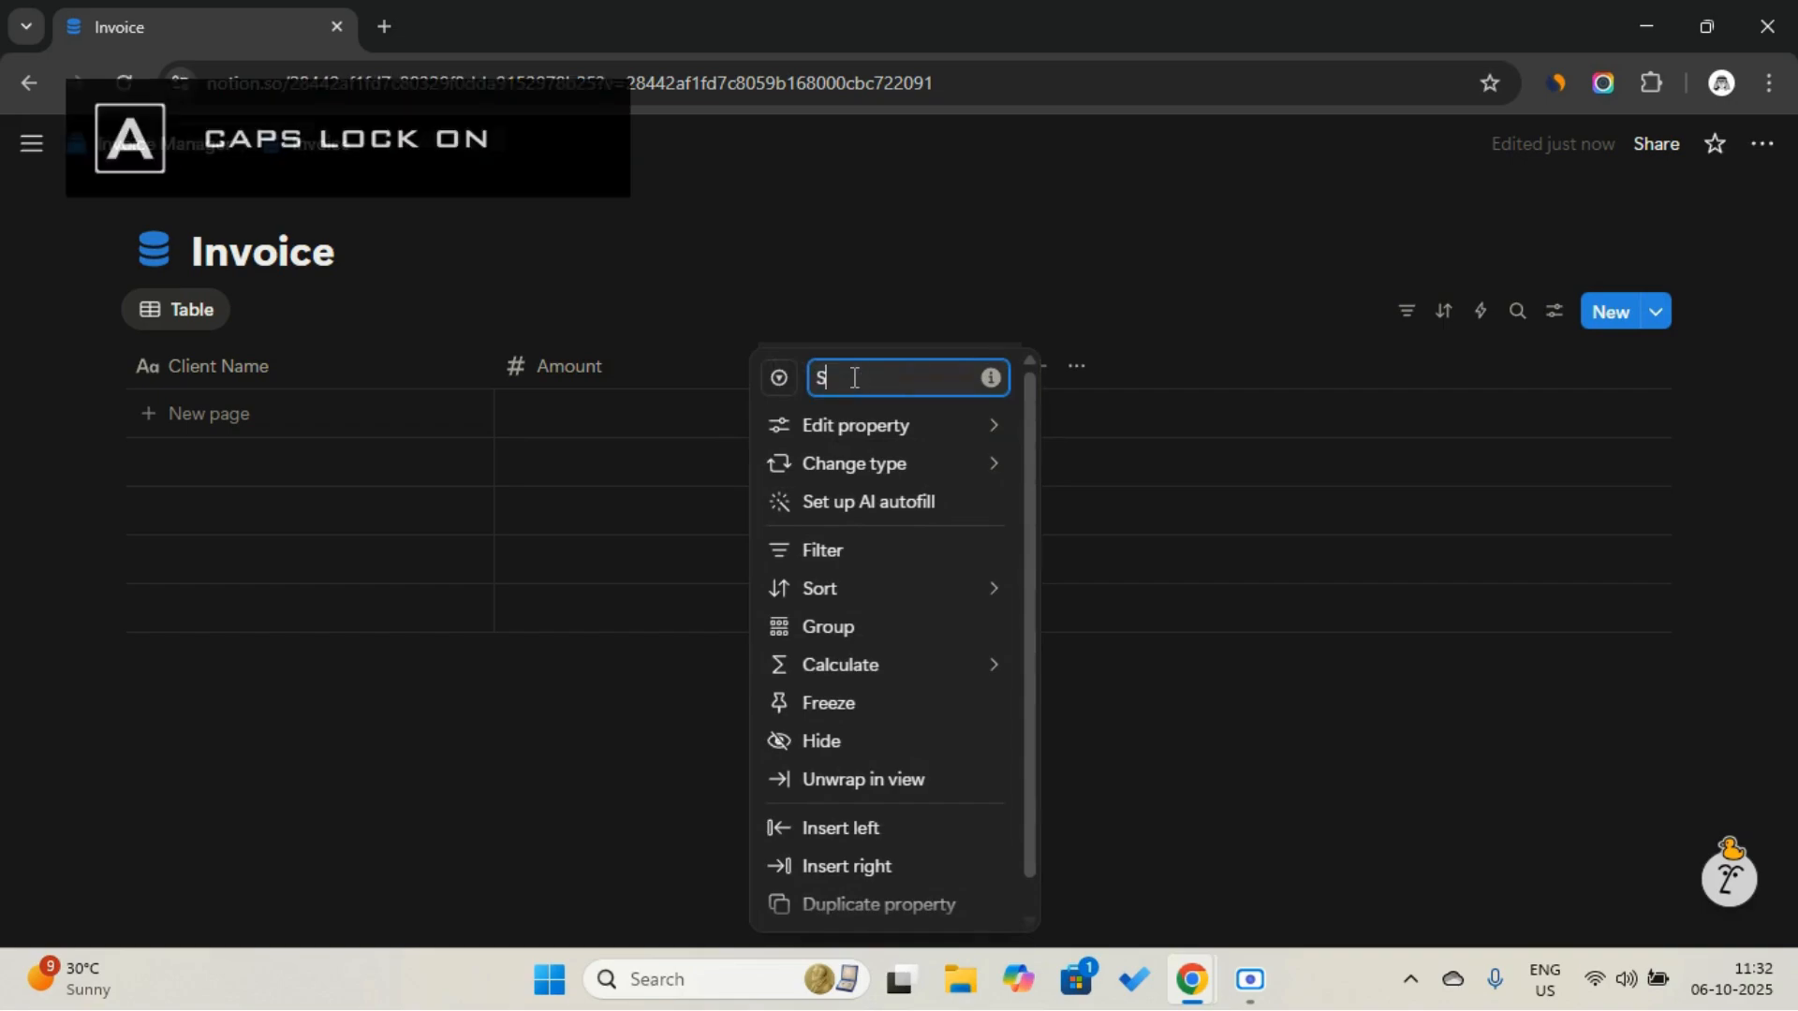
key("Caps_Lock")
type("tatus")
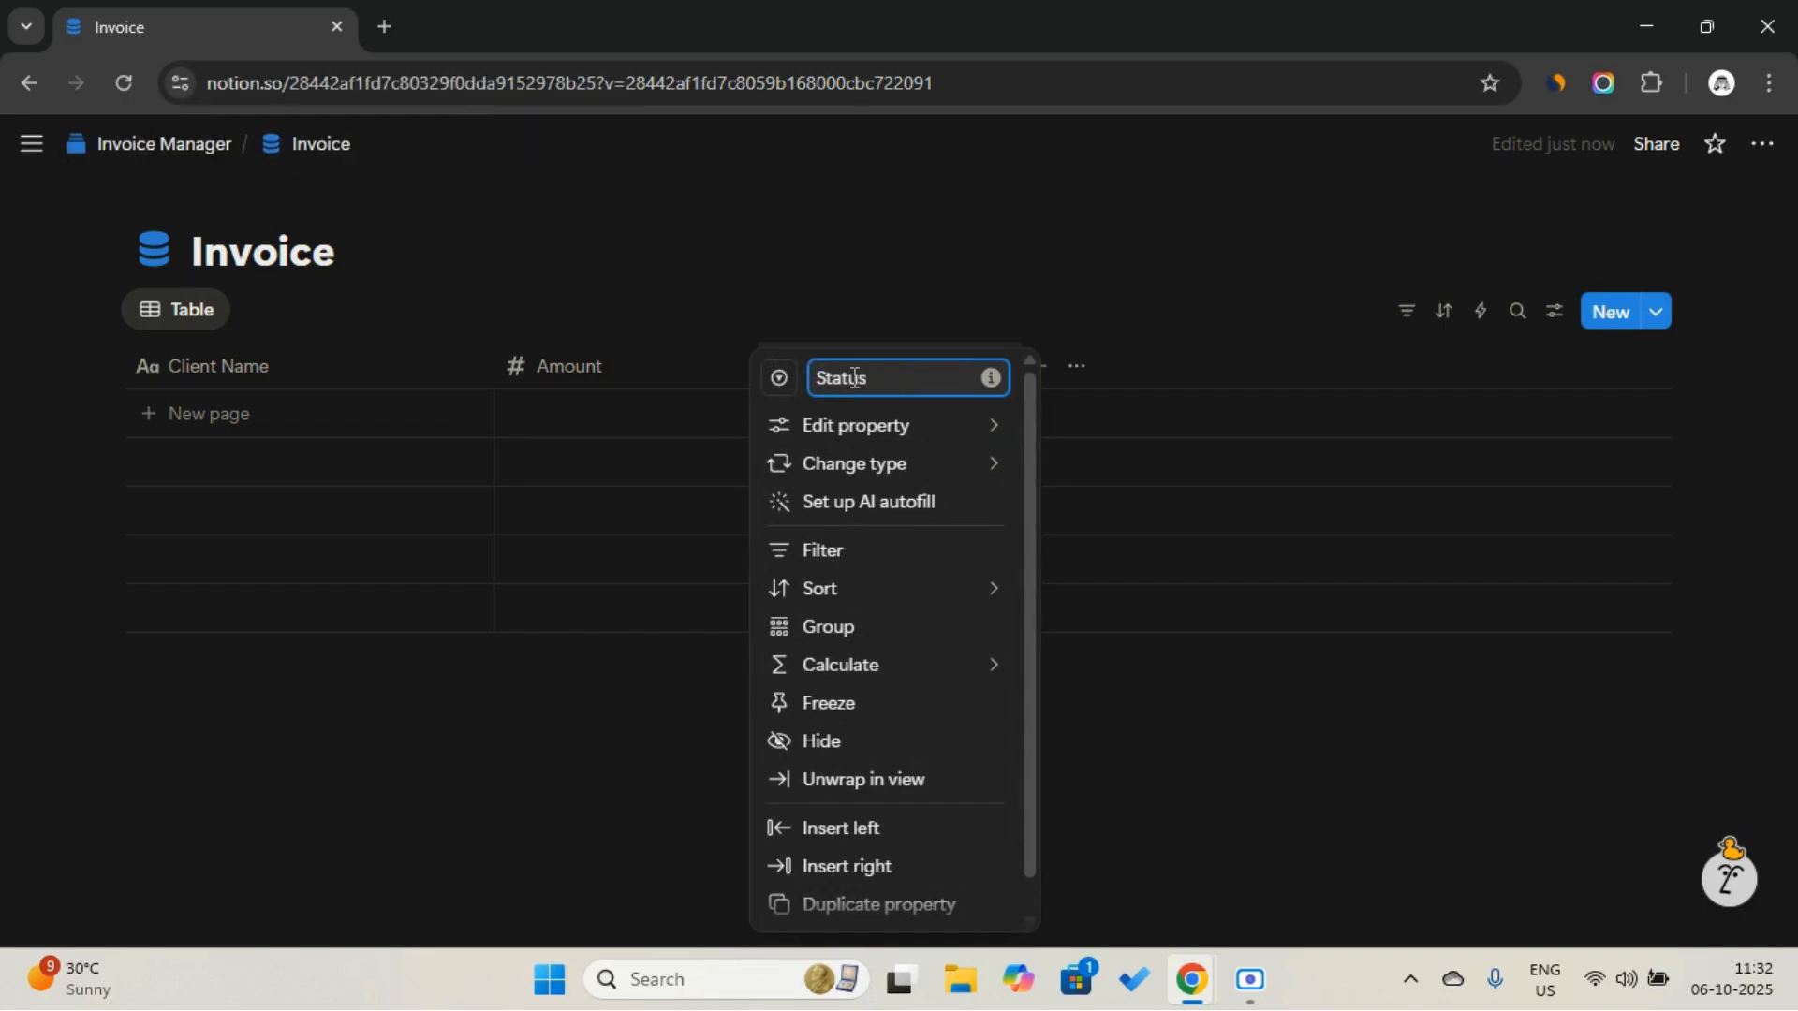
left_click(694, 329)
Add an empty row to the Invoice table and change the Status property's type to Text
left_click(639, 423)
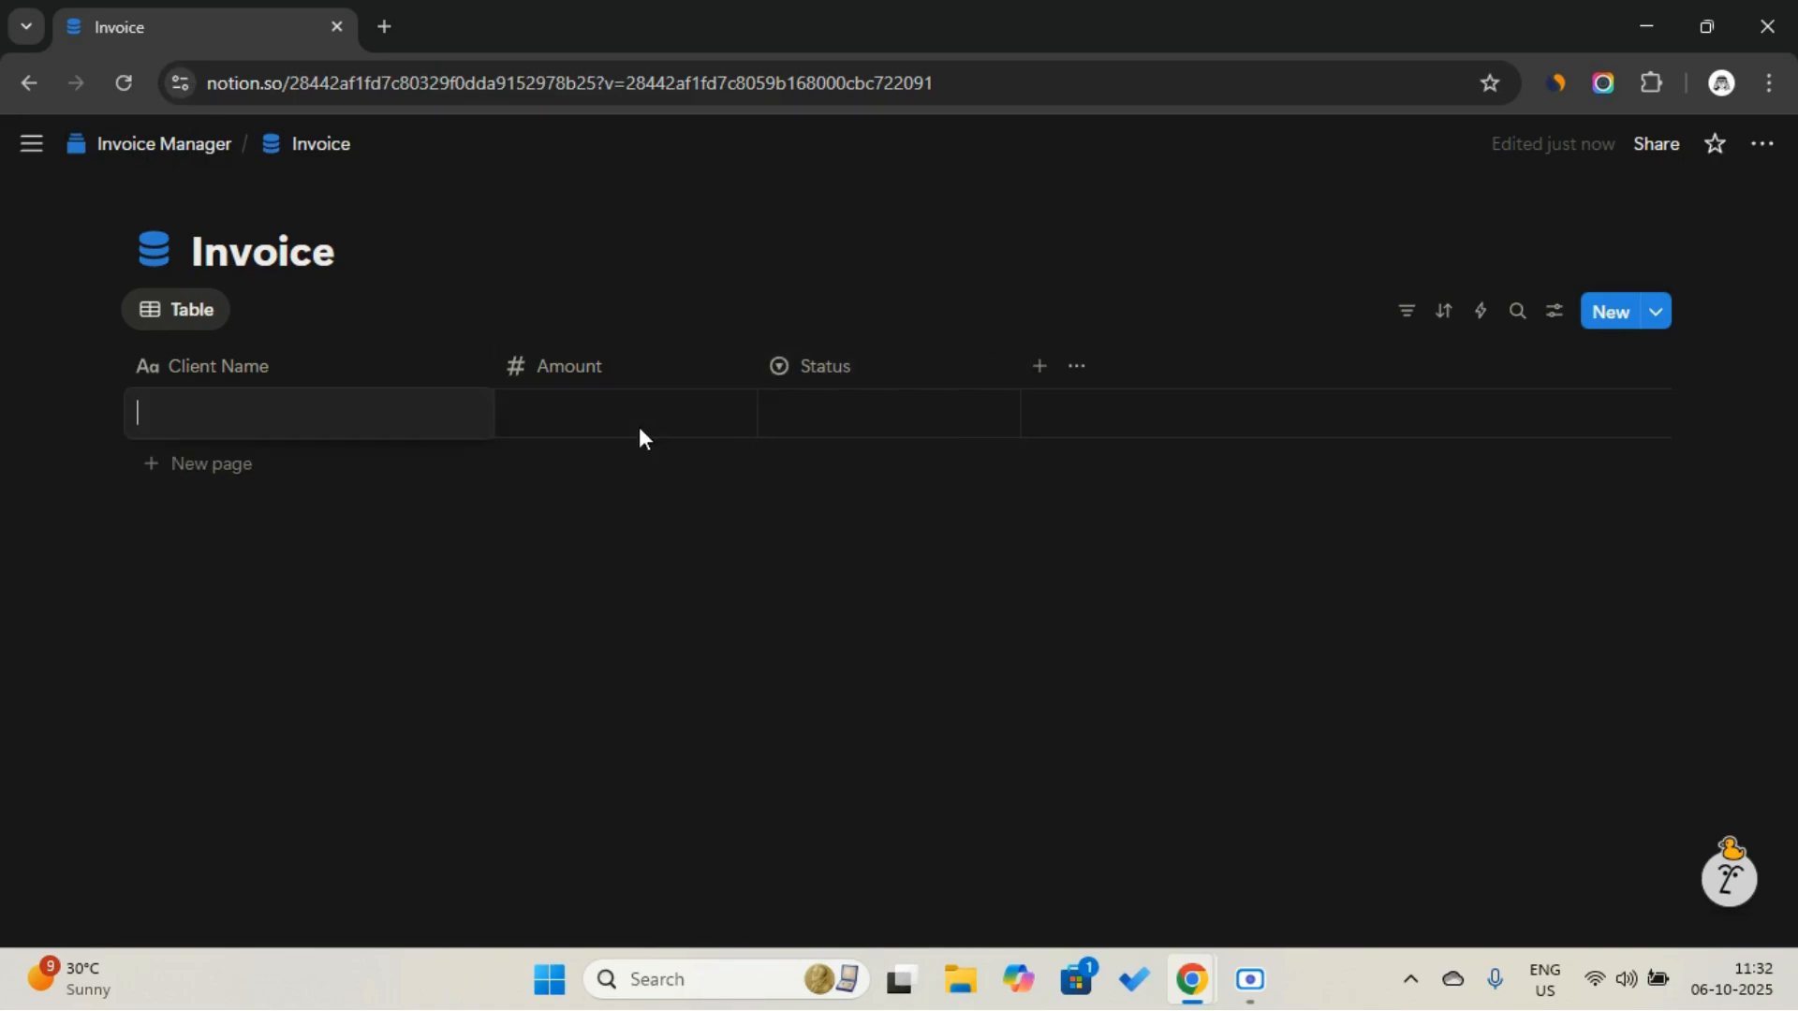
key("Escape")
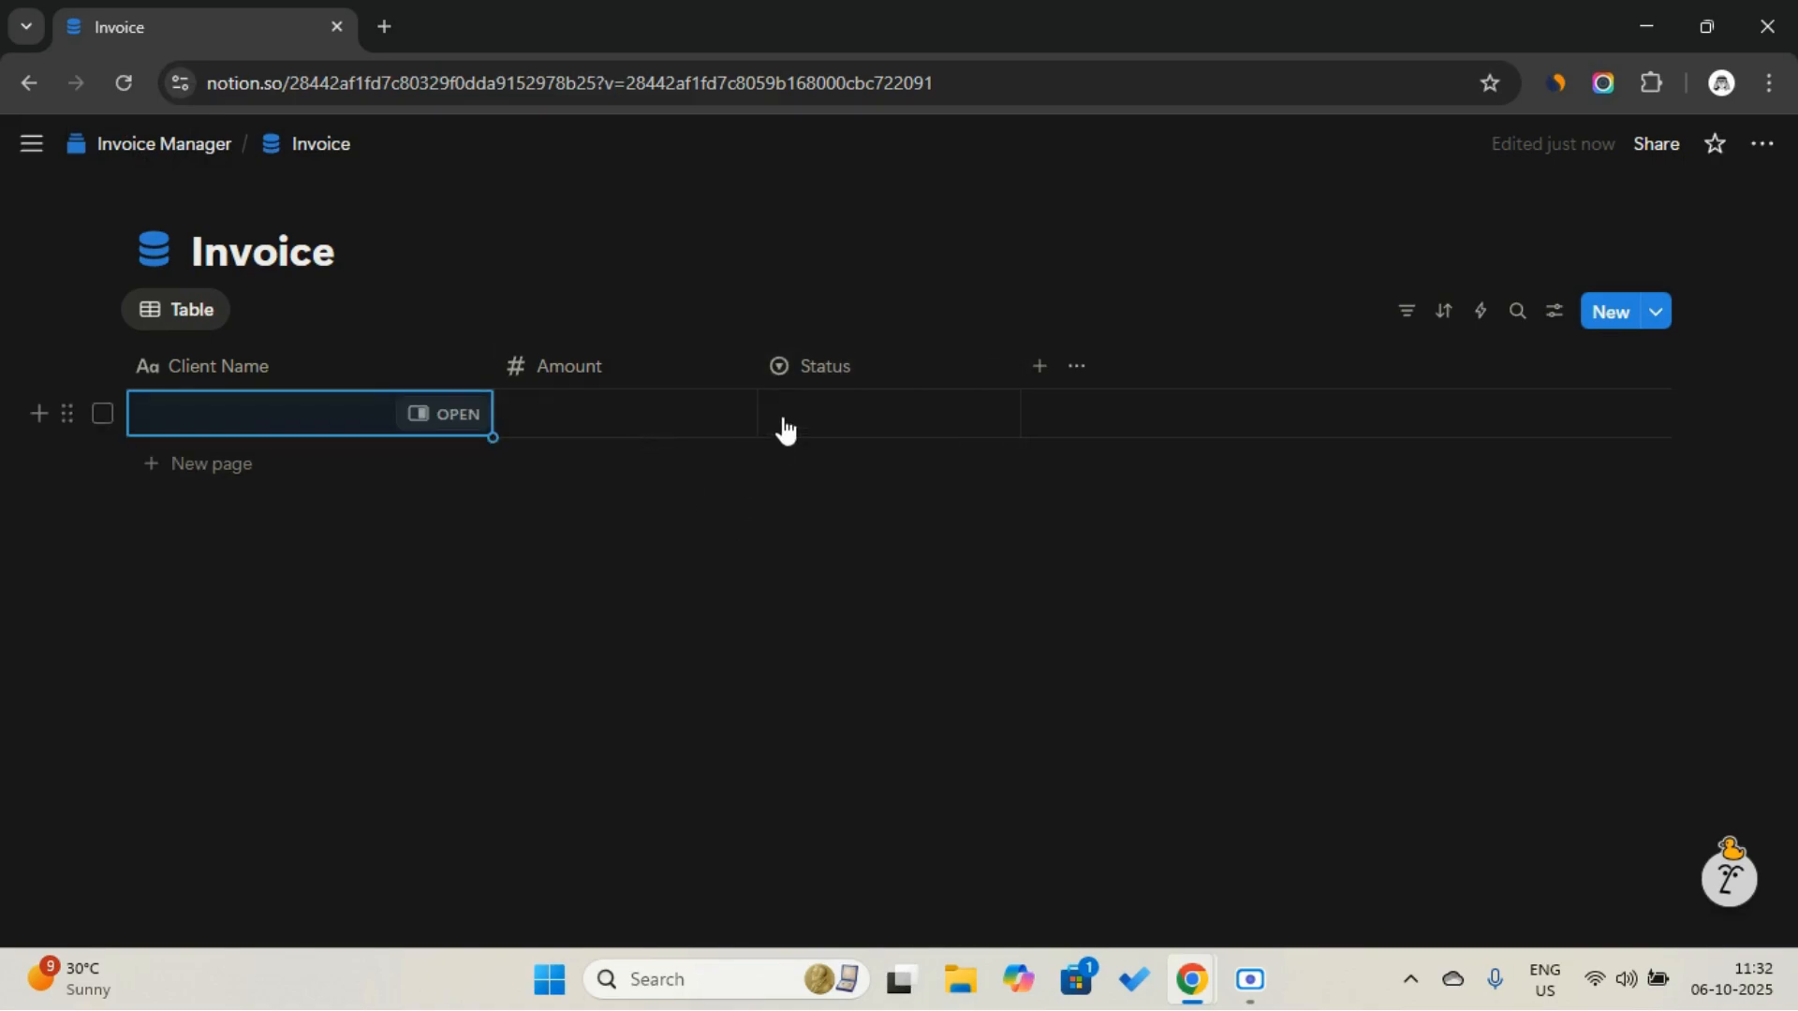
left_click(785, 426)
left_click(817, 370)
left_click(815, 365)
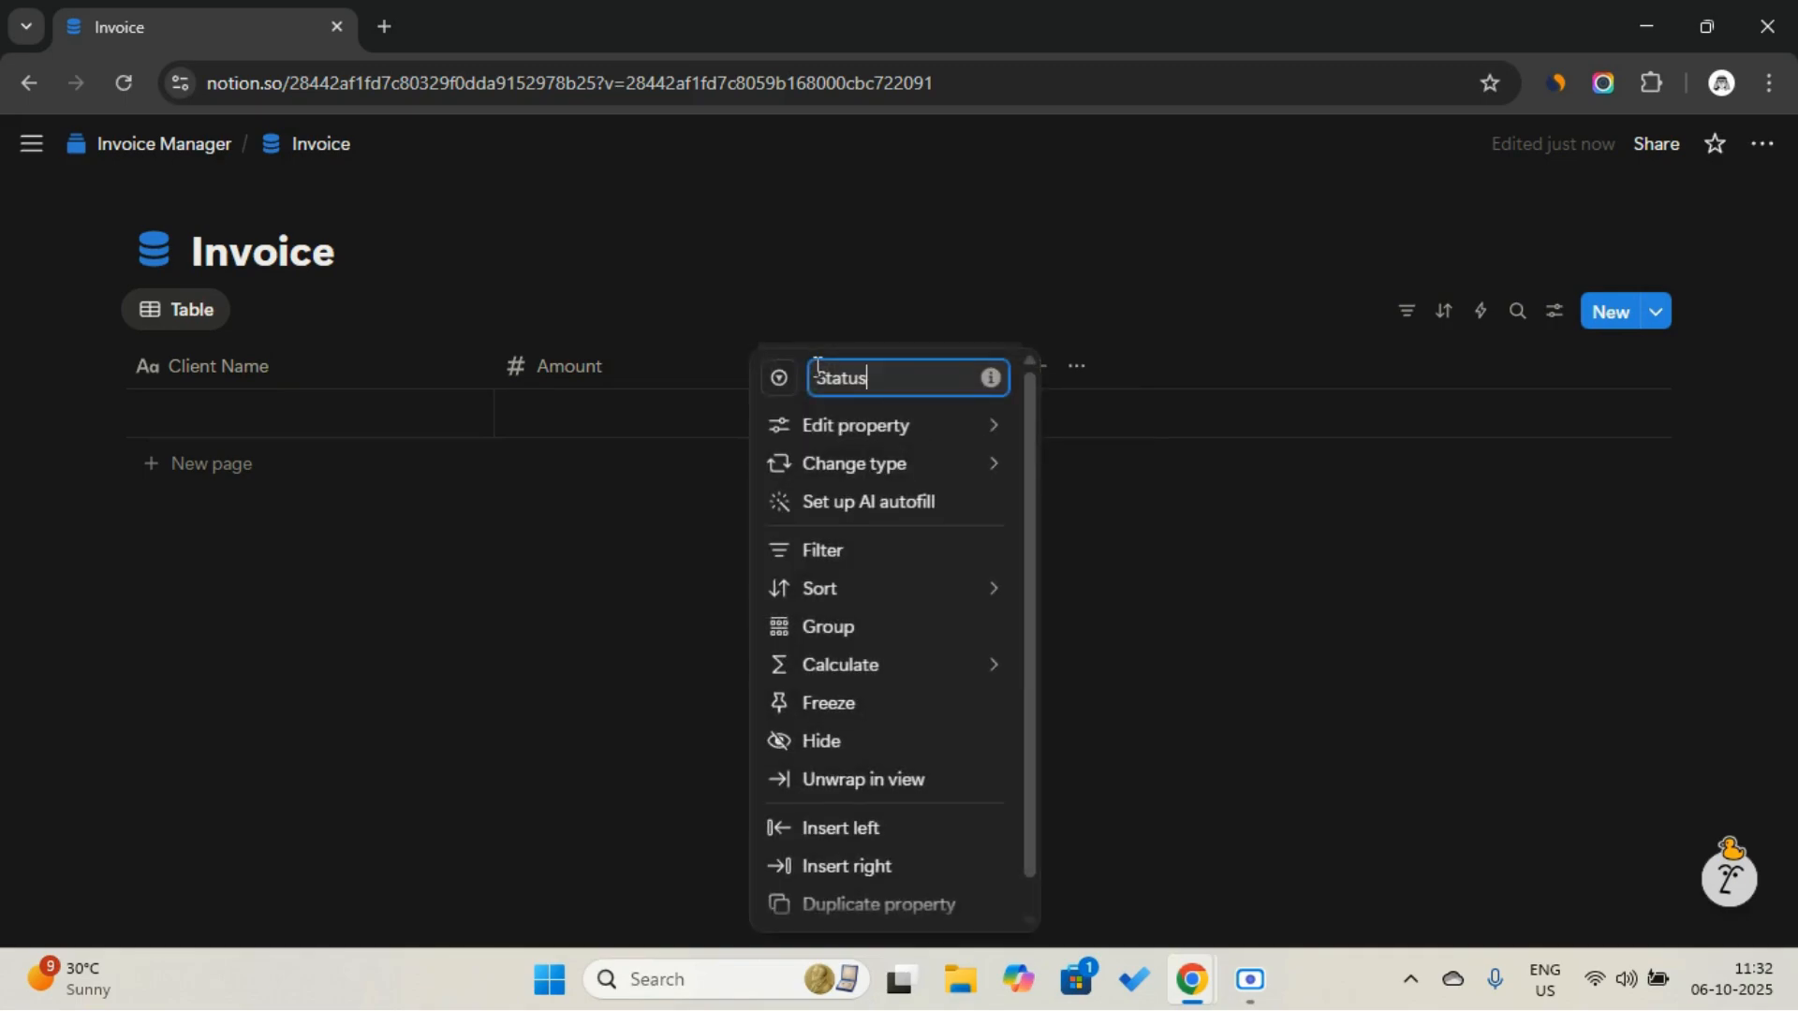
mouse_move(872, 430)
mouse_move(871, 473)
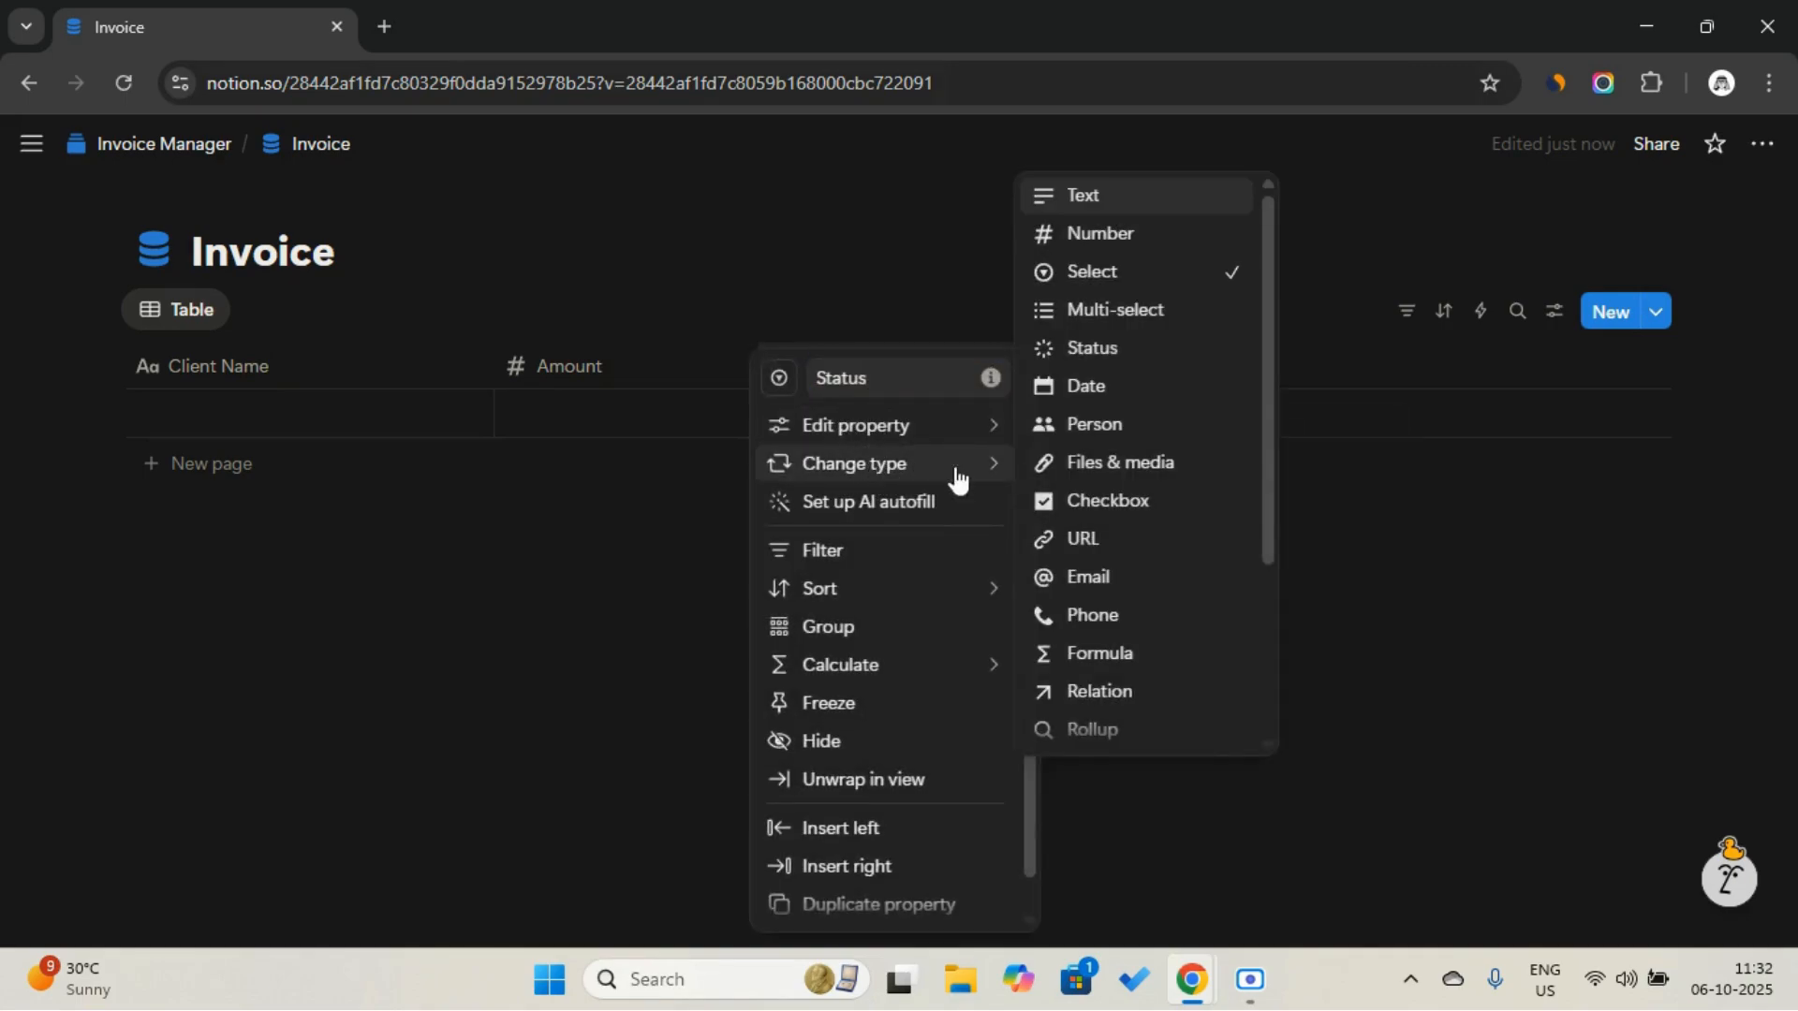
left_click(1111, 215)
Enter "Draft, Sent, Paid, Overdue" in the Status cell of the first row
left_click(853, 412)
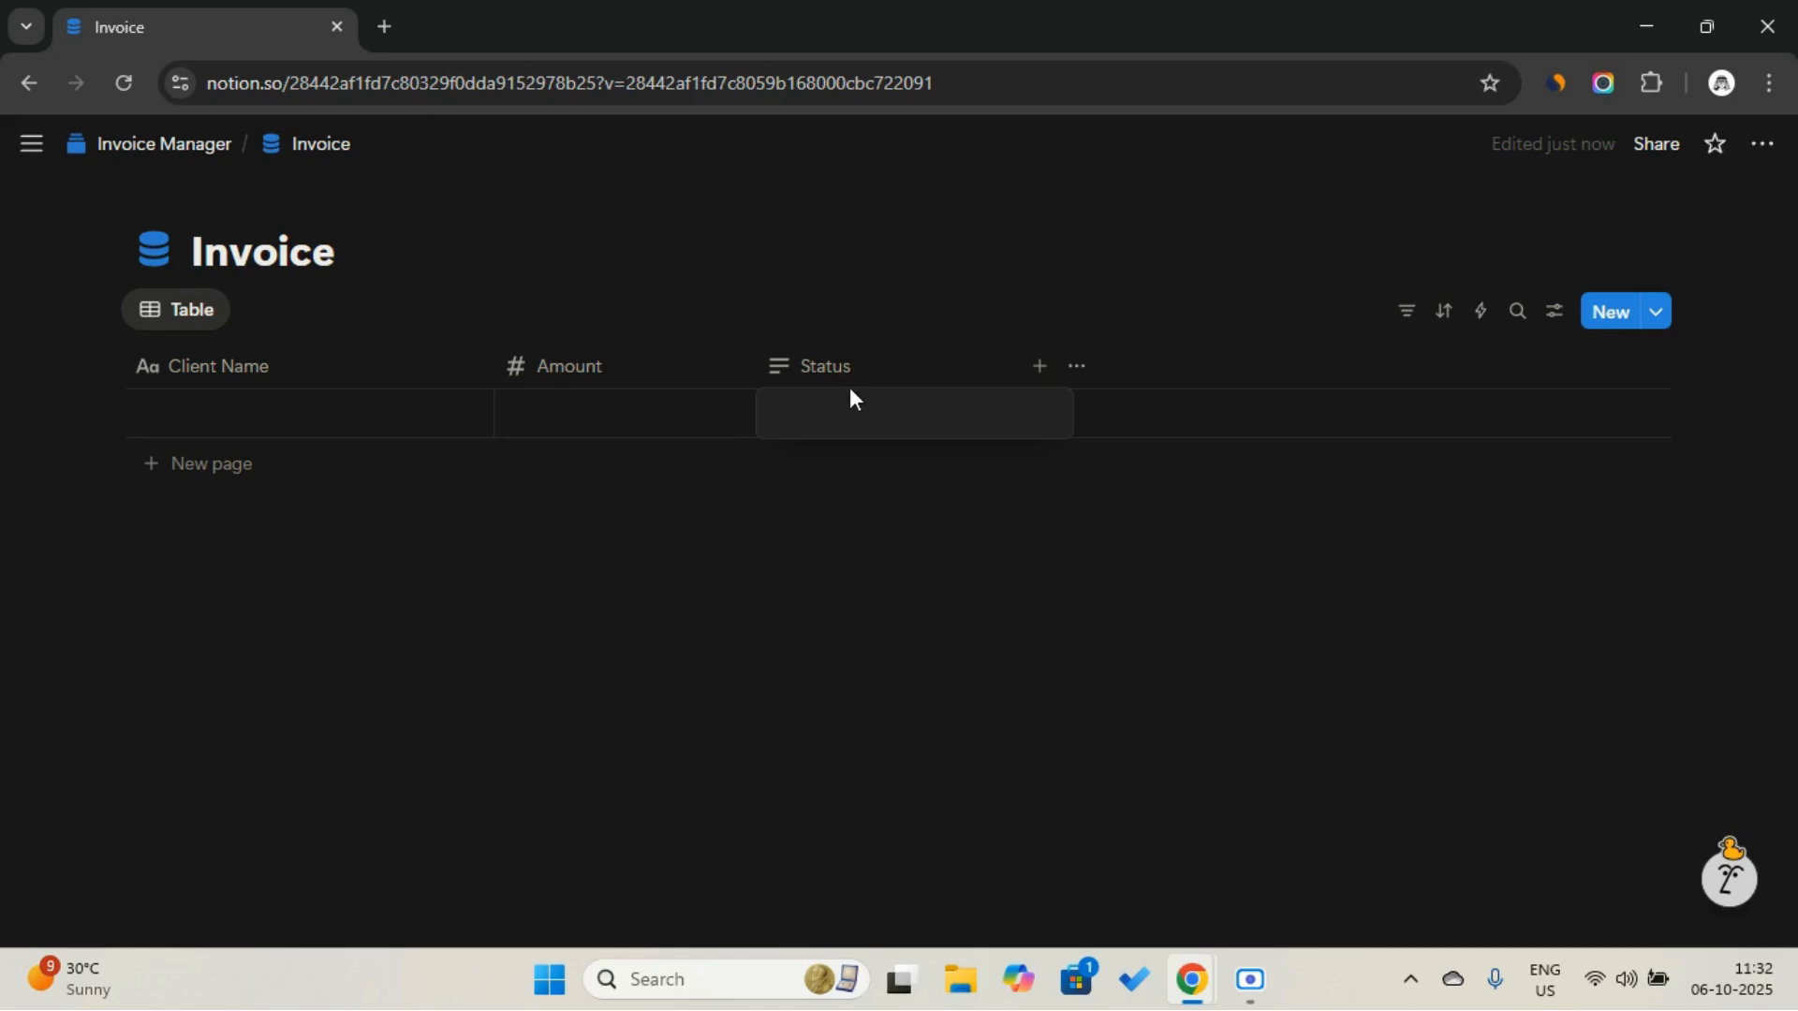
type("Draft, Sent, Paid, Overdue")
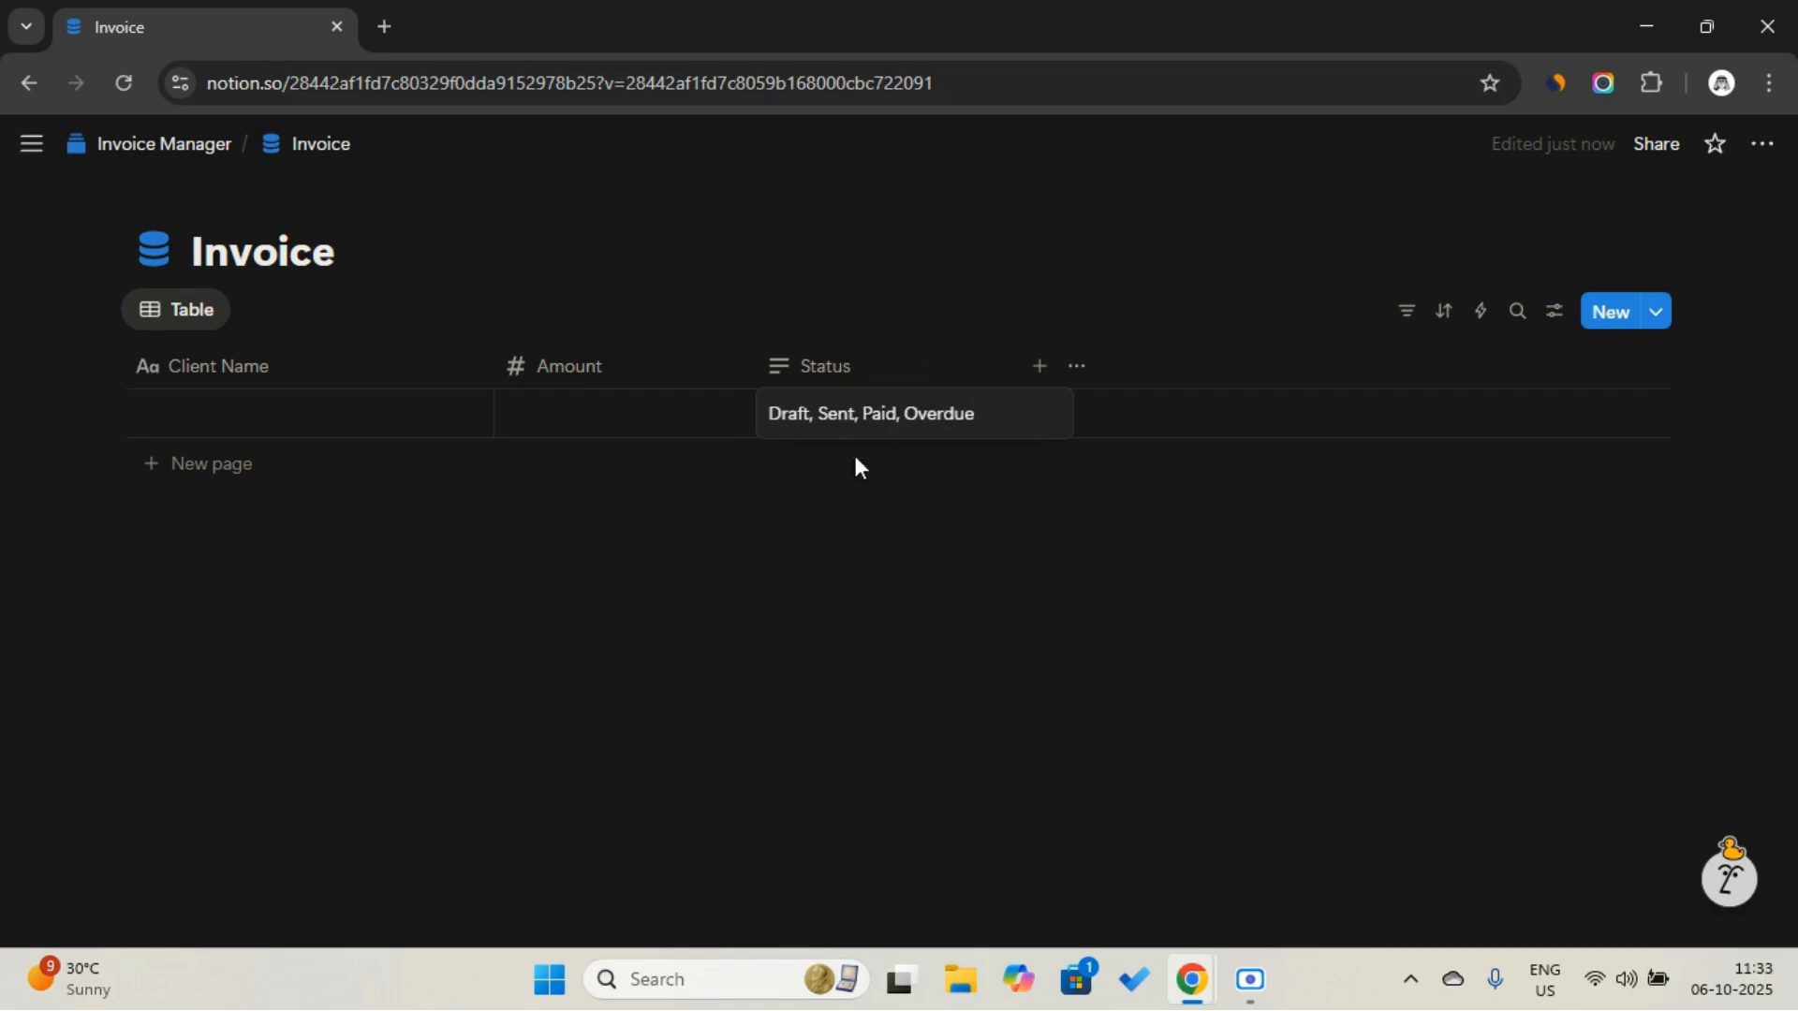
key("Escape")
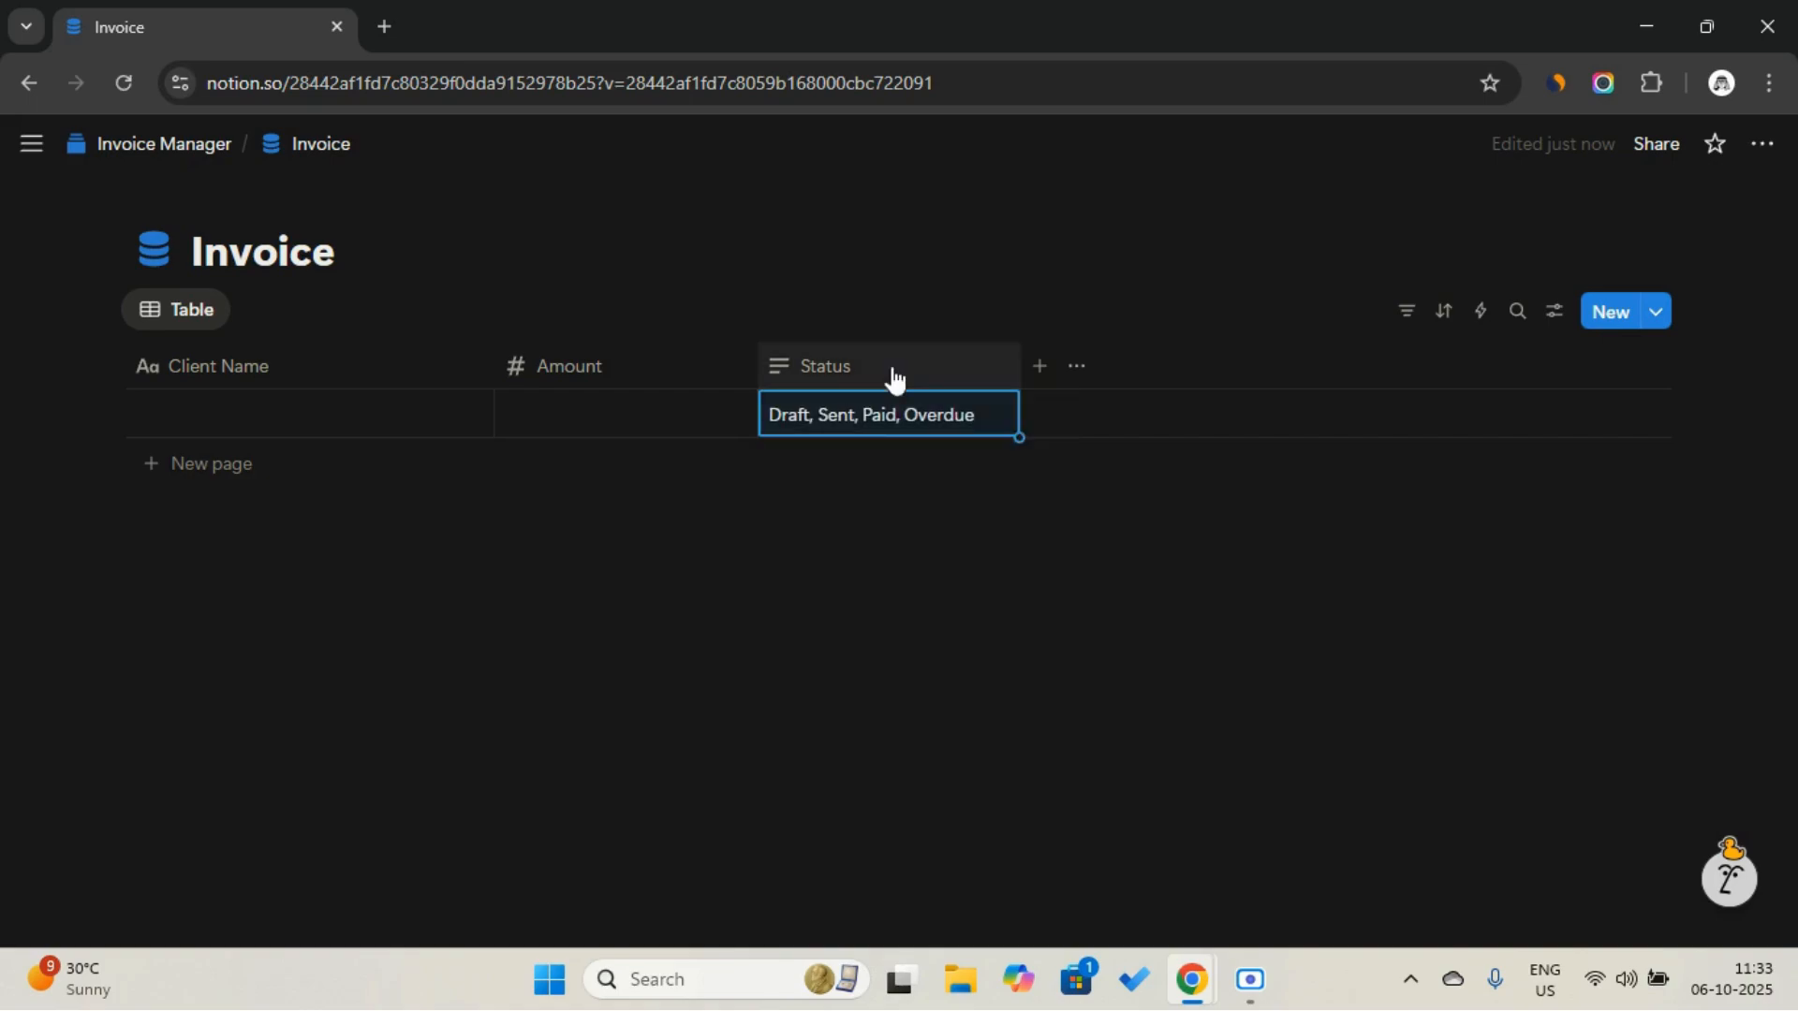
left_click(852, 418)
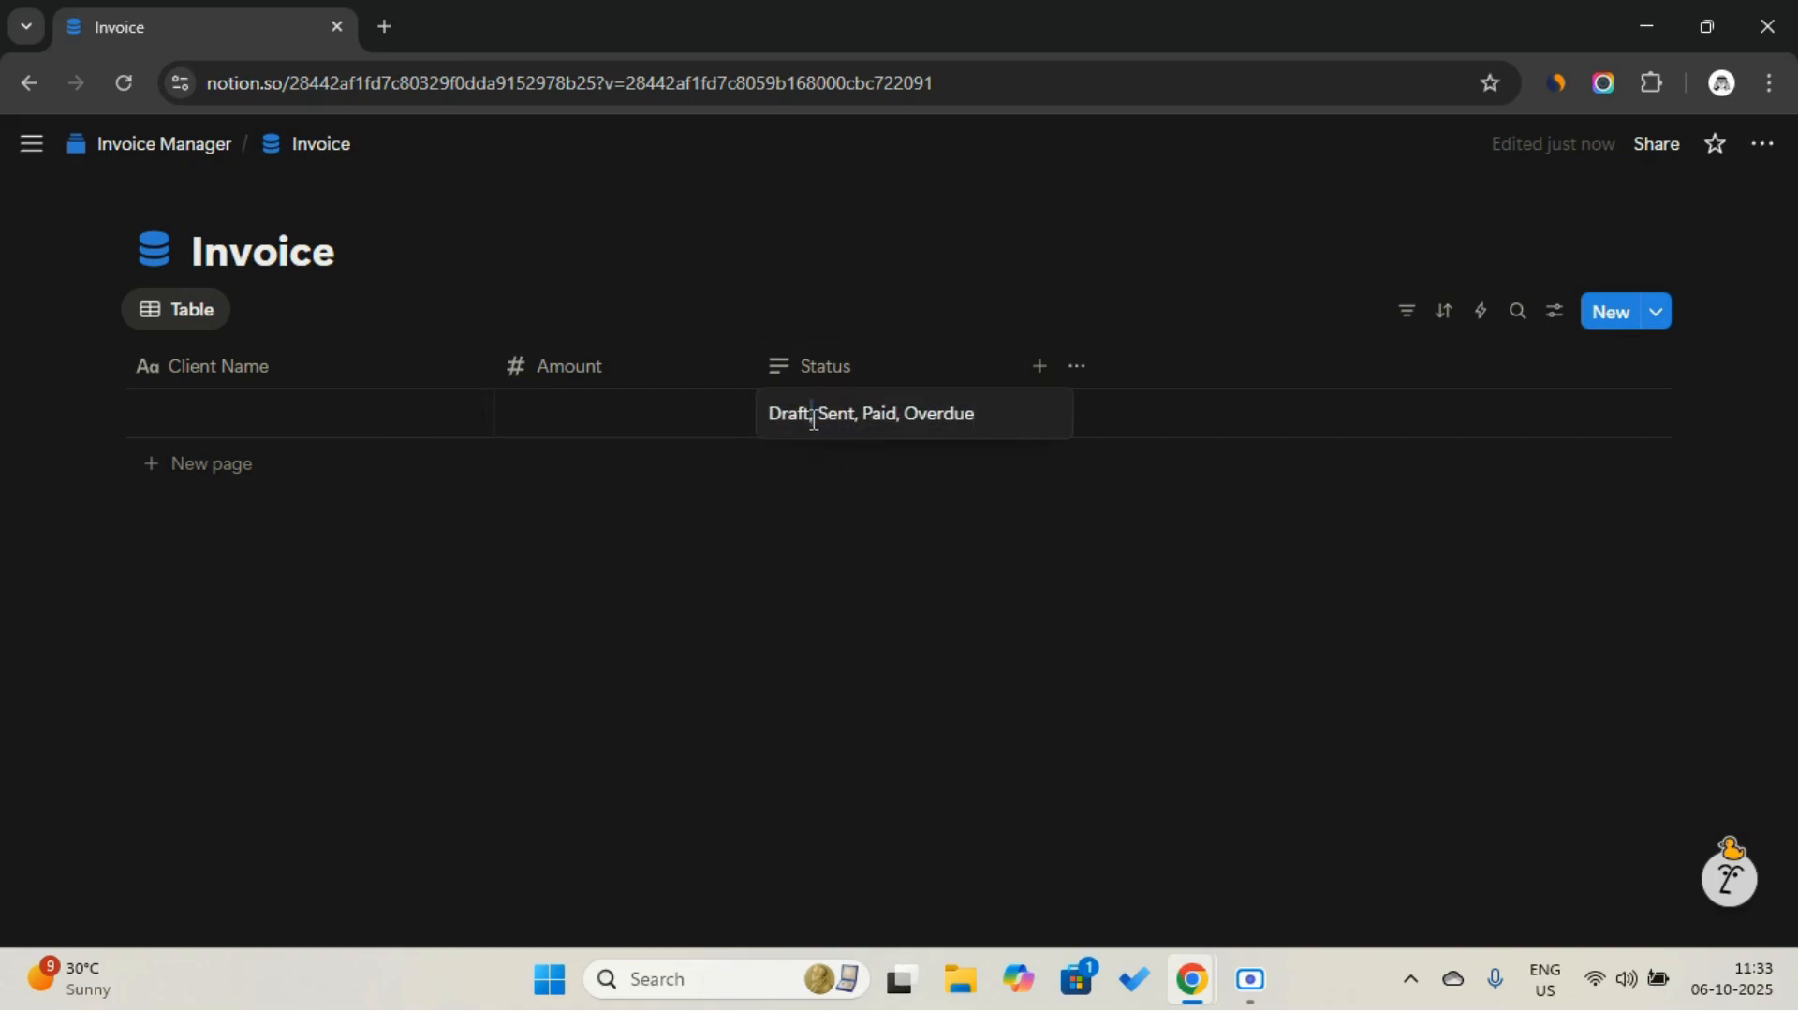
left_click(826, 358)
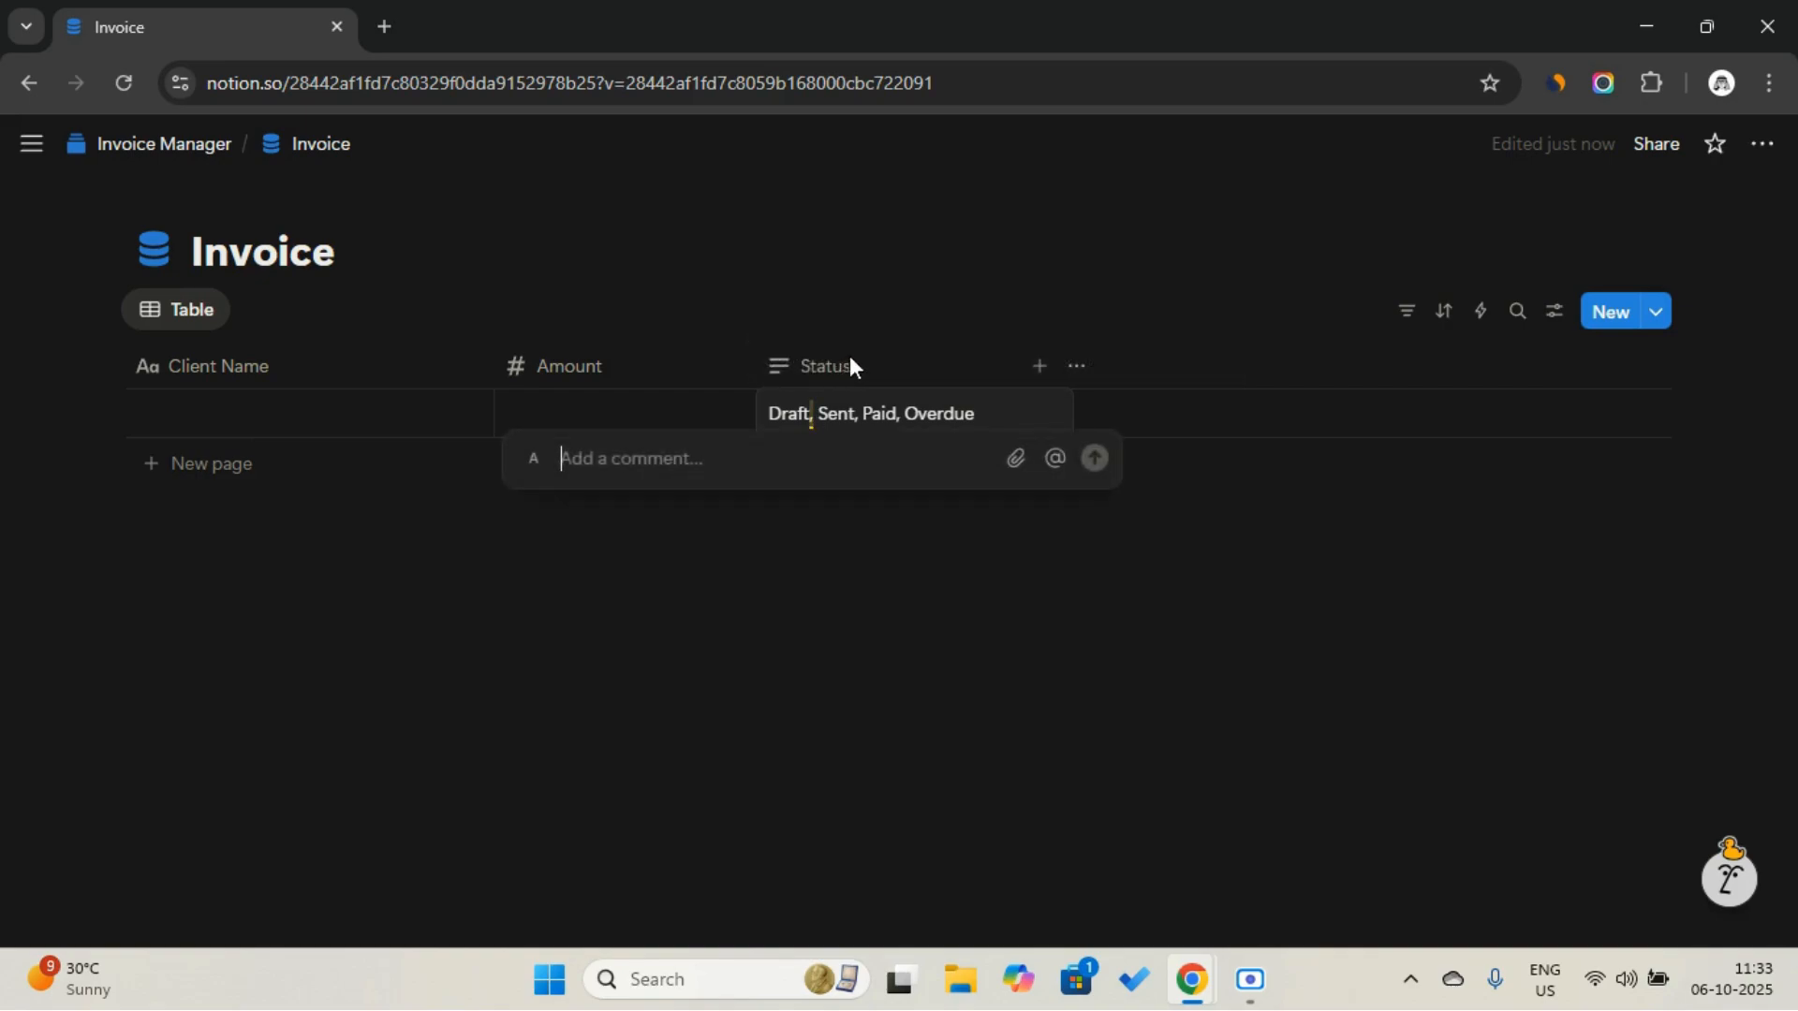
left_click(852, 353)
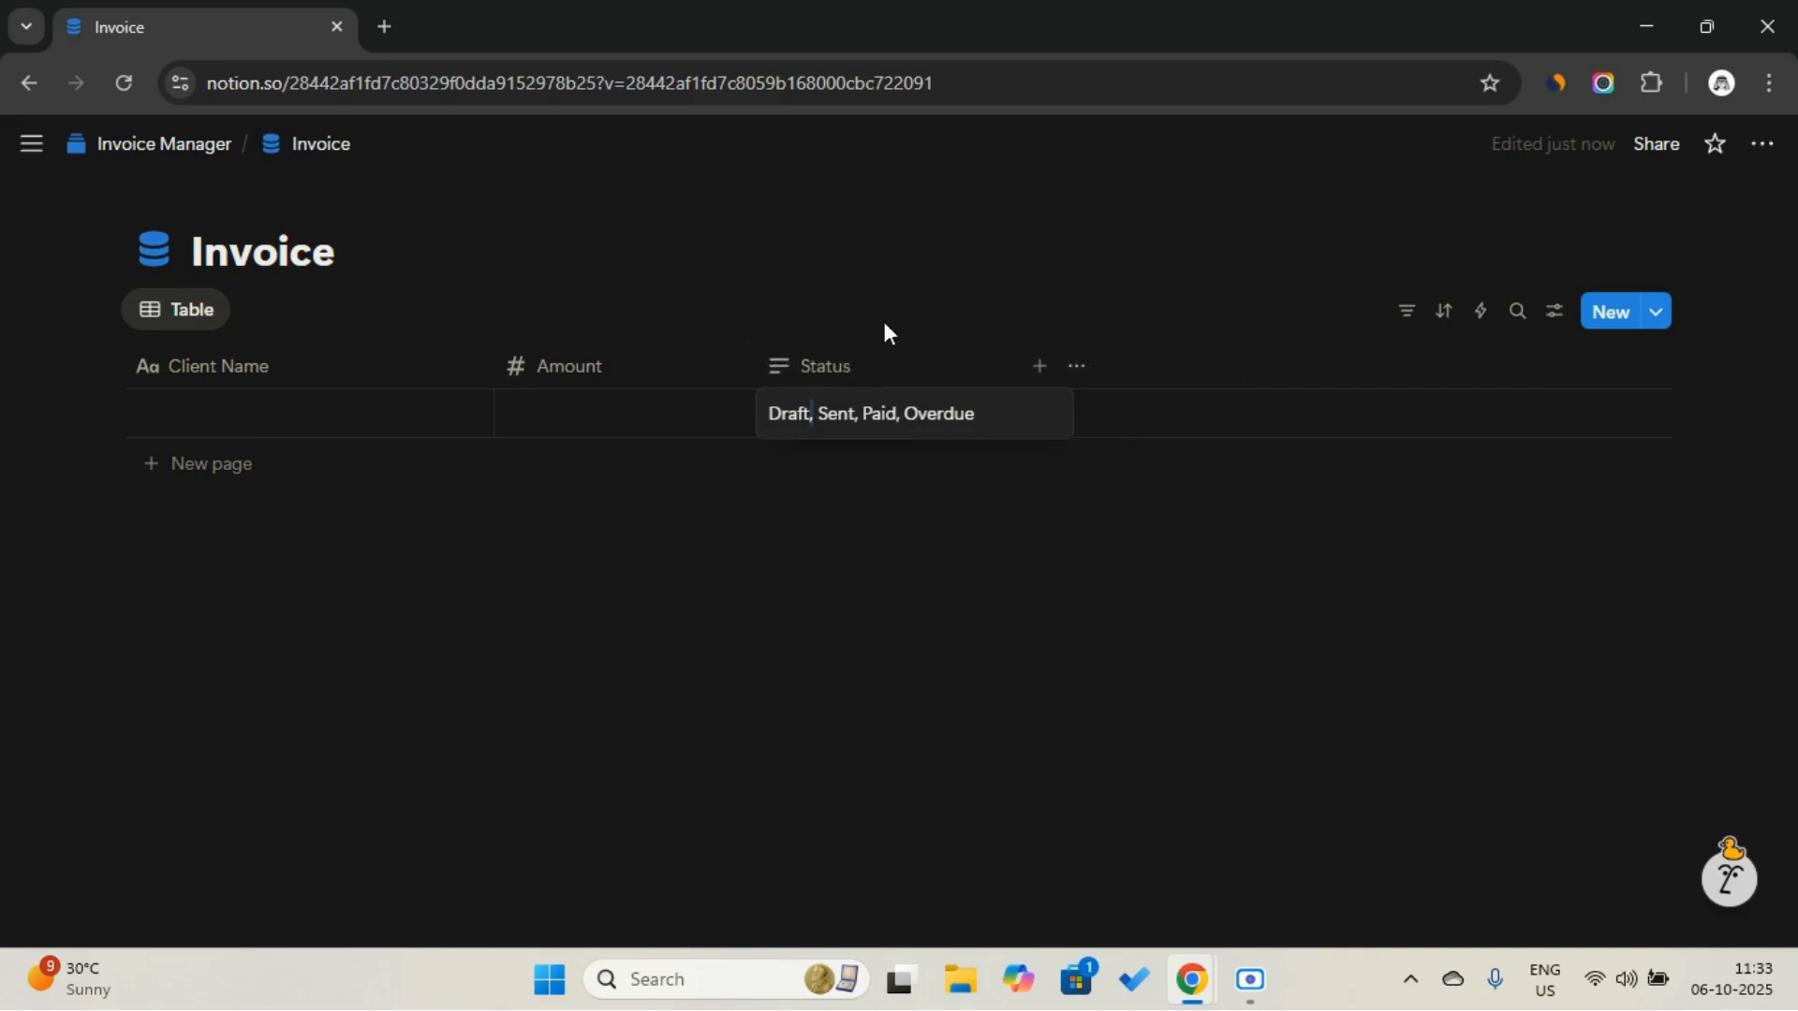
Convert the Status property from Text to Select and check its option list in the first row
left_click(860, 369)
left_click(872, 440)
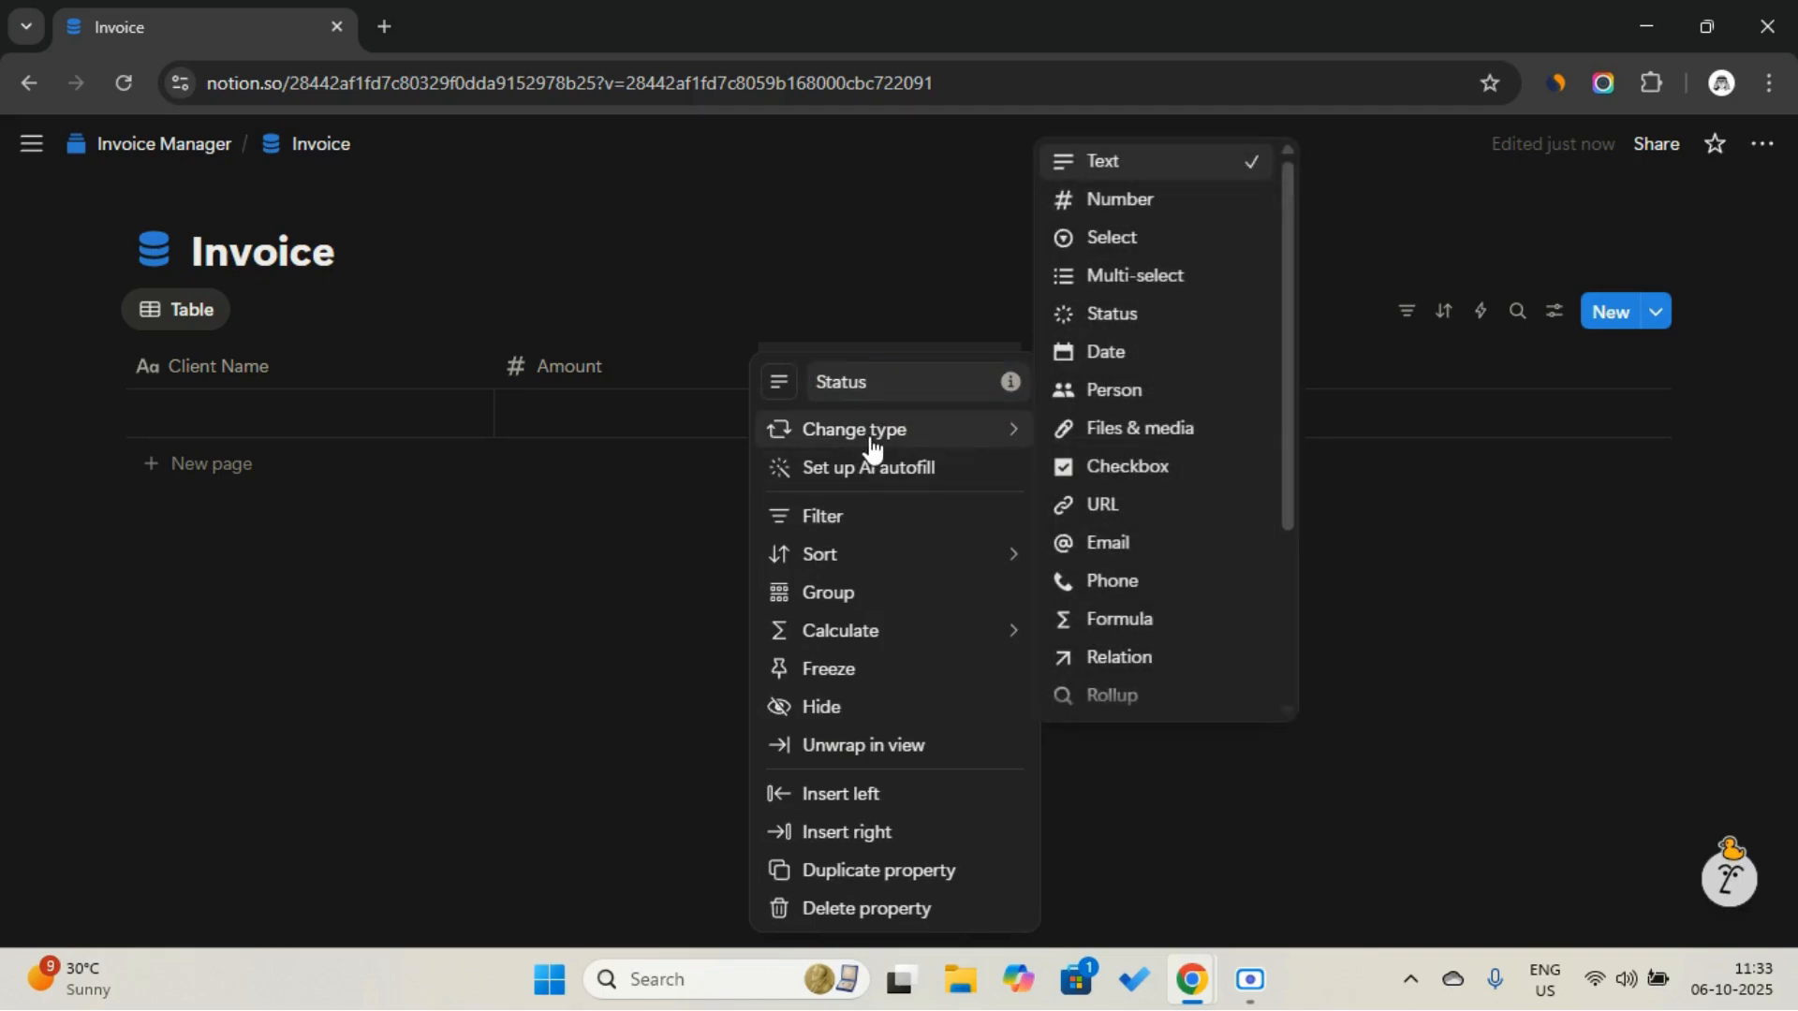
left_click(1182, 243)
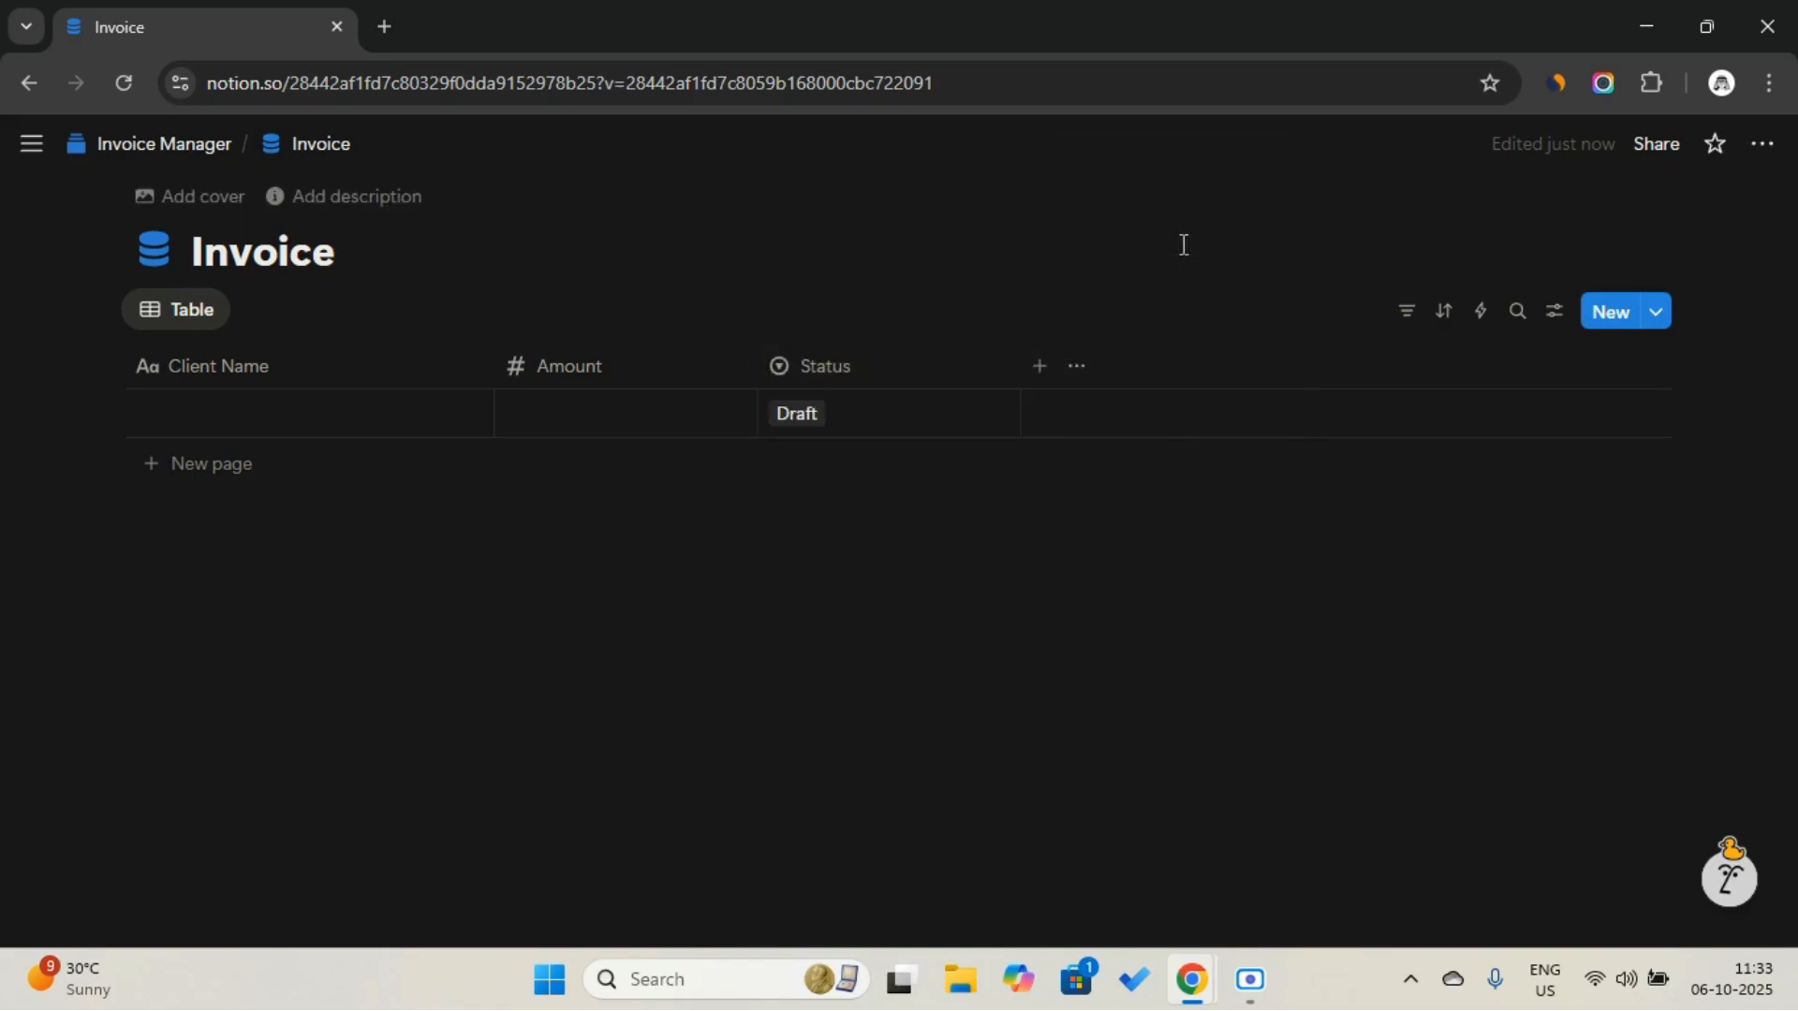
left_click(859, 420)
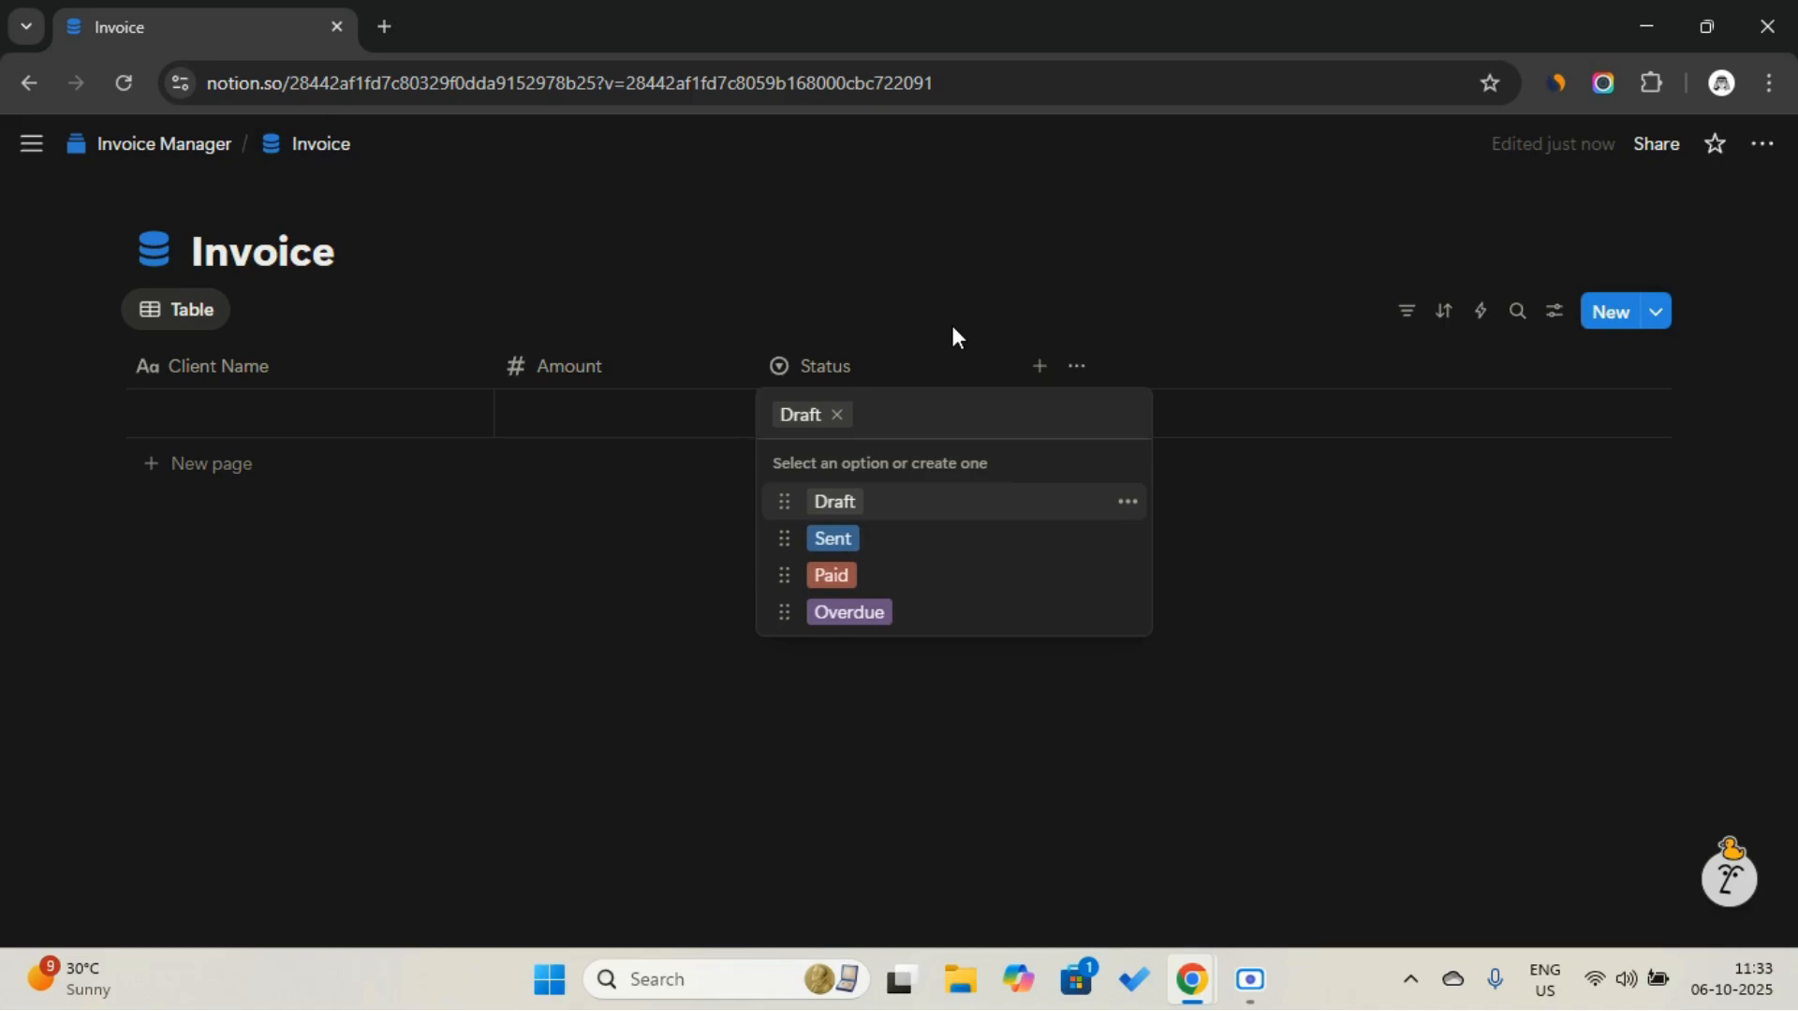
key("Escape")
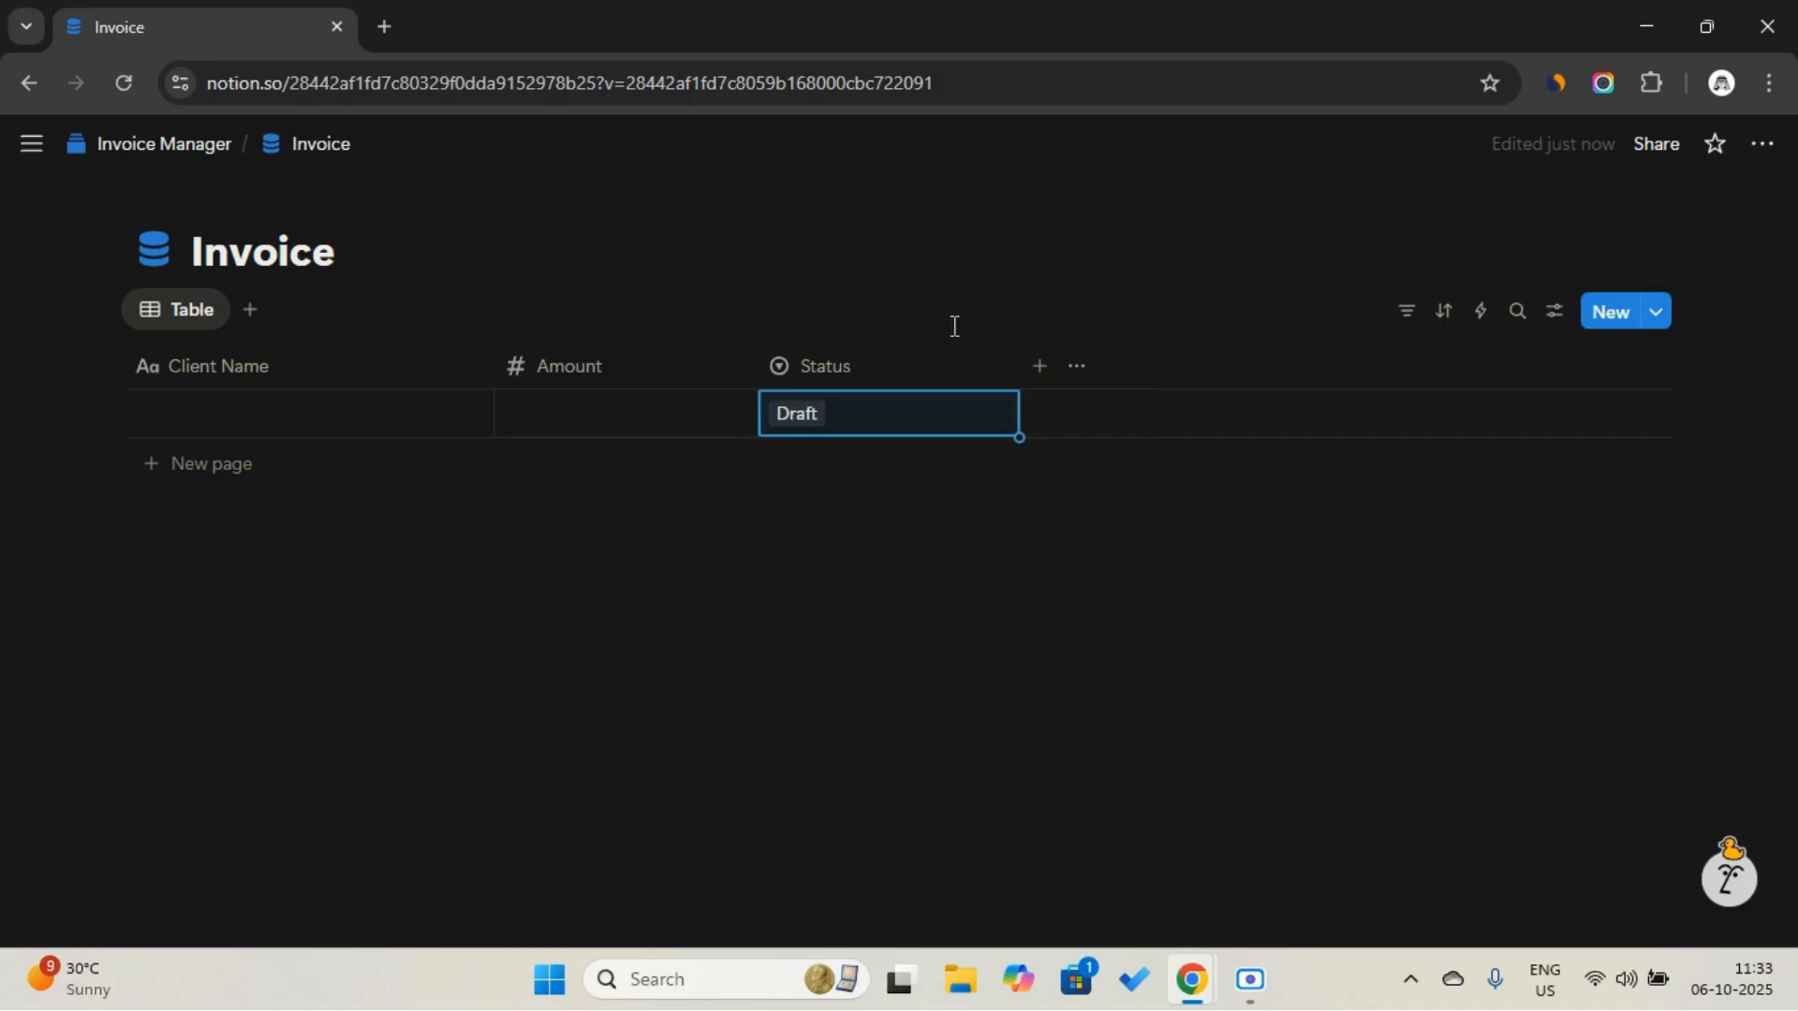
Add a Date property after Status and name it "Issue Date"
left_click(1040, 366)
scroll(1311, 562, "down", 3)
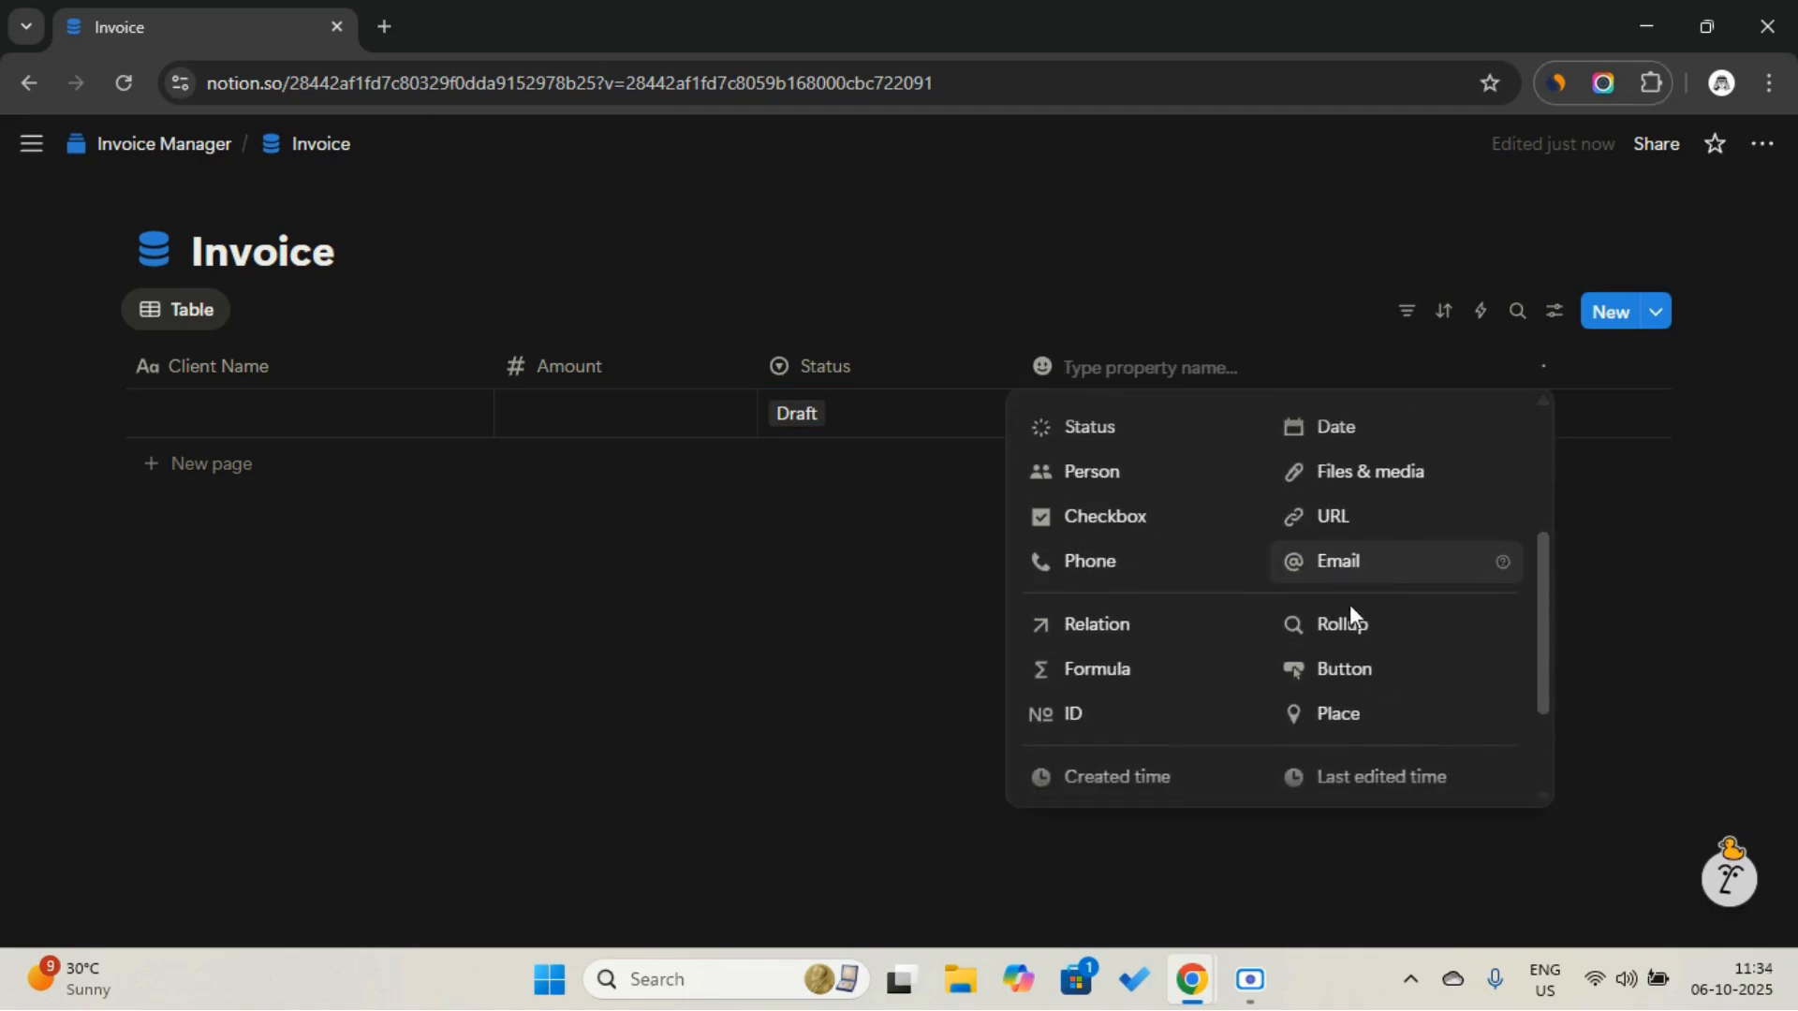
scroll(1353, 524, "up", 1)
left_click(1356, 479)
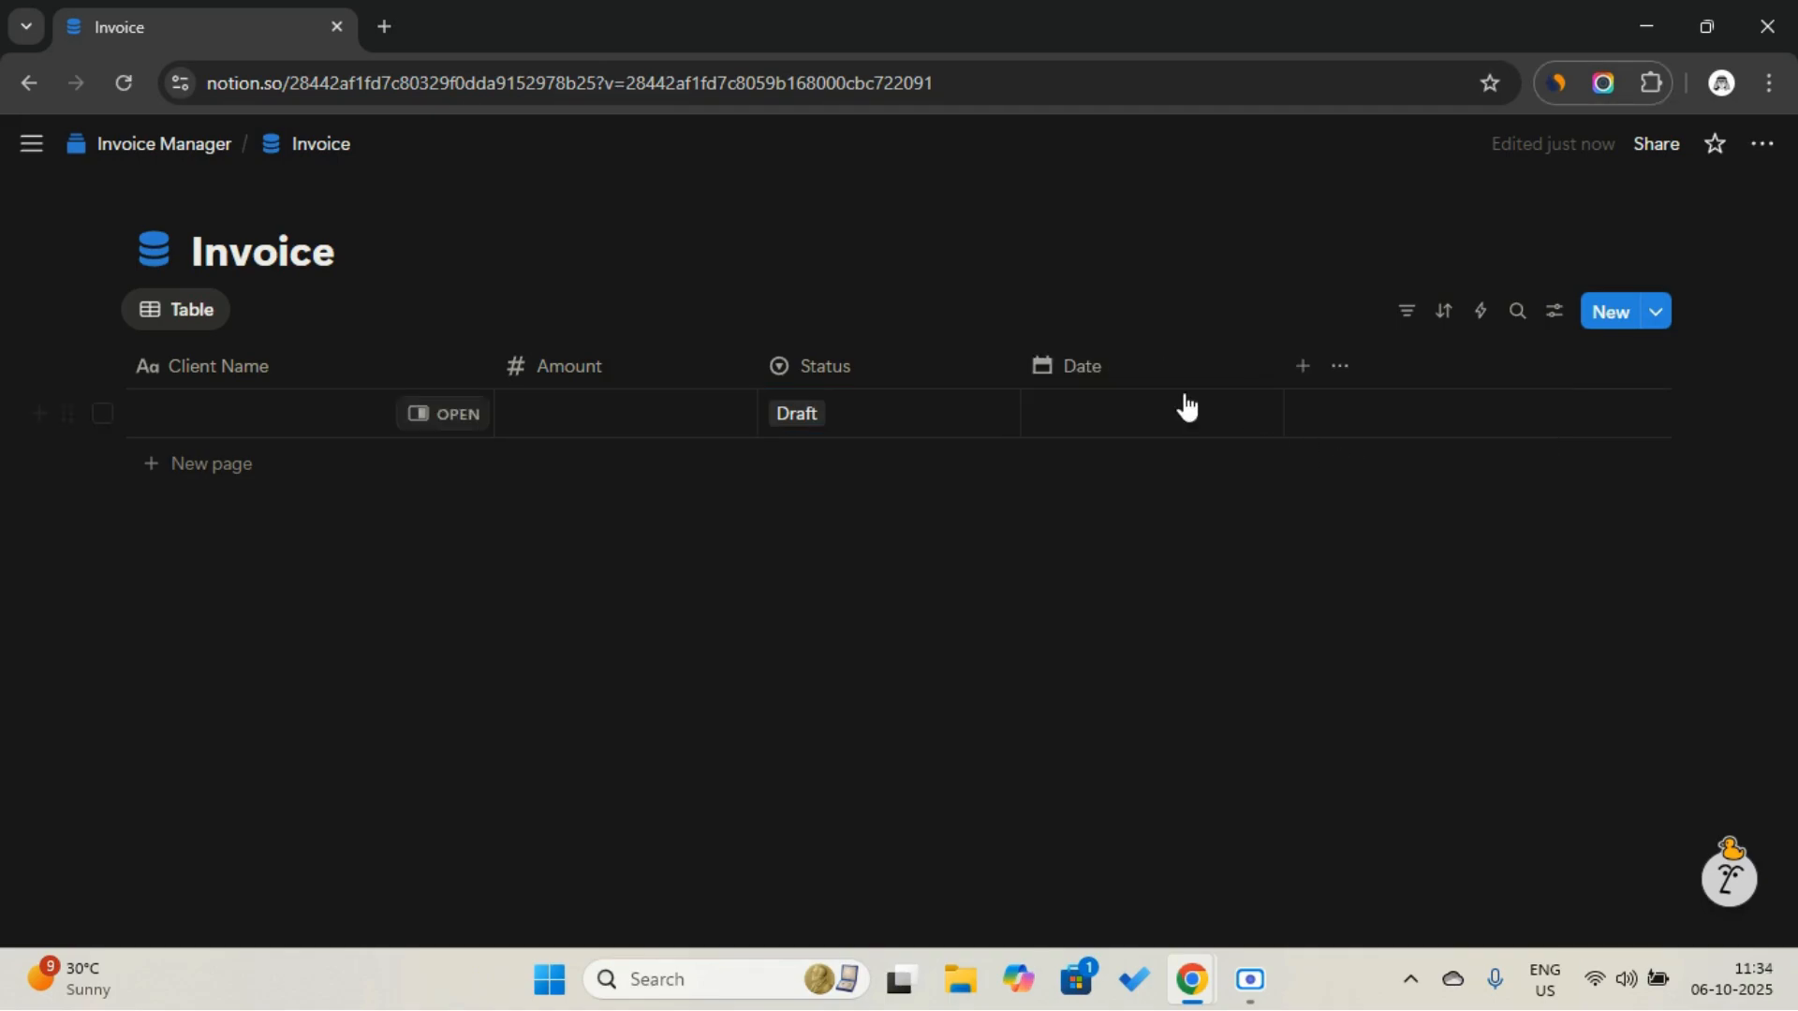
left_click(1167, 364)
key("ctrl+a")
type("Issue Date")
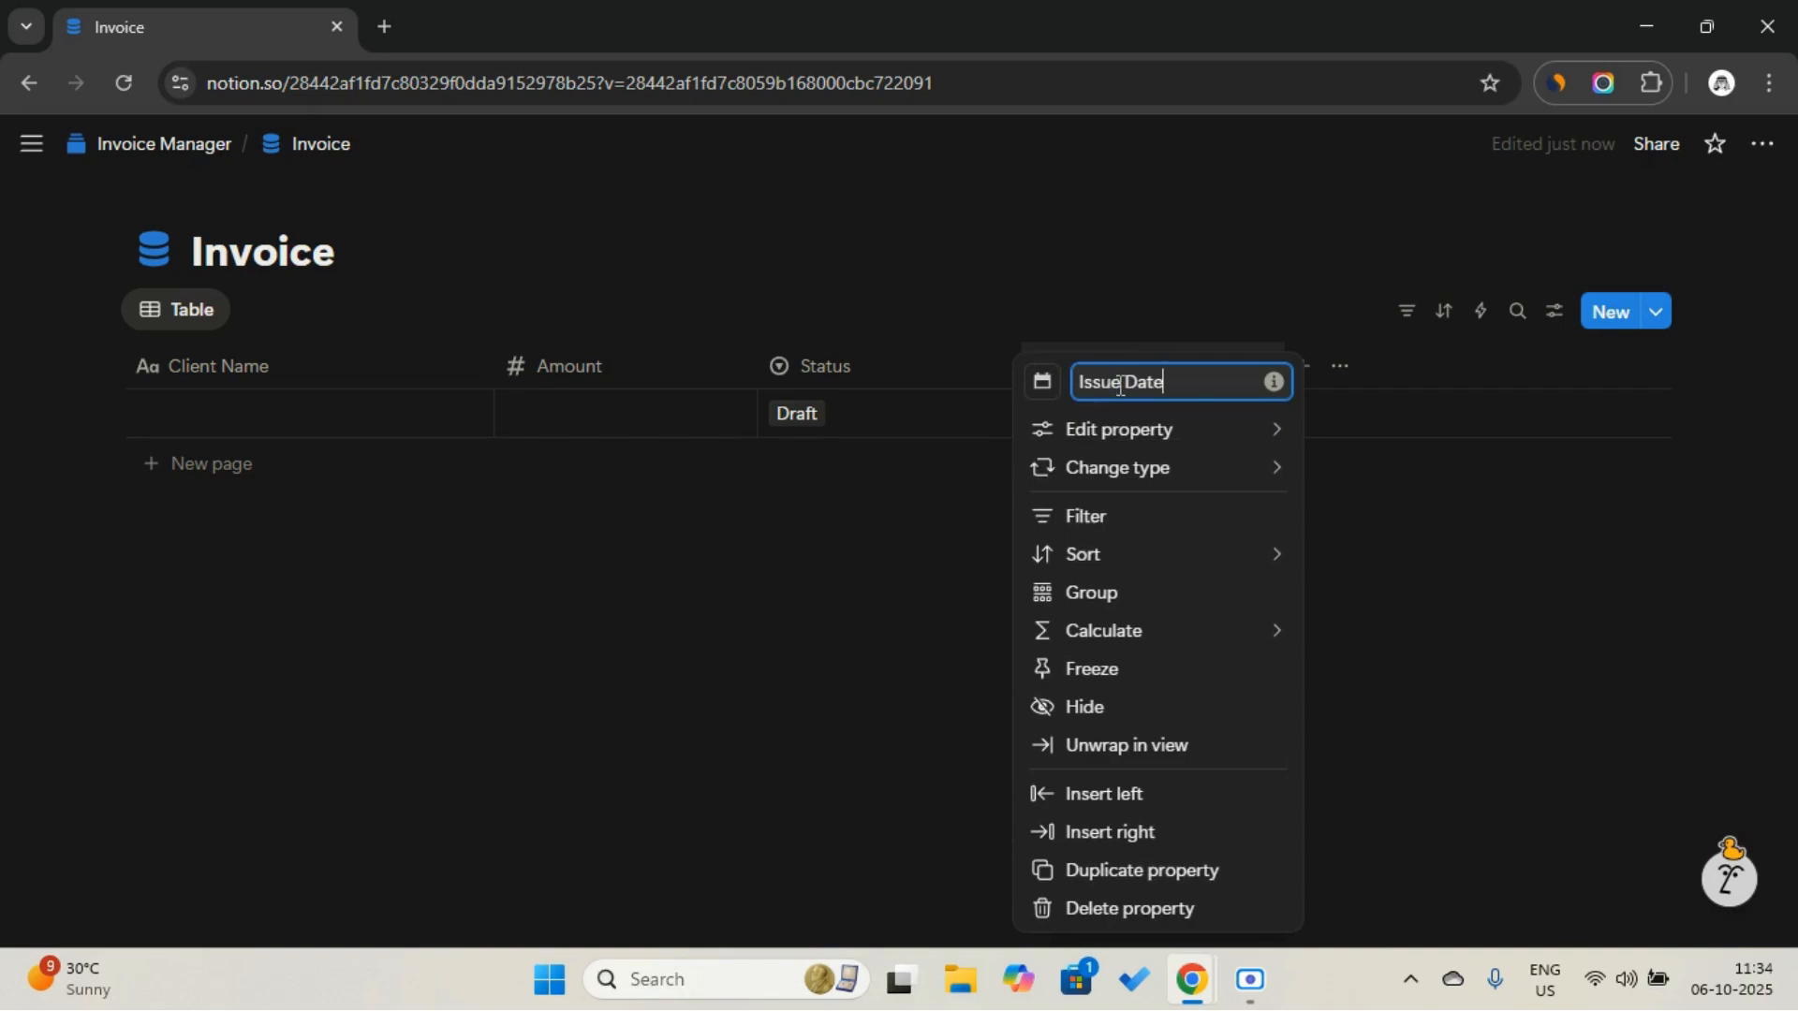
left_click(1122, 322)
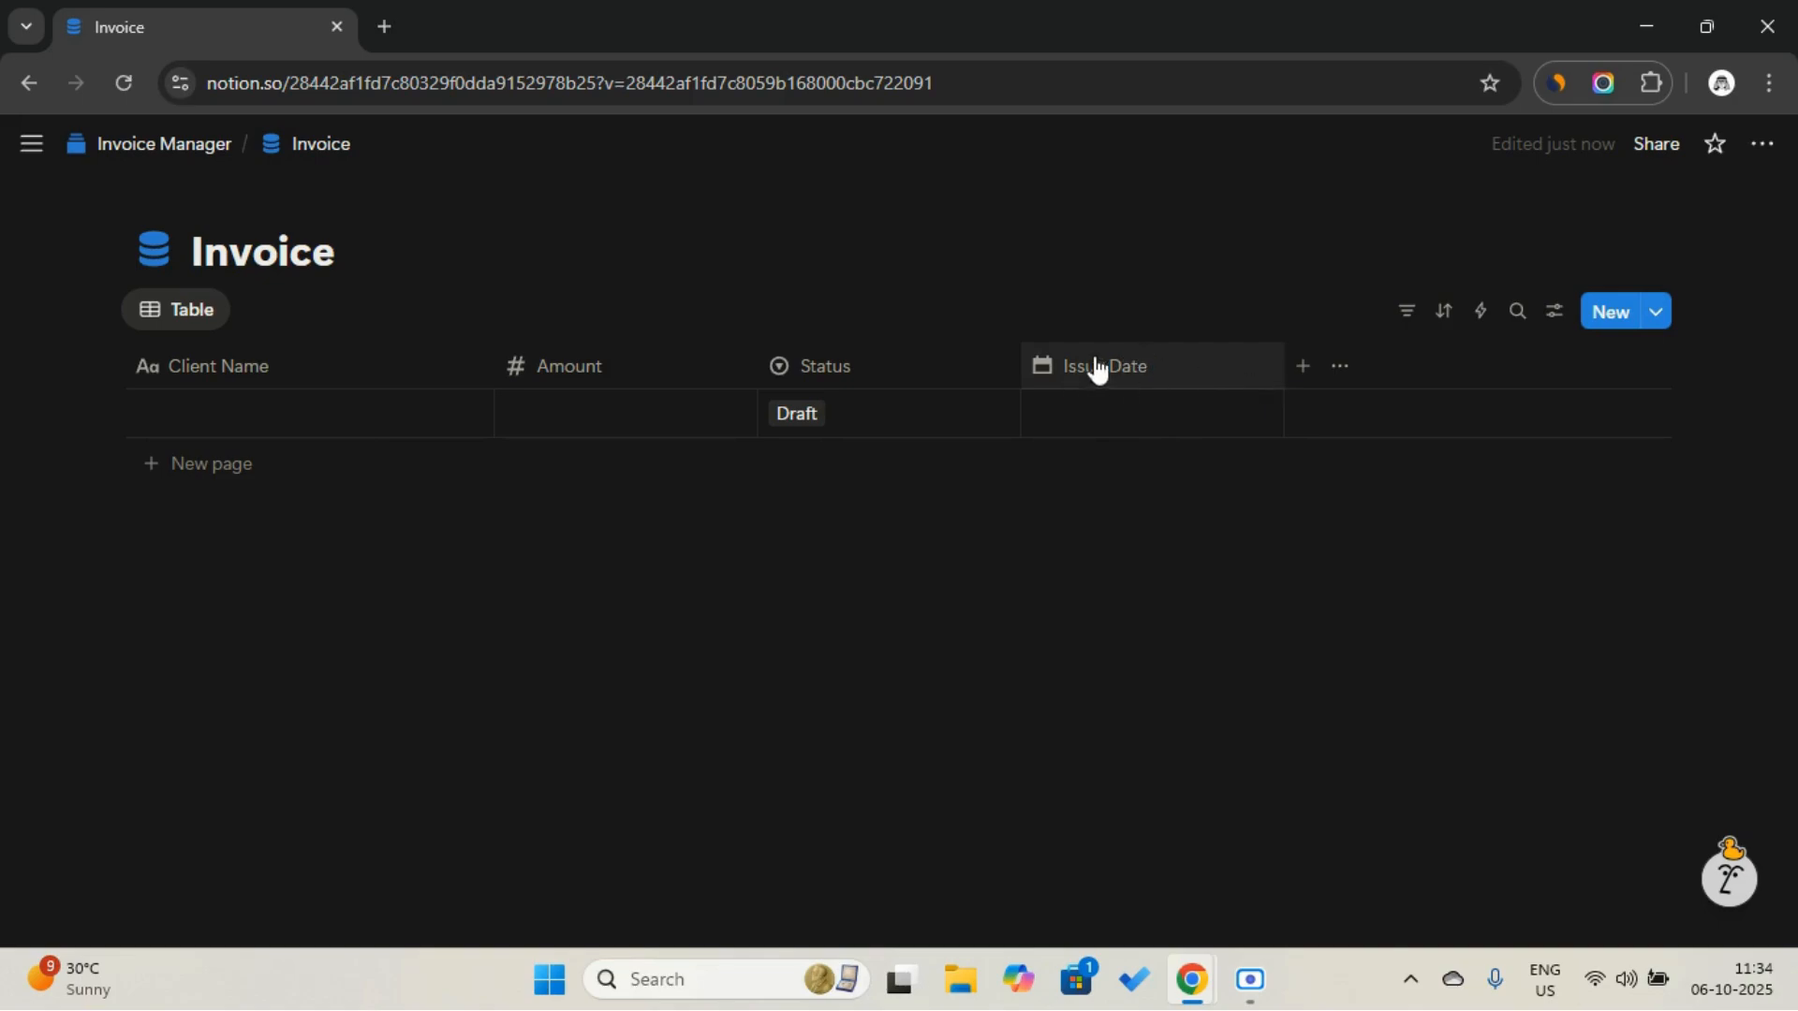
Add the suggested Due Date property, followed by a Text property named "Payment Method"
left_click(1301, 367)
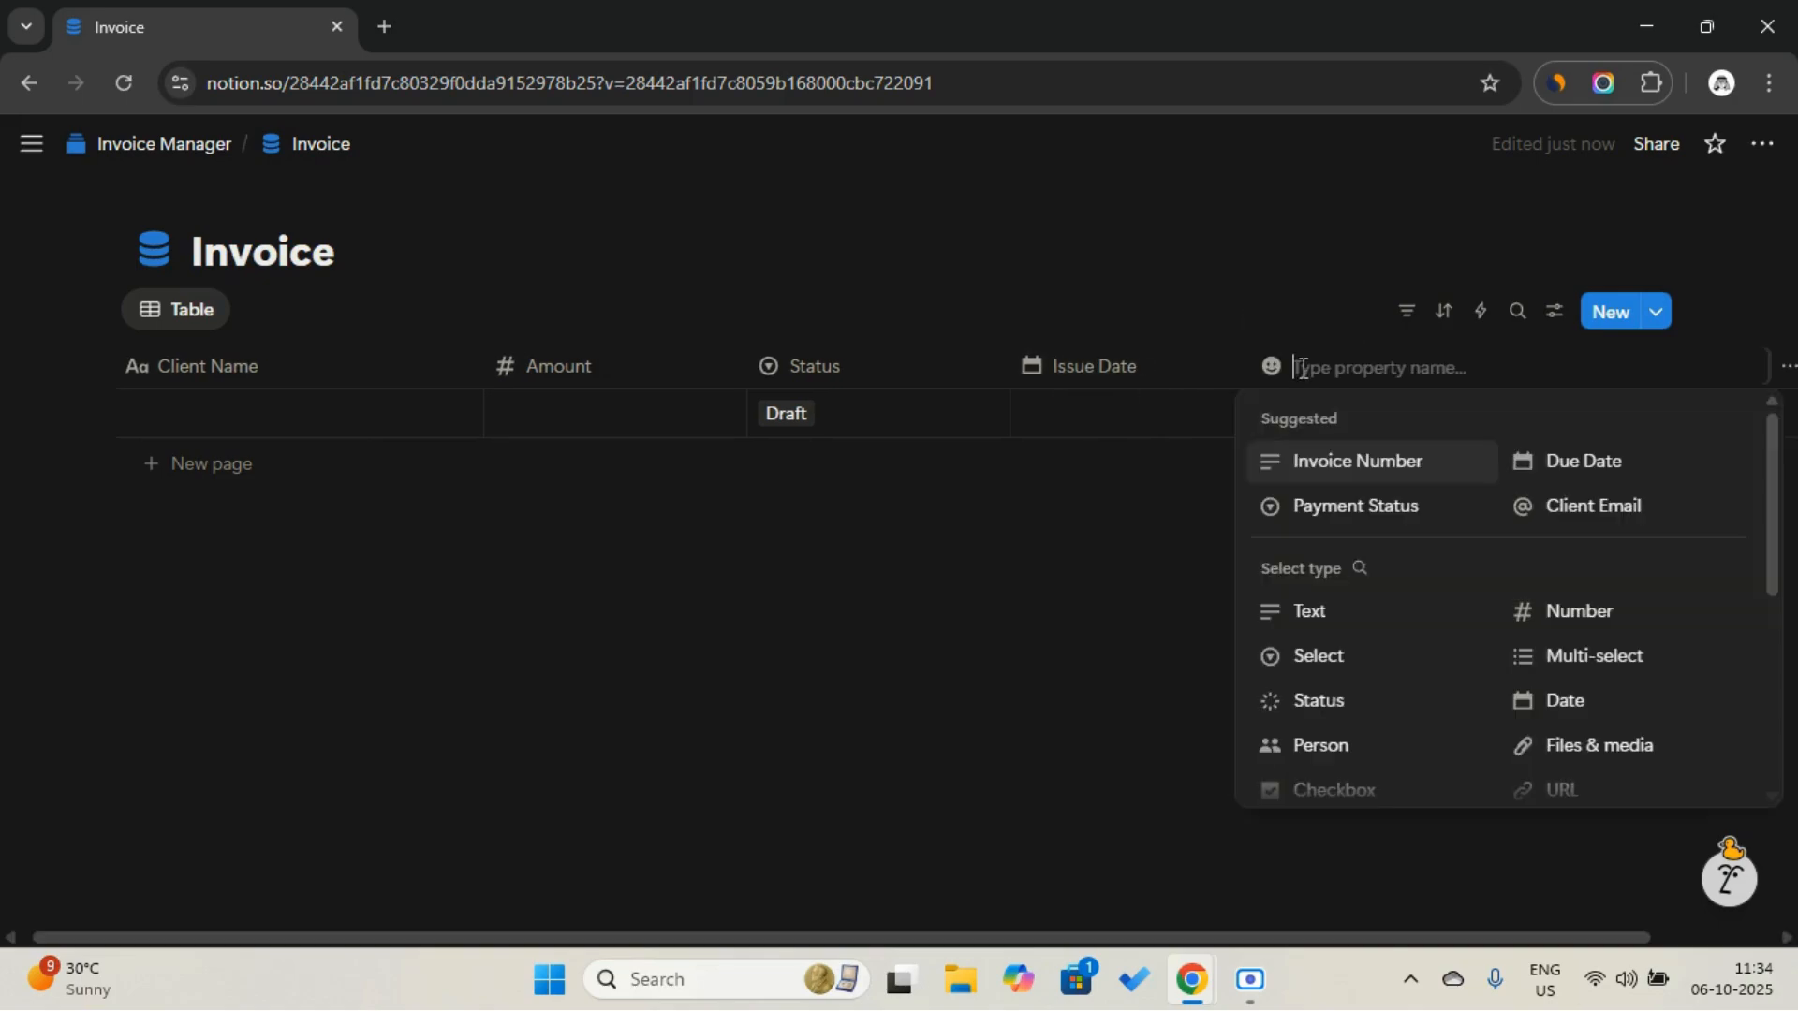
left_click(1532, 468)
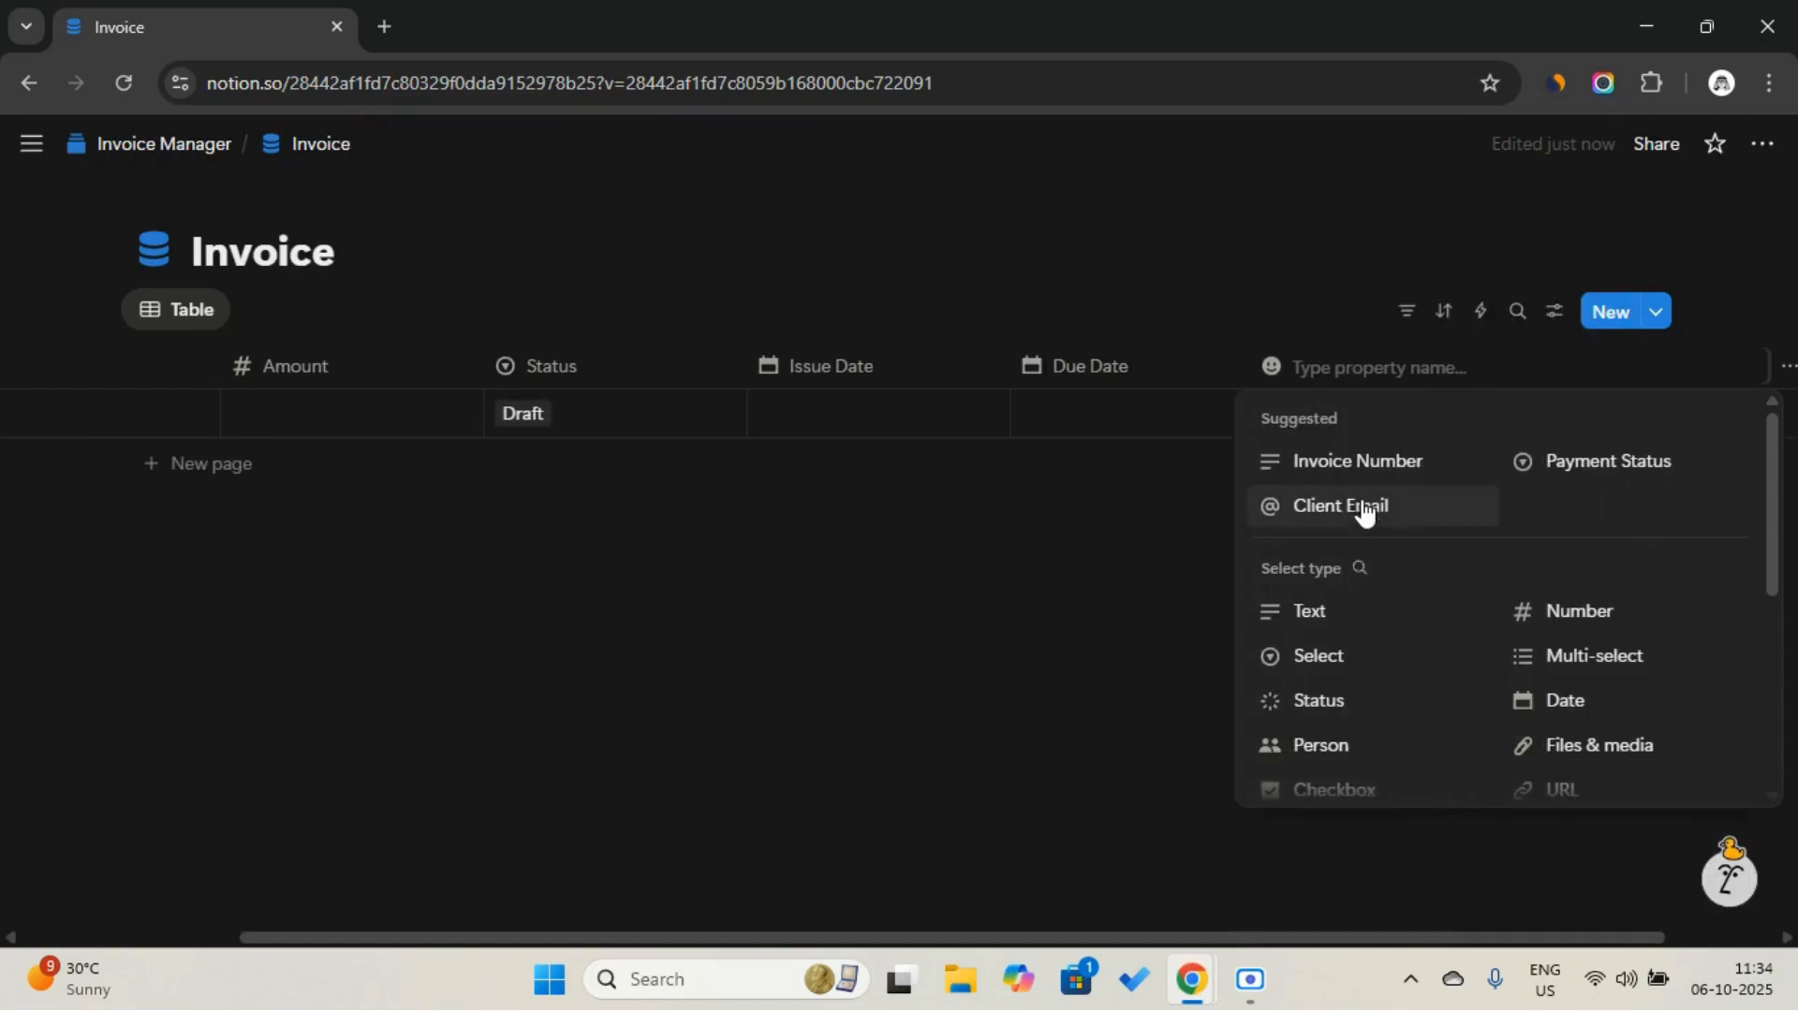
left_click(1336, 624)
left_click(1441, 370)
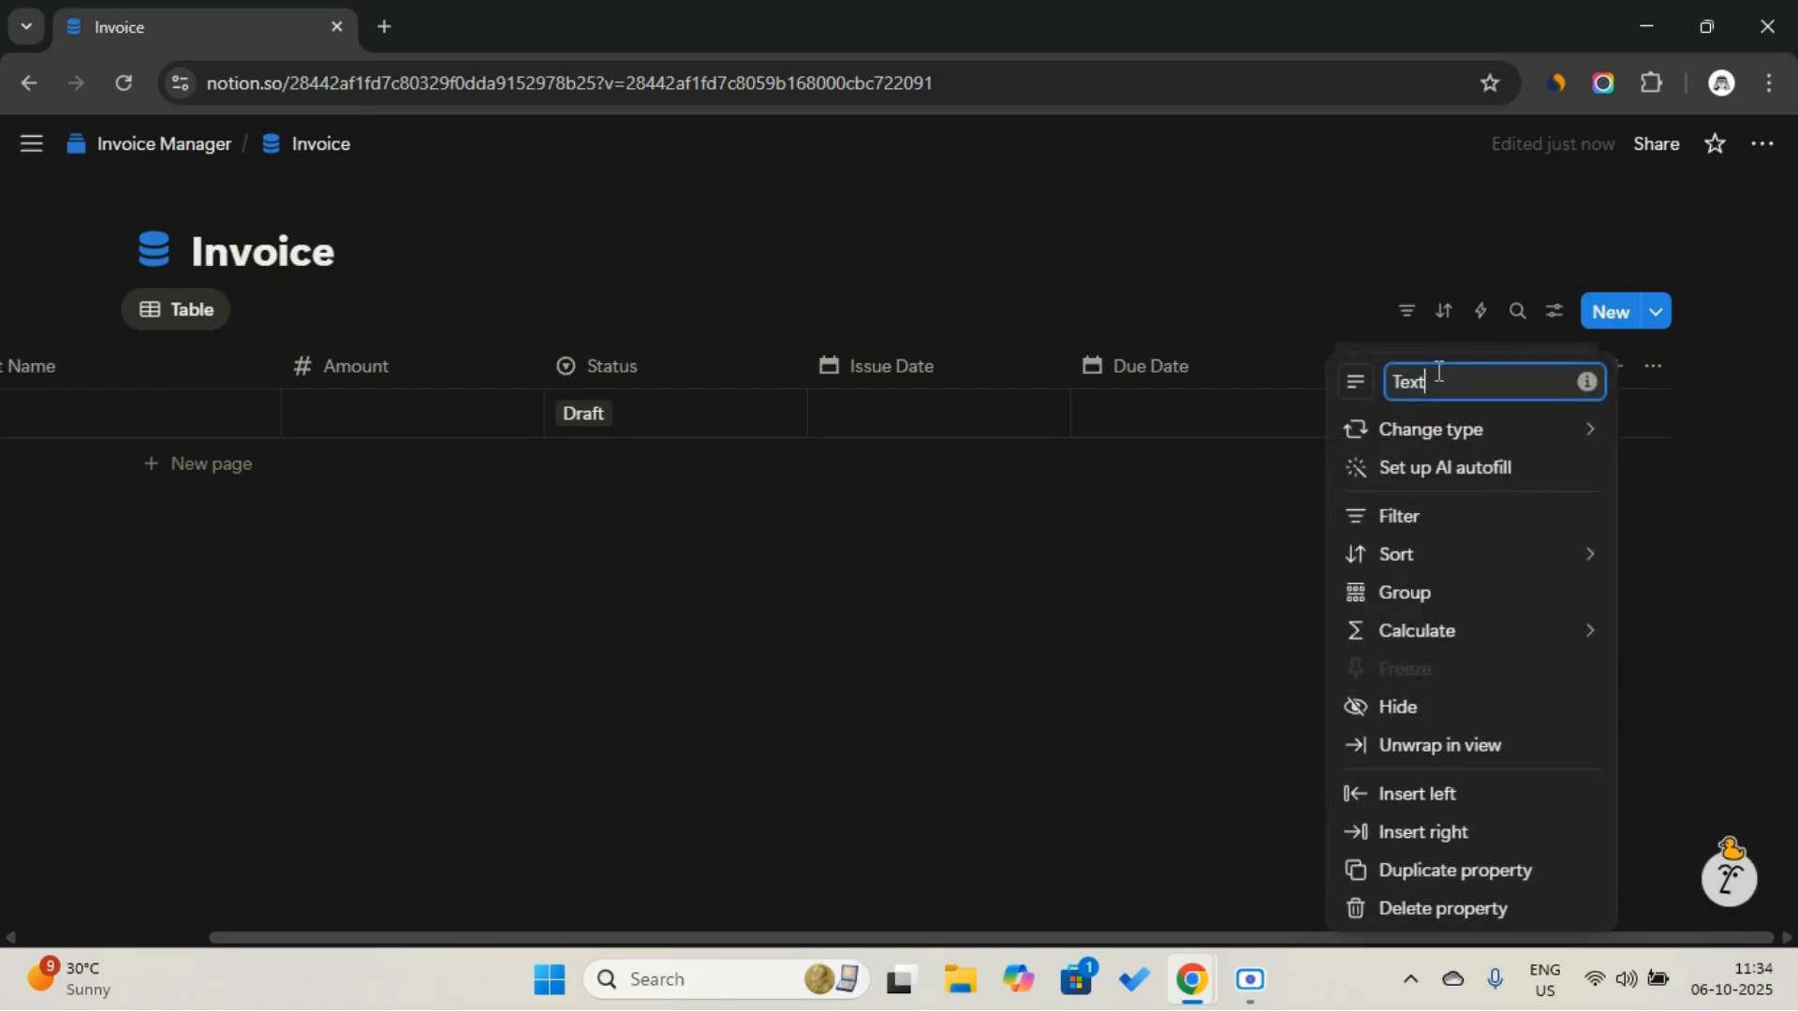
type("Payment Method")
key("Return")
Enter "Bank Transfer, Cash, UPI, Paypal" in the Payment Method cell of the first row
left_click(1434, 410)
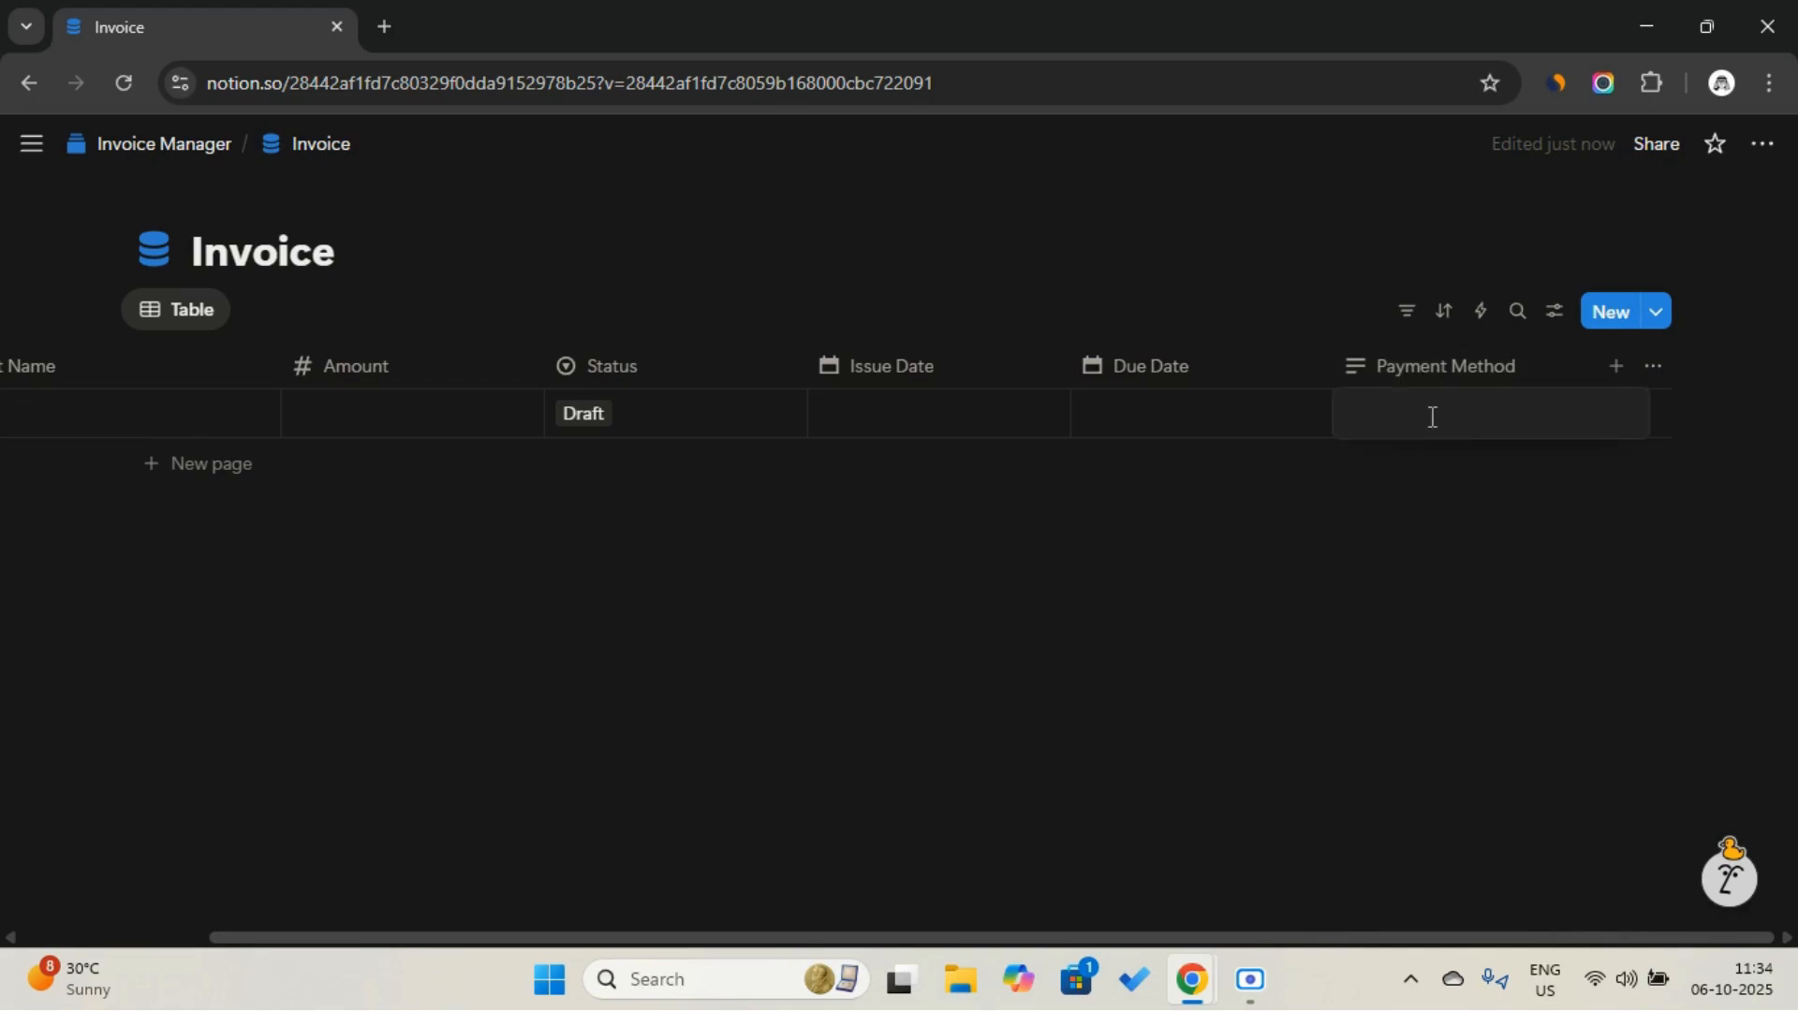
type("Bank Transfer, Cash, UPI, Paypal")
left_click(1345, 562)
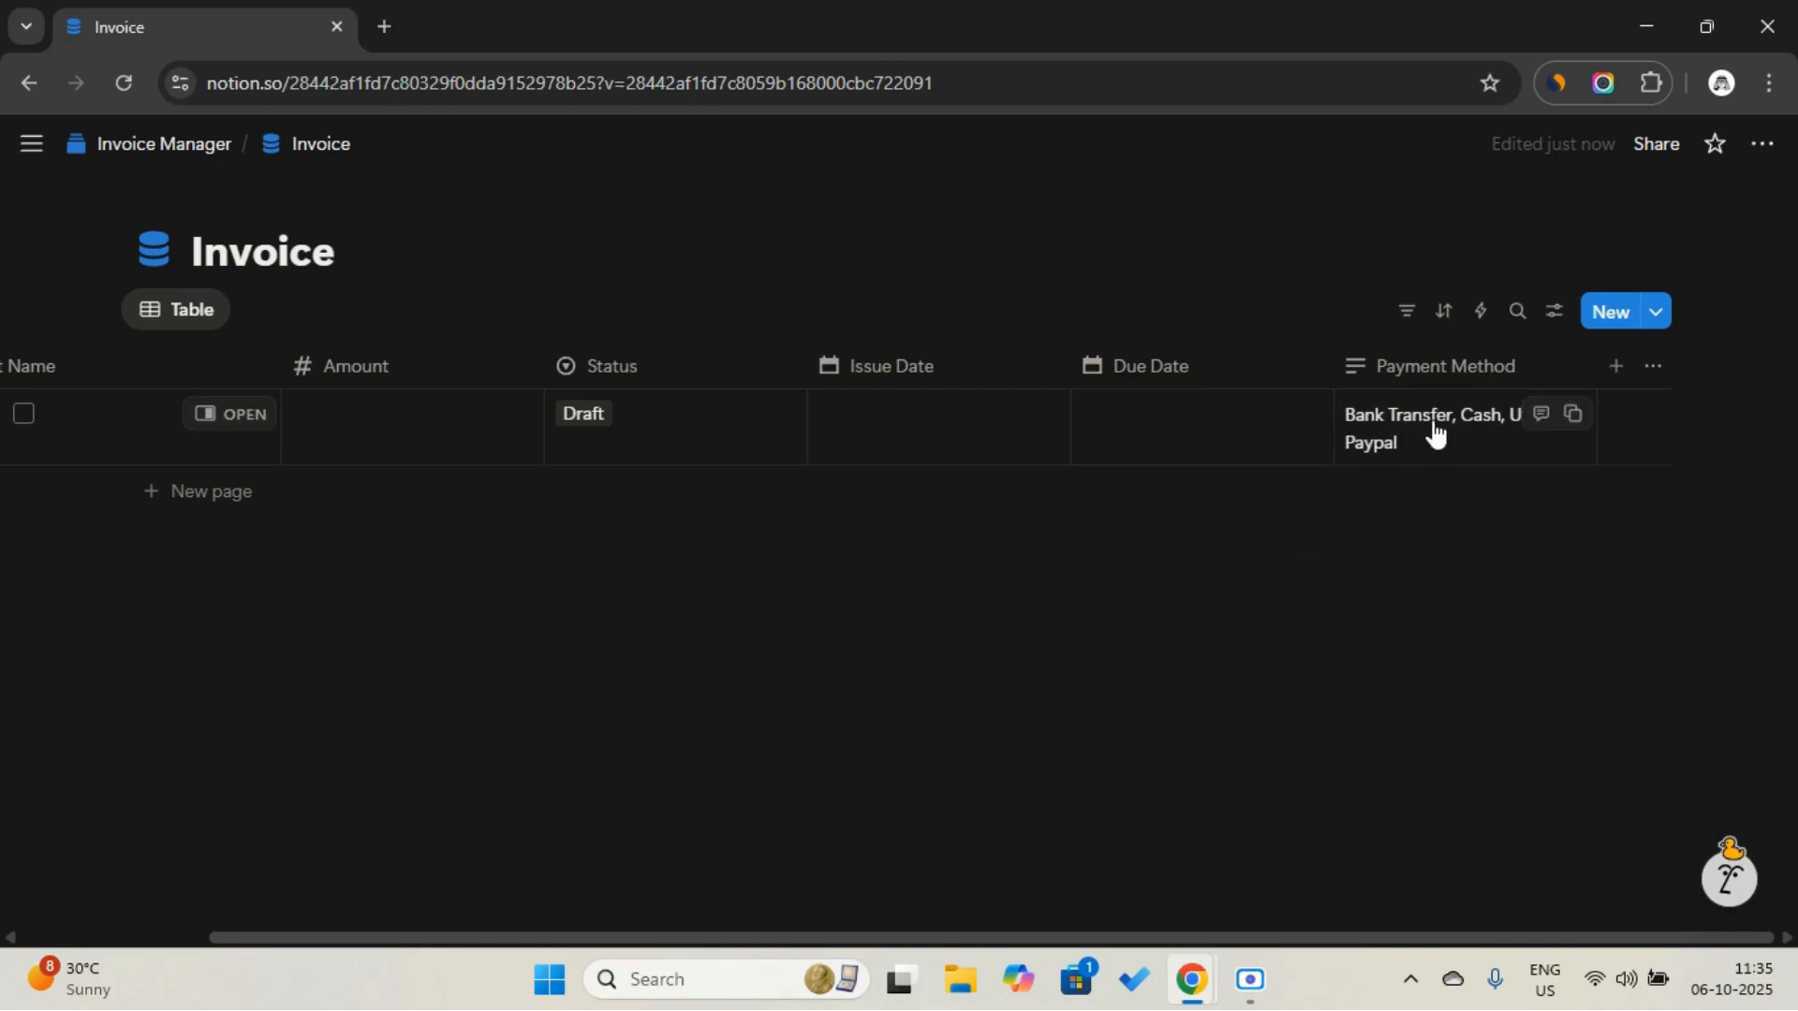
Convert the Payment Method property from Text to Select and check its option list in the first row
left_click(1453, 365)
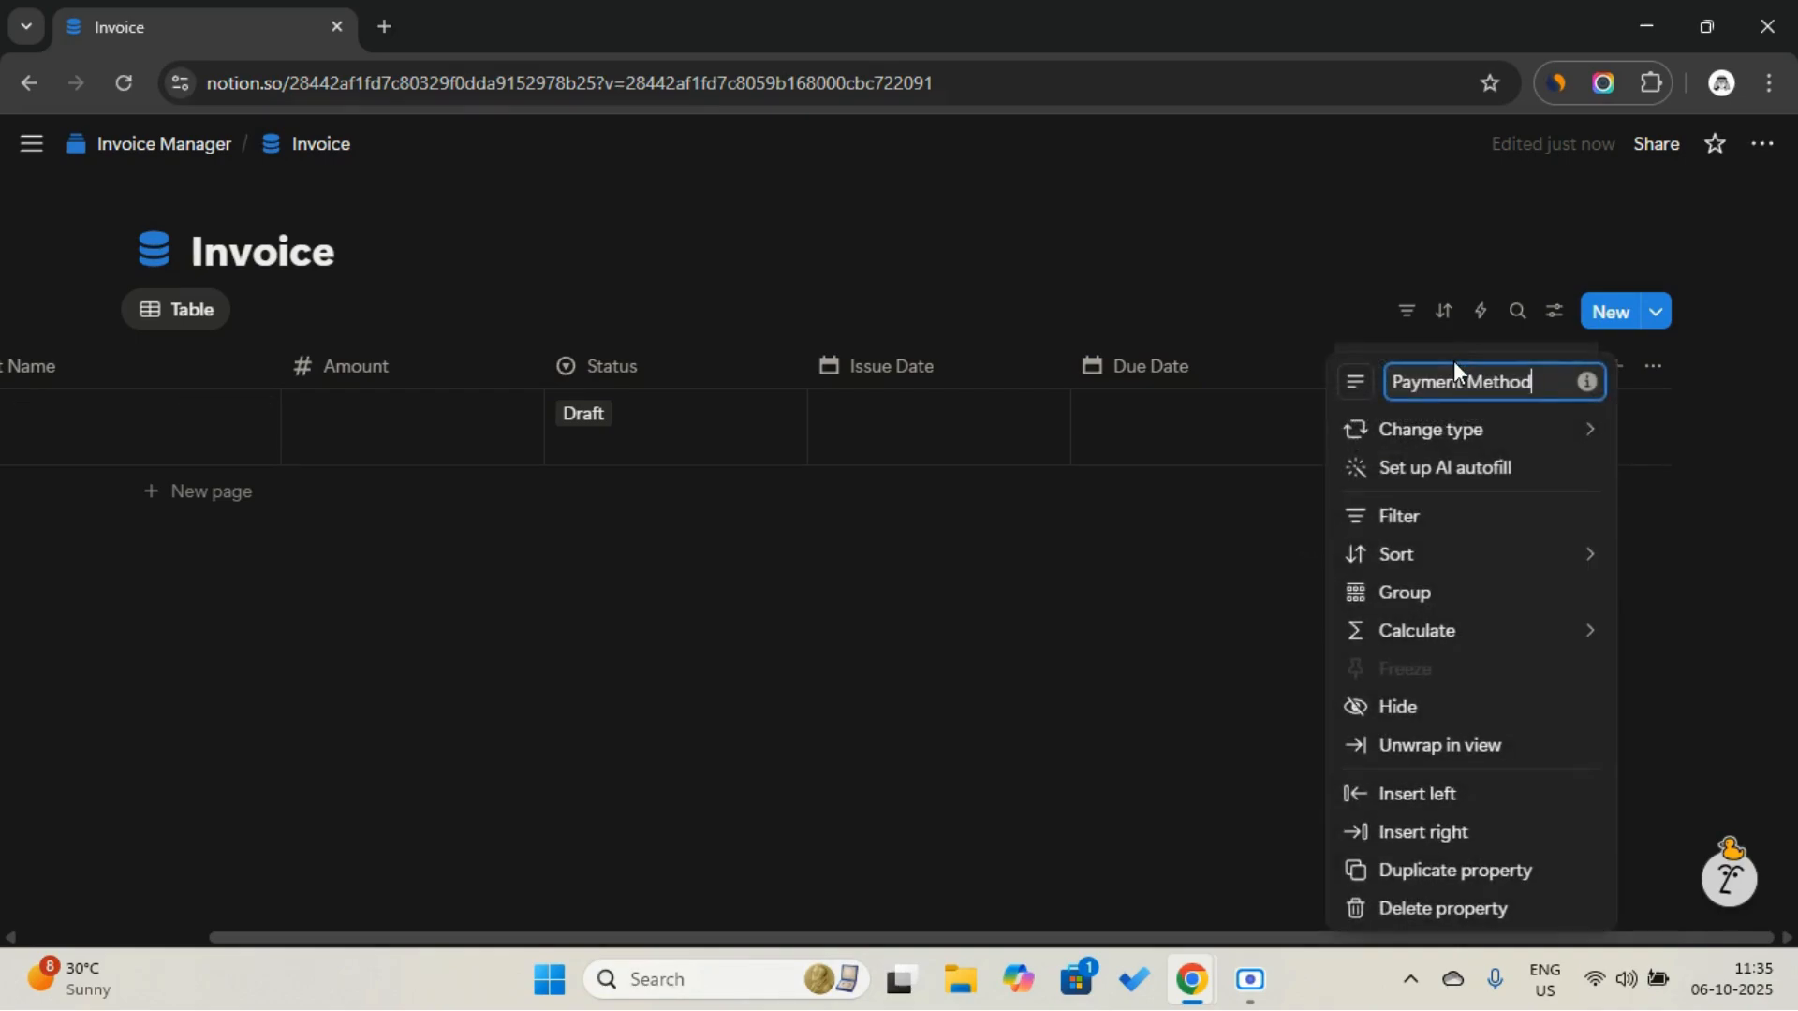
left_click(1459, 433)
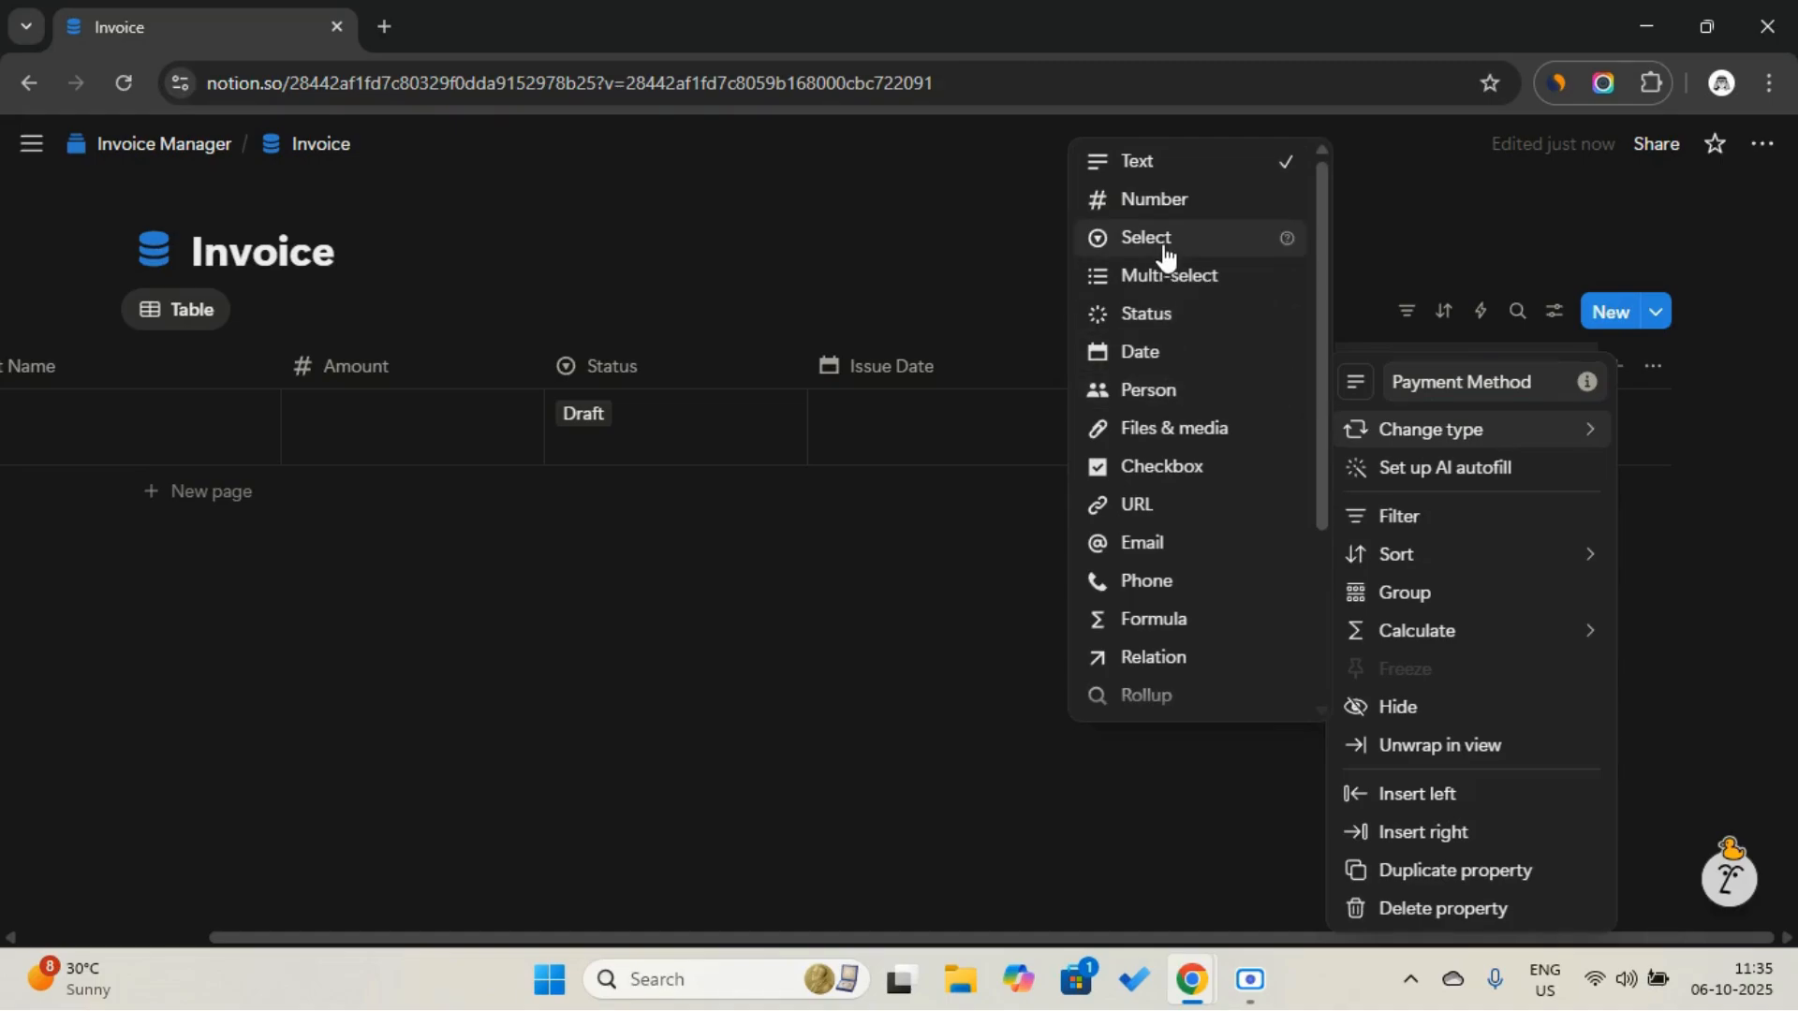
left_click(1164, 246)
left_click(1416, 415)
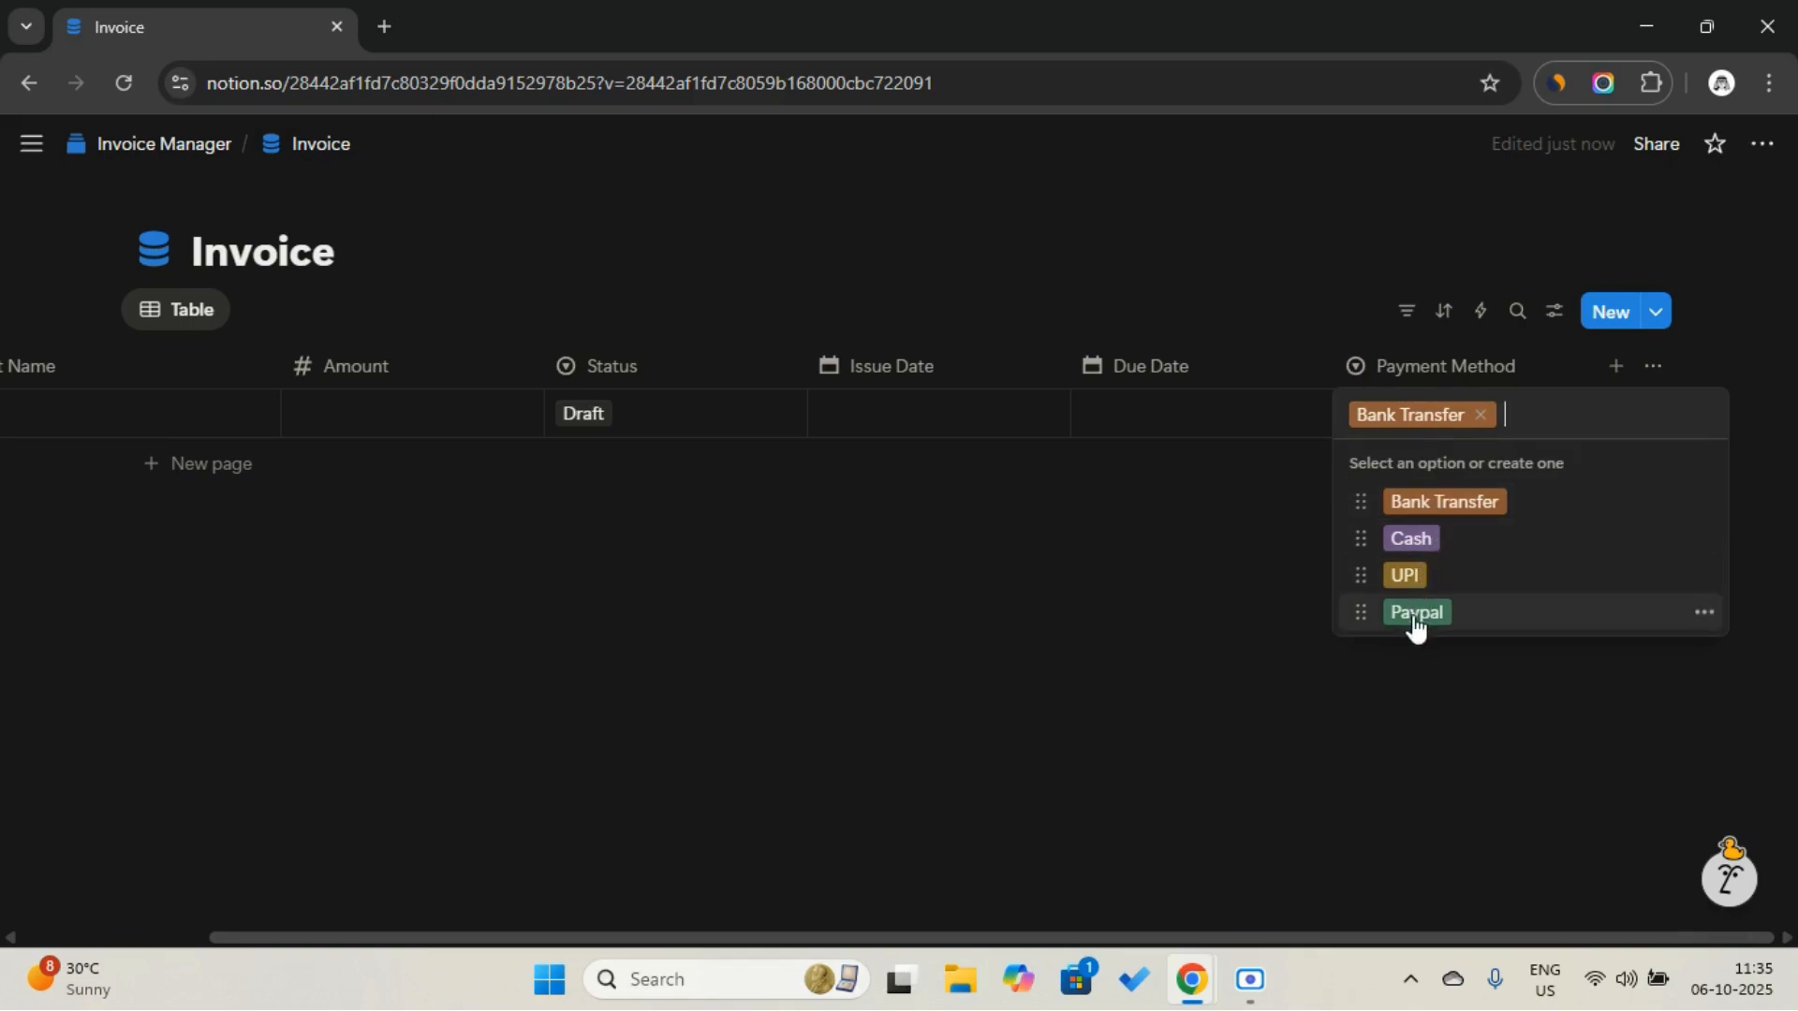
Keep Bank Transfer in the first row's Payment Method and add a Files & media property after that column
left_click(1264, 629)
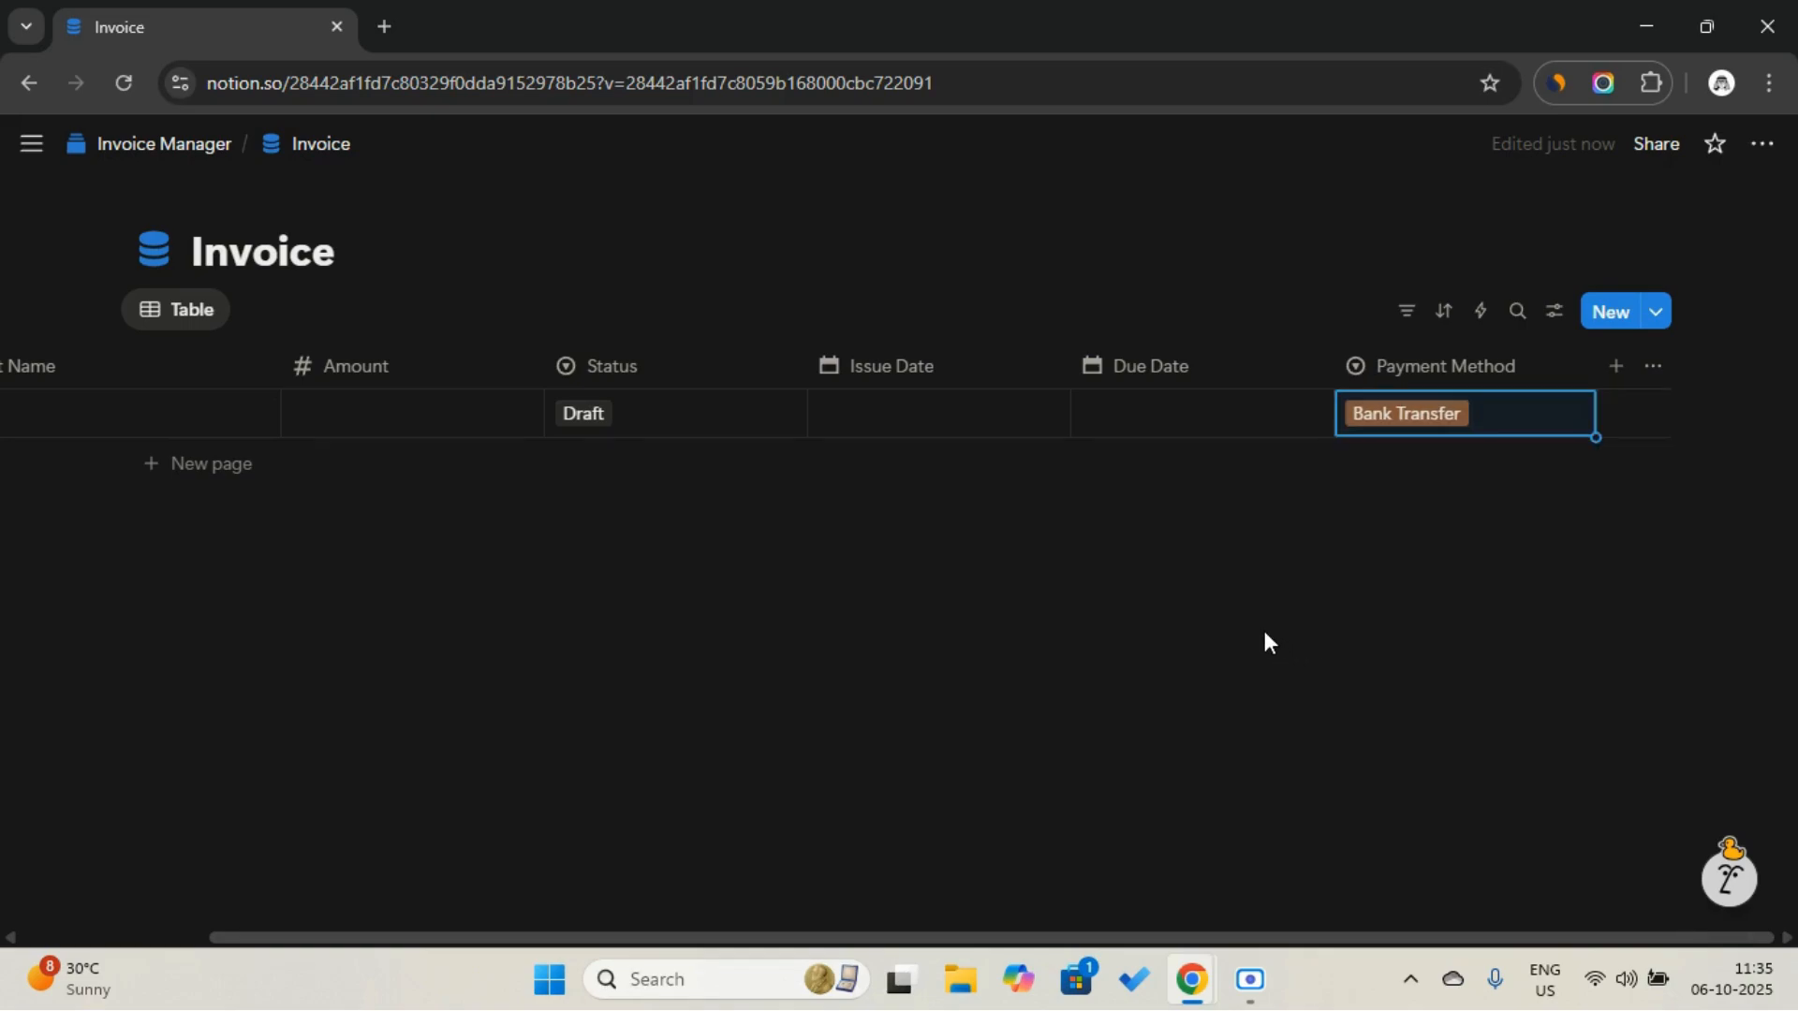
left_click(1615, 366)
scroll(1442, 600, "down", 1)
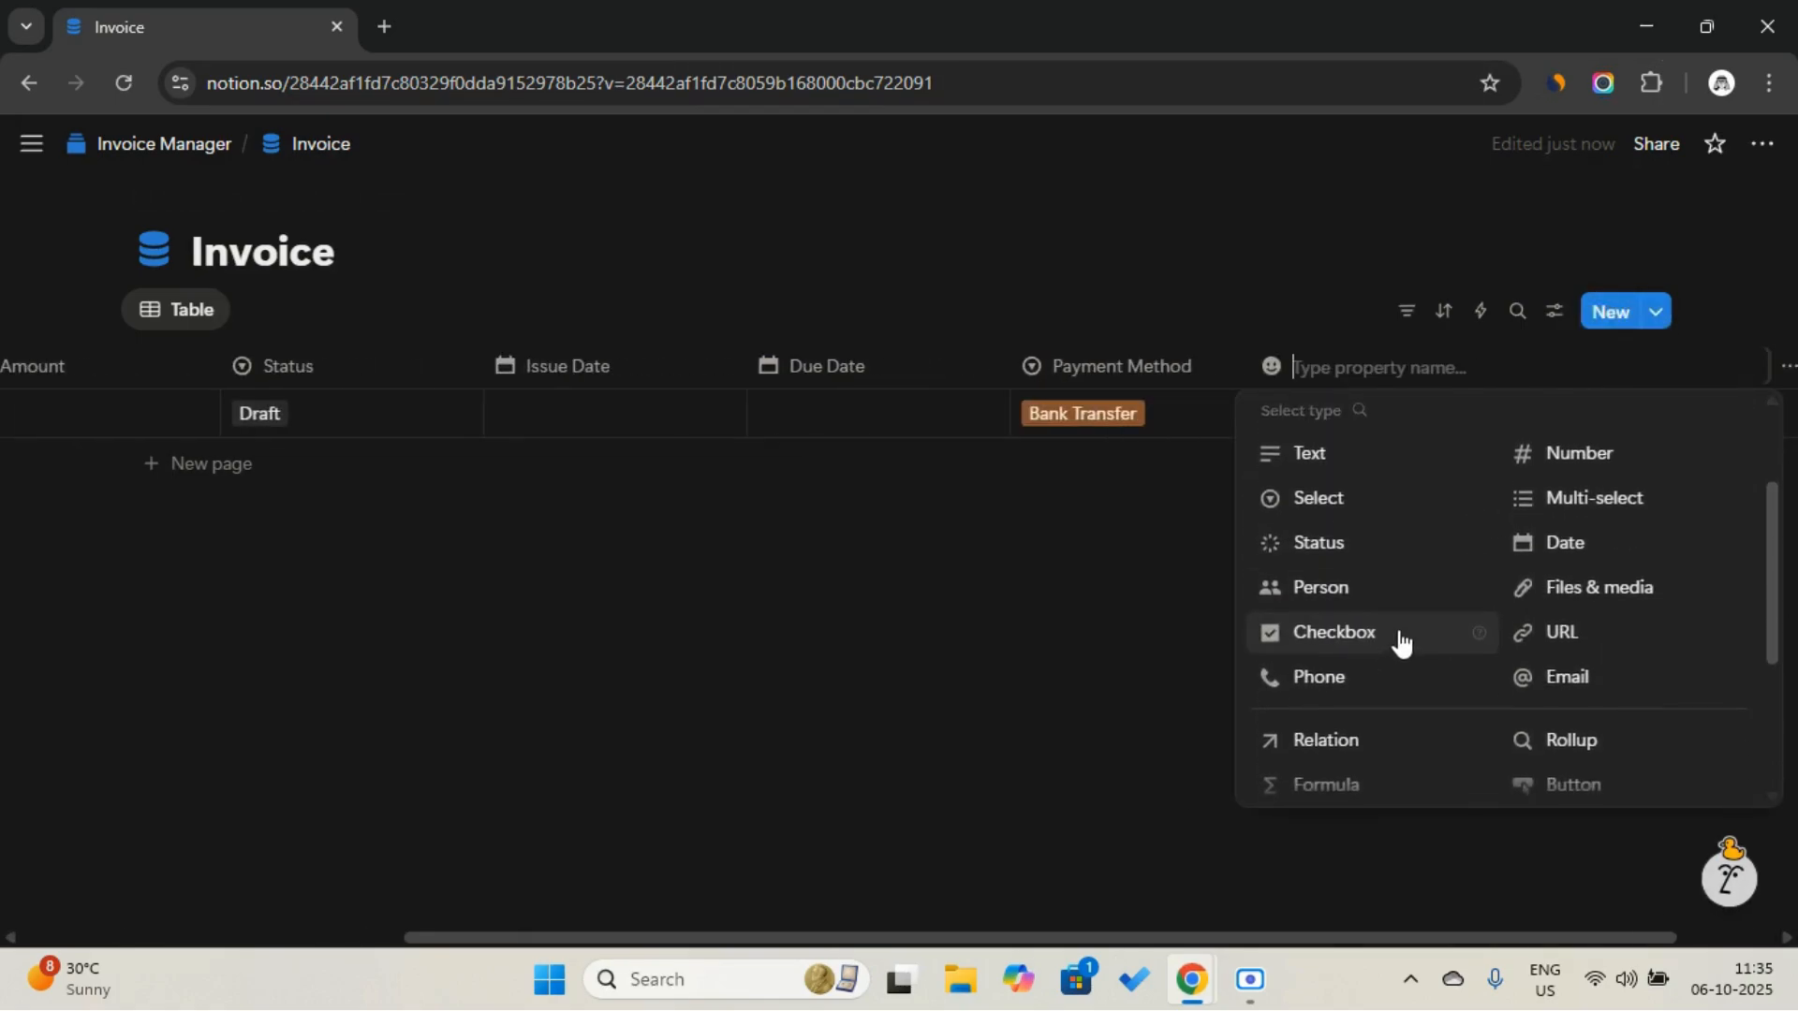
left_click(1554, 590)
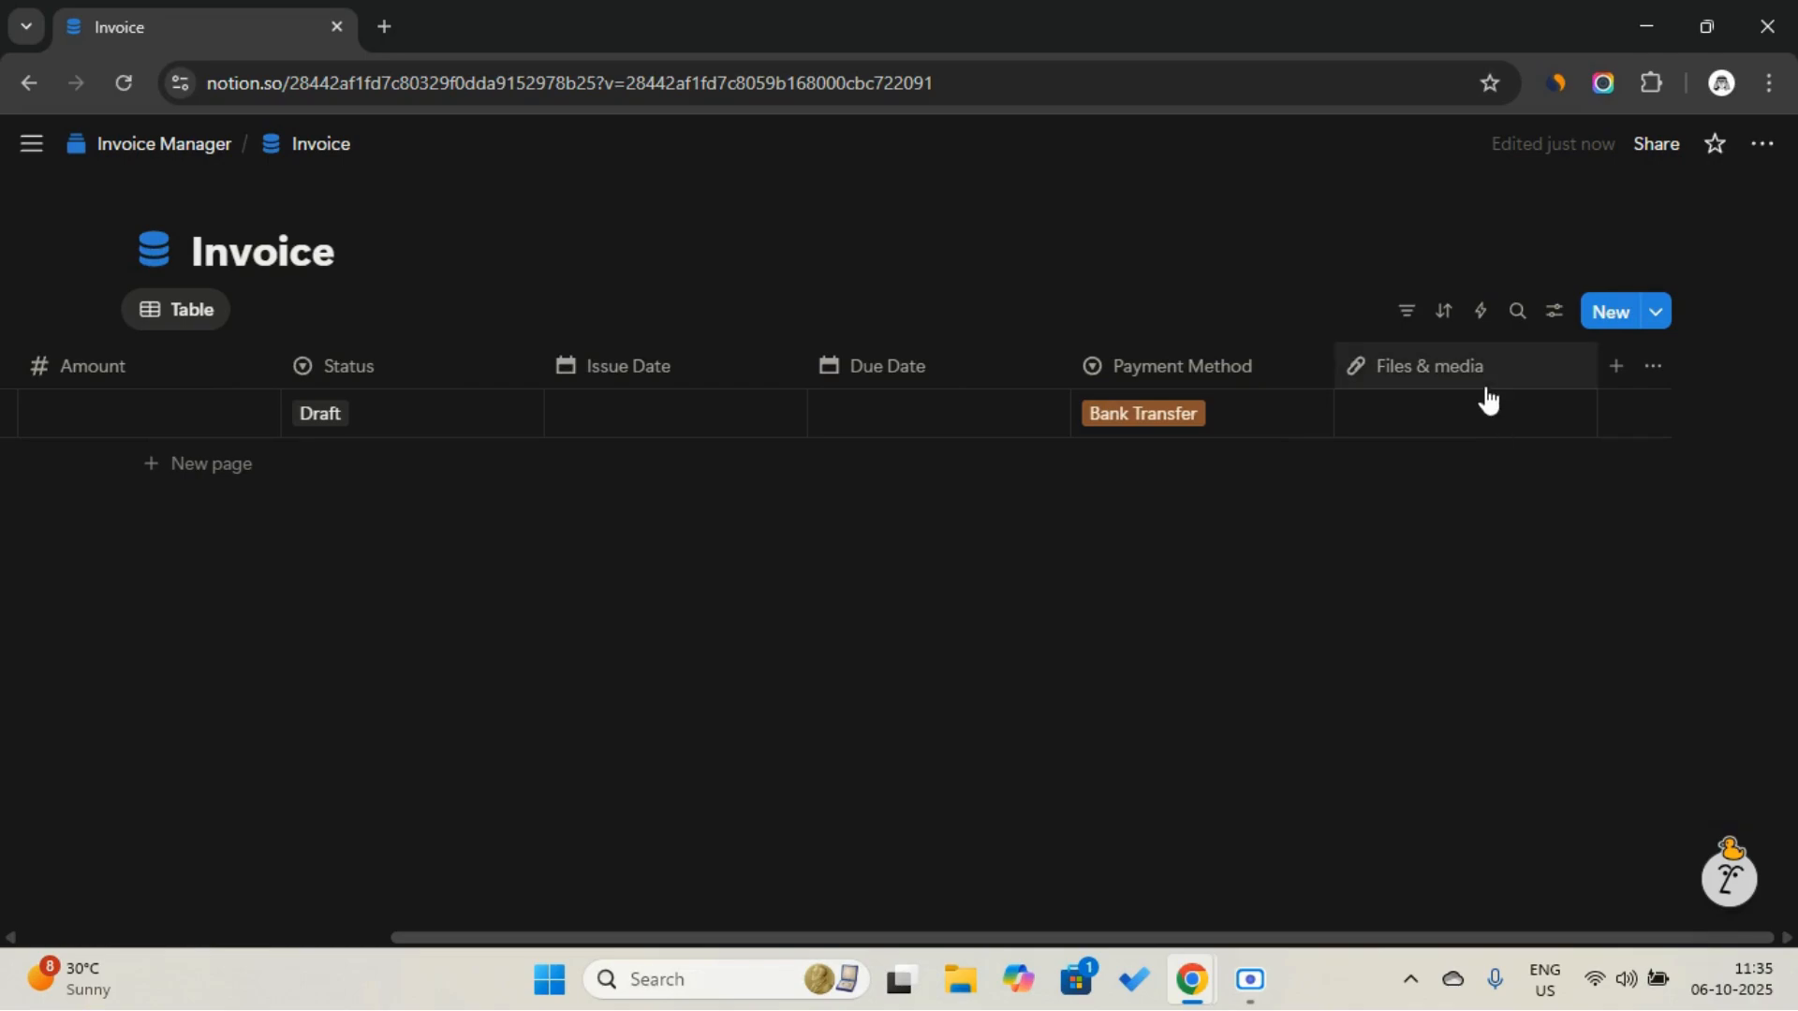
Add a URL property after Files & media and name it "Invoice Link"
left_click(1614, 366)
scroll(1498, 552, "down", 2)
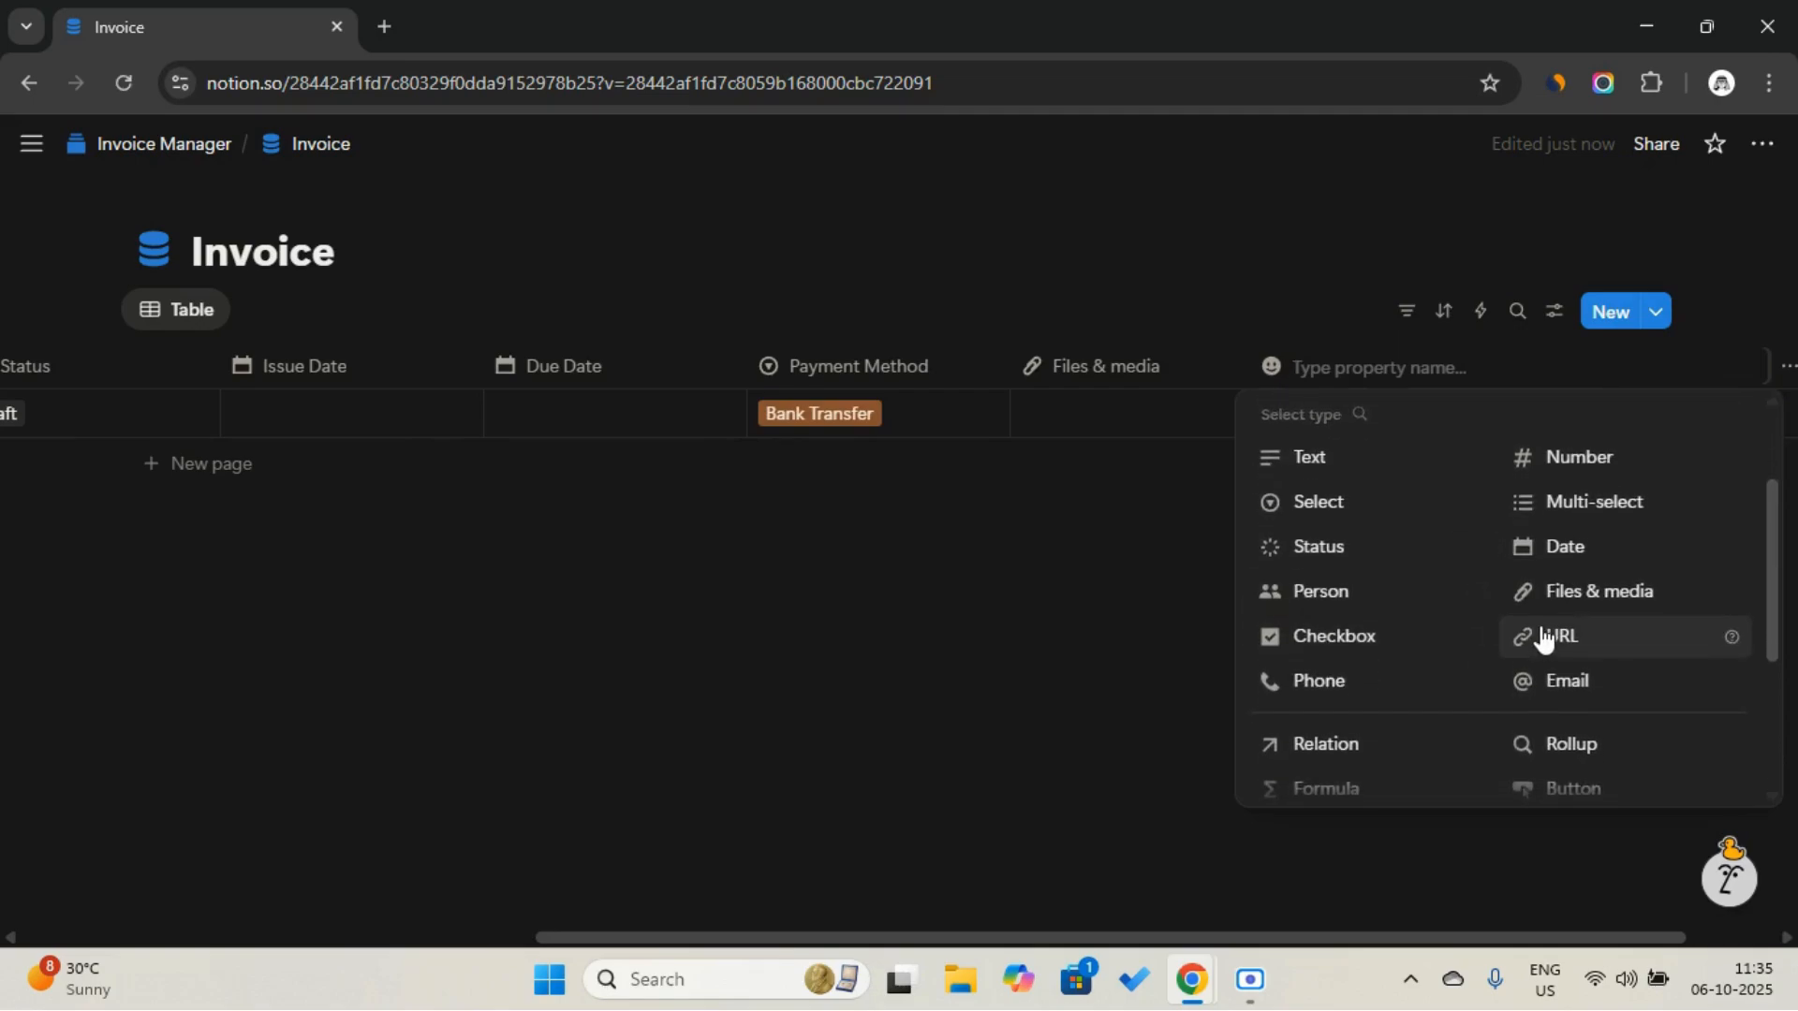
left_click(1532, 634)
left_click(1436, 366)
double_click(1433, 379)
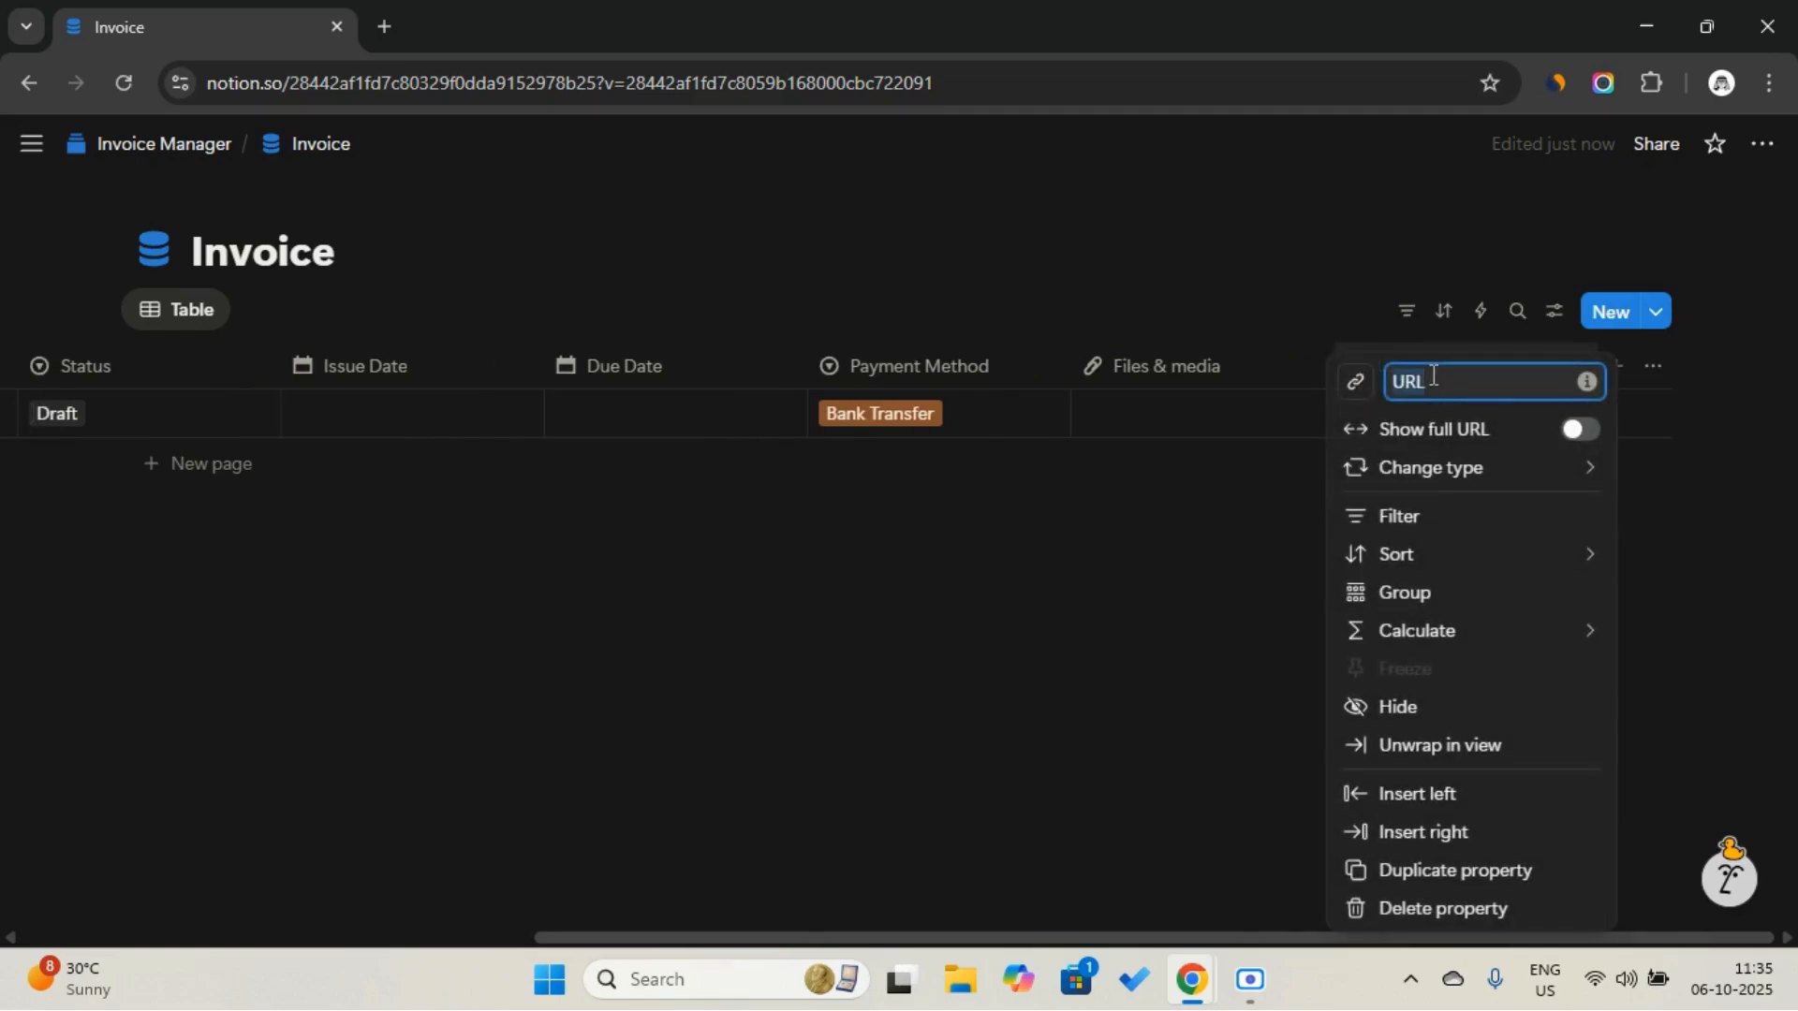
type("Invoice Link")
left_click(1358, 305)
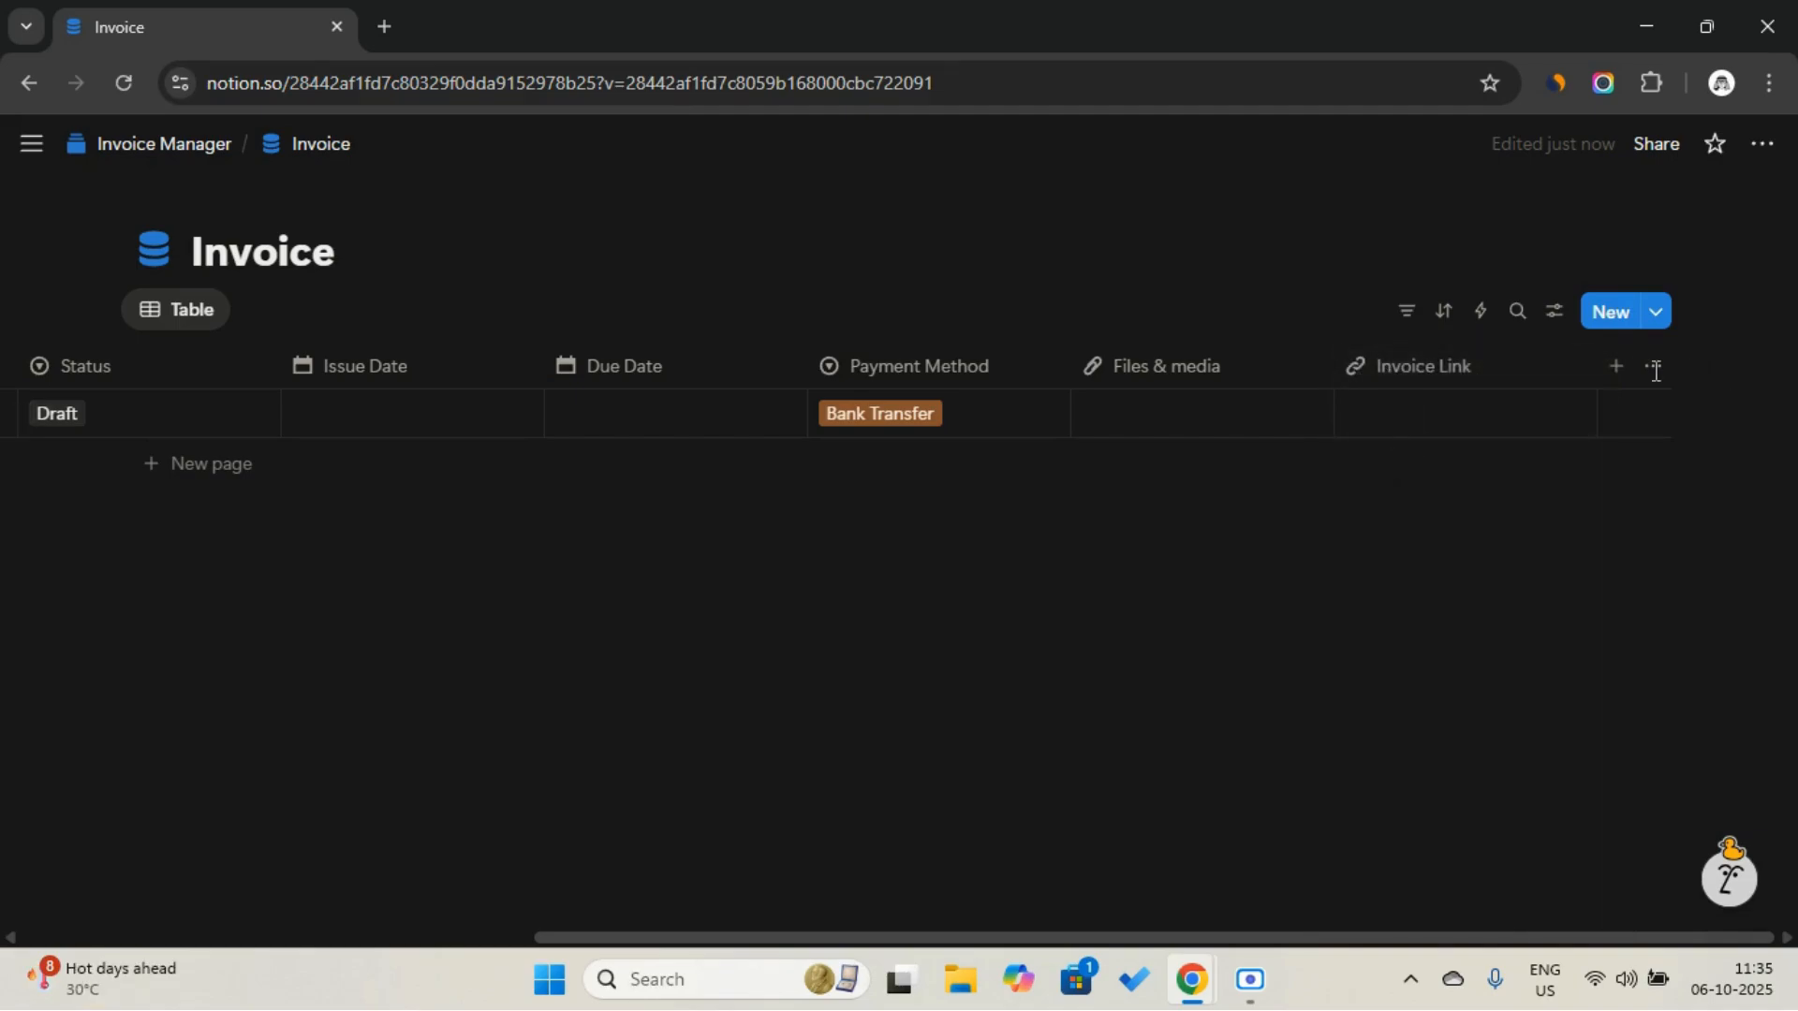
Add a Text property after Invoice Link and name it "Notes"
left_click(1615, 367)
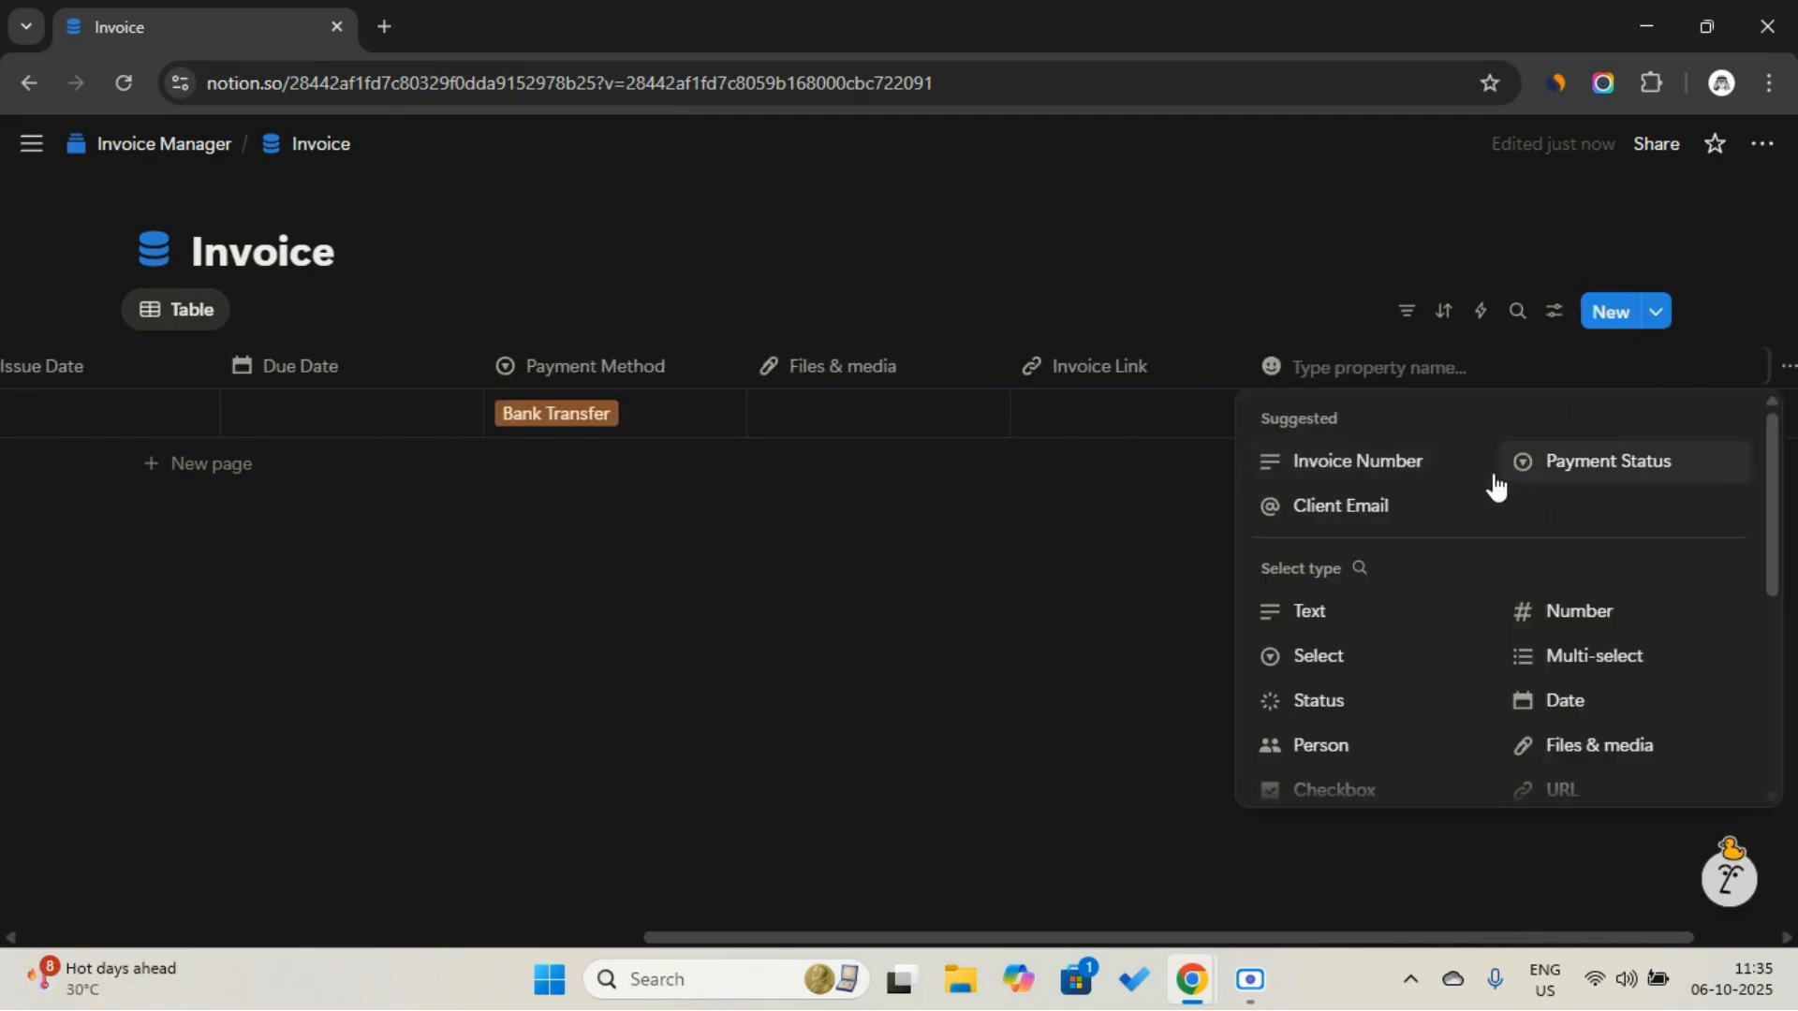
scroll(1433, 581, "down", 1)
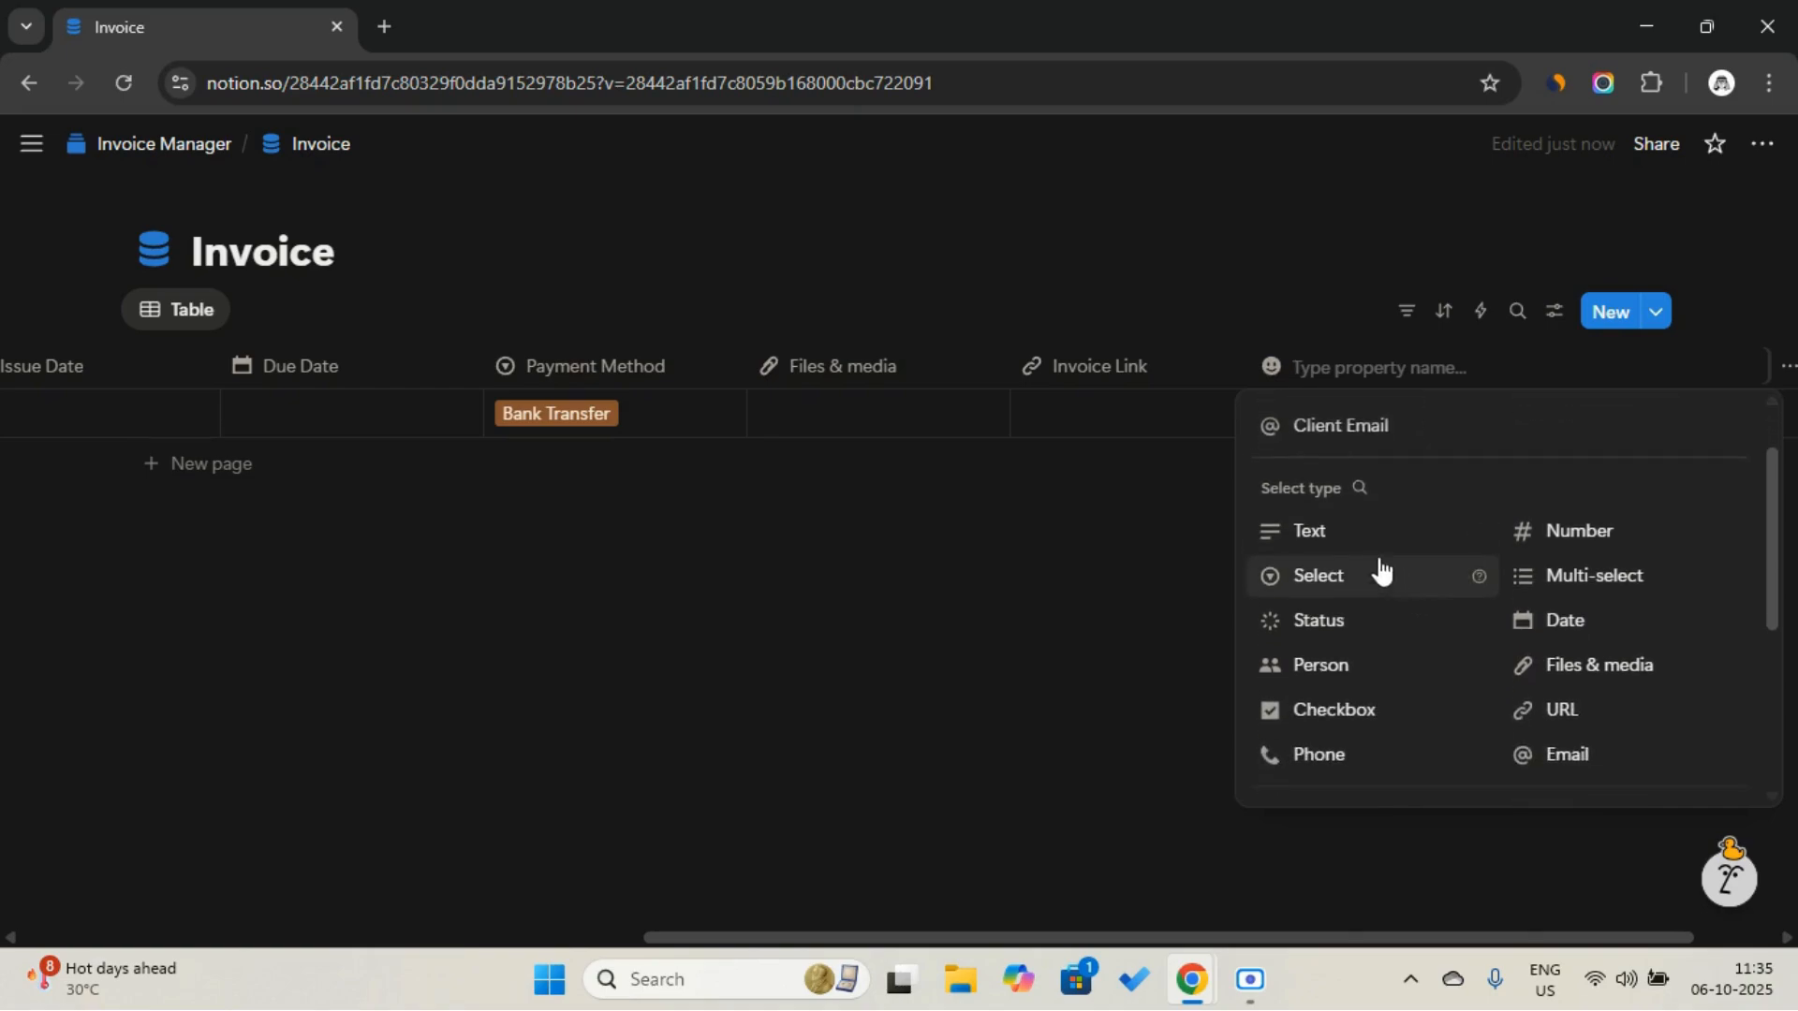
left_click(1370, 548)
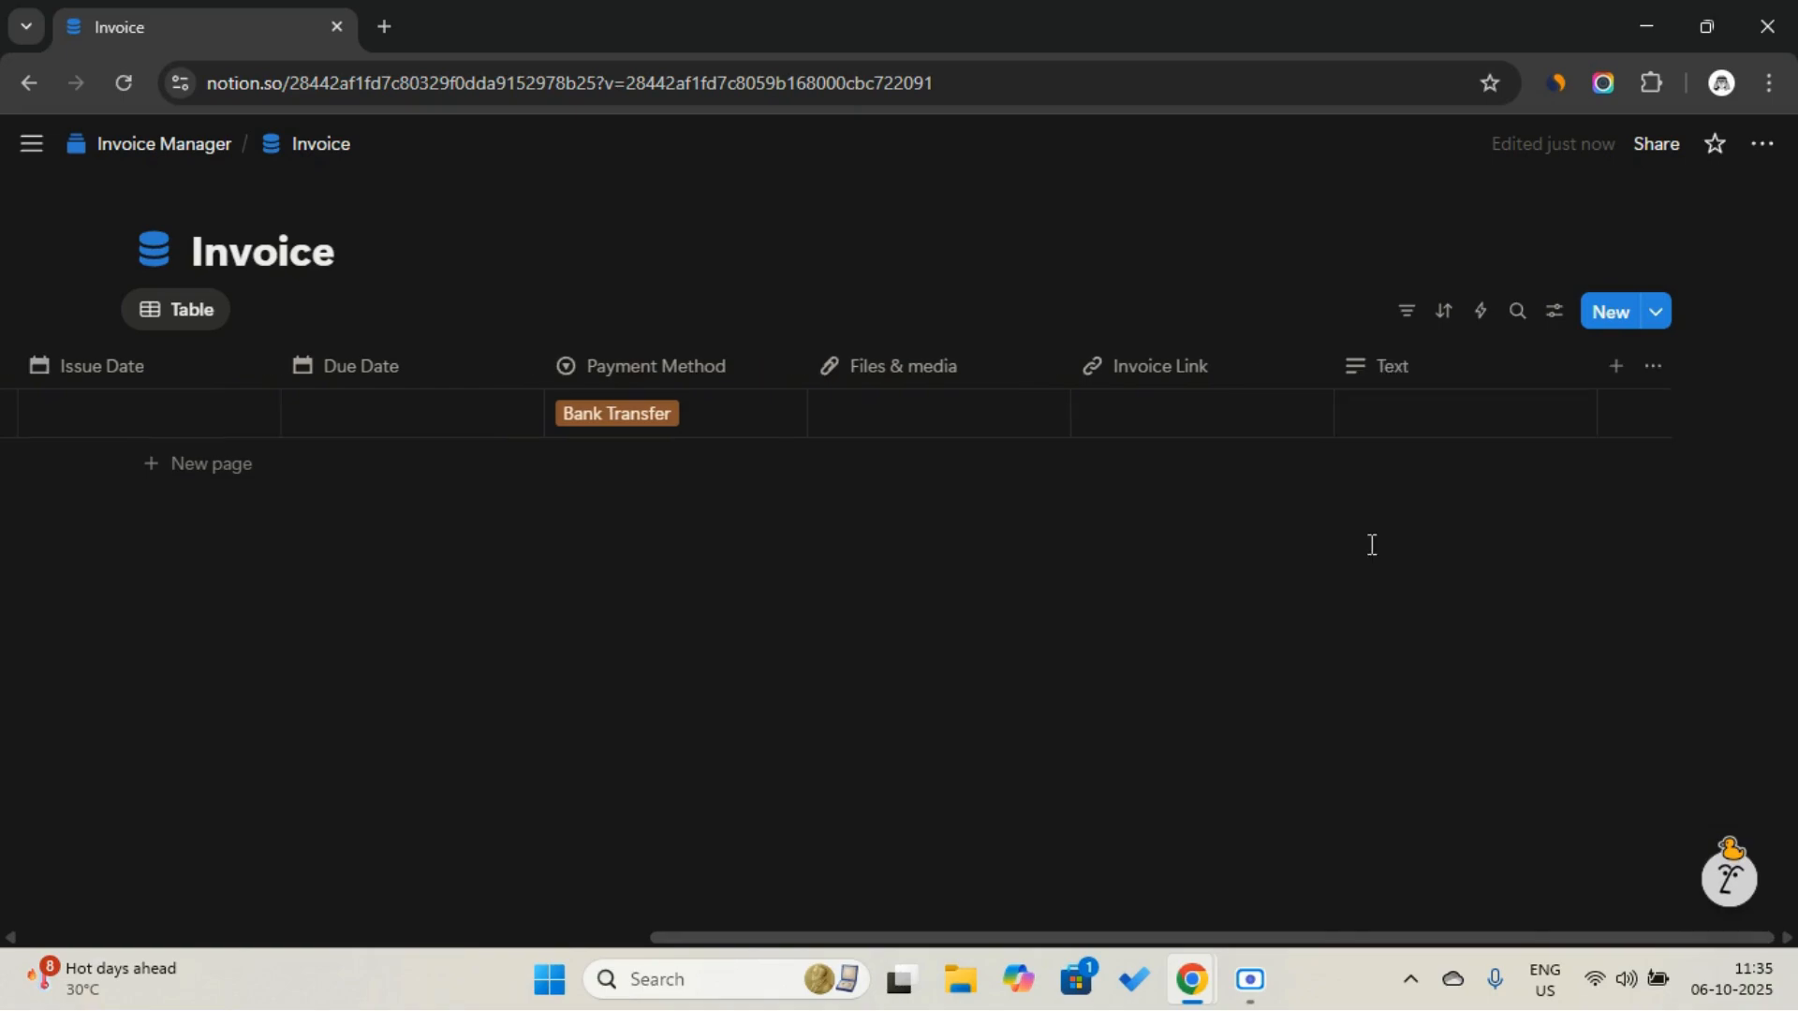
left_click(1448, 365)
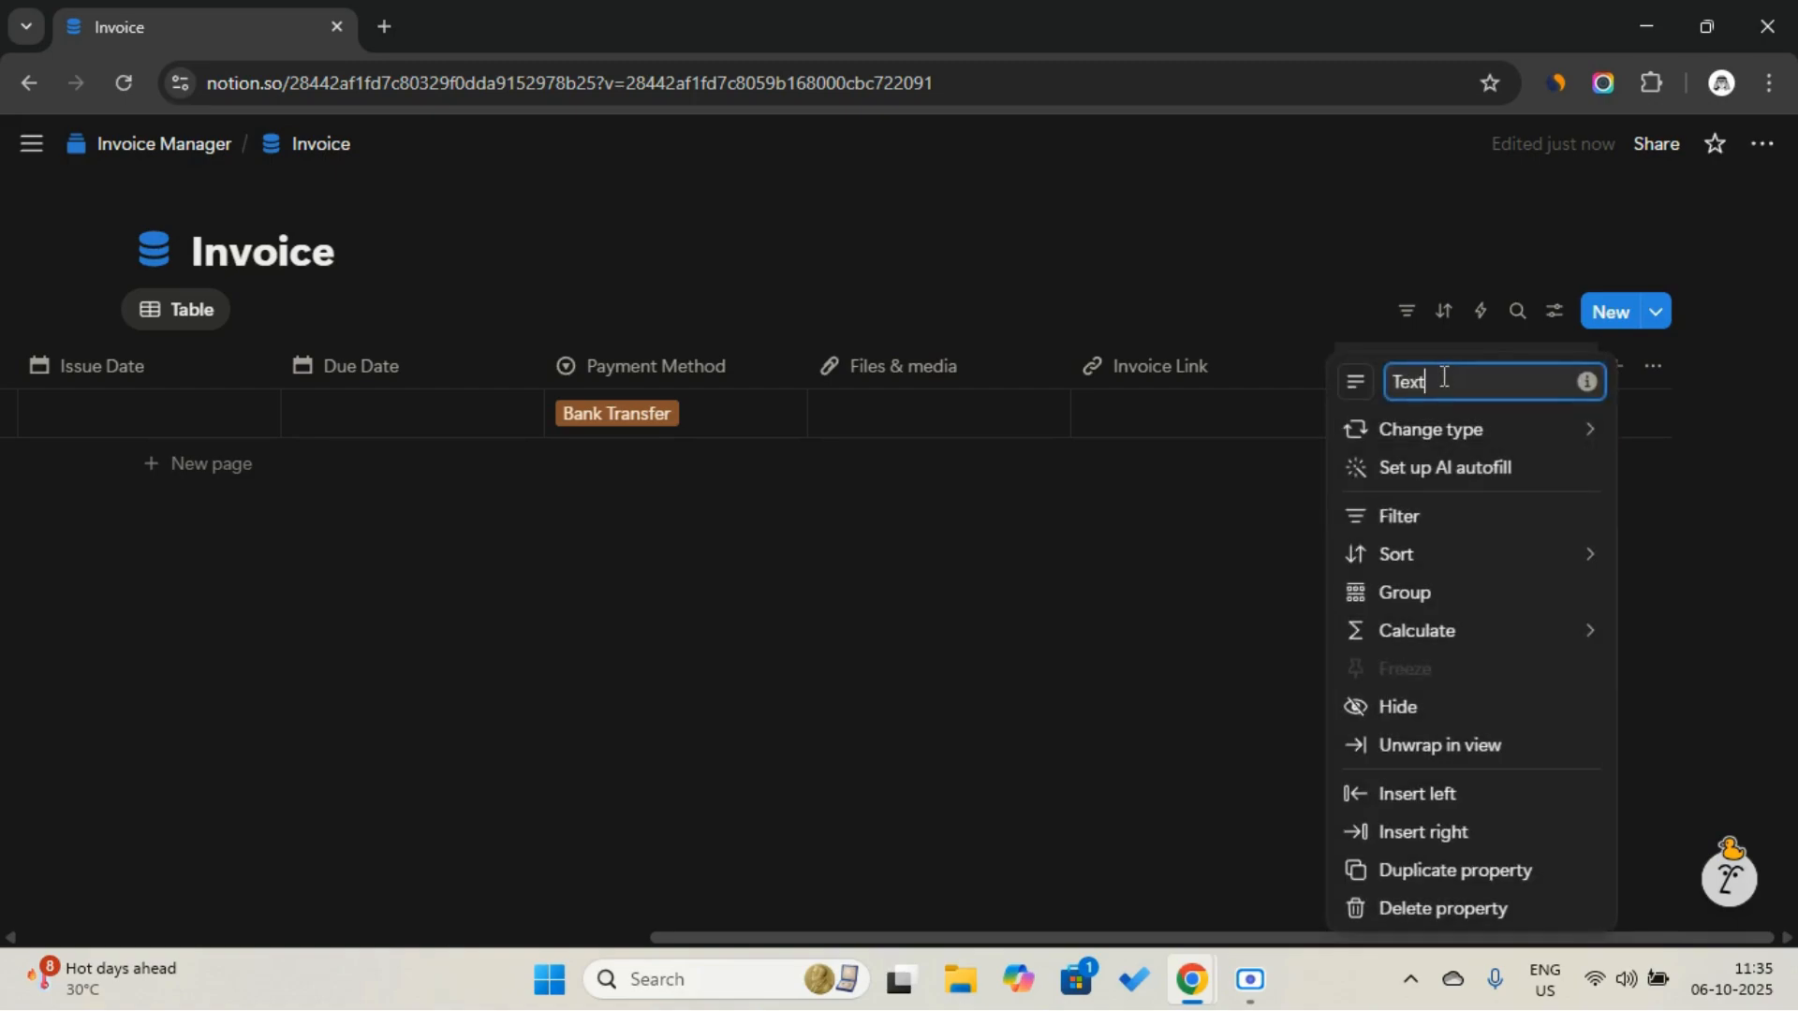
double_click(1442, 377)
type("Notes")
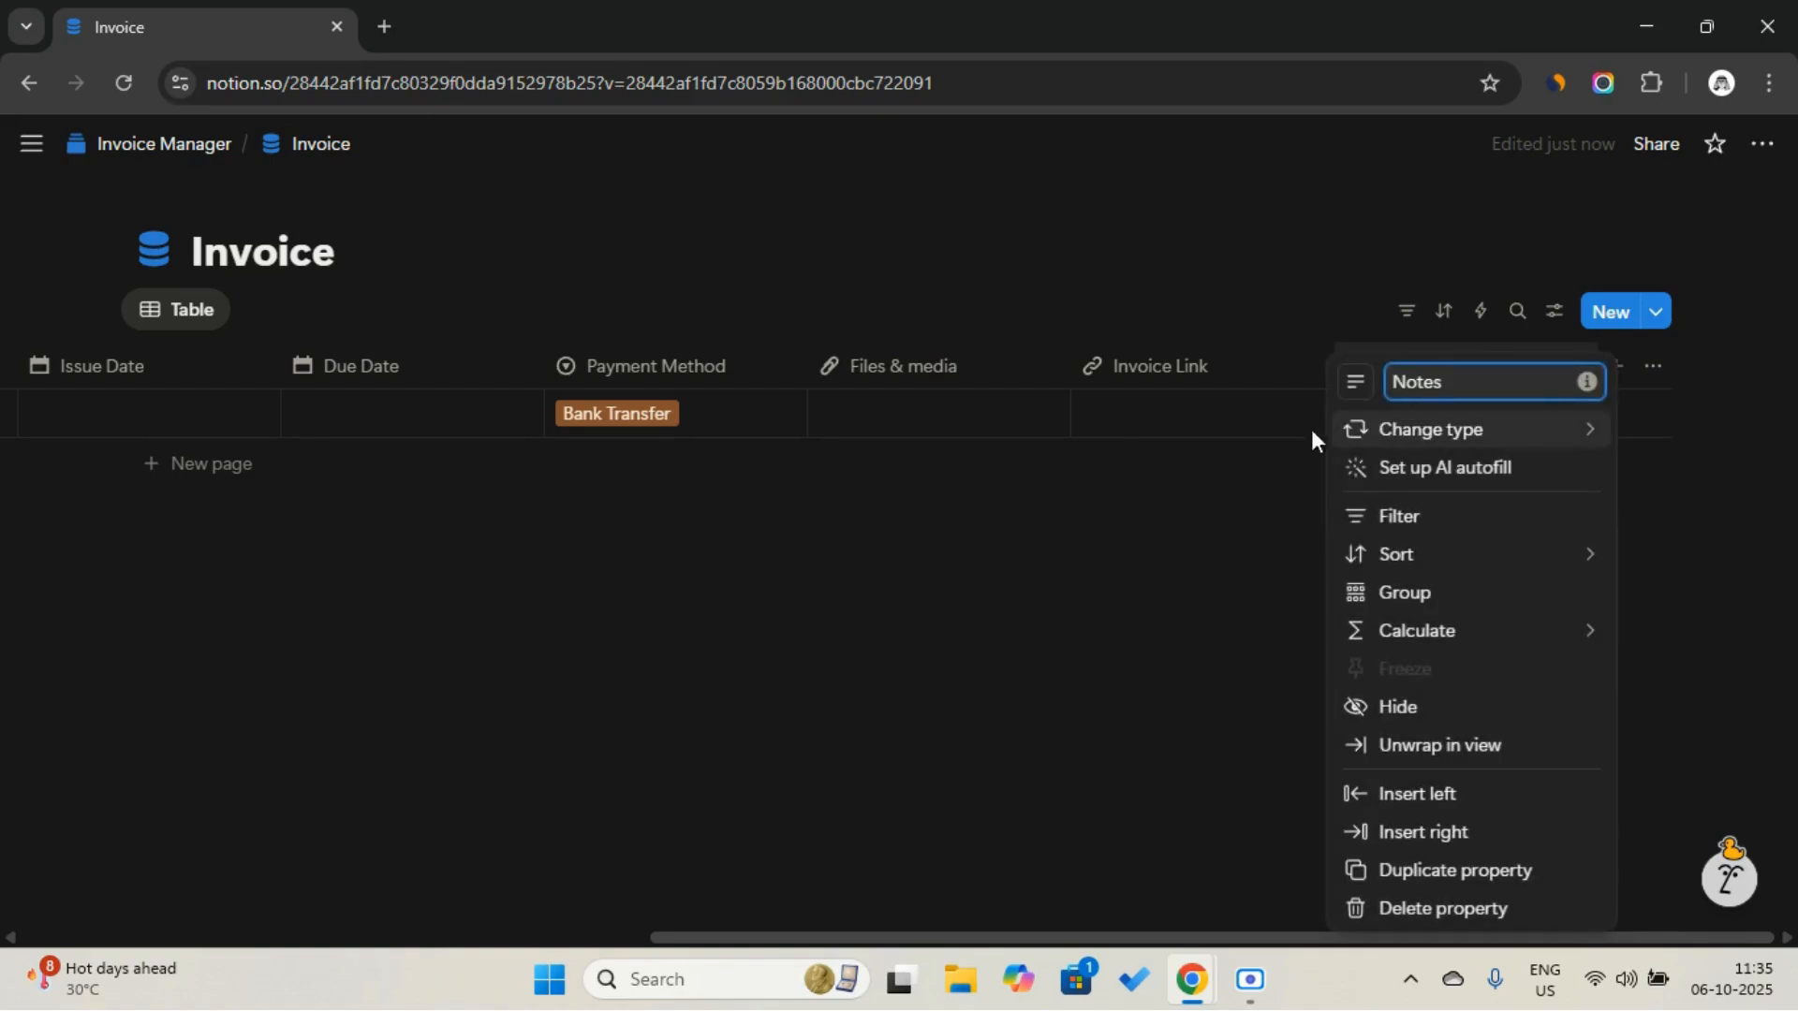
left_click(1668, 487)
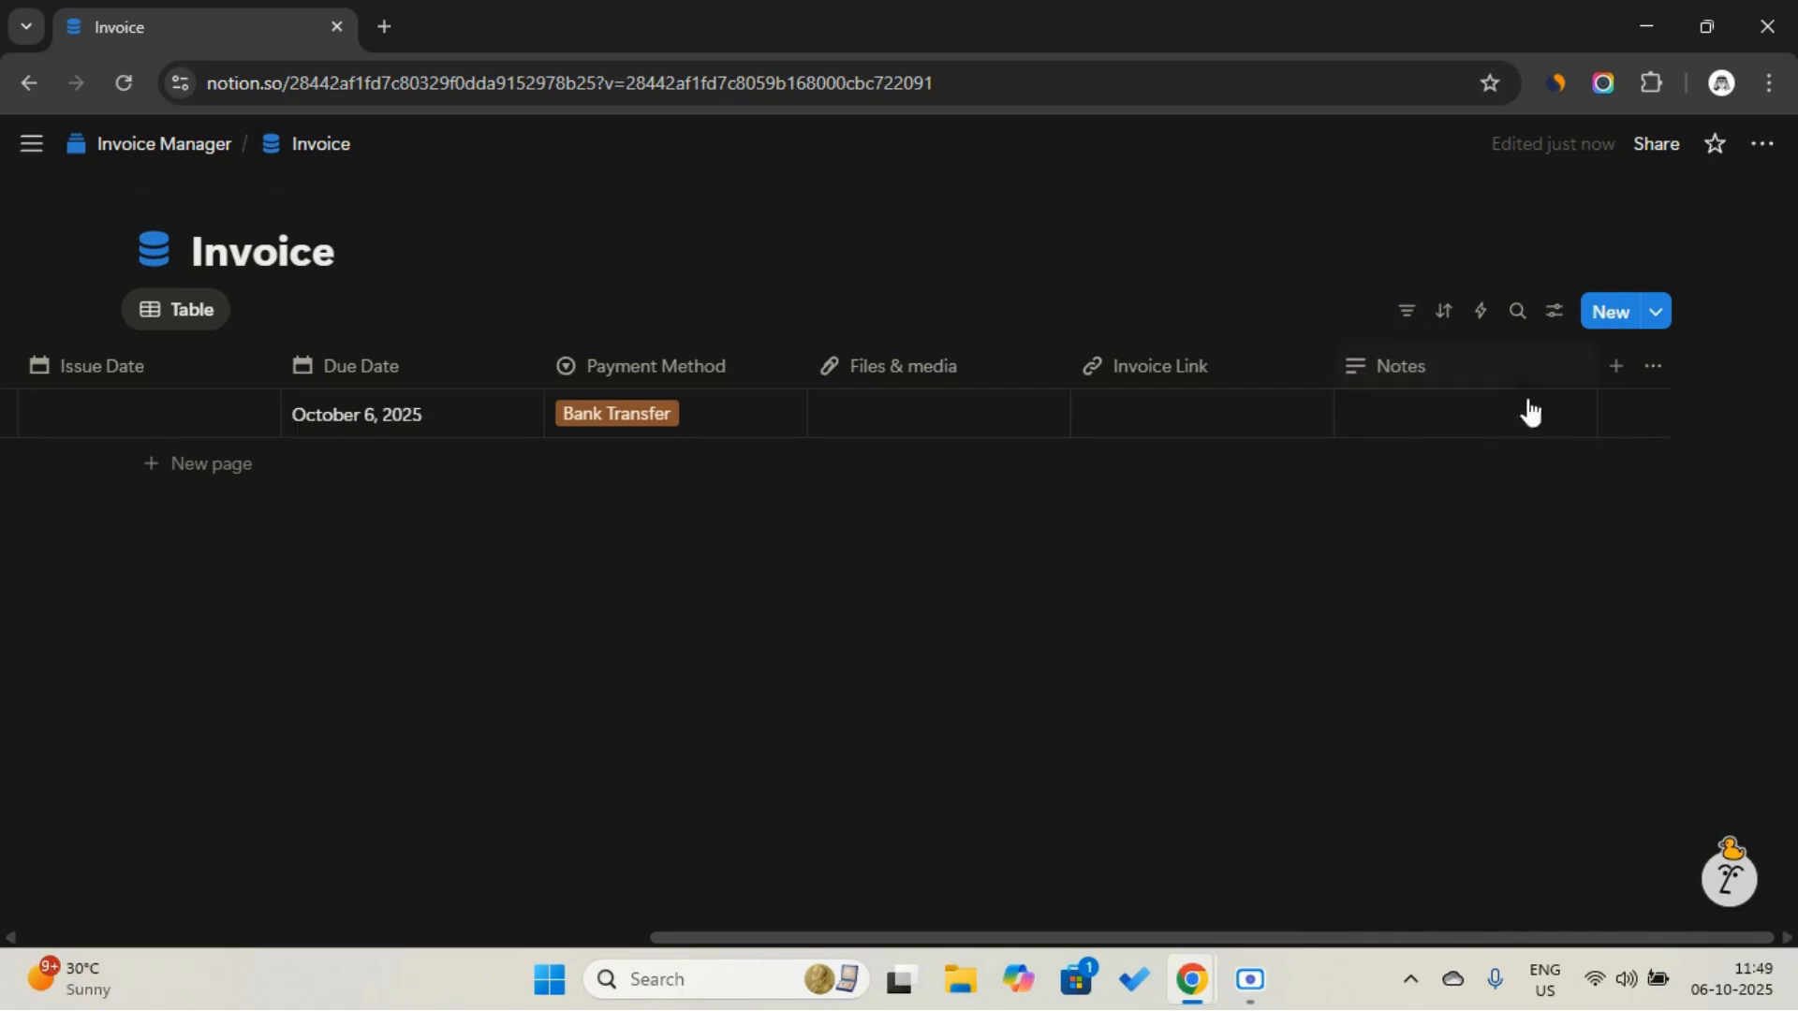
Add a Formula property after the Notes column
left_click(1626, 370)
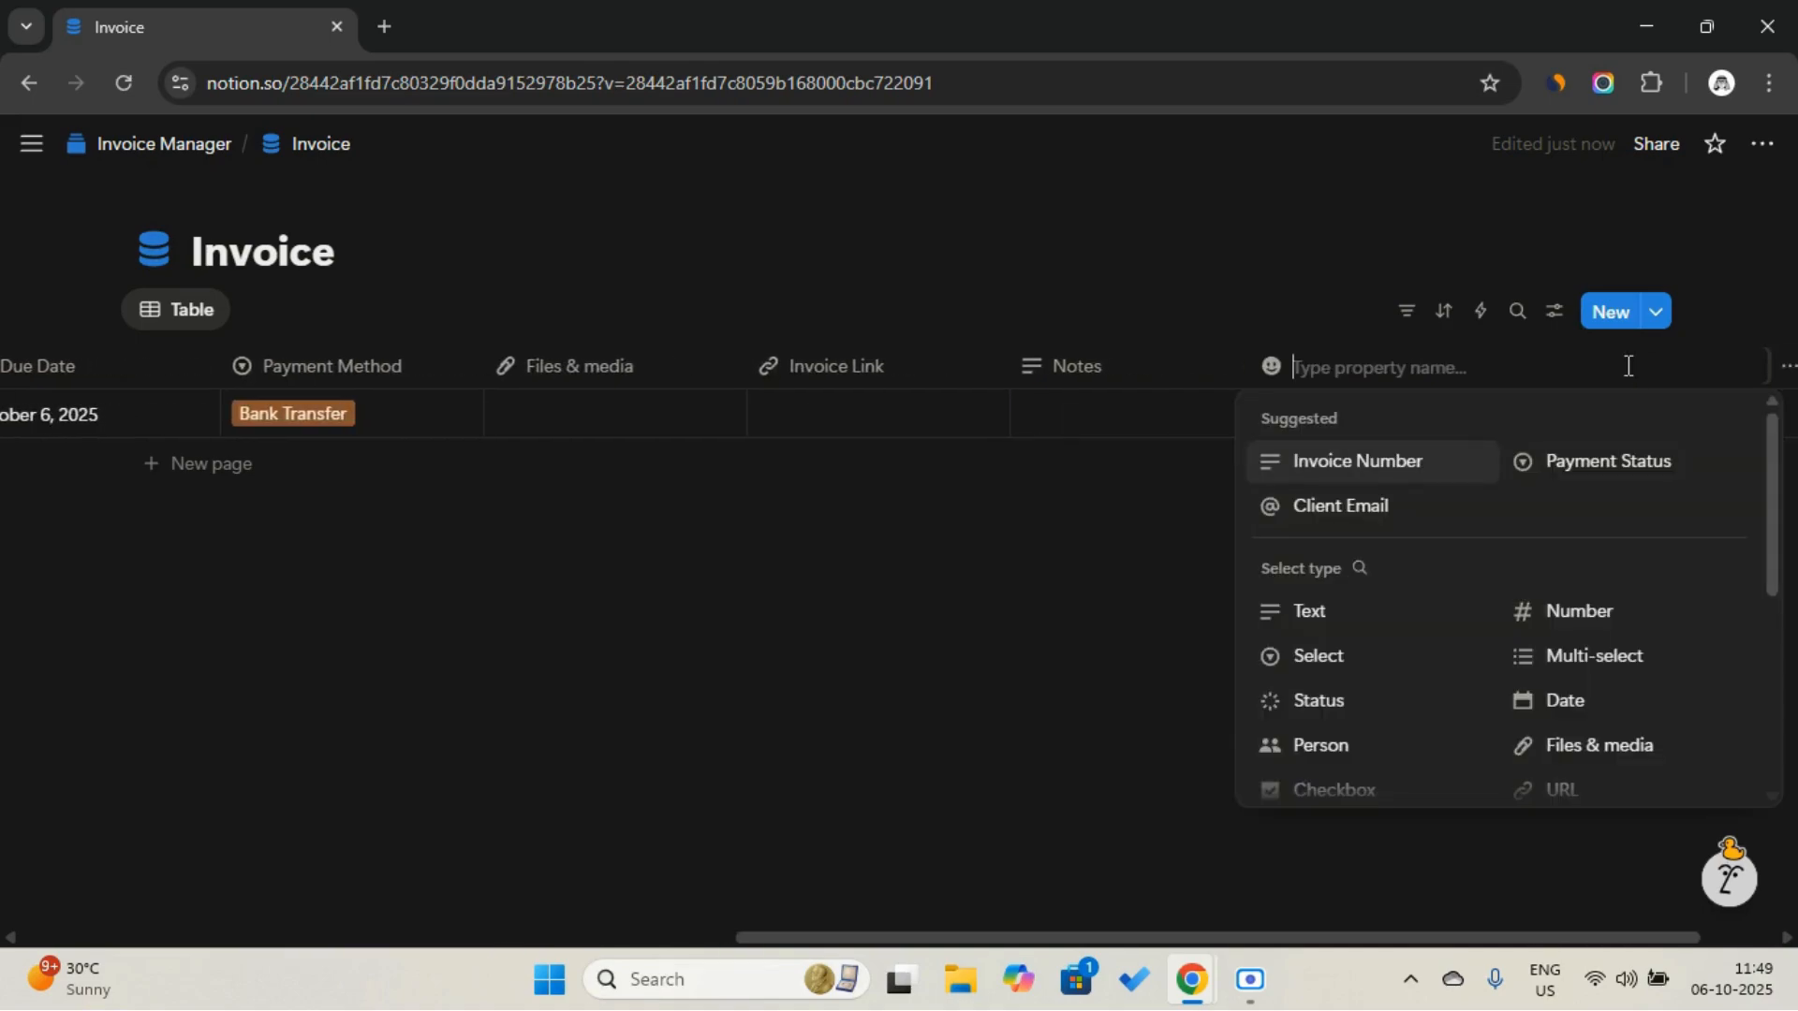
scroll(1461, 609, "down", 3)
scroll(1404, 665, "down", 1)
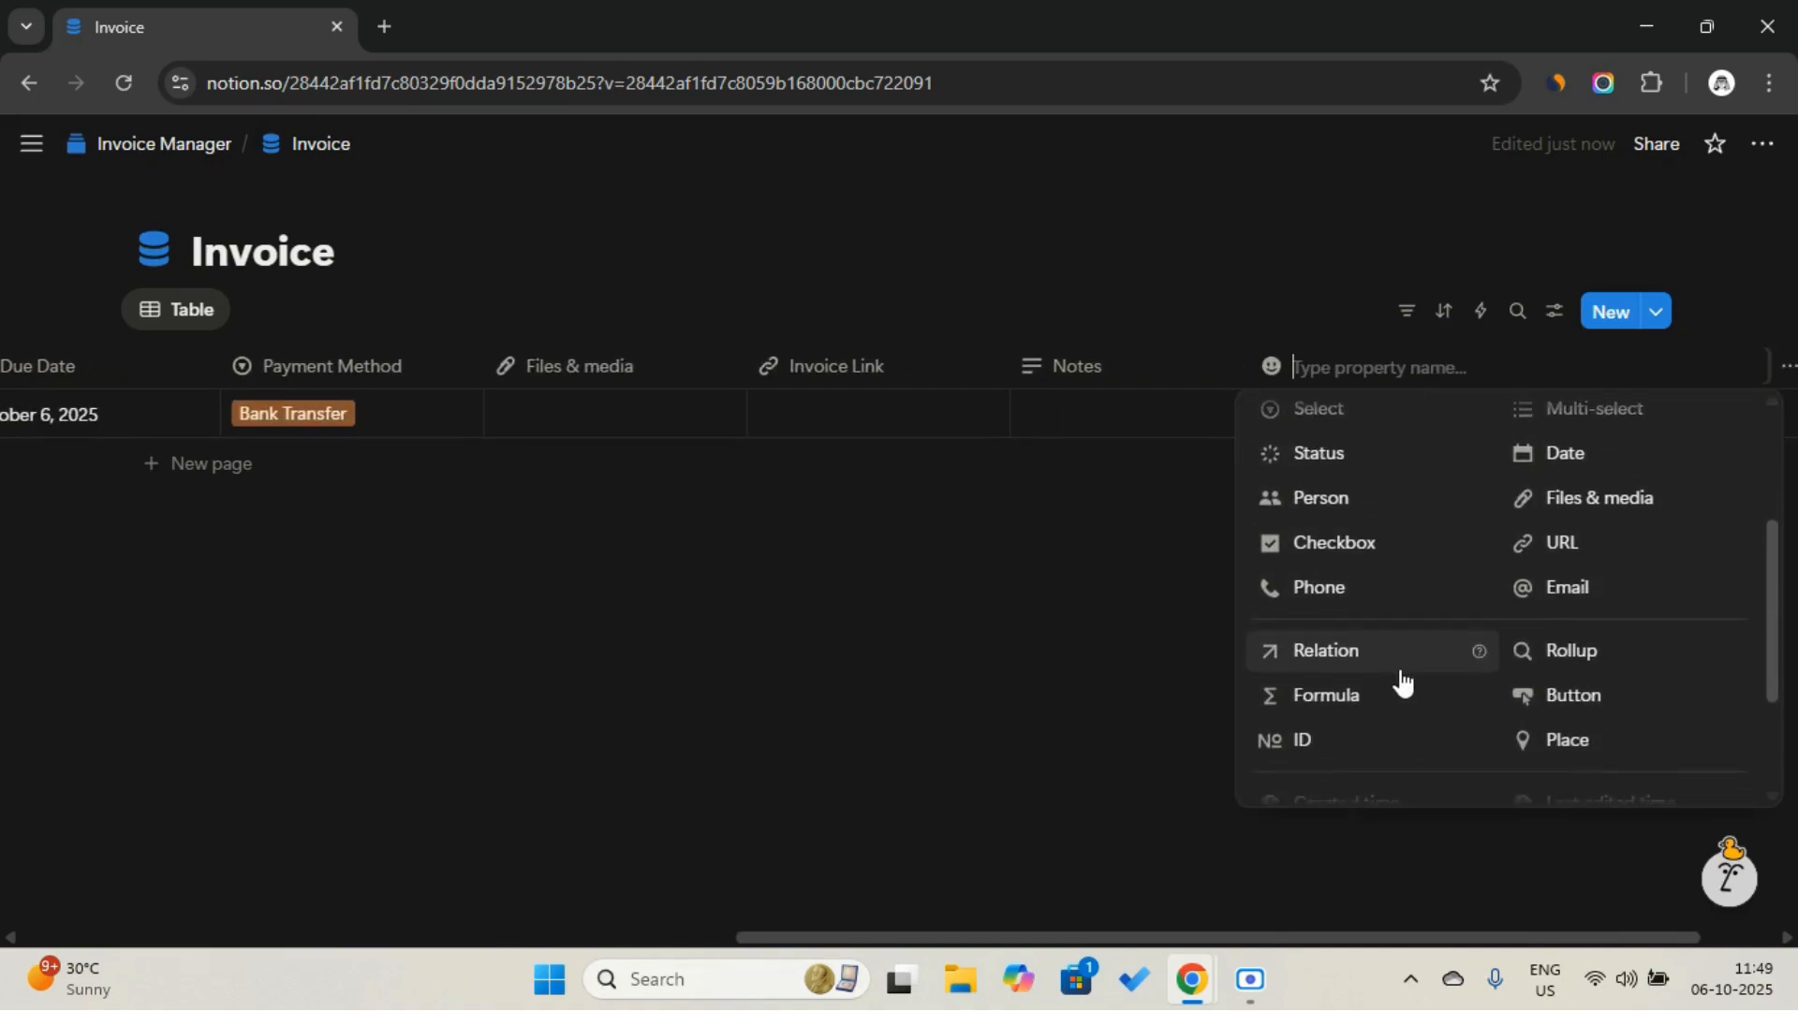
left_click(1371, 682)
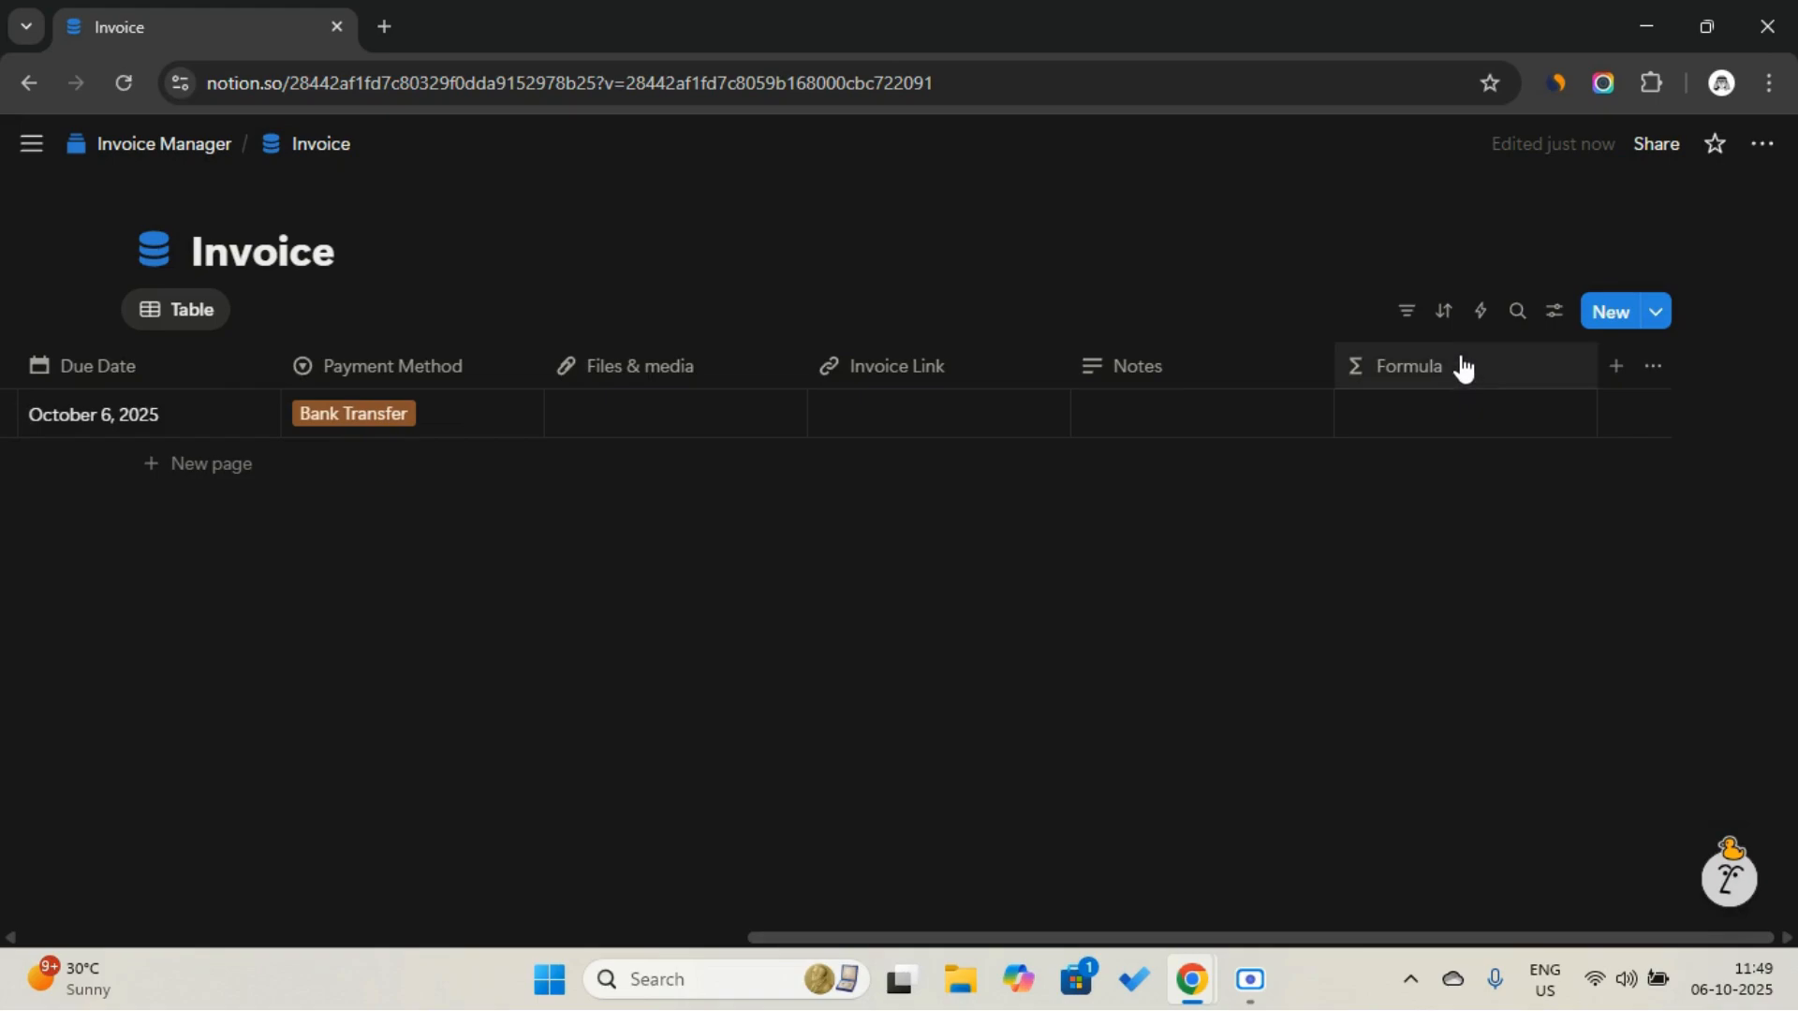
Paste a nested if formula returning "No due date", "—" when Status is Paid, "Due Today!", a PAST DUE message or days left, based on Due Date
left_click(1447, 417)
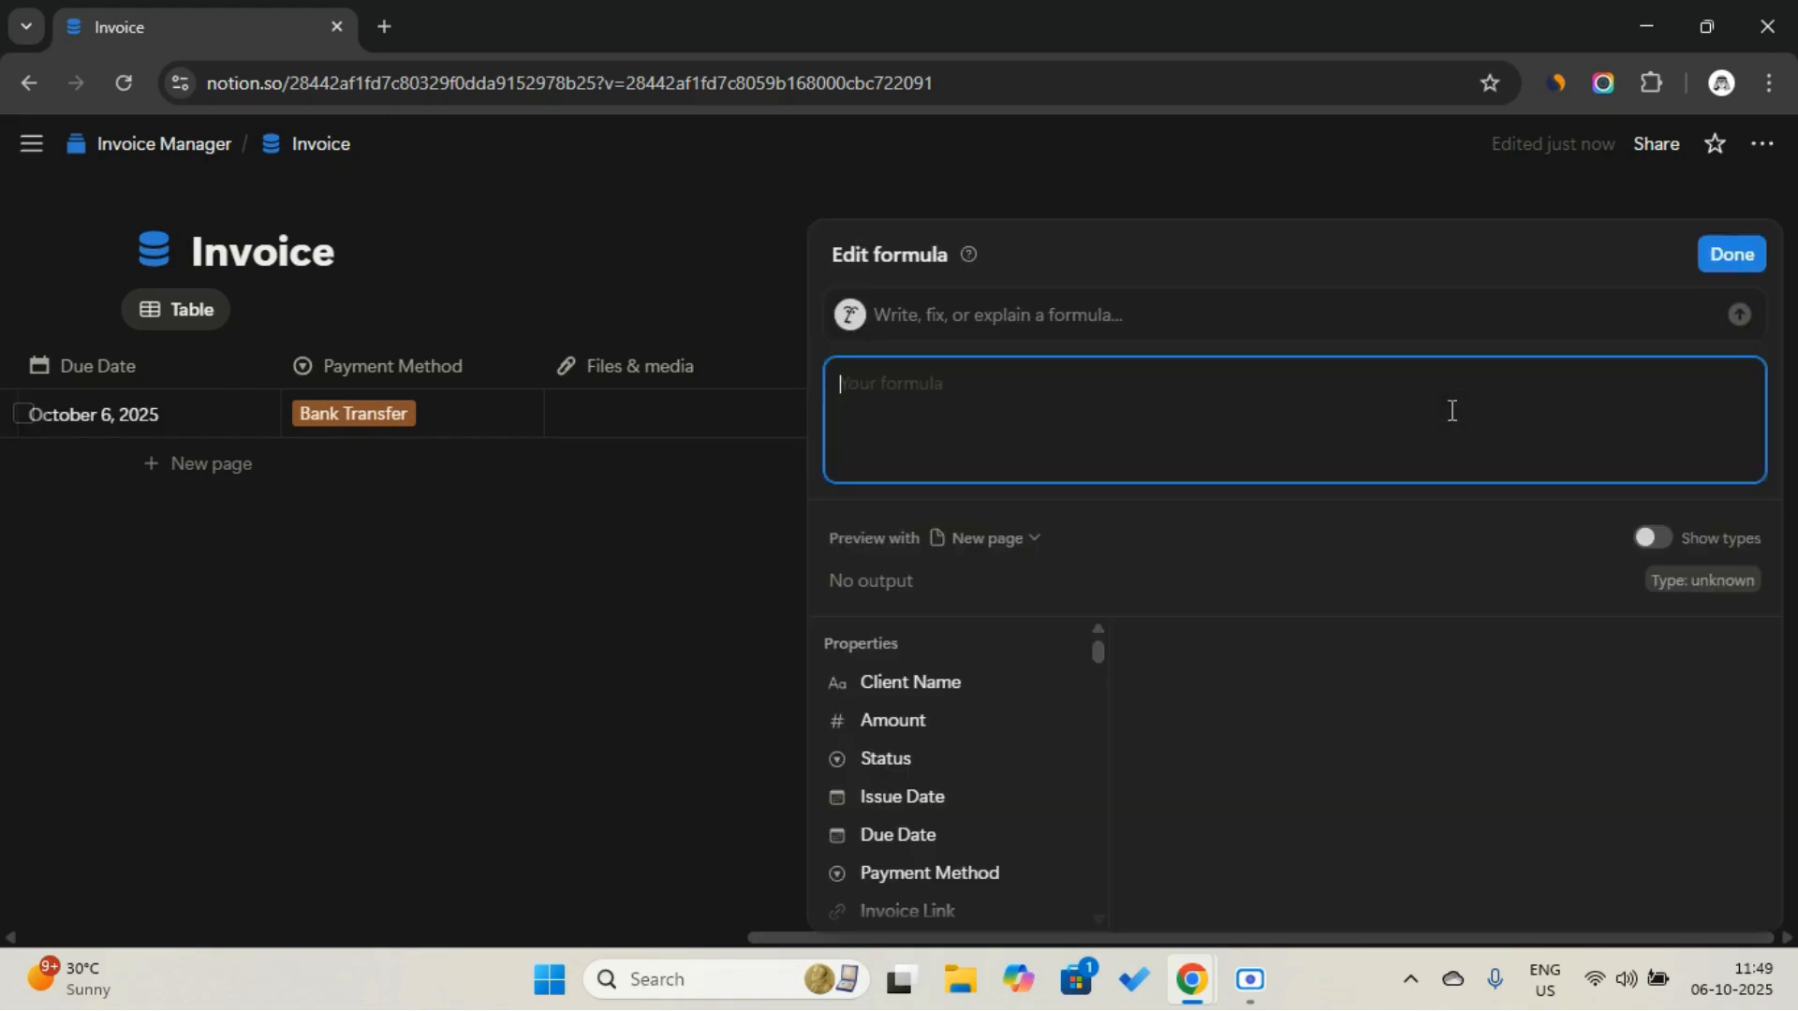
left_click(1123, 311)
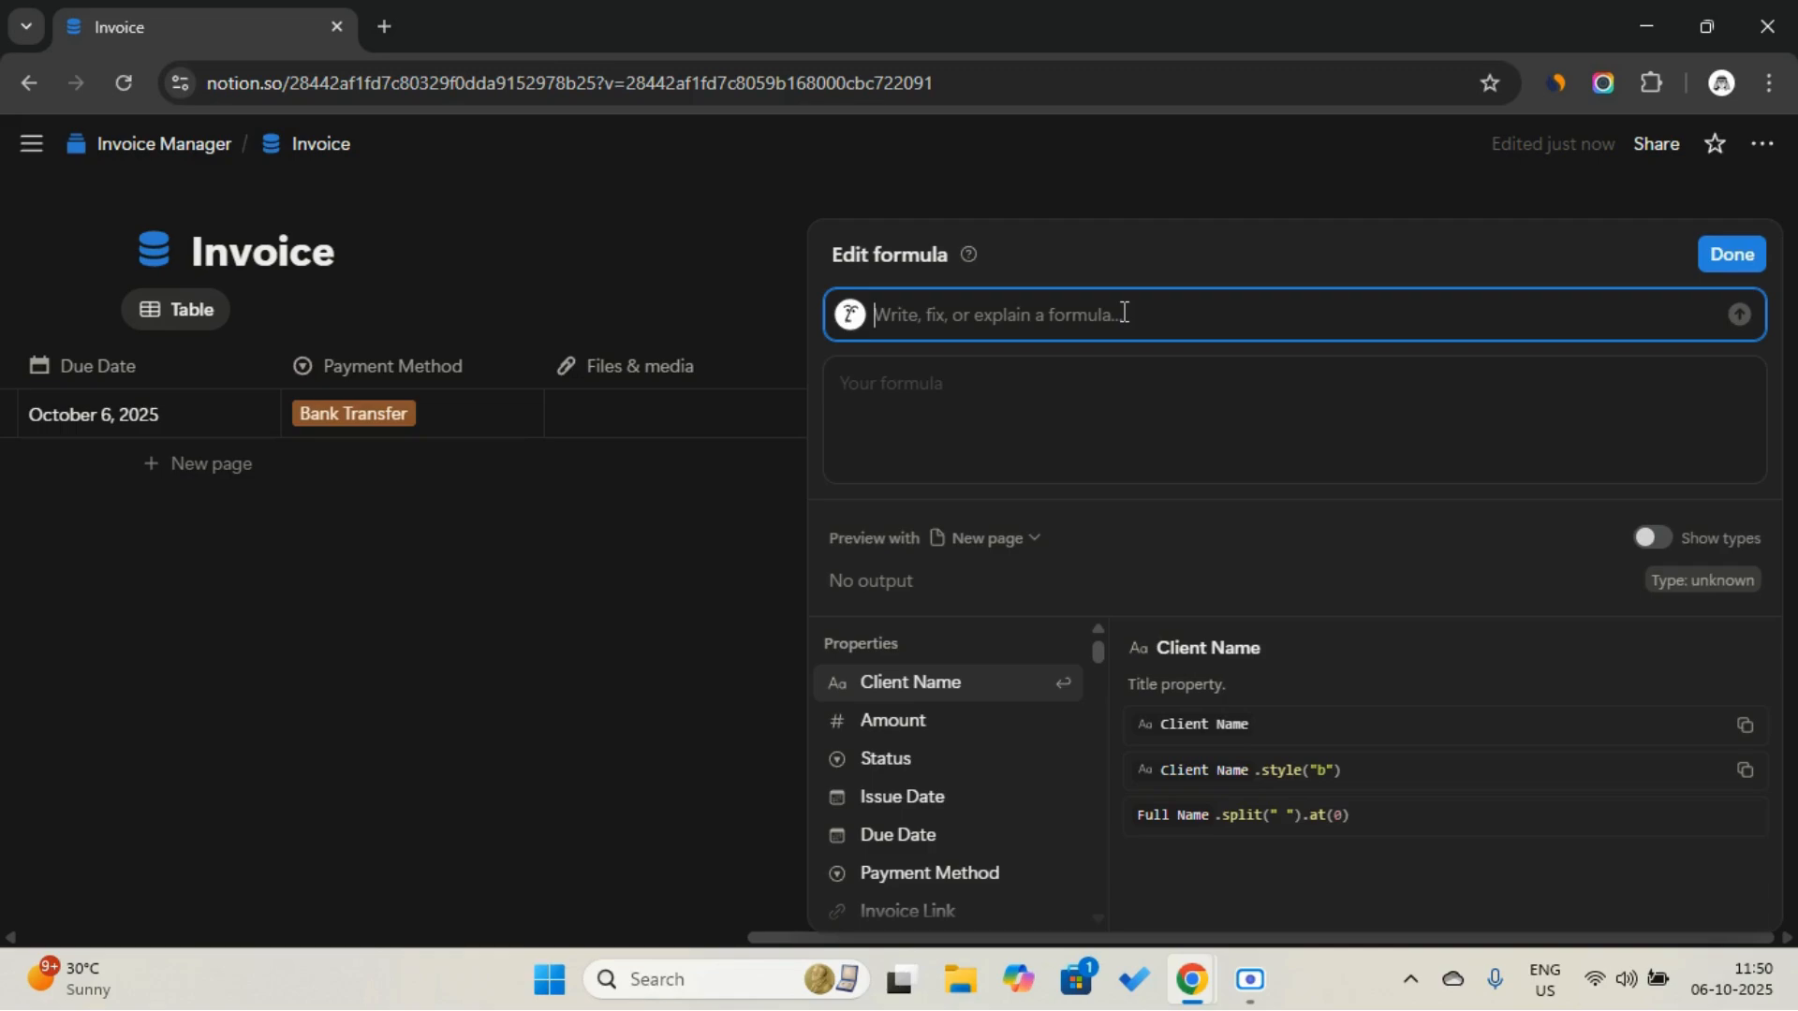
left_click(1081, 383)
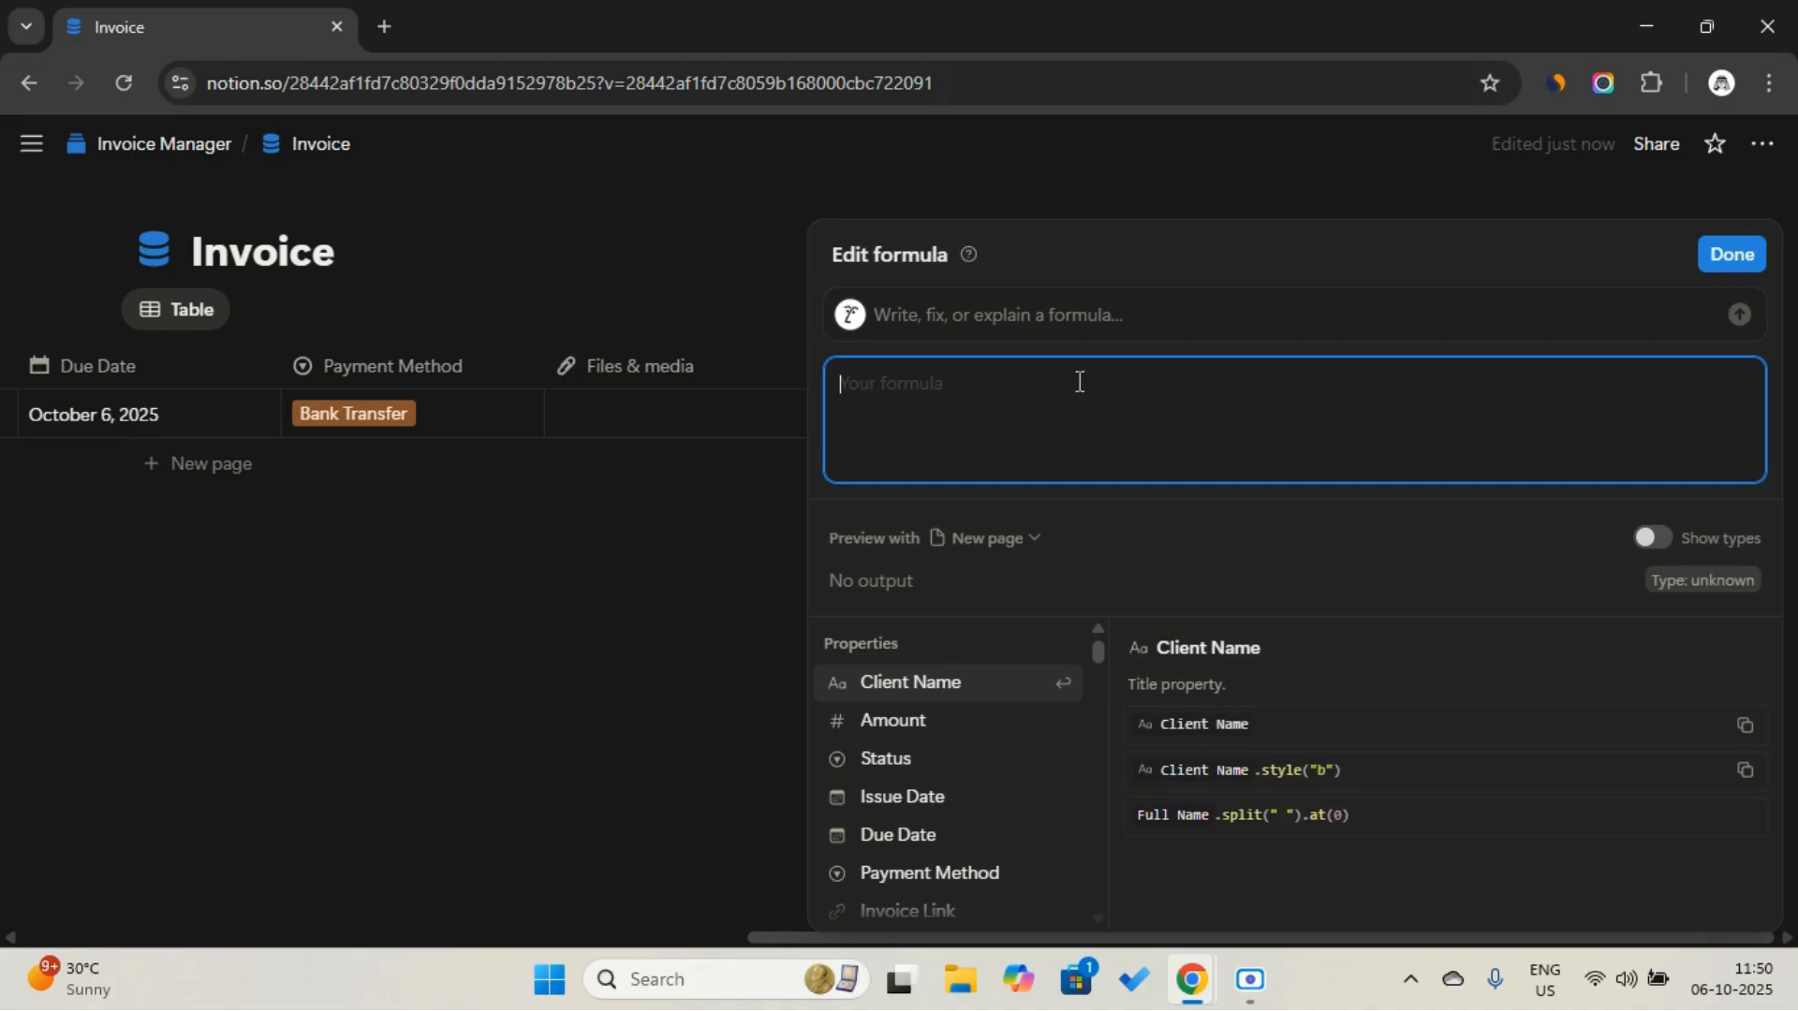
key("ctrl+v")
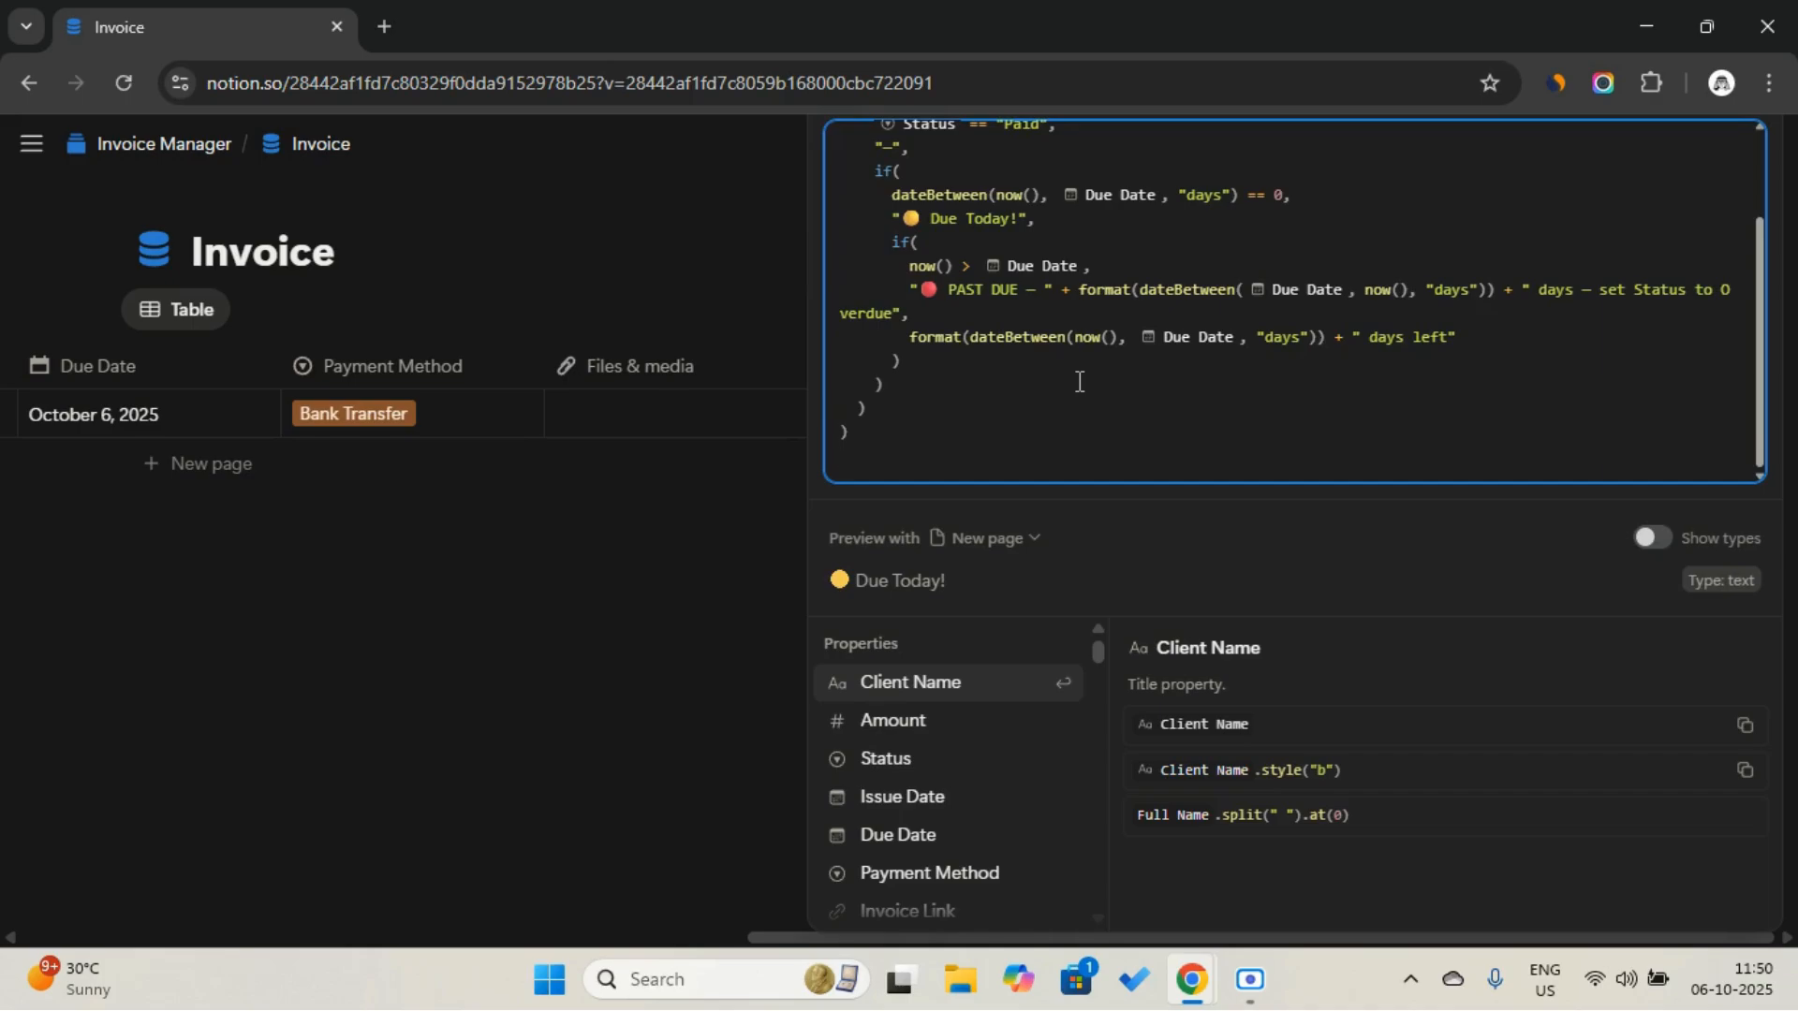
scroll(1095, 370, "up", 2)
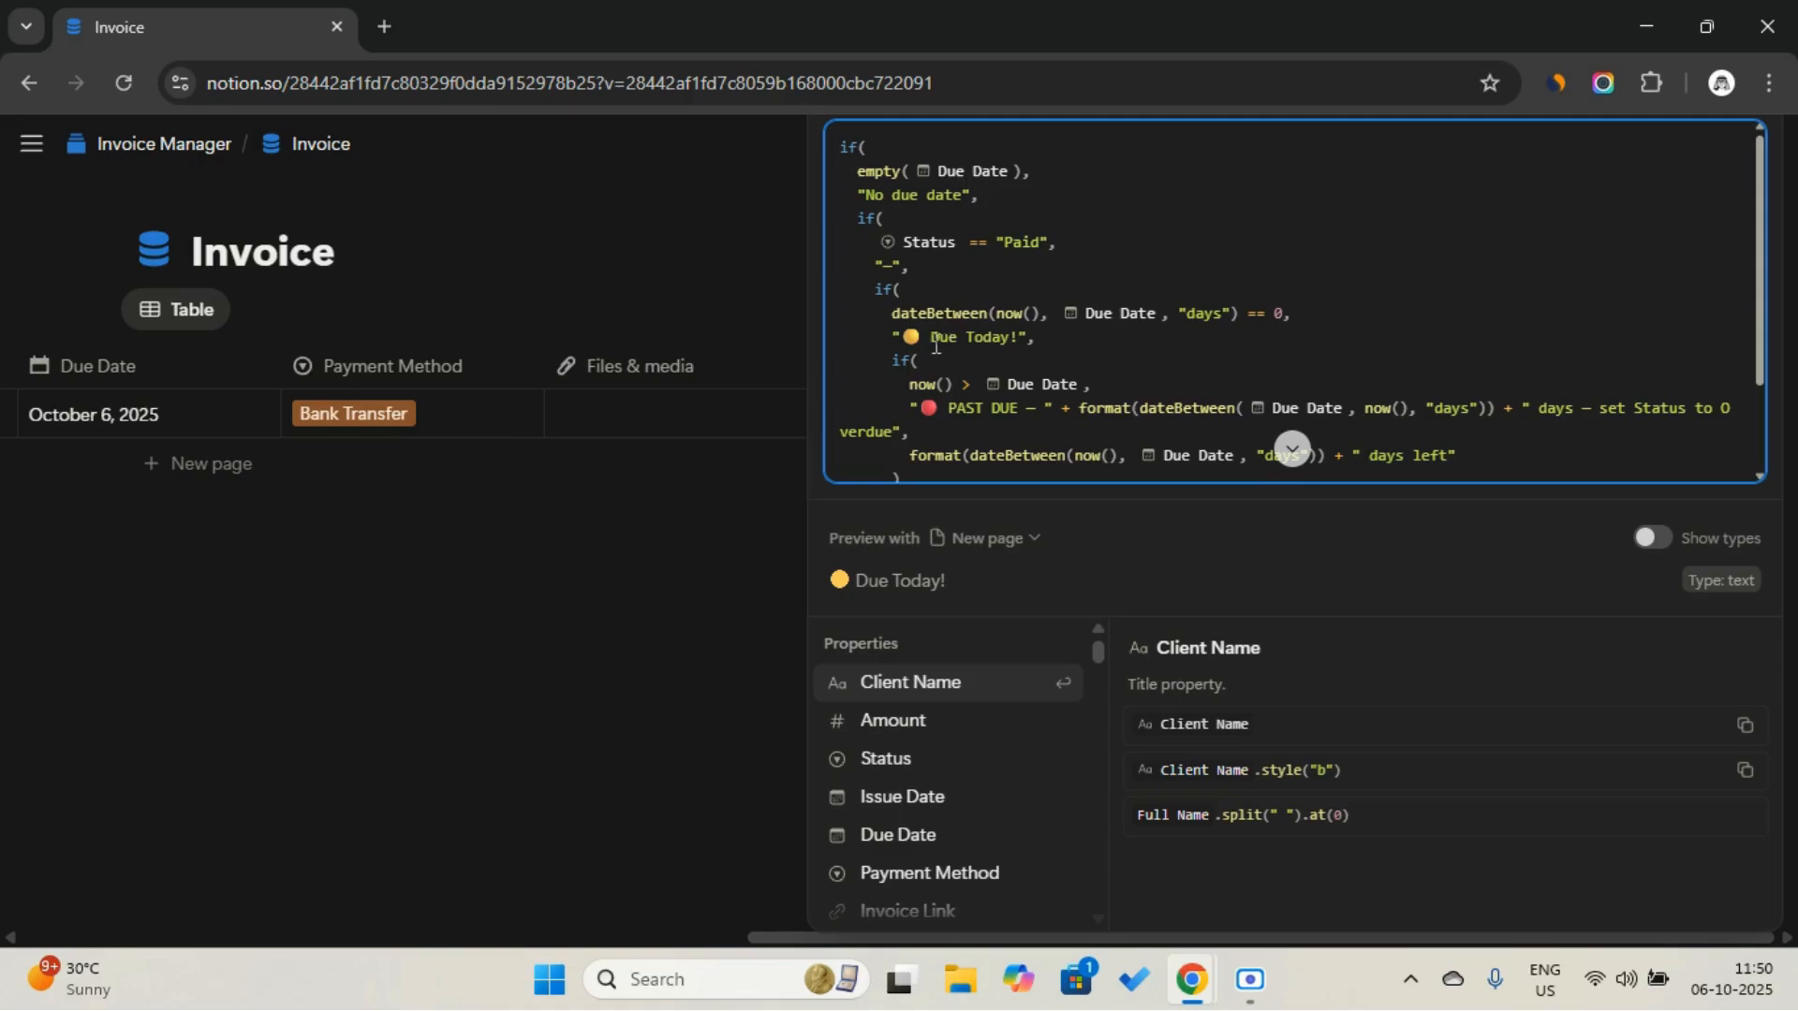
scroll(1016, 362, "down", 2)
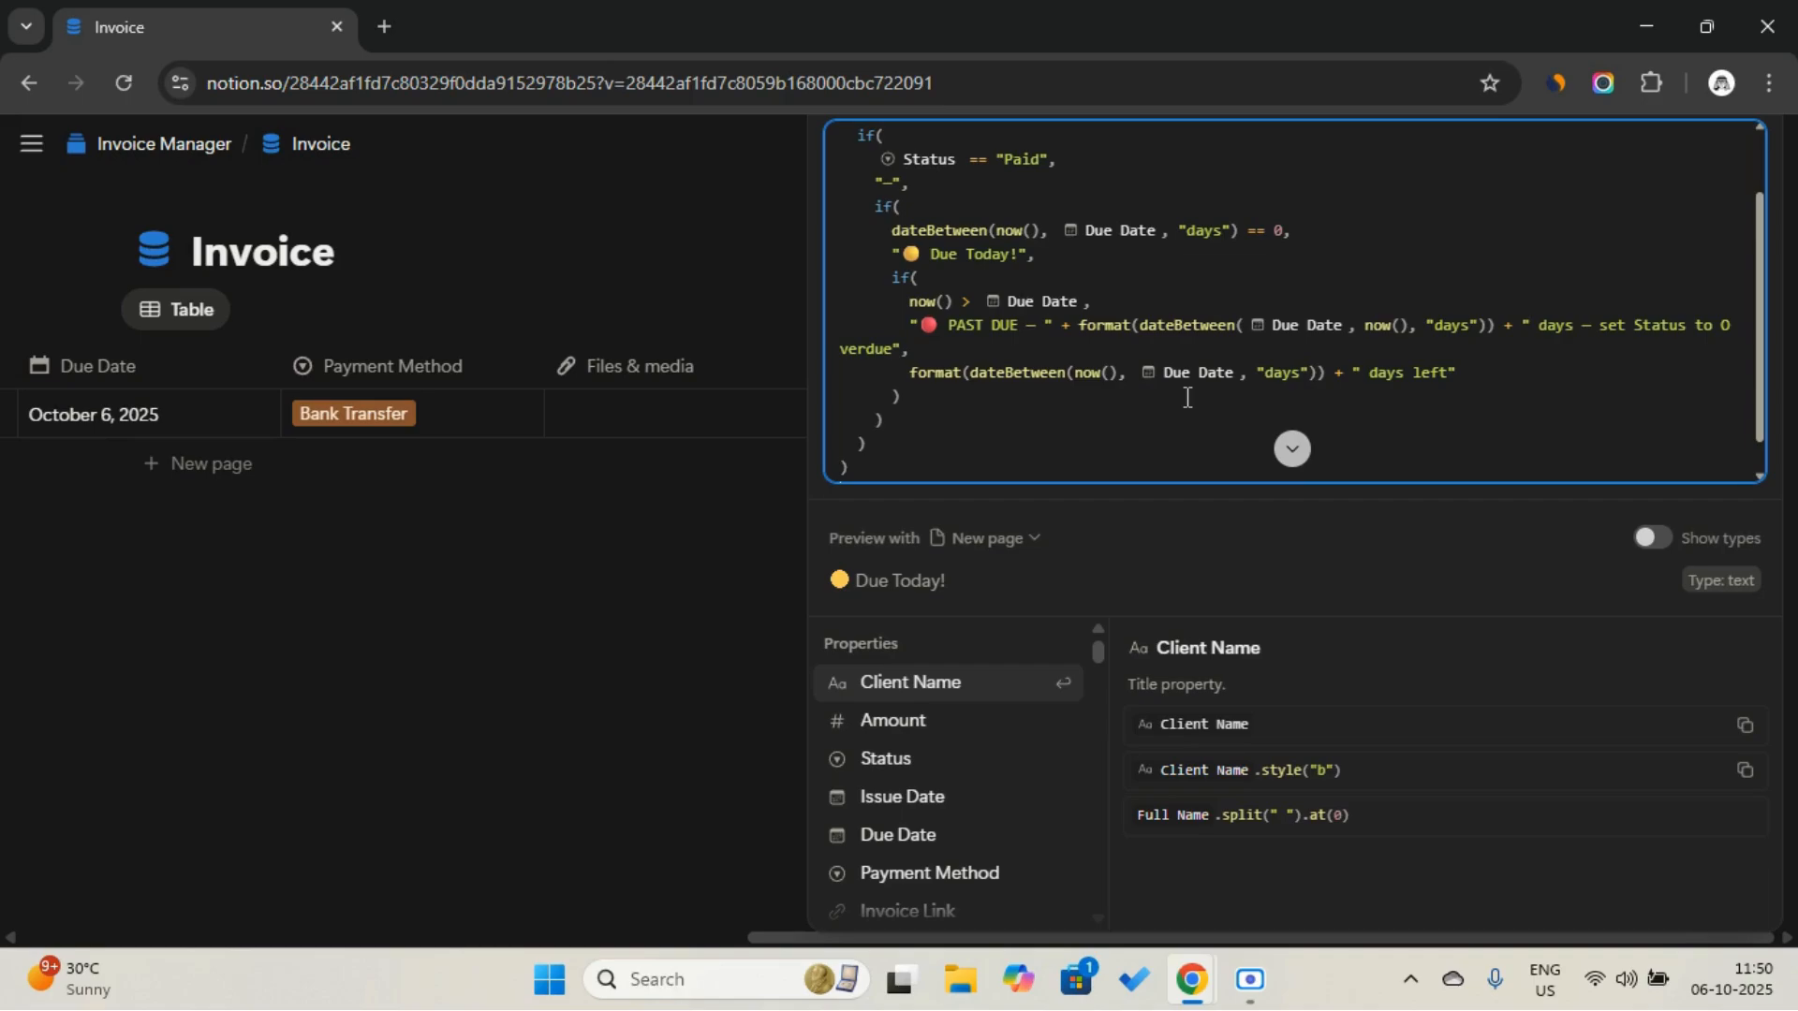
scroll(1187, 398, "up", 1)
left_click(629, 527)
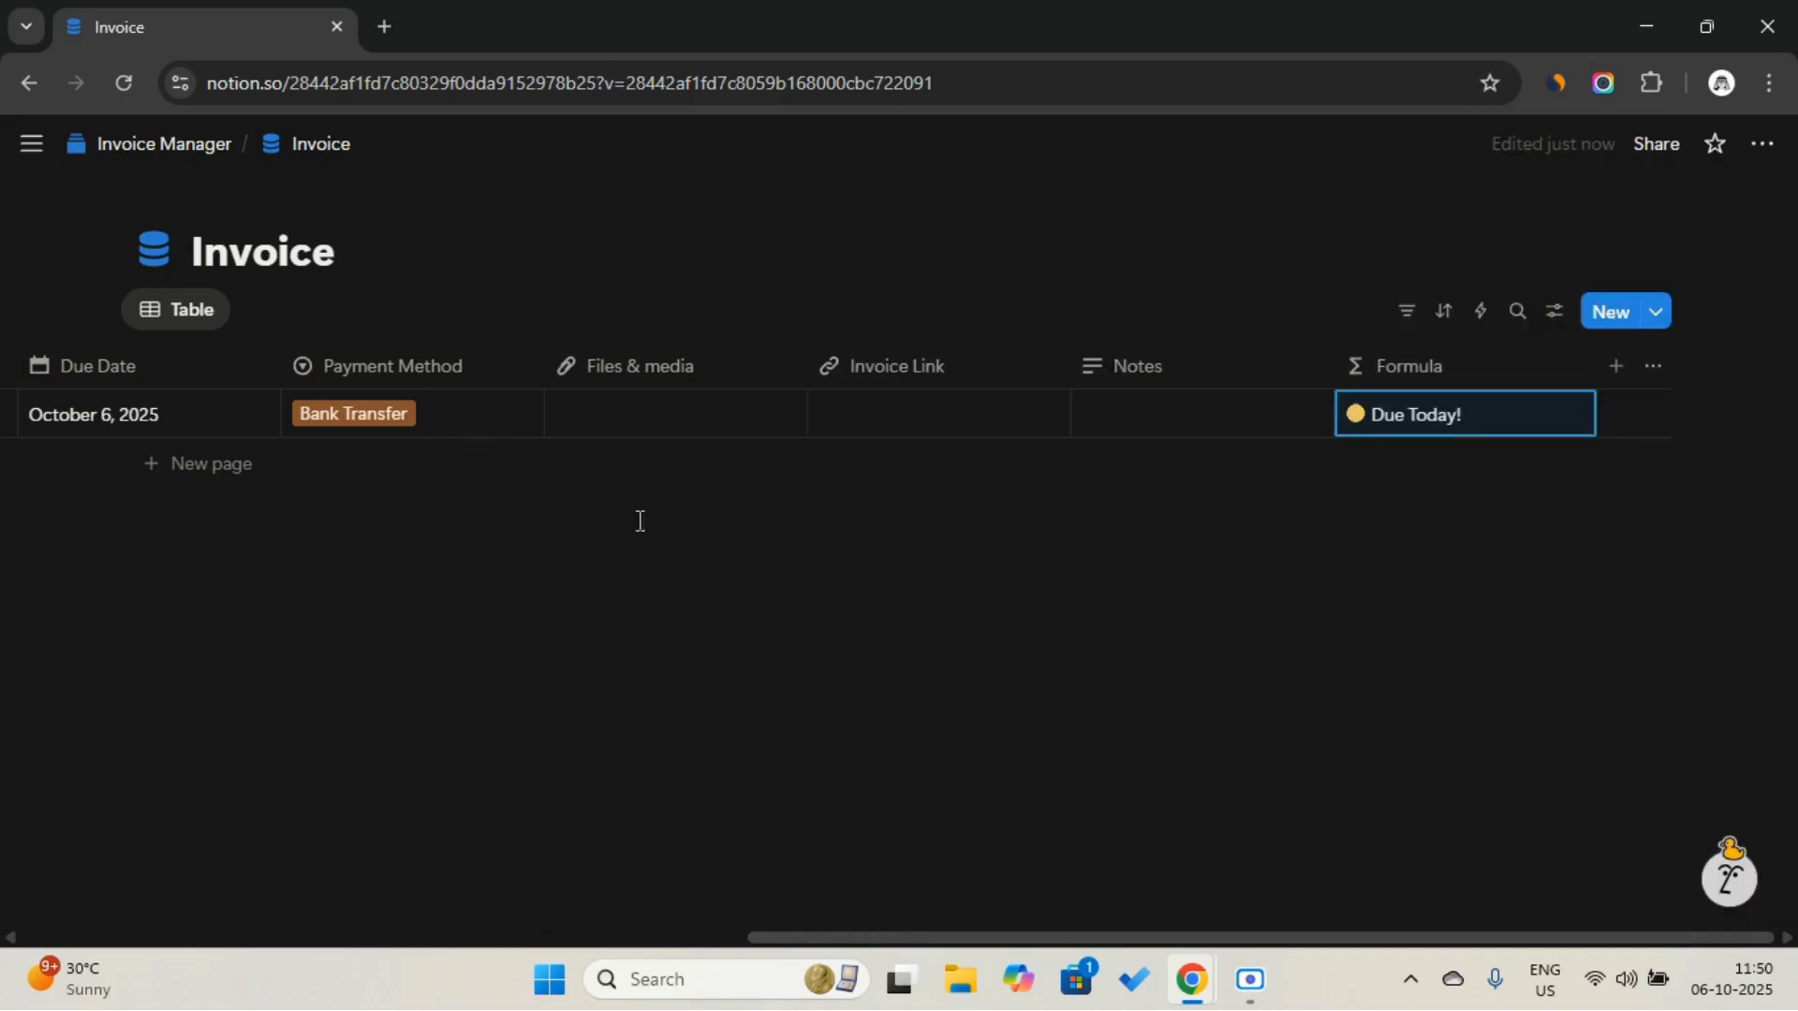
Set the first row's Due Date to October 3, 2025 and check the formula's output for a past date
scroll(1001, 517, "left", 7)
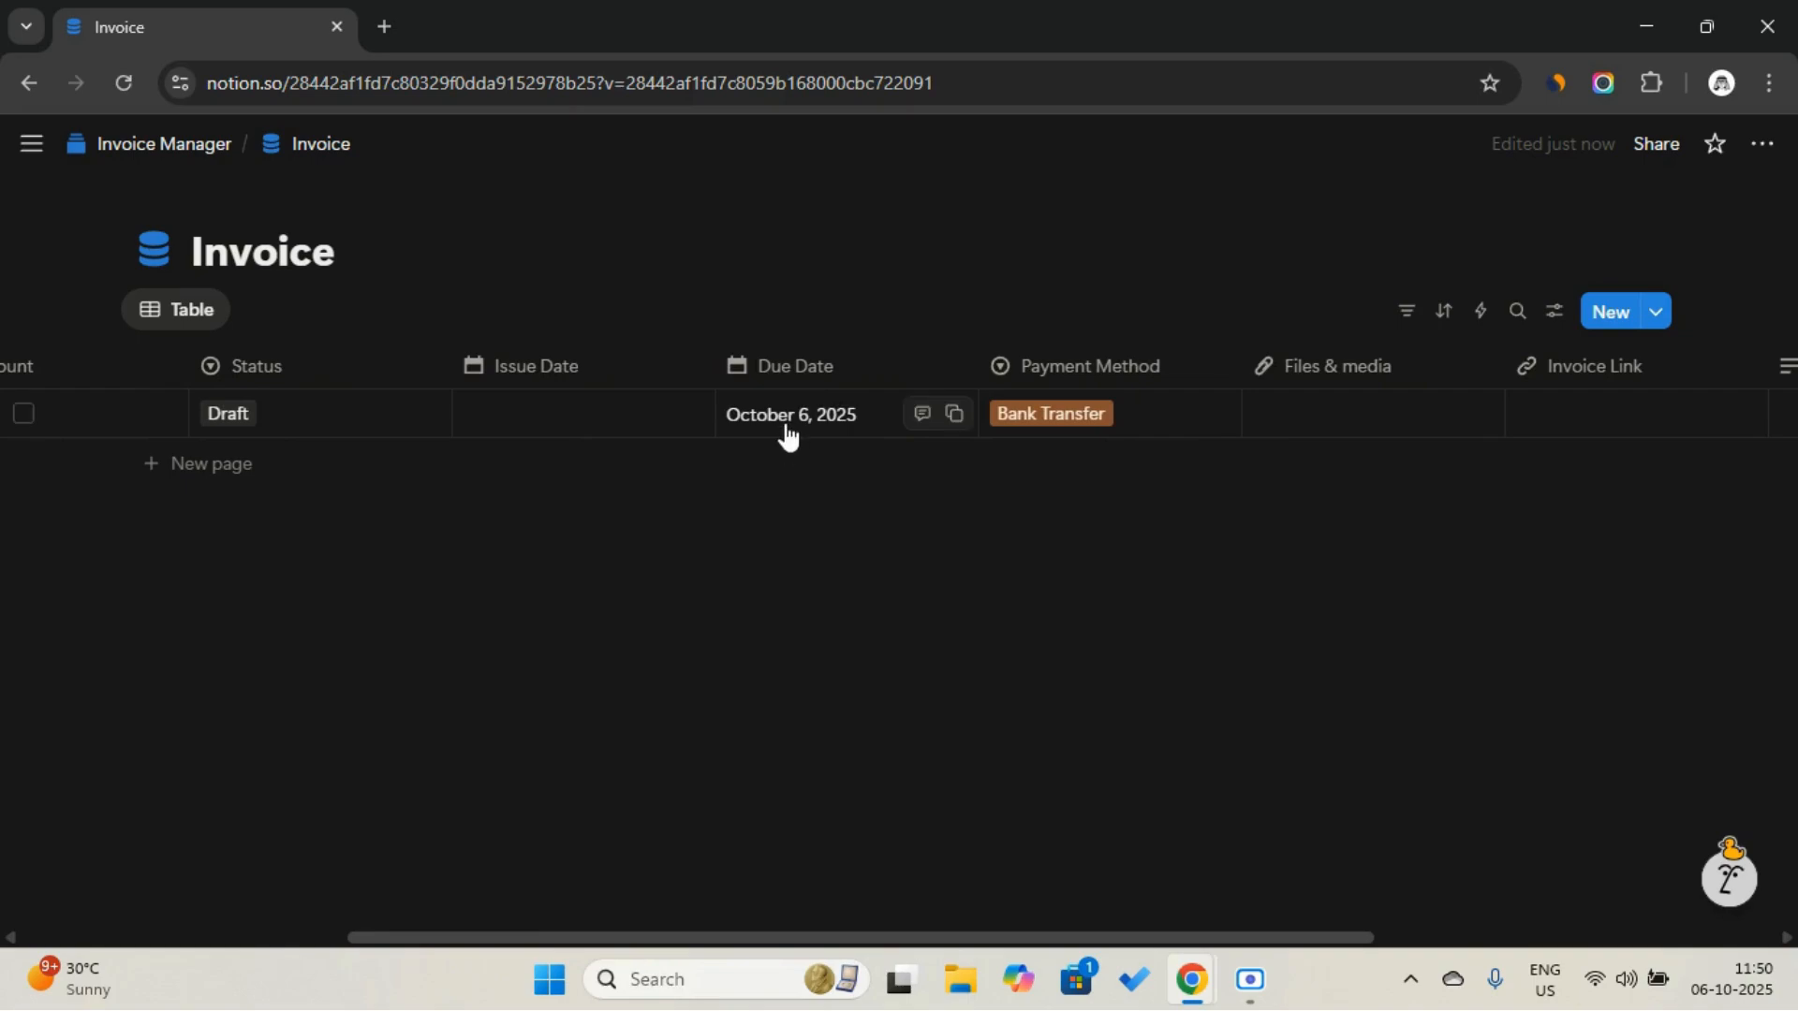
left_click(789, 432)
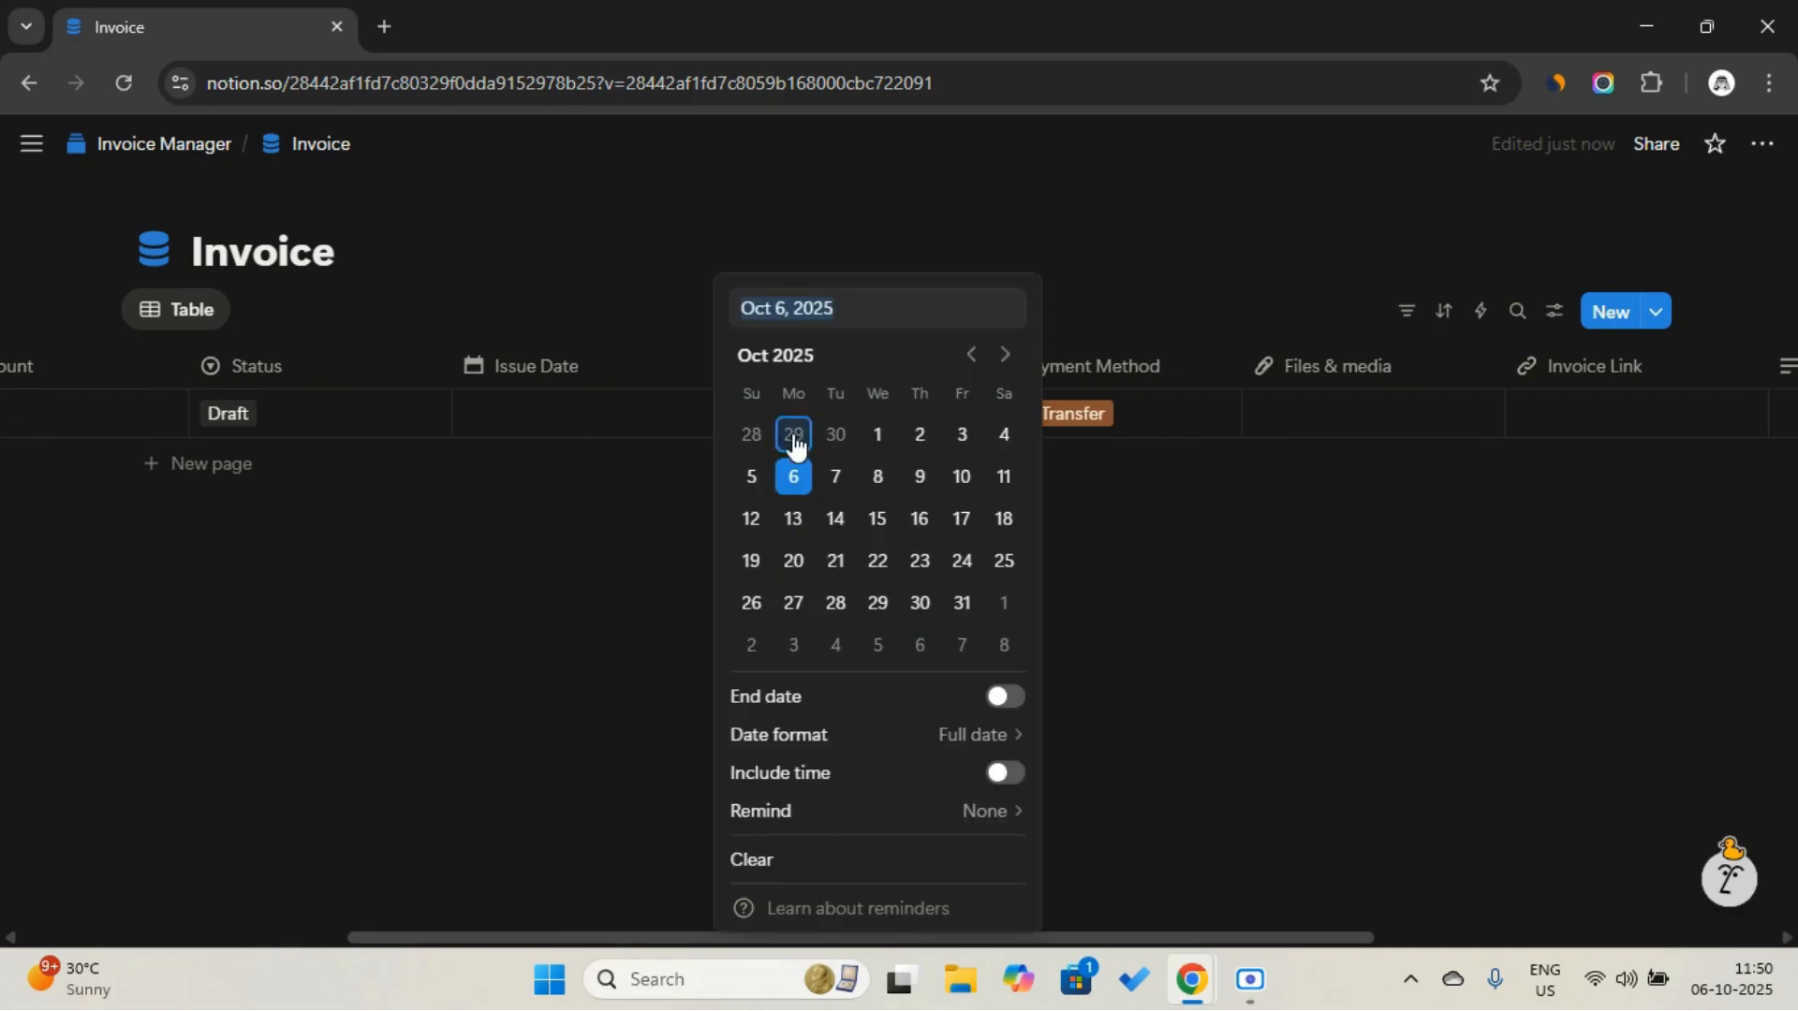
left_click(957, 433)
left_click(1239, 566)
scroll(1239, 565, "right", 8)
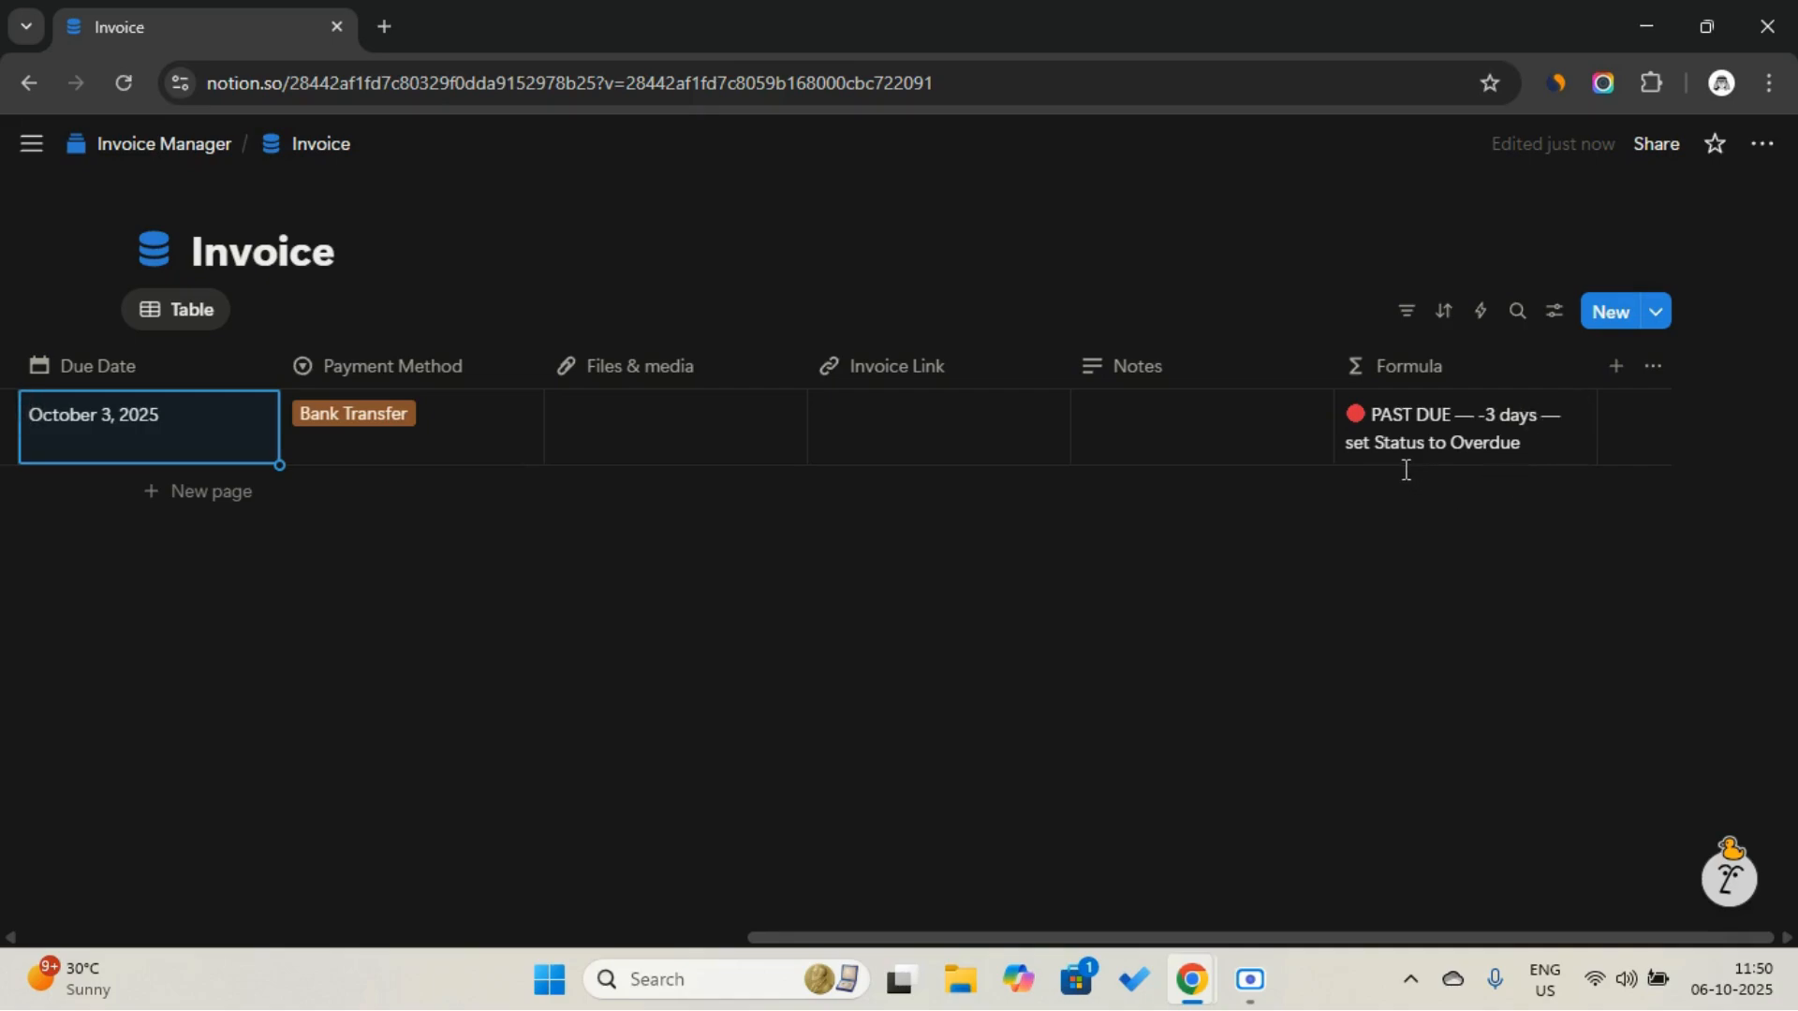
scroll(1430, 473, "left", 1)
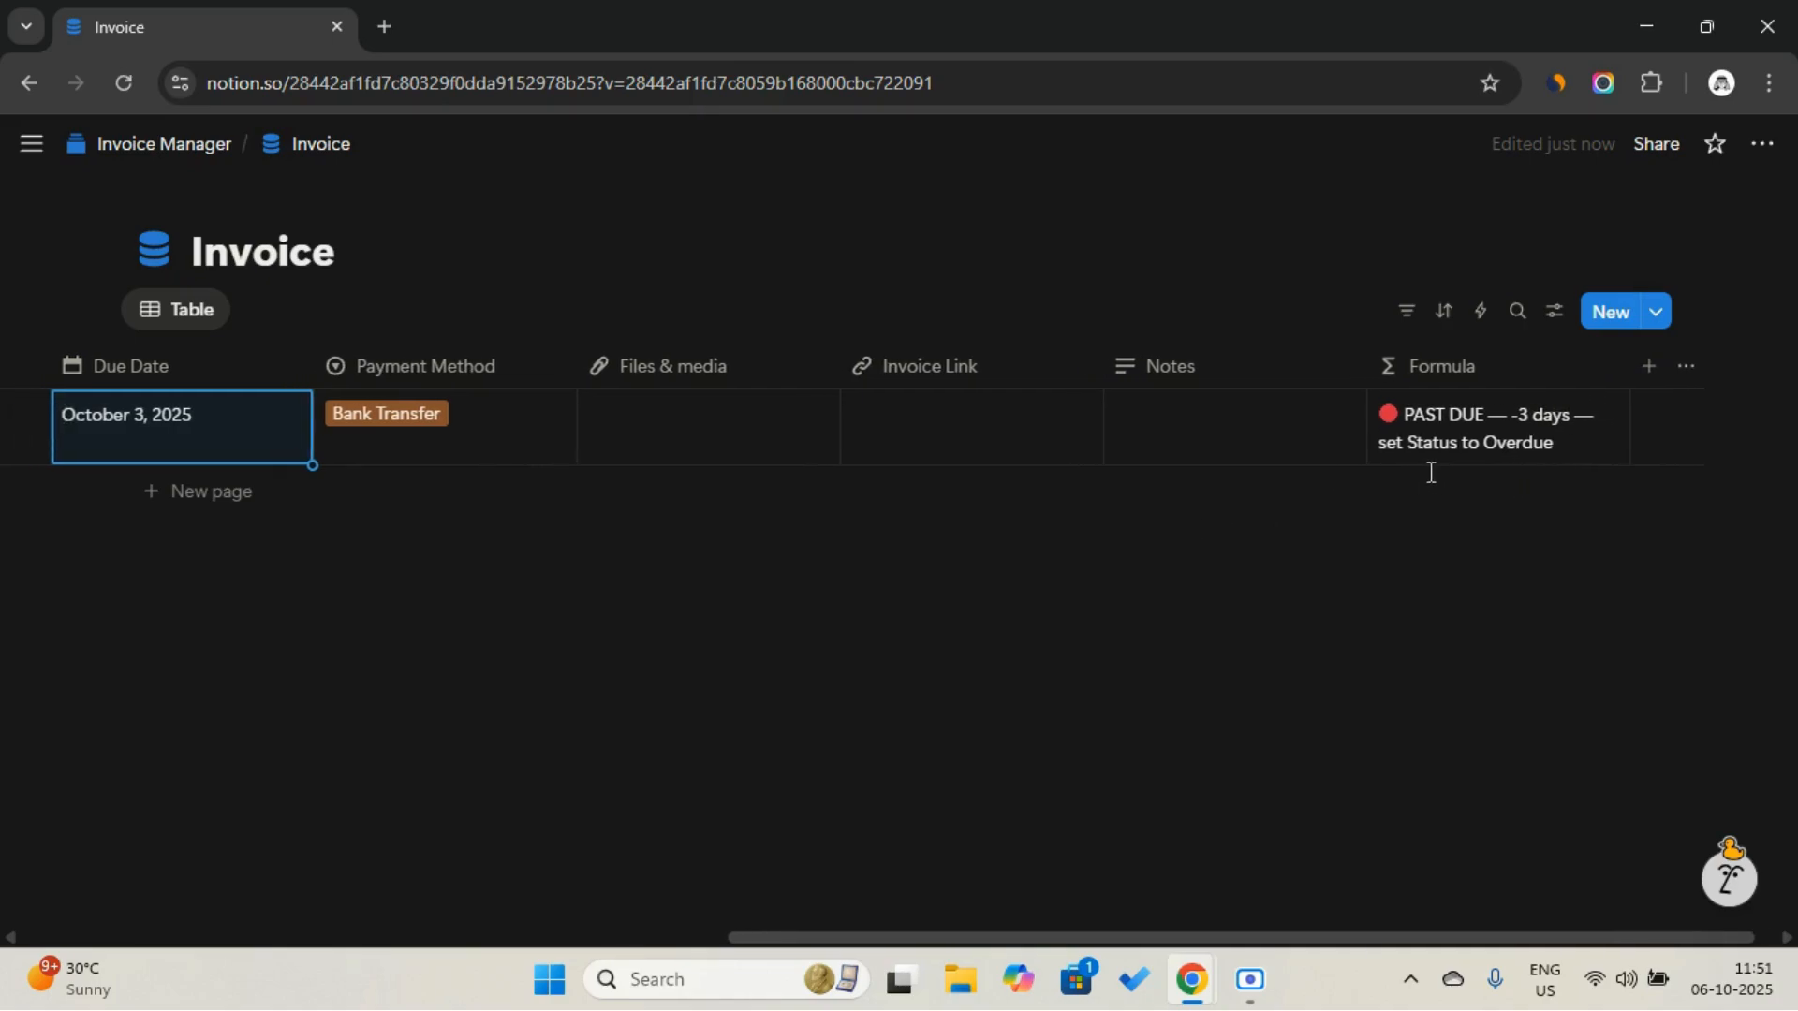
Set the first row's Due Date to October 6, 2025 and check the formula's output for the current day
scroll(1430, 473, "left", 6)
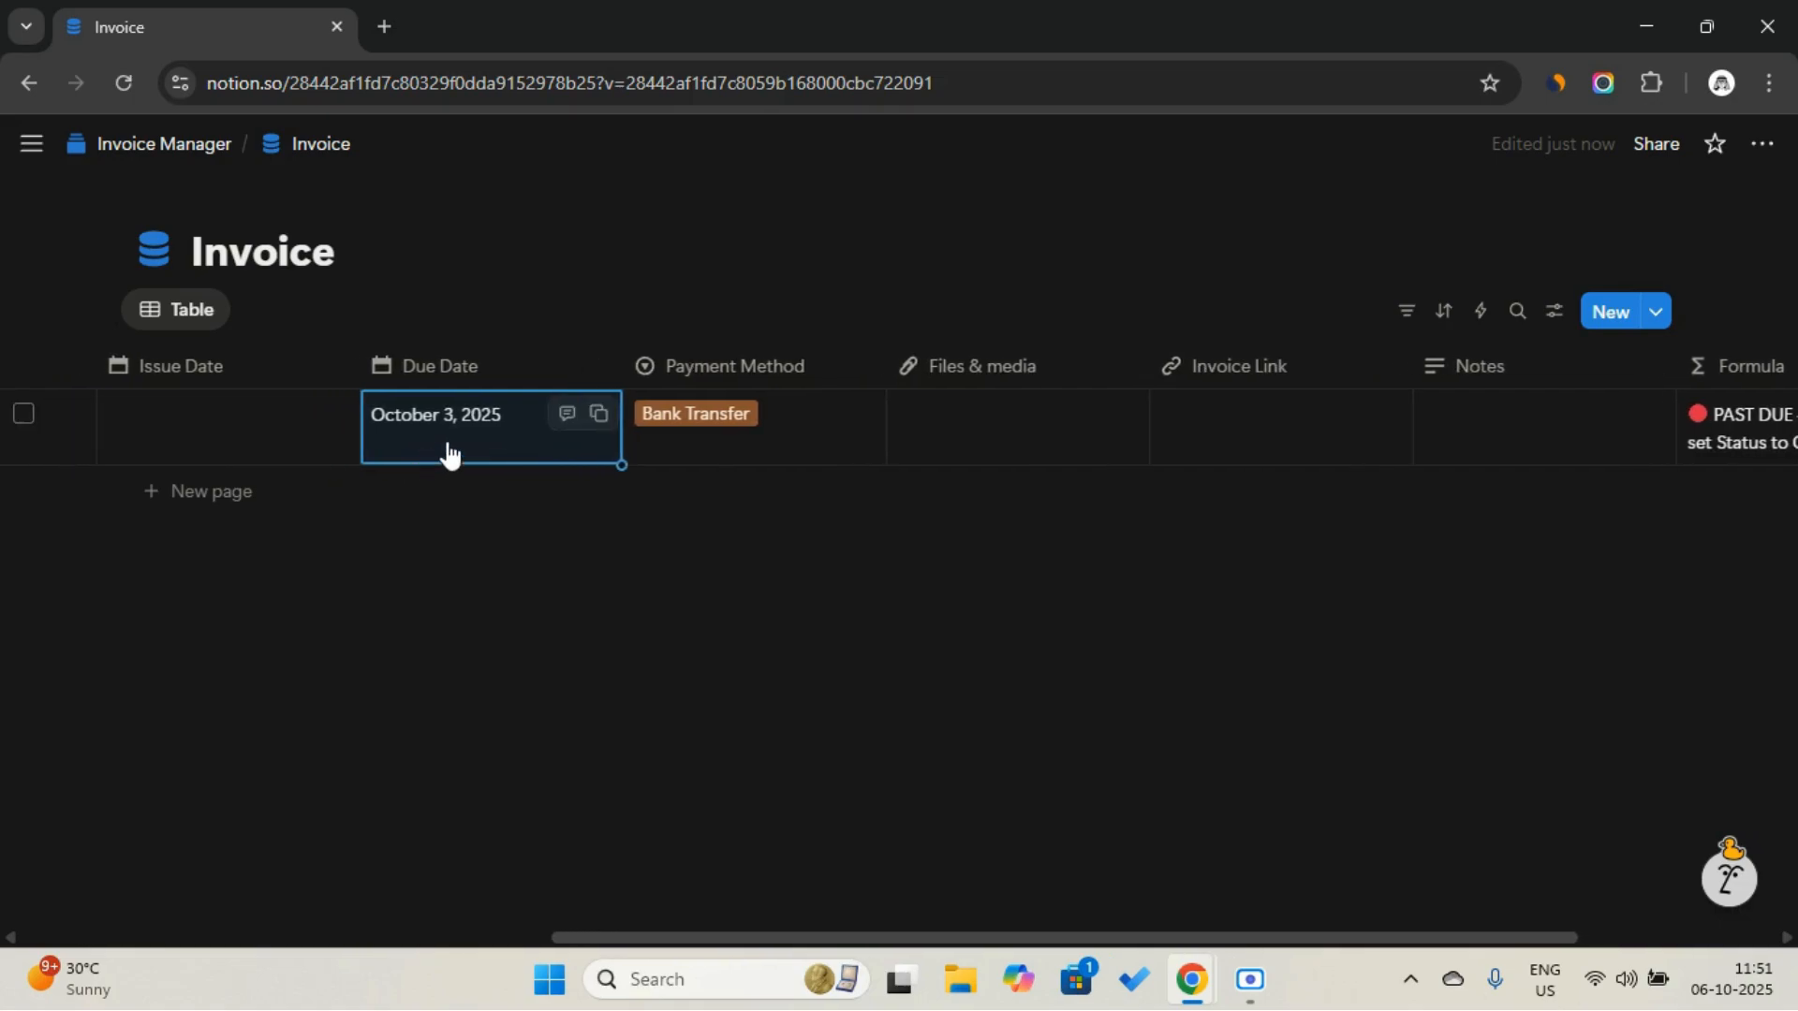
left_click(448, 452)
left_click(437, 475)
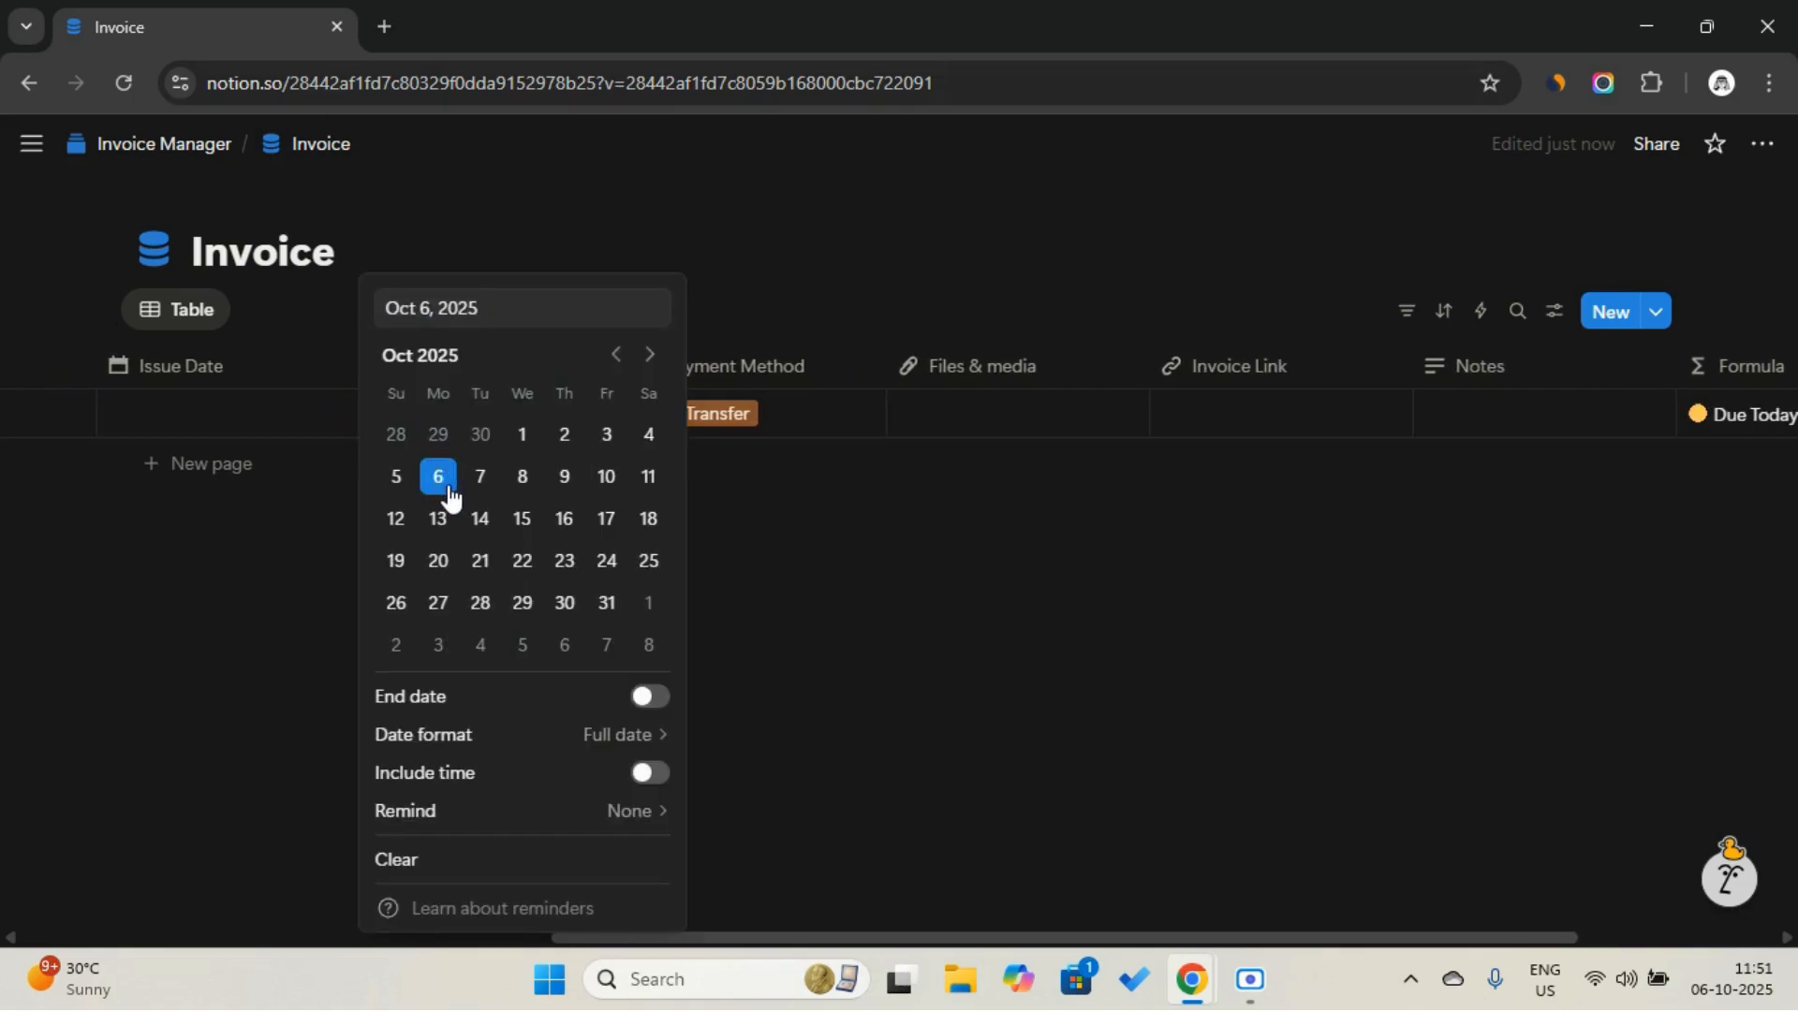
left_click(959, 552)
scroll(1608, 466, "right", 4)
scroll(383, 464, "left", 4)
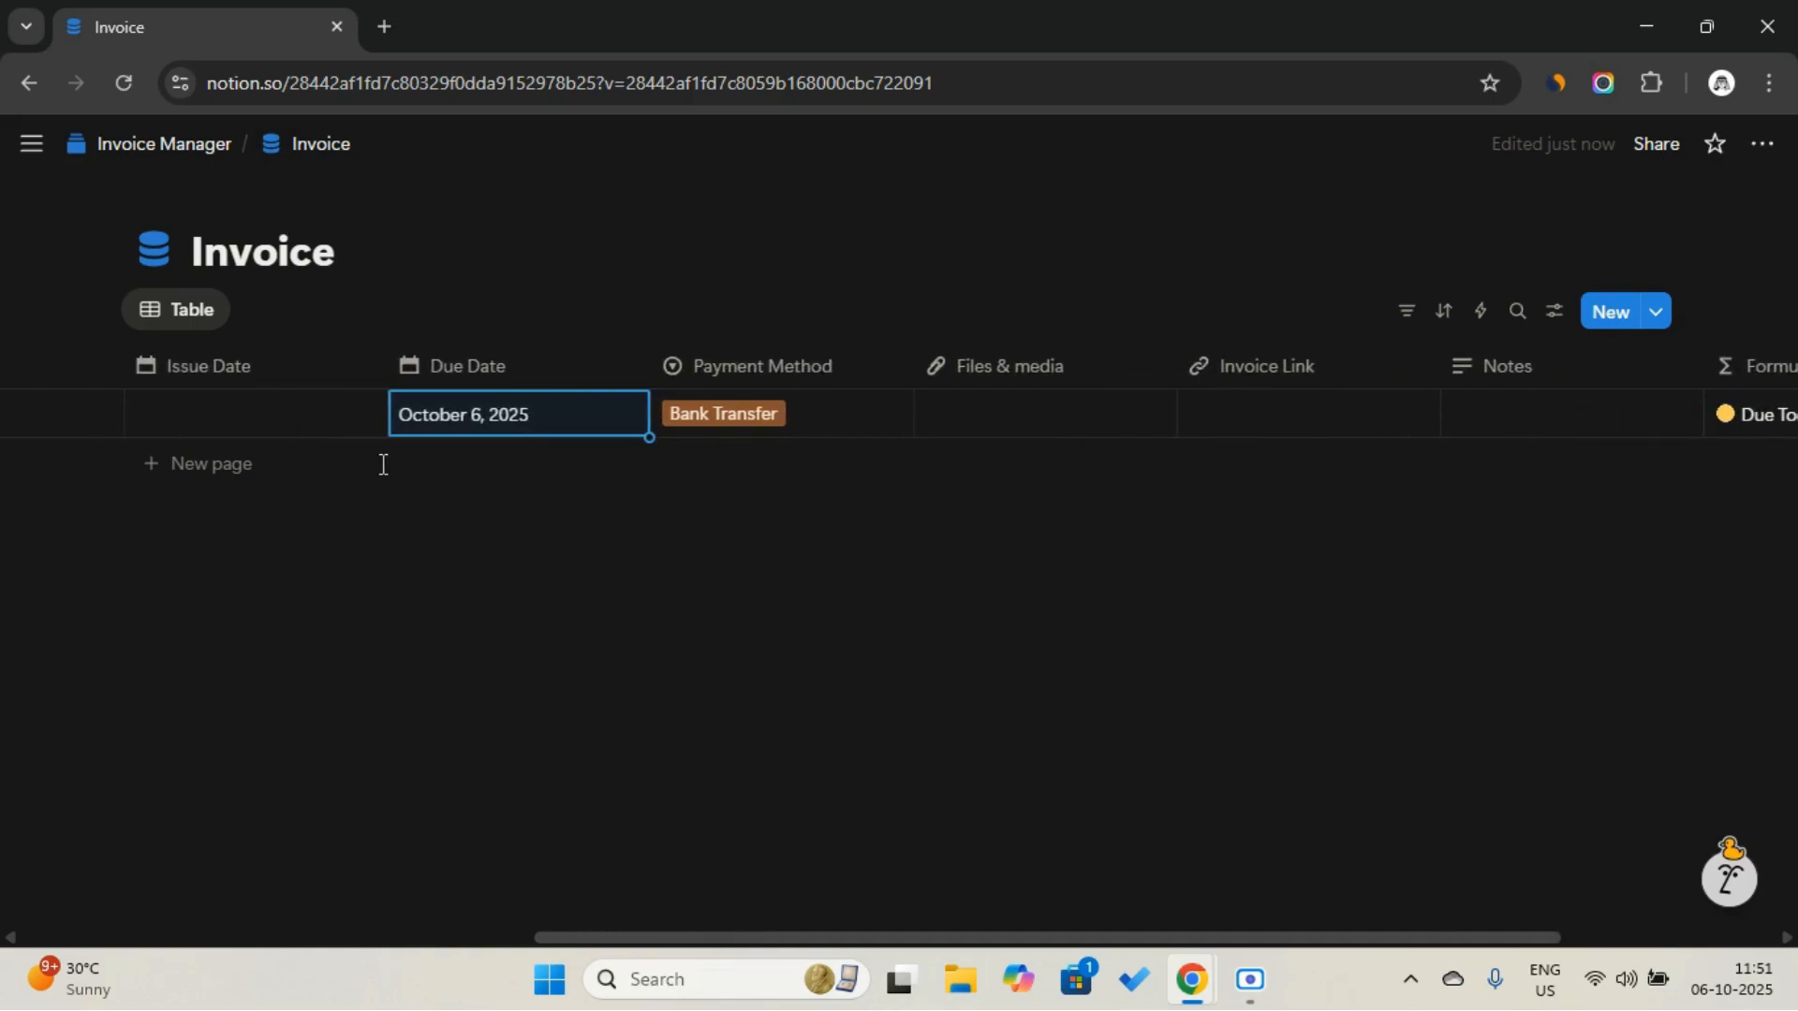
Set the first row's Due Date to October 8, 2025 and check the formula's output for a future date
left_click(481, 415)
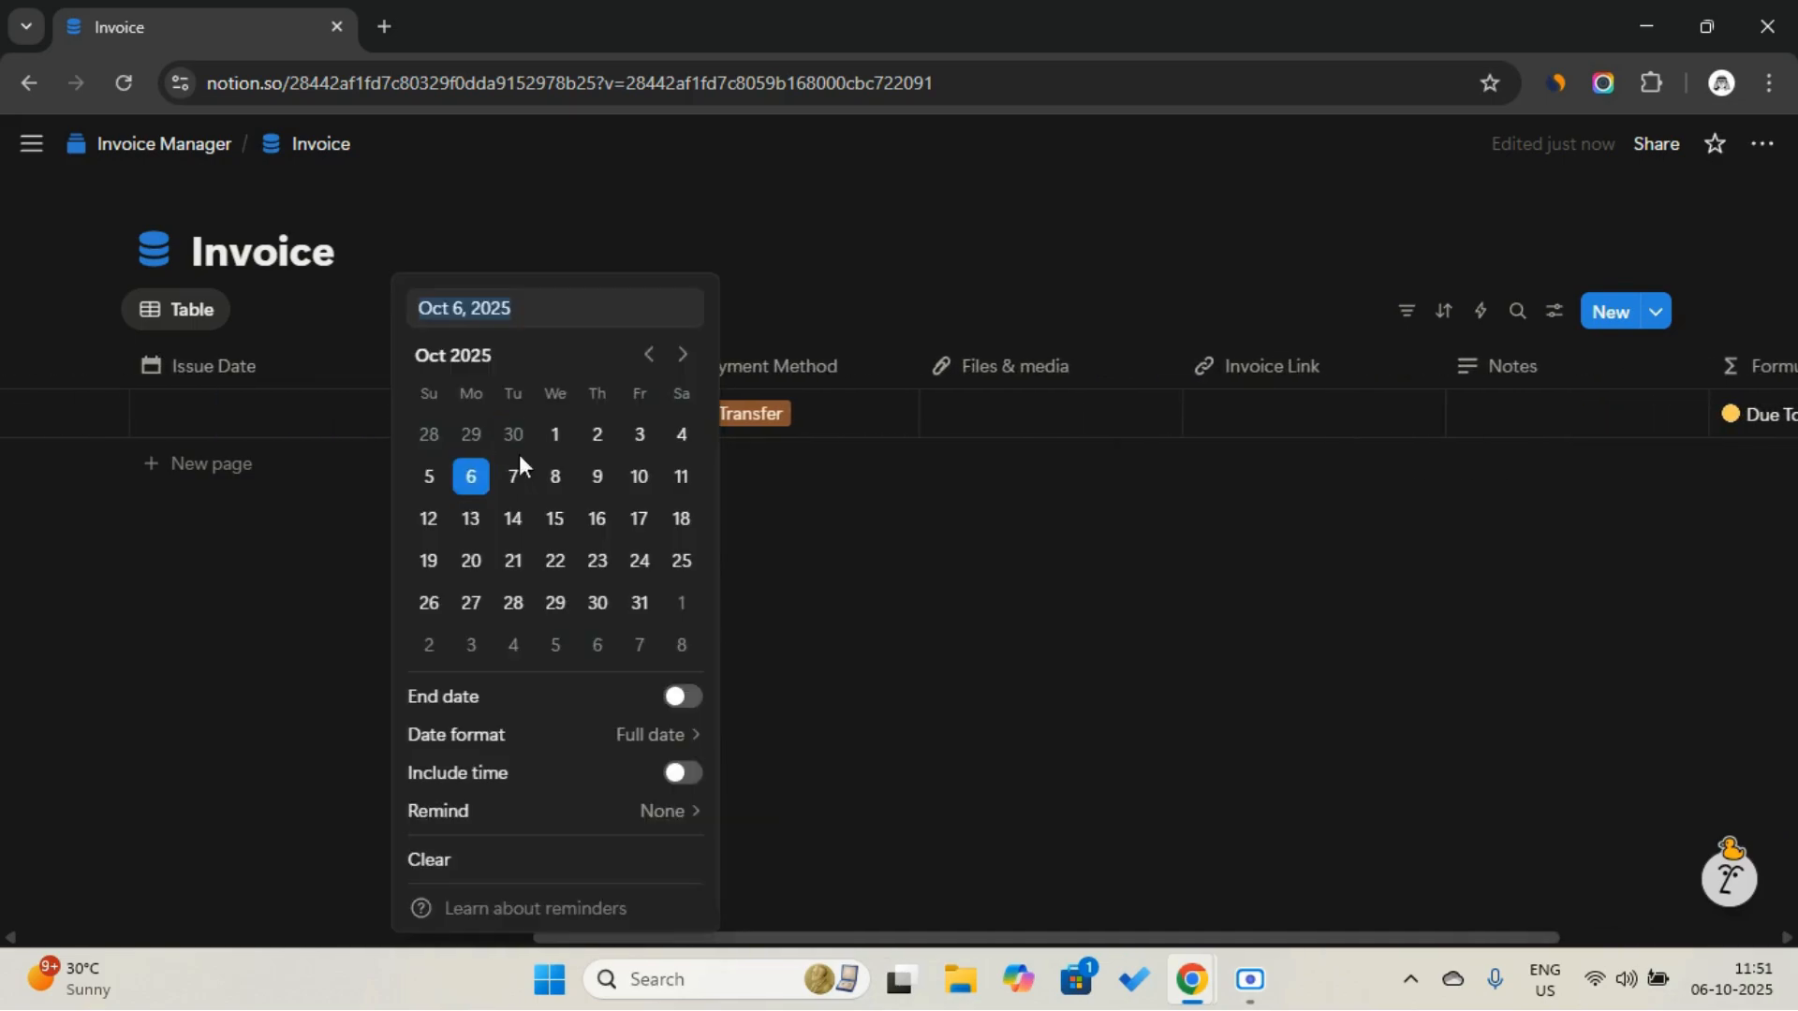
left_click(562, 482)
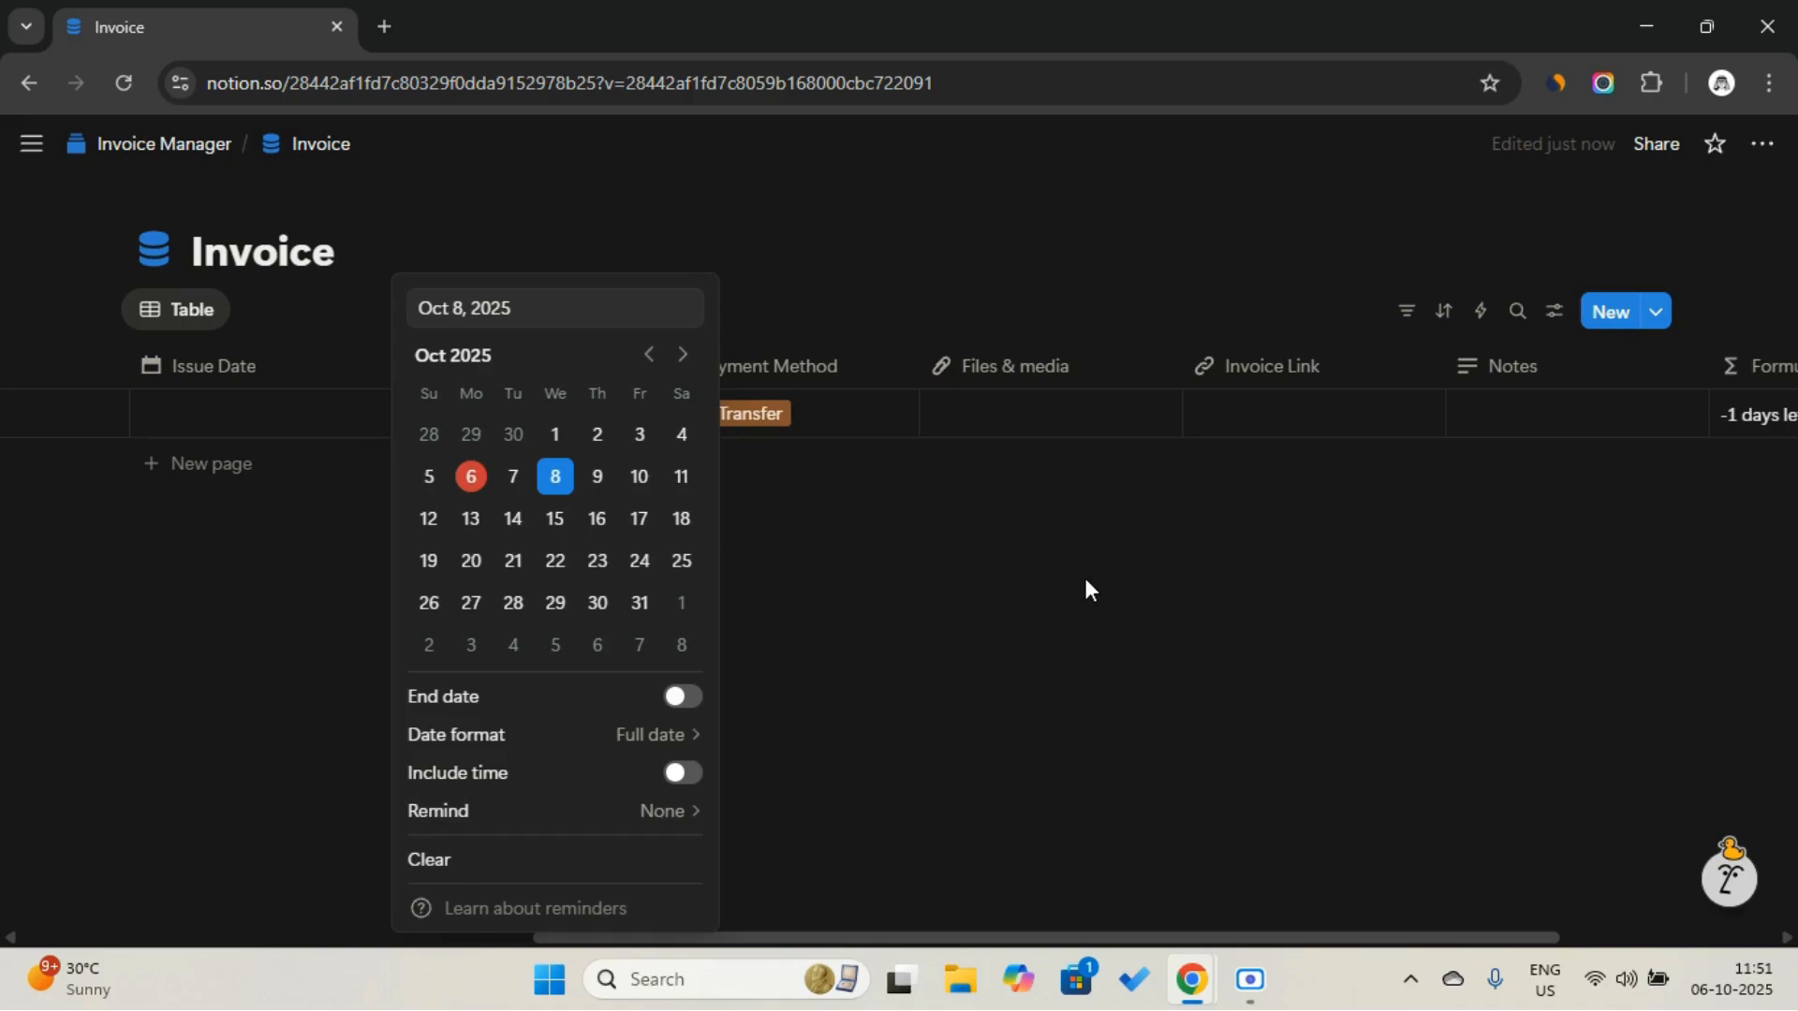
left_click(1086, 588)
scroll(1324, 474, "right", 5)
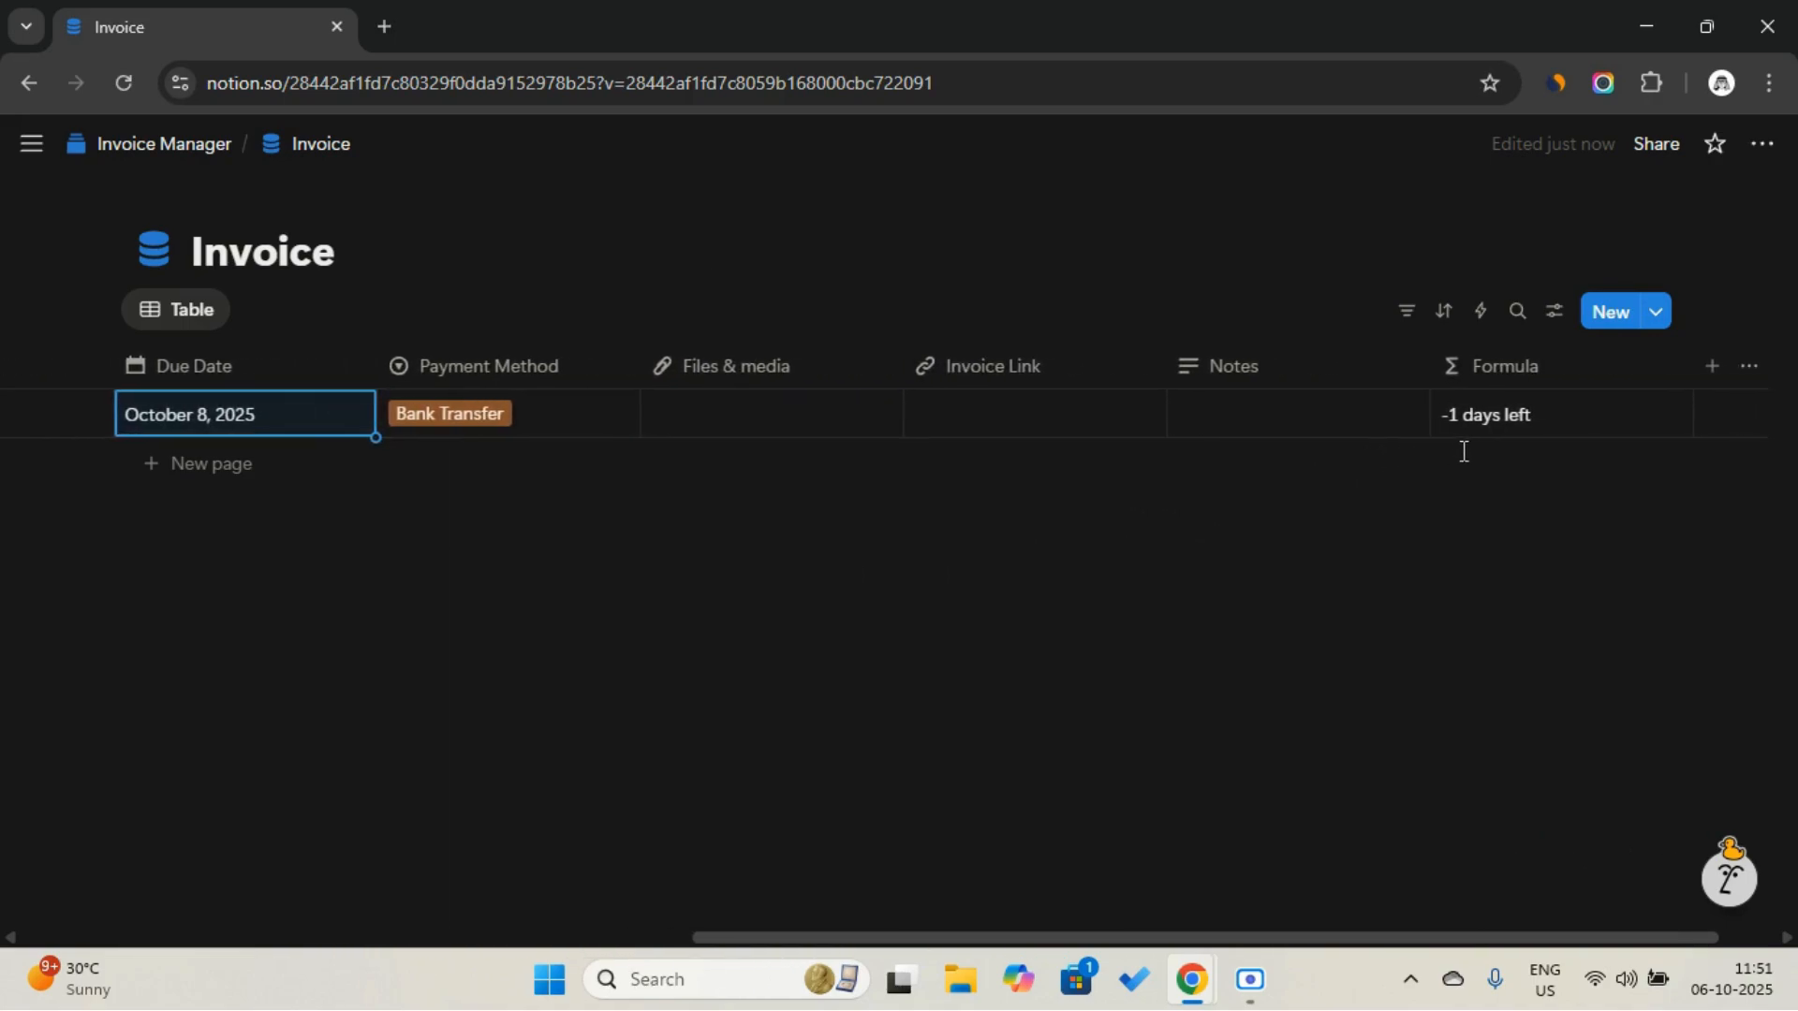
scroll(1463, 451, "left", 3)
left_click(417, 414)
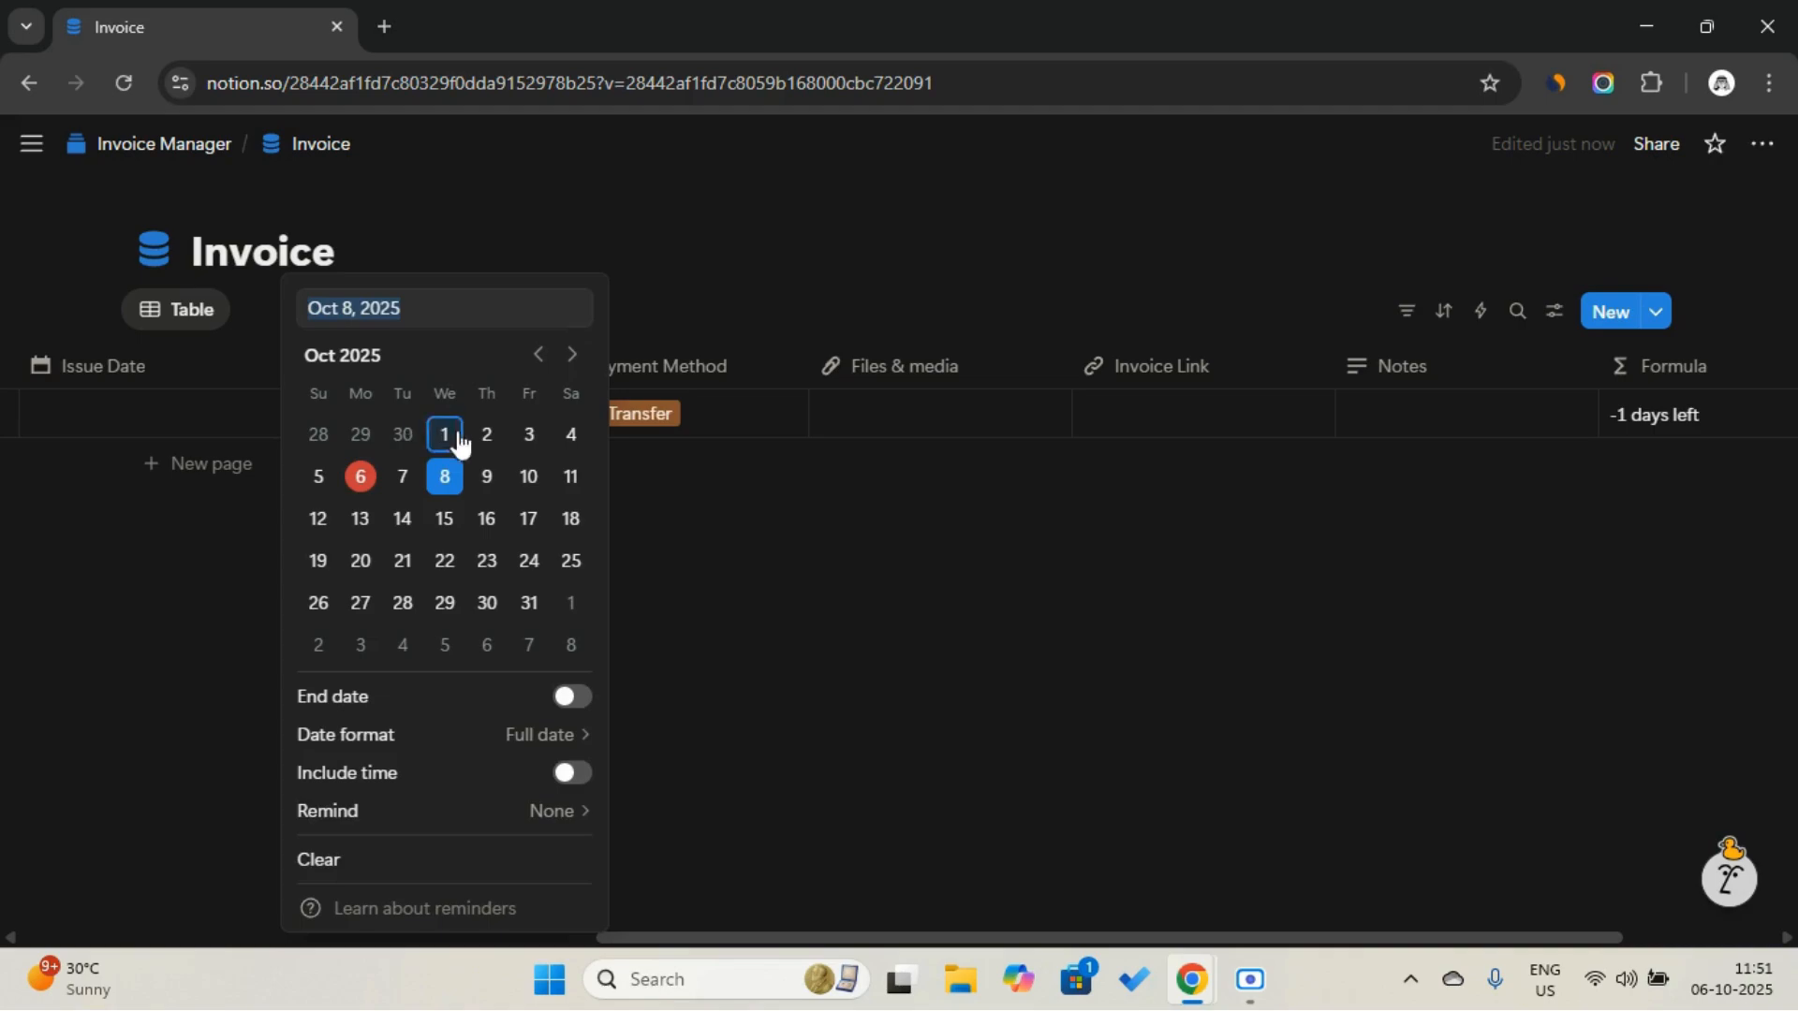
left_click(783, 527)
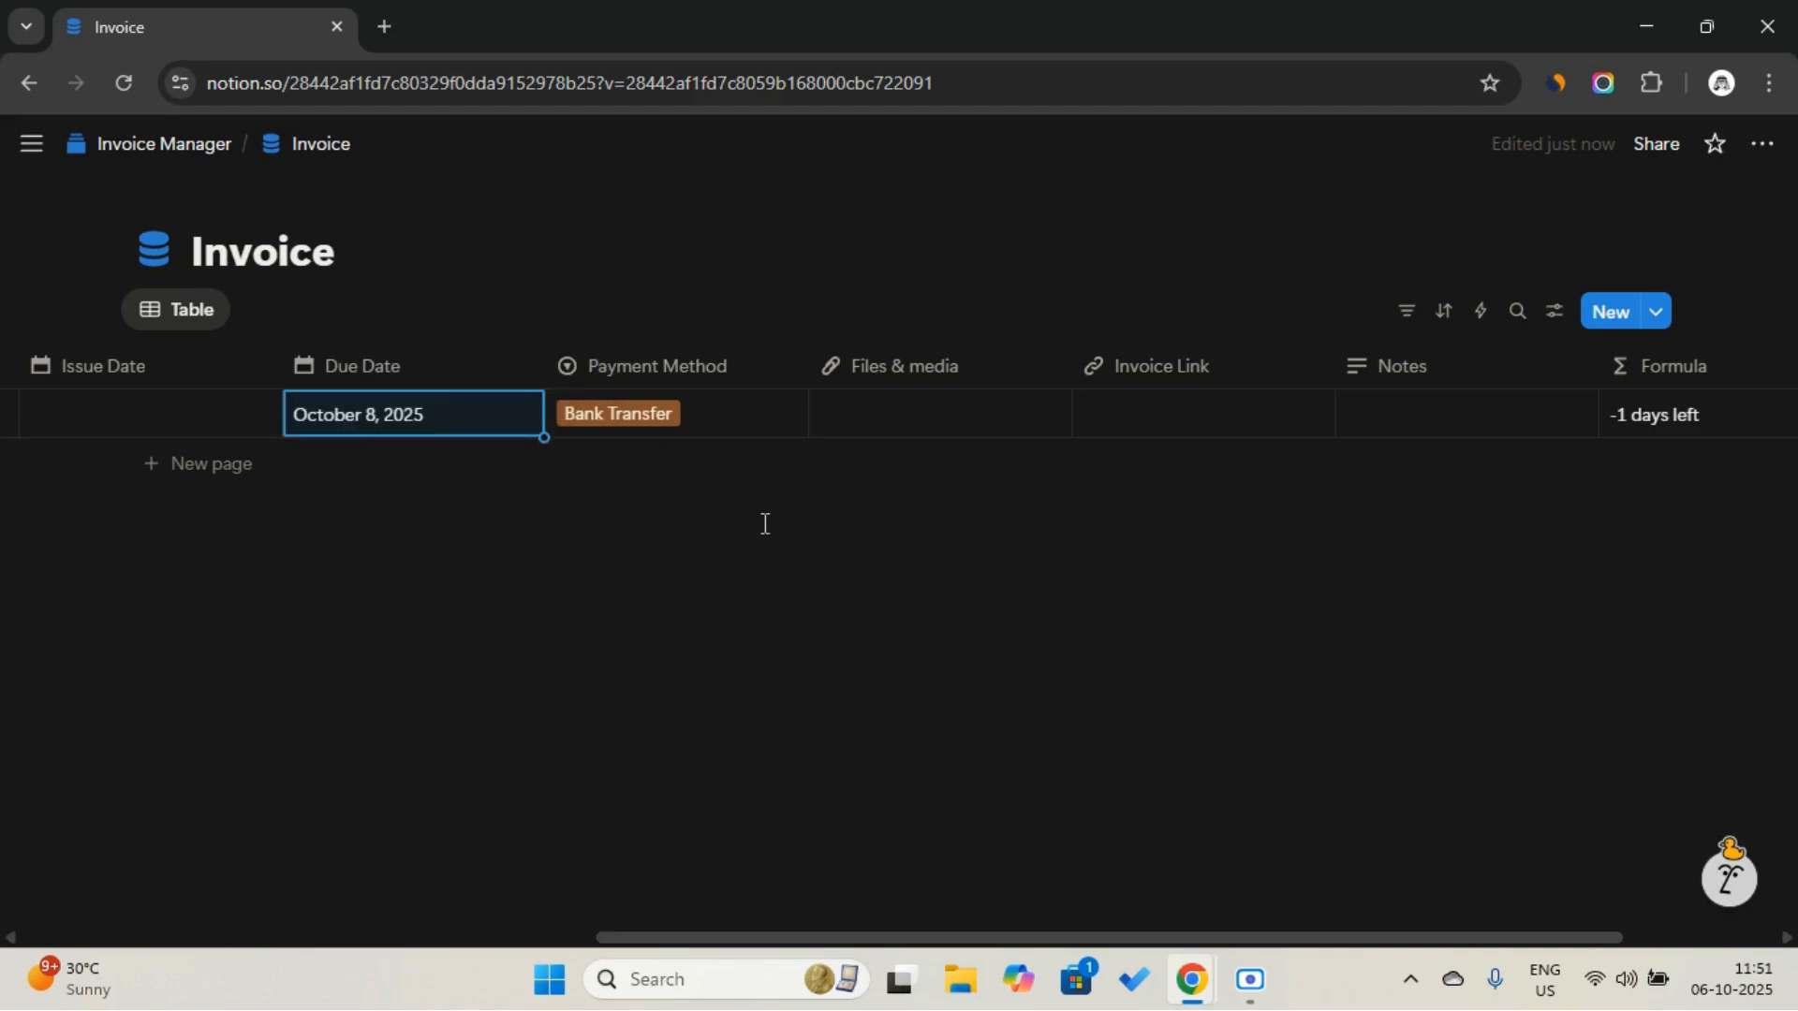
Rename the formula property in the Invoice database to Reminder
scroll(1629, 477, "right", 5)
left_click(1477, 372)
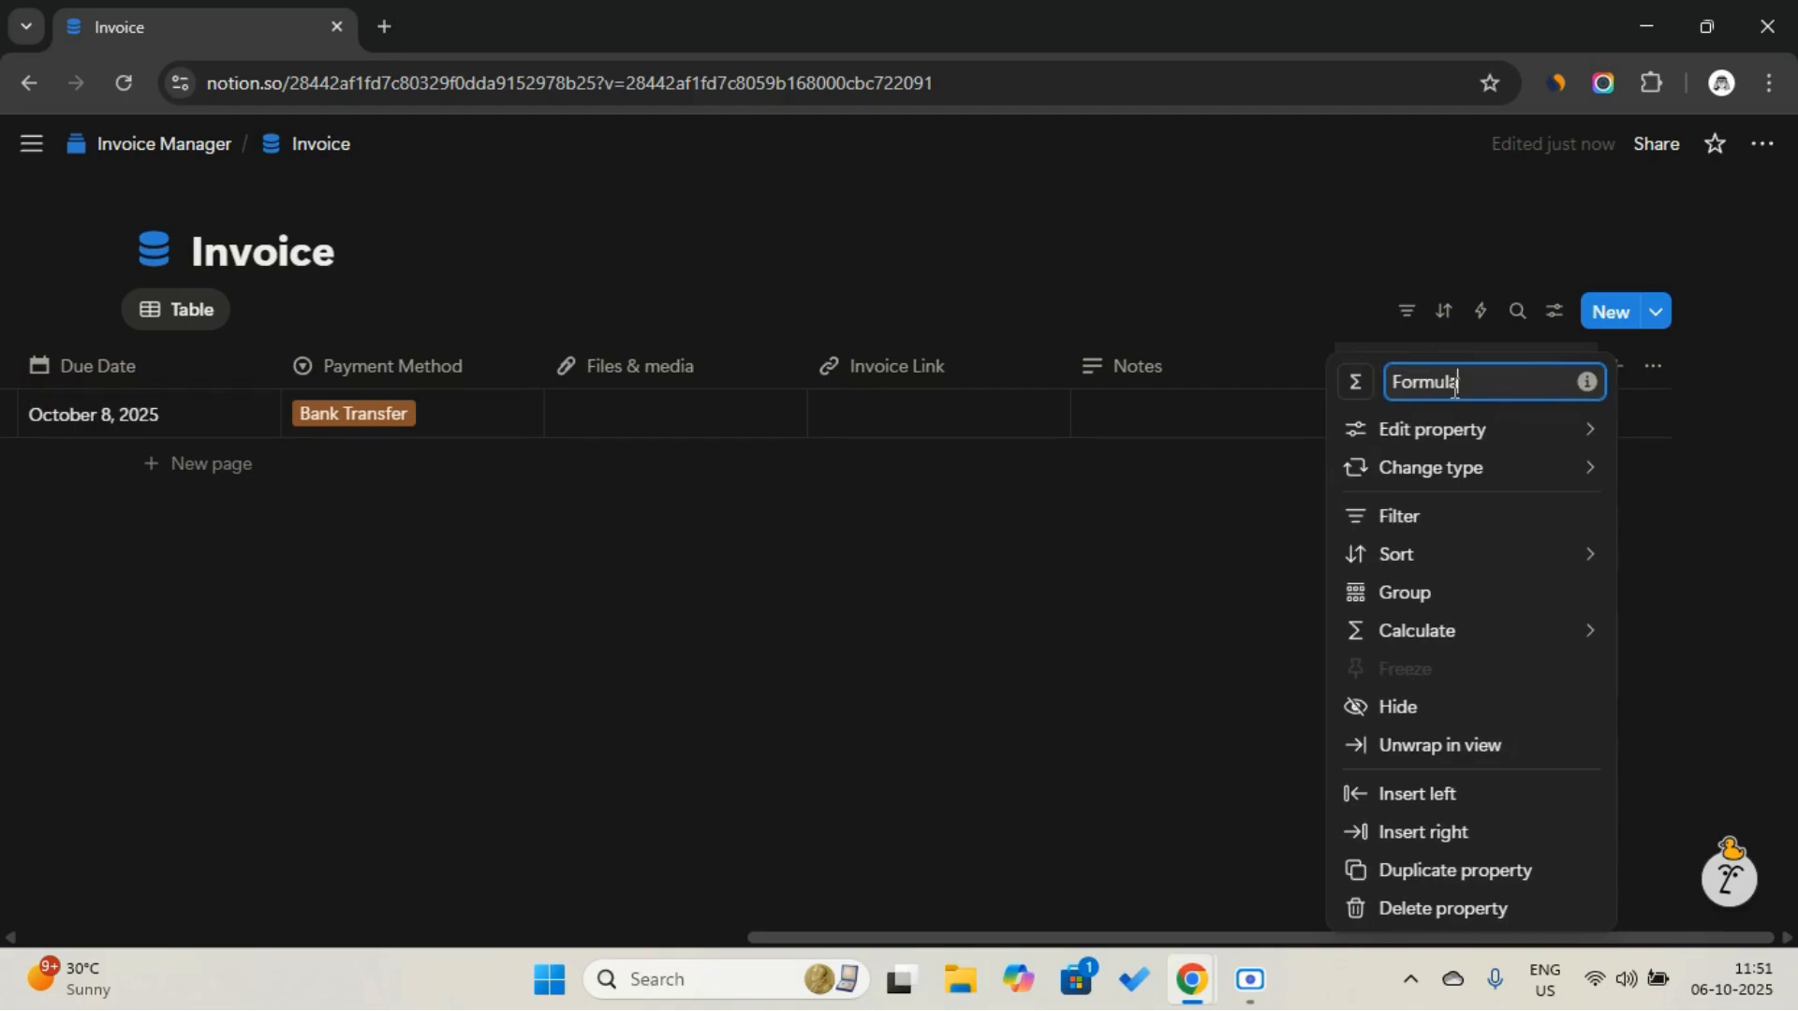
double_click(1454, 384)
key("Caps_Lock")
type("R")
key("Caps_Lock")
type("eminder")
left_click(1355, 323)
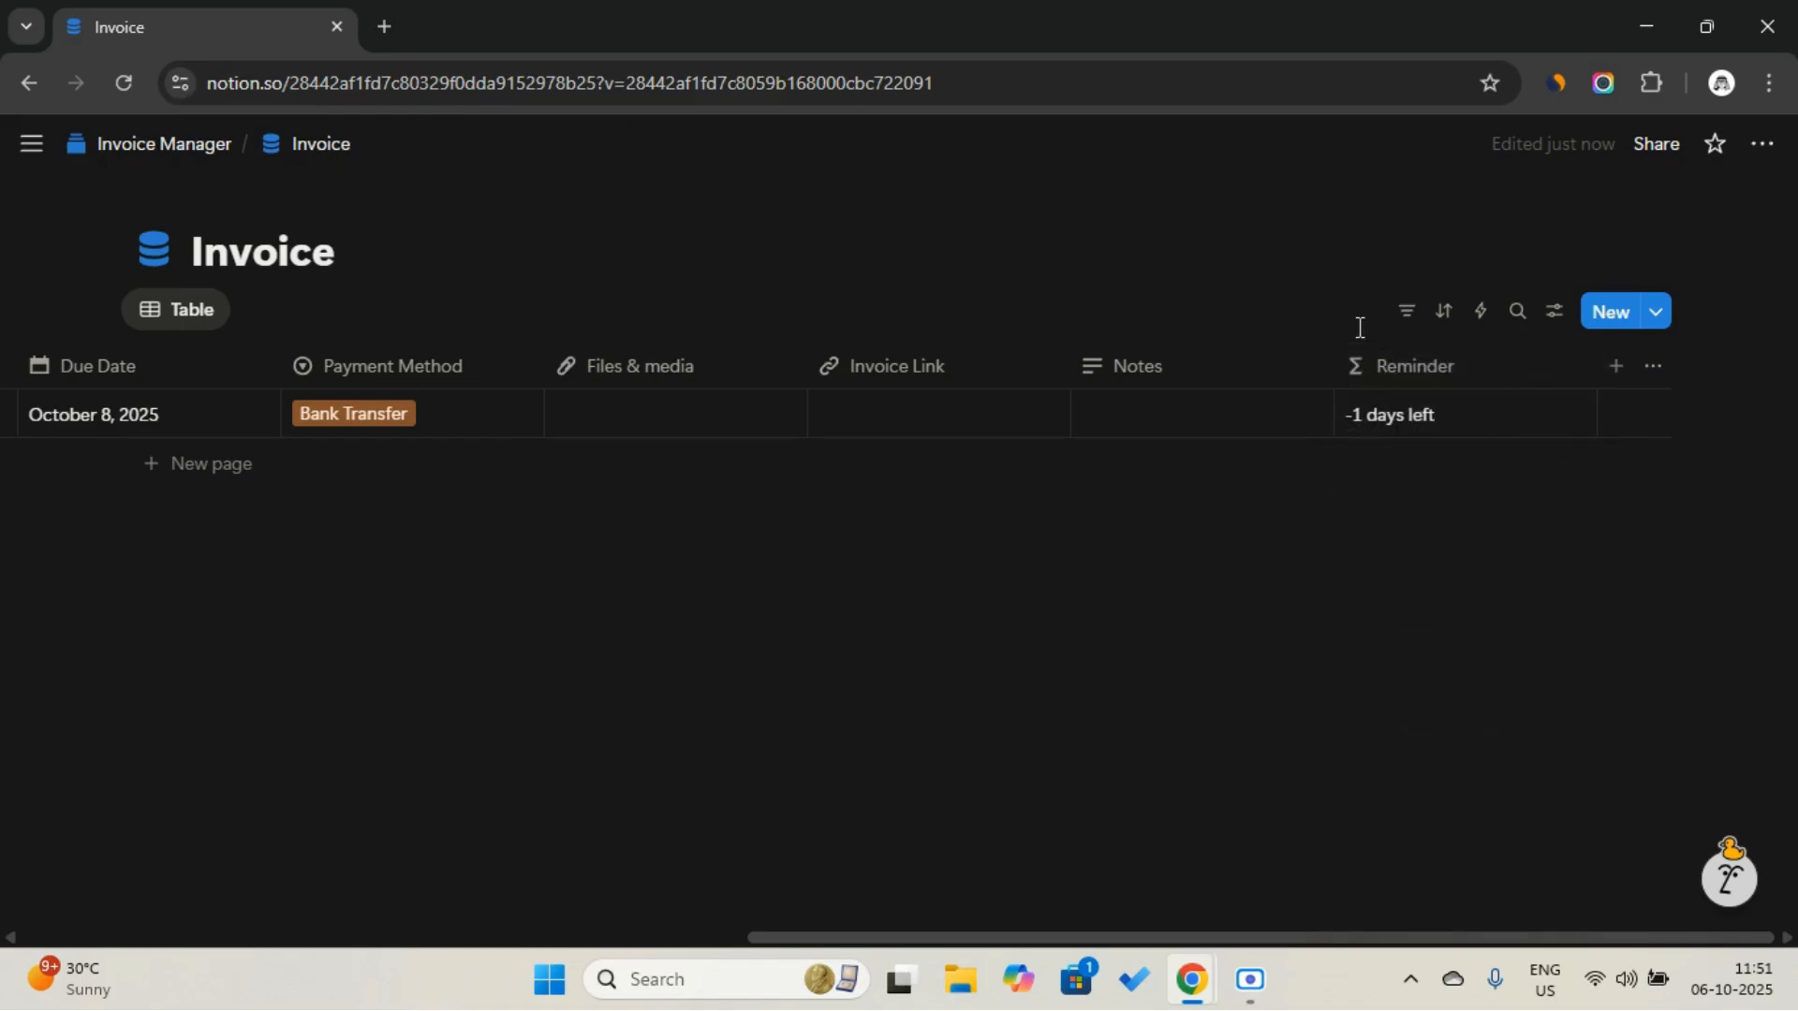
Add a Created time property and a Last edited time property to the Invoice table
left_click(1615, 366)
scroll(1420, 562, "down", 3)
scroll(1420, 562, "down", 1)
left_click(1384, 648)
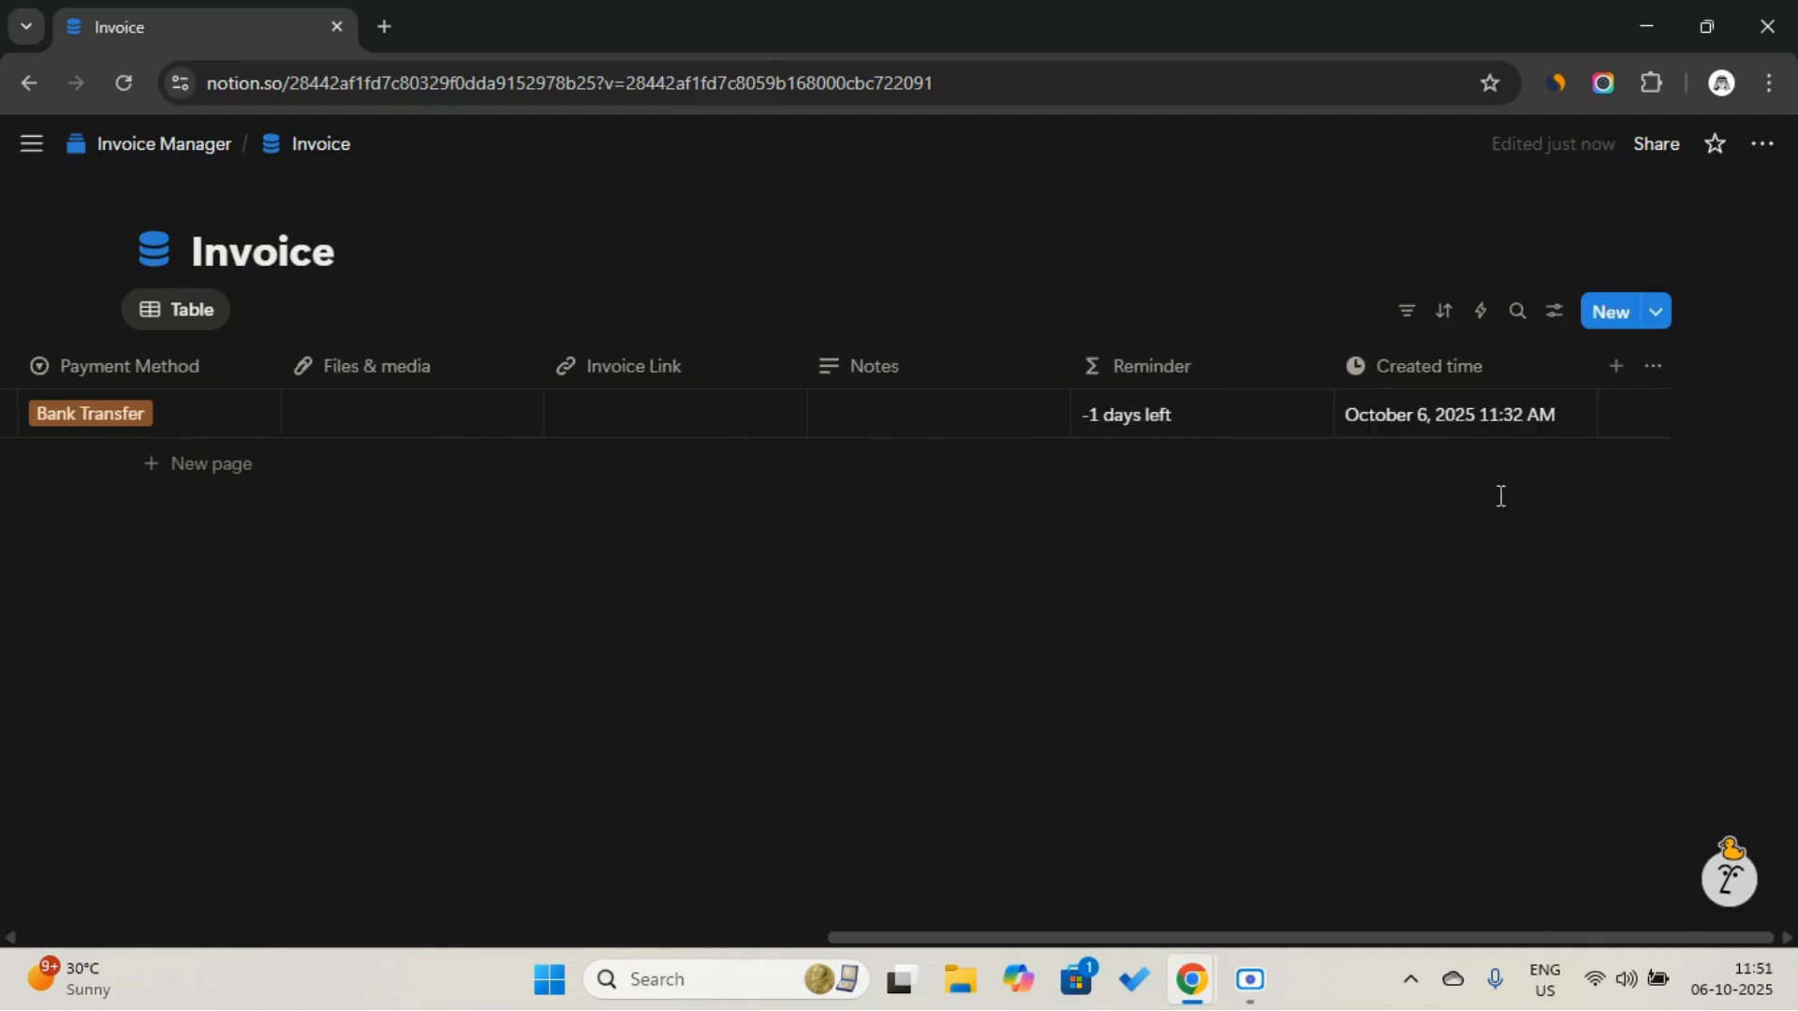
left_click(1627, 374)
scroll(1553, 690, "down", 3)
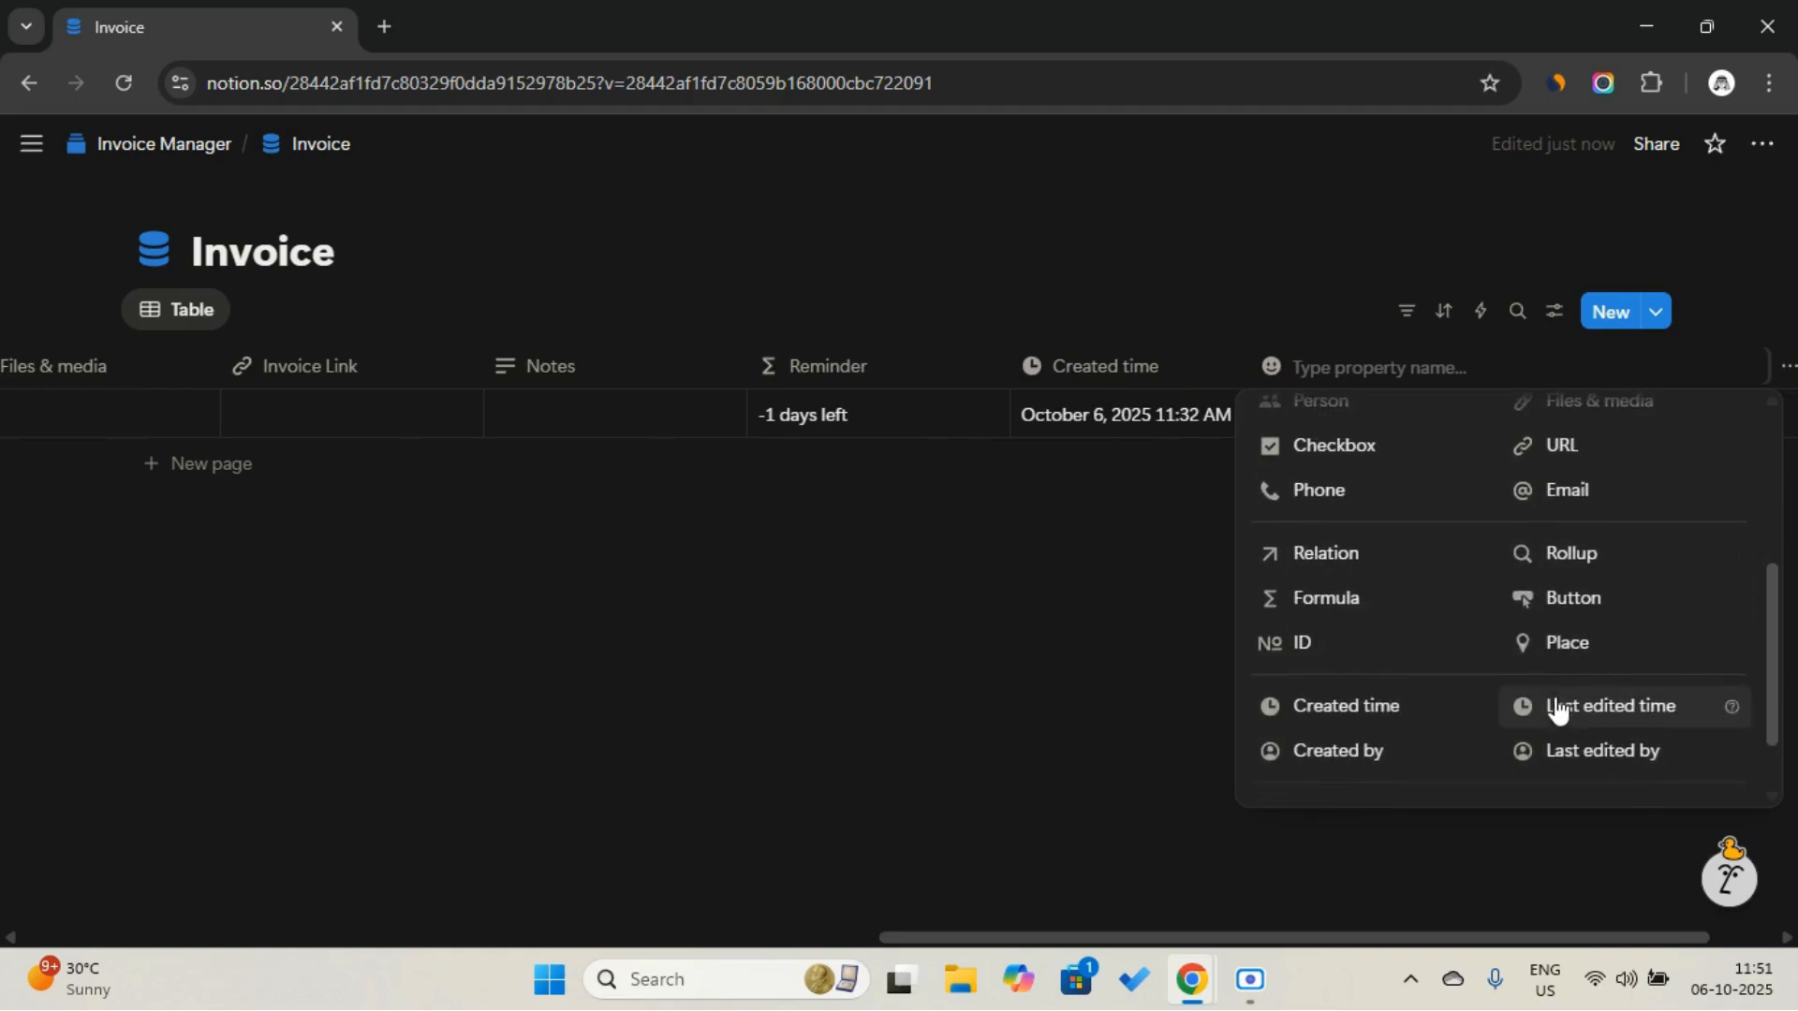
left_click(1557, 706)
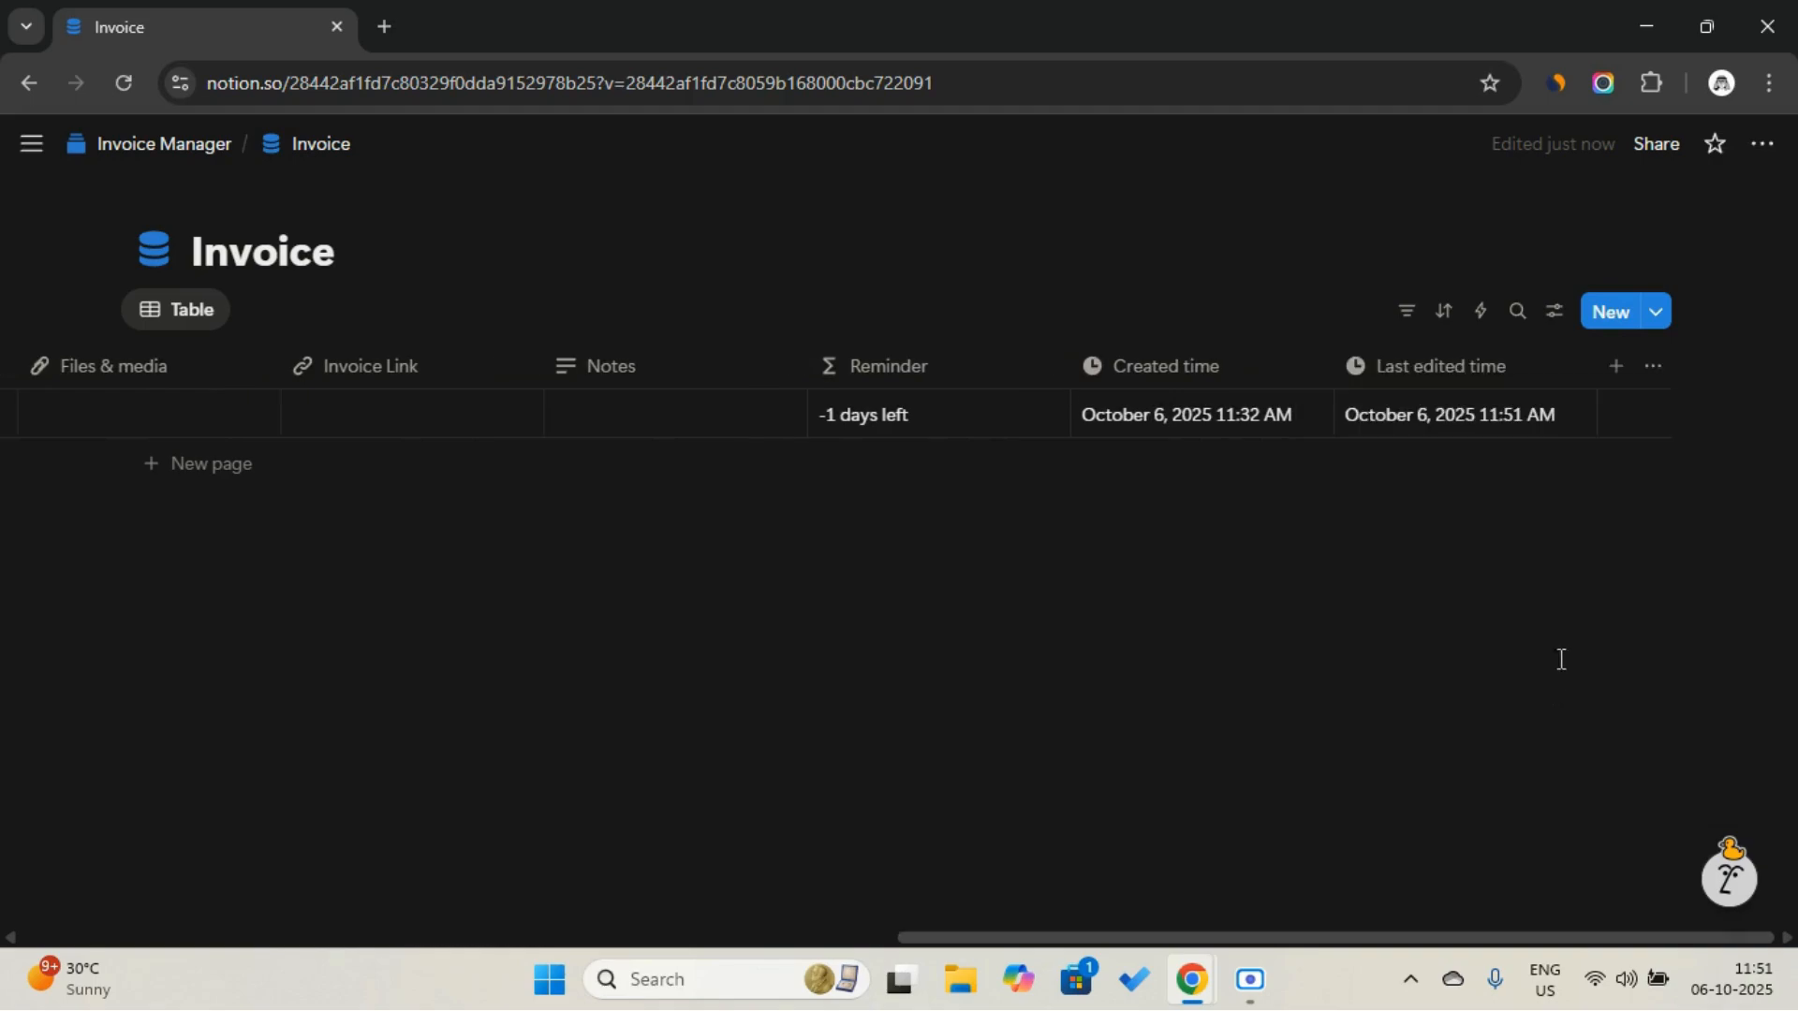
Add a Checkbox property to the Invoice table and name it Archive
left_click(1615, 367)
scroll(1386, 607, "down", 1)
left_click(1387, 599)
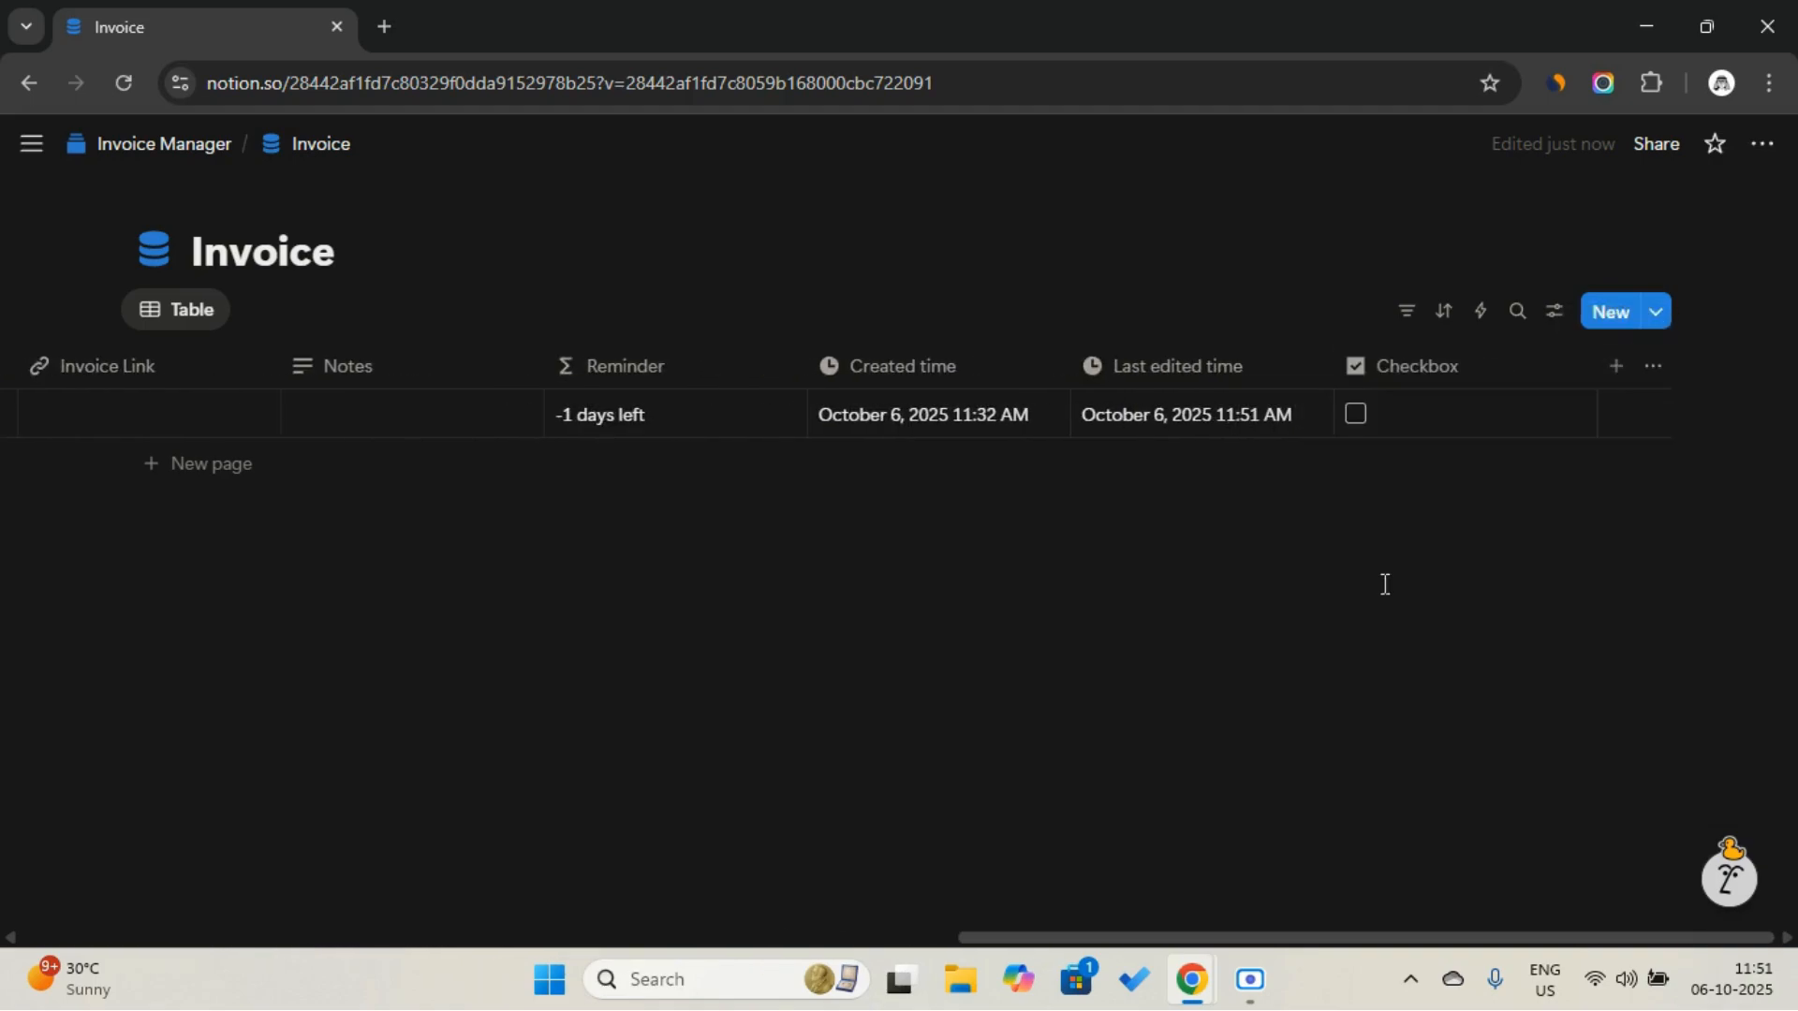
left_click(1431, 371)
key("Caps_Lock")
type("A")
key("Caps_Lock")
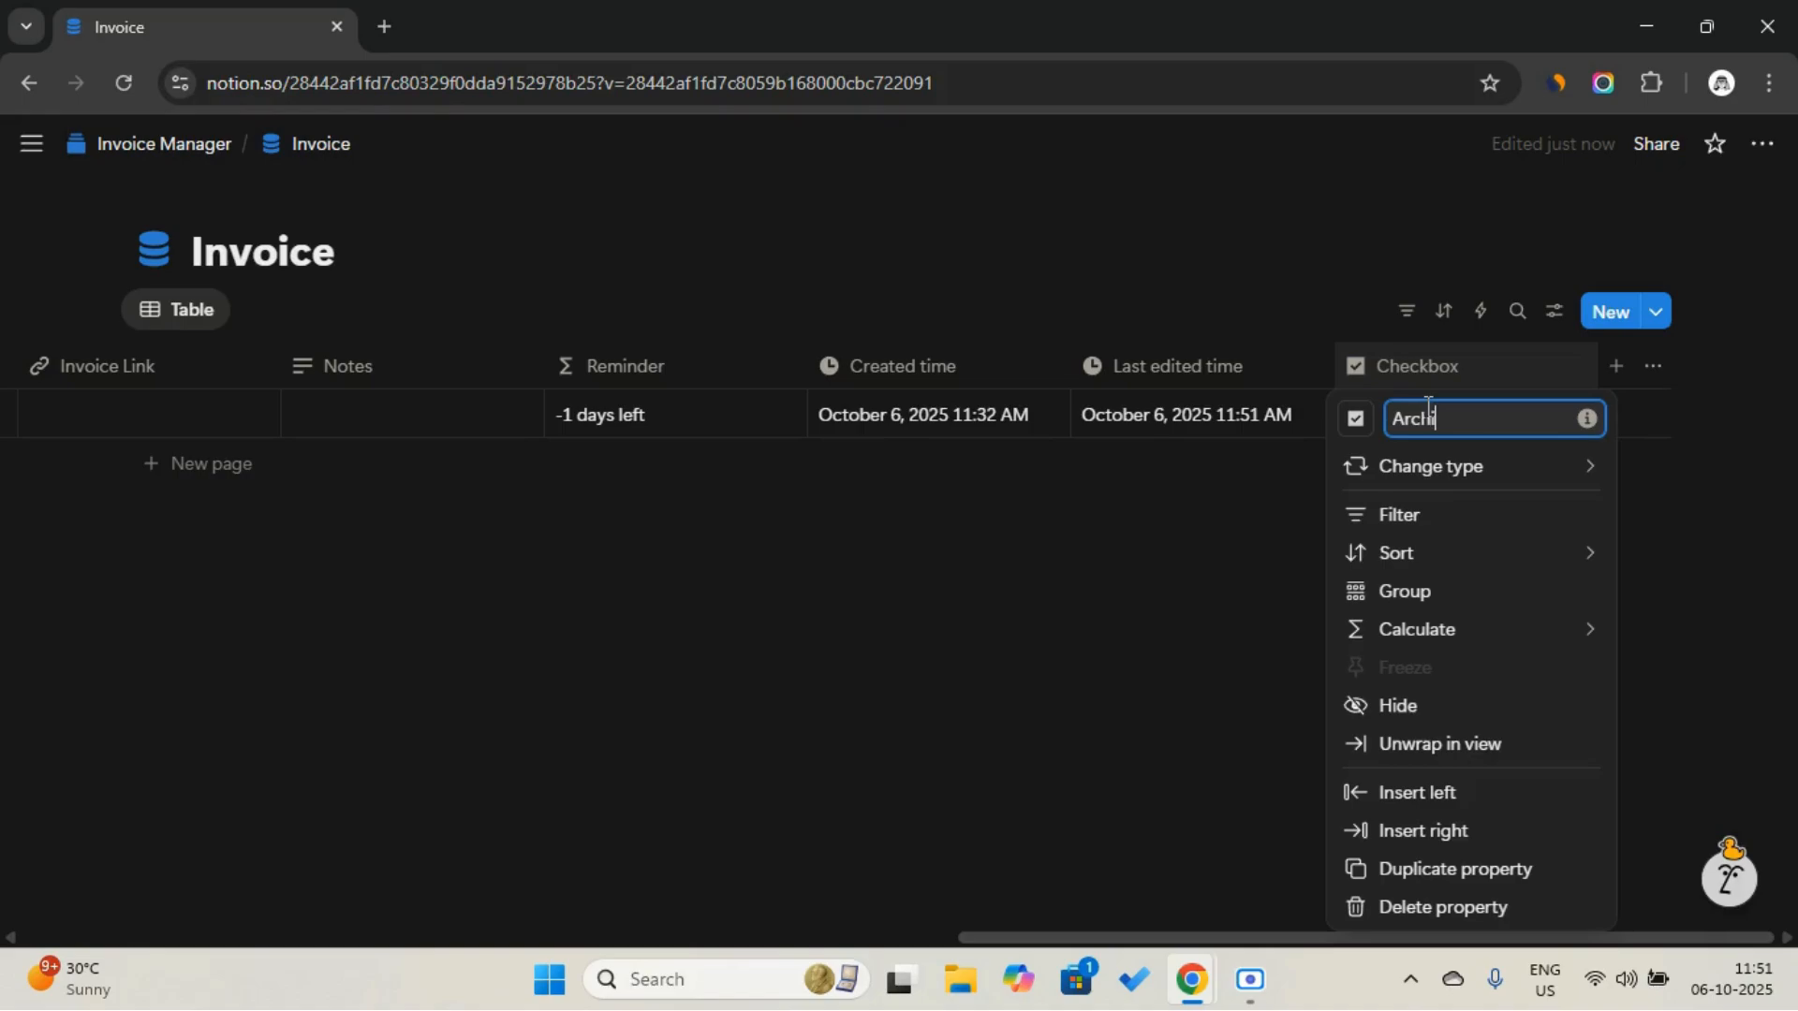
Give the Archive property the archive box icon and narrow its column until only the icon fits
left_click(1371, 418)
left_click(1359, 421)
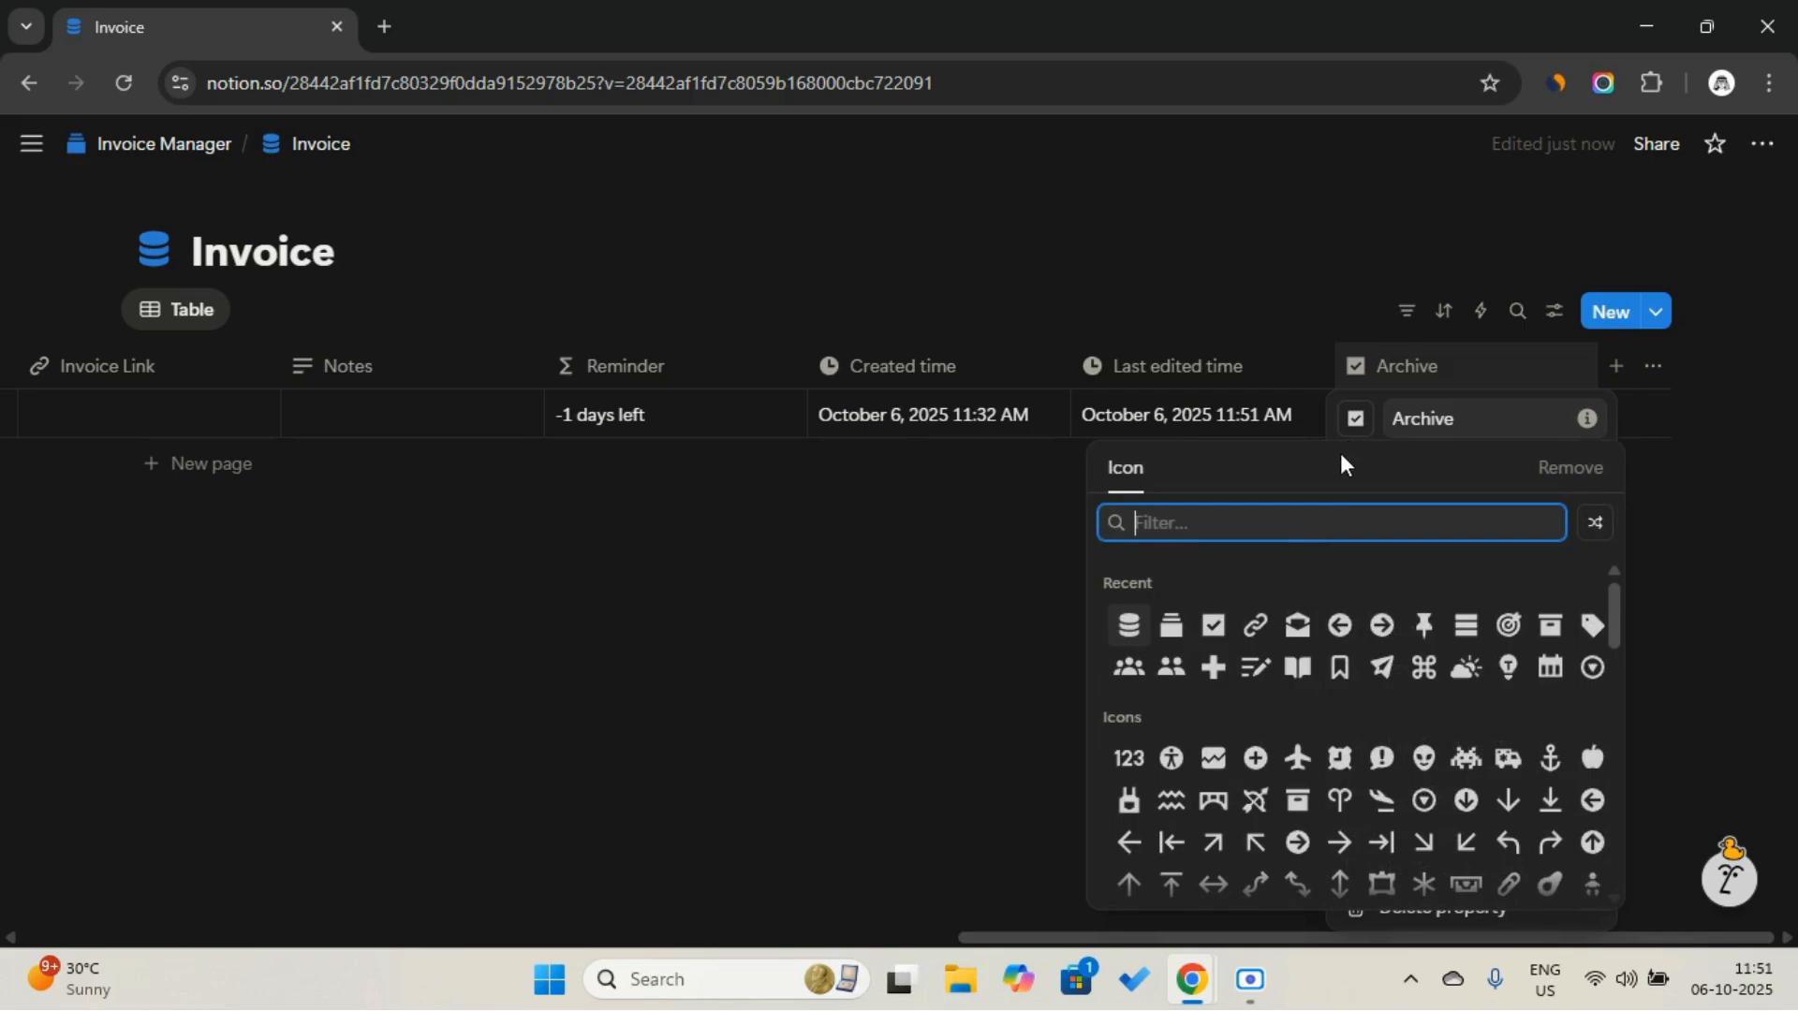
left_click(1551, 625)
left_click(1430, 465)
left_click(1427, 251)
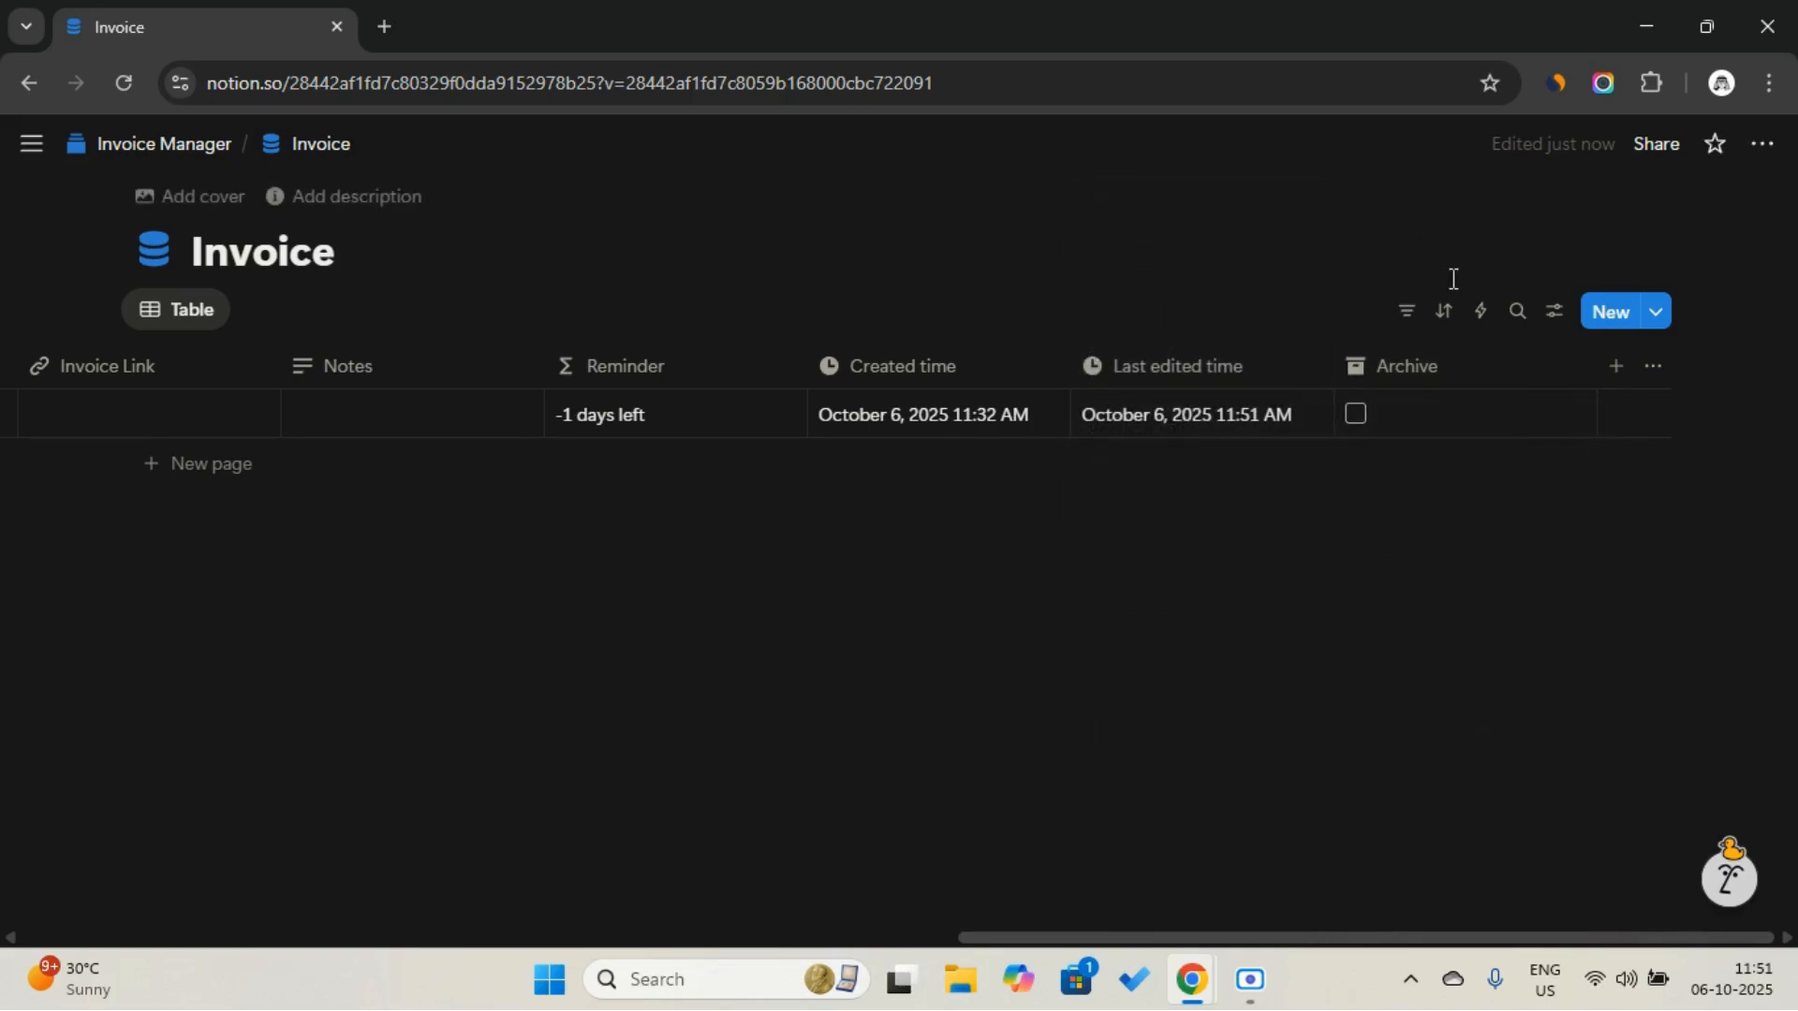
left_click_drag(1458, 383, 1309, 364)
Hide the Created time and Last edited time columns from the table view
scroll(1052, 438, "left", 15)
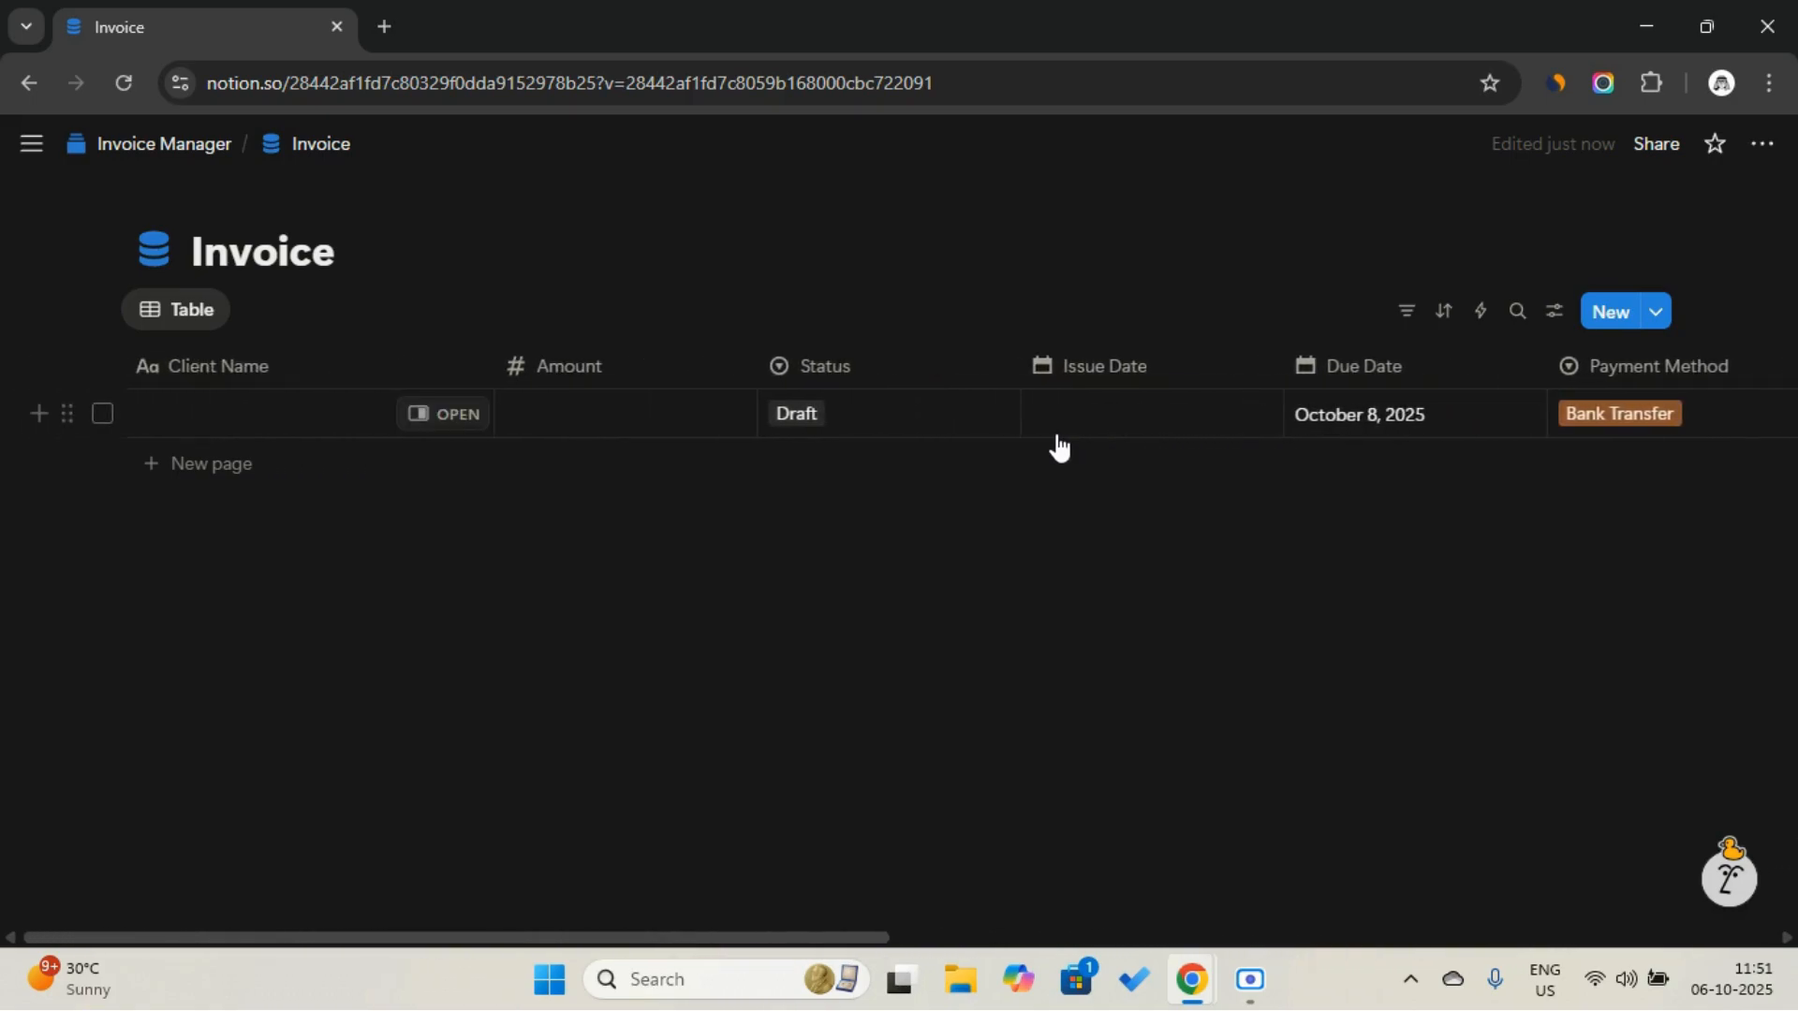
scroll(1043, 433, "right", 10)
scroll(1483, 361, "right", 6)
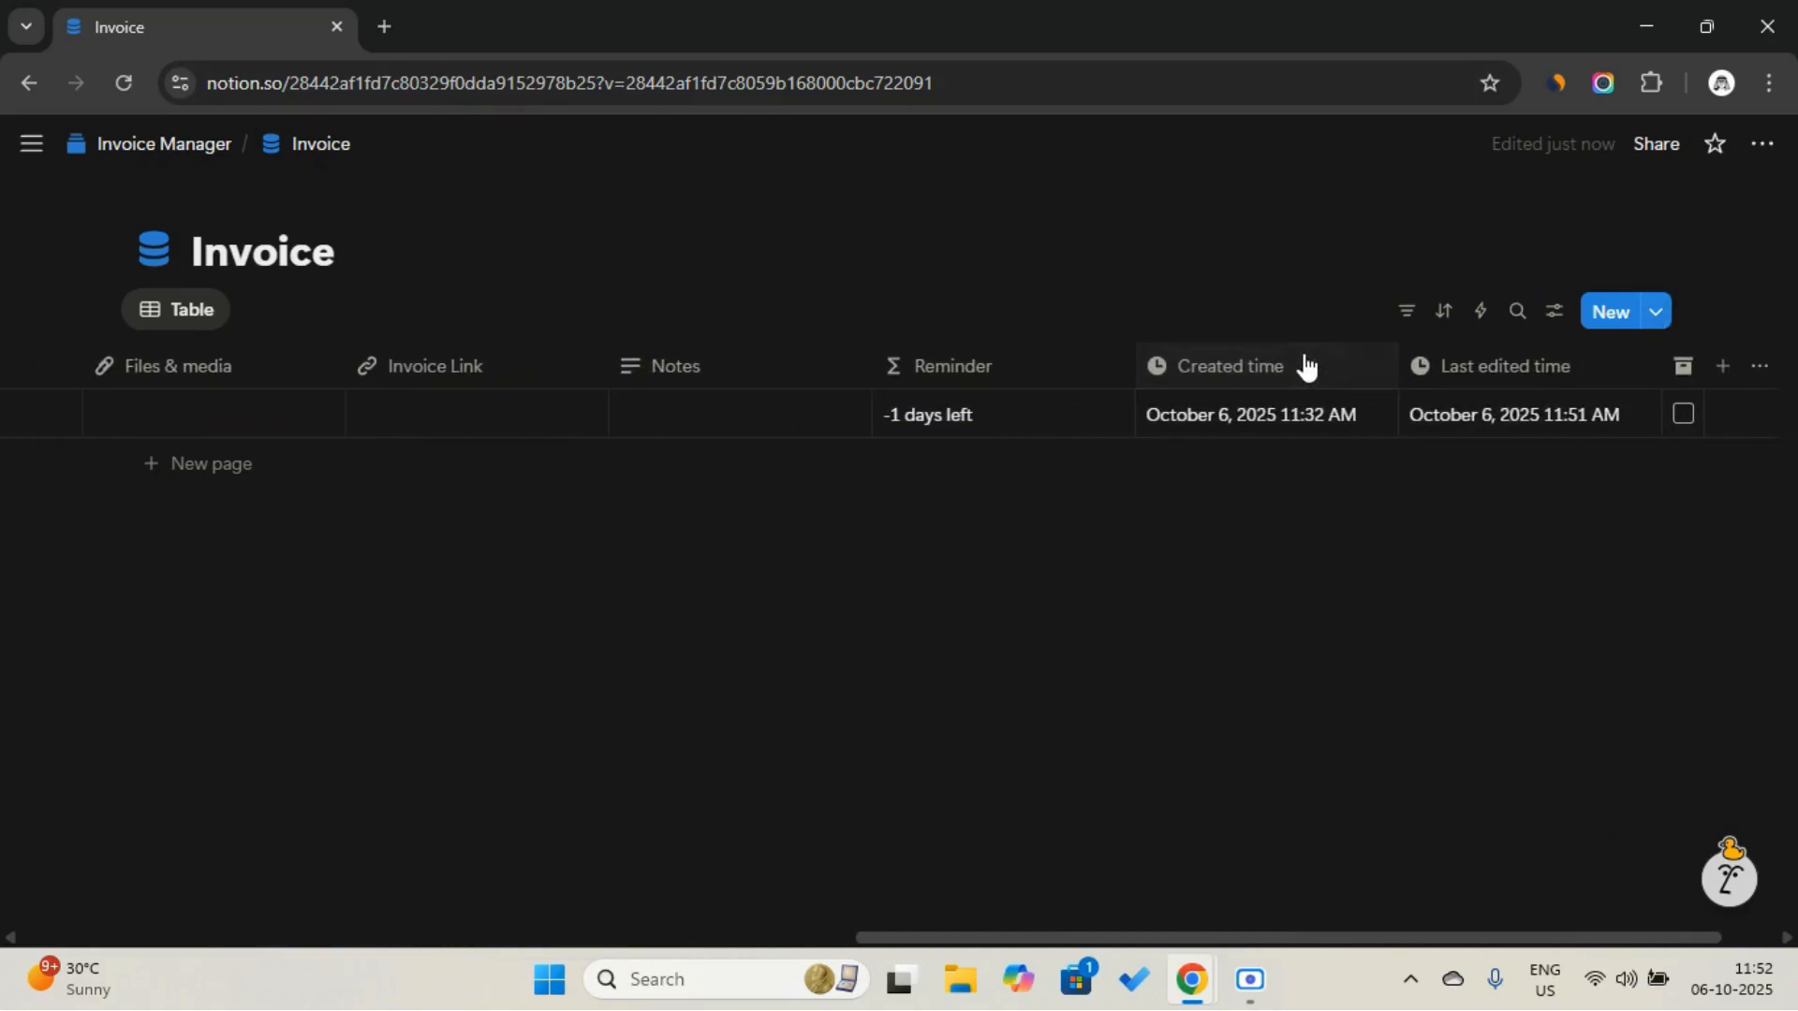
left_click(1303, 365)
left_click(1297, 707)
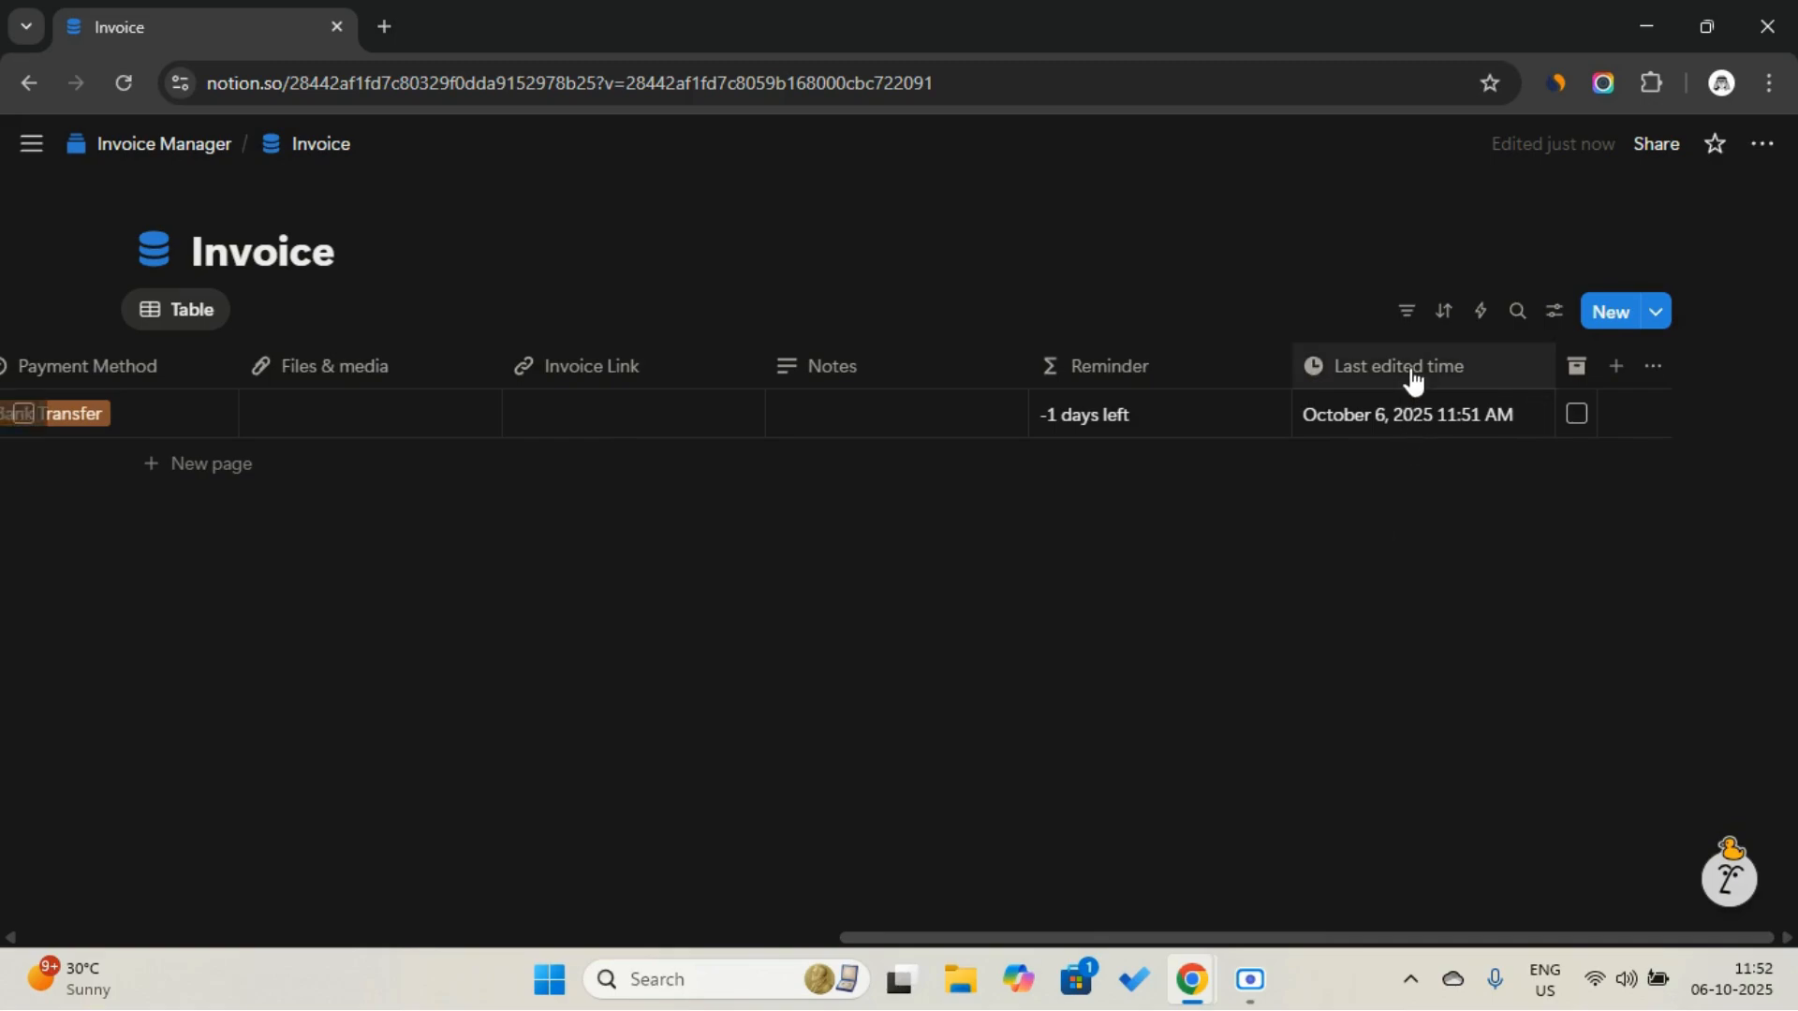
left_click(1408, 374)
left_click(1412, 714)
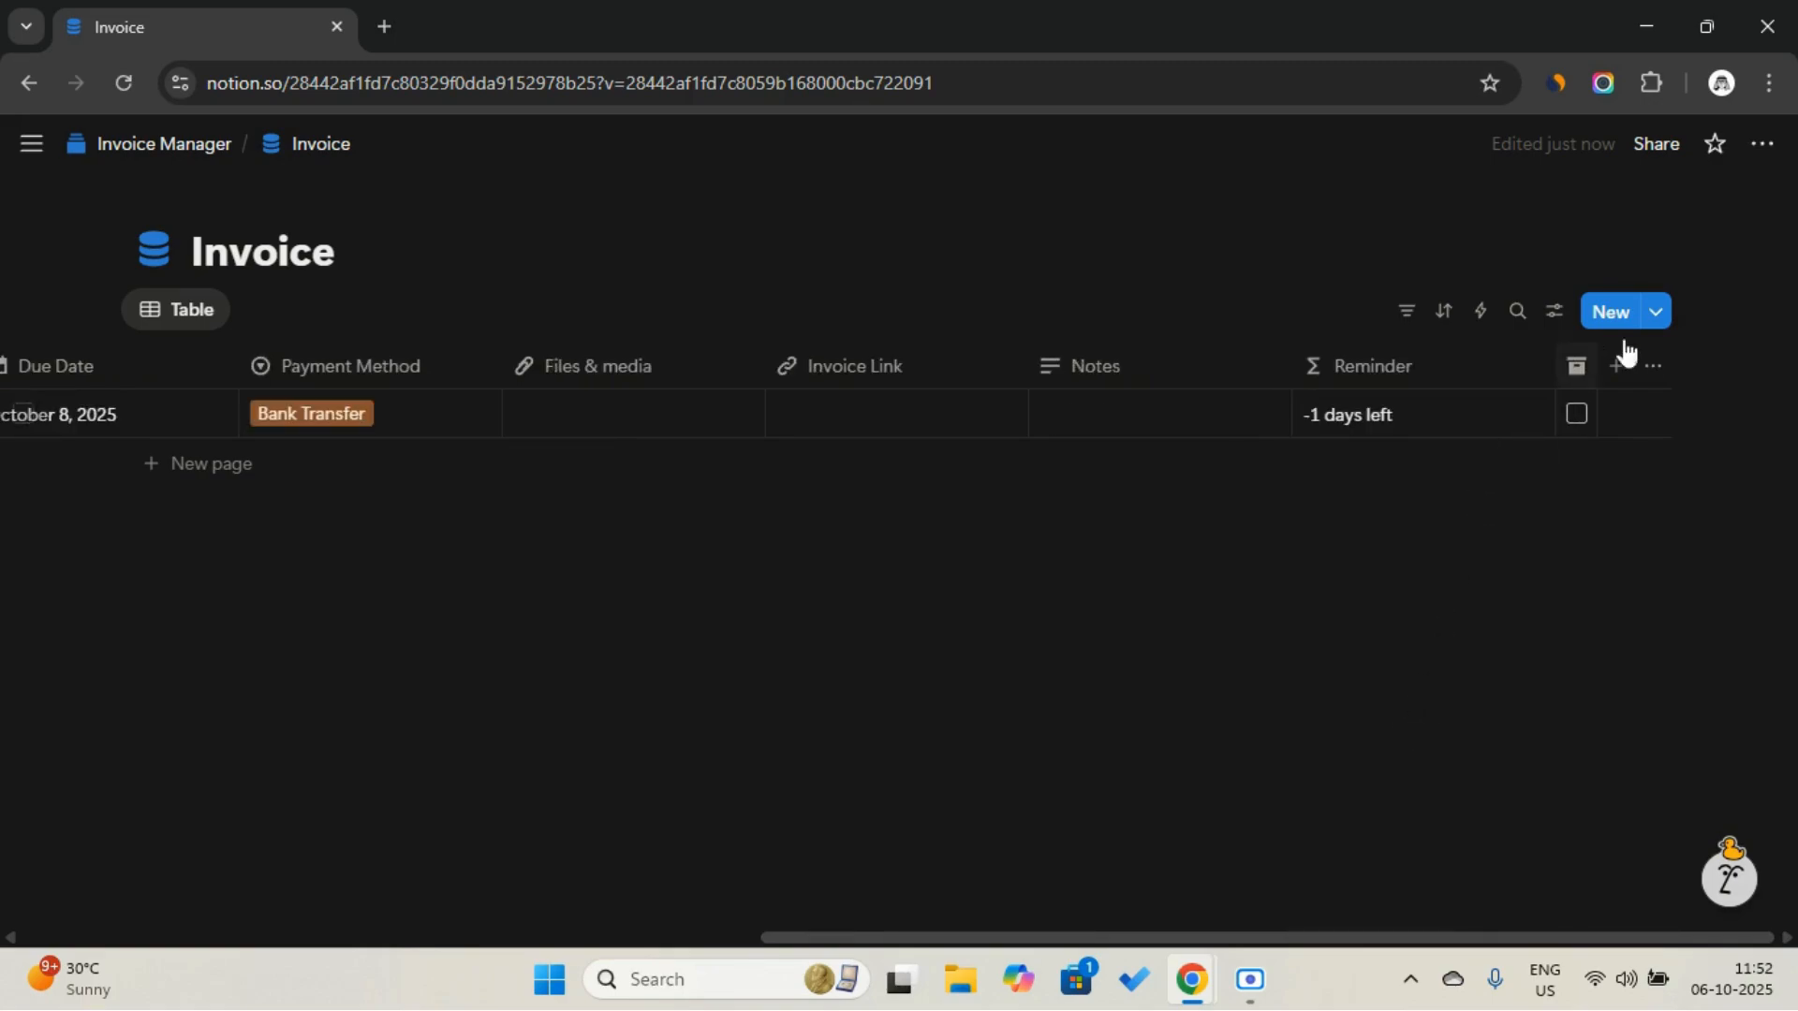
Create a new page template for the Invoice database and title it "Enter Client Name"
left_click(1654, 318)
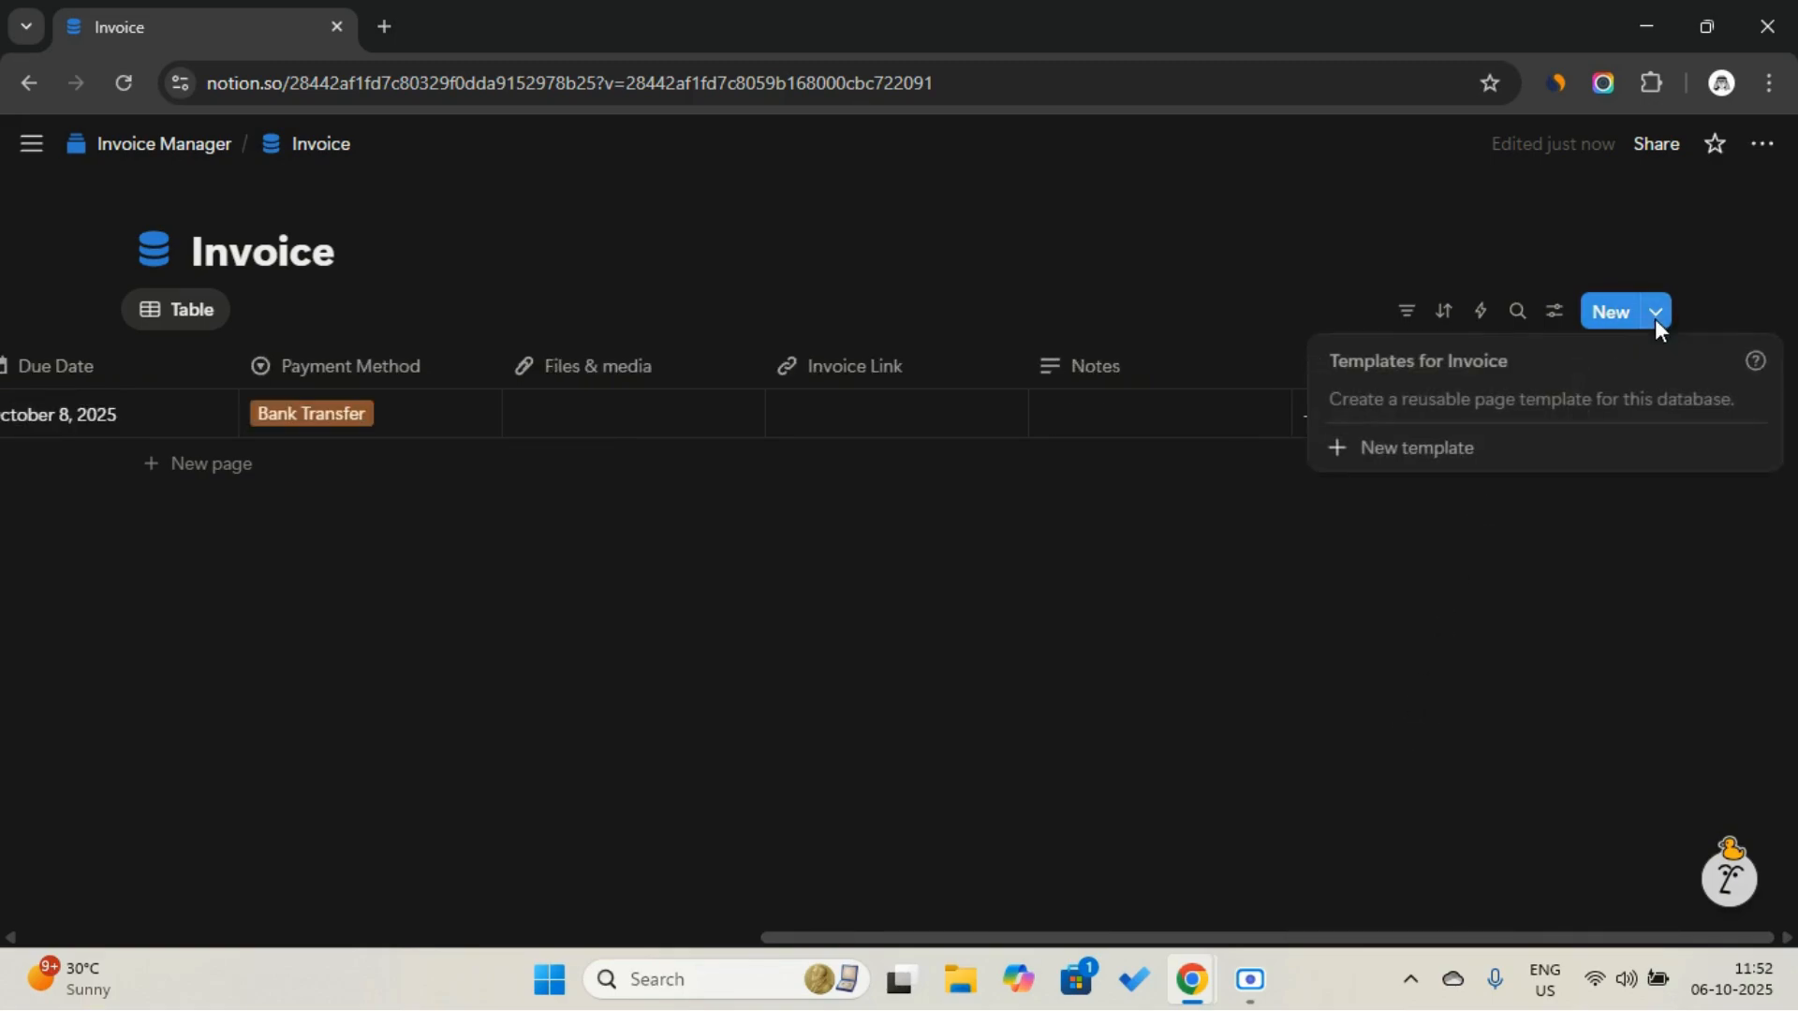
left_click(1480, 455)
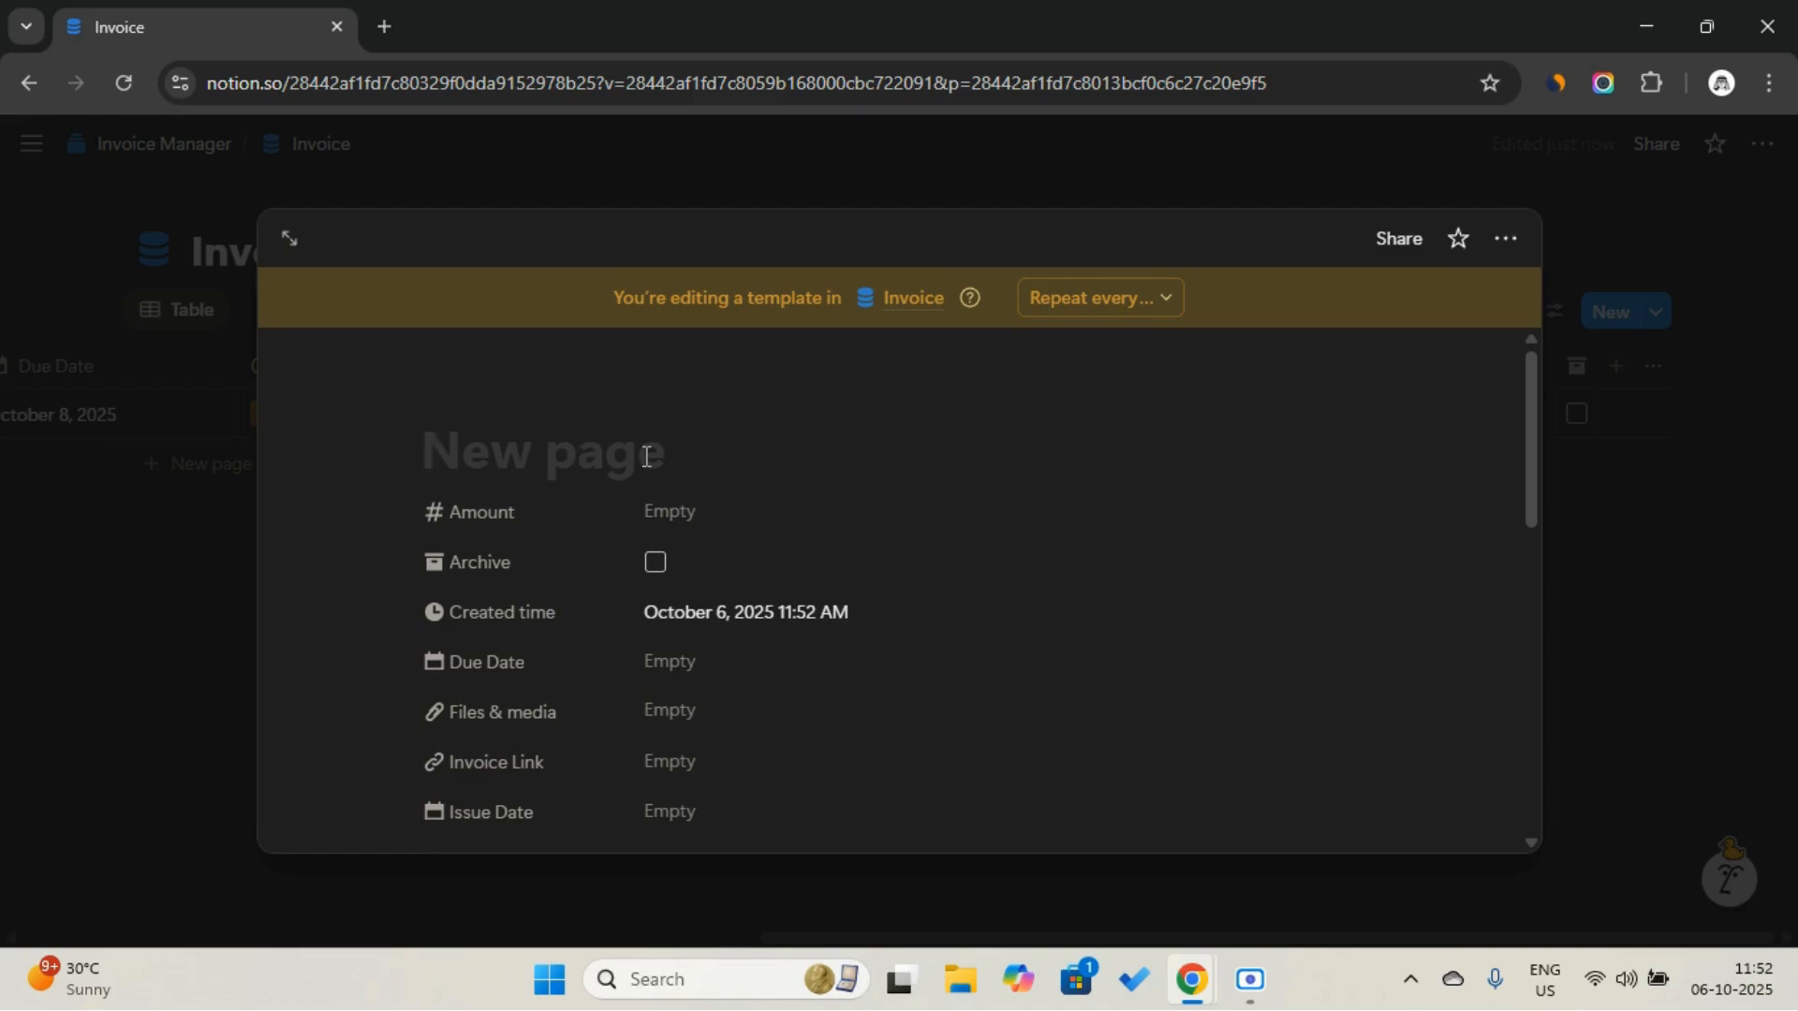
key("Caps_Lock")
type("E")
key("Caps_Lock")
type("nter")
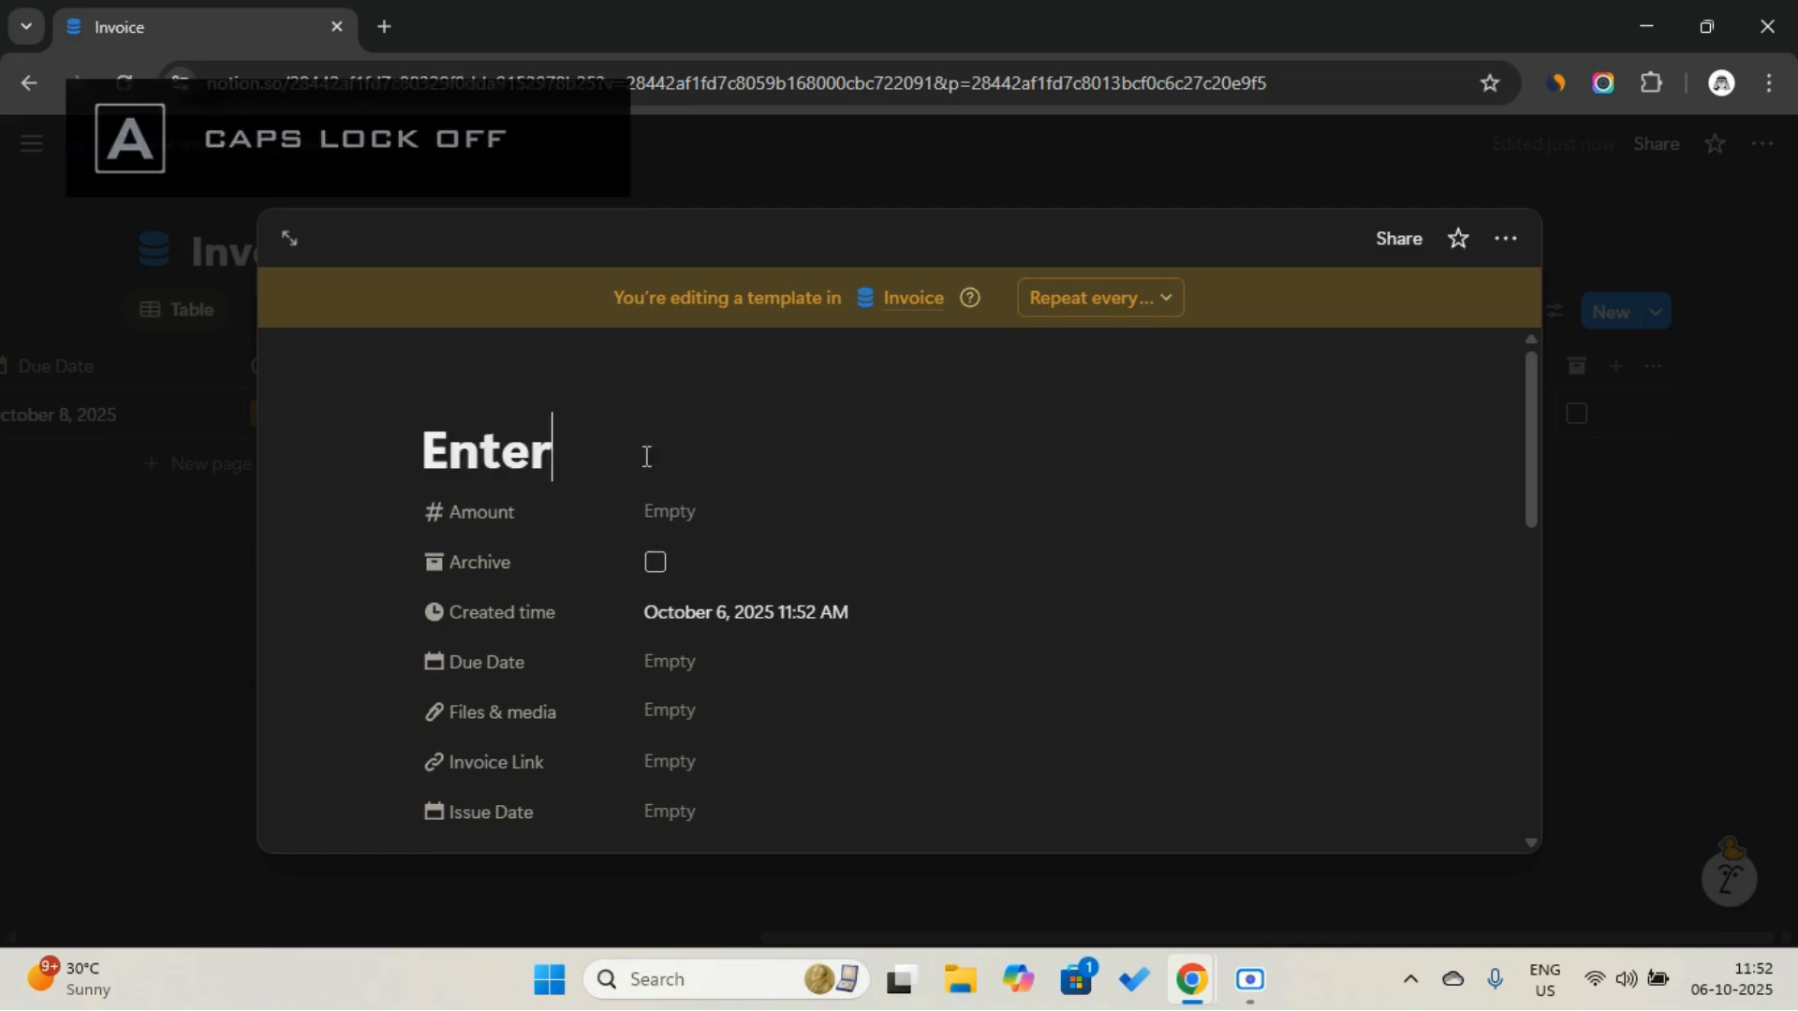
key("Caps_Lock")
type("C")
key("Caps_Lock")
type("lient")
key("Caps_Lock")
type("N")
key("Caps_Lock")
type("ame")
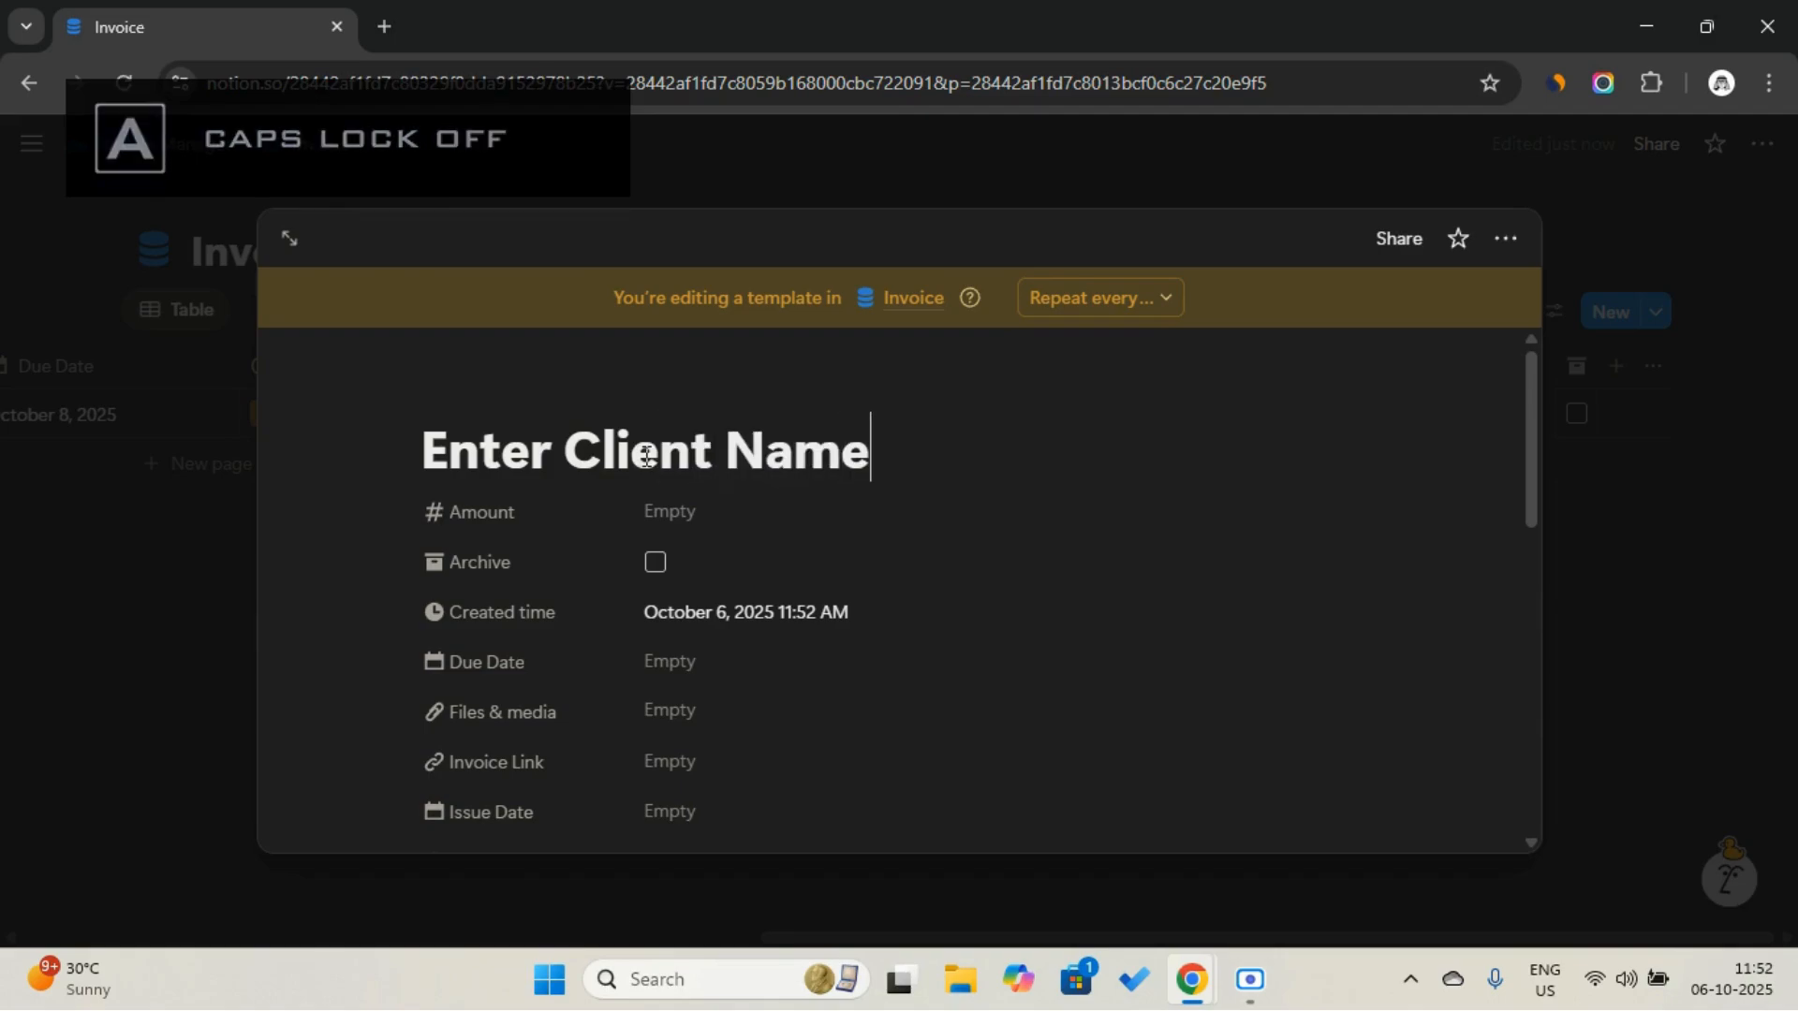
Find a person icon with "per" and set the blue circled person as the template's icon
left_click(447, 396)
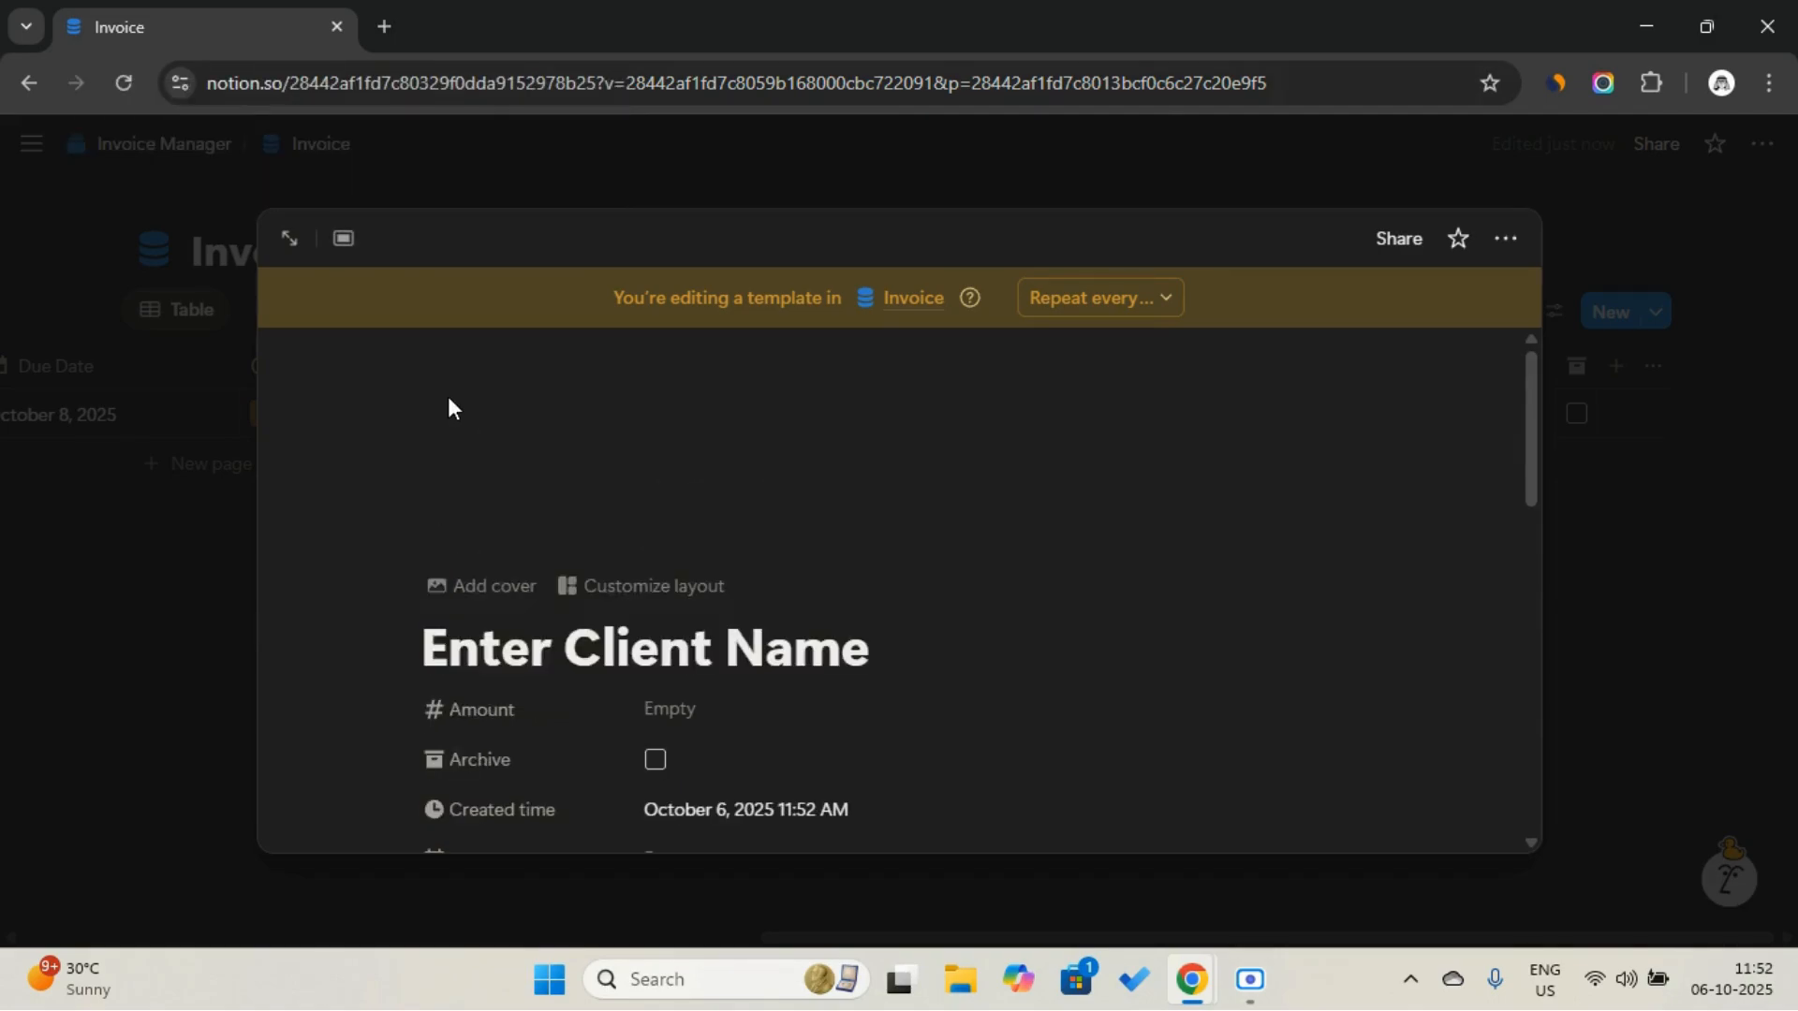
left_click(298, 458)
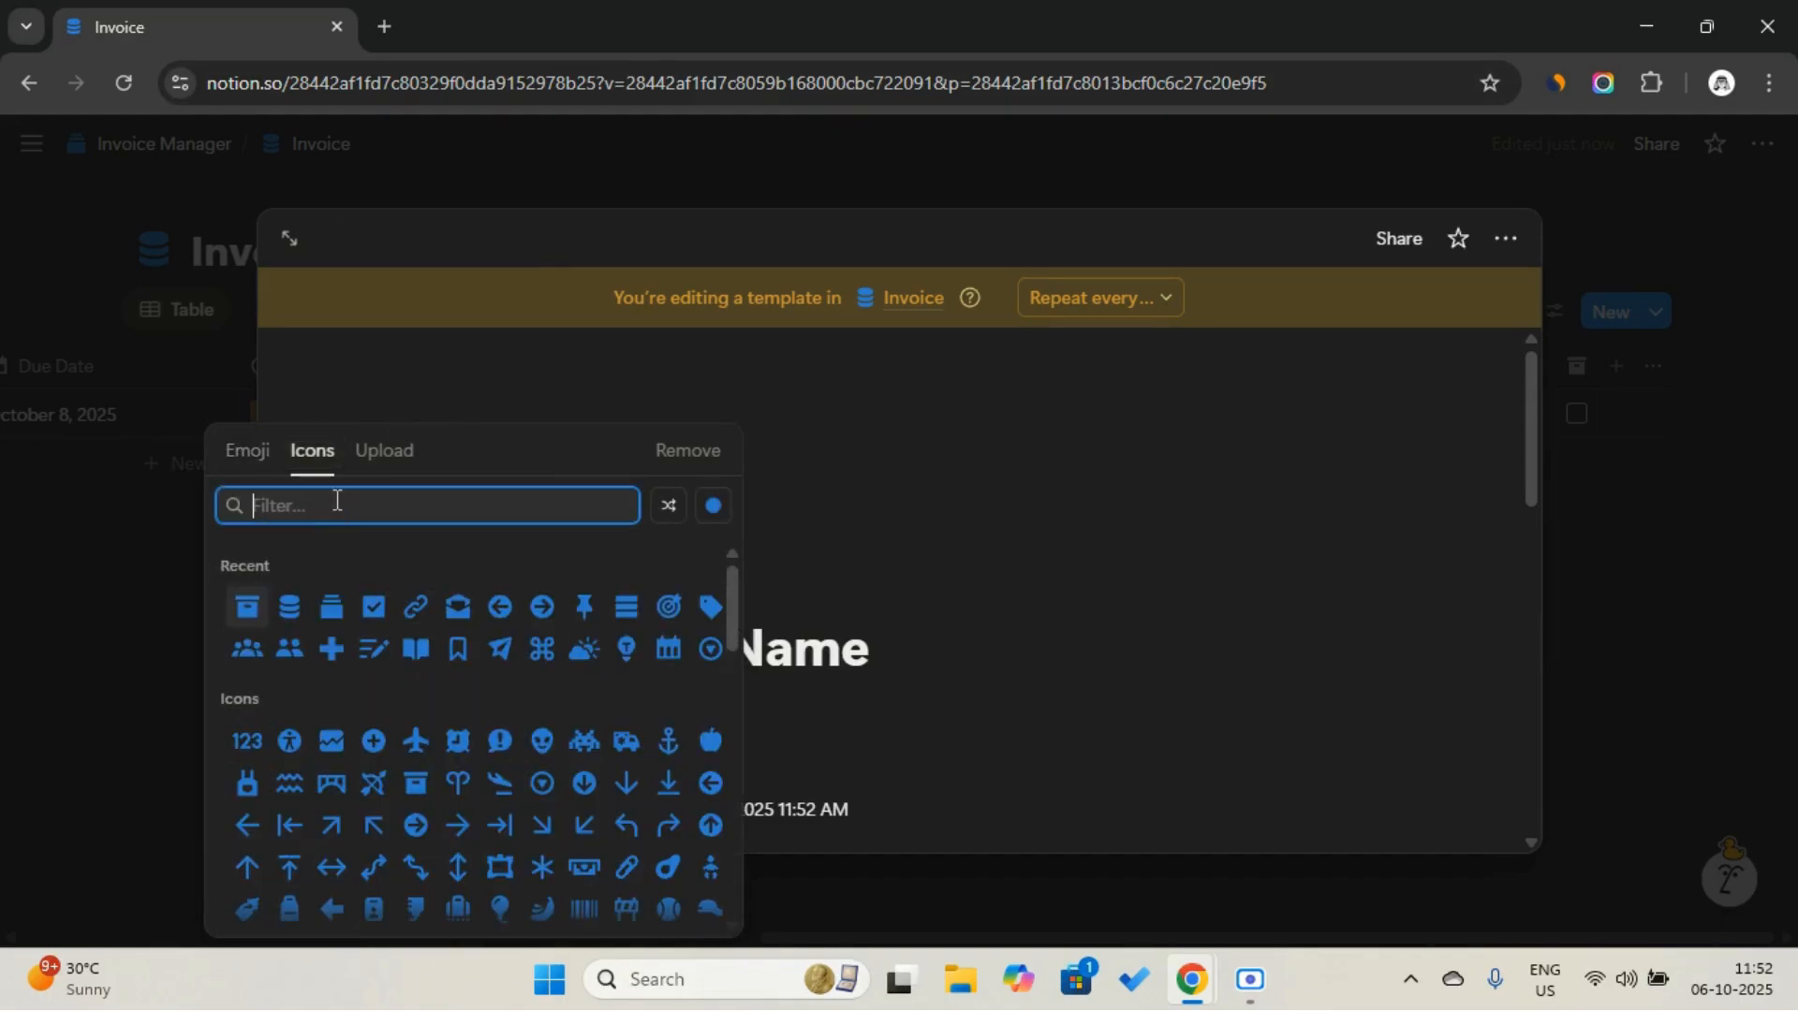
type("per")
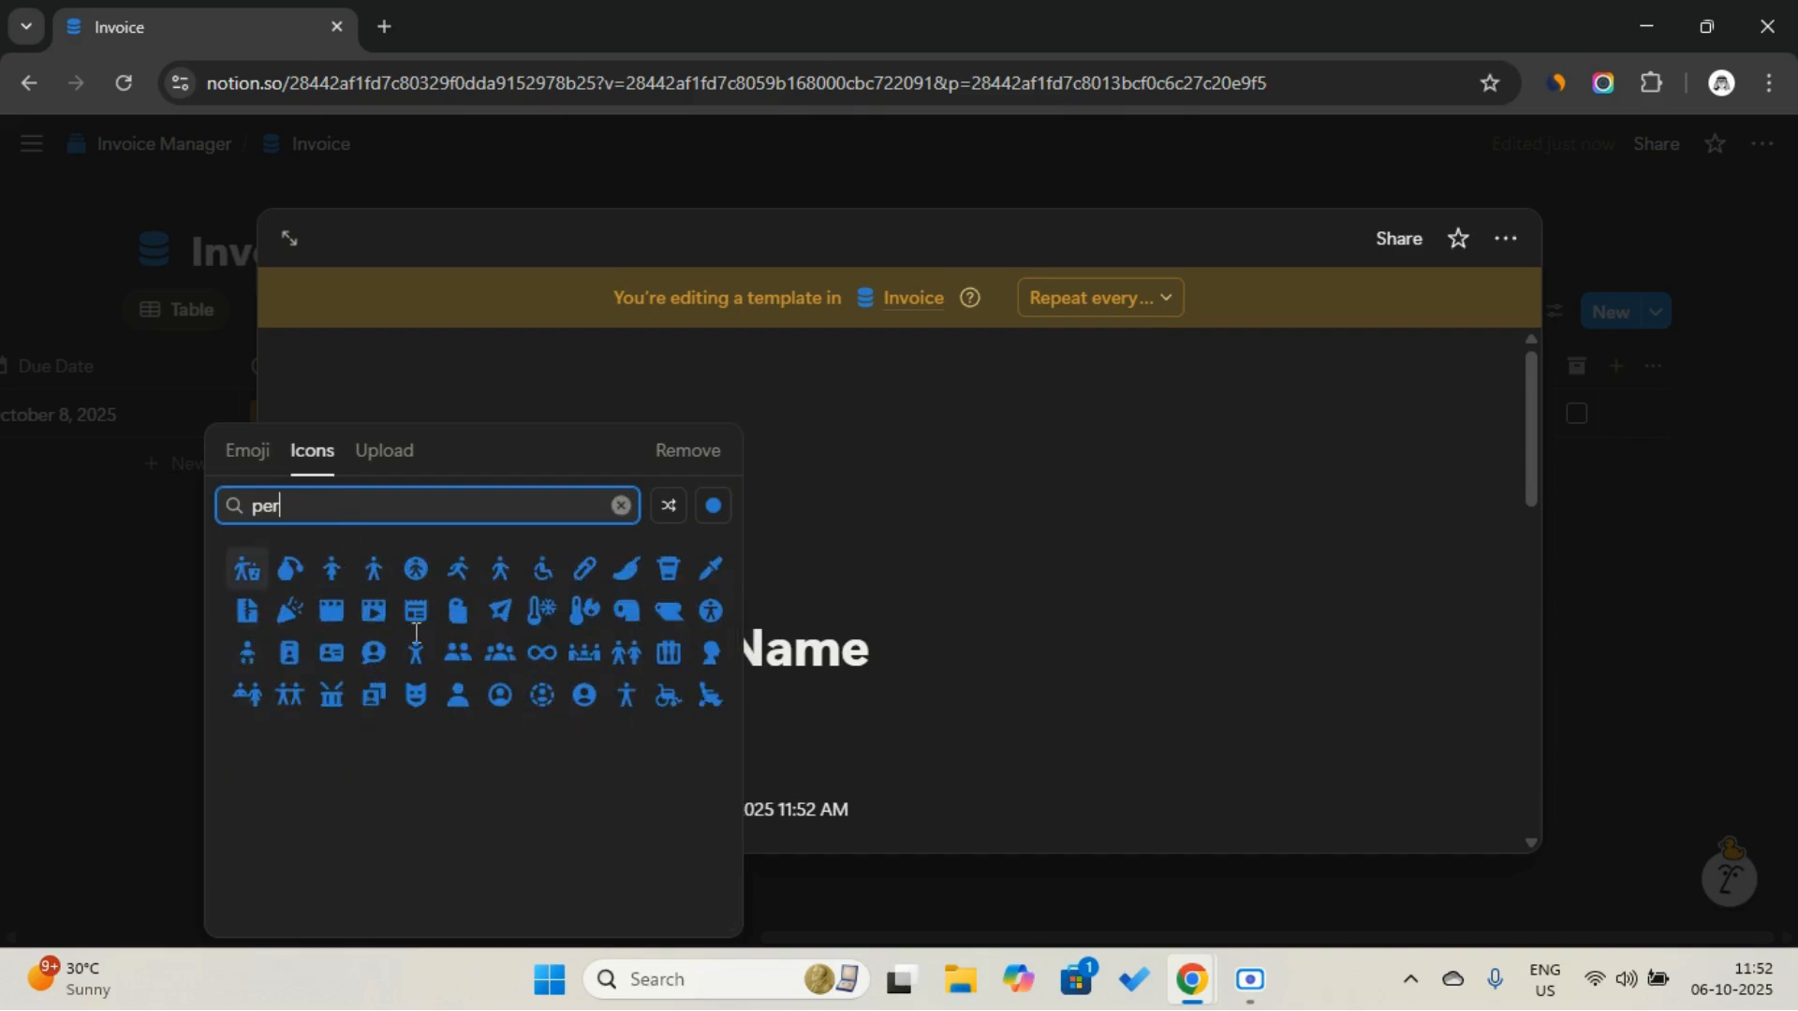
left_click(506, 703)
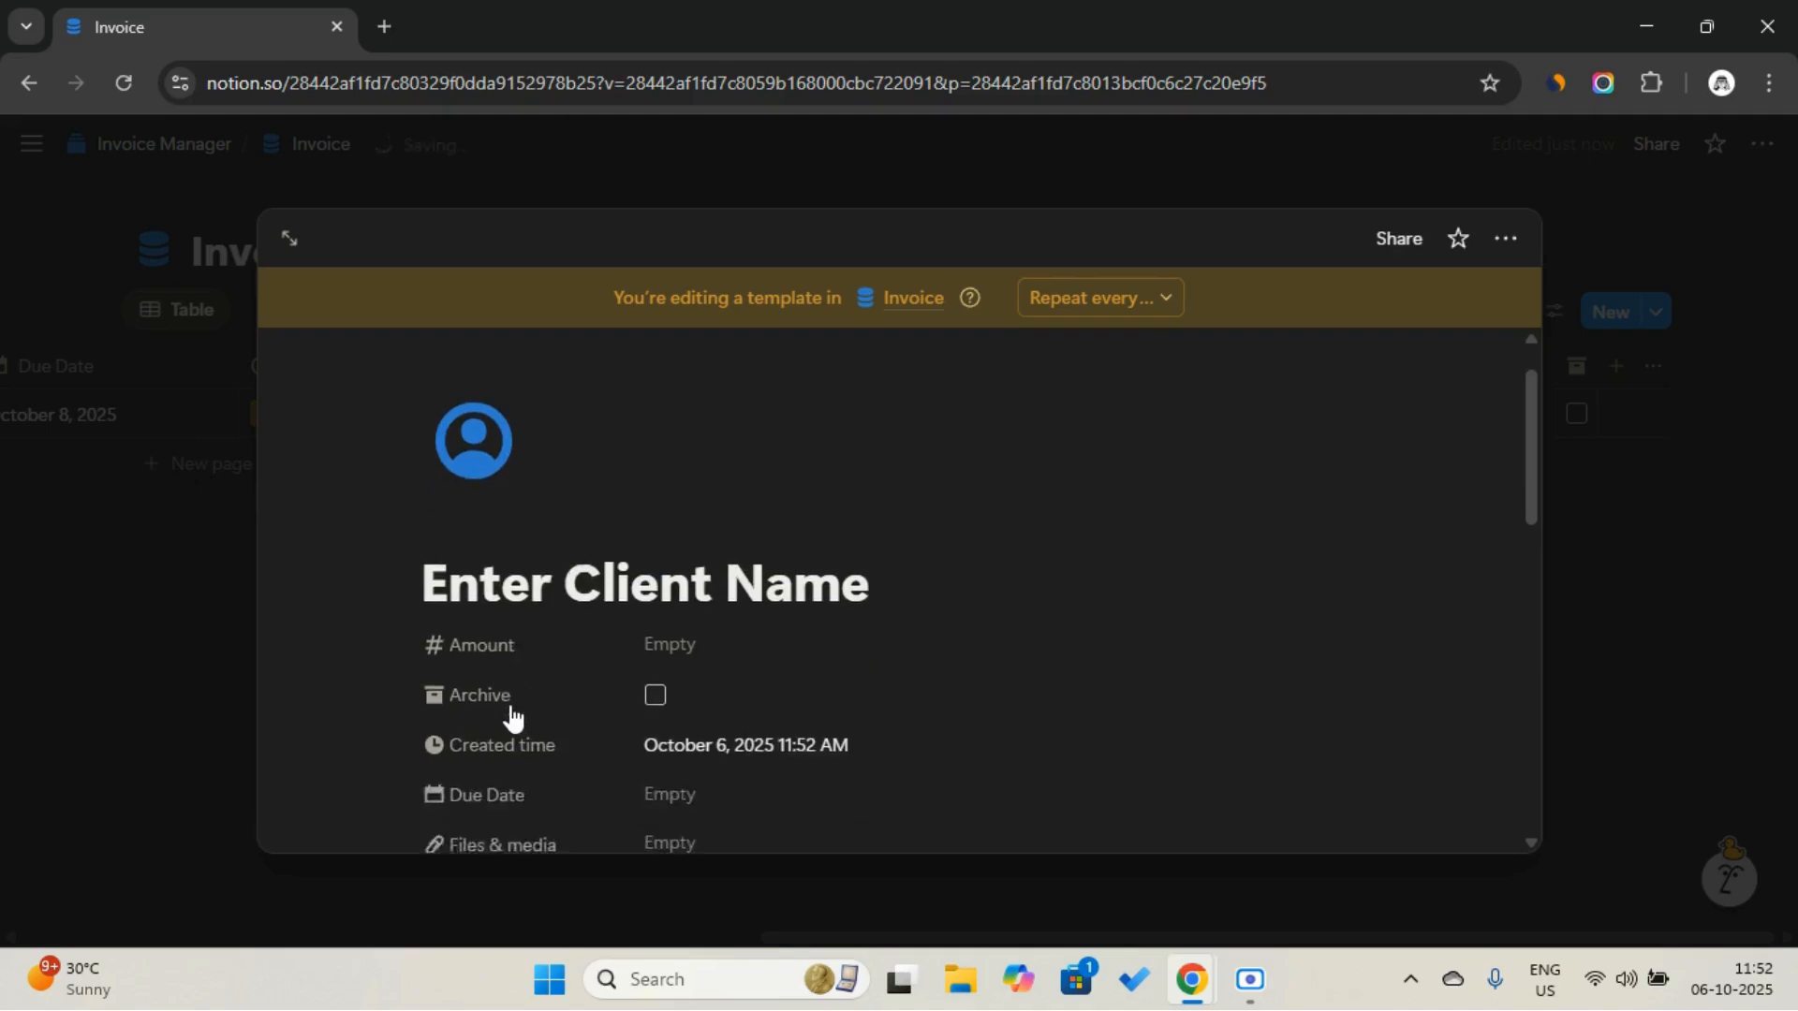
Move Archive, Created time and Last edited time to the end of the template's property list, in that order
scroll(510, 712, "down", 3)
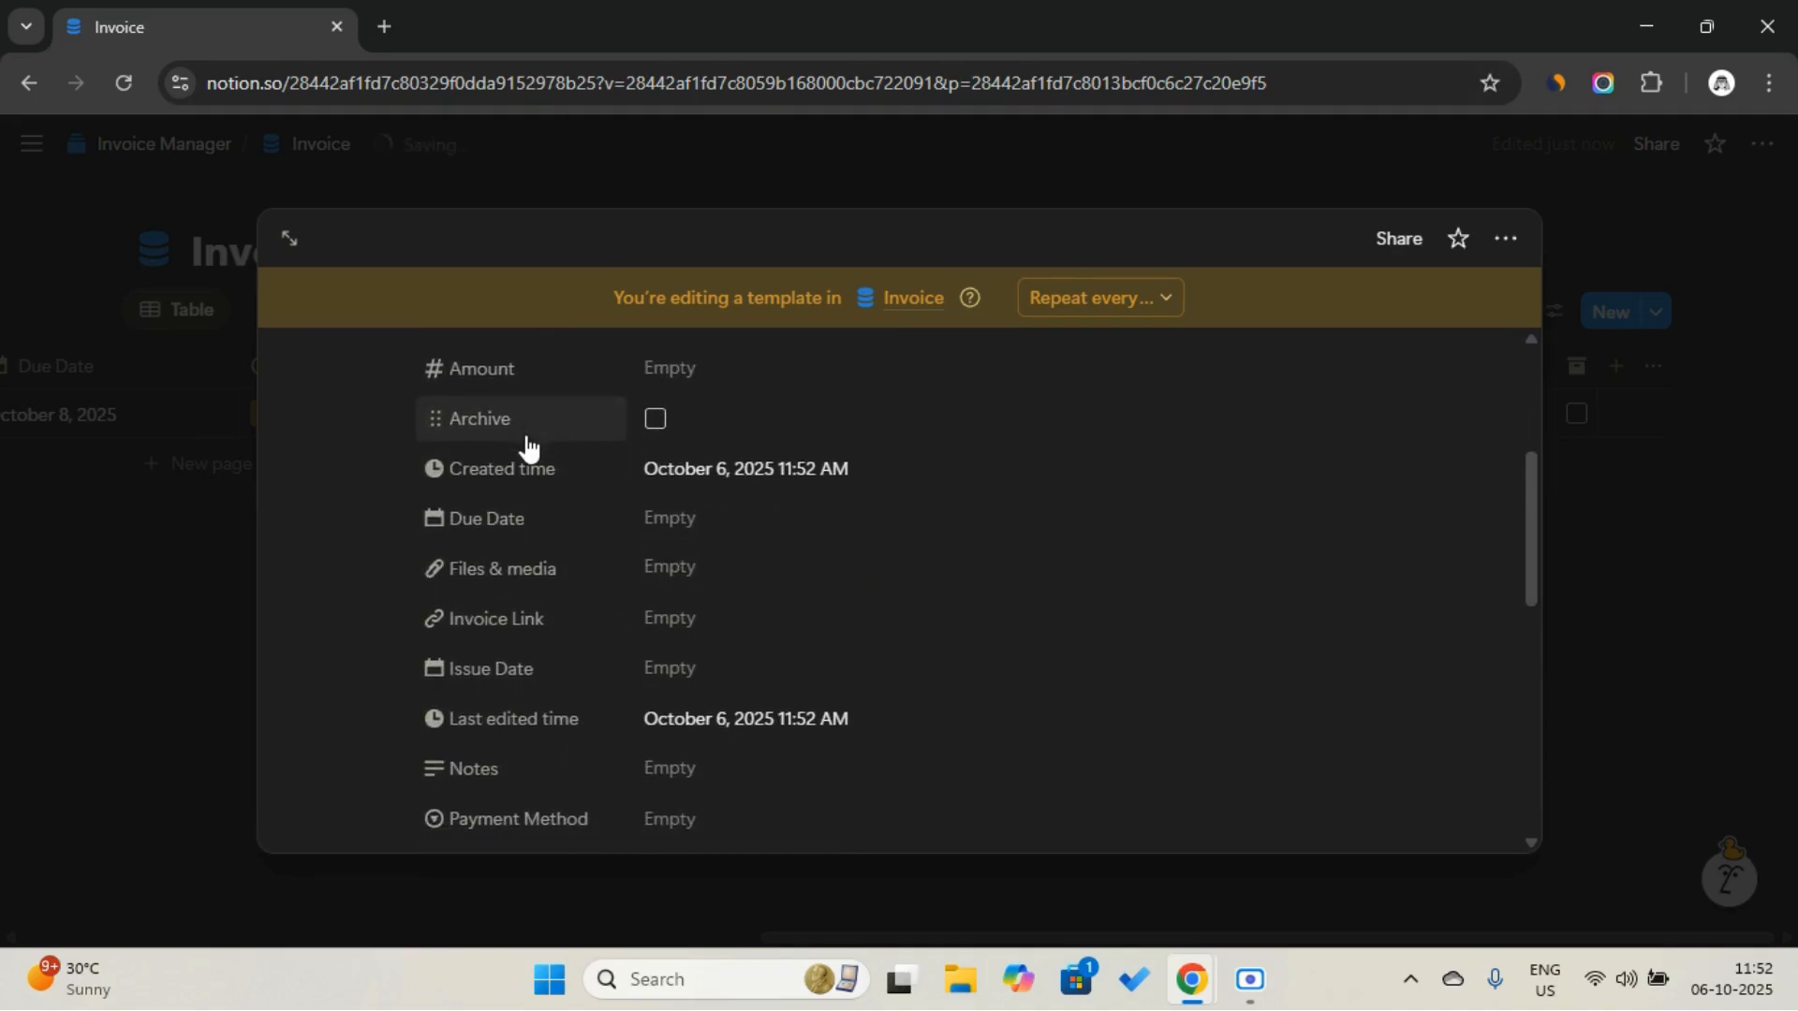
left_click_drag(521, 421, 525, 758)
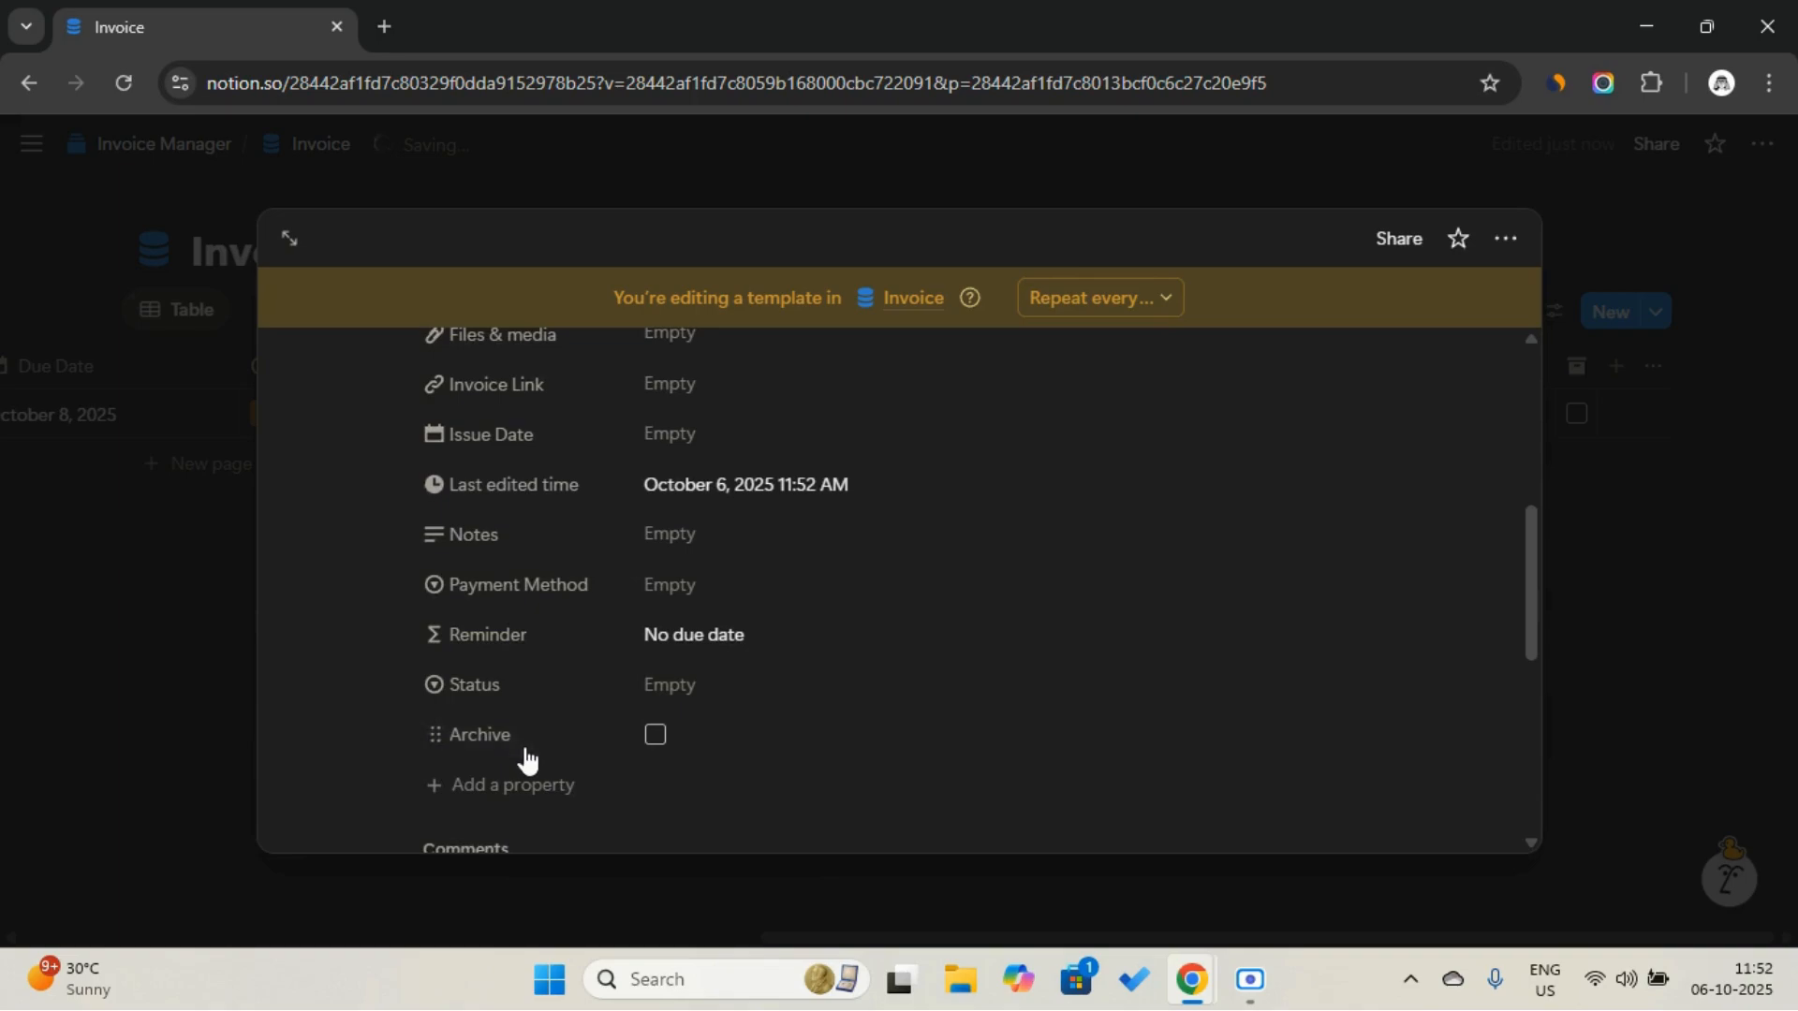
left_click_drag(518, 481, 517, 737)
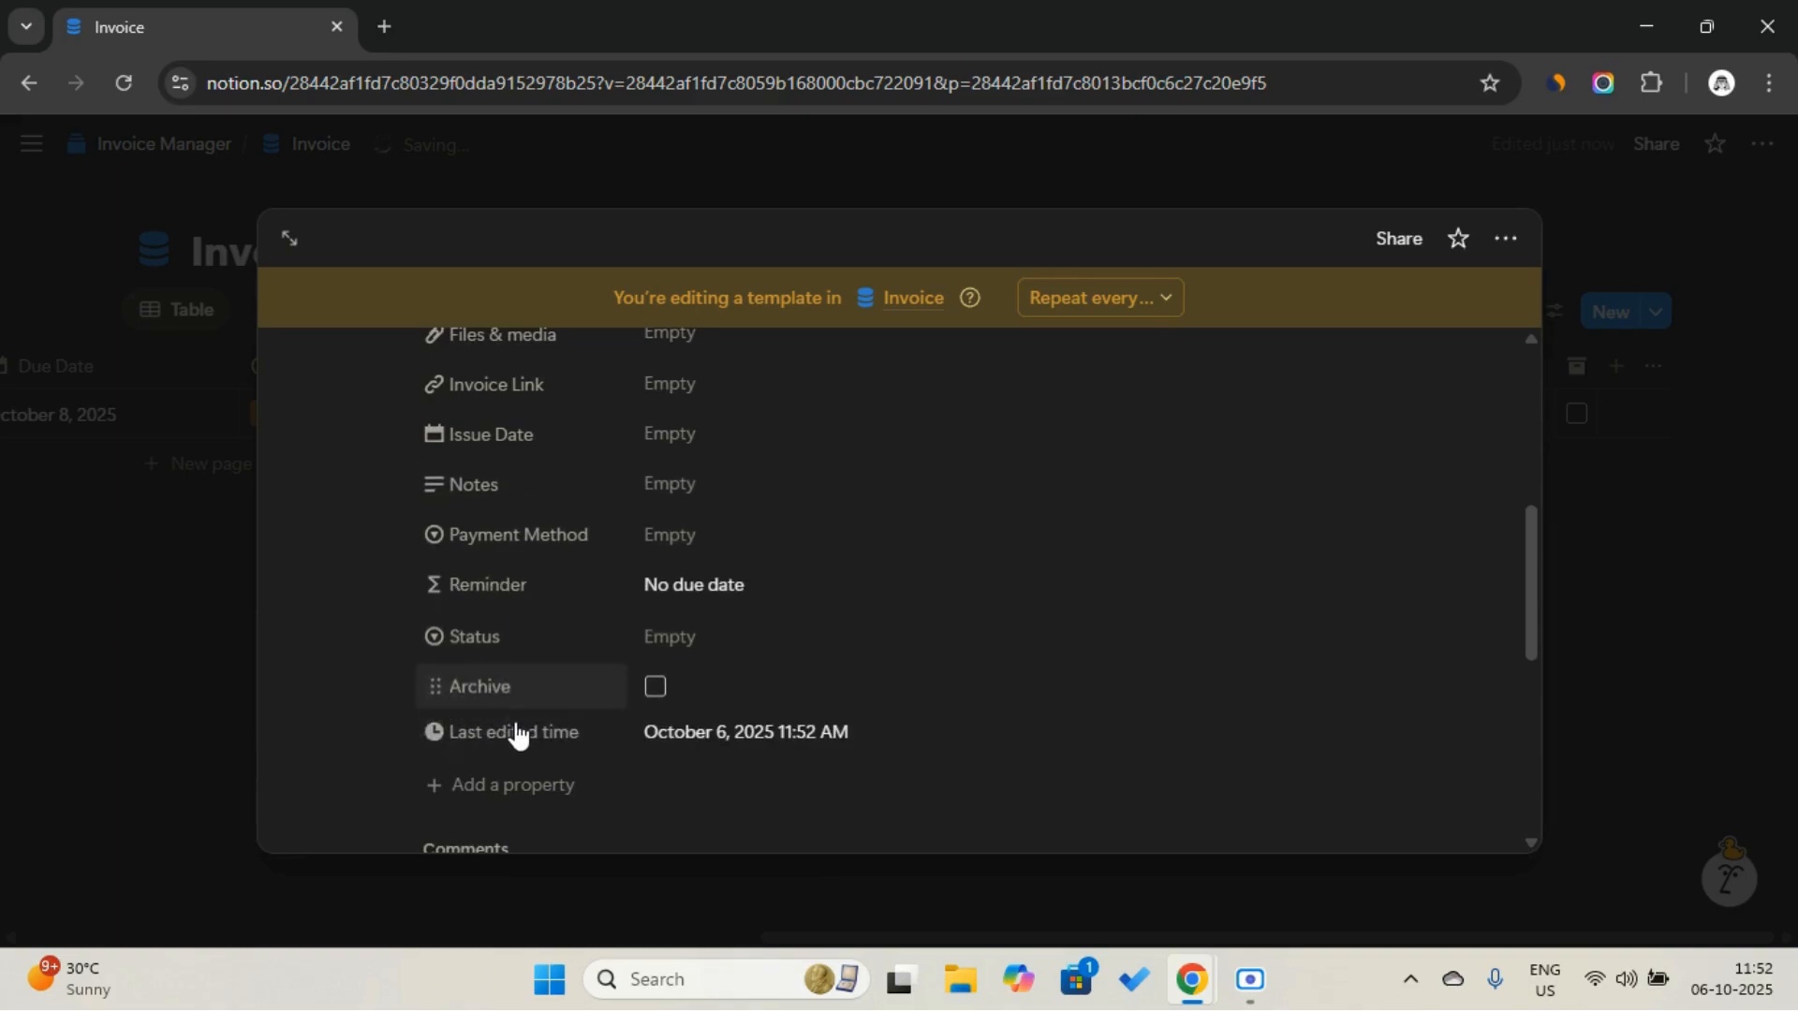
scroll(525, 478, "up", 2)
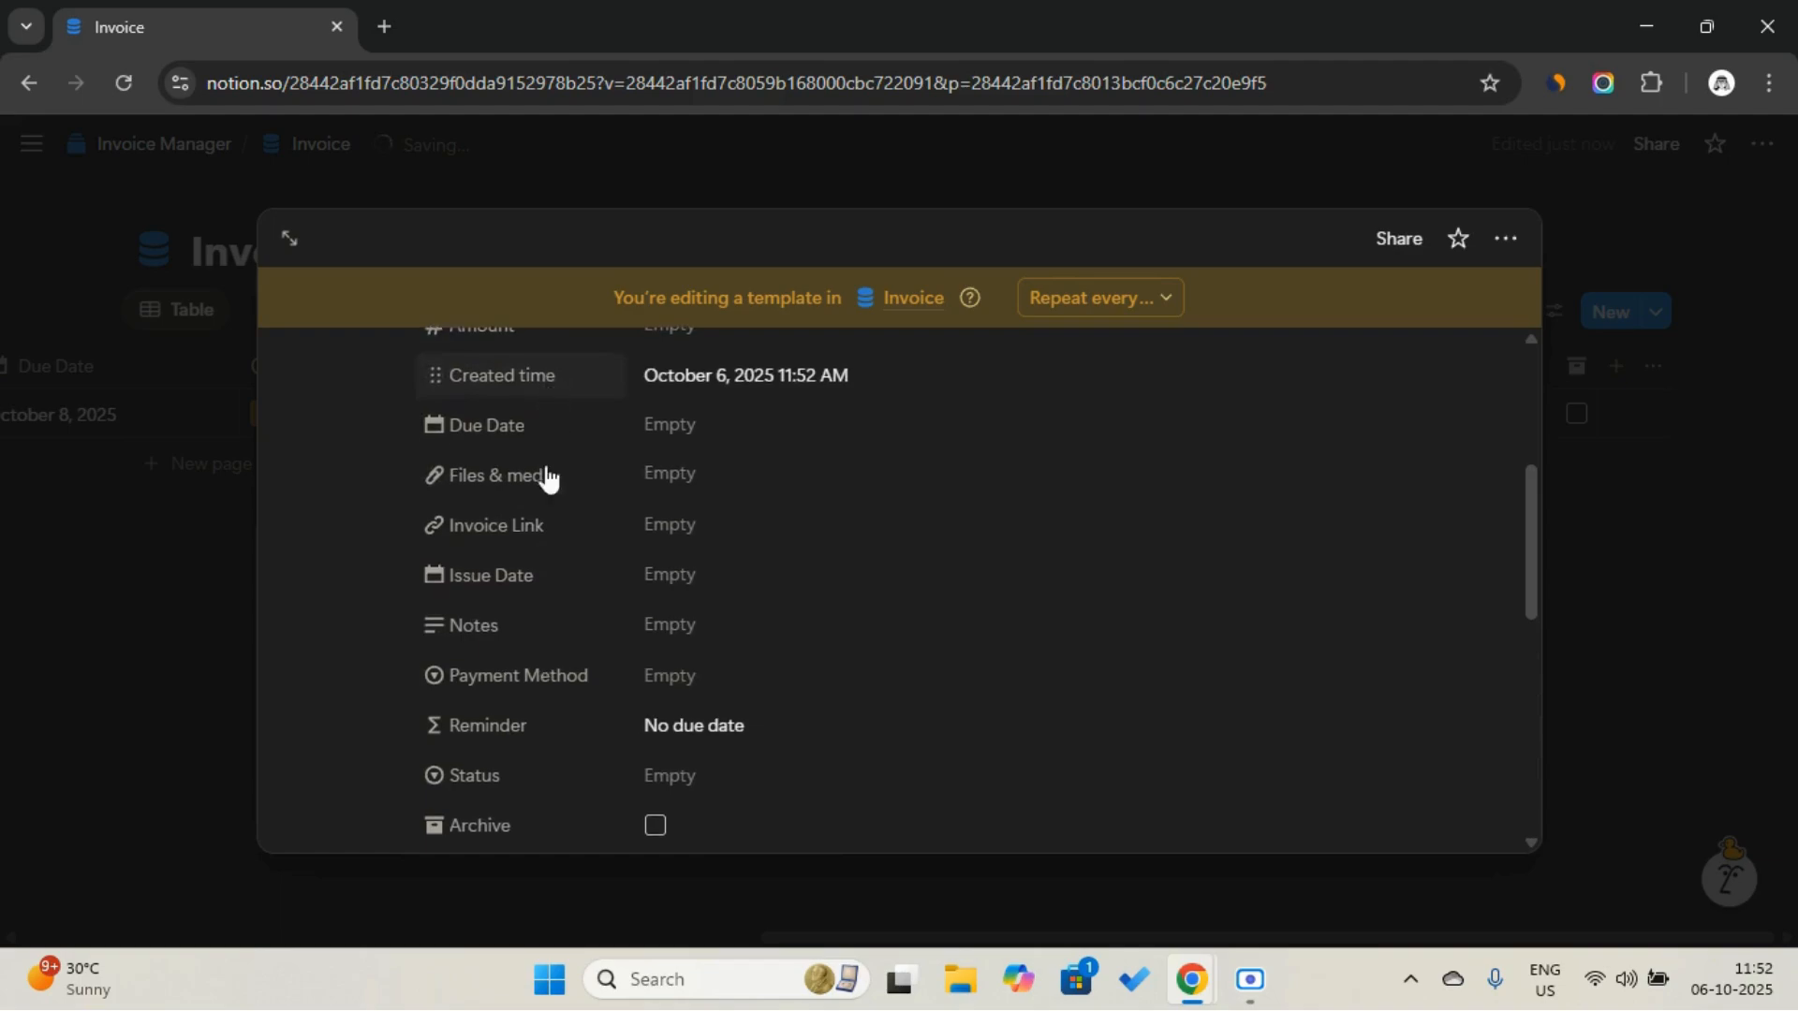
left_click_drag(548, 478, 535, 780)
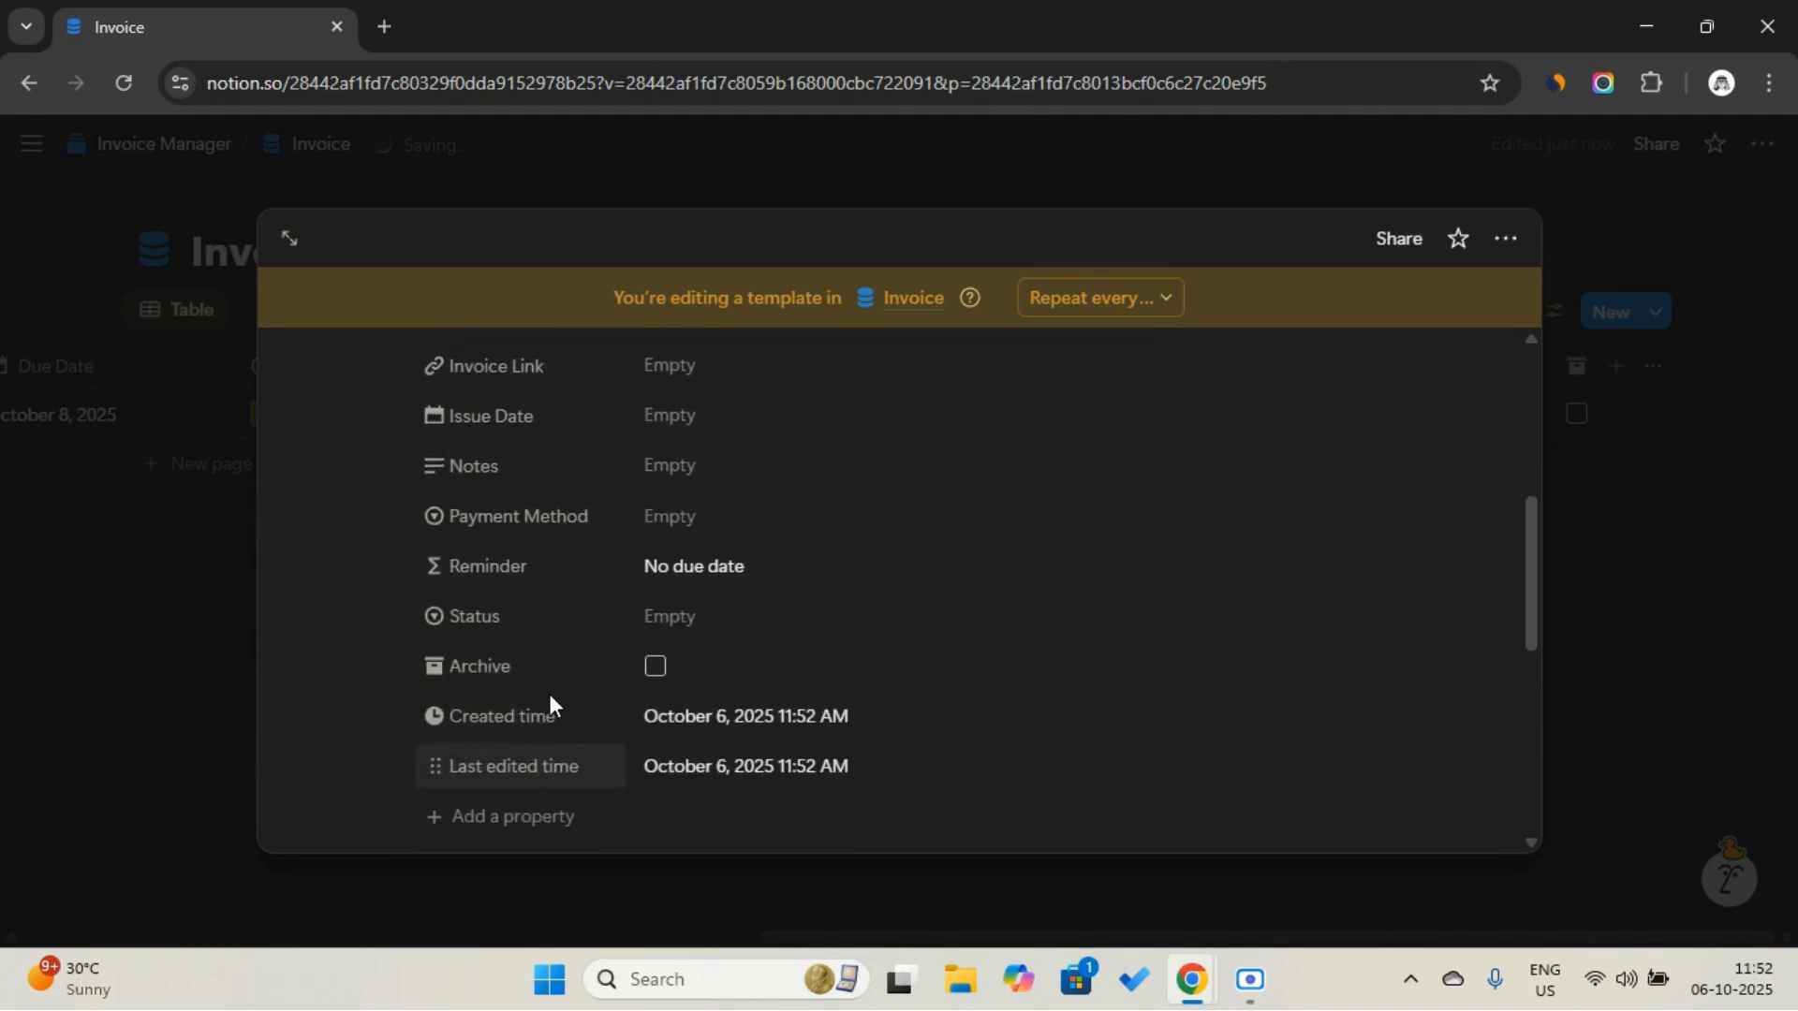
Set the property visibility of Last edited time and Created time to Always hide in the template
left_click(545, 768)
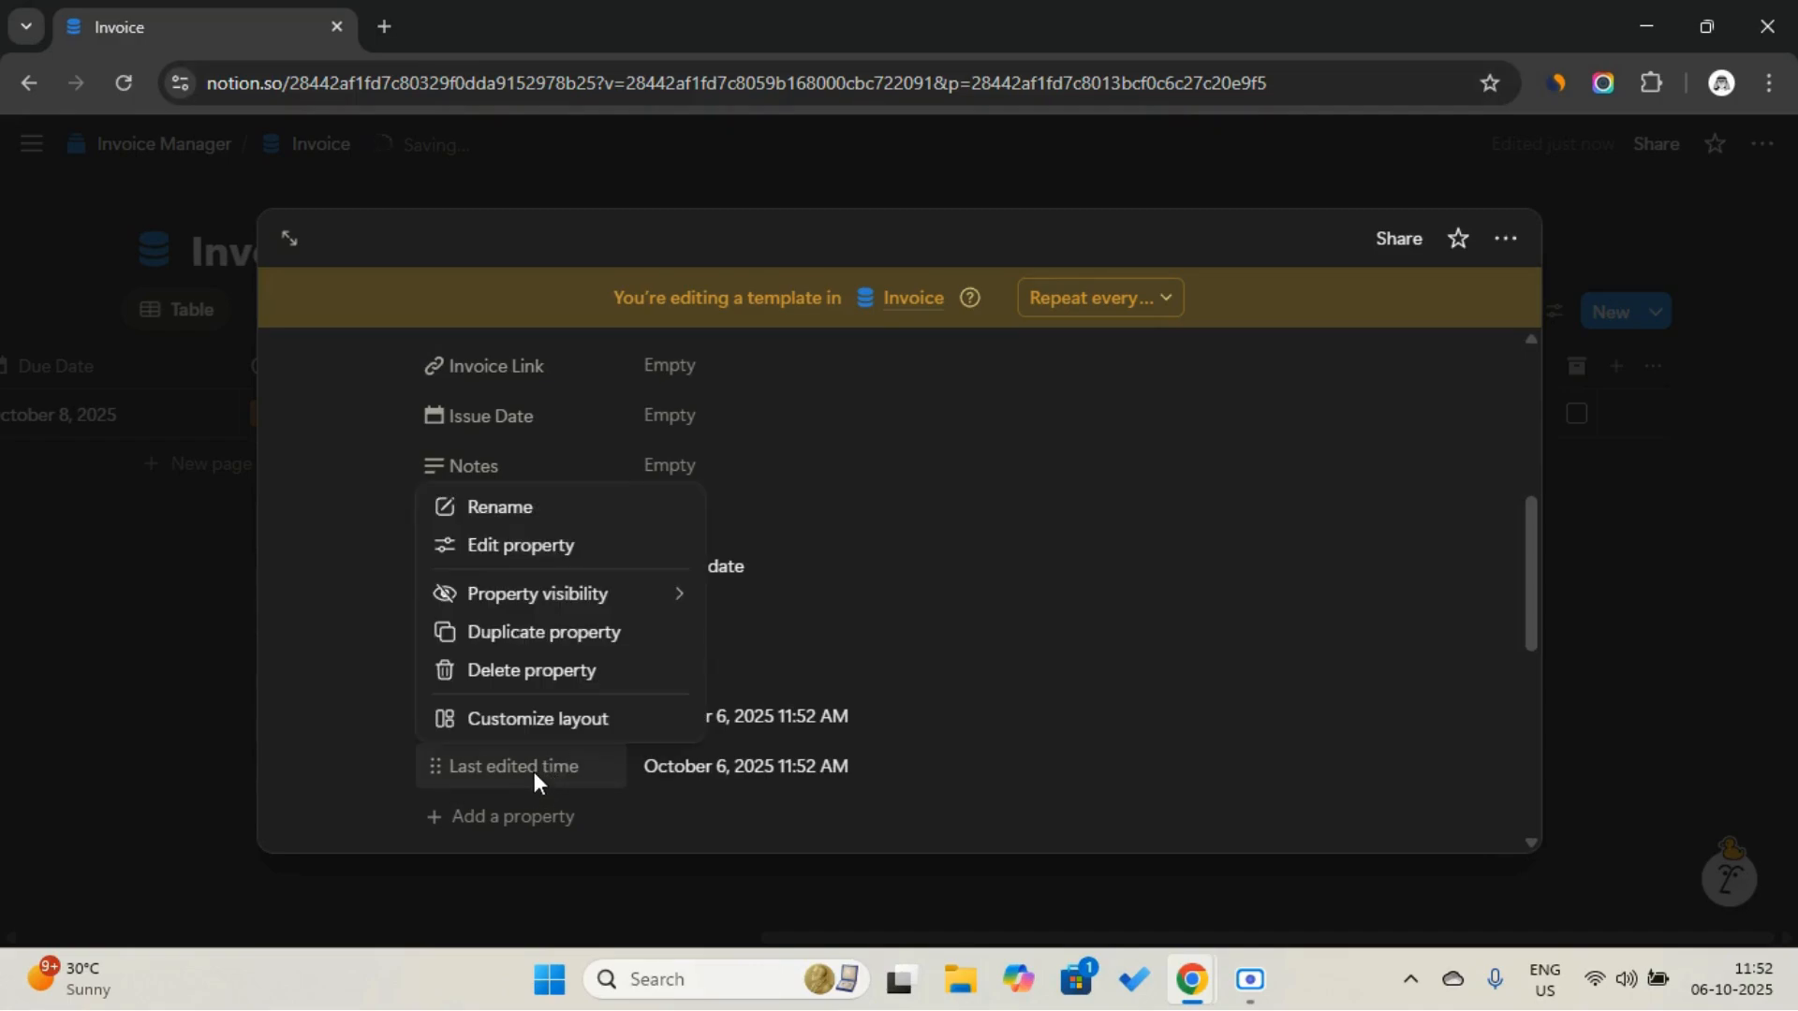
mouse_move(630, 609)
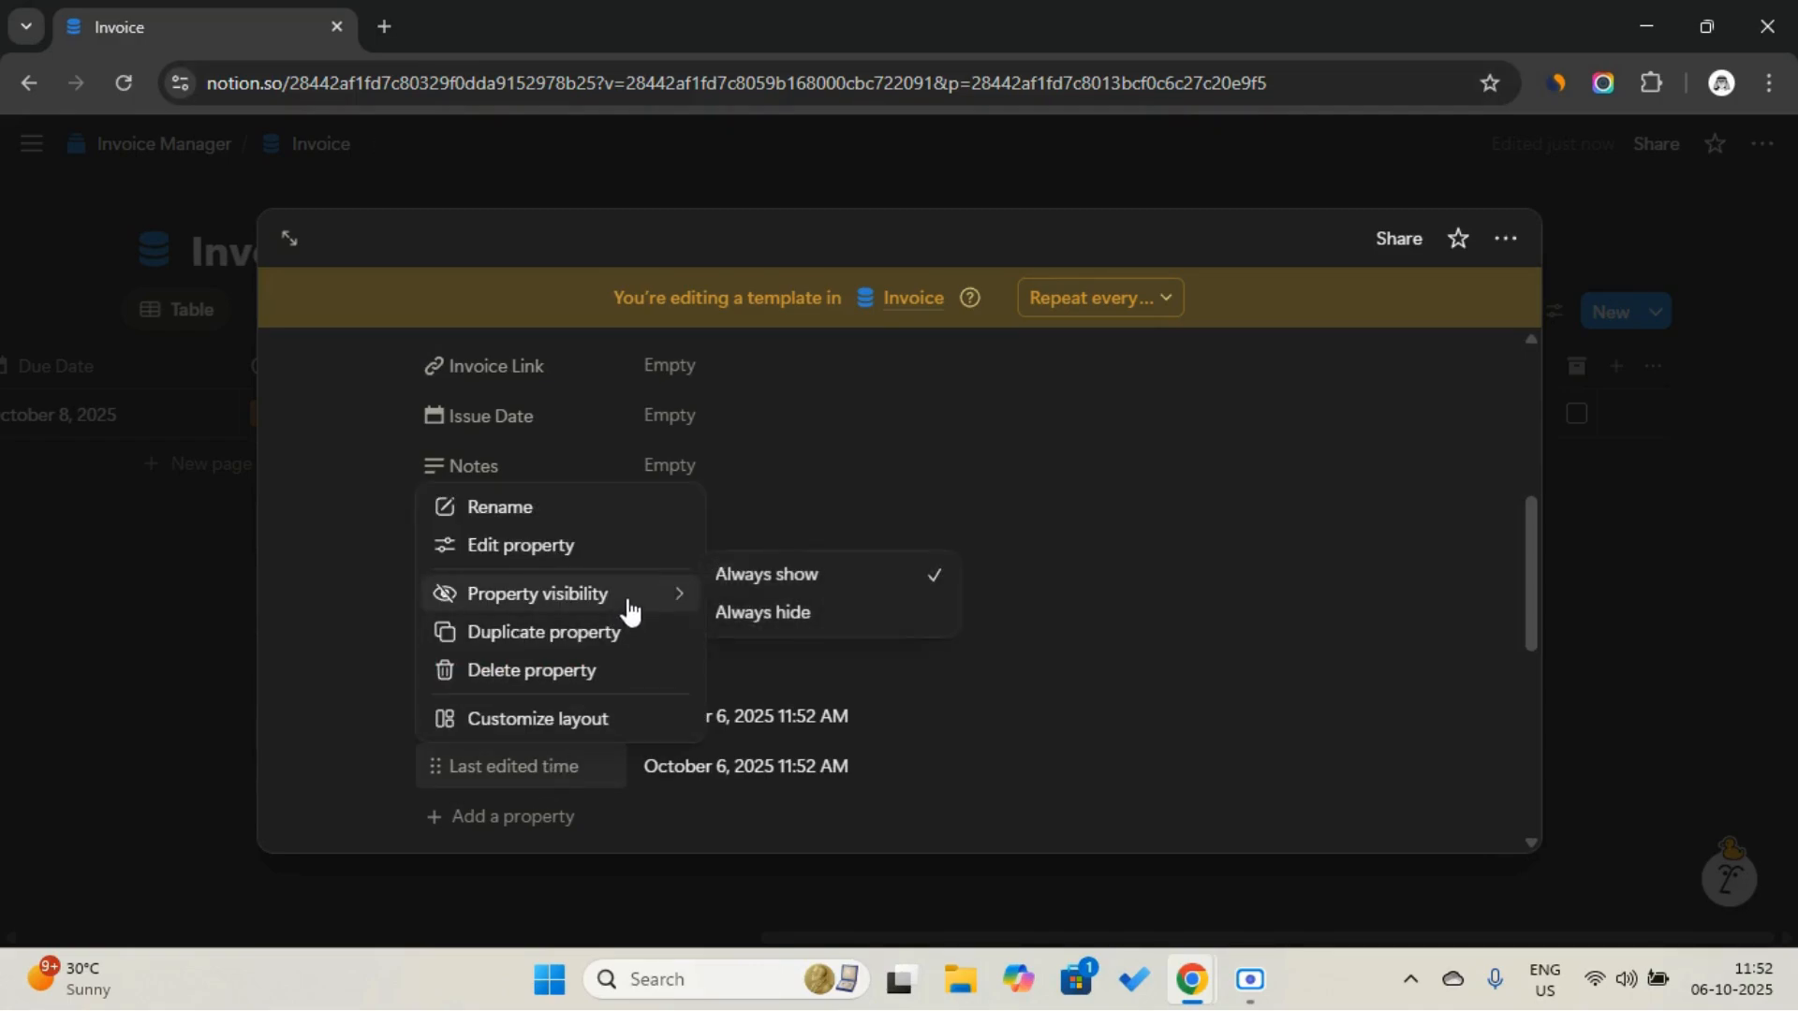
left_click(756, 610)
left_click(530, 716)
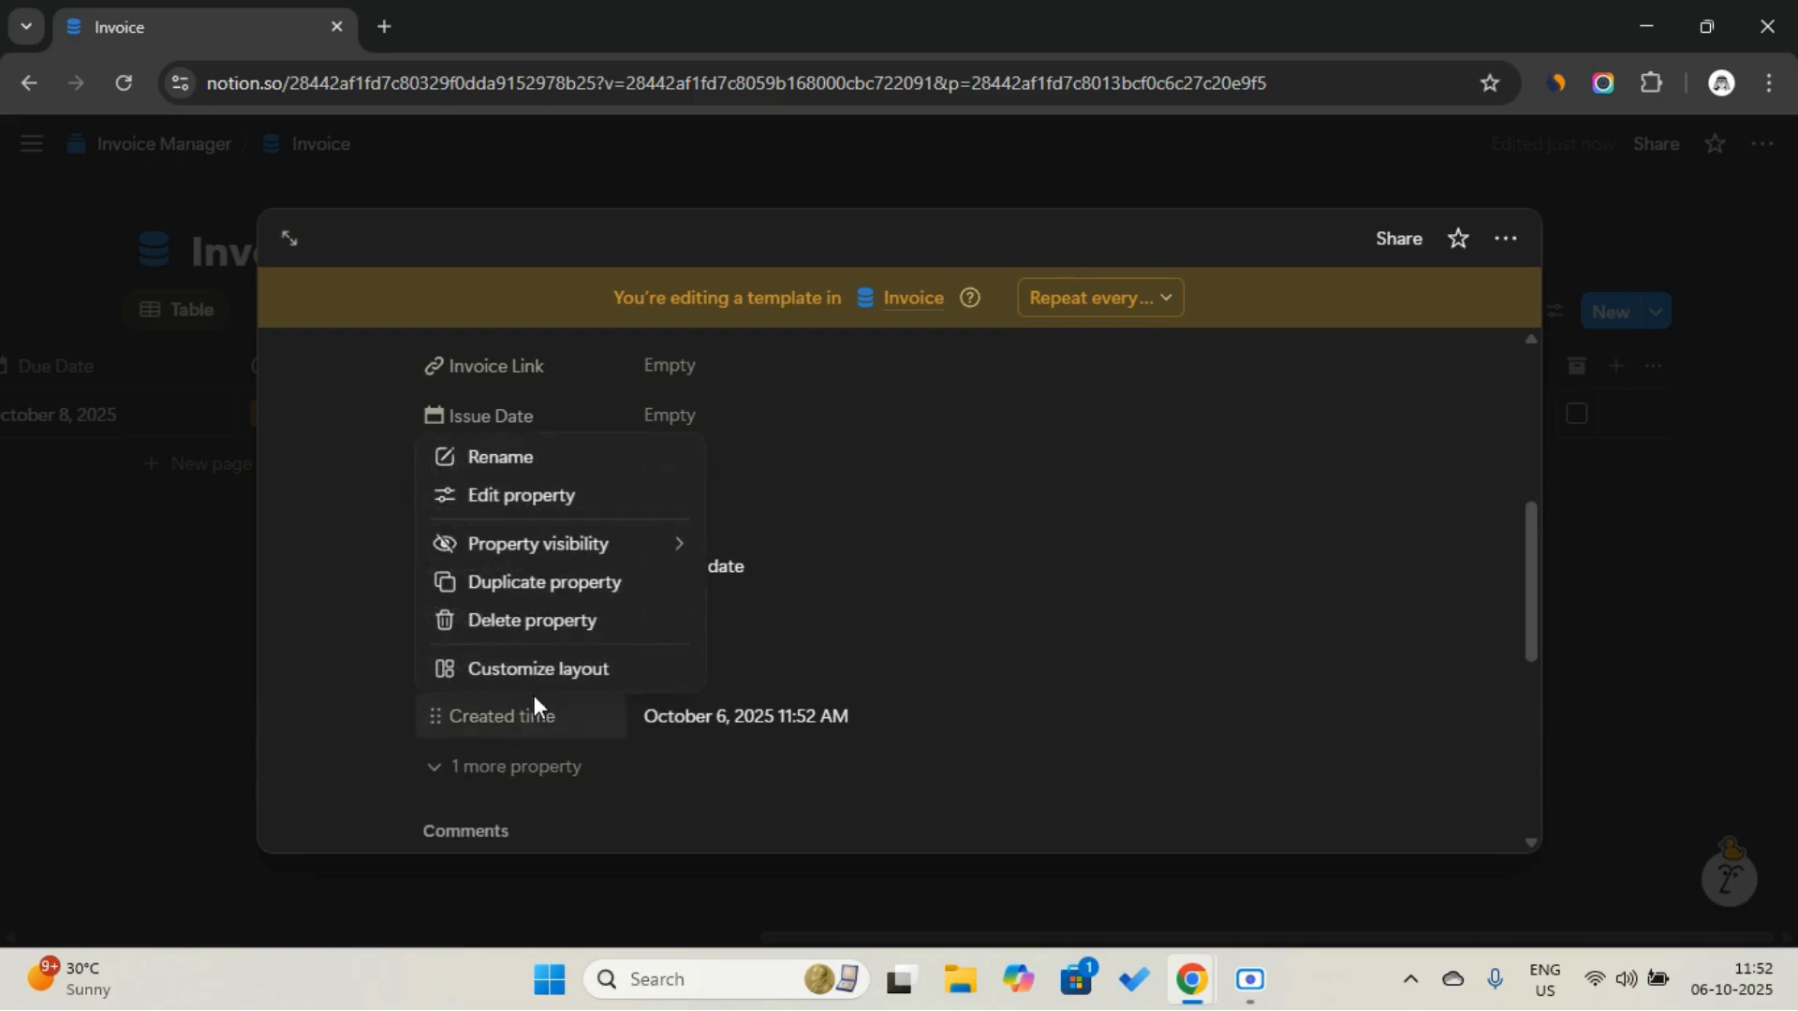
mouse_move(655, 550)
left_click(747, 562)
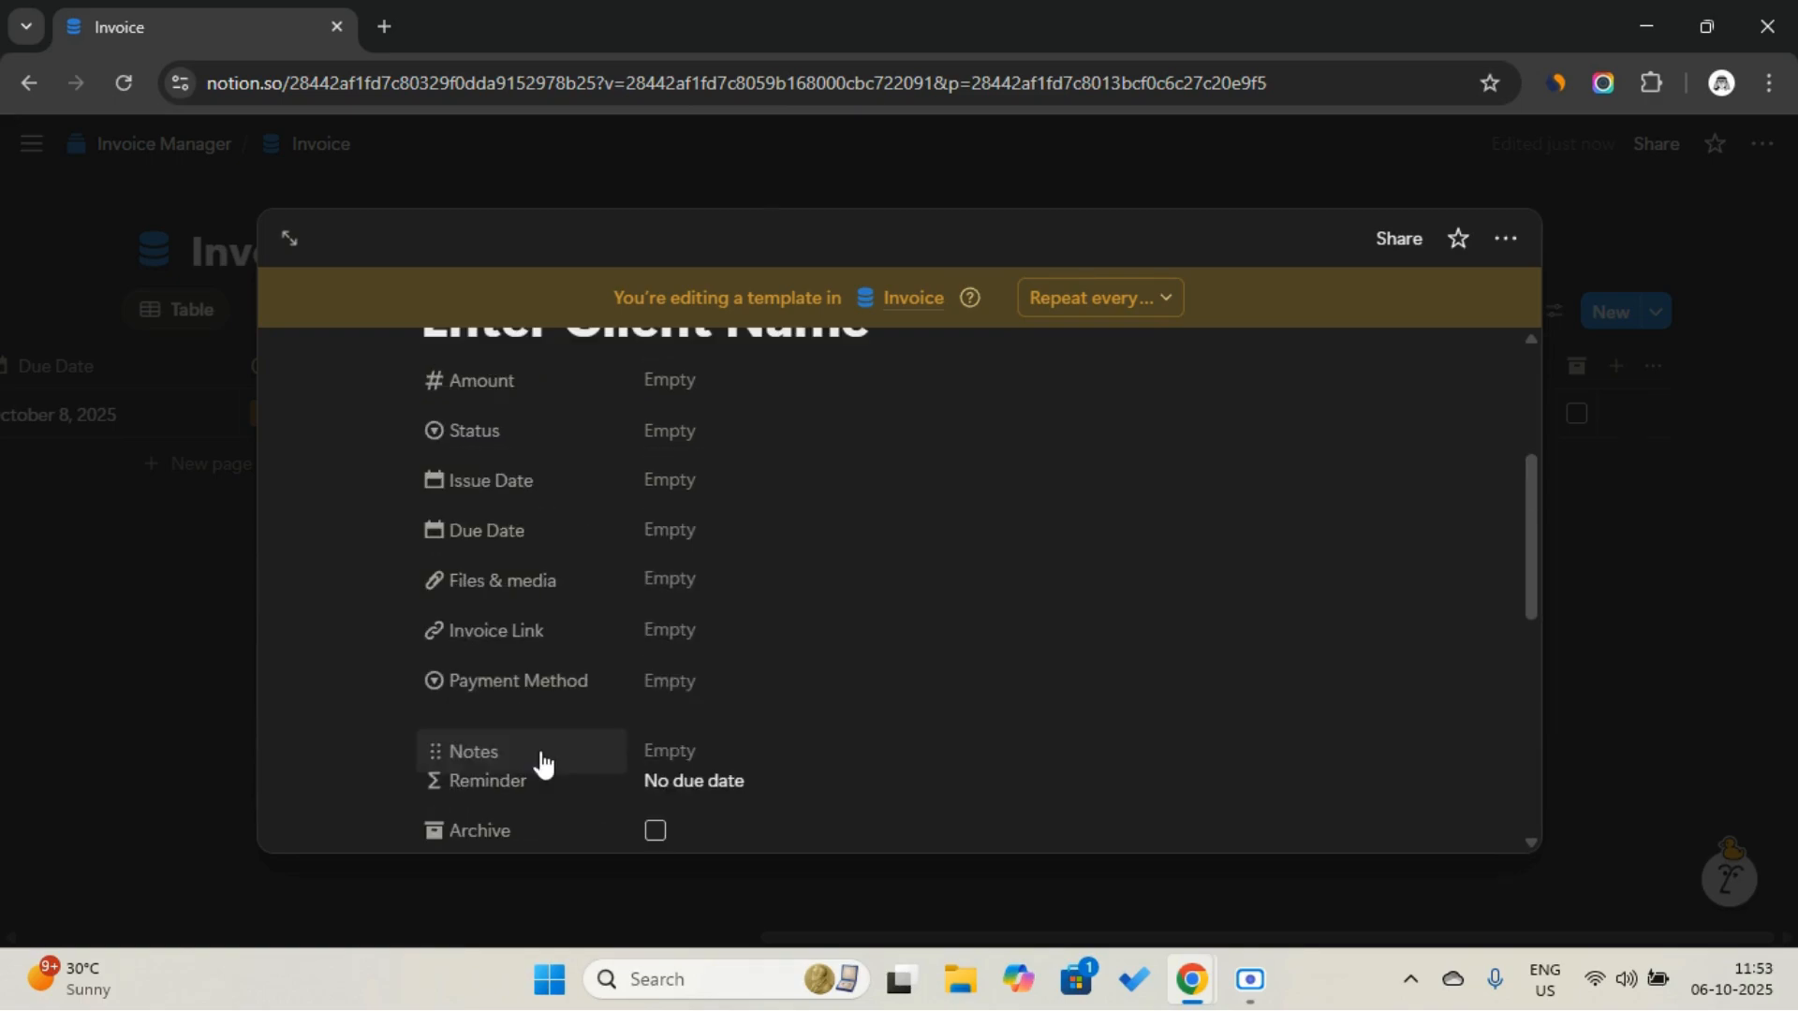
Order the template's properties as Amount, Status, Issue Date, Due Date, Payment Method, Files & media, Invoice Link, Reminder, Notes, Archive
left_click_drag(538, 683, 540, 599)
scroll(510, 700, "down", 5)
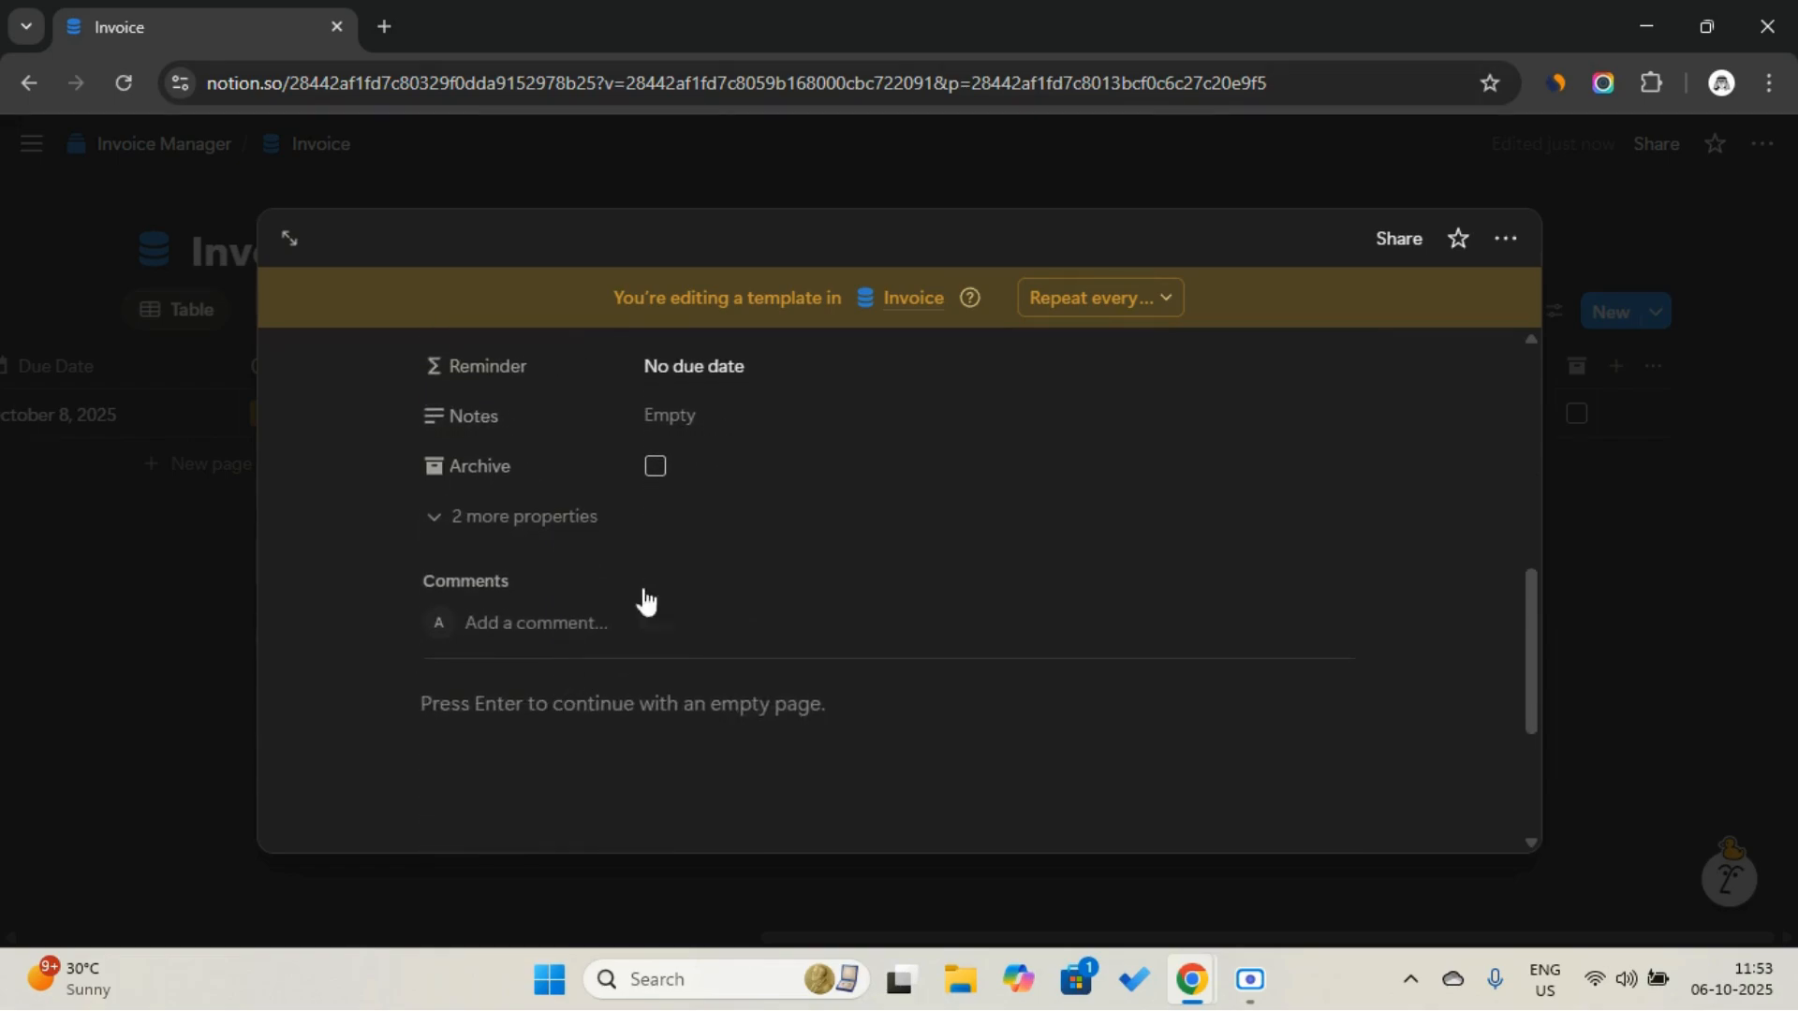
Open the "Enter Client Name" template as a full page and turn on Full width
left_click(290, 237)
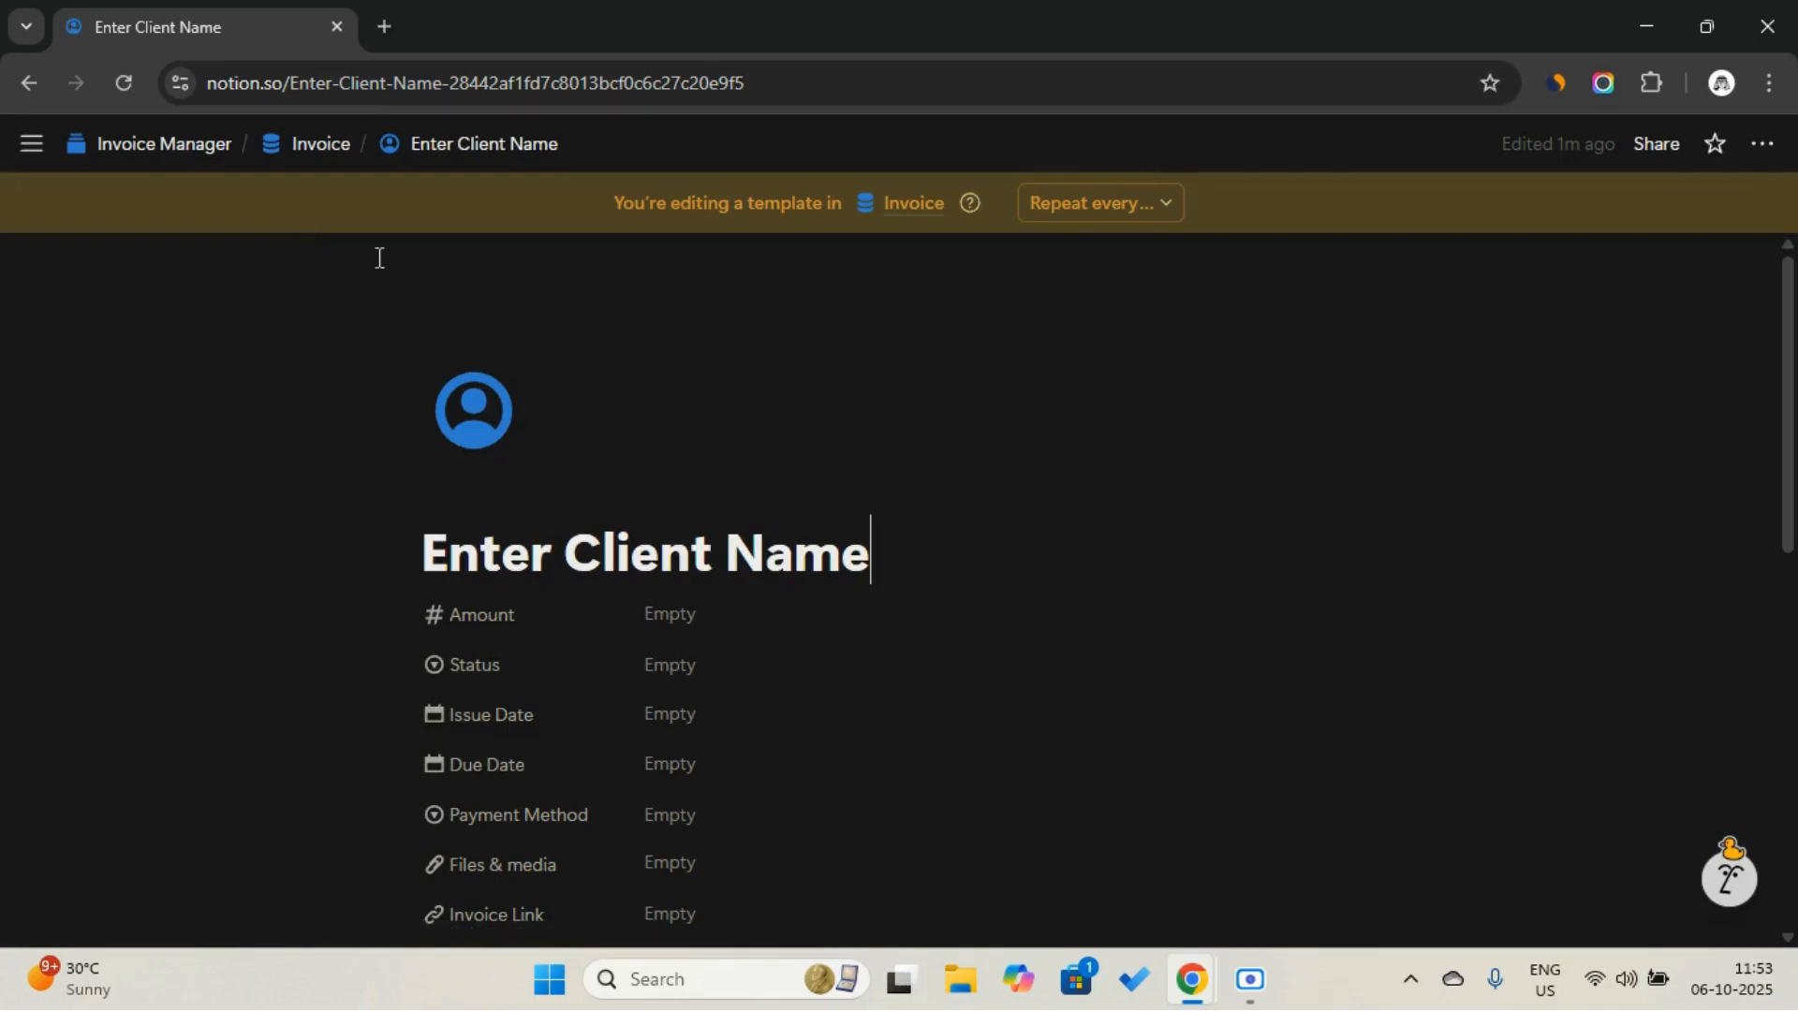
left_click(1762, 147)
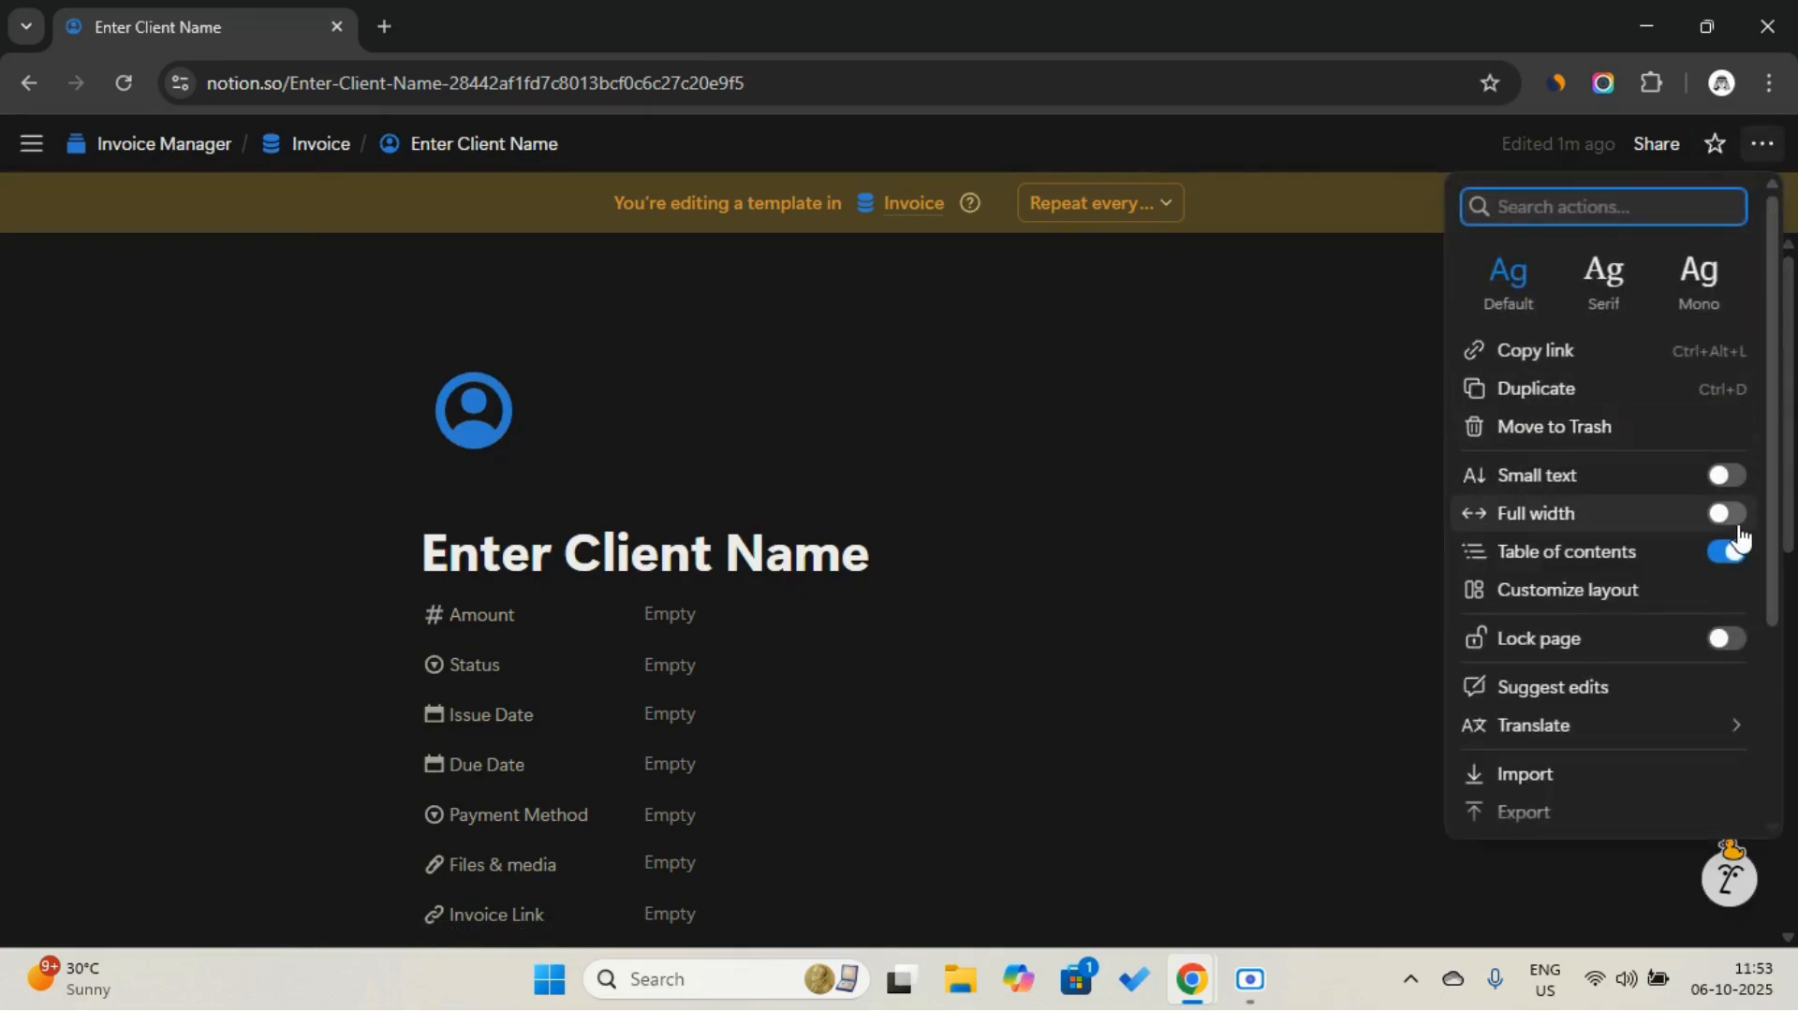
left_click(1727, 515)
left_click(1085, 497)
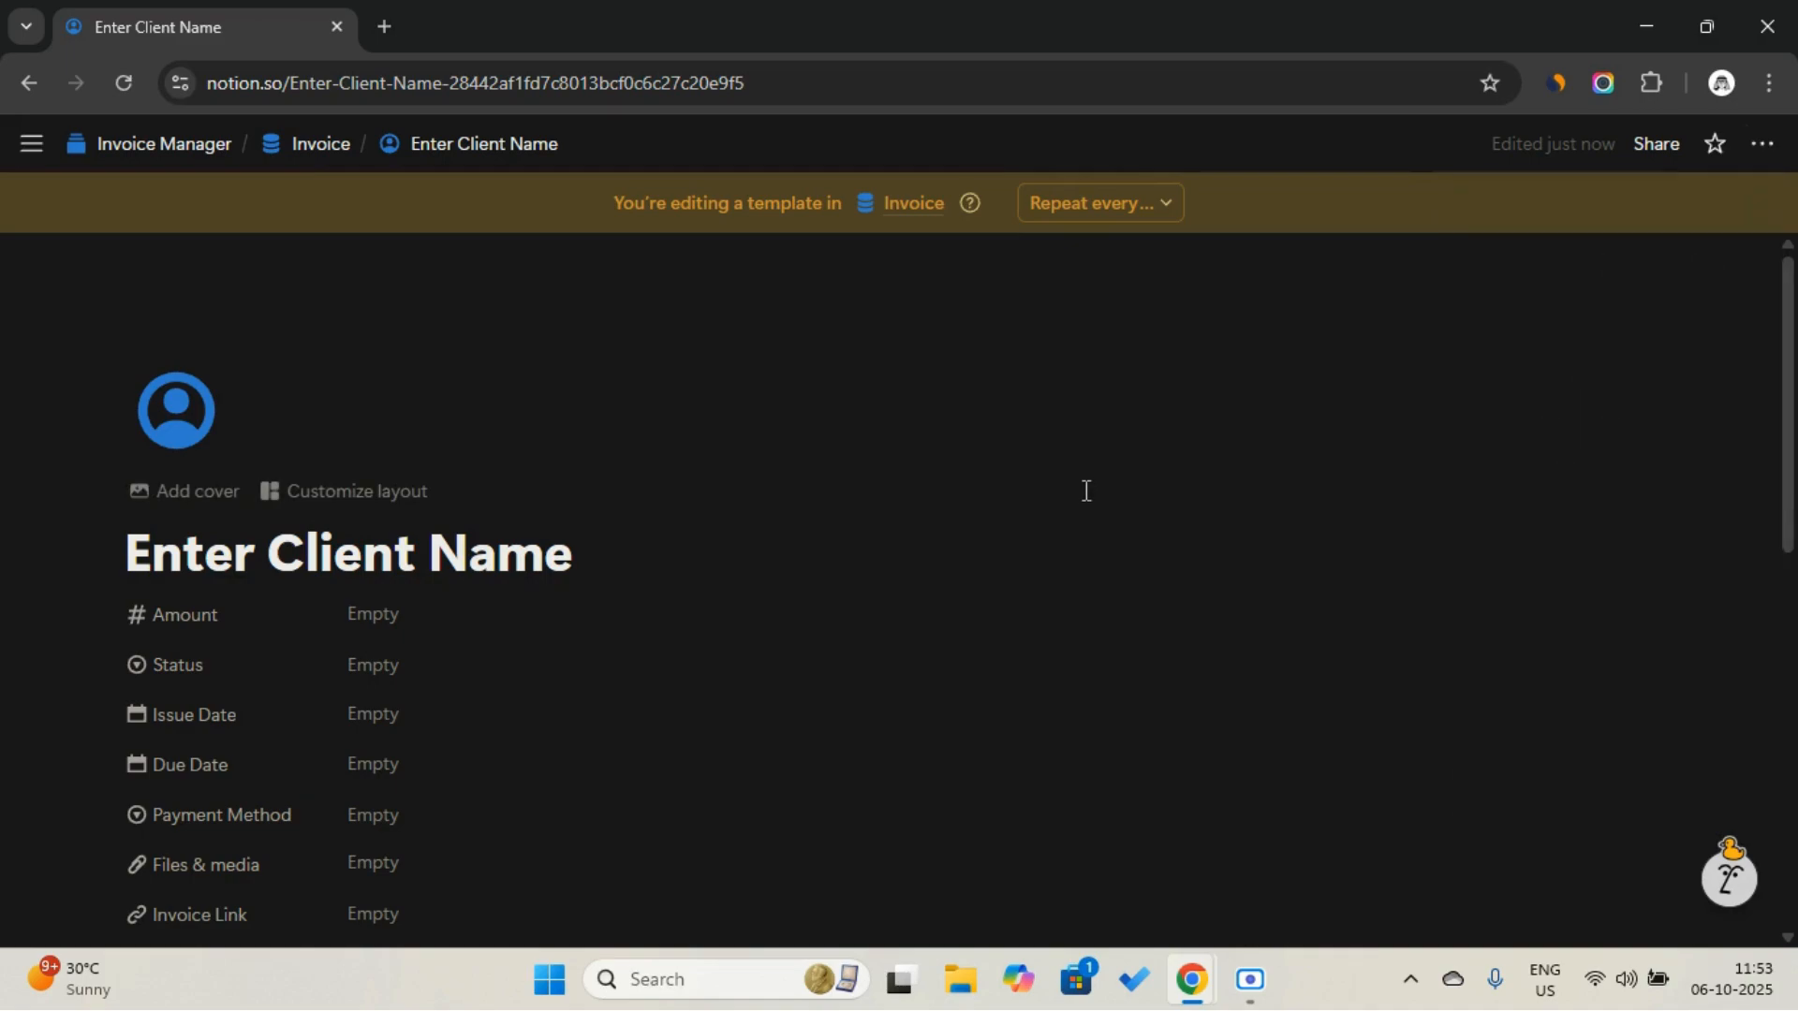
Start customizing the template's page layout and add the existing Files & media property to the side details panel
left_click(1762, 154)
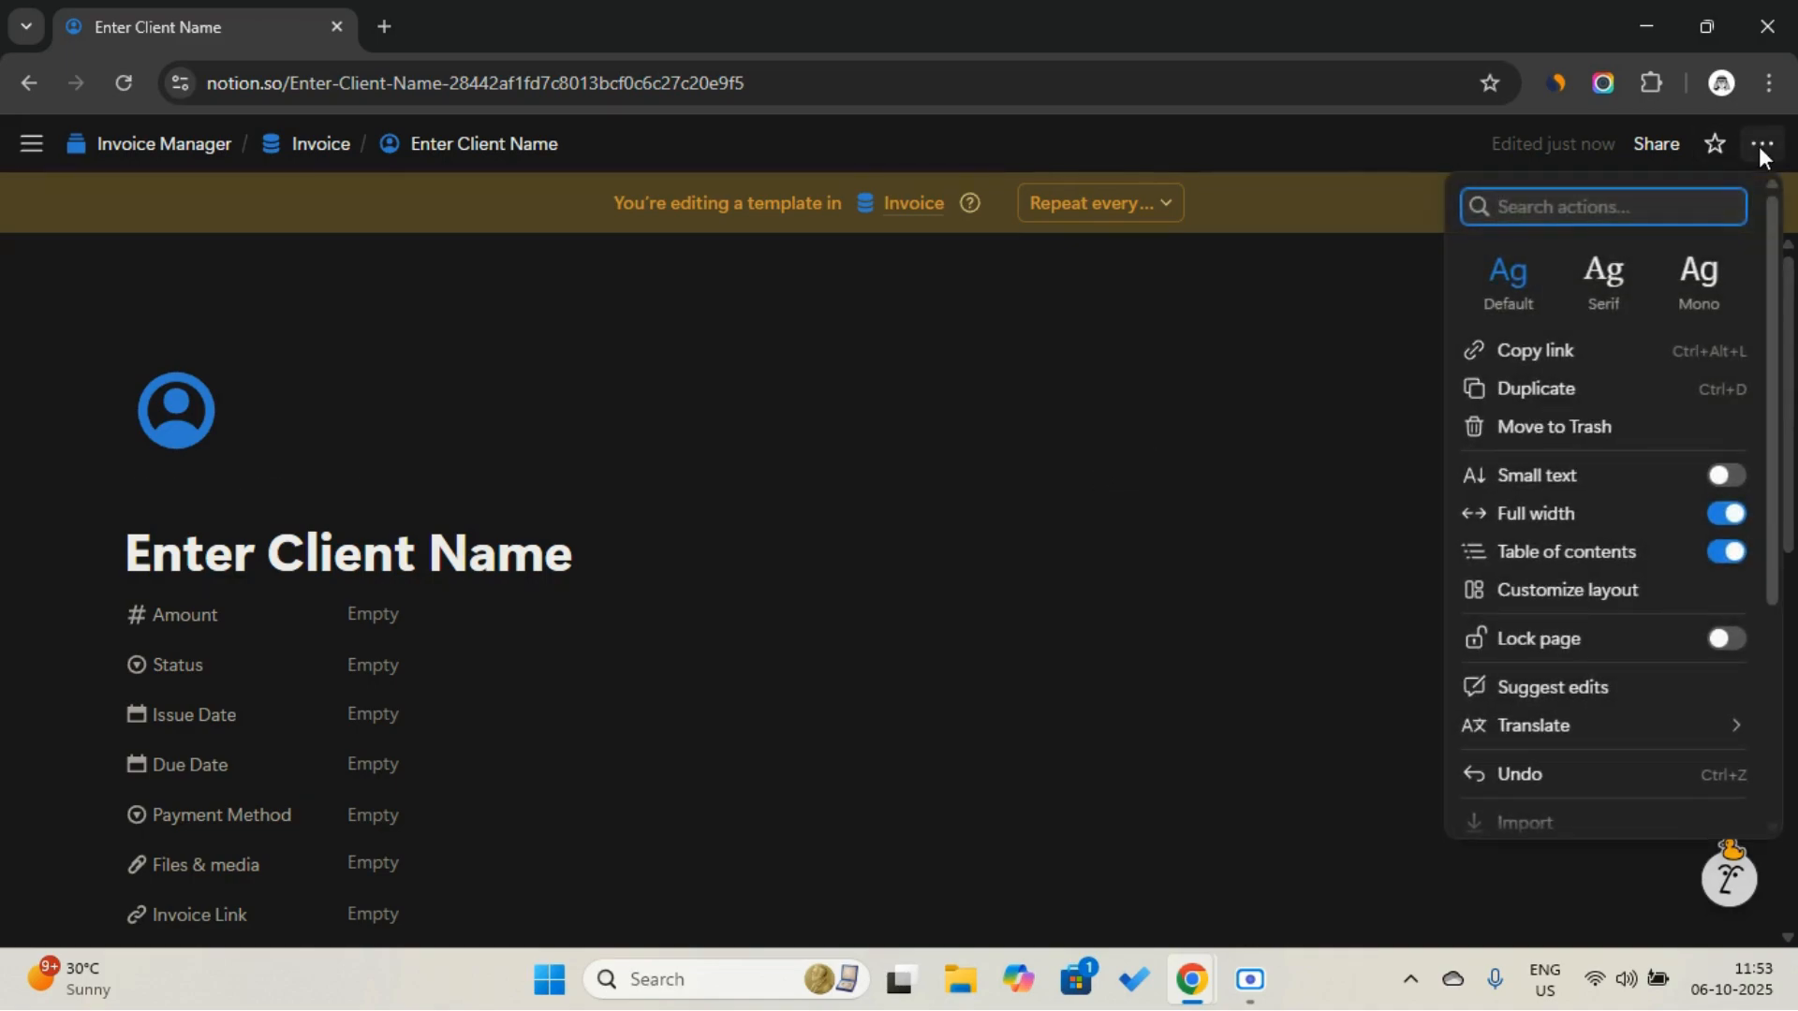
left_click(1637, 595)
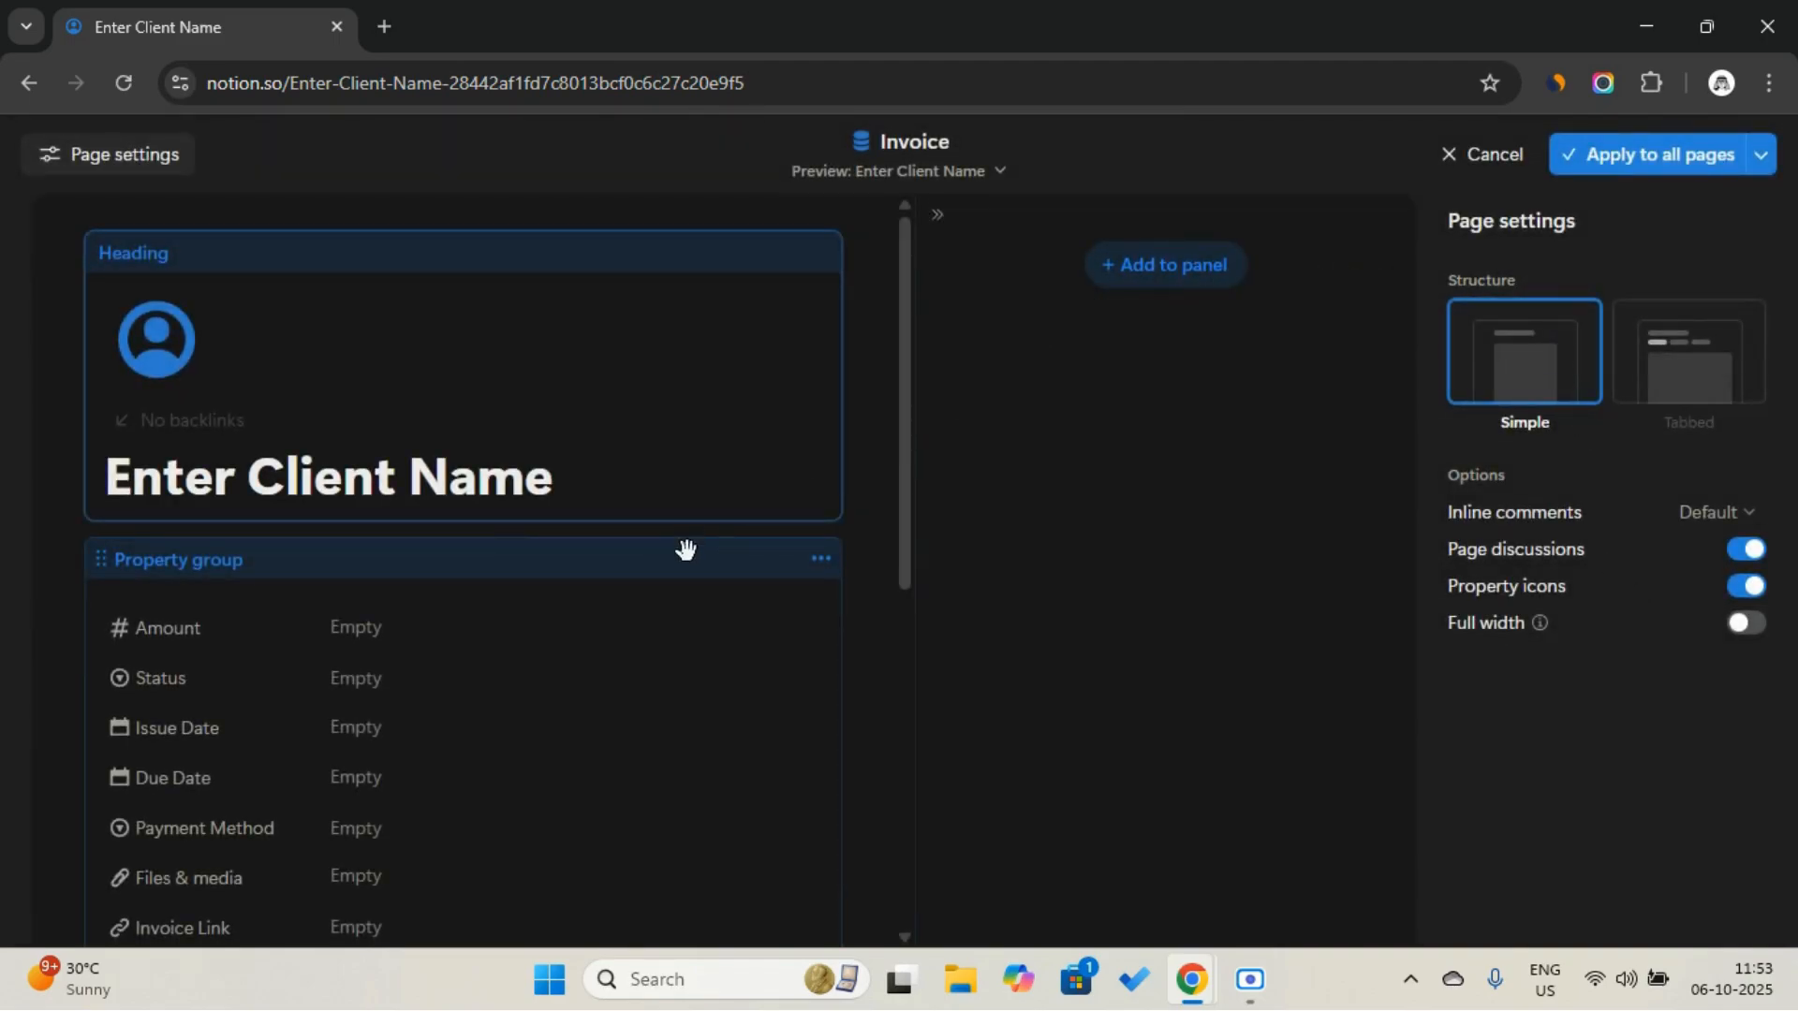
left_click(1159, 267)
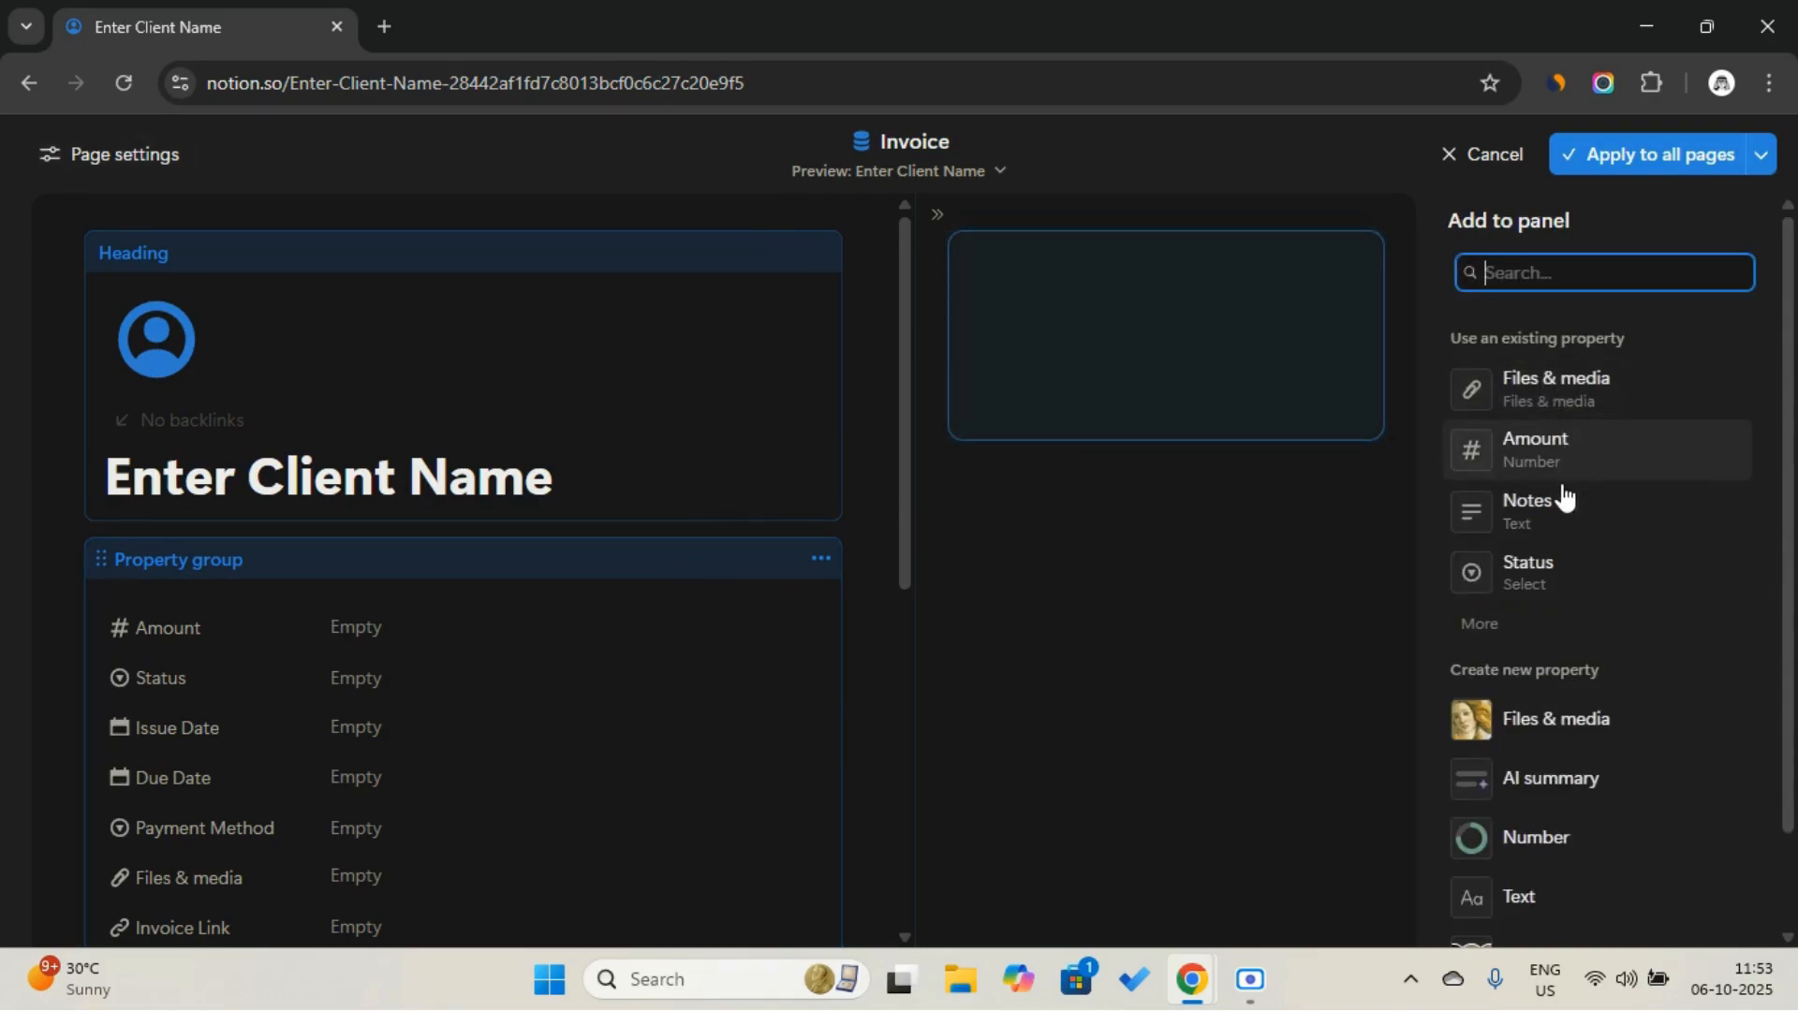
left_click(1584, 391)
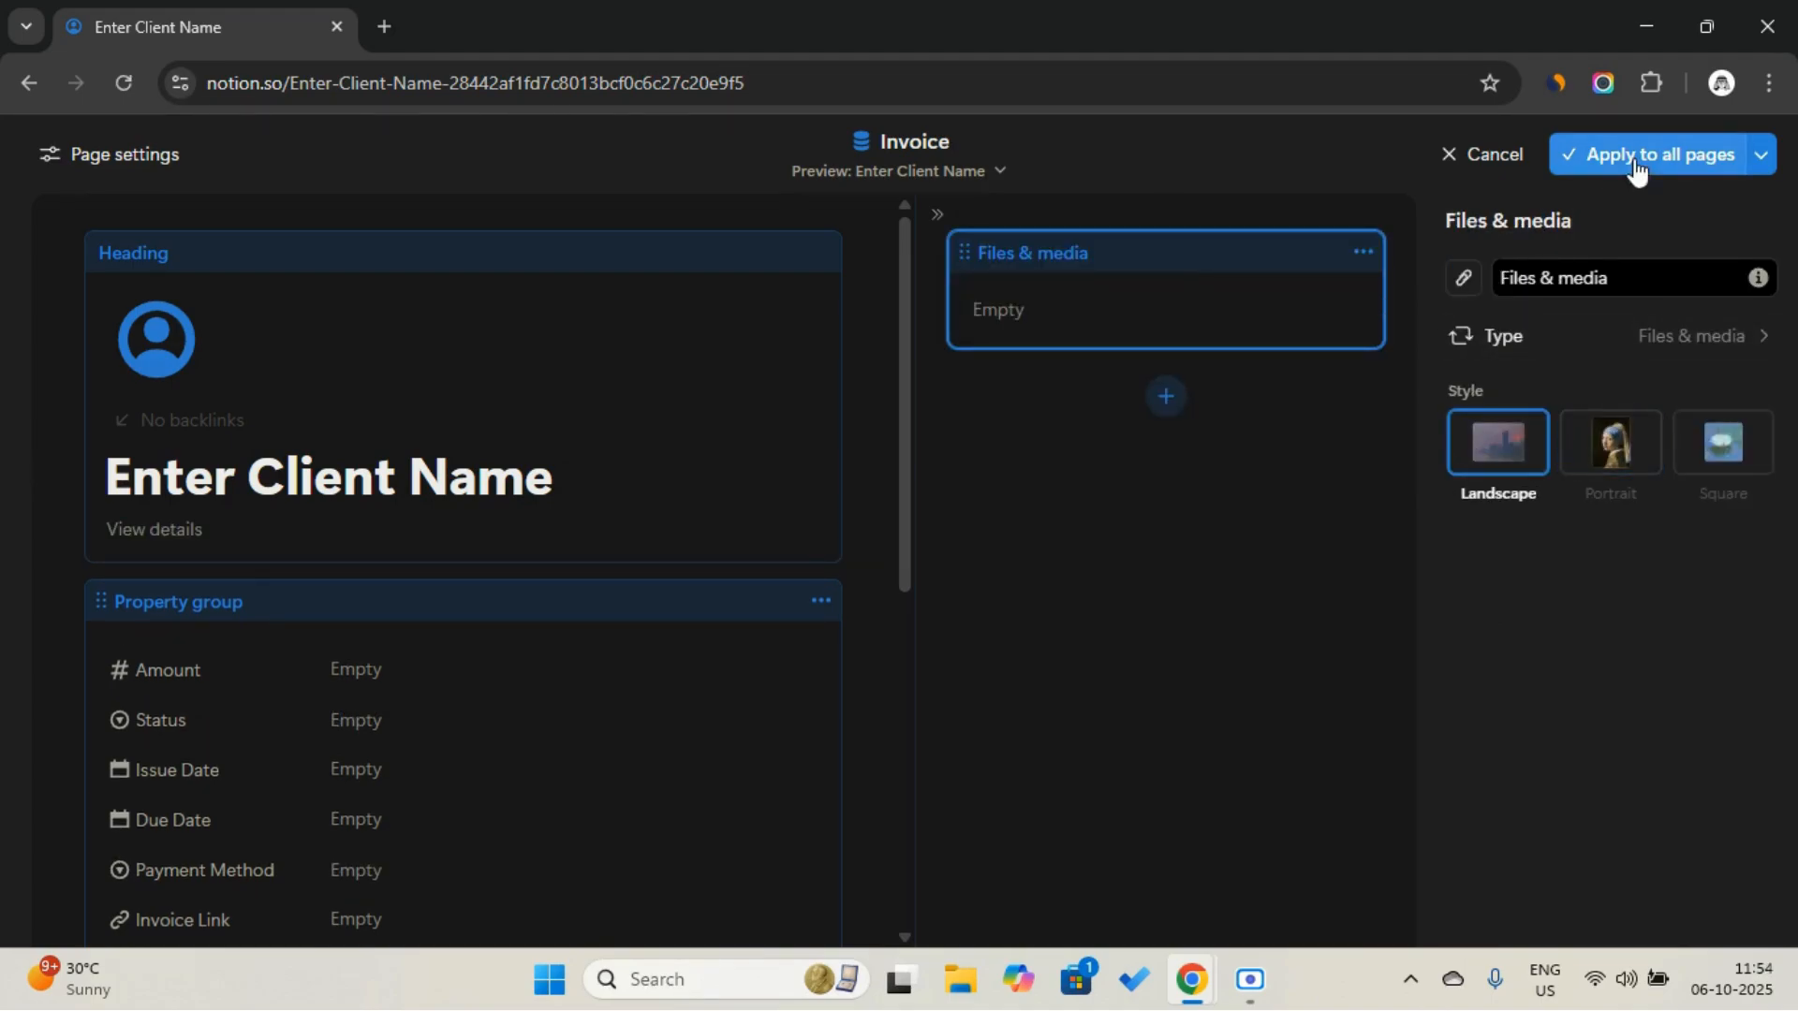
Add the existing Invoice Link property to the details panel below Files & media
left_click(1153, 400)
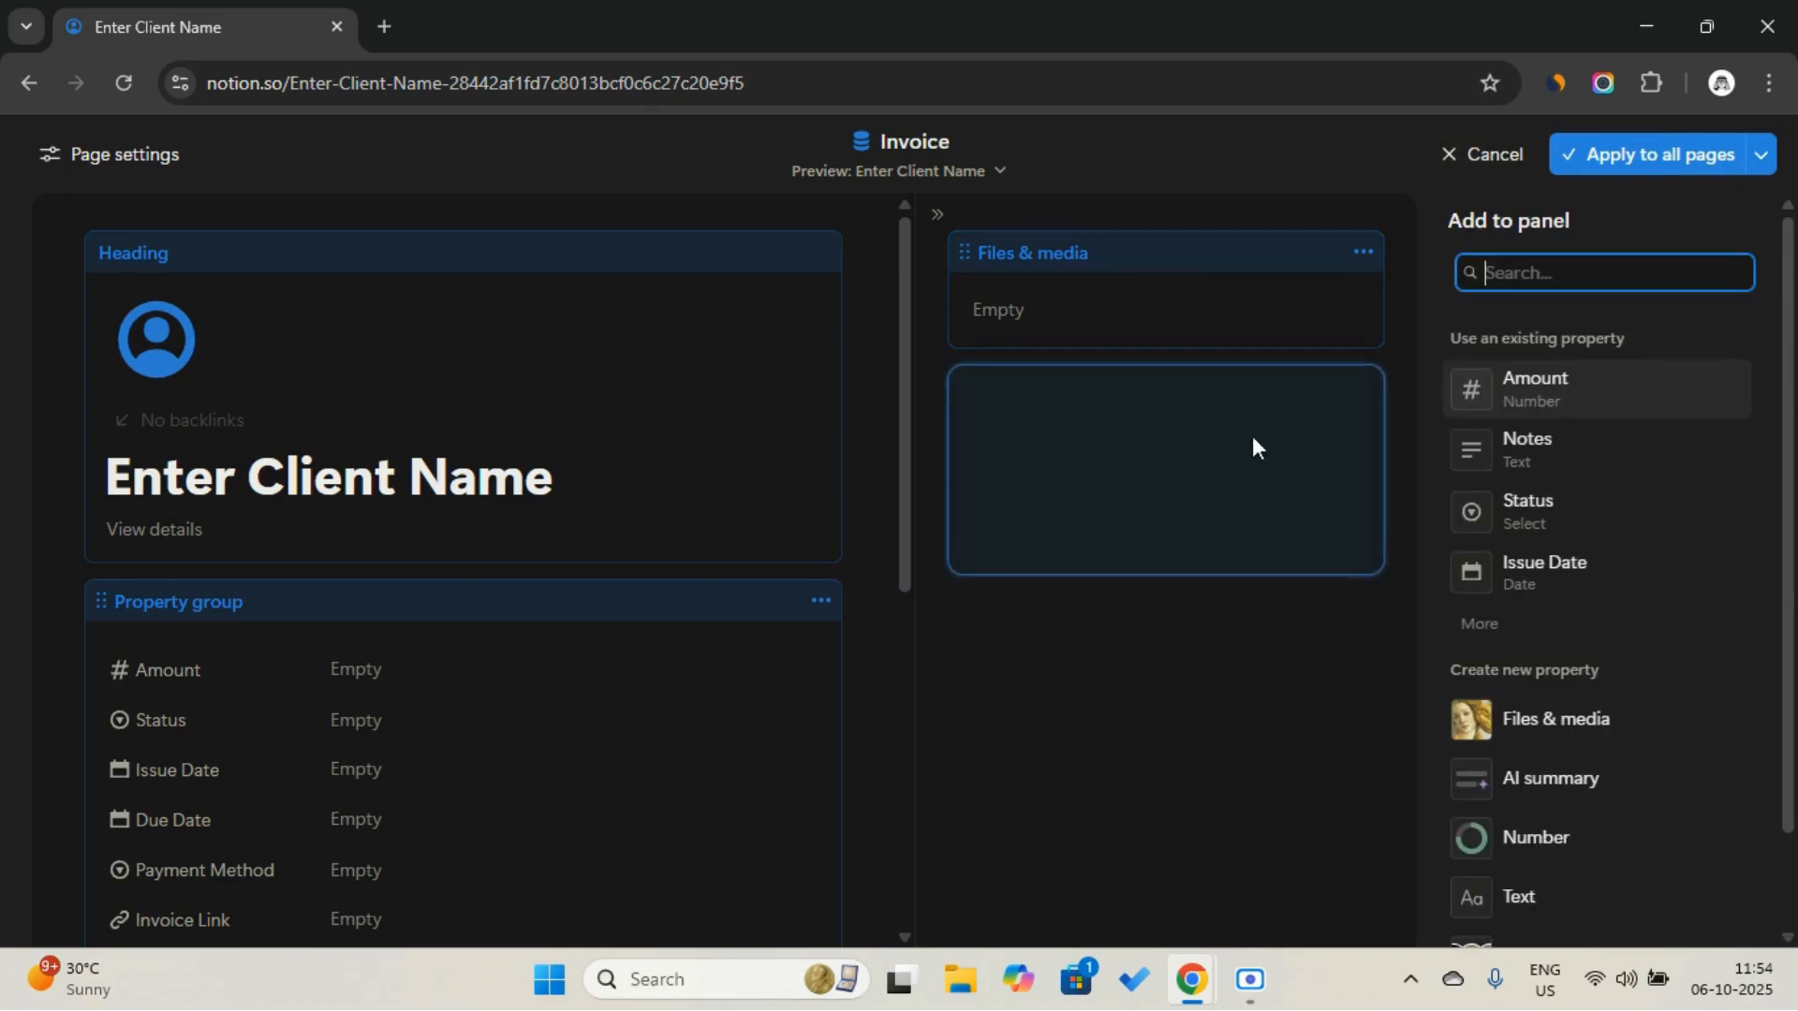
left_click(1554, 625)
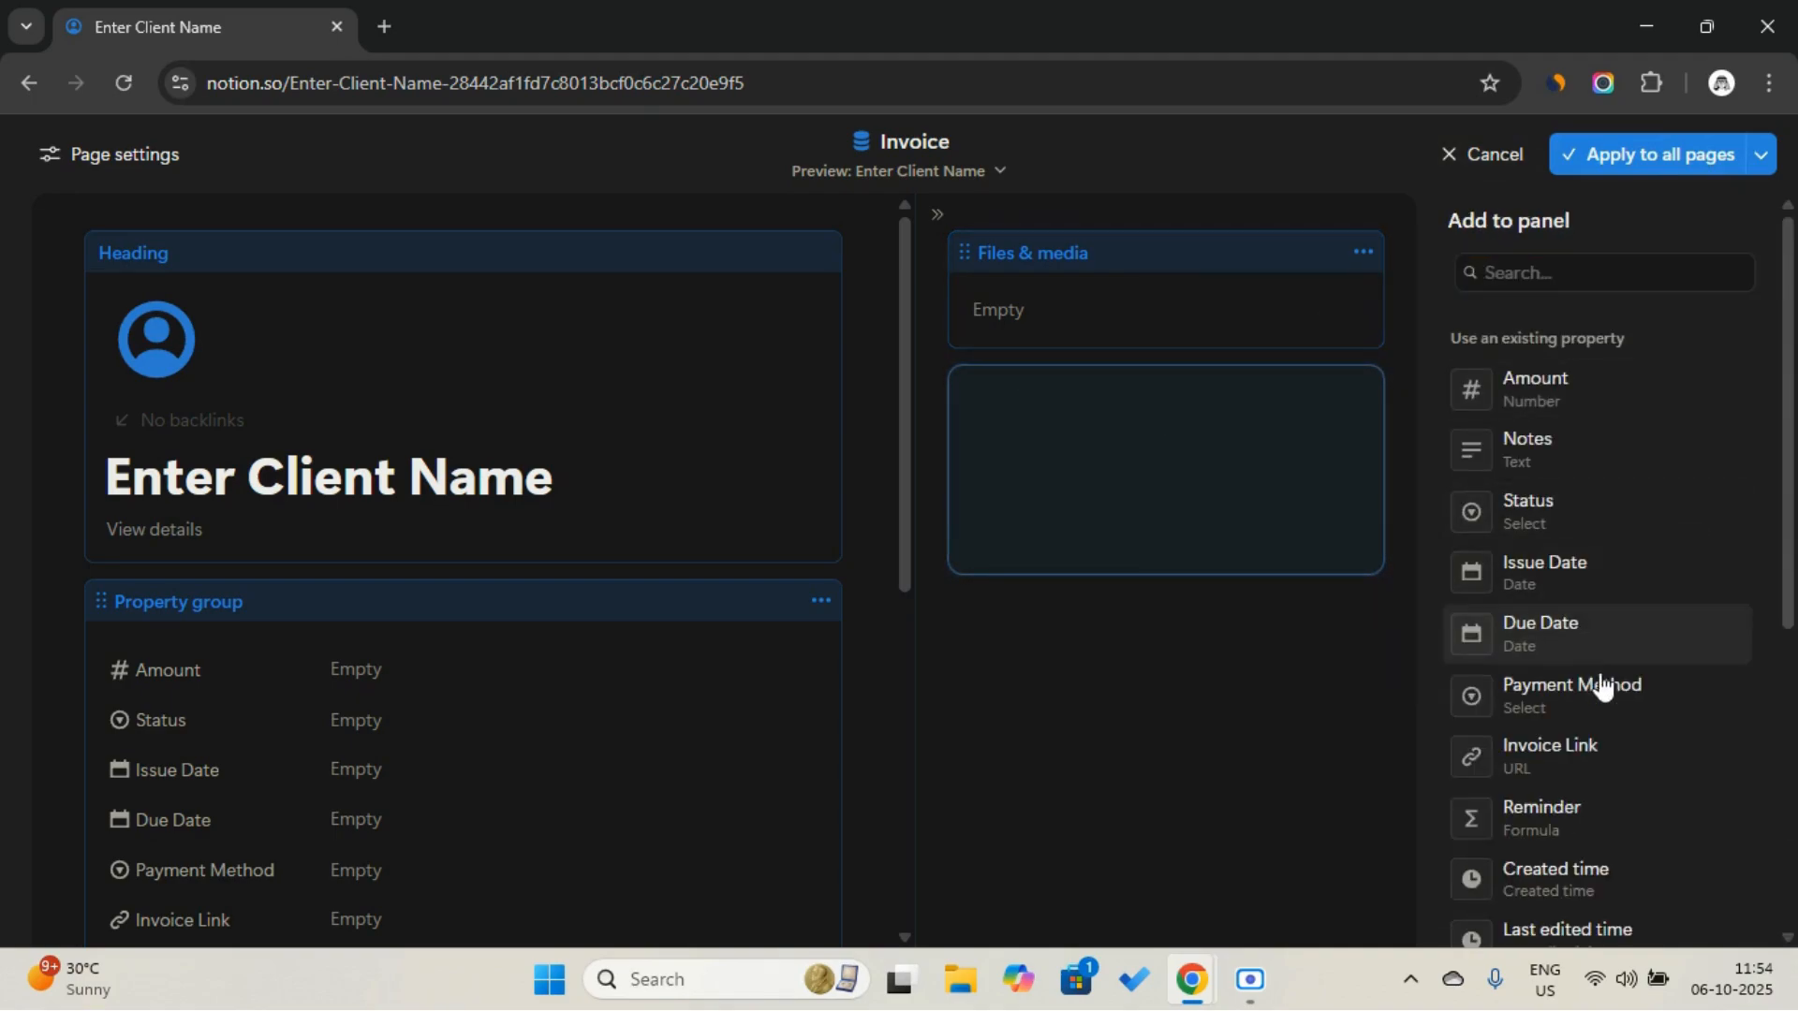
scroll(1603, 686, "down", 2)
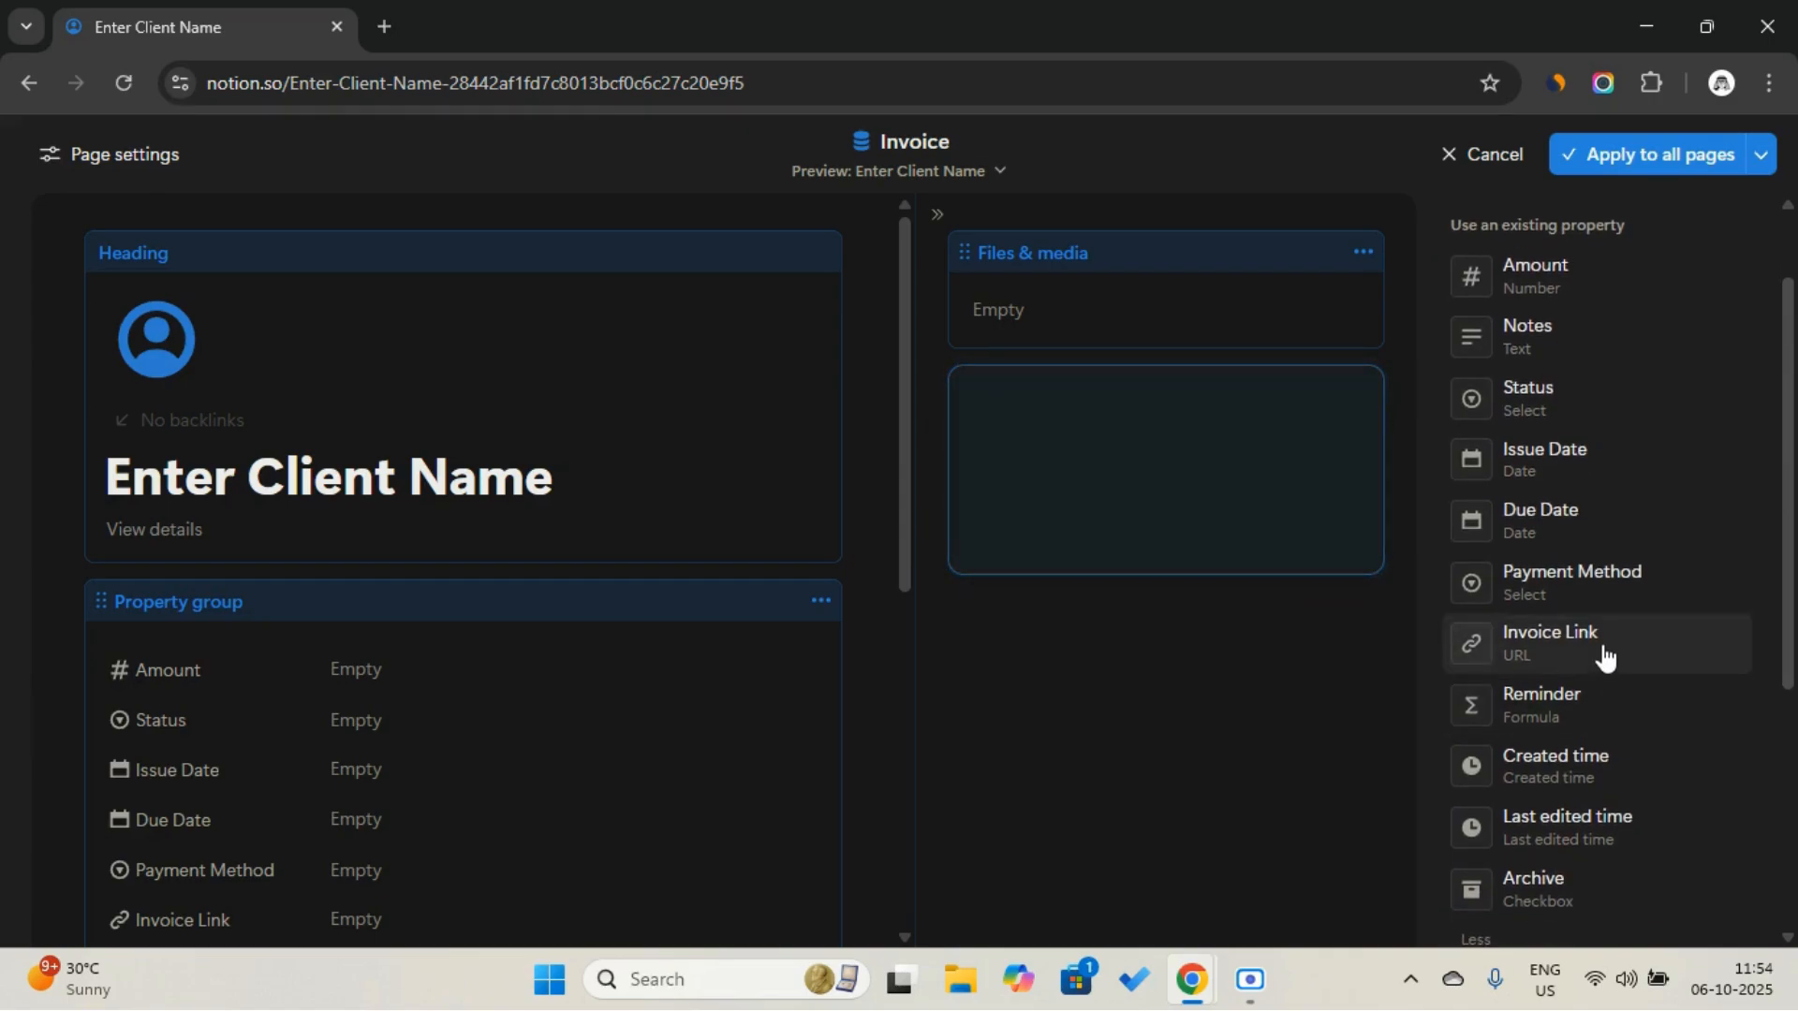
left_click(1603, 655)
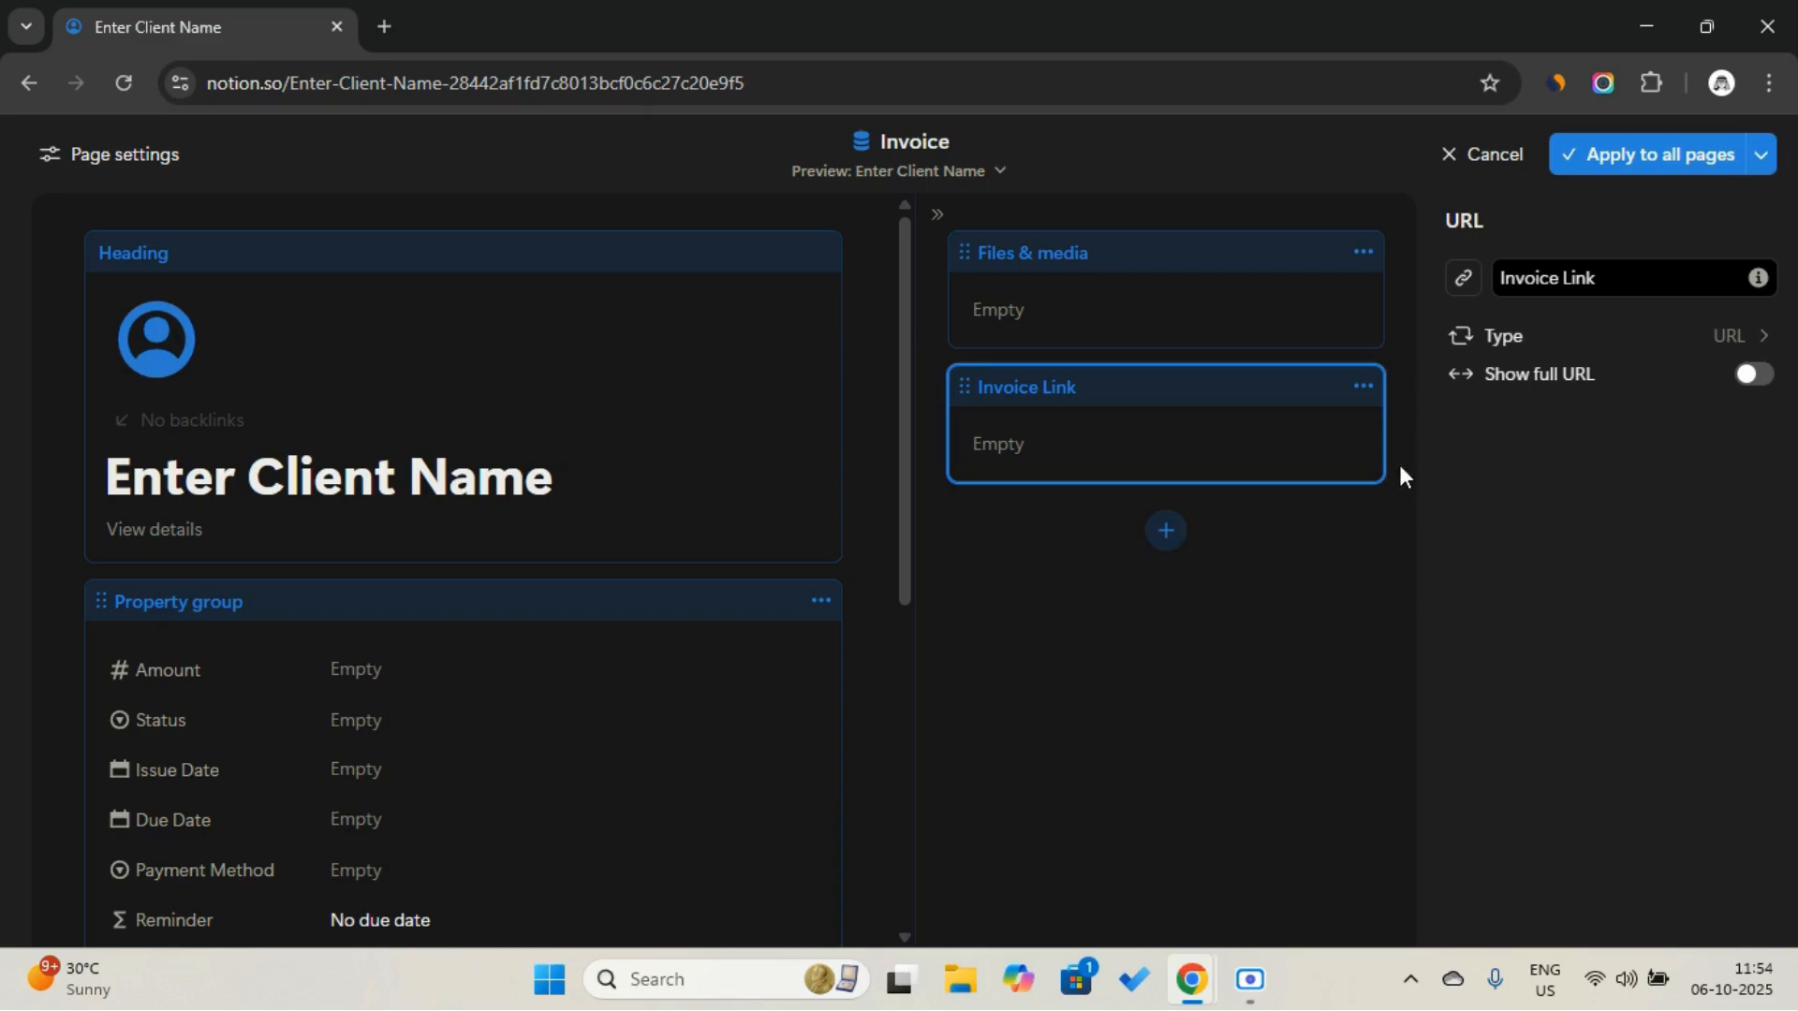
Add the existing Payment Method property to the details panel below Invoice Link
left_click(1243, 521)
left_click(1166, 531)
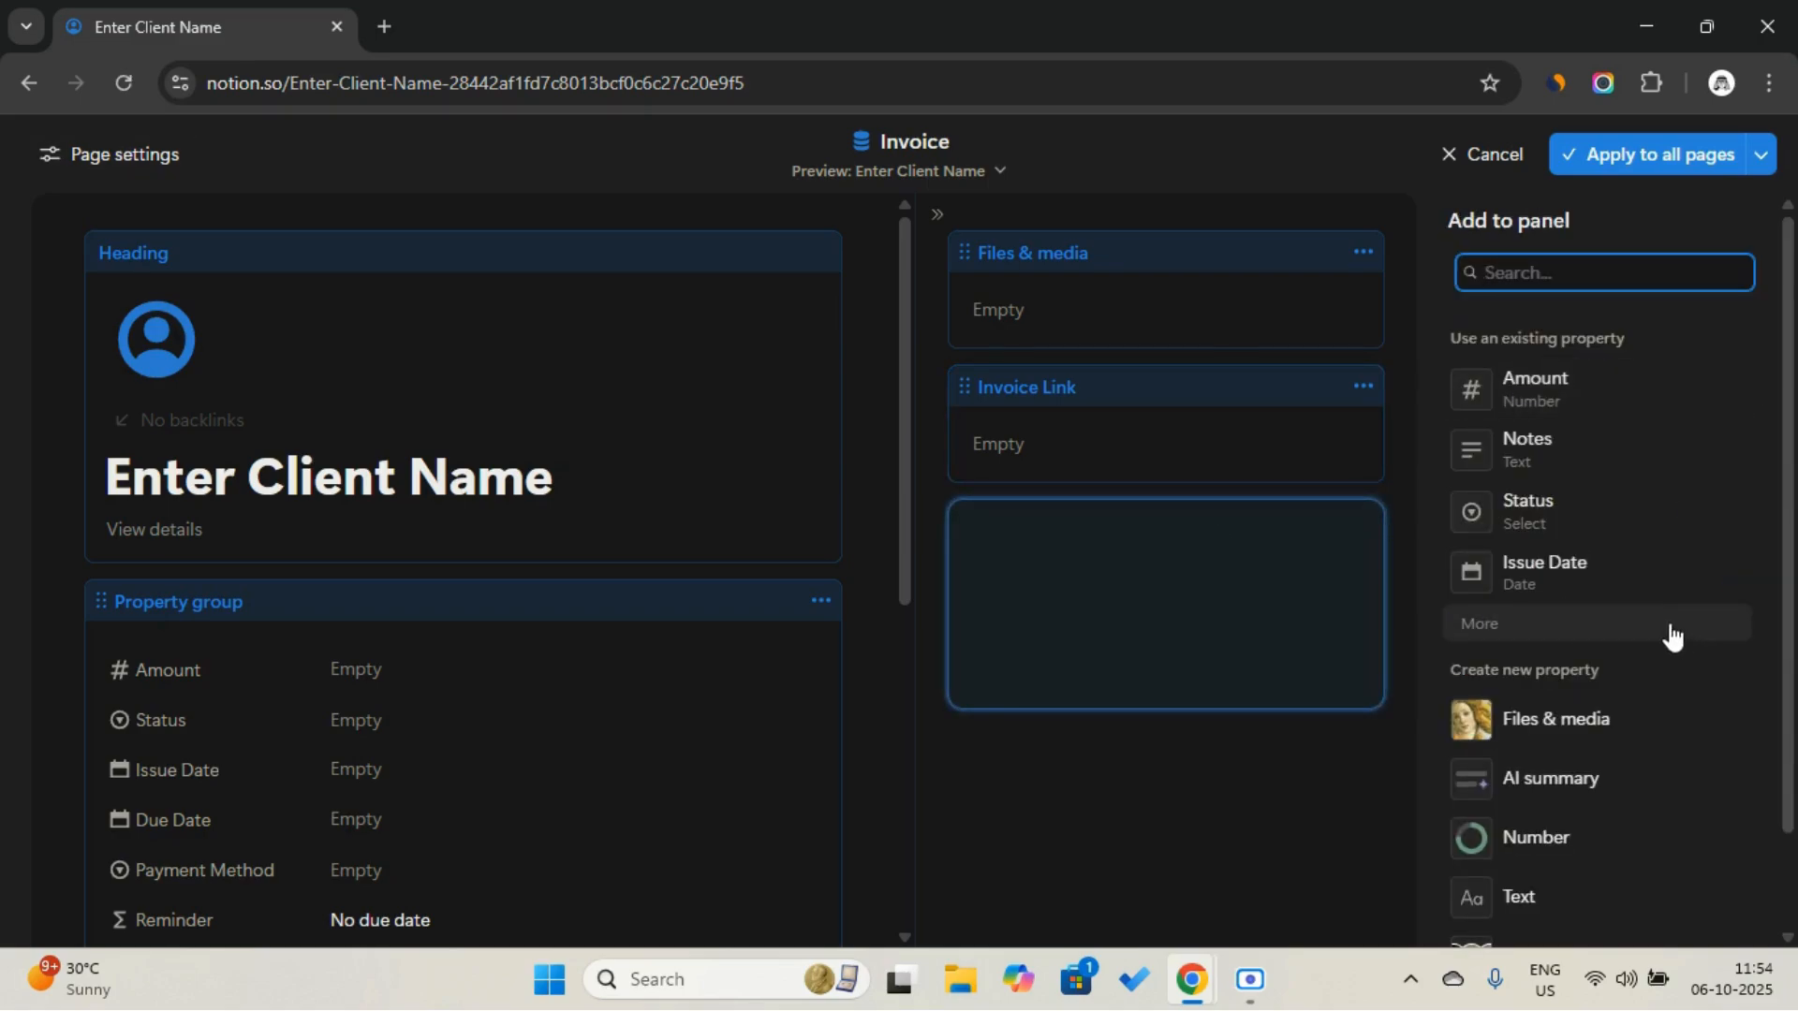
scroll(1673, 637, "down", 1)
left_click(1607, 605)
scroll(1619, 691, "down", 2)
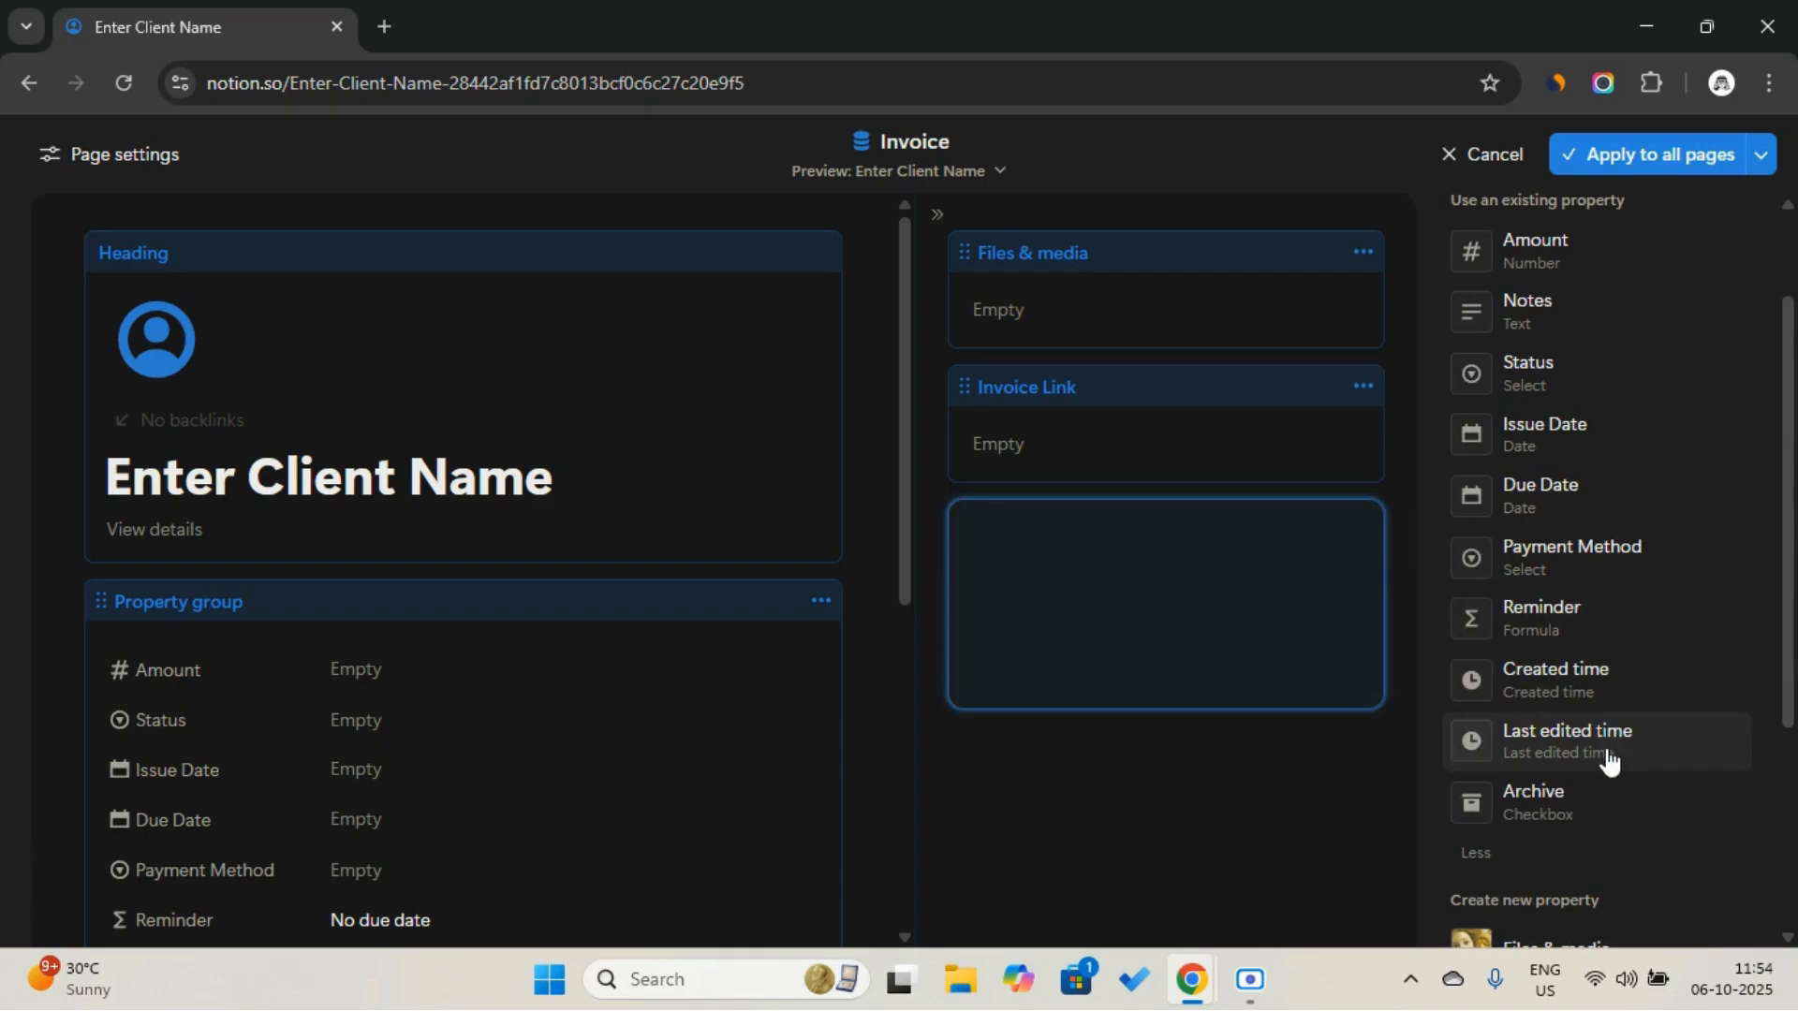
left_click(1606, 573)
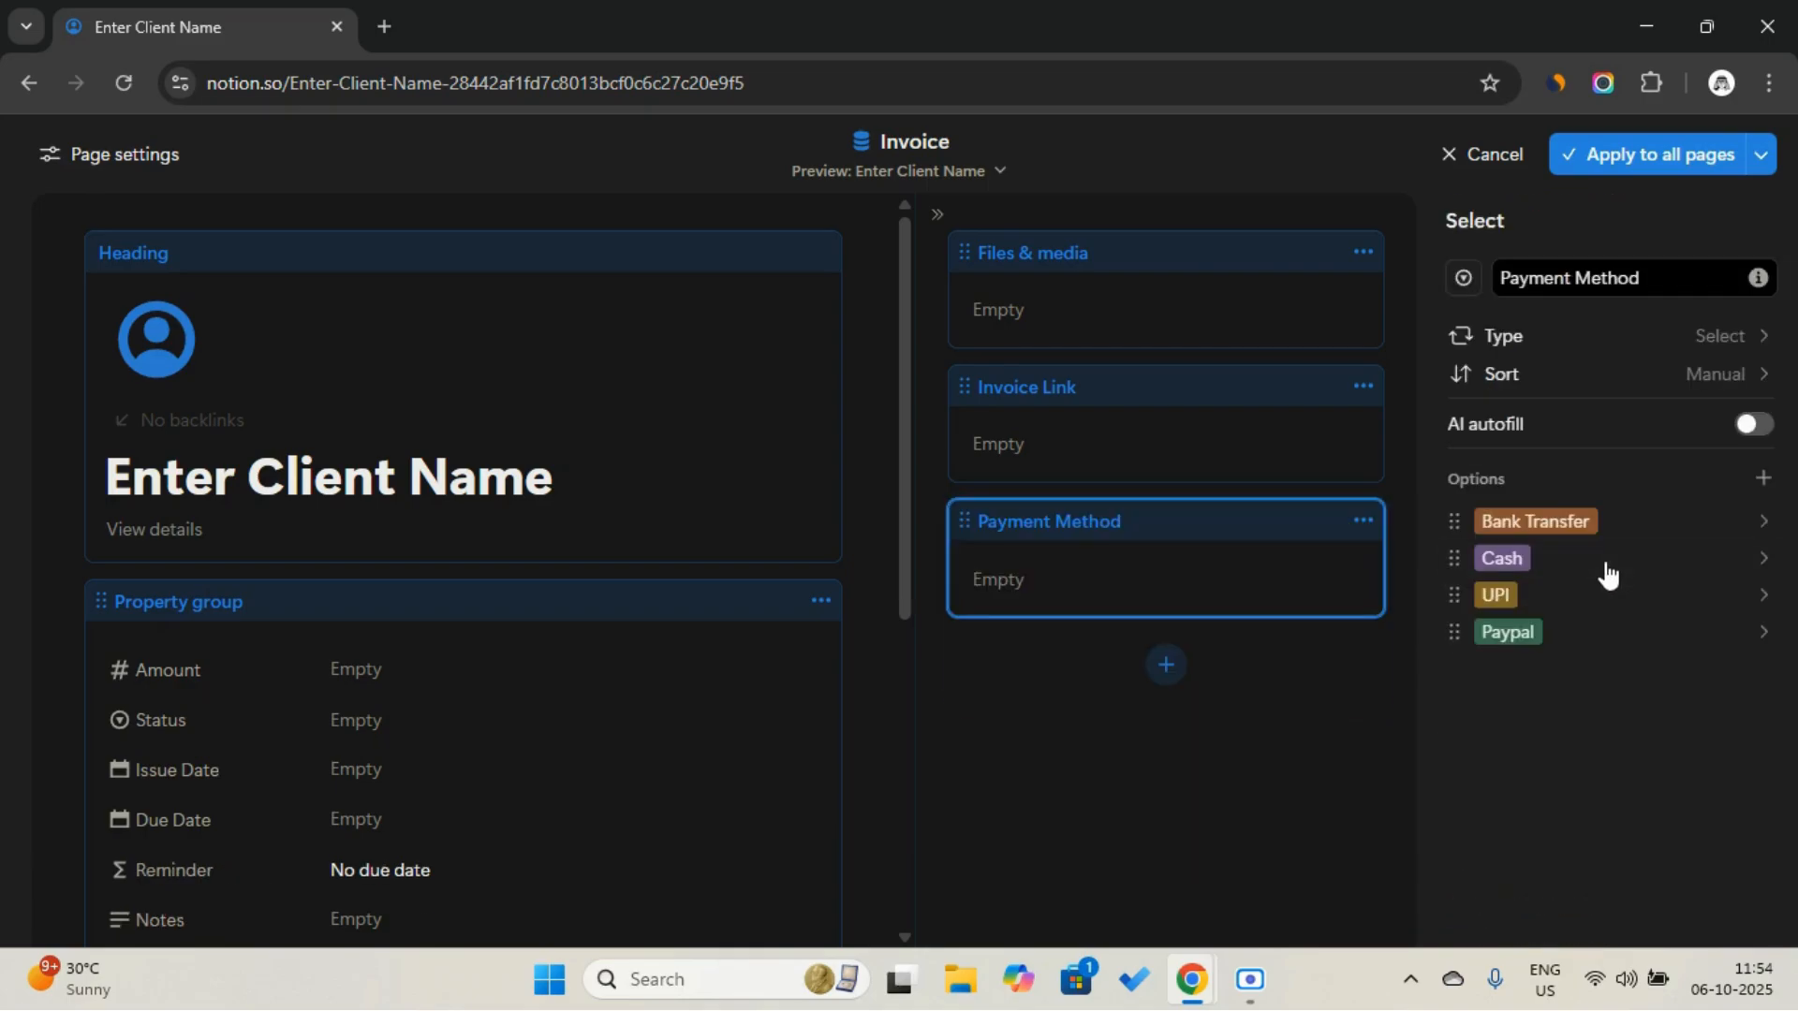
Apply the customized layout to all pages and check the template's details panel, closing it again
left_click(1679, 159)
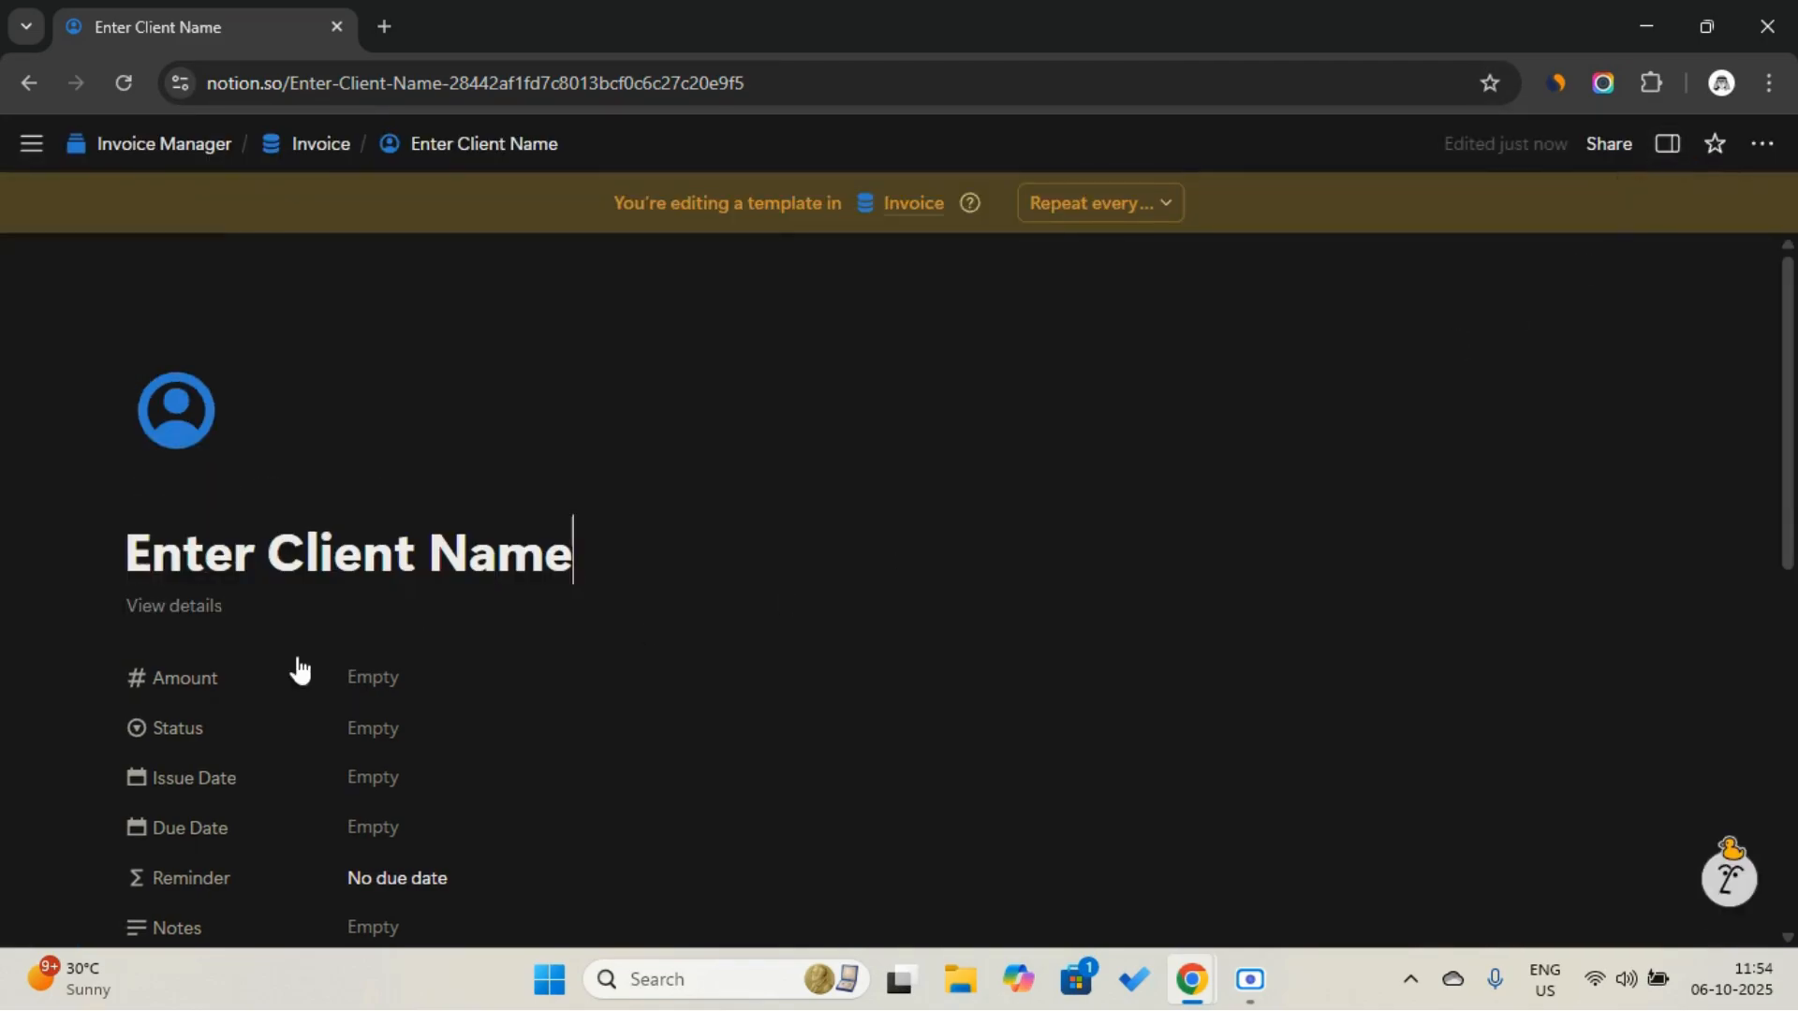
left_click(154, 618)
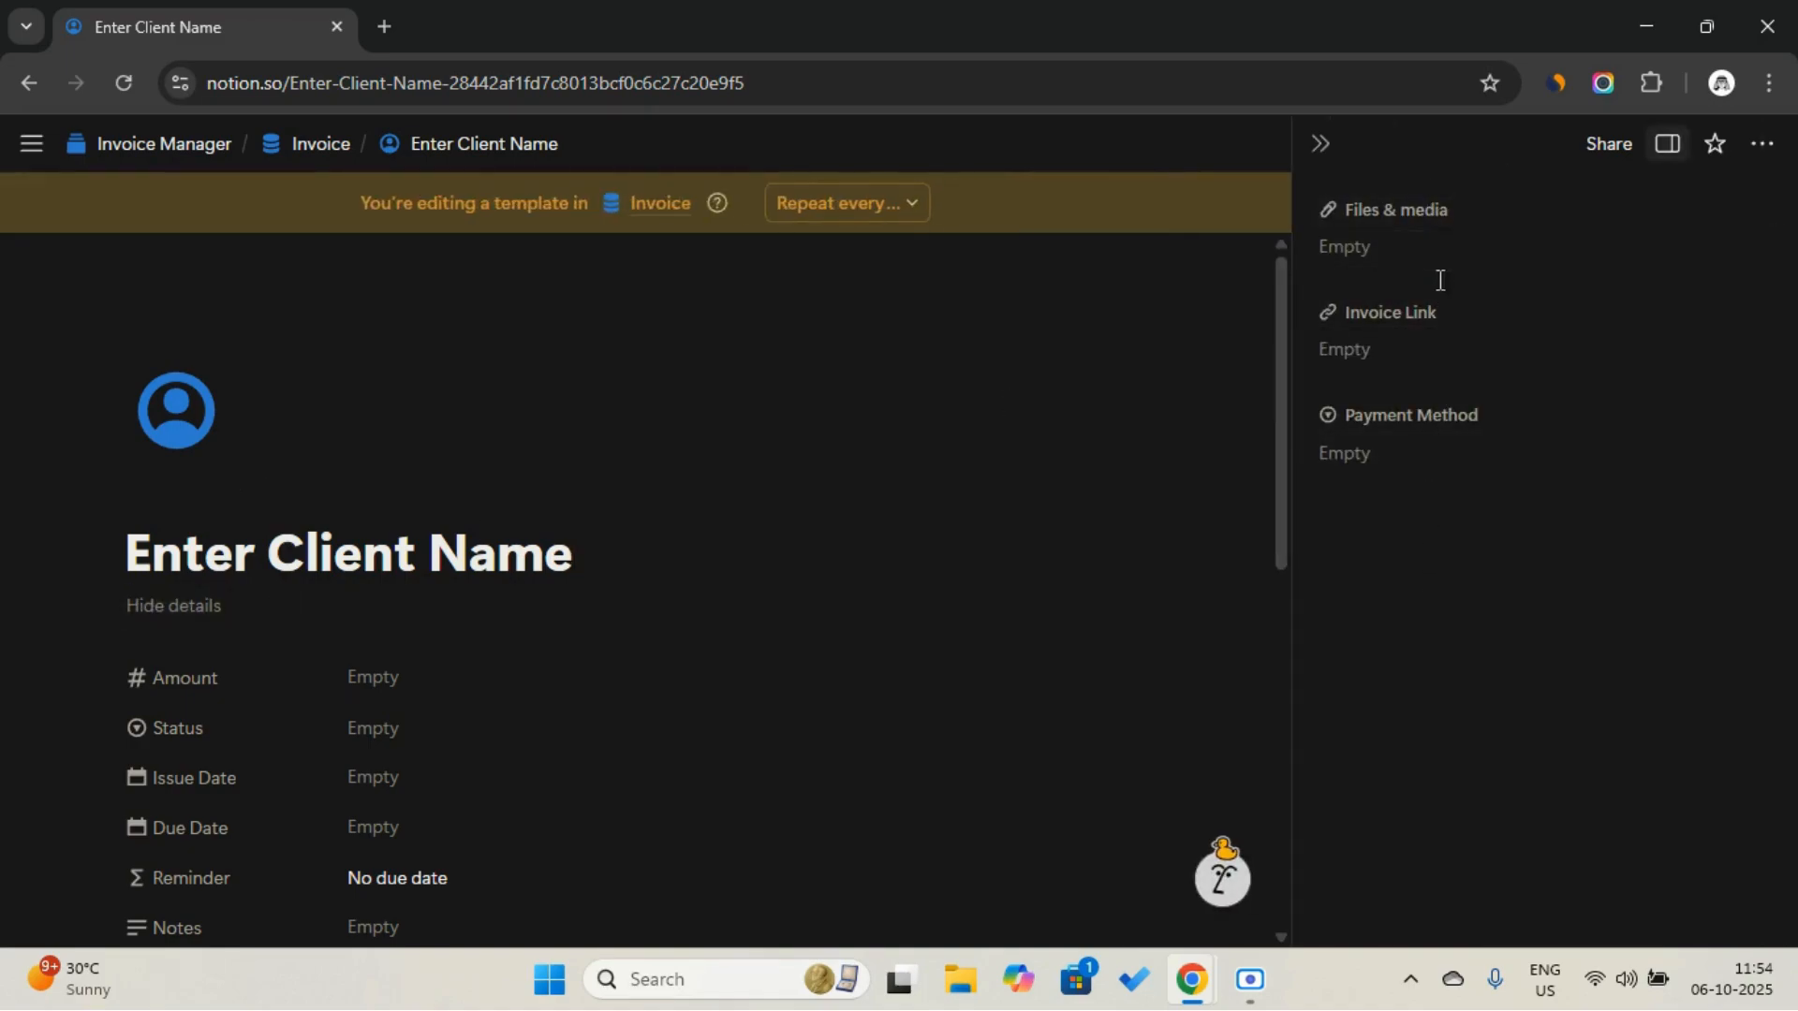
left_click(1320, 145)
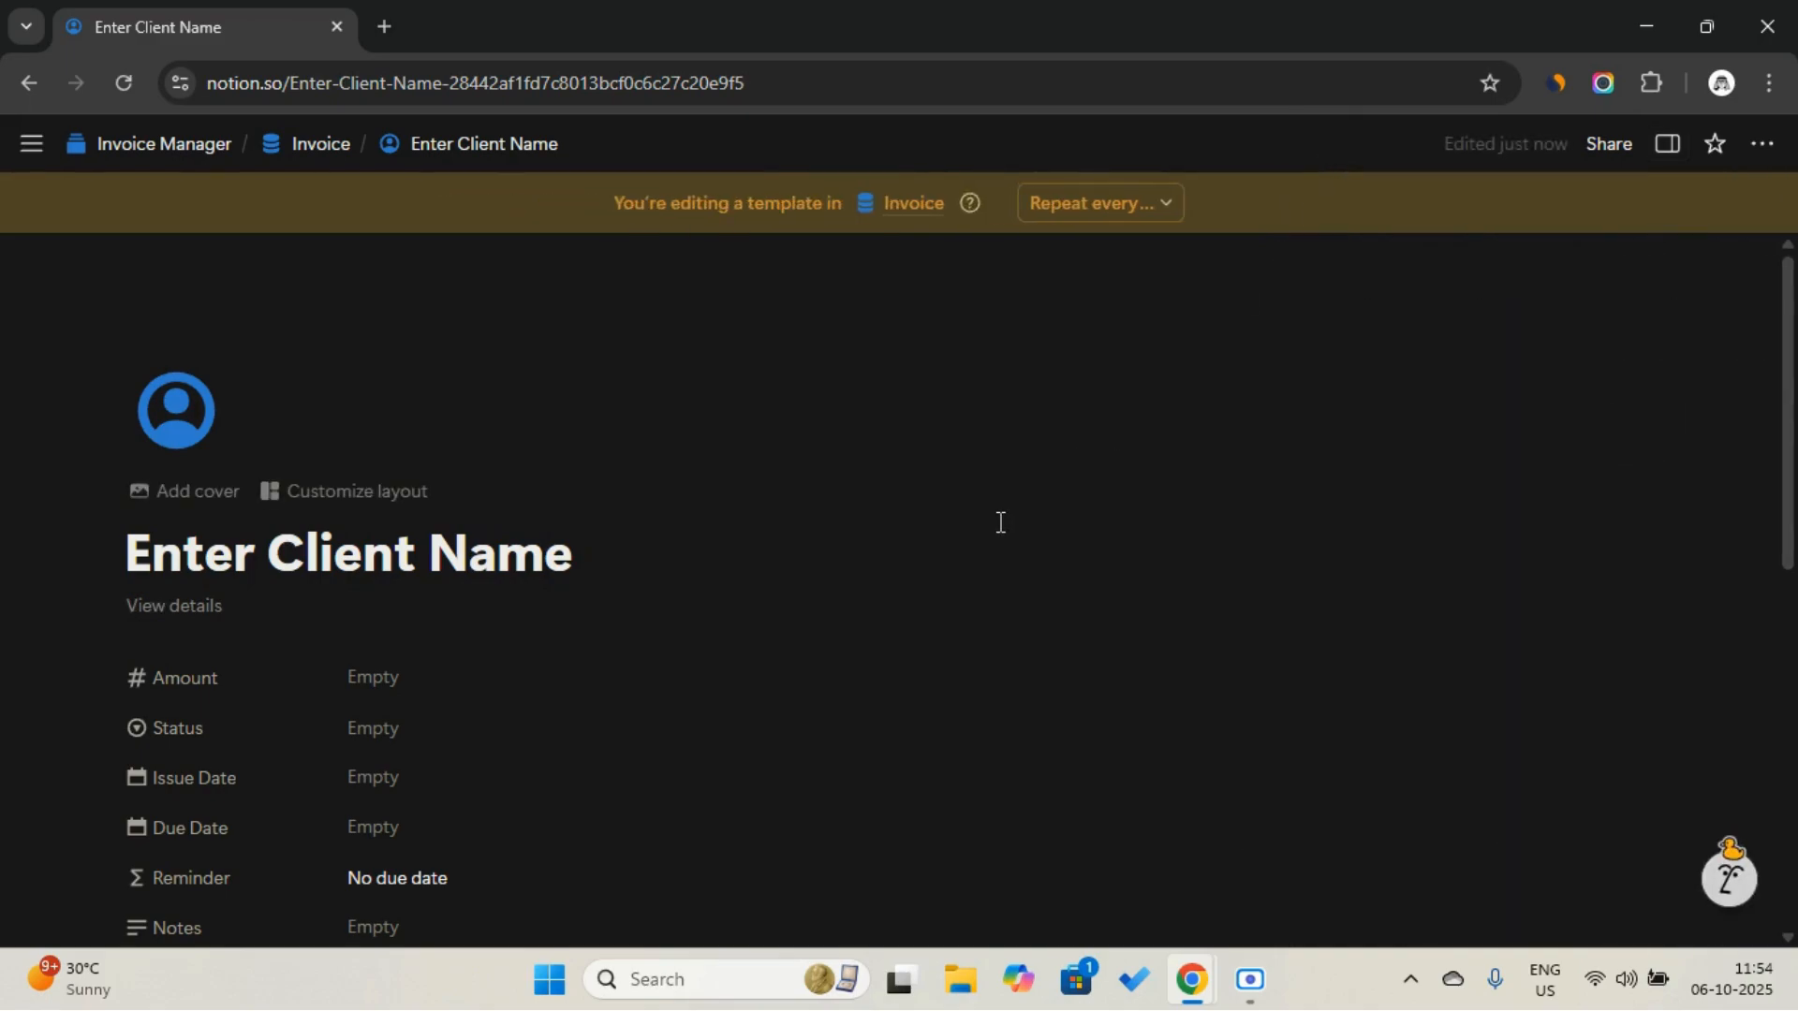
Paste the invoice prompt sections, from Client Context to Next Action, below the image block in the template body
scroll(1000, 523, "down", 7)
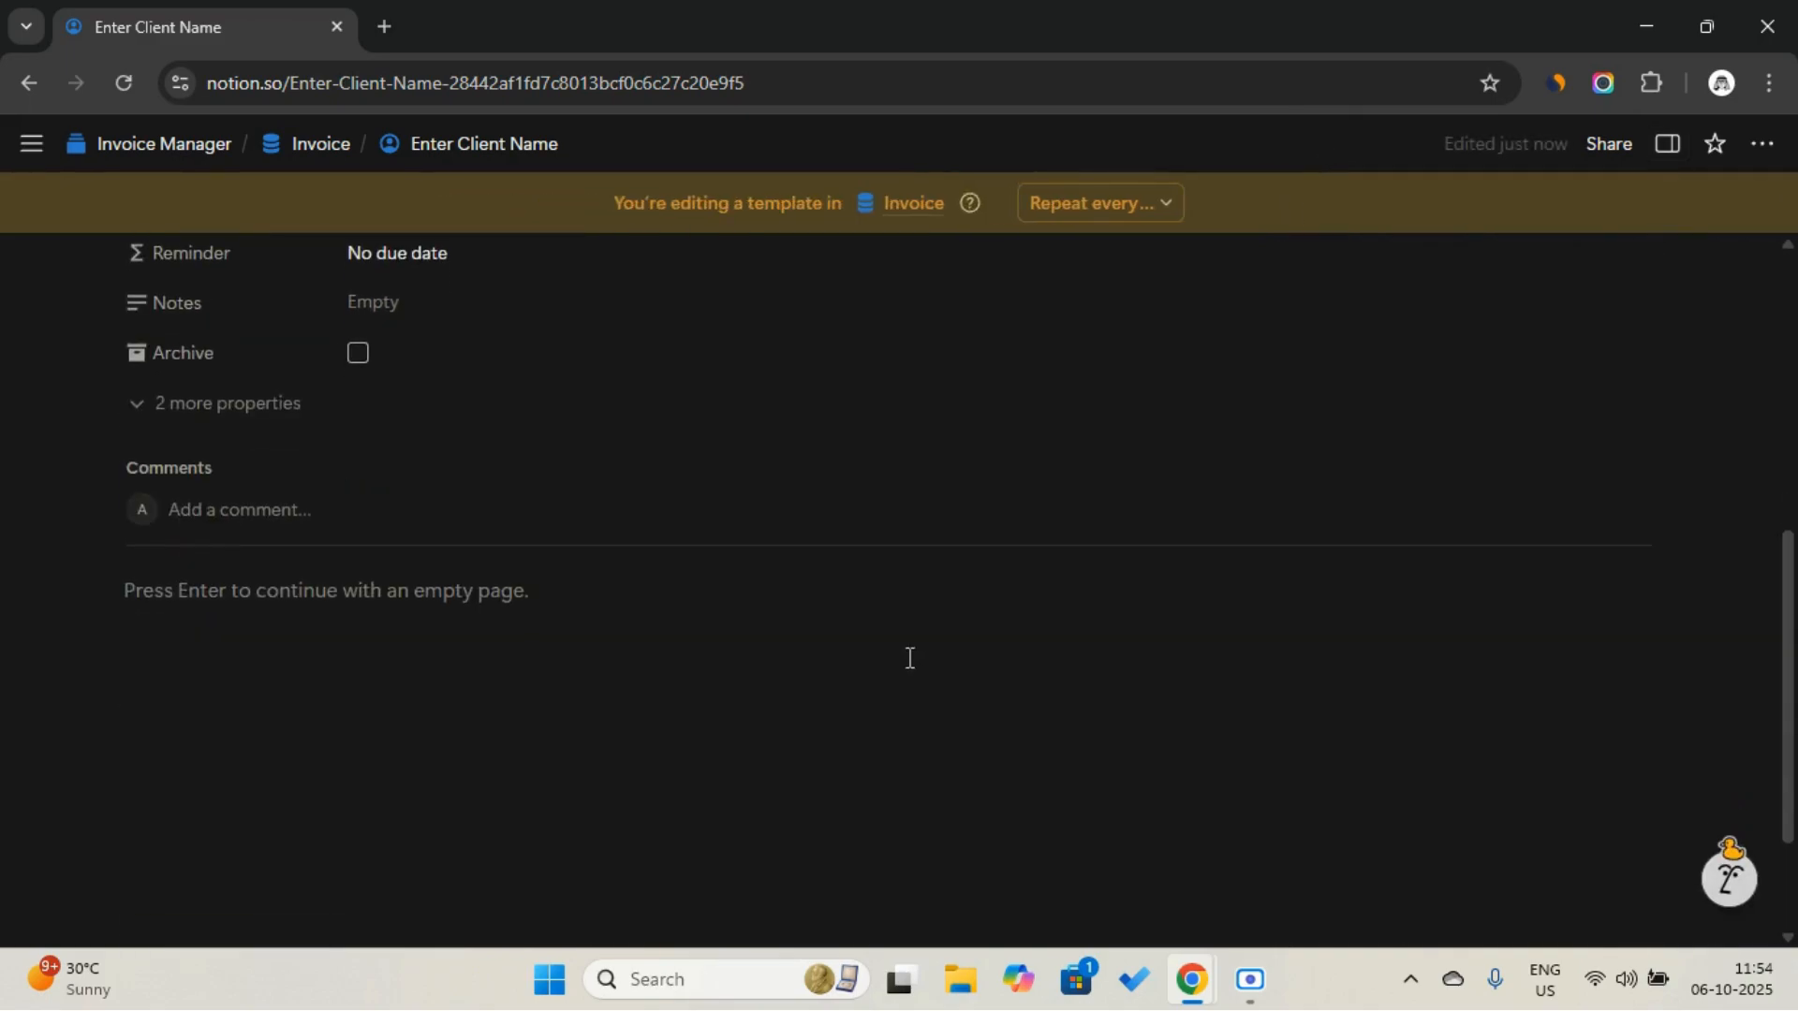
left_click(909, 658)
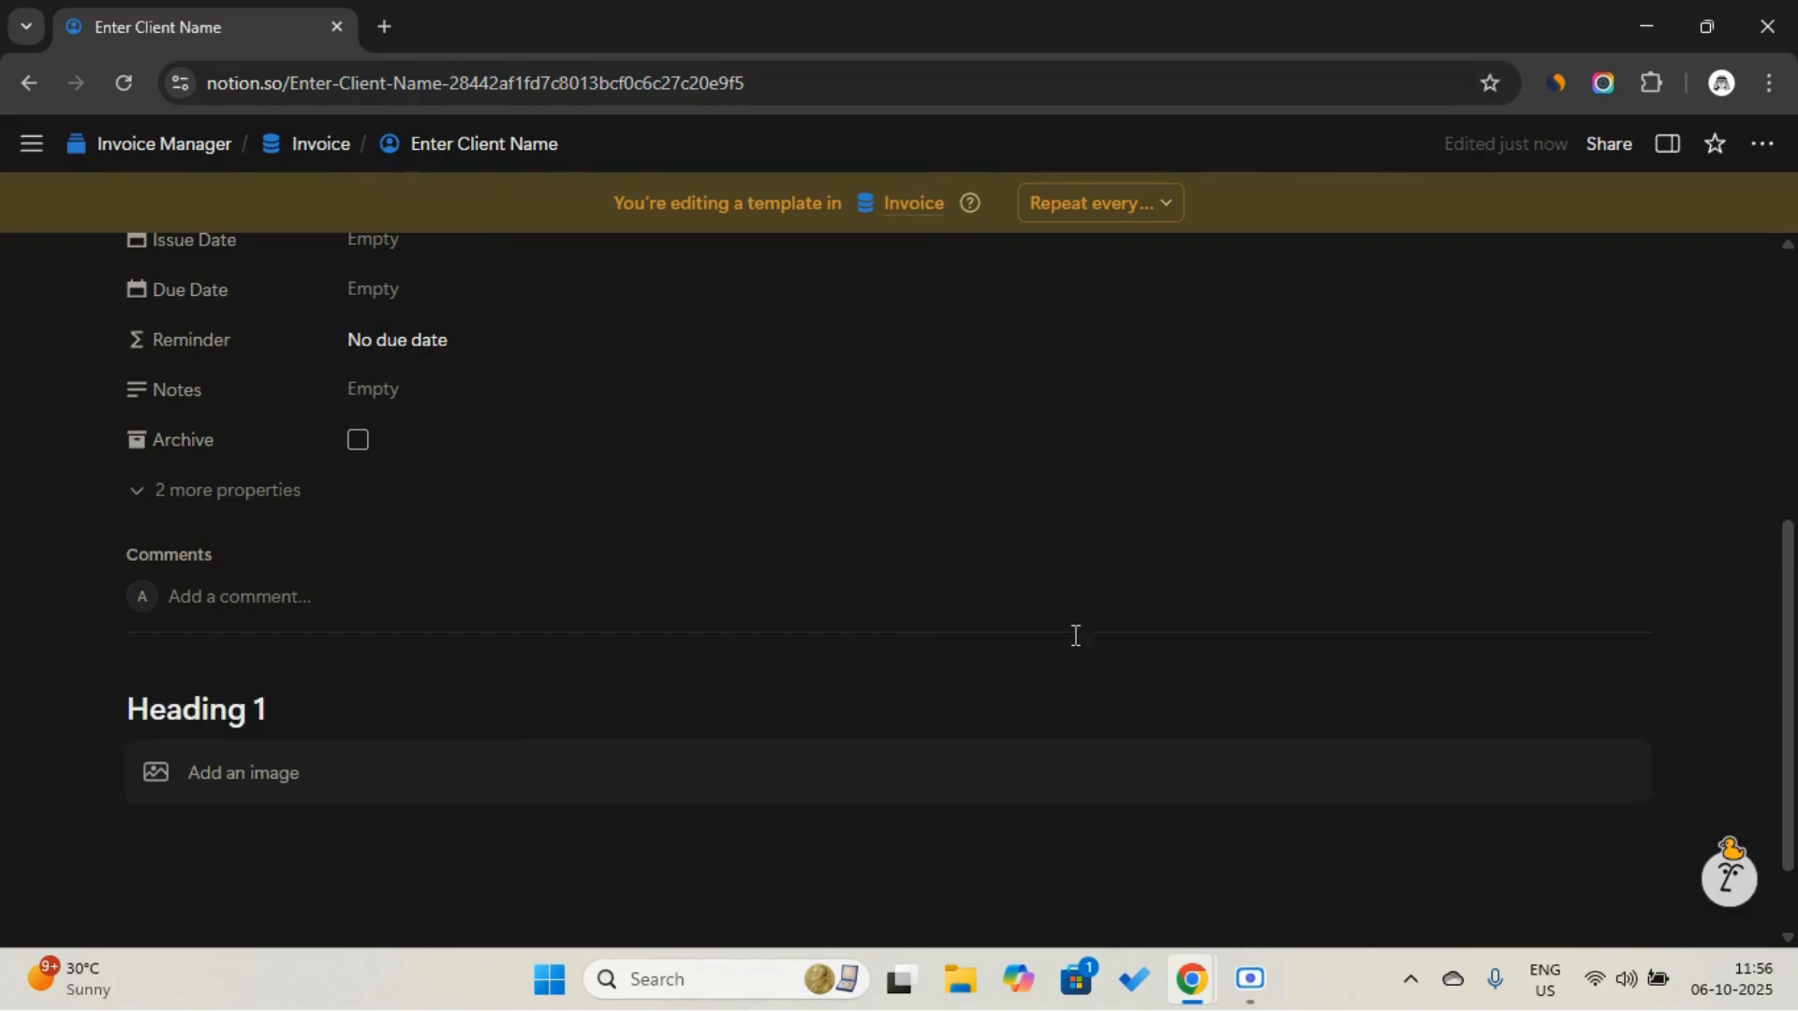
scroll(1049, 674, "down", 1)
left_click(1027, 725)
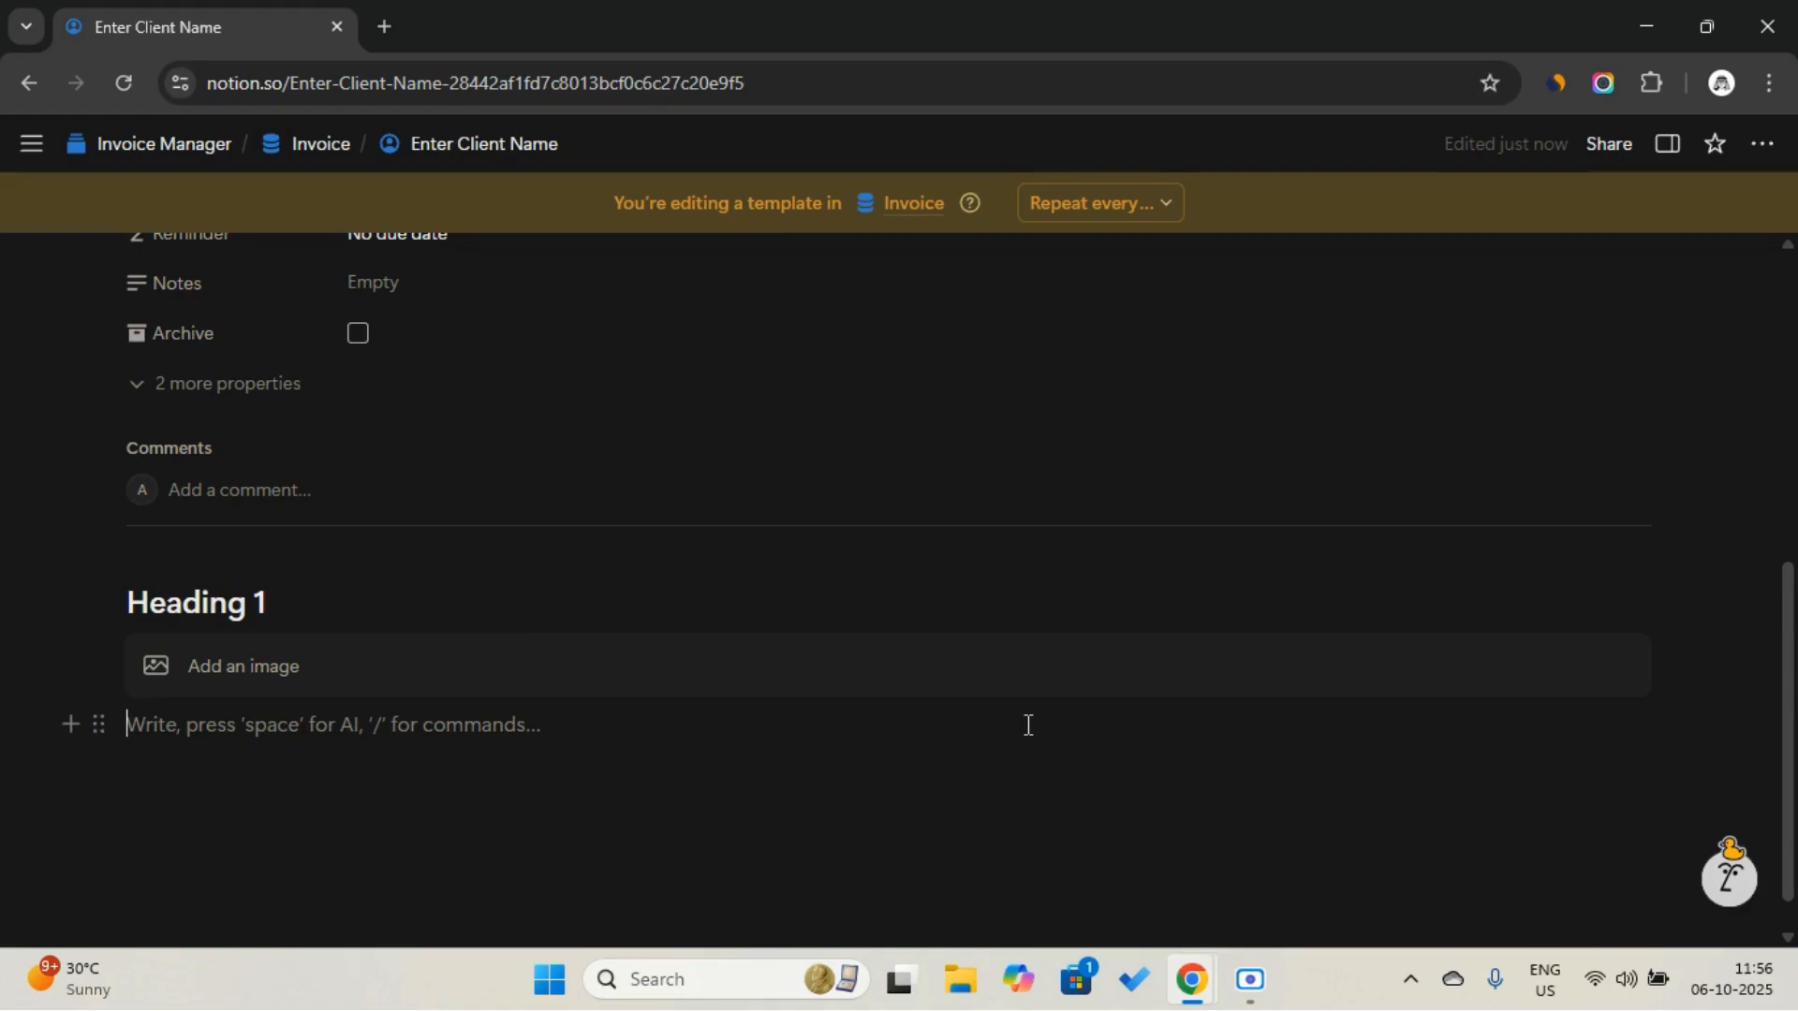
key("ctrl+v")
left_click(1027, 724)
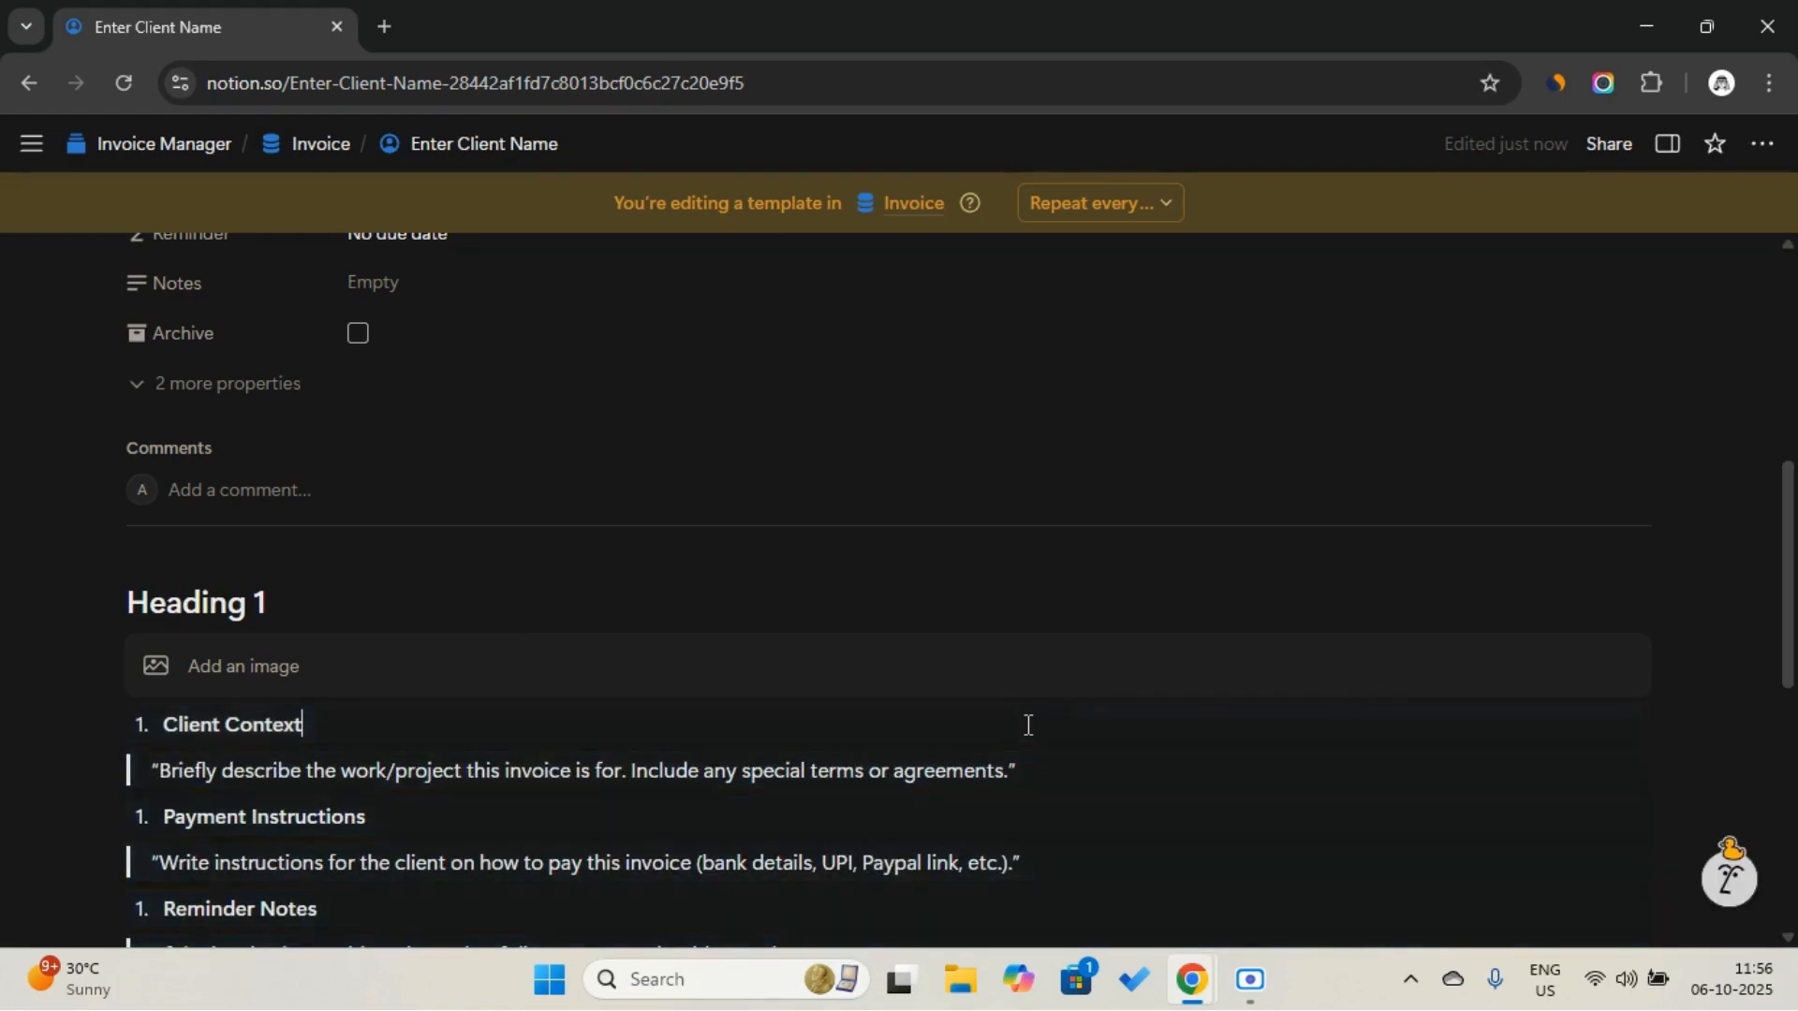
Remove the list numbering from all the pasted section titles, from Client Context to Next Action
scroll(1027, 724, "down", 2)
scroll(812, 566, "down", 1)
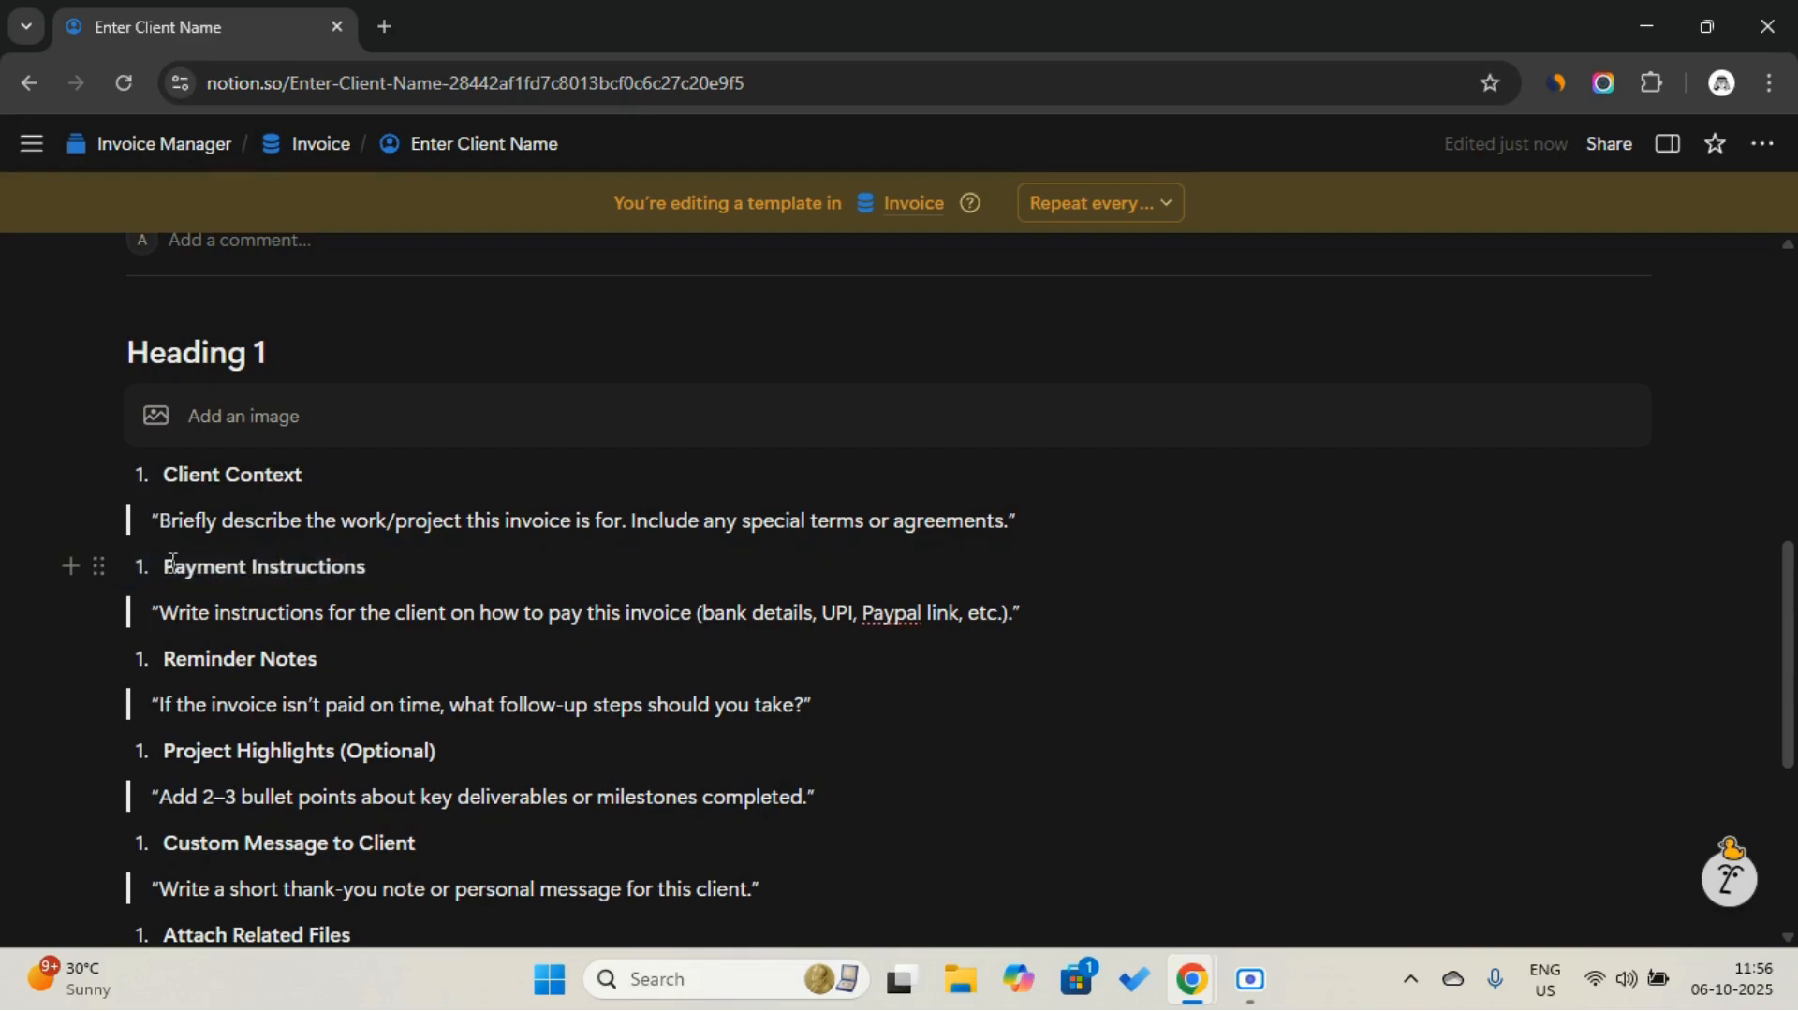
key("BackSpace")
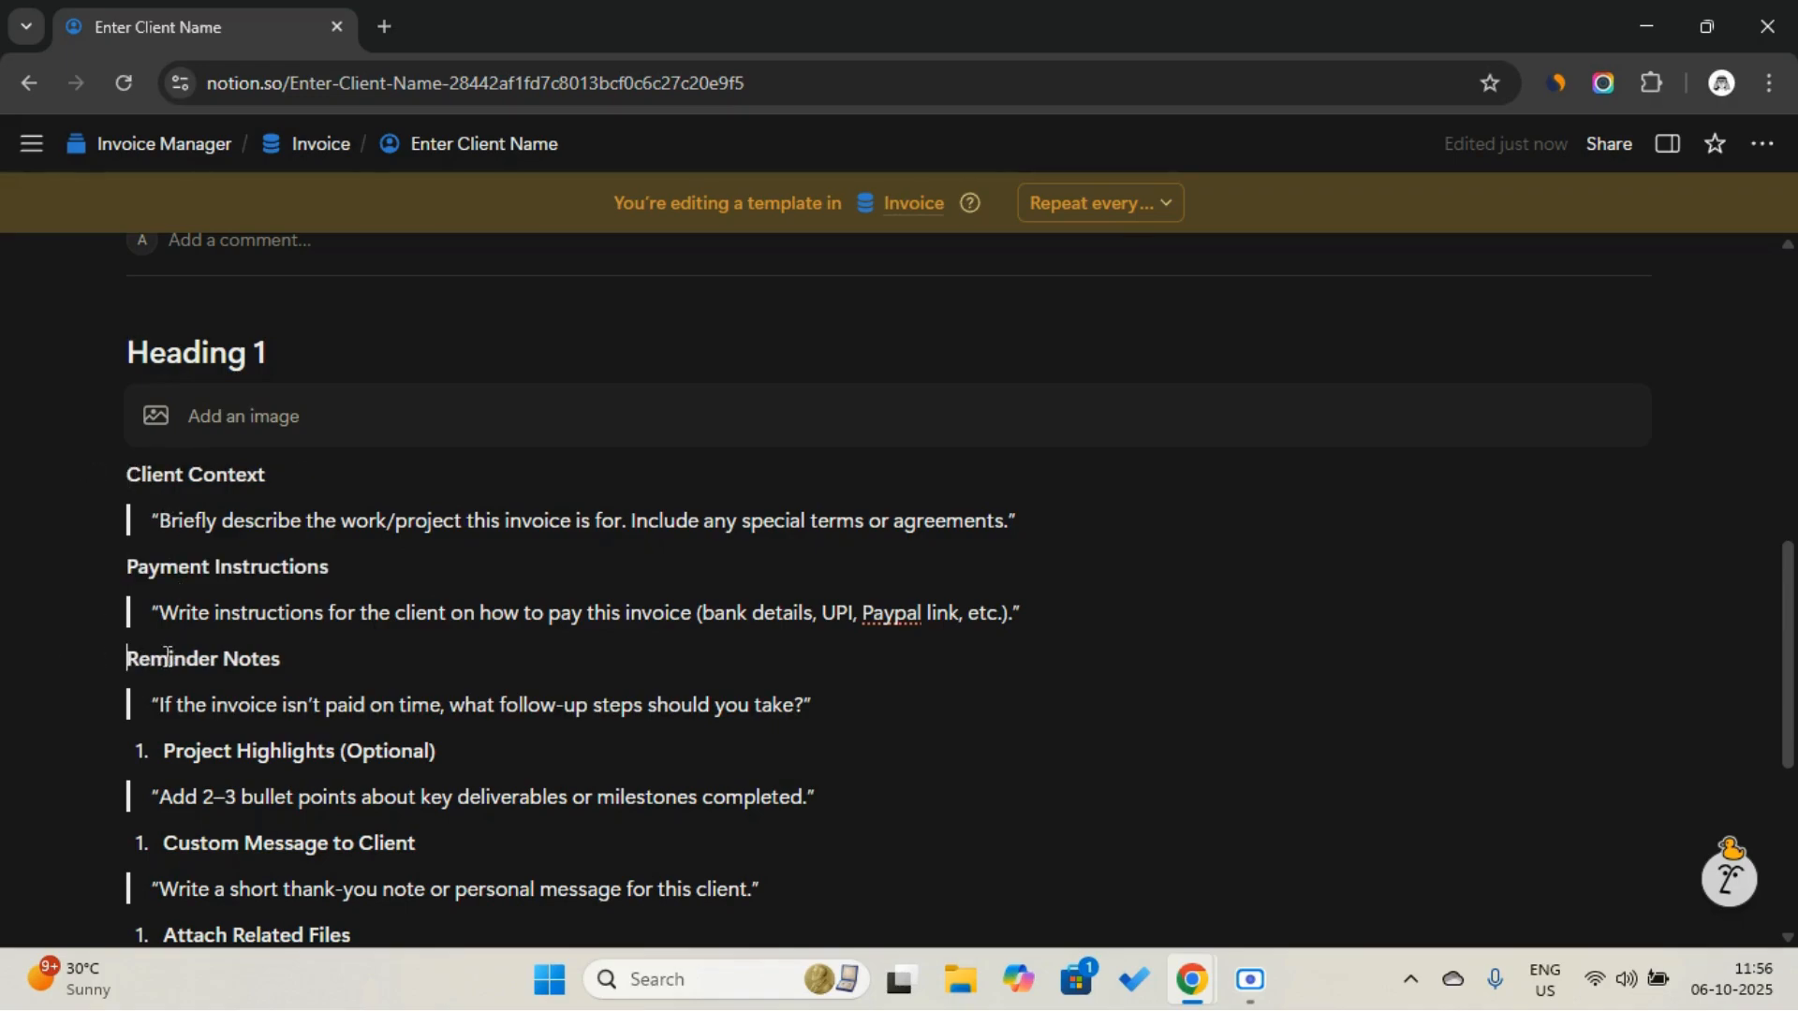
key("BackSpace")
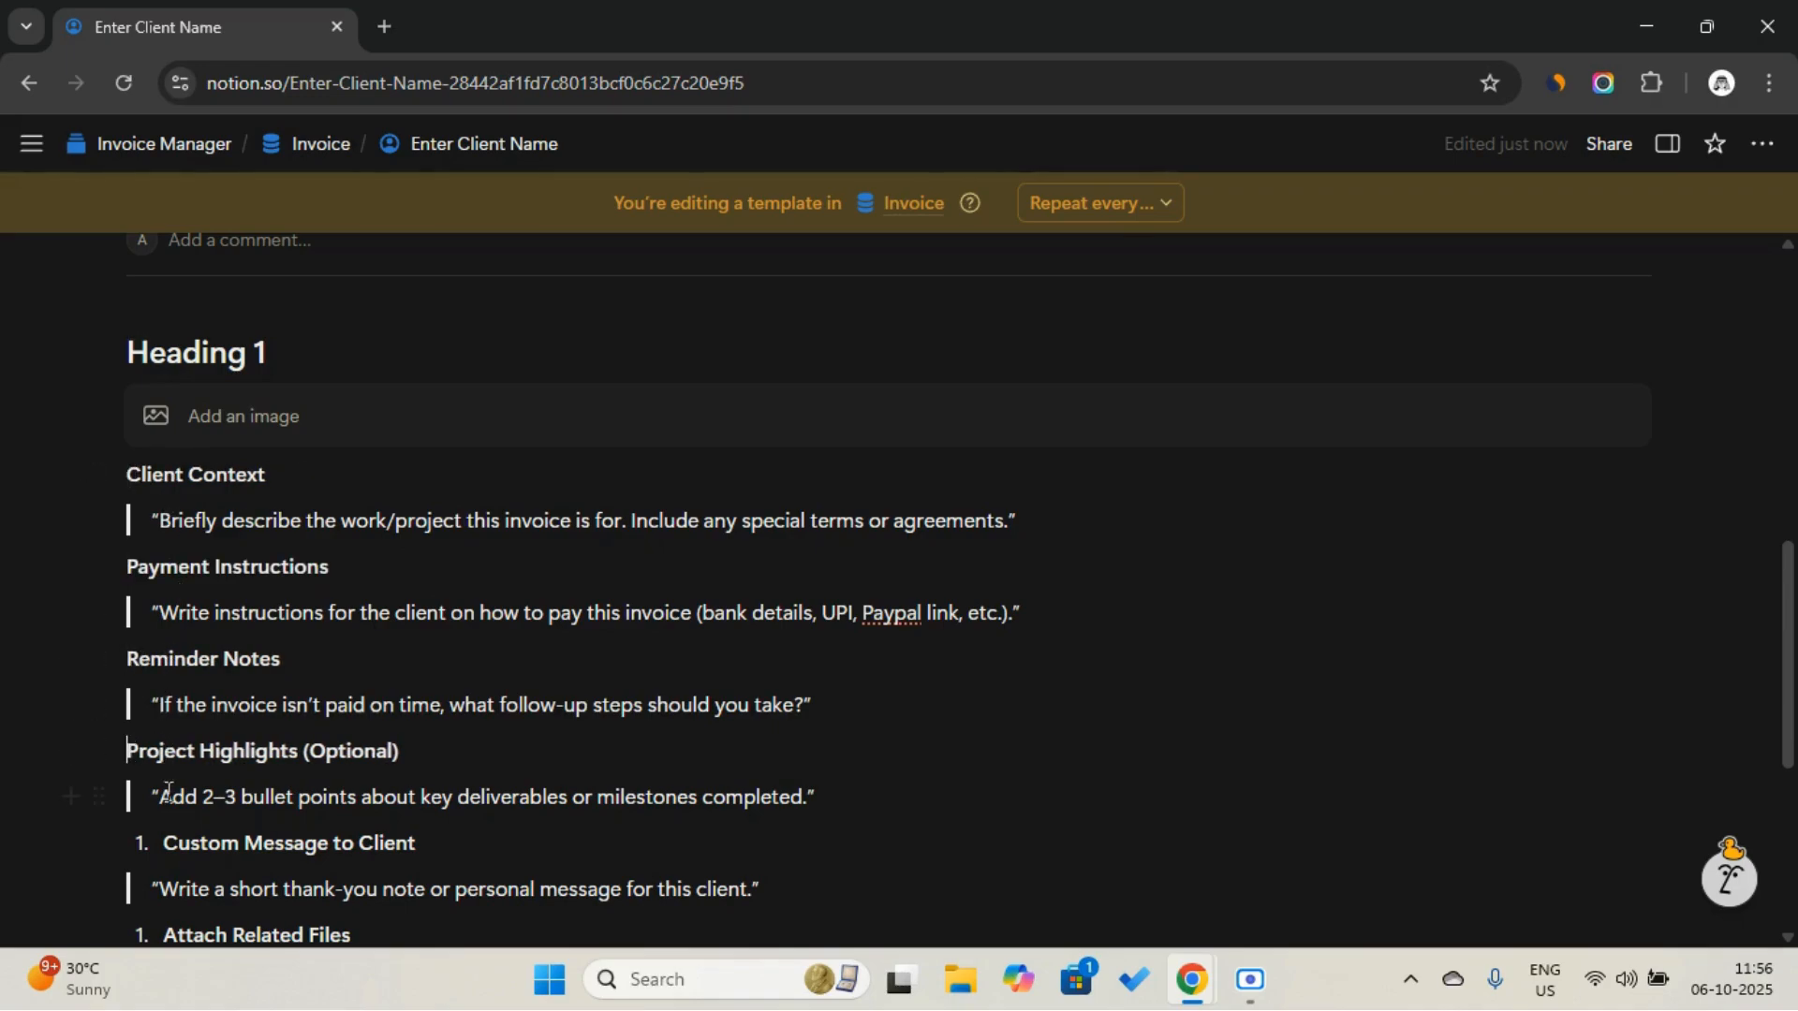
key("BackSpace")
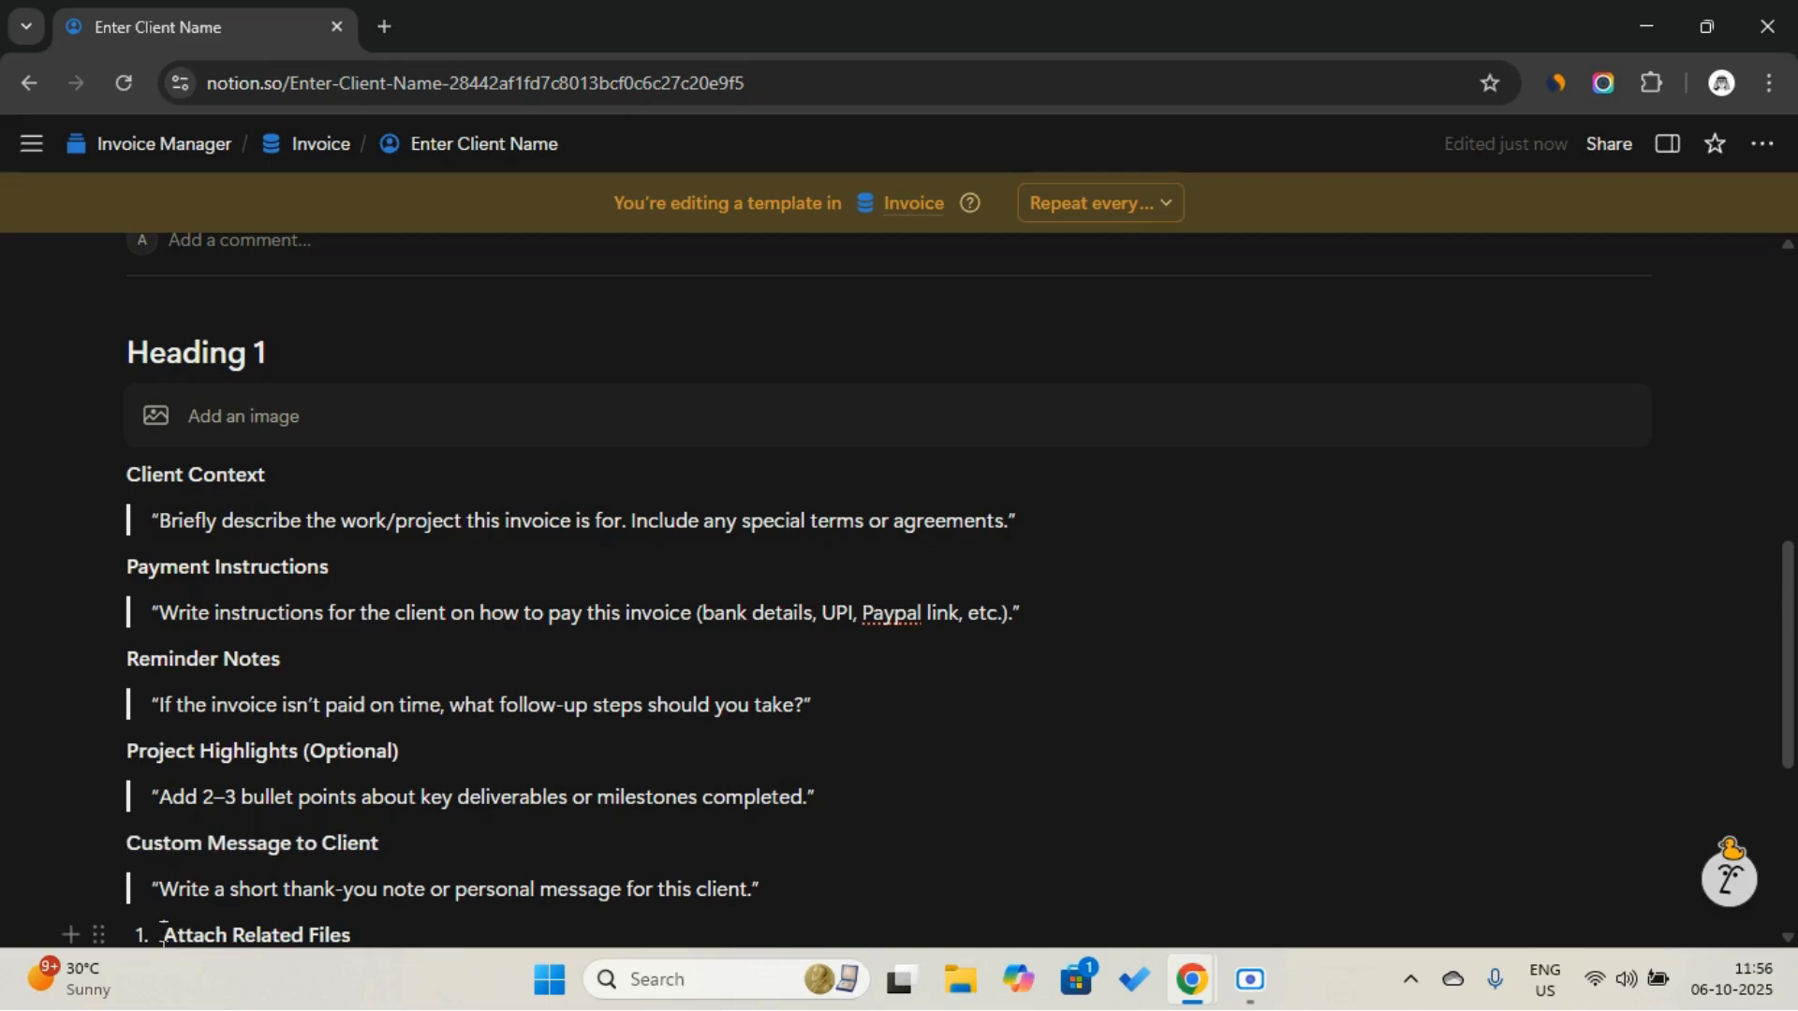
scroll(164, 934, "down", 1)
key("BackSpace")
scroll(166, 915, "down", 3)
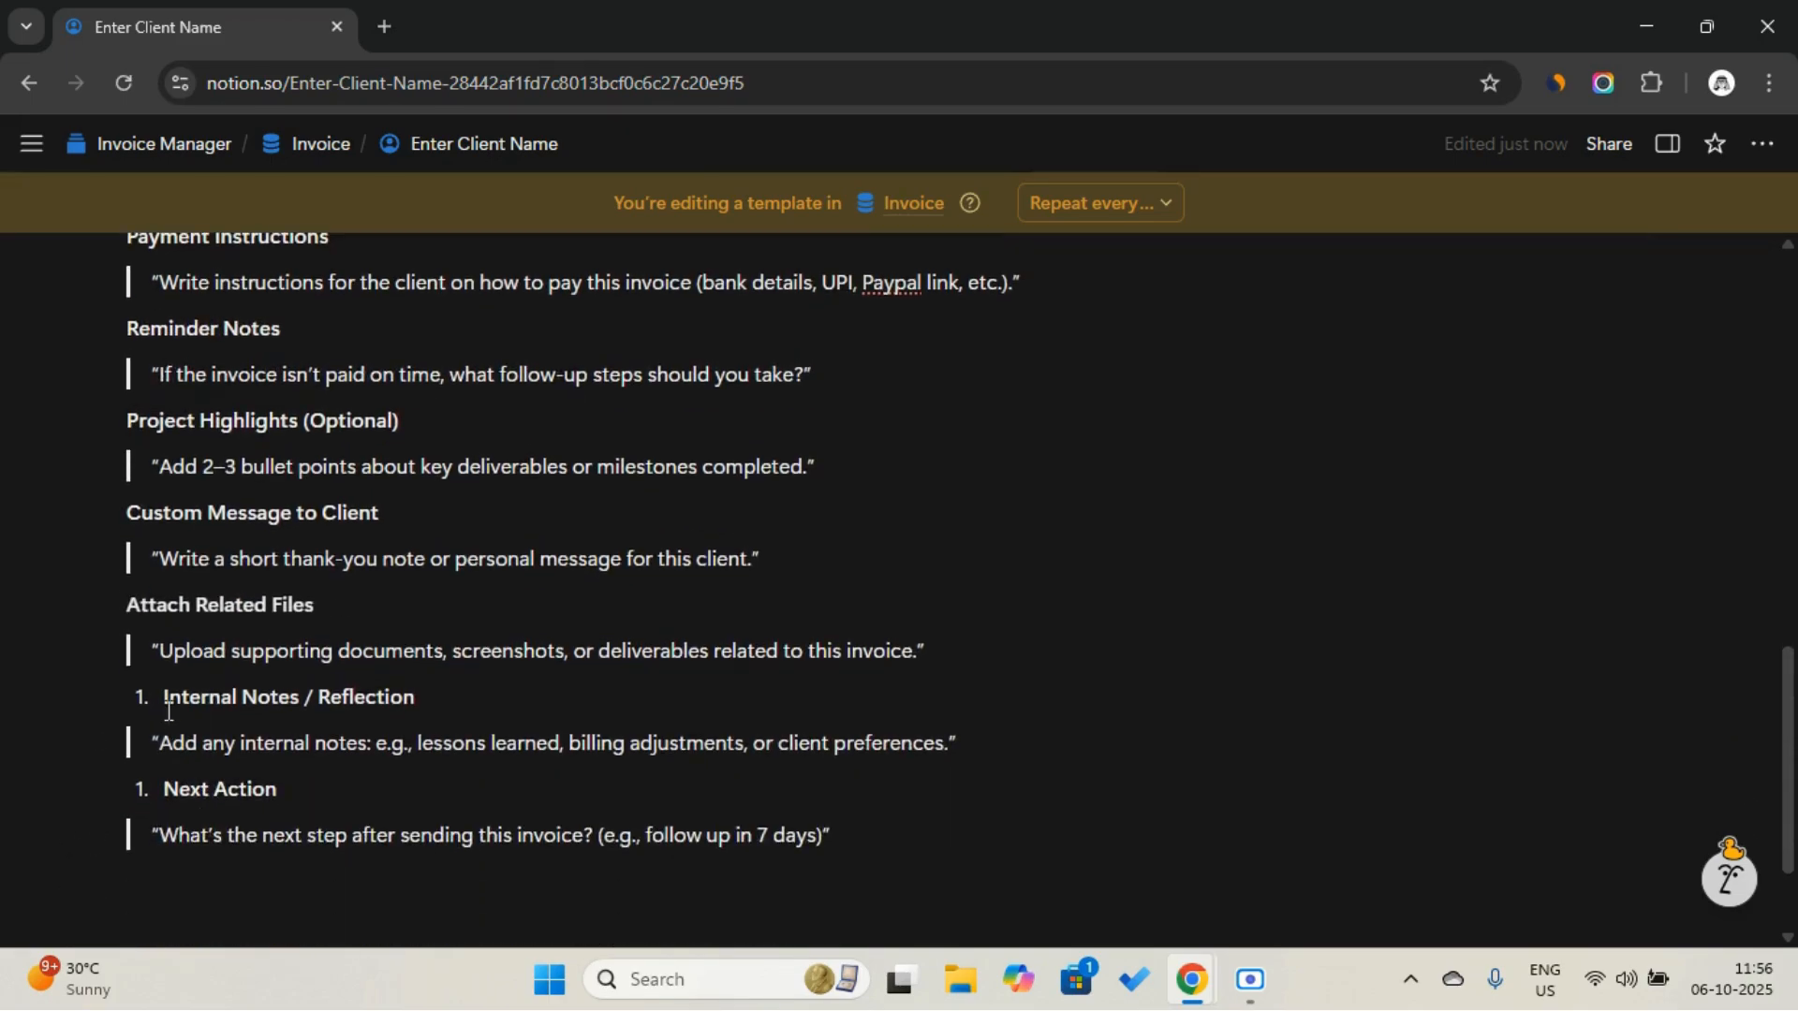
left_click(165, 697)
key("BackSpace")
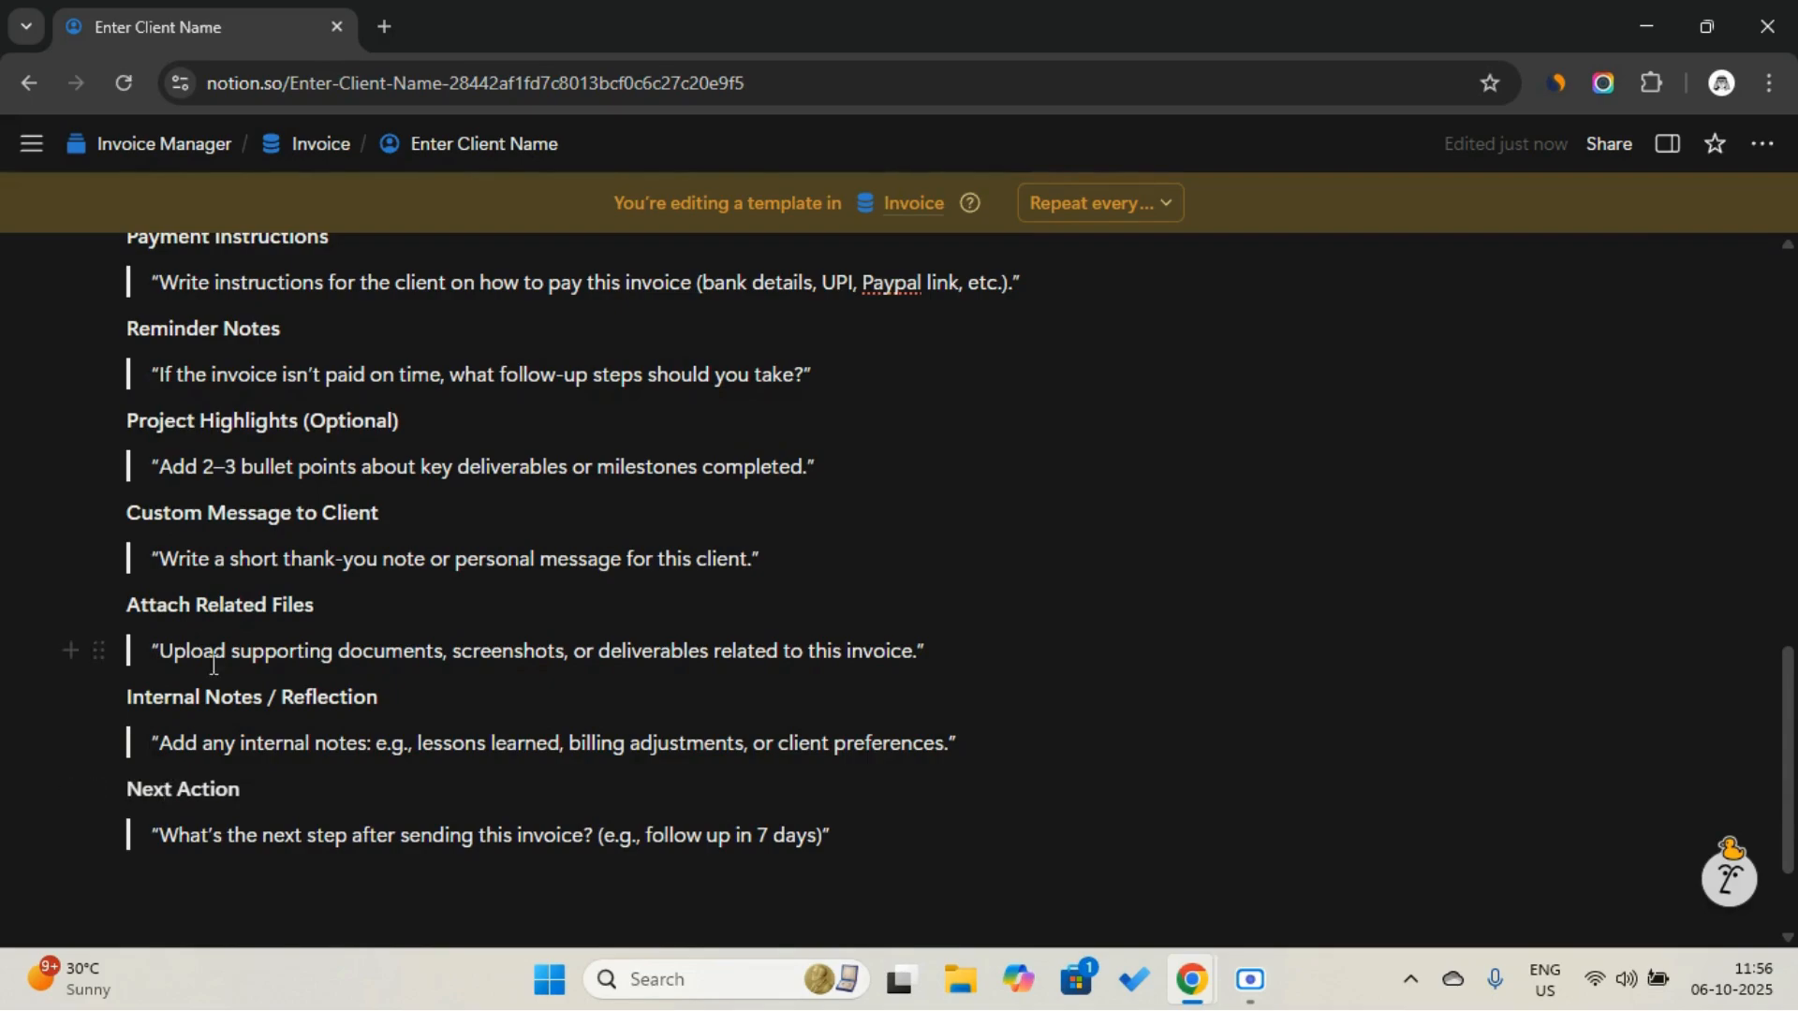
Turn the Client Context and Payment Instructions titles into Heading 3 blocks
scroll(213, 665, "up", 3)
triple_click(233, 423)
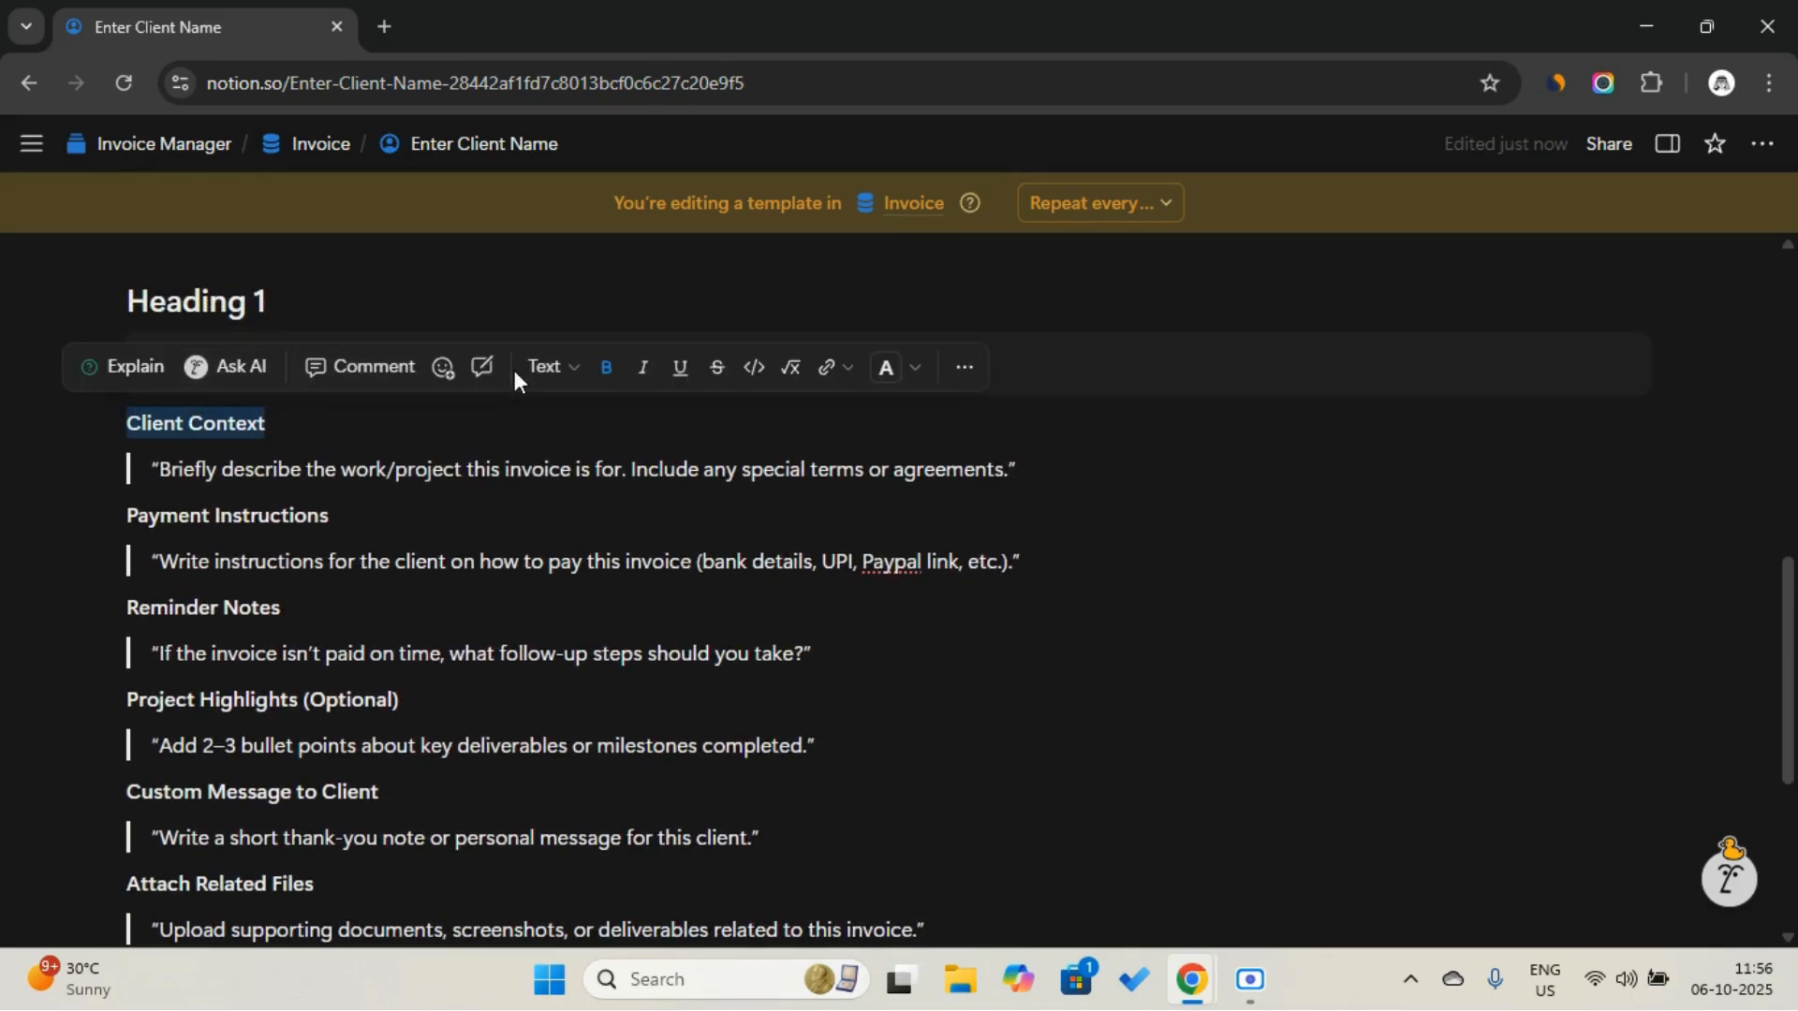
left_click(550, 367)
left_click(614, 525)
left_click_drag(328, 537, 129, 532)
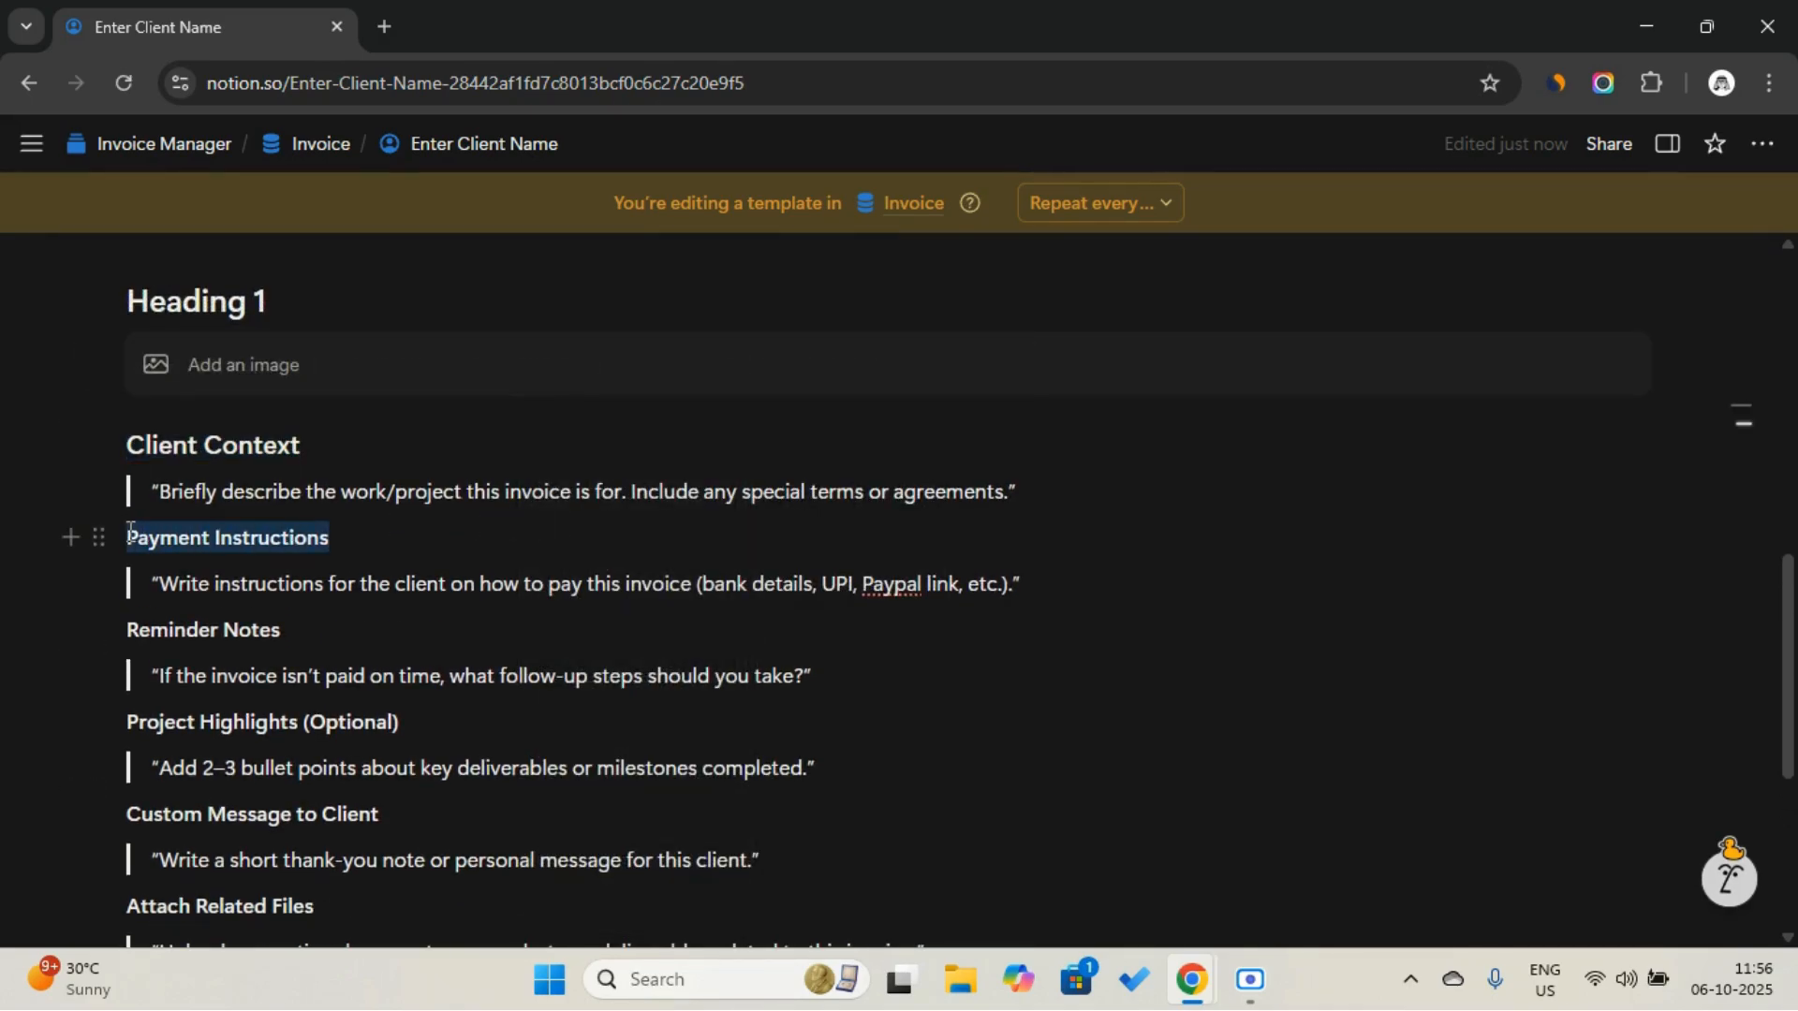
left_click(540, 481)
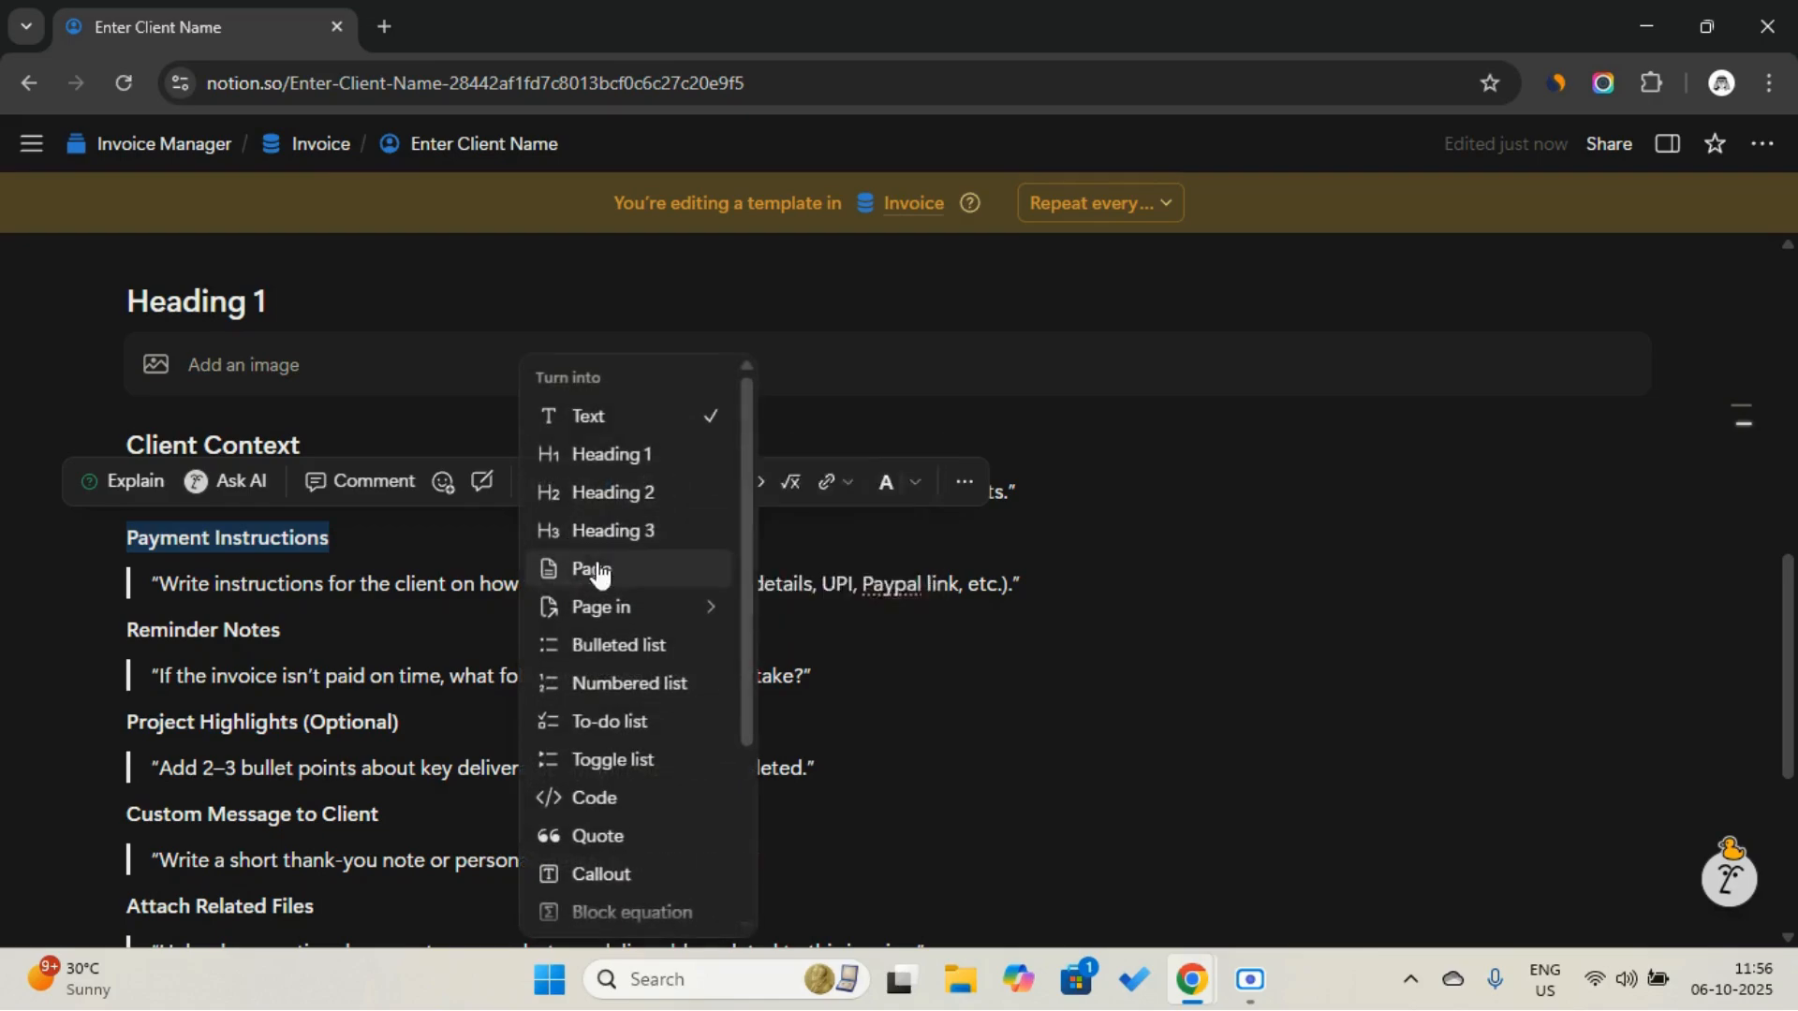
left_click(585, 529)
Turn the Reminder Notes and Project Highlights (Optional) titles into Heading 3 blocks
left_click(309, 646)
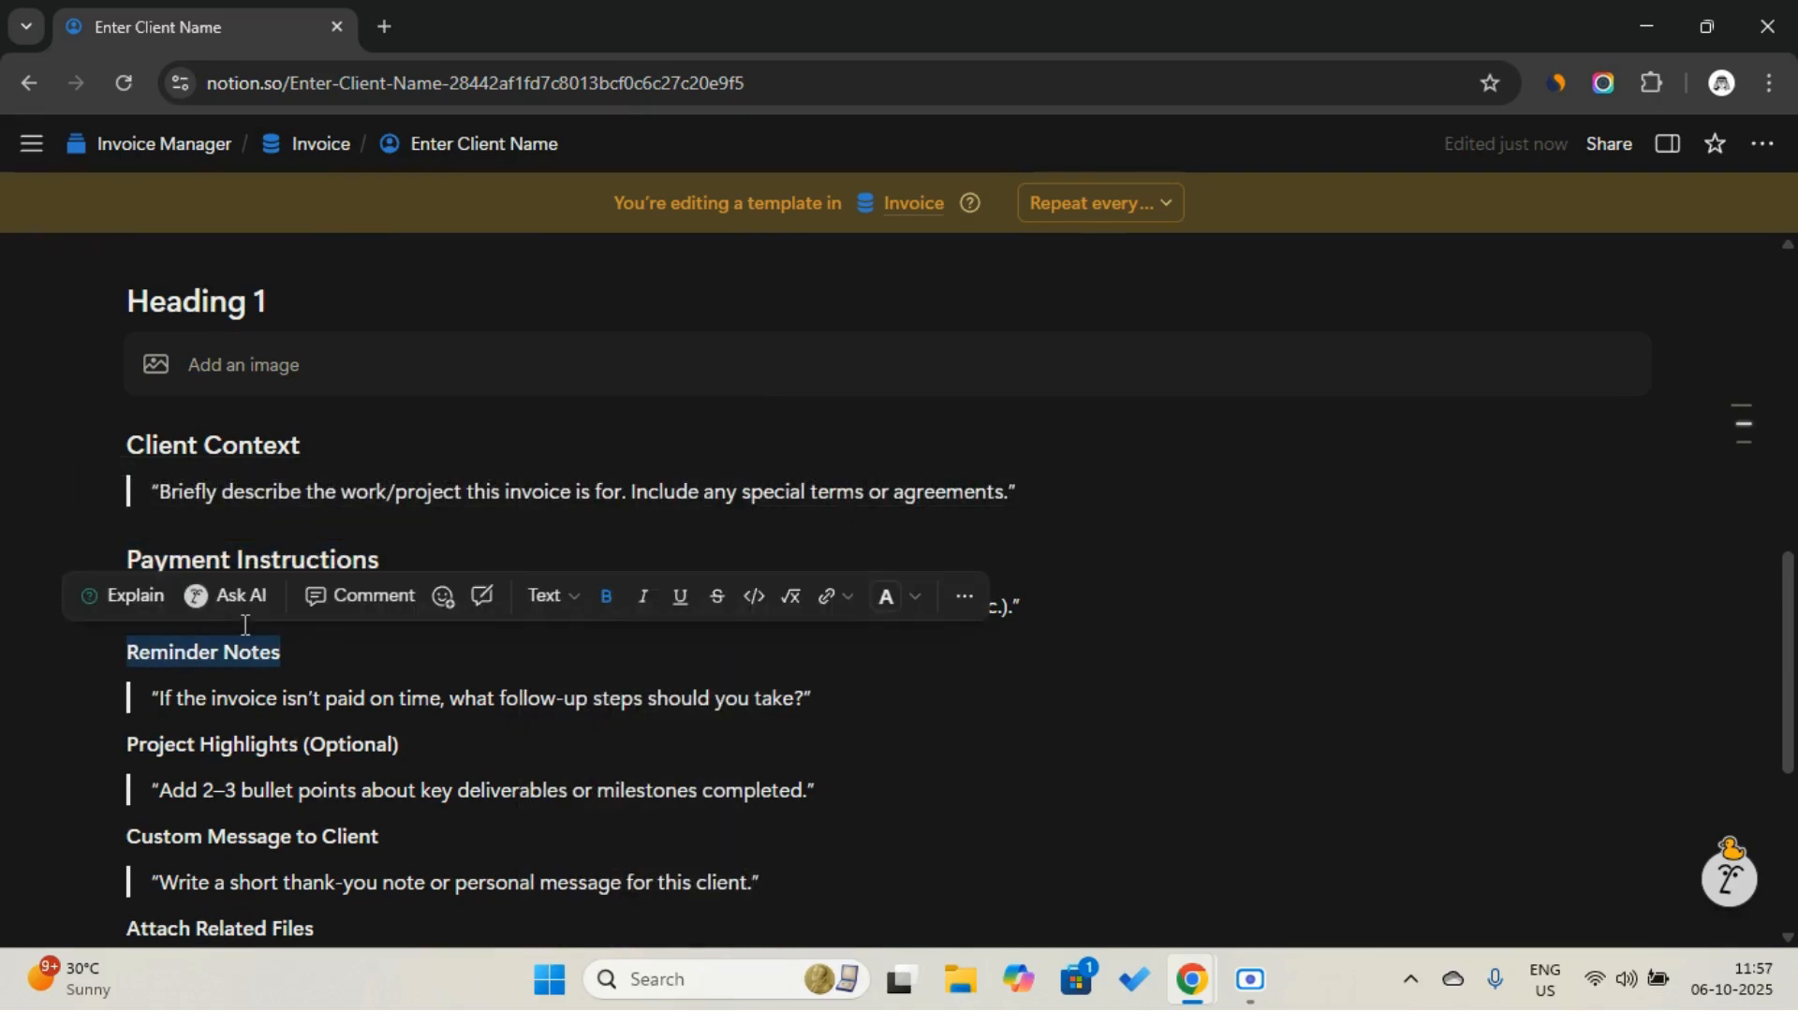
scroll(140, 655, "down", 2)
left_click_drag(402, 547, 160, 547)
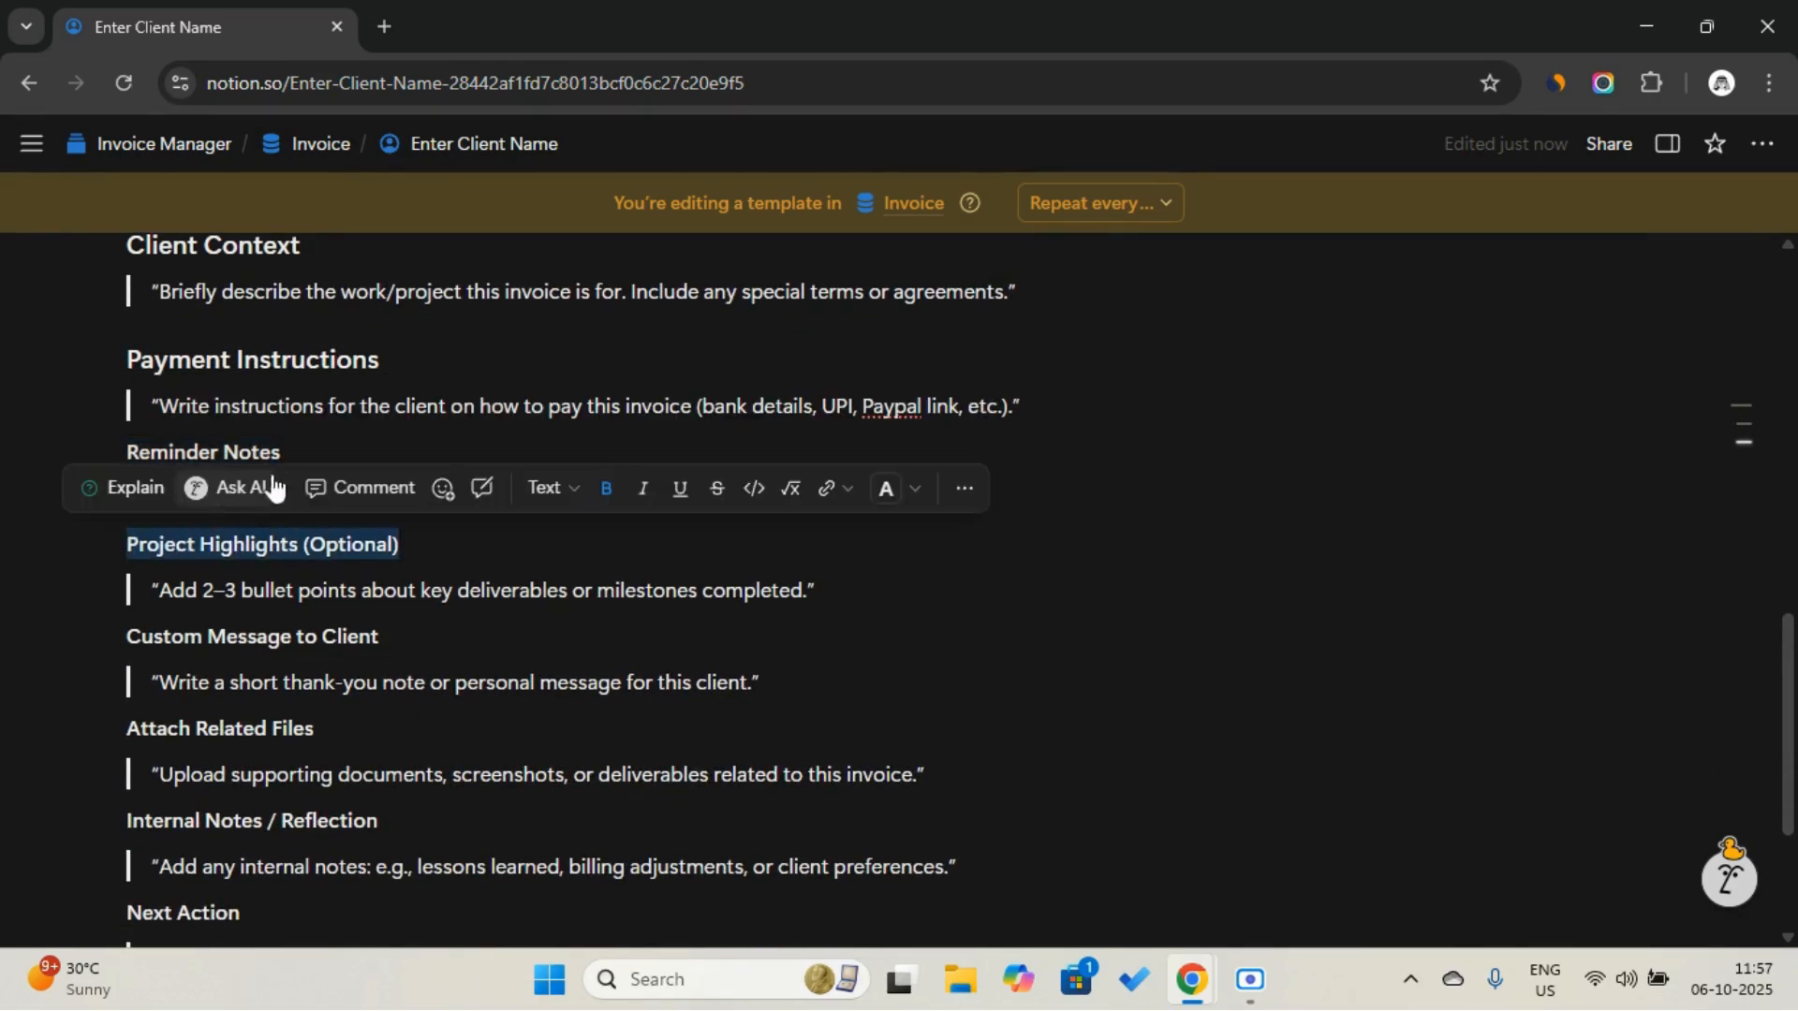
left_click_drag(282, 453, 150, 453)
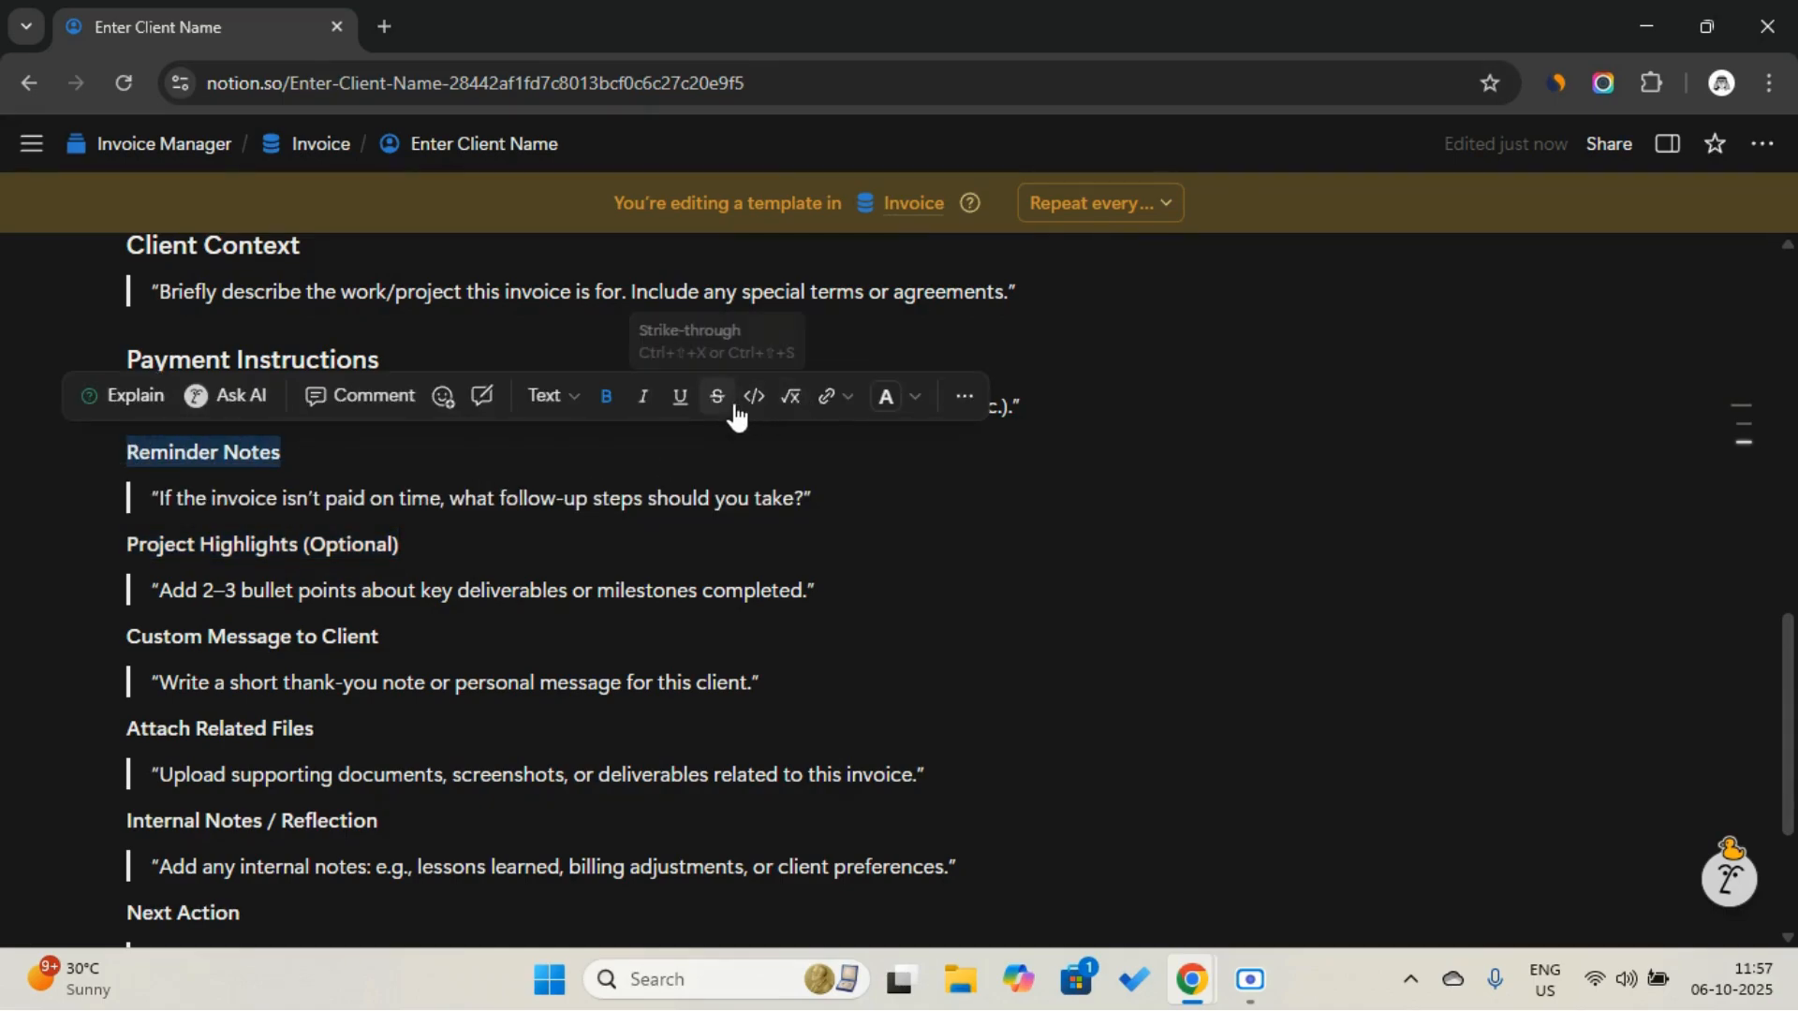
left_click(550, 395)
left_click(576, 457)
left_click_drag(403, 567, 127, 566)
left_click(542, 515)
left_click(593, 534)
Turn the Custom Message to Client and Attach Related Files titles into Heading 3 blocks
scroll(490, 643, "down", 2)
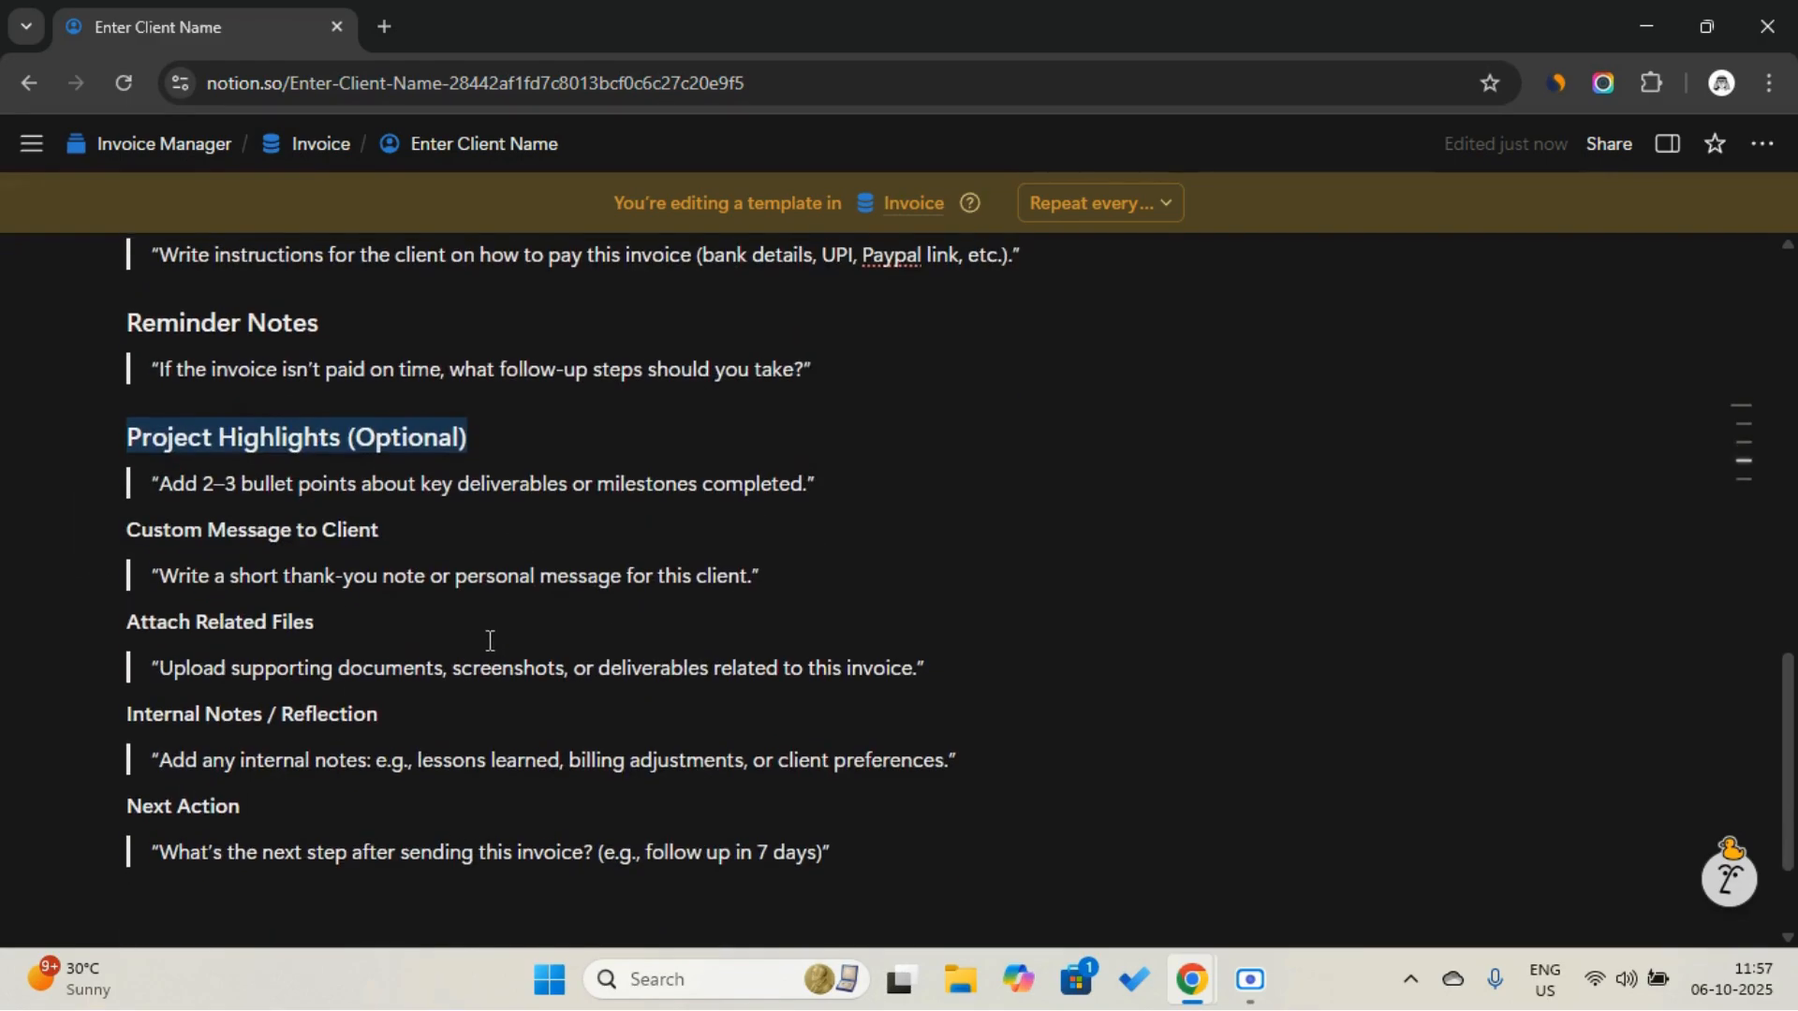
left_click_drag(441, 518, 135, 520)
left_click(551, 462)
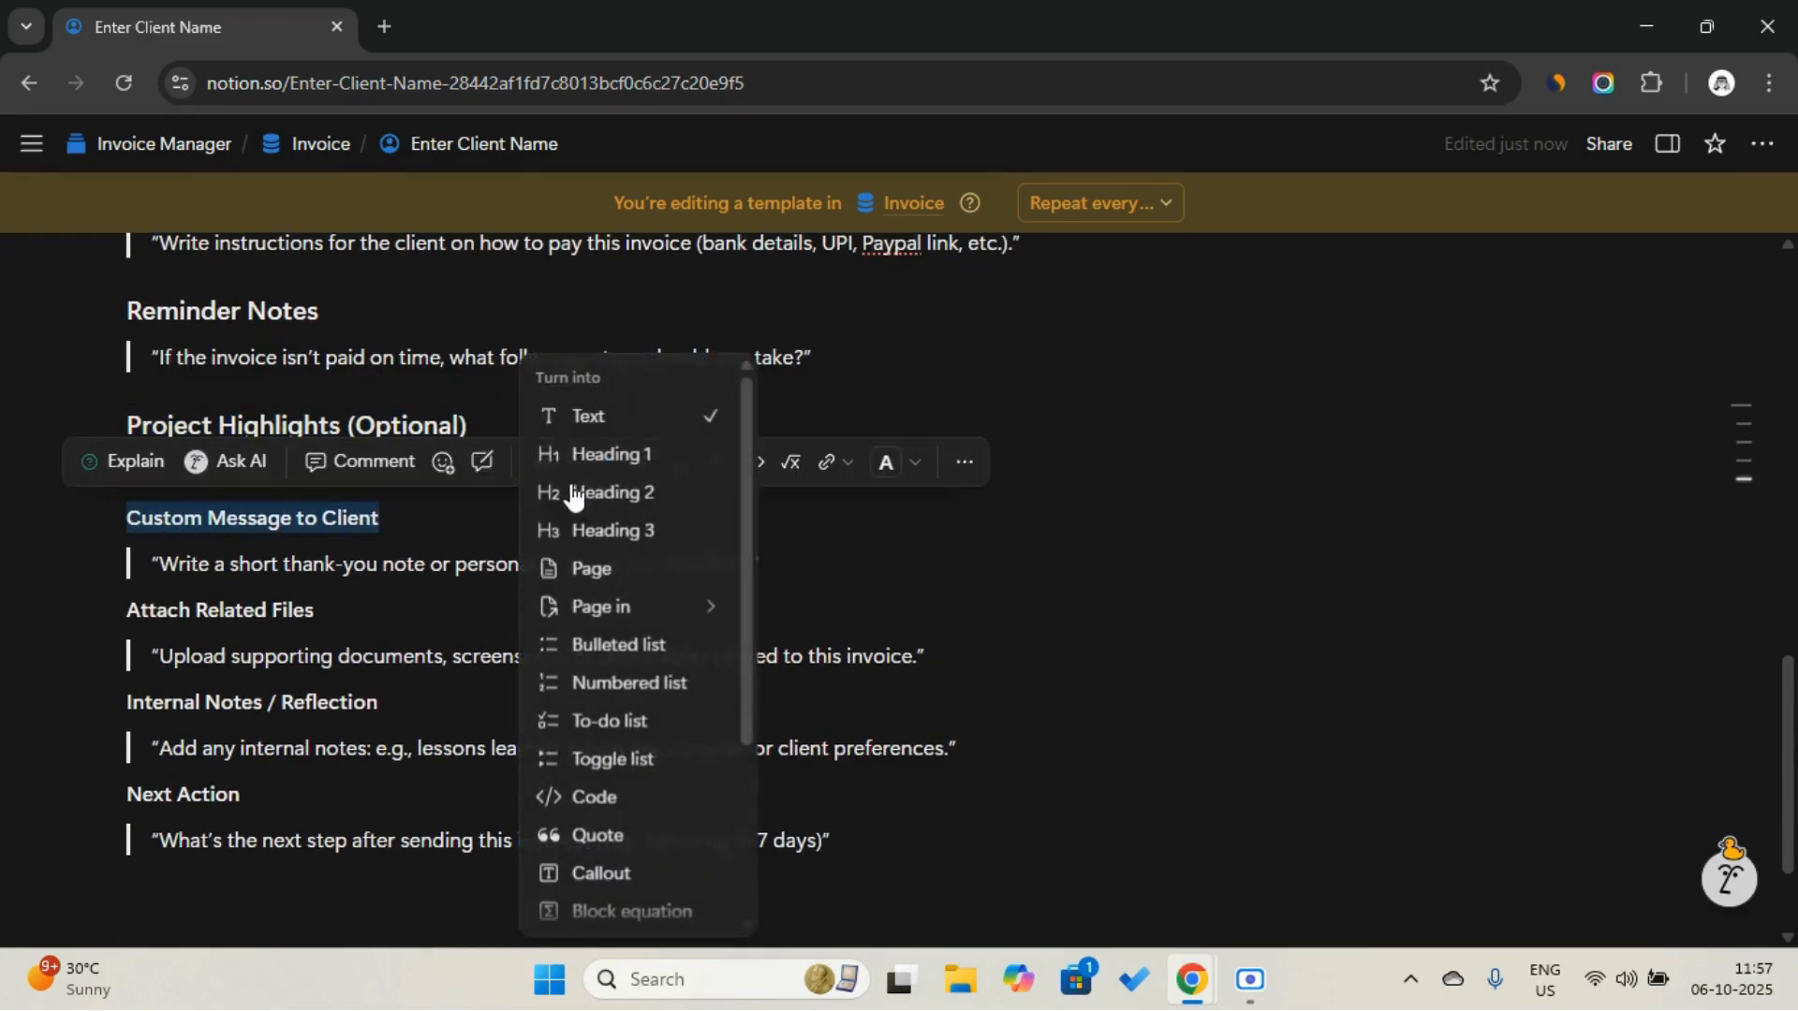
left_click(581, 526)
left_click_drag(314, 633, 136, 641)
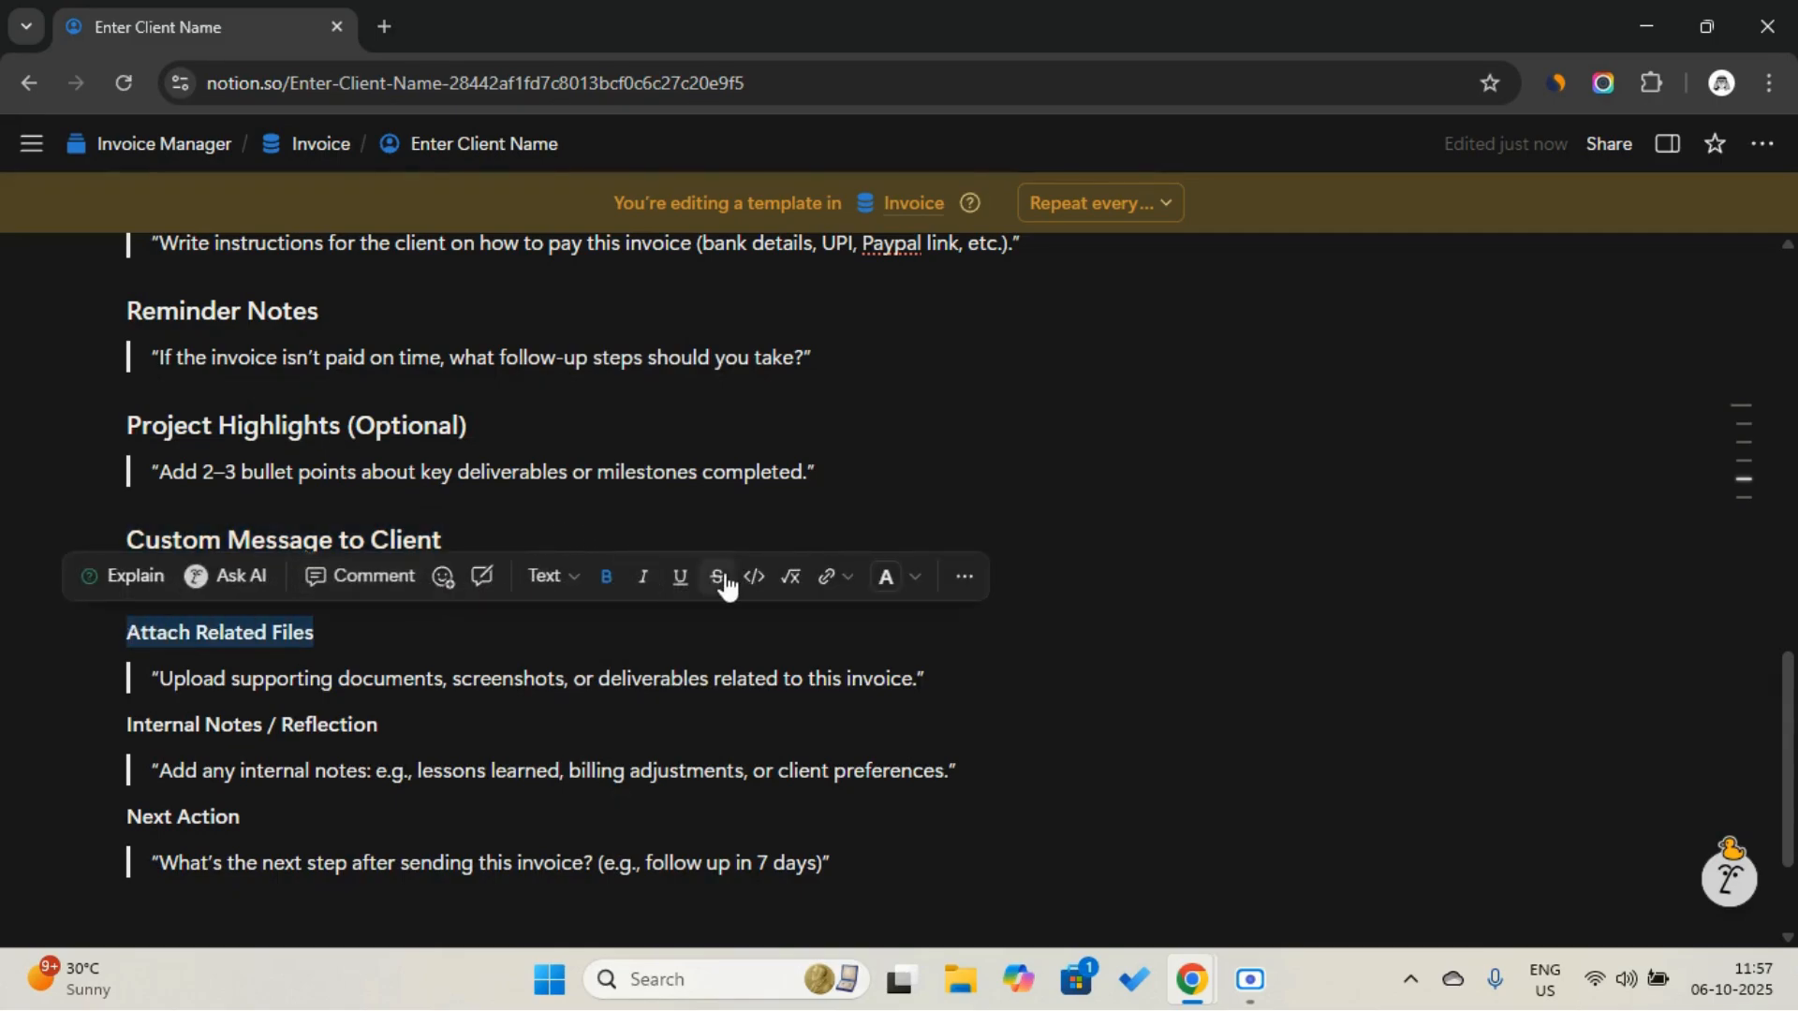
left_click(543, 576)
left_click(620, 531)
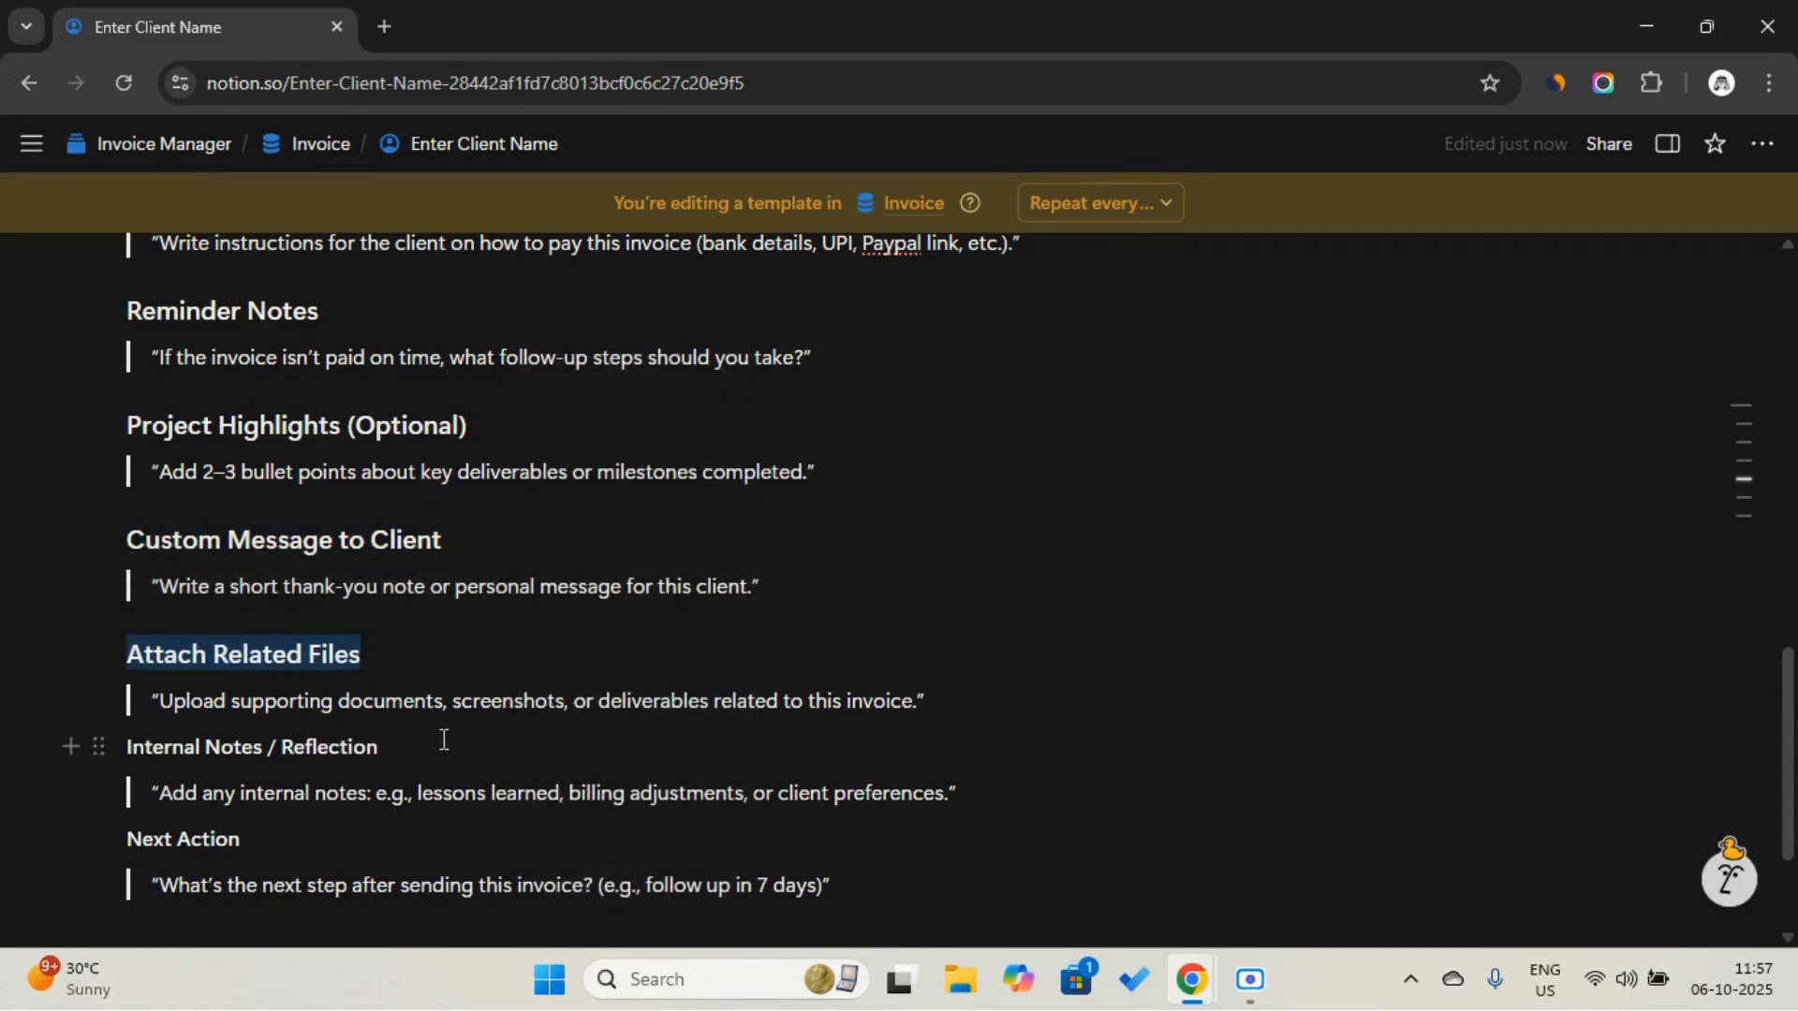
Turn the Internal Notes / Reflection and Next Action titles into Heading 3 blocks
left_click_drag(378, 746, 127, 746)
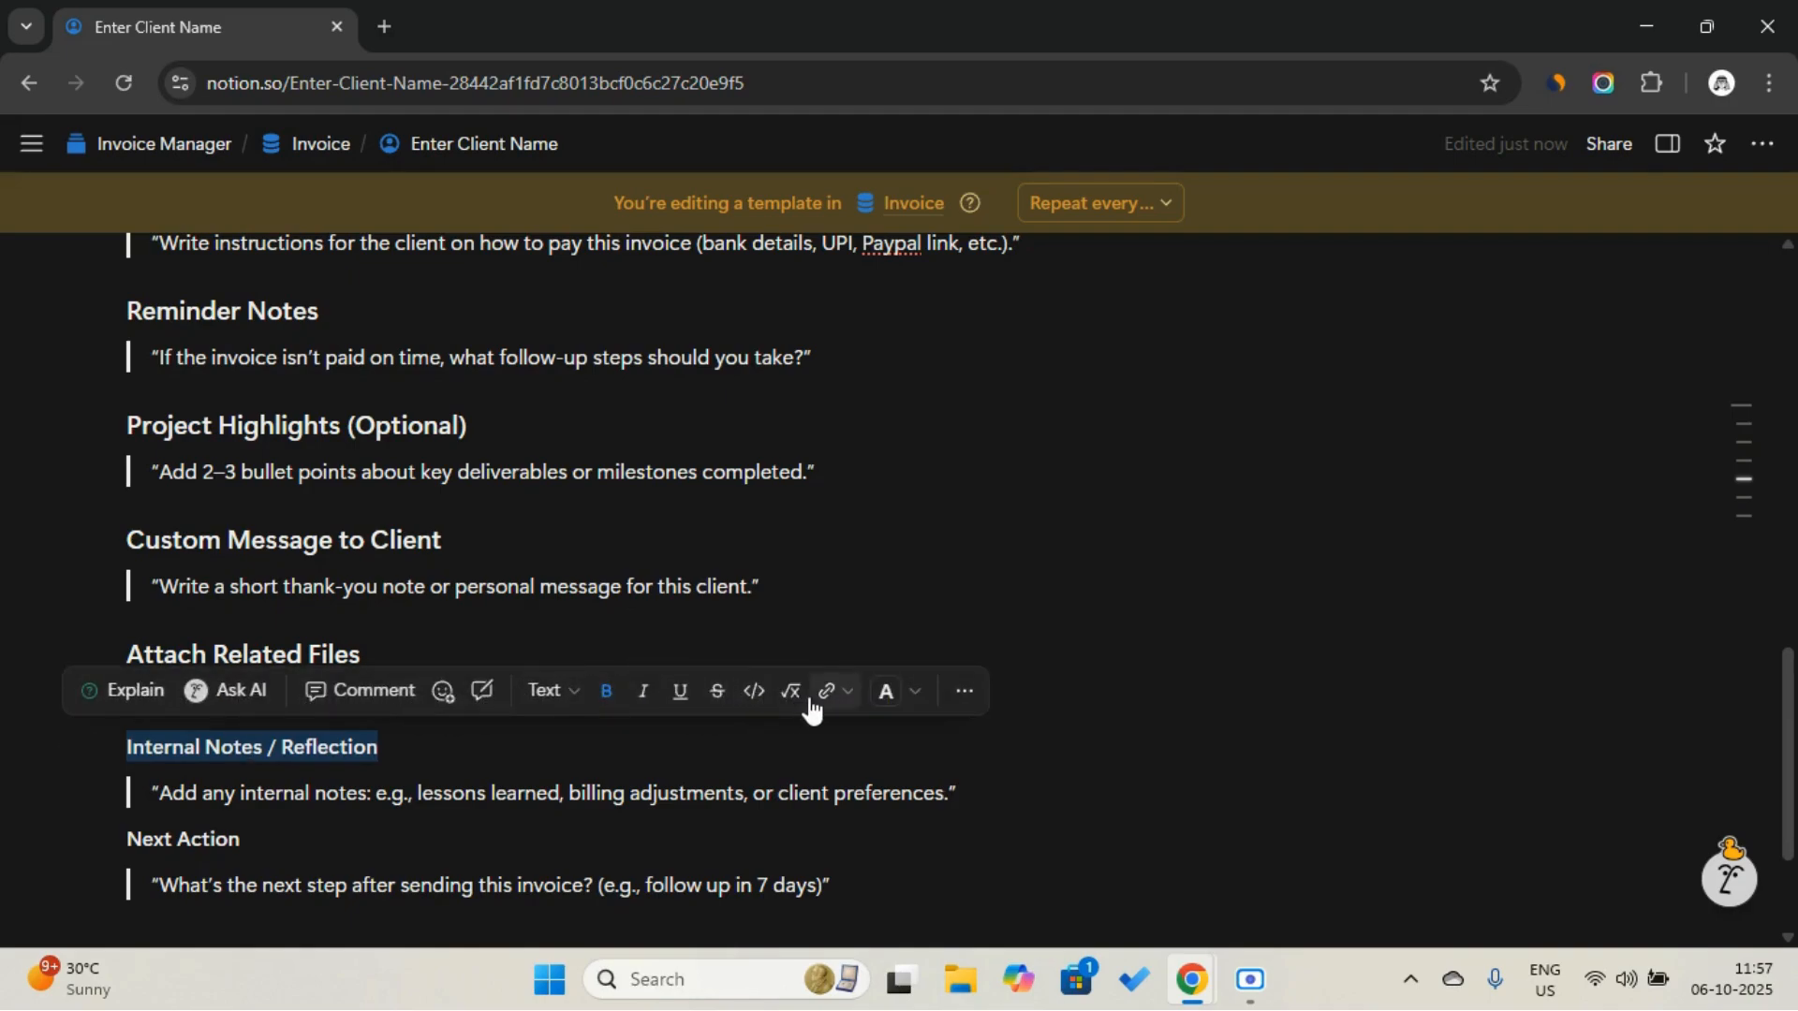
left_click(552, 691)
left_click(609, 530)
scroll(468, 711, "down", 2)
left_click(421, 671)
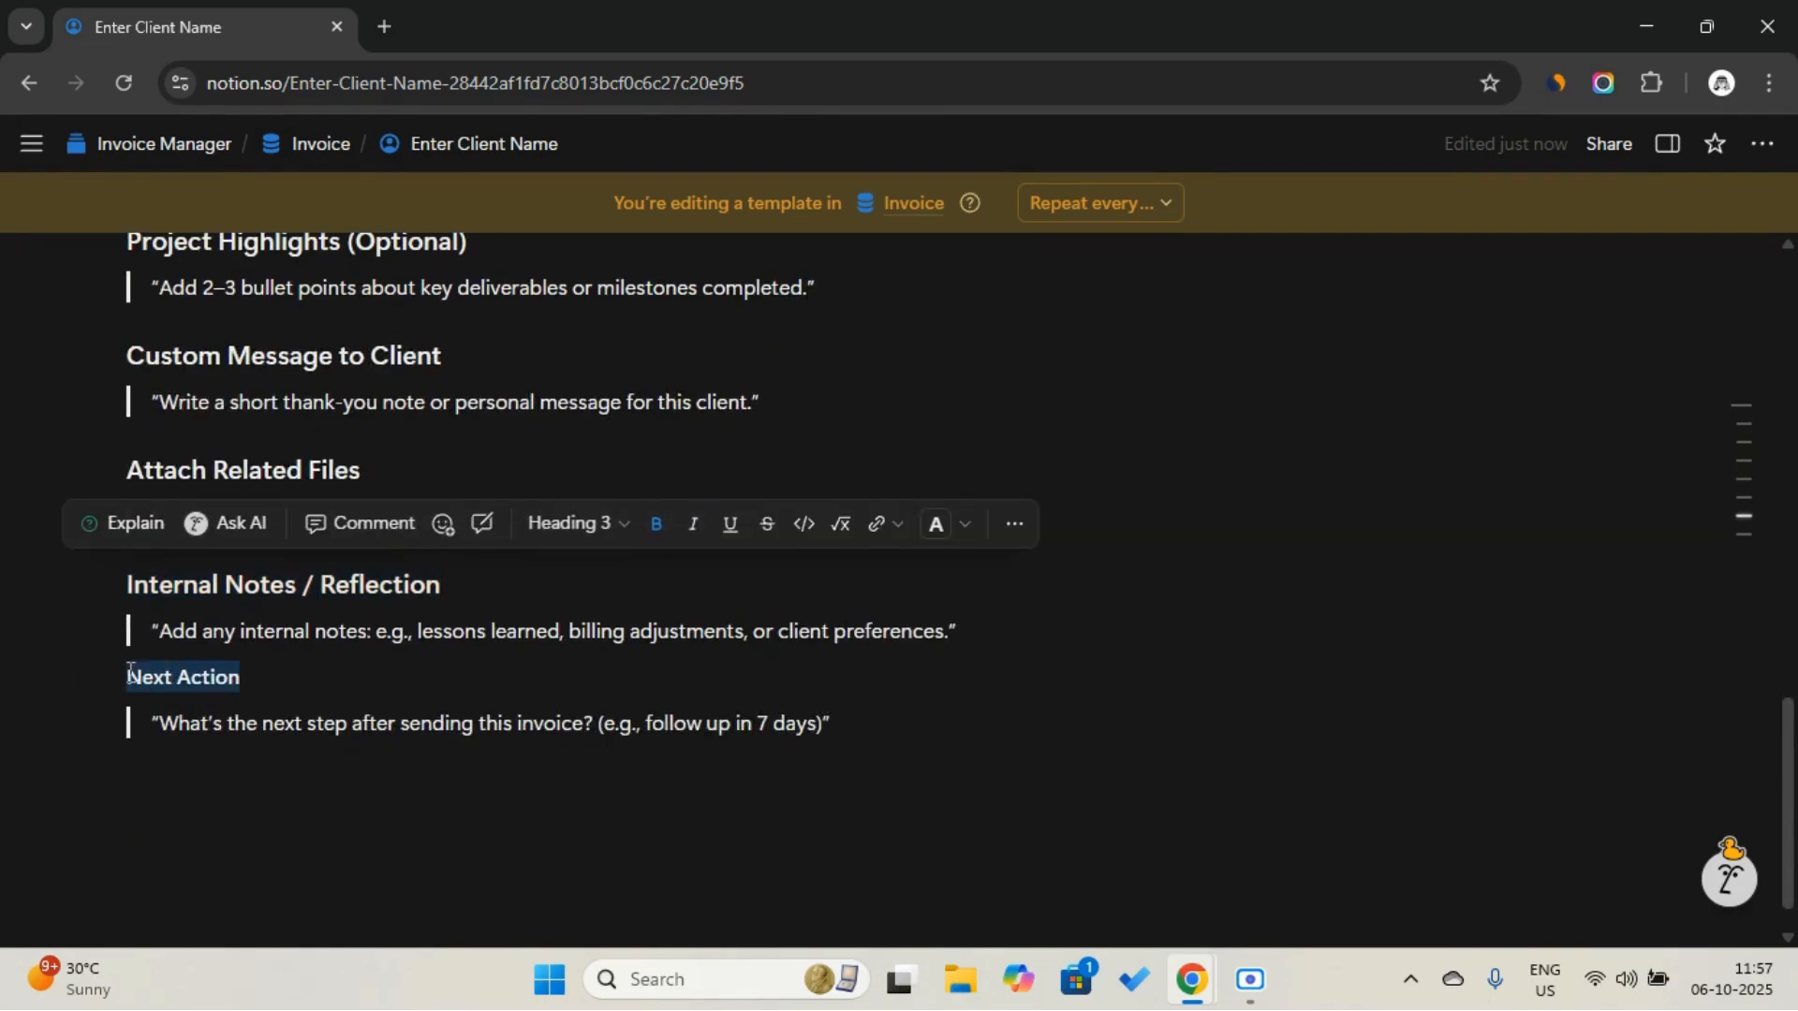
left_click_drag(129, 673, 129, 673)
left_click(562, 622)
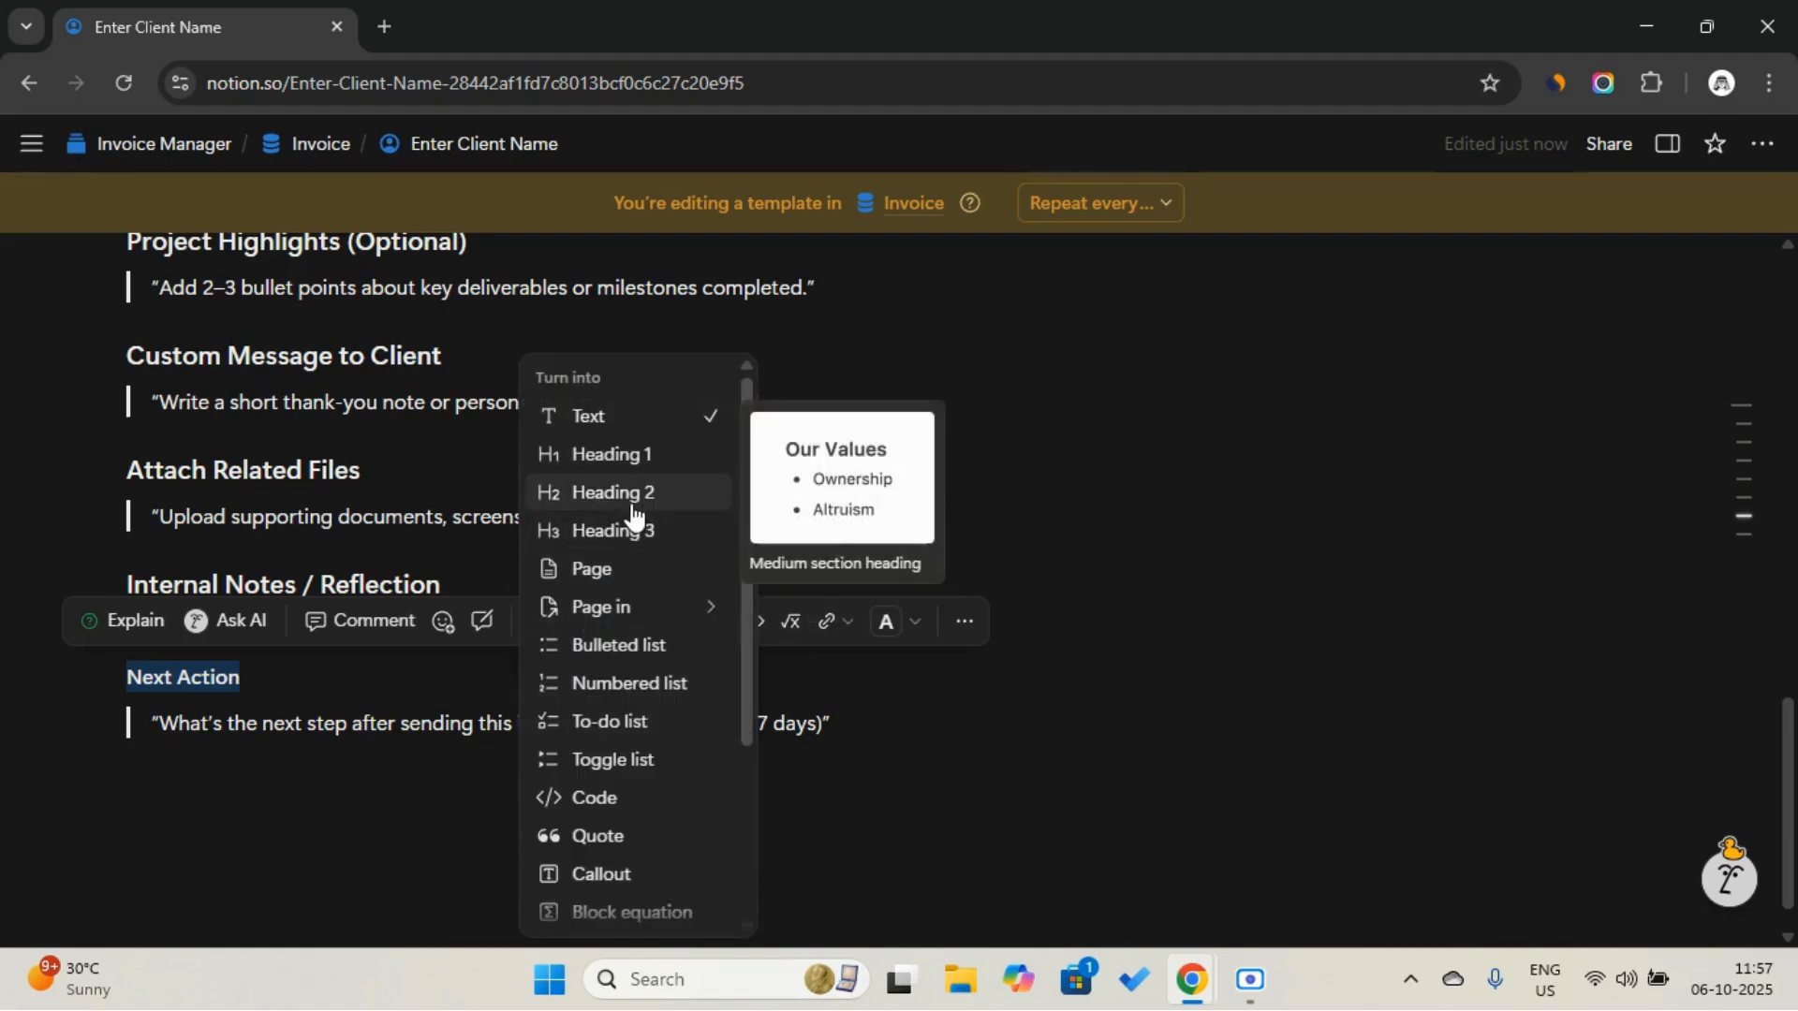
left_click(632, 505)
Insert a two-column layout under the image block, with the Client Context section in the first column and Payment Instructions in the second
scroll(622, 521, "up", 6)
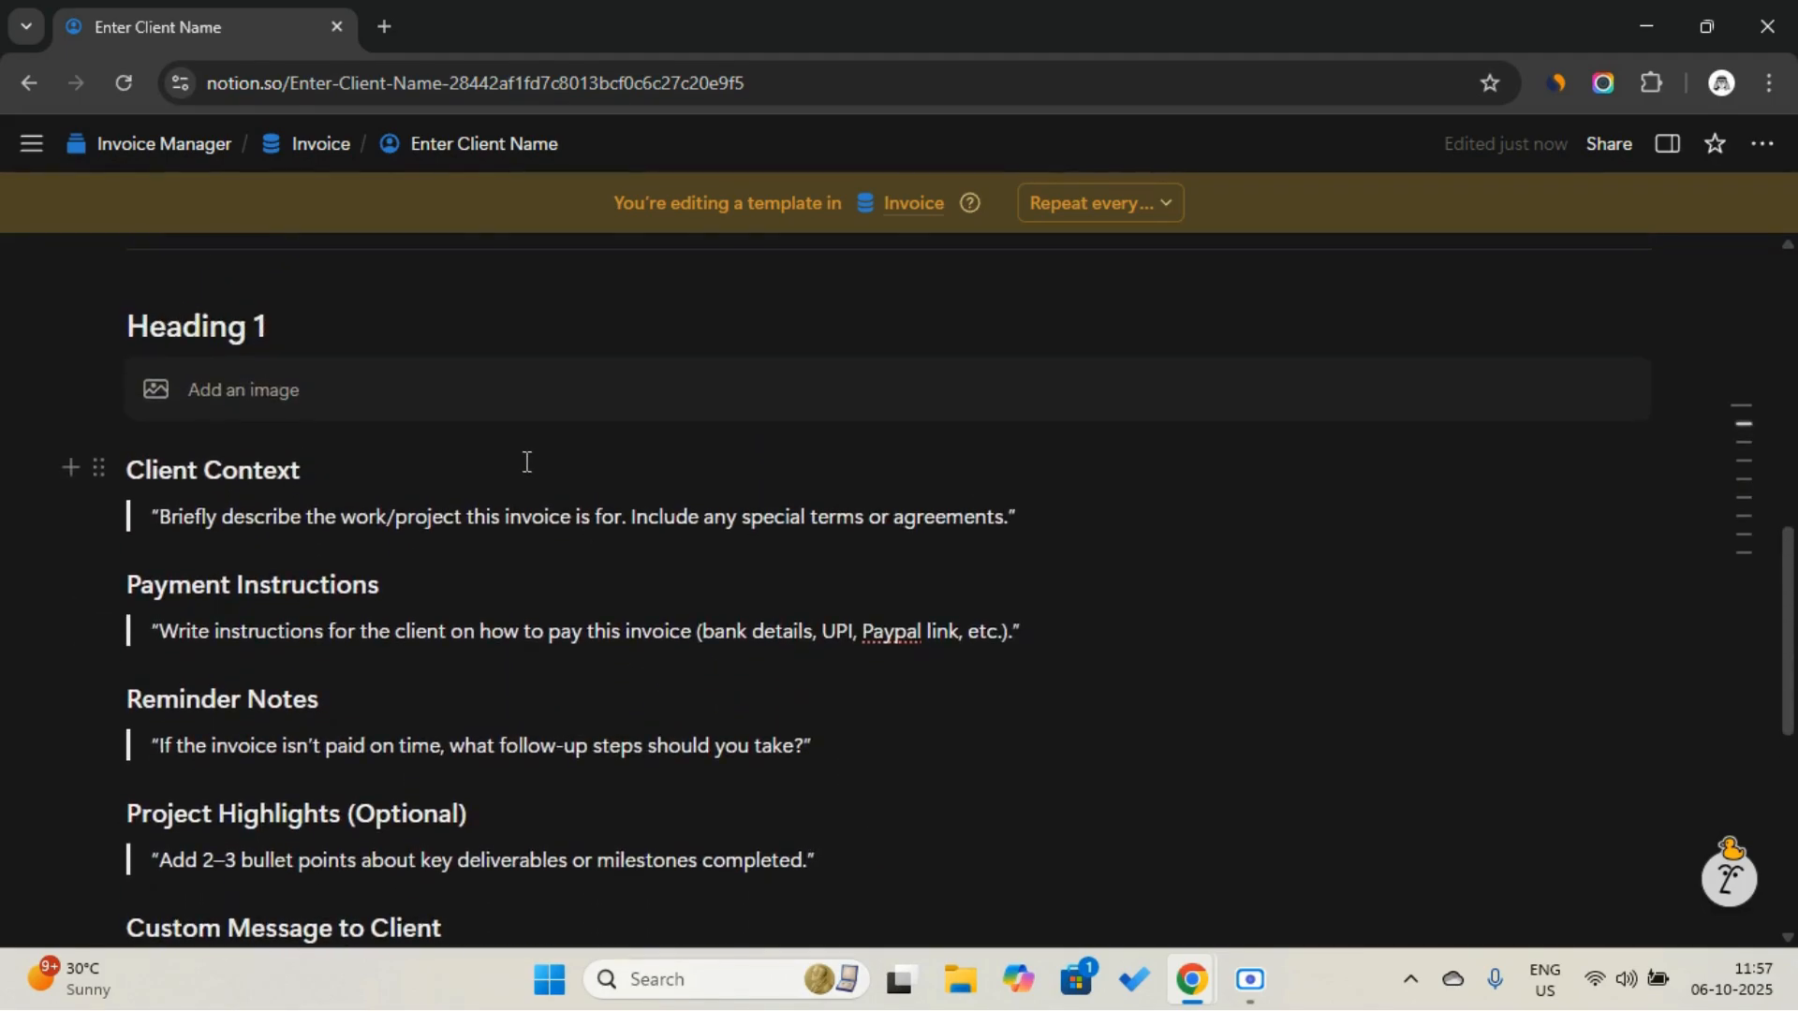
left_click(131, 471)
key("Return")
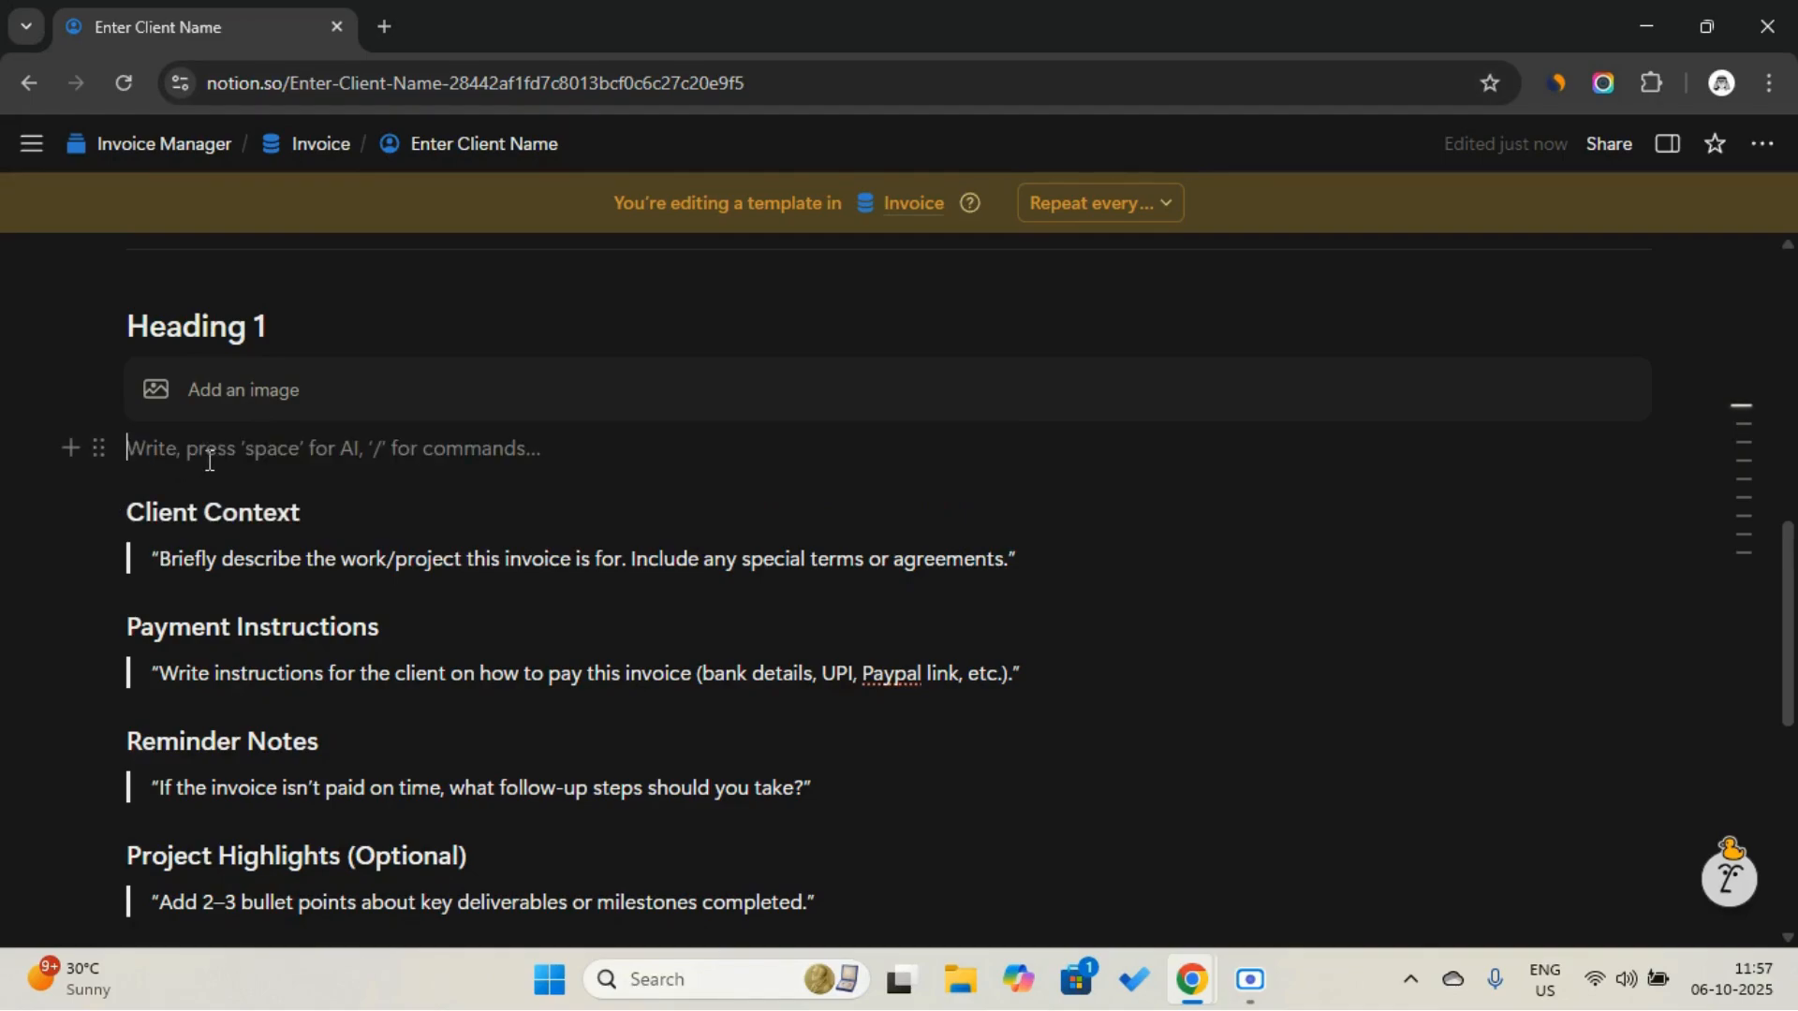
type("/col")
key("Return")
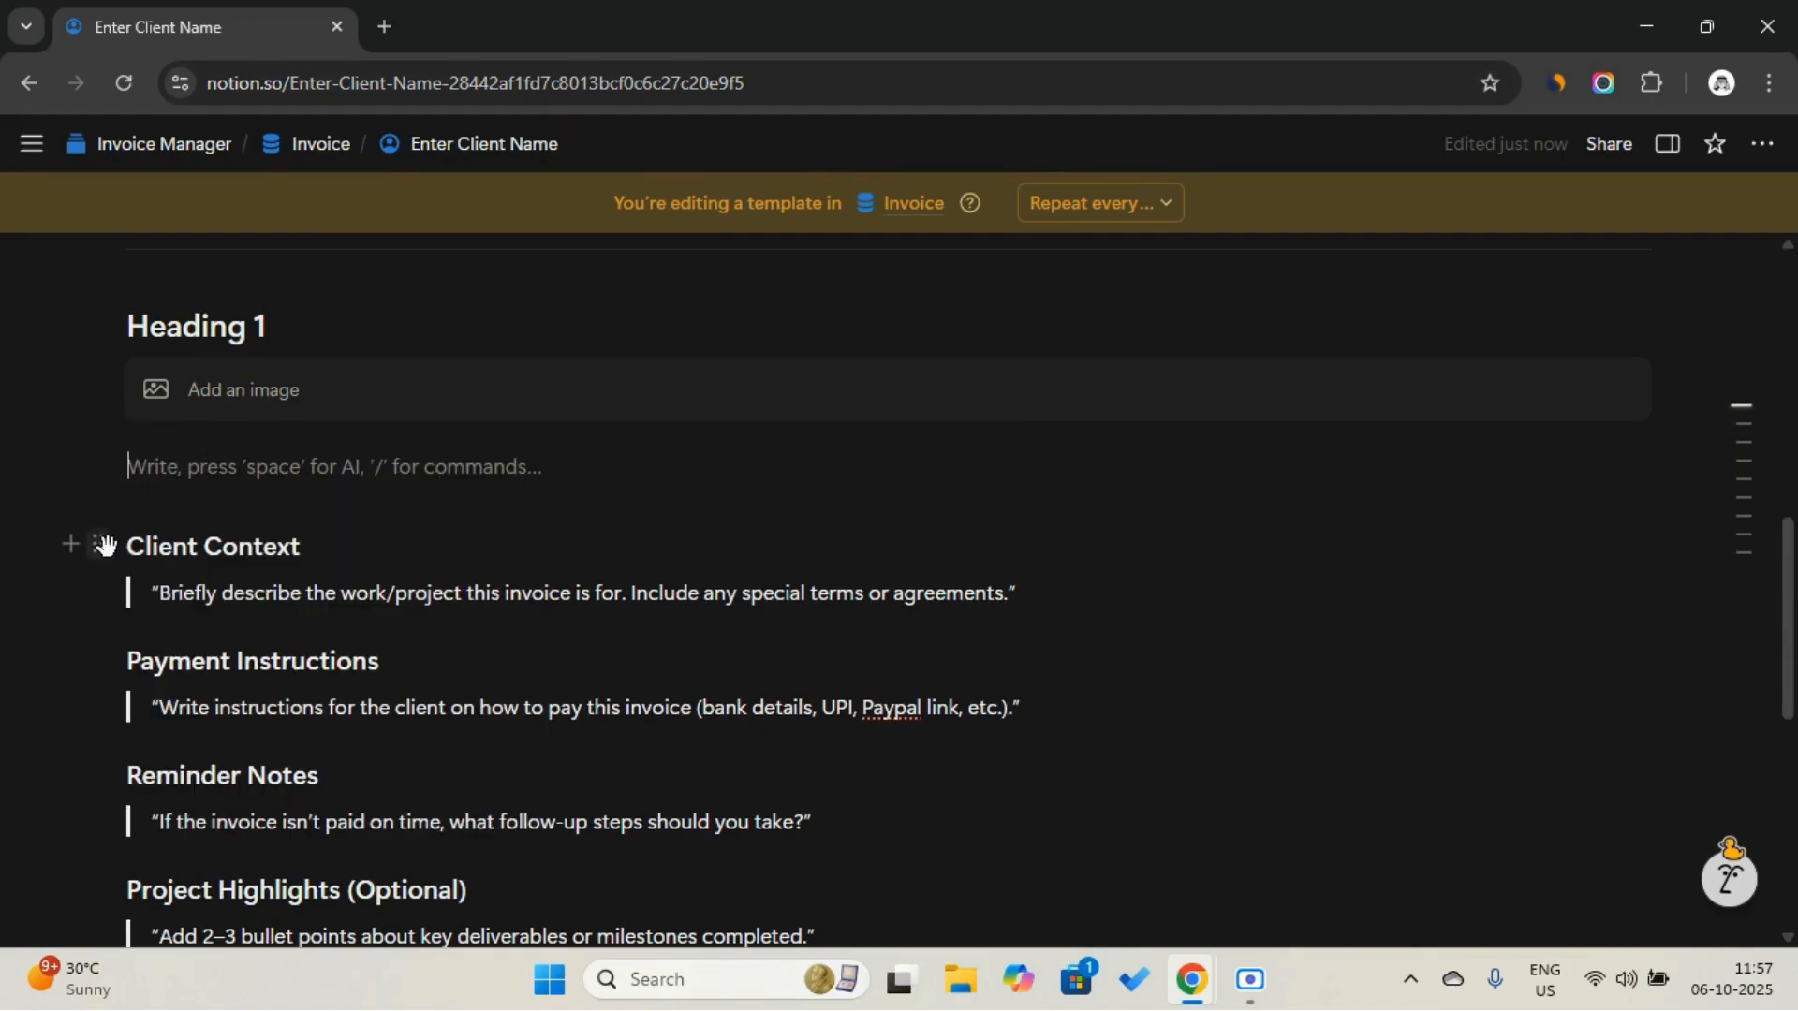
left_click_drag(105, 545, 105, 459)
left_click_drag(101, 562, 113, 516)
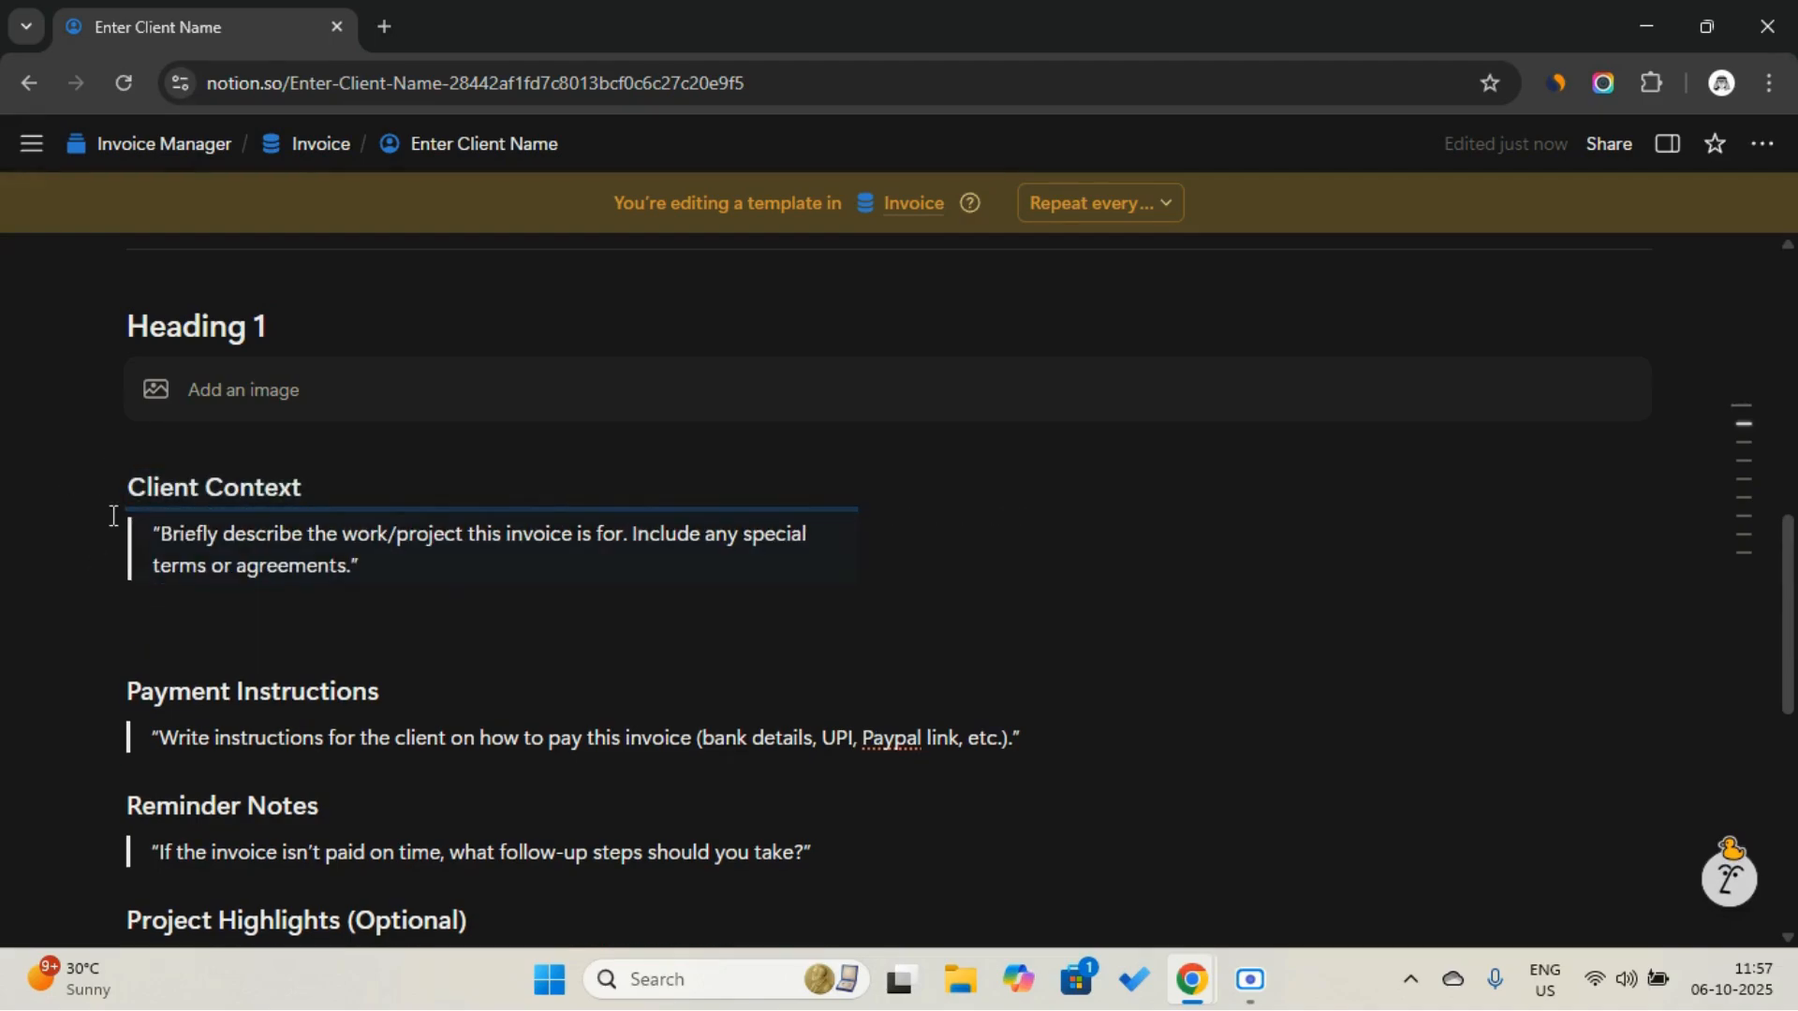
left_click_drag(104, 690, 931, 576)
Try to move the Reminder Notes title and prompt into a new column layout nested under Client Context
scroll(590, 642, "down", 1)
left_click(246, 543)
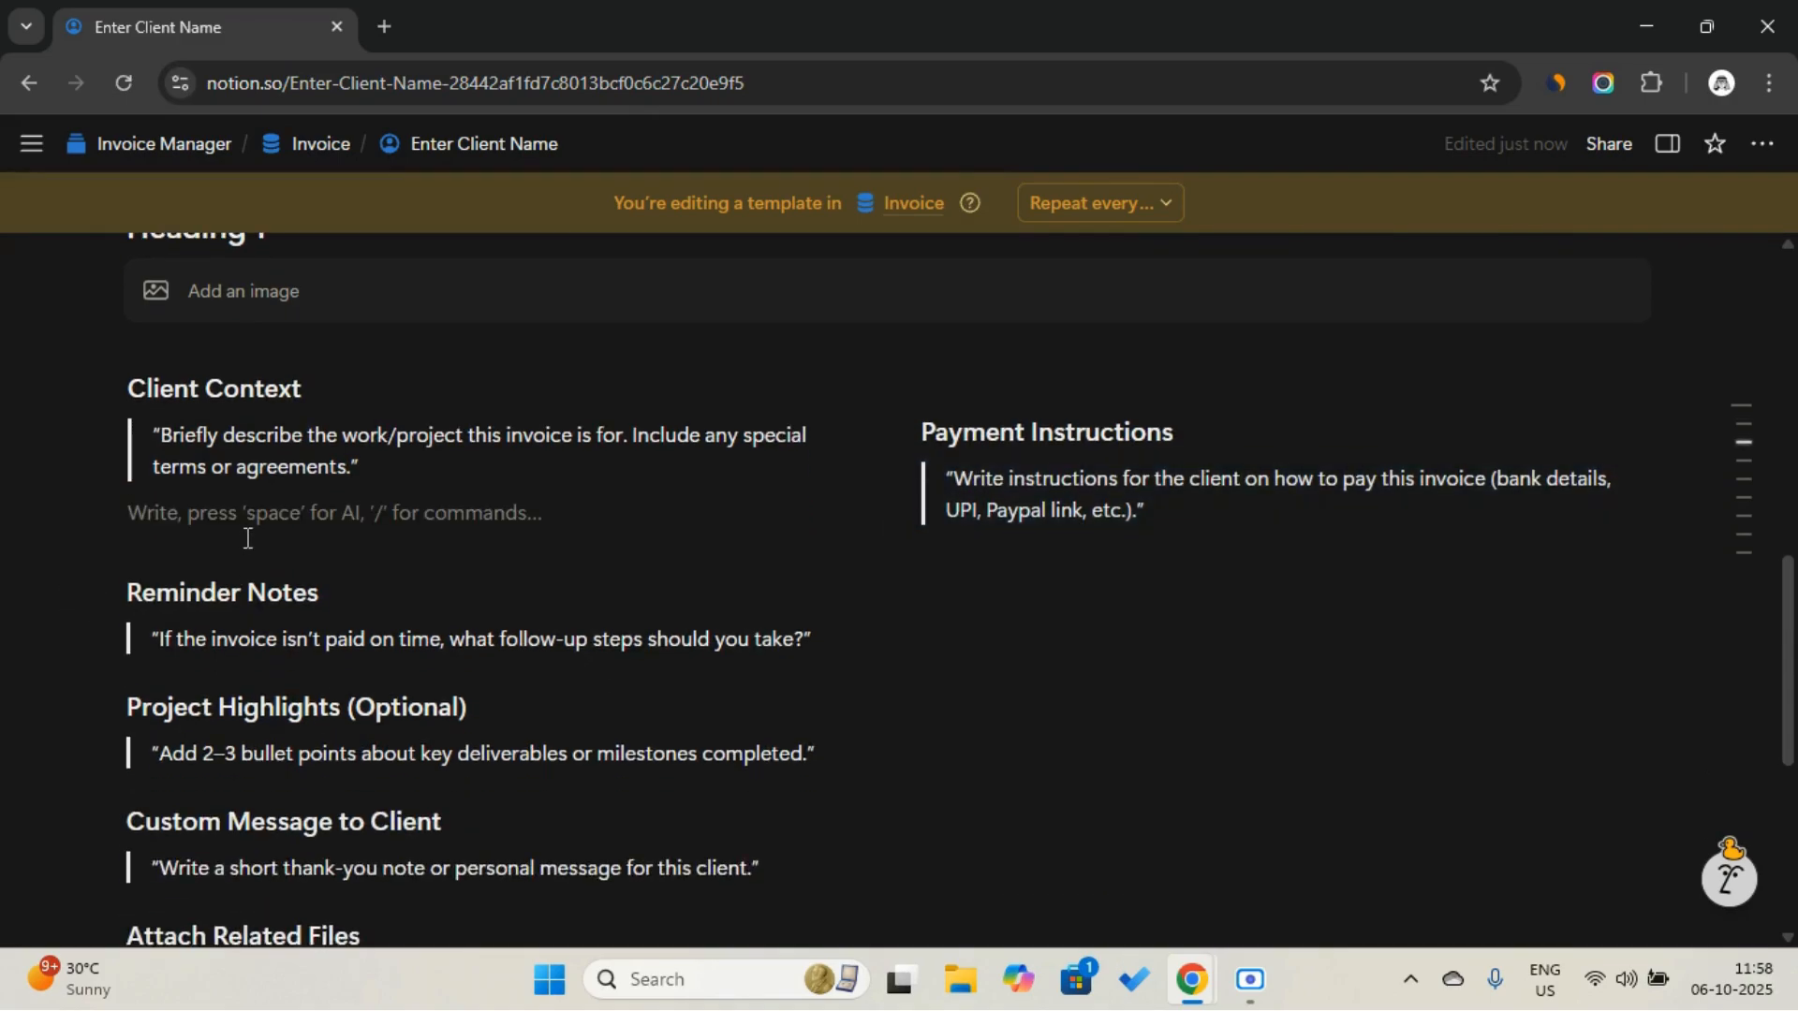
type("/col")
left_click(227, 731)
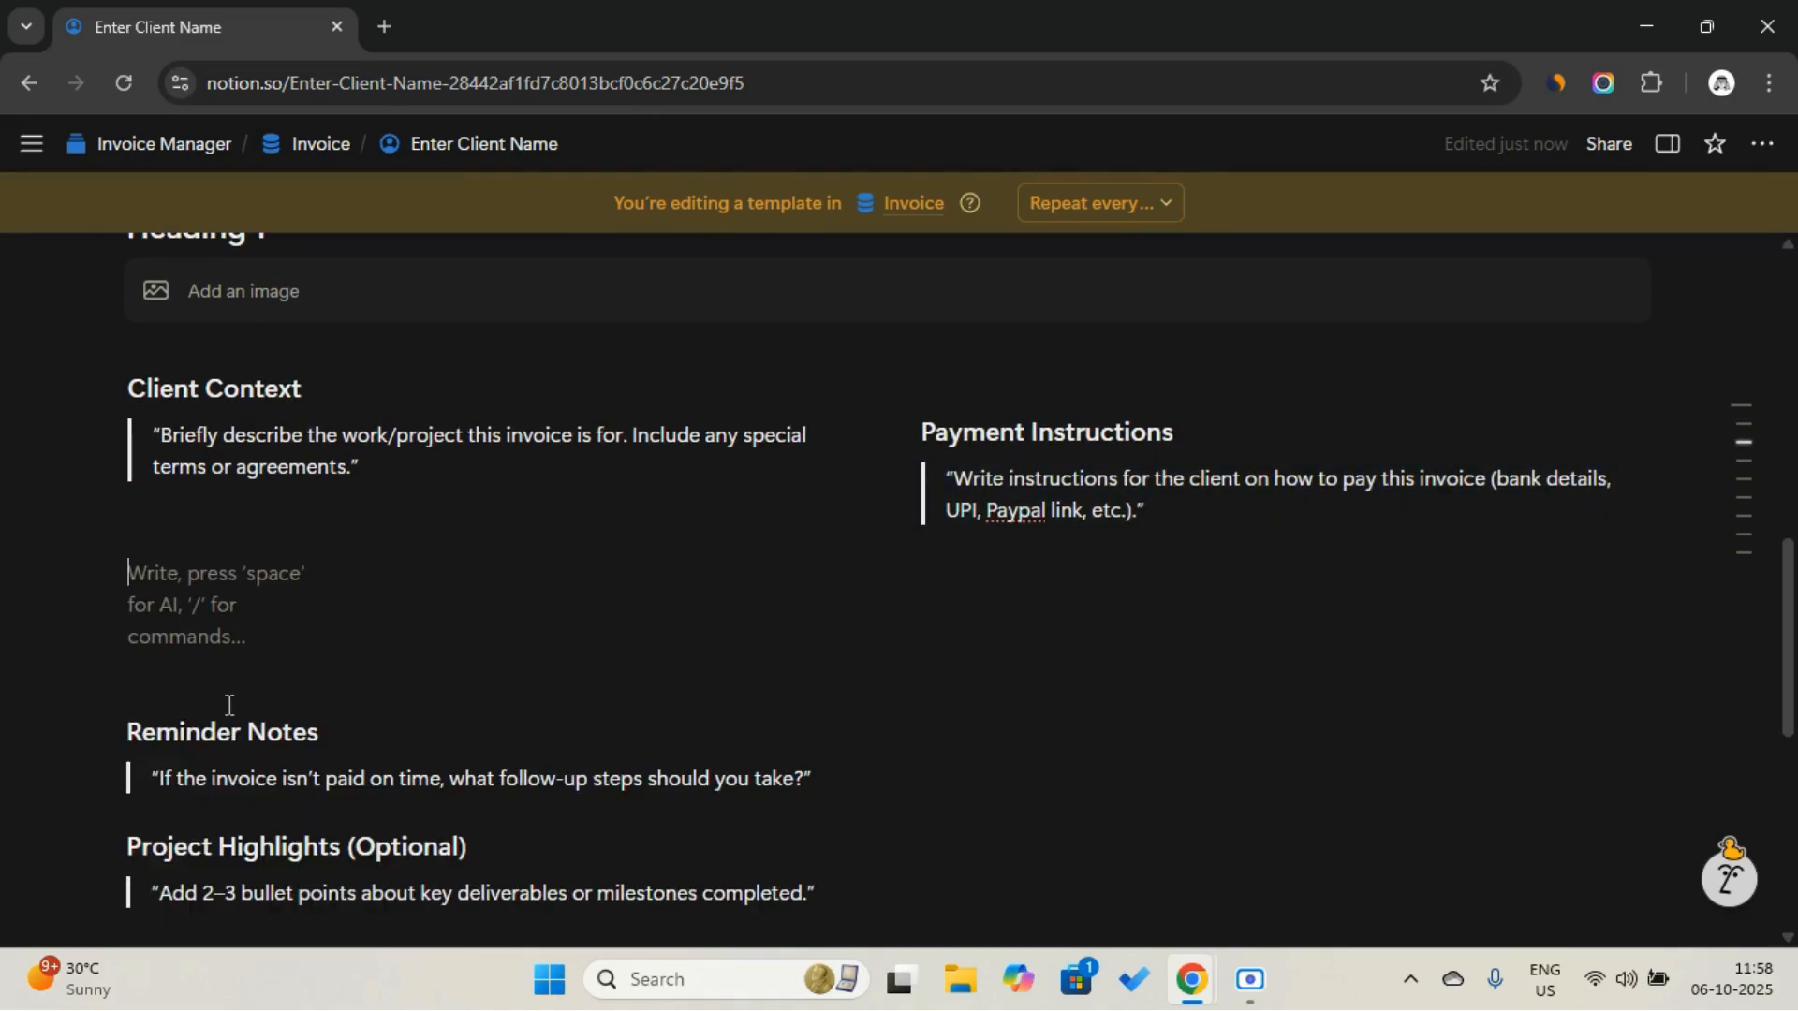
left_click_drag(98, 730, 137, 542)
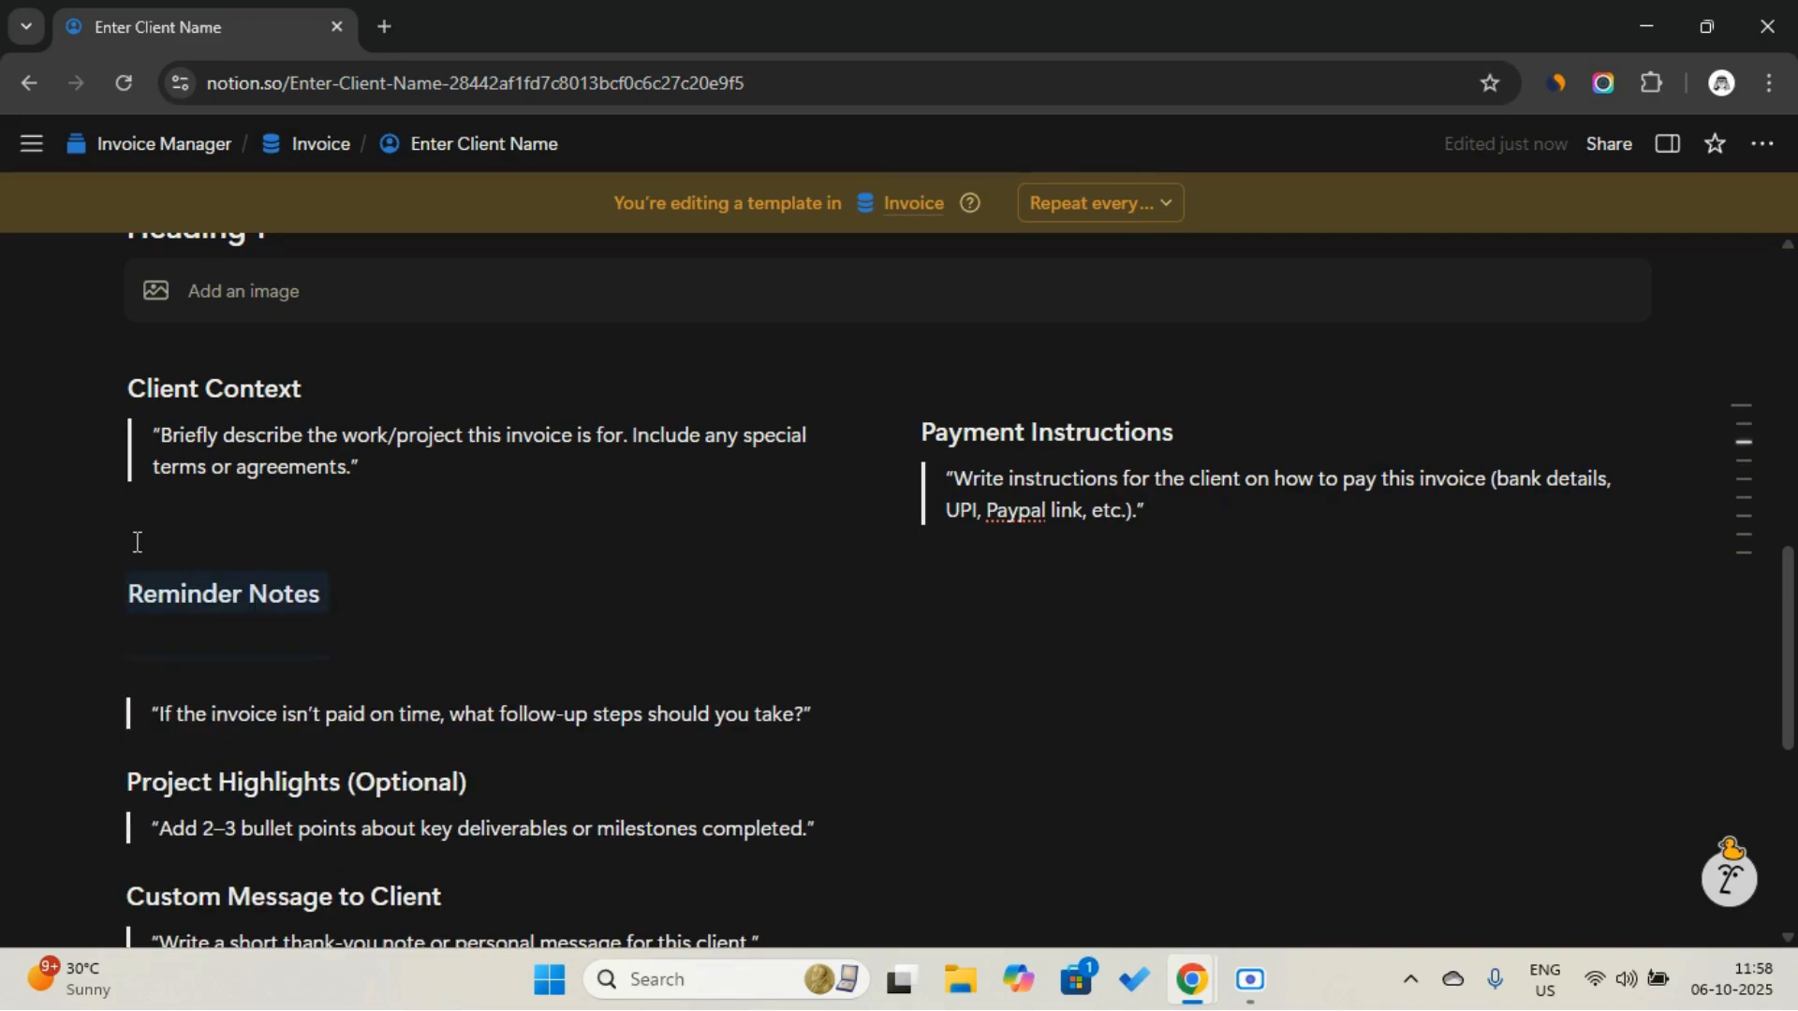
left_click_drag(101, 714, 127, 630)
scroll(603, 497, "down", 1)
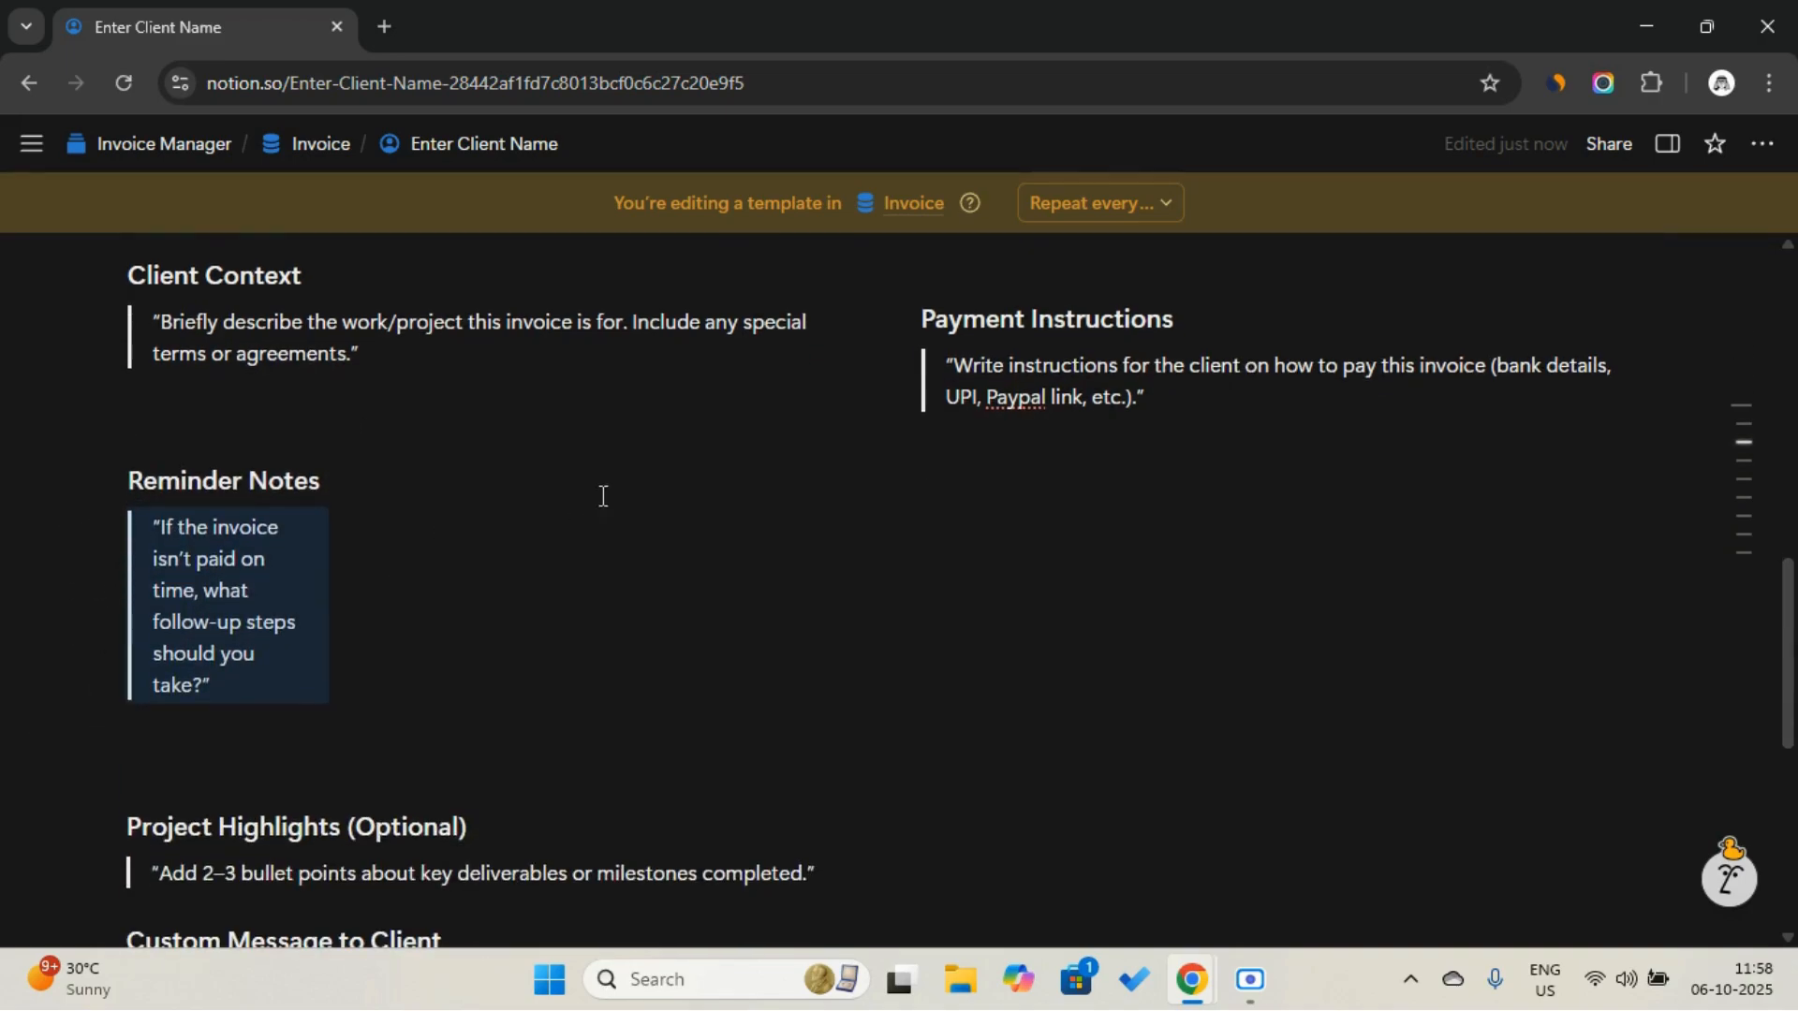
left_click(738, 482)
left_click(1091, 465)
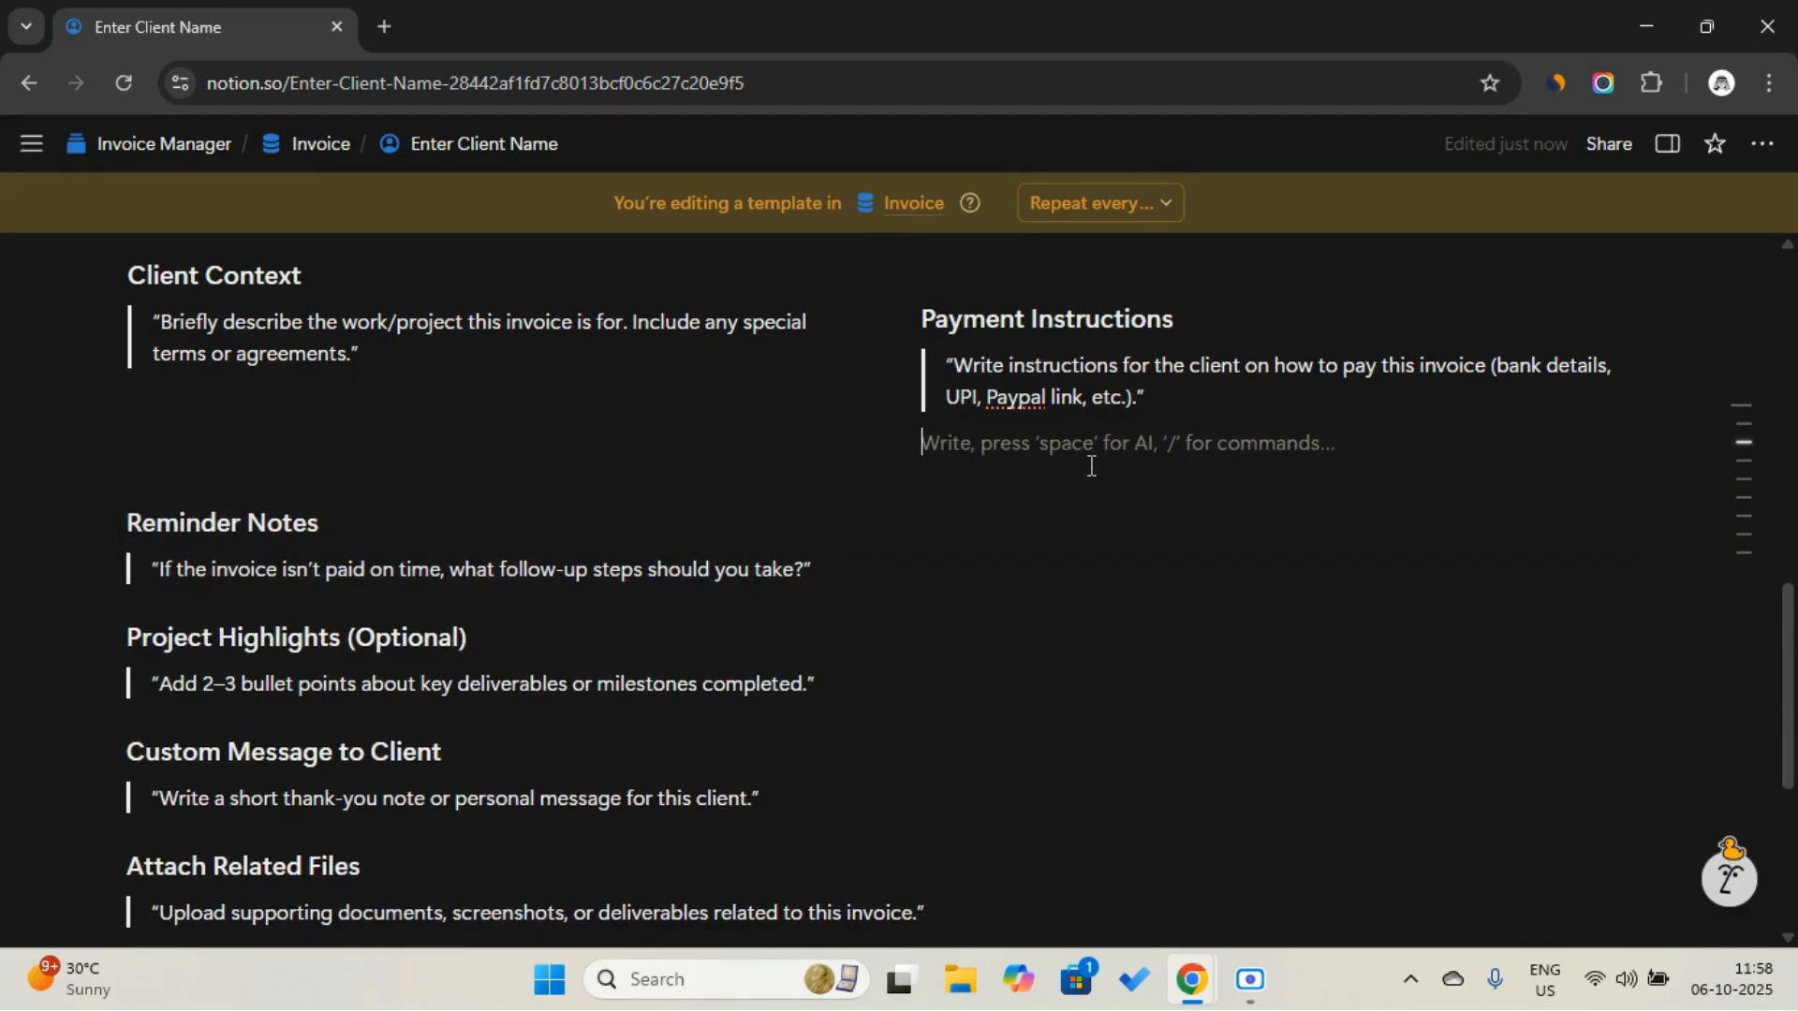
left_click(802, 482)
Insert a full-width three-column layout above Reminder Notes and place that title and its prompt in the first column
left_click(135, 516)
key("Return")
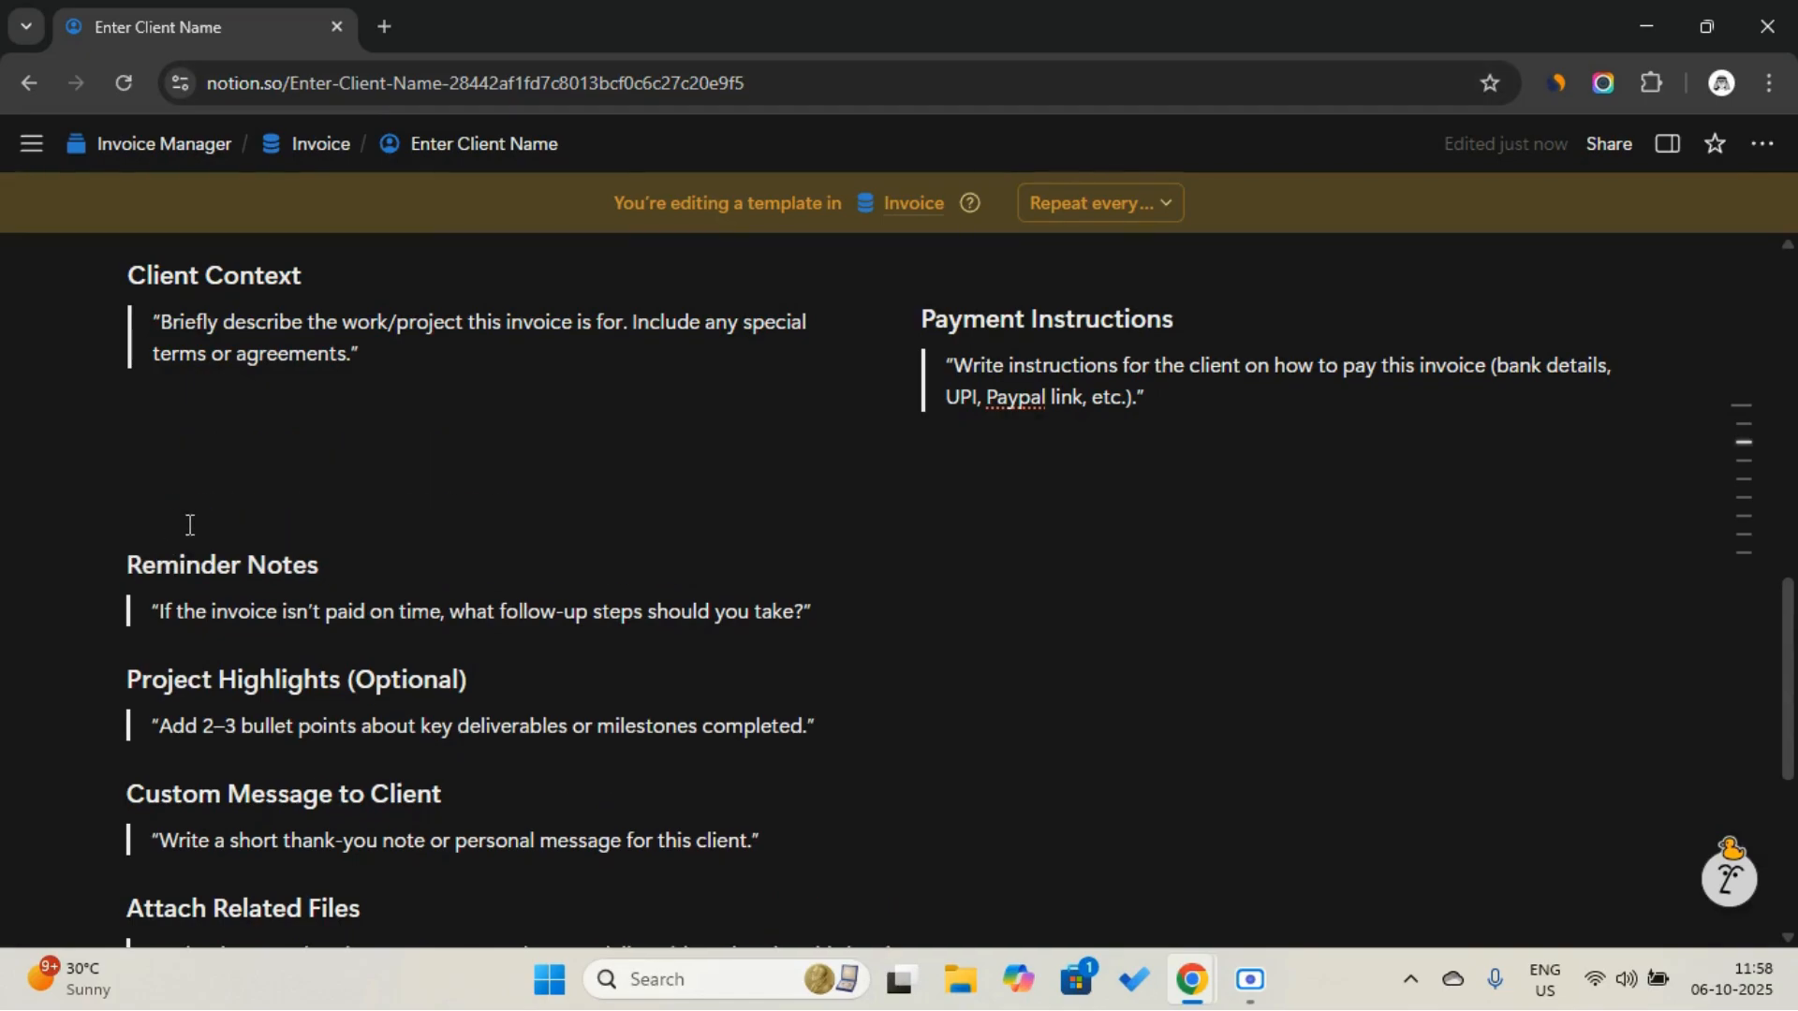
left_click(192, 521)
type("/col")
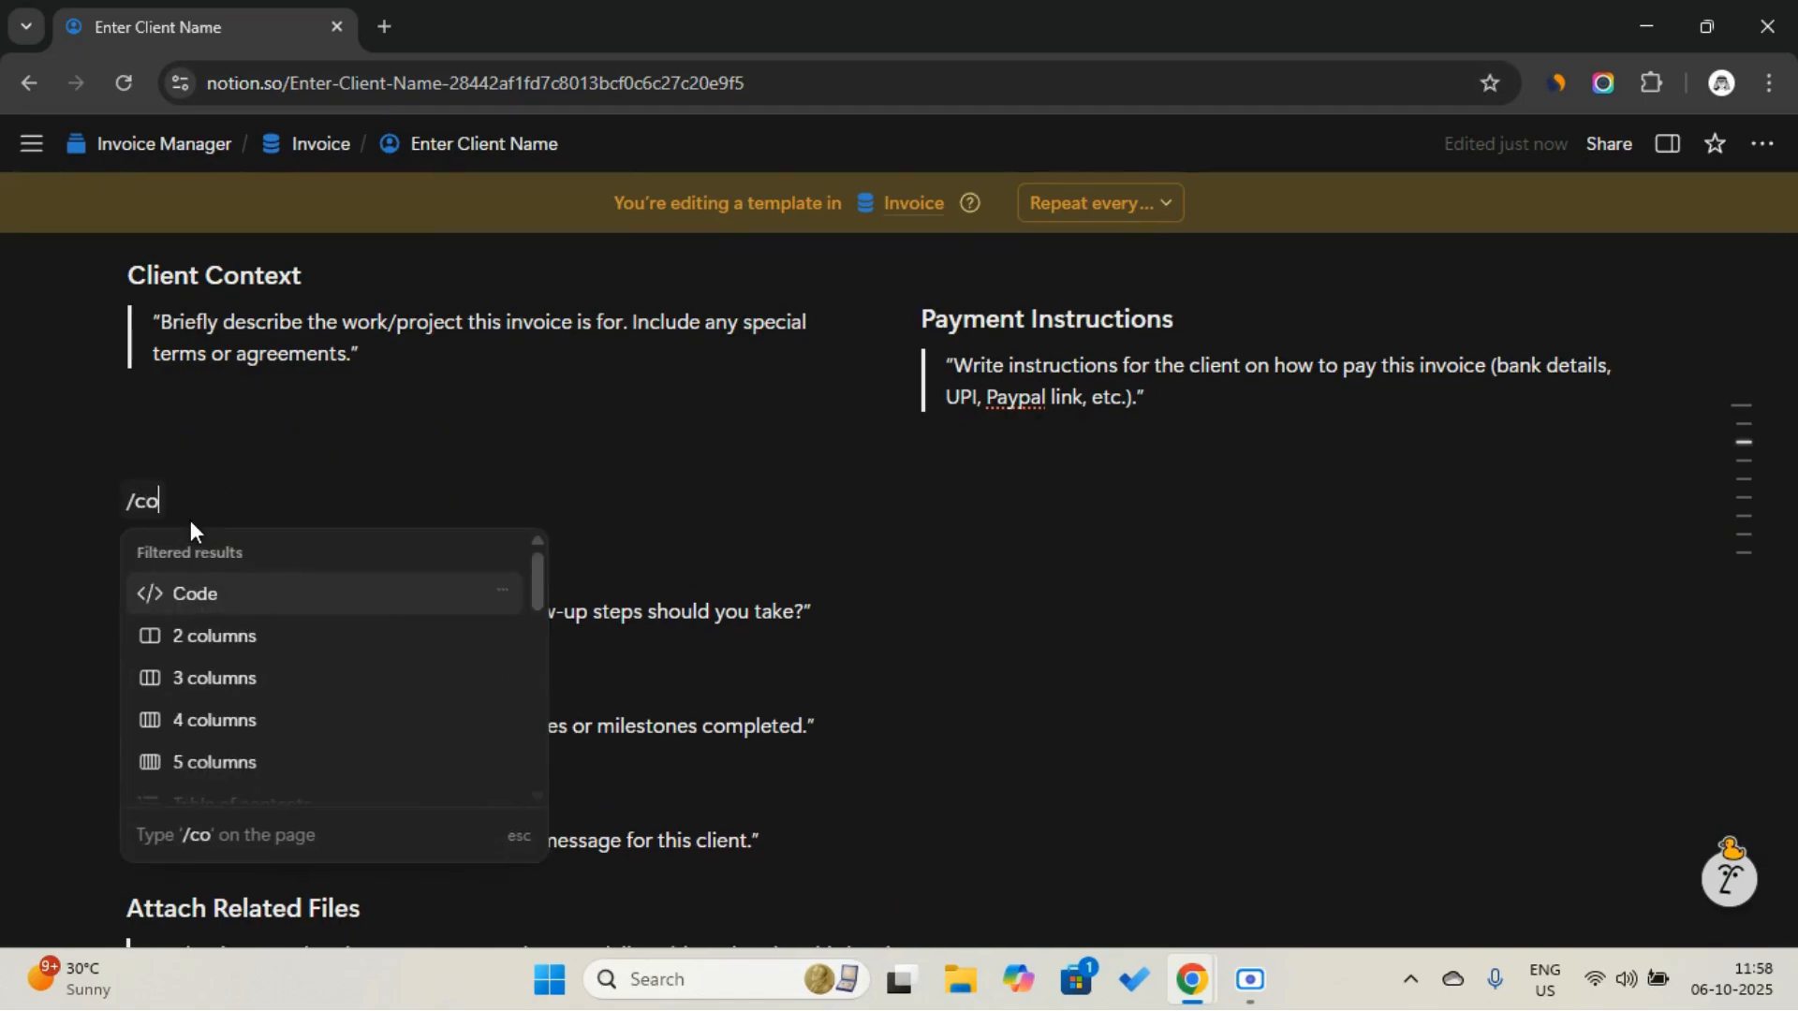
left_click(224, 674)
left_click_drag(99, 596, 132, 513)
left_click_drag(103, 639, 141, 576)
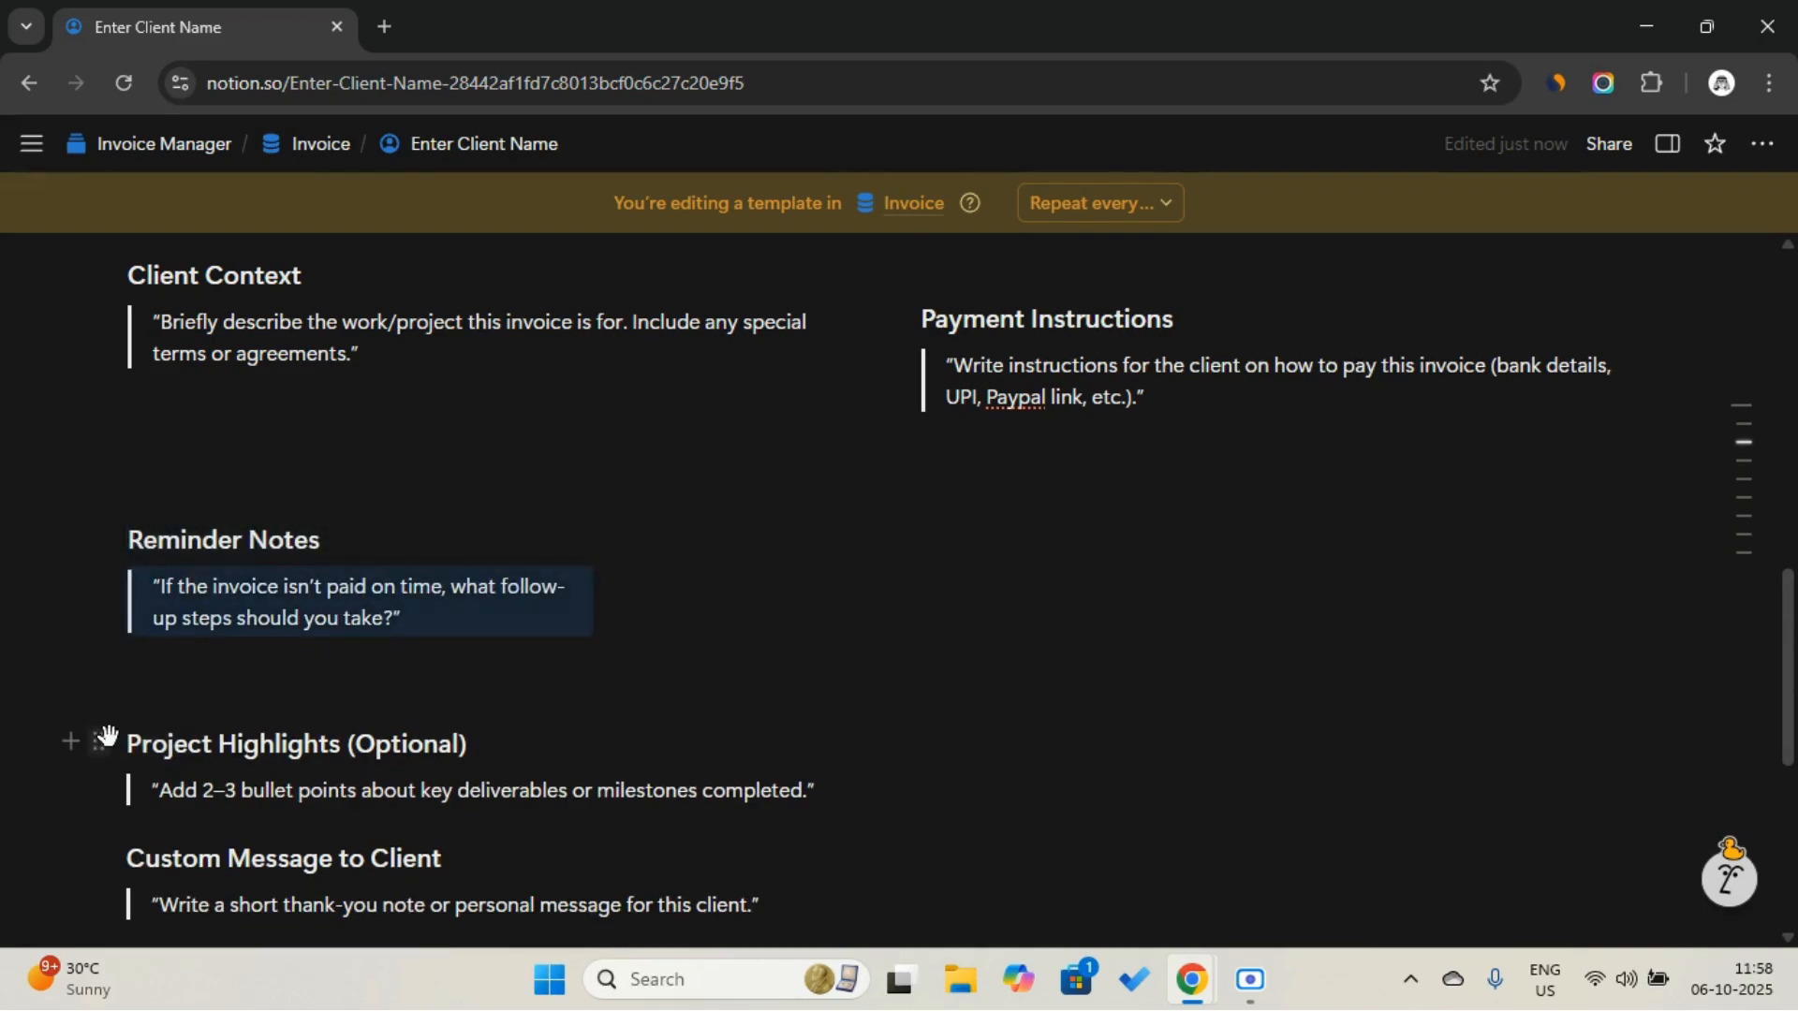
Move the Project Highlights (Optional) title and prompt into the second column and add an empty image block in the third
left_click_drag(107, 737, 751, 530)
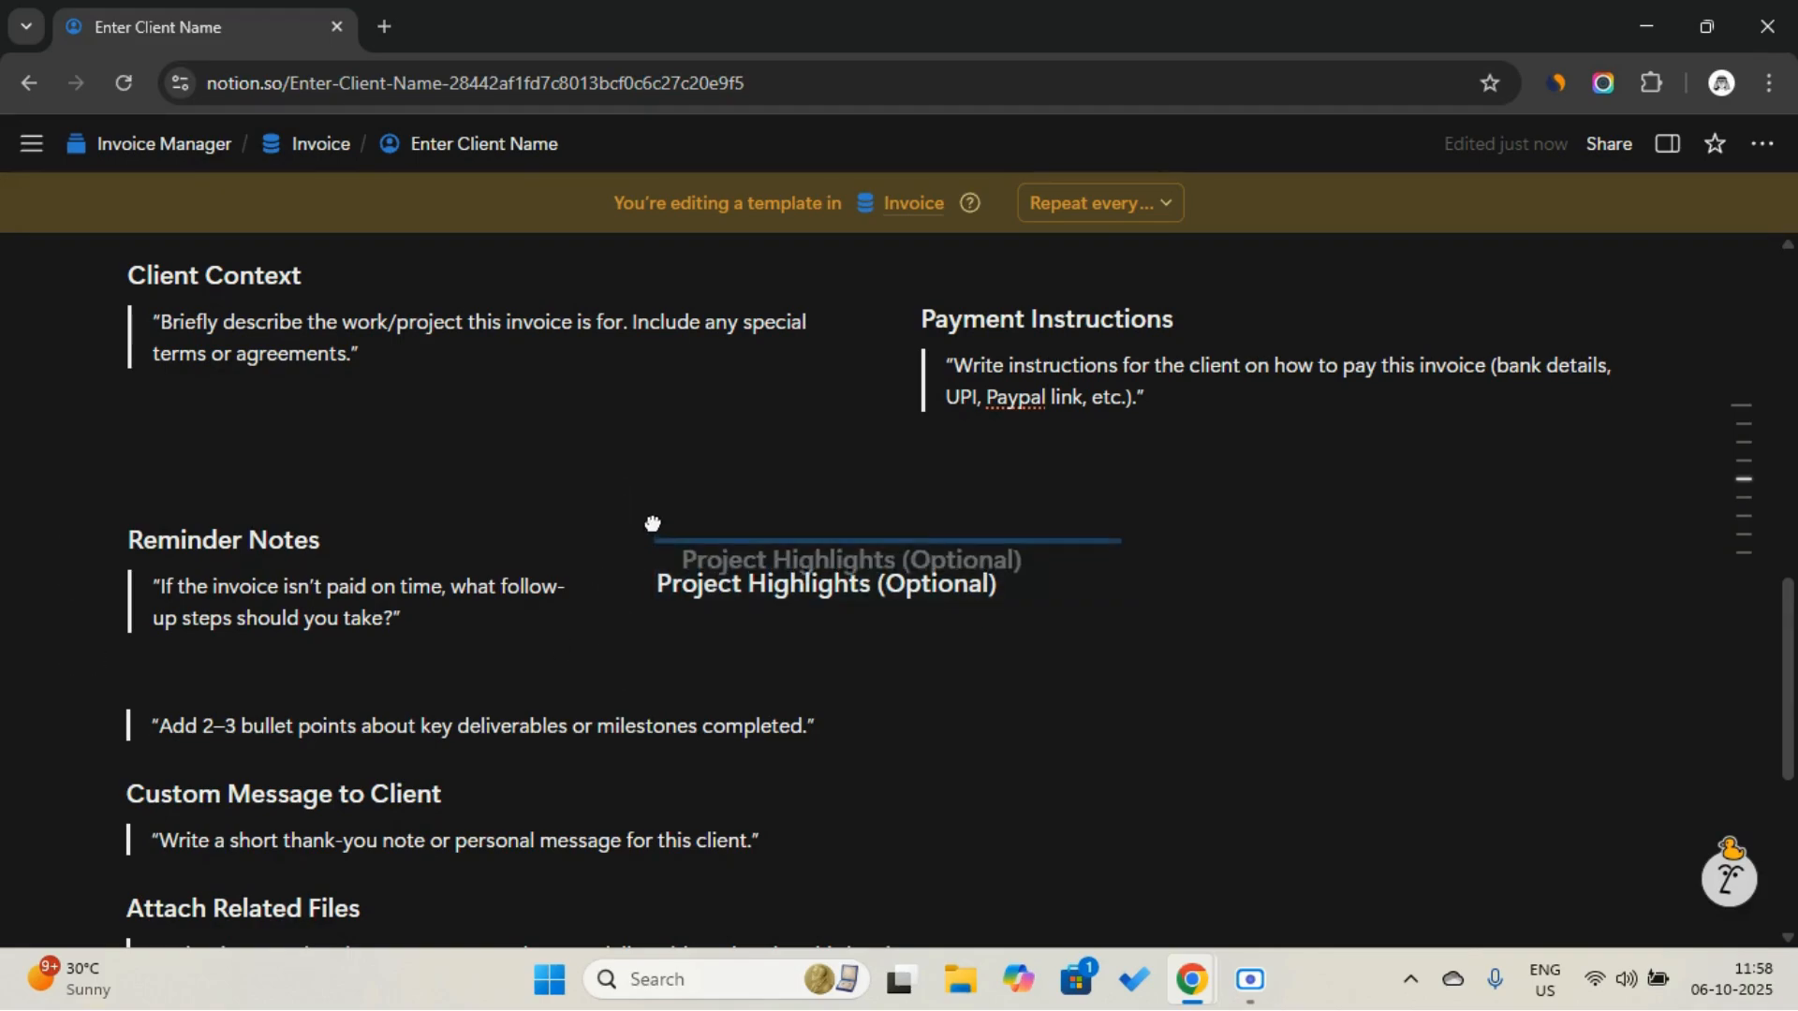
left_click_drag(105, 726, 750, 581)
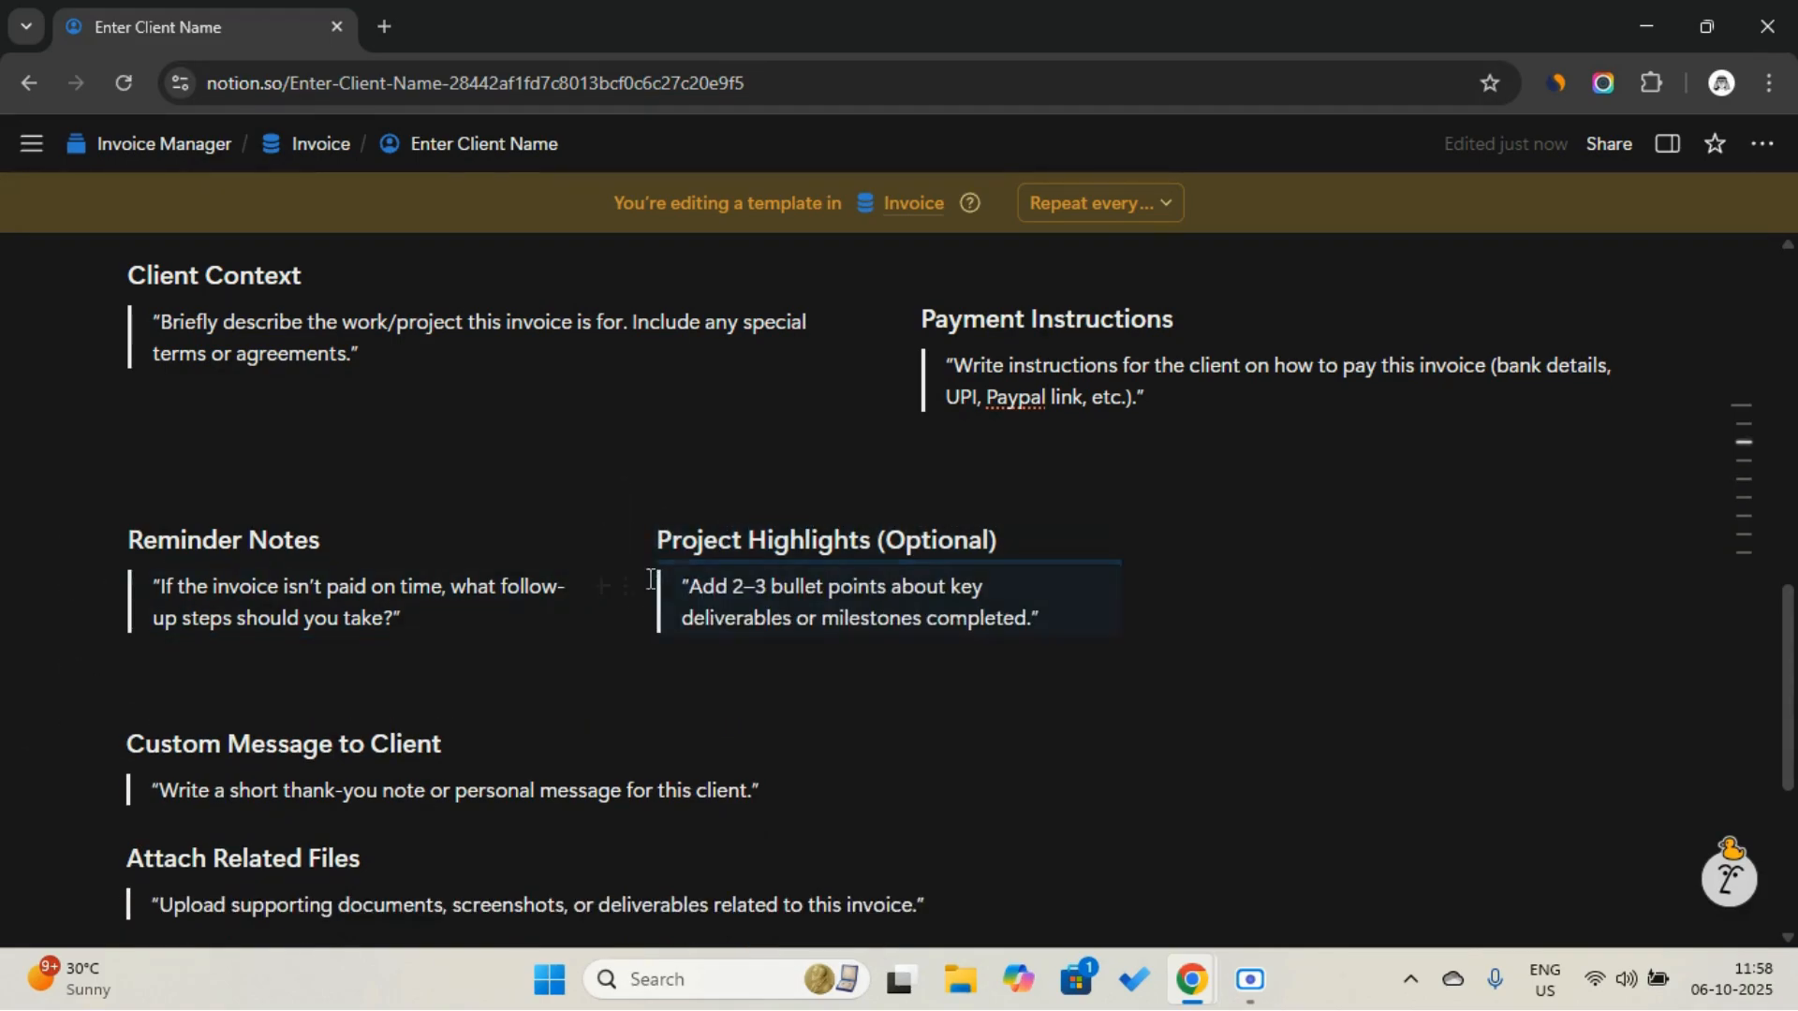
left_click(1386, 548)
type("/img")
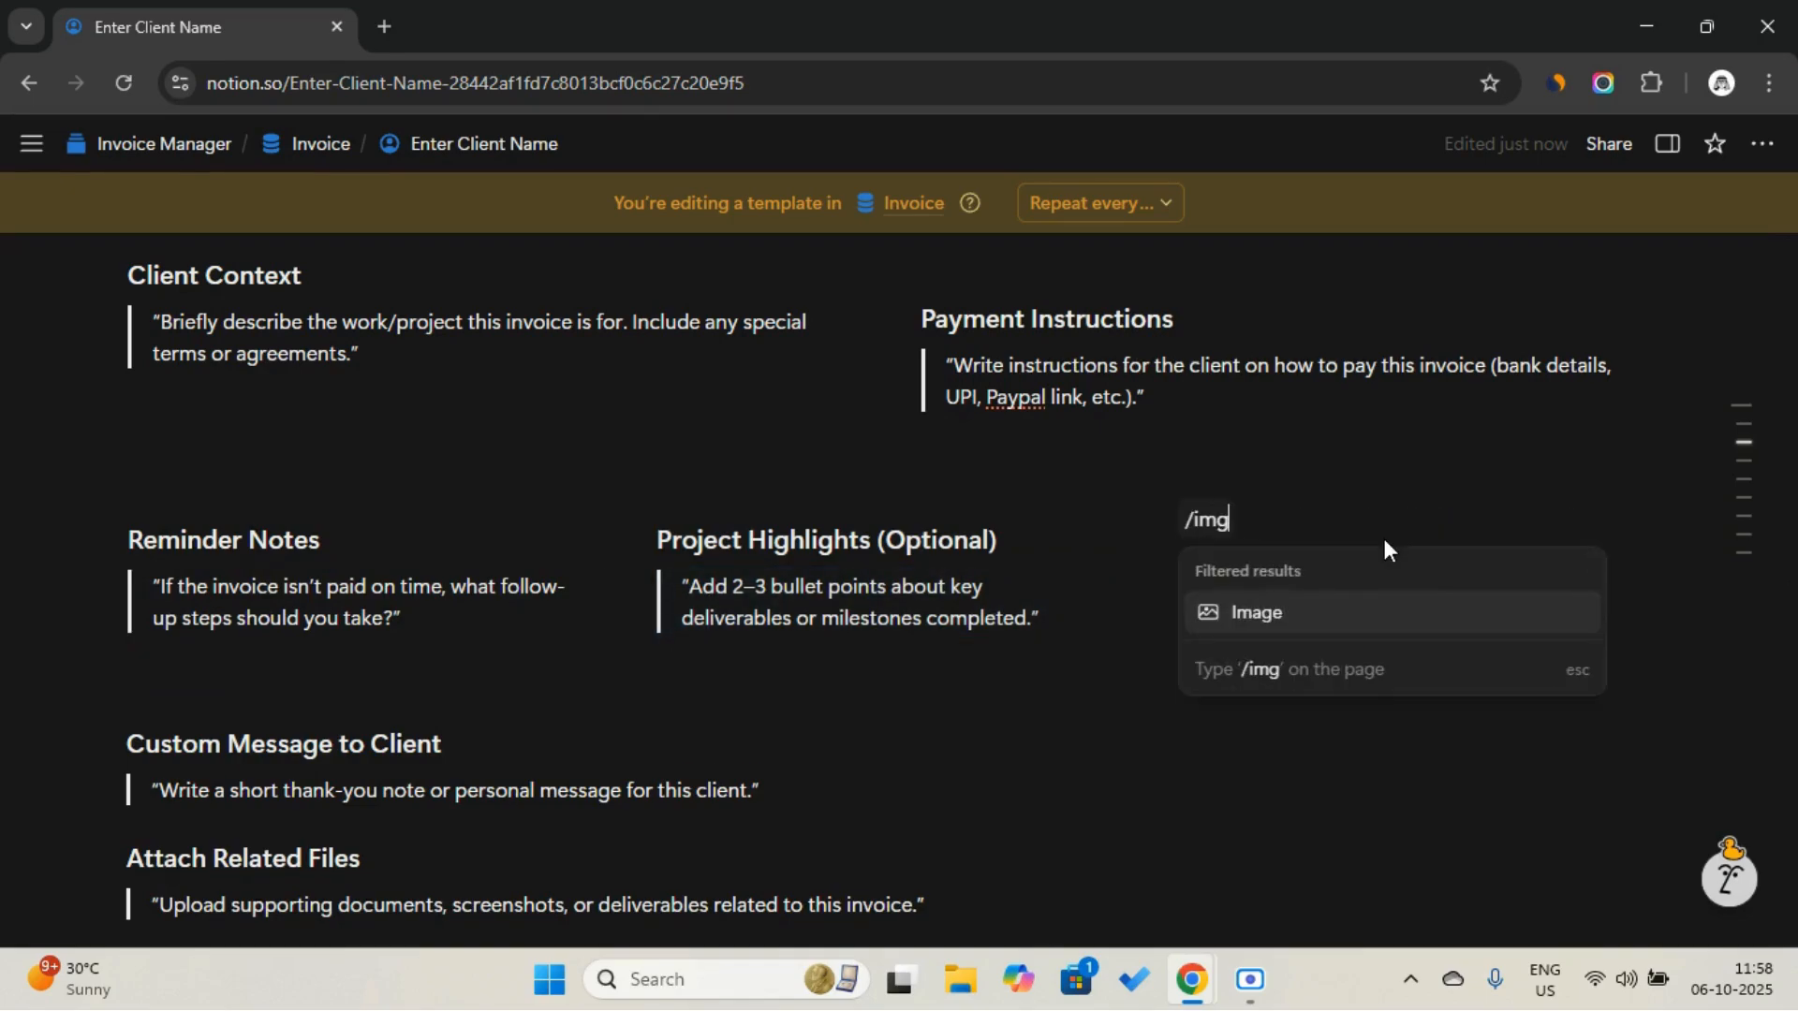
key("Return")
left_click(1107, 494)
Give the Custom Message to Client title a blue background and add a divider directly below it
scroll(657, 545, "down", 2)
scroll(656, 544, "down", 2)
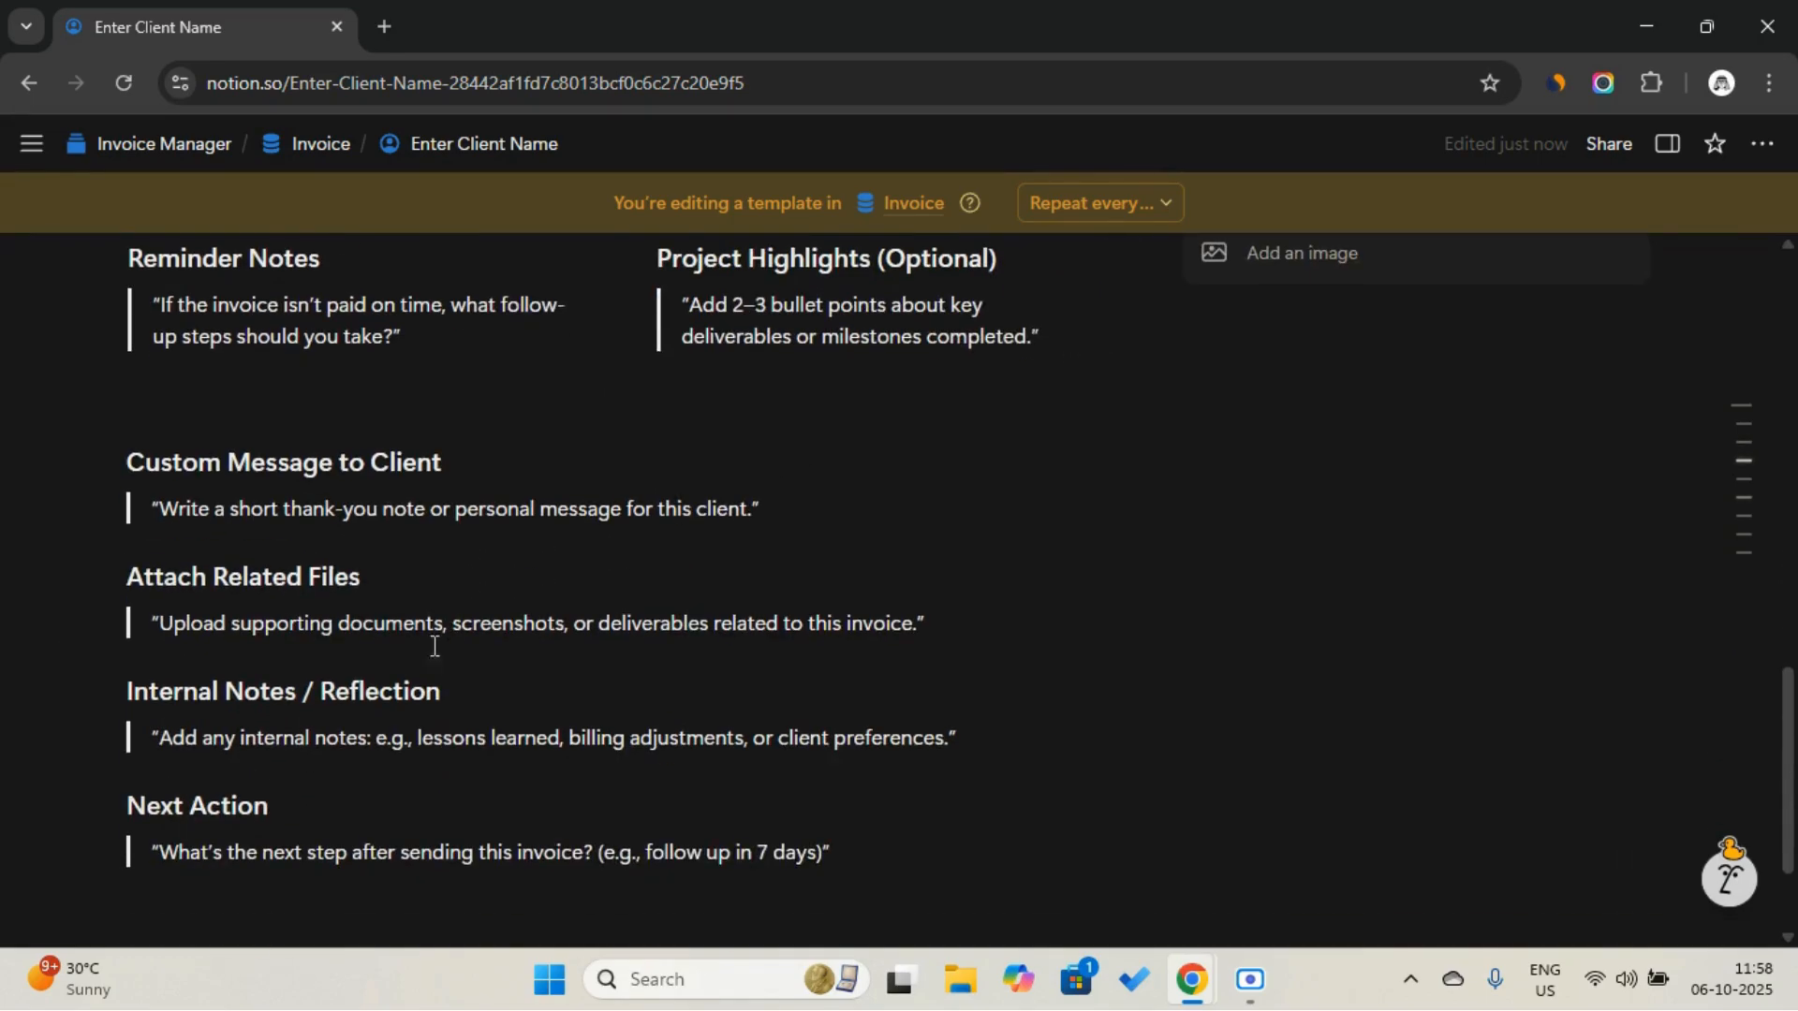
left_click(103, 459)
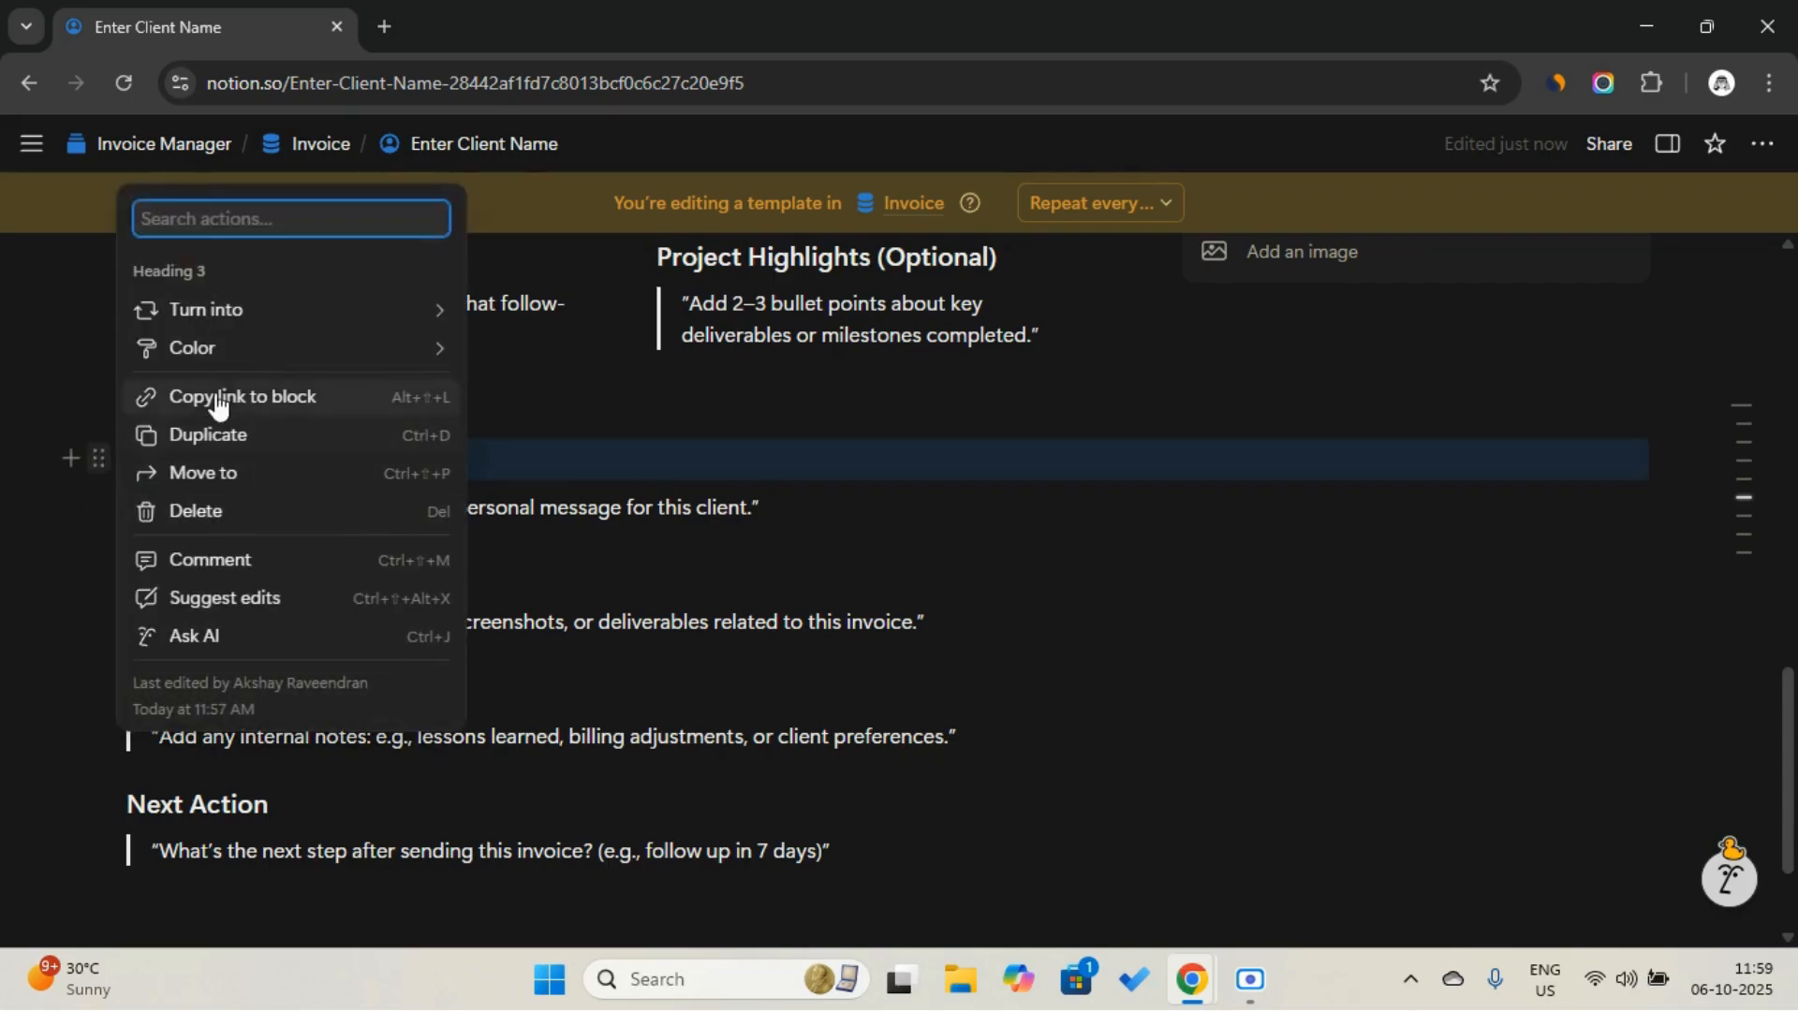
mouse_move(224, 349)
left_click(603, 195)
left_click(627, 463)
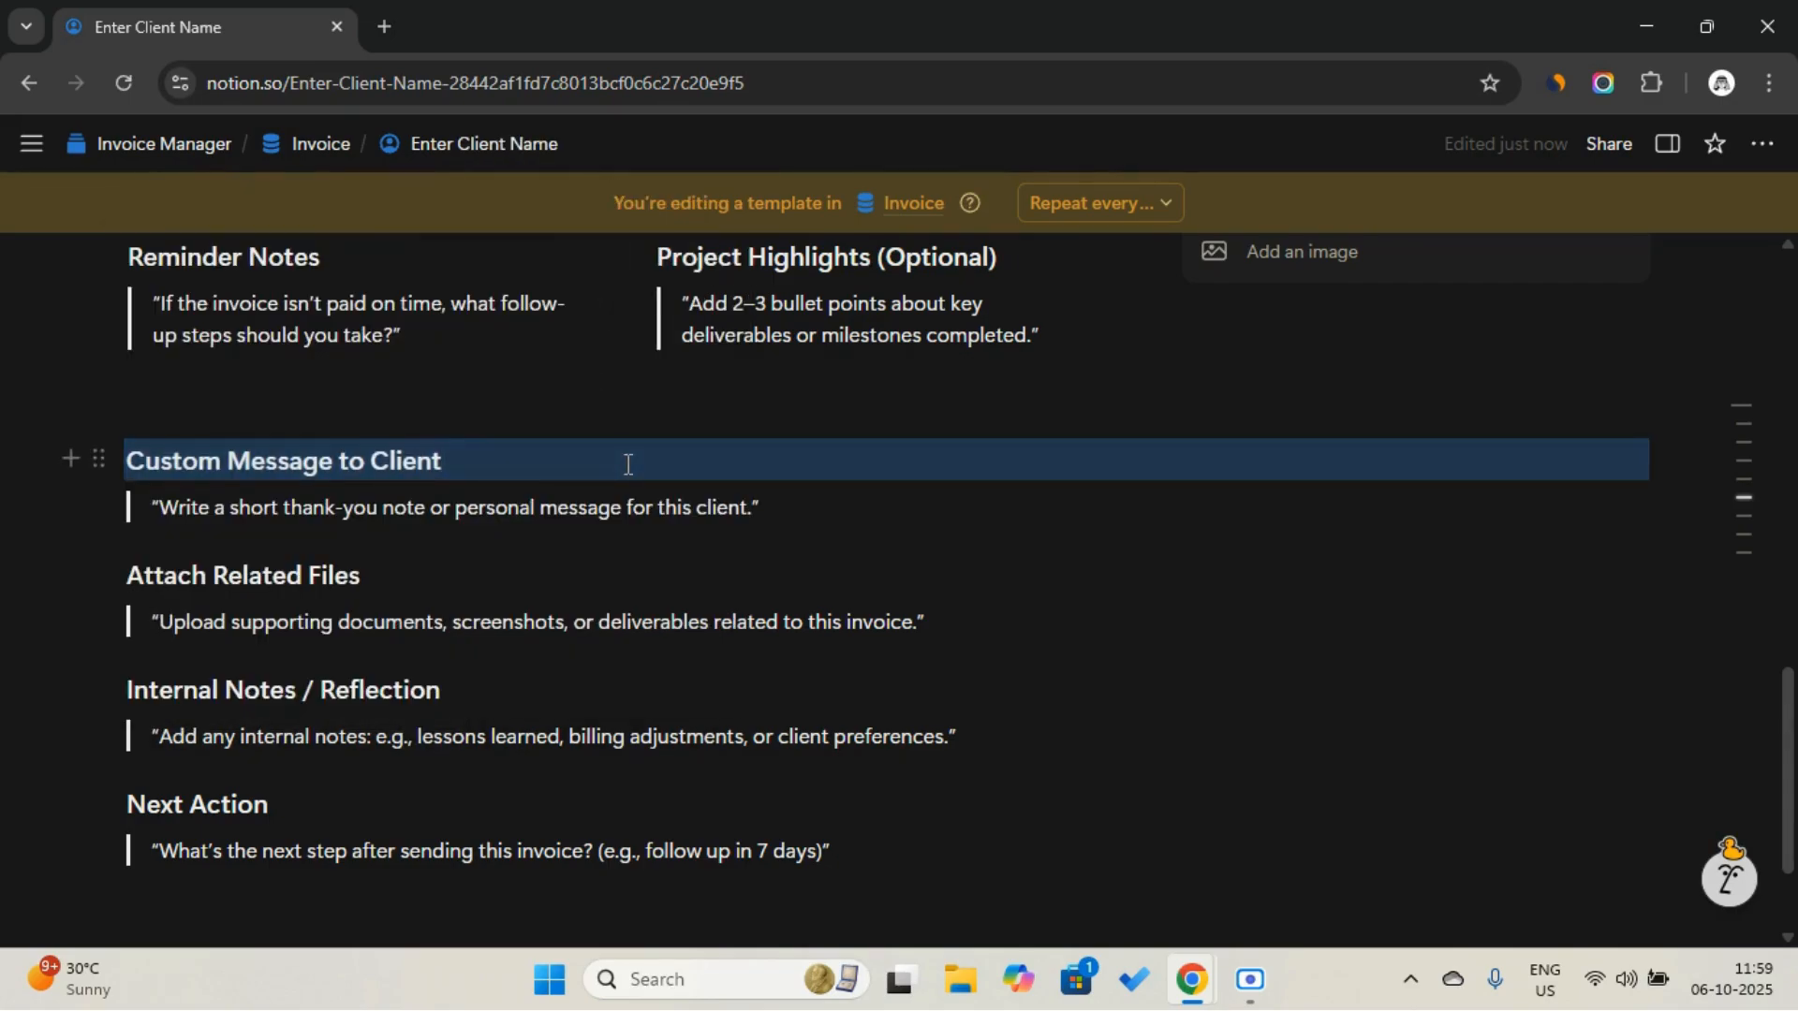
key("Return")
key("BackSpace")
scroll(609, 478, "down", 1)
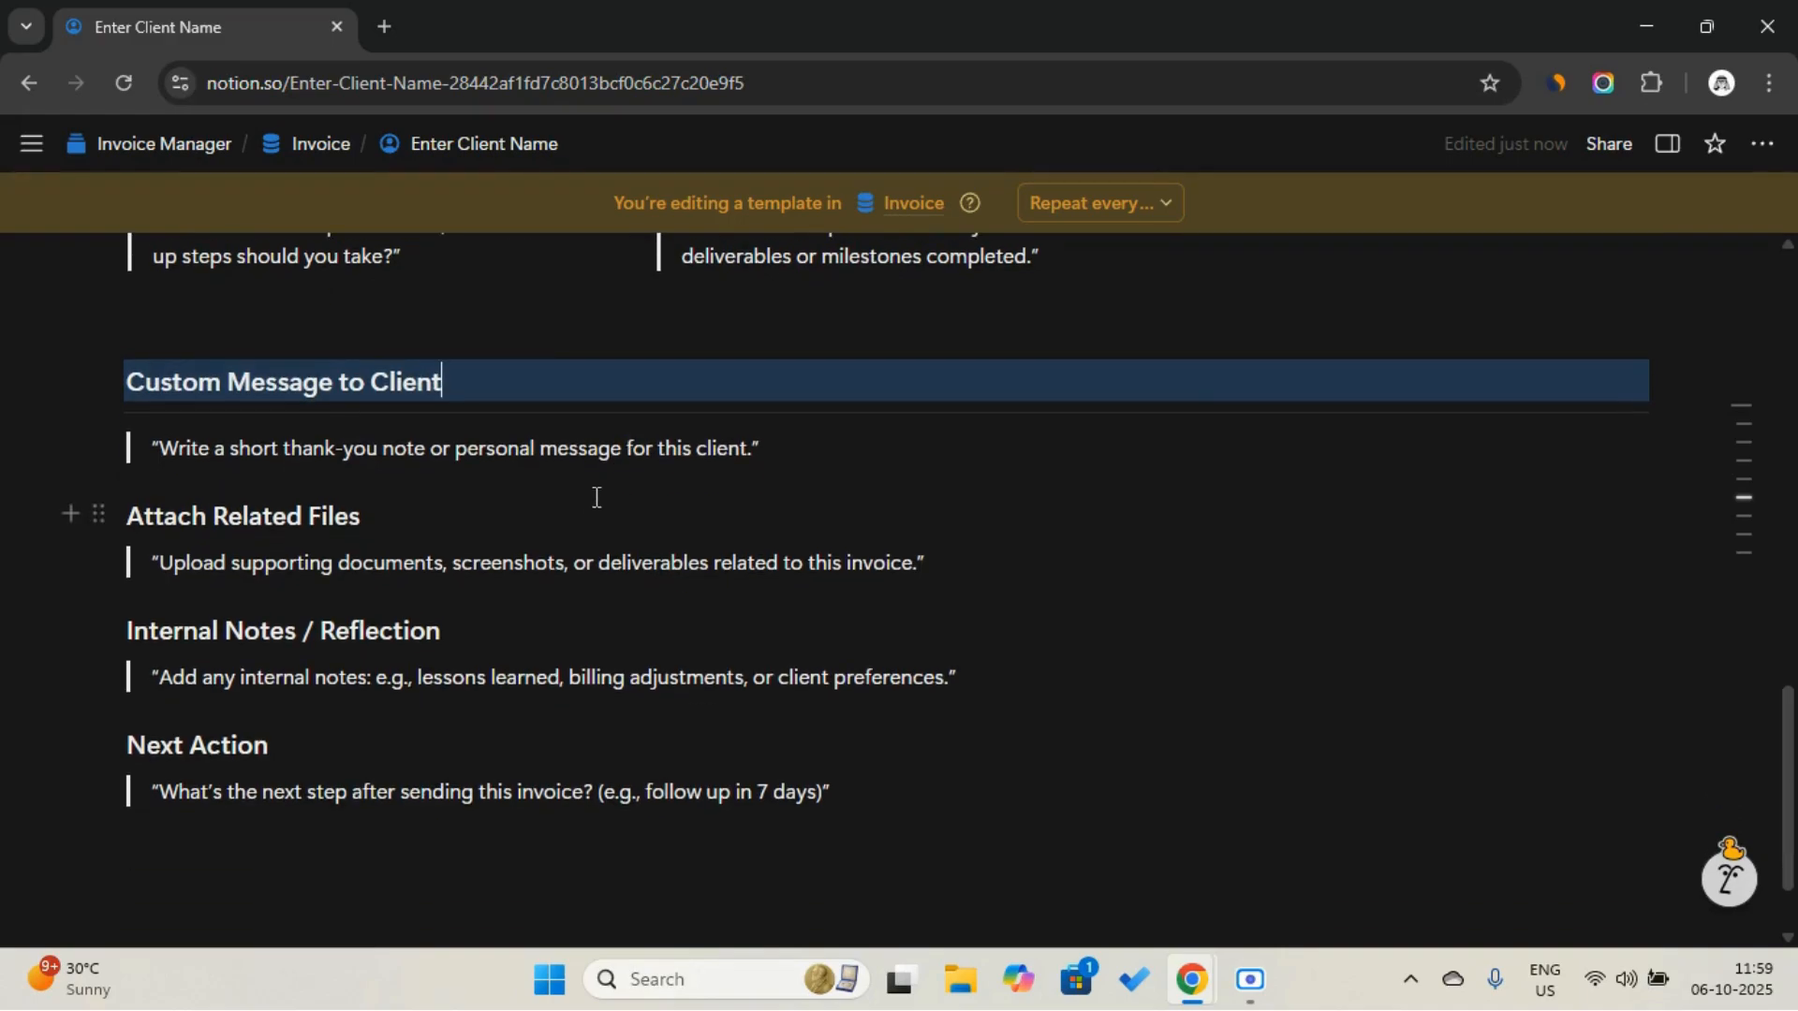
Add a callout below the thank-you note prompt and move the Attach Related Files title and prompt into it
left_click(786, 476)
key("Return")
key("Return")
type("/cal")
key("Return")
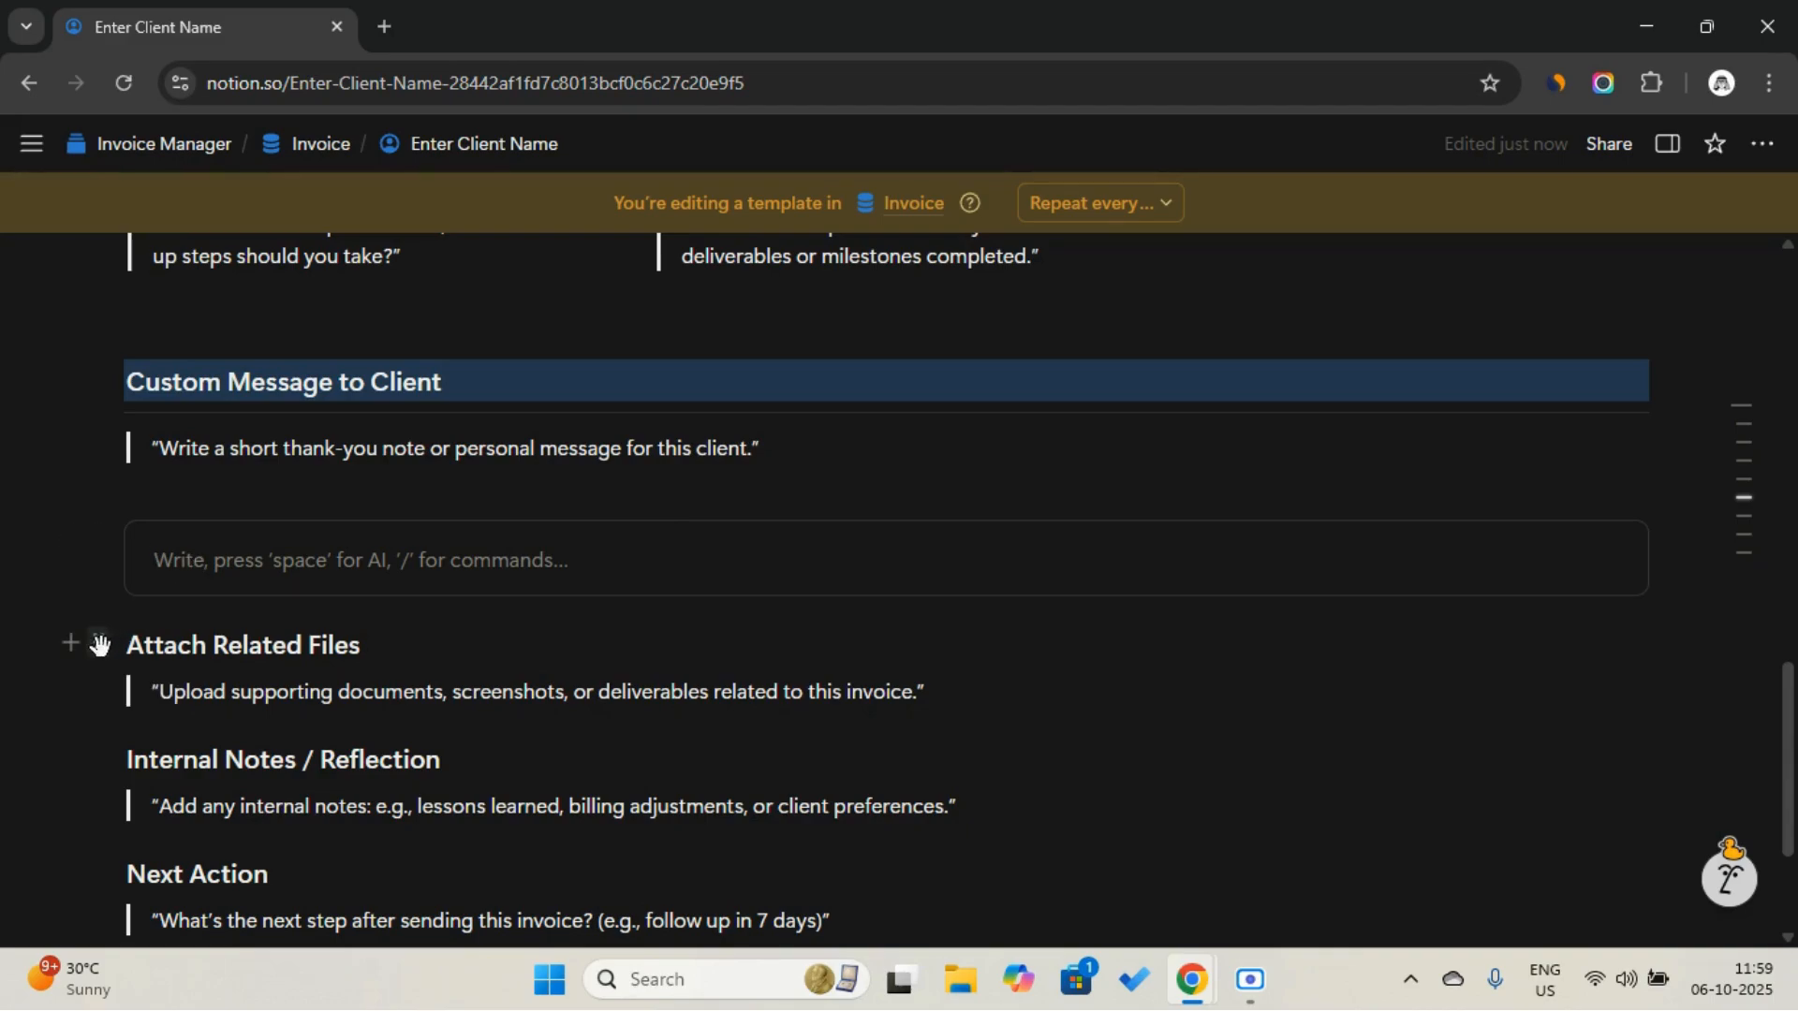
left_click_drag(100, 644, 209, 640)
Add an empty file block inside the callout below the Attach Related Files prompt
type("/or")
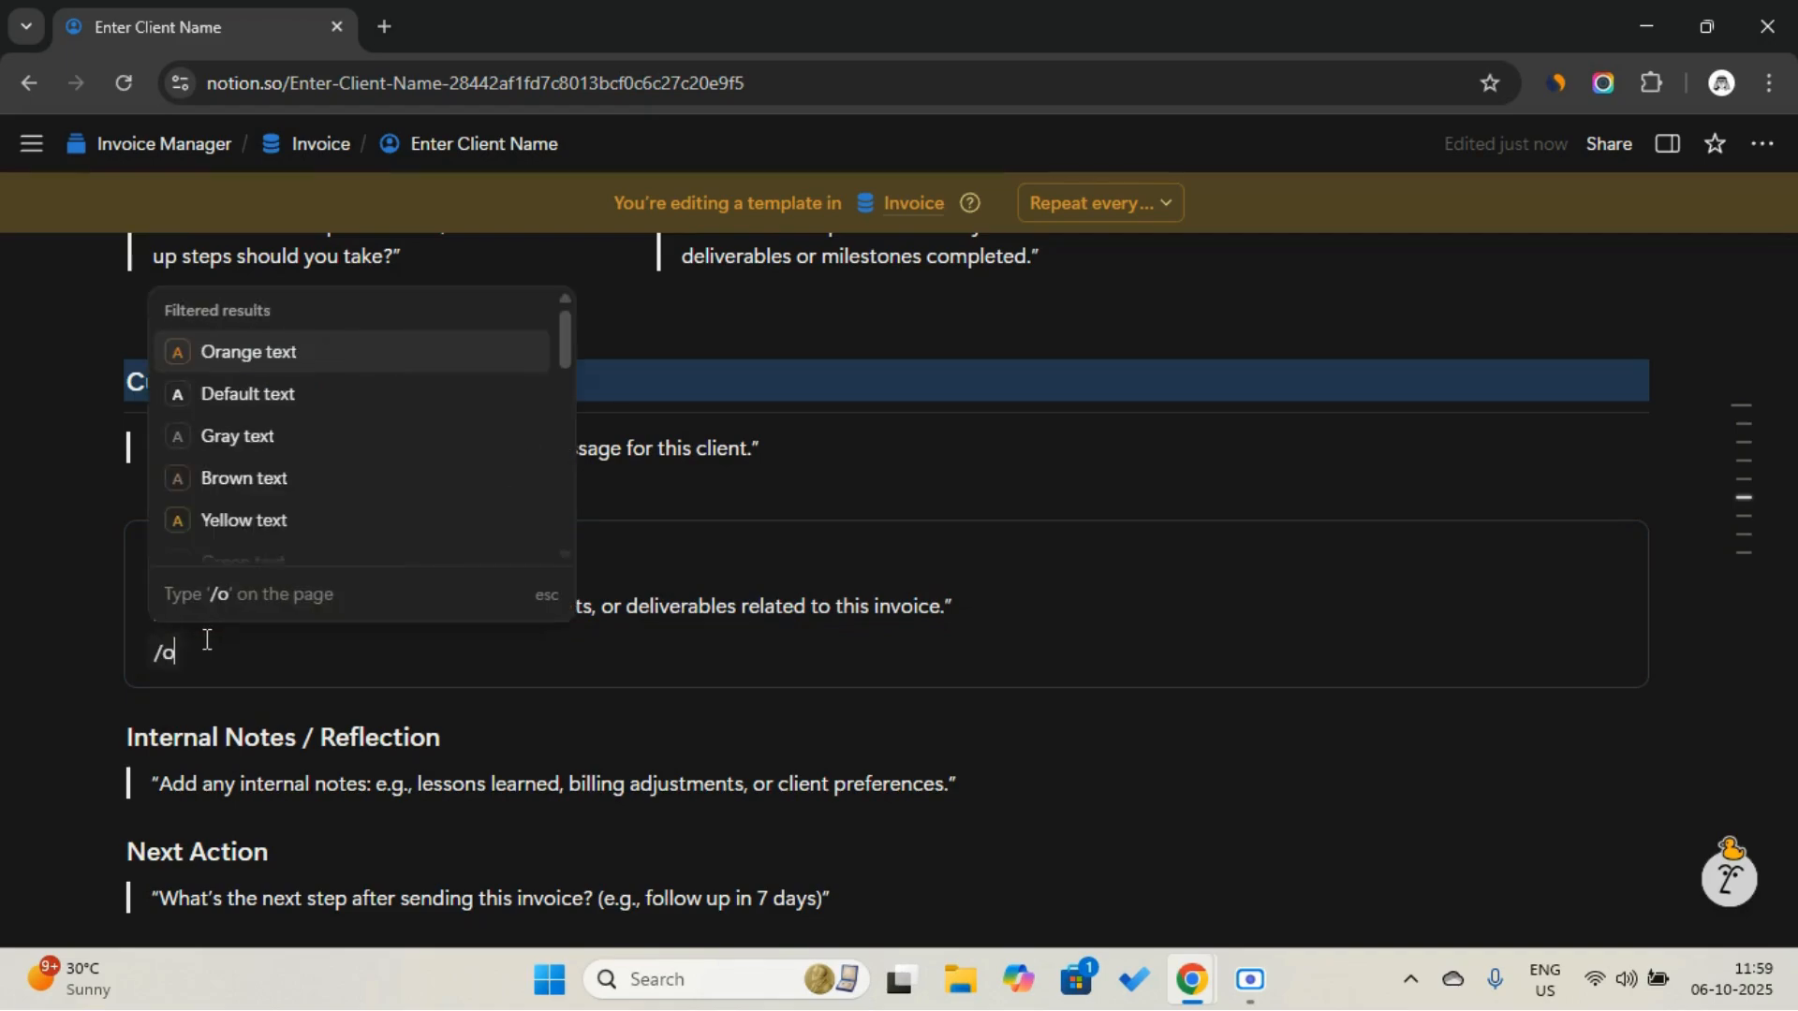
key("BackSpace")
key("BackSpace")
key("BackSpace")
type("/gile")
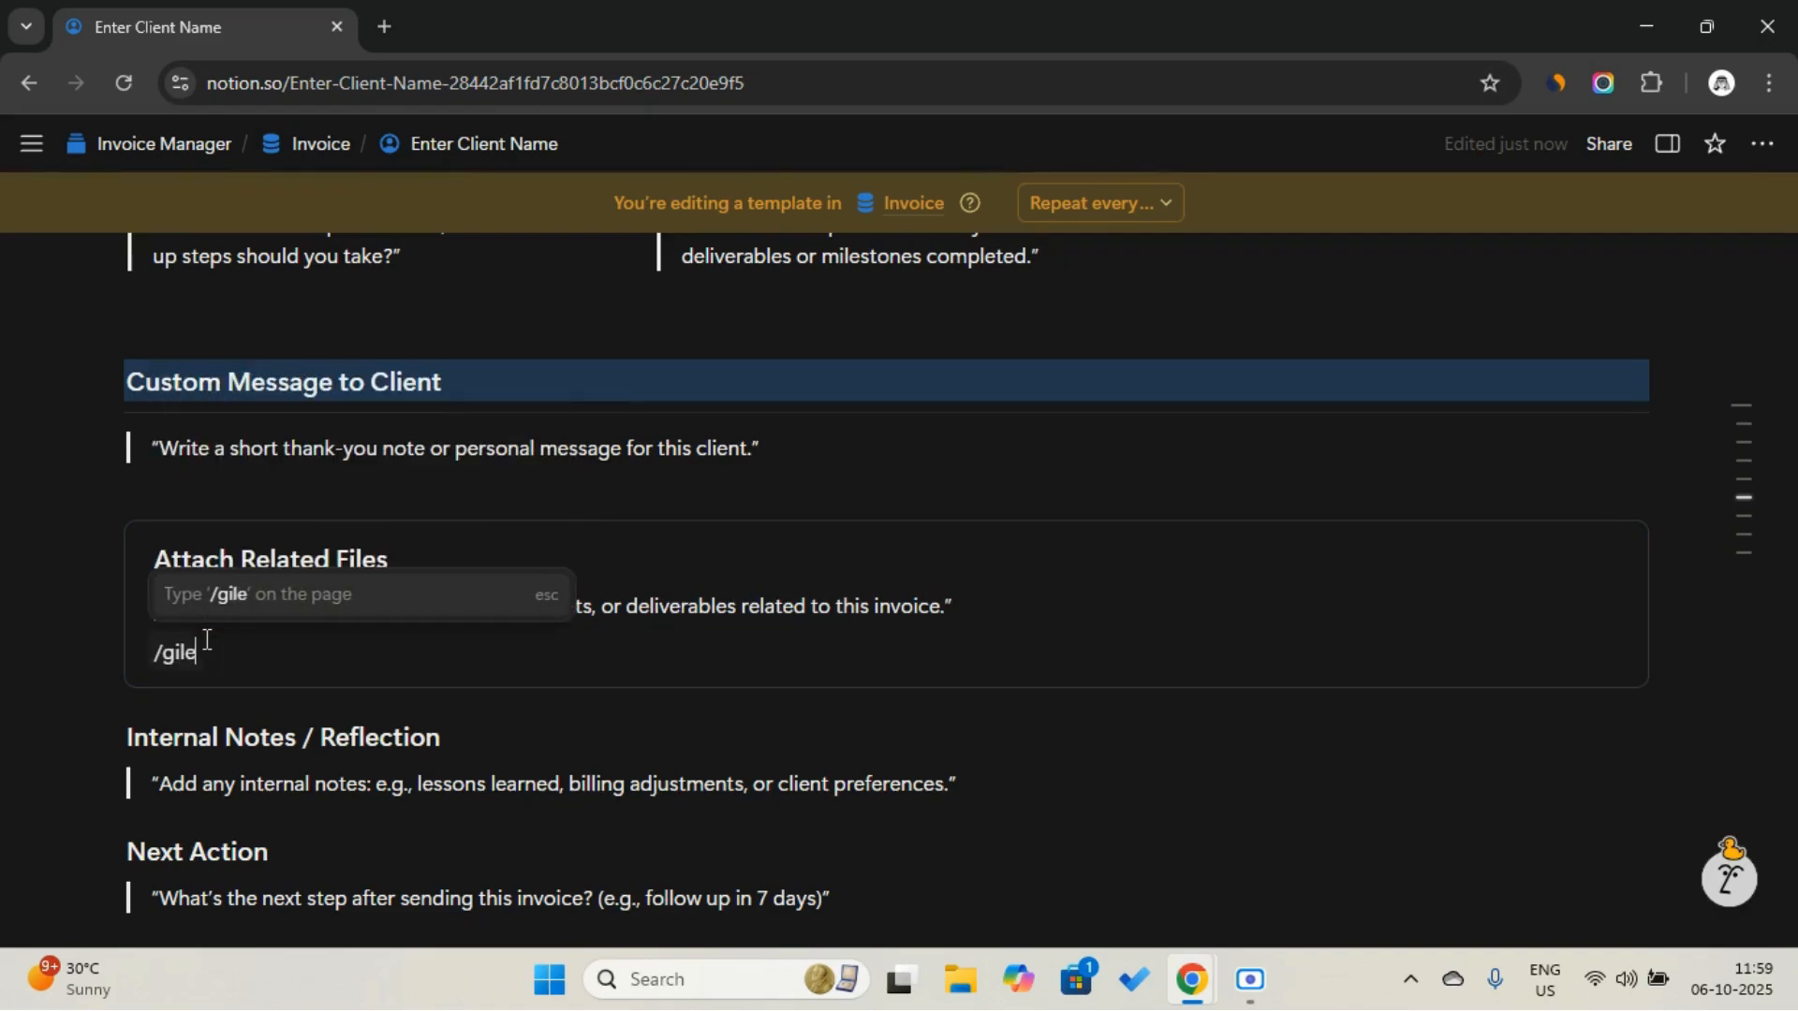
key("BackSpace")
key("BackSpace")
type("fil")
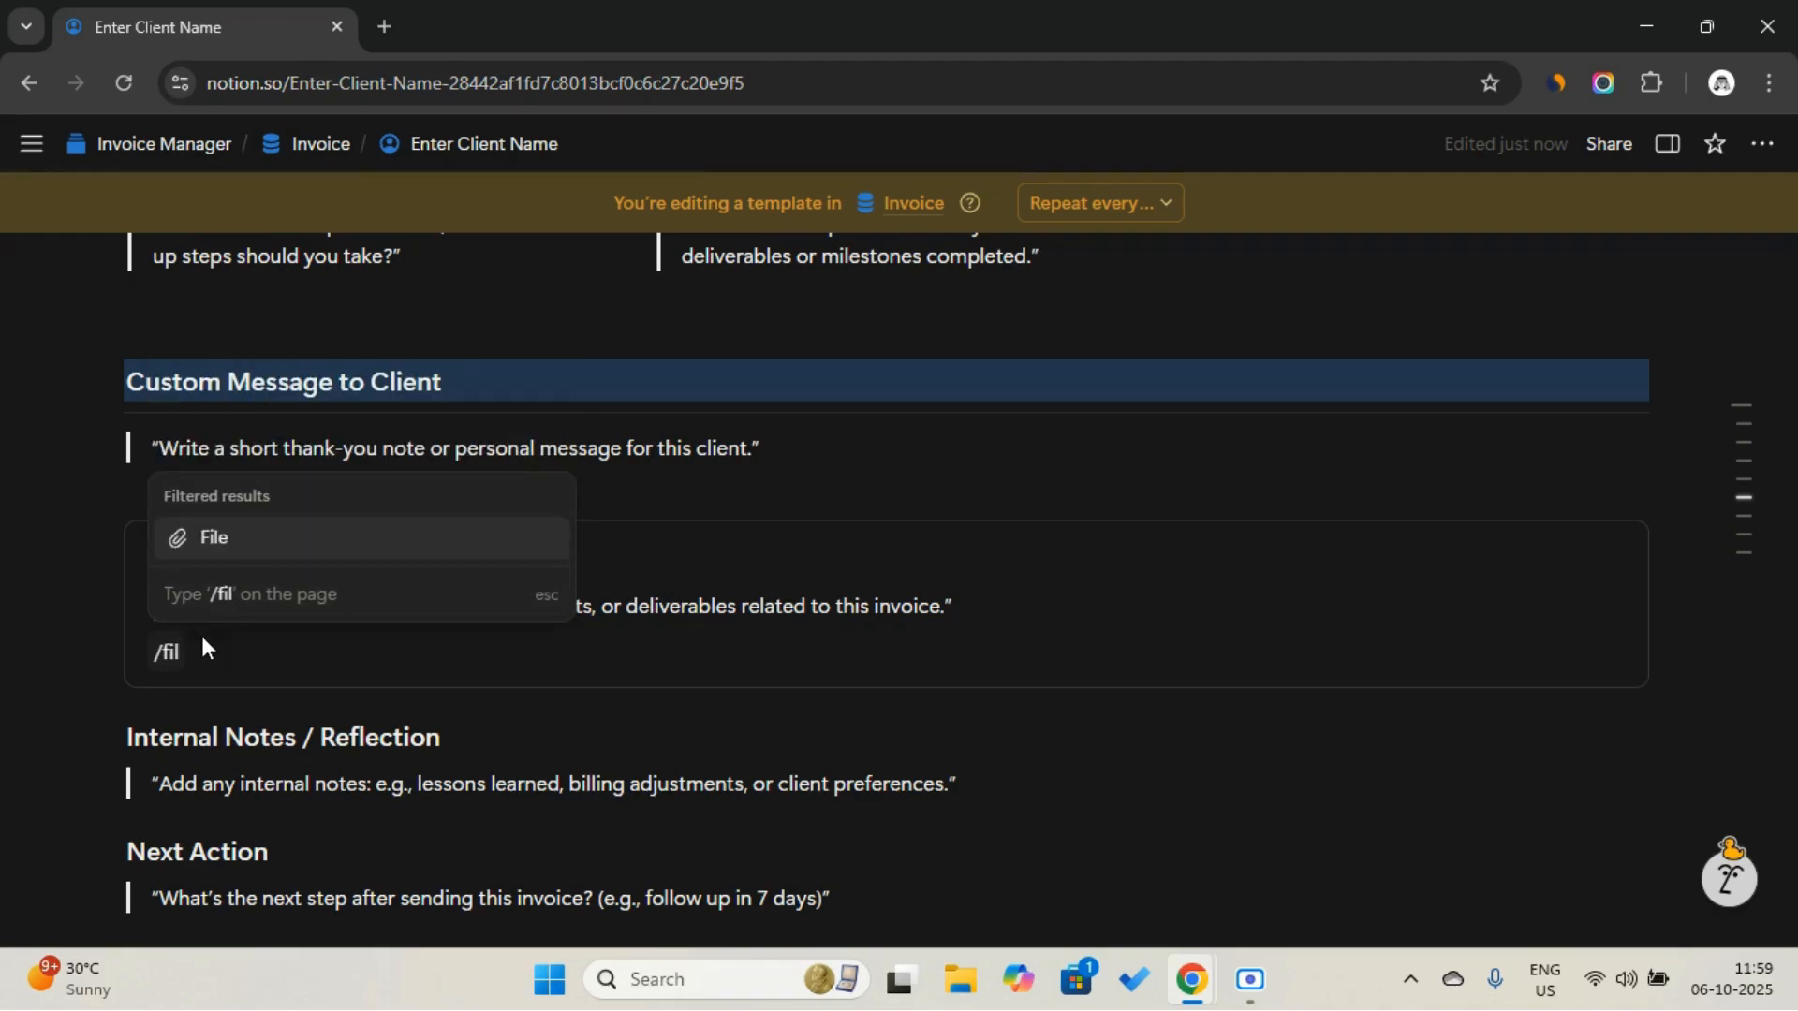
key("Return")
key("Escape")
Insert a two-column layout at the page's end, with Internal Notes / Reflection in the first column and Next Action in the second
scroll(308, 618, "down", 2)
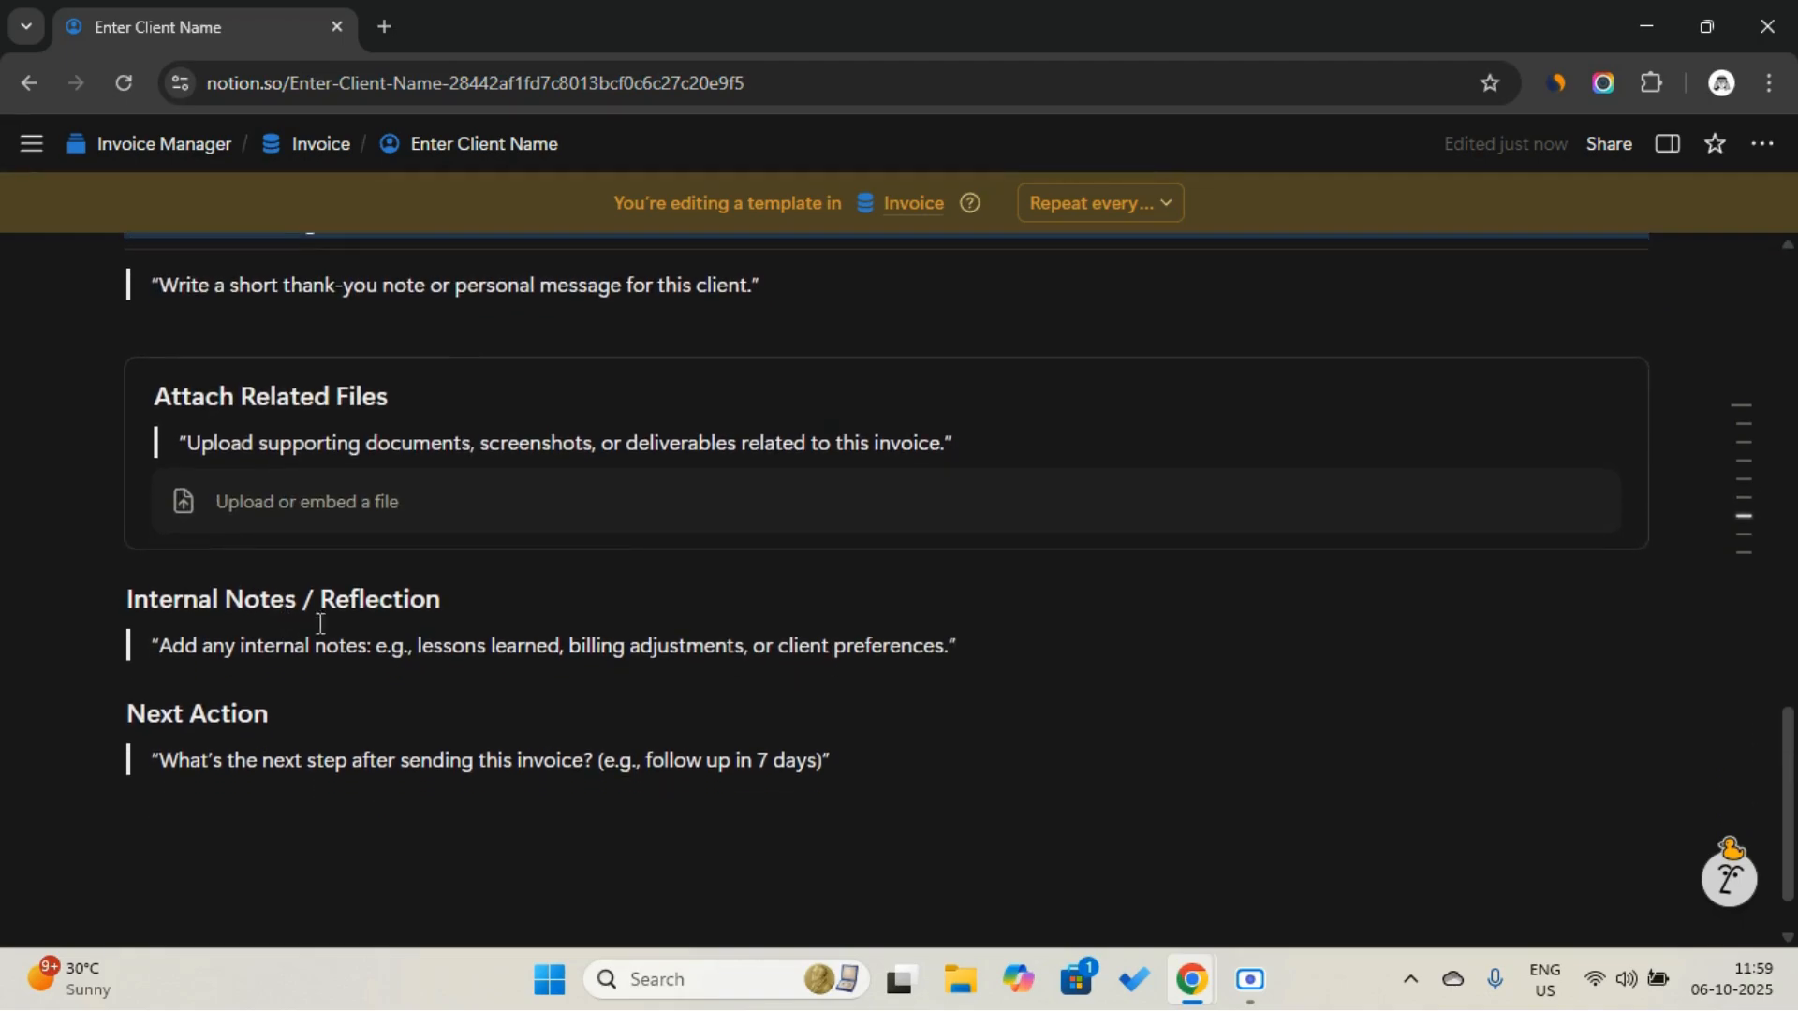
left_click(355, 811)
type("/col")
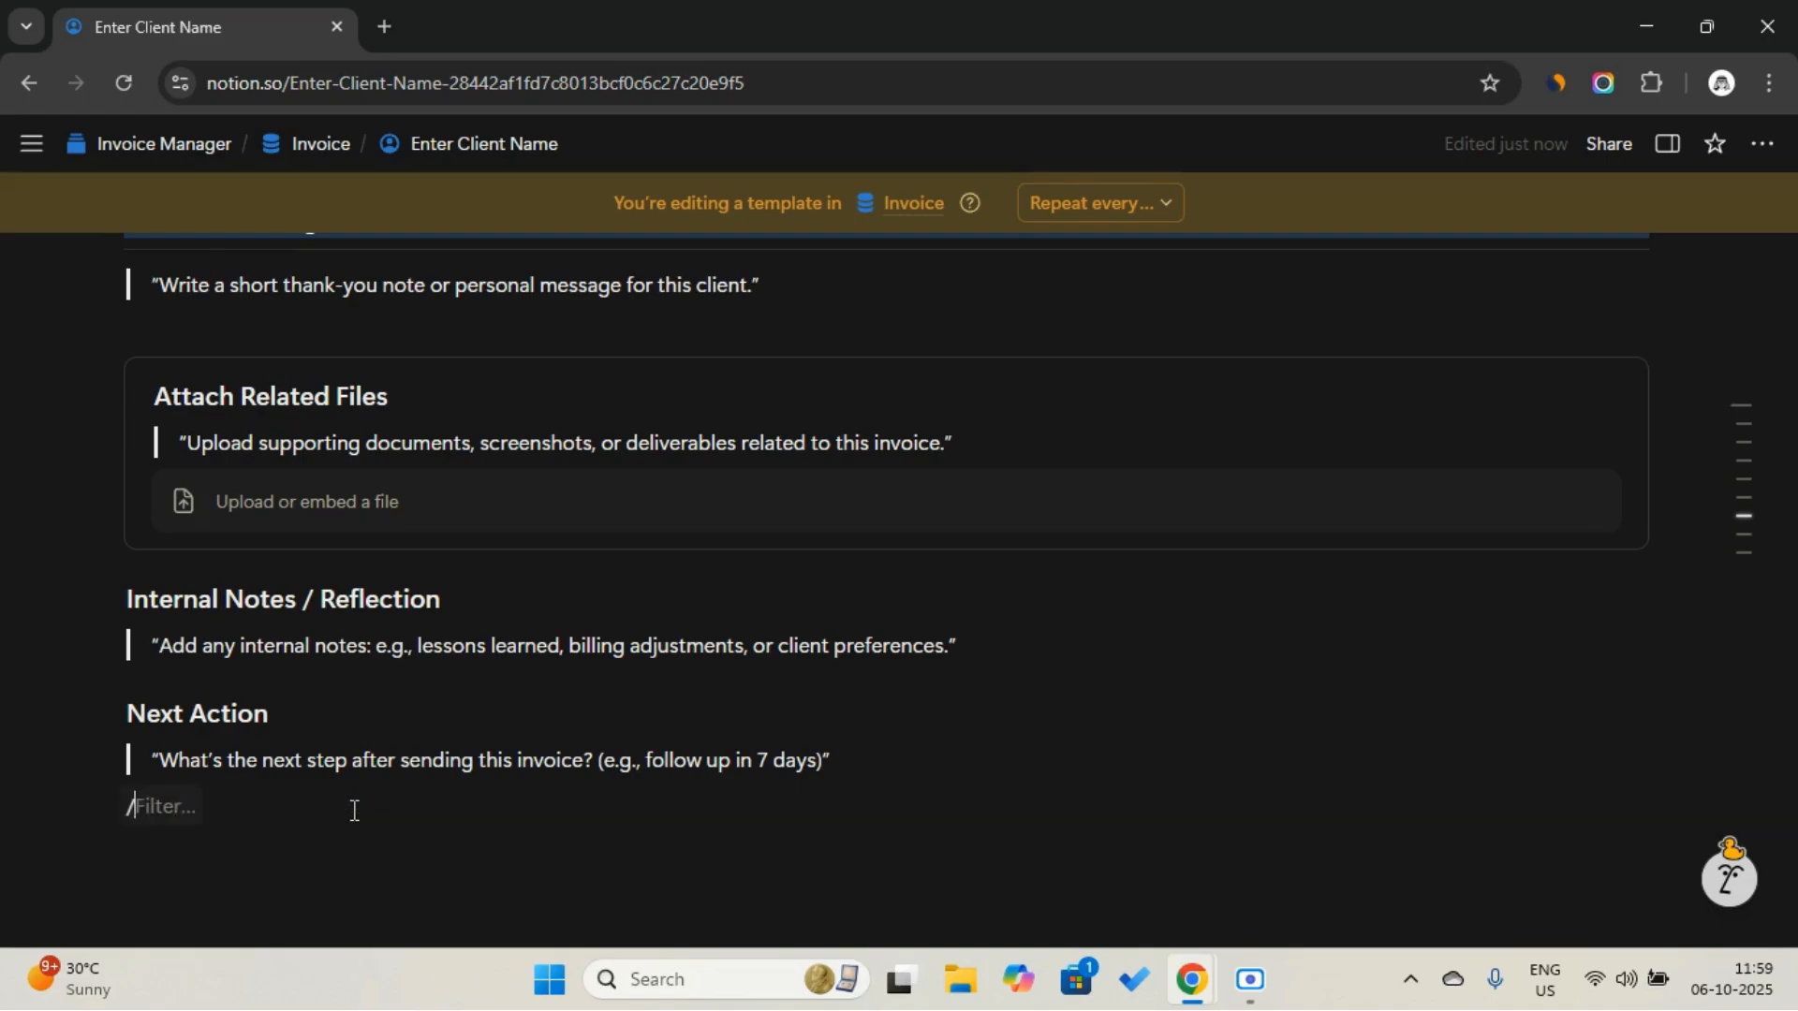
key("BackSpace")
key("BackSpace")
key("BackSpace")
key("BackSpace")
left_click_drag(103, 599, 121, 804)
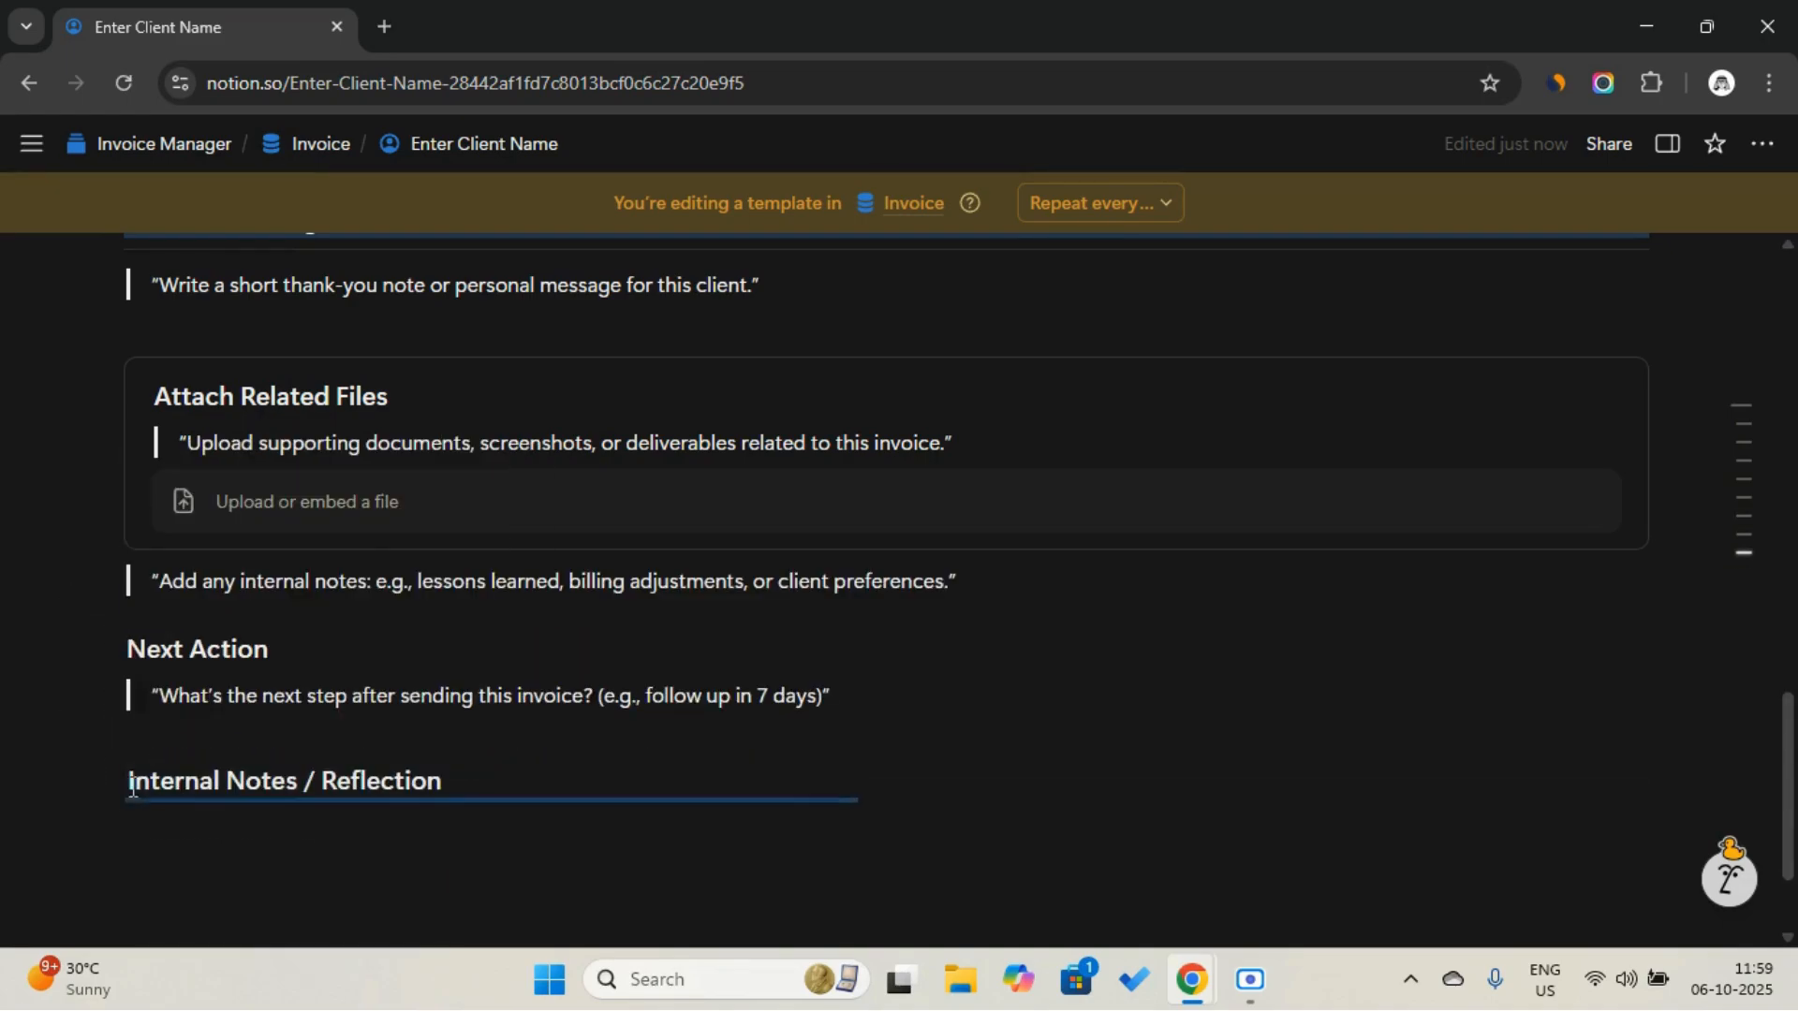
left_click_drag(108, 580, 984, 719)
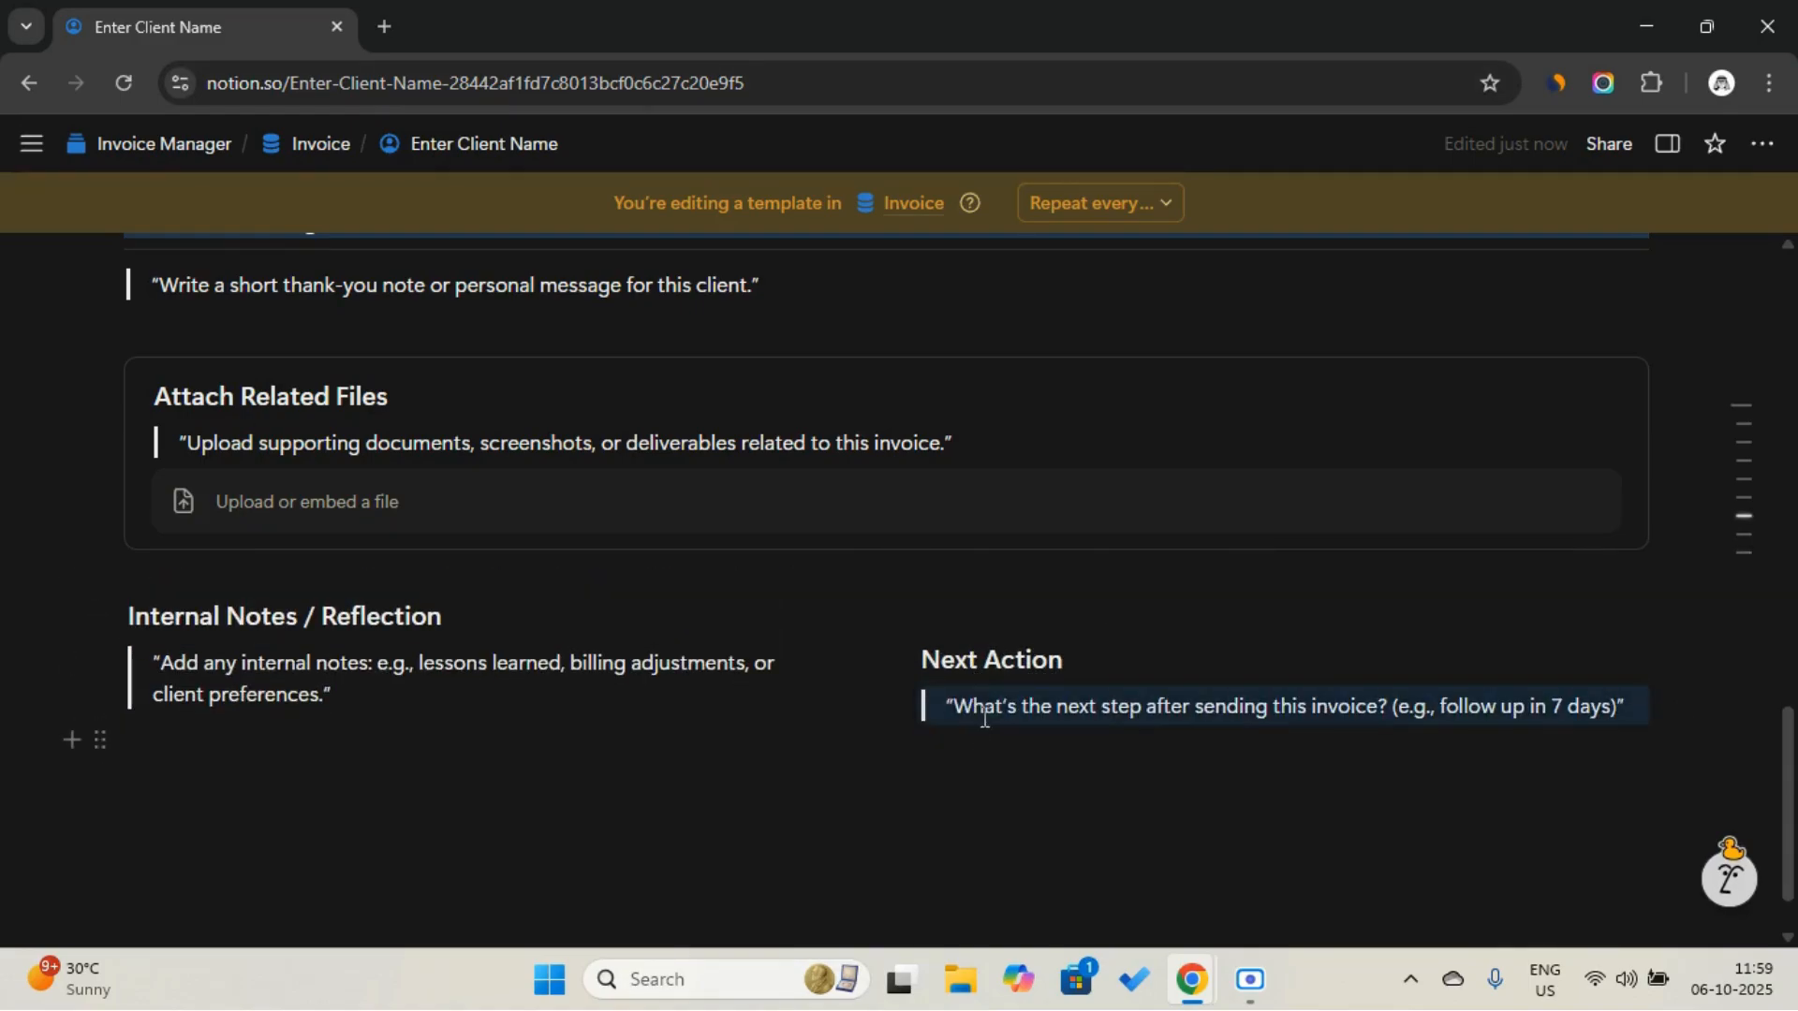
left_click_drag(893, 658, 932, 616)
left_click_drag(891, 697, 1031, 714)
Insert a divider between the Payment Instructions and Reminder Notes rows and remove the empty line above it
scroll(1036, 722, "up", 6)
scroll(1089, 693, "up", 2)
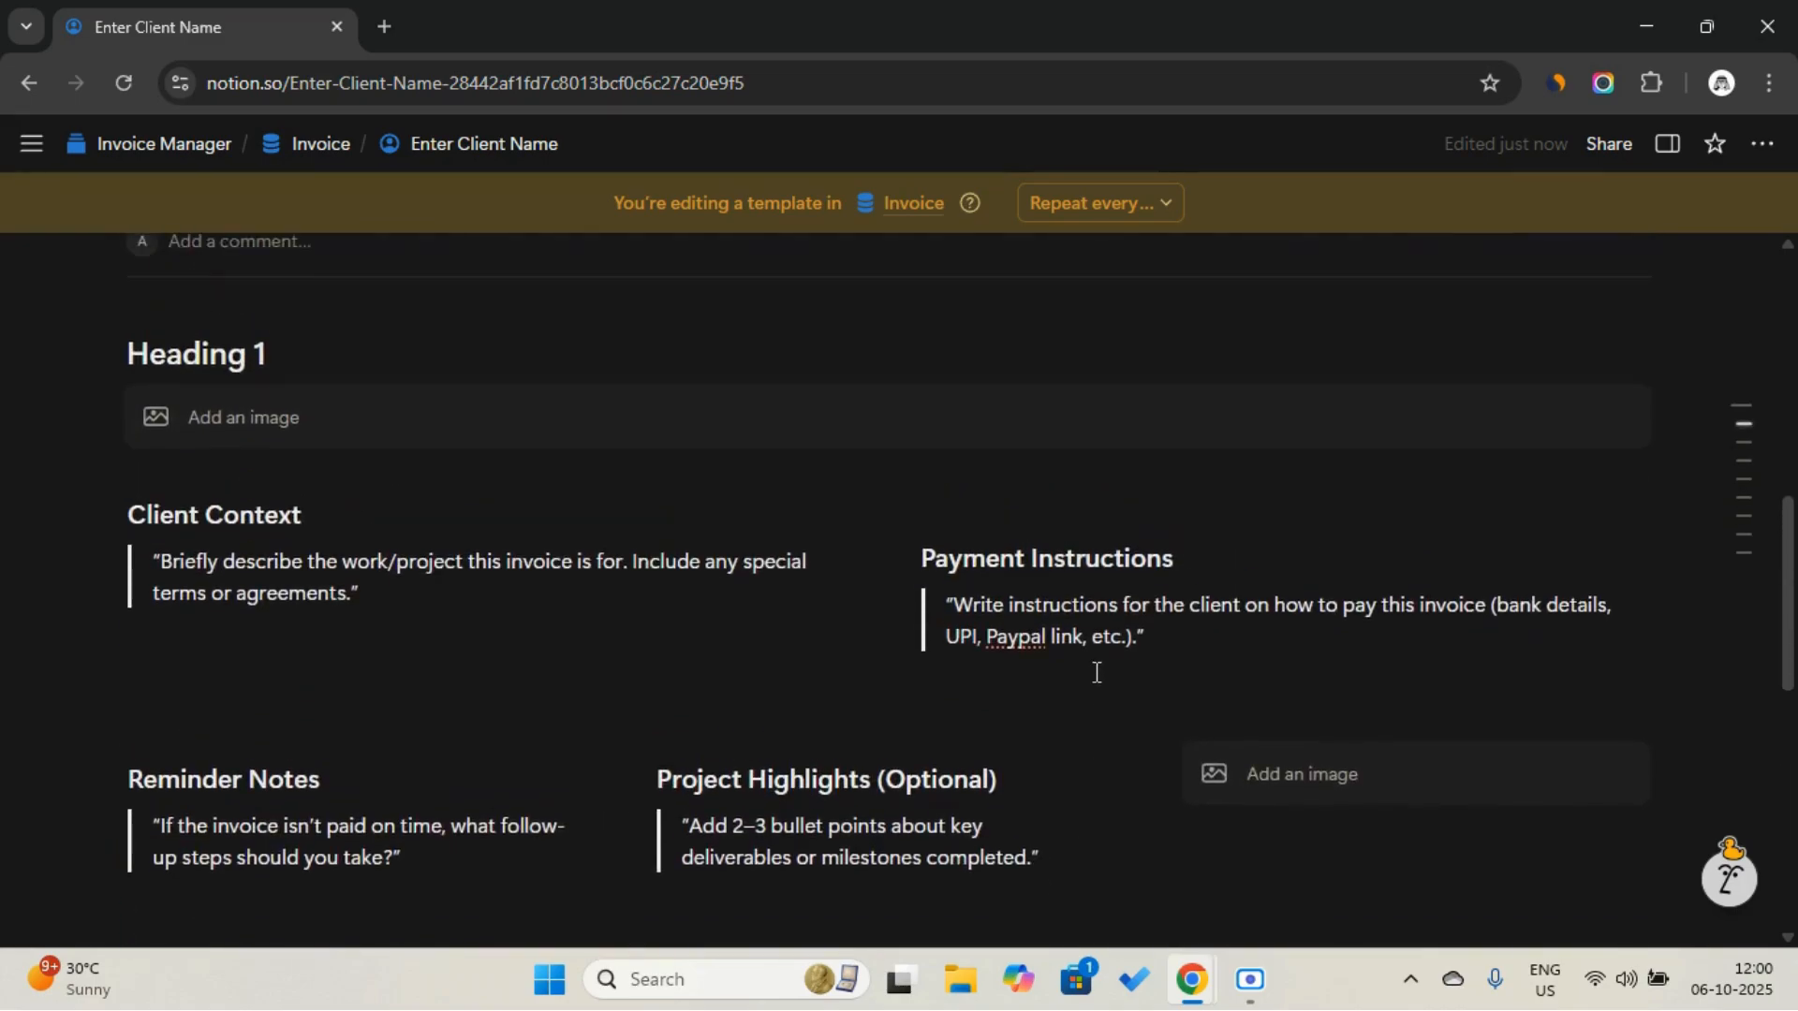
left_click(1199, 655)
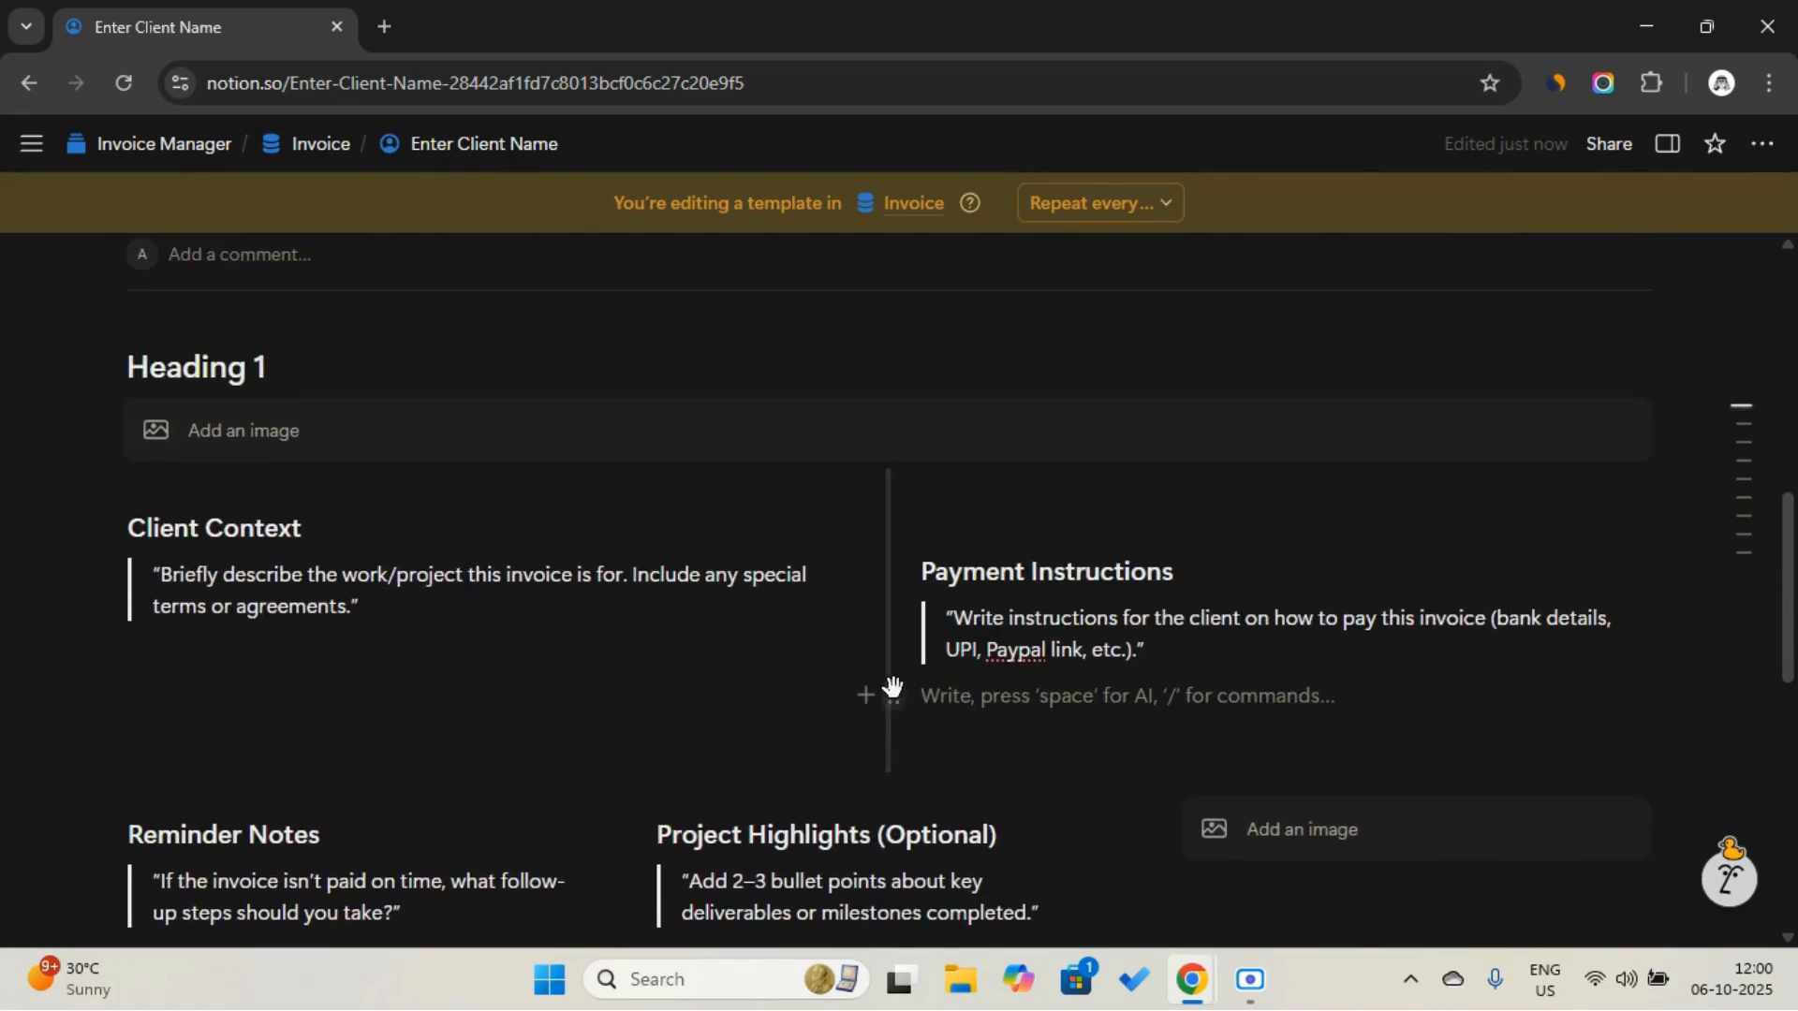
left_click_drag(892, 689, 862, 771)
type("/d")
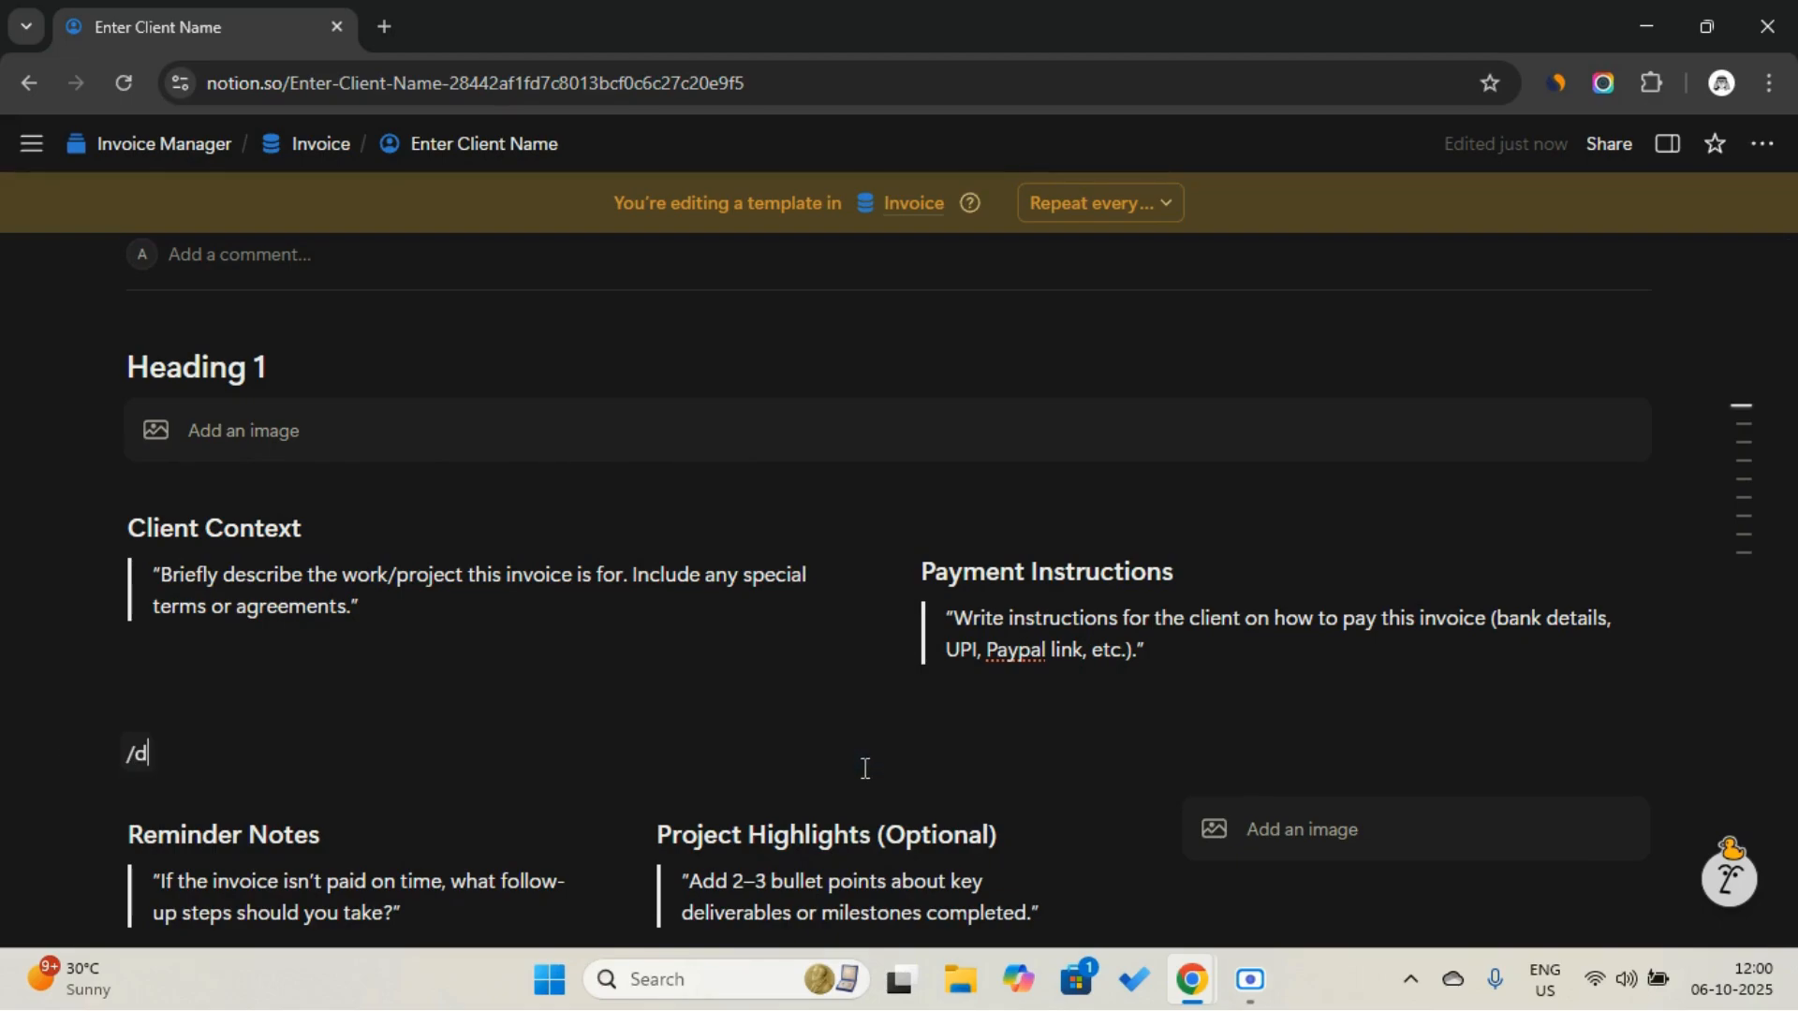
key("ctrl+z")
key("ctrl+z")
key("ctrl+z")
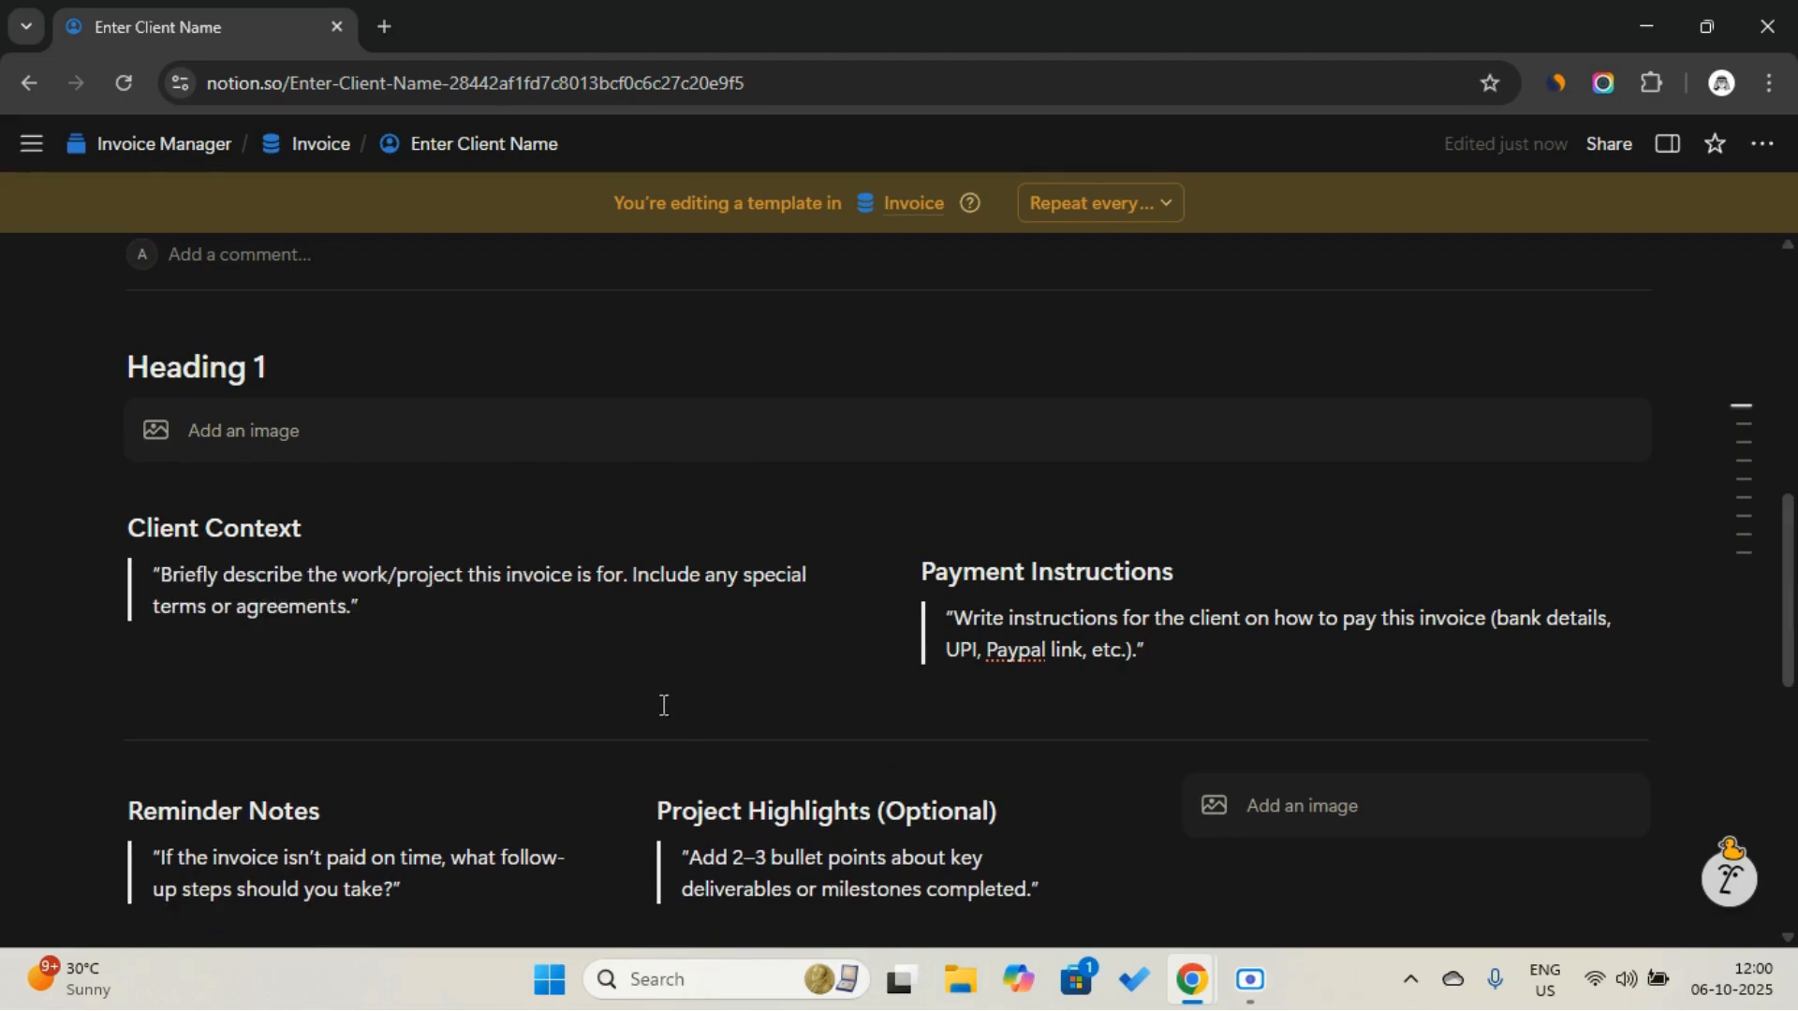
left_click(660, 698)
left_click(704, 617)
scroll(704, 617, "down", 1)
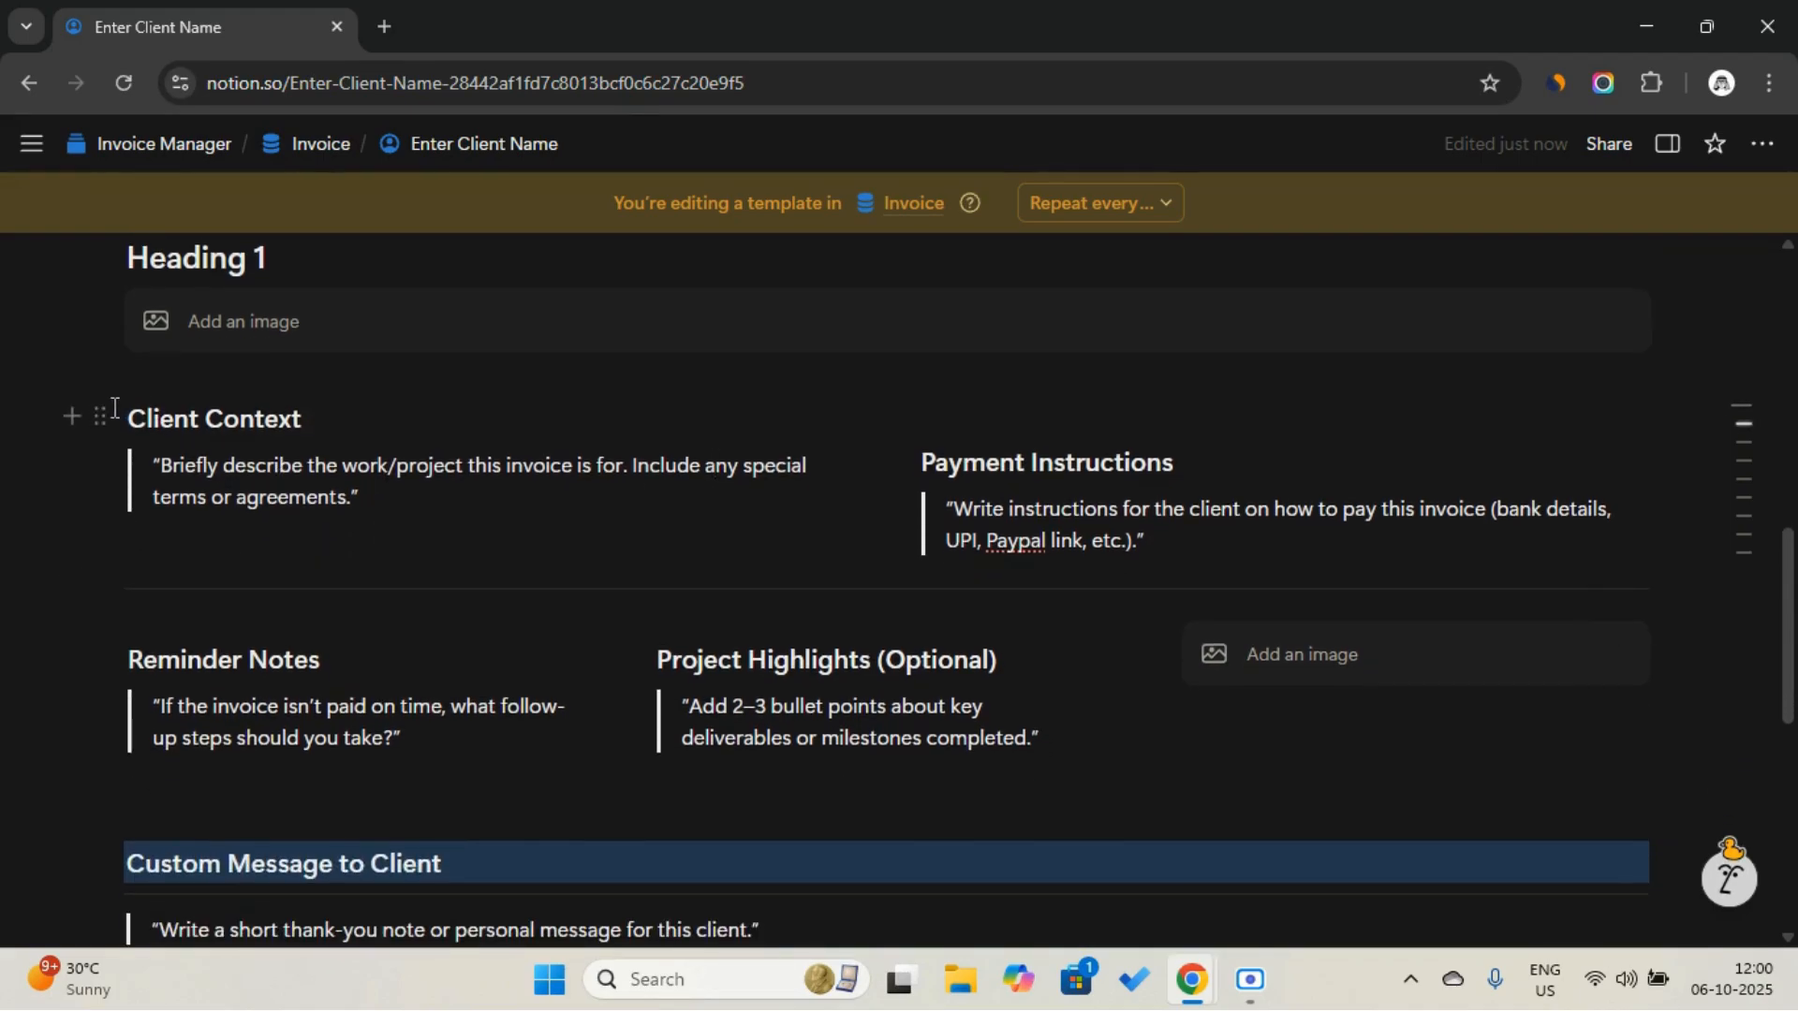
Move the Payment Instructions title and its prompt up level with Client Context and remove the empty line below the prompt
left_click_drag(895, 461, 926, 402)
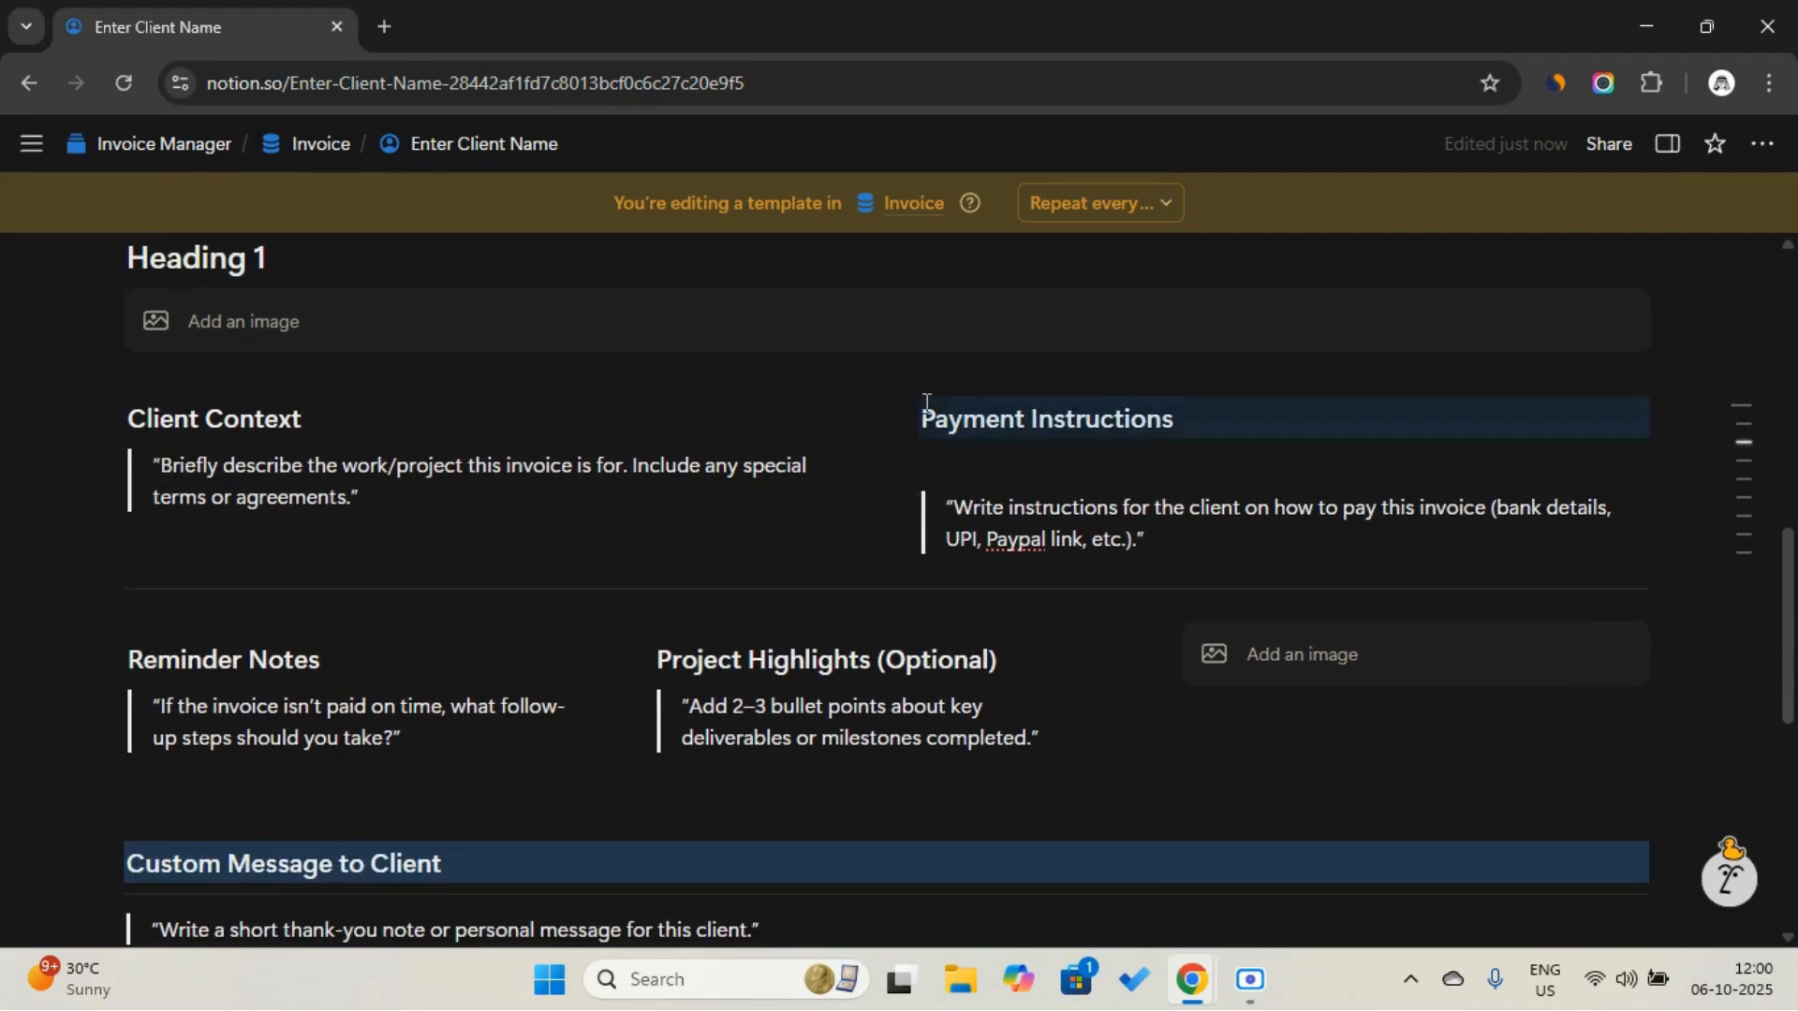
left_click_drag(899, 503, 906, 454)
left_click(1035, 542)
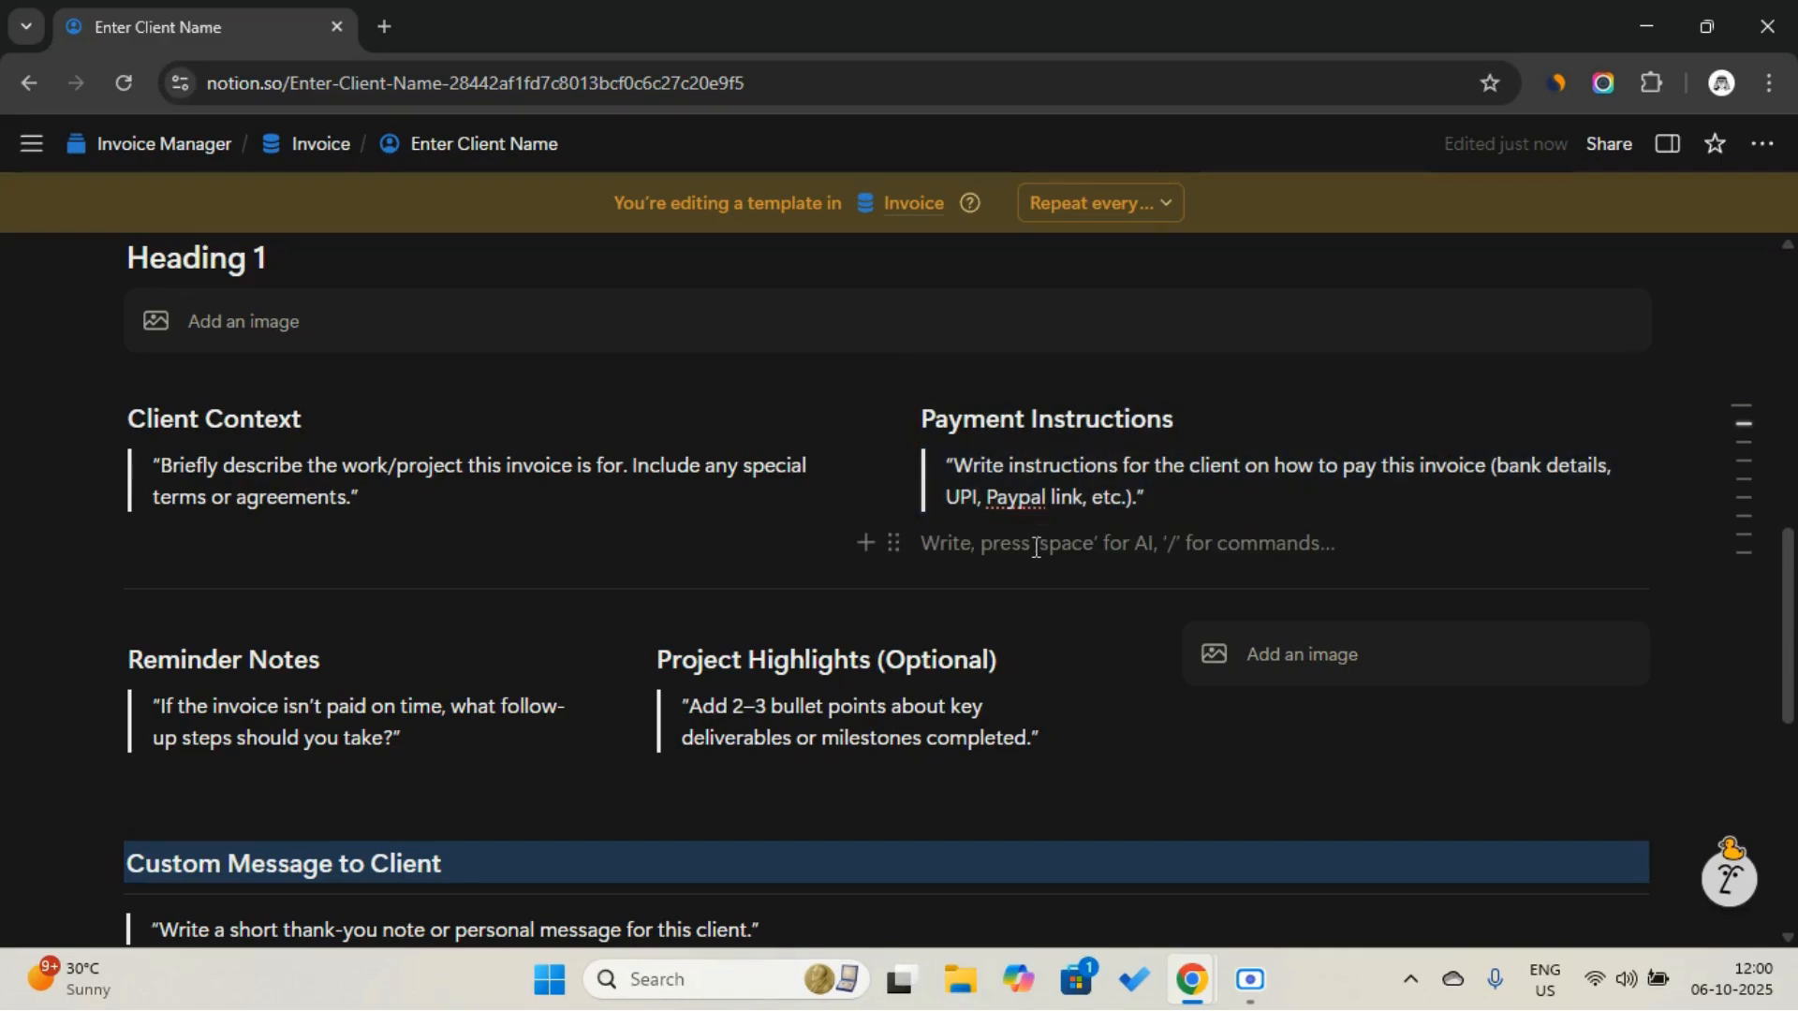
key("BackSpace")
scroll(1034, 547, "down", 5)
scroll(1035, 547, "up", 6)
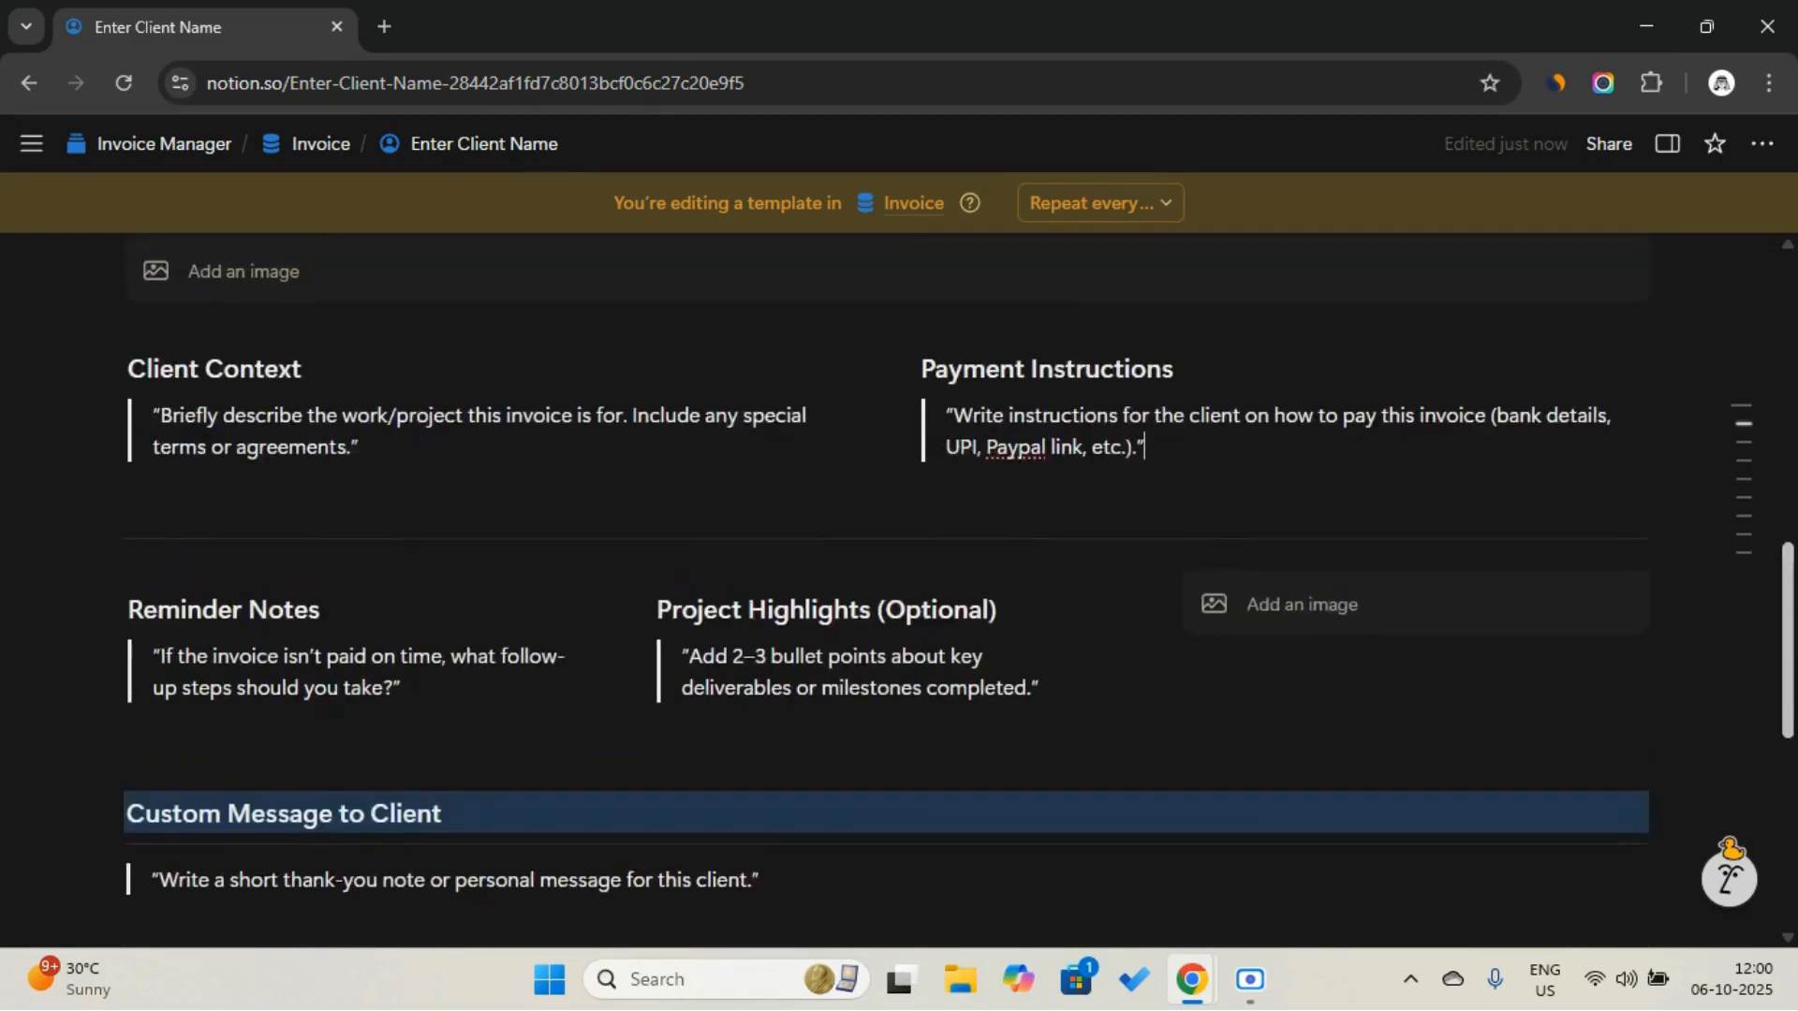
Give the Client Context title a purple background and insert a divider directly beneath it
left_click(98, 484)
mouse_move(256, 370)
scroll(594, 414, "down", 3)
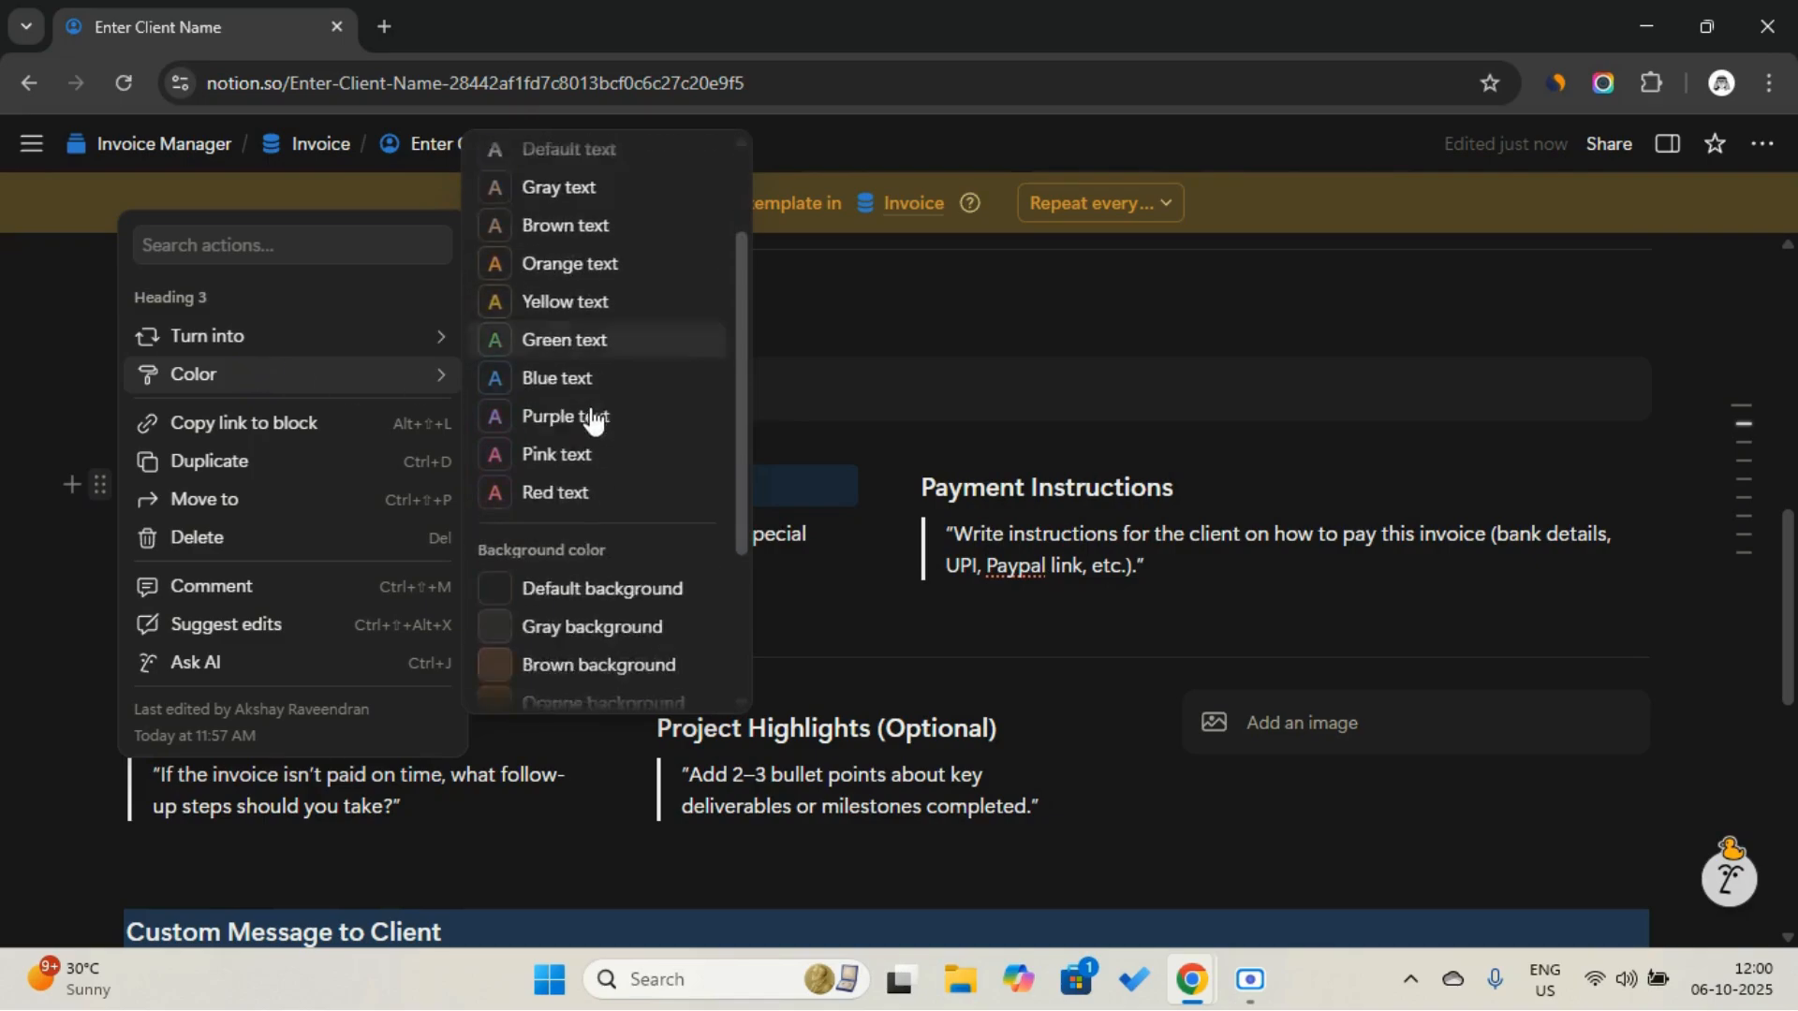
scroll(596, 584, "down", 1)
left_click(580, 501)
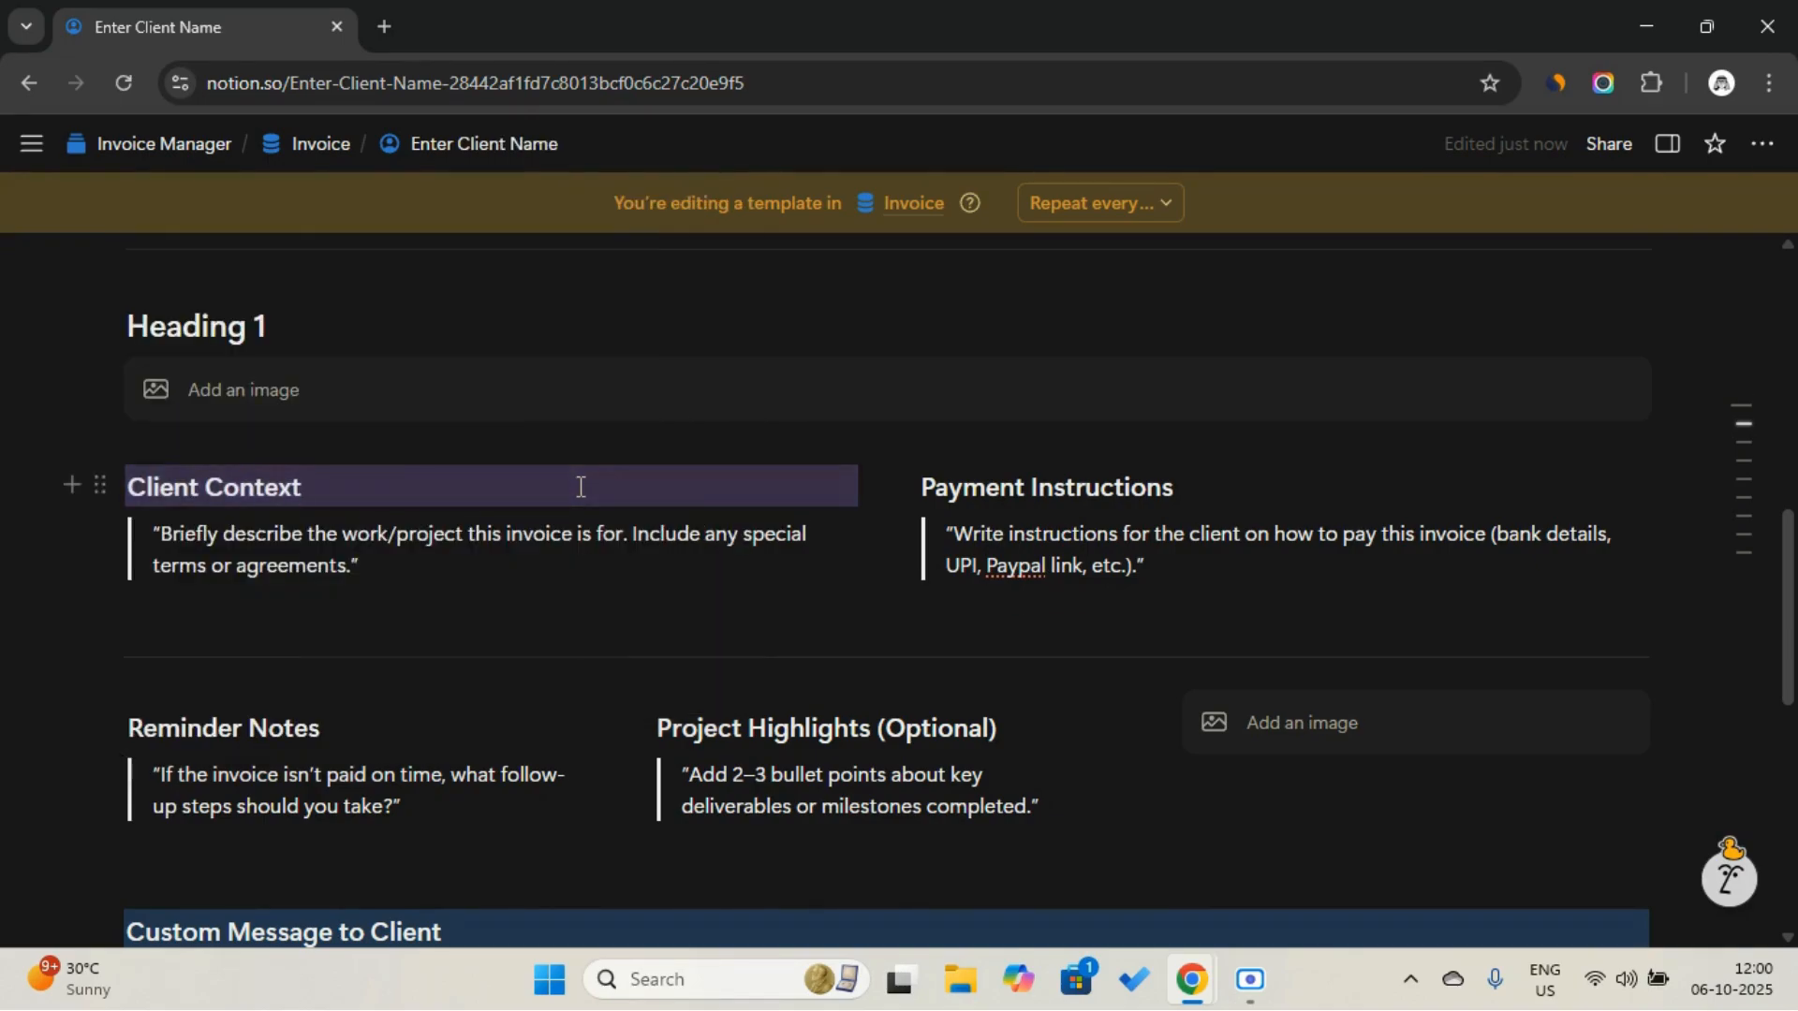
key("Return")
key("BackSpace")
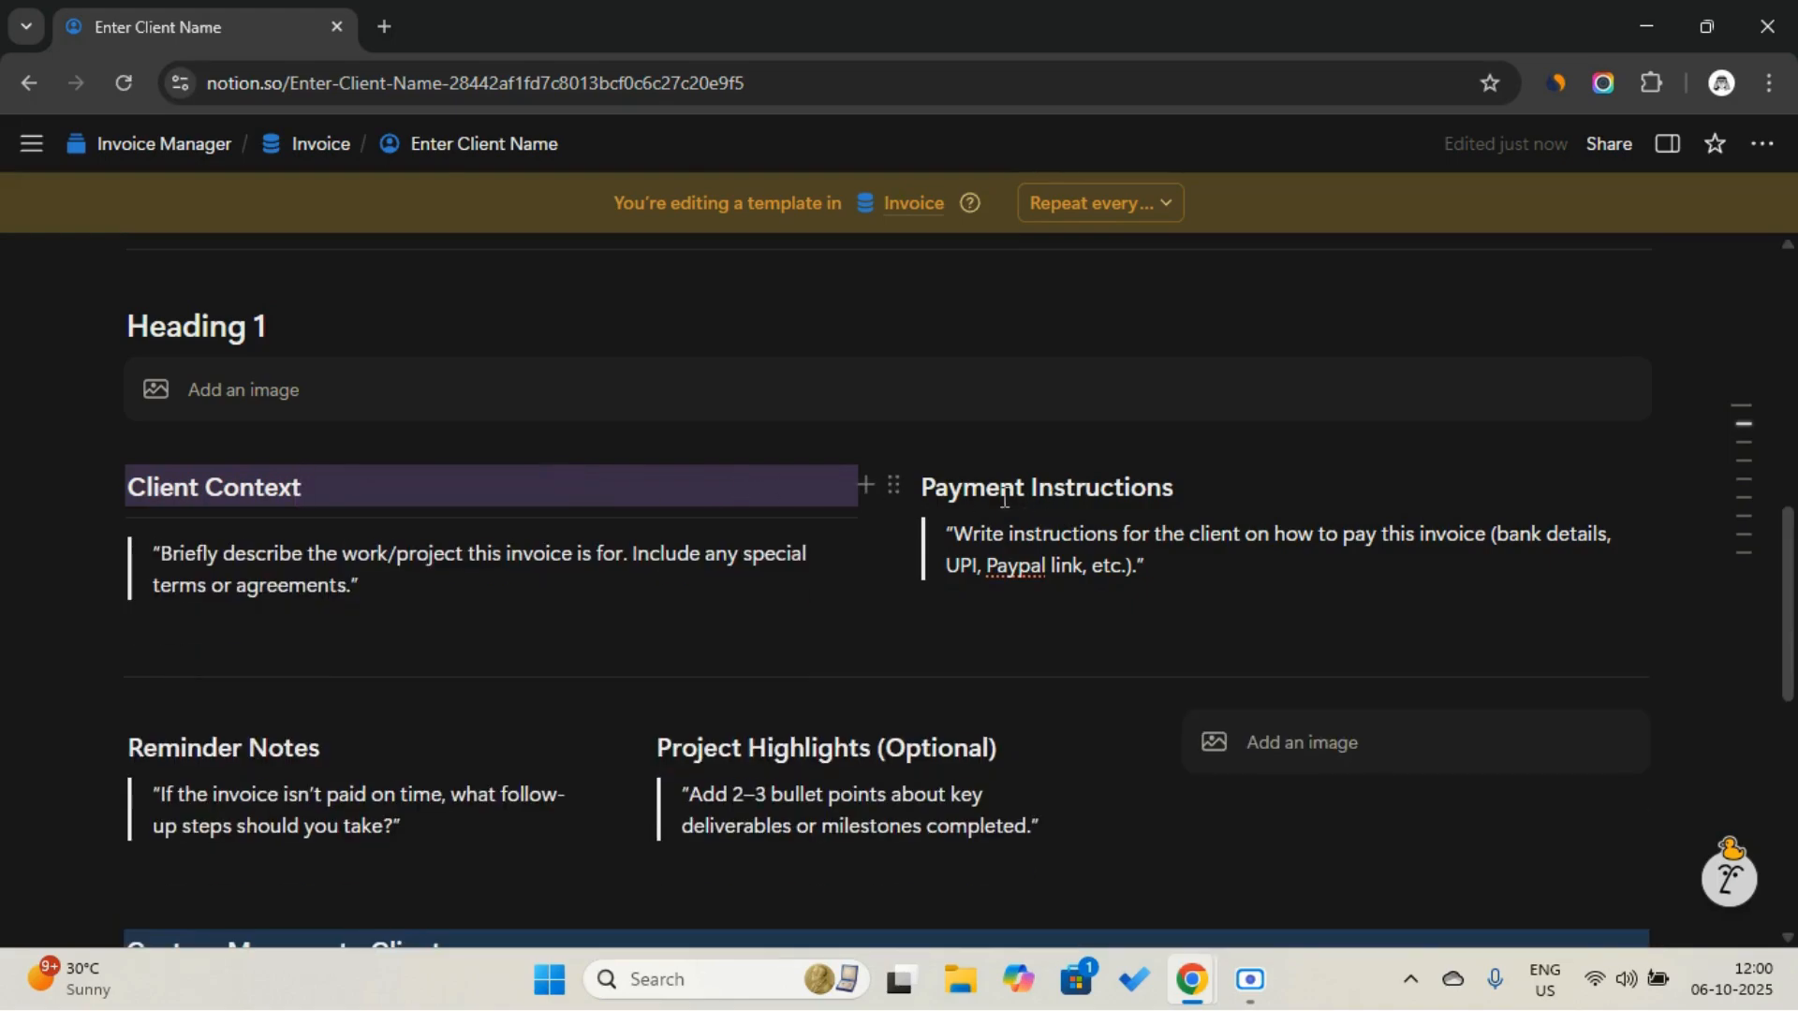
Apply the same purple background to the Payment Instructions title and insert a divider directly beneath it
left_click(889, 487)
mouse_move(655, 375)
left_click(981, 193)
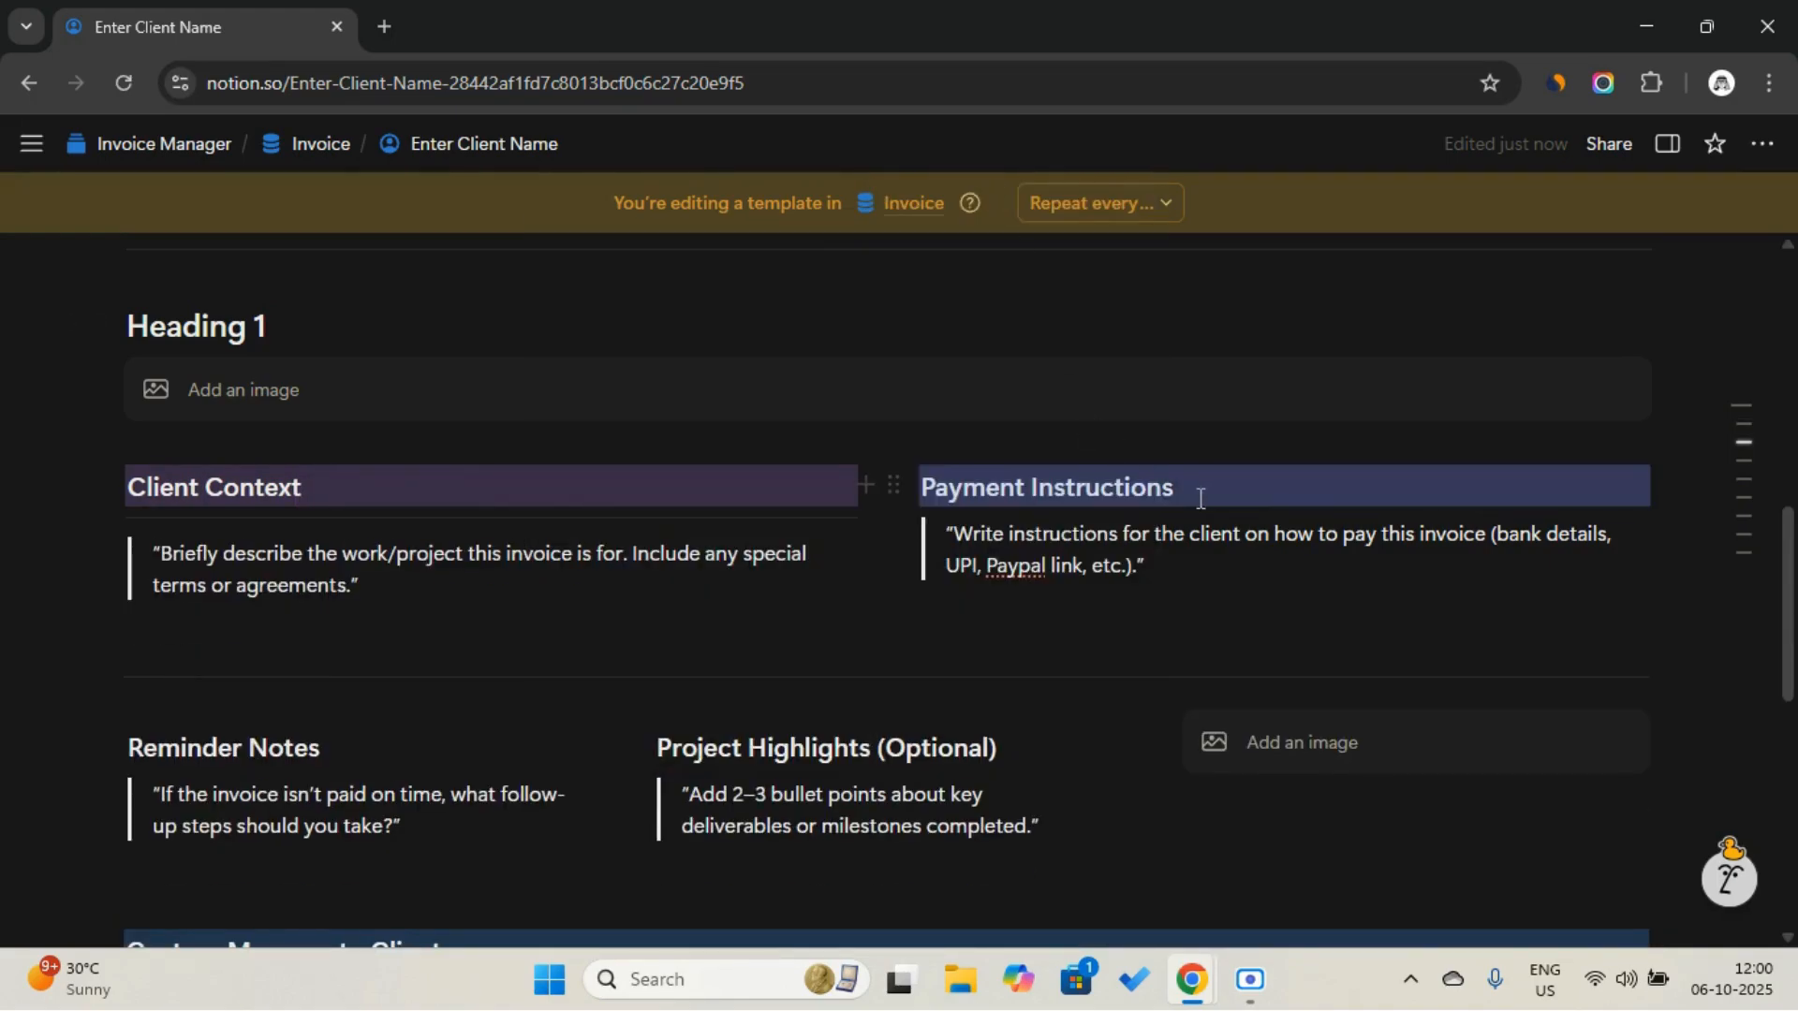
left_click(1208, 492)
type("/di")
key("BackSpace")
key("BackSpace")
key("BackSpace")
scroll(1215, 492, "down", 1)
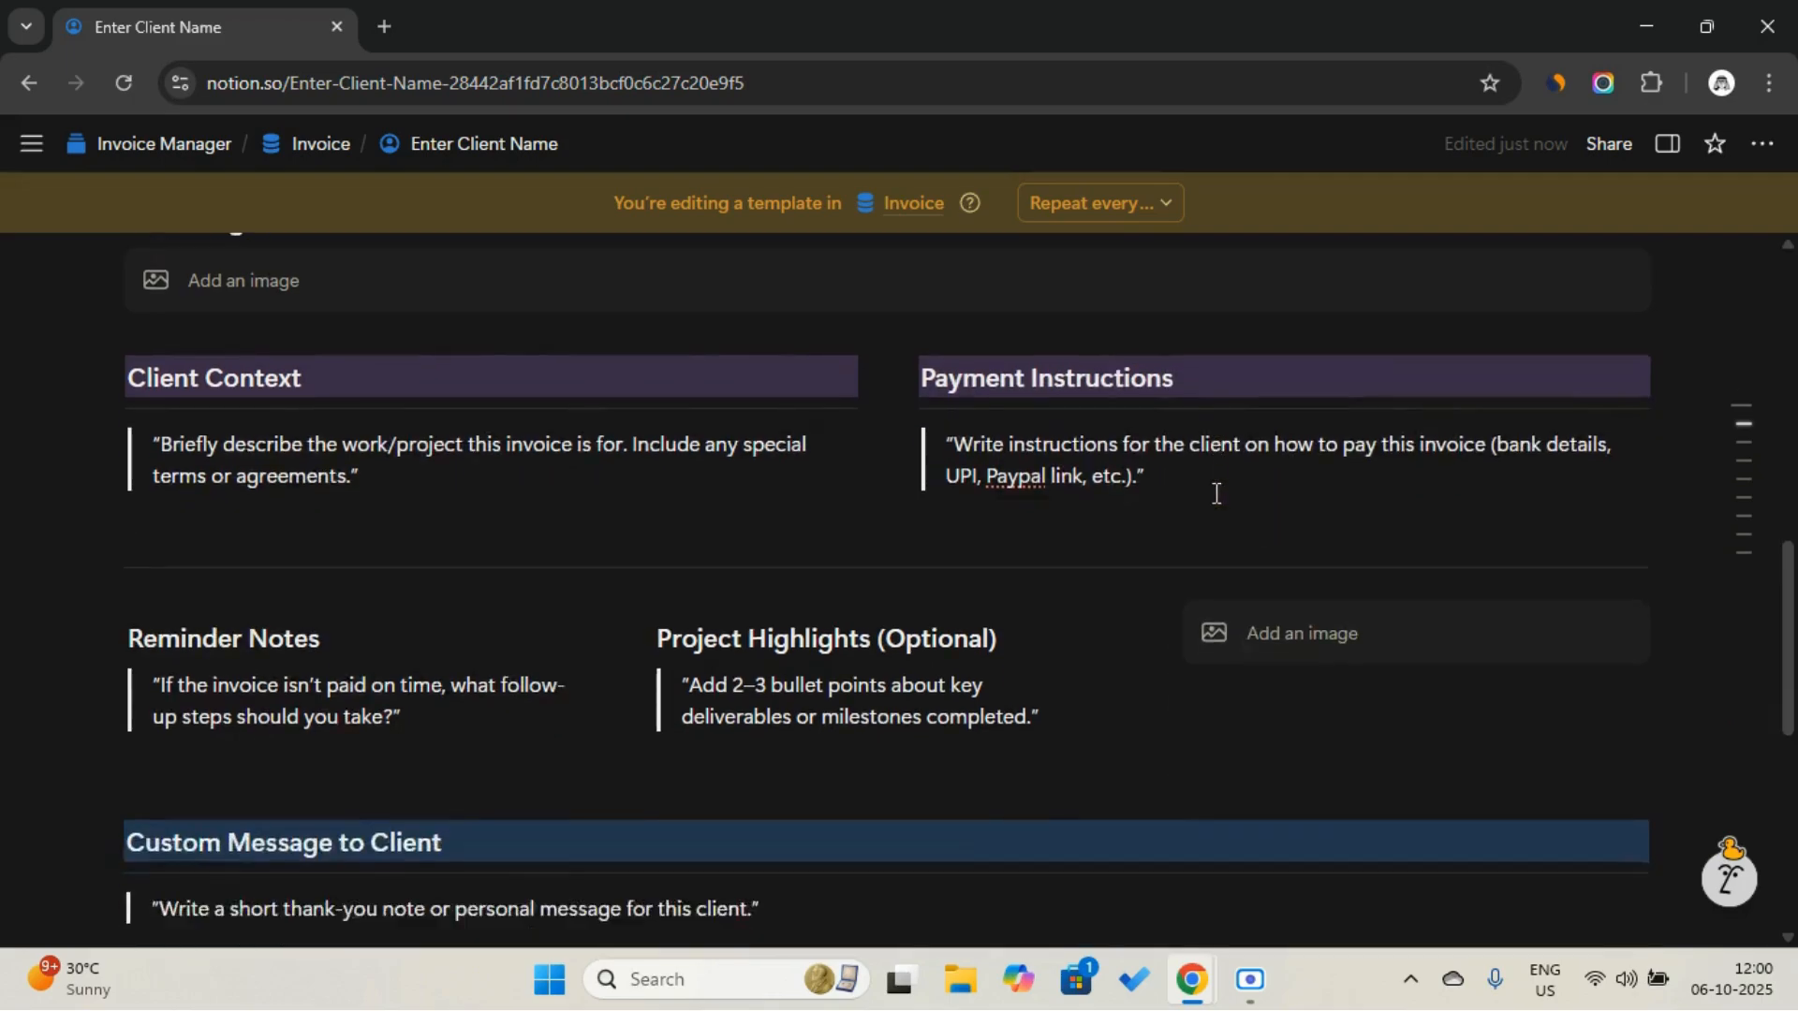
Review the template's layout from the properties through to the Internal Notes / Reflection and Next Action sections
scroll(1215, 492, "up", 2)
scroll(1215, 492, "down", 6)
scroll(1215, 493, "down", 2)
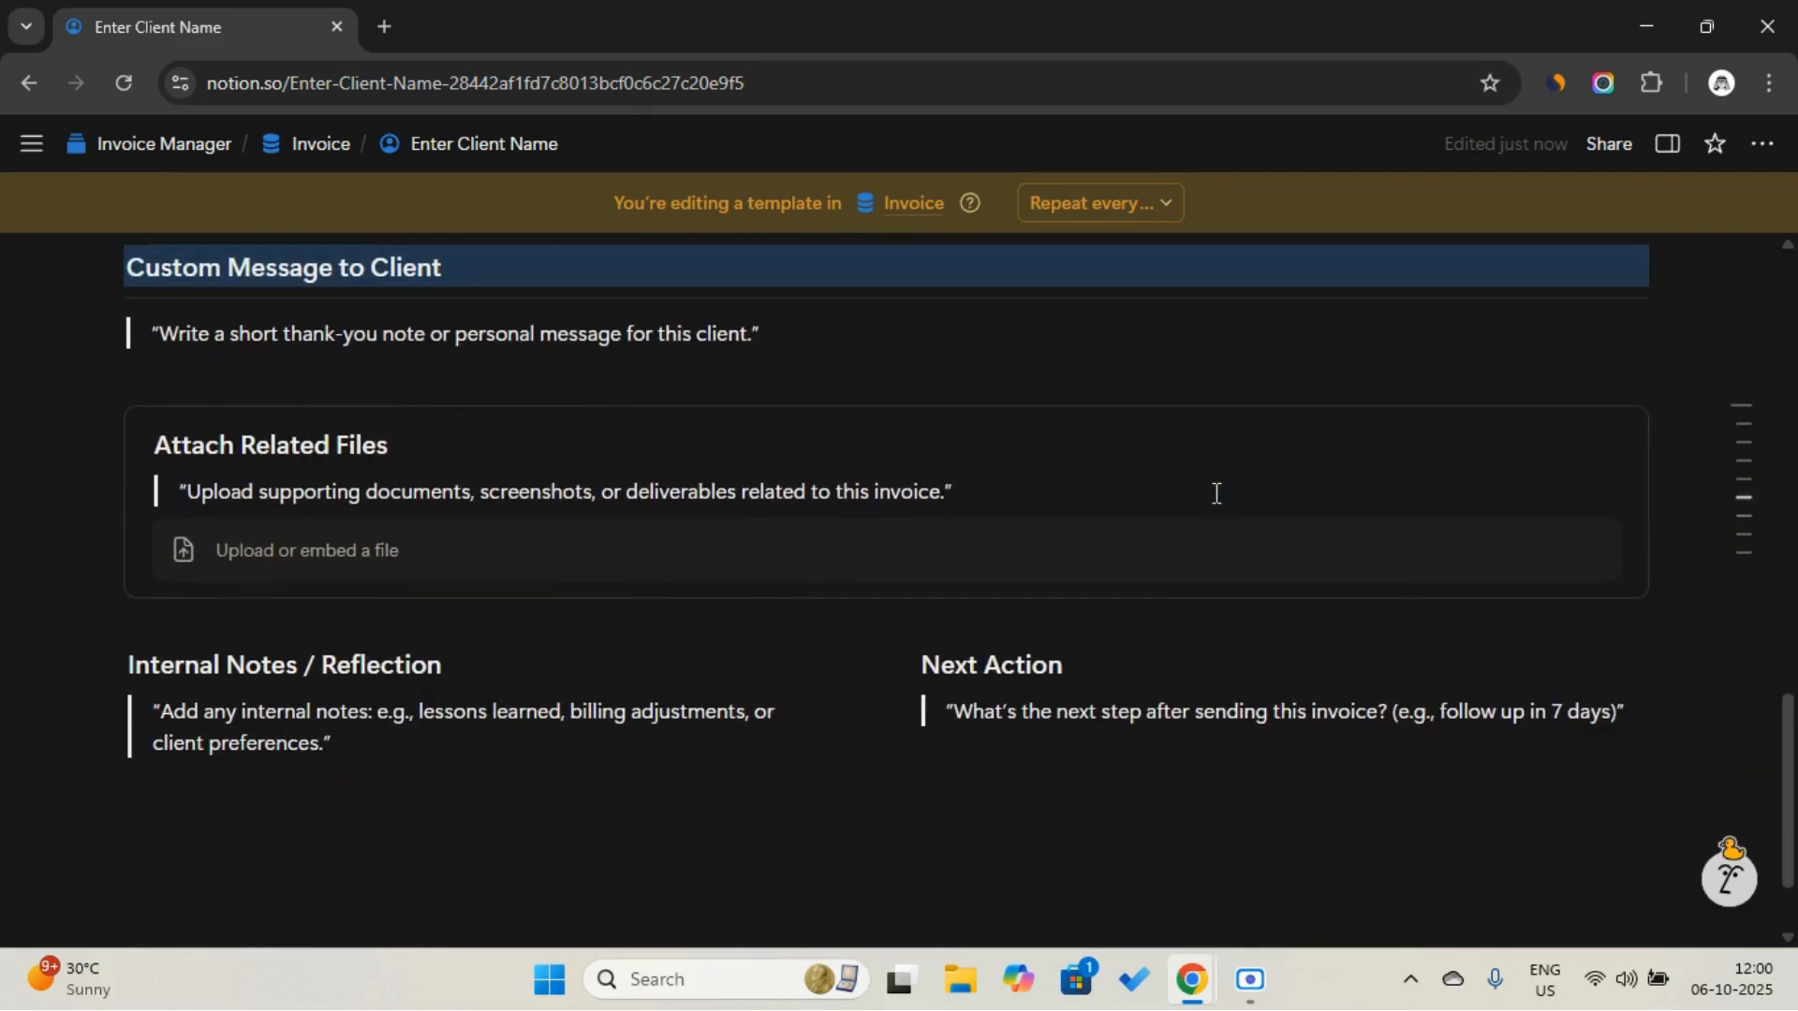
scroll(1215, 493, "up", 2)
scroll(1215, 493, "down", 4)
left_click(1207, 711)
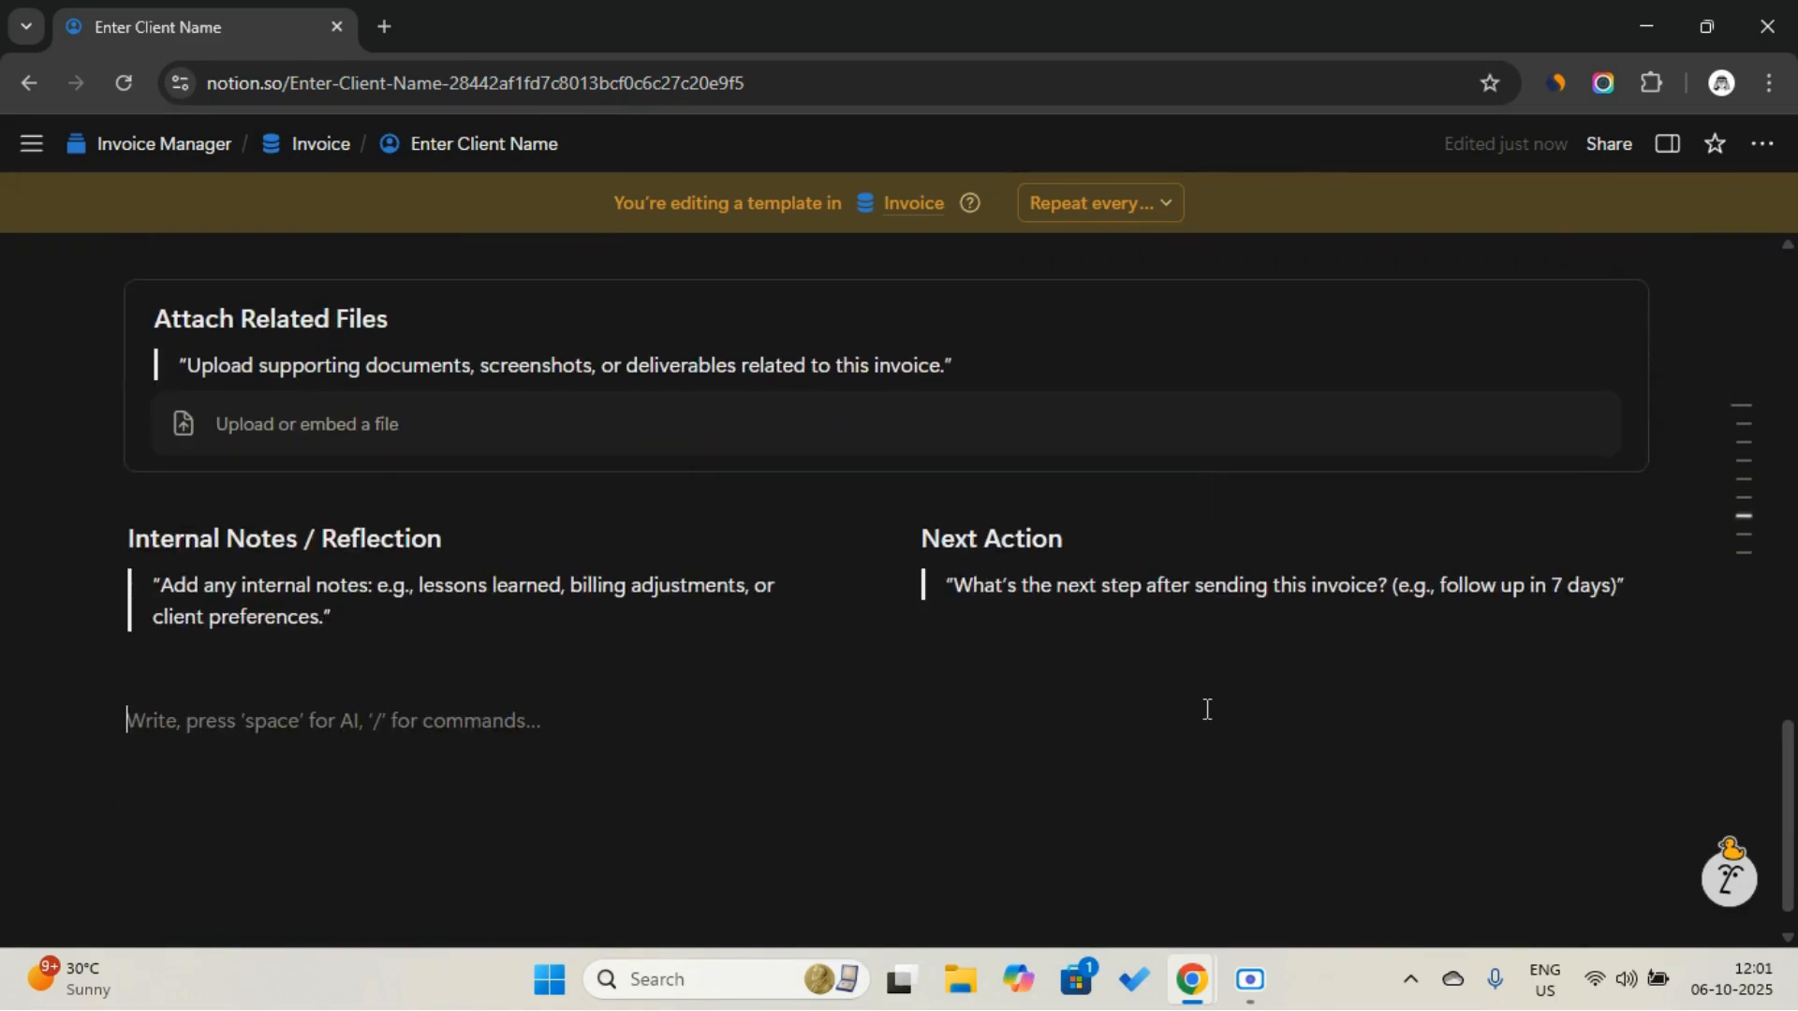
scroll(1207, 708, "up", 10)
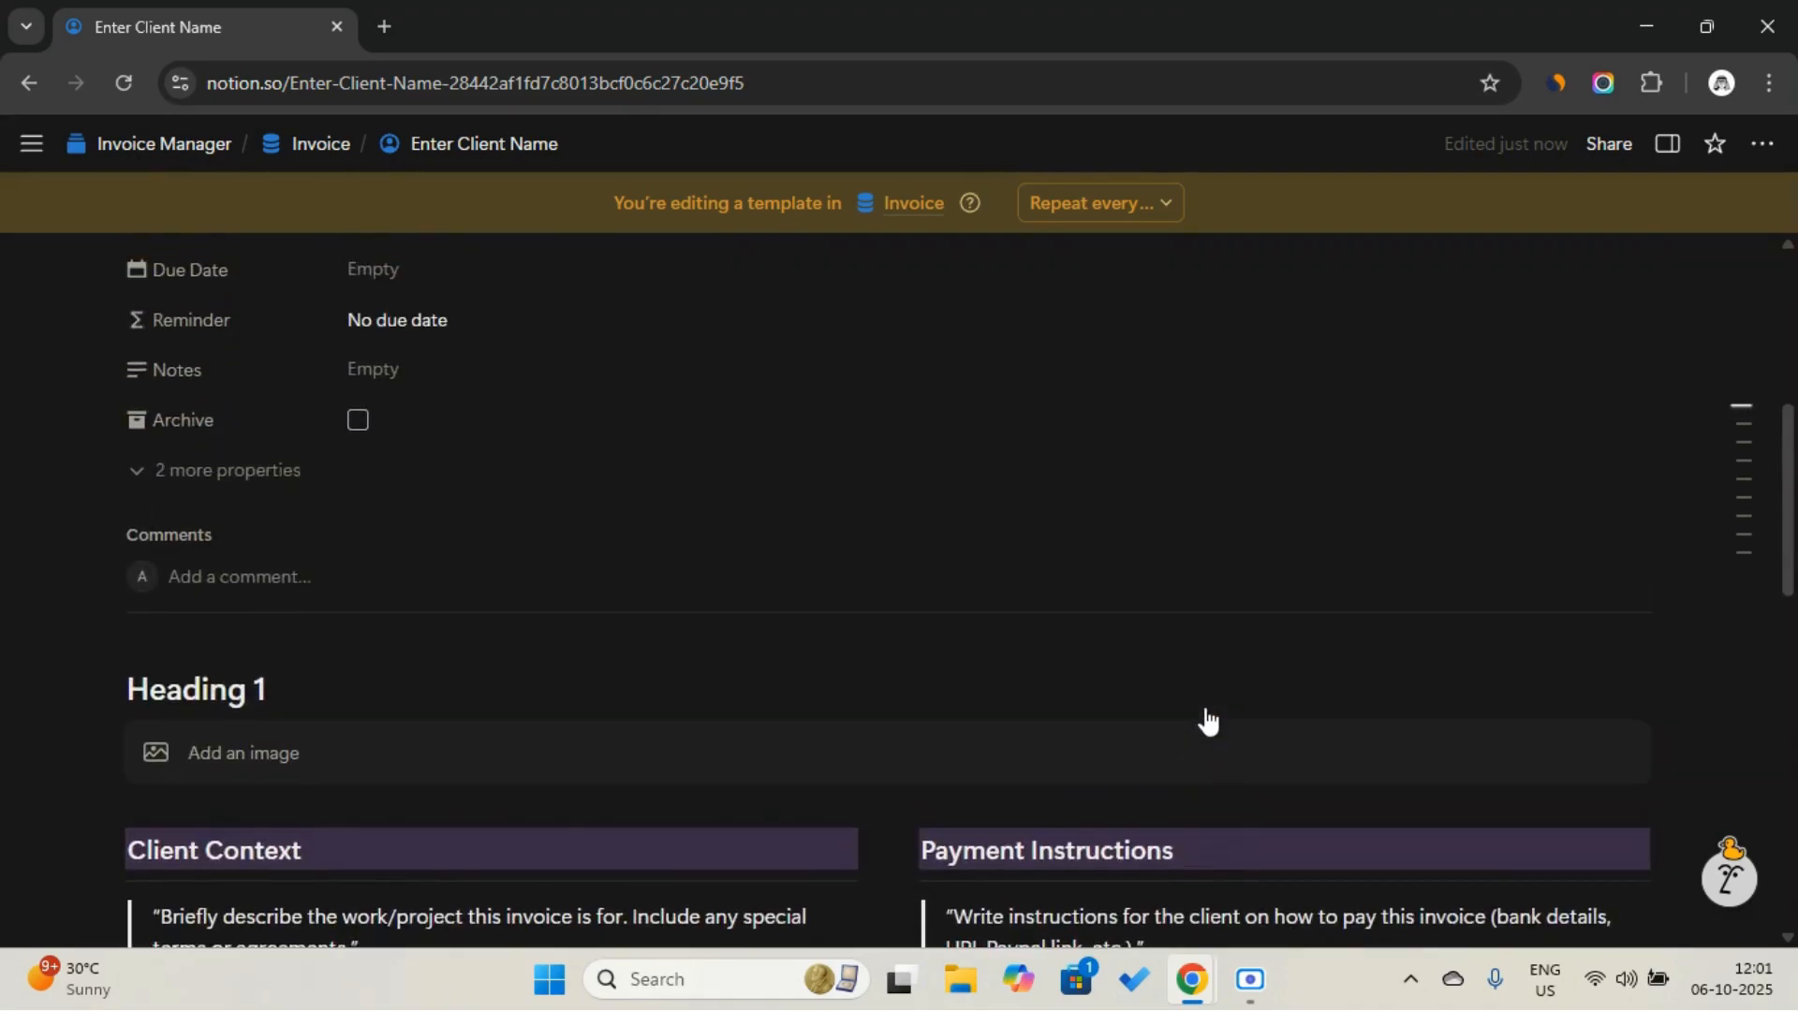
scroll(1207, 708, "down", 2)
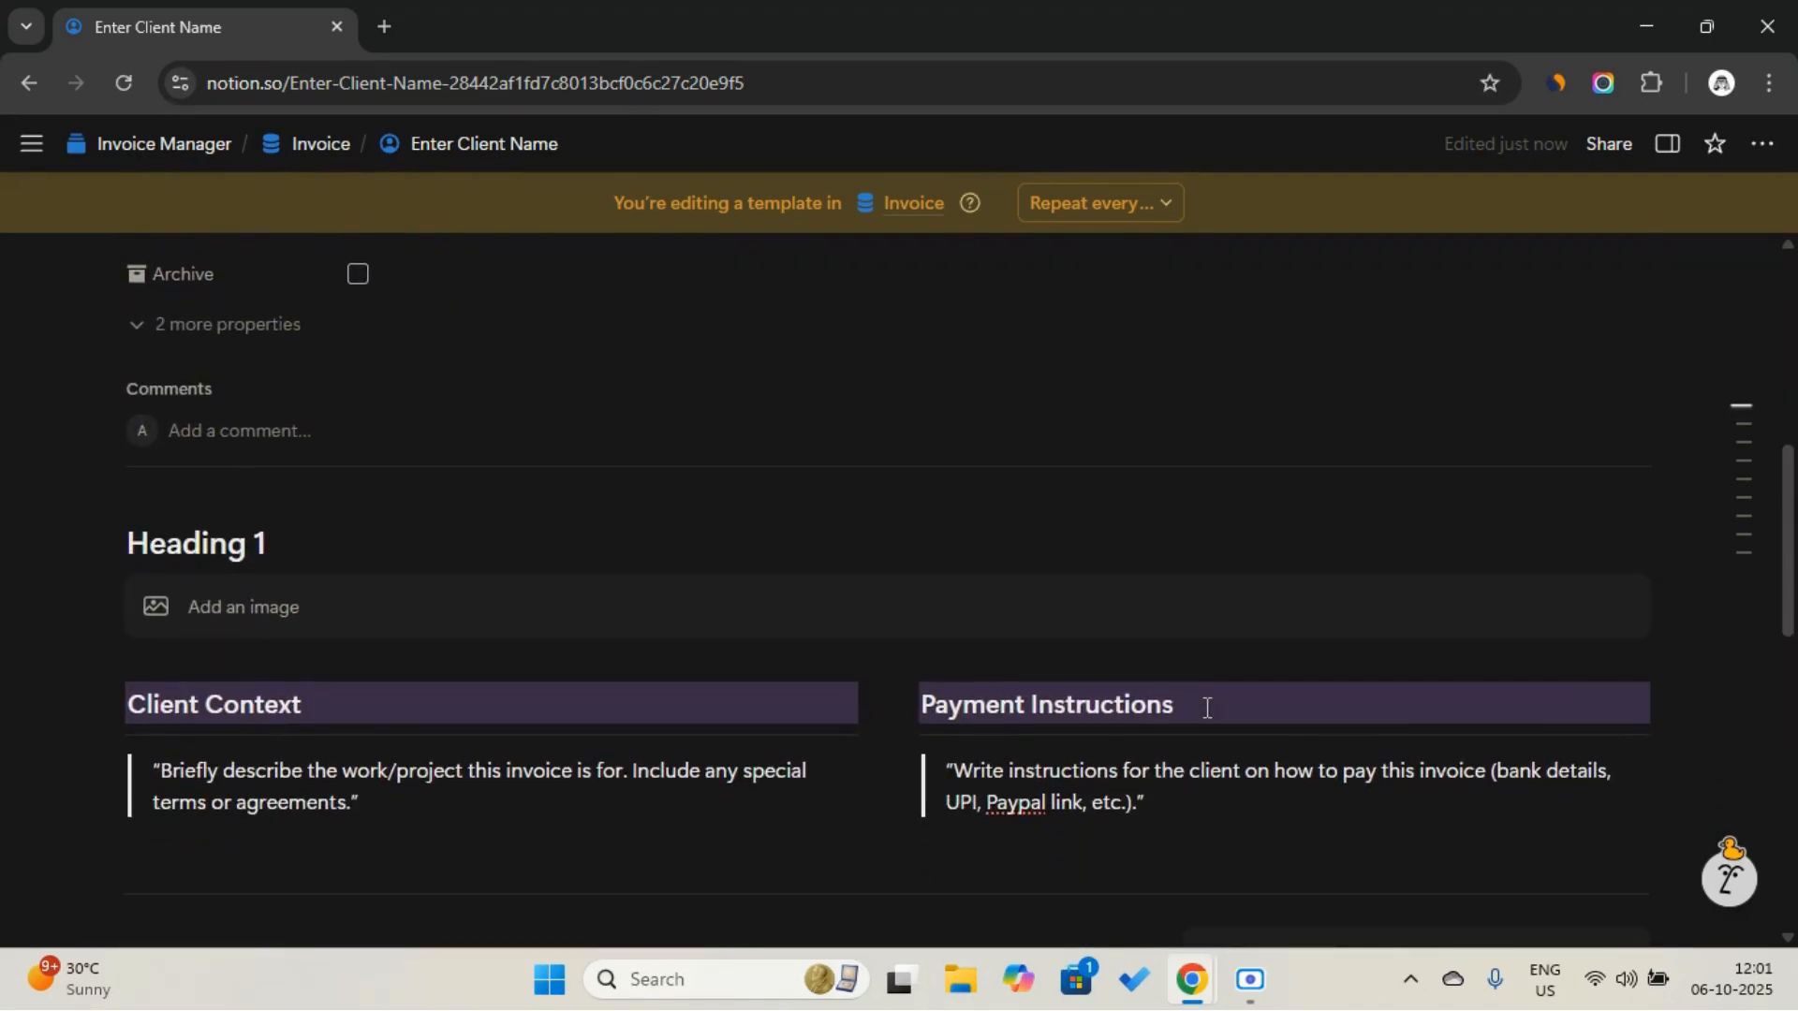
scroll(1206, 708, "down", 3)
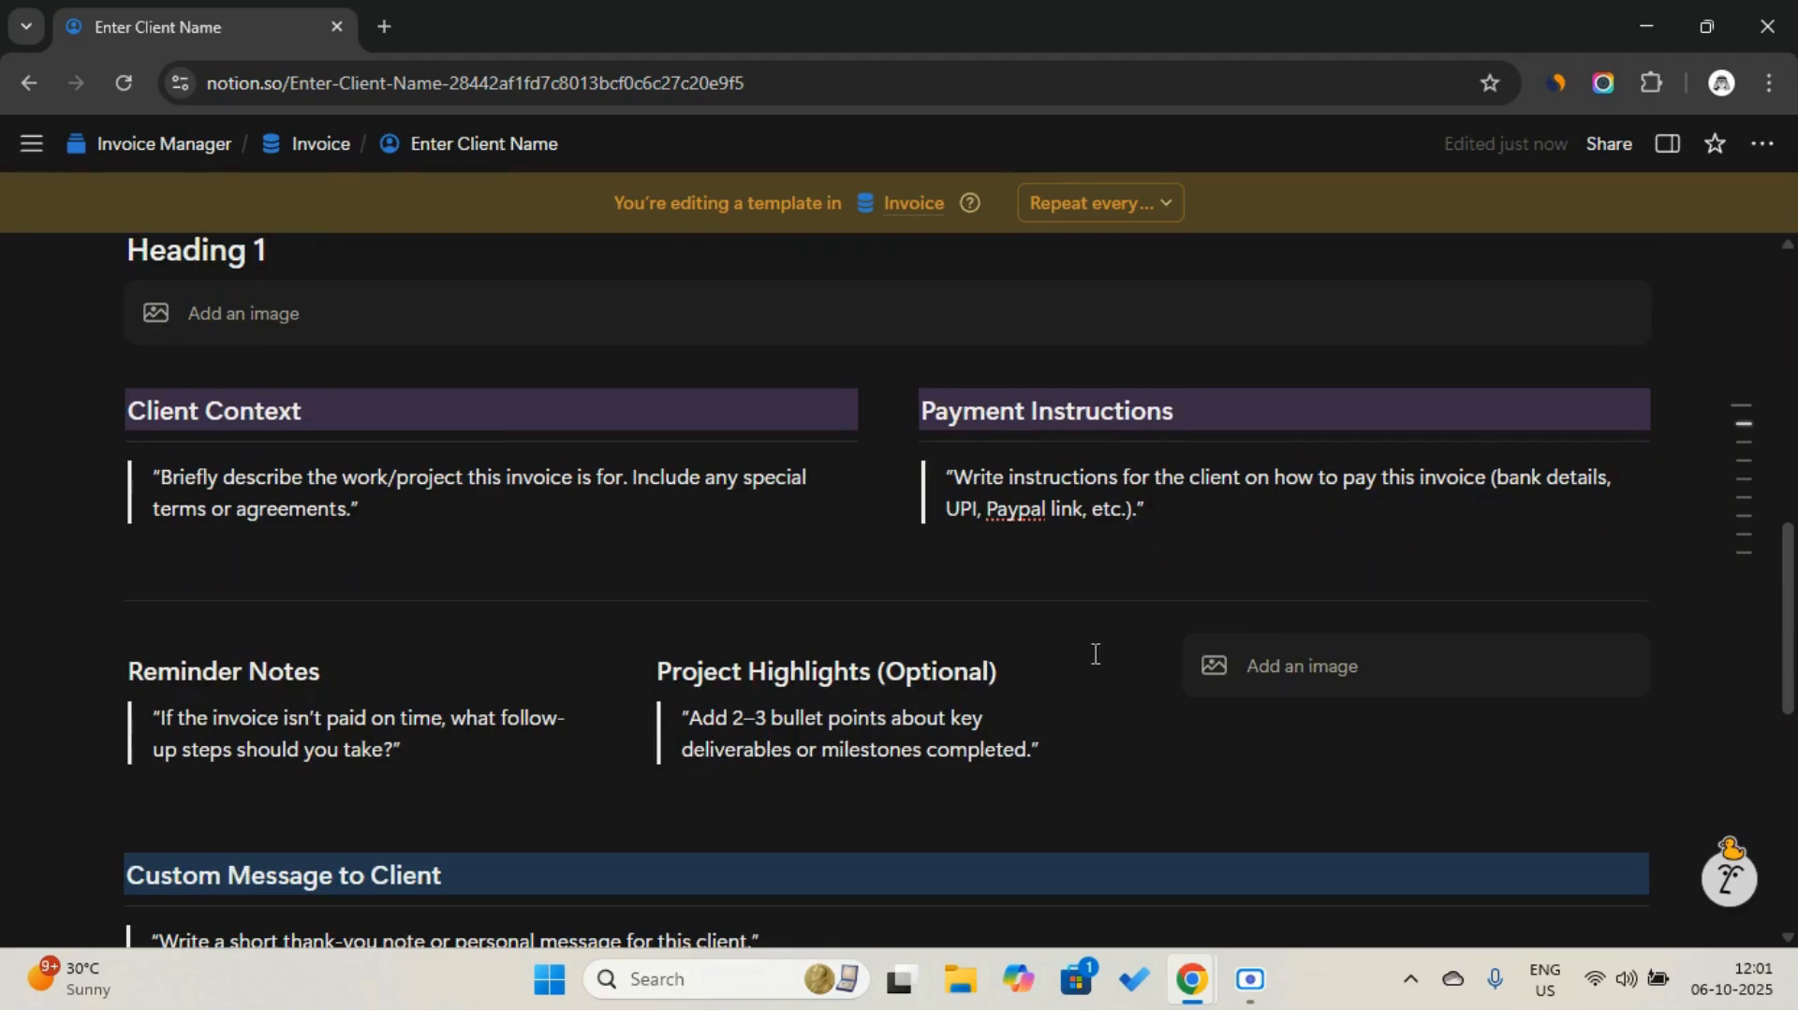
scroll(1094, 653, "down", 3)
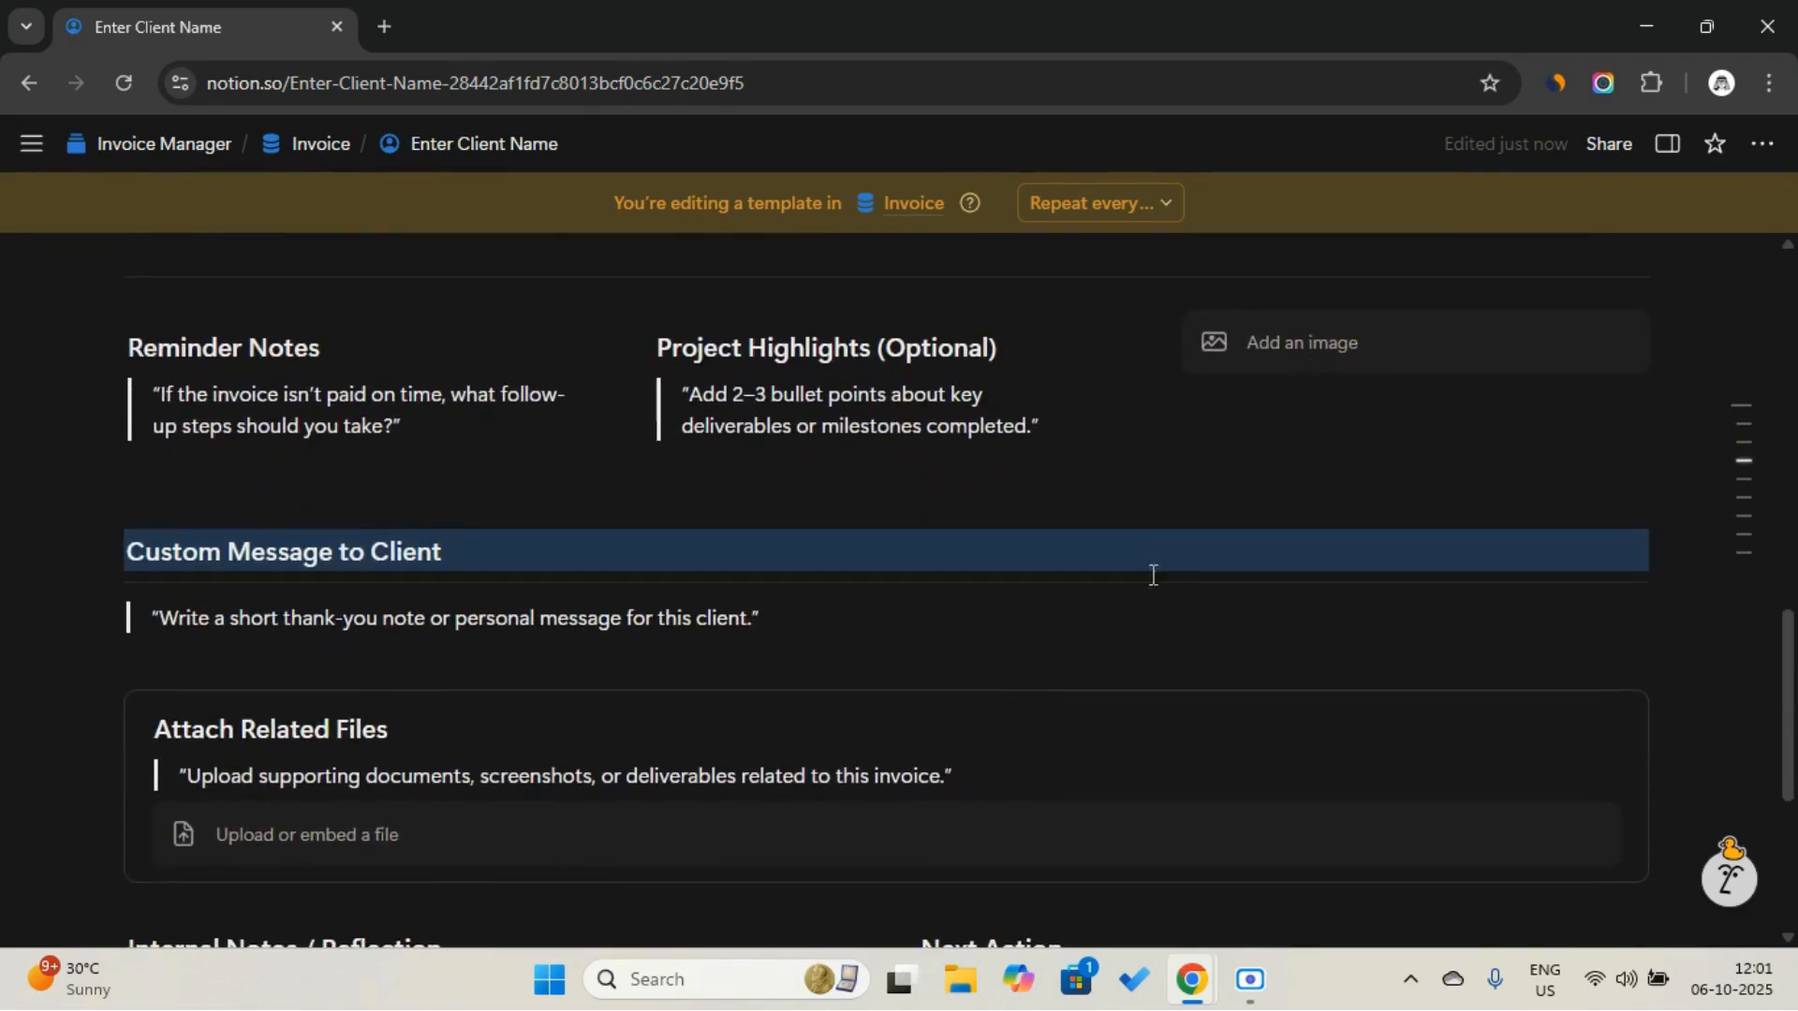
scroll(1139, 597, "up", 9)
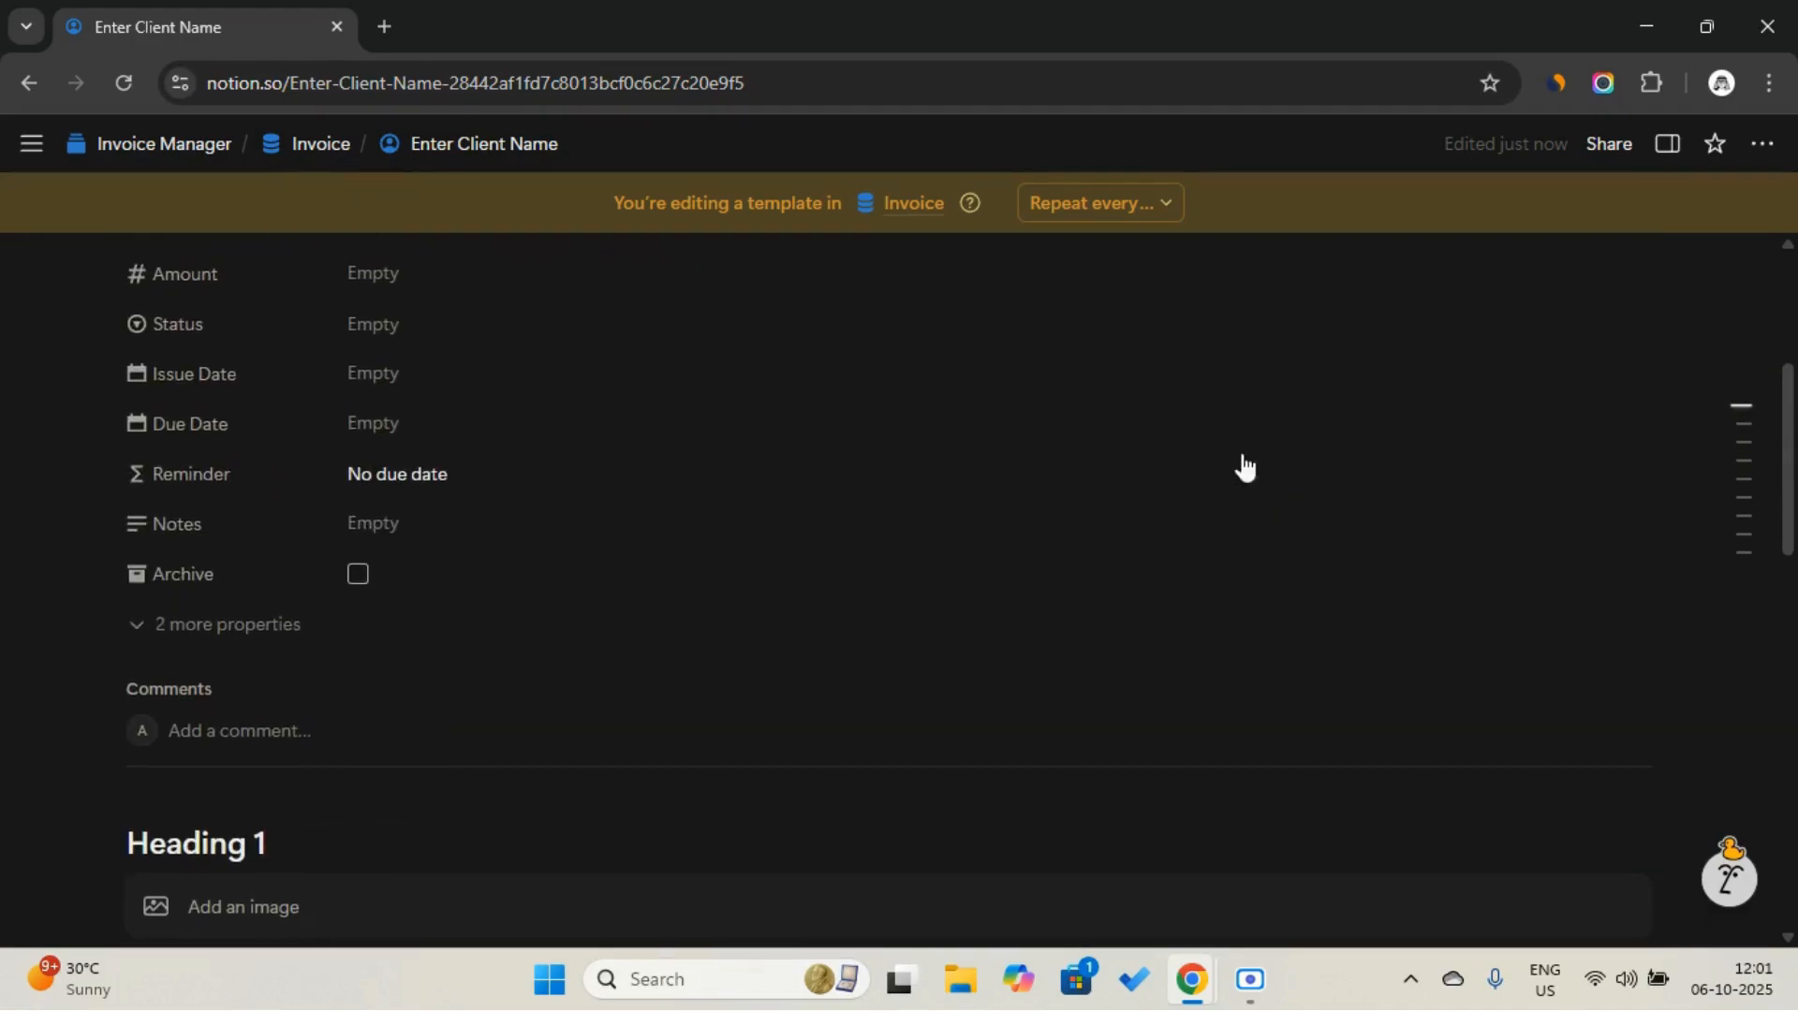
Open the Invoice database and set the Enter Client Name template as default for all its views
left_click(293, 146)
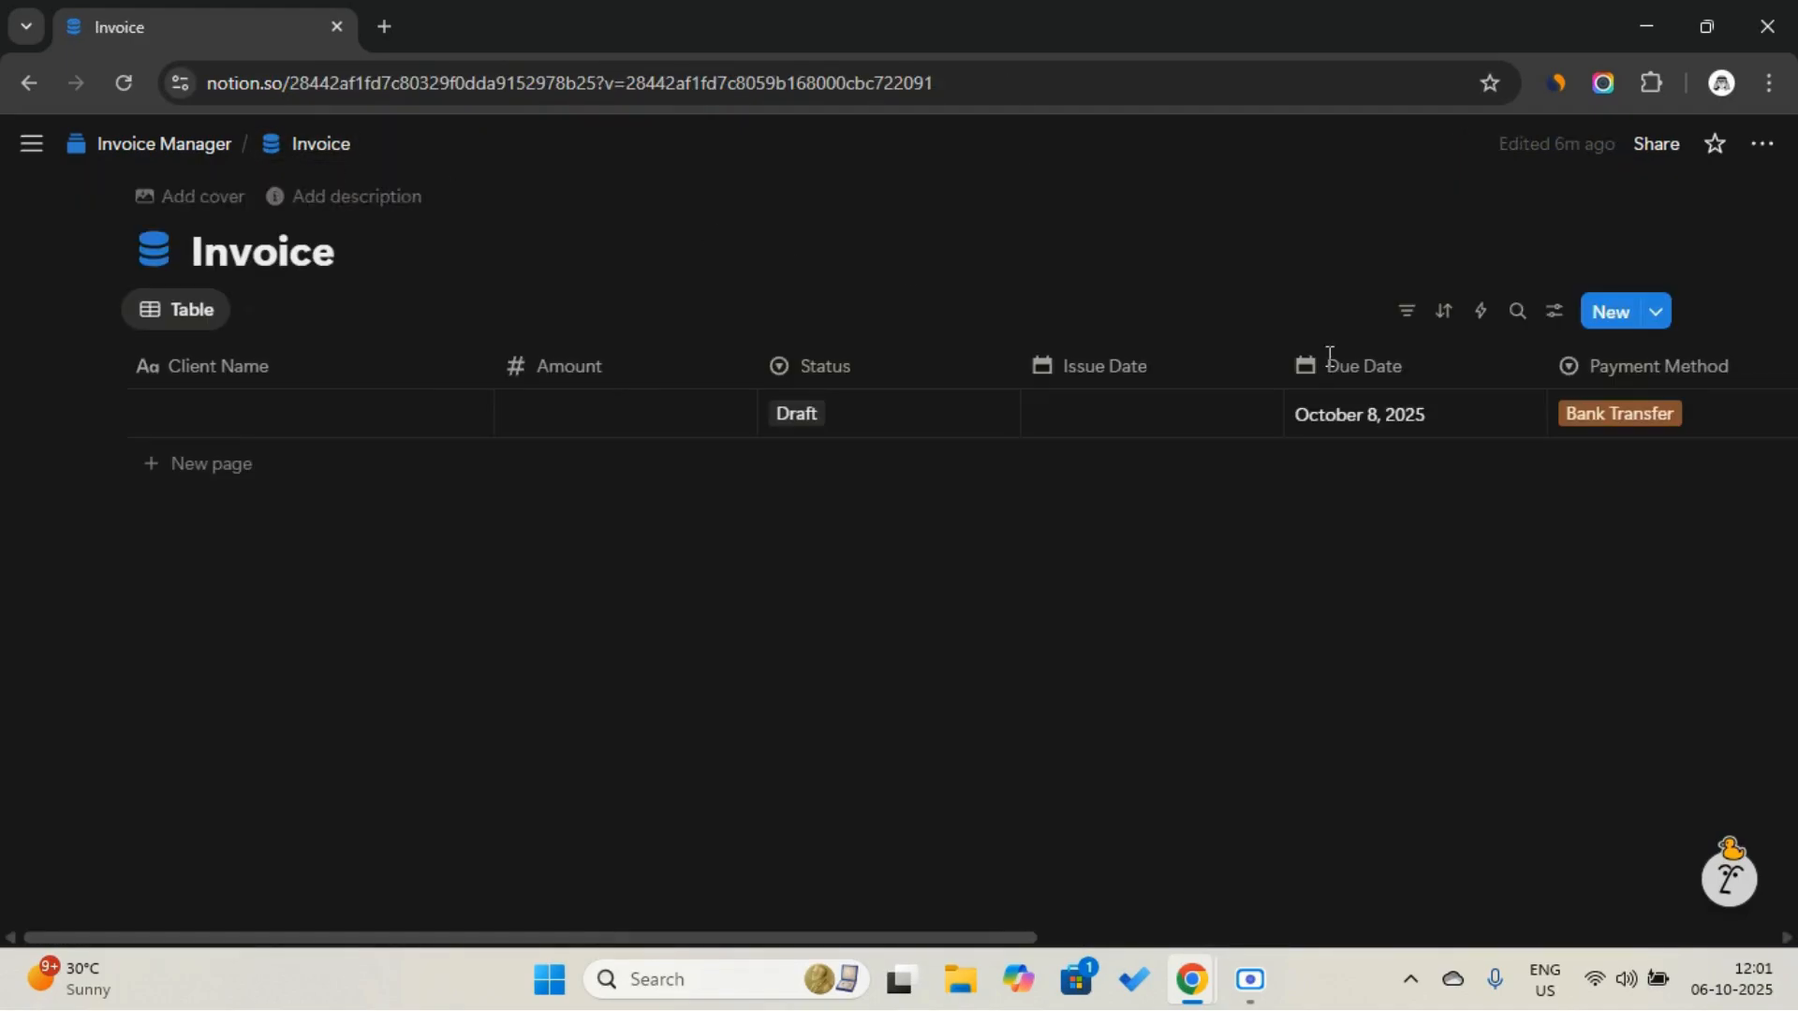
left_click(1657, 321)
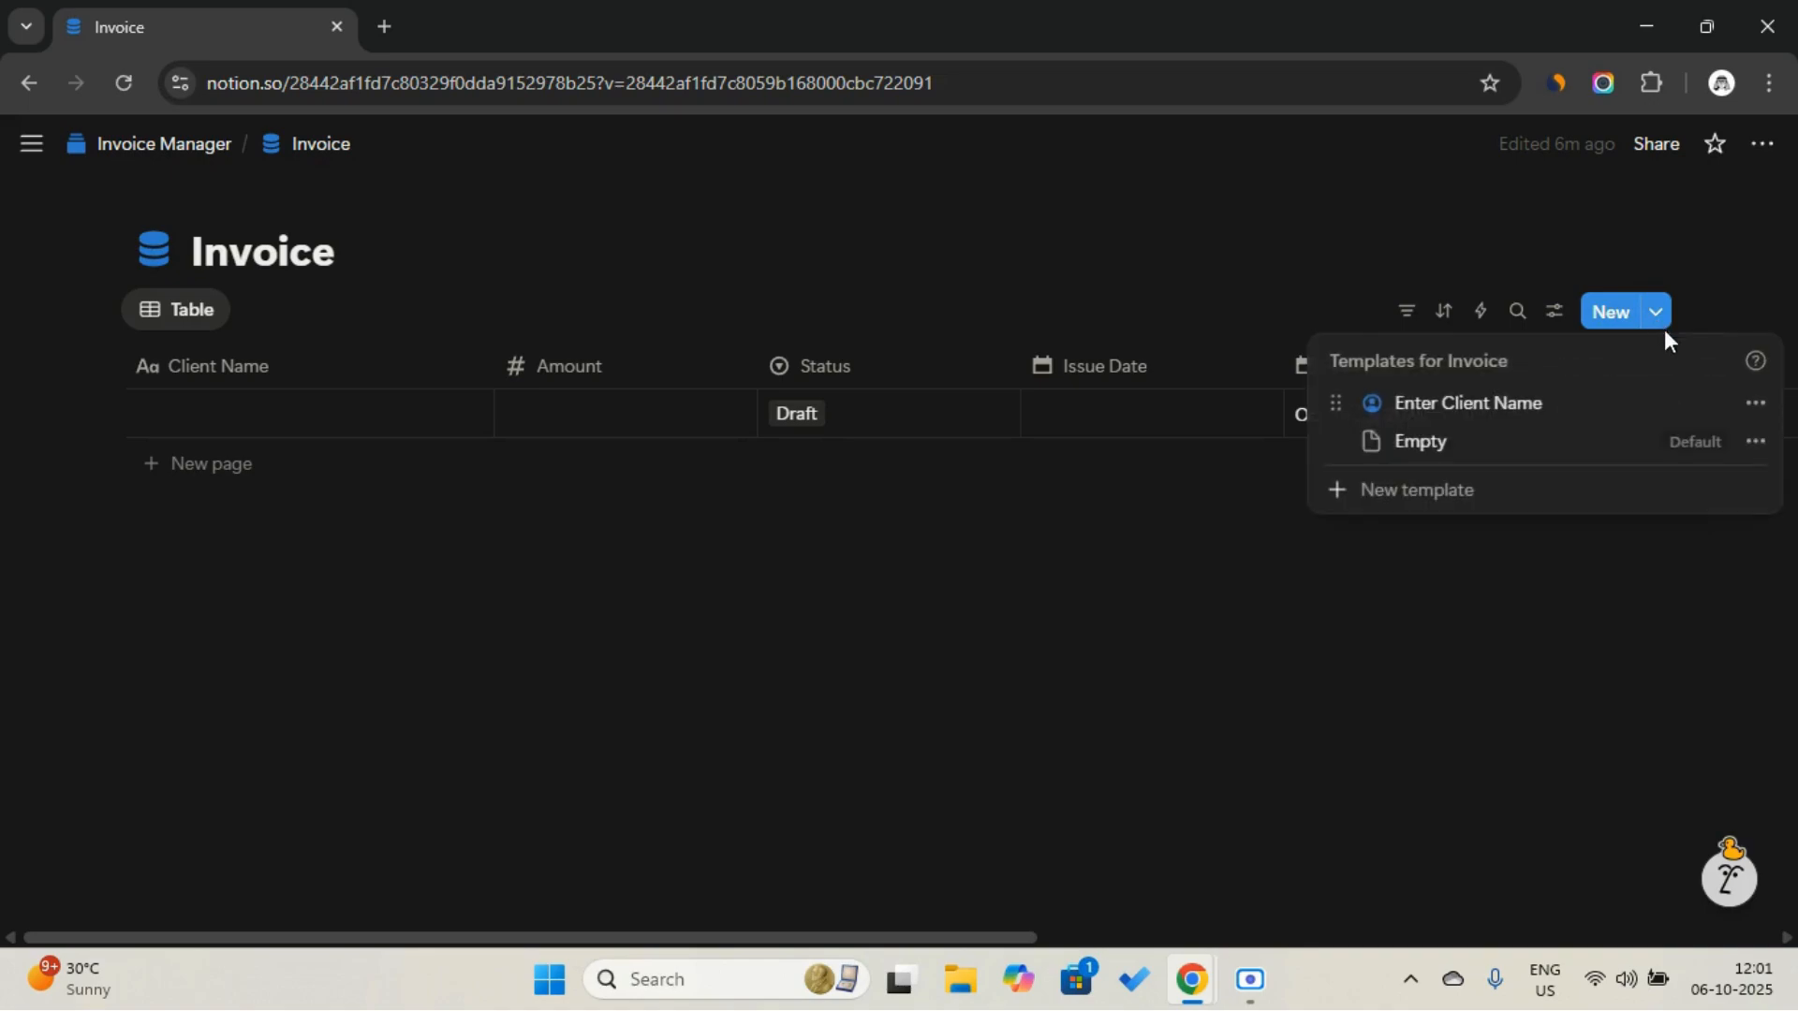
left_click(1754, 412)
left_click(1582, 453)
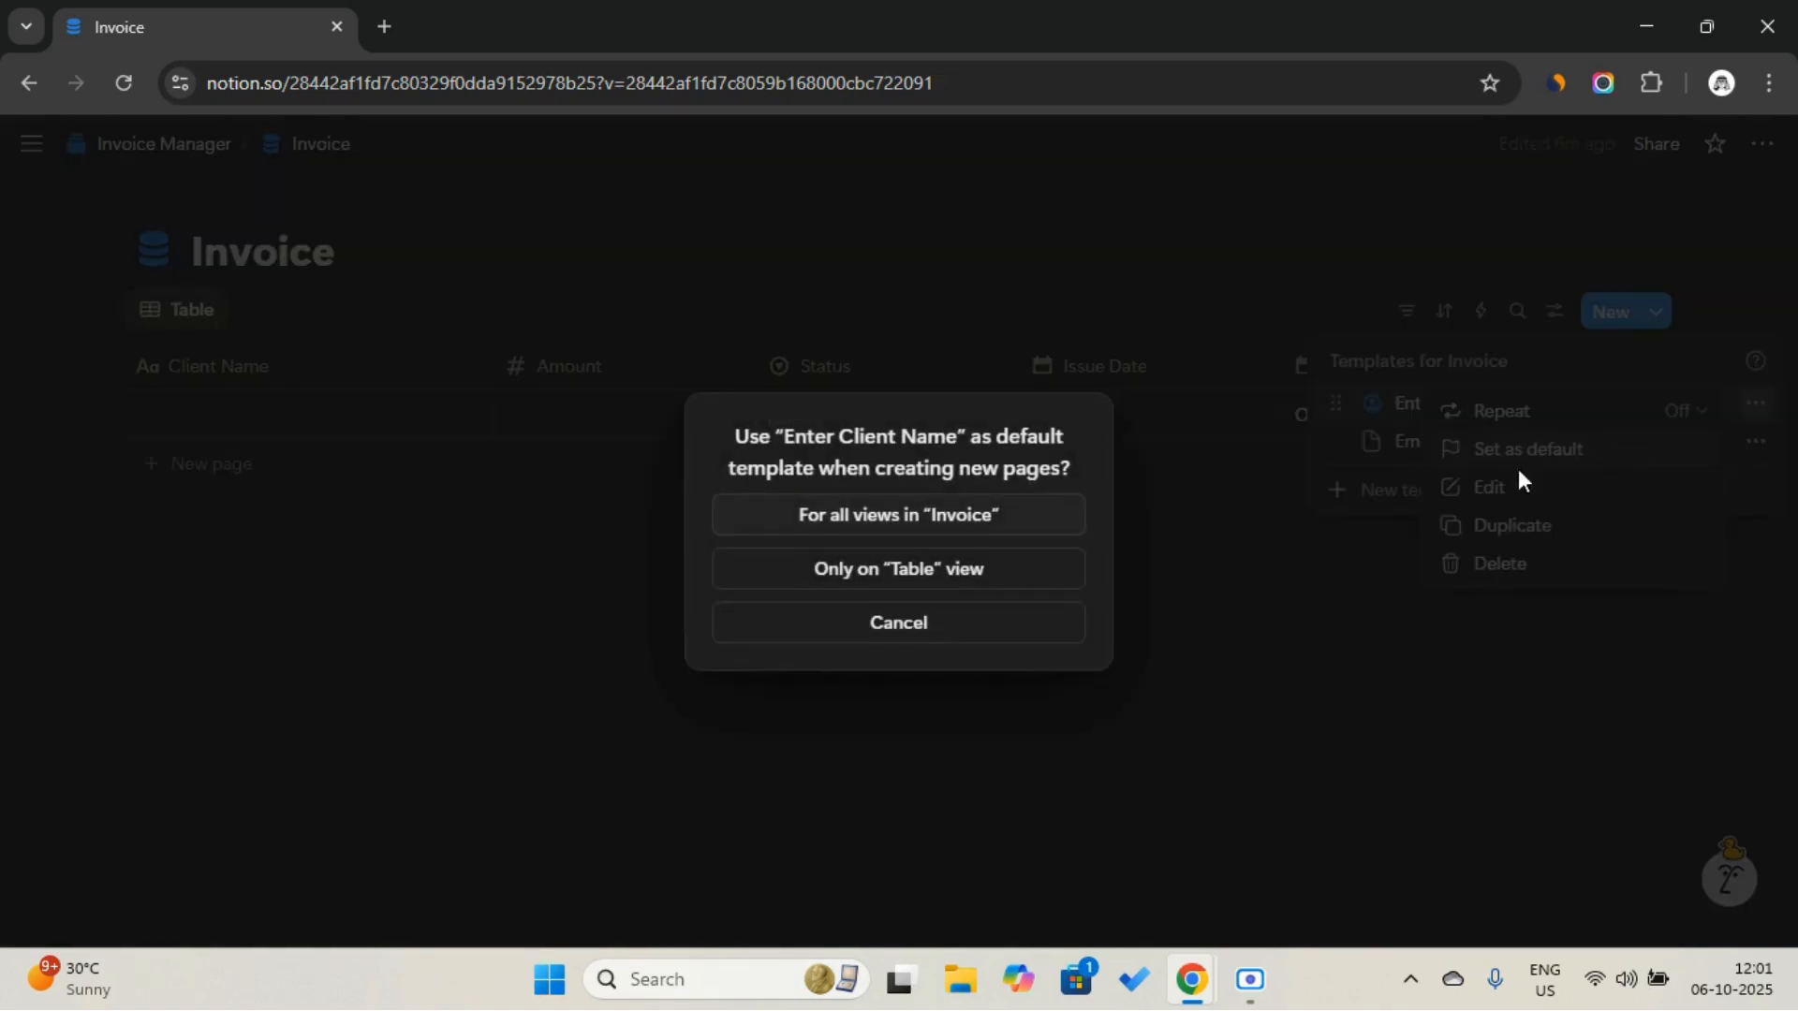
left_click(992, 513)
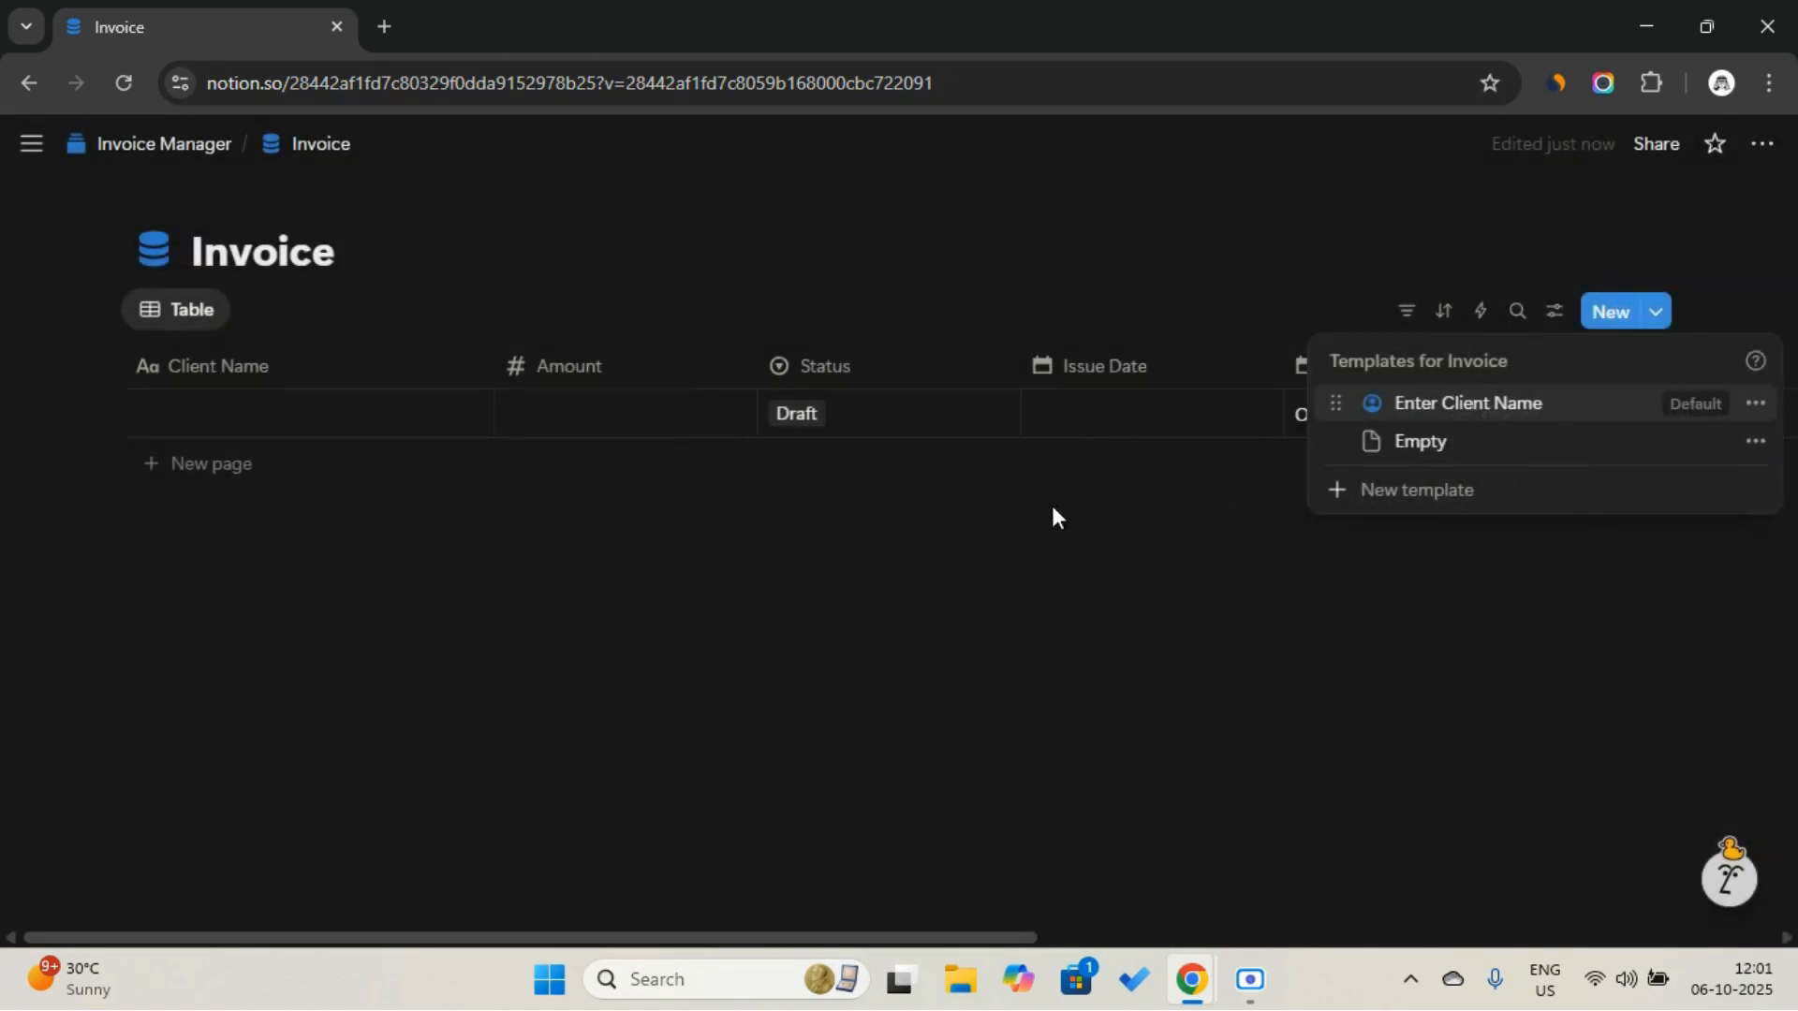
left_click(1757, 408)
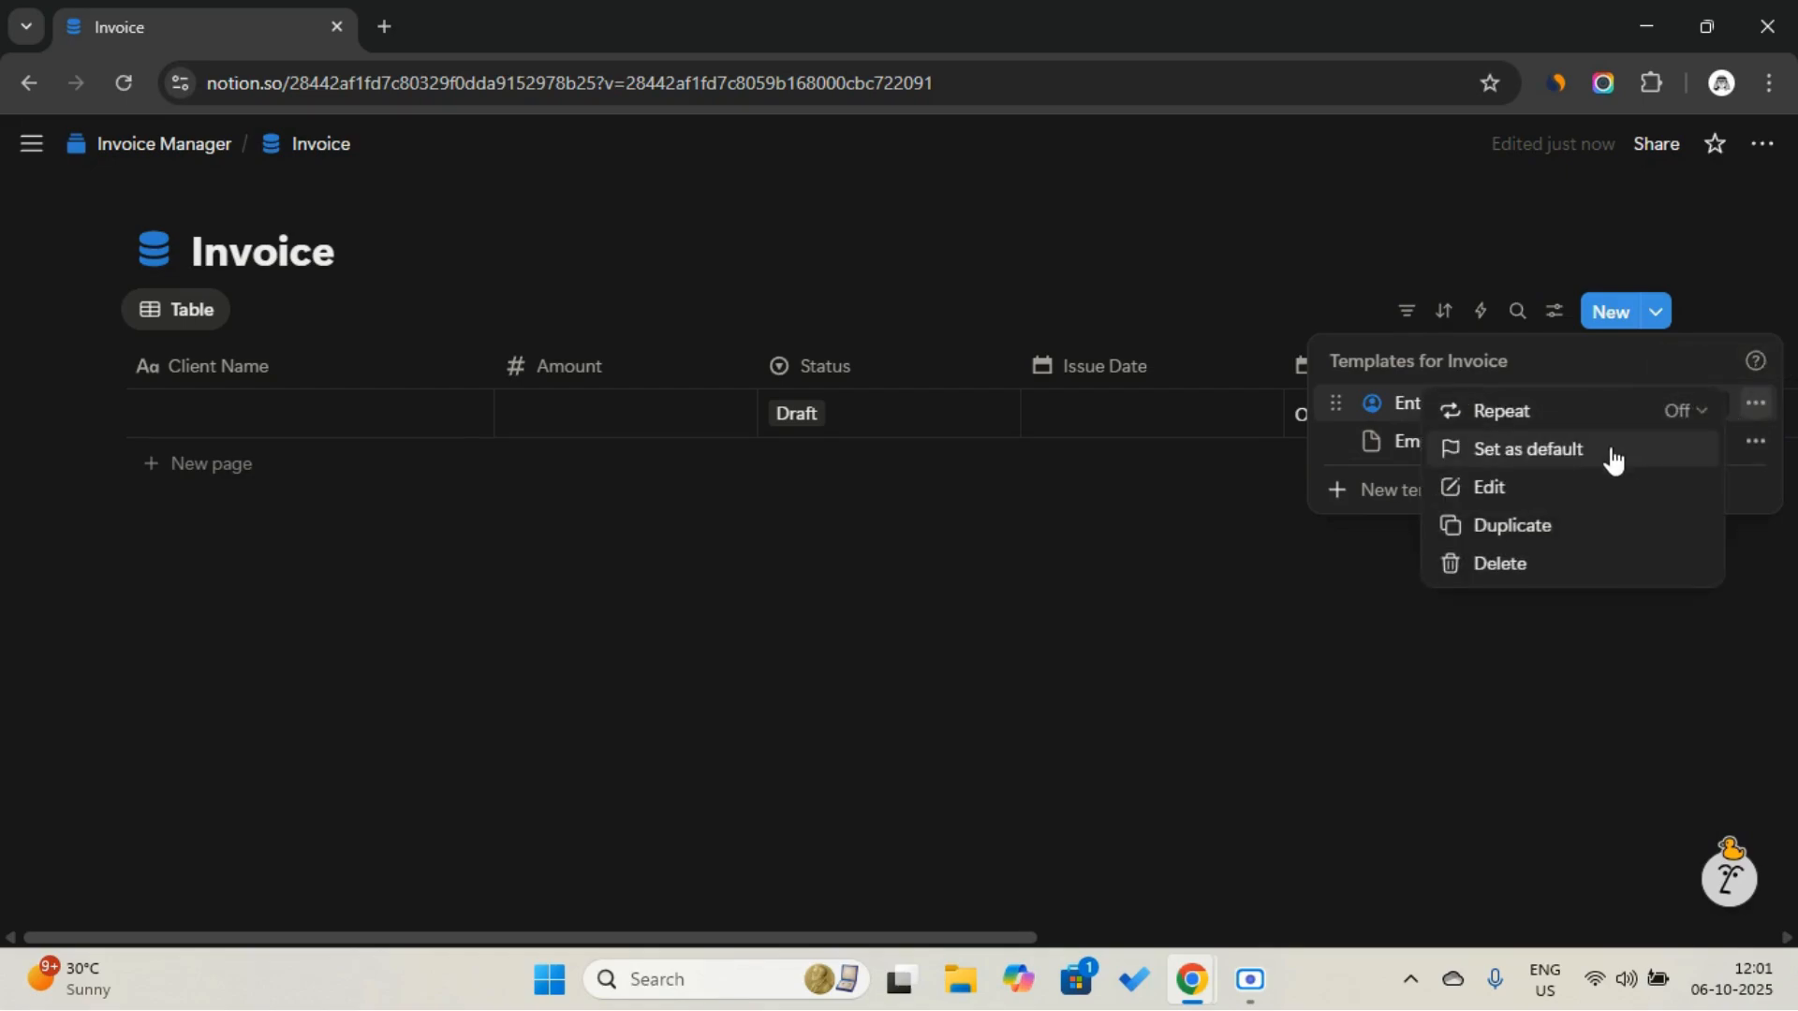
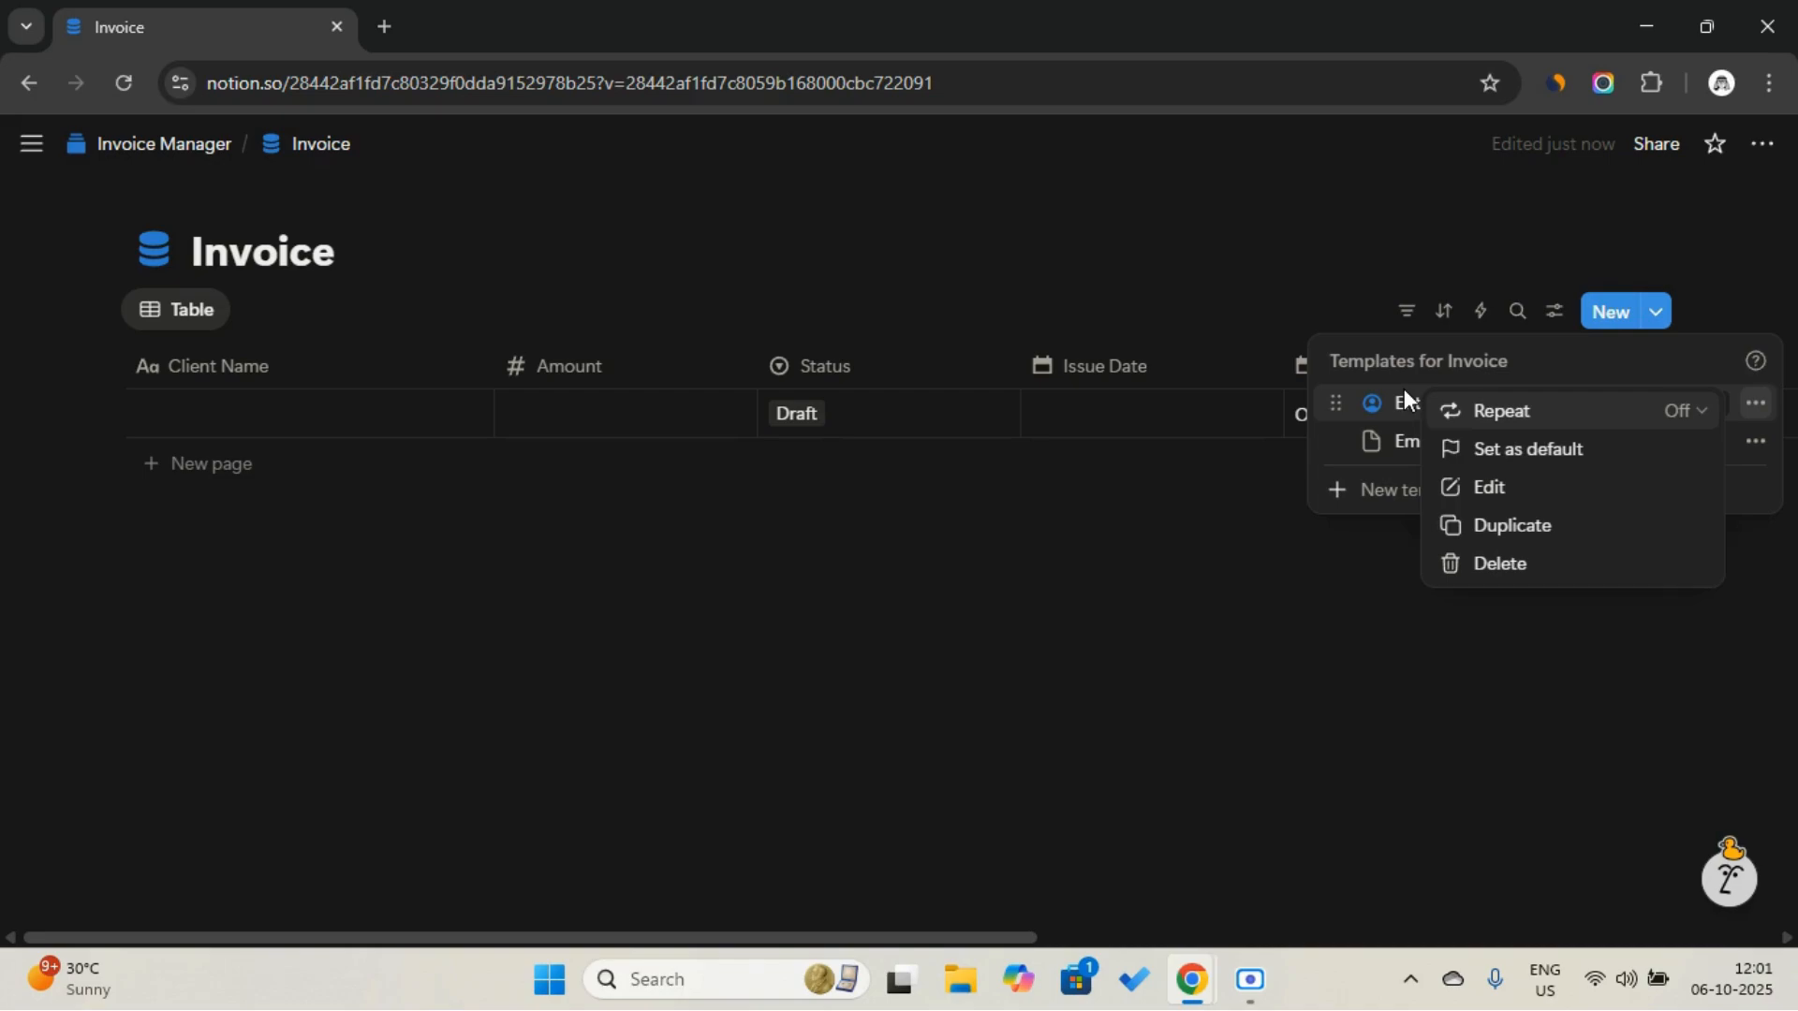
left_click(1528, 450)
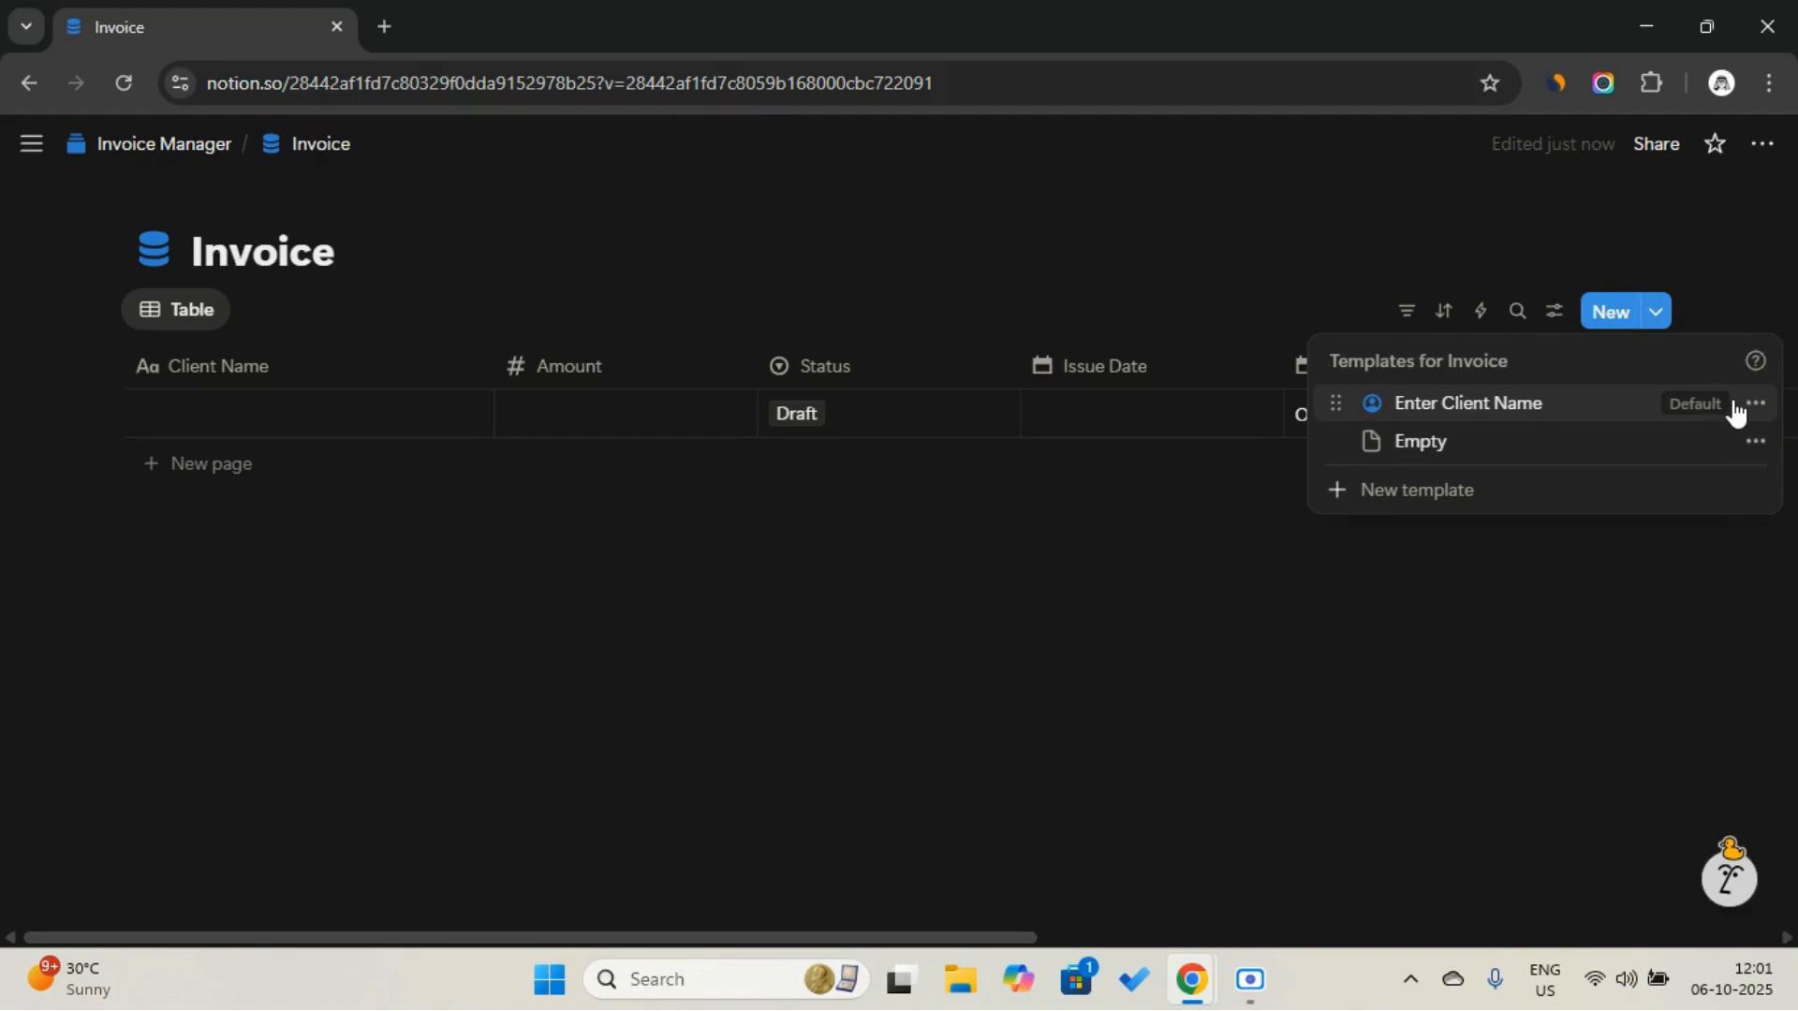
left_click(896, 259)
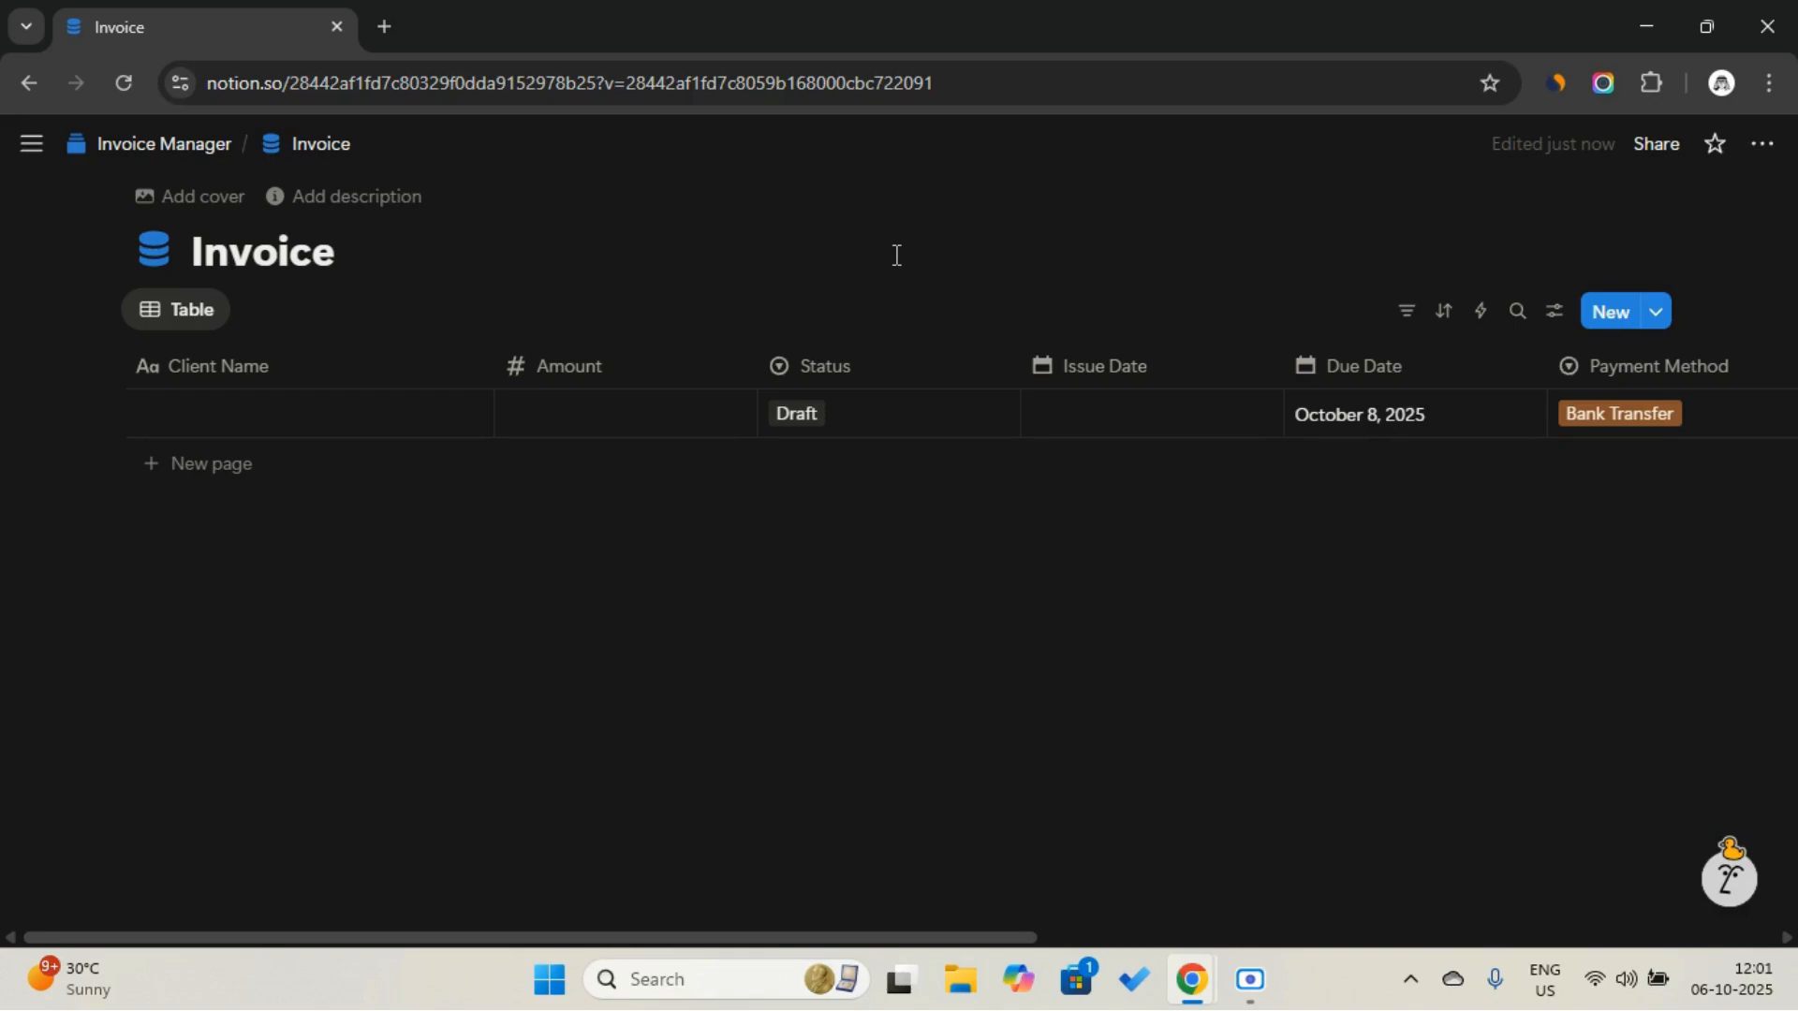
Open the Invoice Manager page and switch its layout to full width
left_click(193, 148)
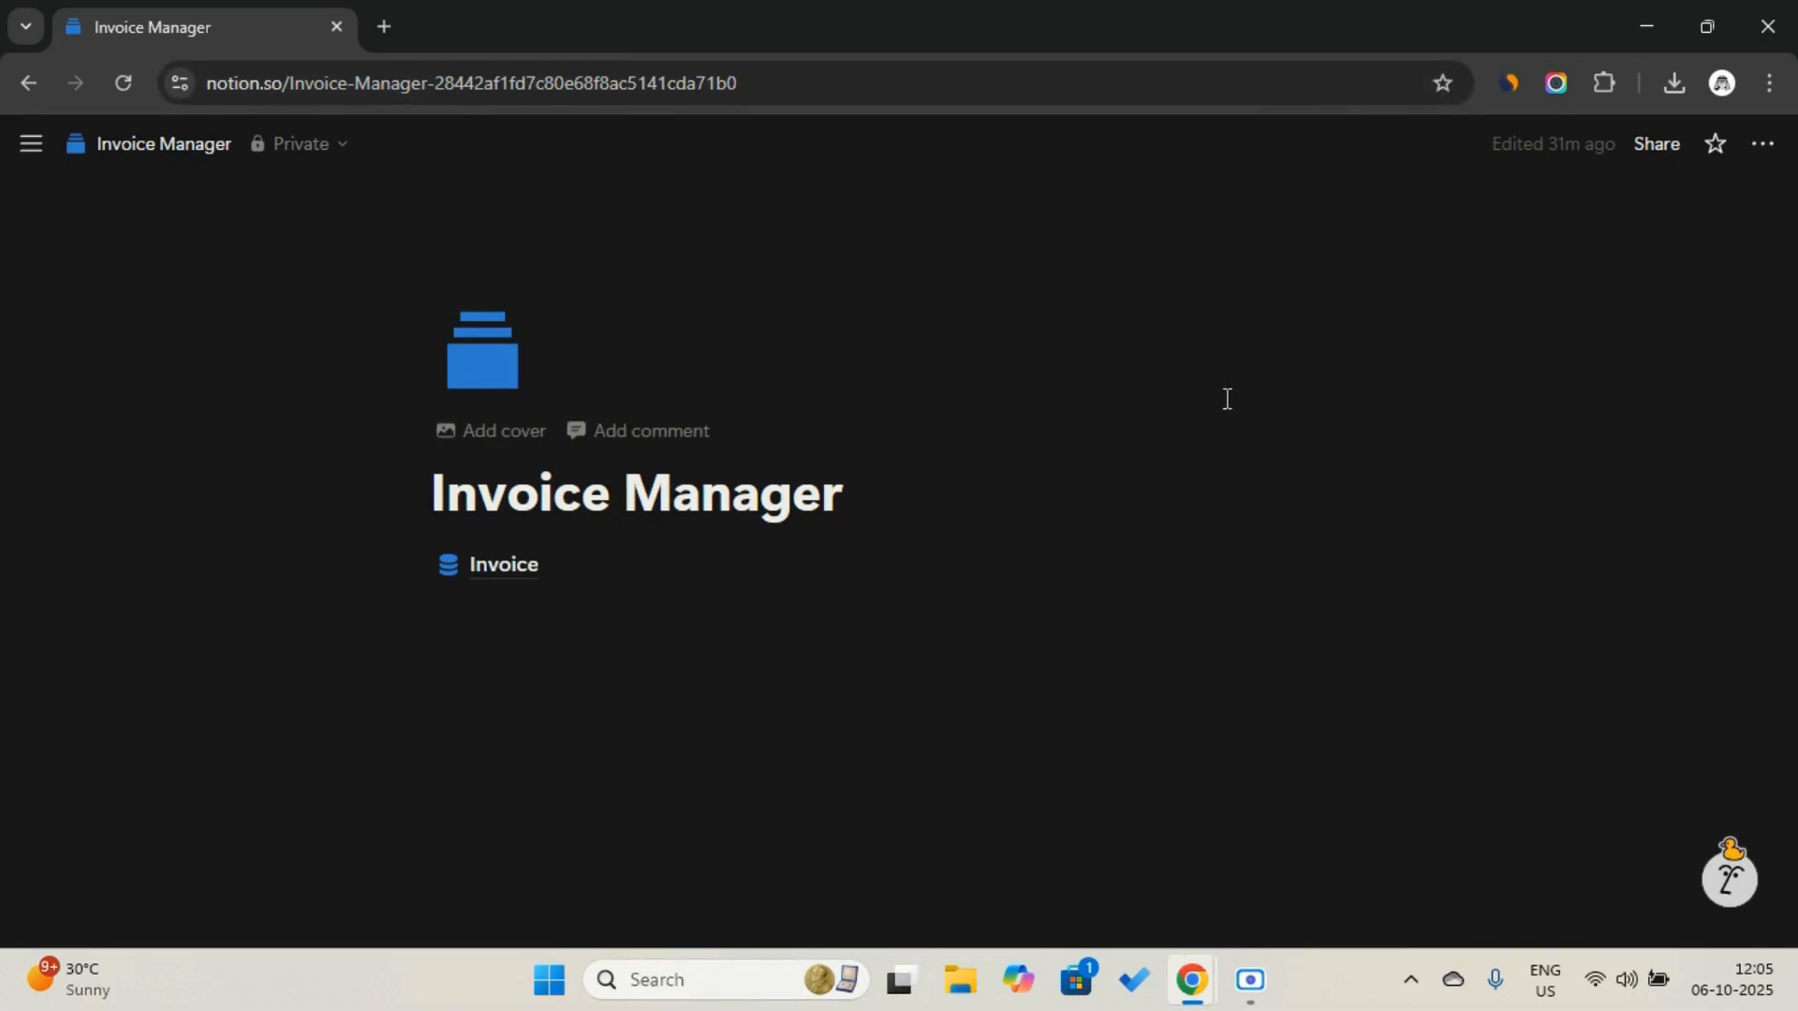
left_click(1759, 146)
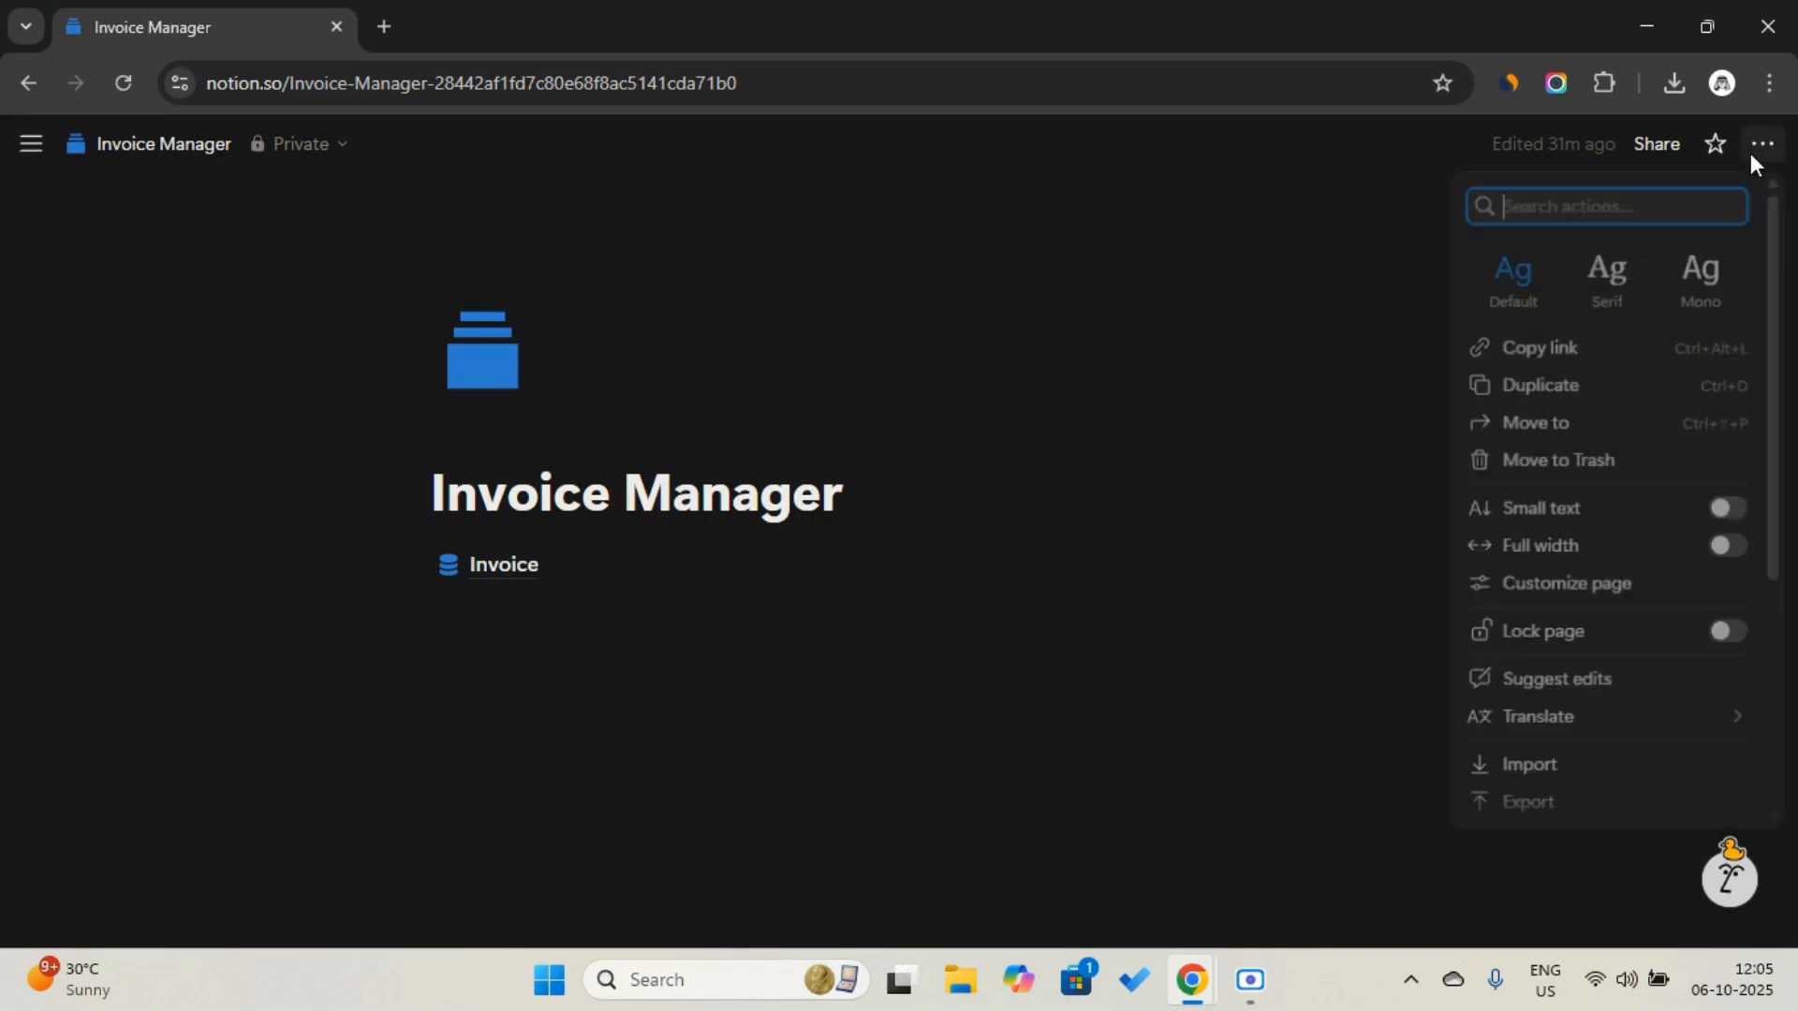
left_click(1721, 555)
left_click(906, 507)
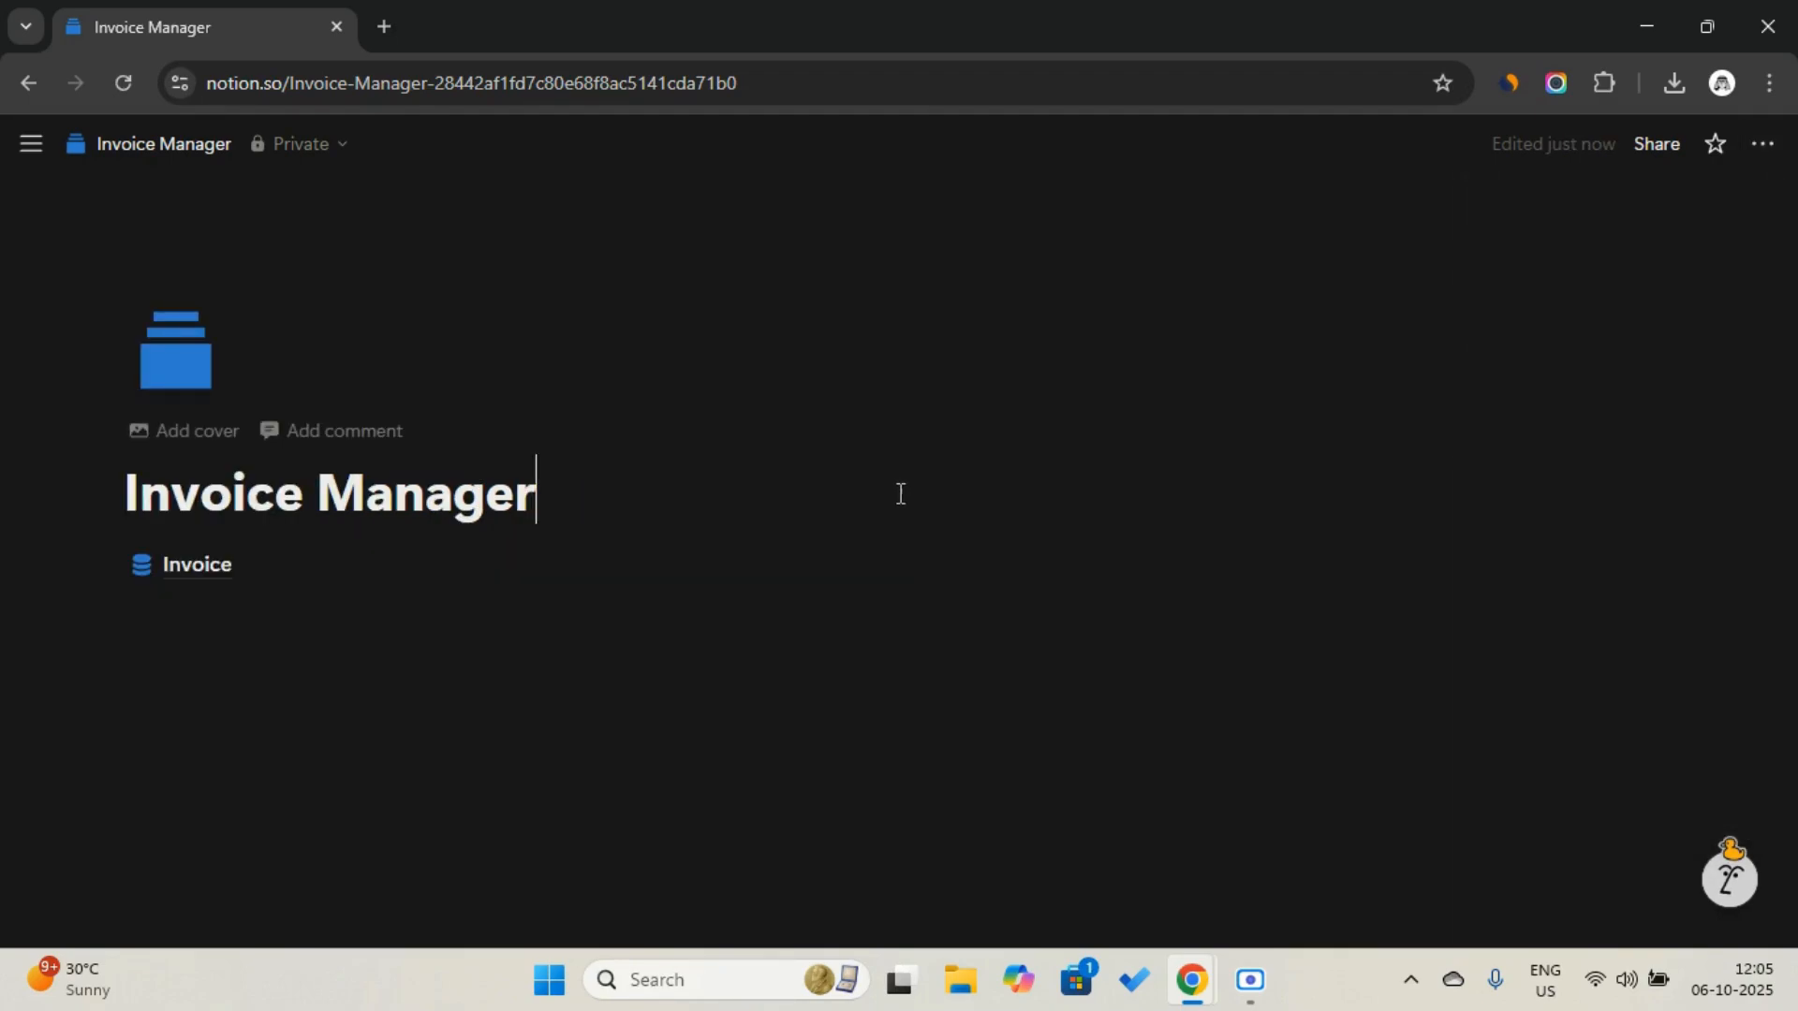
Insert a toggle list below the Invoice Manager title and move the Invoice database inside it
key("Return")
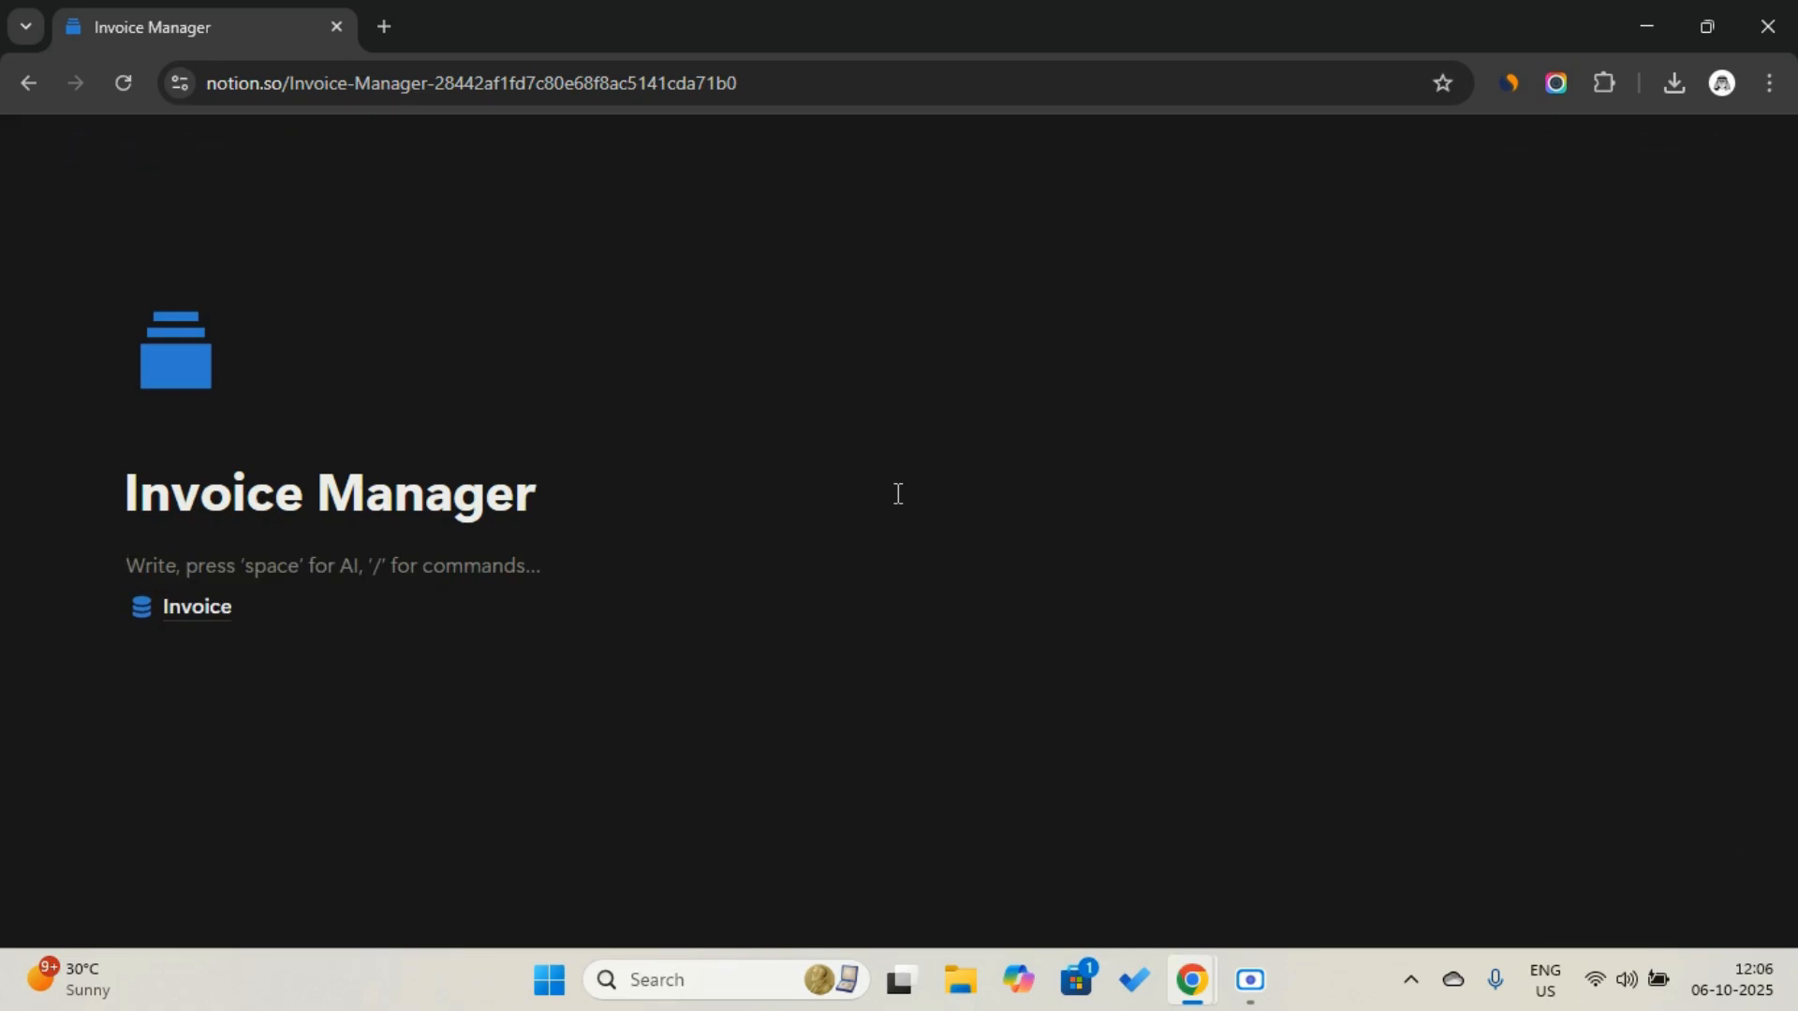
type(">")
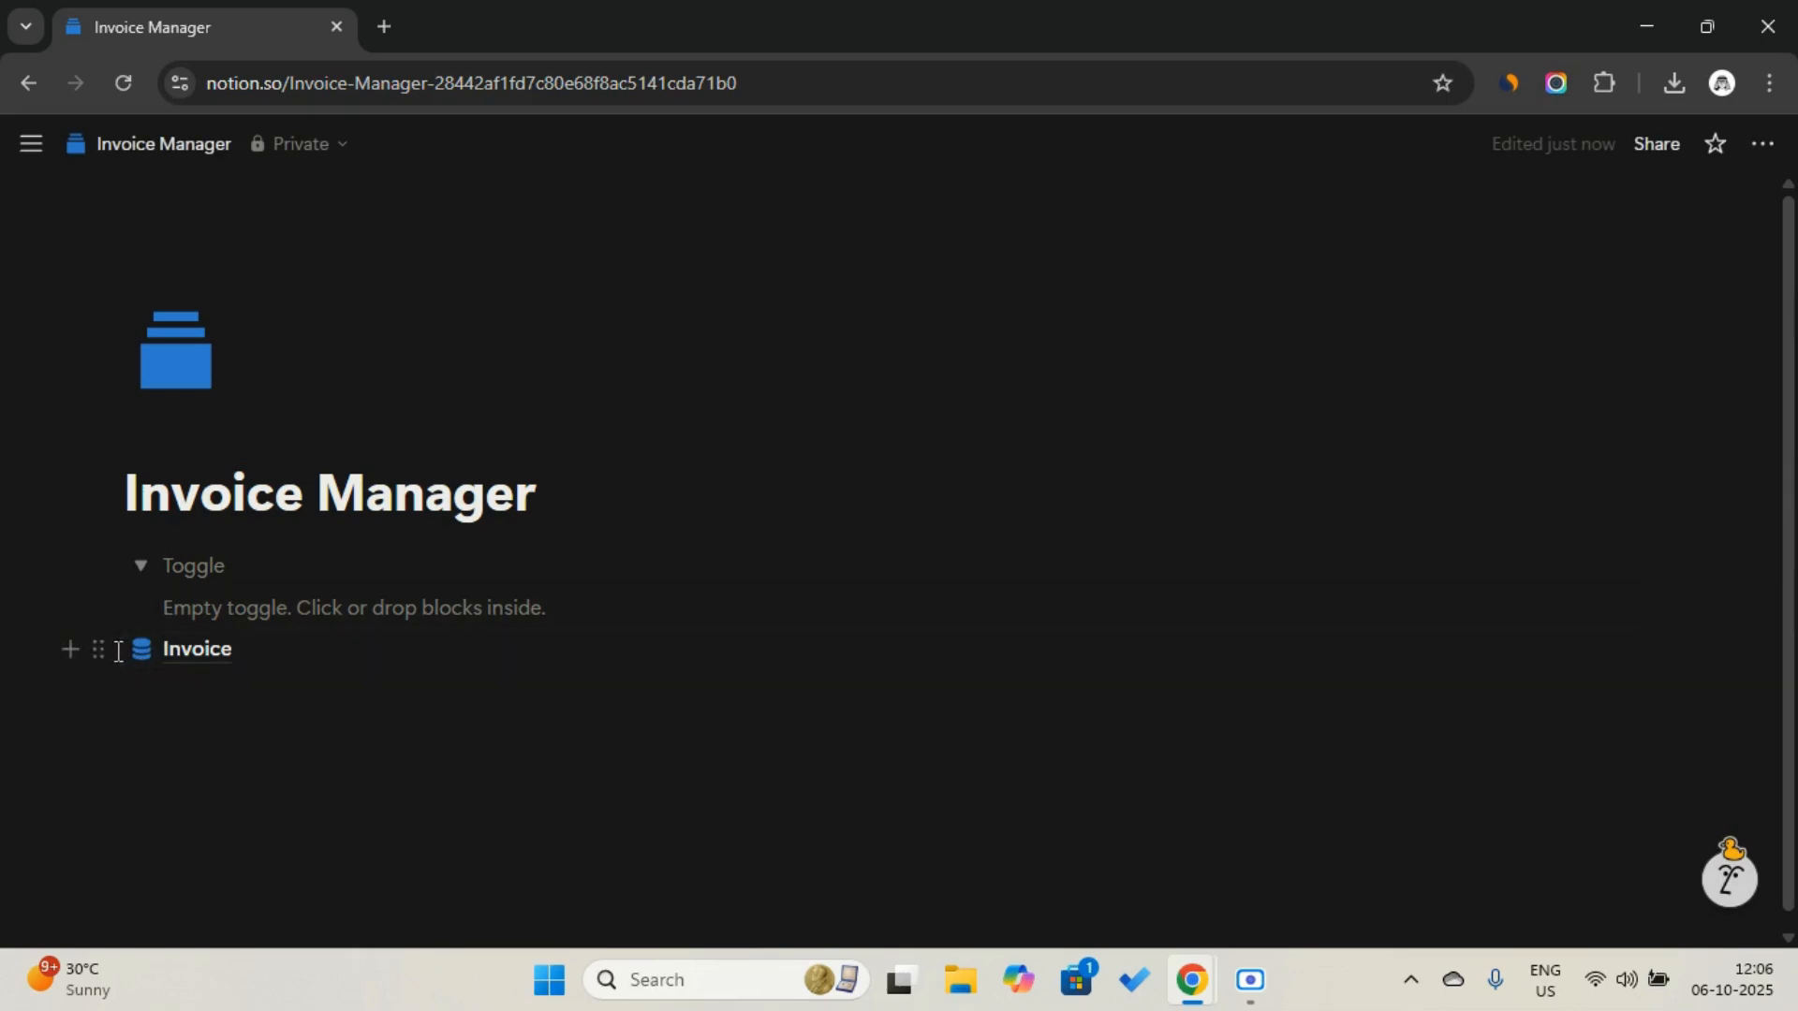
left_click_drag(100, 649, 159, 604)
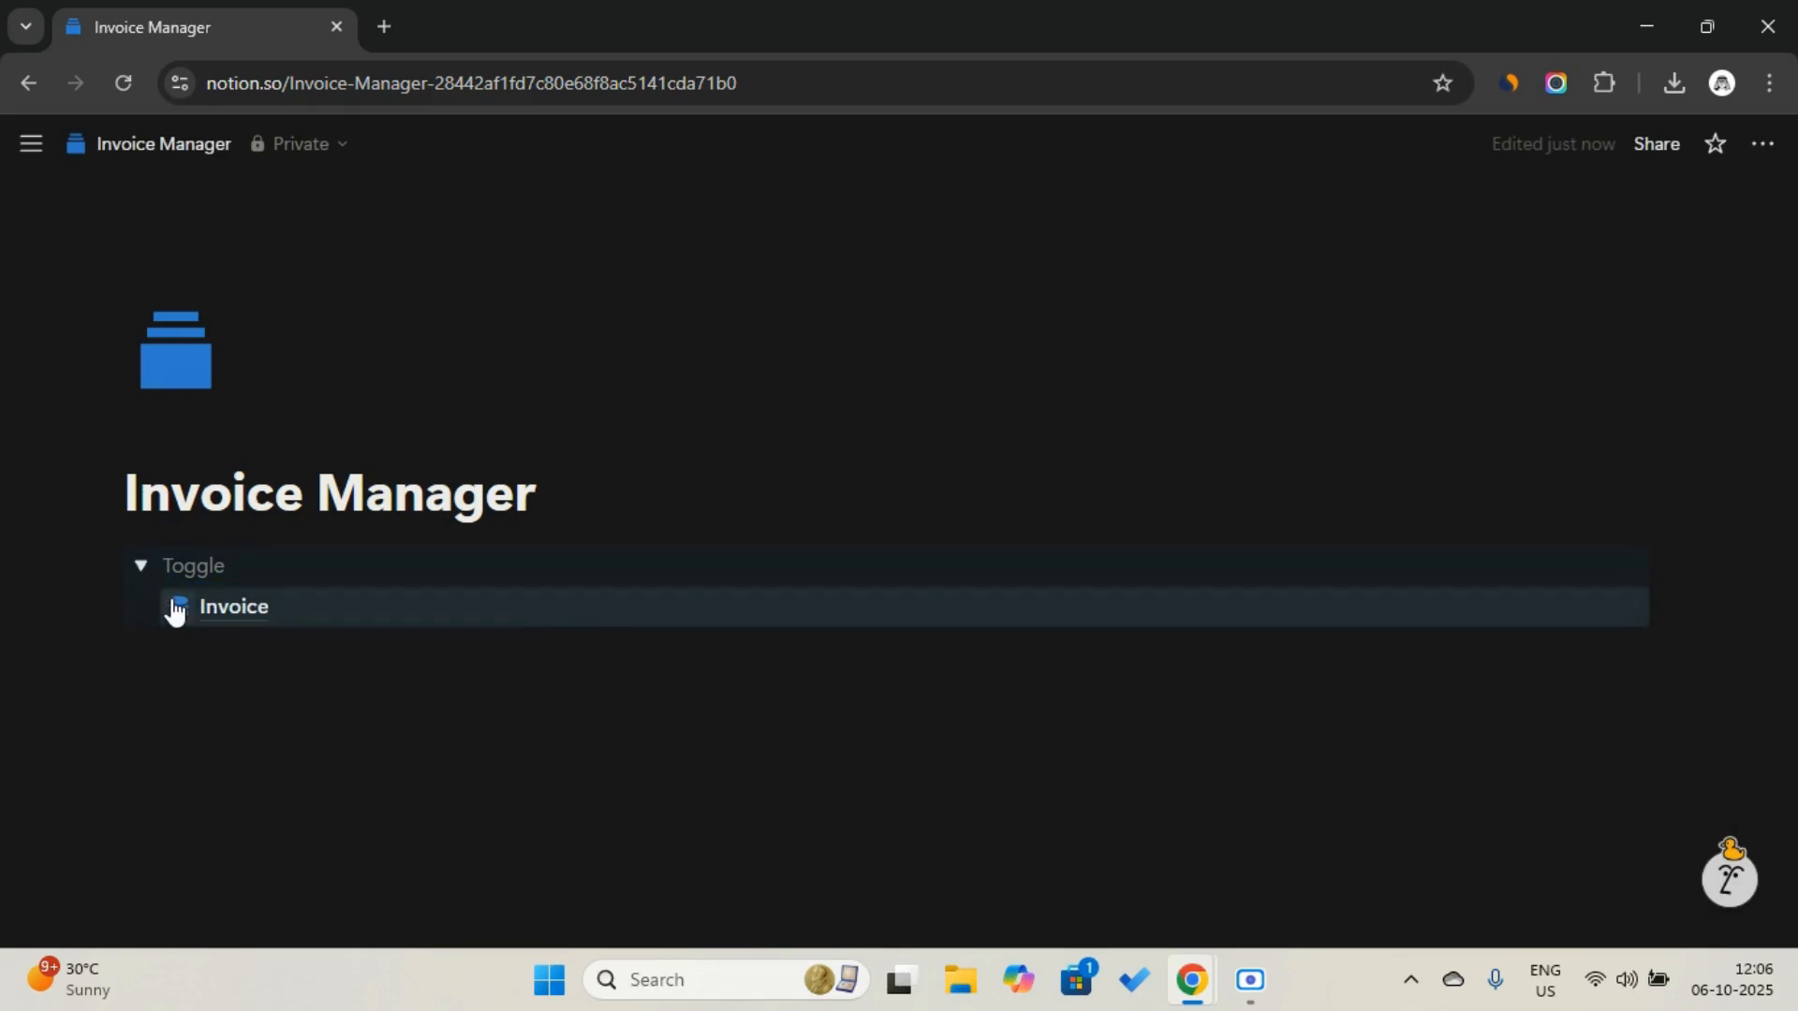
Name the toggle Database and collapse it
left_click(219, 573)
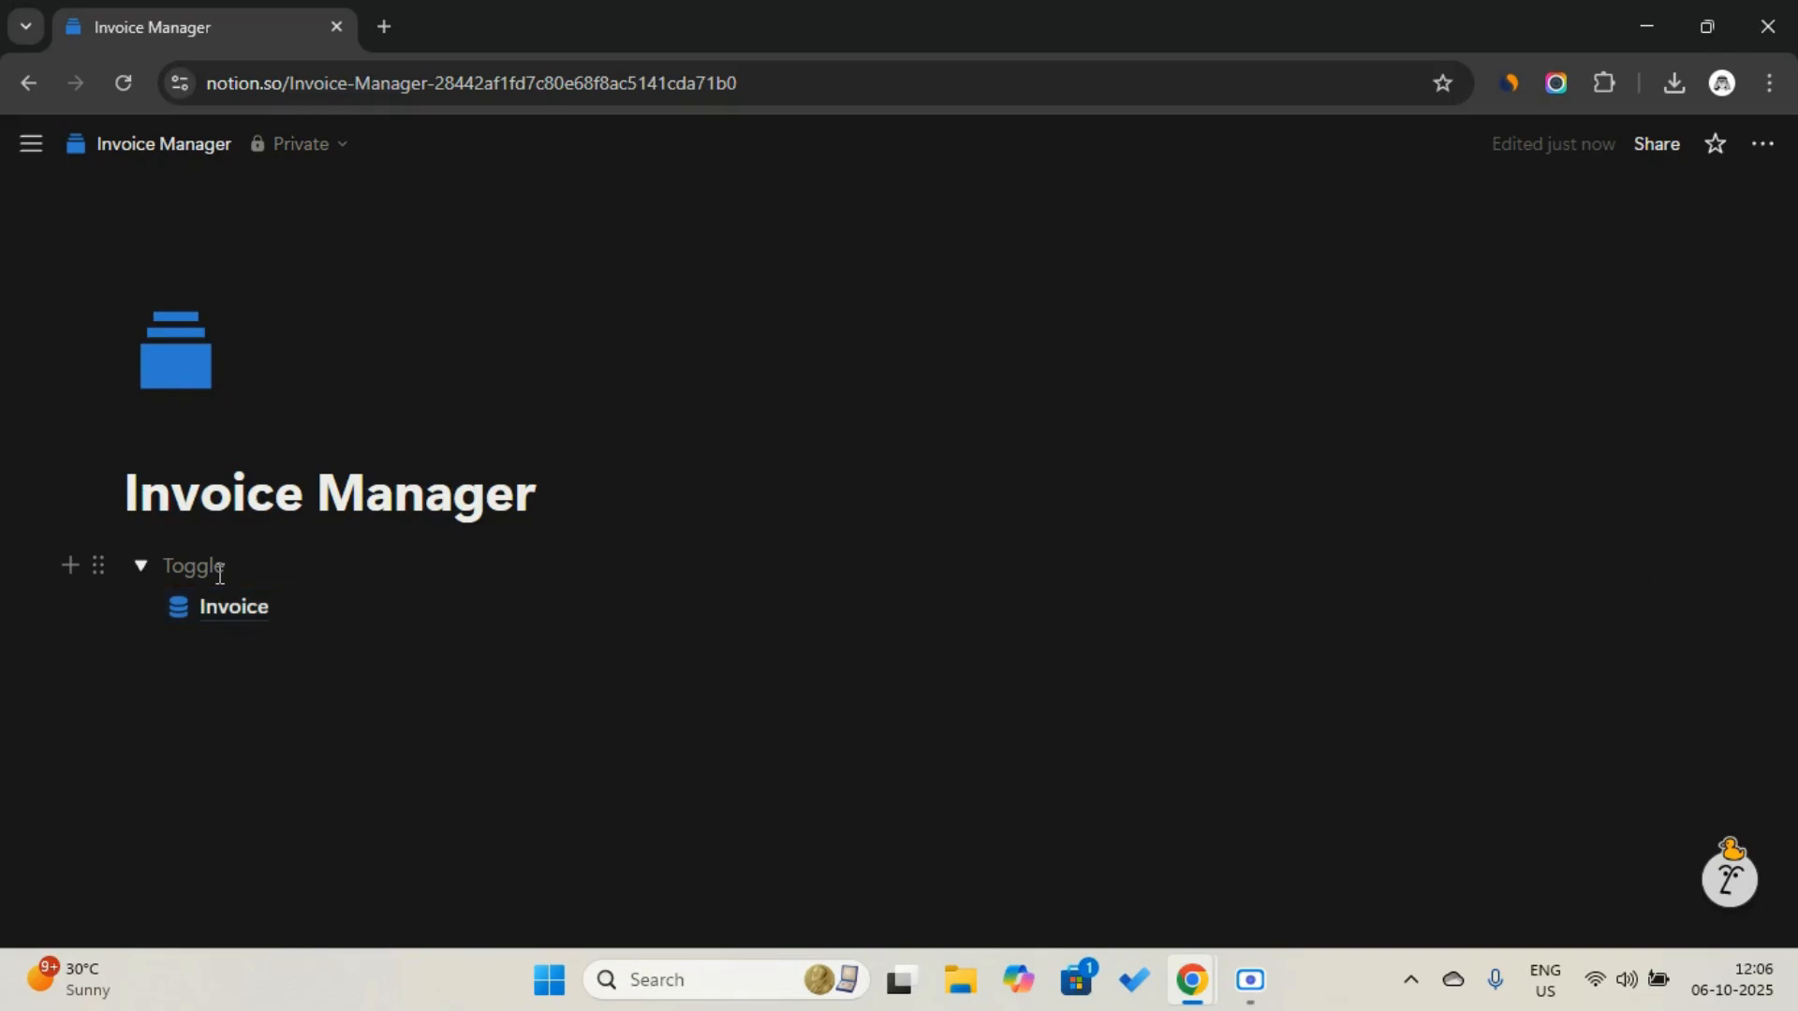
key("Caps_Lock")
type("D")
key("Caps_Lock")
type("a")
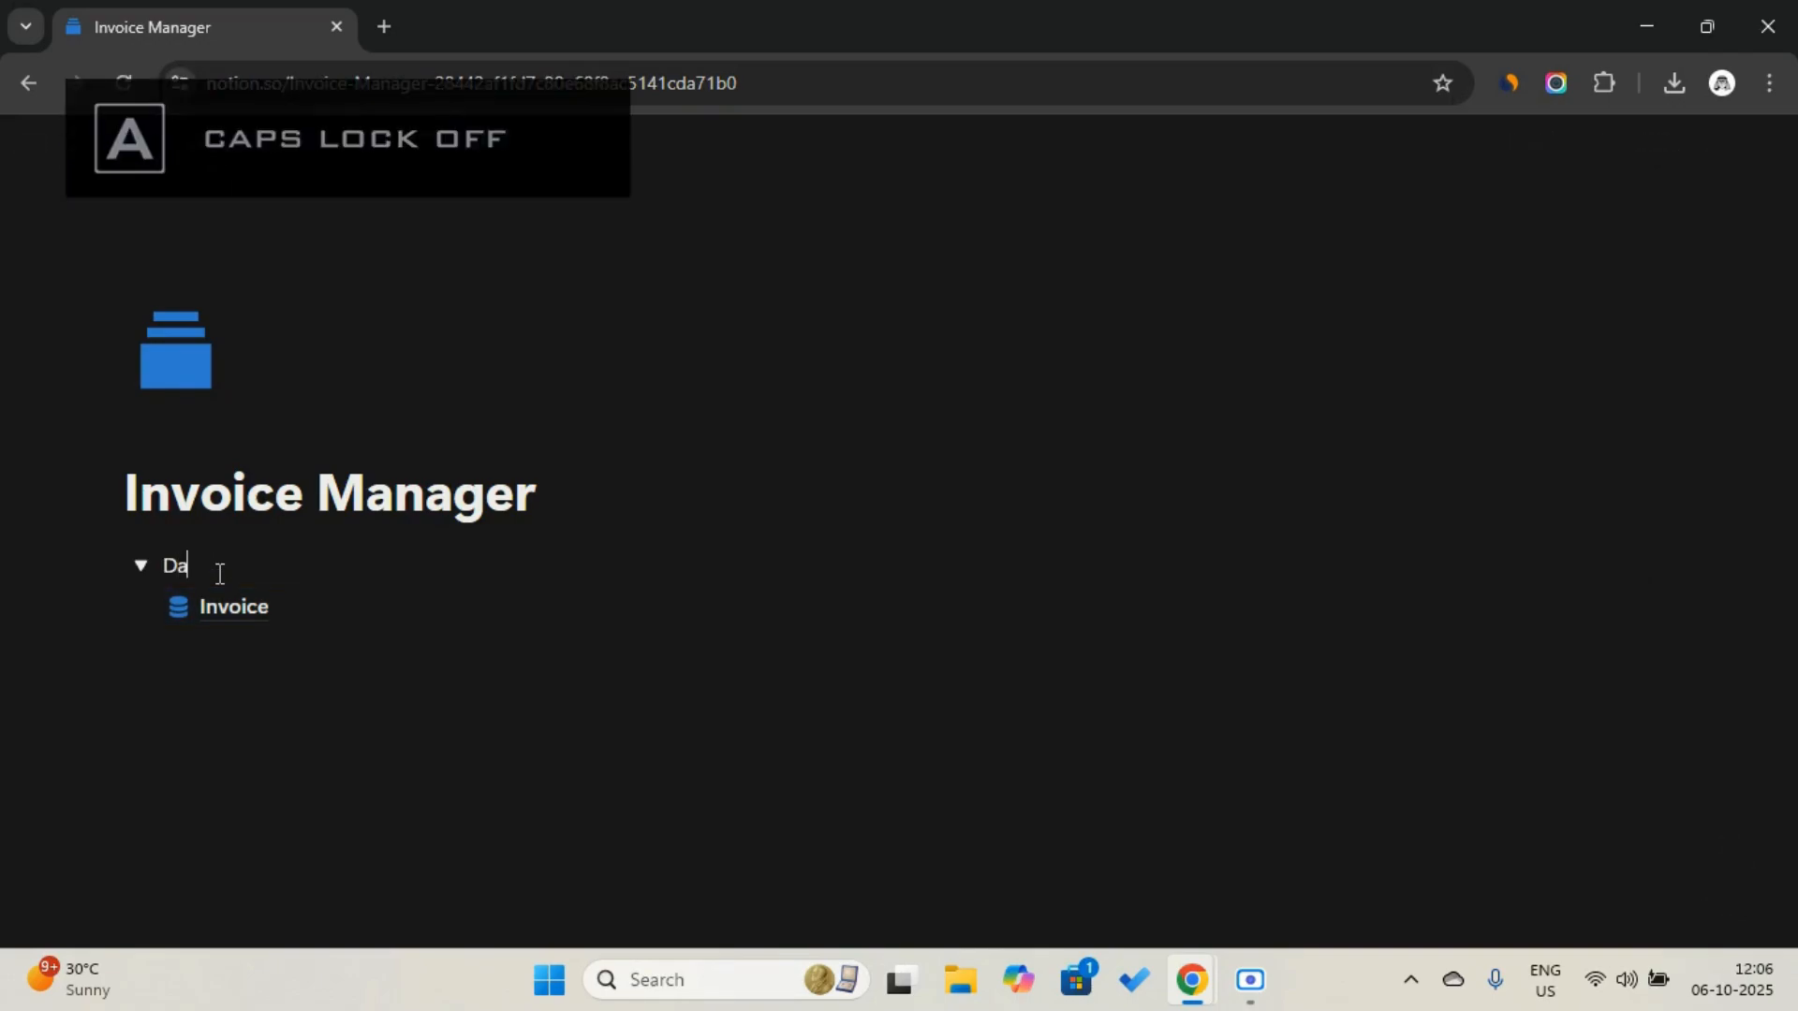
type("tabase")
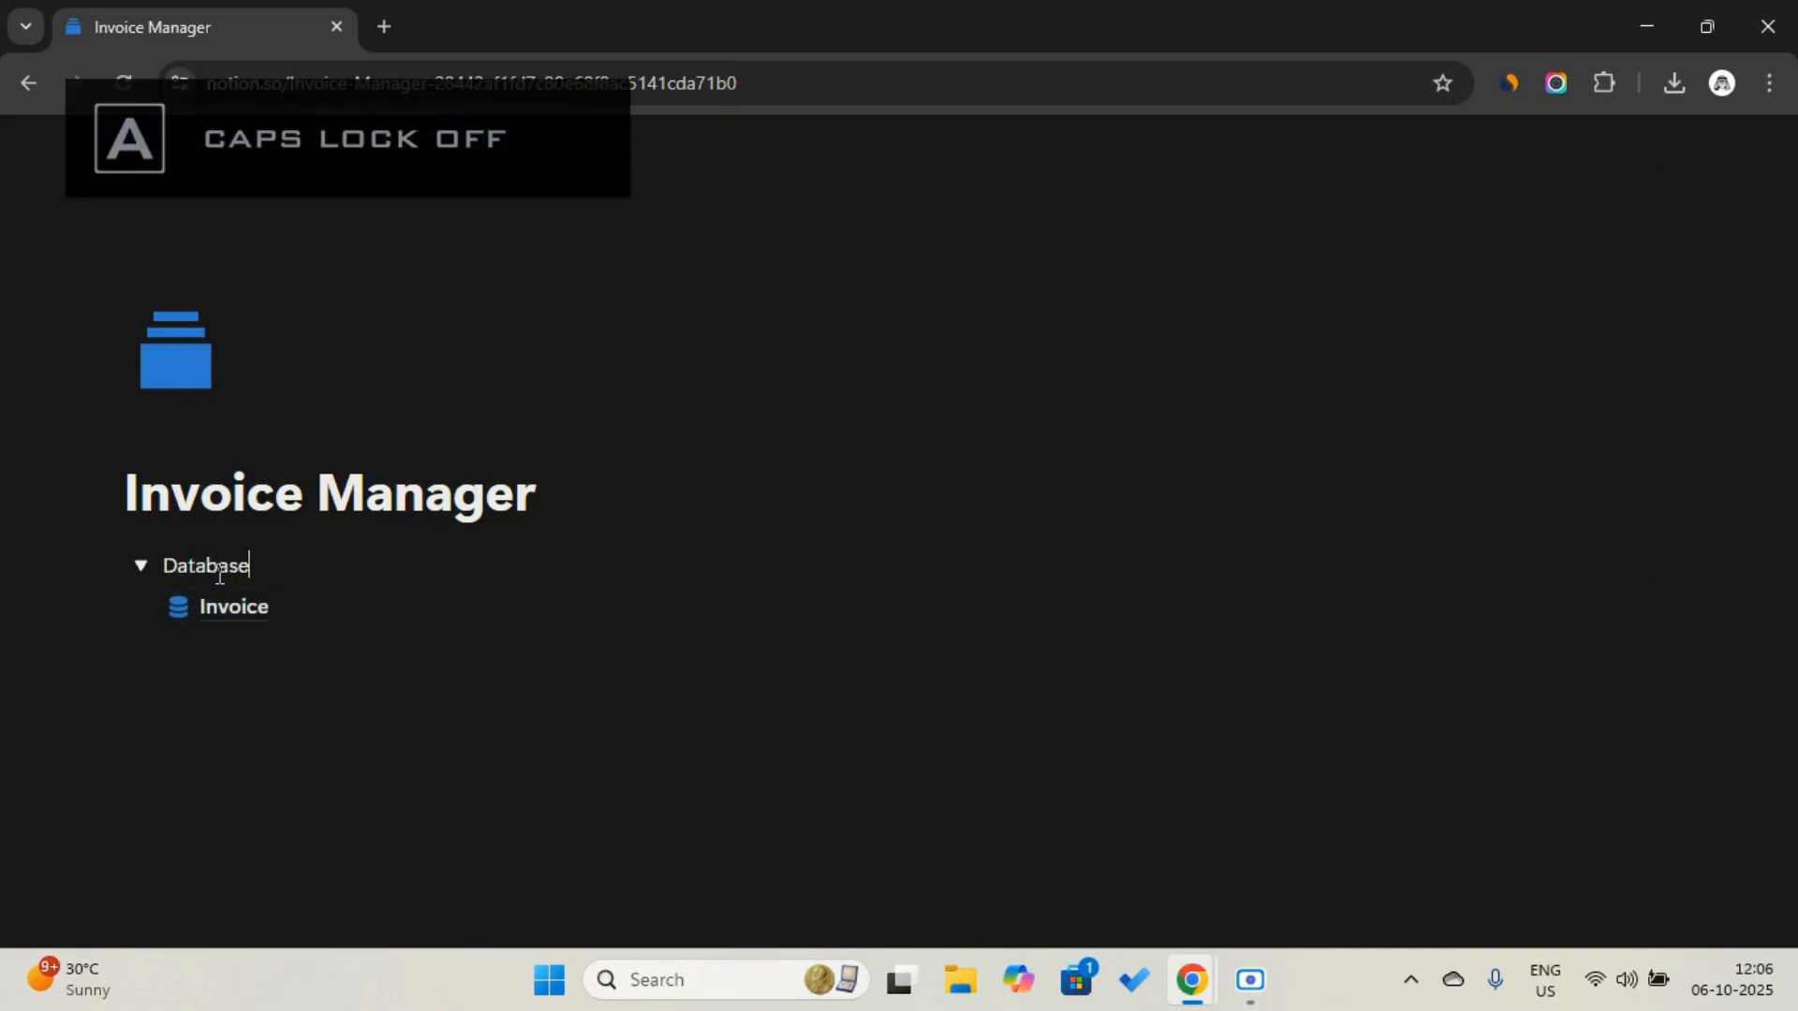
left_click(142, 568)
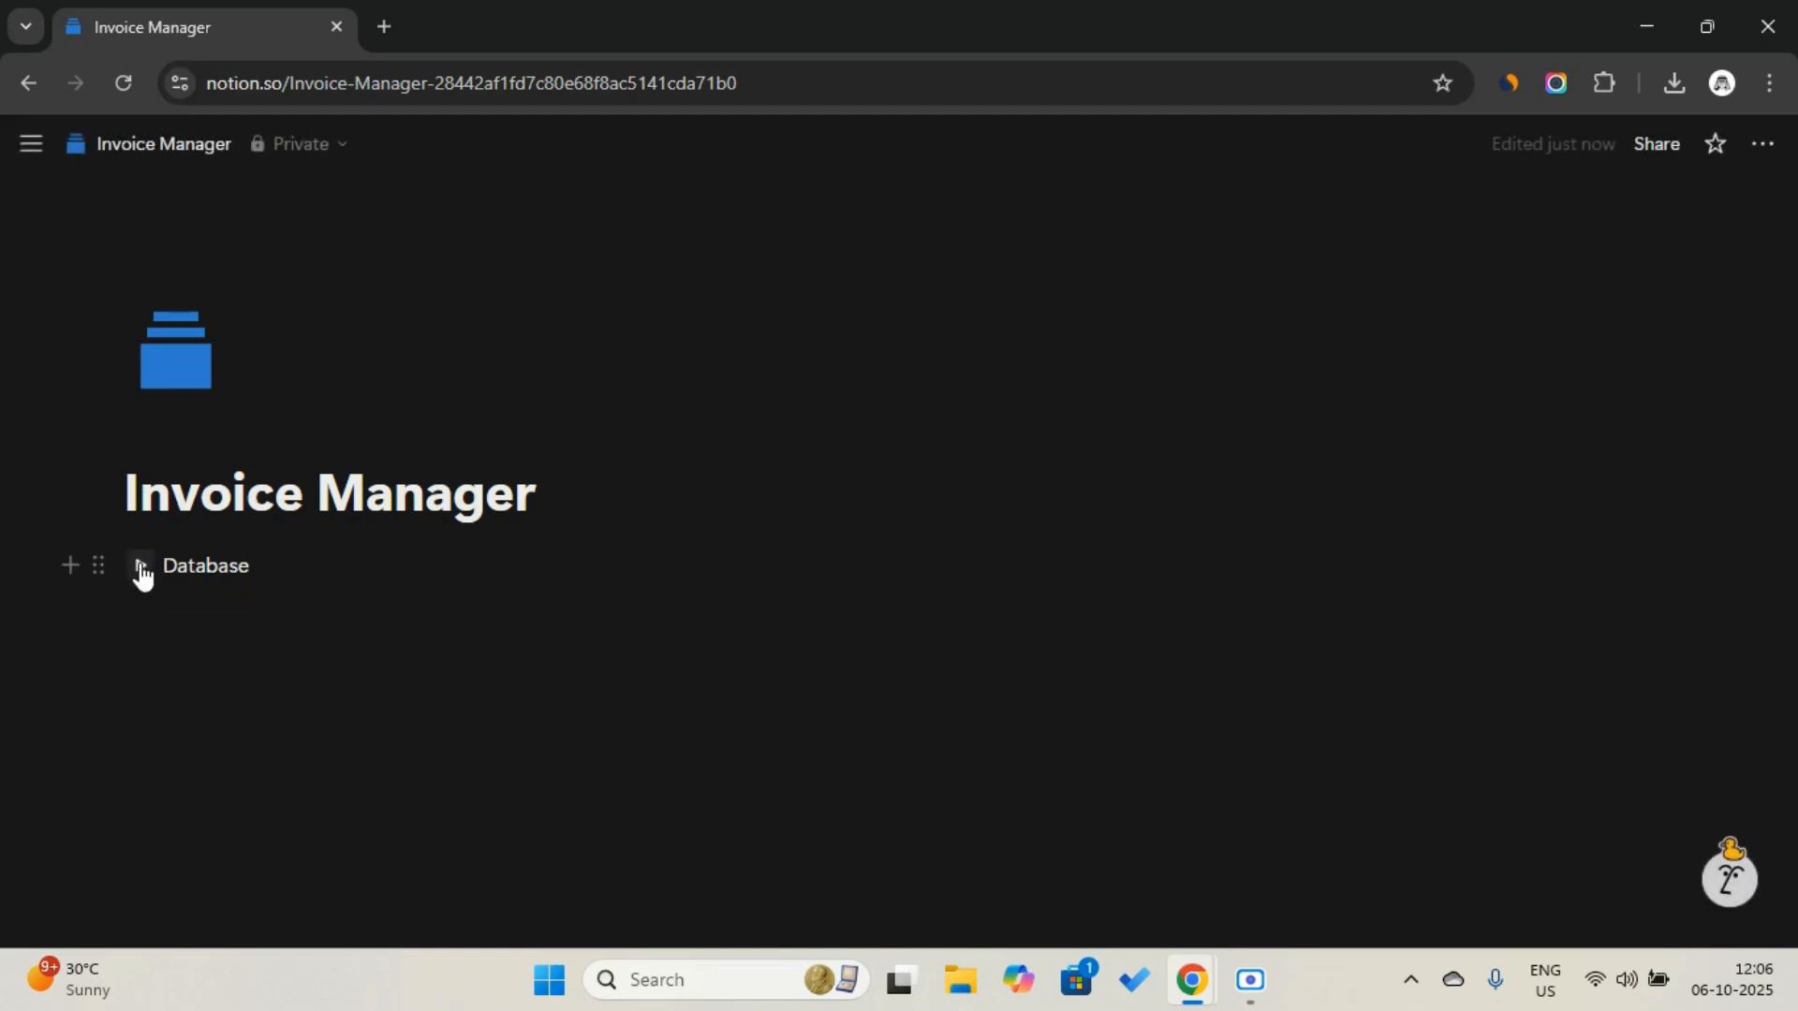
Add three empty lines between the Invoice Manager page title and the Database toggle
left_click(674, 498)
key("Return")
key("Return")
key("Return")
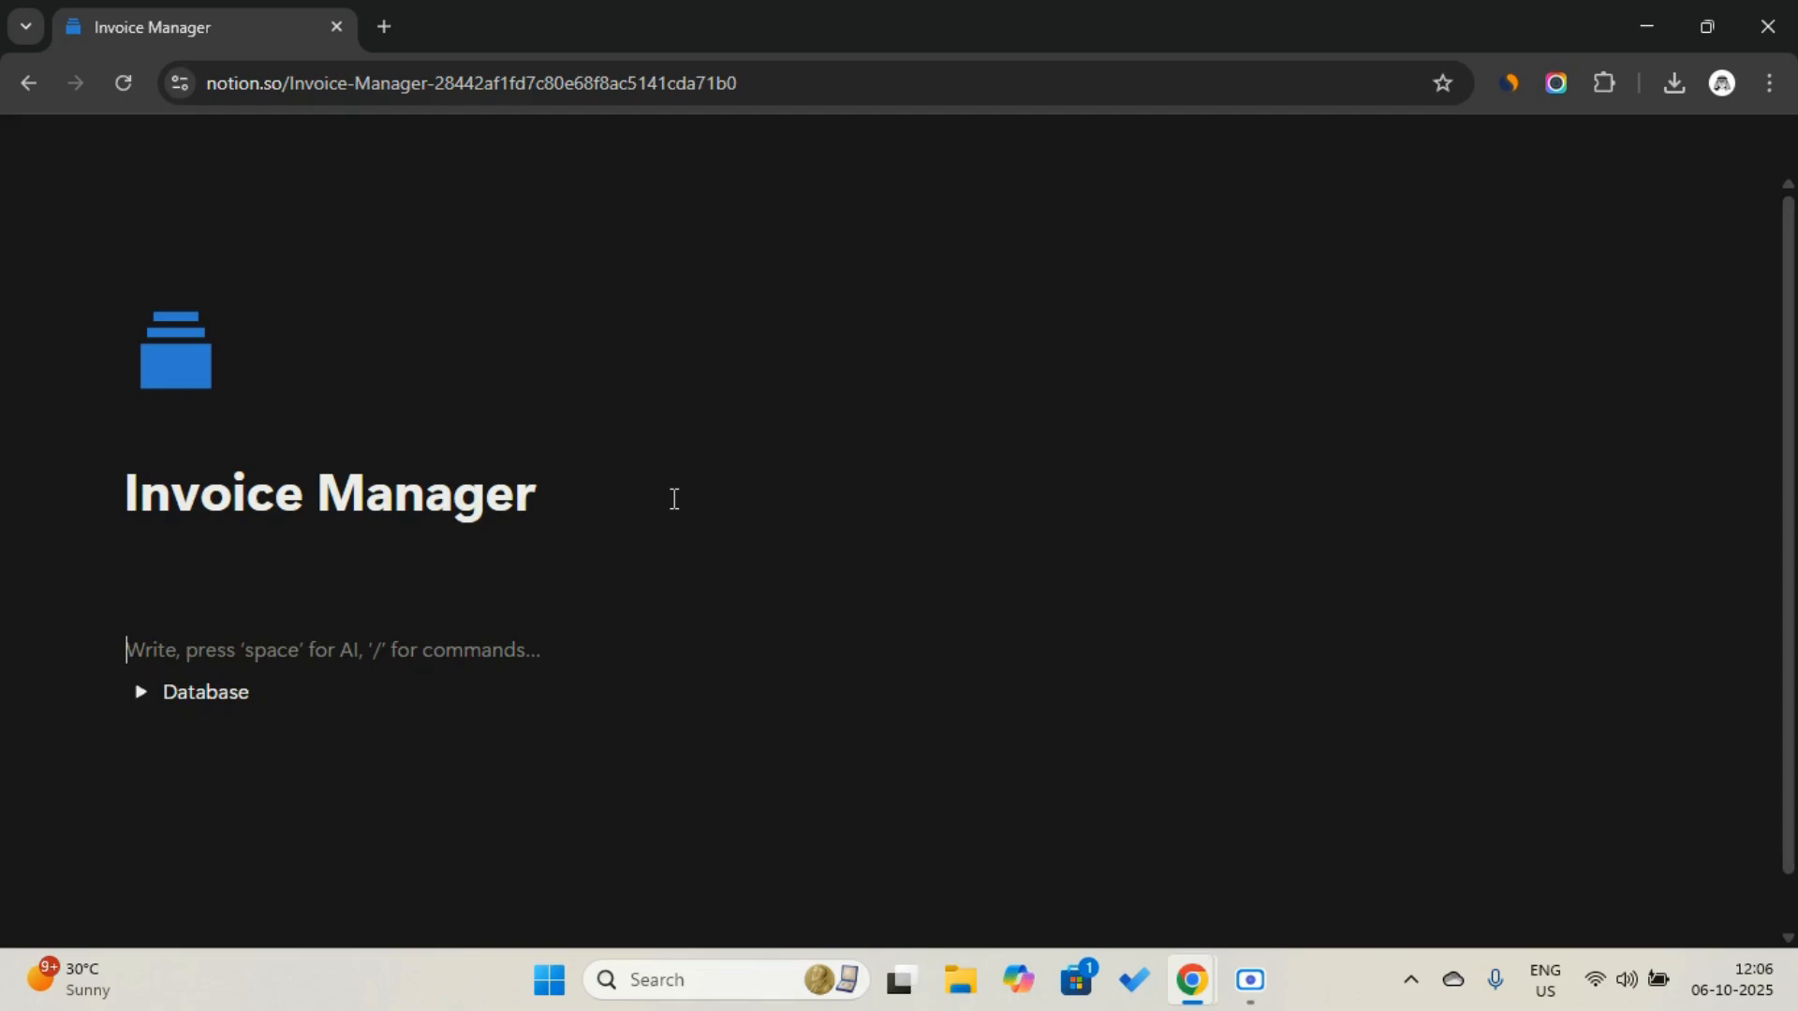
key("Up")
key("Up")
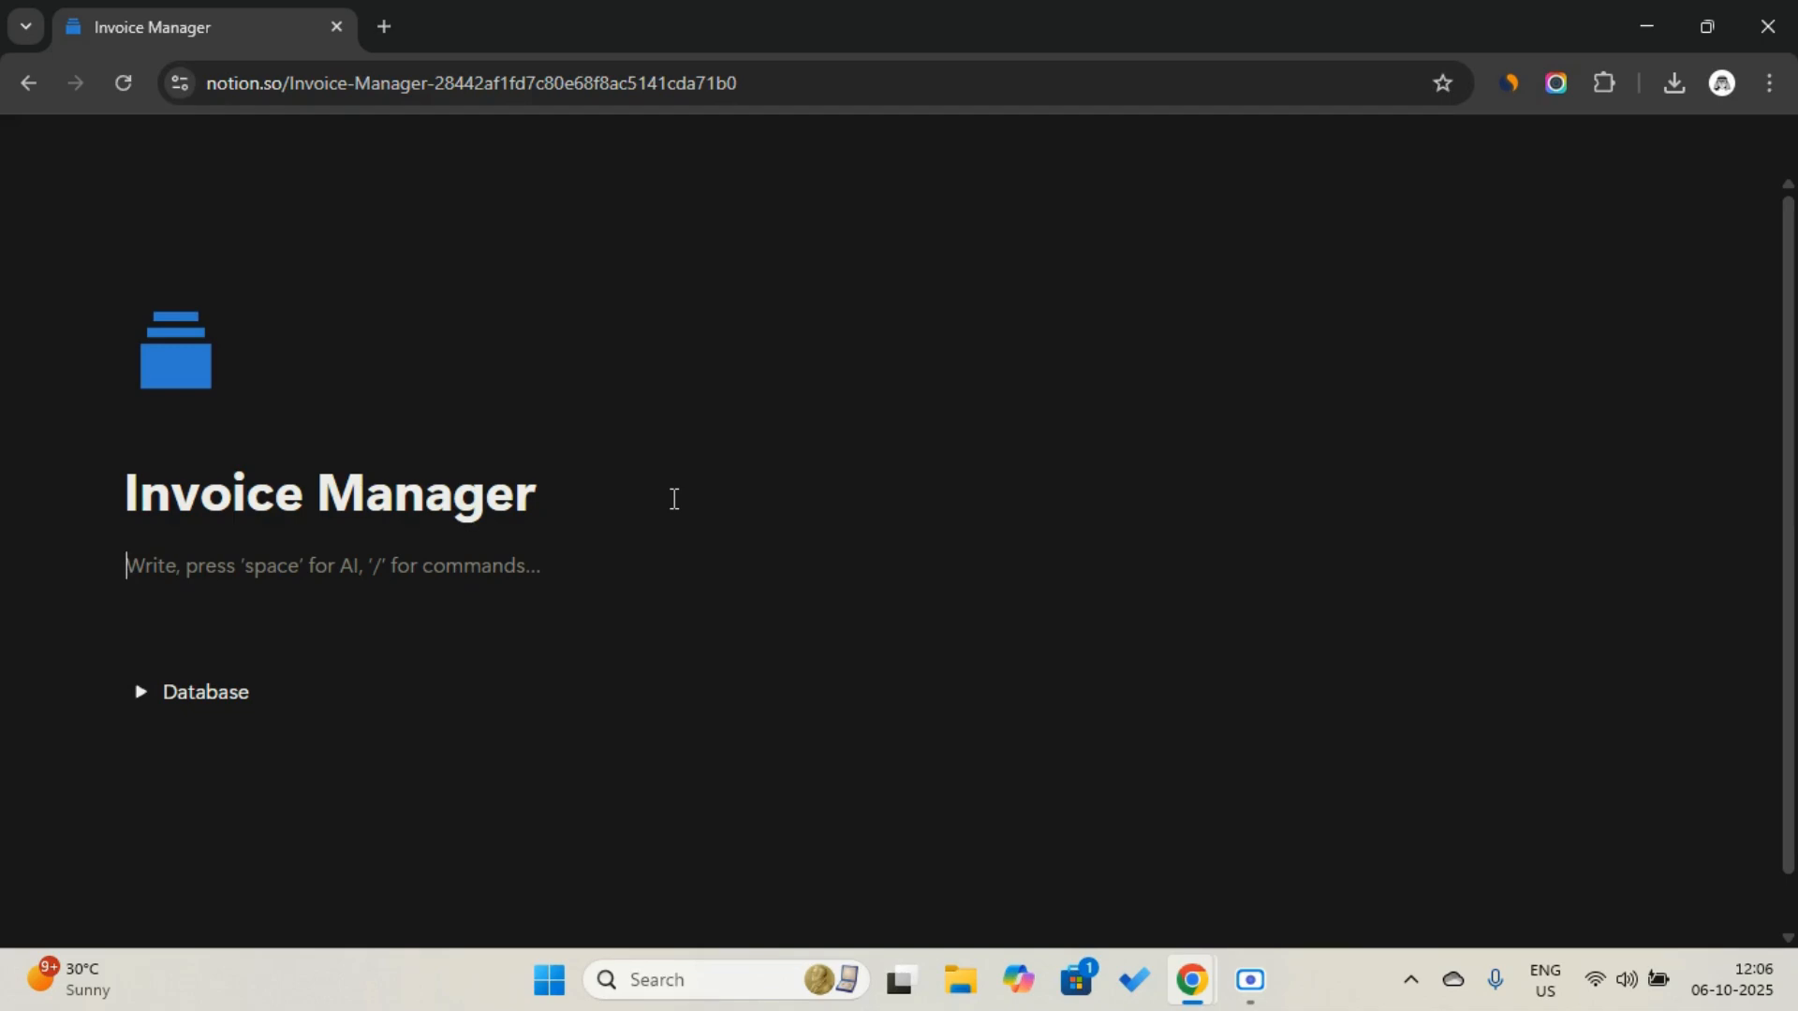
Insert a linked view of the Invoice data source on the first empty line below the title, using its existing Table view
type("/linked")
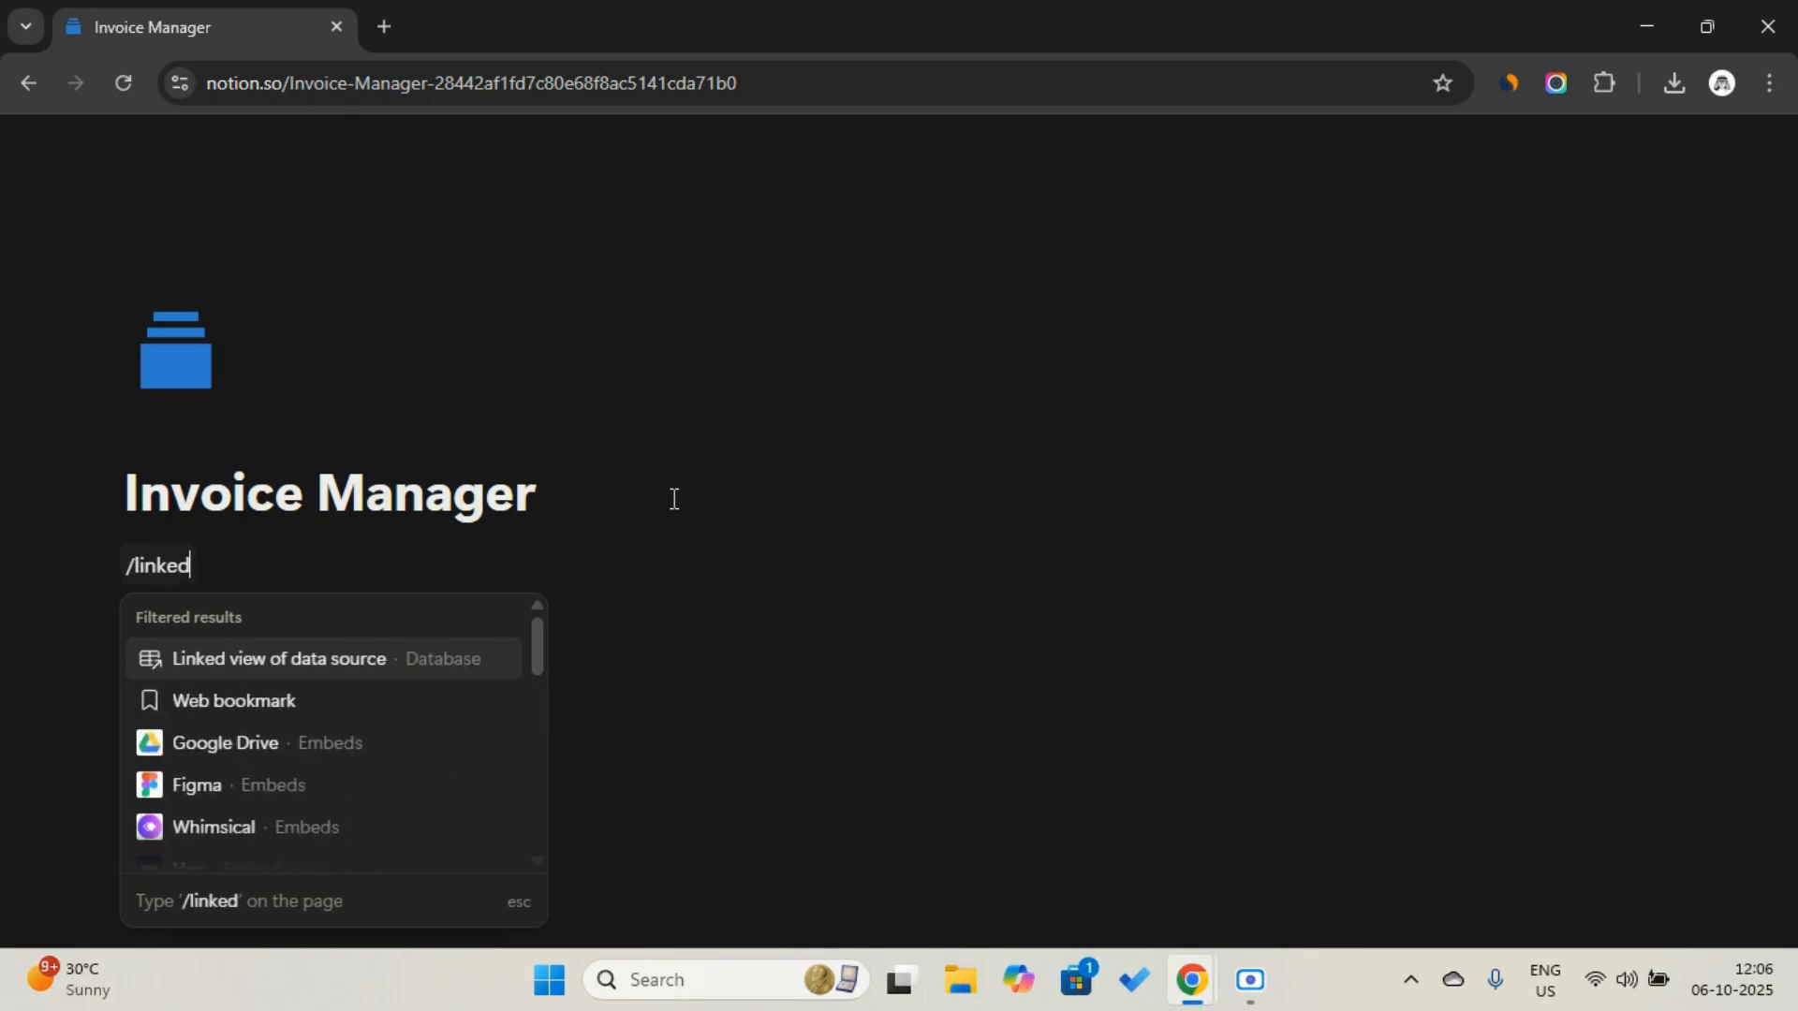
left_click(392, 660)
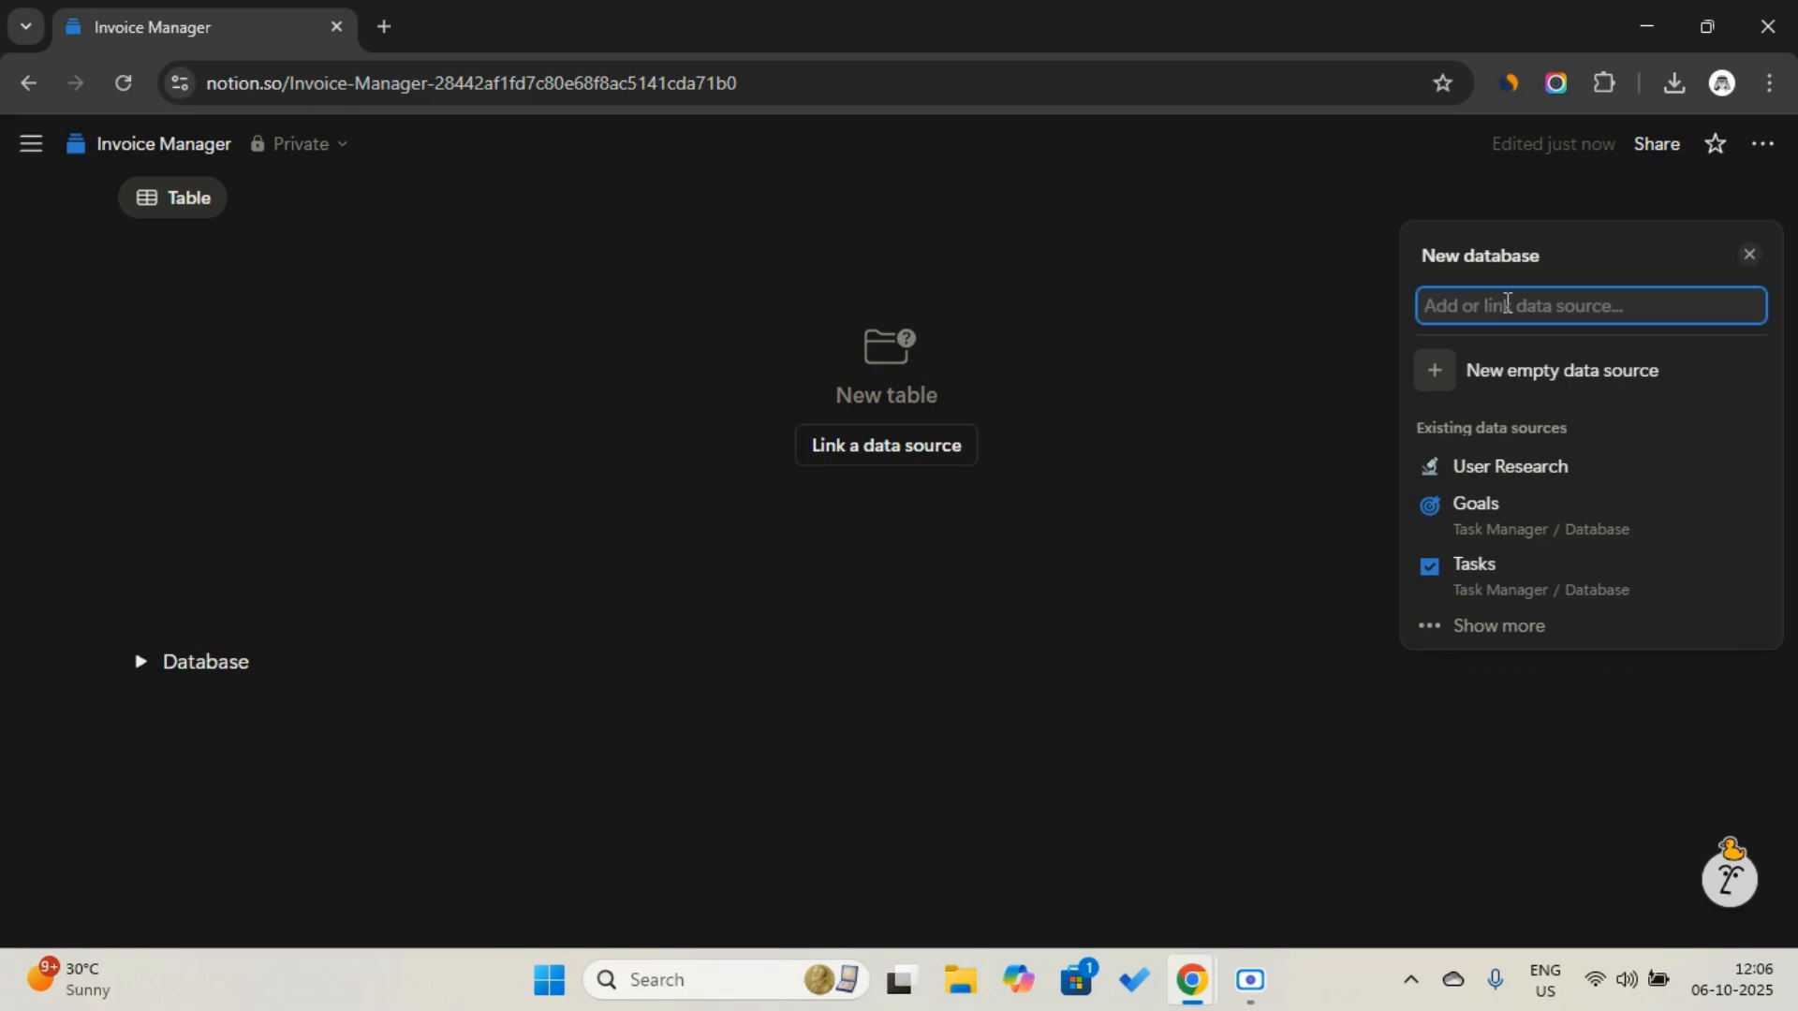
type("in")
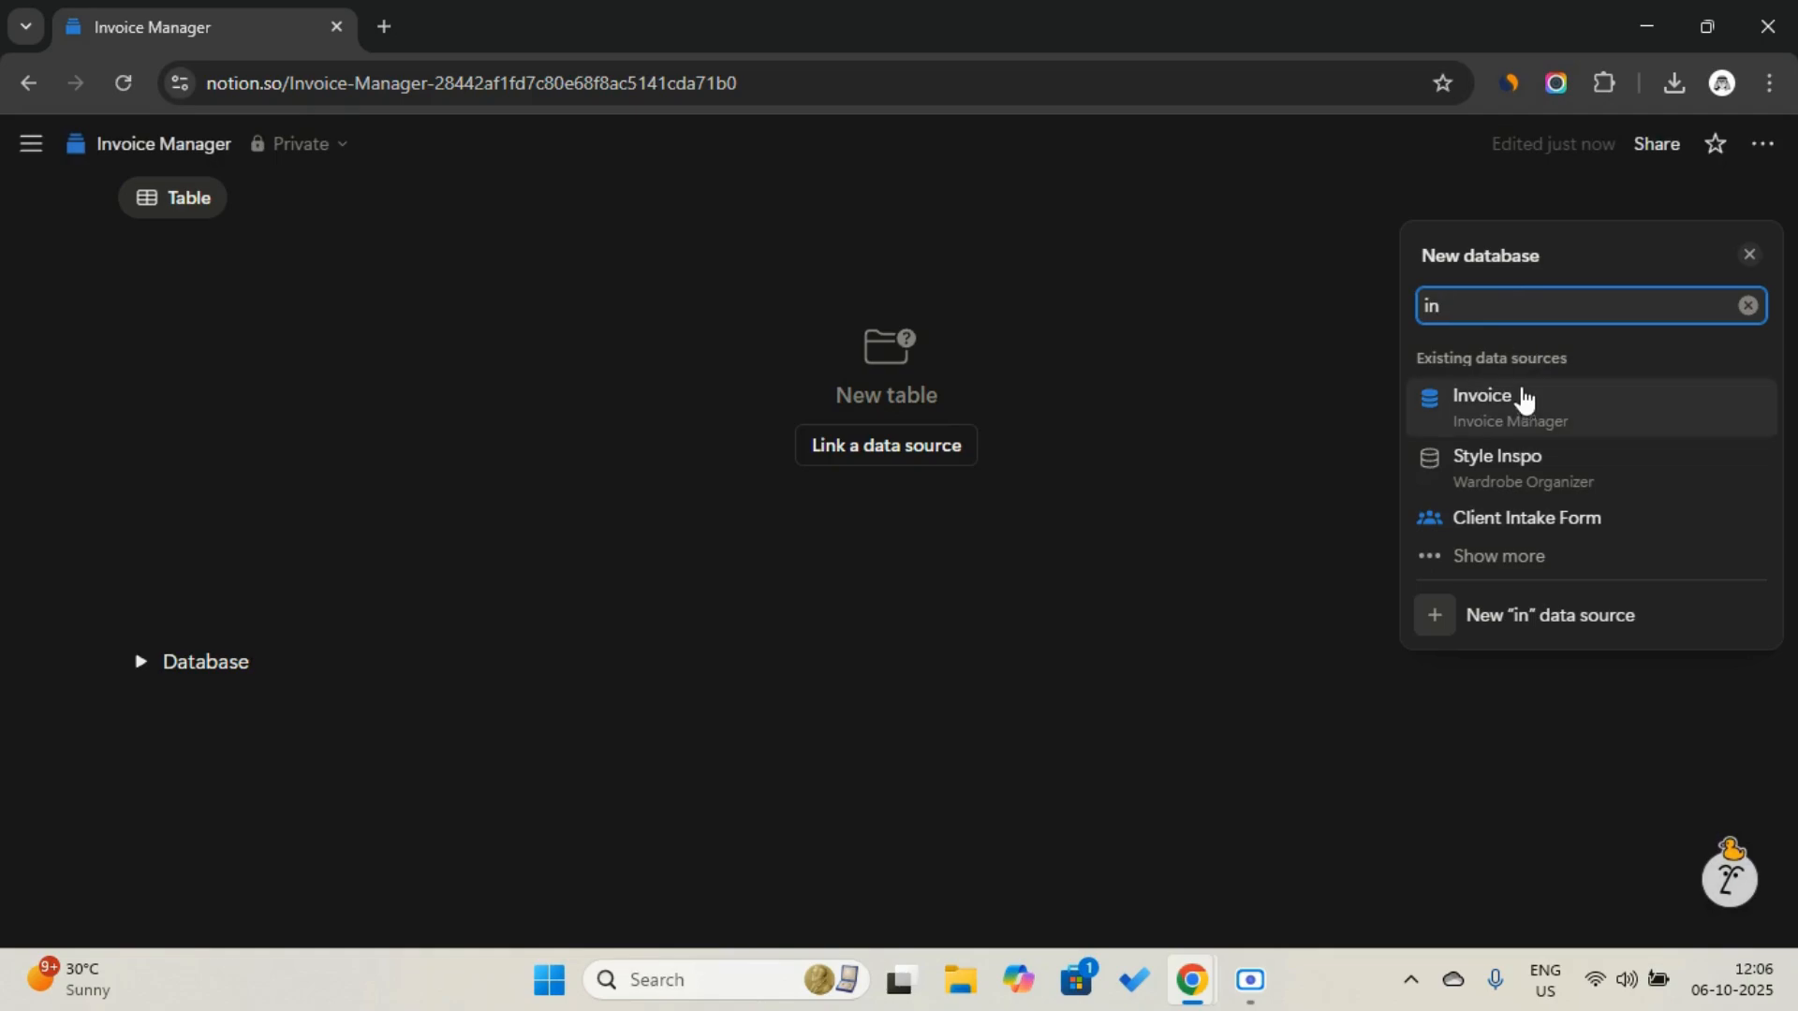
left_click(1523, 398)
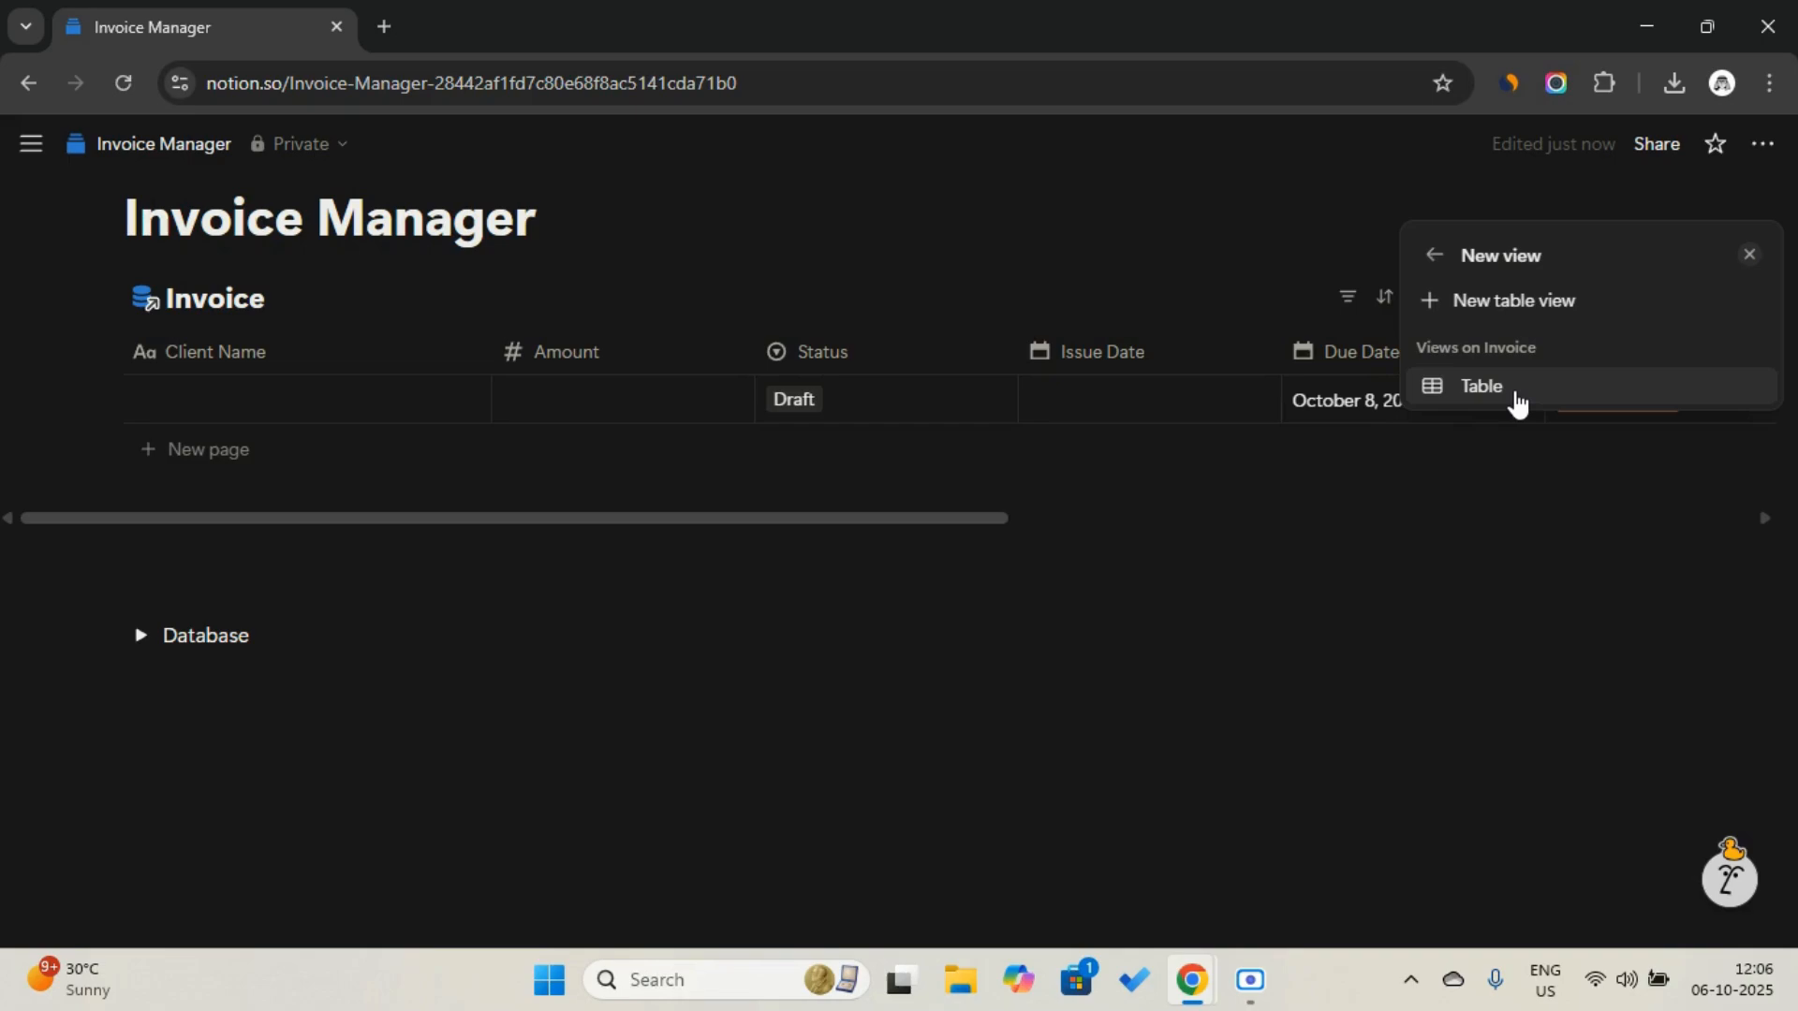
left_click(1517, 403)
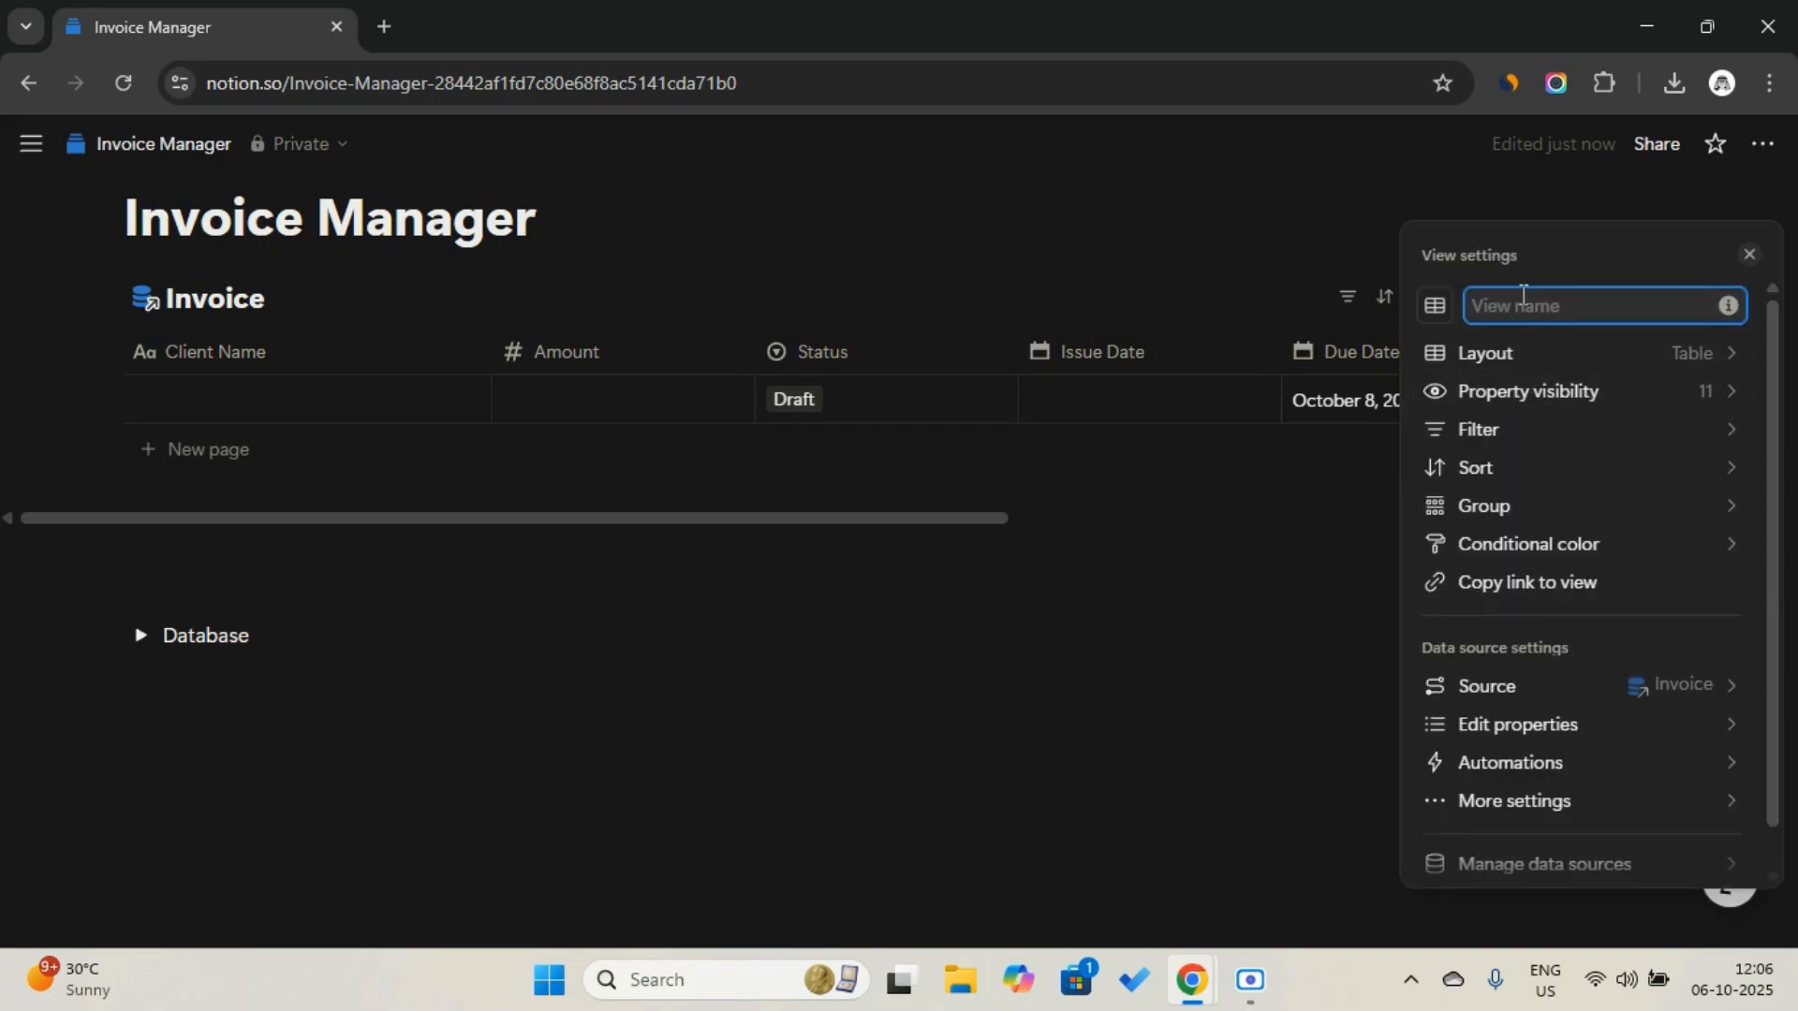
Name the linked view All Invoice and give it the same stacked-layers icon as the page
type("All V")
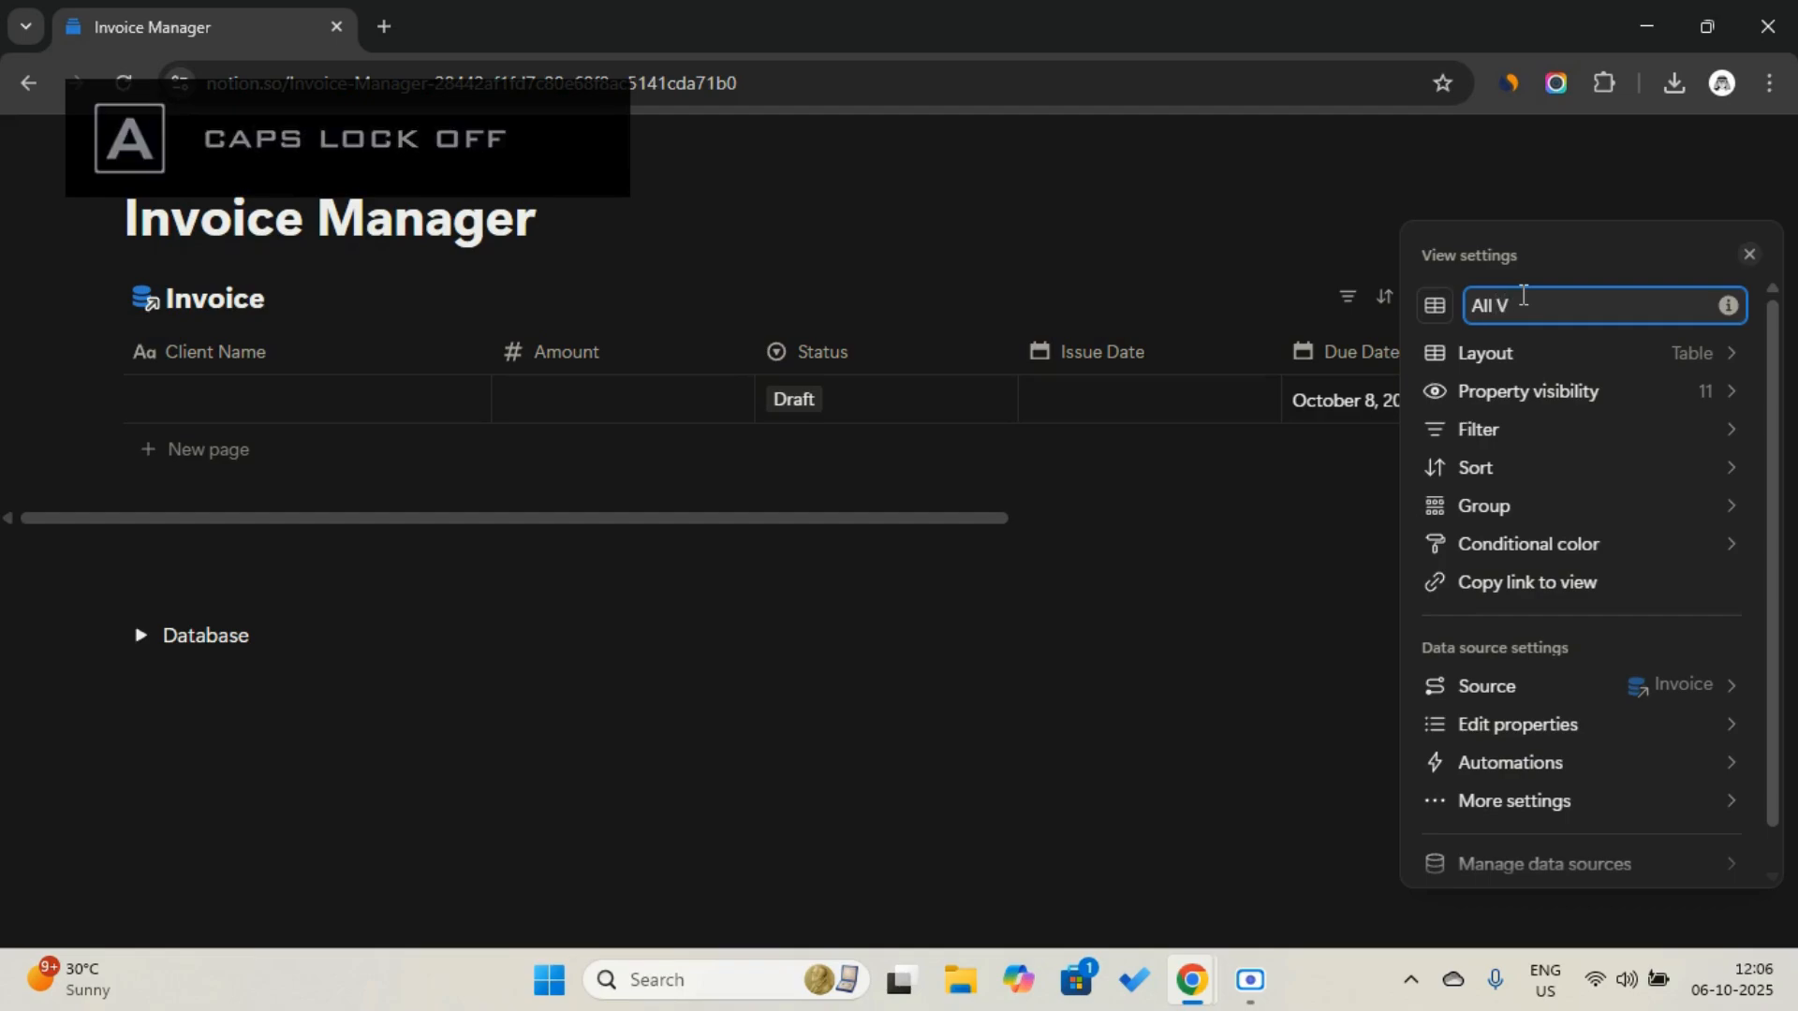
key("BackSpace")
key("Caps_Lock")
key("Caps_Lock")
key("Caps_Lock")
type("I")
key("Caps_Lock")
left_click(1427, 309)
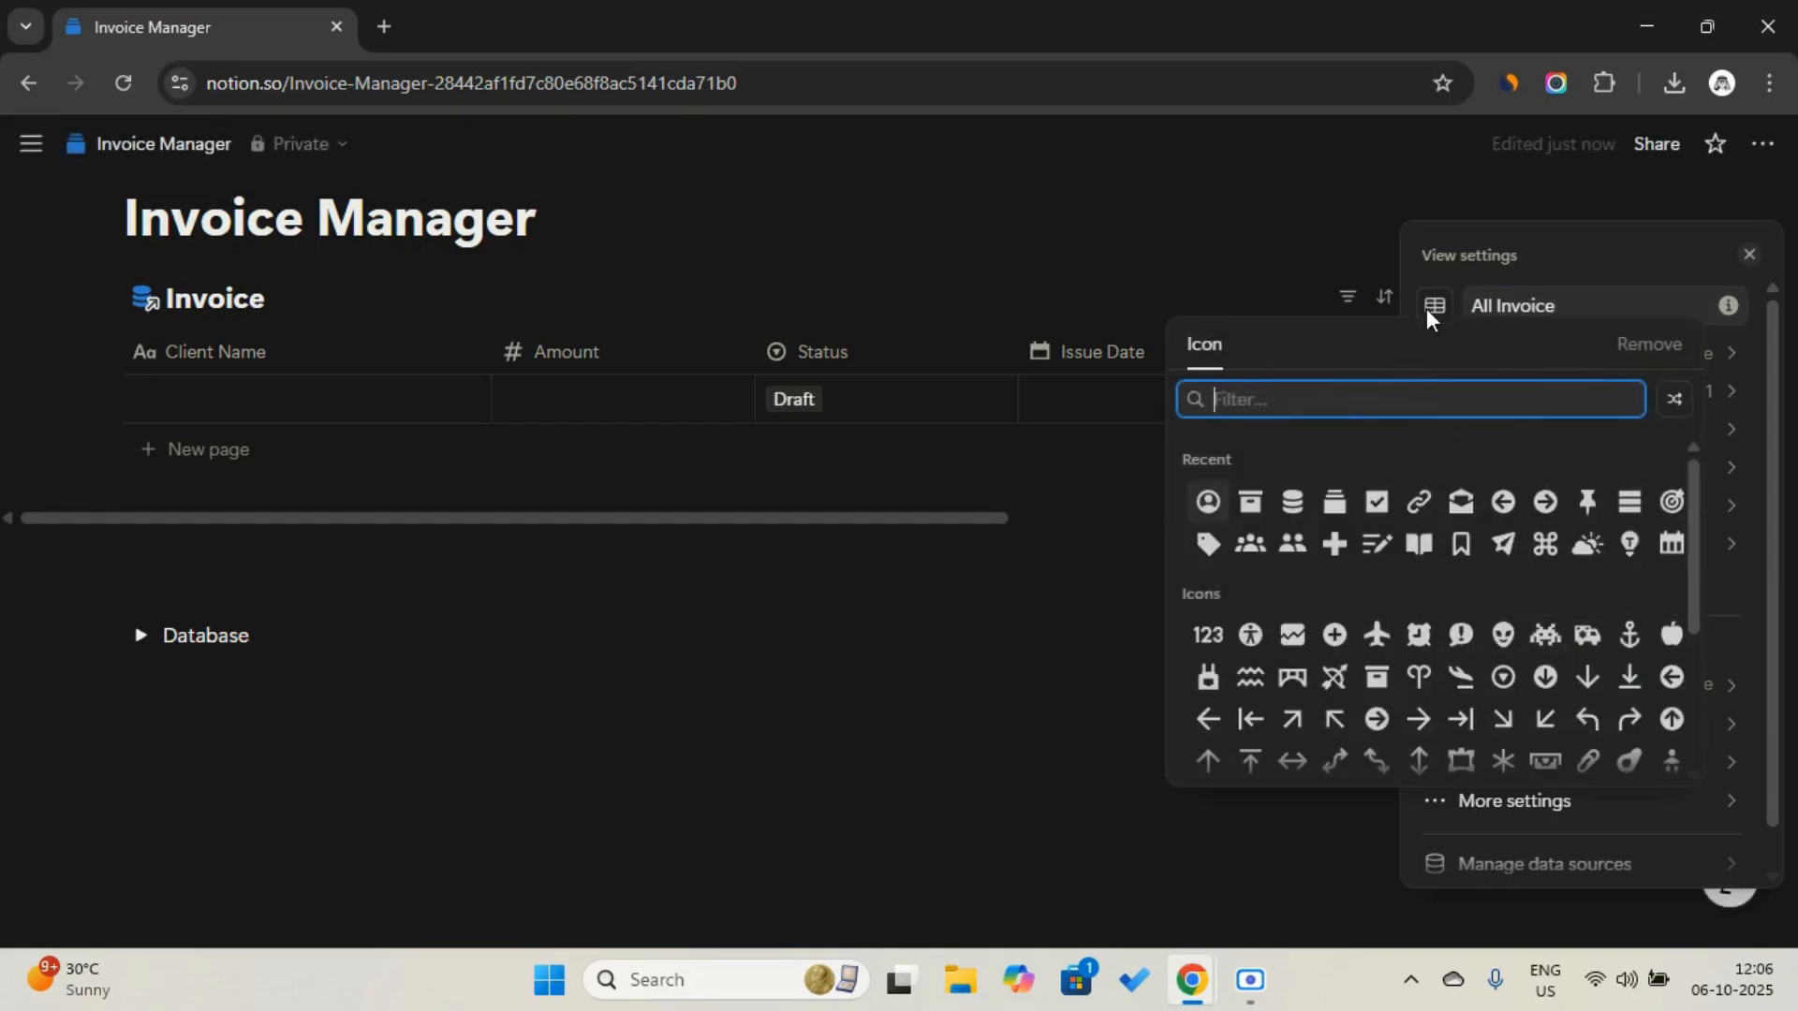
left_click(1333, 503)
left_click(1156, 513)
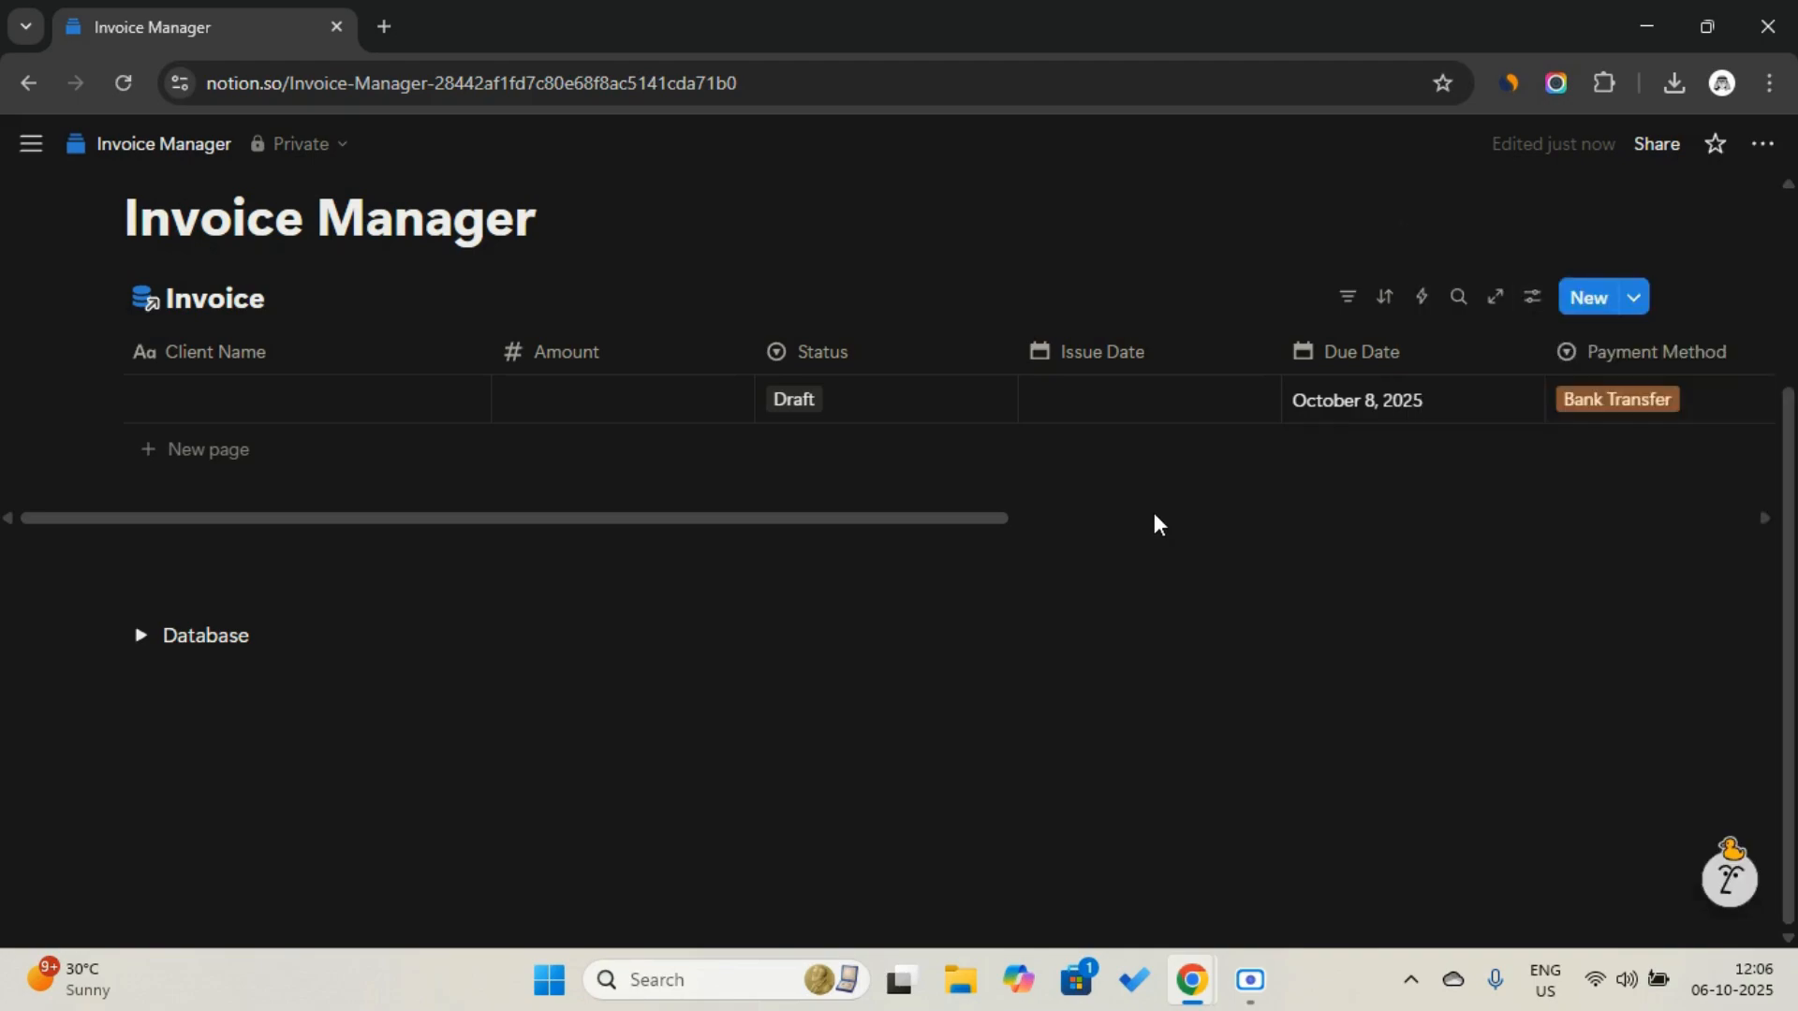
Hide the database title of the linked Invoice view
scroll(578, 542, "up", 2)
left_click(316, 508)
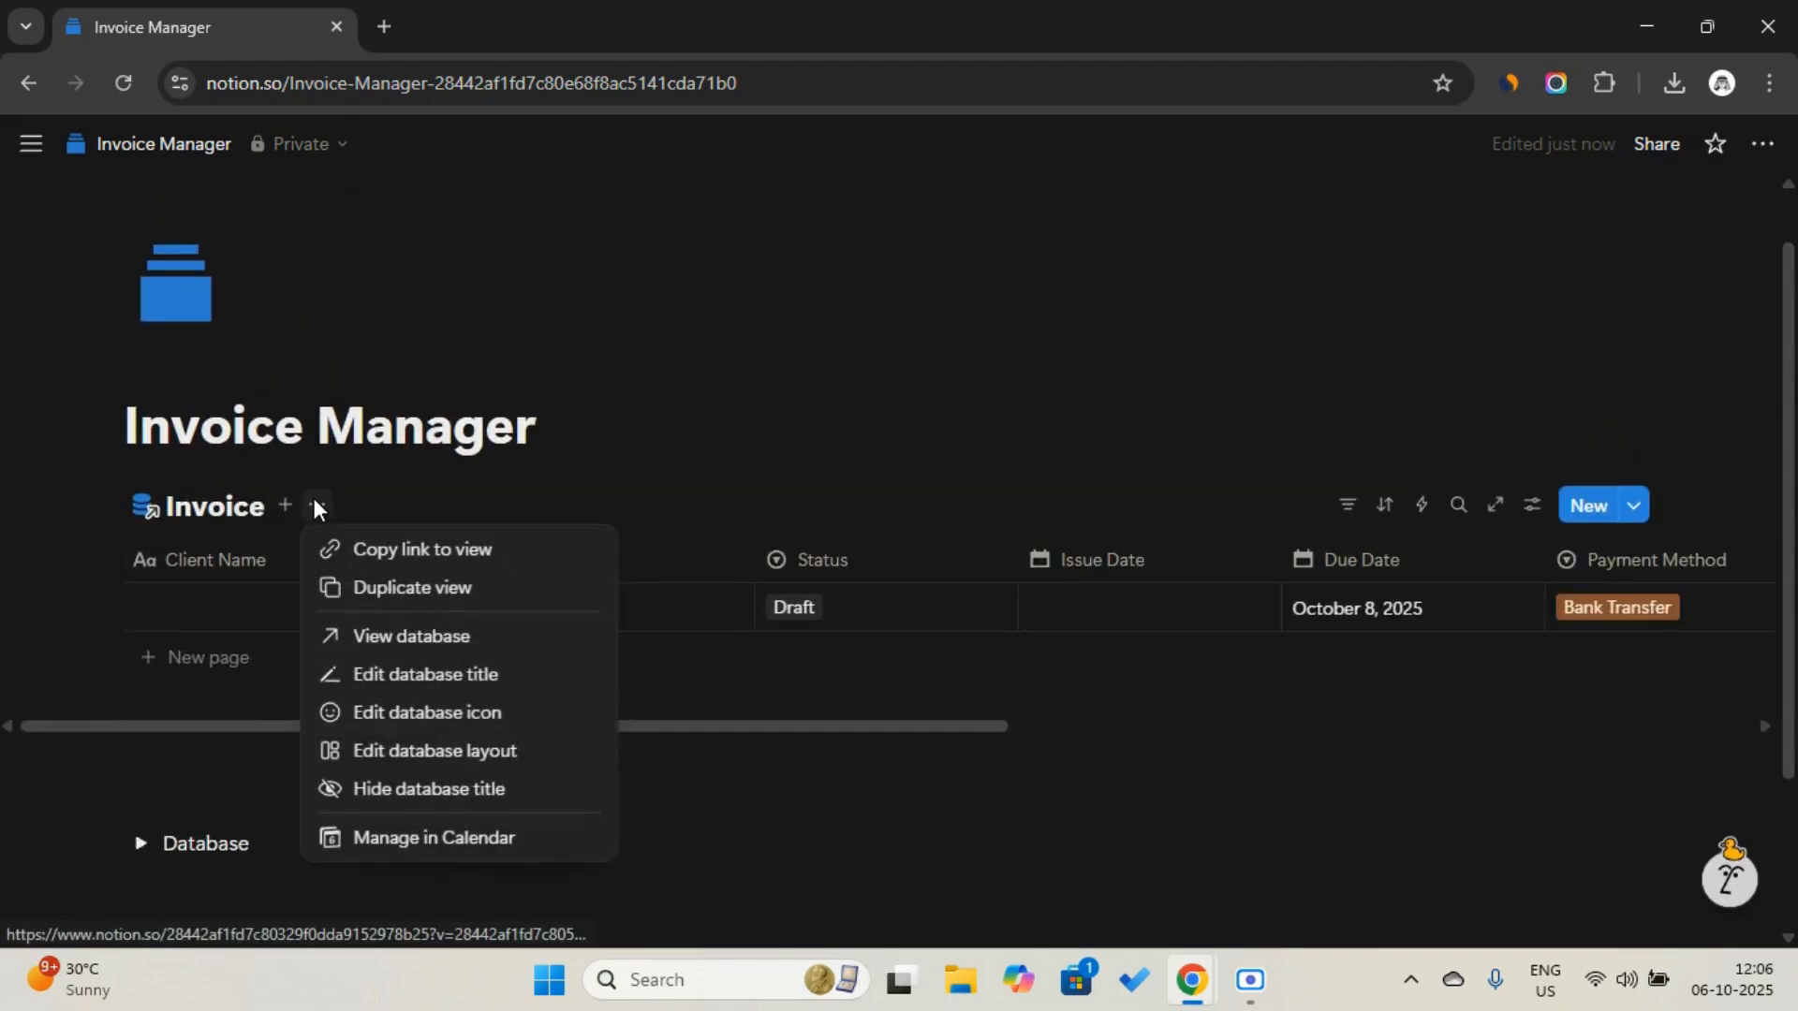
left_click(375, 786)
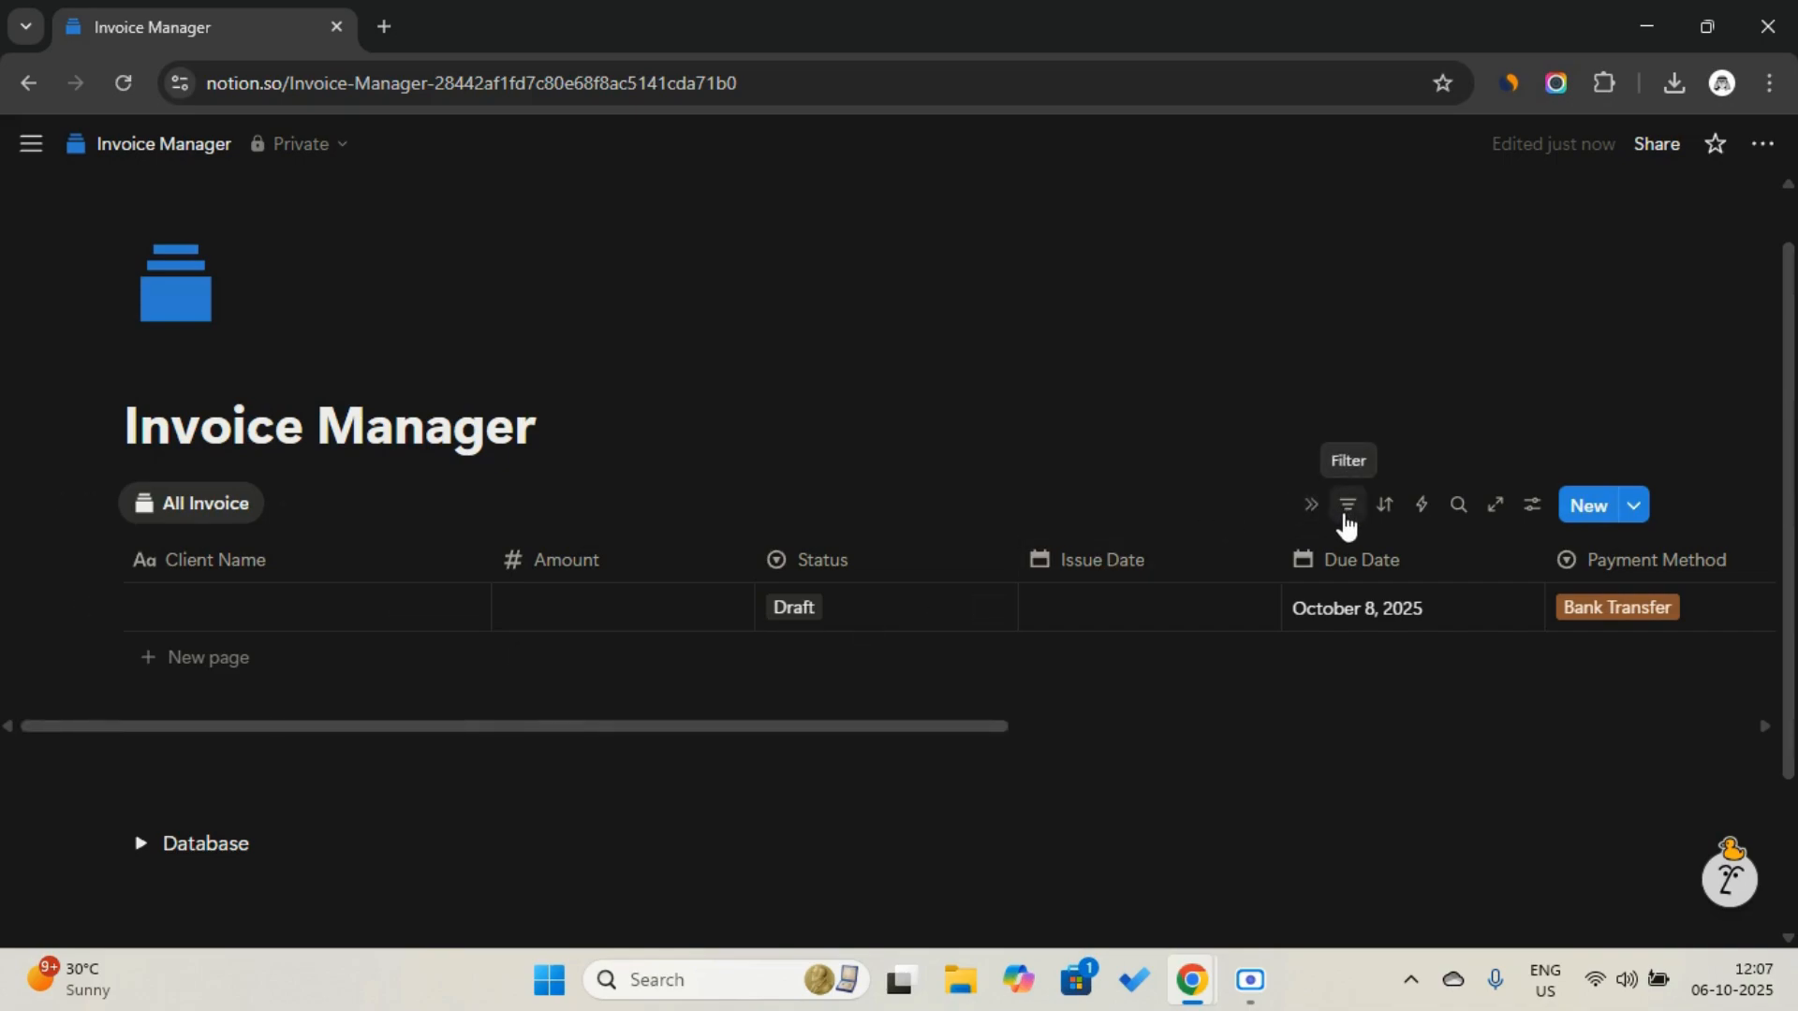
Sort the All Invoice view by Due Date in ascending order and collapse the sort and filter bar
left_click(1383, 521)
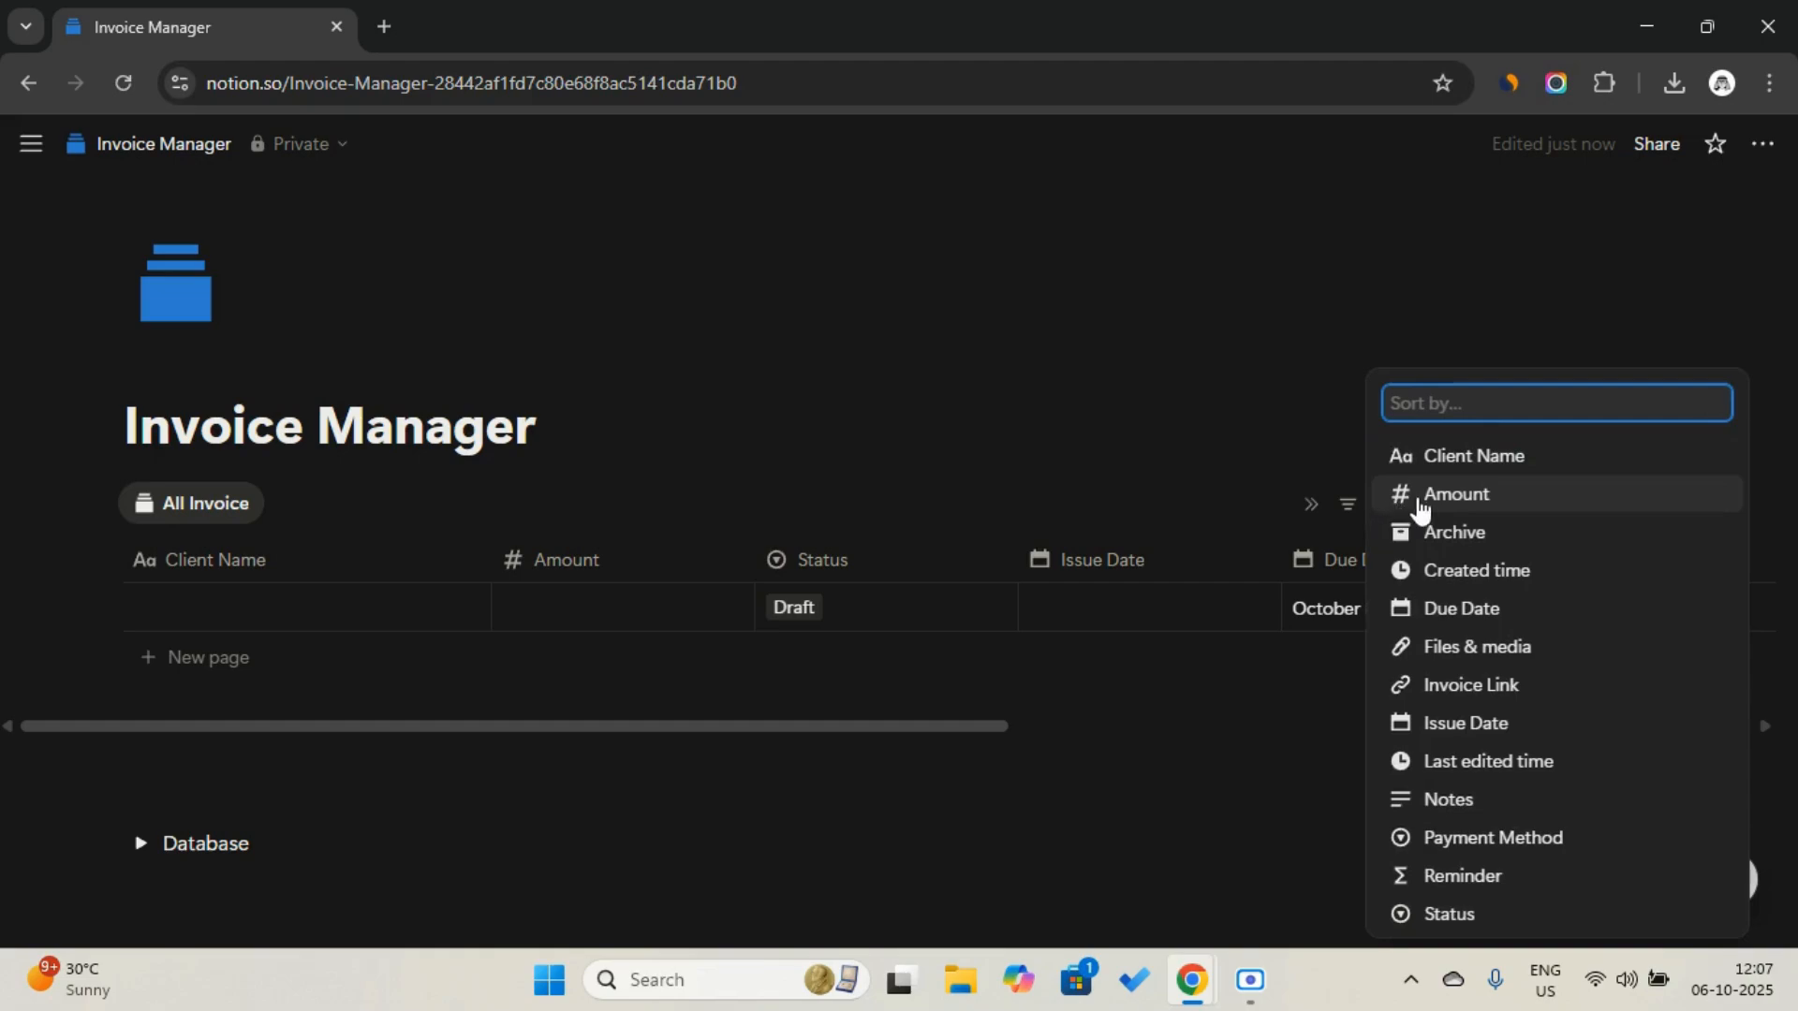
left_click(1404, 607)
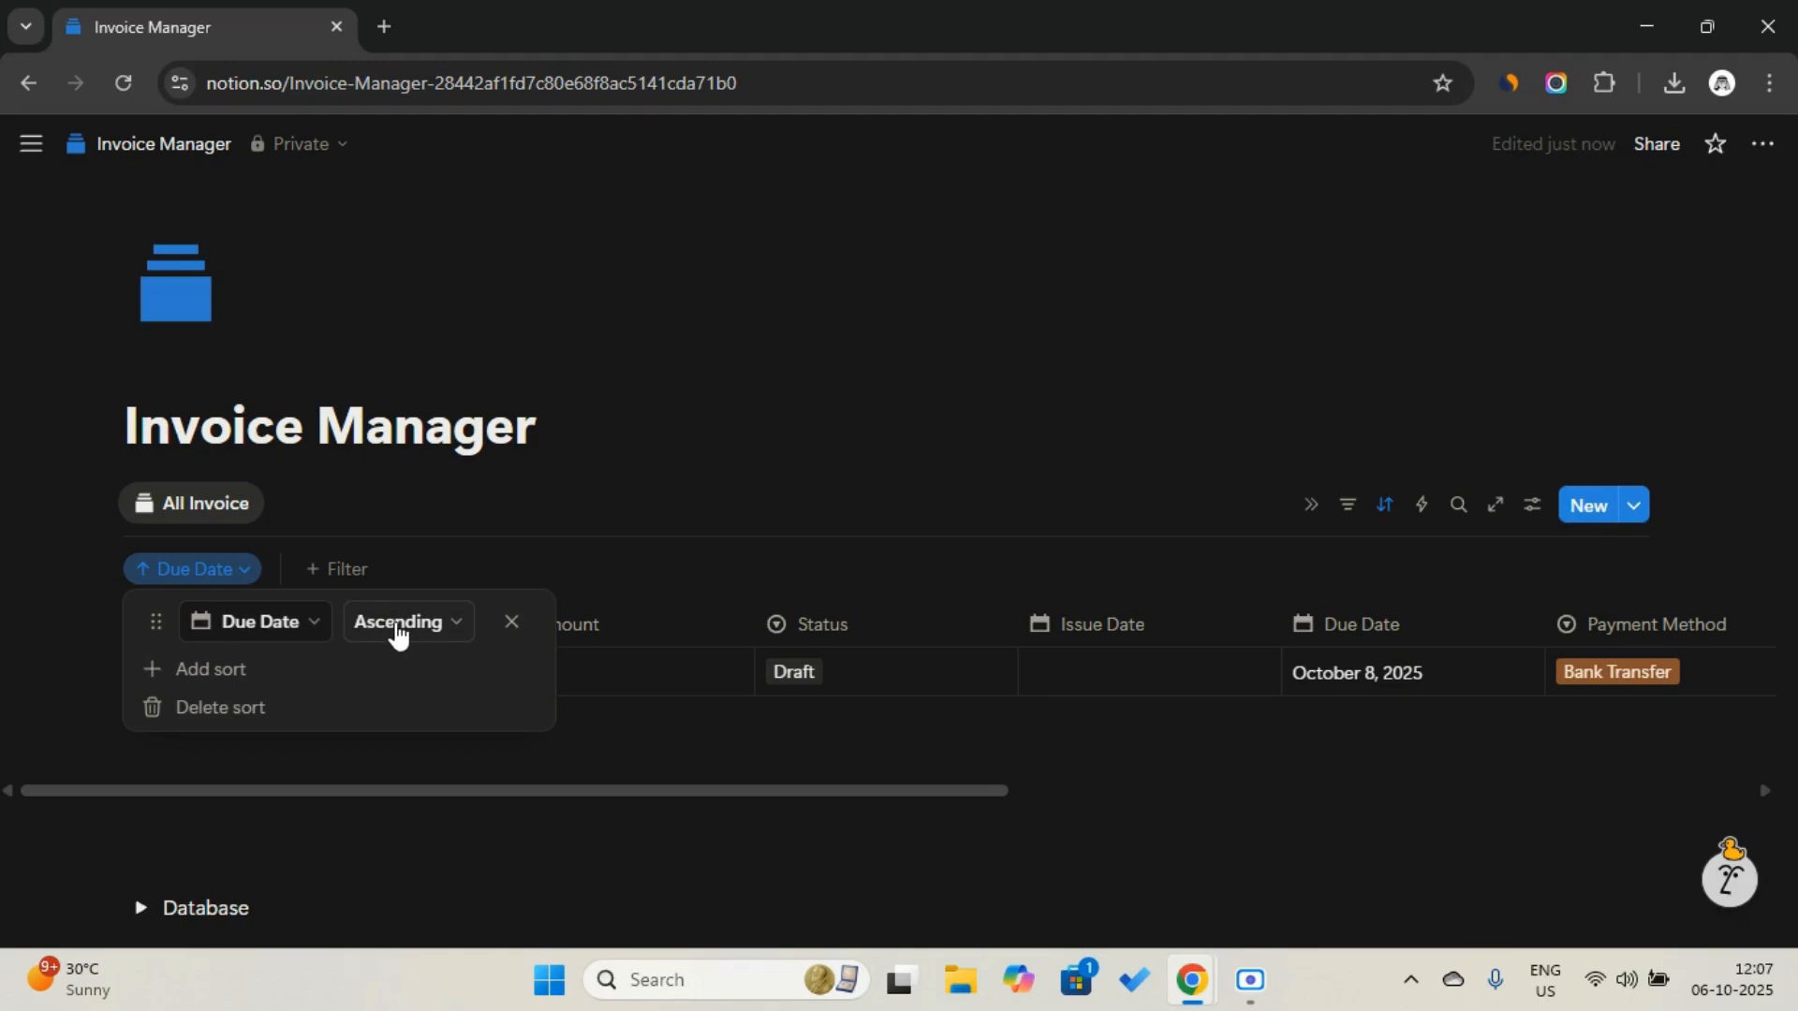
left_click(225, 576)
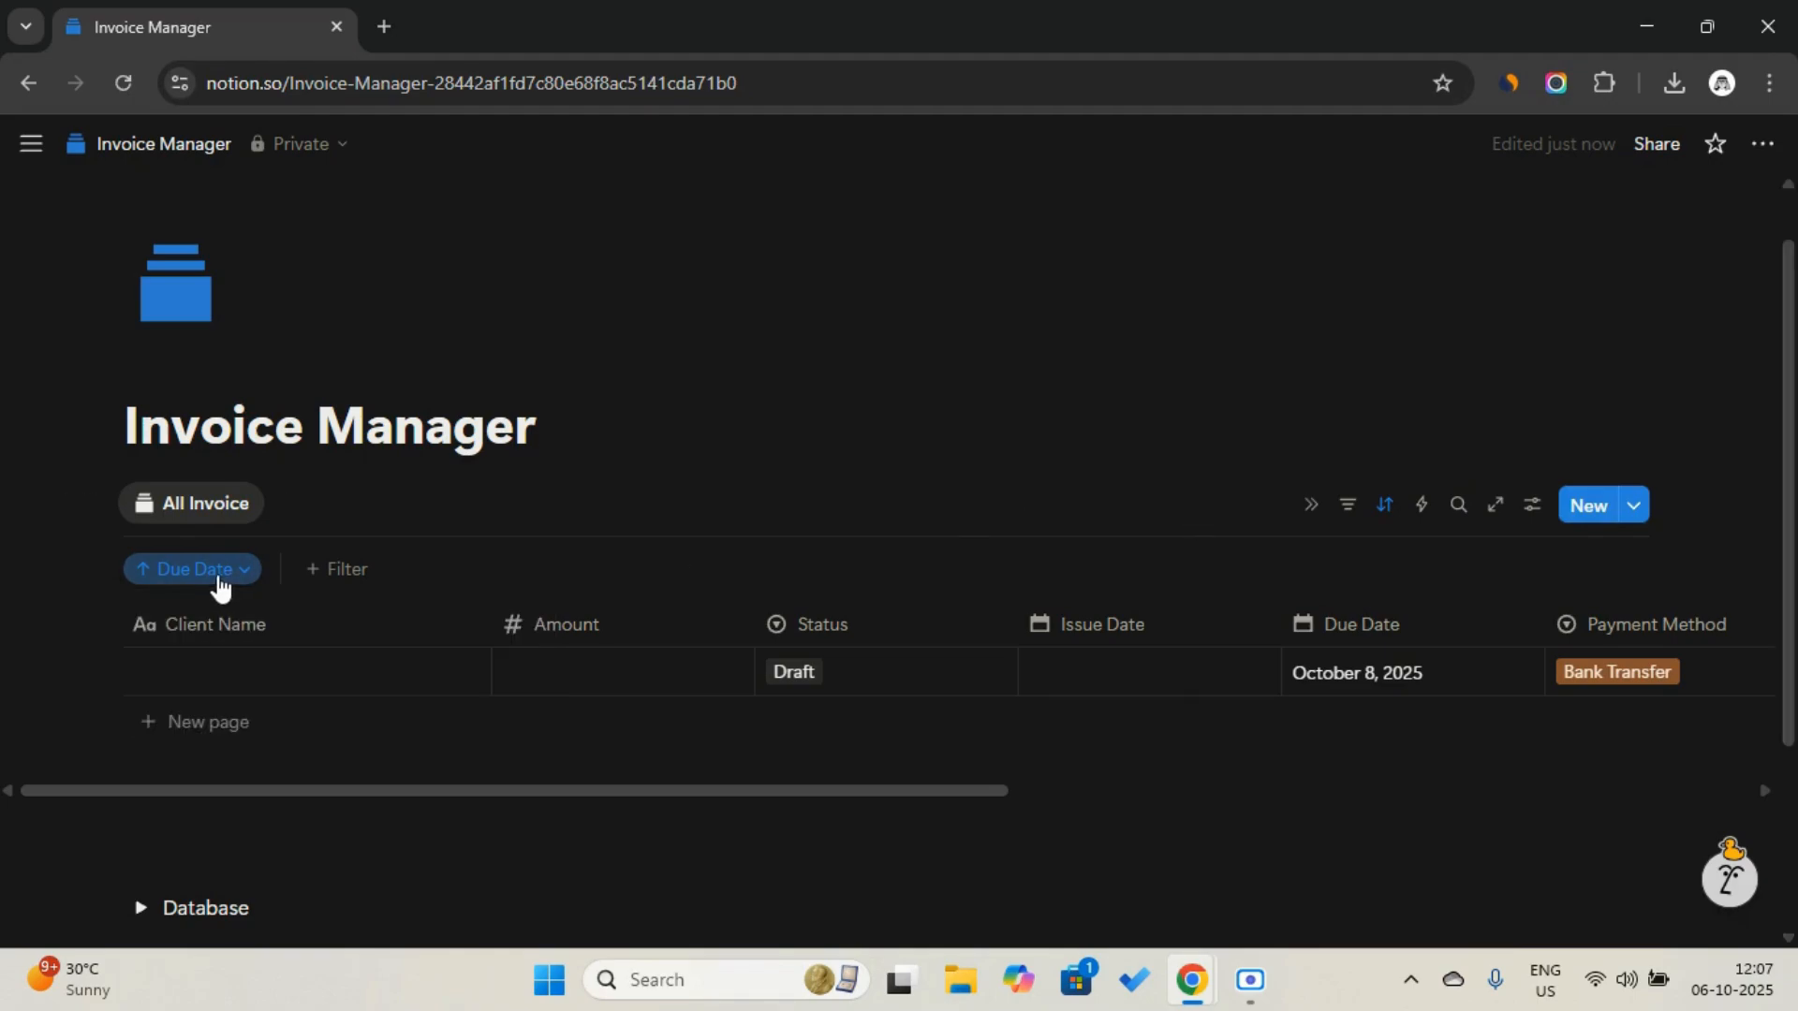
left_click(225, 576)
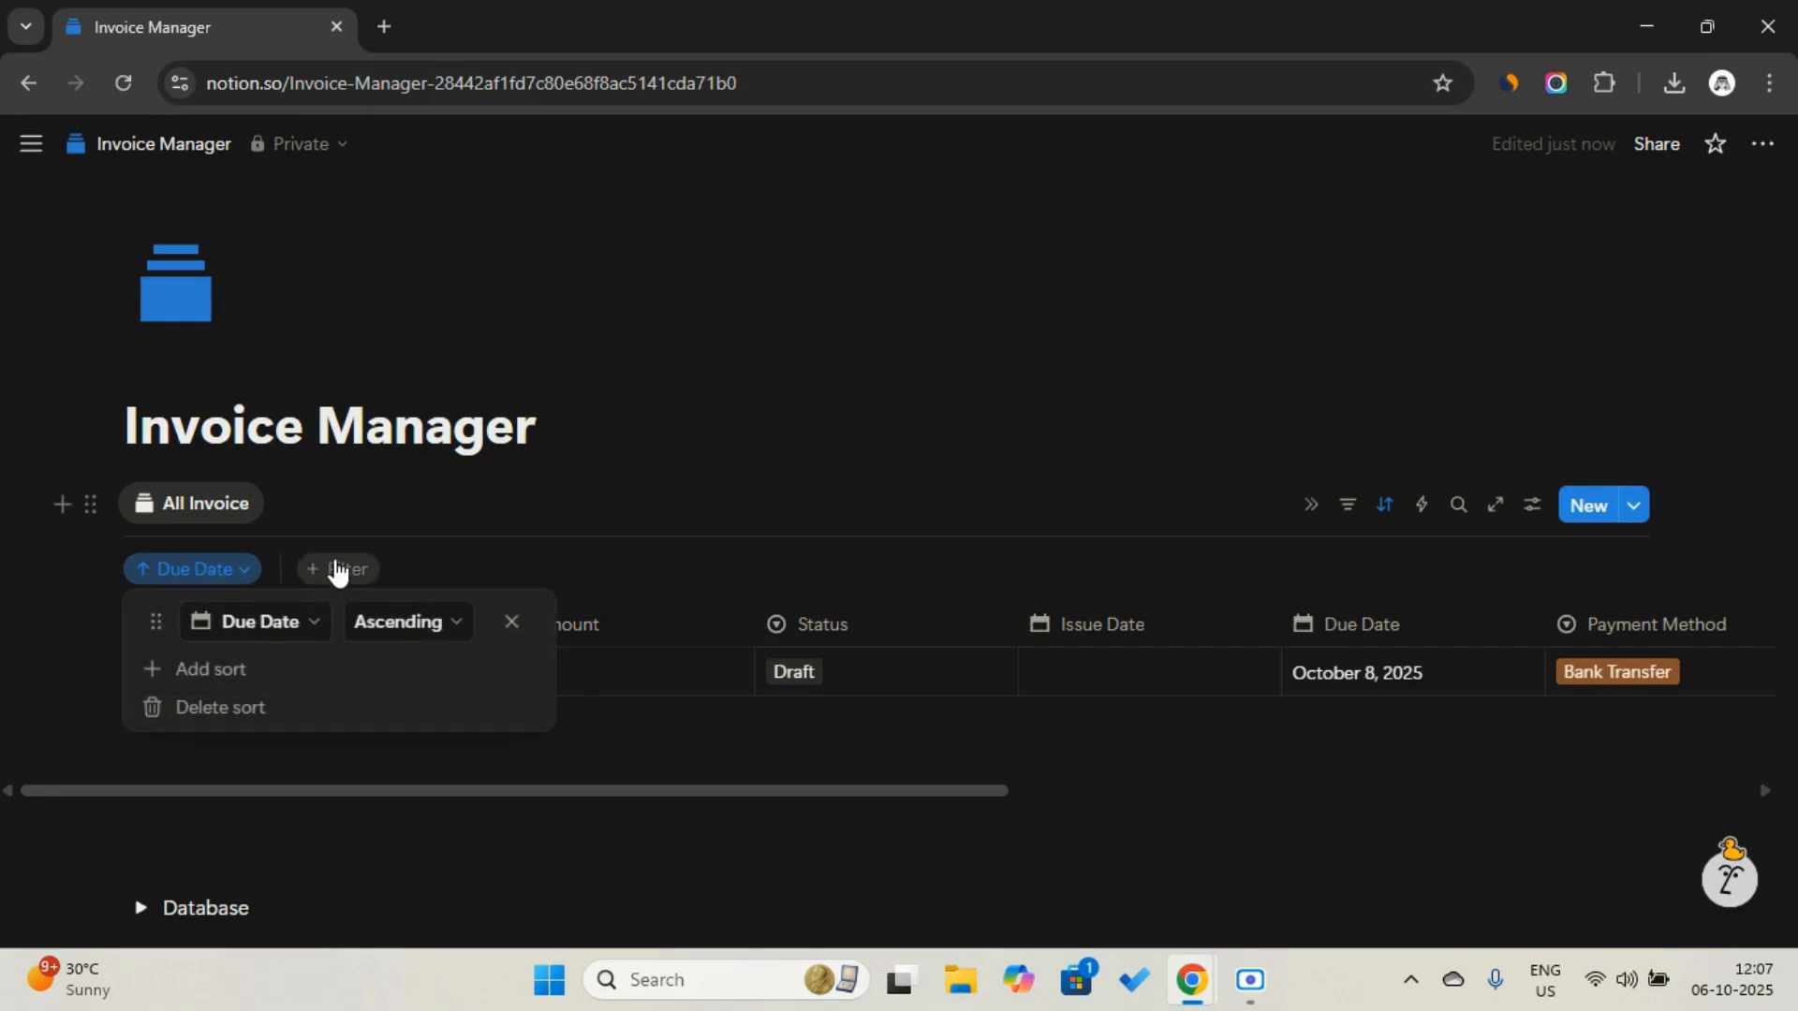
left_click(357, 504)
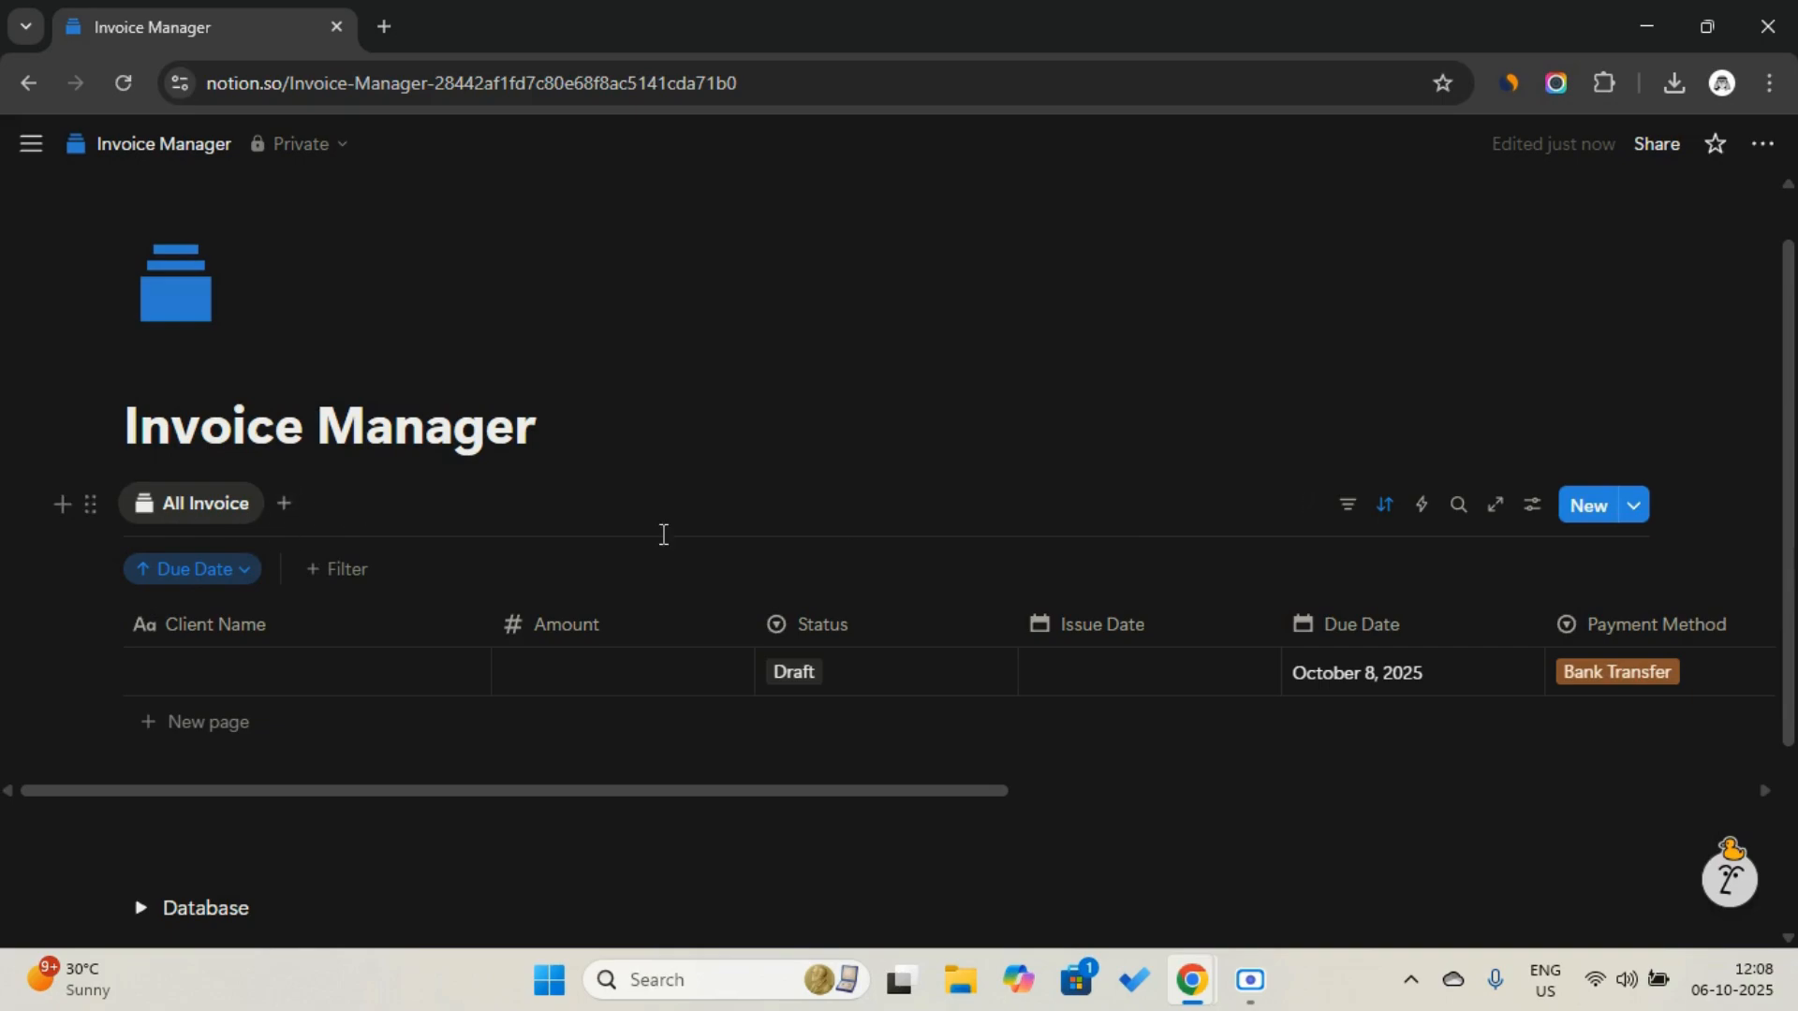
left_click(1336, 523)
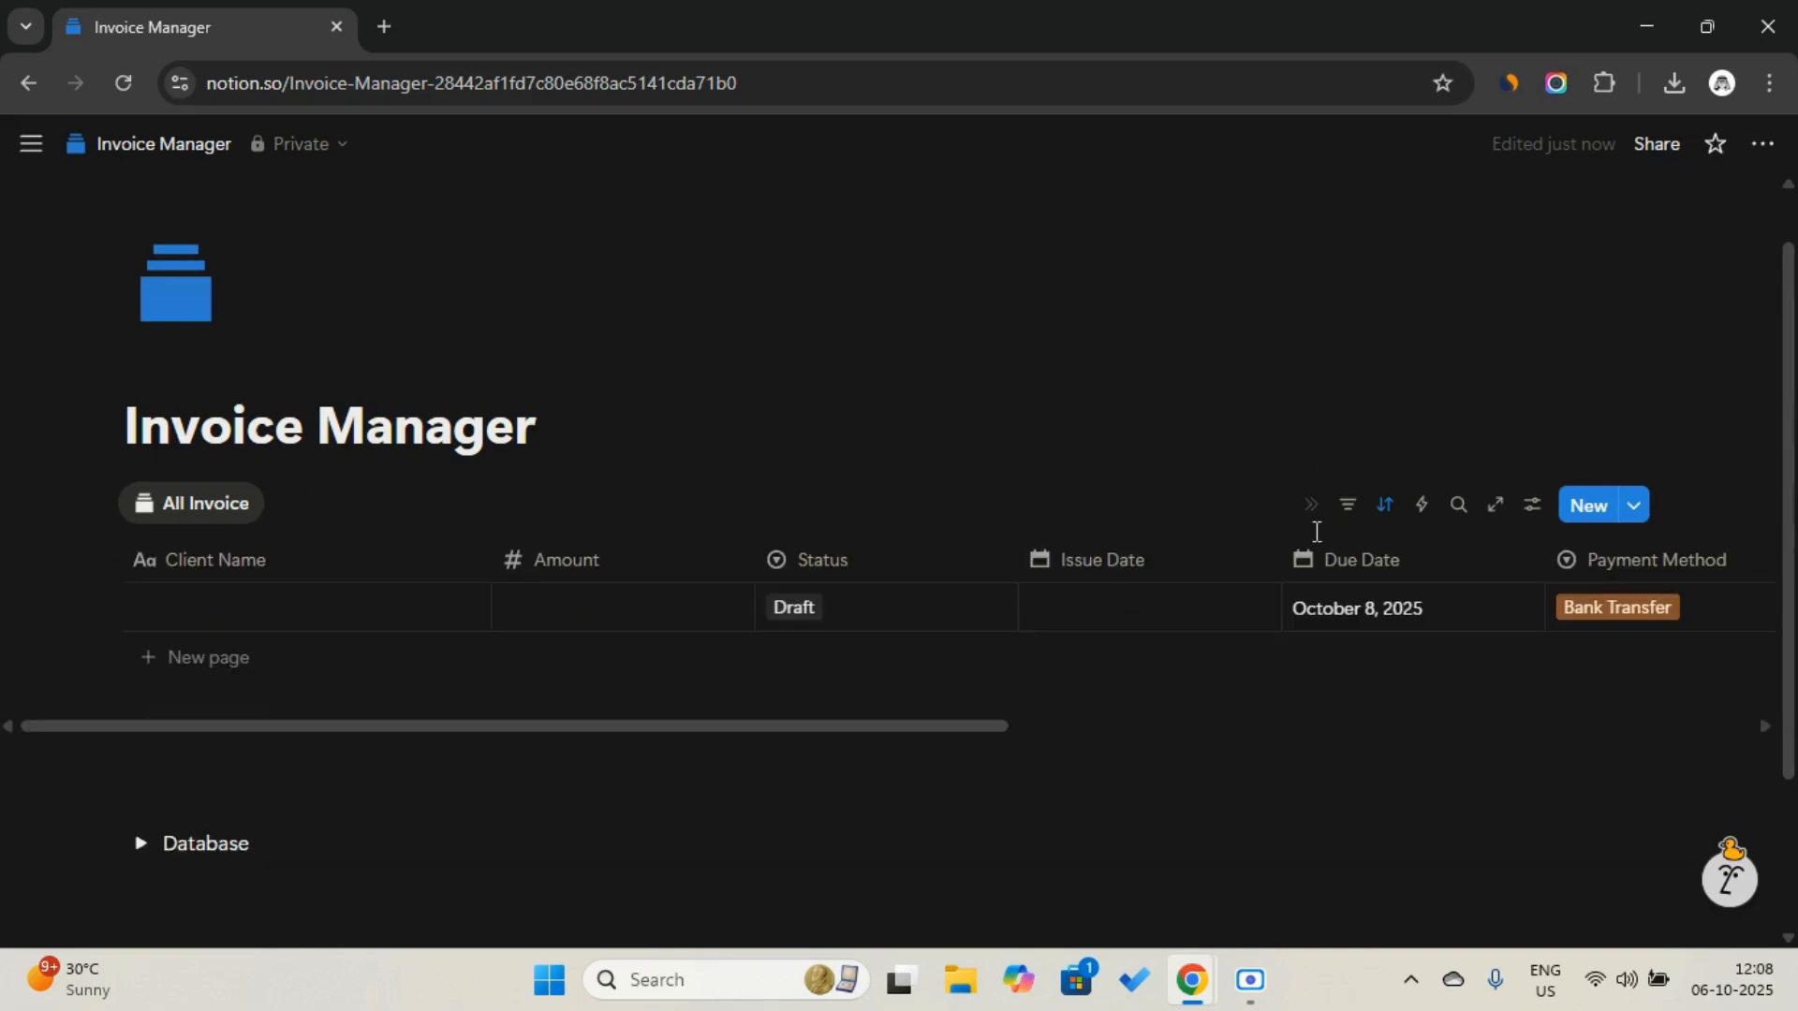
Hide the Notes and Reminder properties in the All Invoice table
scroll(1180, 566, "right", 10)
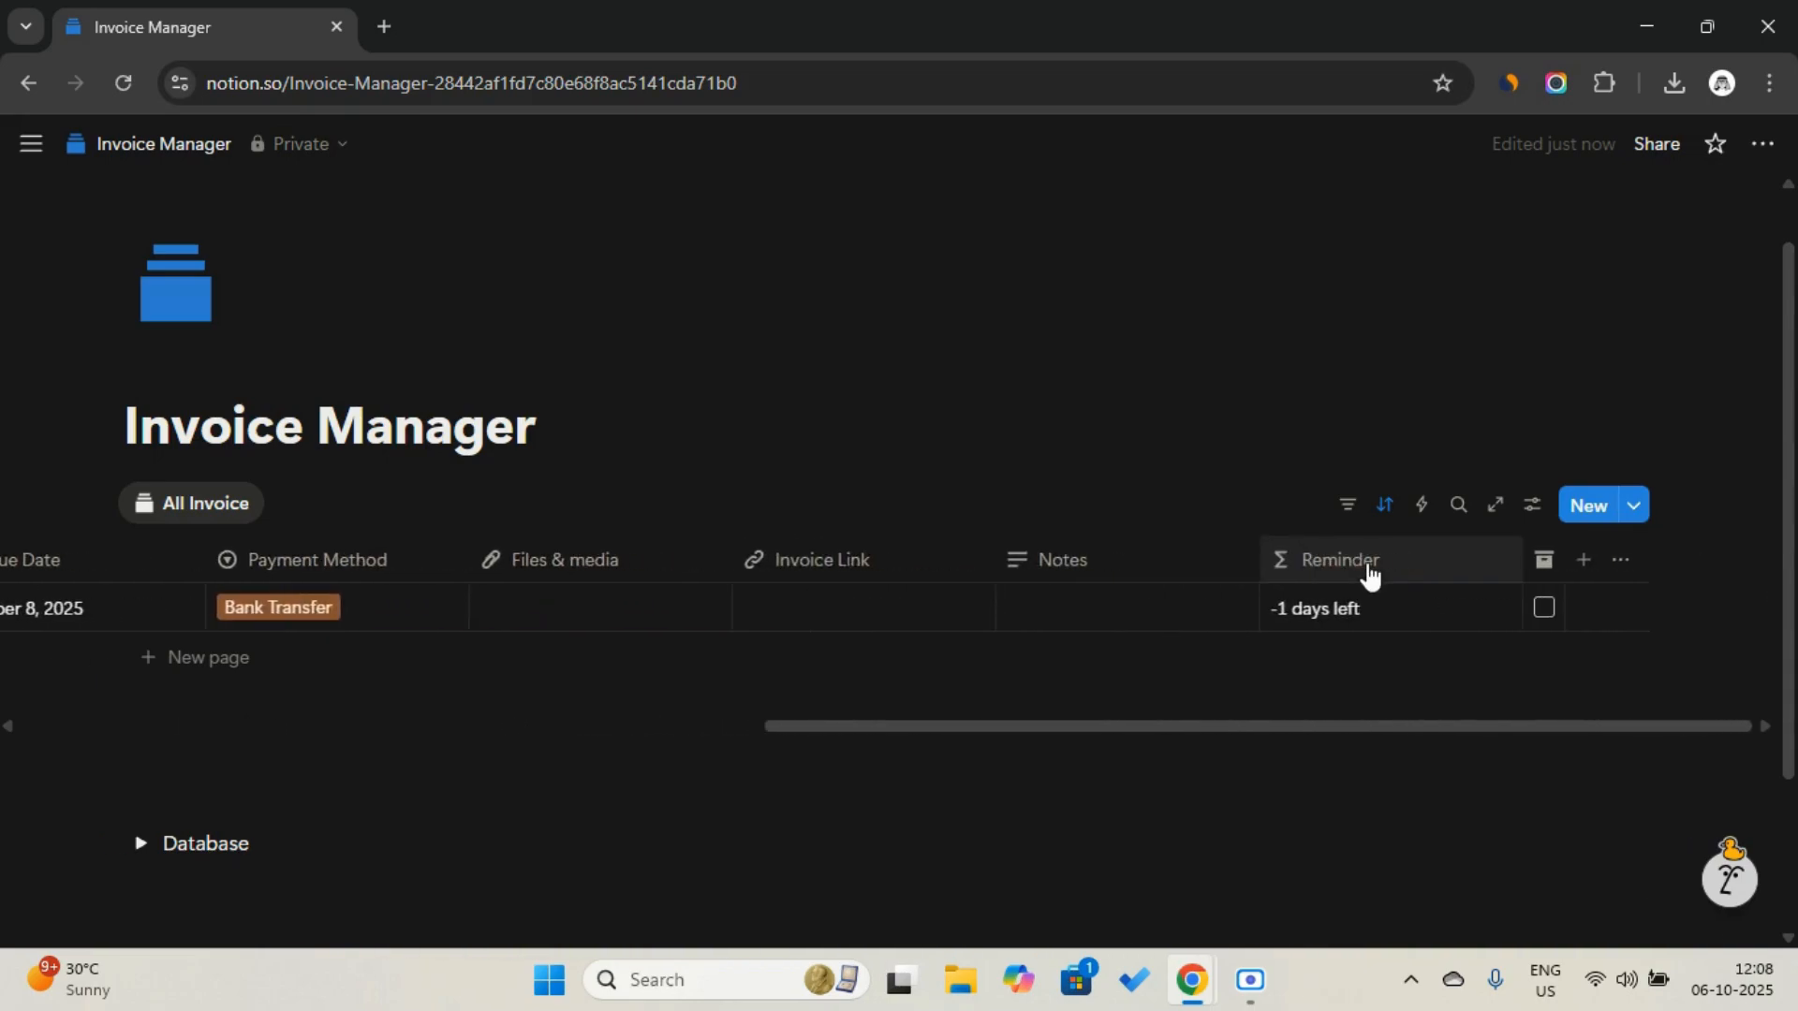
left_click(1075, 561)
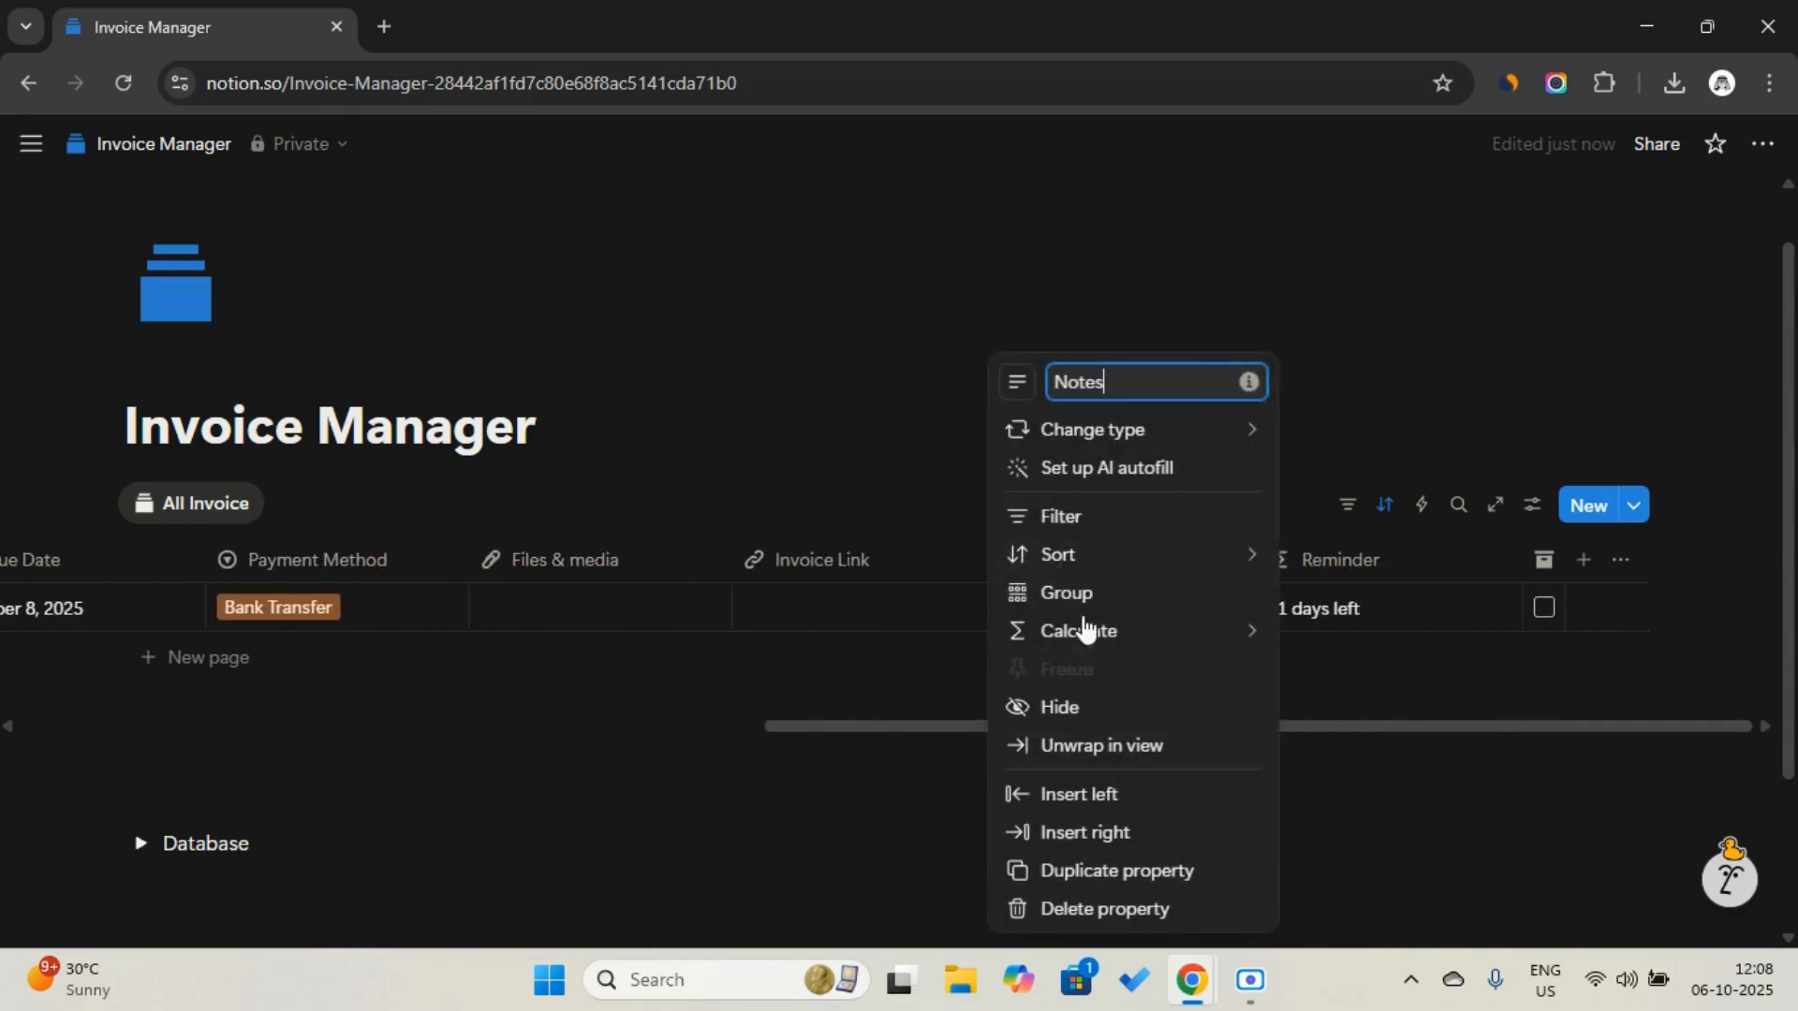
left_click(1075, 714)
left_click(1380, 572)
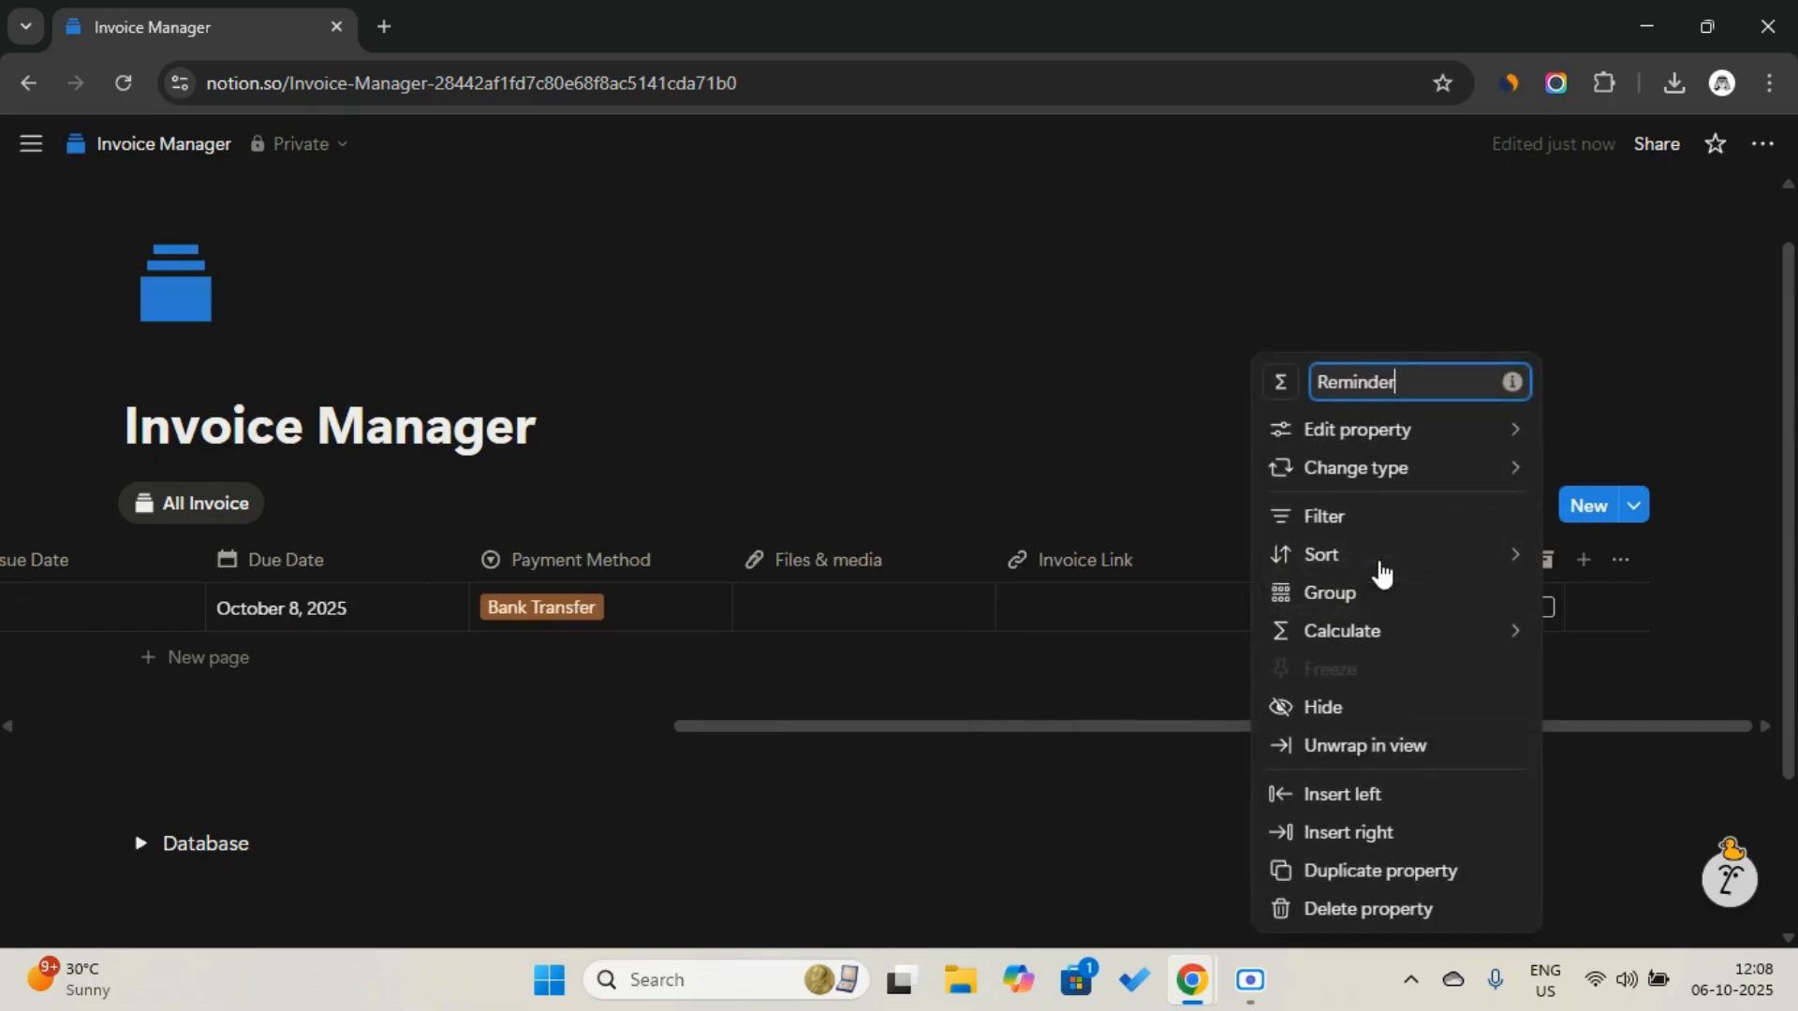
left_click(1348, 727)
scroll(1370, 663, "left", 8)
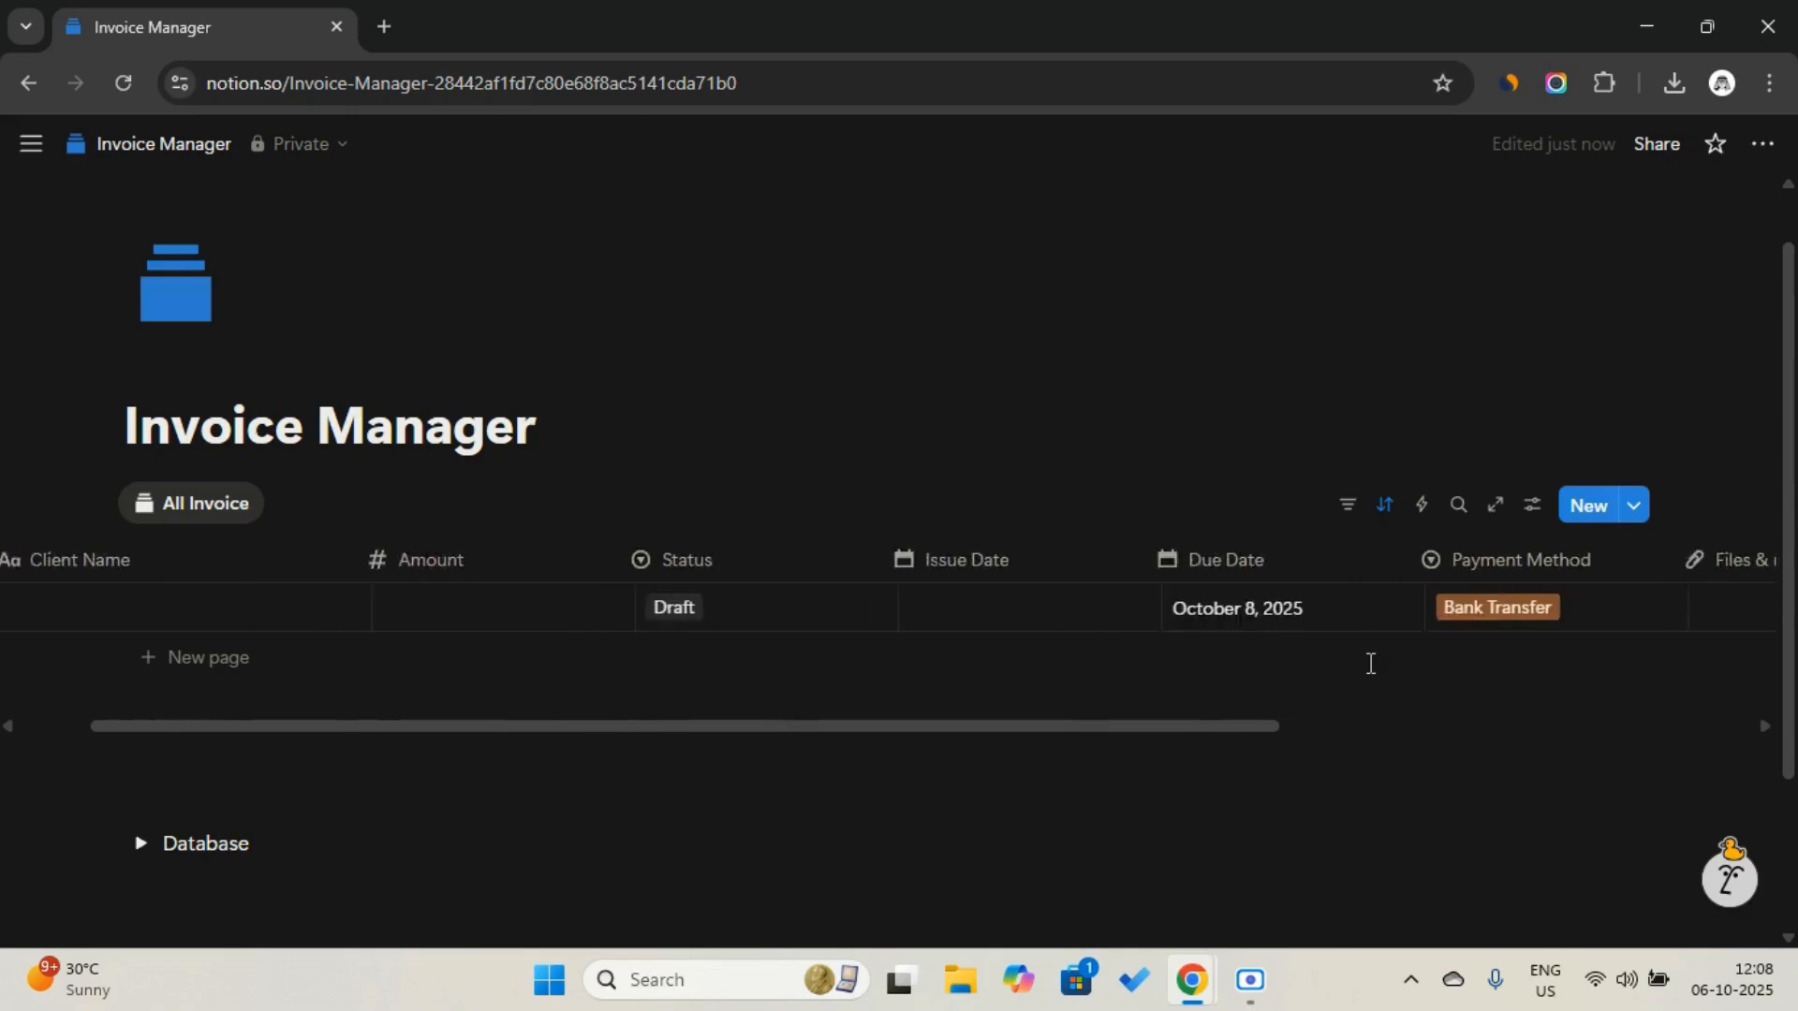
Group the All Invoice view by Status and turn off hiding of empty groups
left_click(199, 508)
left_click(210, 592)
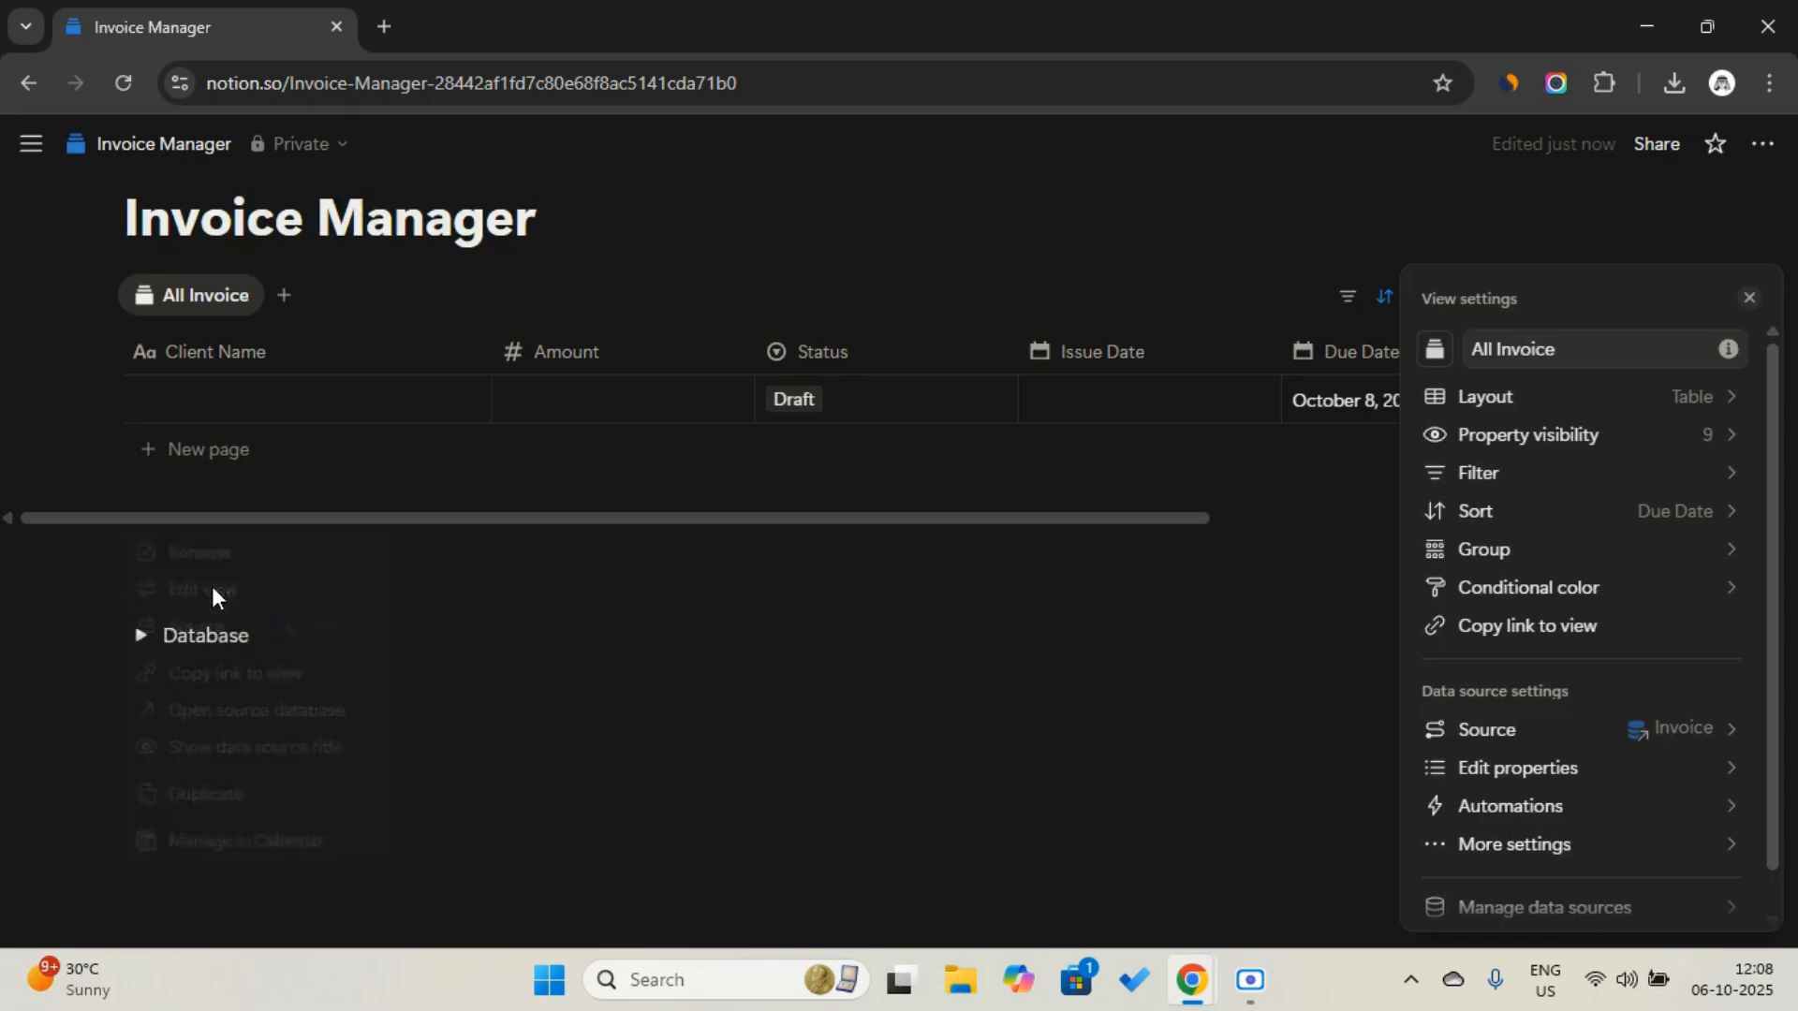
left_click(1740, 563)
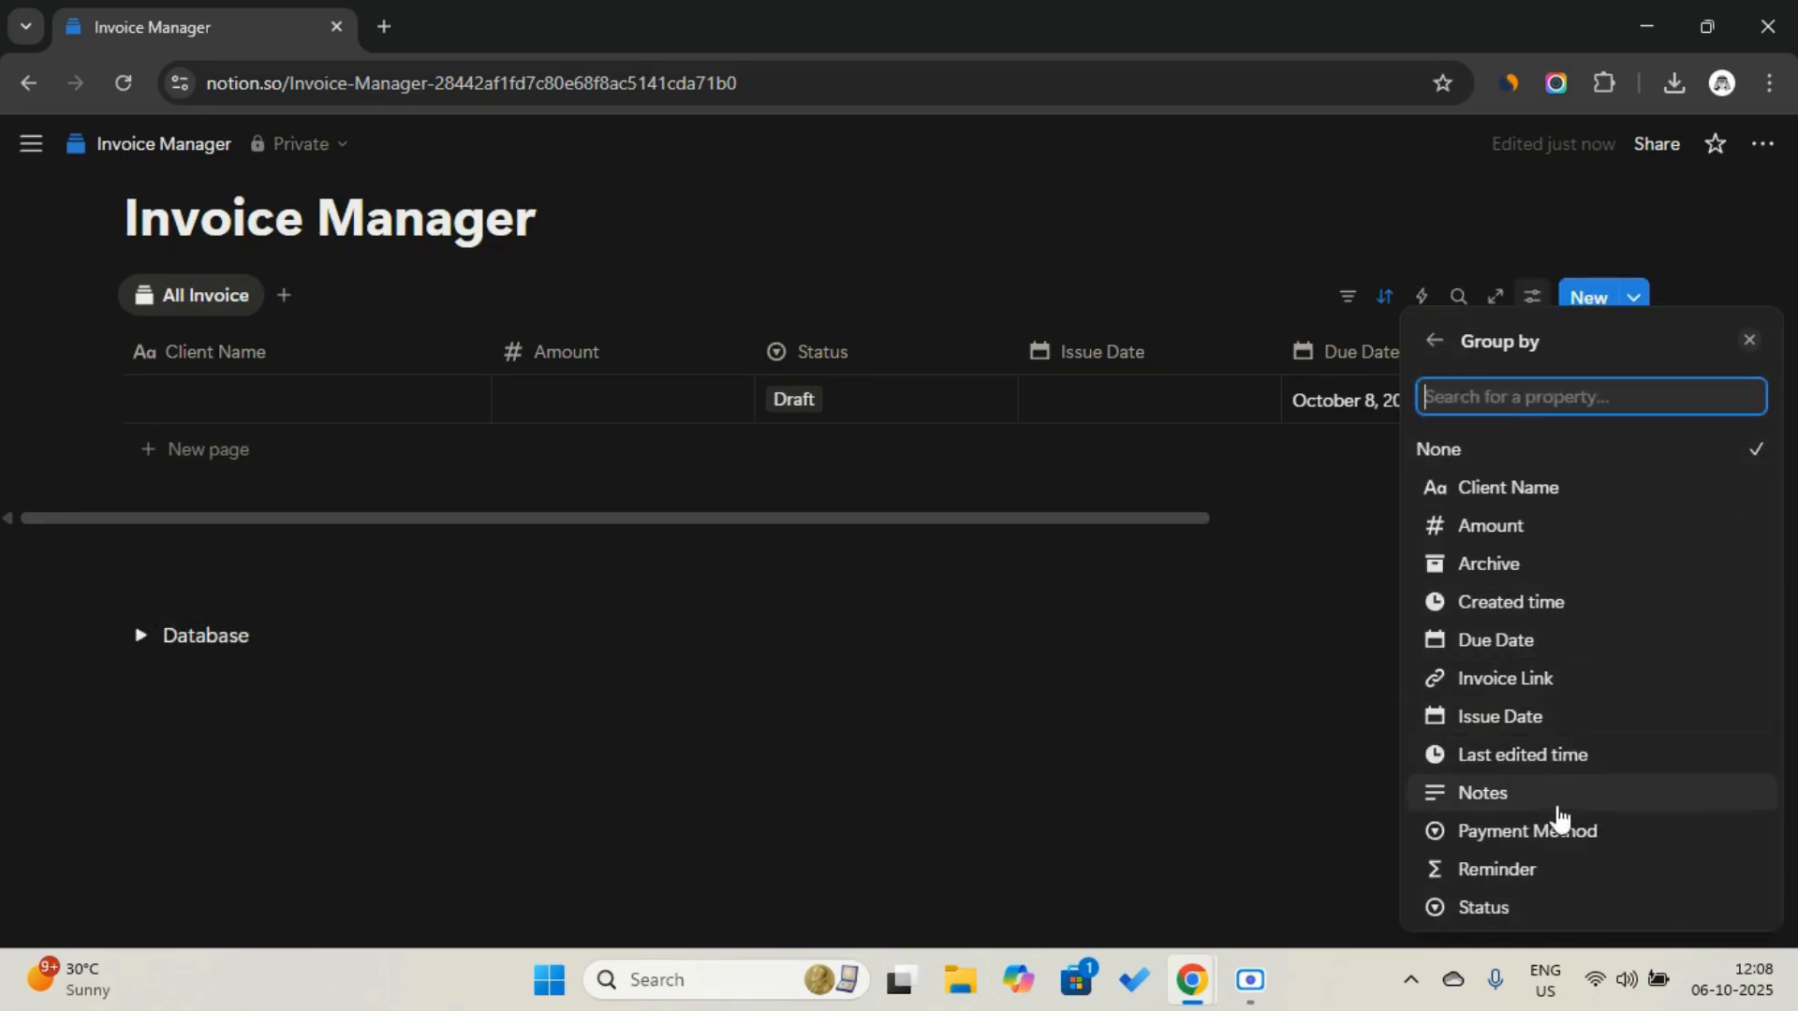
left_click(1539, 910)
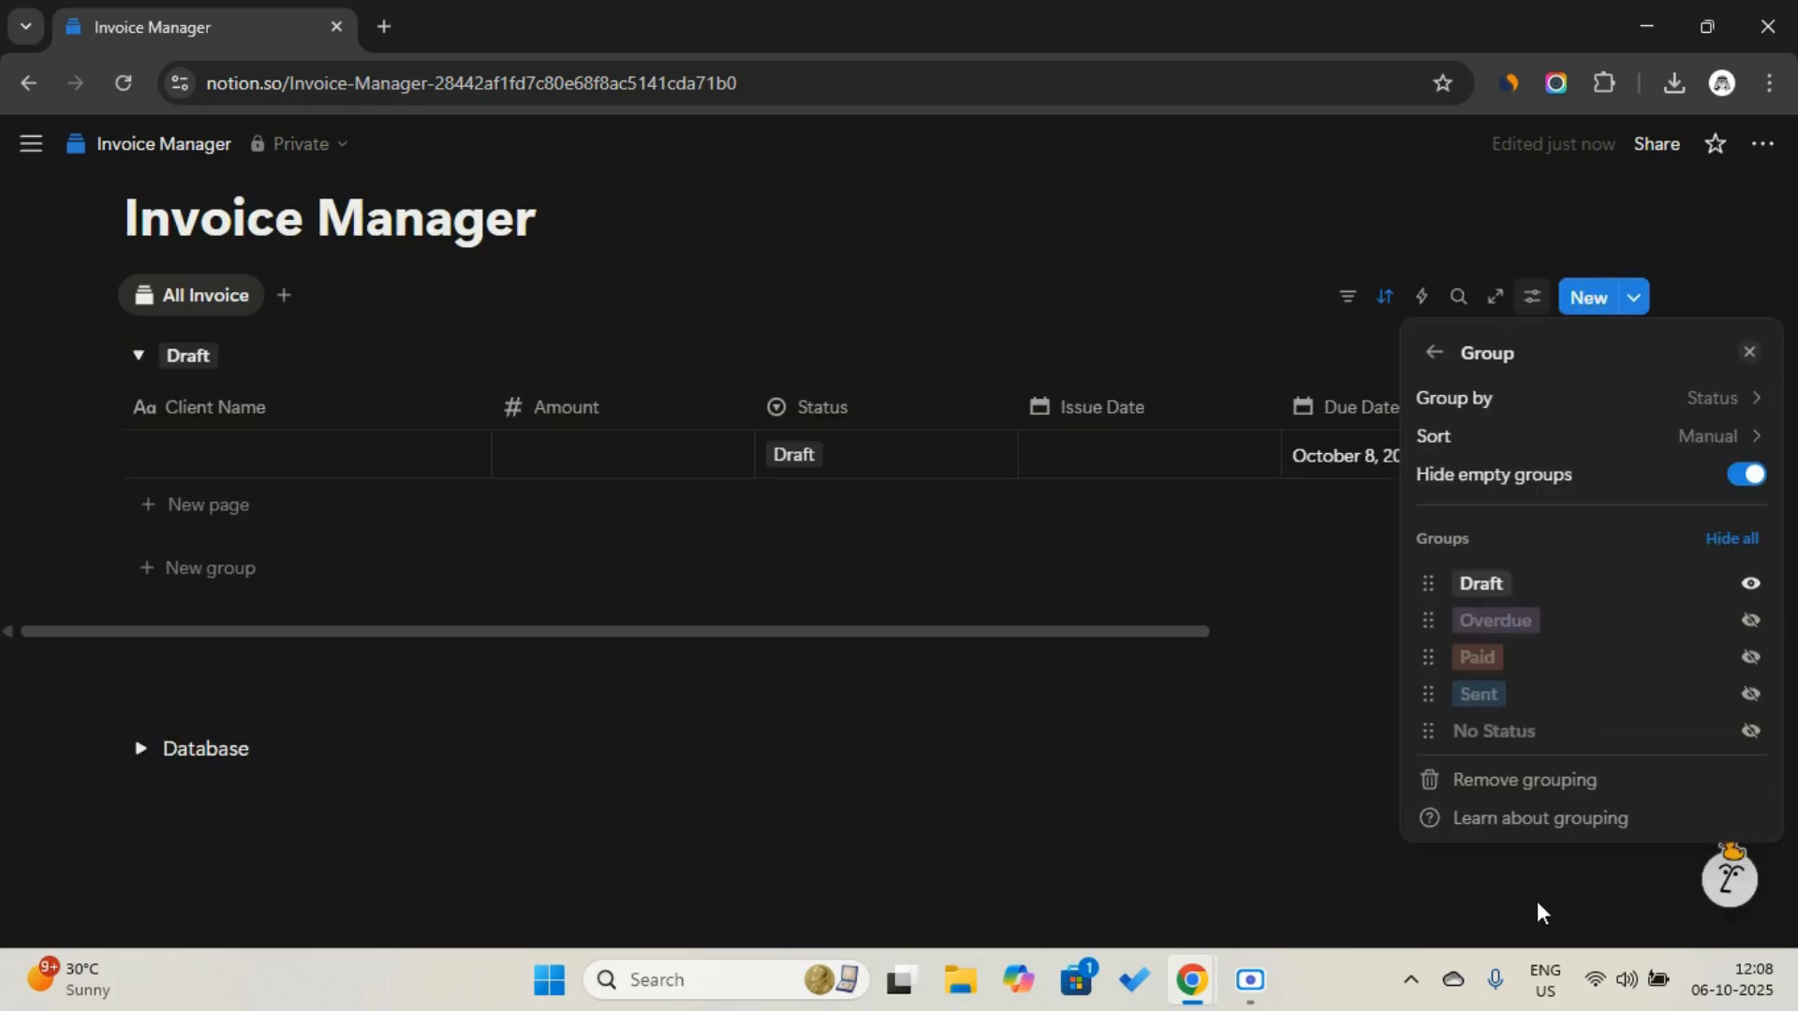
left_click(1747, 475)
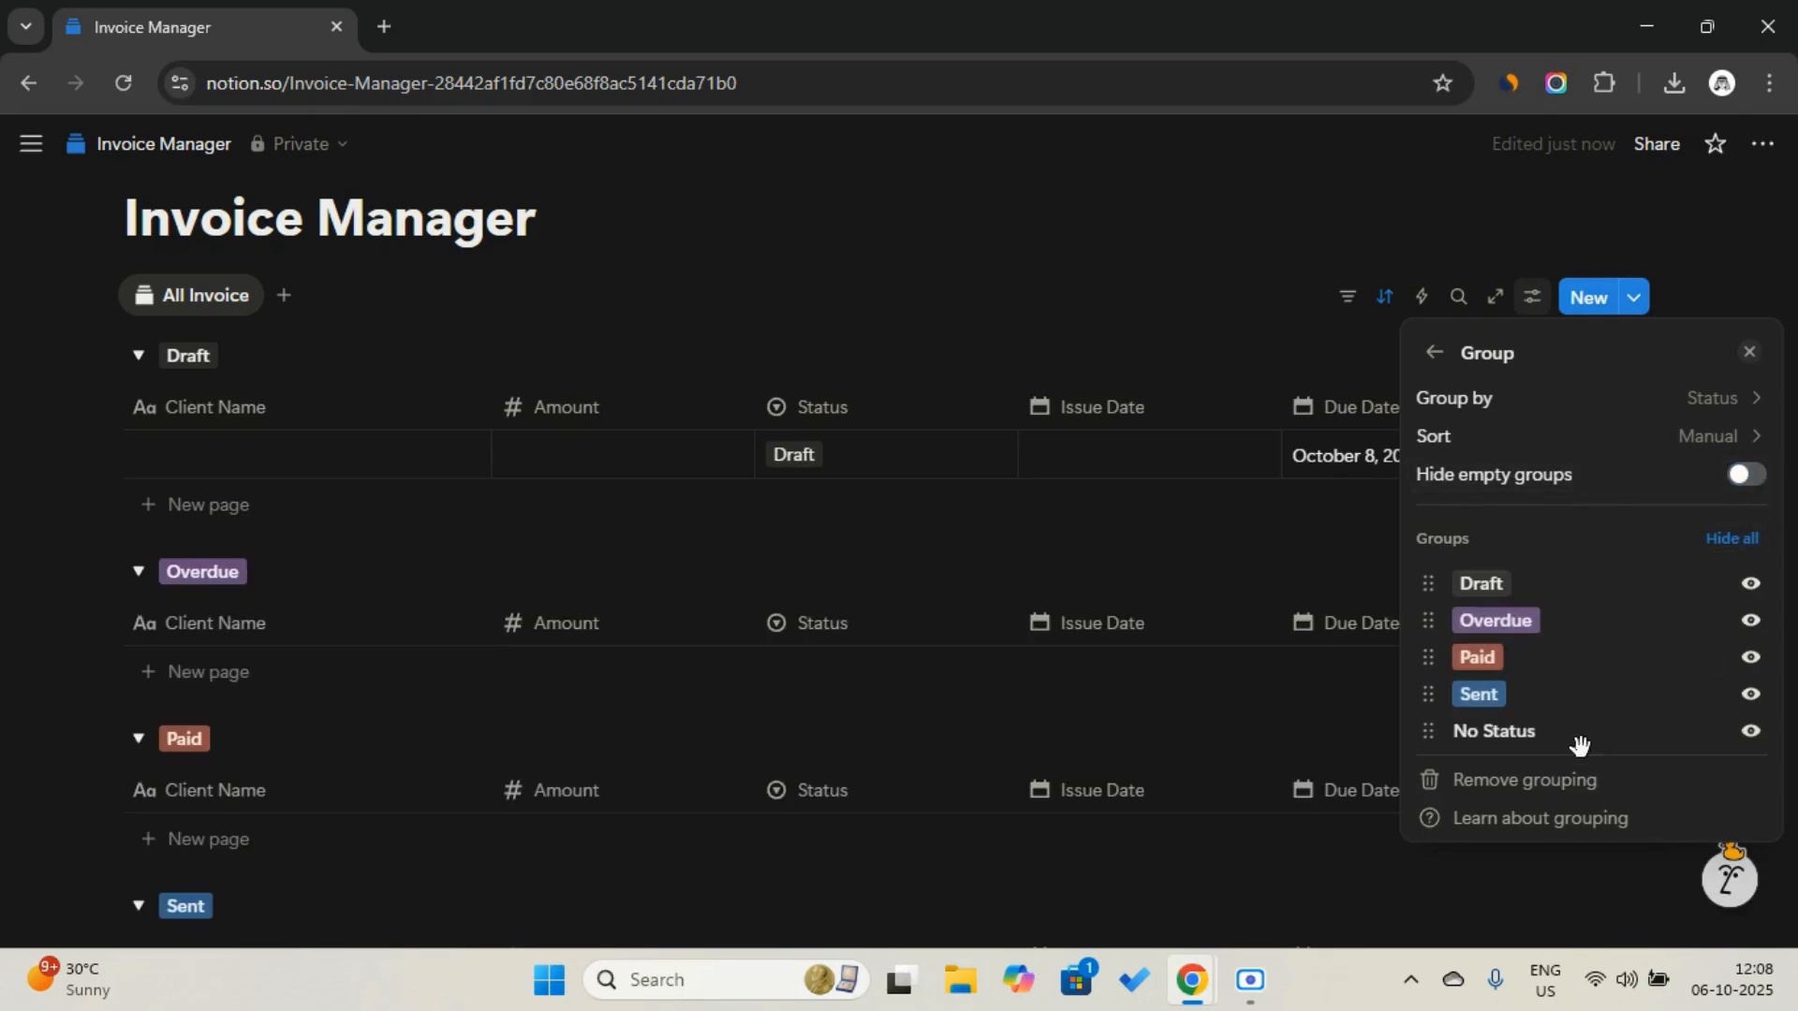
left_click(1112, 584)
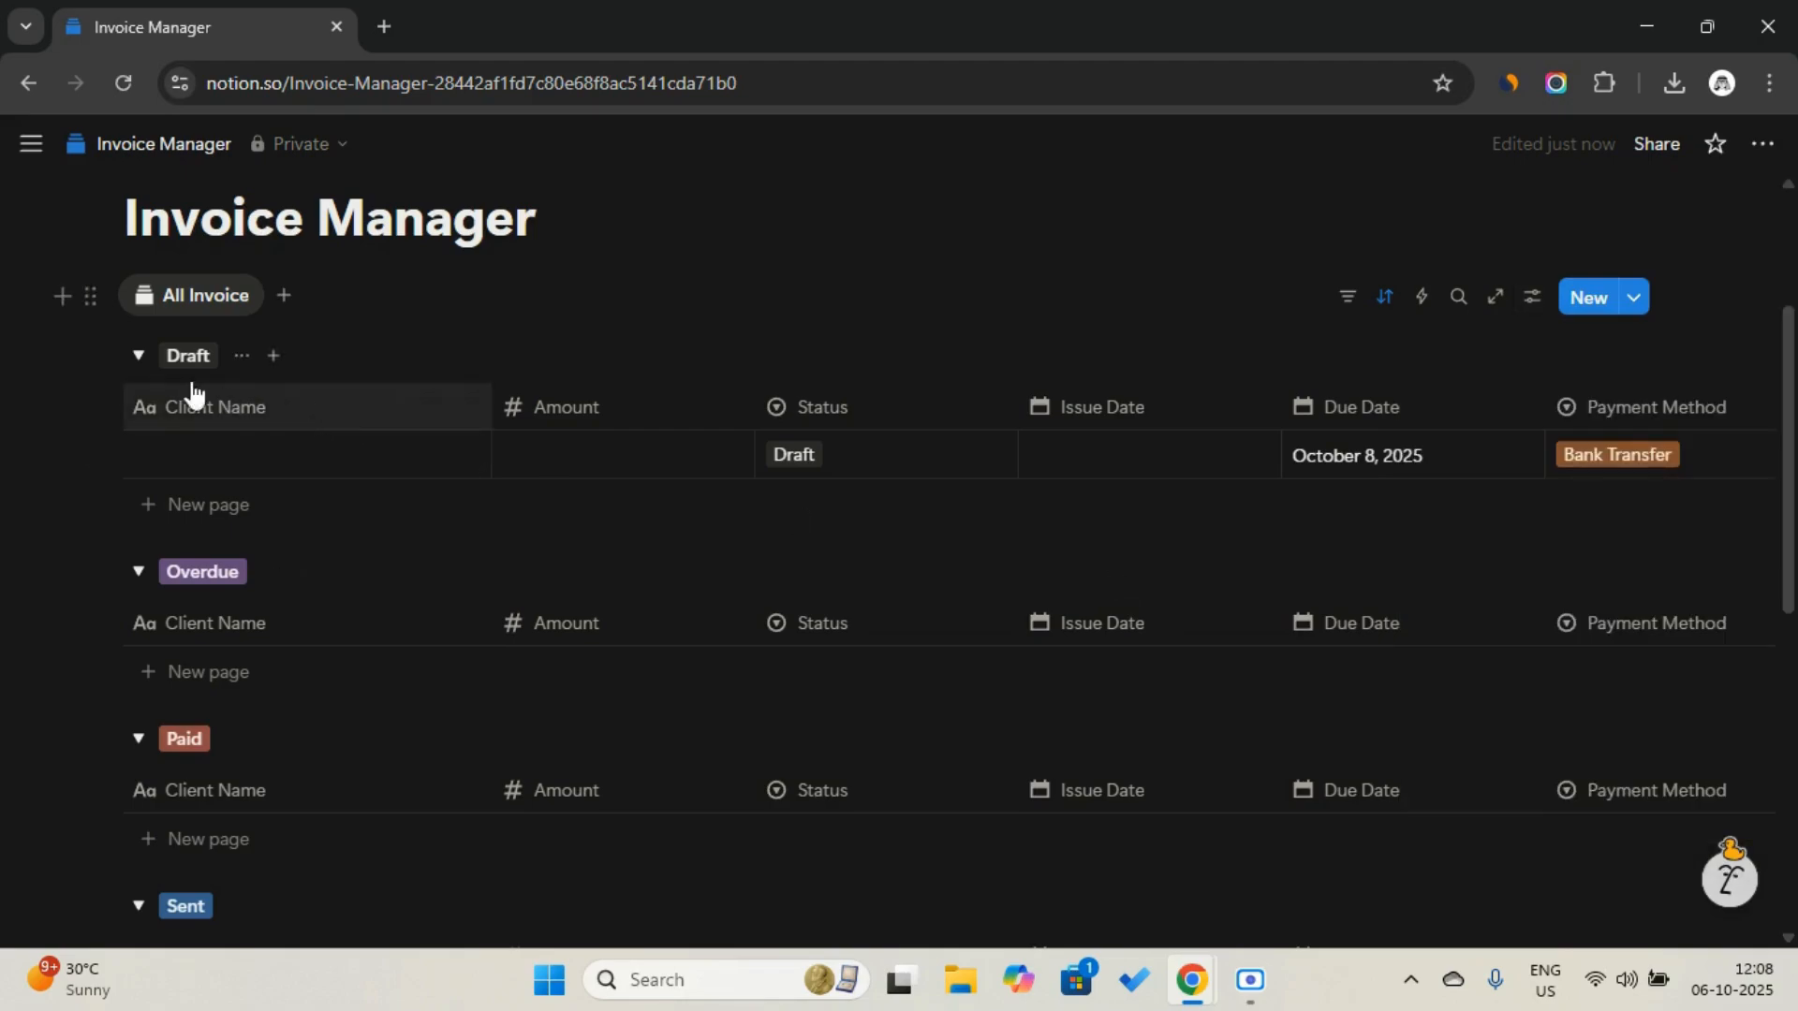
Collapse the Draft, Overdue, Paid, Sent and No Status groups in the All Invoice view
left_click(138, 356)
left_click(138, 412)
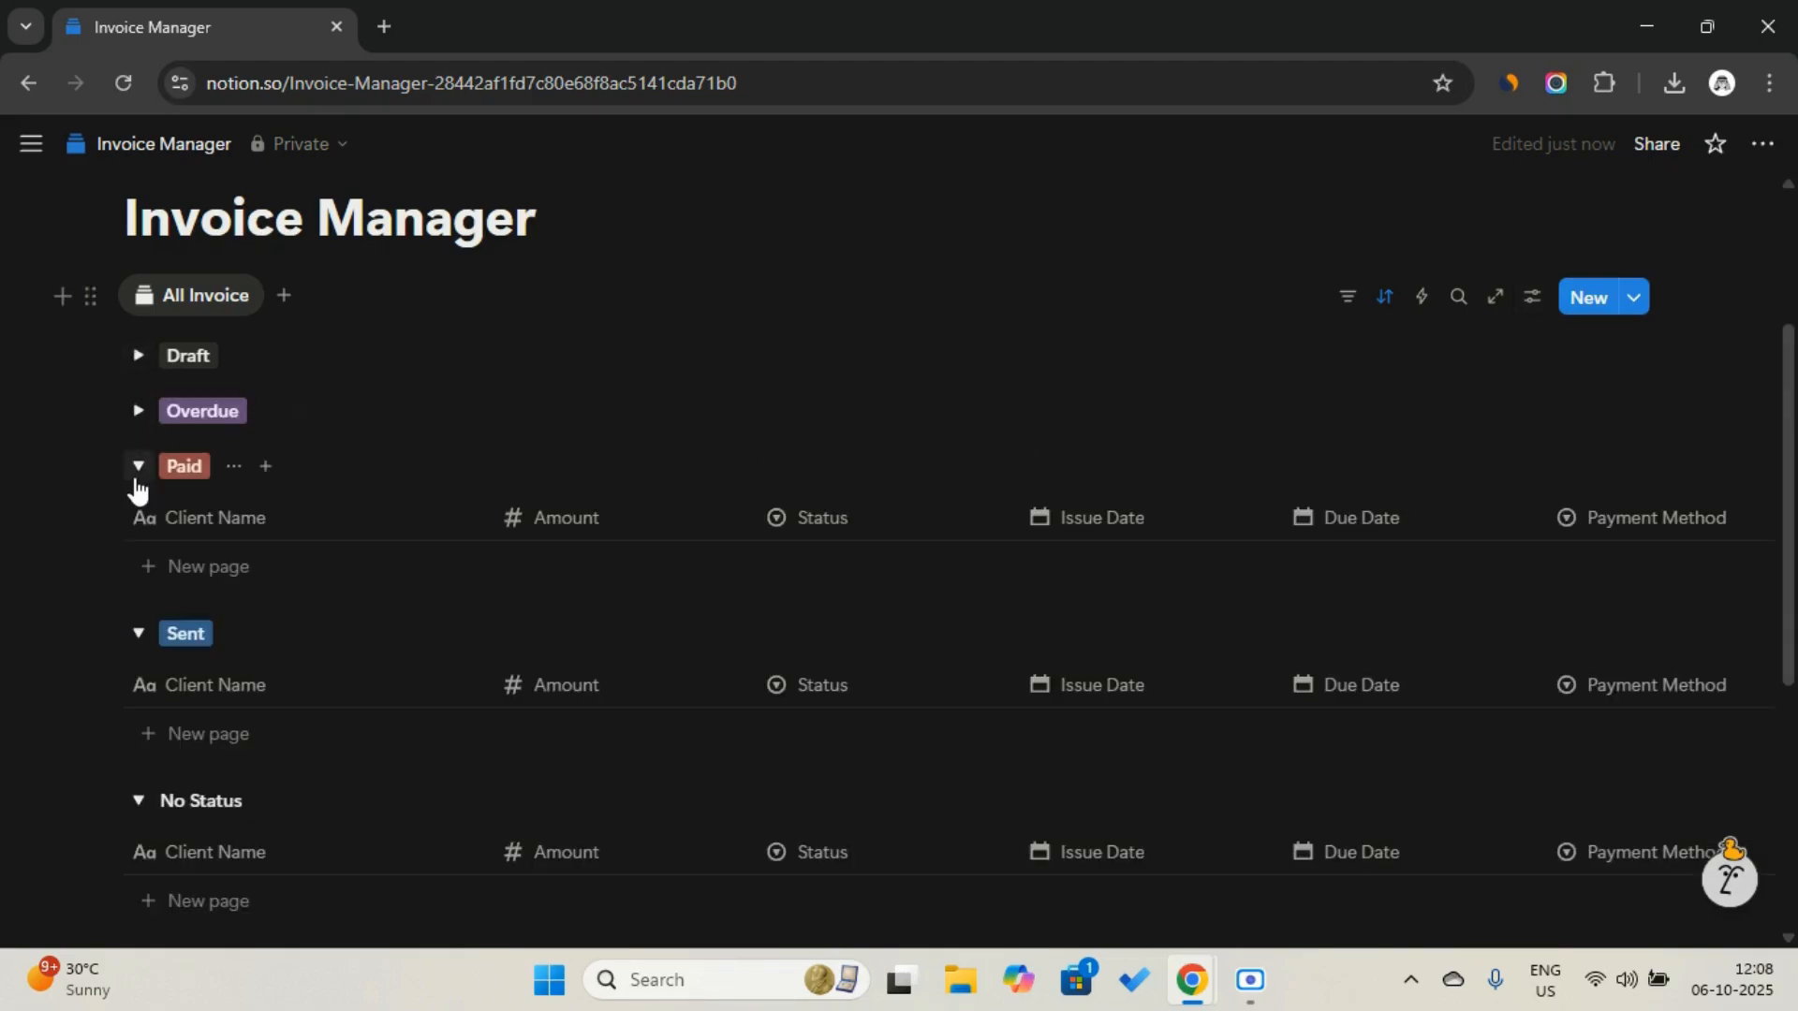
left_click(138, 473)
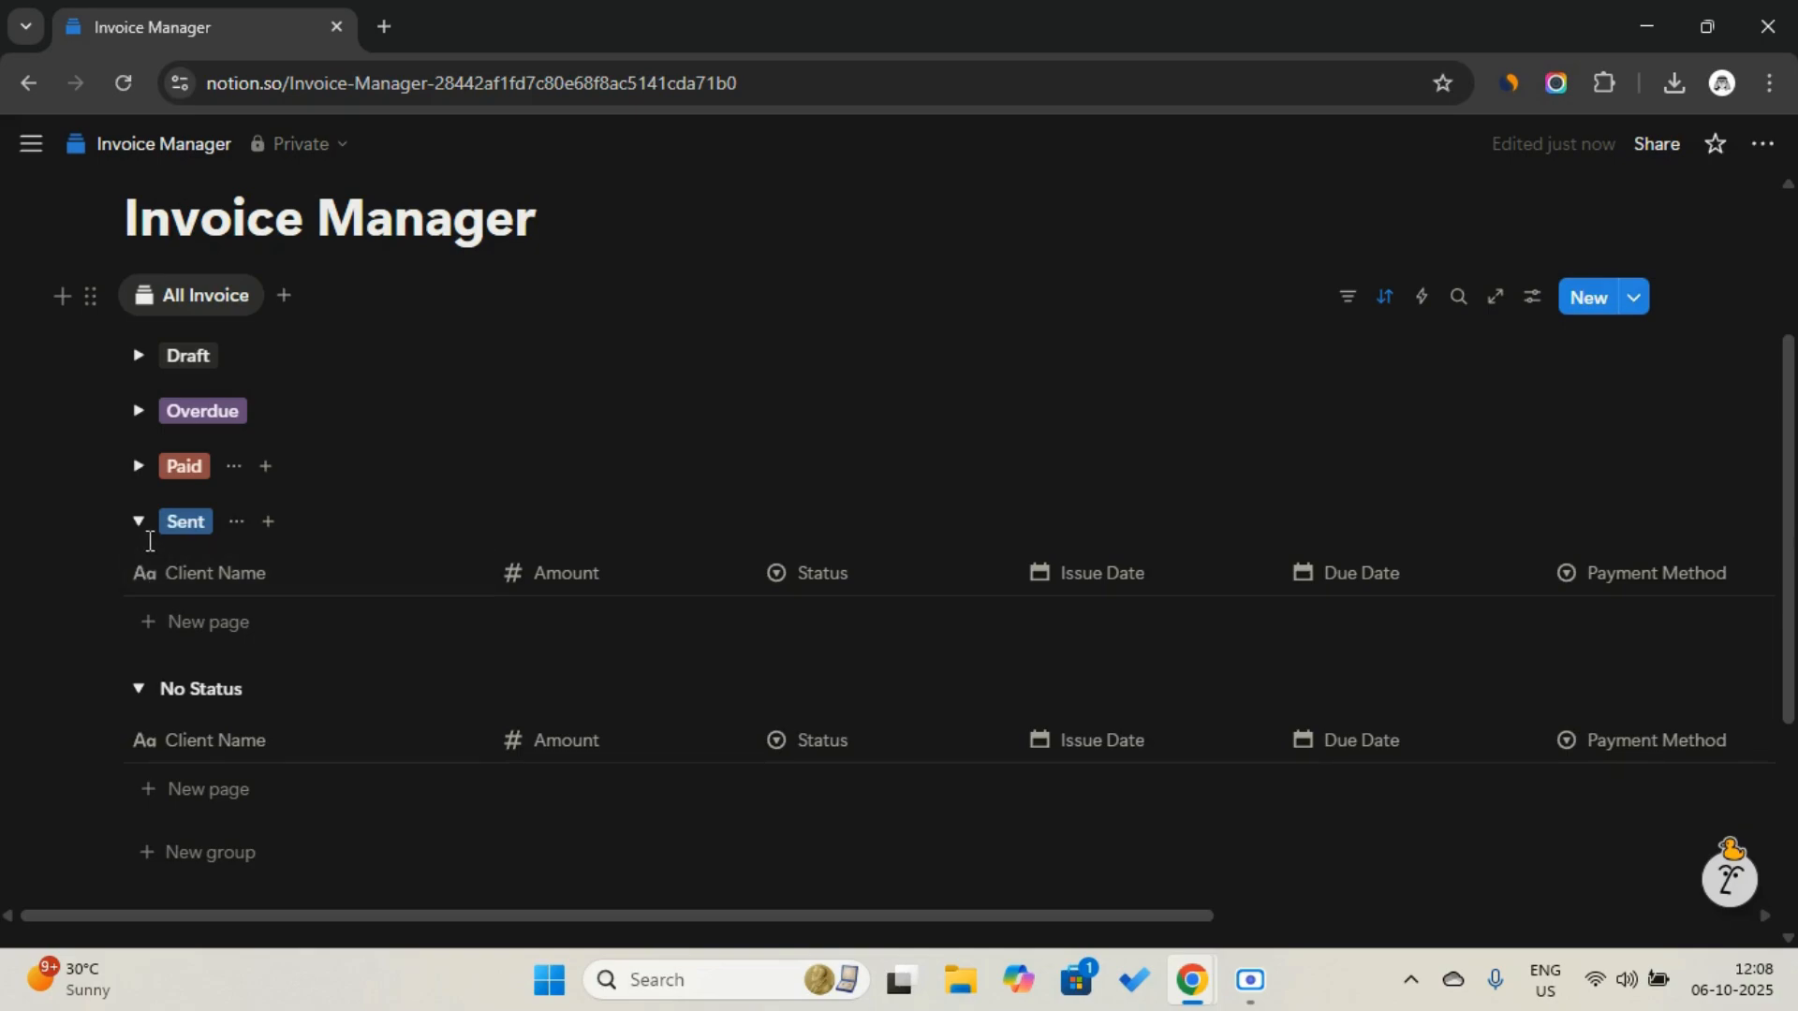
left_click(138, 522)
left_click(139, 575)
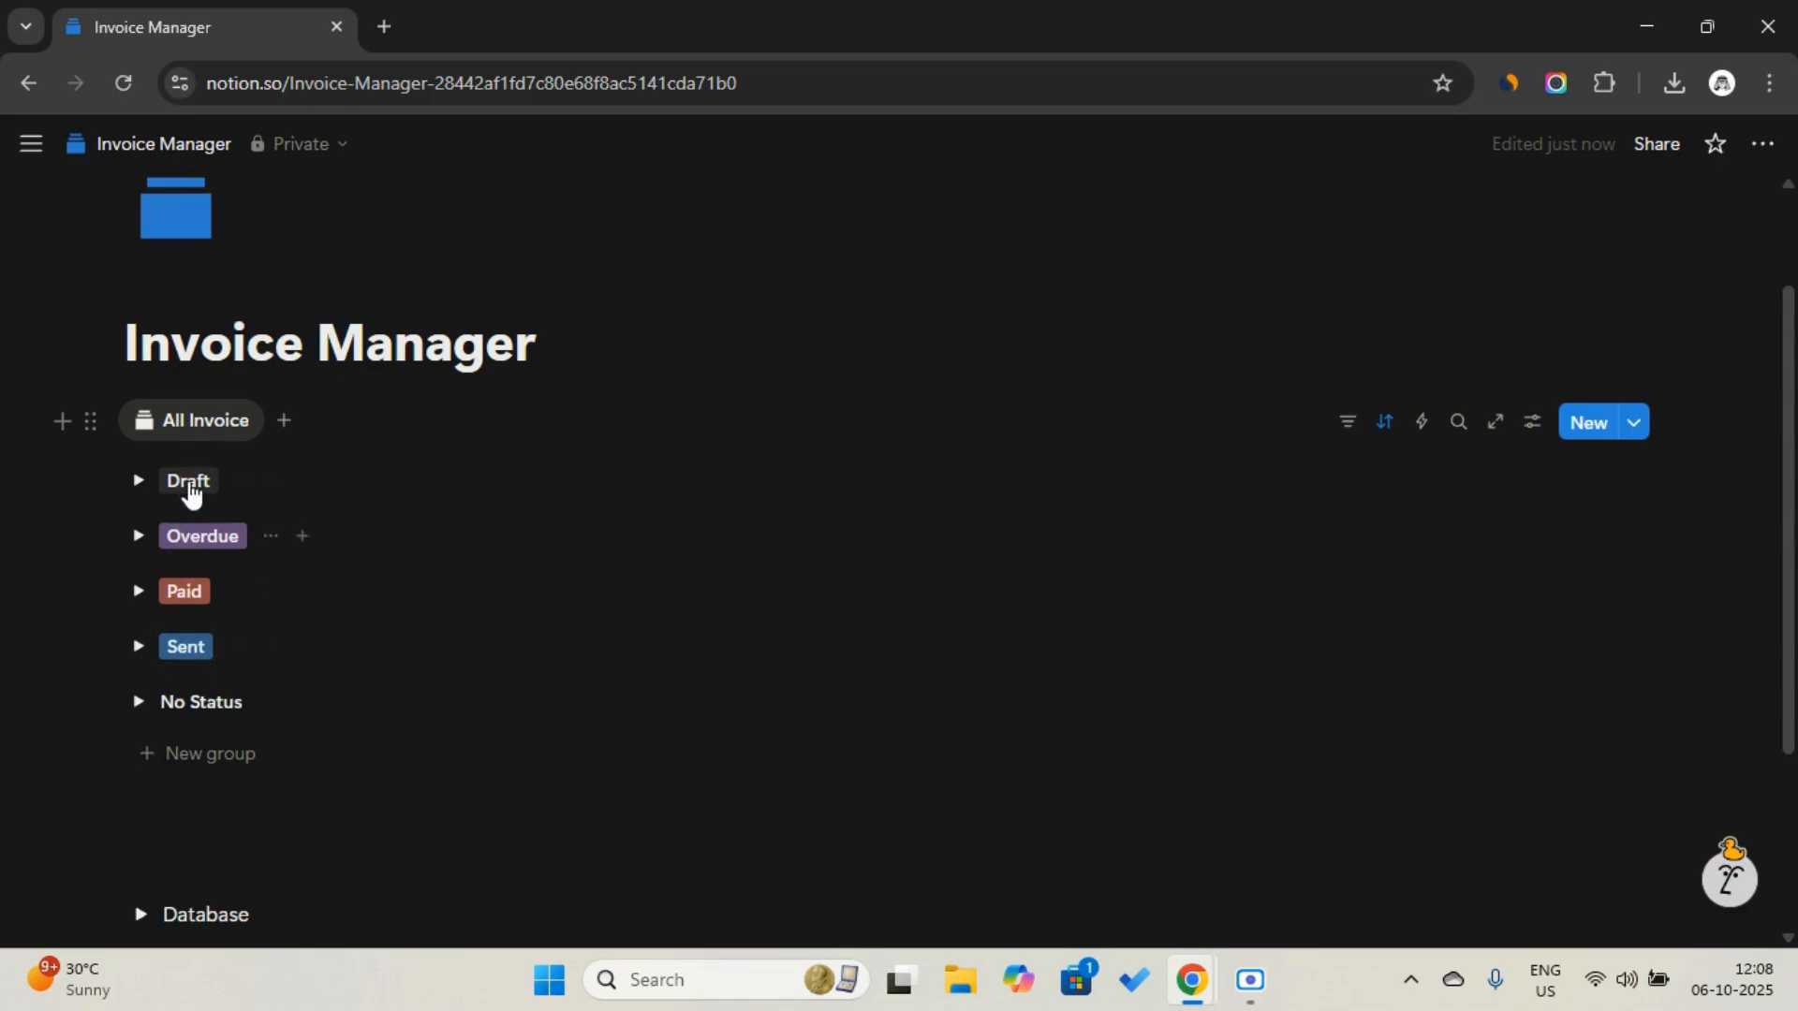
Reorder the status groups of the All Invoice view to Draft, Sent, Paid, Overdue, No Status
left_click(203, 421)
left_click(213, 506)
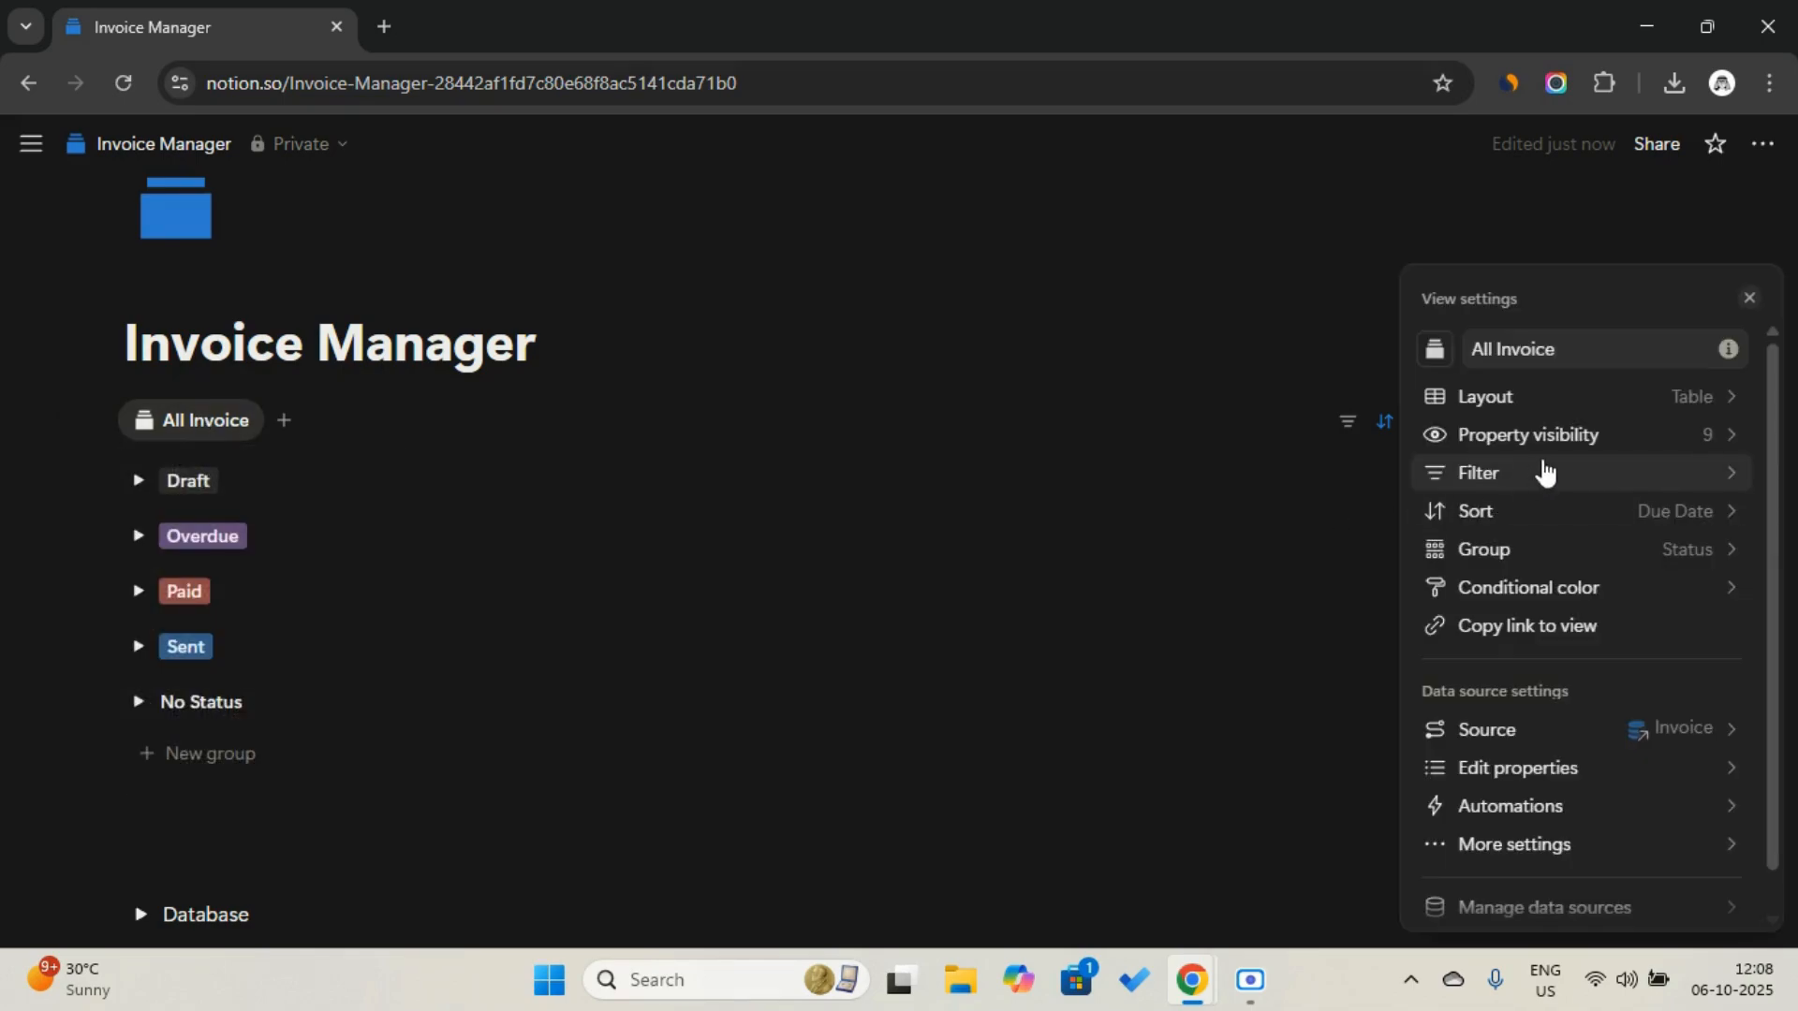
left_click(1549, 554)
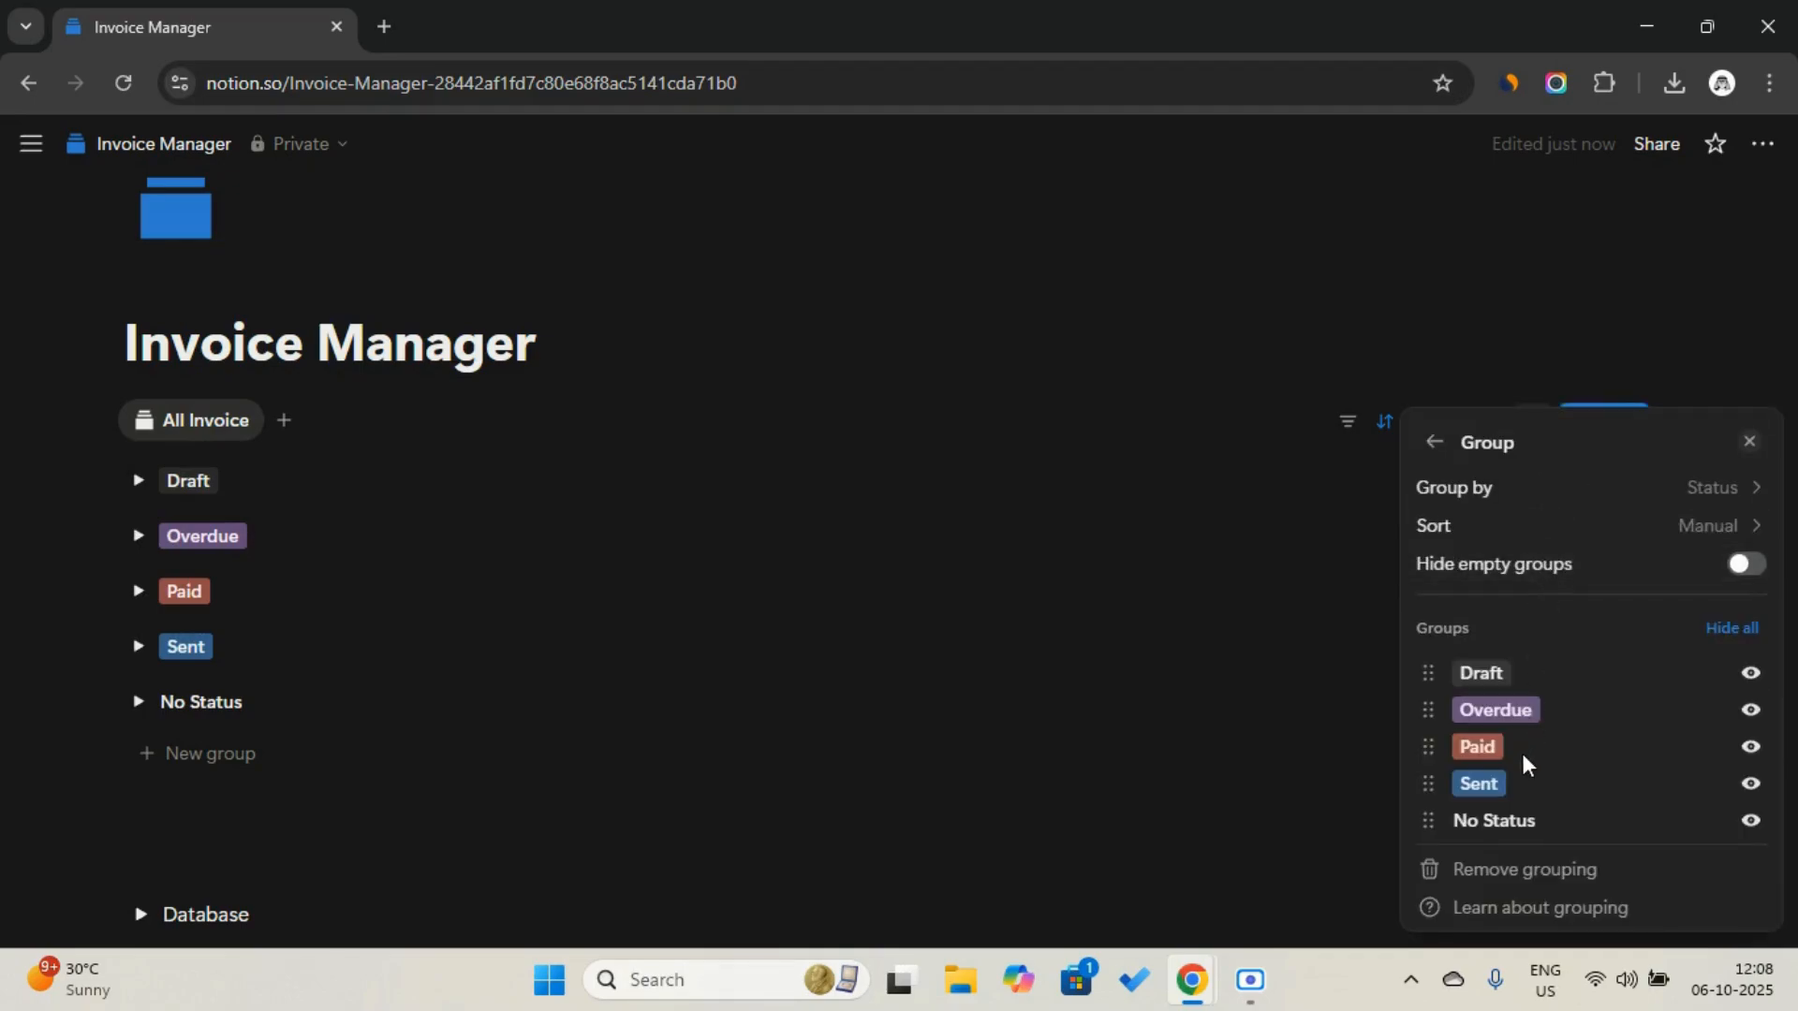
left_click_drag(1536, 706, 1530, 777)
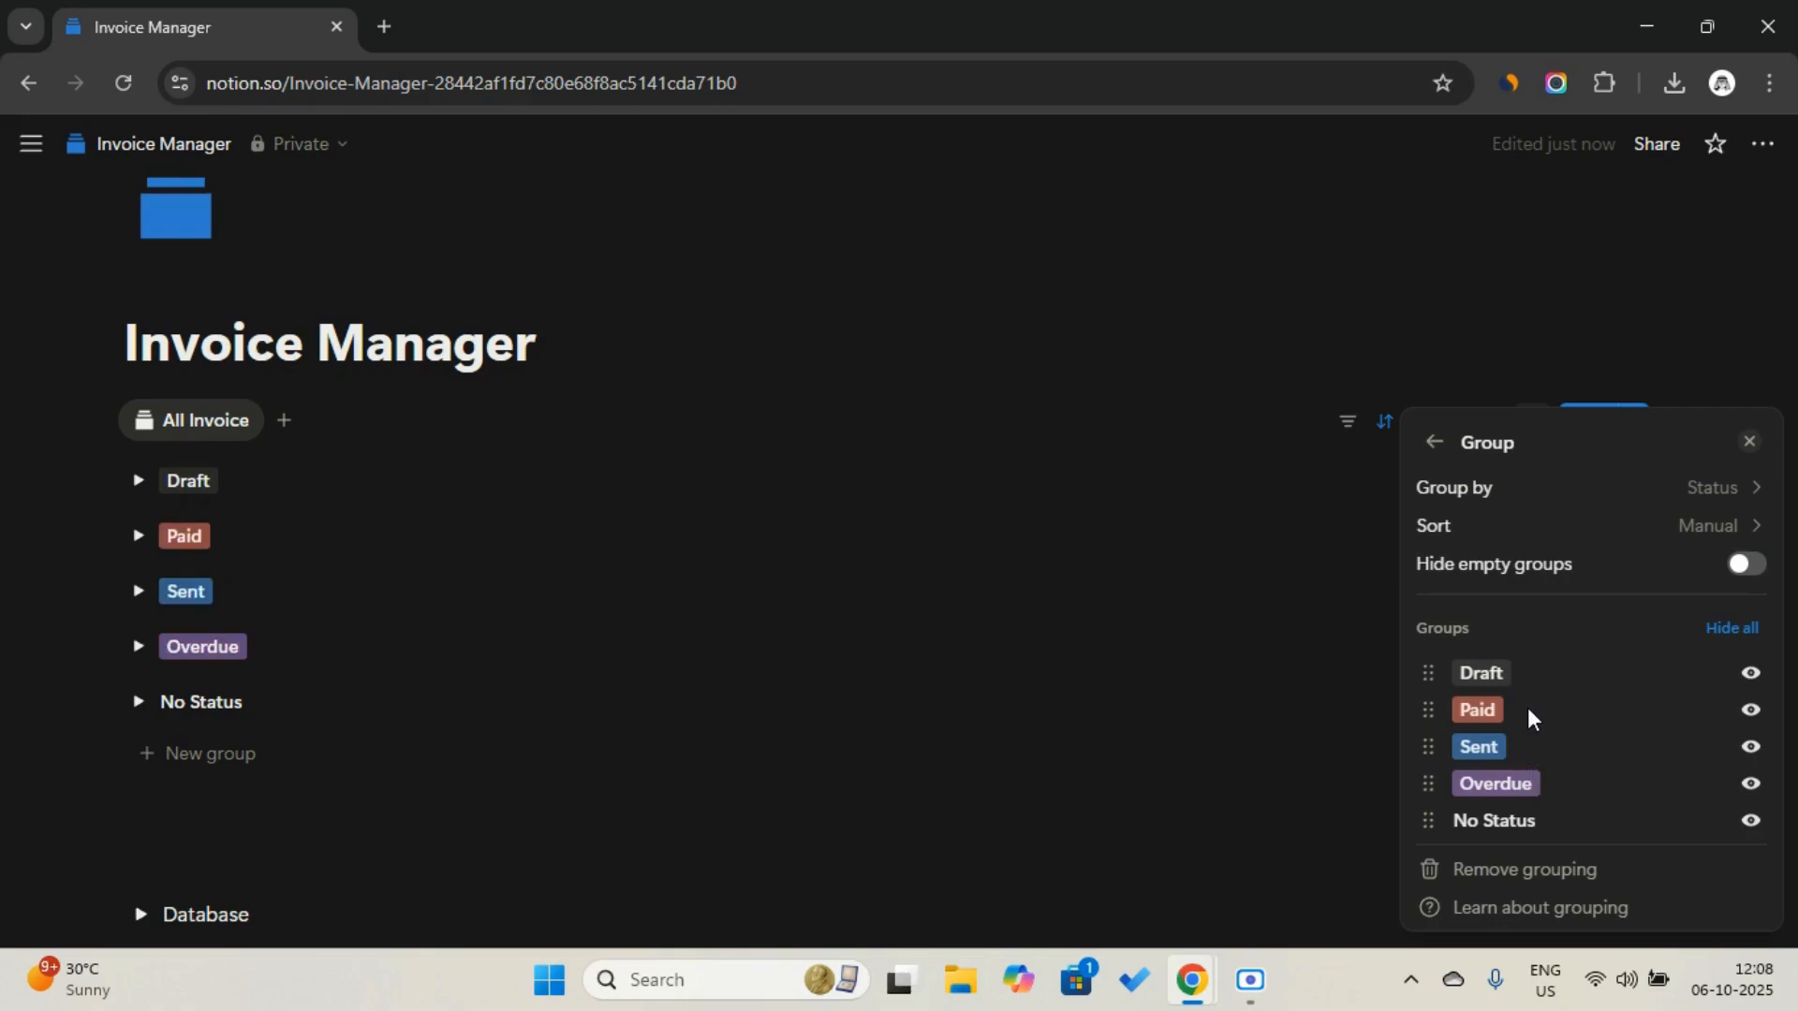
left_click_drag(1508, 745, 1519, 710)
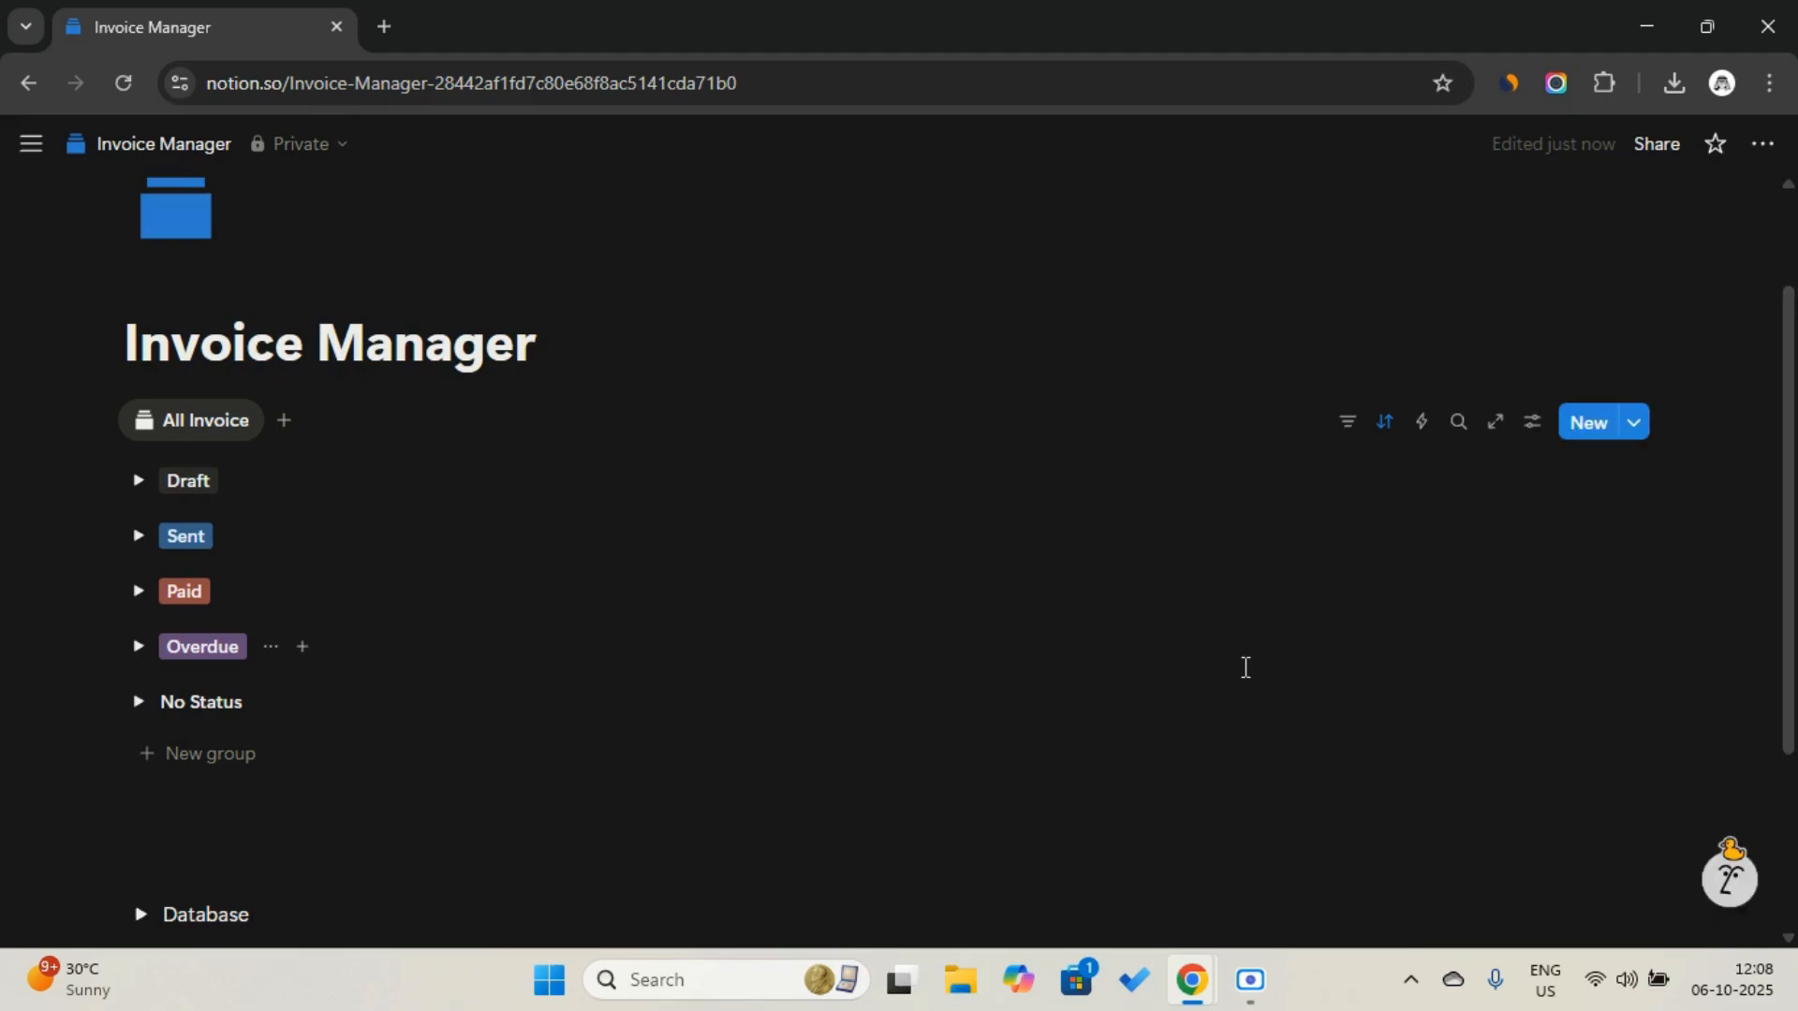
Add a second table view beside All Invoice, linked to the Invoice data source and based on its existing Table view
left_click(276, 433)
left_click(338, 532)
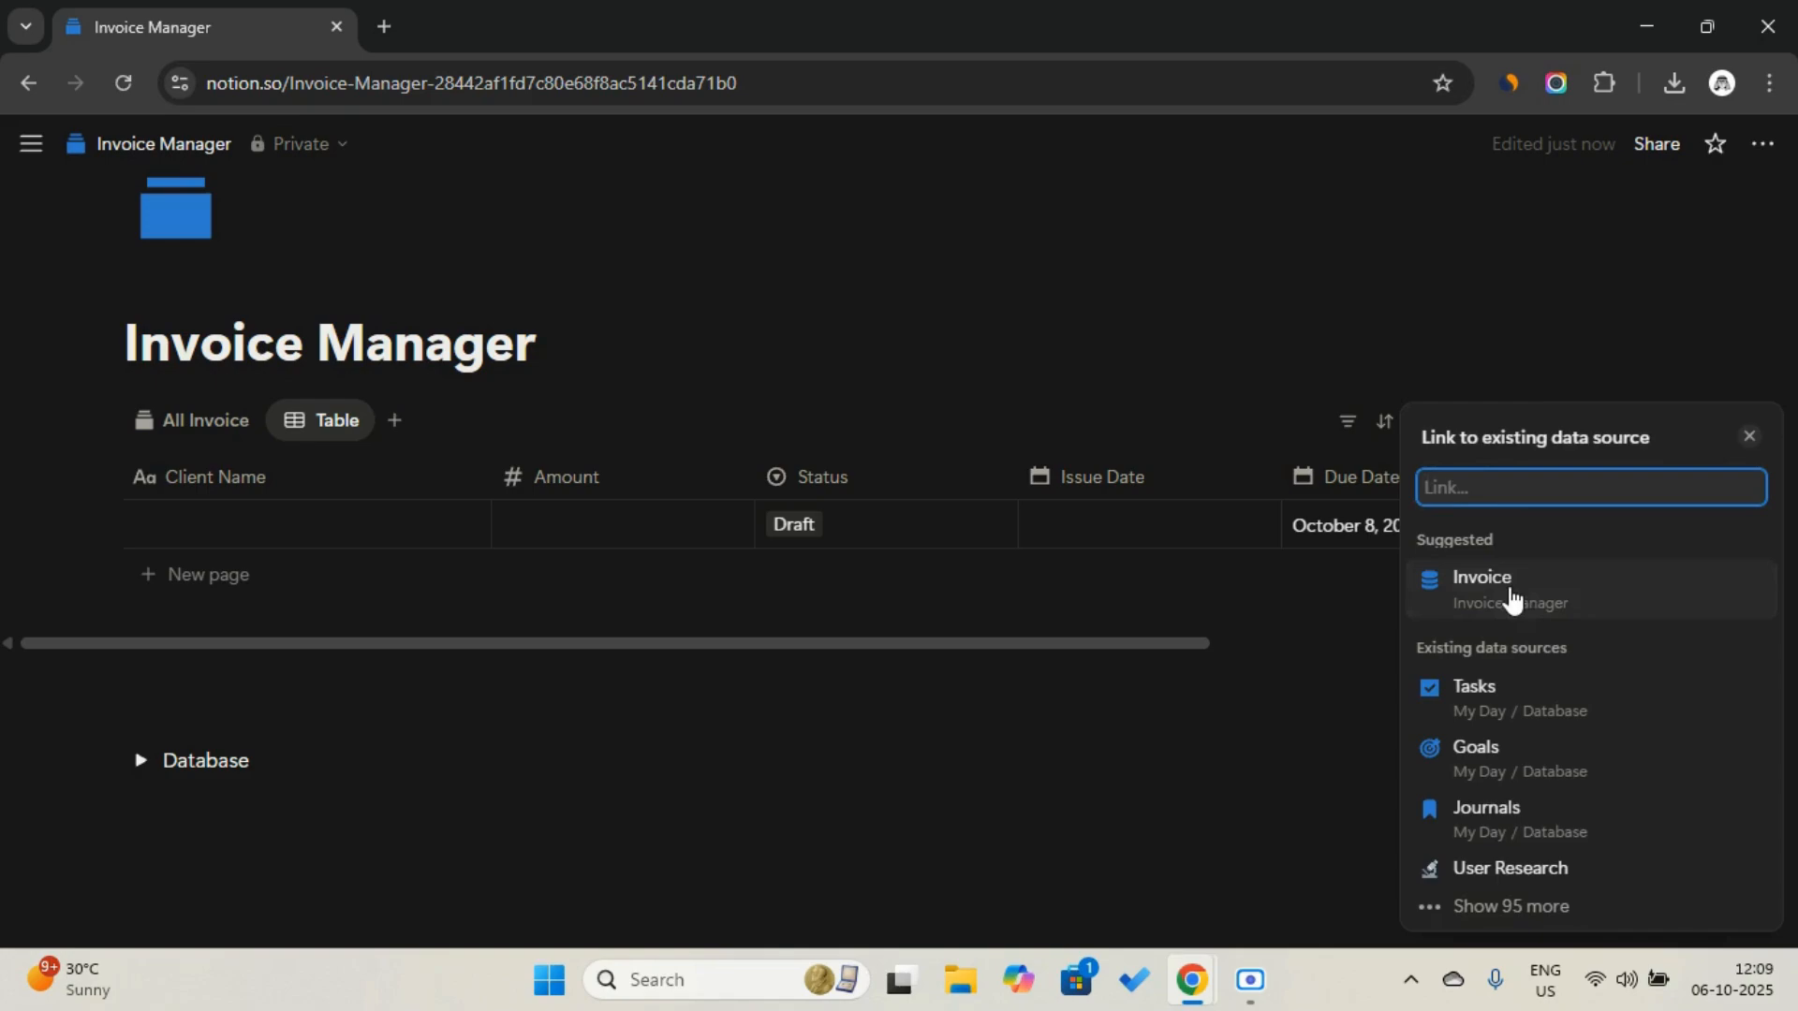
left_click(1498, 585)
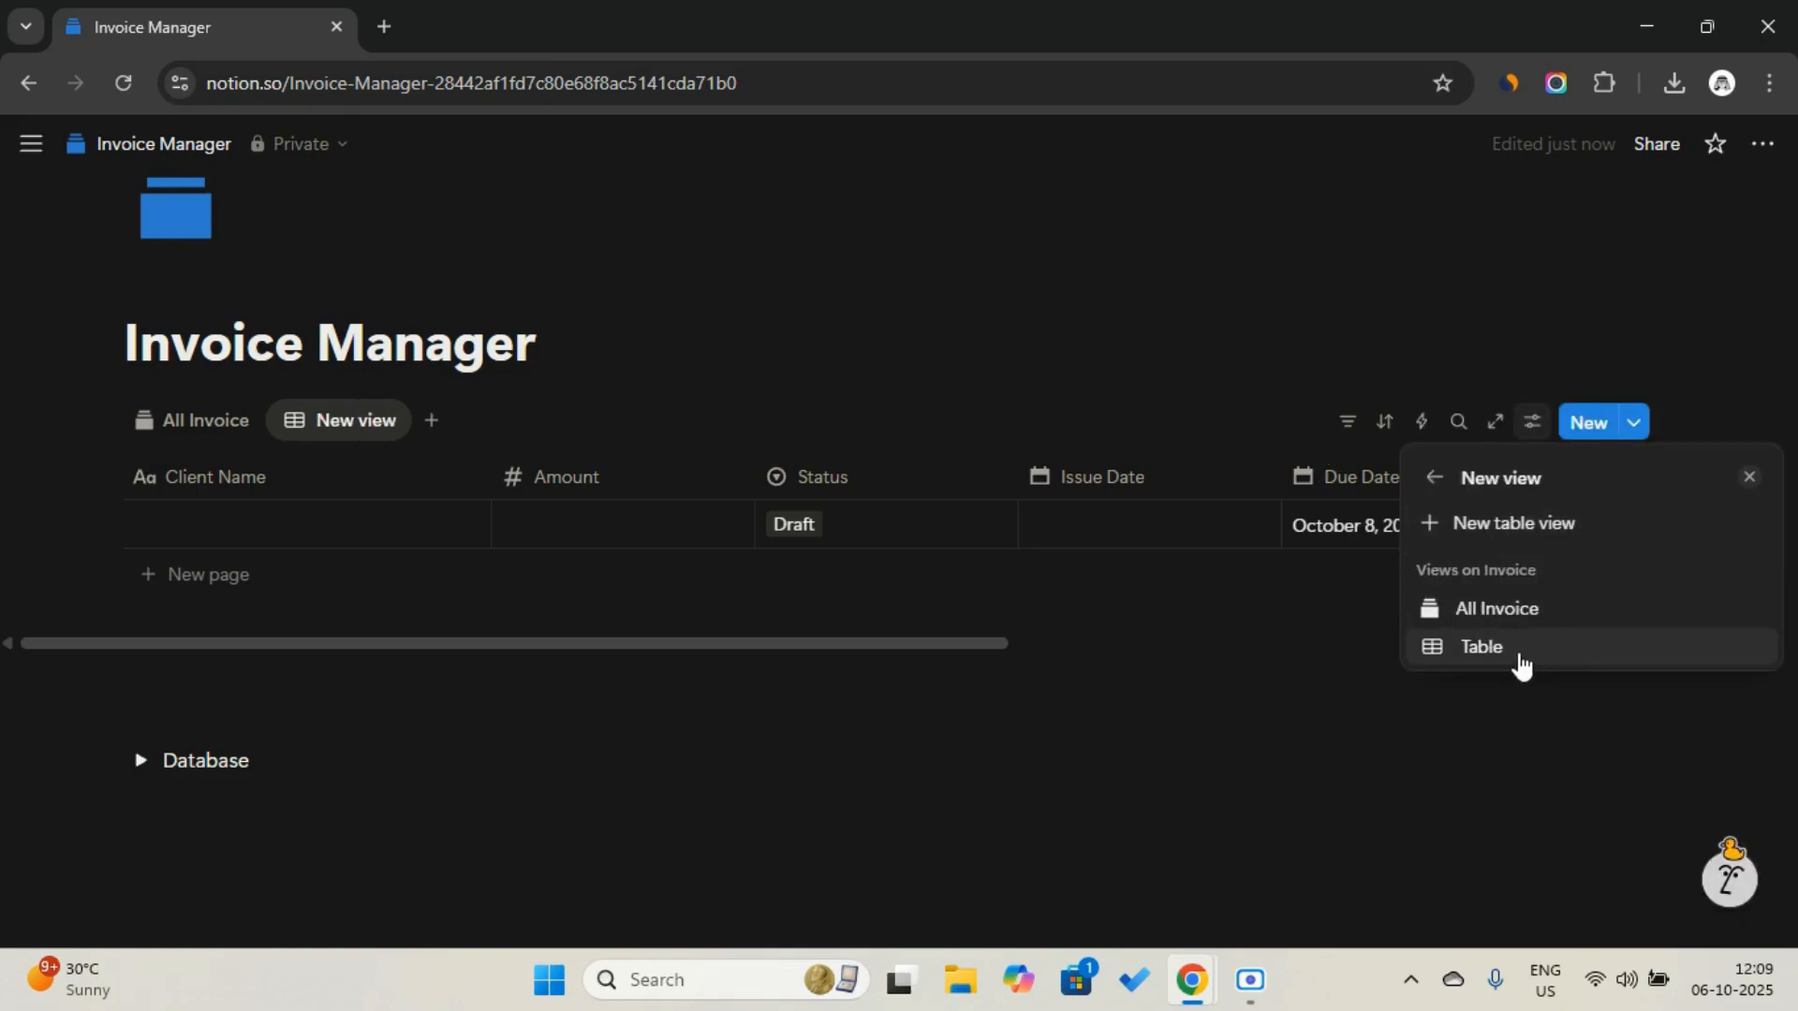
left_click(1482, 647)
Name the new view Pending Payments and give it the filled clock icon, searching the icons for "time"
type("Pending Payments")
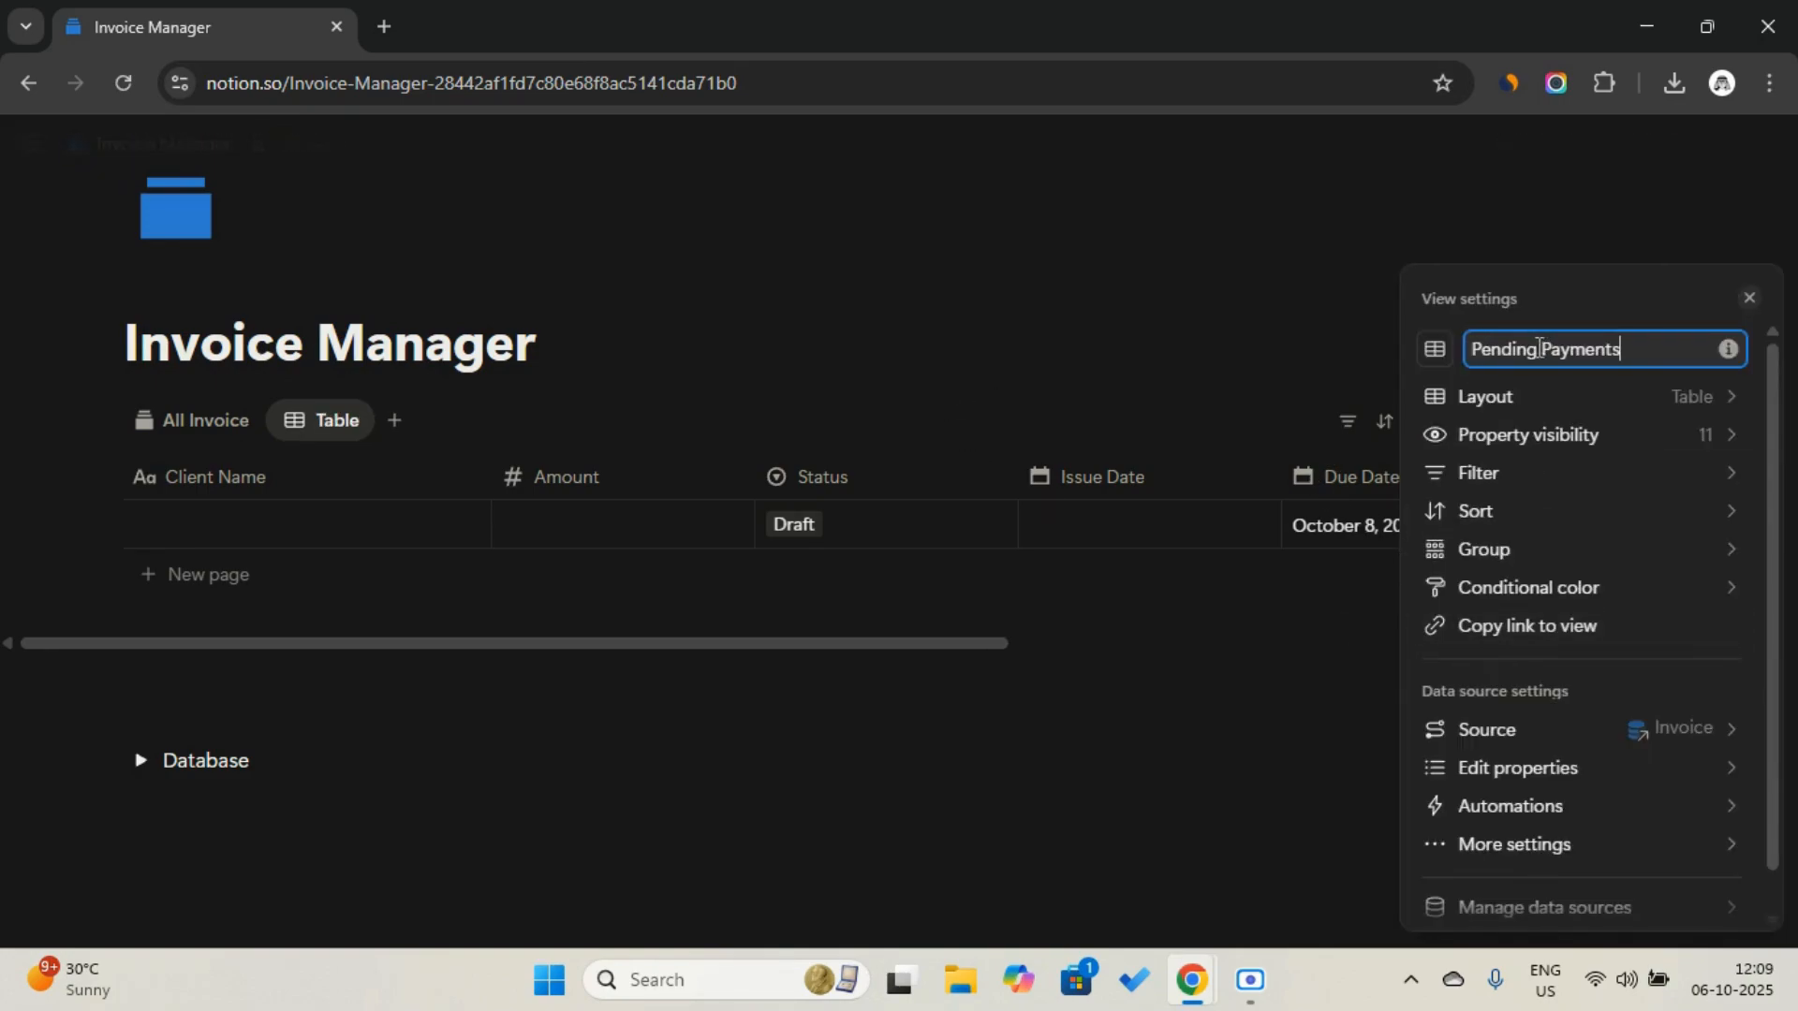
left_click(1435, 352)
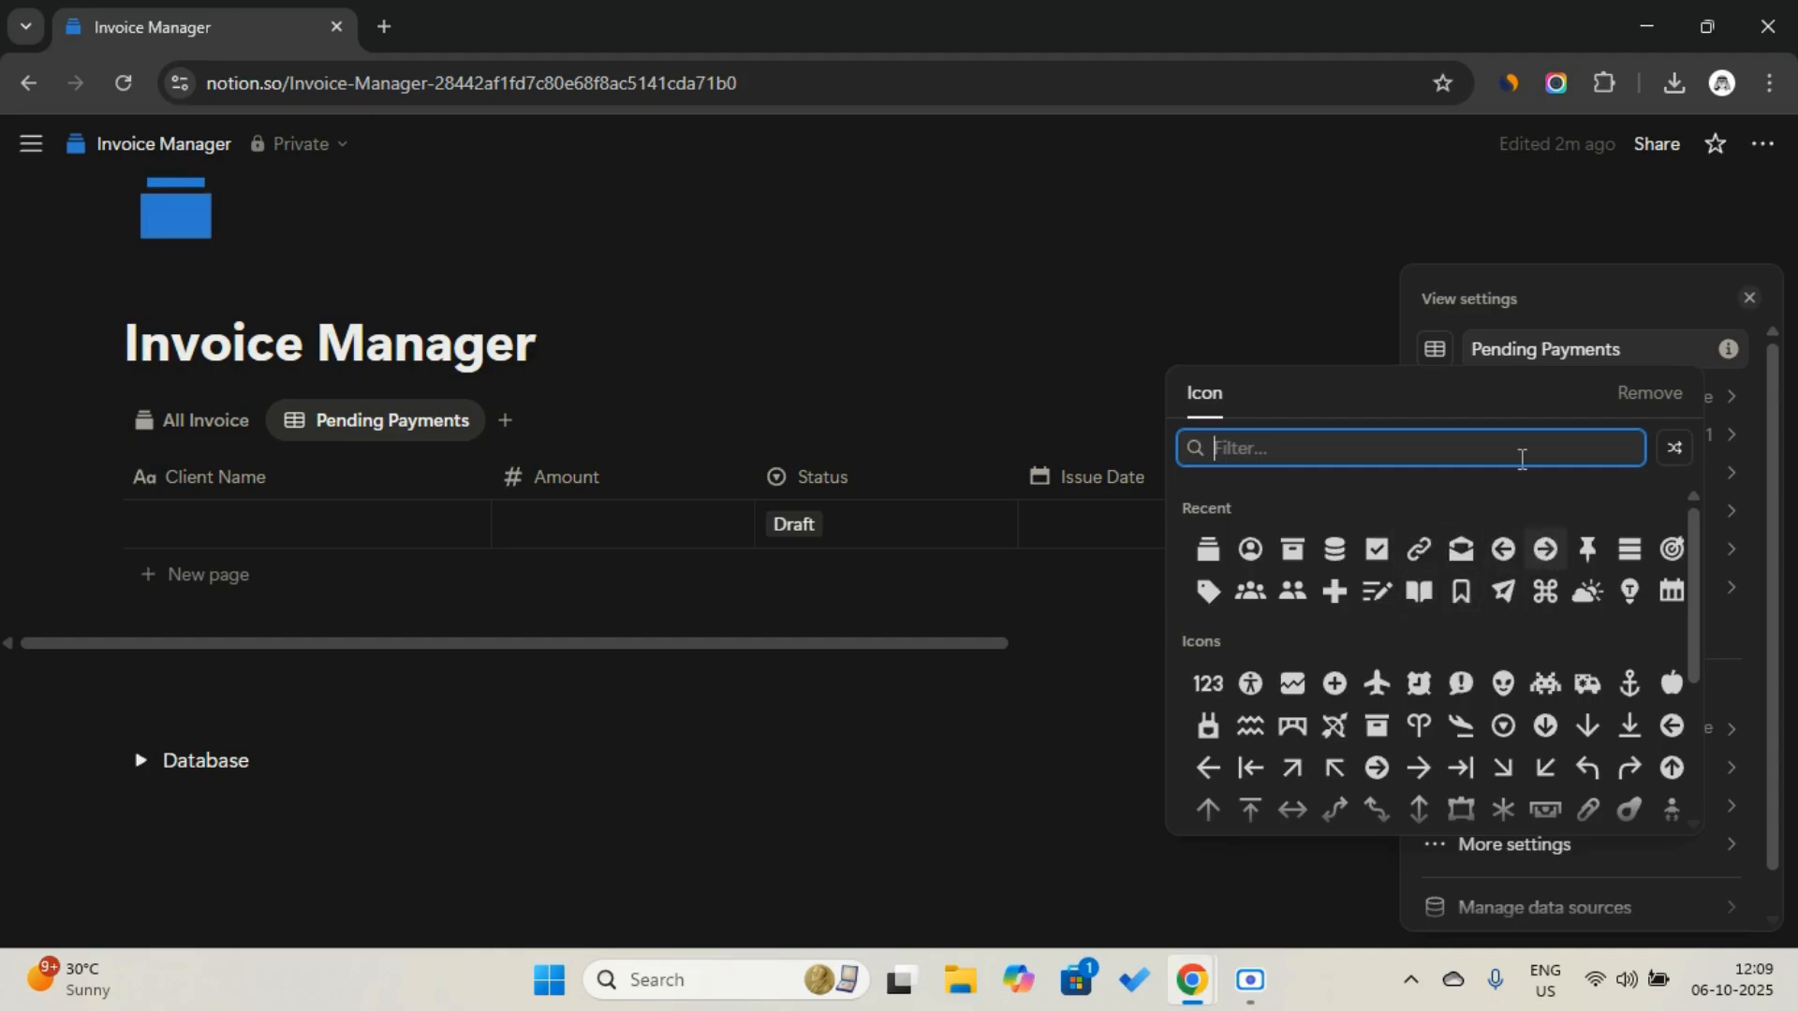
type("time")
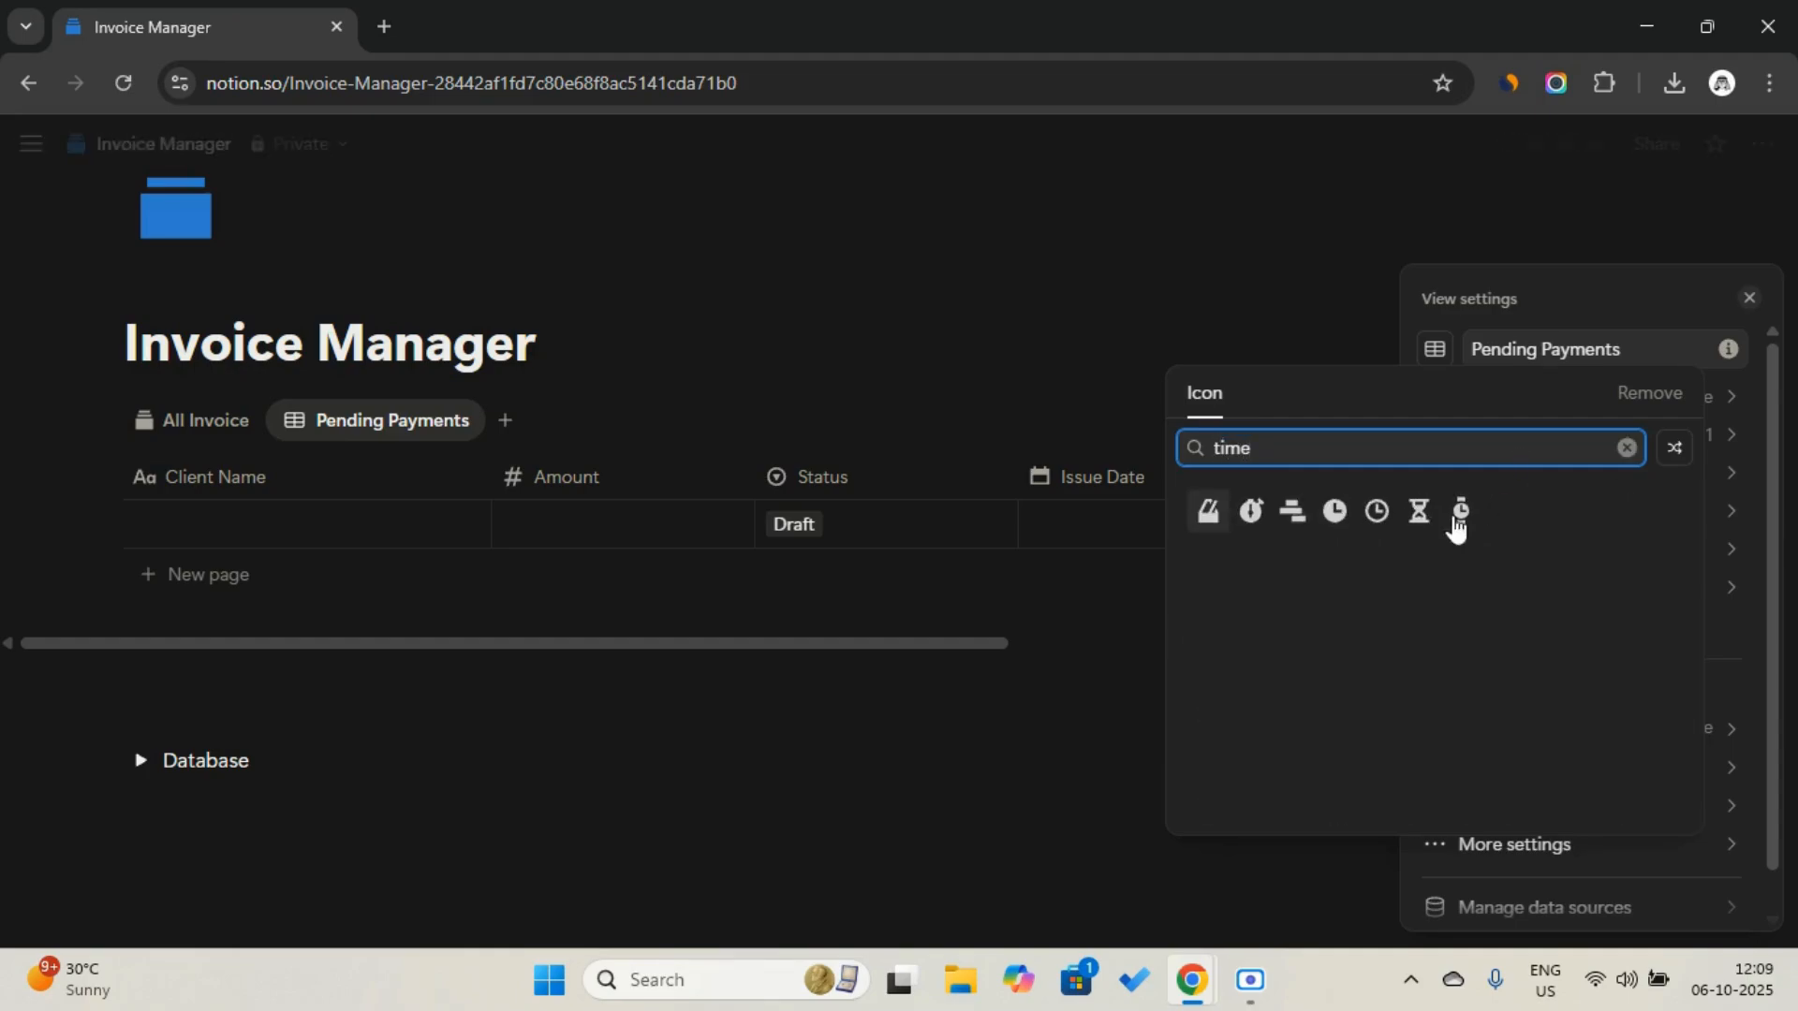
left_click(1351, 522)
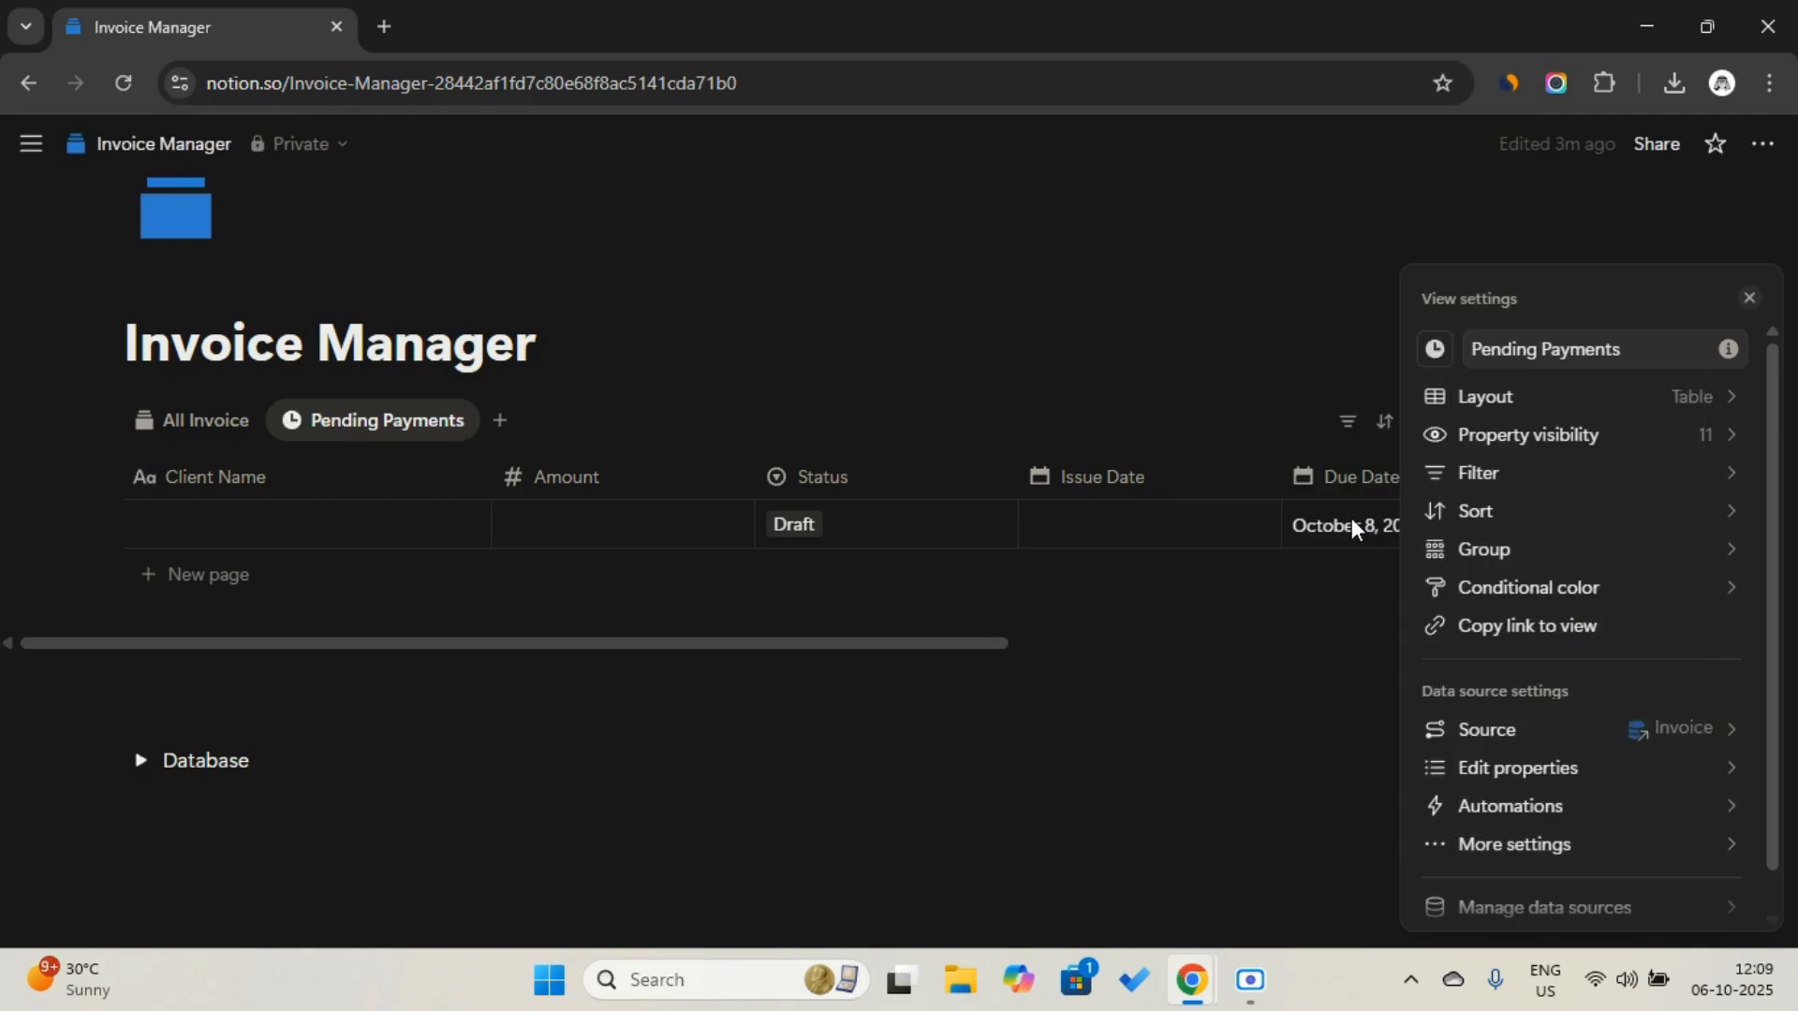
Filter the Pending Payments view to show only invoices whose Archive property is Unchecked
left_click(1357, 405)
left_click(1351, 423)
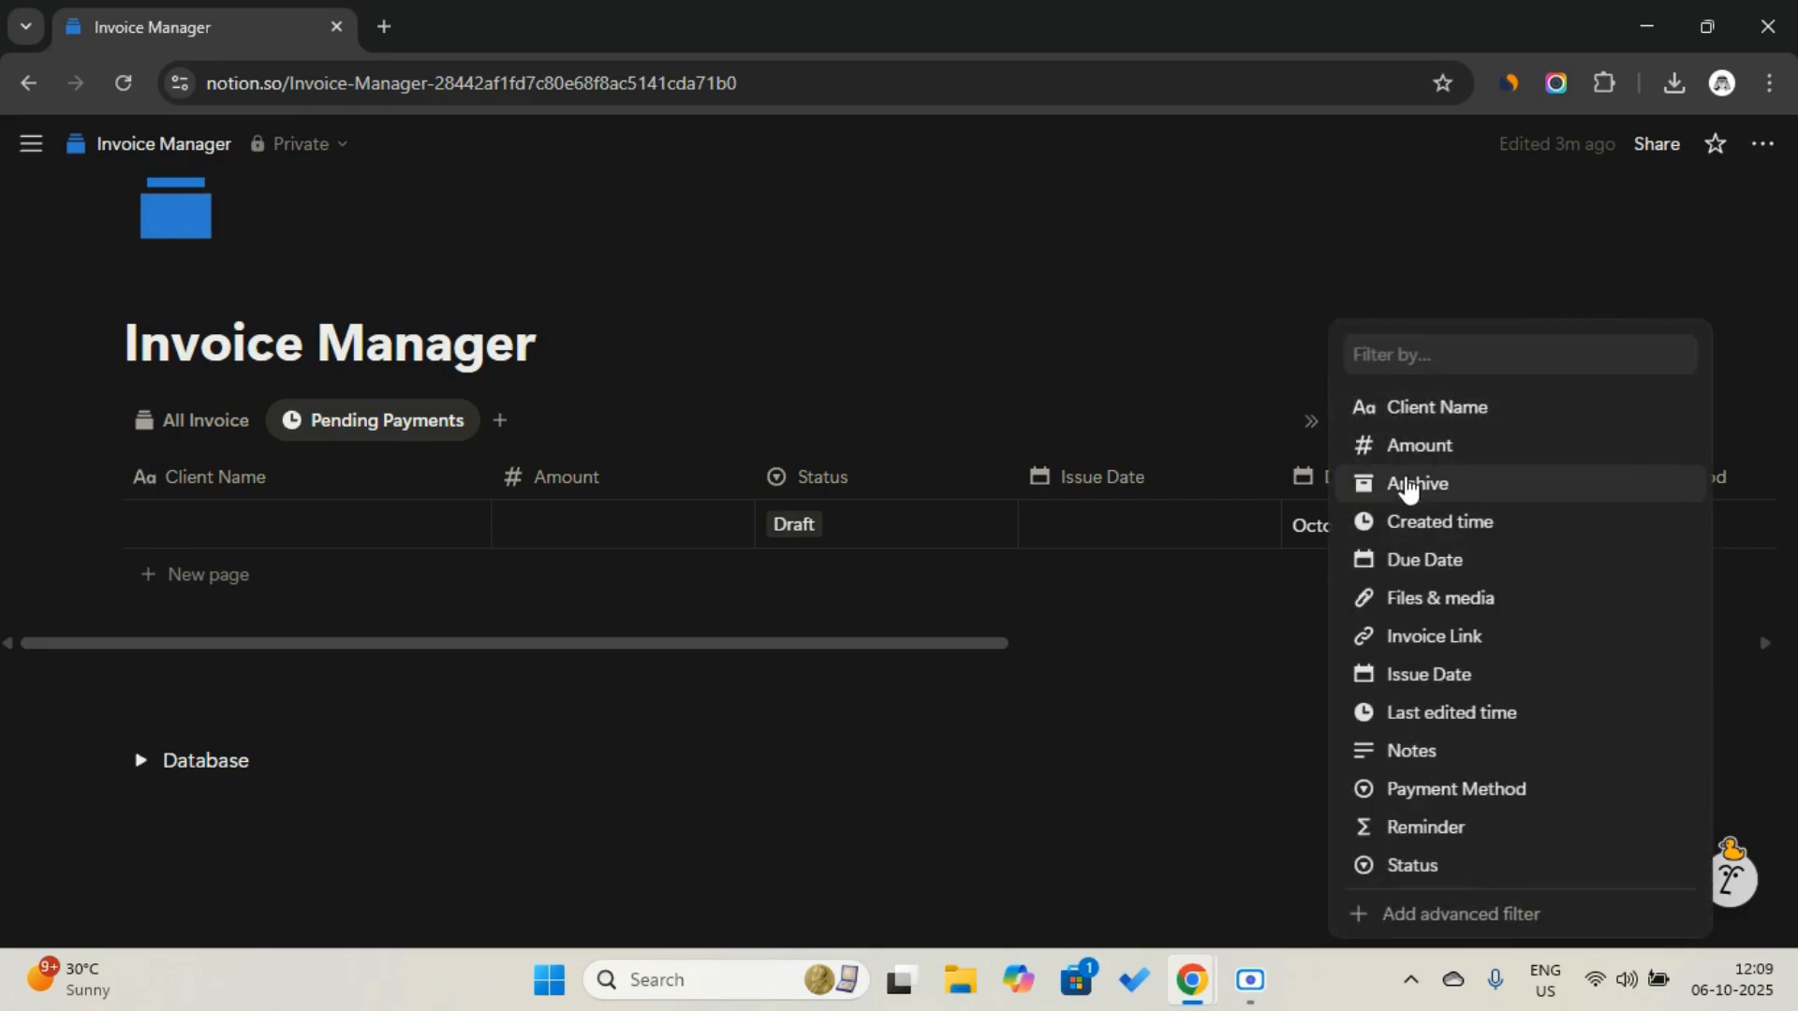
left_click(1409, 485)
left_click(344, 572)
Filter the All Invoice view by Archive is Unchecked and collapse its filter bar
left_click(206, 421)
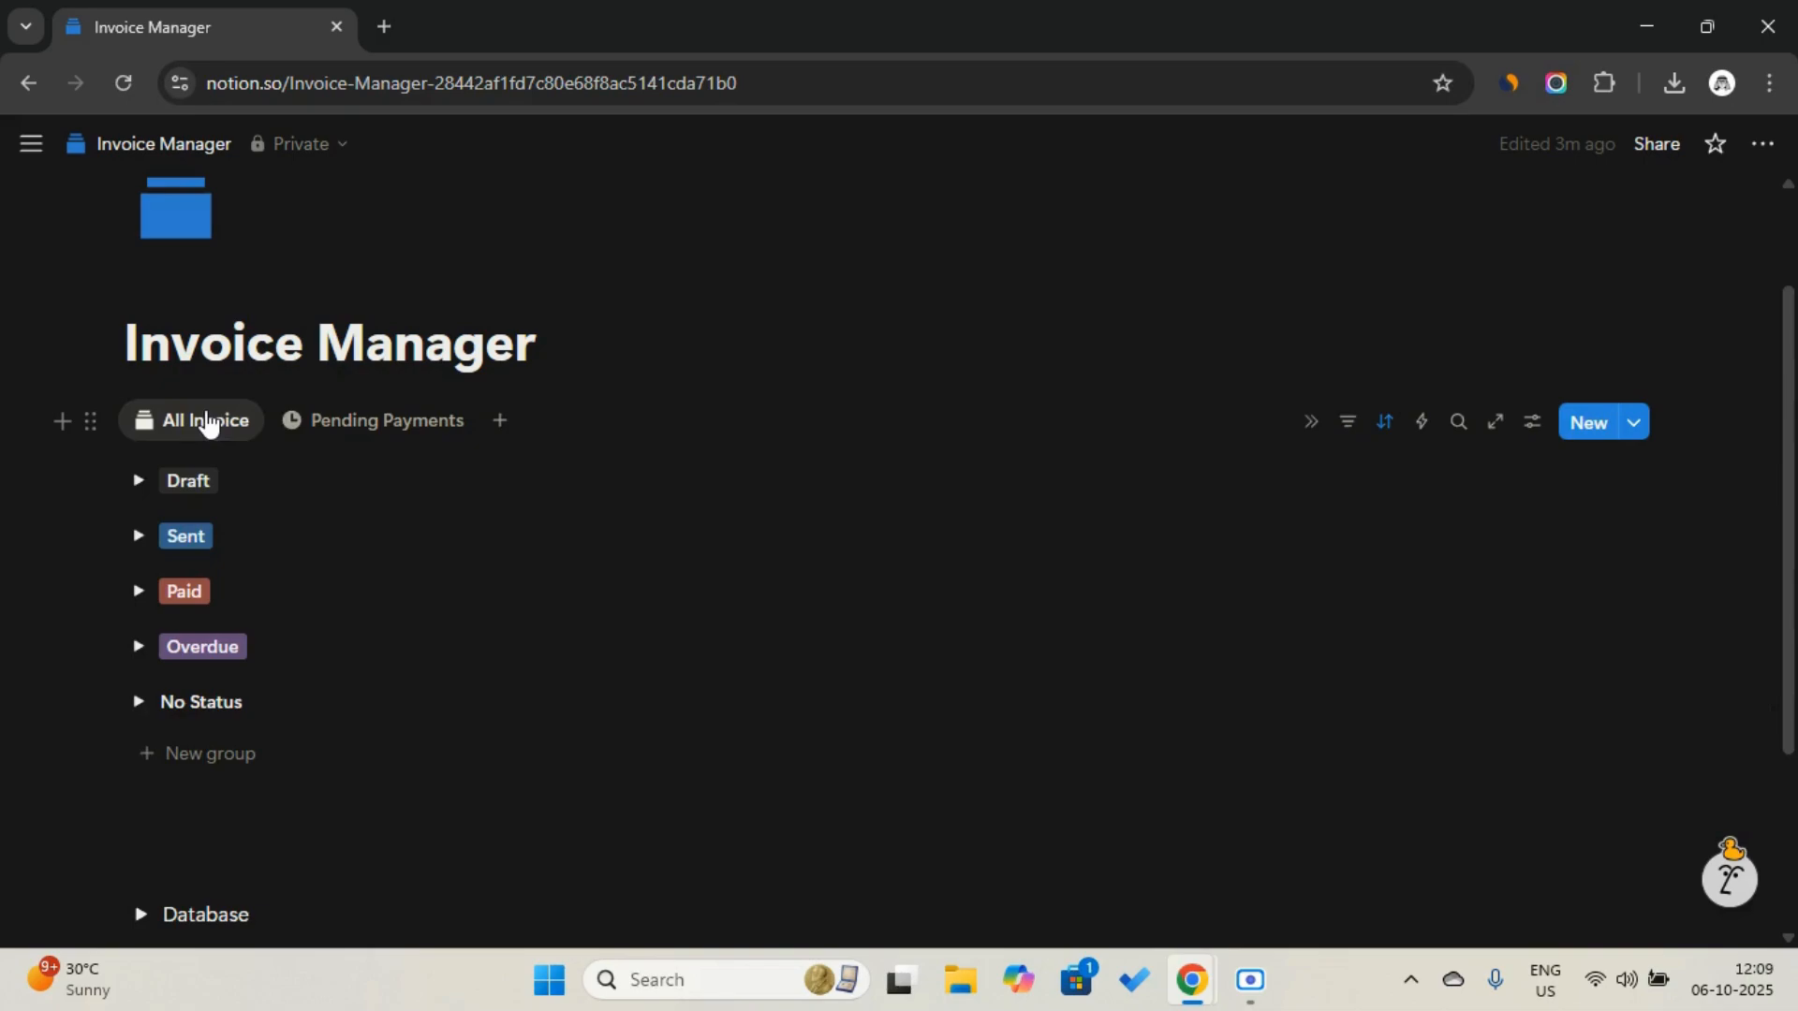
left_click(1349, 424)
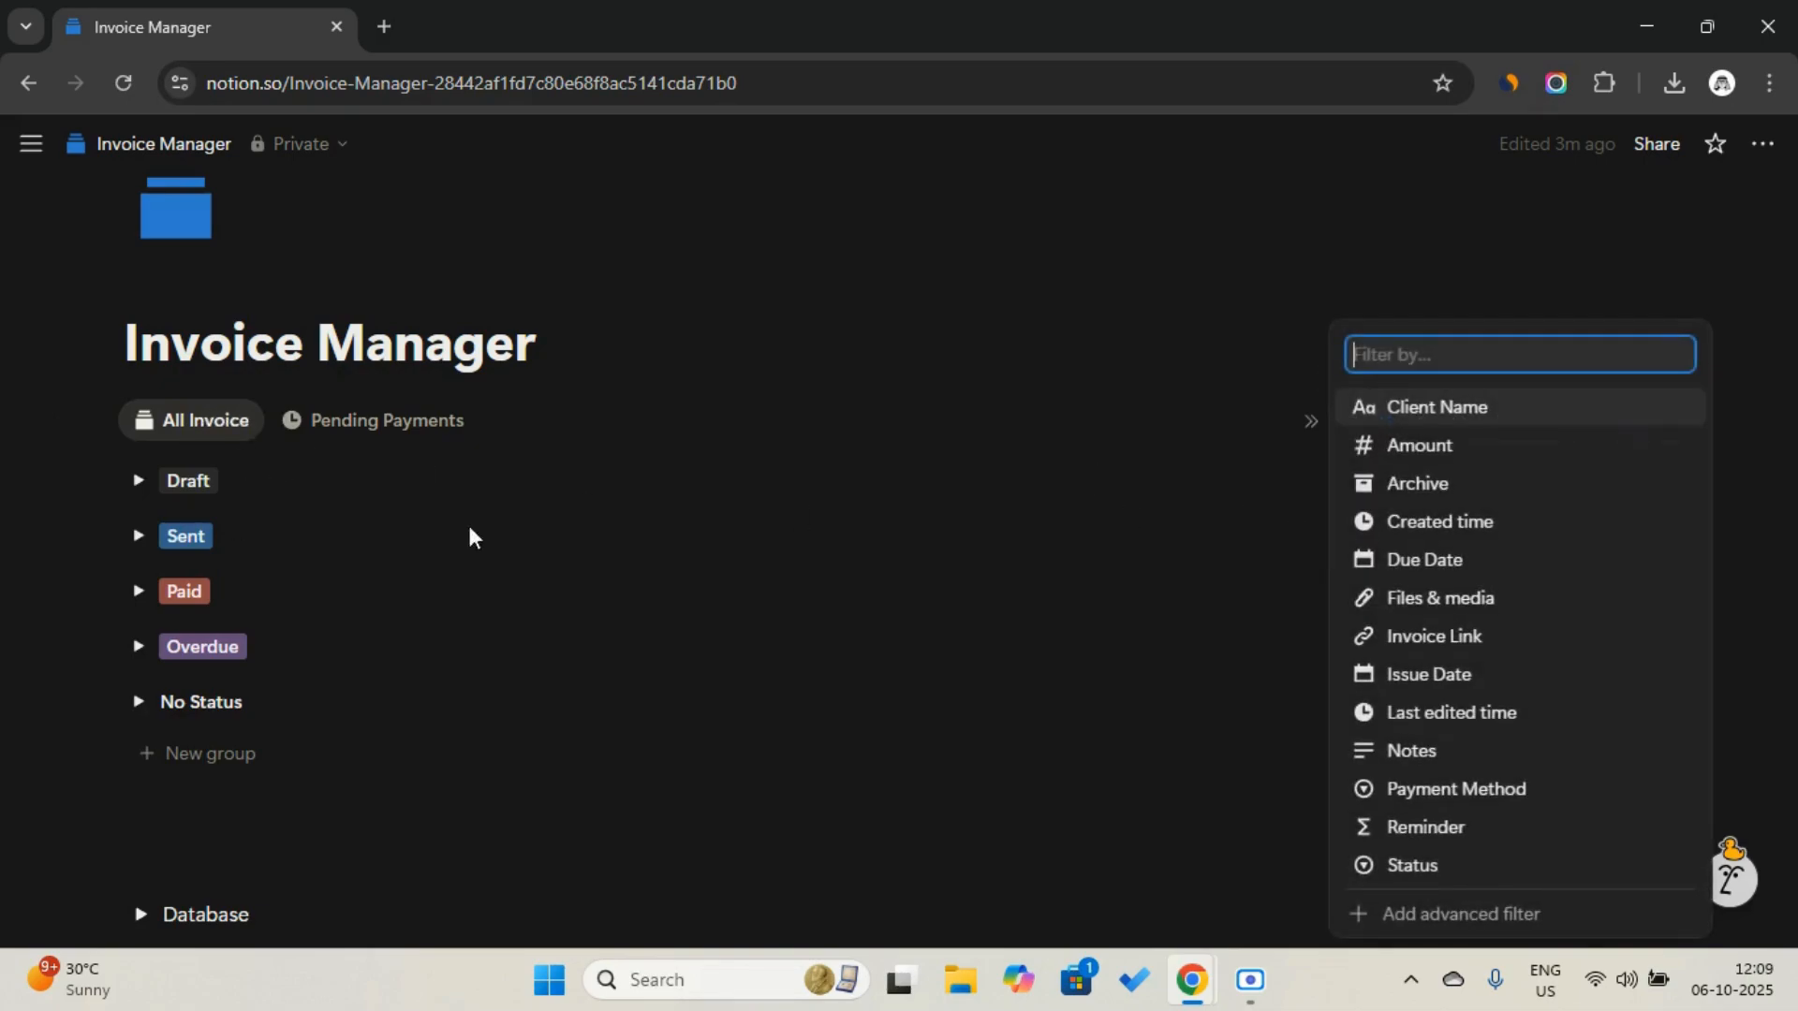
left_click(1457, 483)
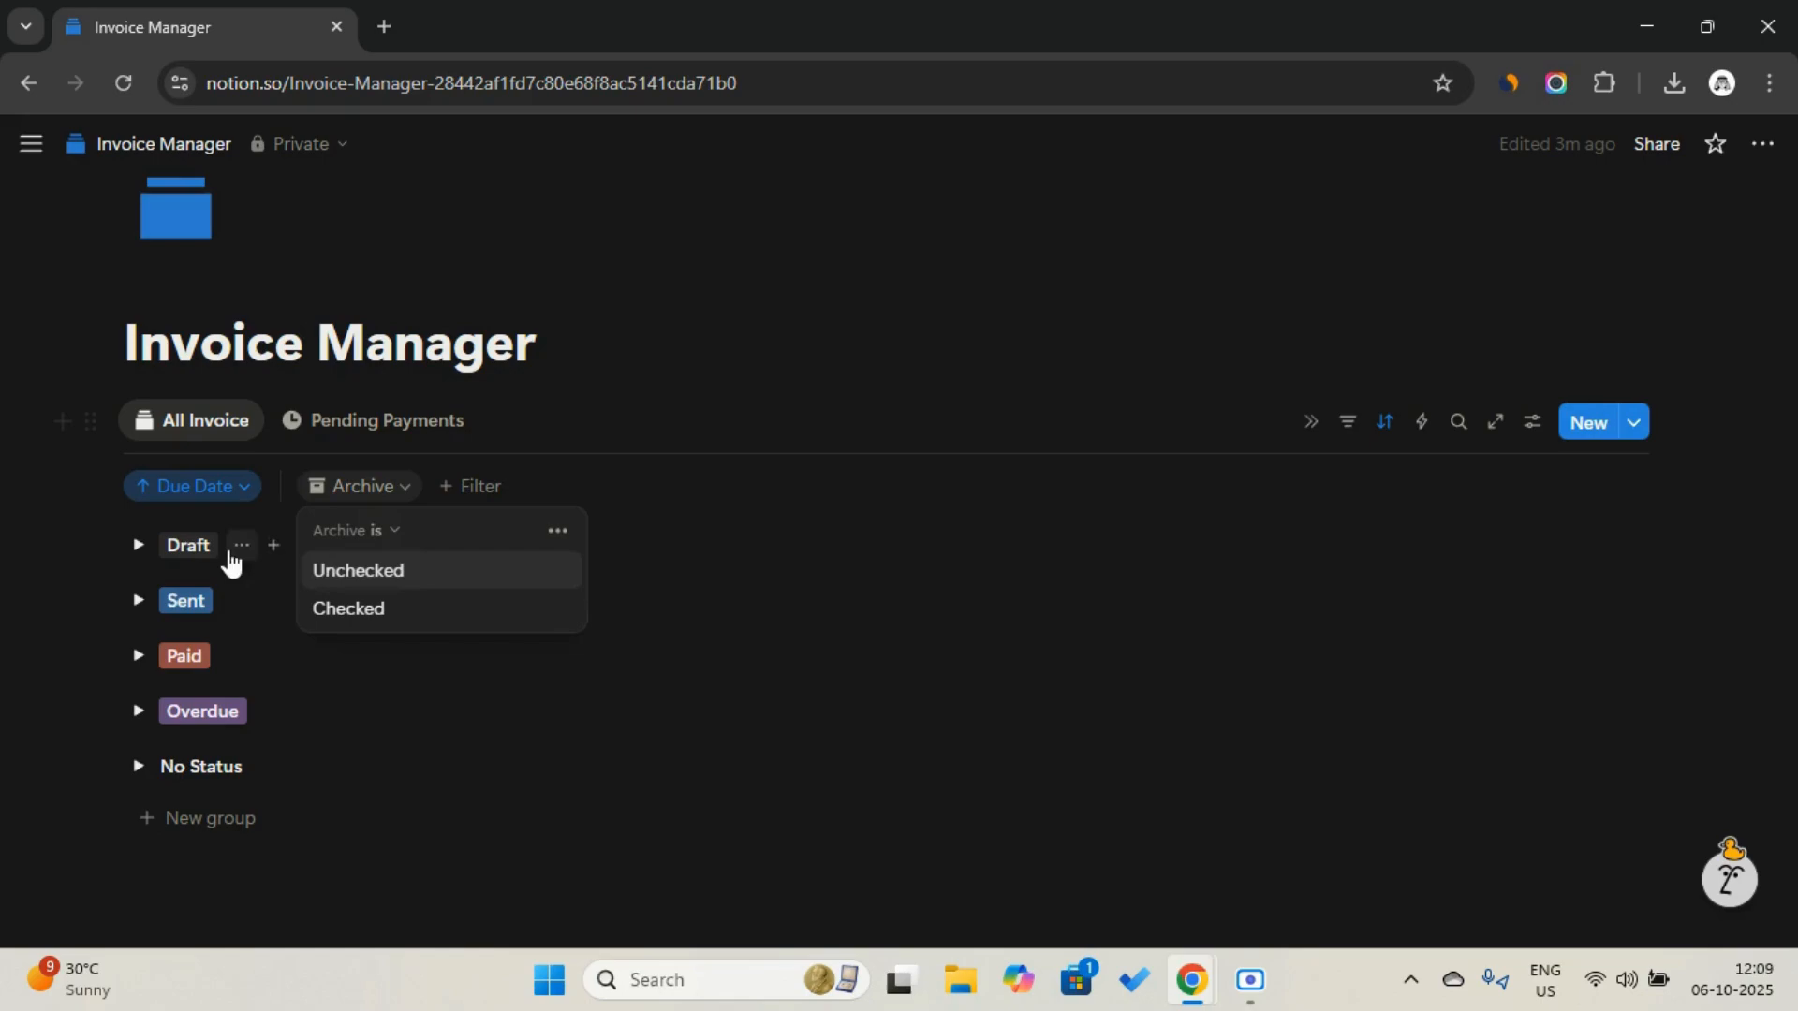
left_click(365, 566)
left_click(1312, 383)
left_click(1349, 423)
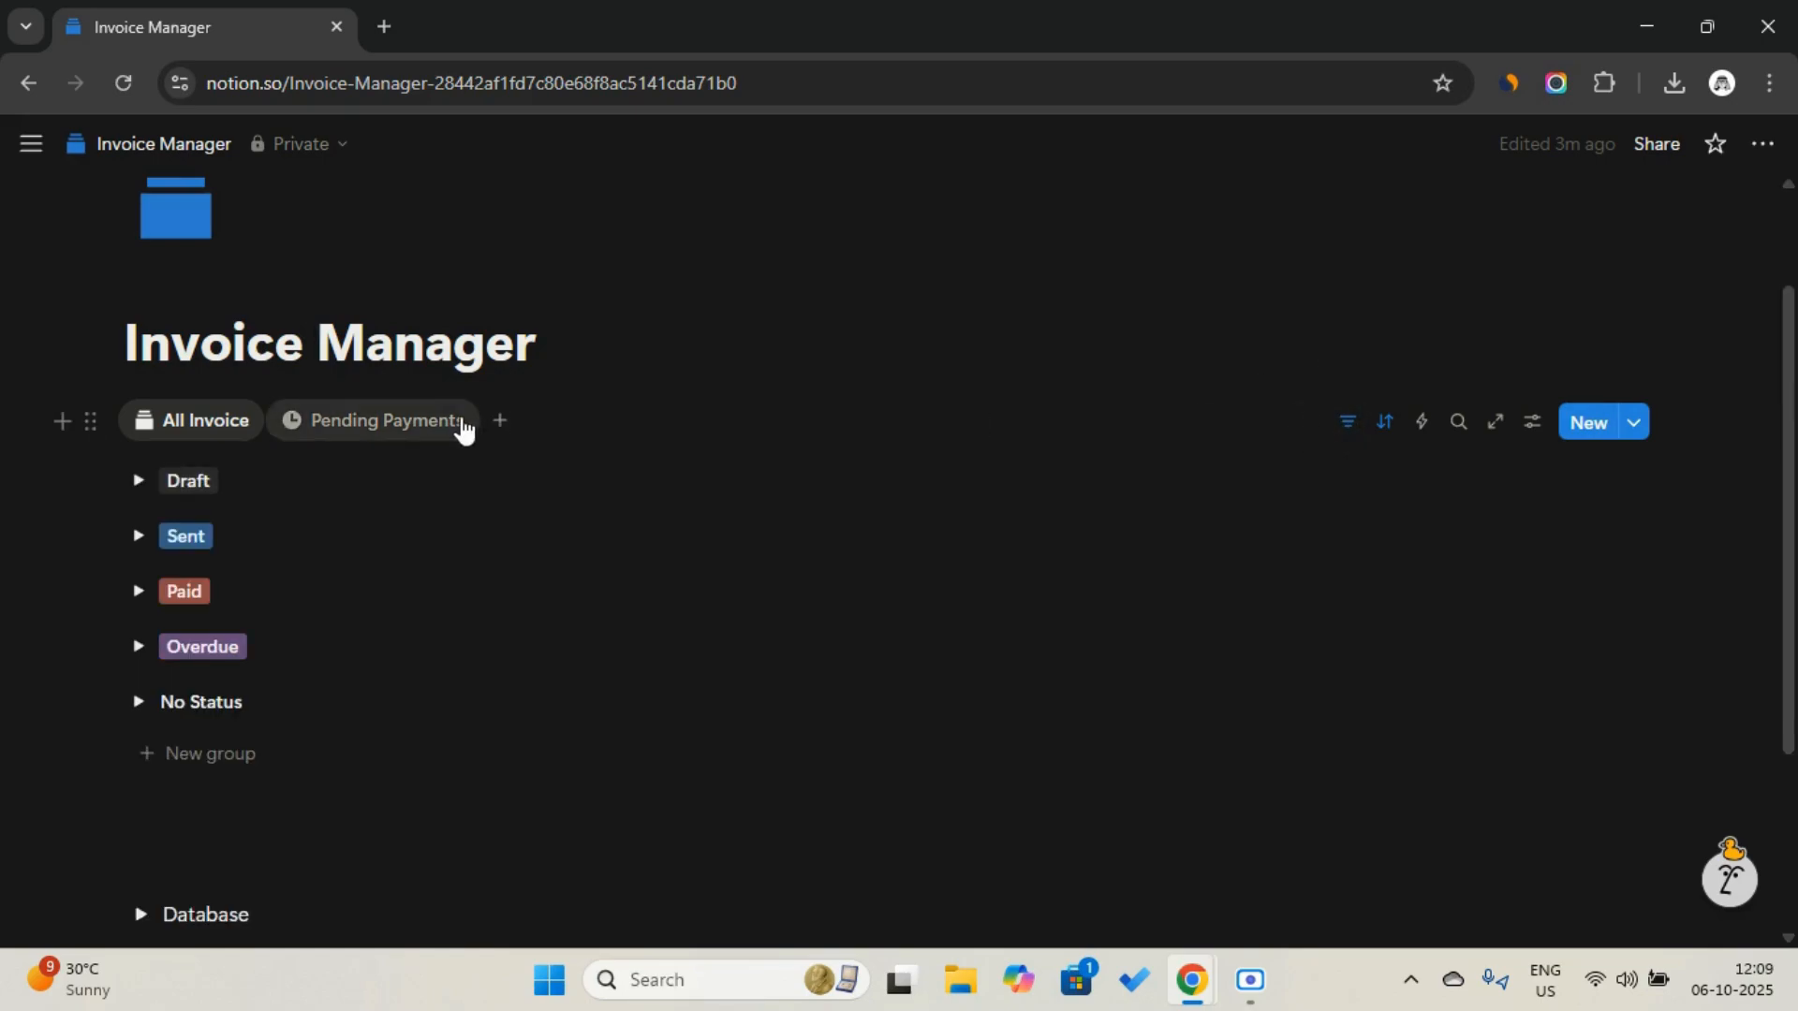
Add a filter to the Pending Payments view so that Status is not Paid
left_click(450, 434)
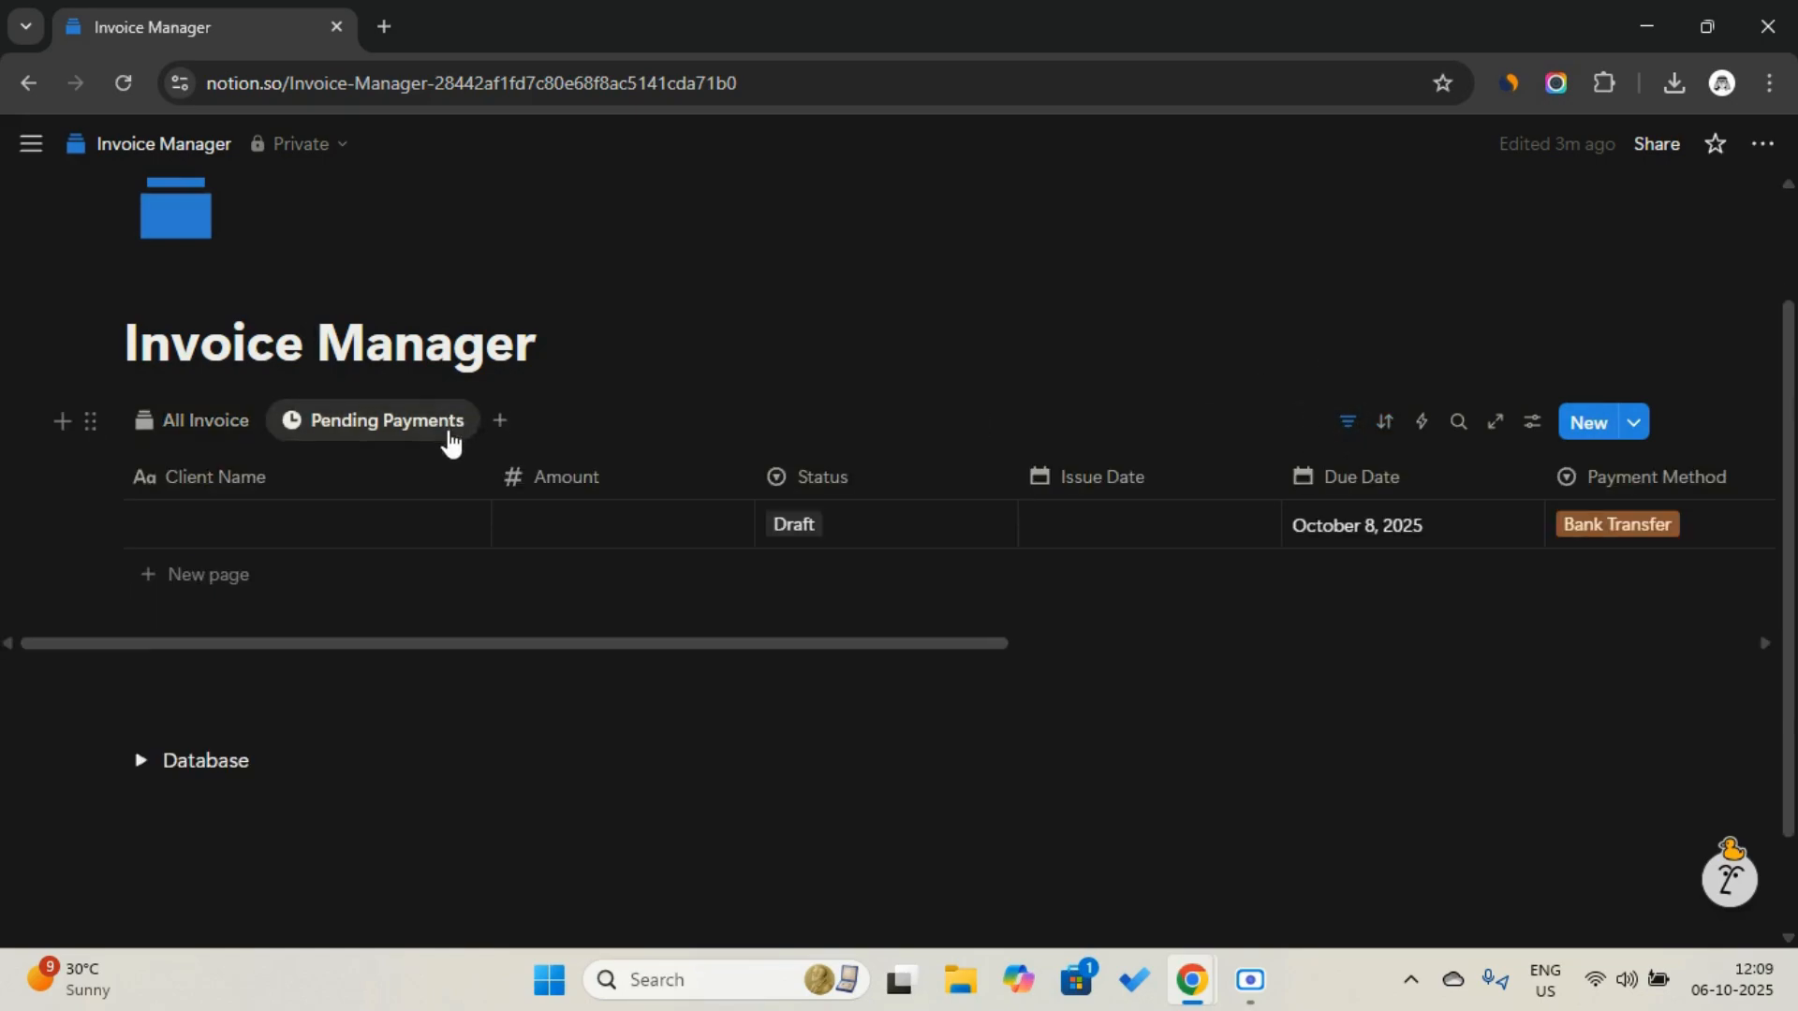
left_click(1349, 426)
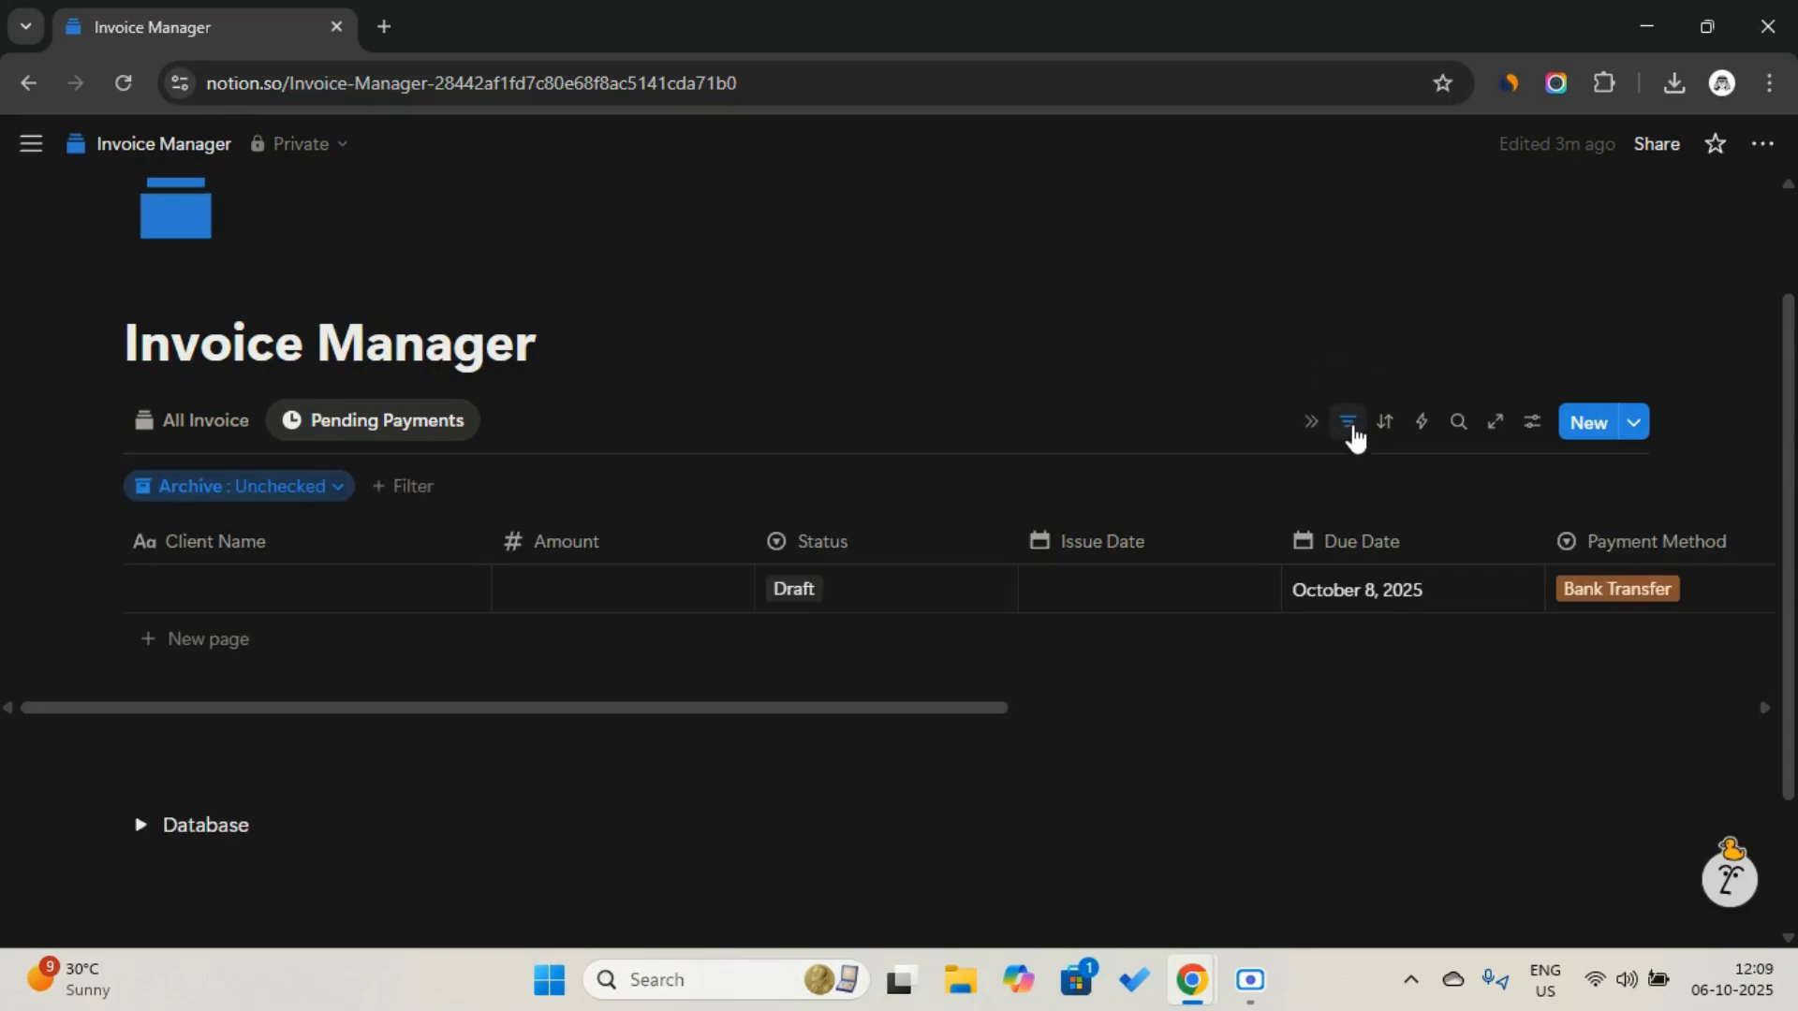
left_click(391, 486)
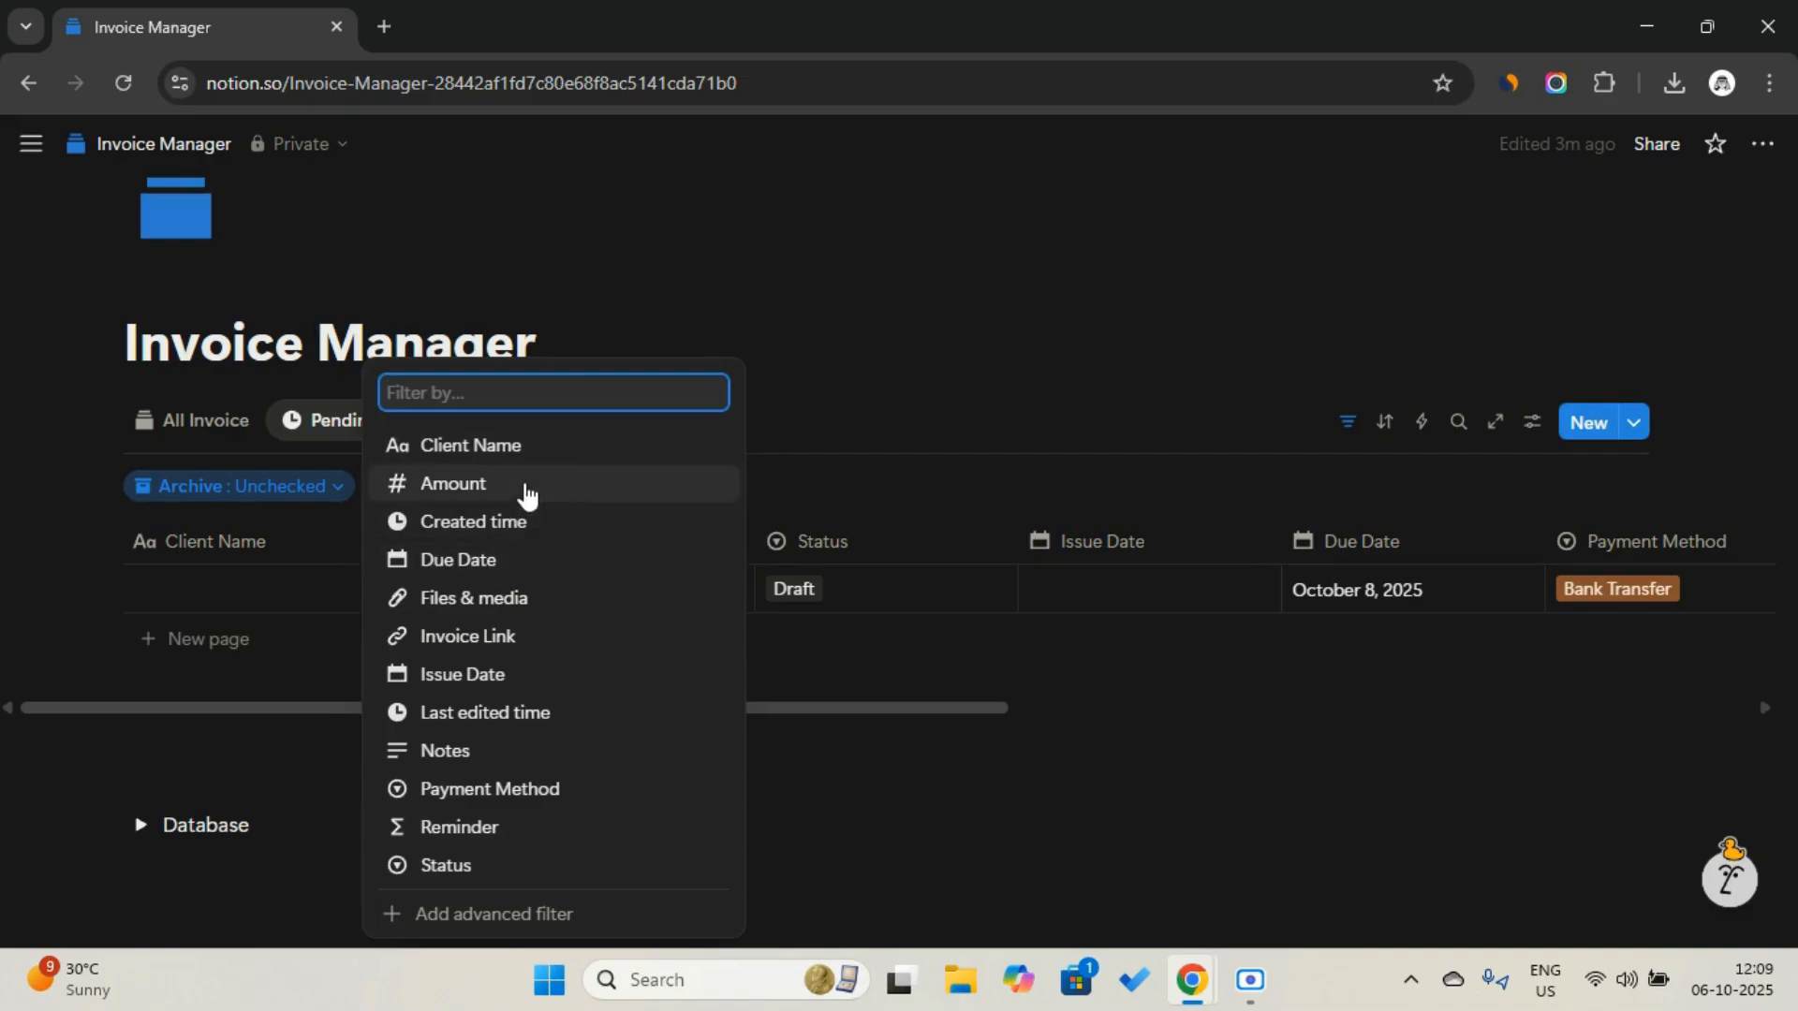
left_click(530, 866)
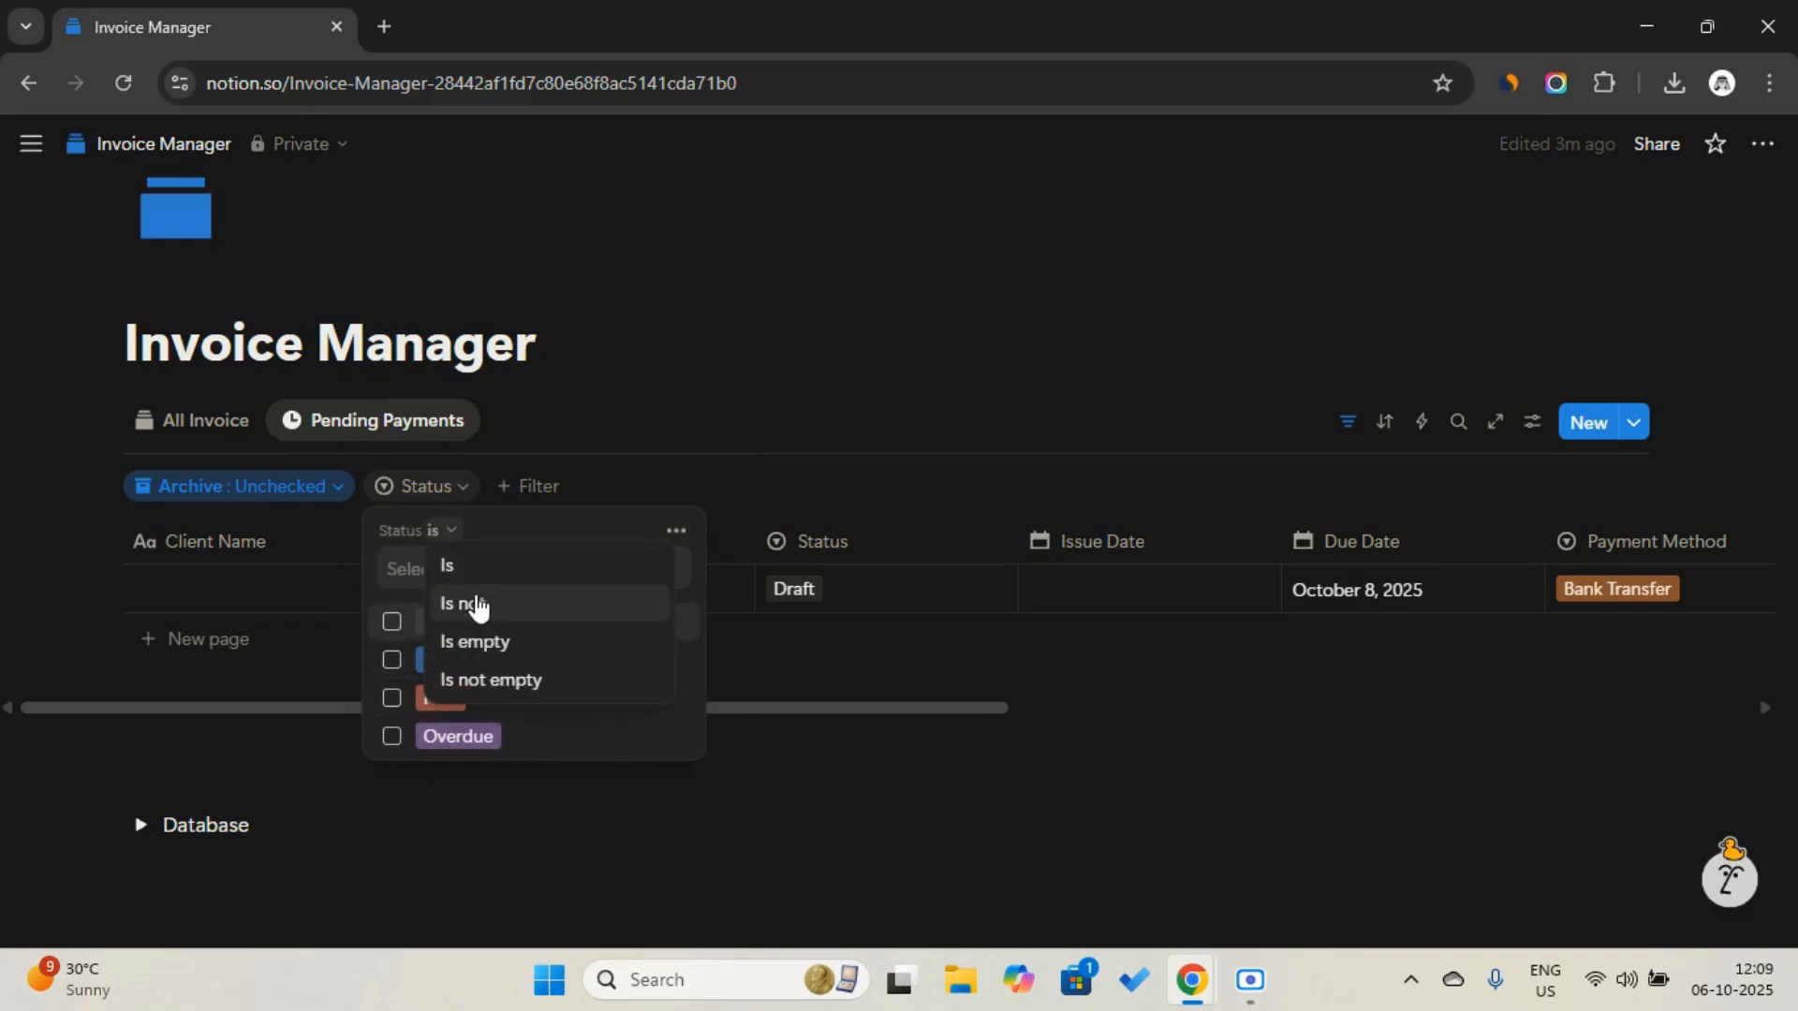
left_click(484, 616)
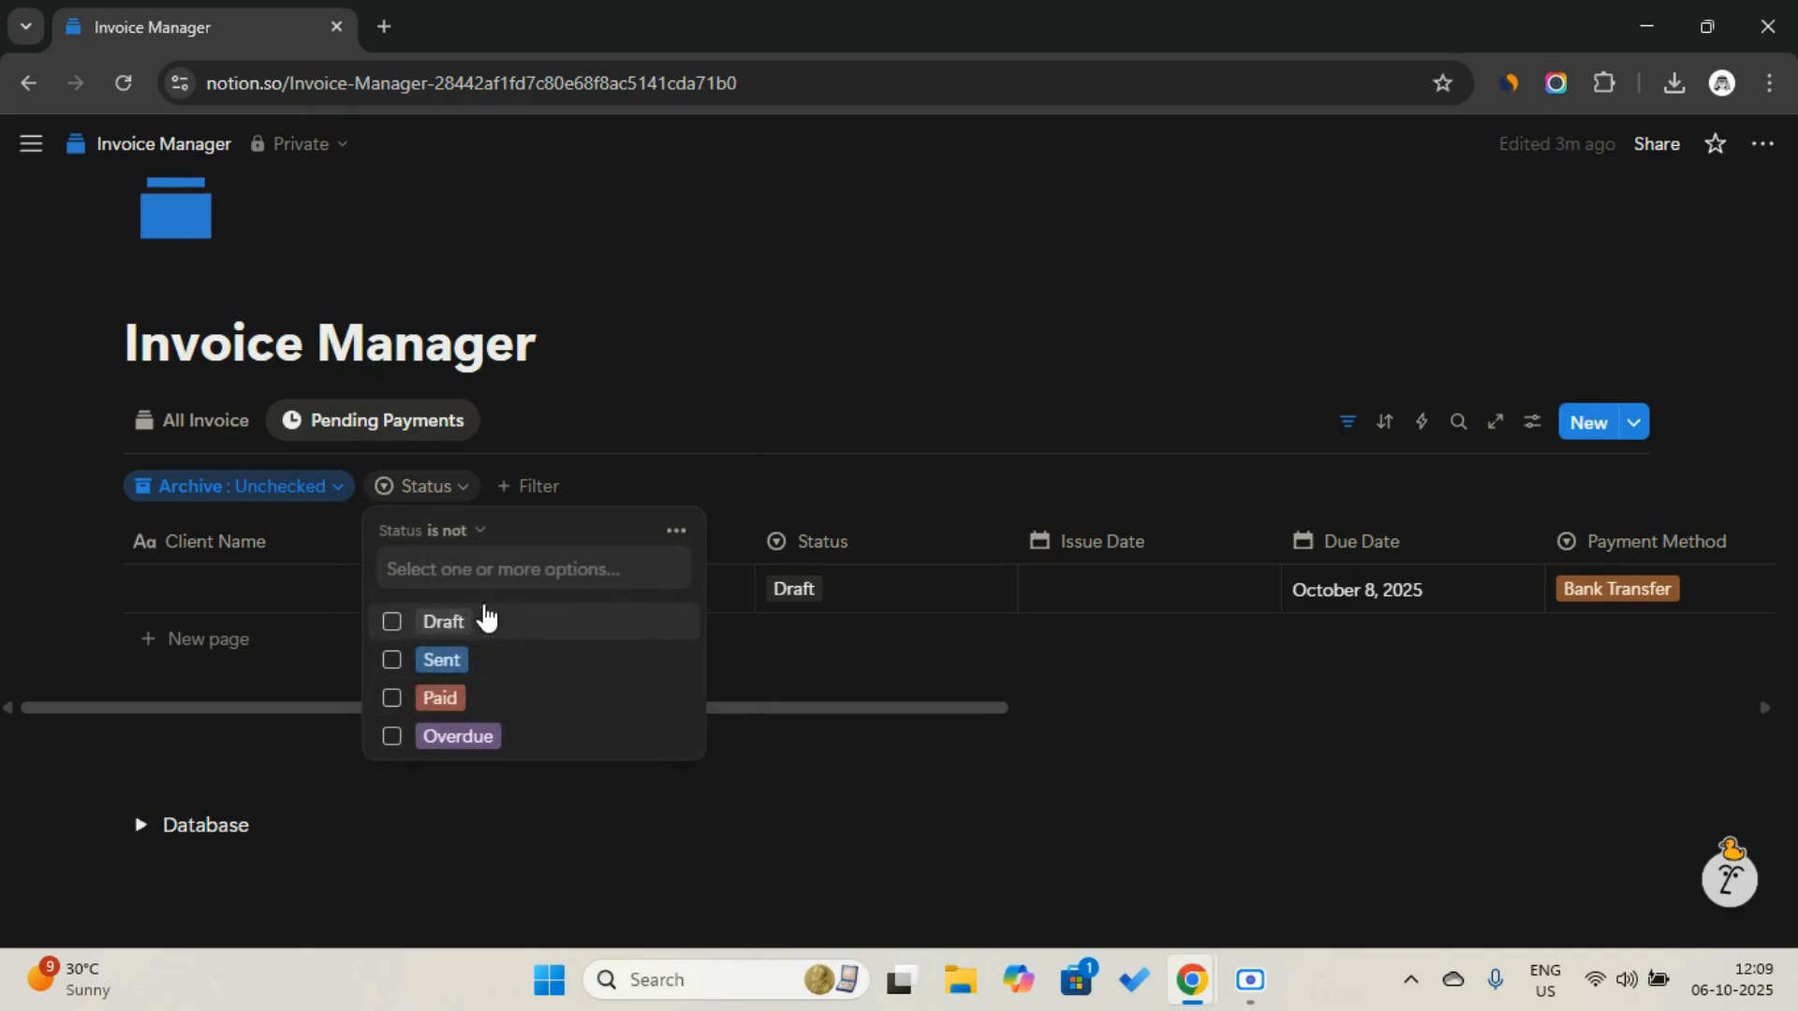
left_click(392, 701)
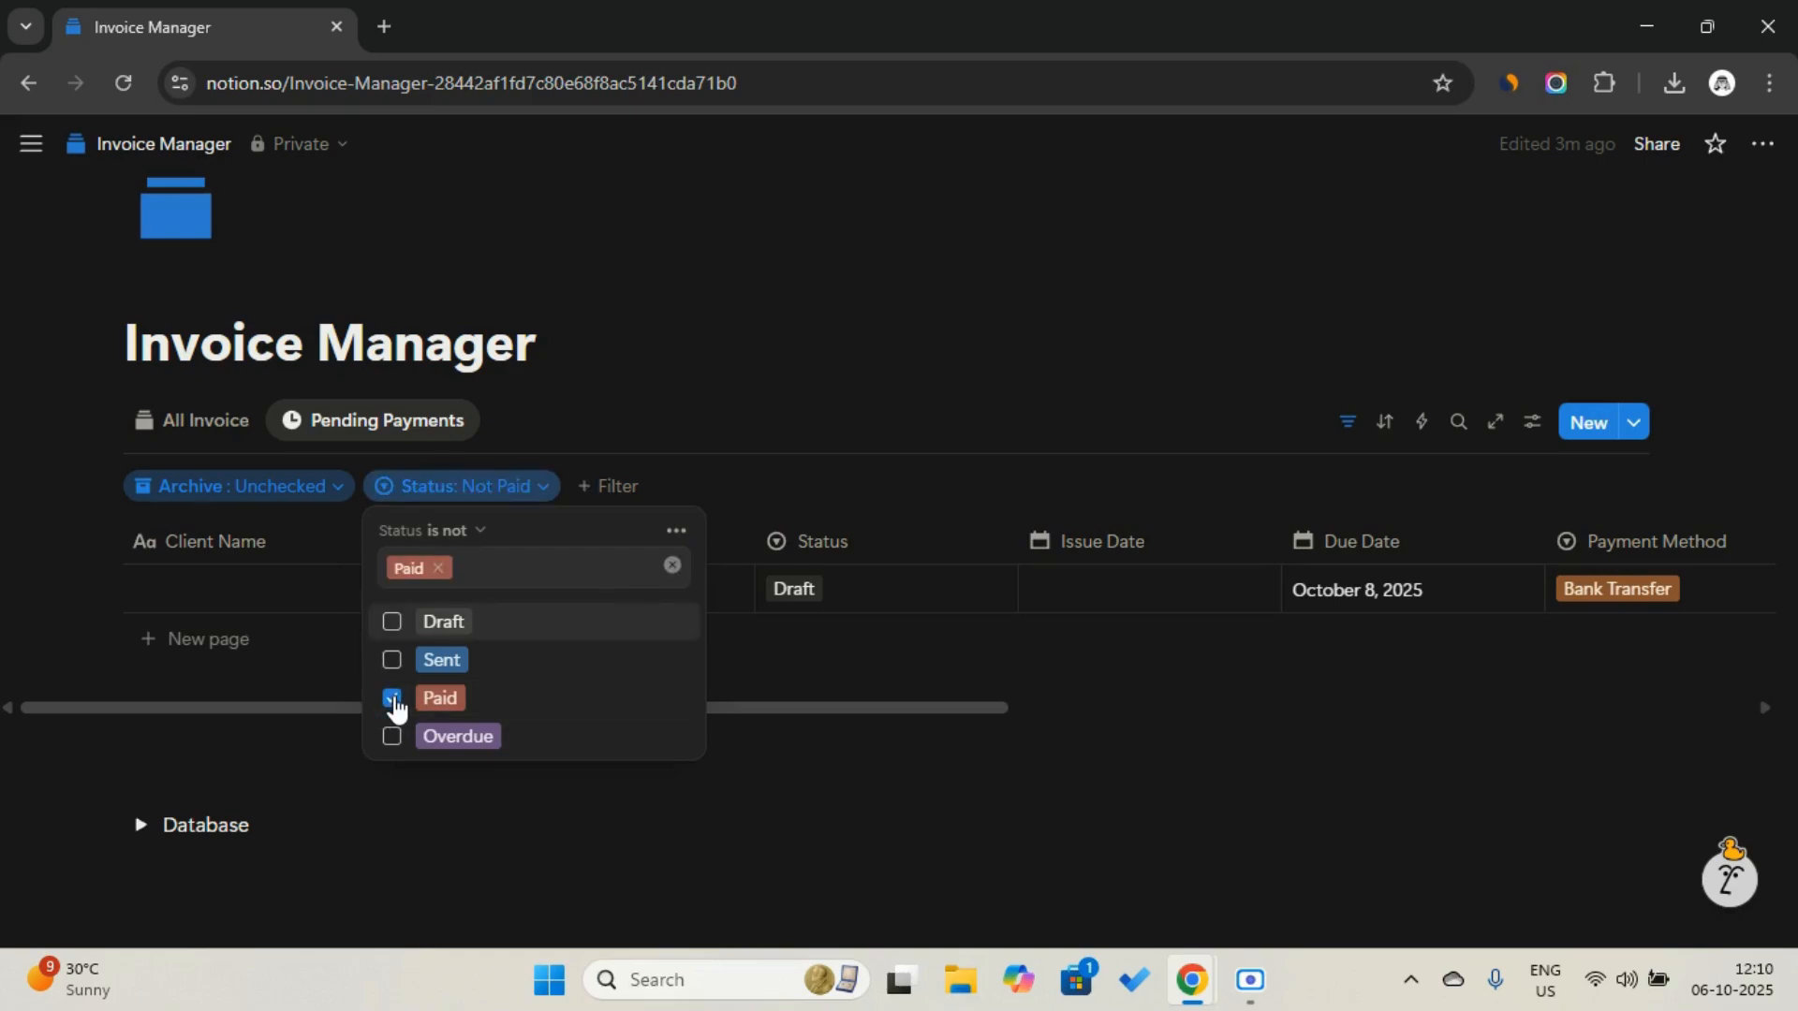
Add a Due Date filter to the Pending Payments view with the condition is on or before Today
left_click(639, 487)
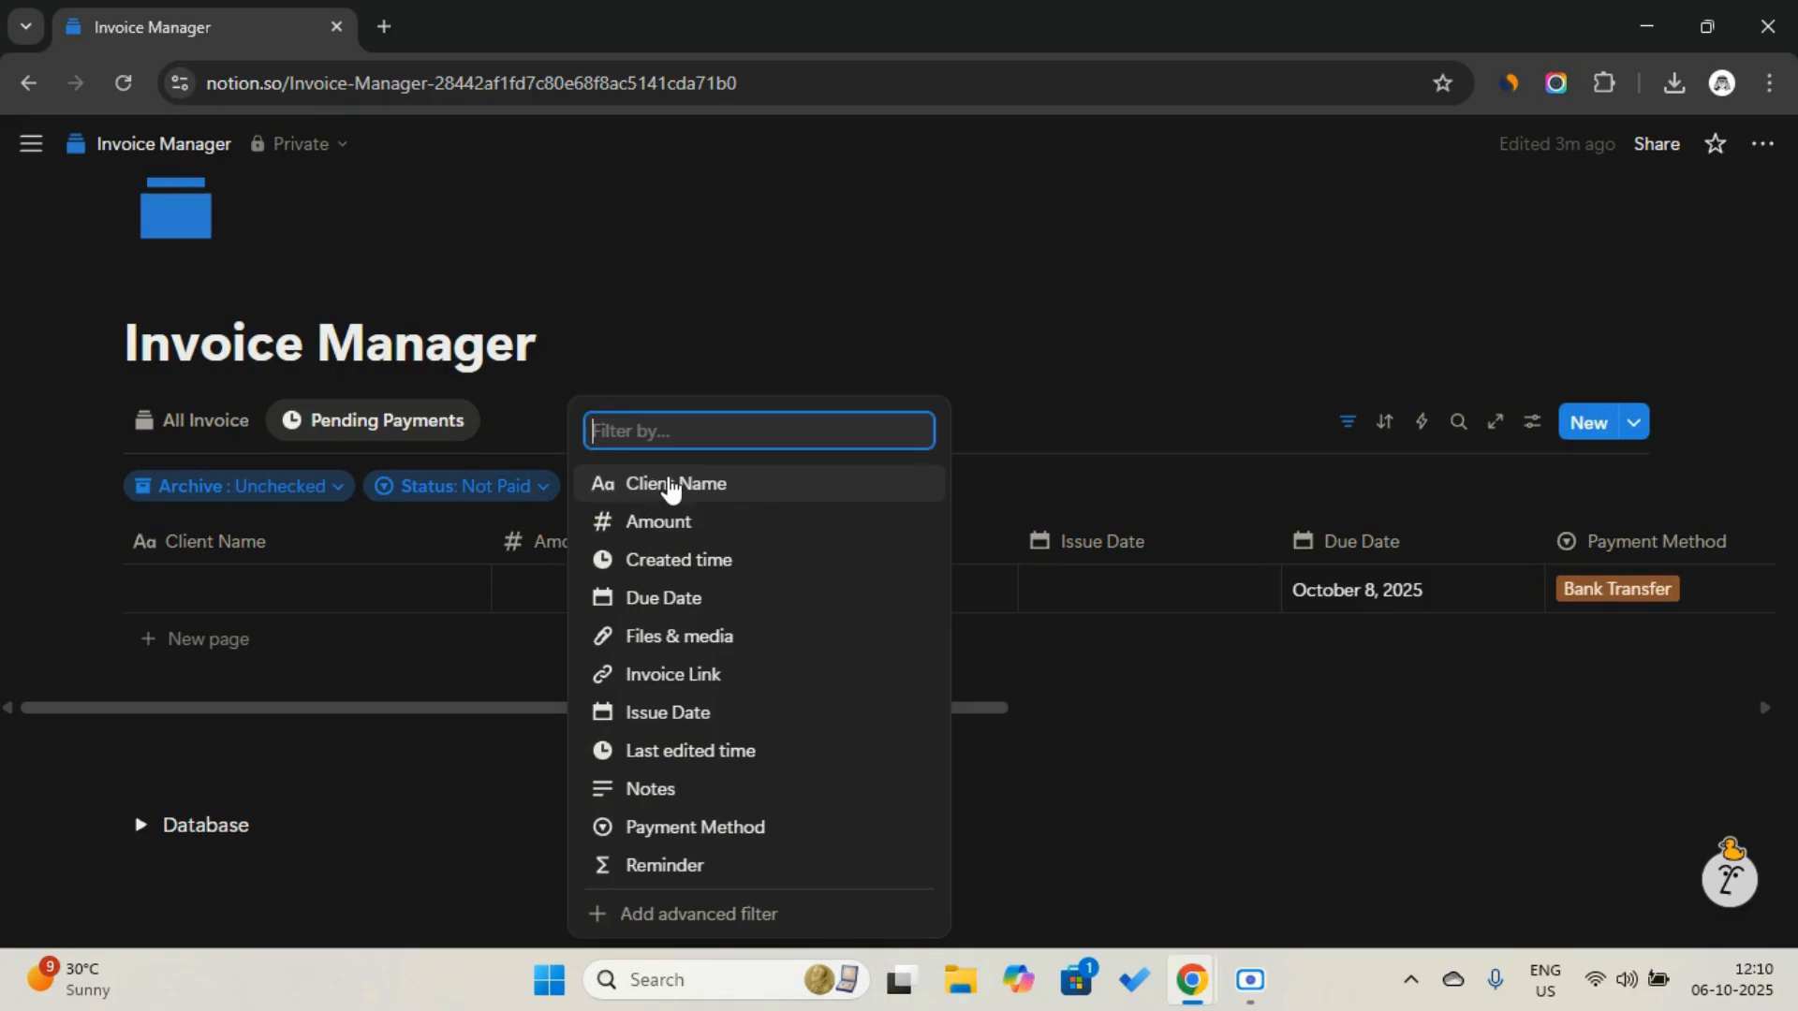
left_click(699, 598)
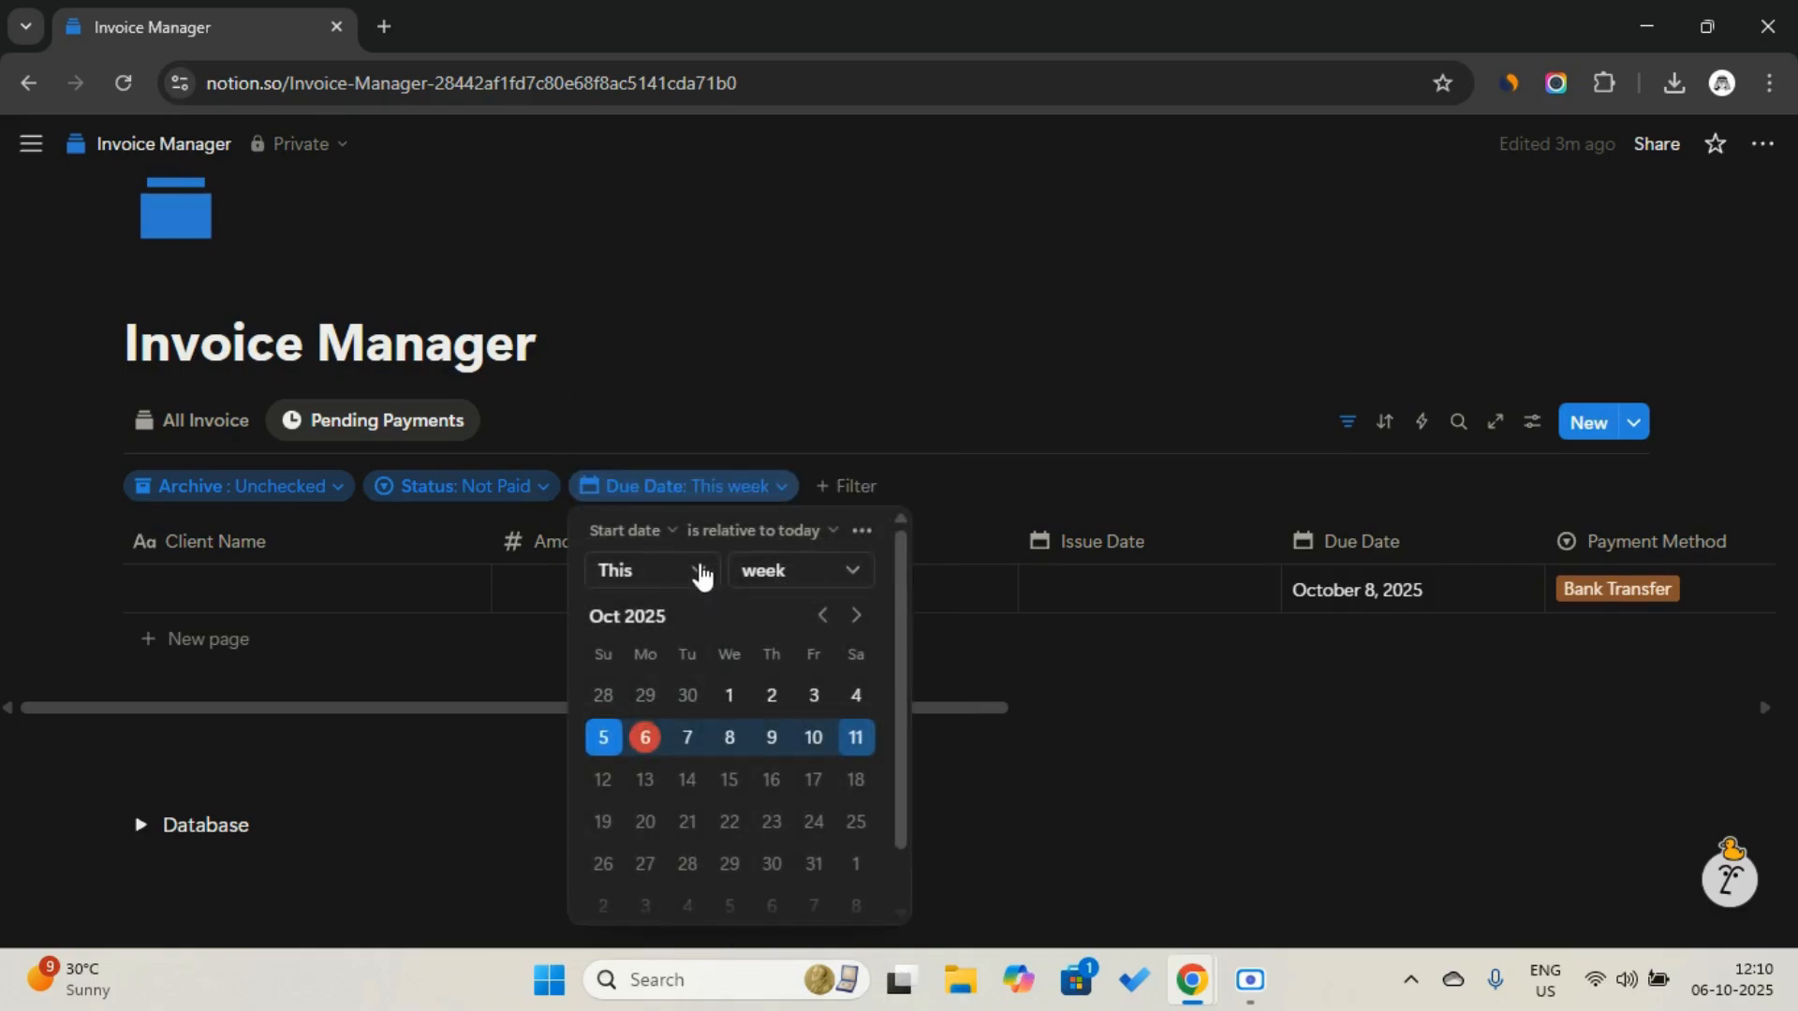
left_click(728, 530)
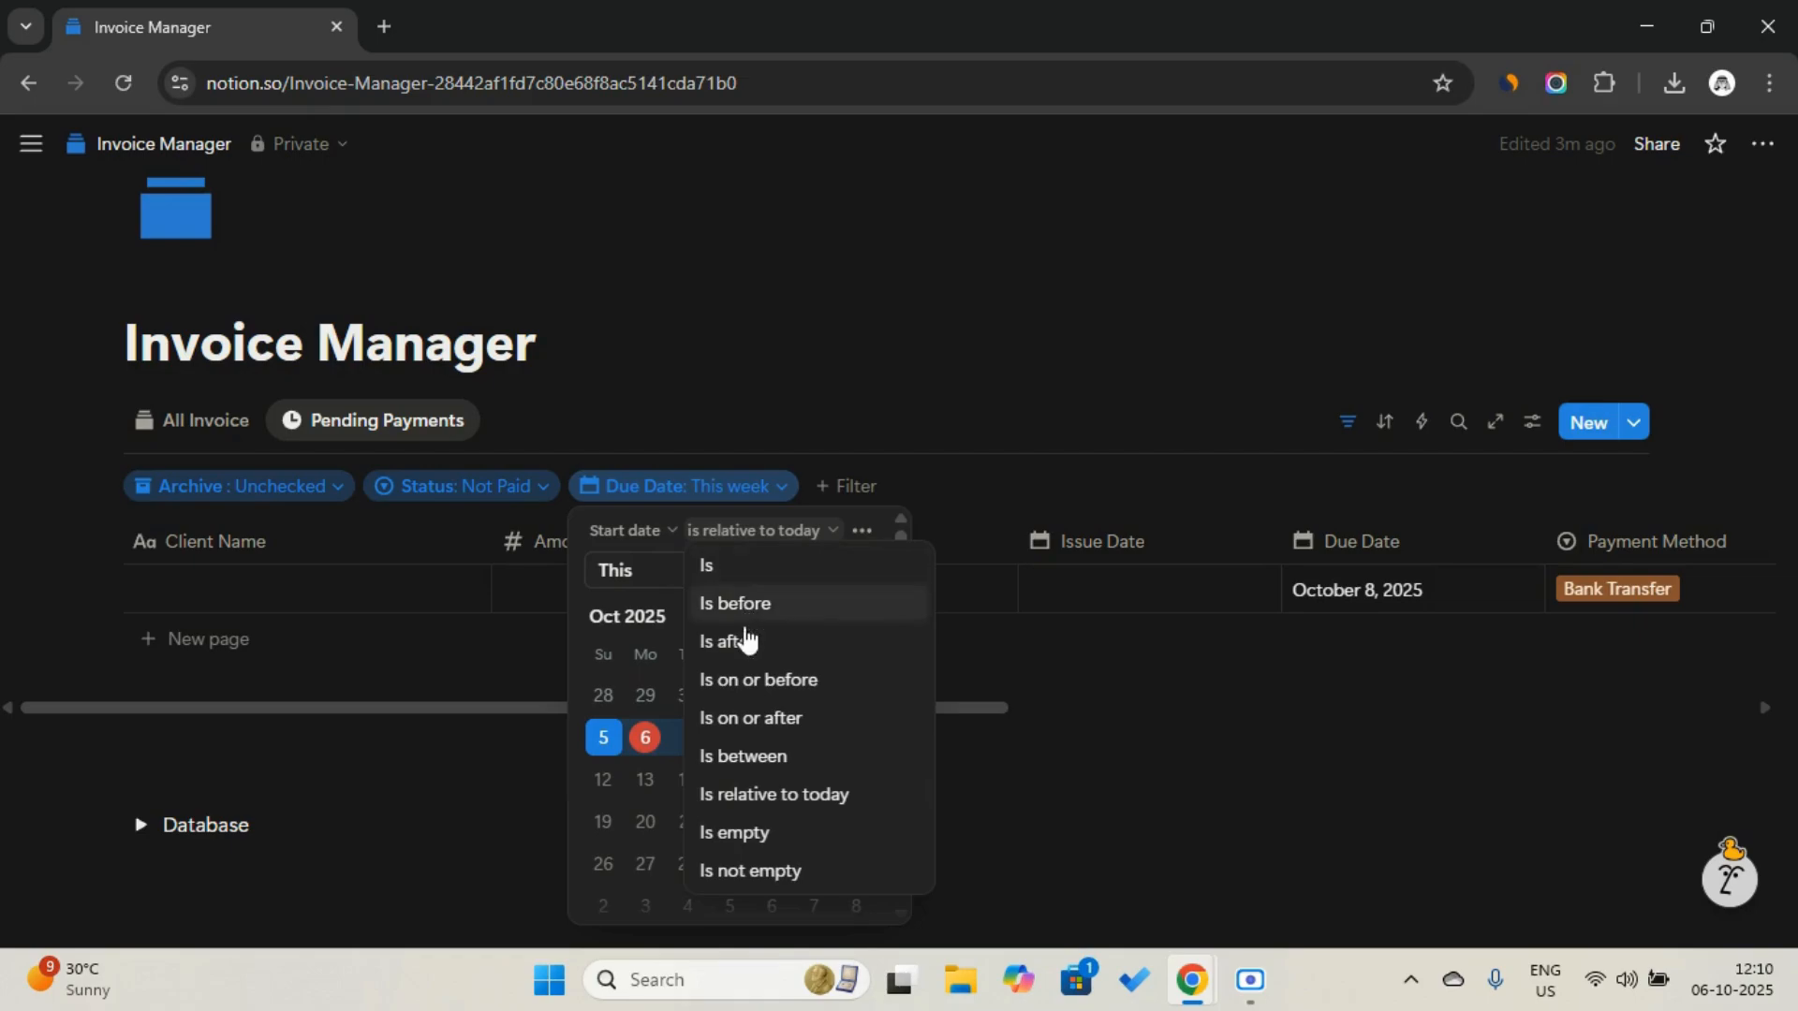
left_click(744, 679)
left_click(848, 573)
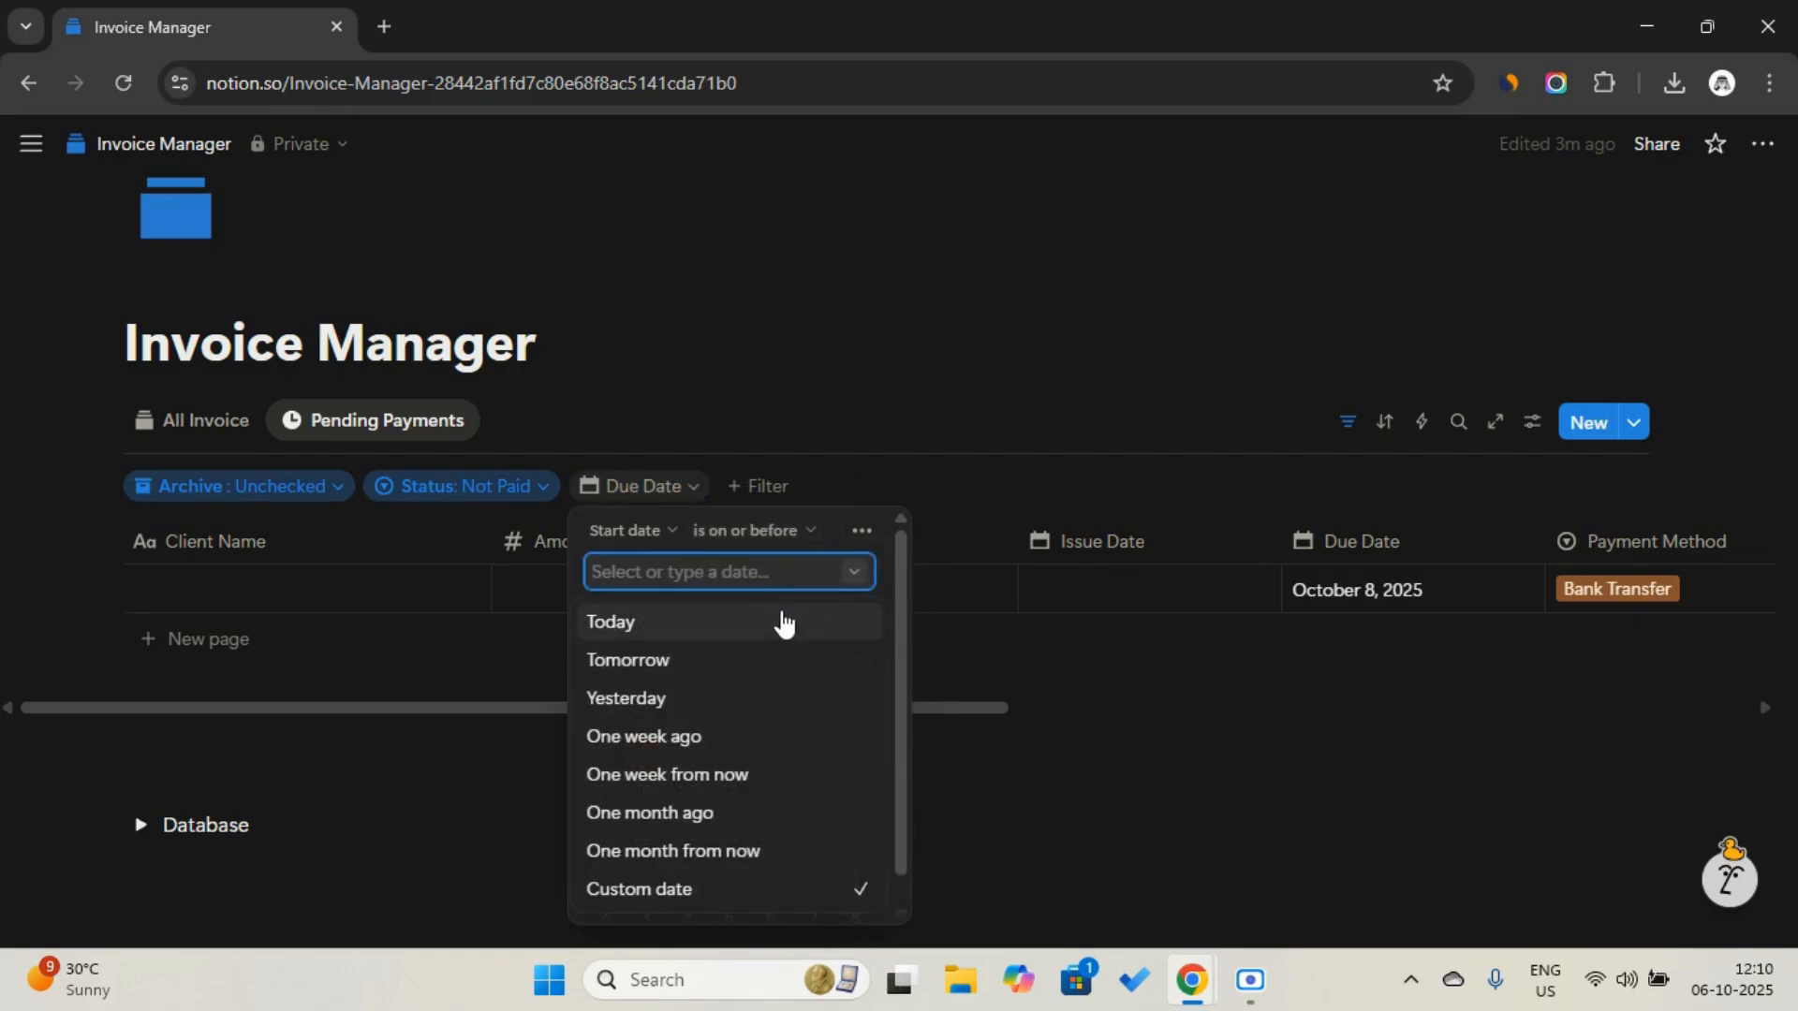
left_click(781, 617)
left_click(927, 454)
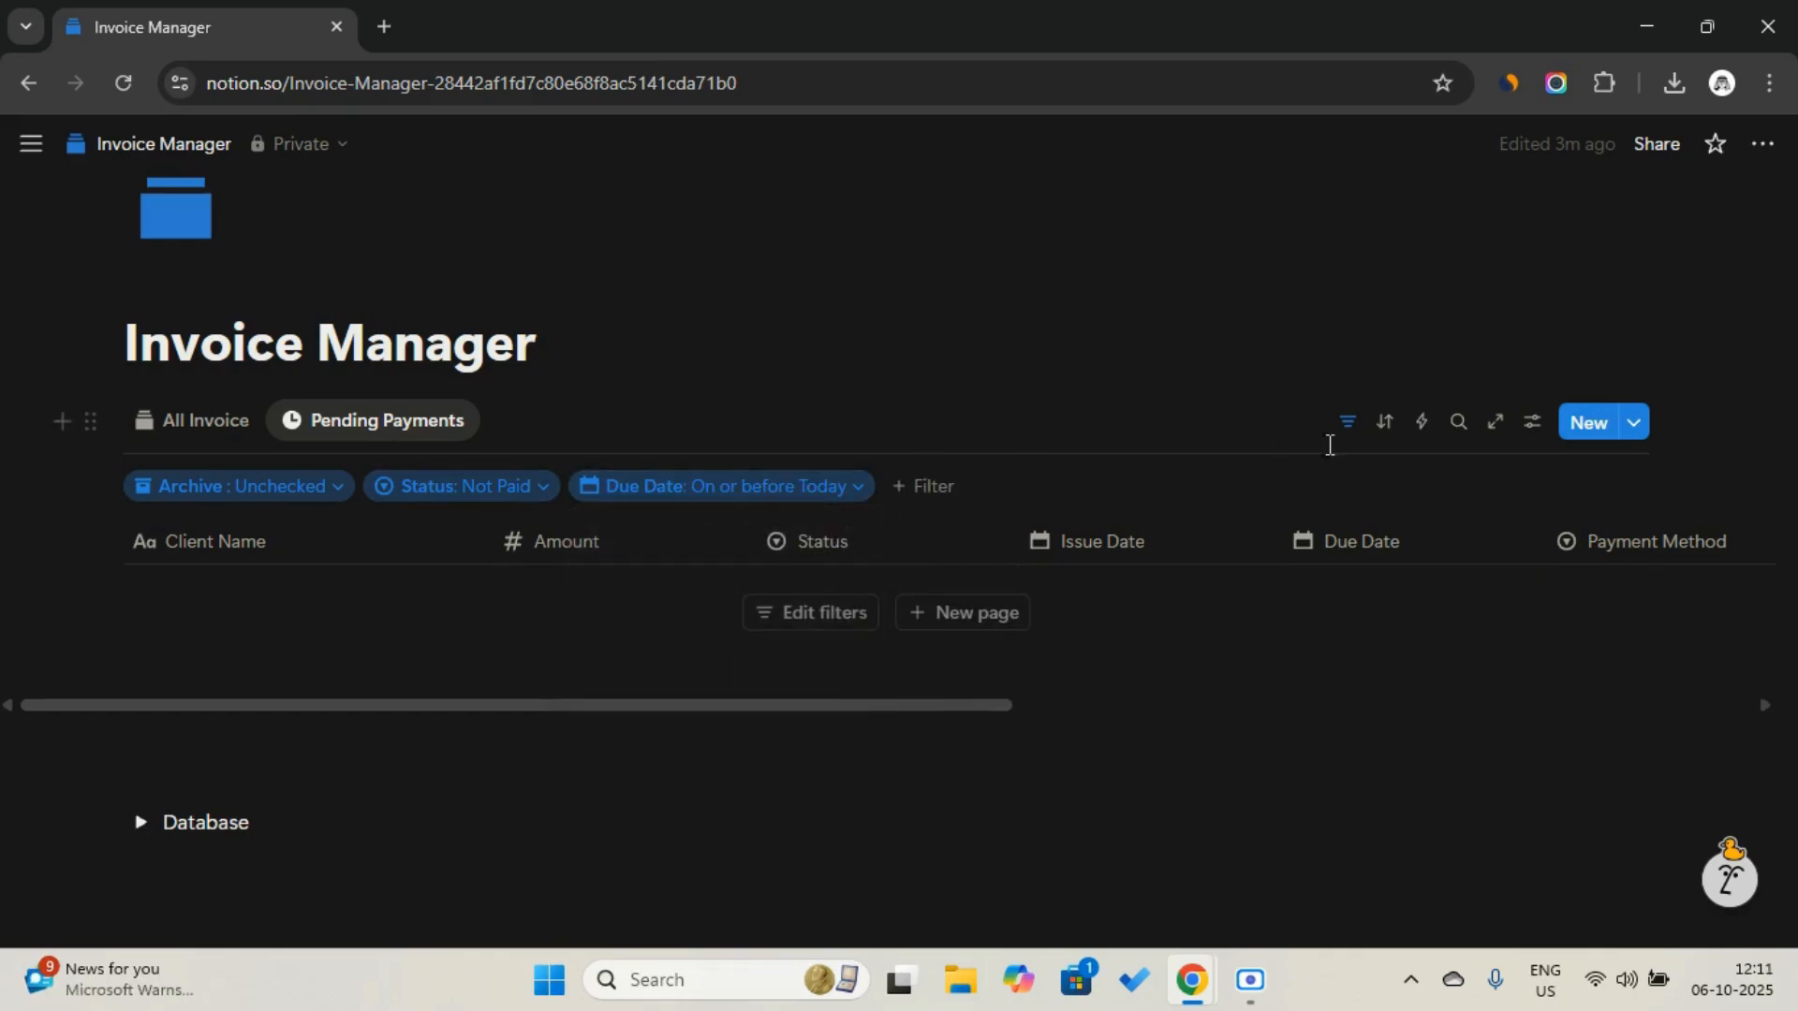
Sort the Pending Payments view by Due Date in ascending order and collapse the filter and sort bar
left_click(1386, 440)
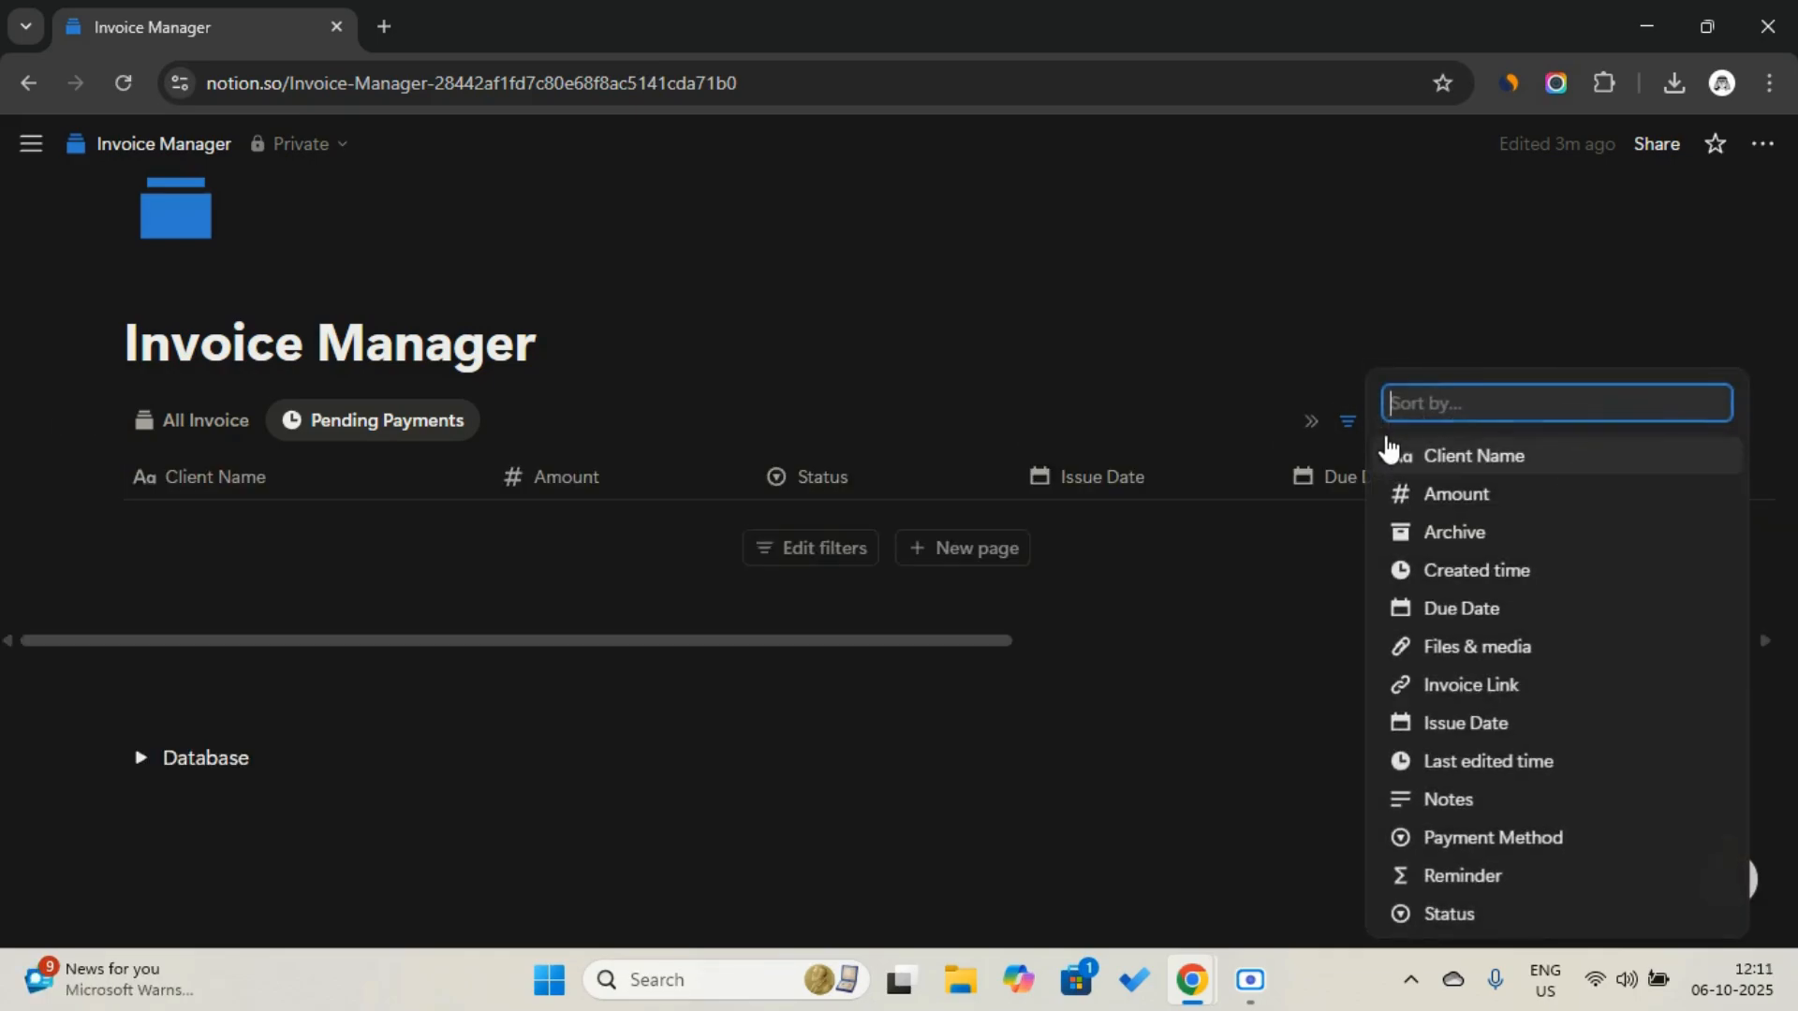
left_click(1481, 609)
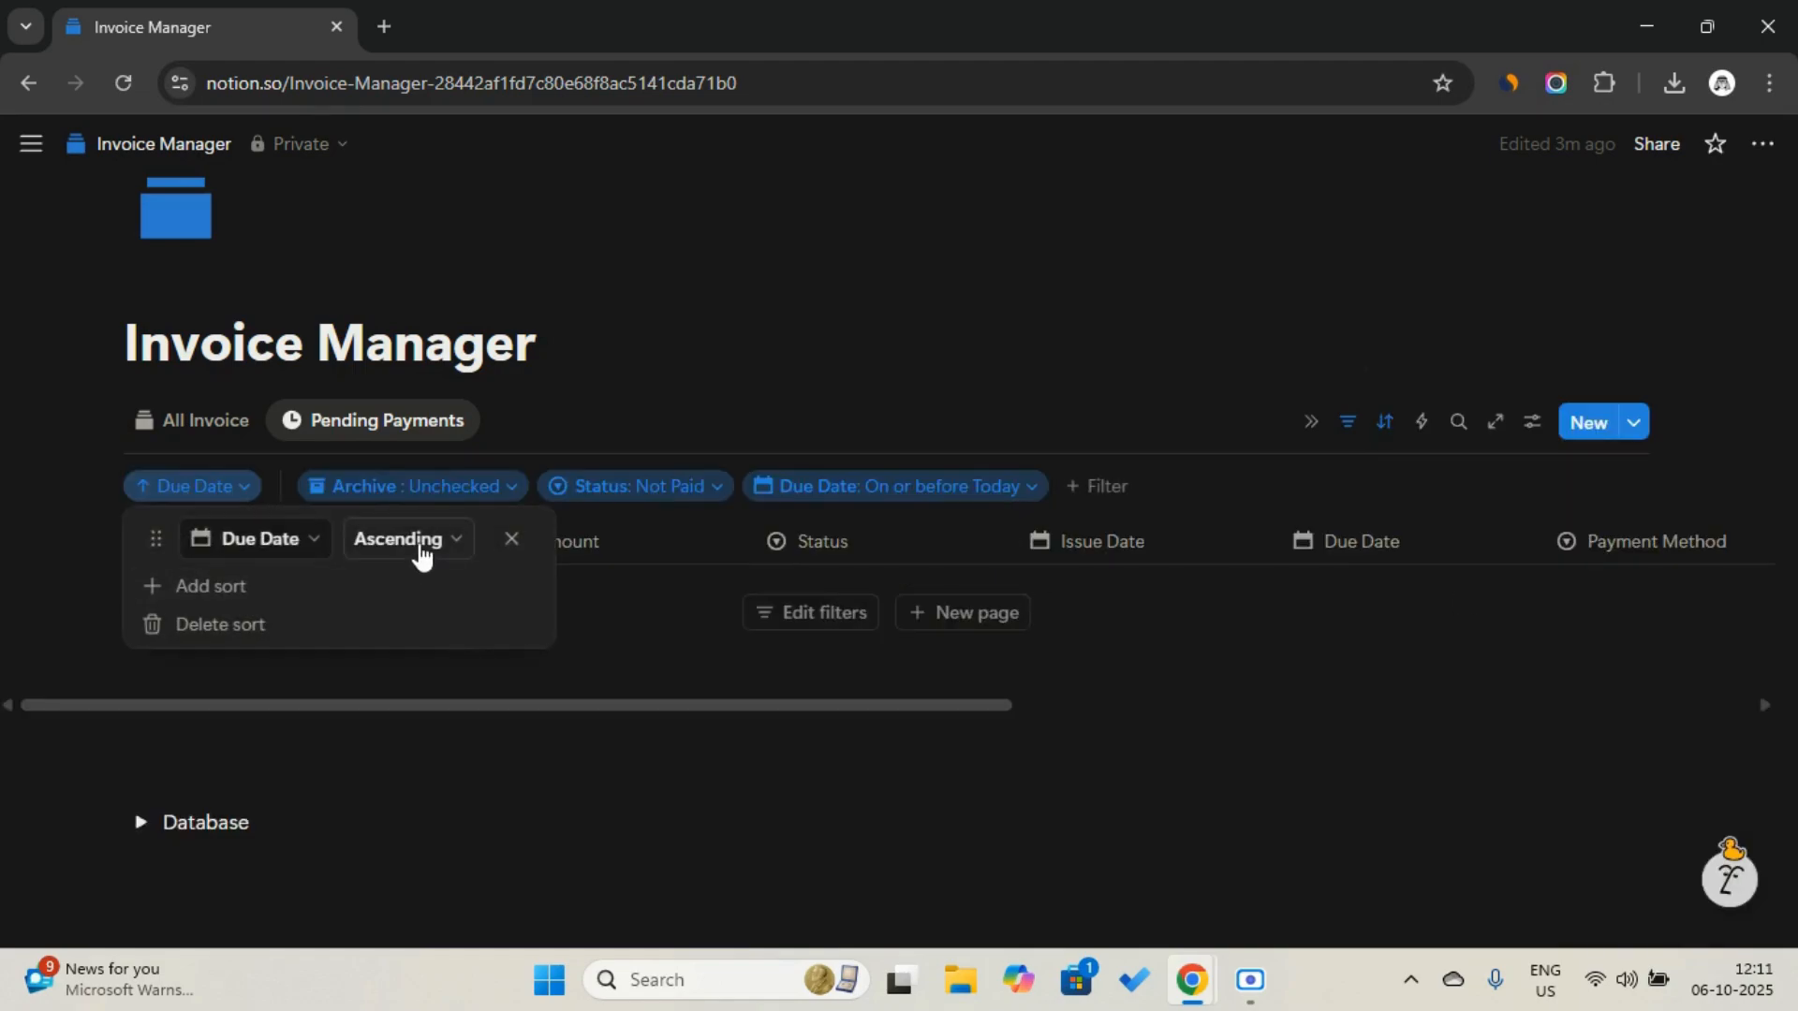
left_click(378, 541)
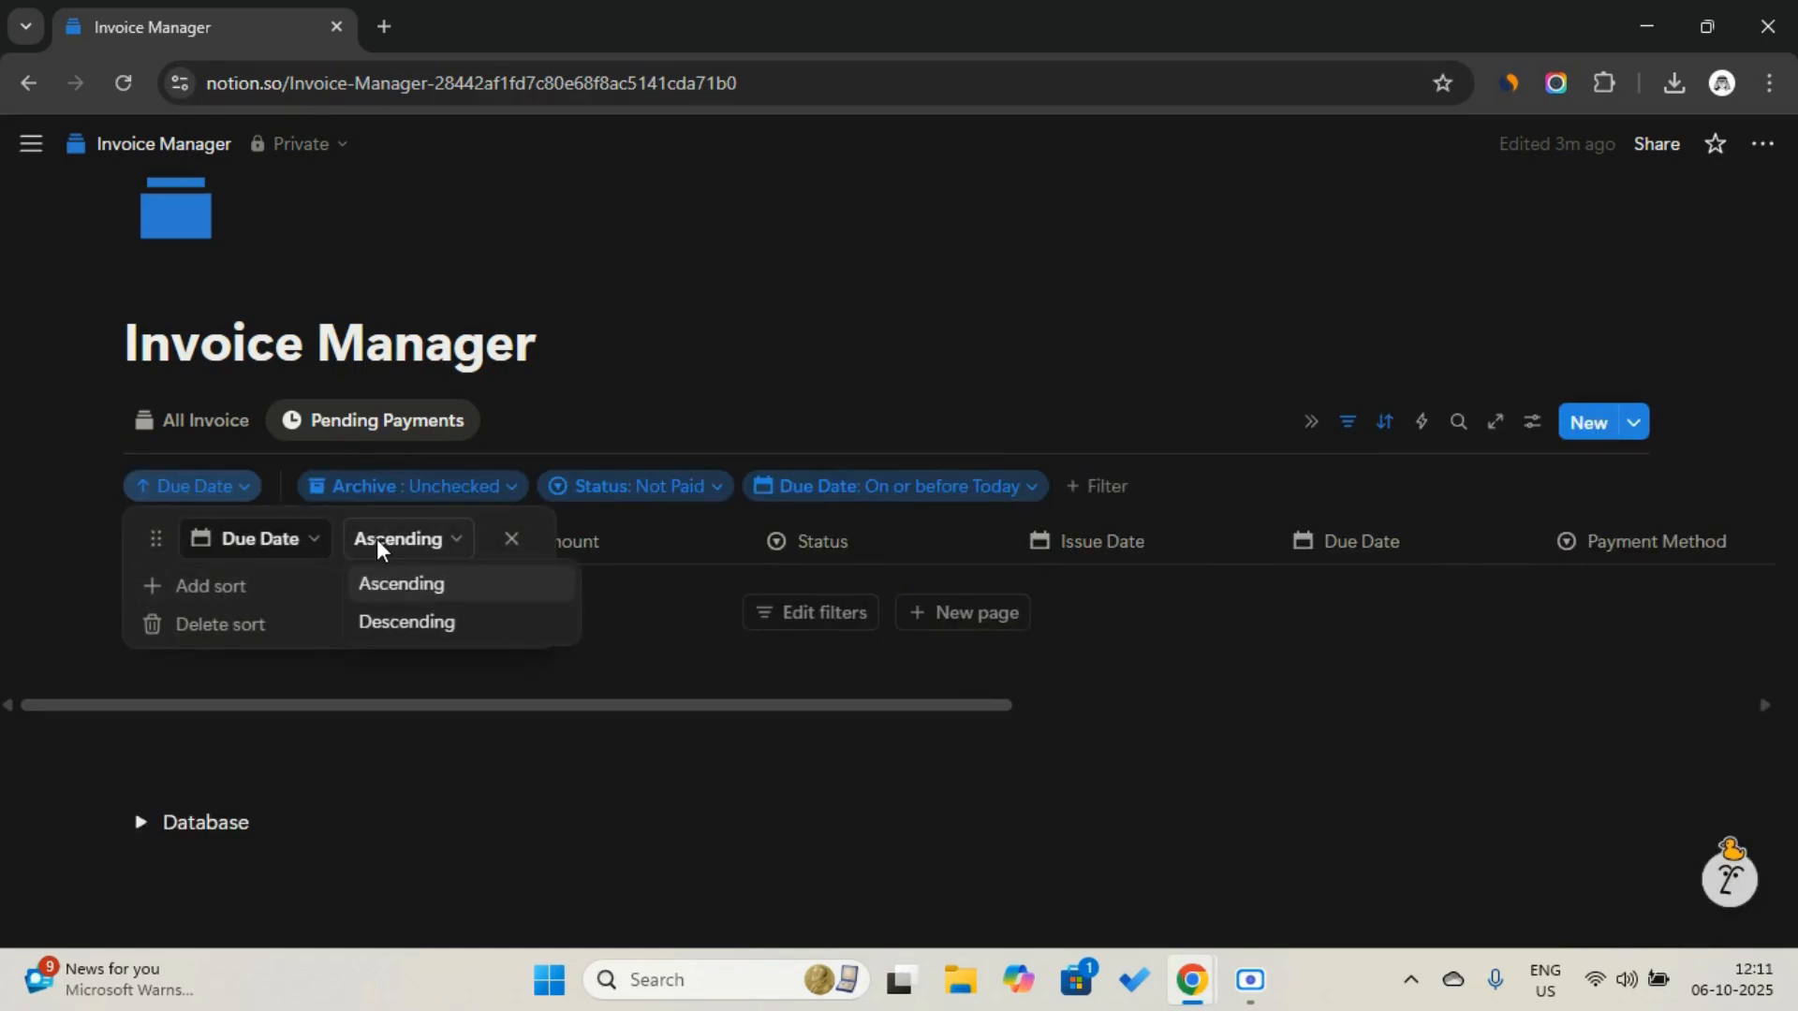
left_click(378, 543)
left_click(1360, 431)
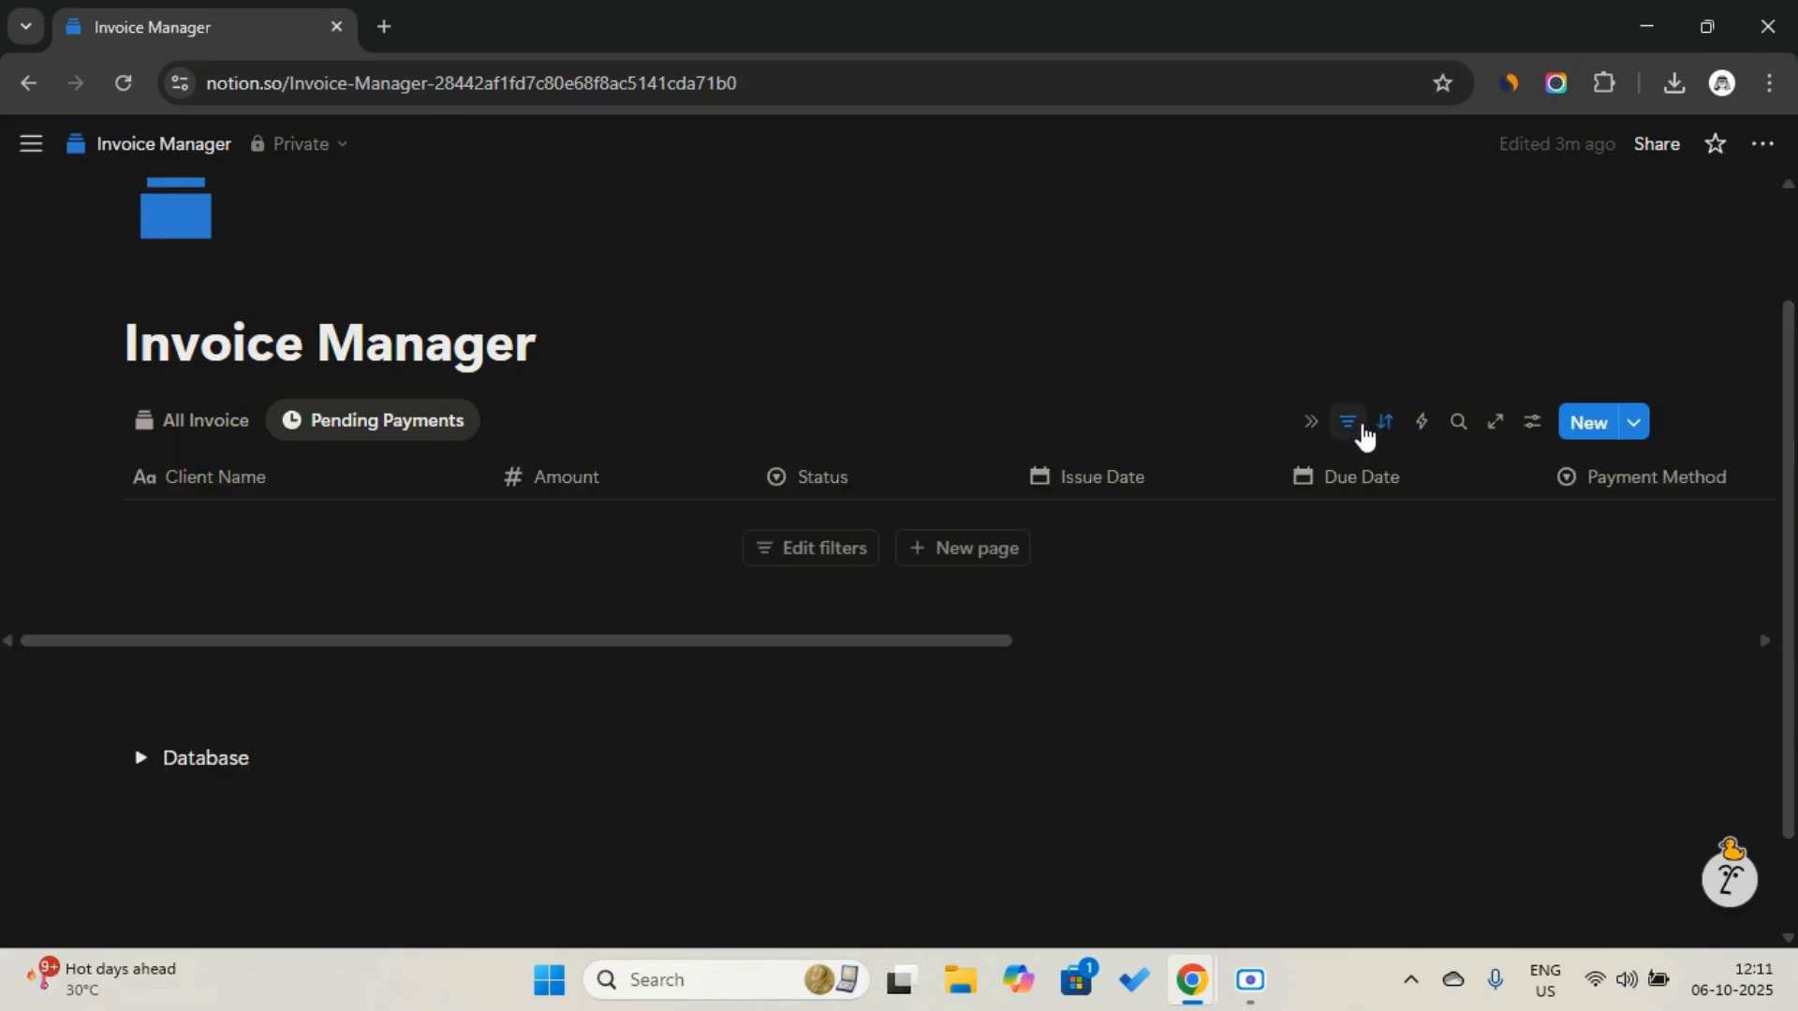
Add a third table view after Pending Payments, linked to the Invoice data source and based on its Table view
left_click(499, 419)
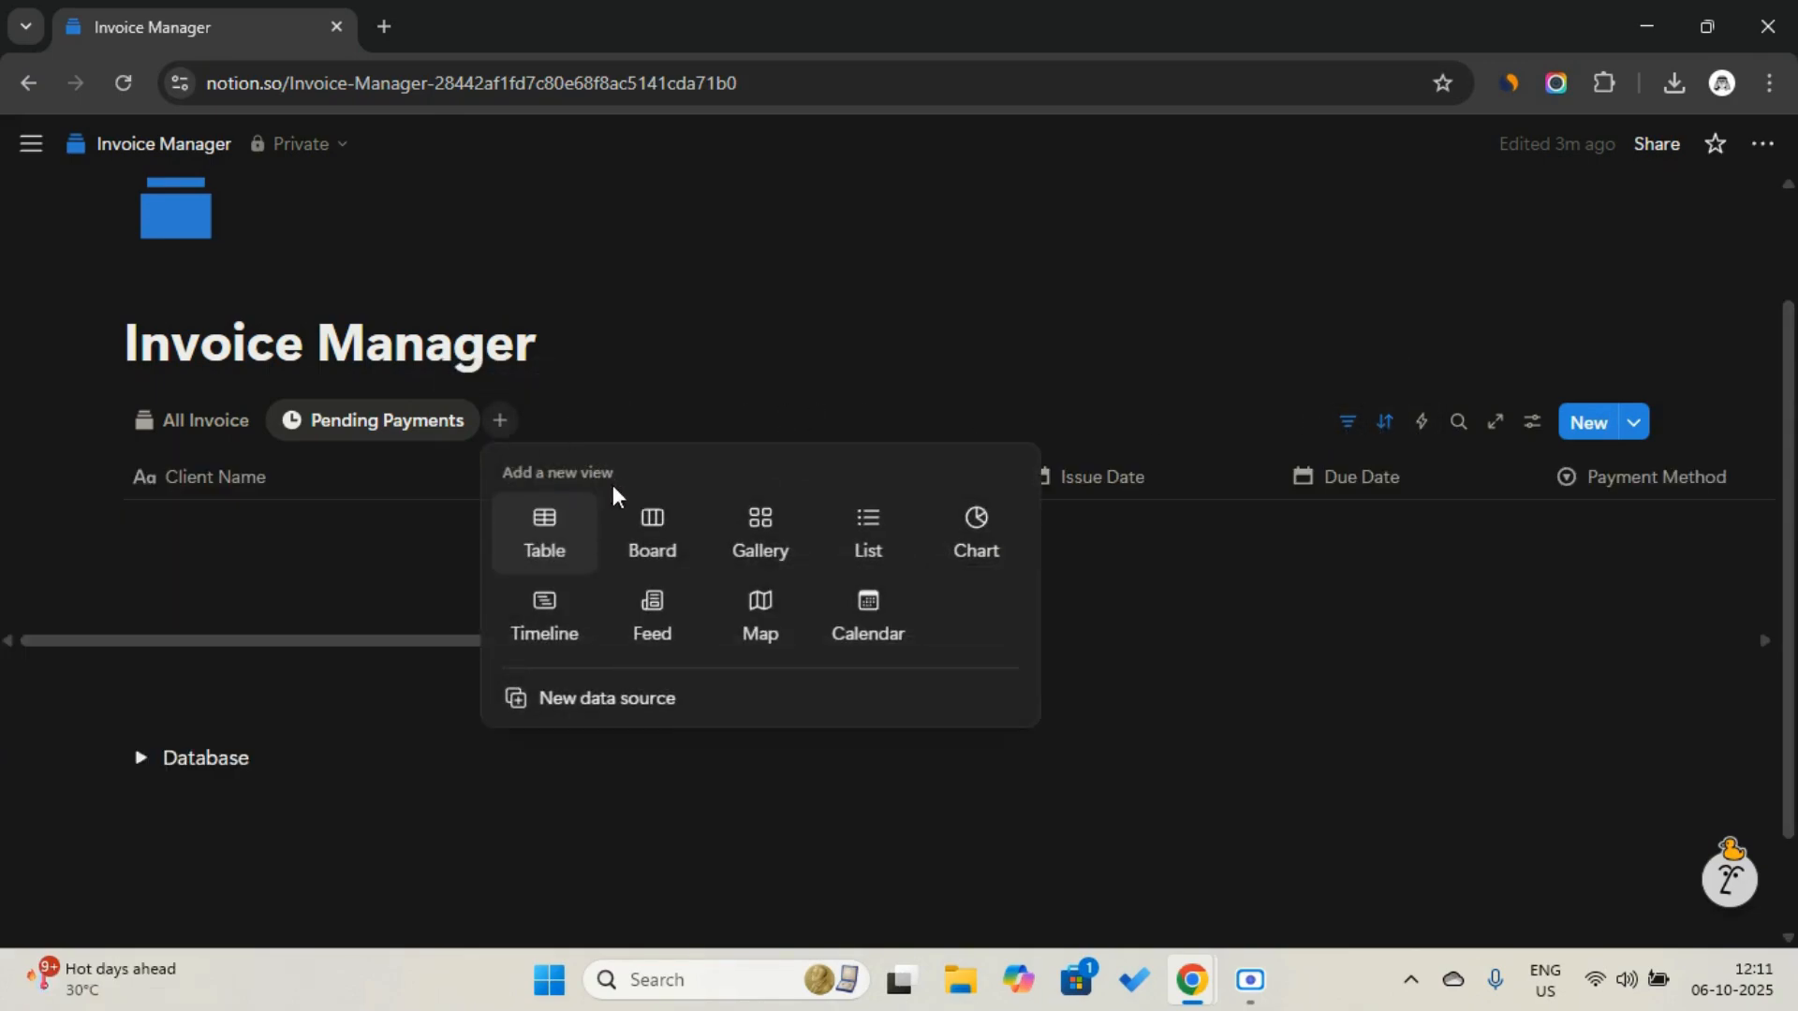
left_click(566, 541)
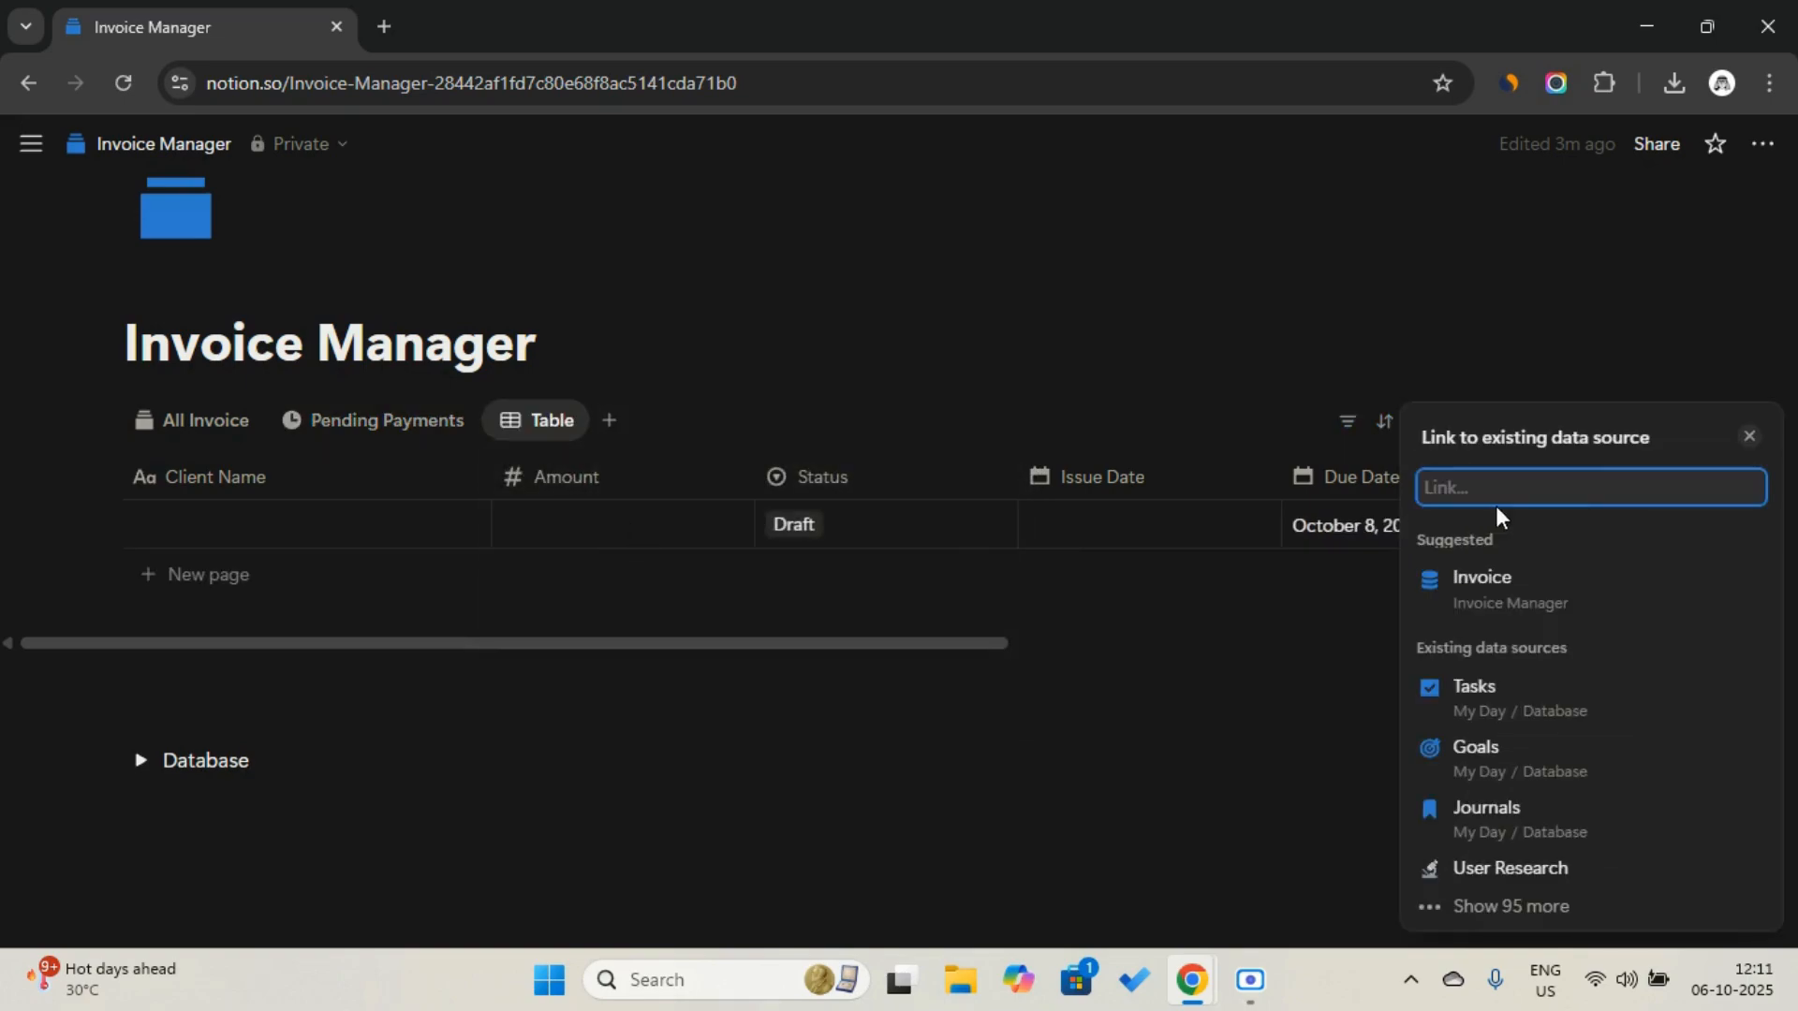
left_click(1497, 590)
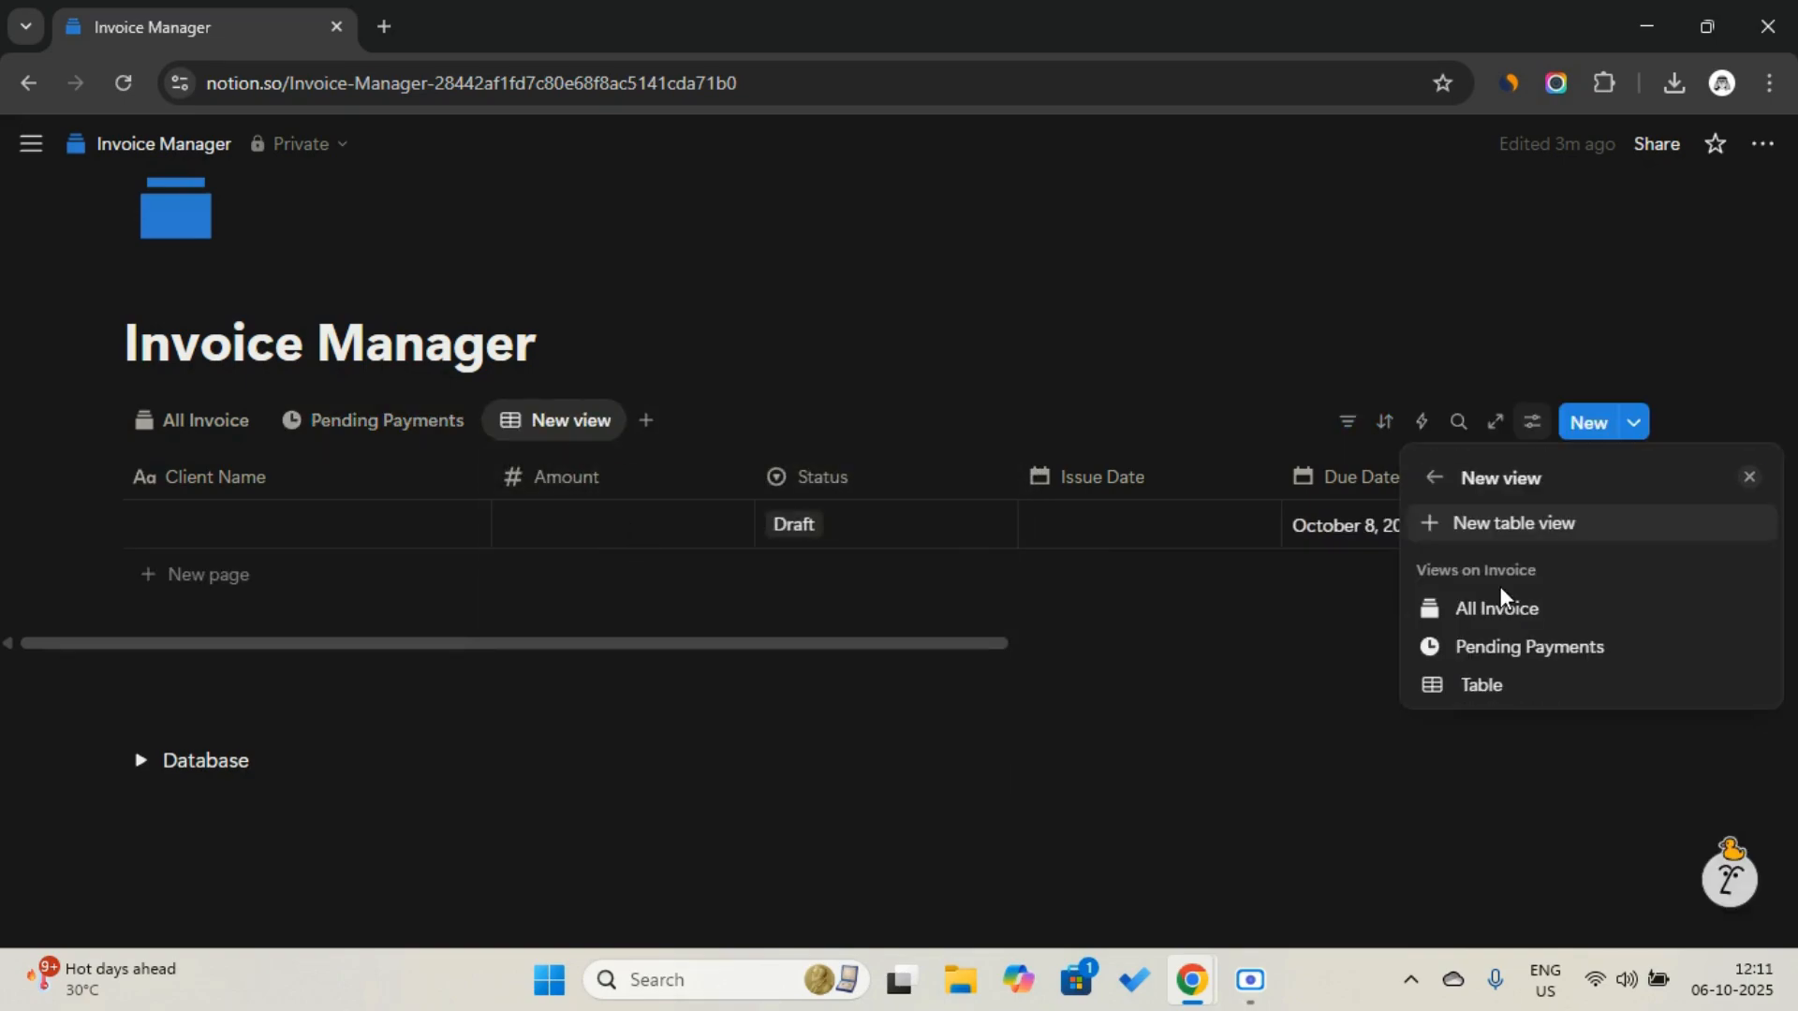
left_click(1474, 688)
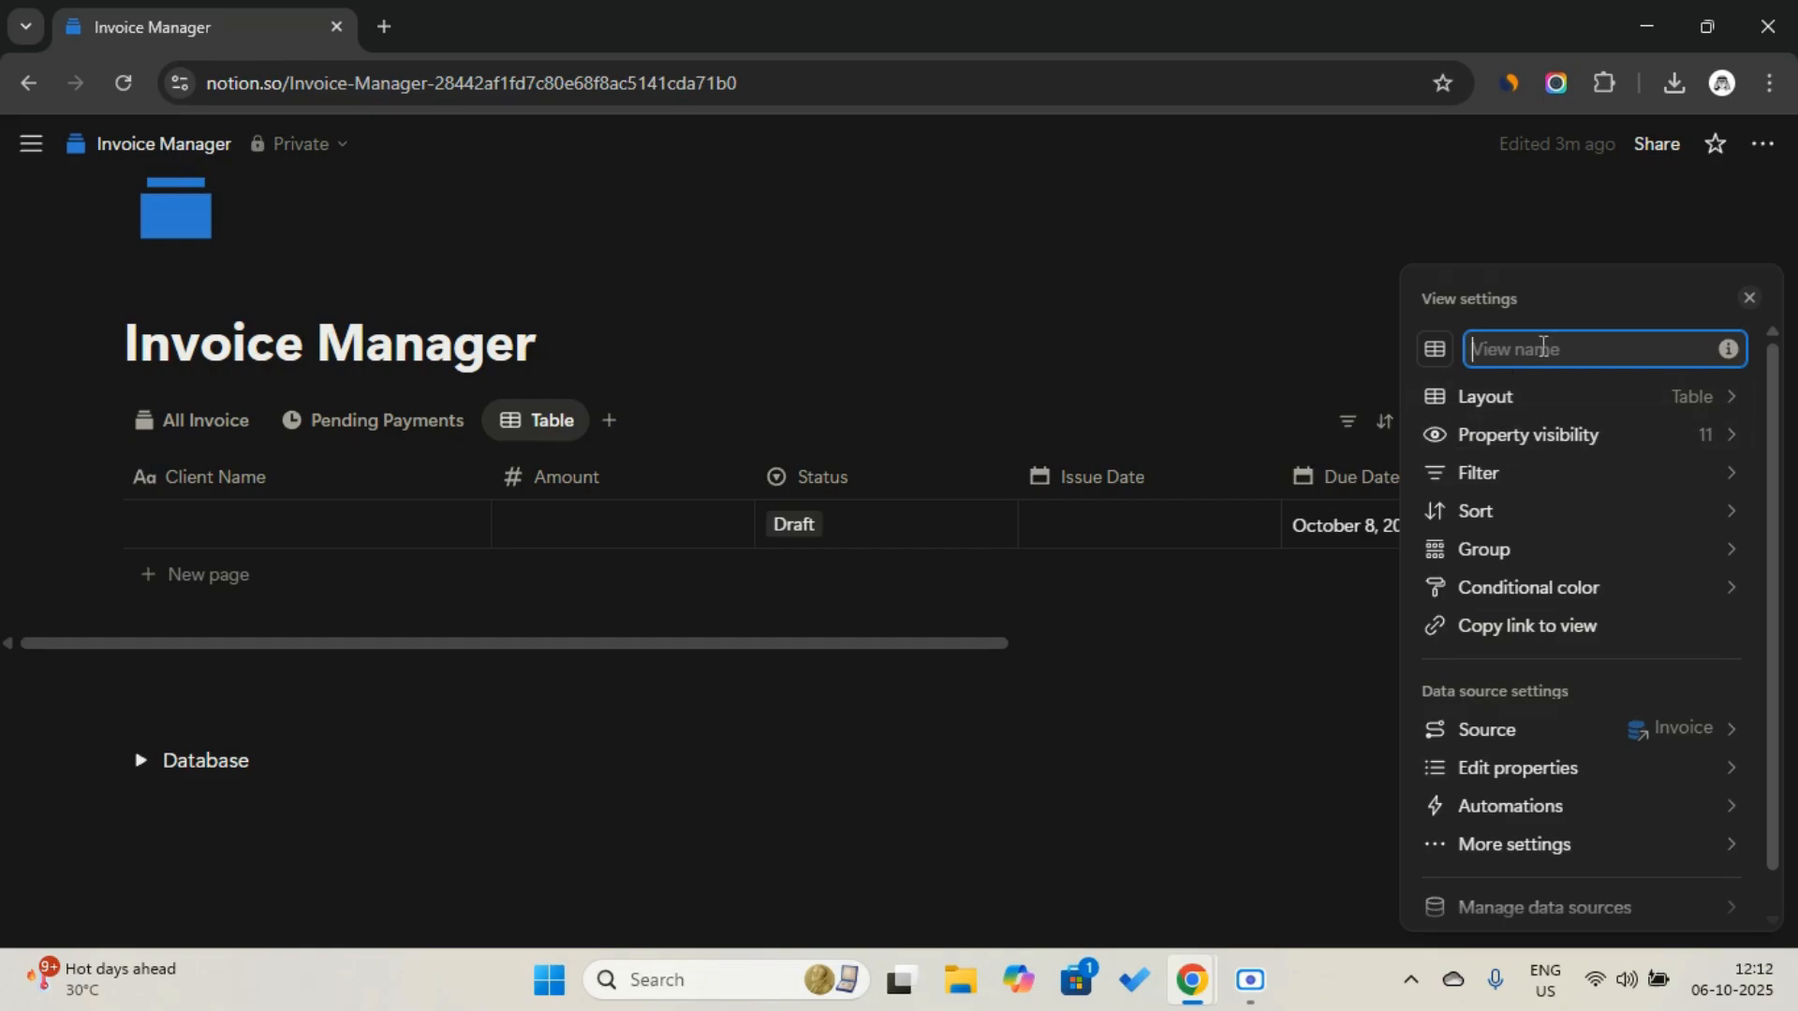
Name the new view Paid Invoices and give it the paper plane icon
type("Paid Invoices")
left_click(1435, 351)
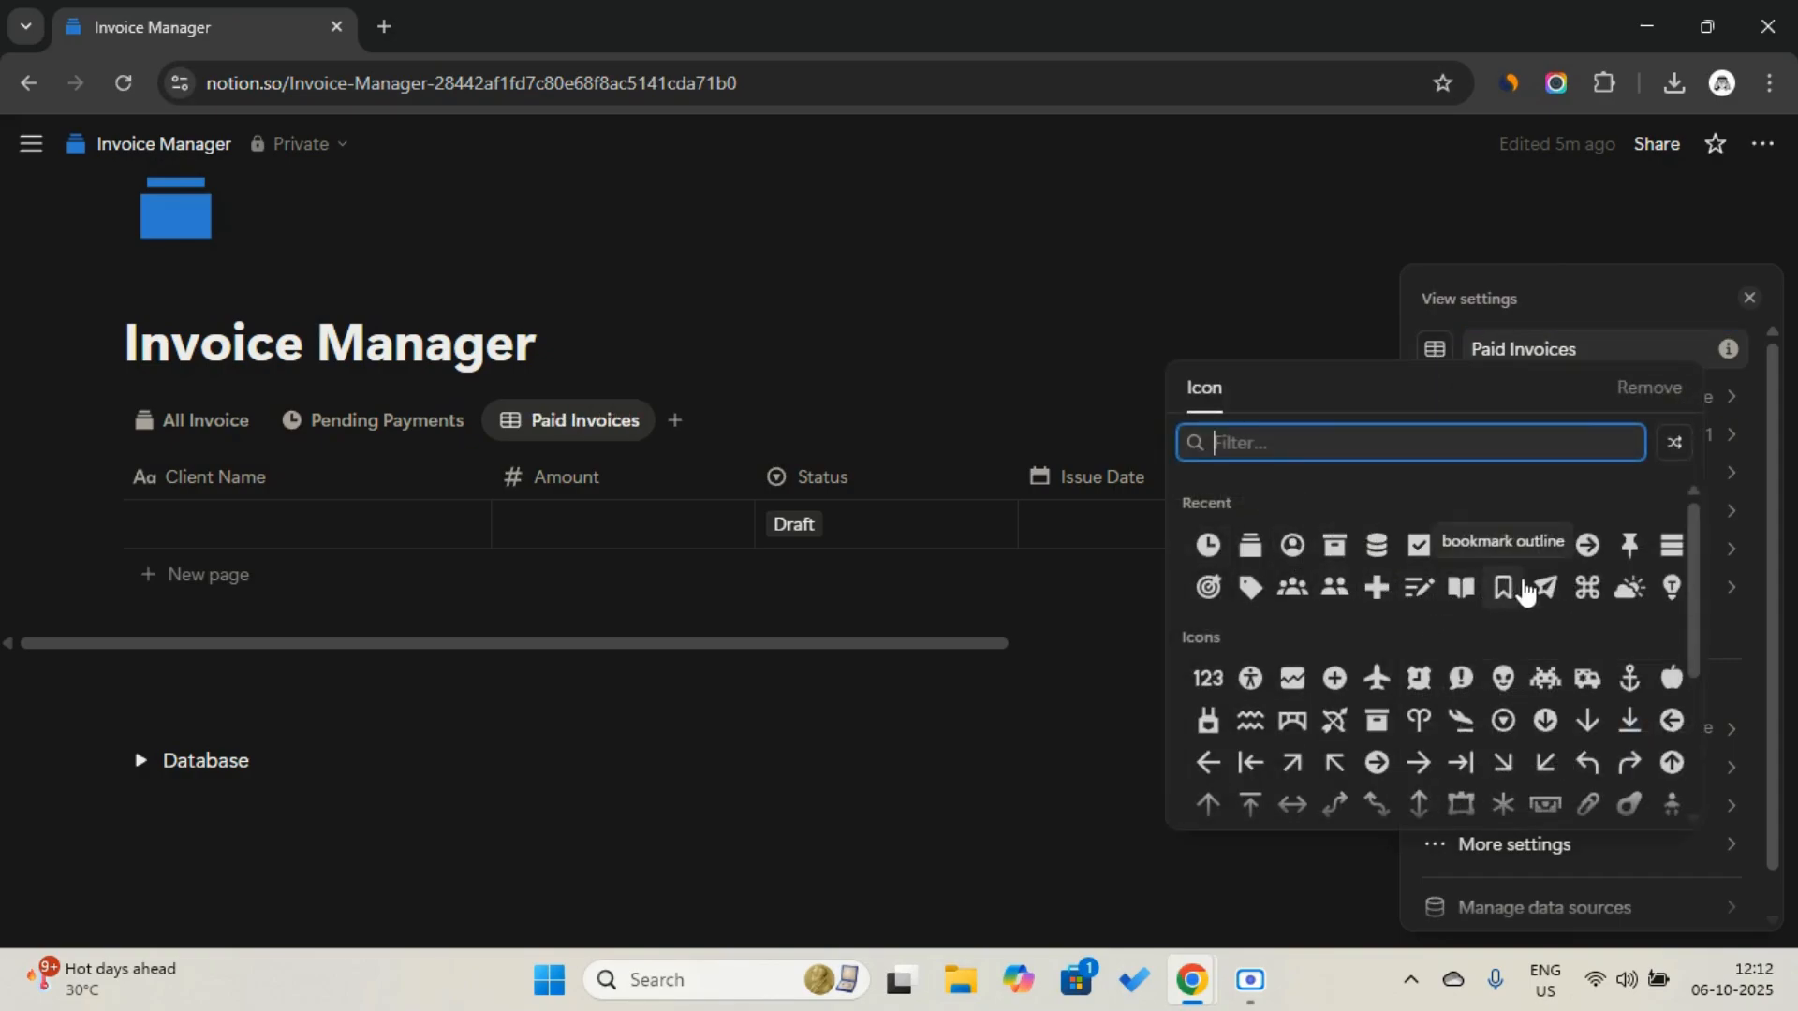
left_click(1545, 588)
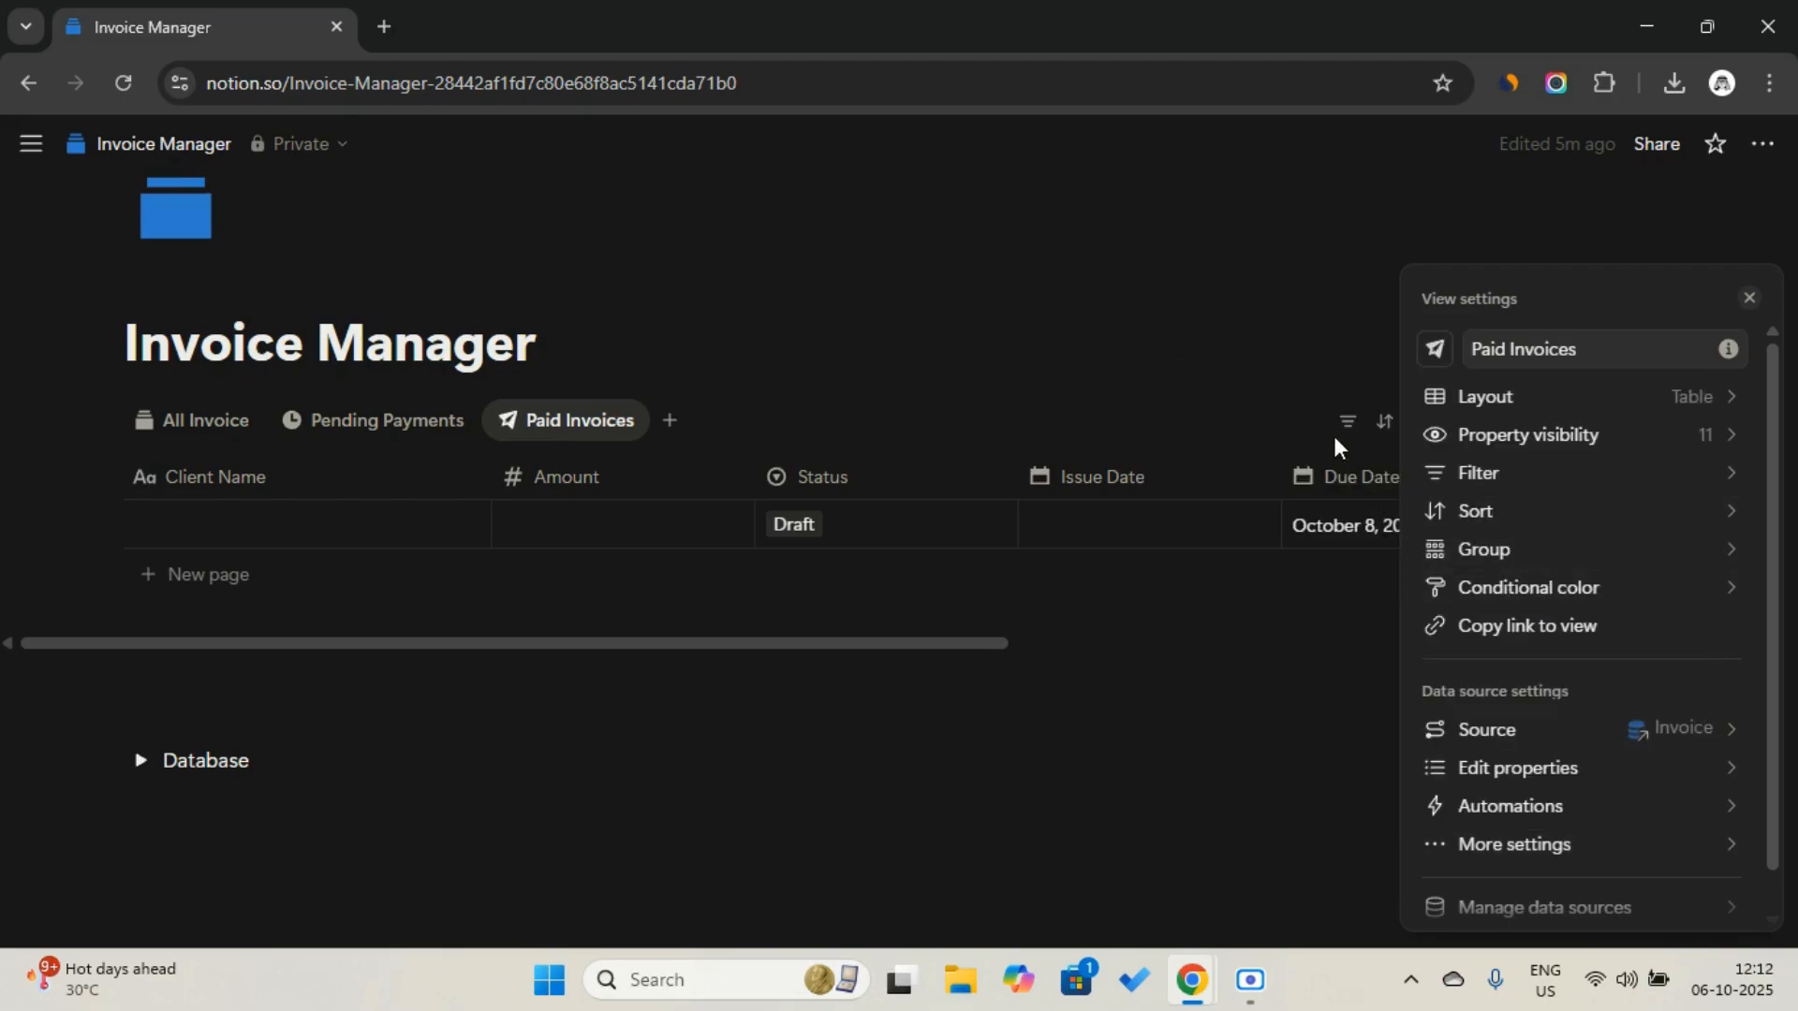
Filter the Paid Invoices view to show only invoices whose Archive property is Unchecked
left_click(1333, 436)
left_click(1336, 433)
left_click(1413, 491)
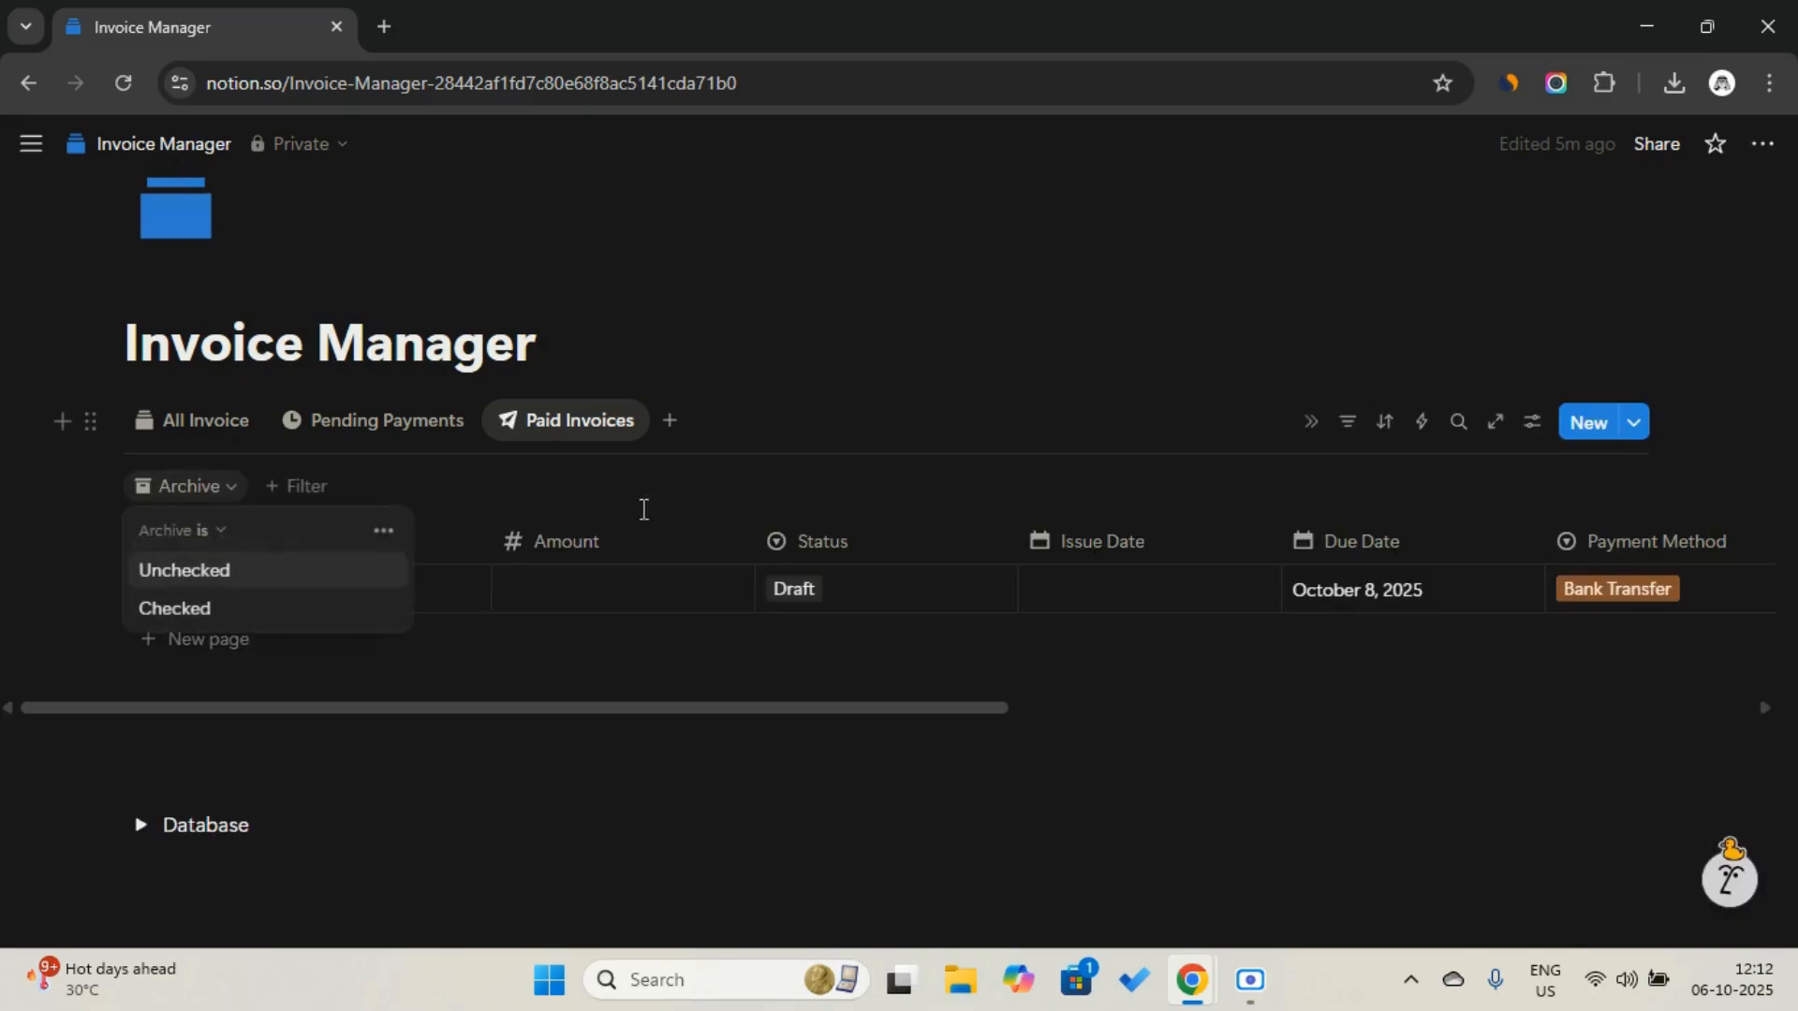
left_click(312, 571)
Add a second filter to the Paid Invoices view so only invoices with the Status Paid are shown
left_click(393, 488)
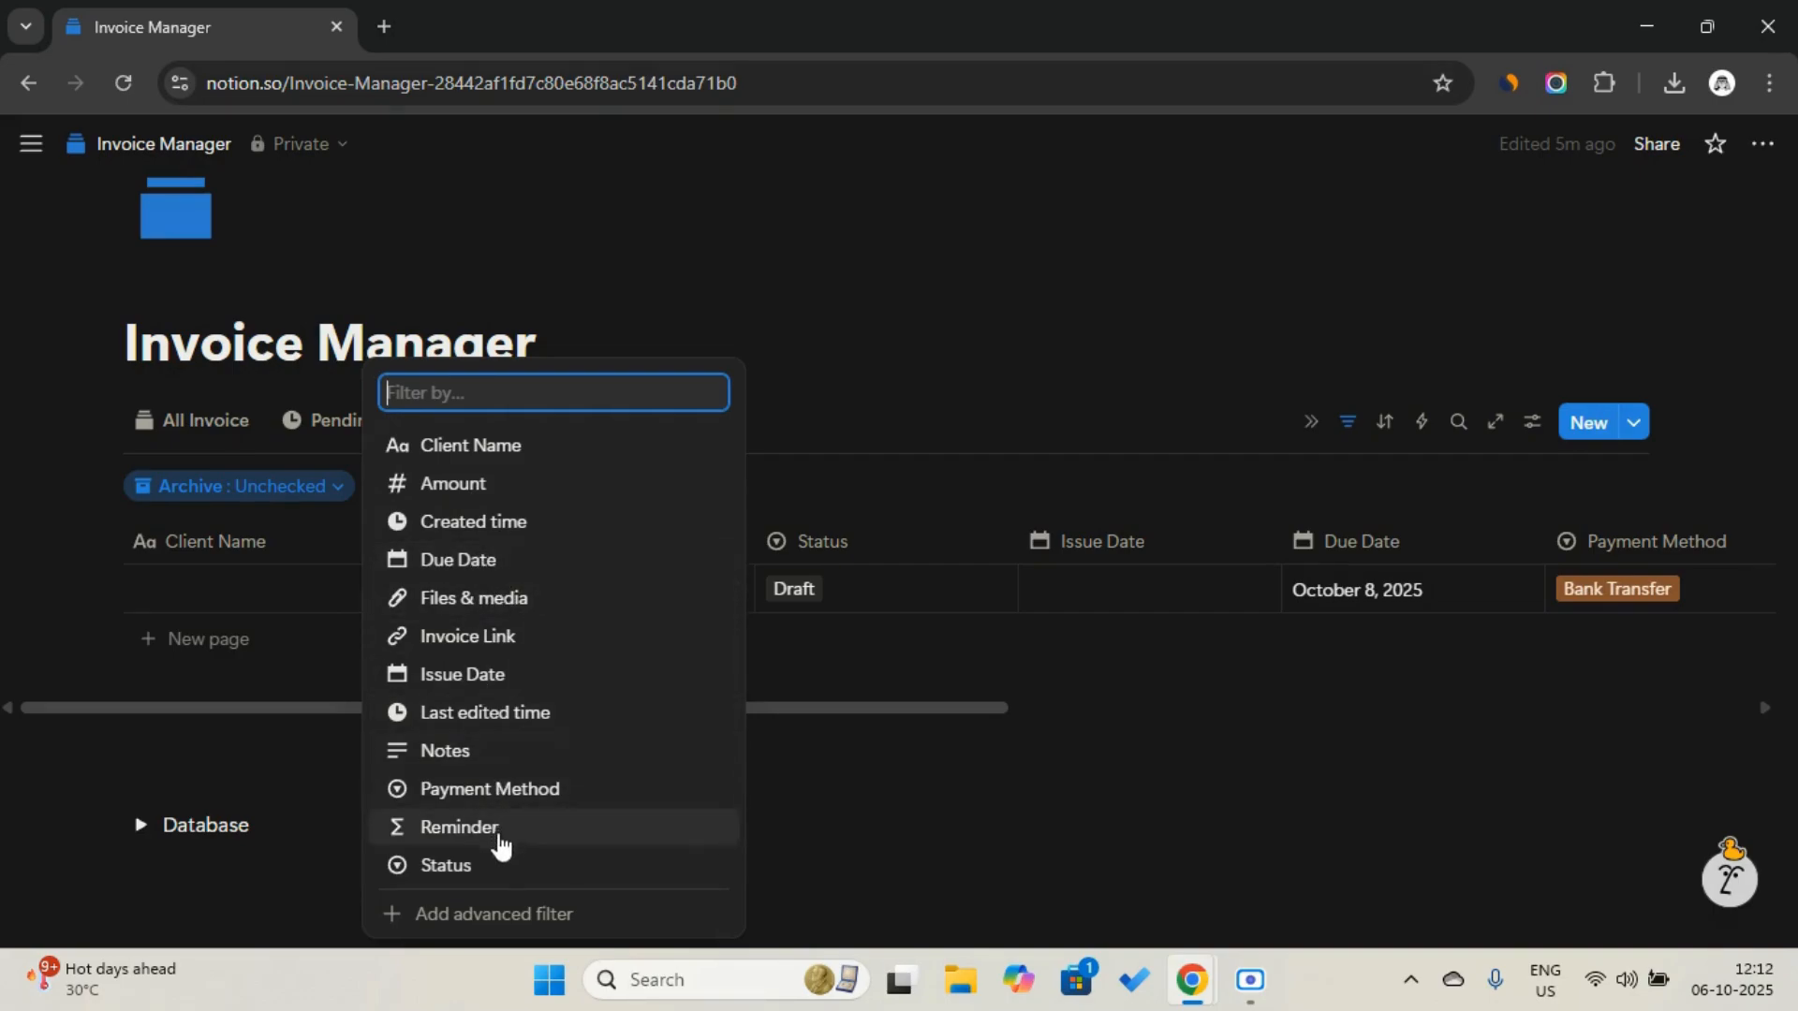
left_click(501, 867)
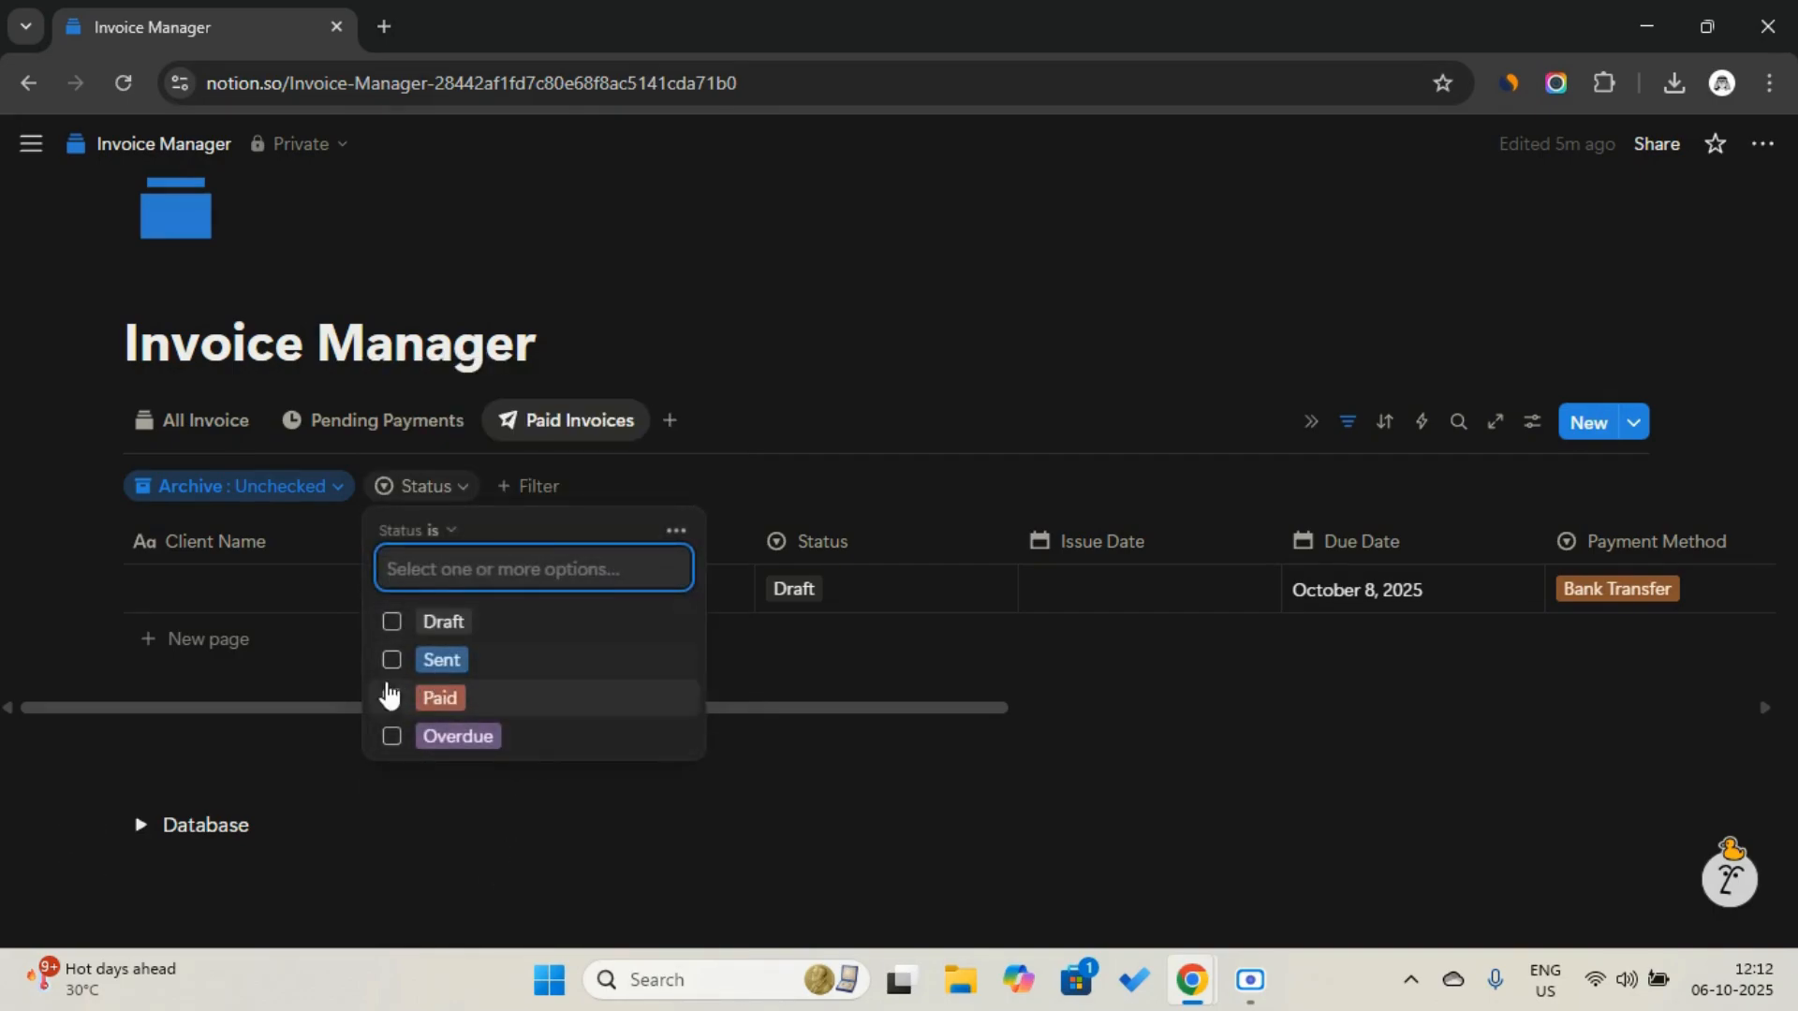
left_click(392, 700)
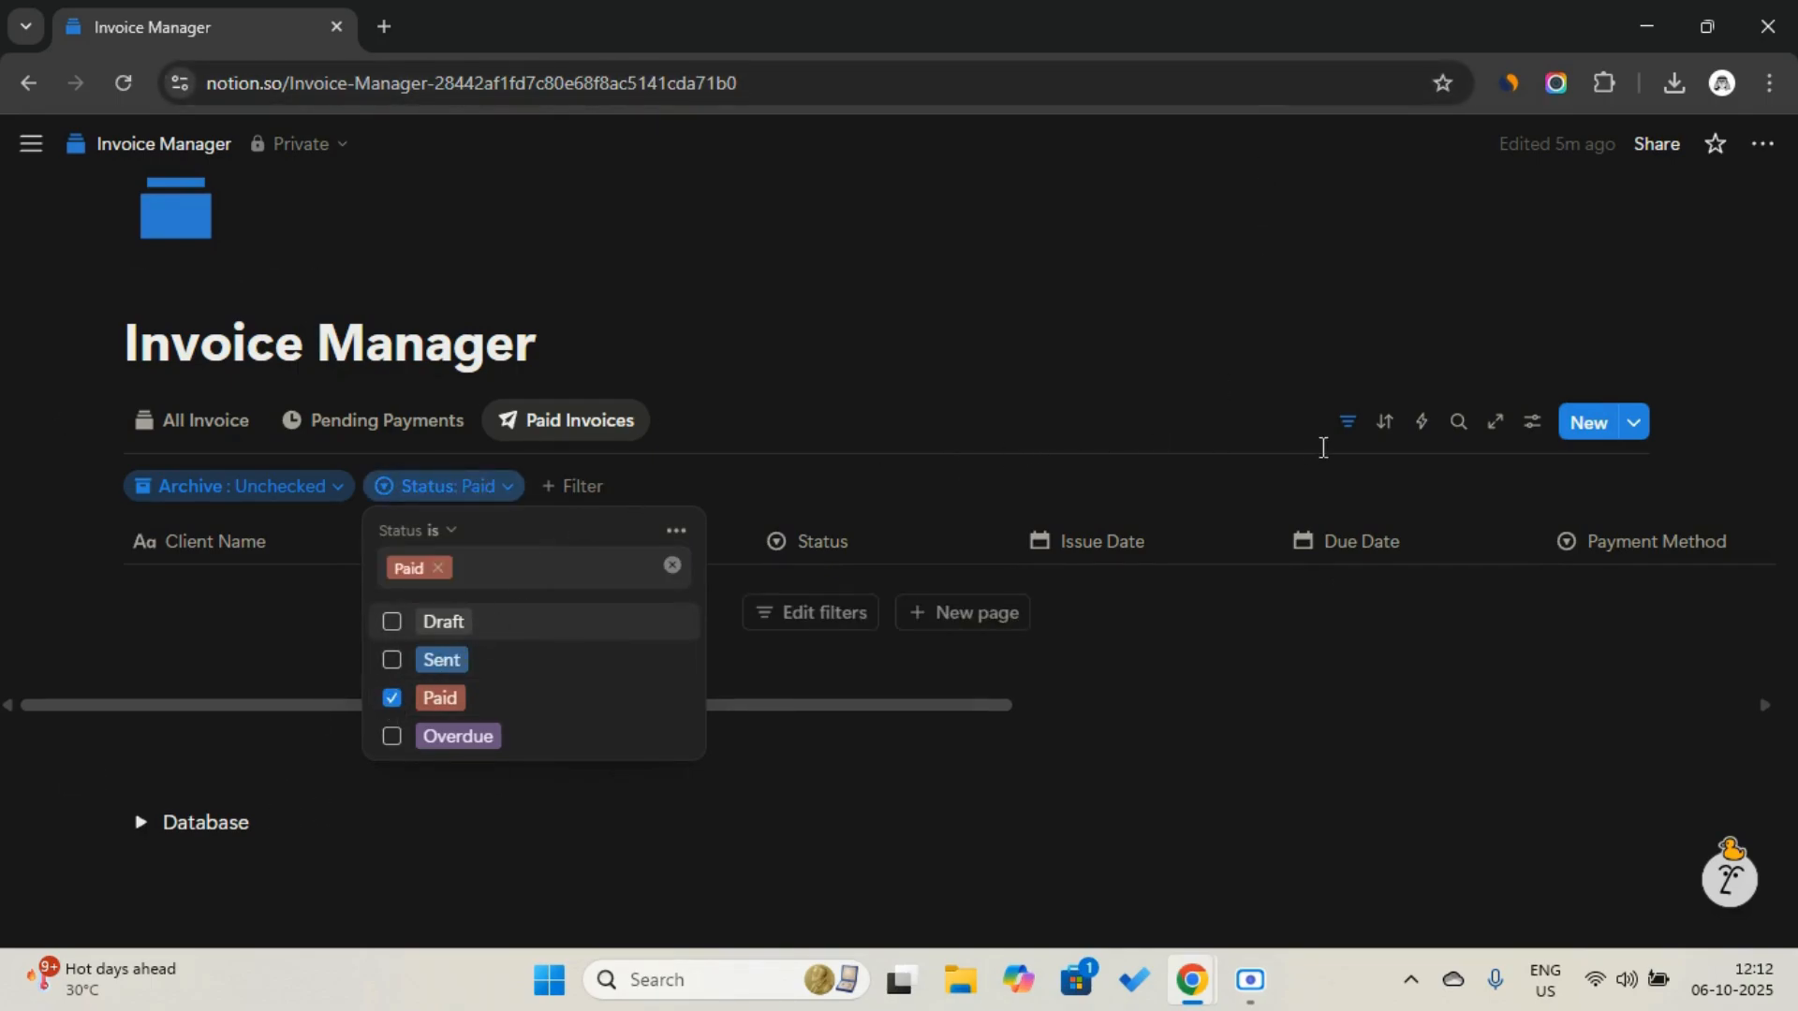
Sort the Paid Invoices view by Issue Date in descending order and collapse the filter and sort bar
left_click(1385, 422)
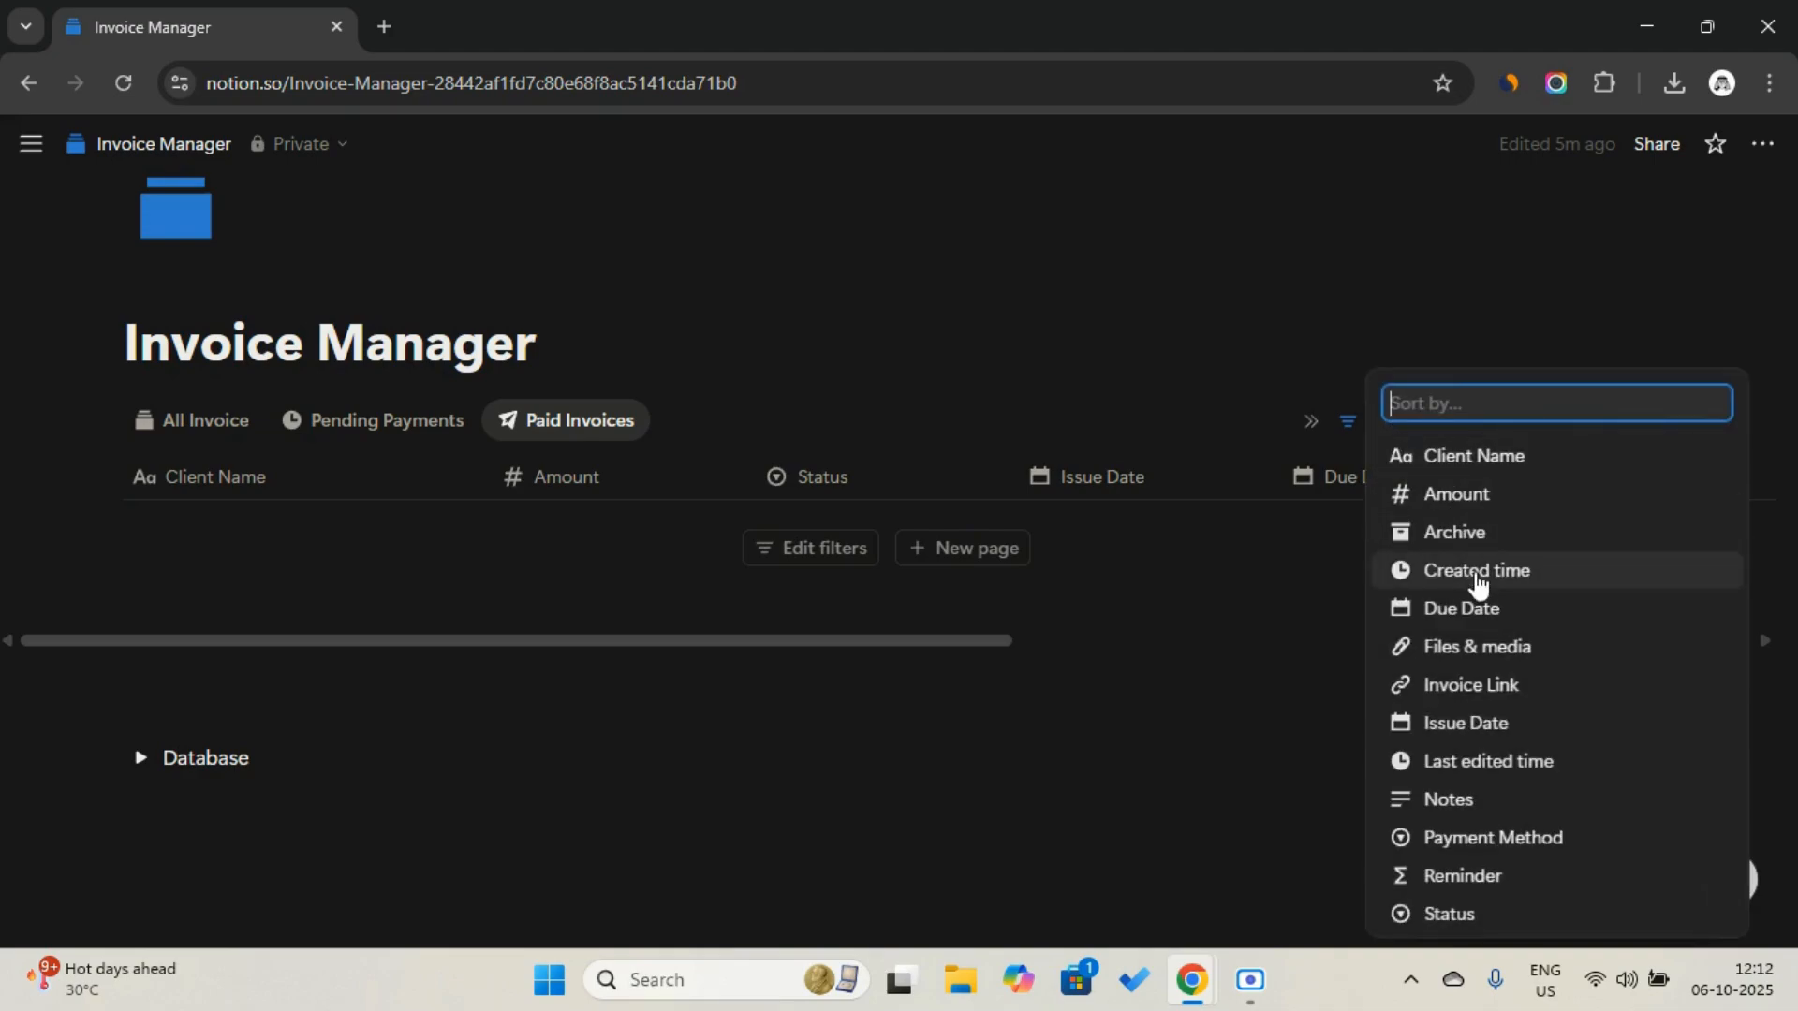
left_click(1462, 725)
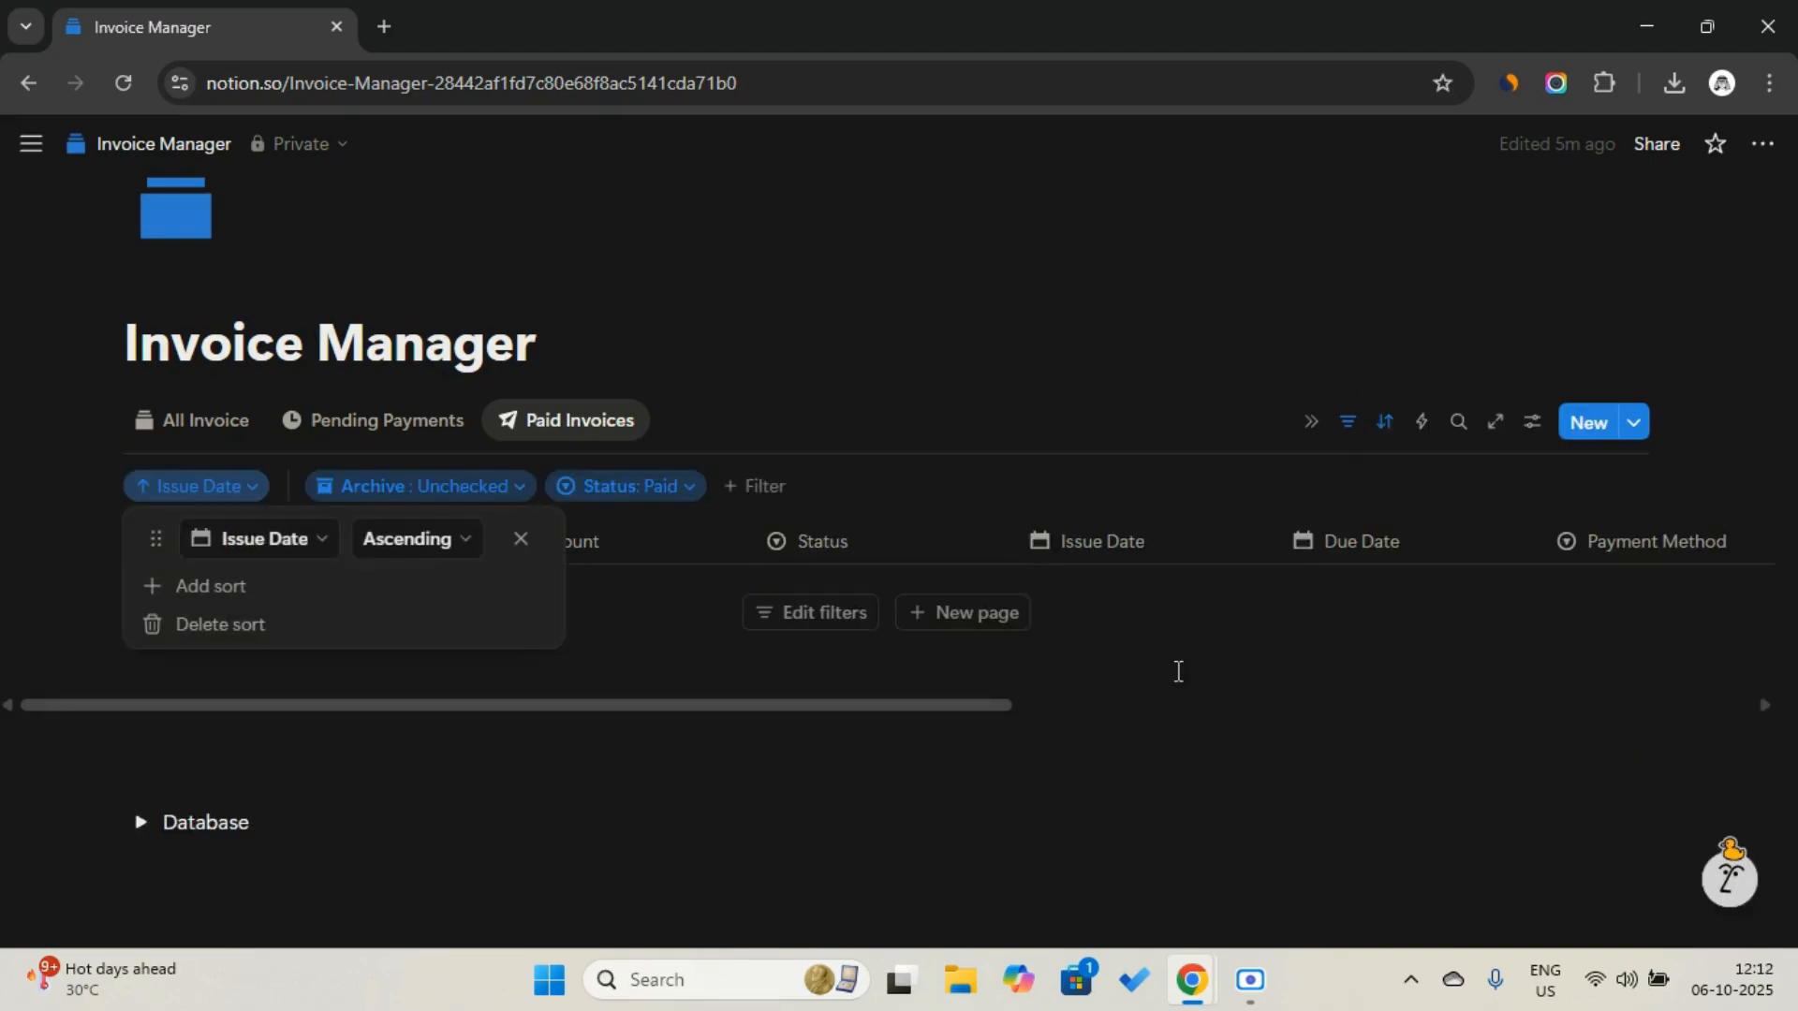
left_click(418, 539)
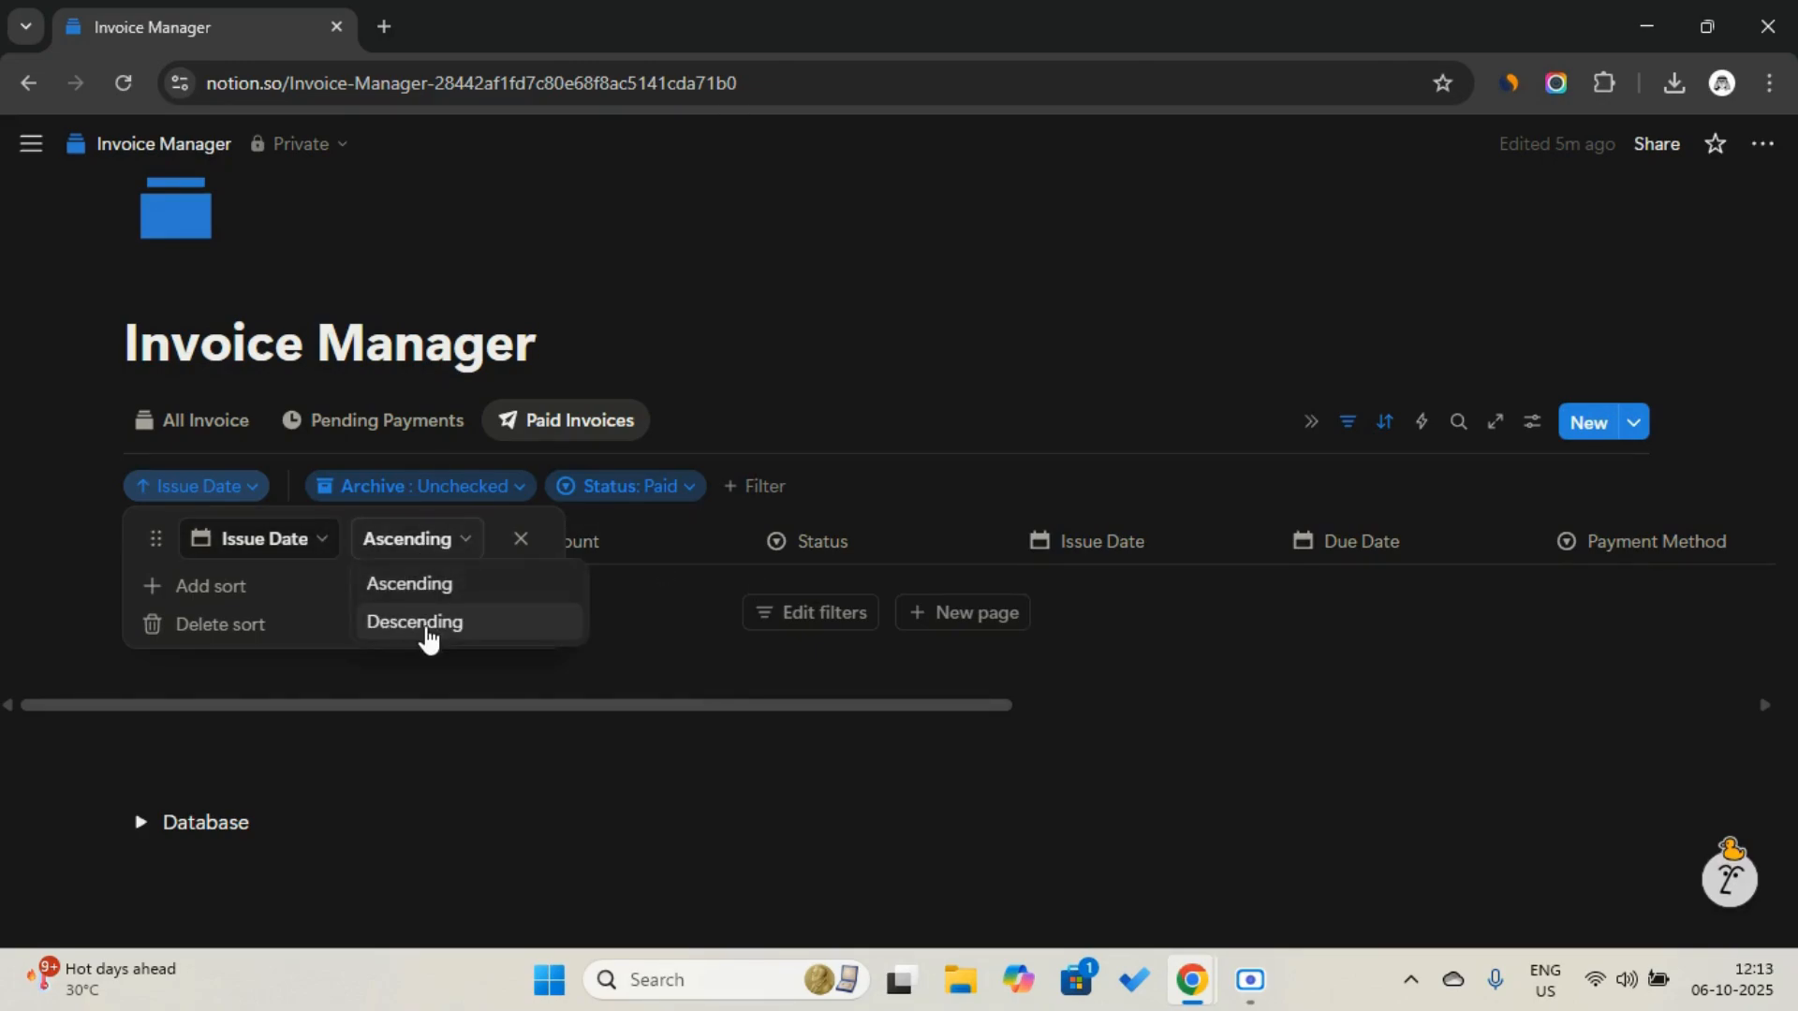
left_click(423, 621)
left_click(1359, 431)
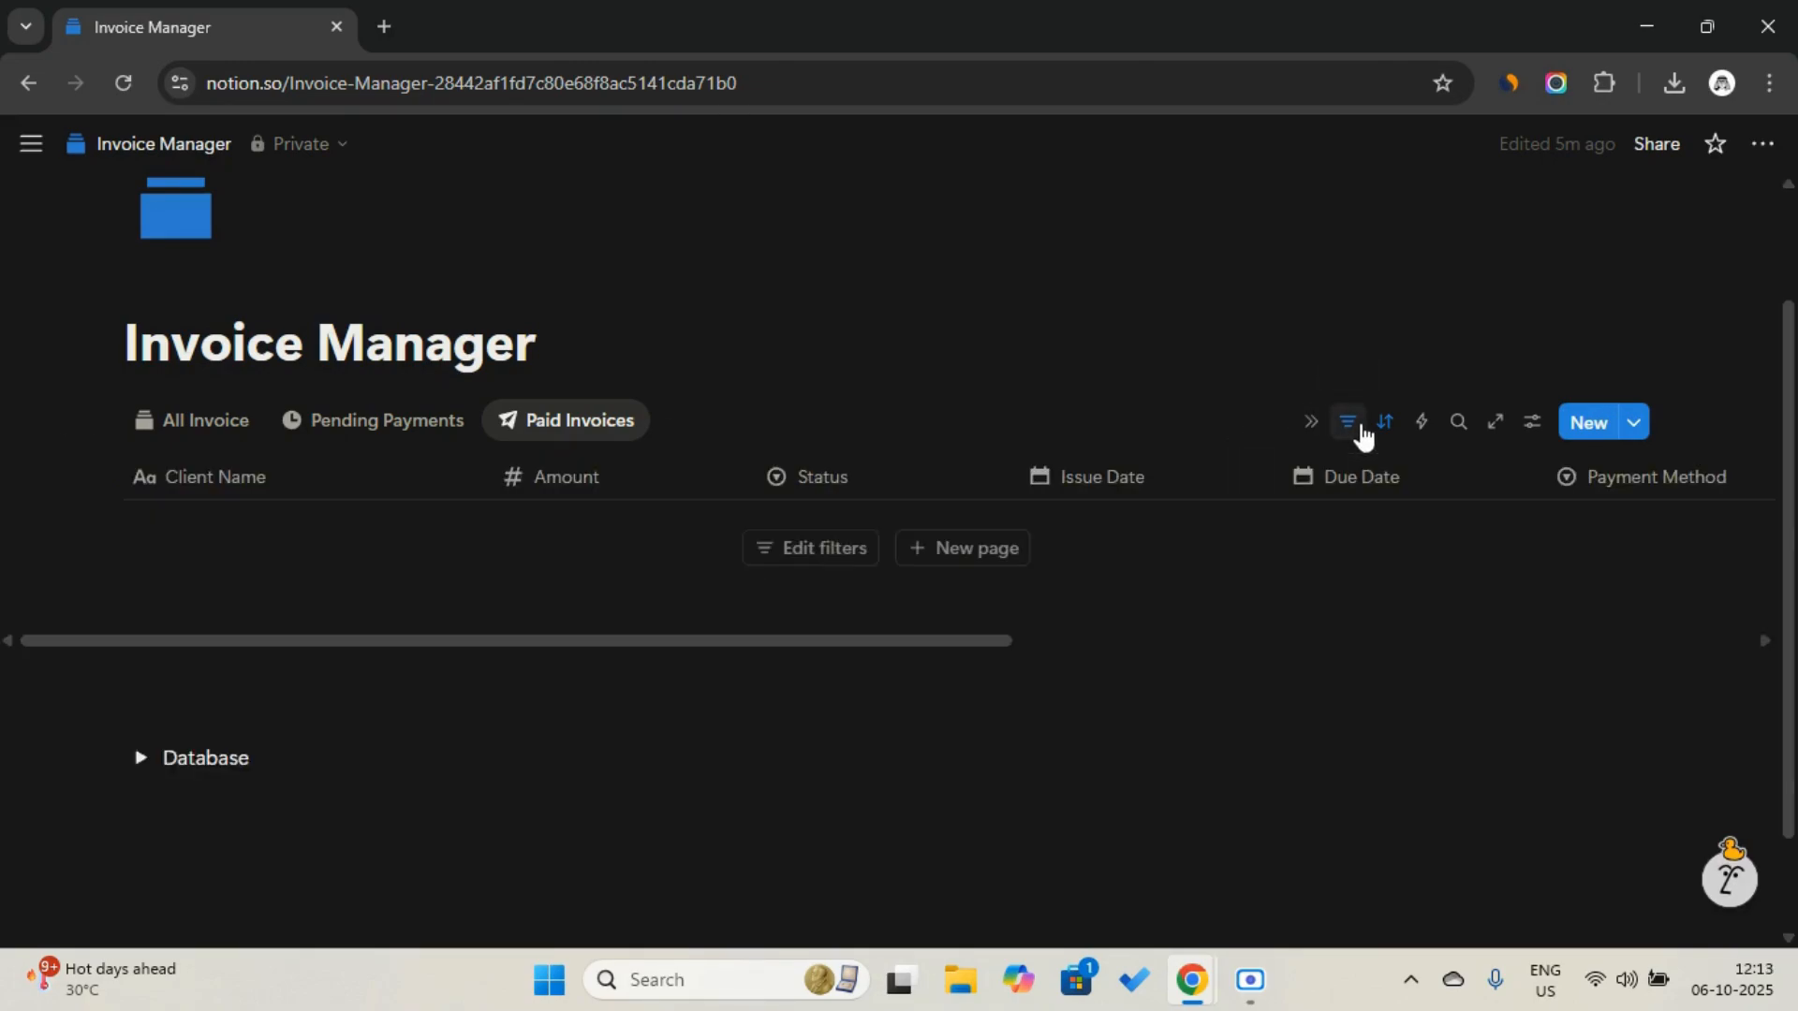
left_click(1360, 431)
left_click(1360, 432)
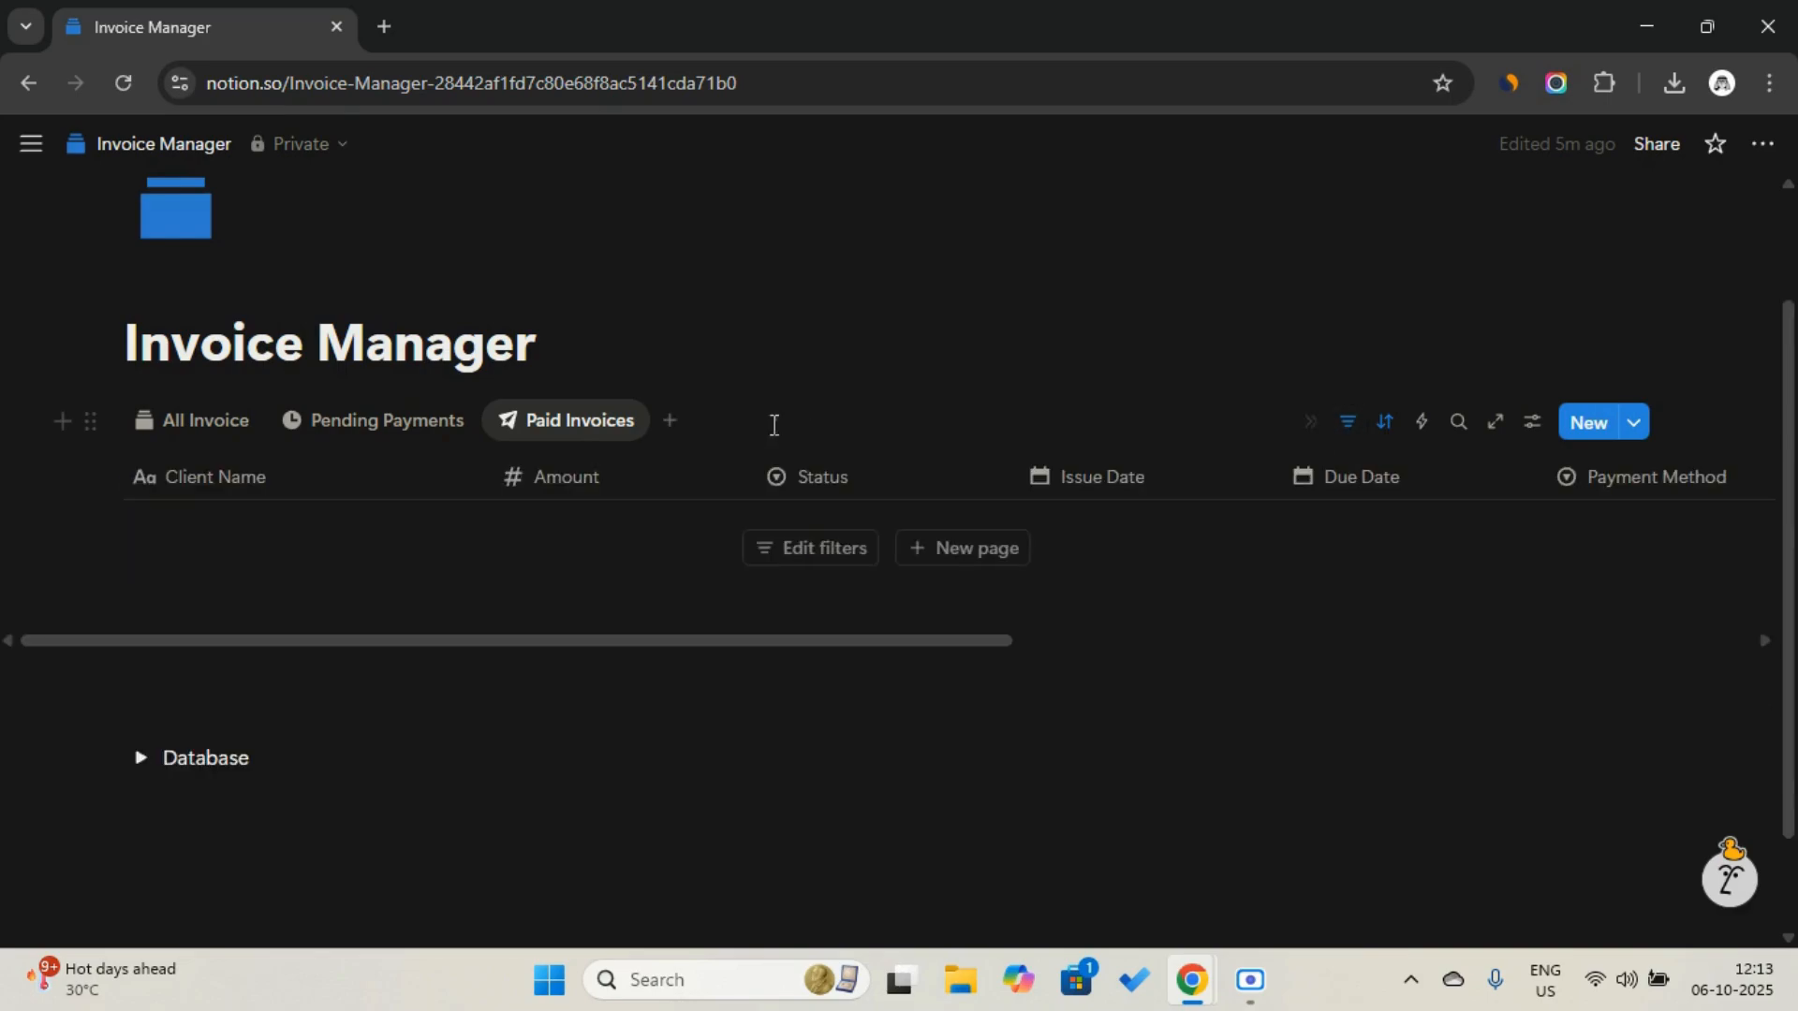
Add a fourth table view after Paid Invoices, linked to the Invoice data source and based on its Table view
left_click(668, 419)
left_click(715, 528)
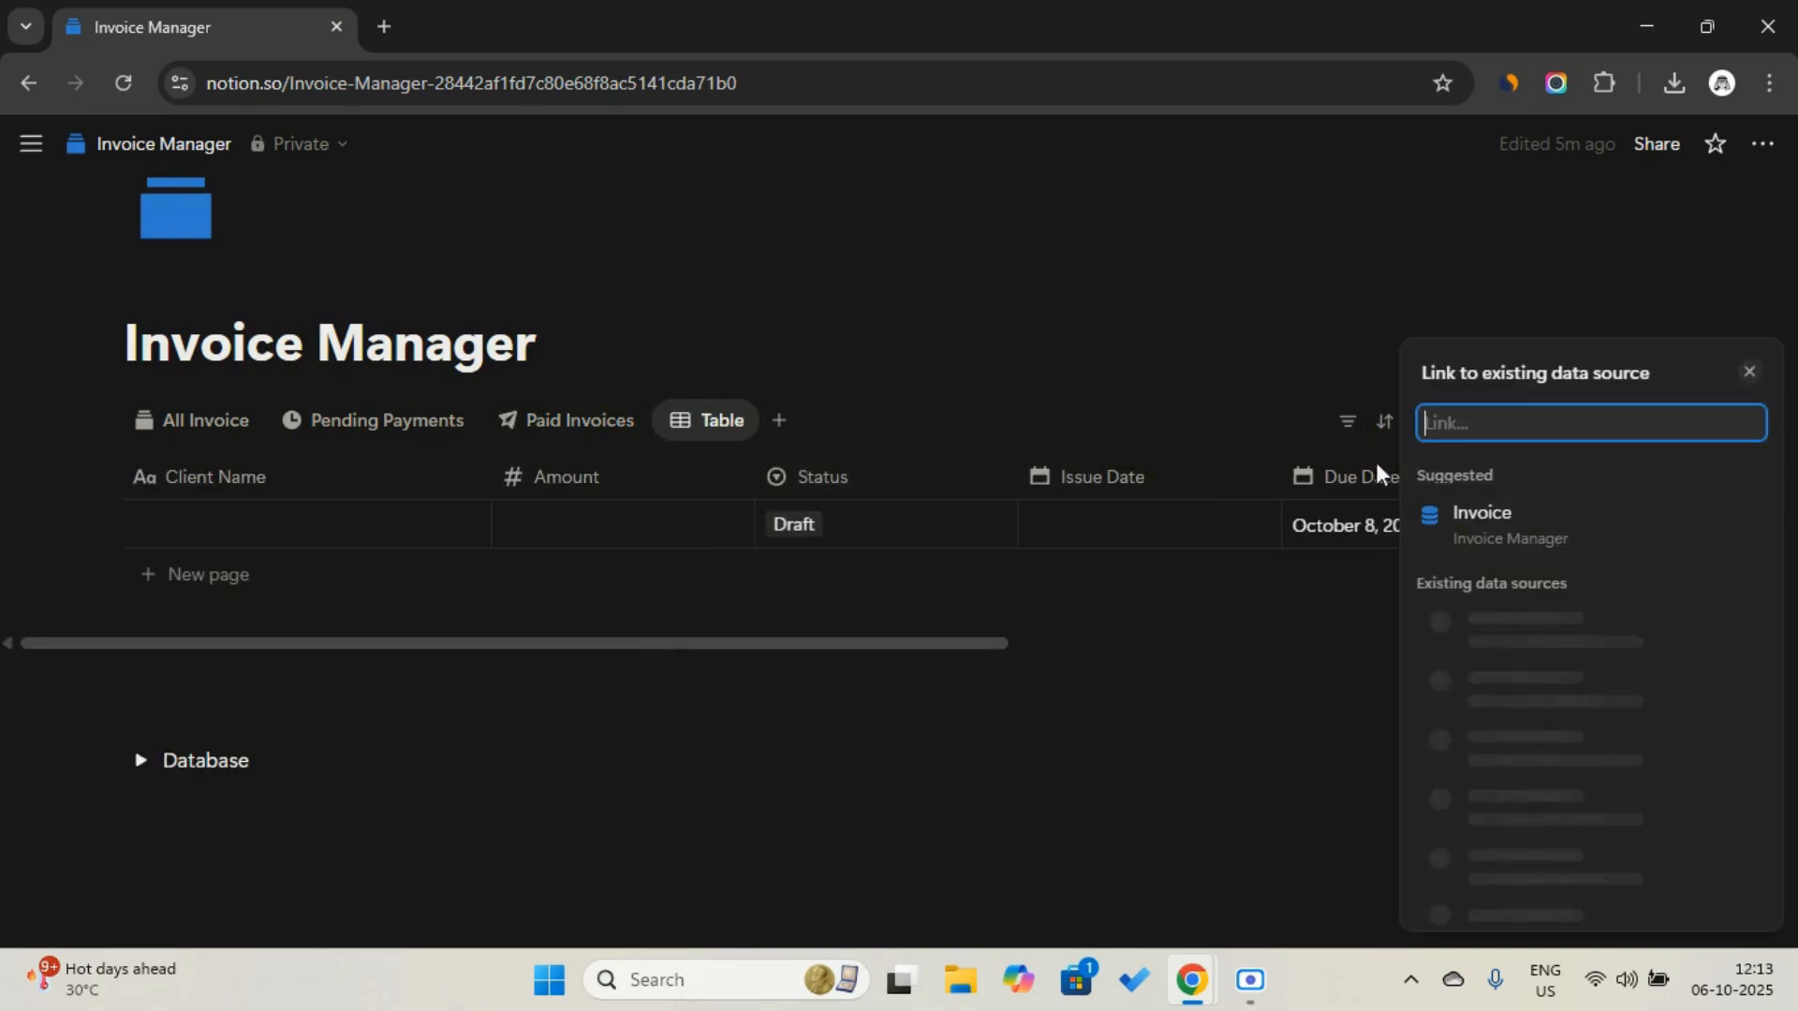
left_click(1536, 607)
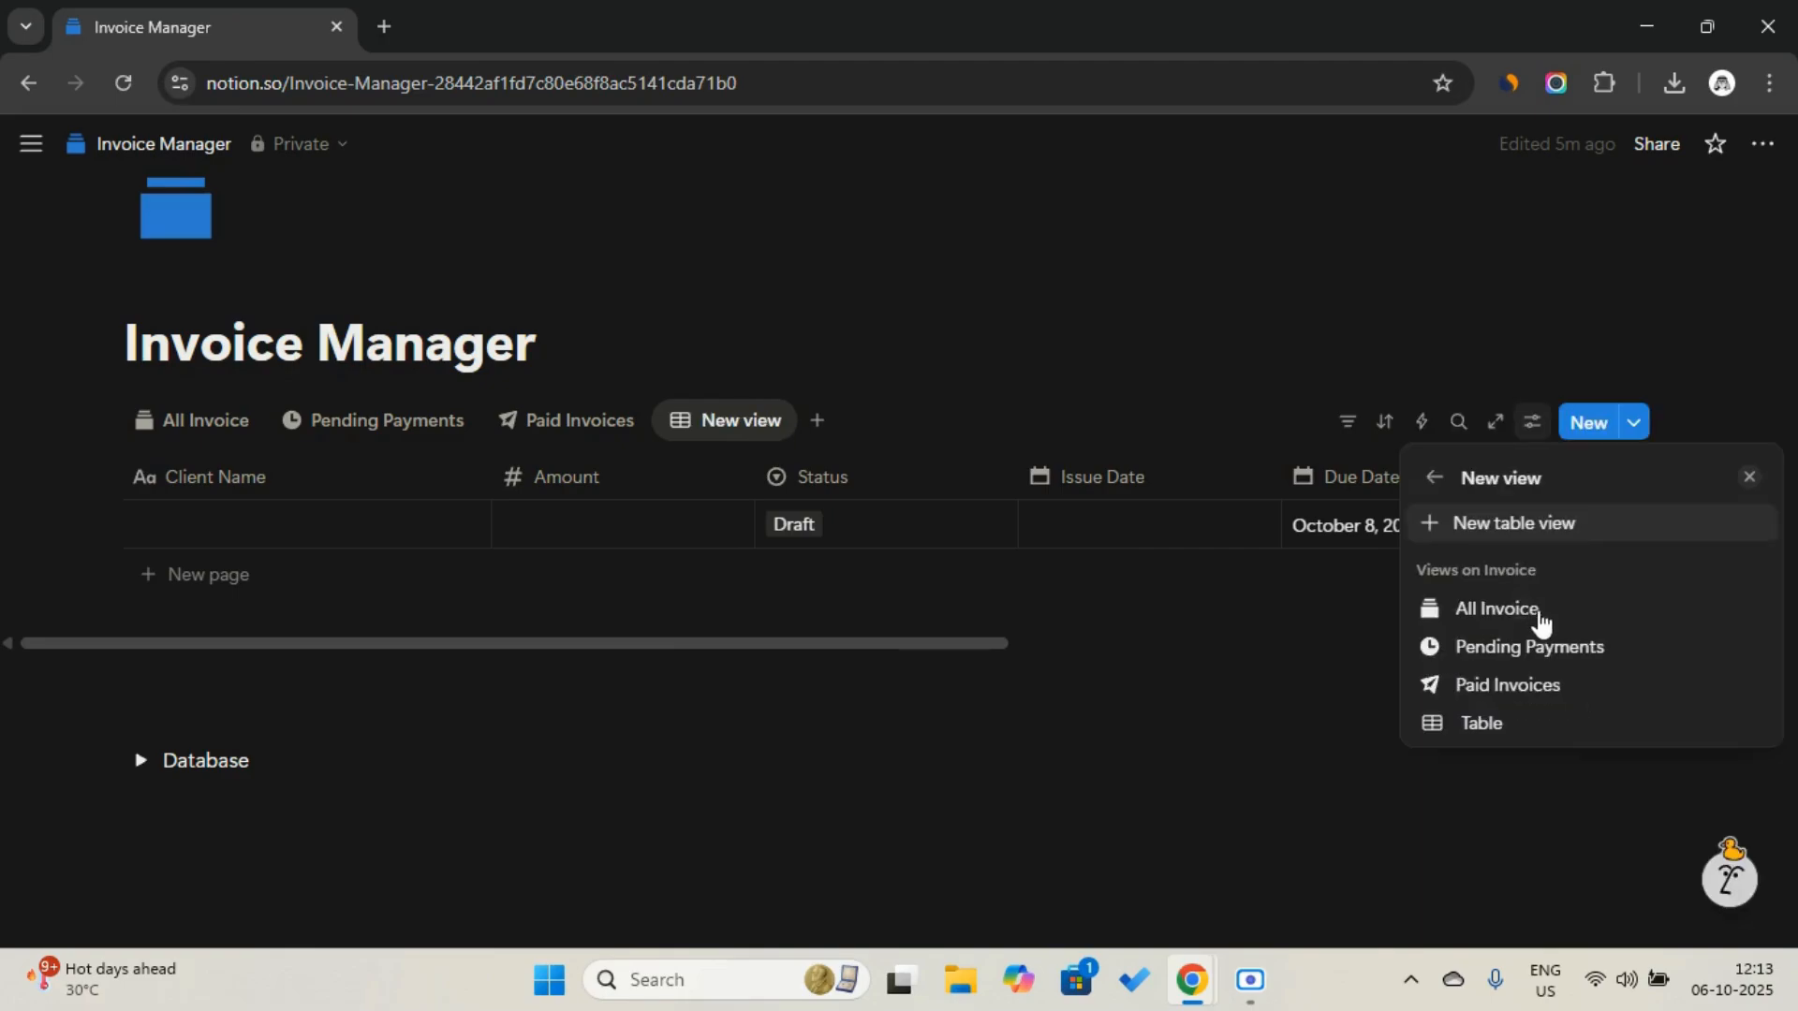
left_click(1542, 739)
Name the new view This Month’s Invoices and give it the calendar grid icon found by searching for "month"
type("This Month’s Invoices")
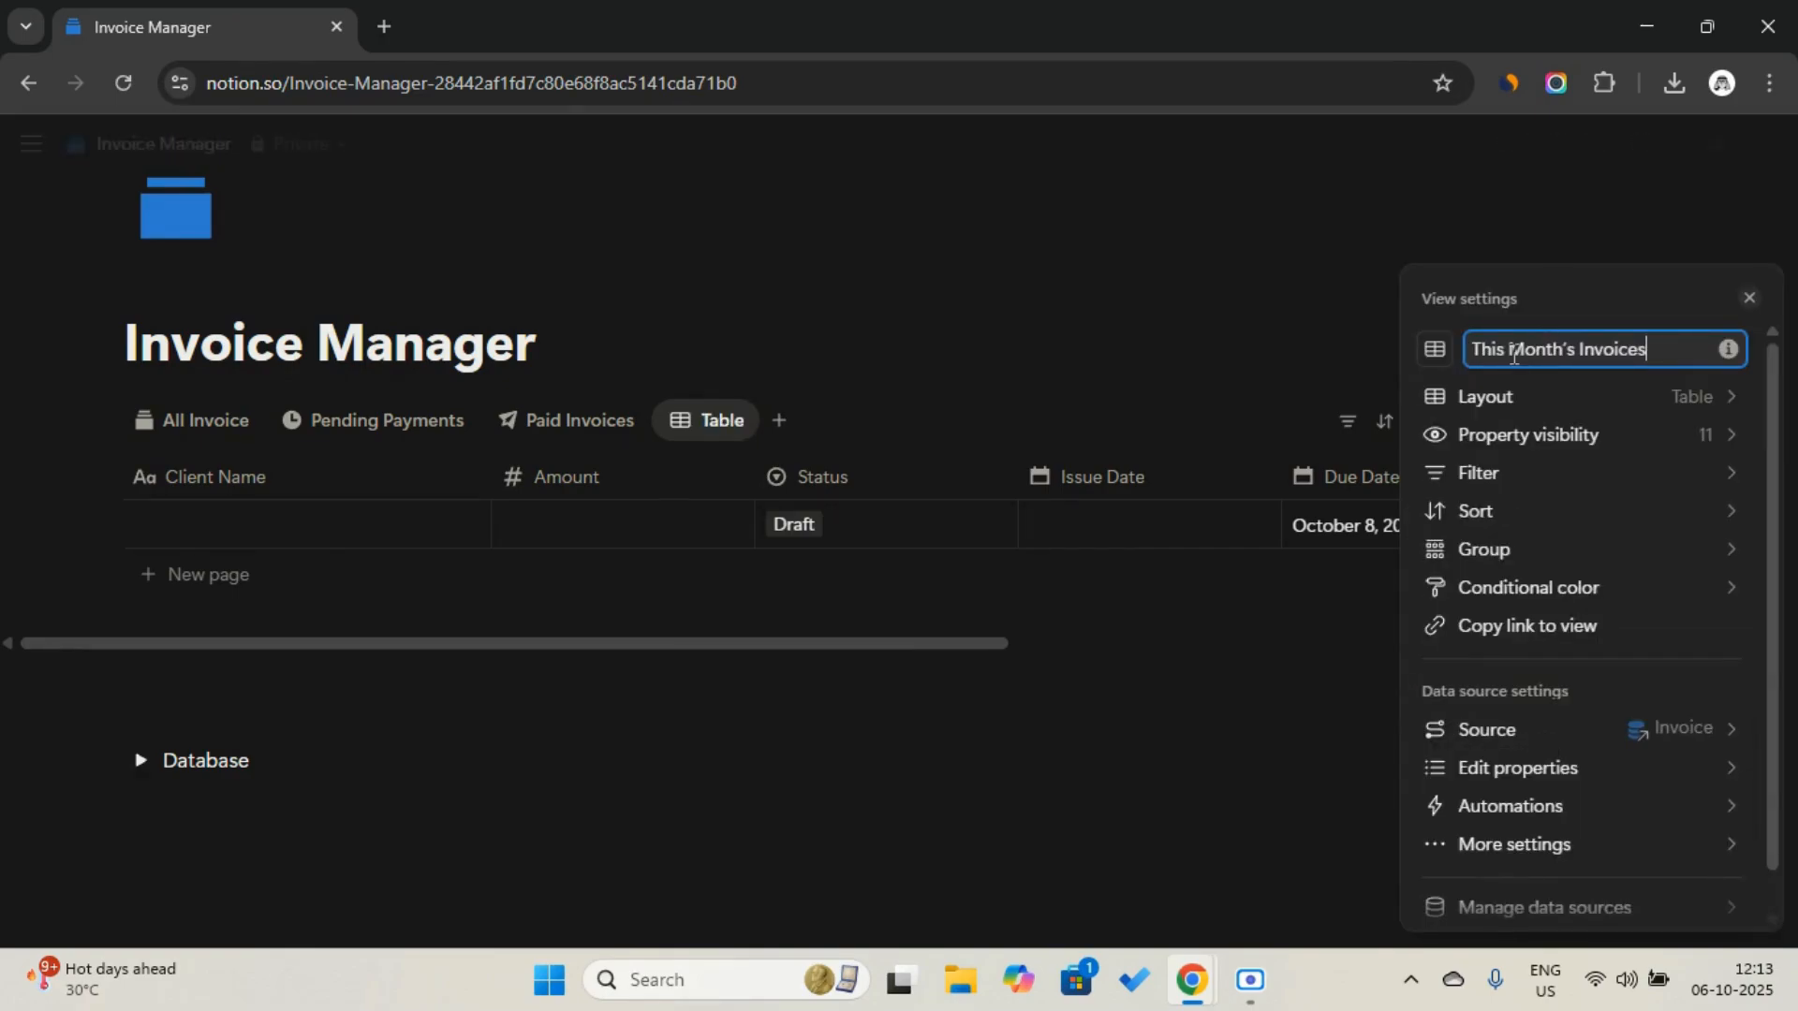
left_click(1436, 350)
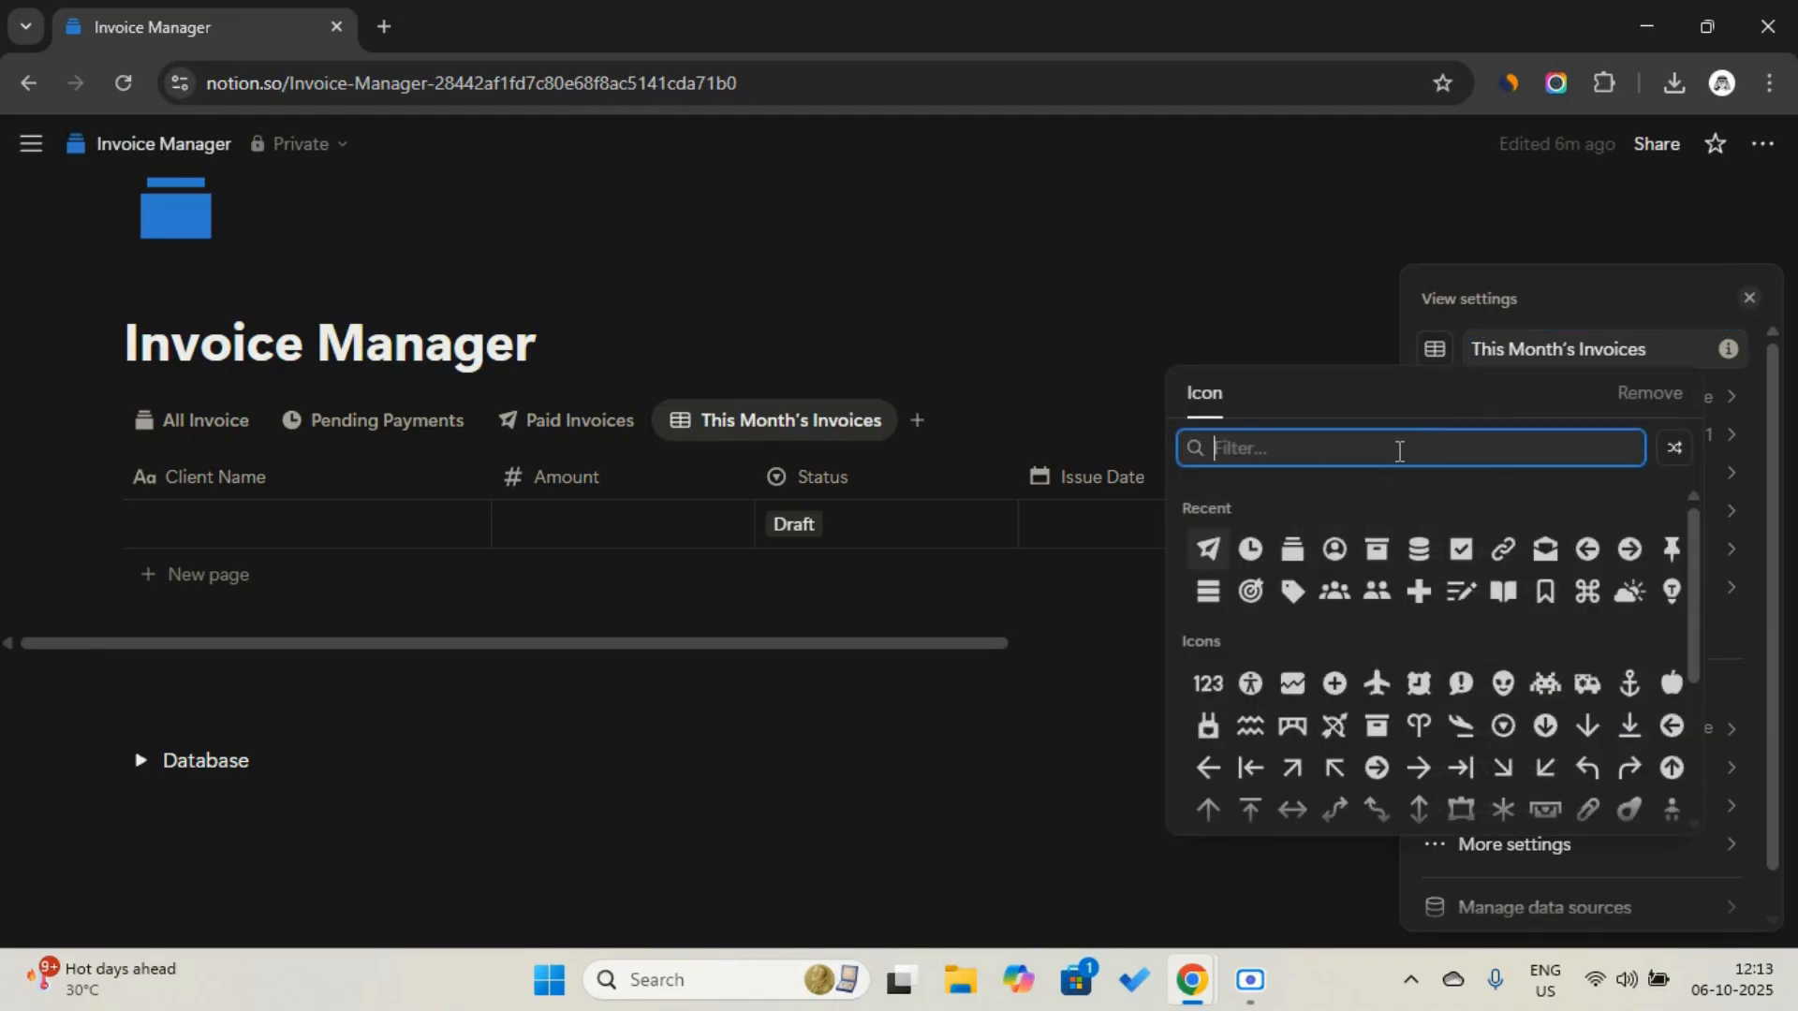
type("month")
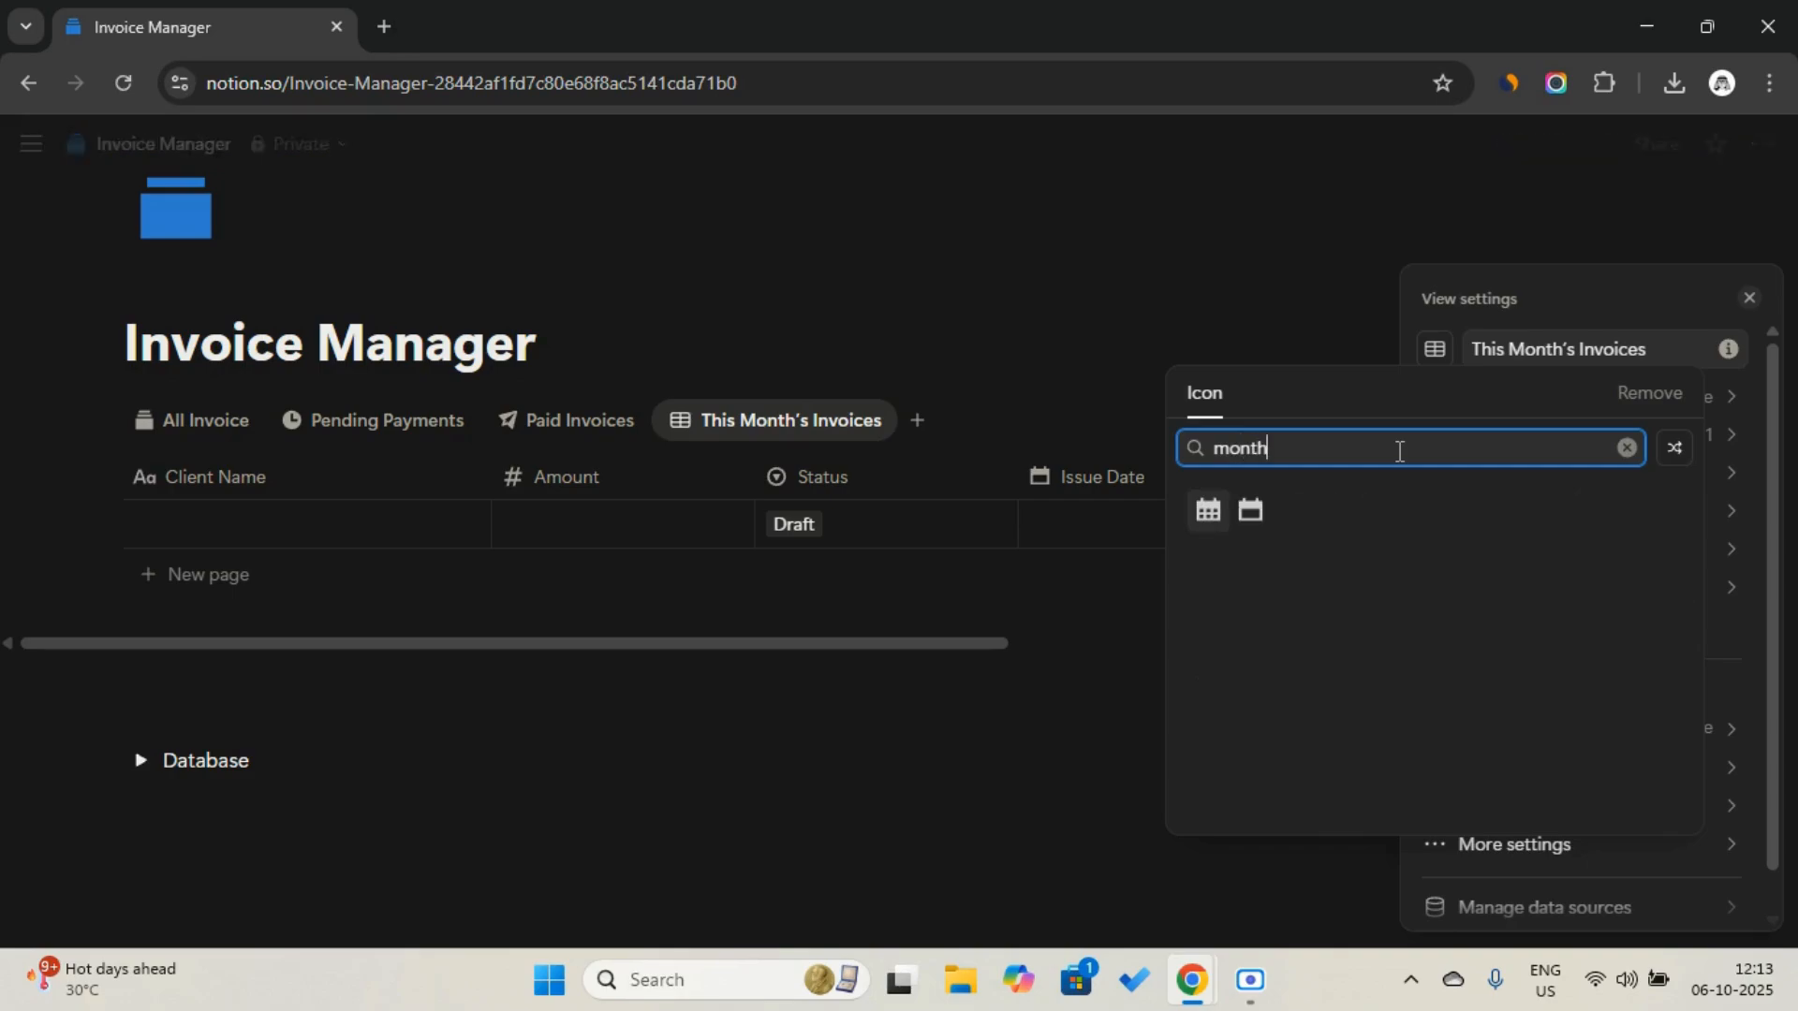
left_click(1227, 512)
Switch the This Month’s Invoices view to the Calendar layout, shown by Issue Date, and close the view settings
left_click(1540, 403)
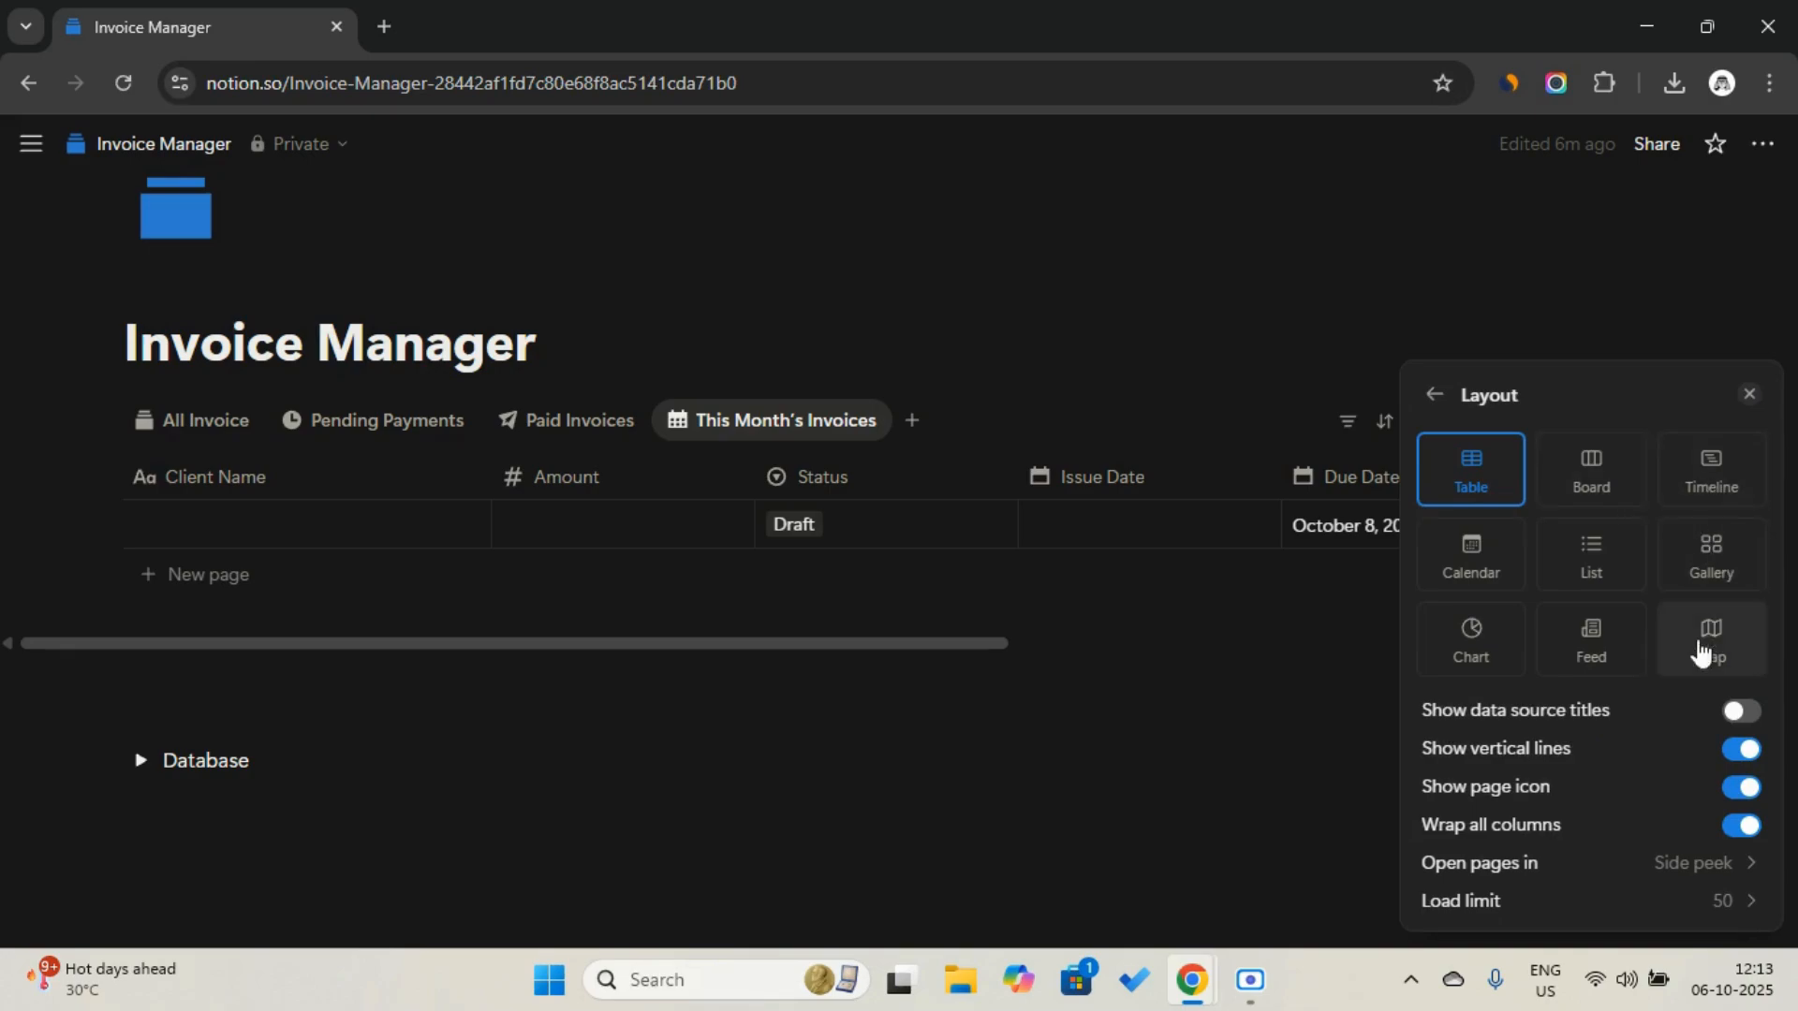
left_click(1465, 573)
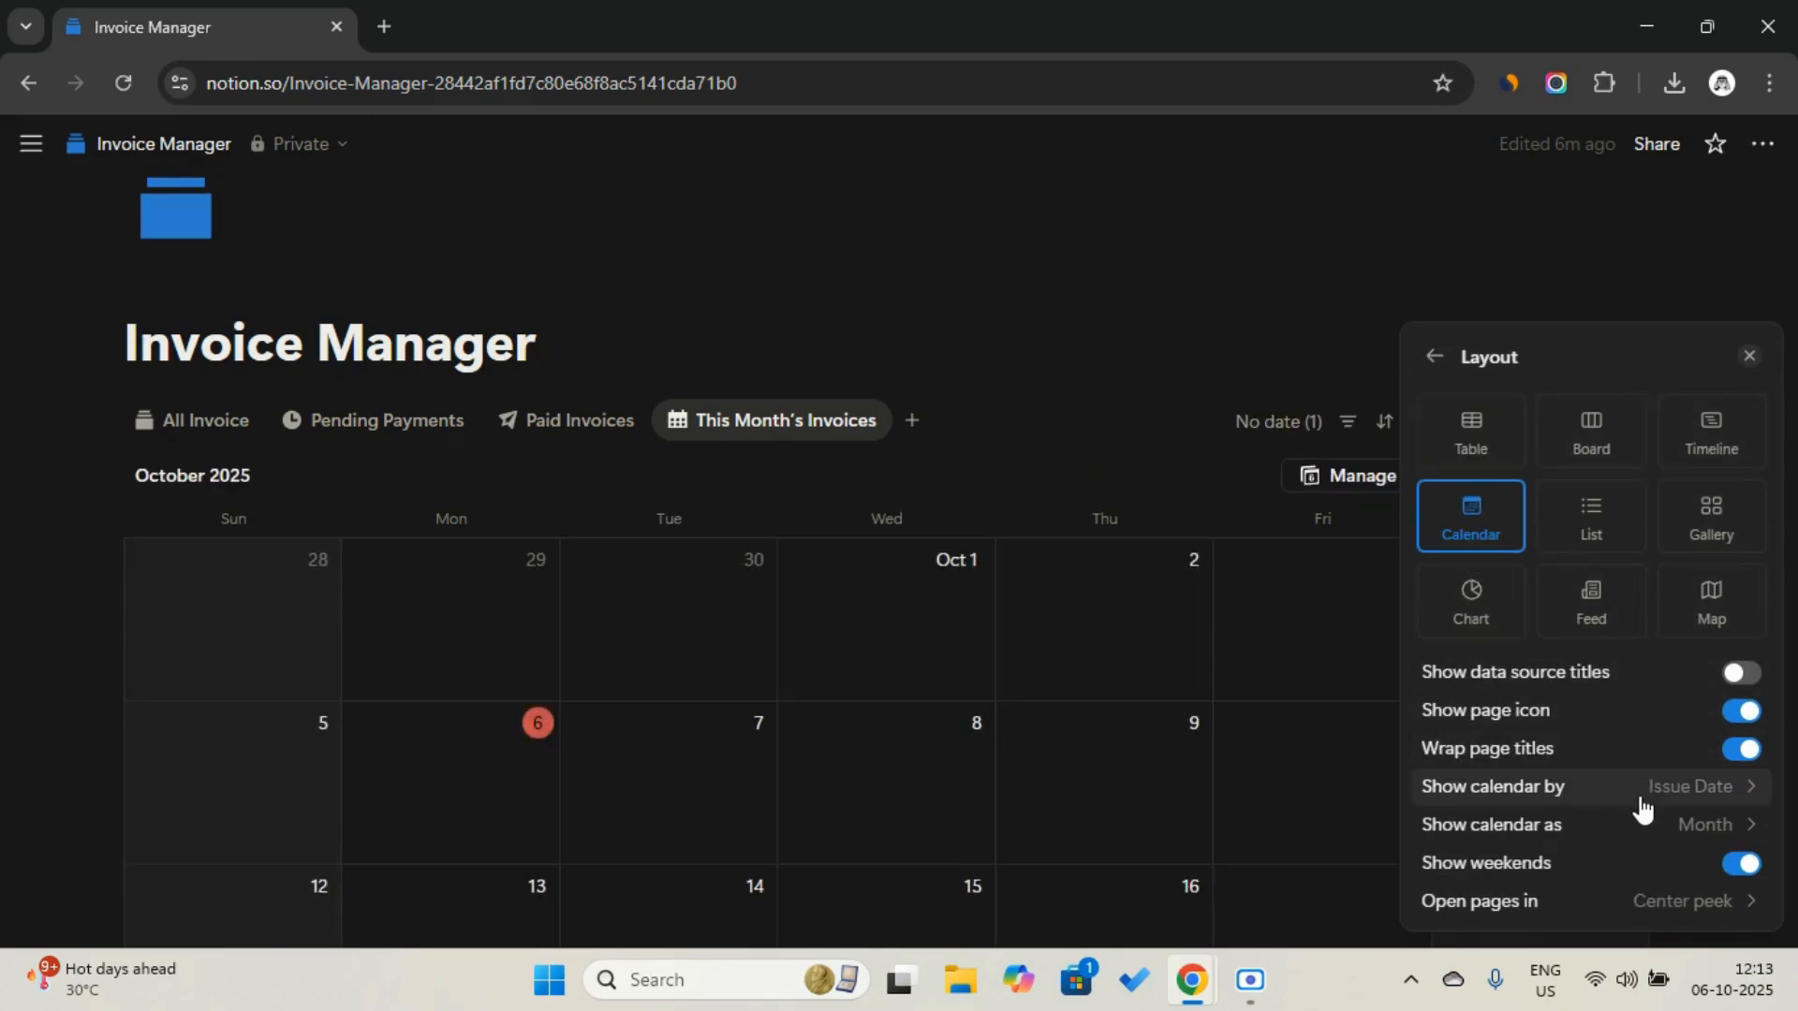
left_click(1672, 791)
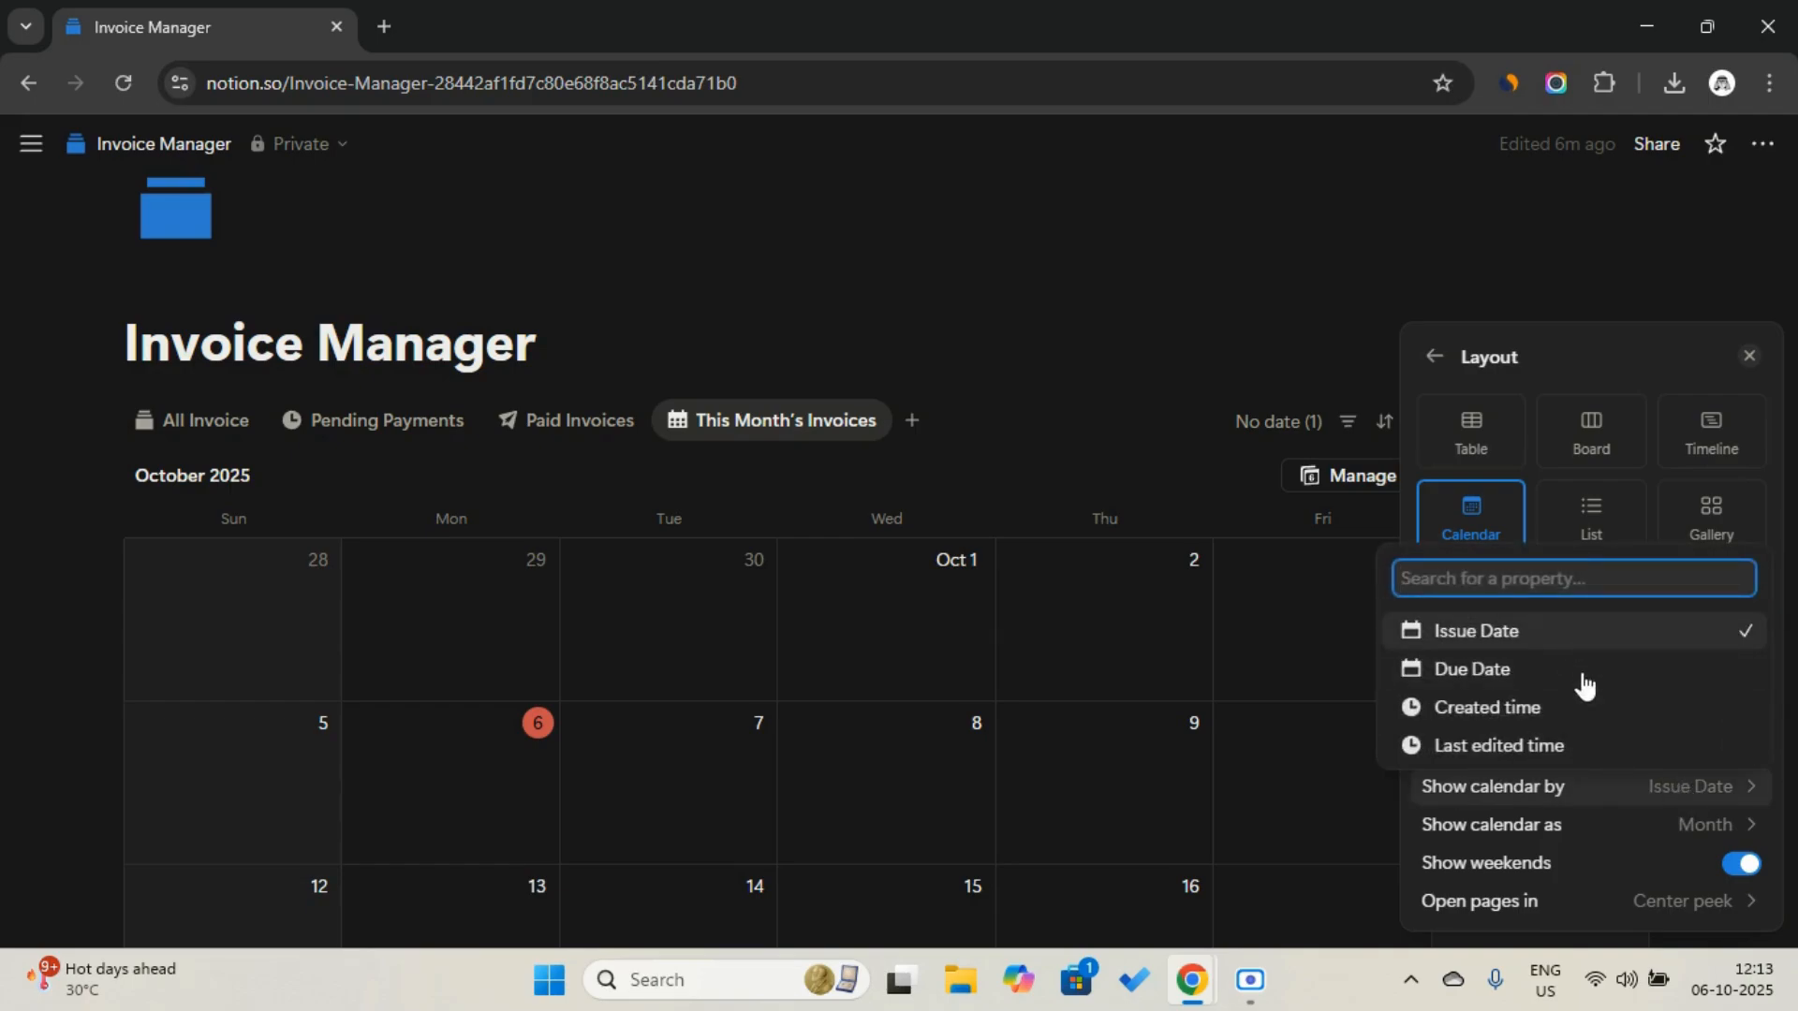
left_click(1577, 809)
left_click(812, 526)
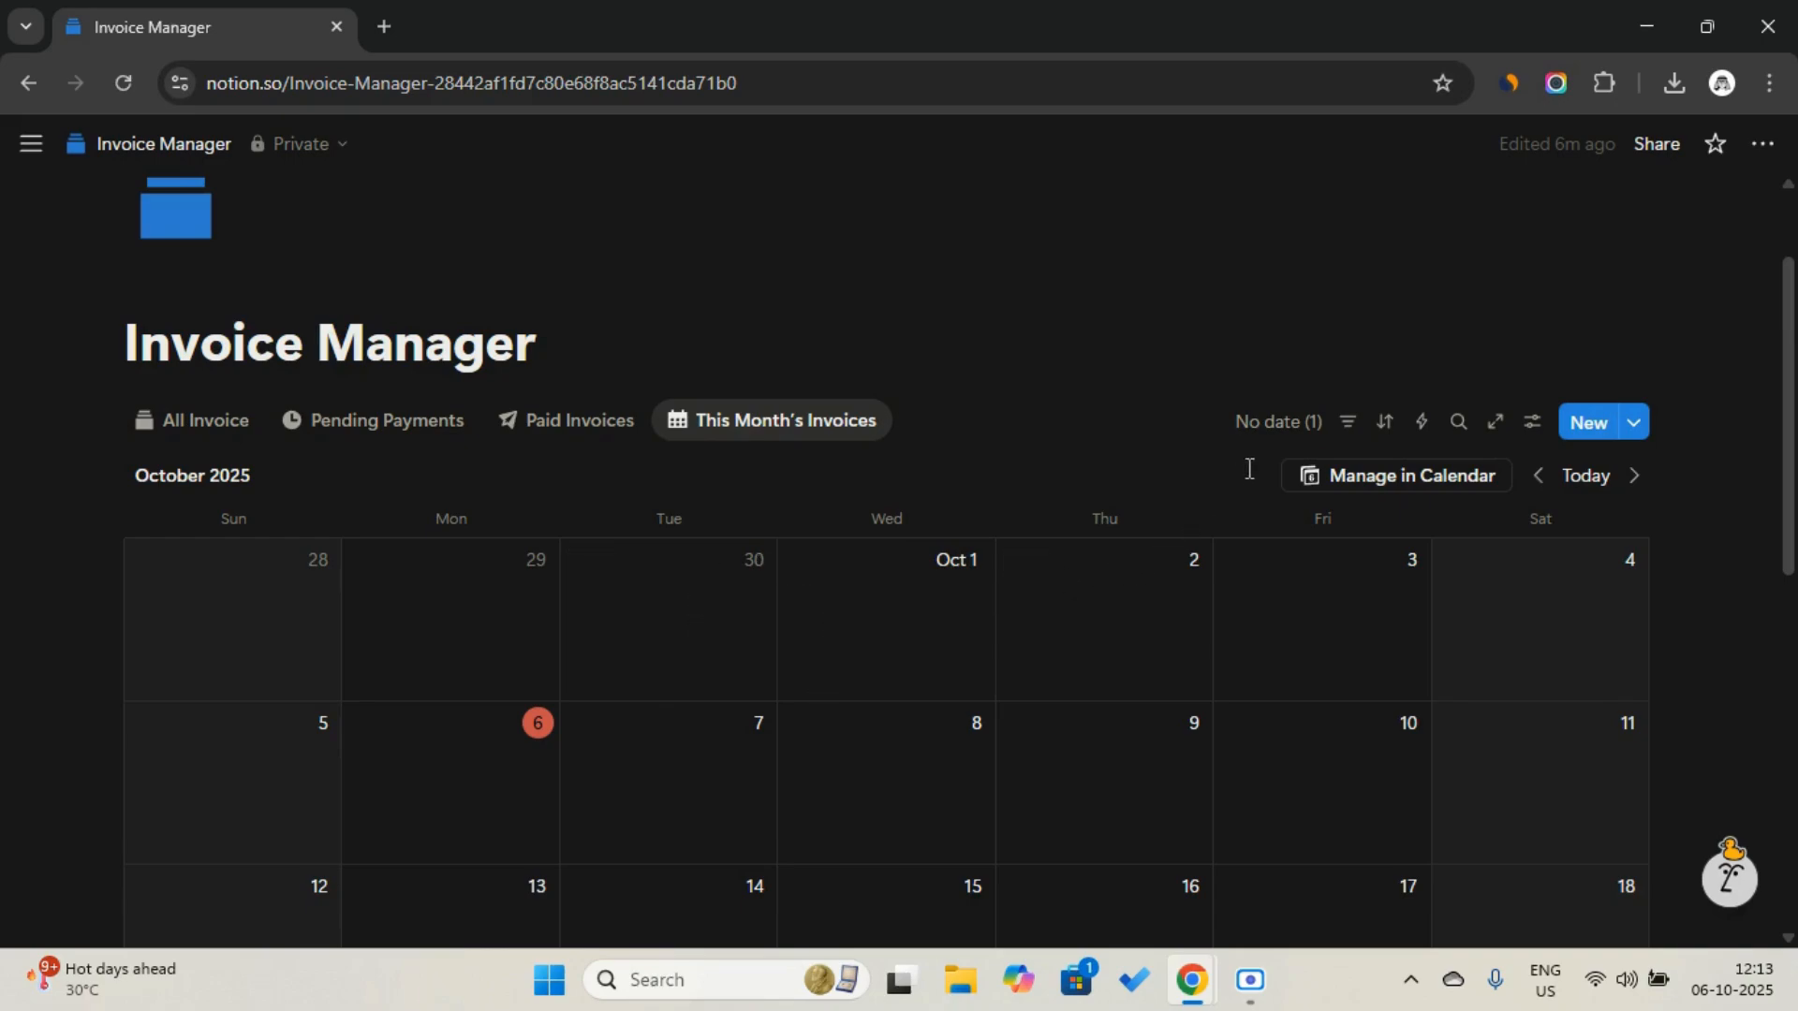
Place the undated invoice on the calendar at October 6, 2025, and open its page to check the Issue Date
left_click(1279, 422)
left_click(1451, 573)
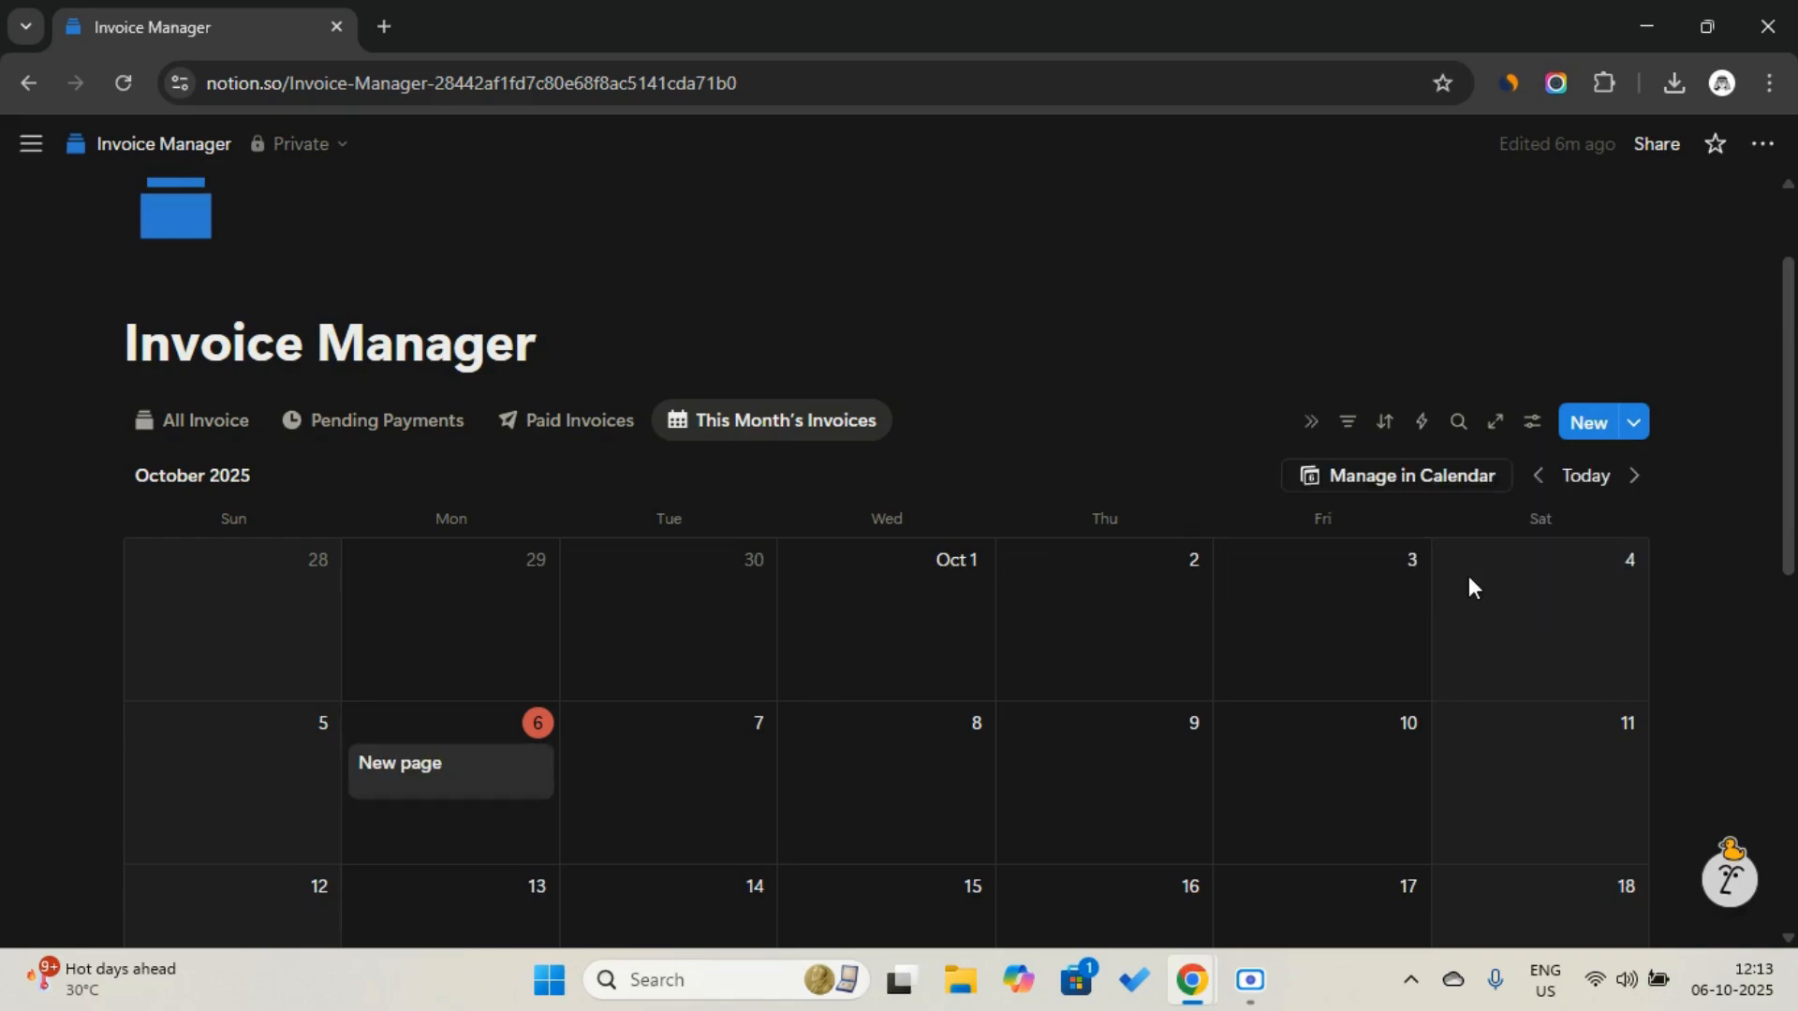
left_click(453, 791)
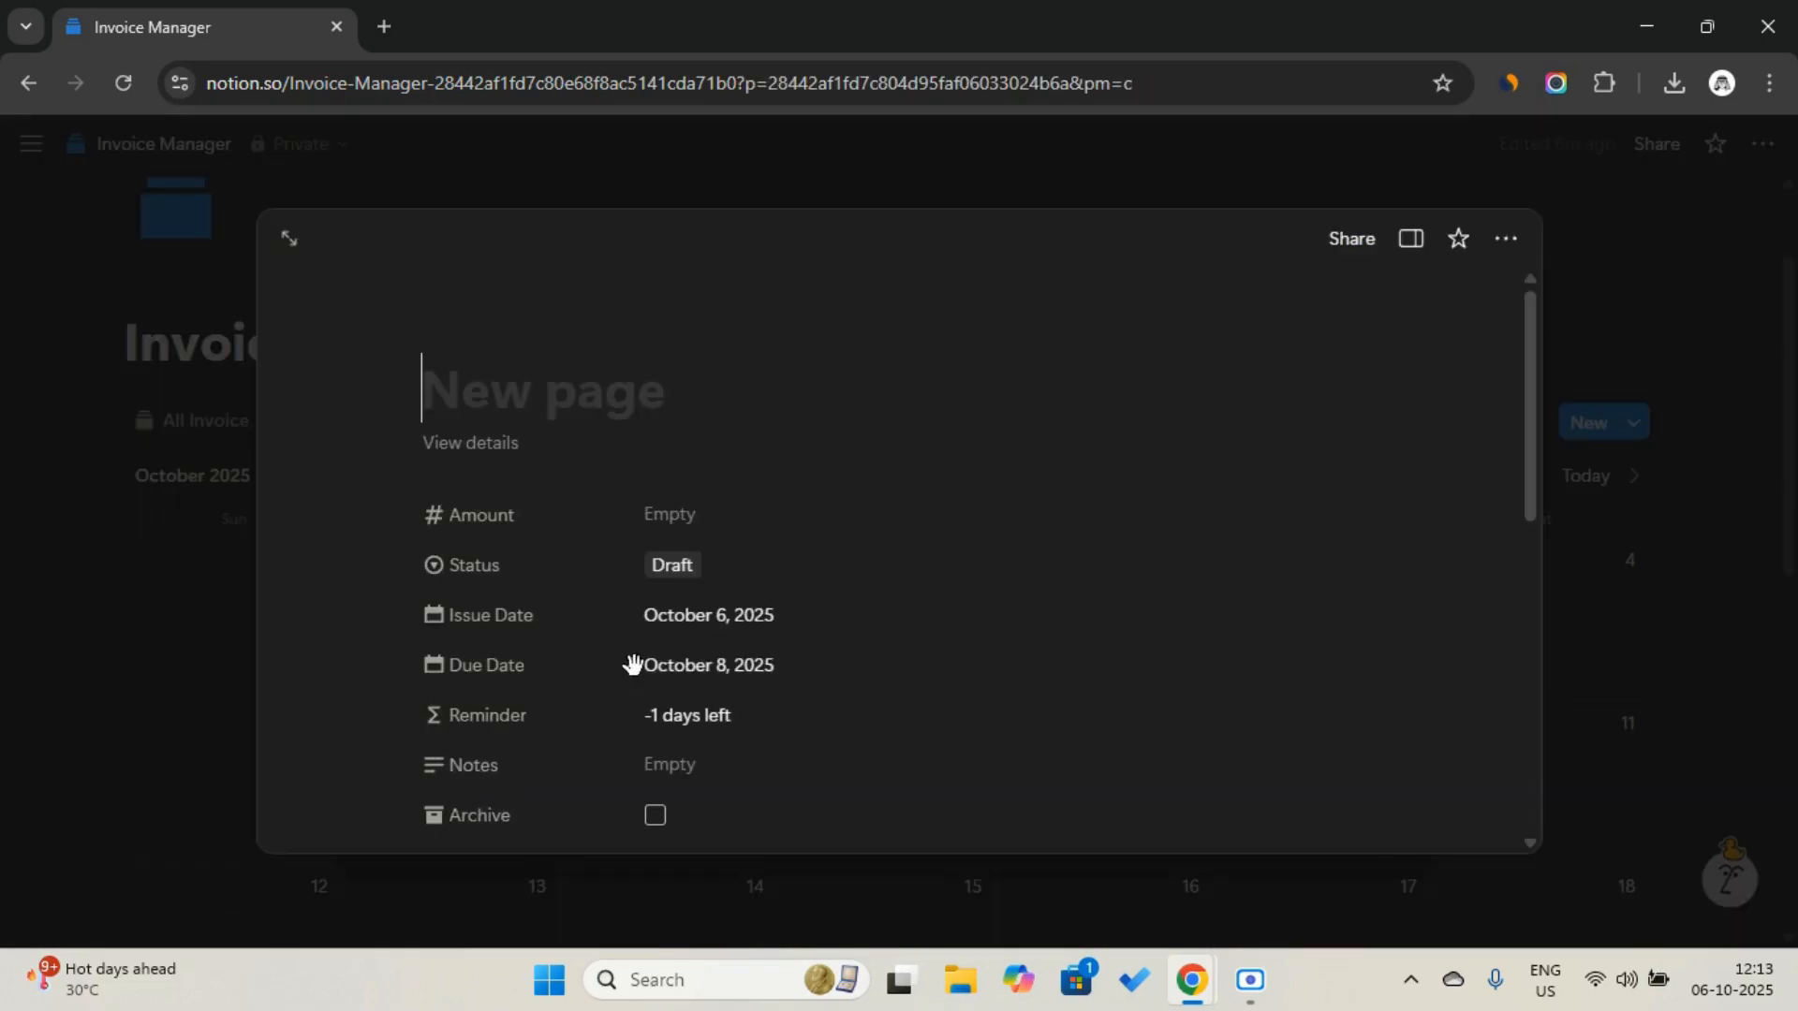
left_click(756, 615)
left_click(714, 475)
left_click(1183, 476)
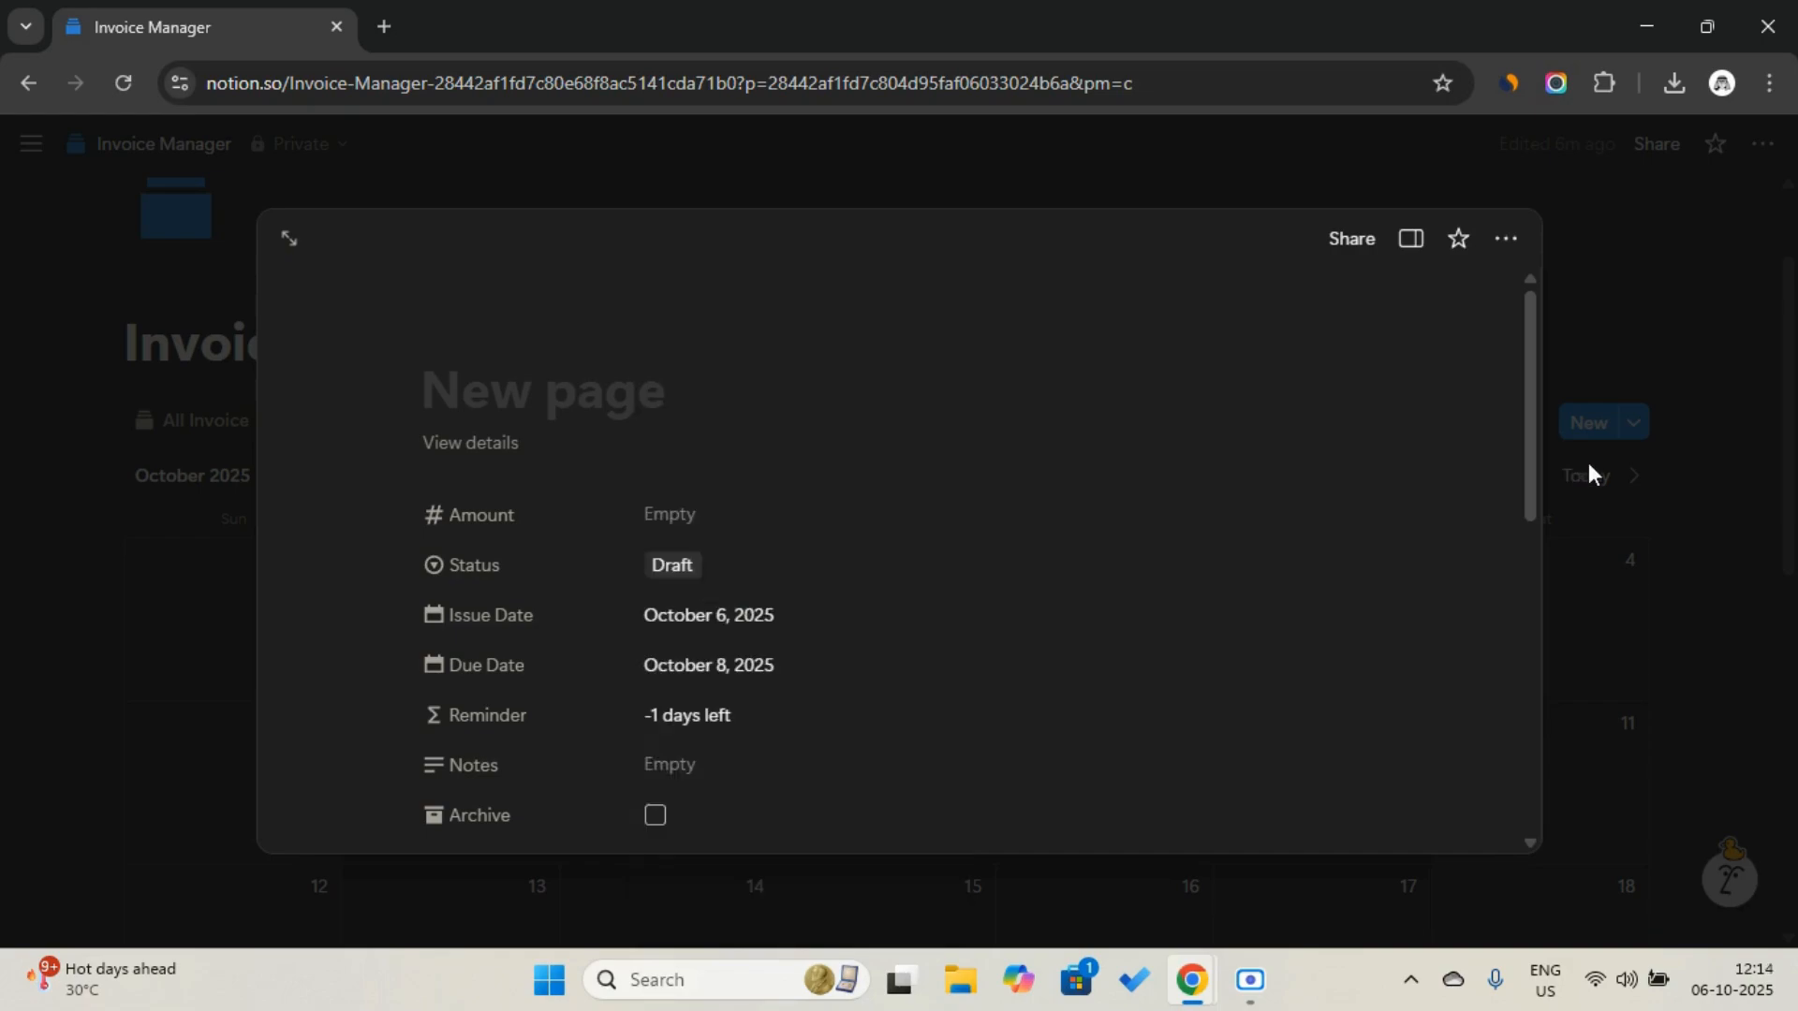
left_click(1625, 625)
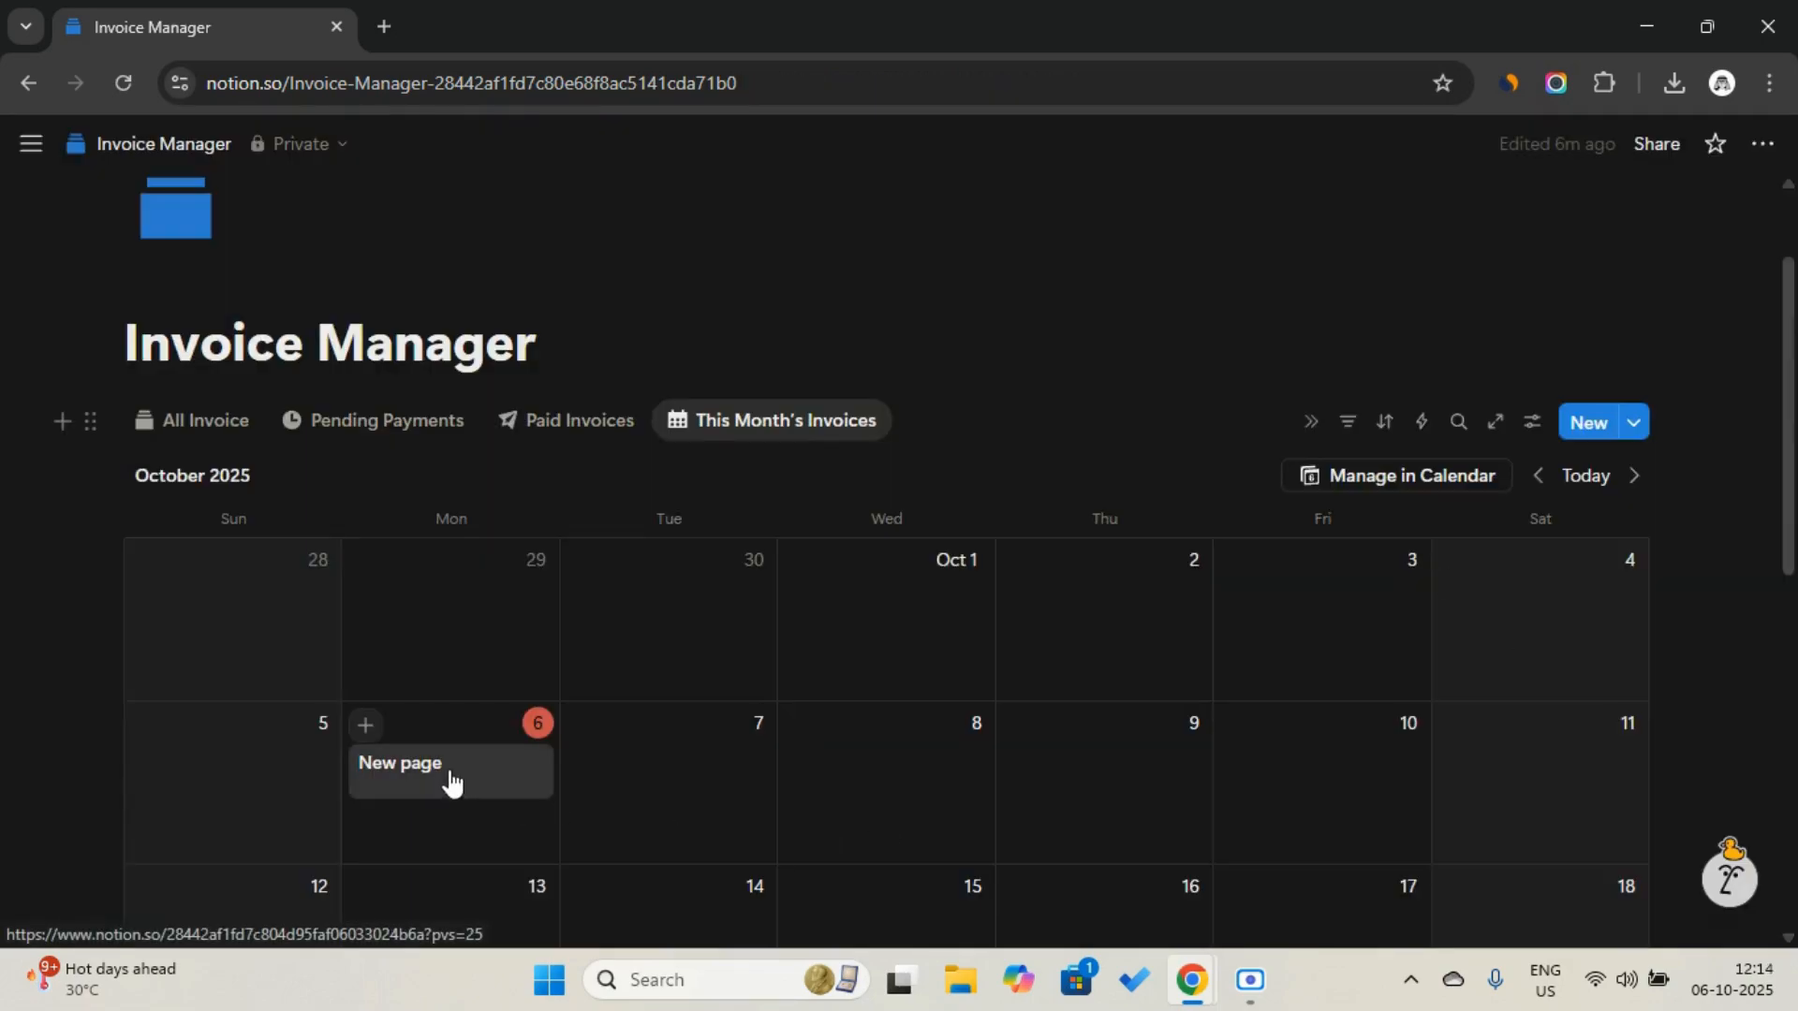
Show the Archive and Amount properties on the This Month’s Invoices calendar cards, with Amount placed before Archive
left_click(755, 420)
left_click(793, 510)
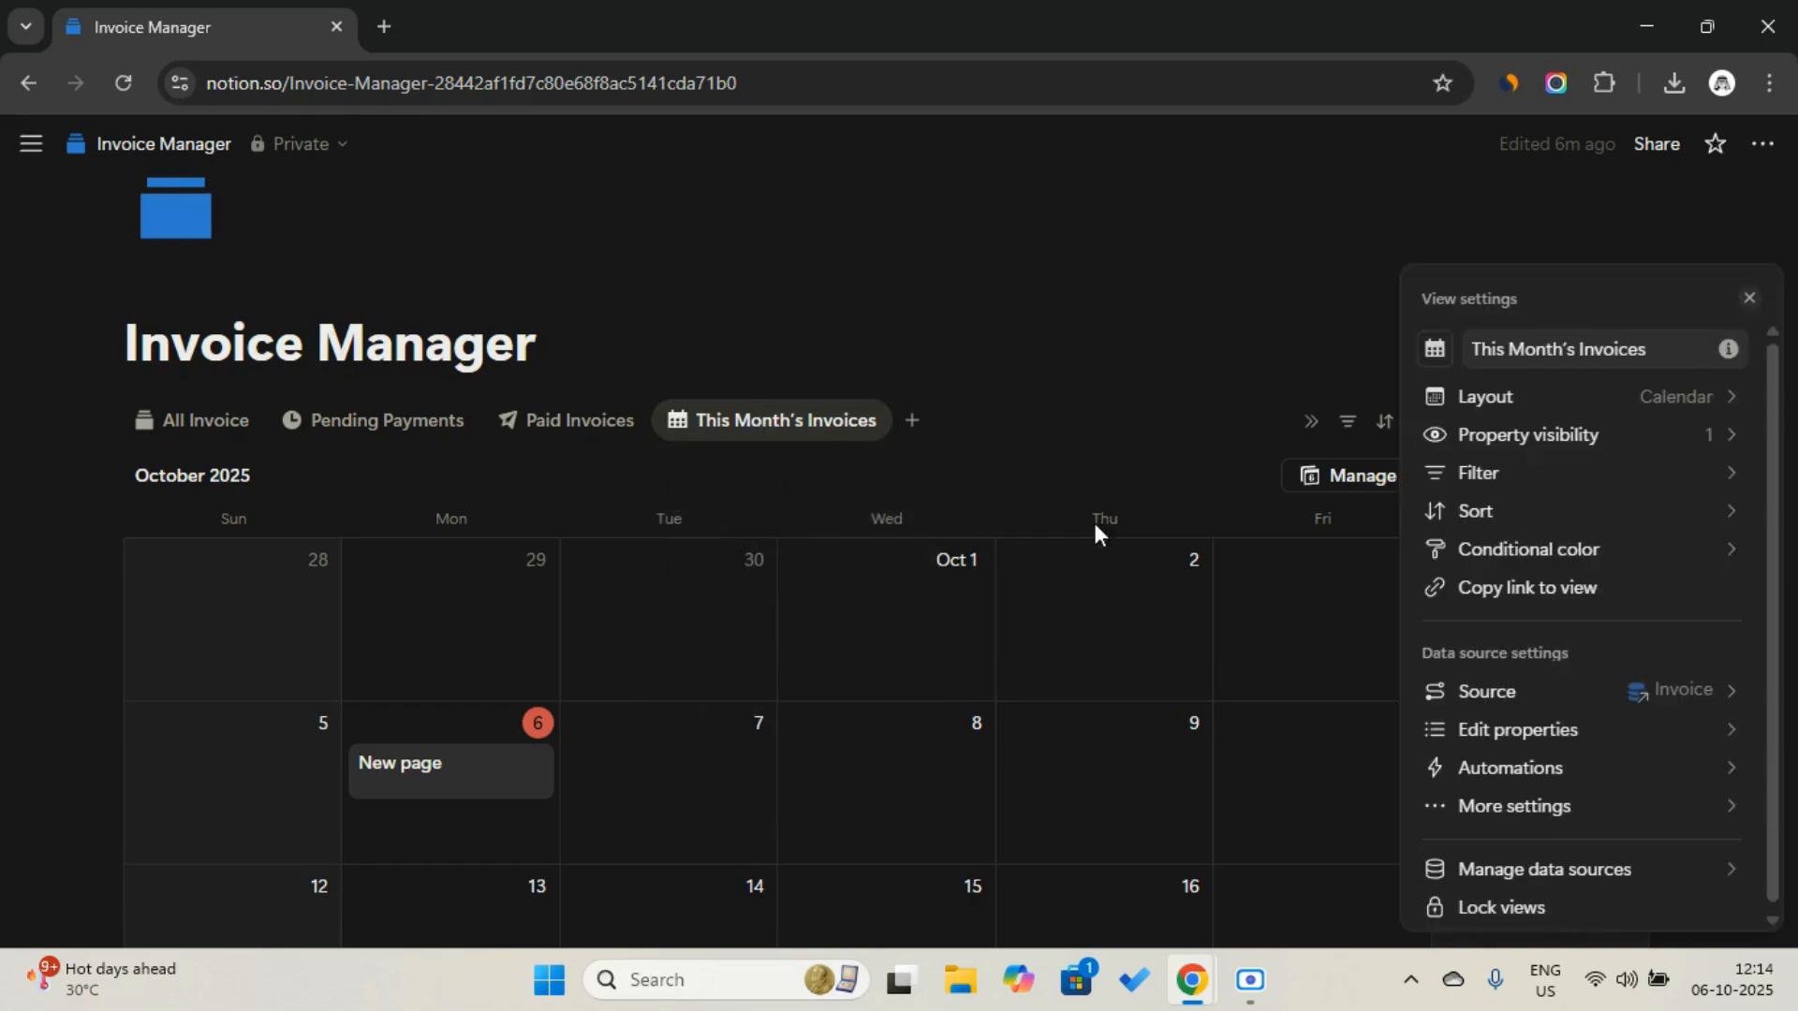
left_click(1502, 435)
left_click(1728, 576)
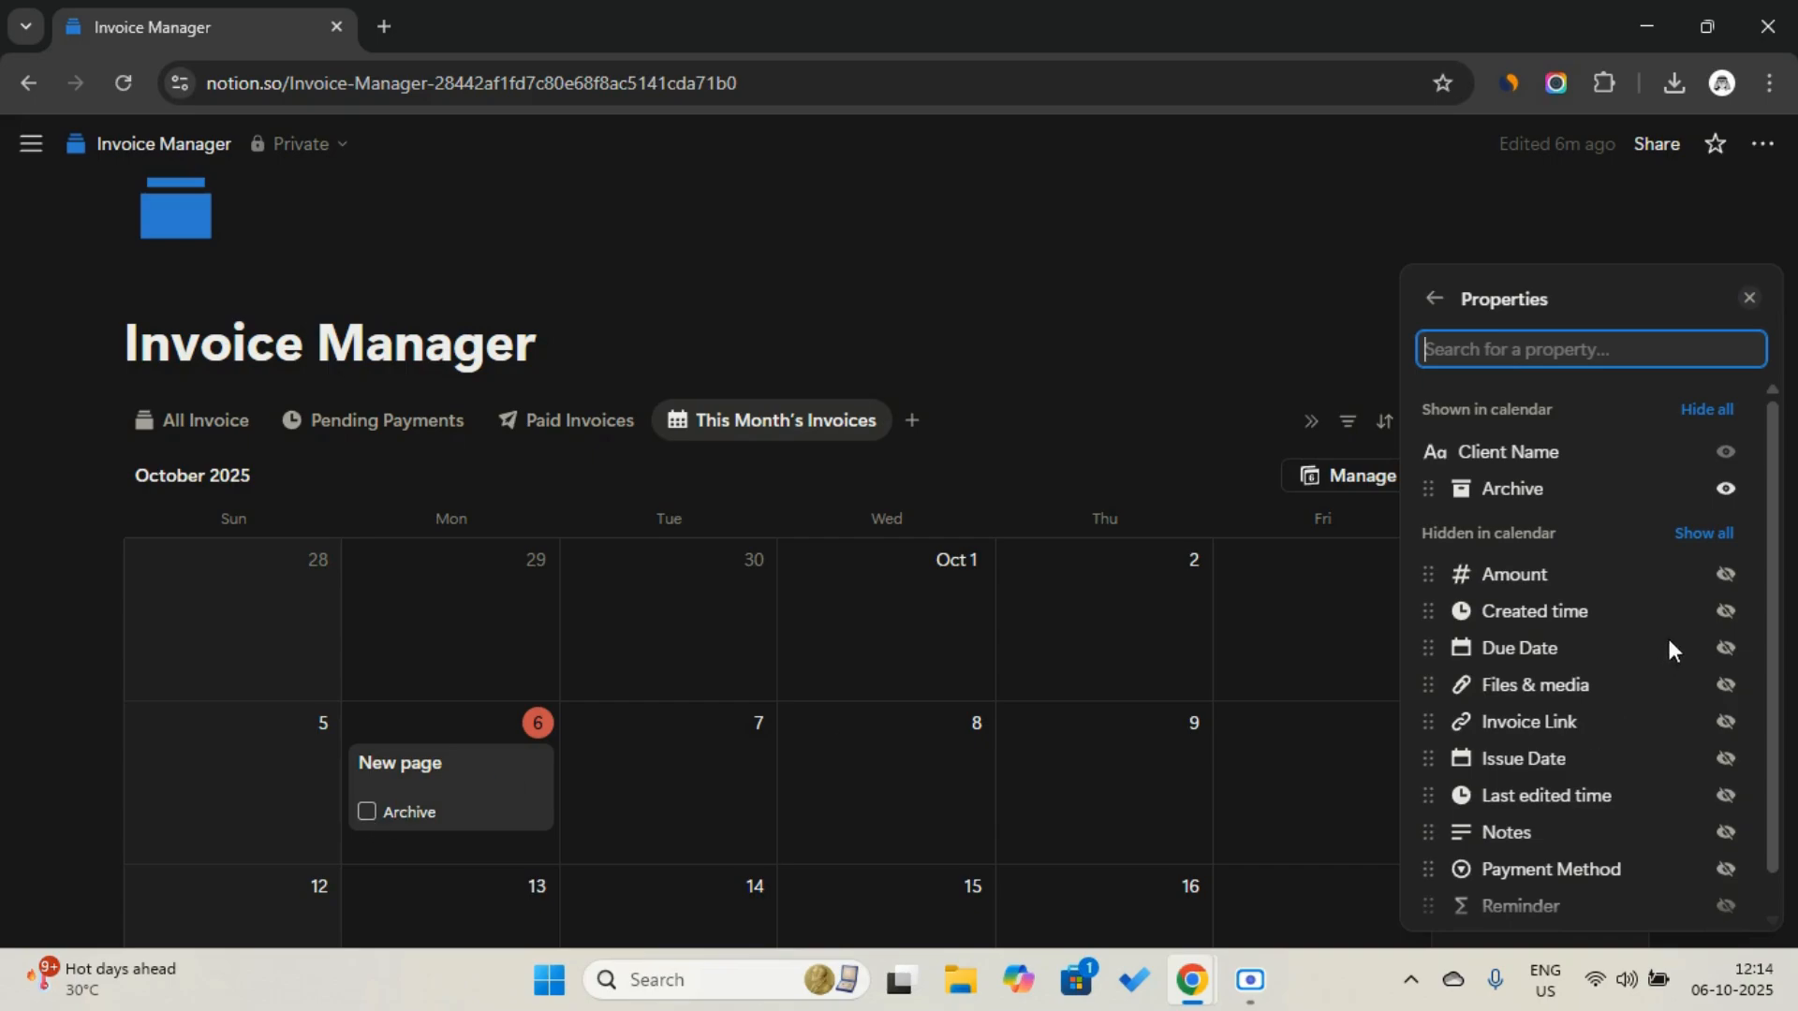
left_click(1728, 576)
left_click_drag(1516, 526, 1530, 493)
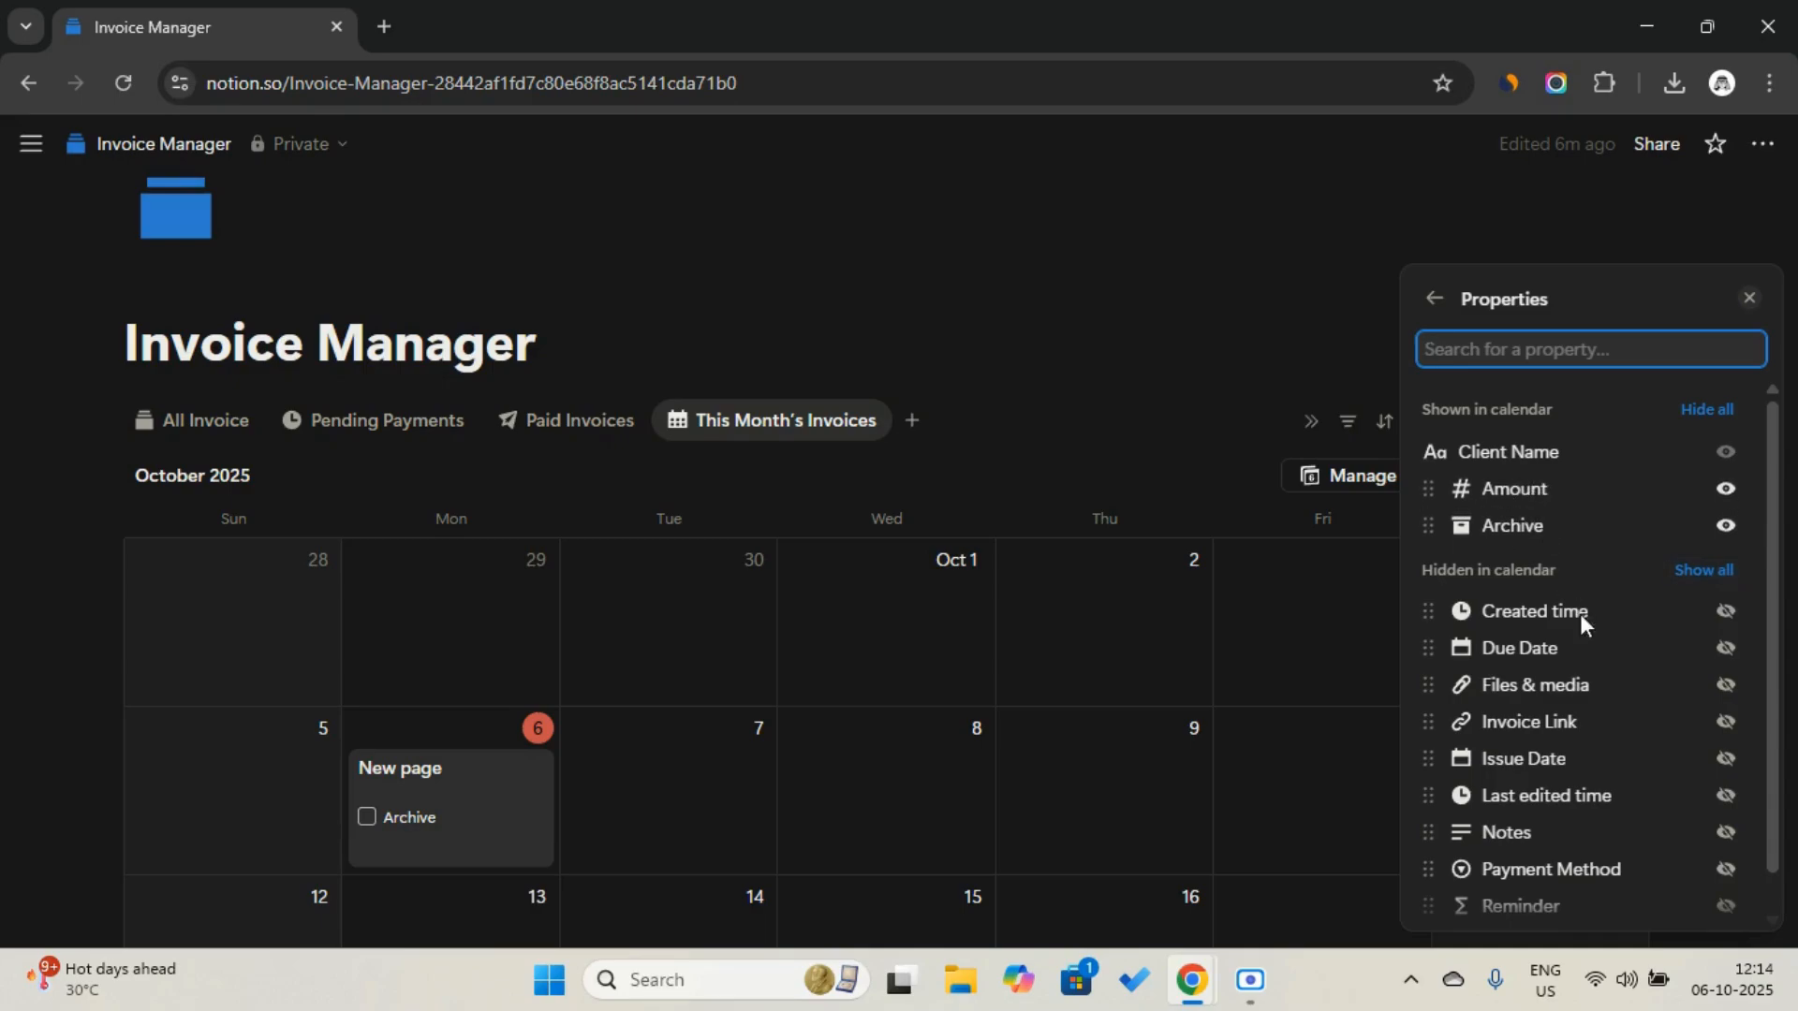
Show the Reminder property on the calendar cards as well, and move Archive below it
scroll(1744, 796, "down", 1)
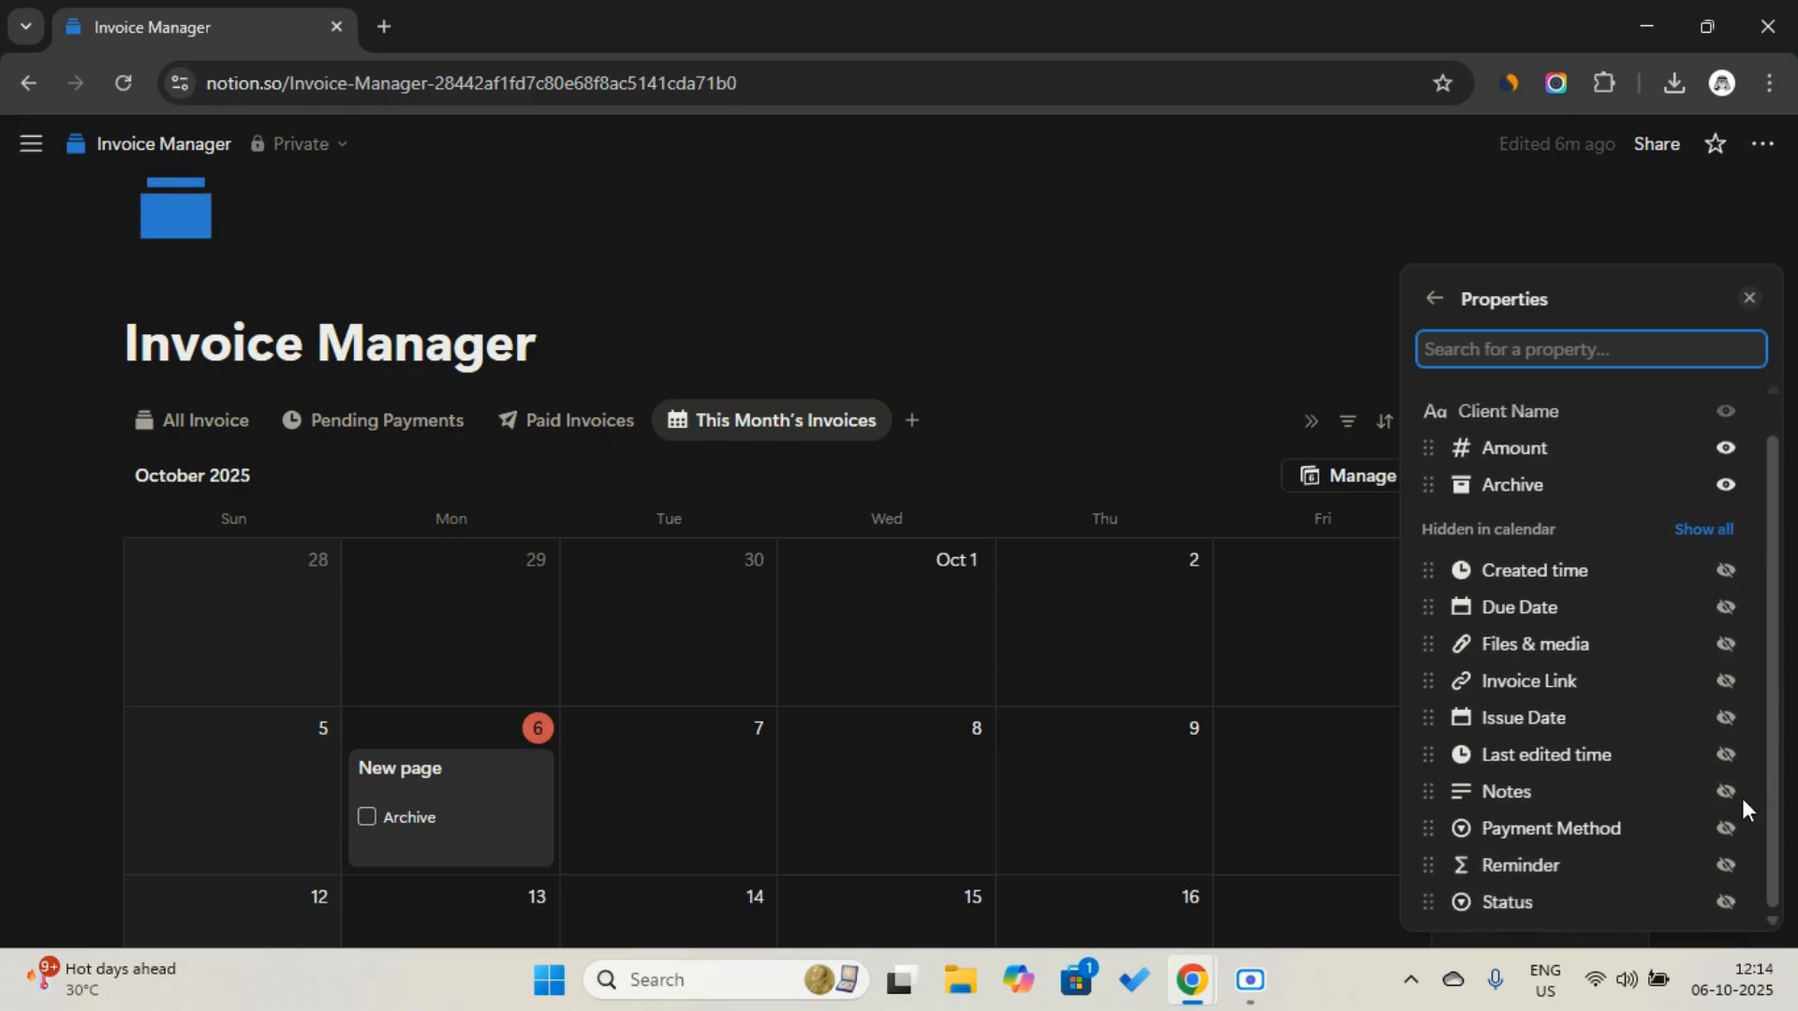
left_click(1726, 867)
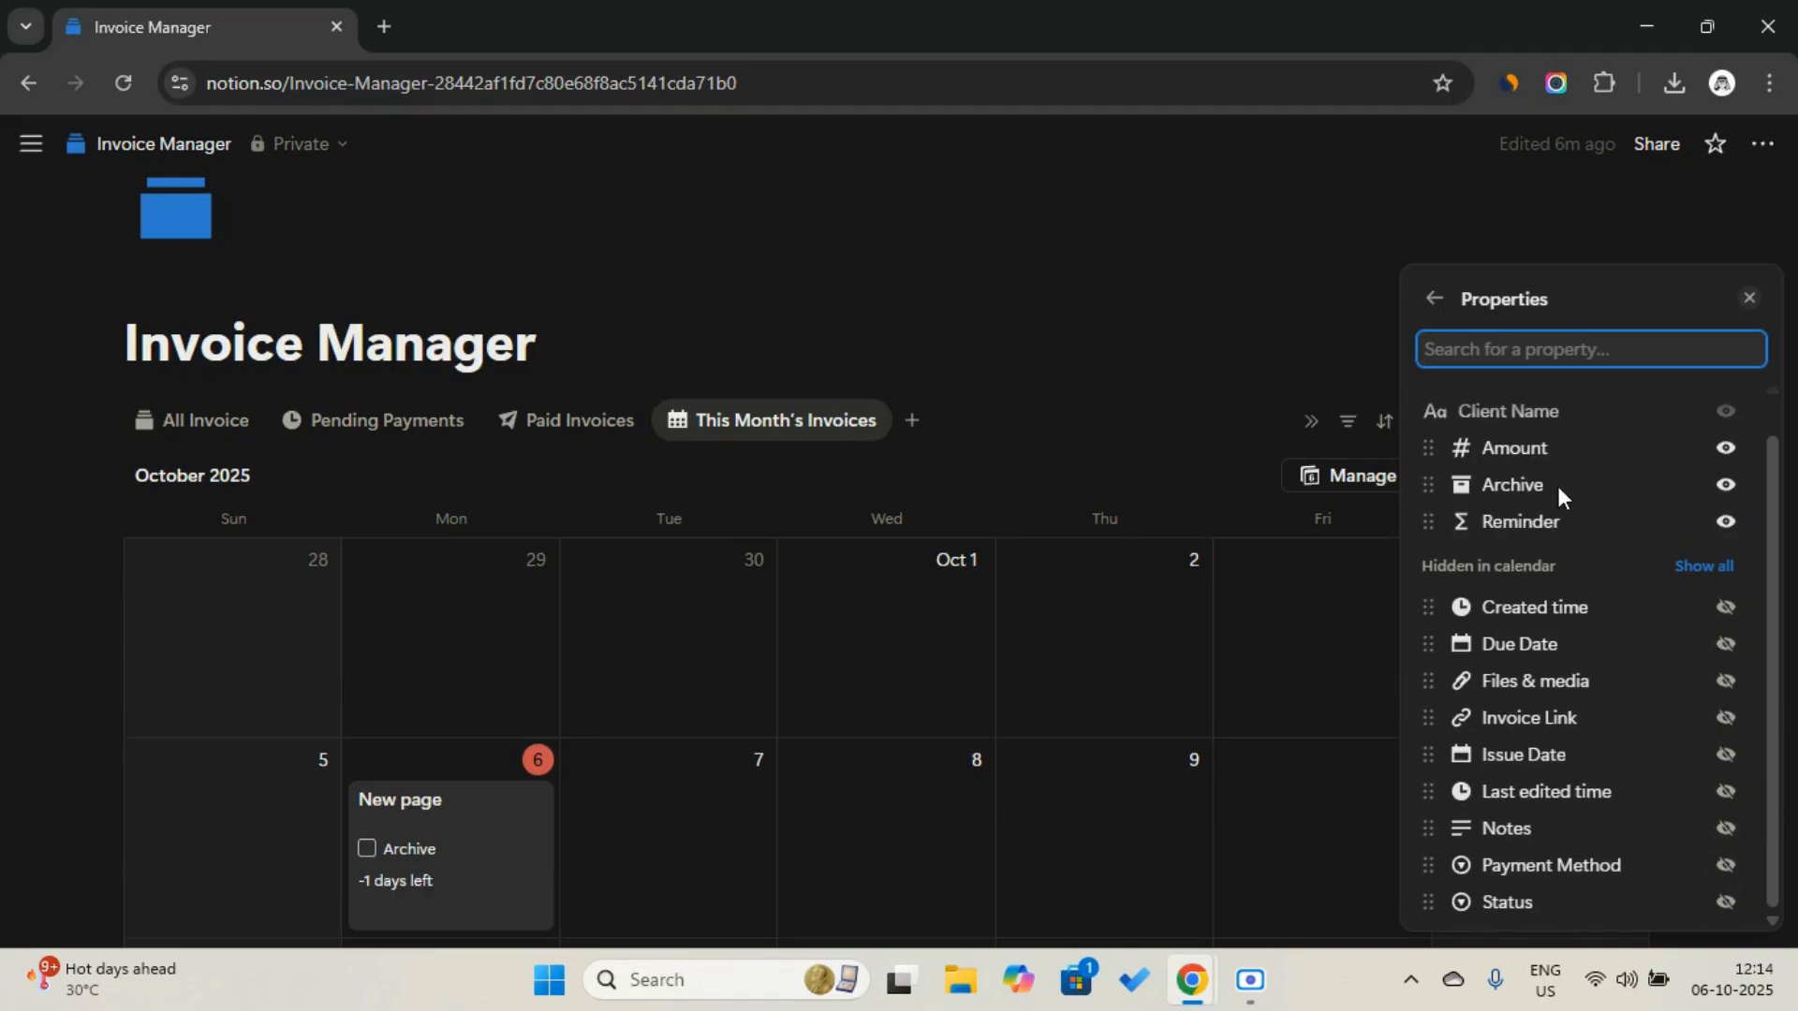
left_click_drag(1558, 486, 1554, 519)
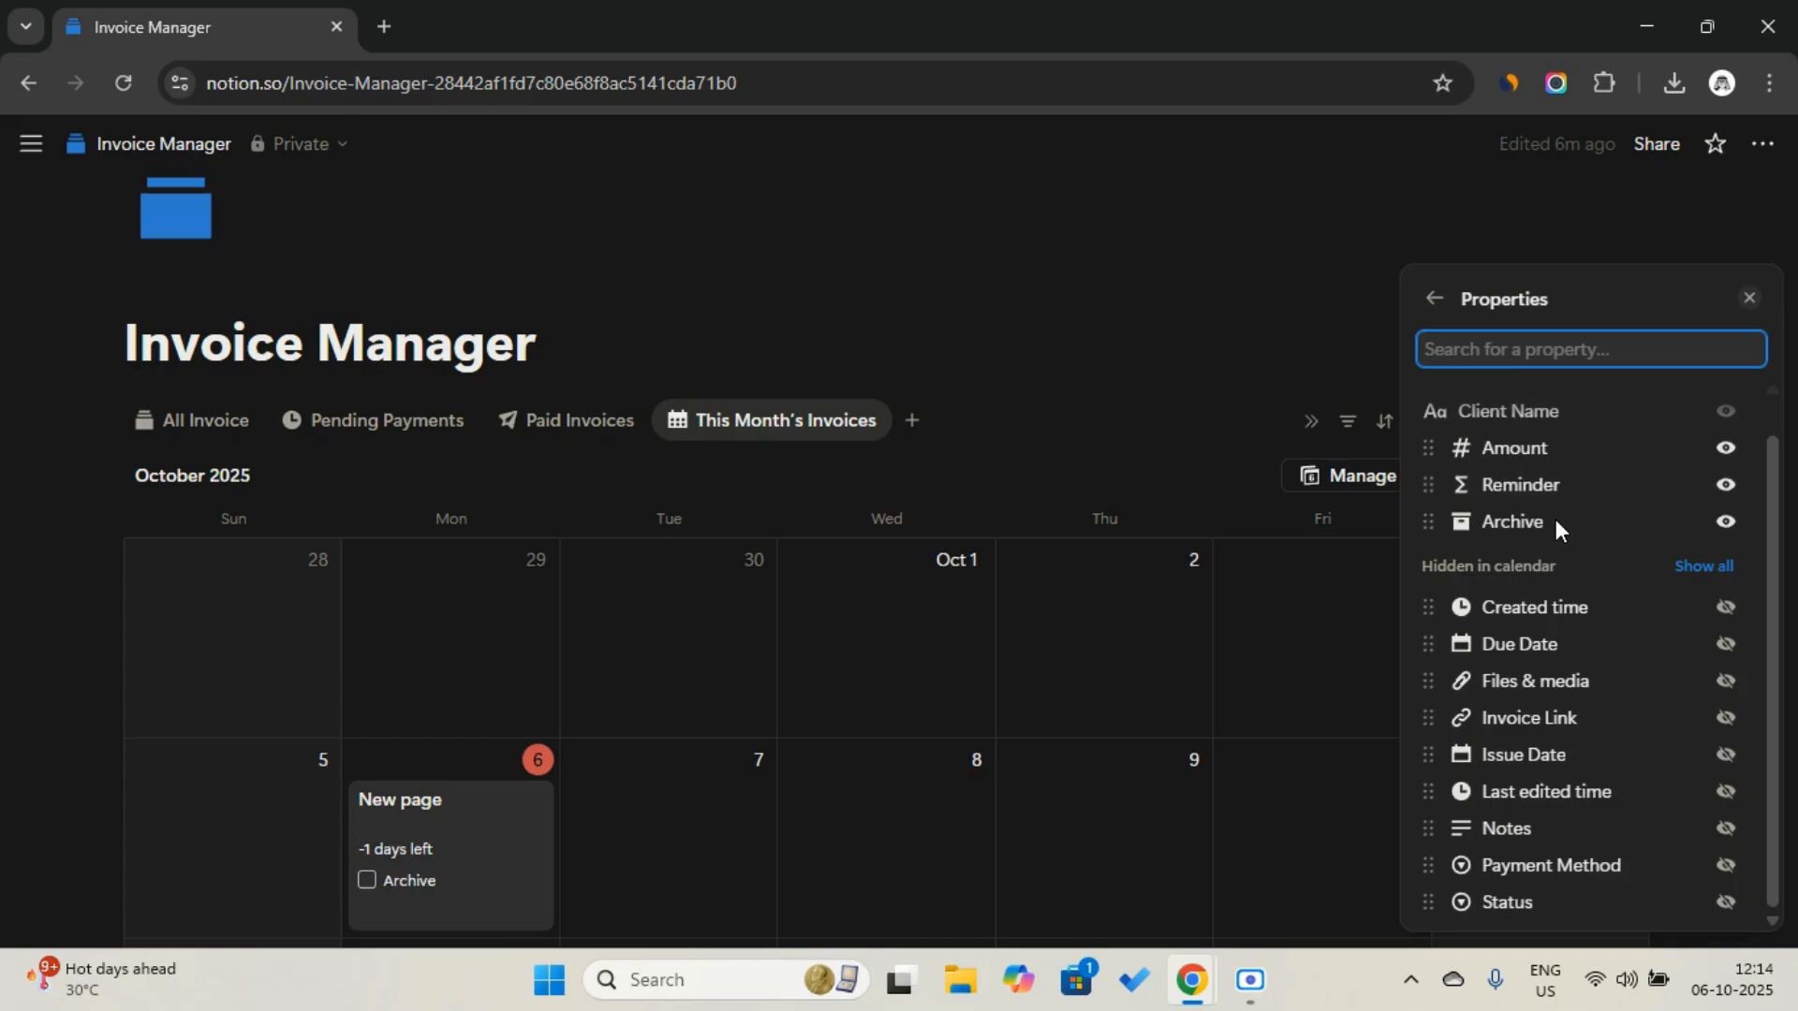
left_click(1110, 481)
Filter the This Month’s Invoices view to invoices whose Archive property is Unchecked and collapse the filter bar
left_click(1349, 422)
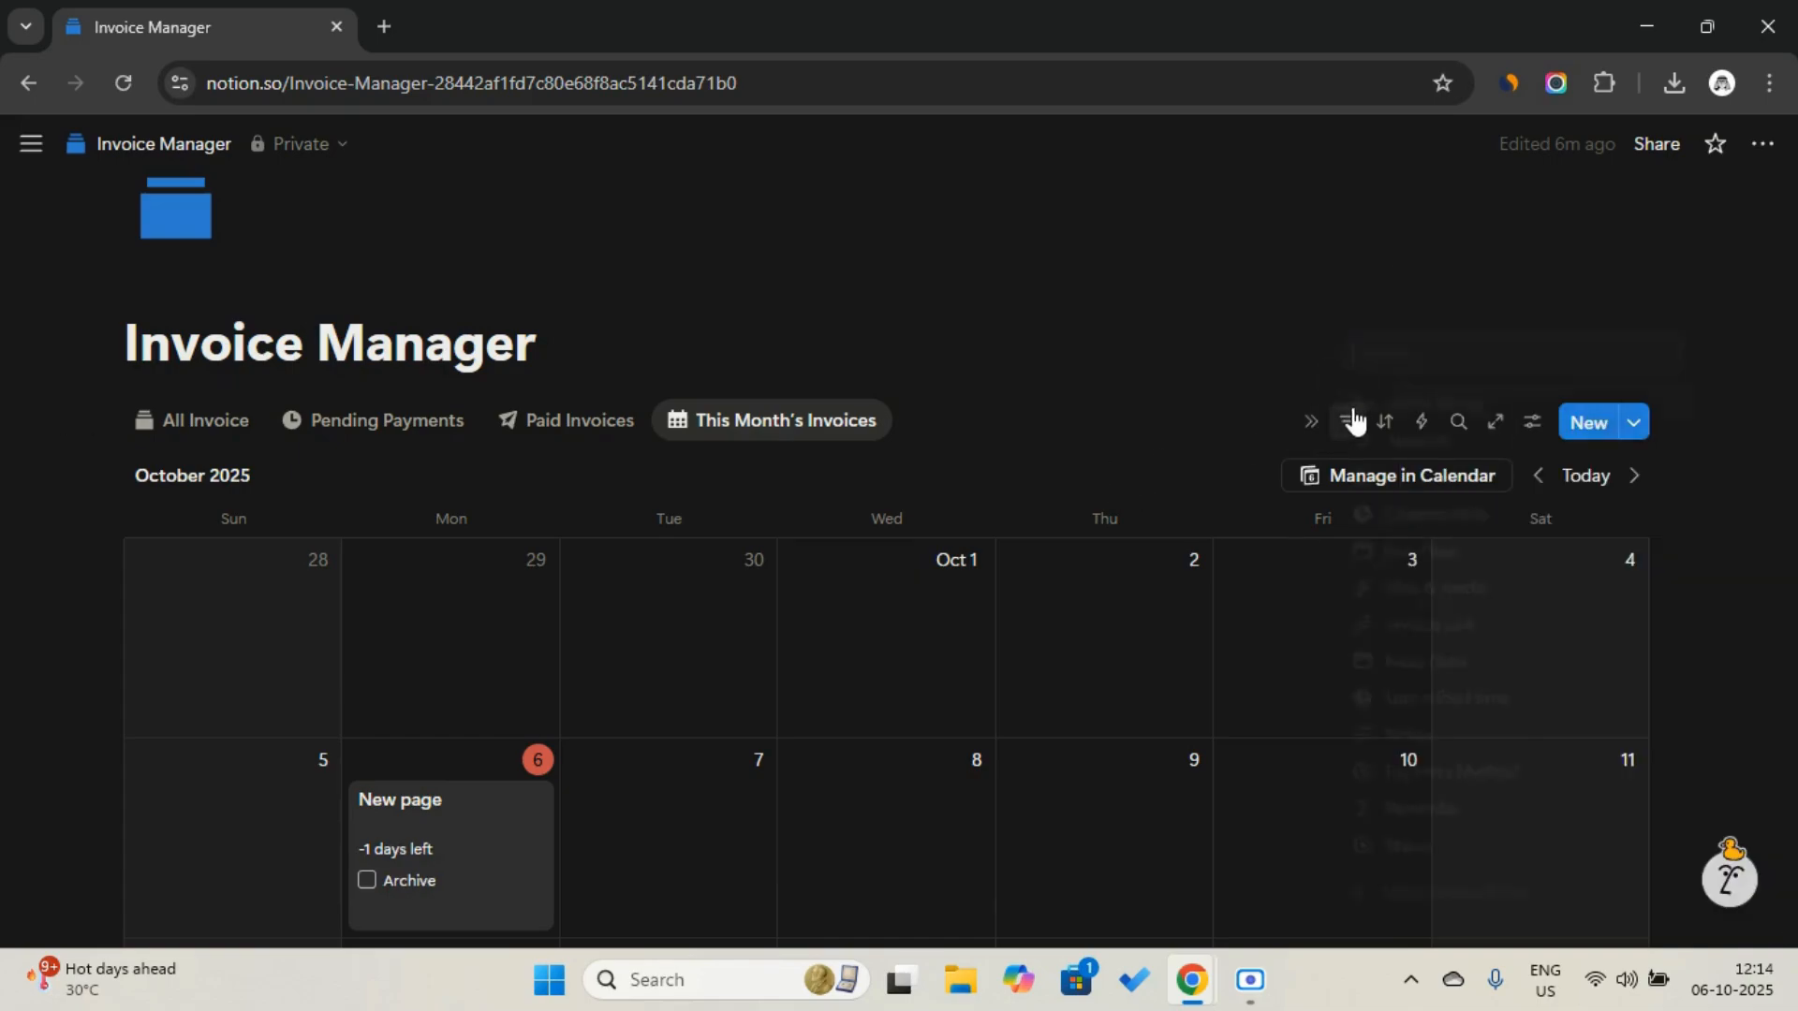
left_click(1391, 483)
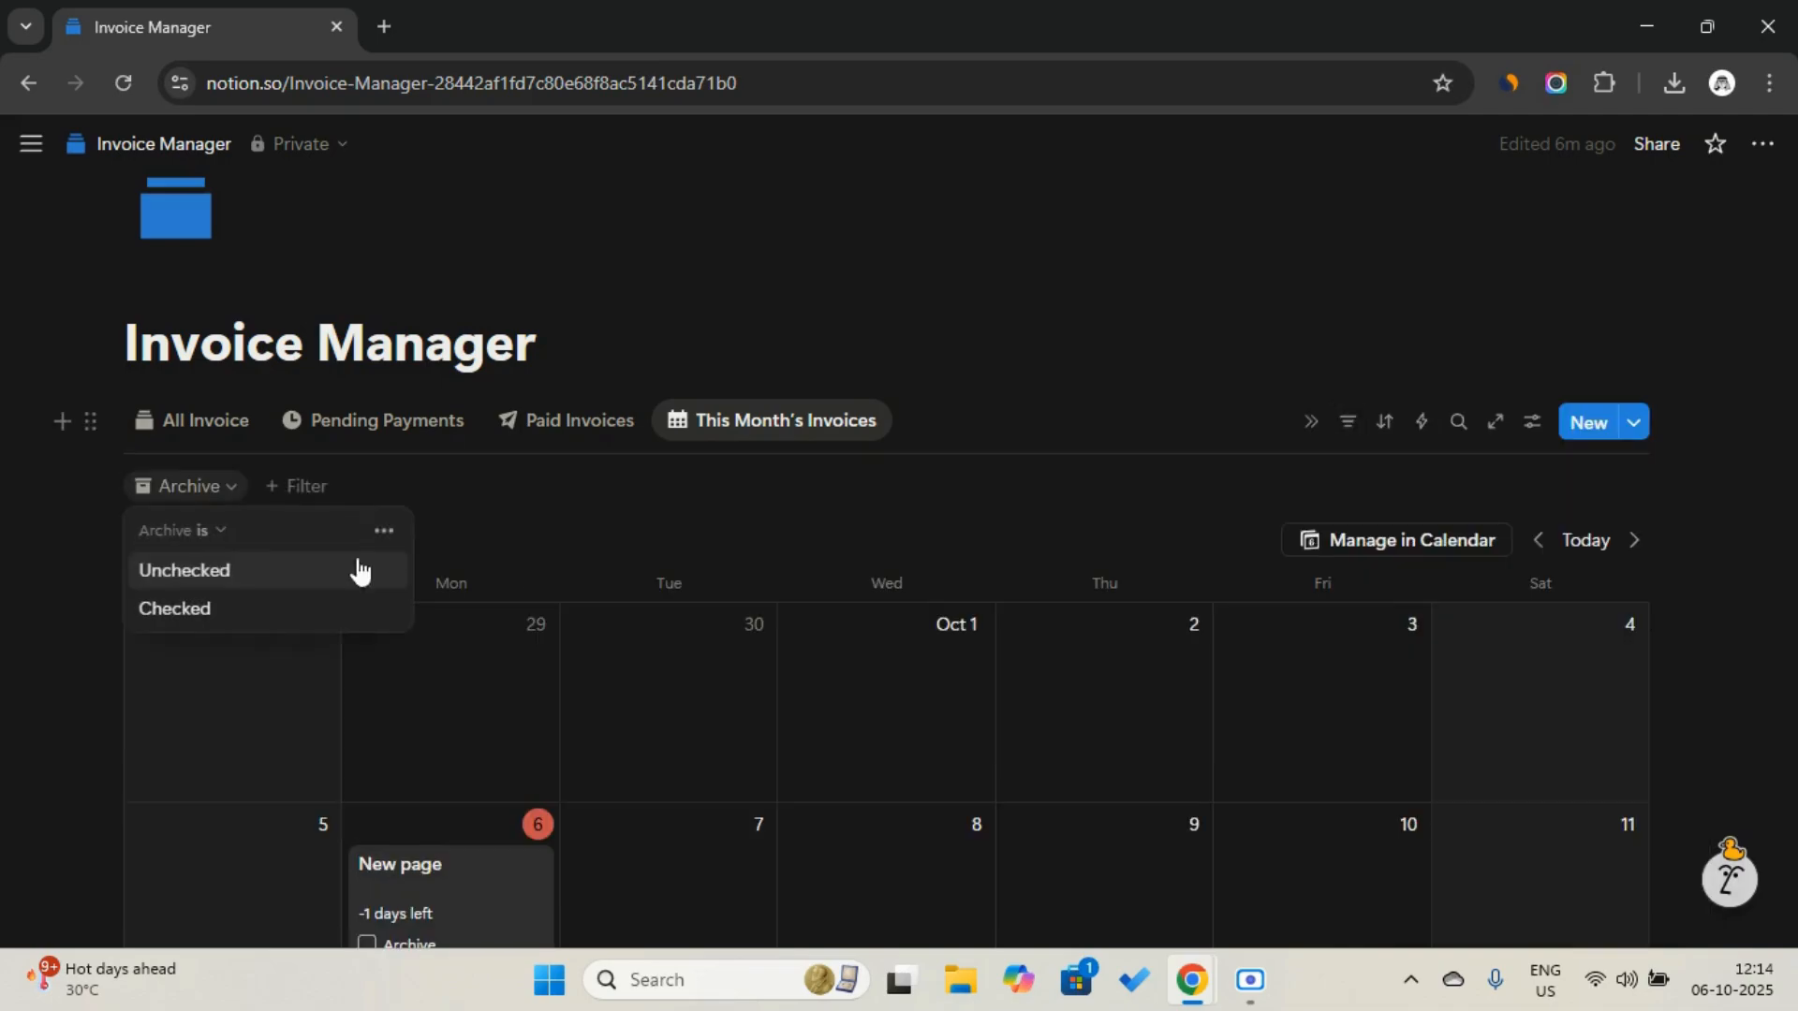
left_click(251, 573)
left_click(1356, 433)
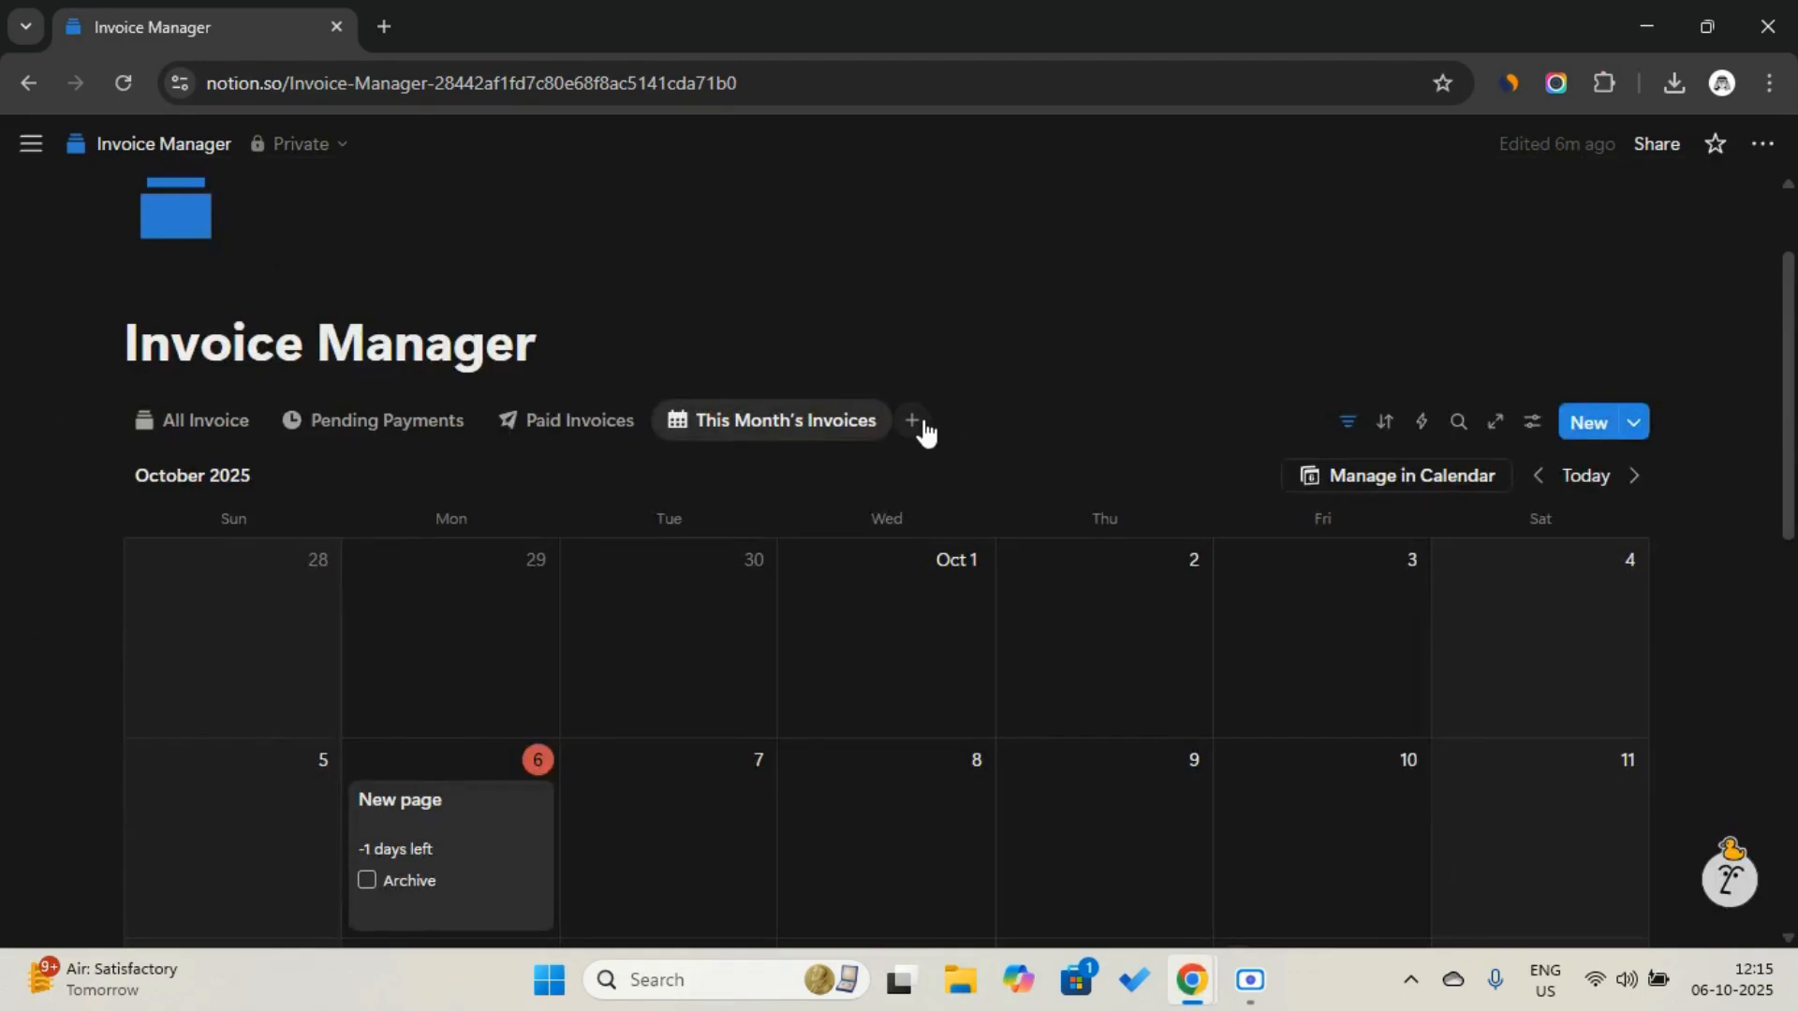
Add a fifth table view after This Month’s Invoices, linked to the Invoice data source and based on its Table view
left_click(913, 421)
left_click(979, 554)
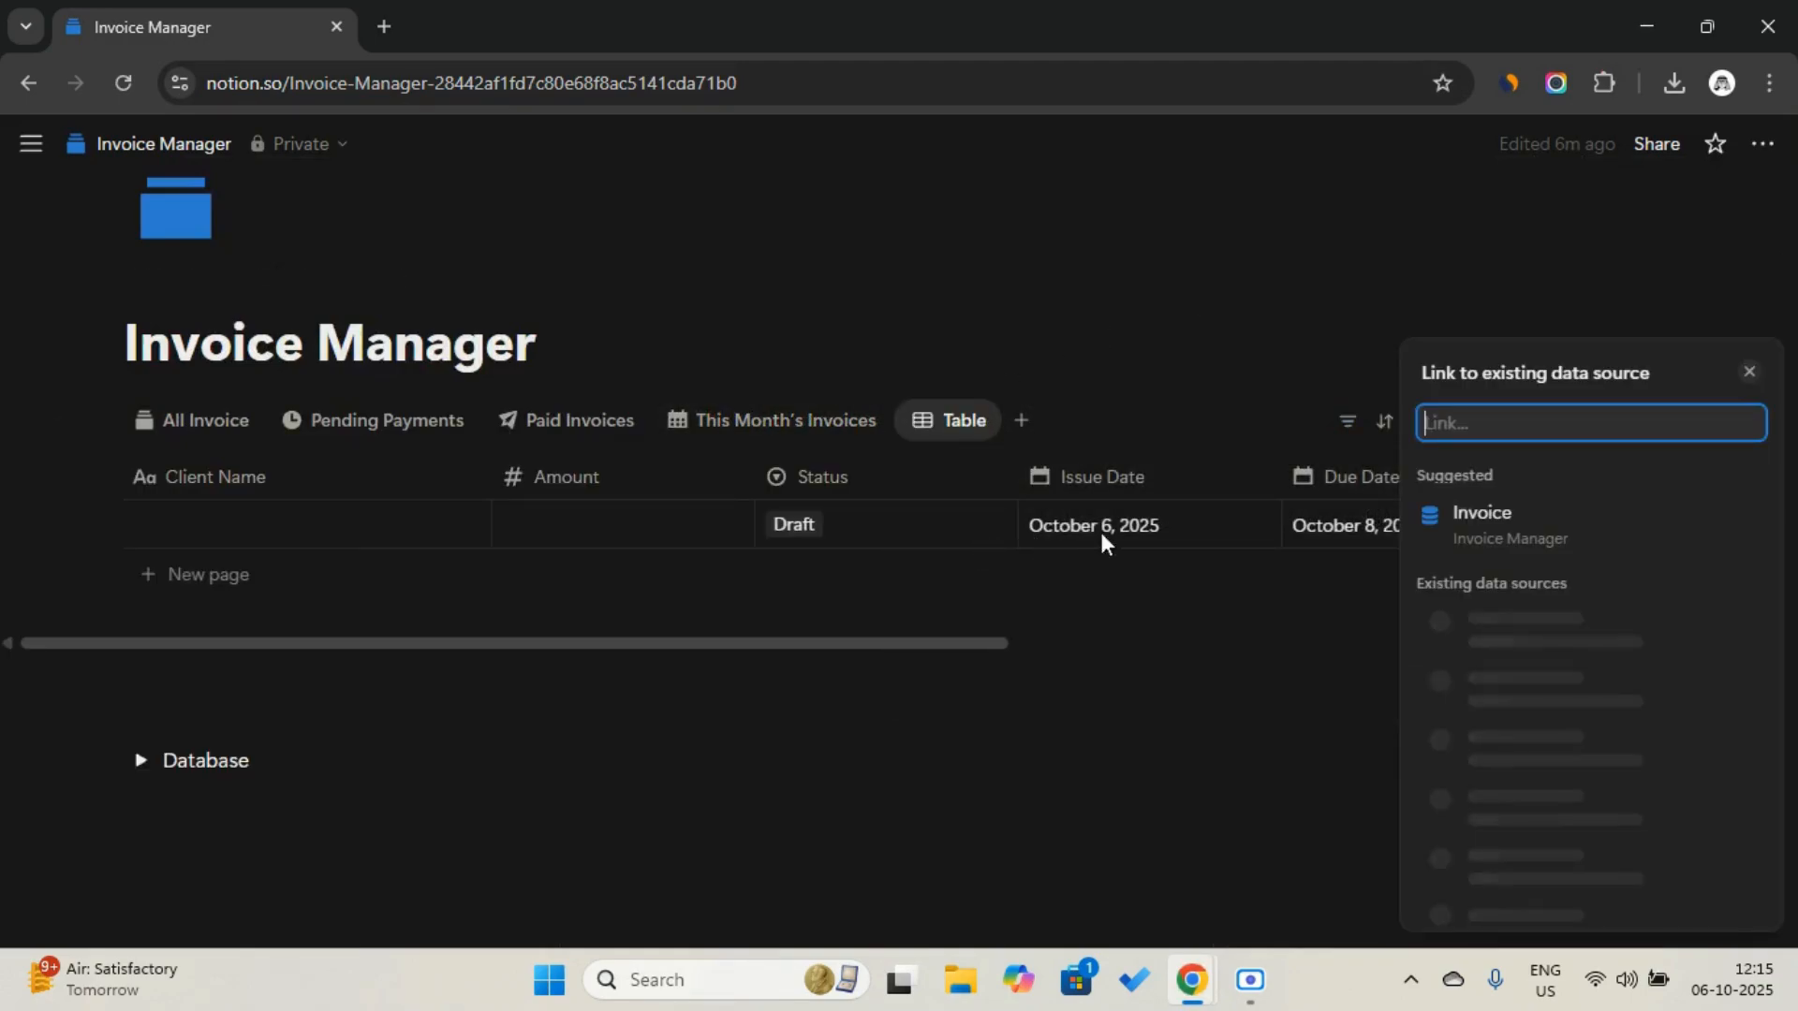
left_click(1541, 588)
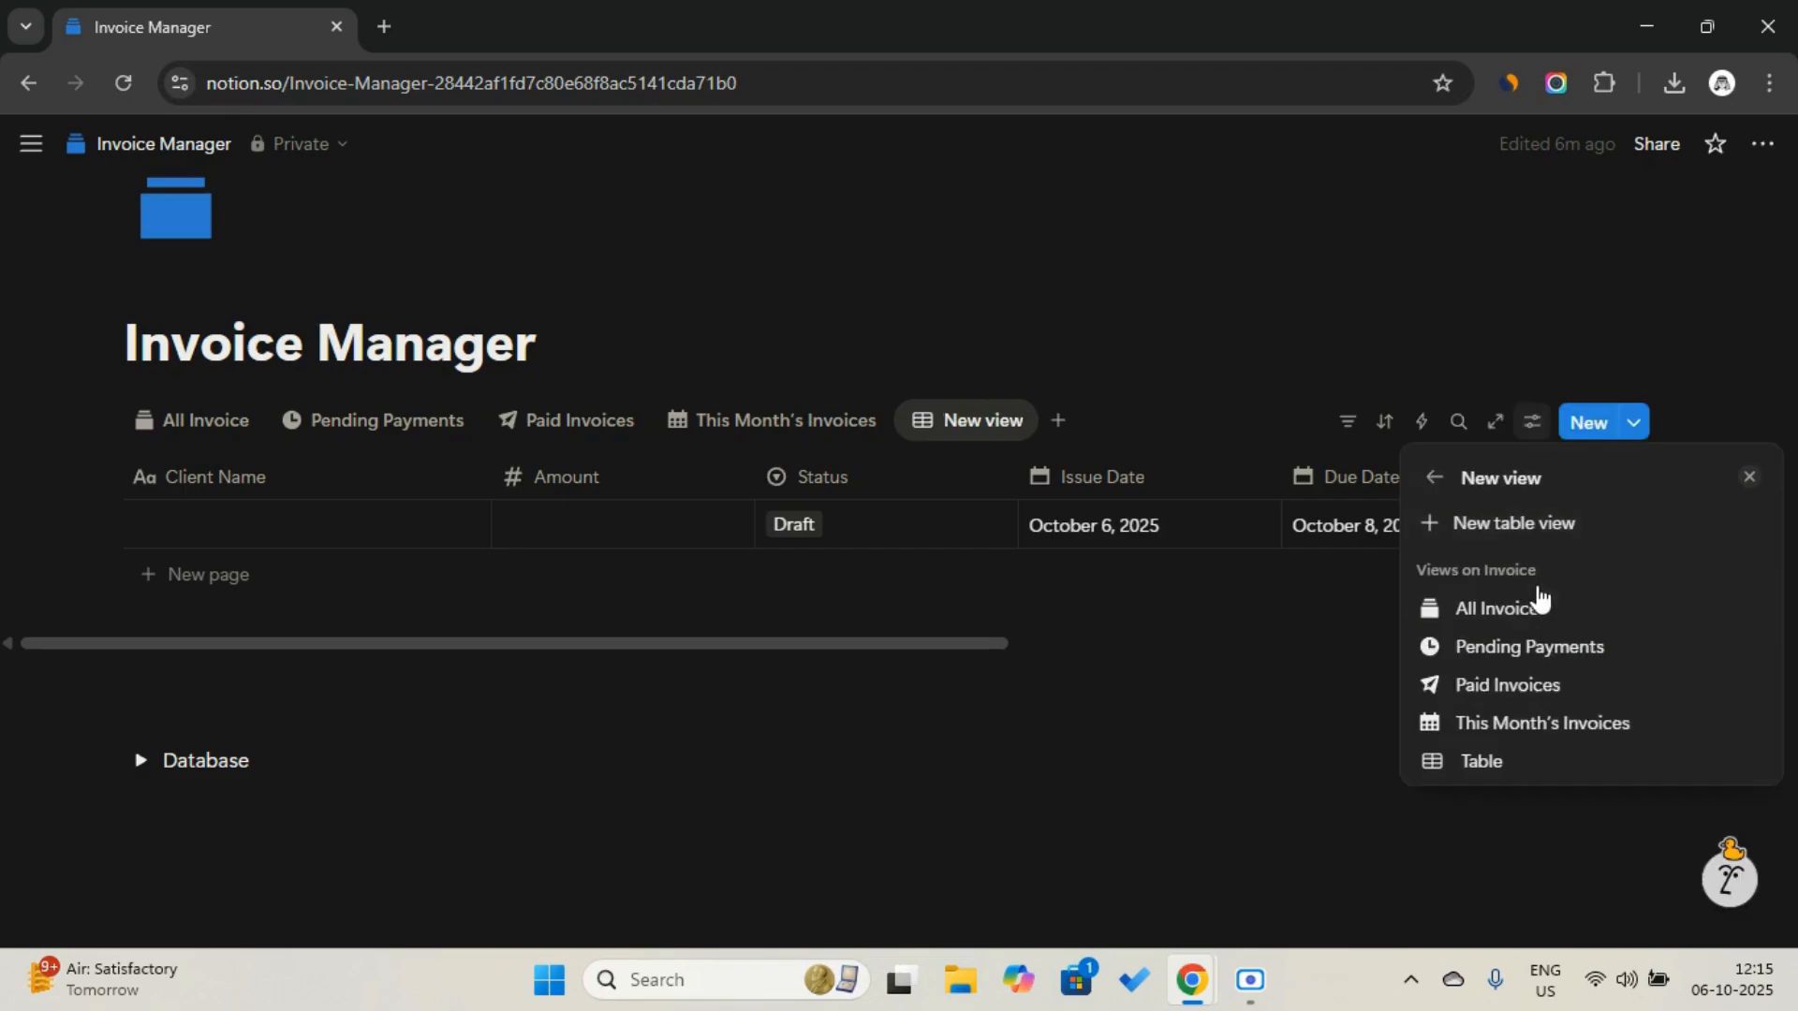
left_click(1545, 762)
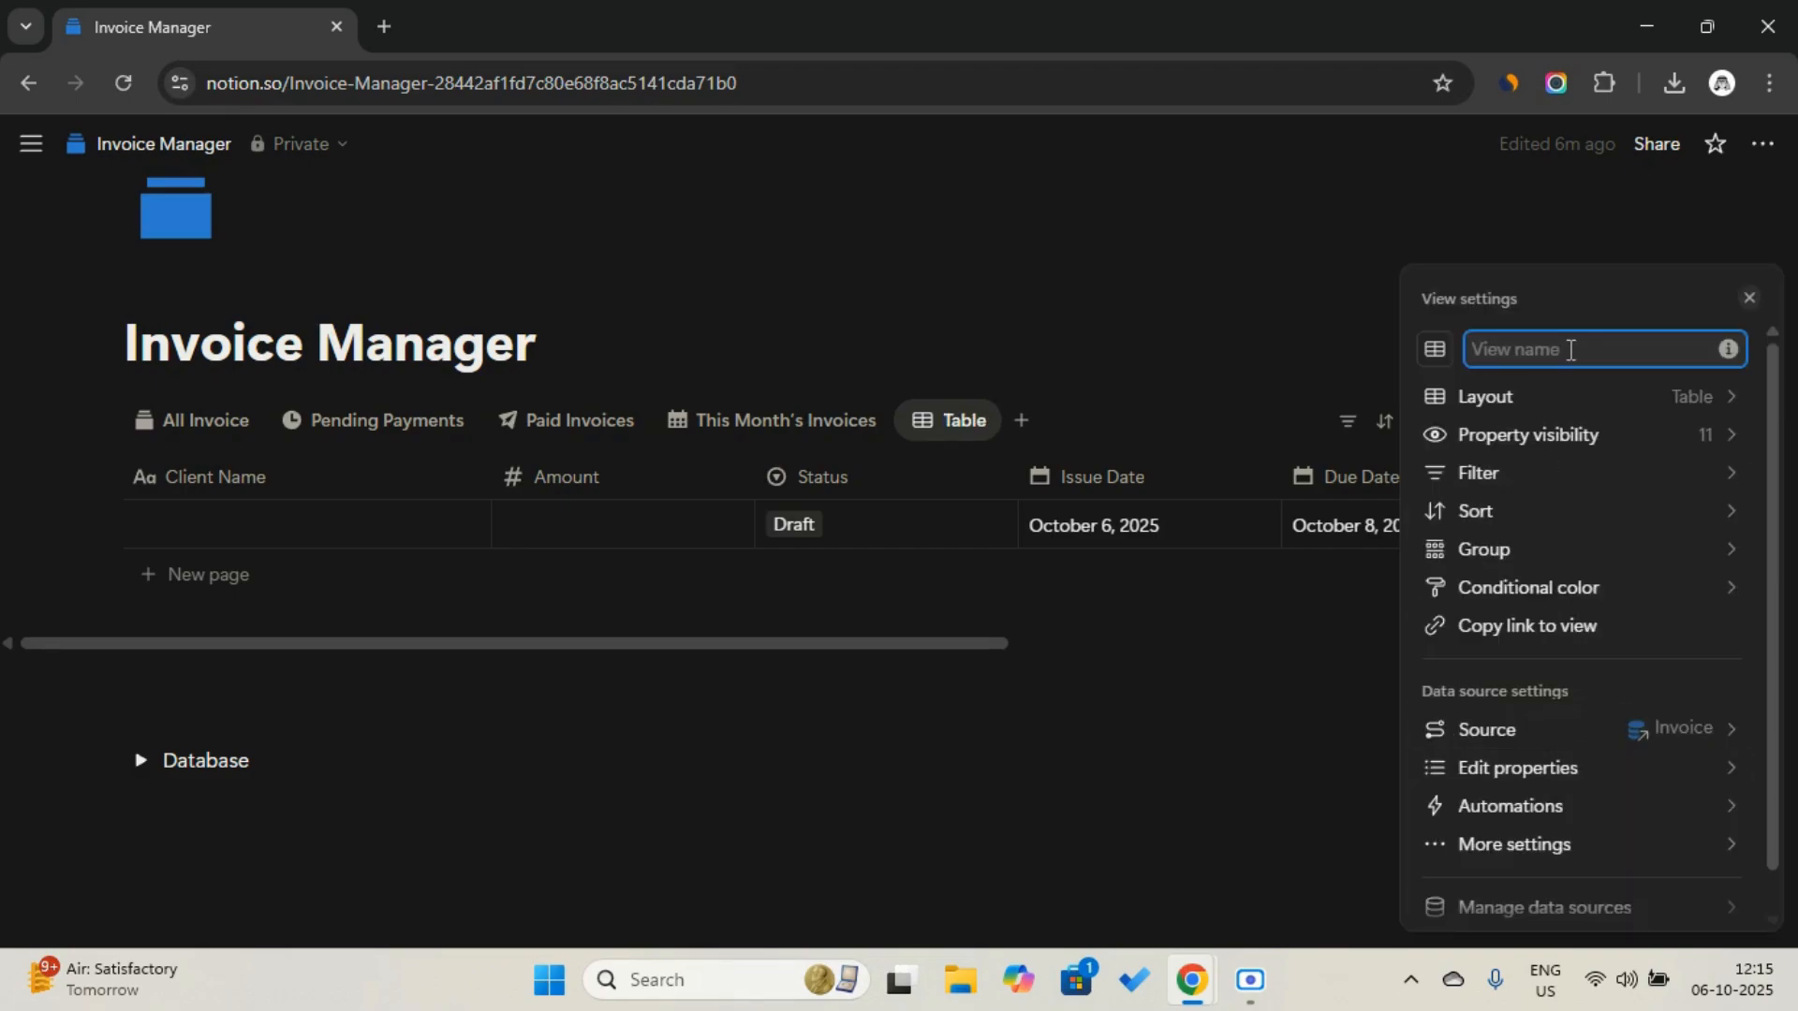
Name the new view Invoices by Status and give it the stacked rows icon
type("Invoices by Status")
left_click(1440, 350)
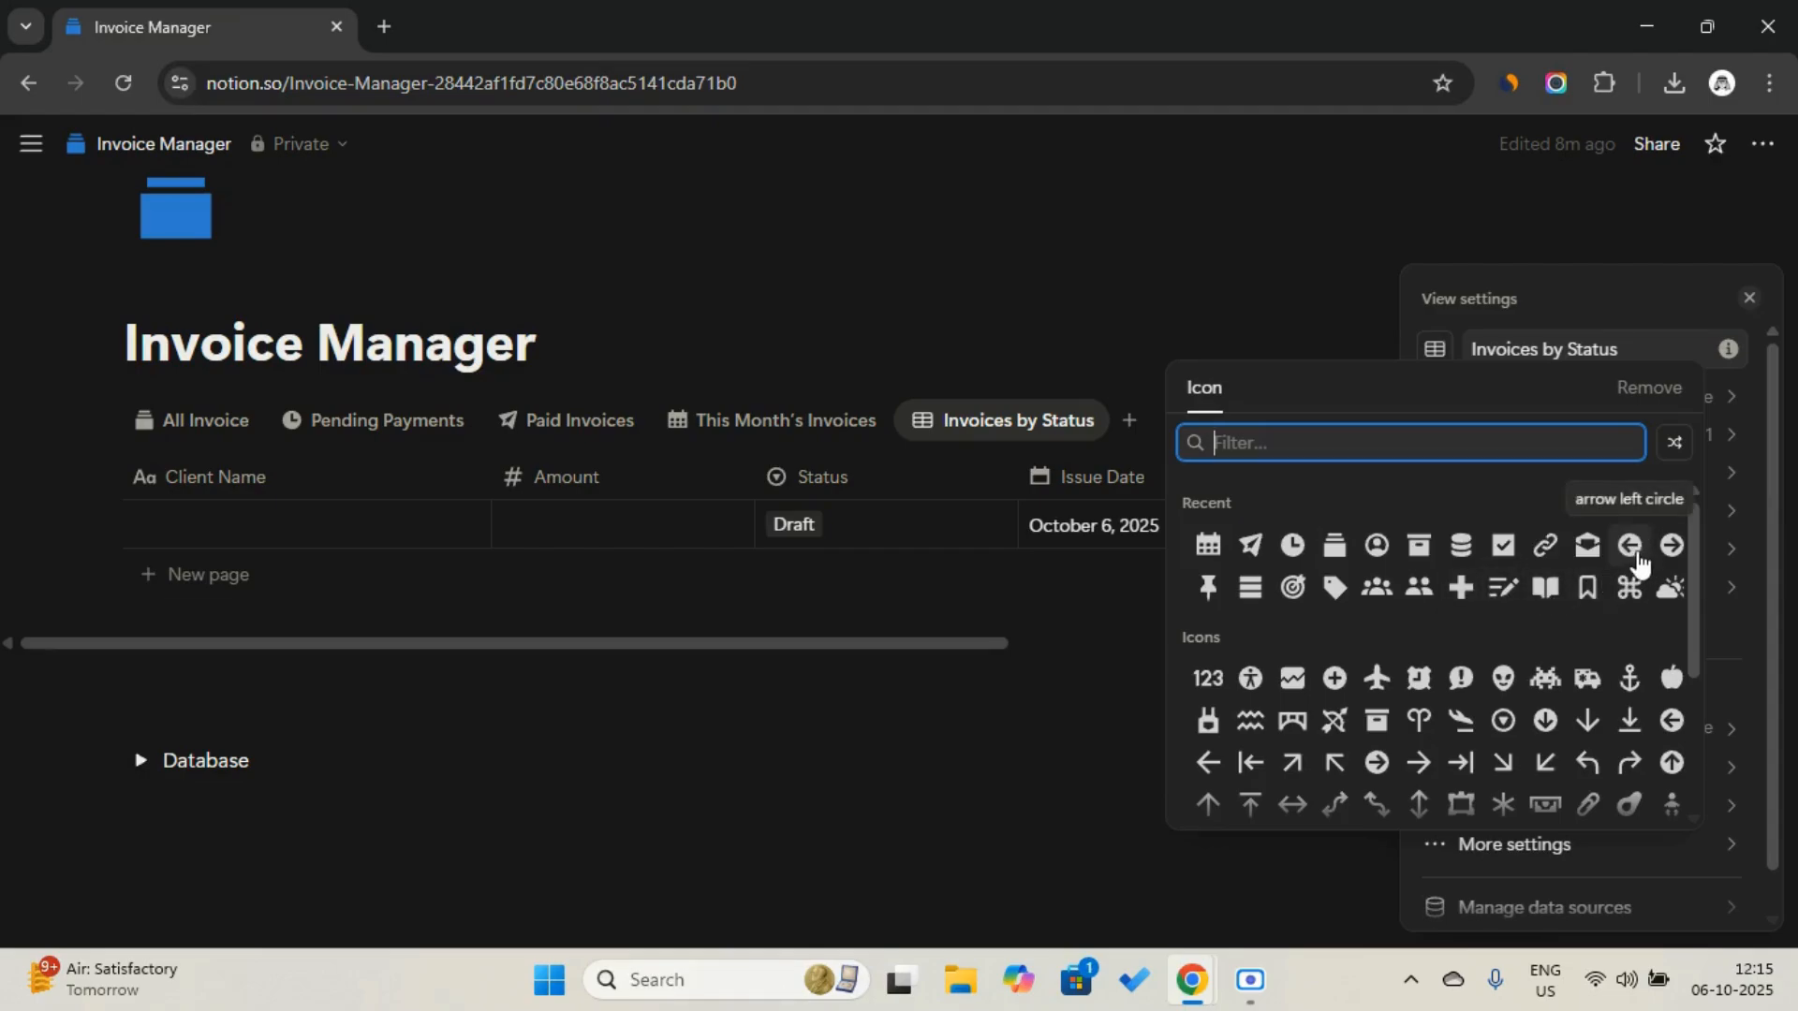
left_click(1251, 588)
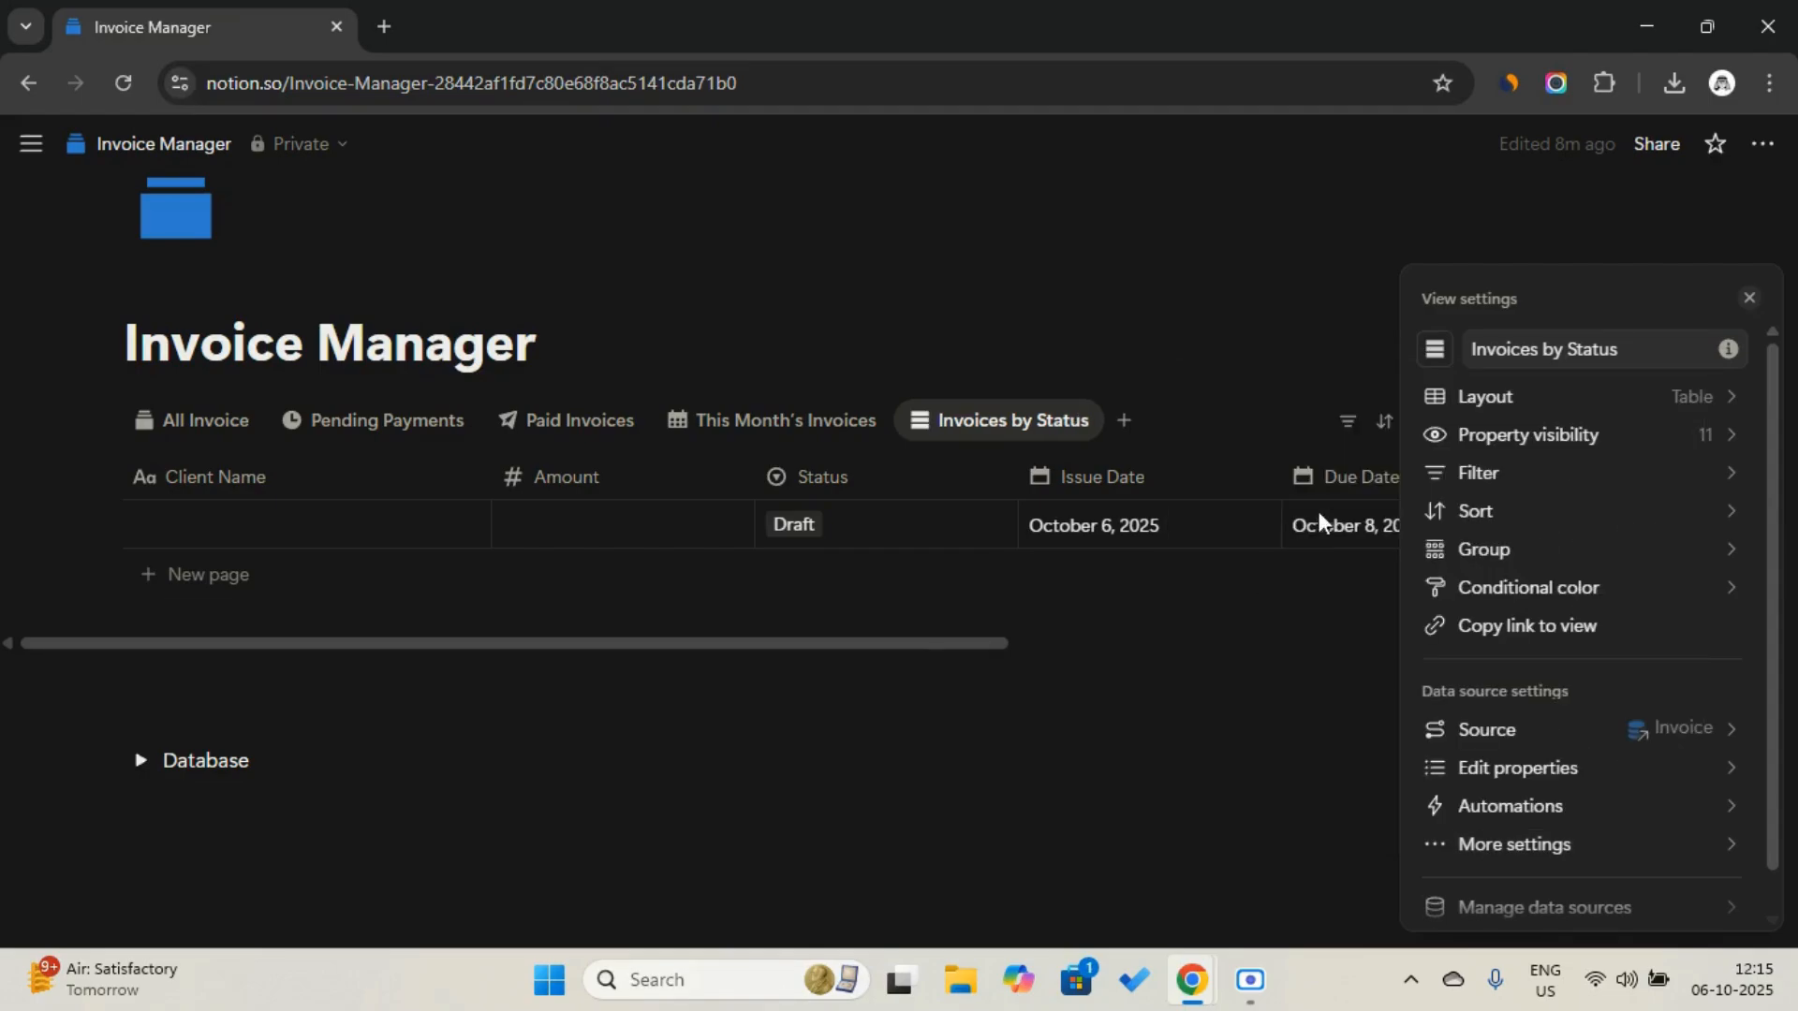
Switch the Invoices by Status view to a Board layout and move the untitled card from Draft to Paid and on to Sent
left_click(1532, 422)
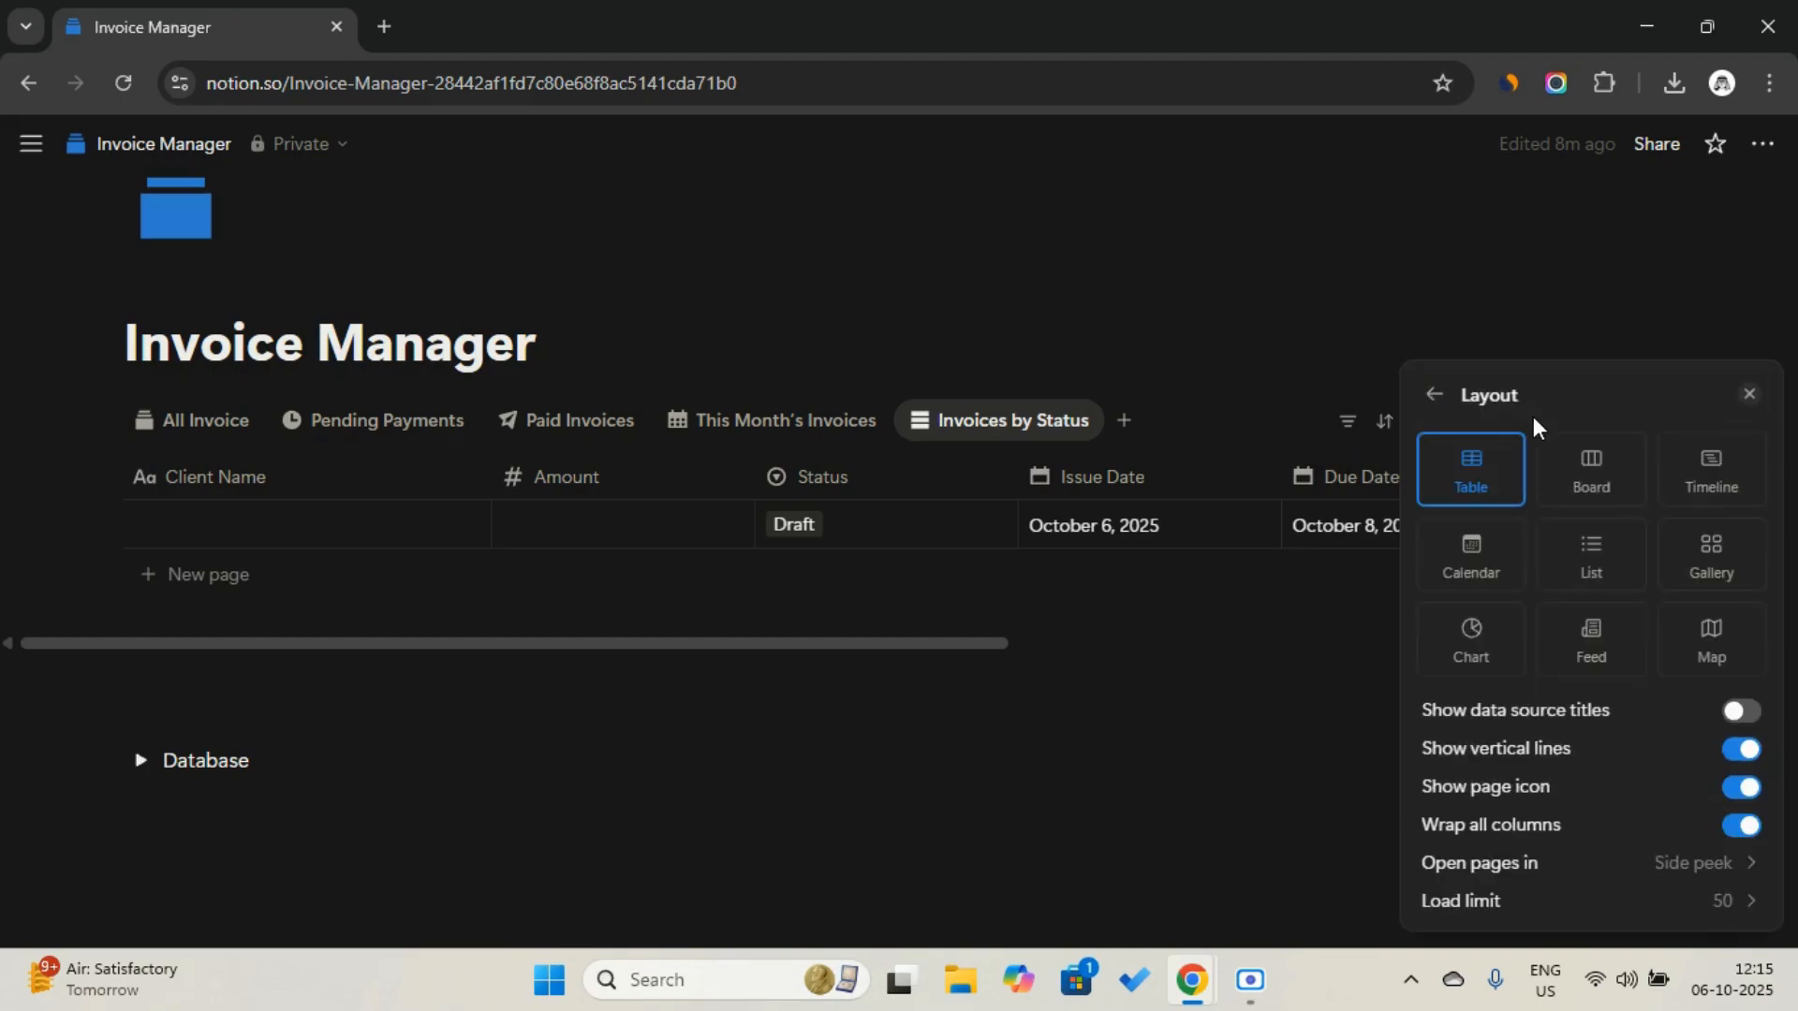
left_click(1611, 490)
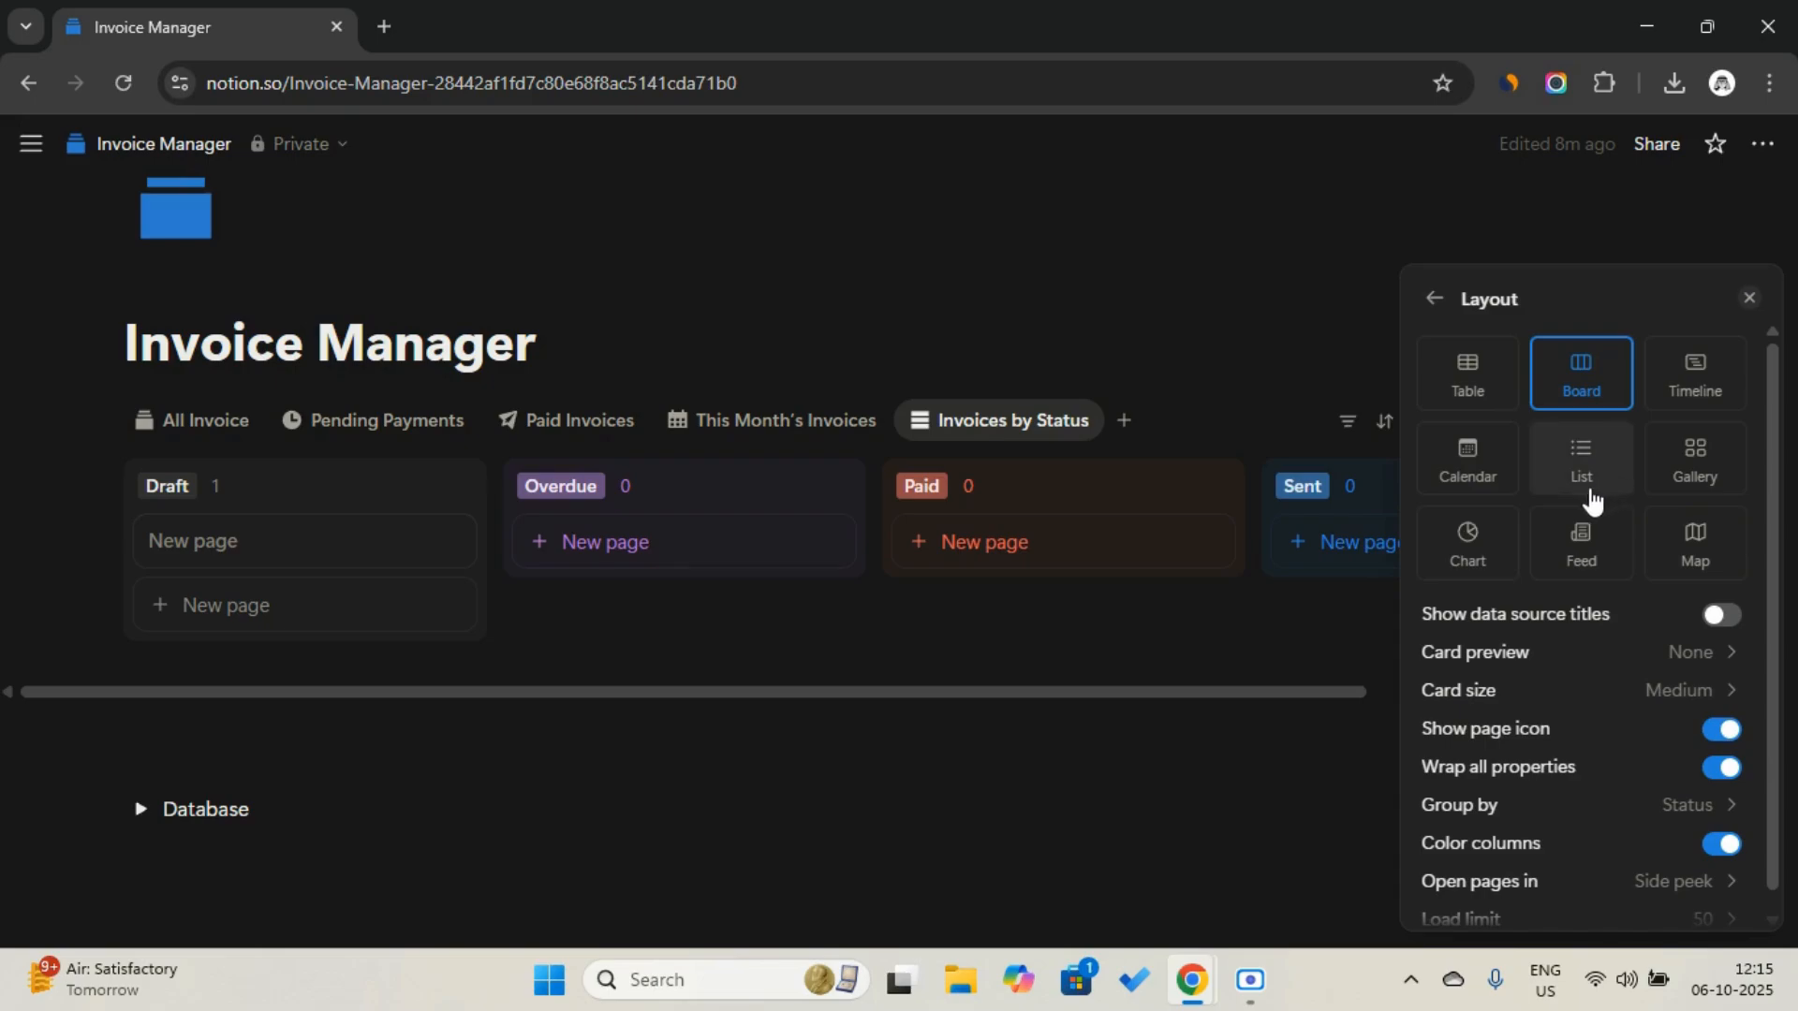
left_click(1267, 390)
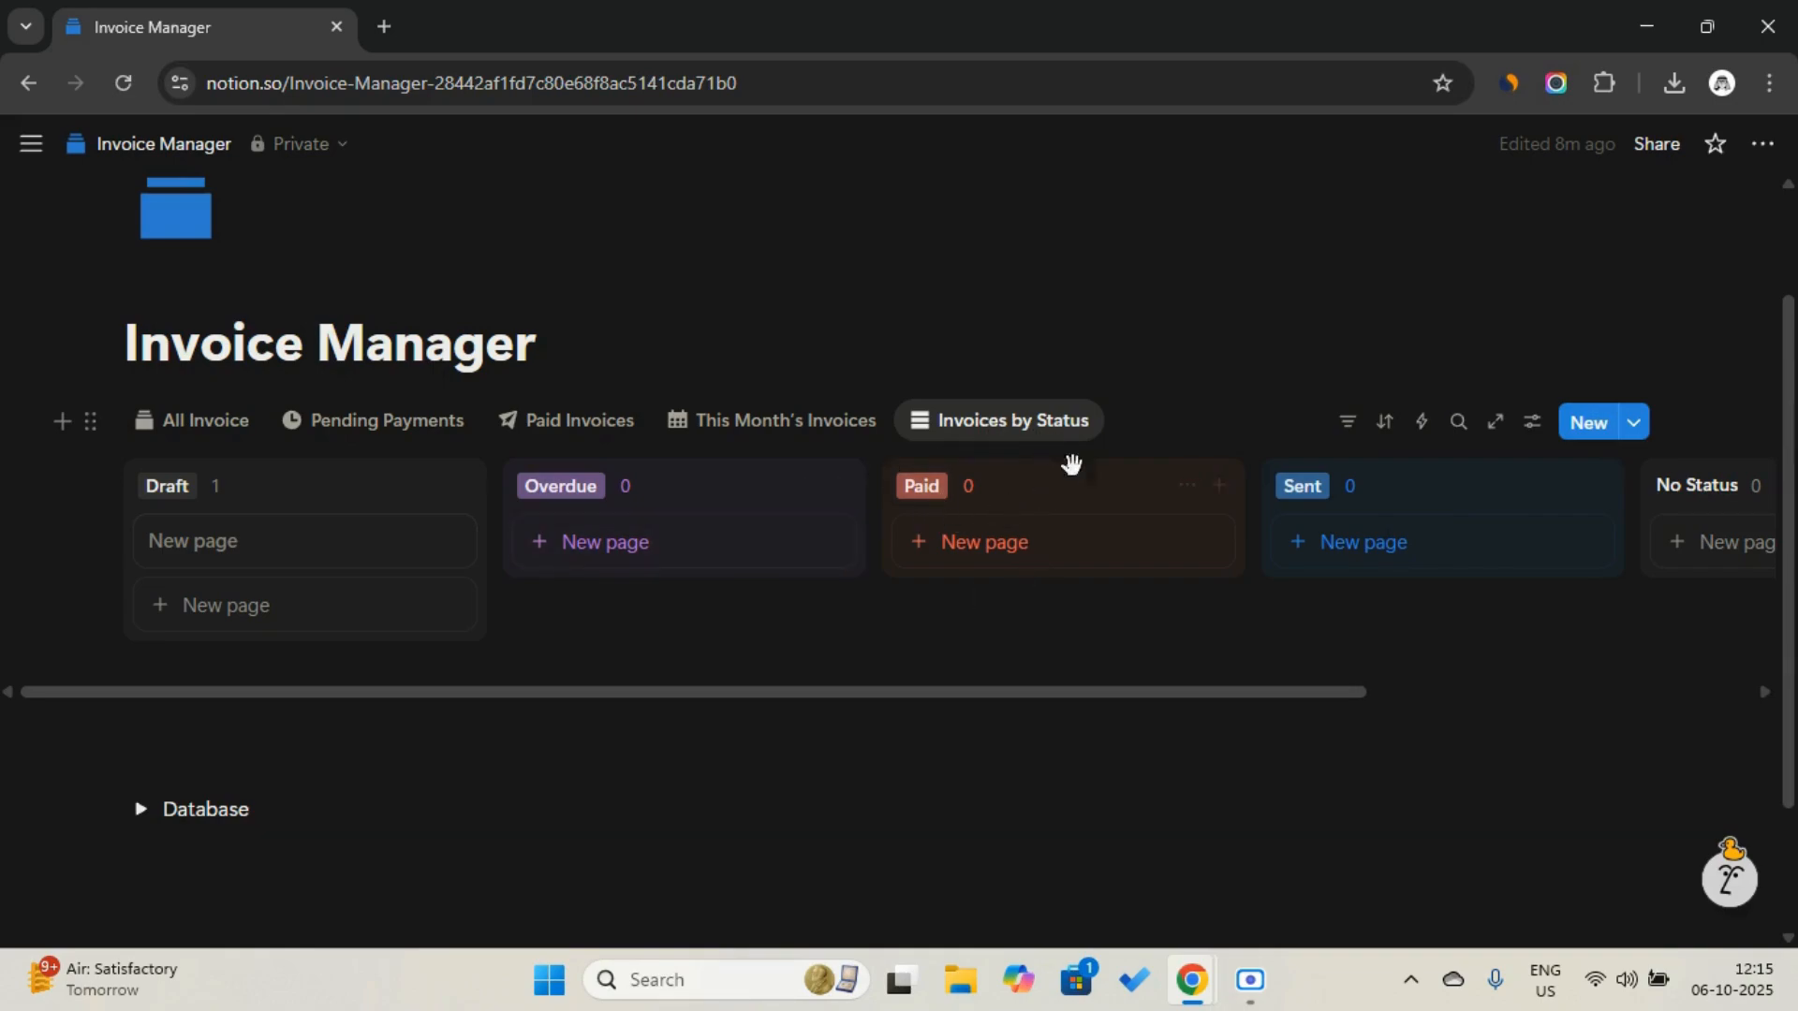
left_click_drag(305, 558, 1213, 556)
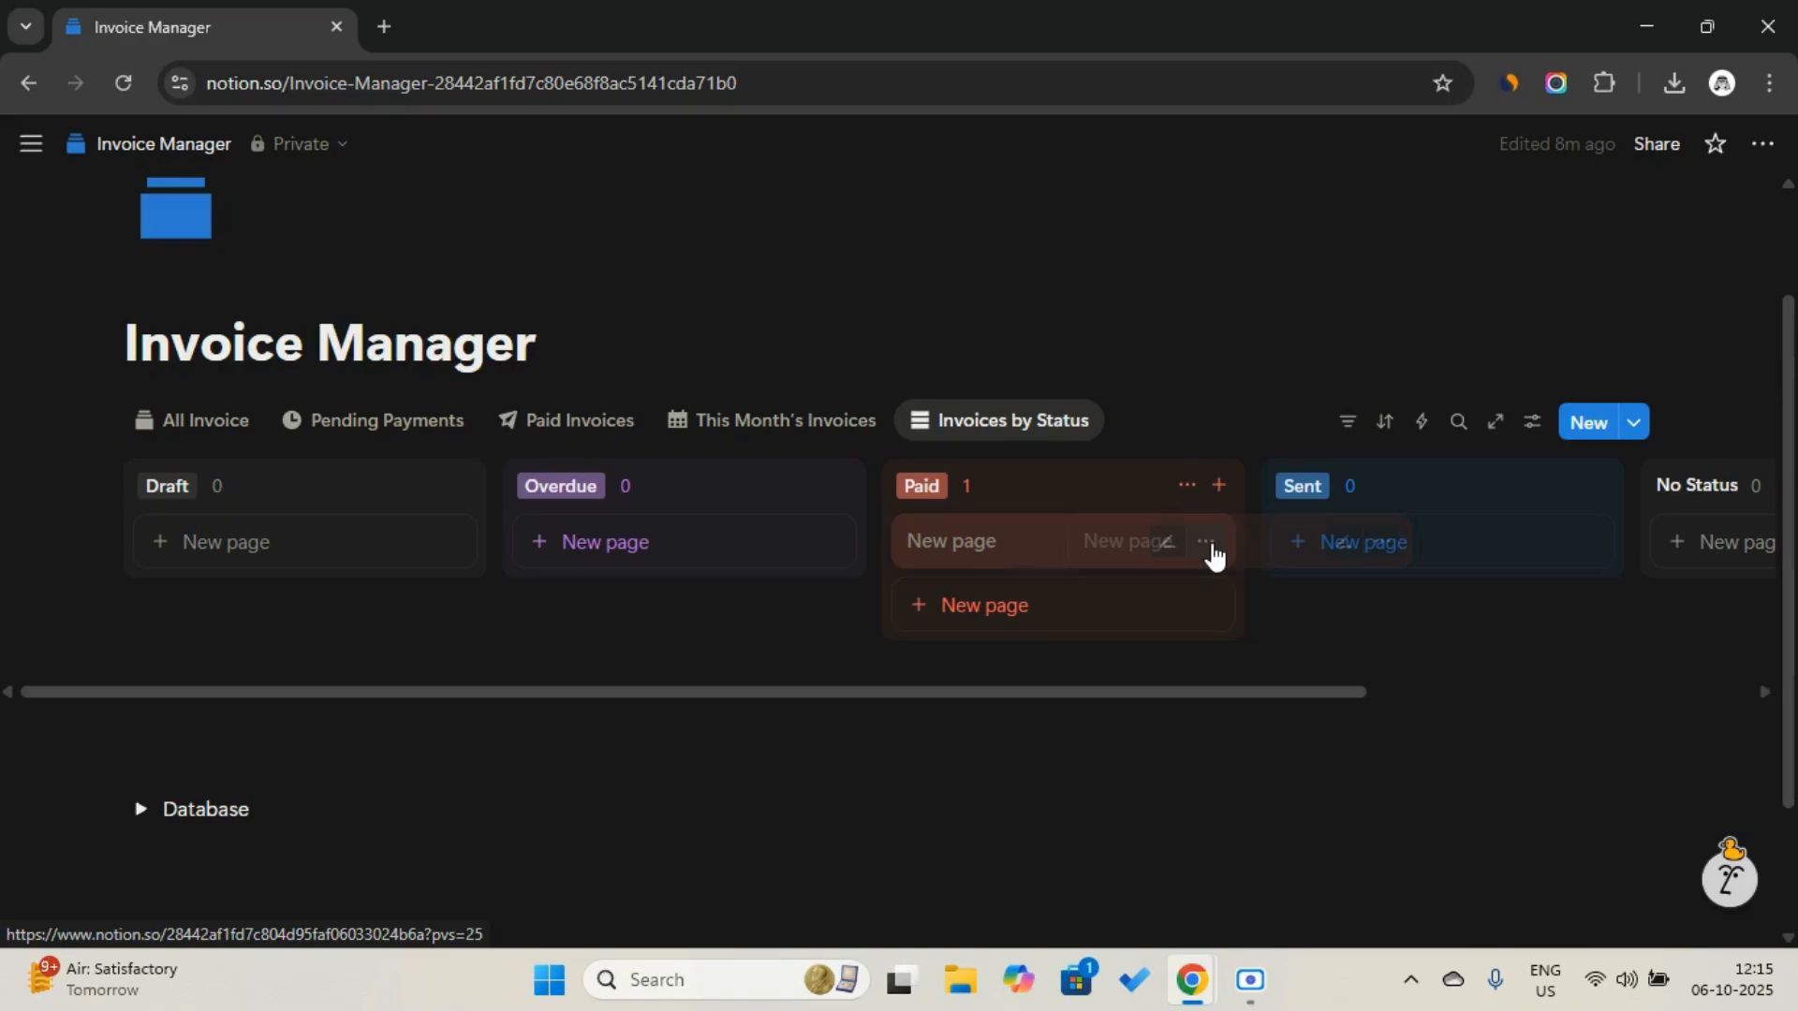
left_click_drag(1213, 556, 1420, 562)
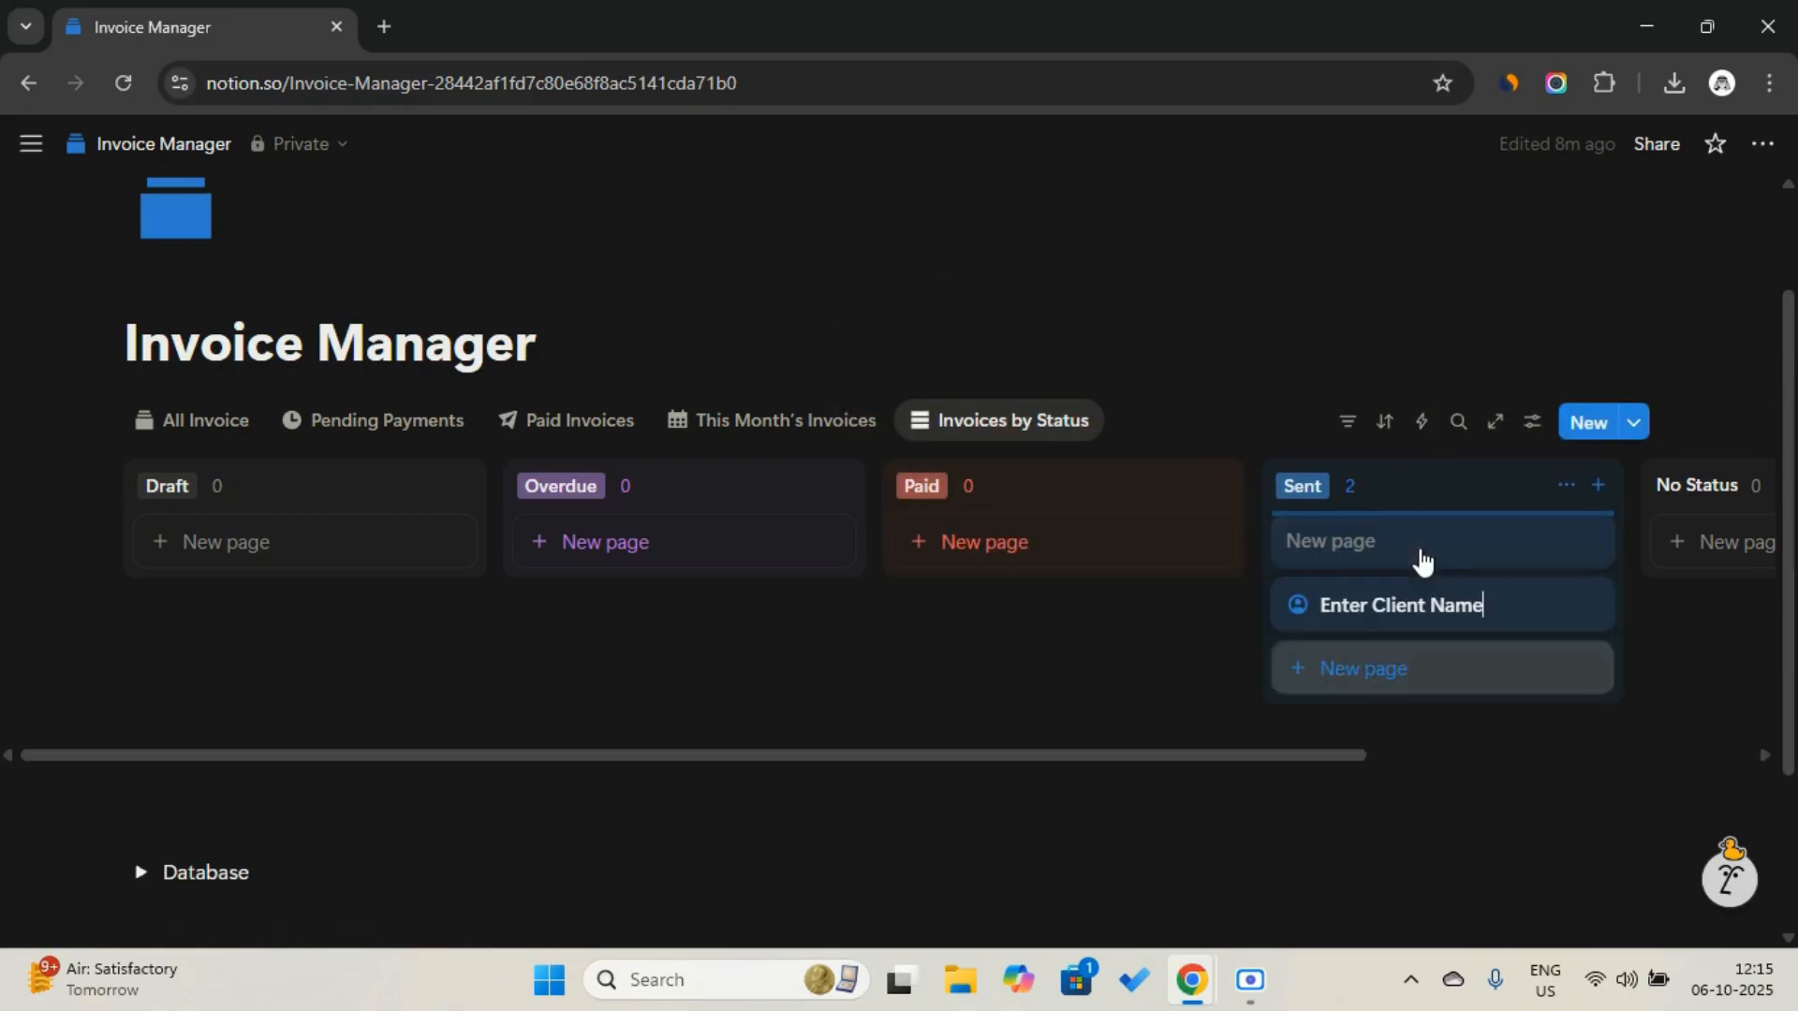
Turn off Color columns in the grouping settings of the Invoices by Status board
left_click(1025, 433)
left_click(1029, 524)
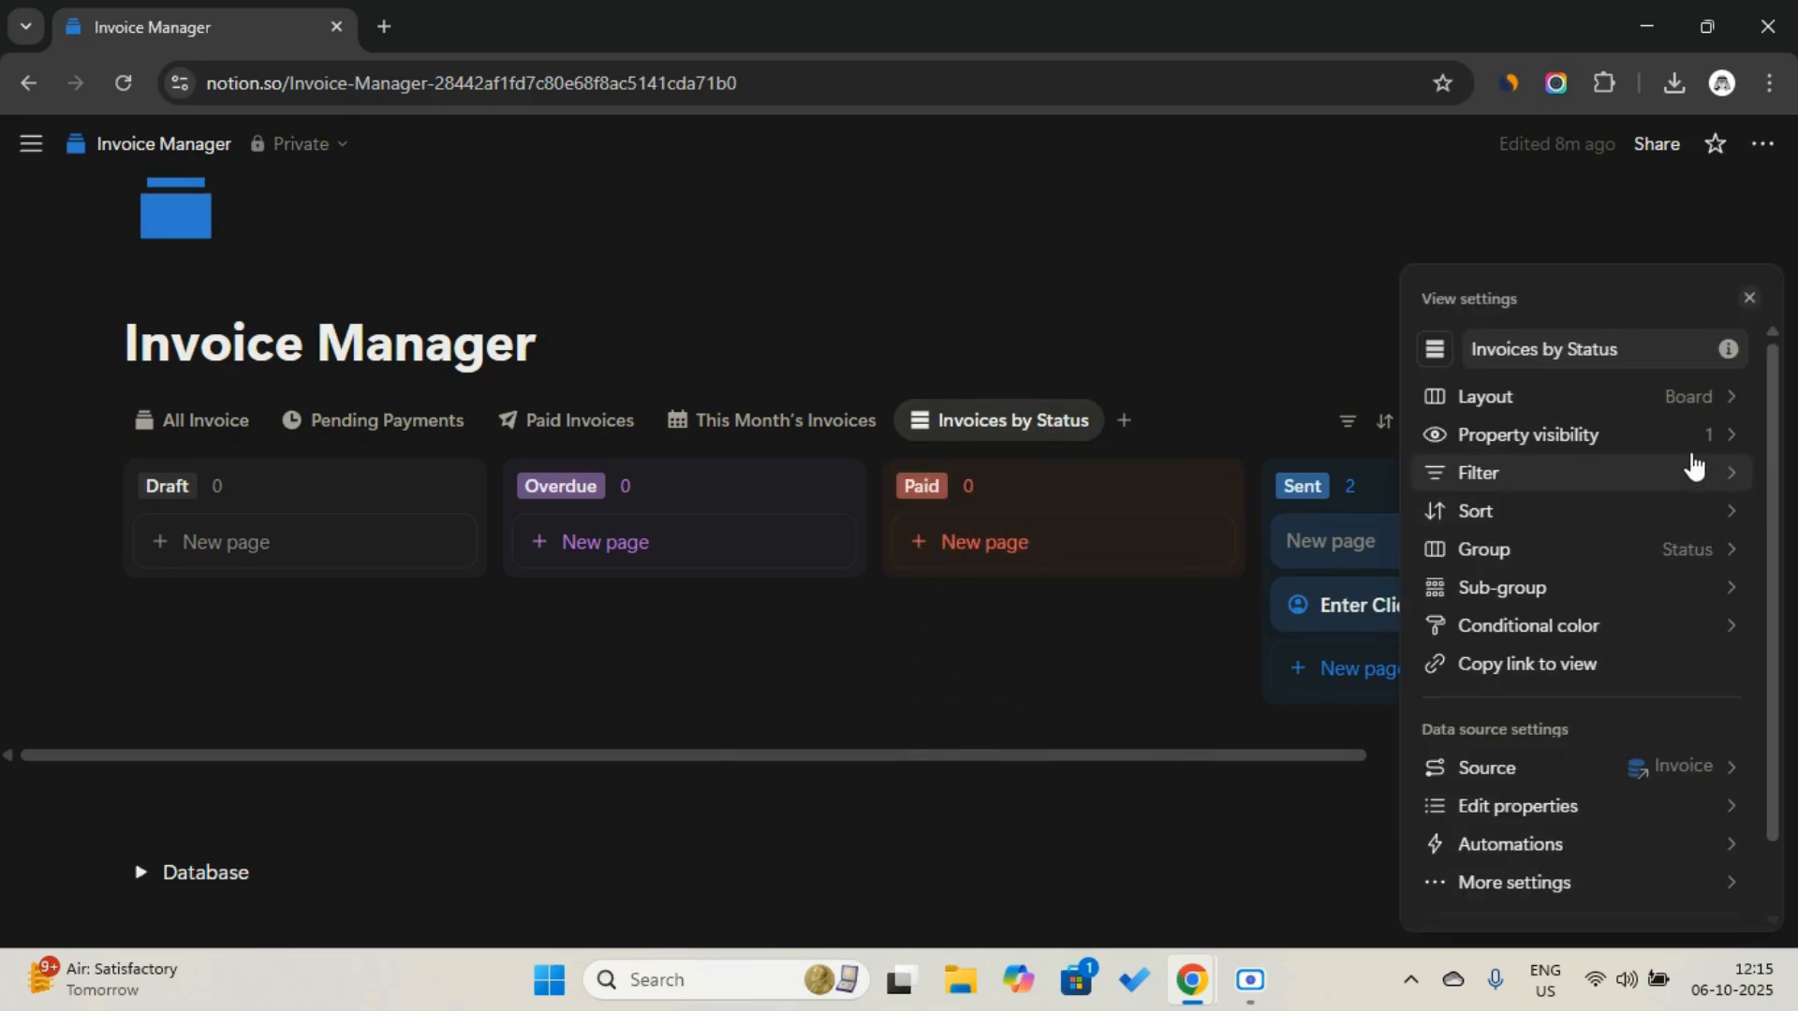
left_click(1693, 552)
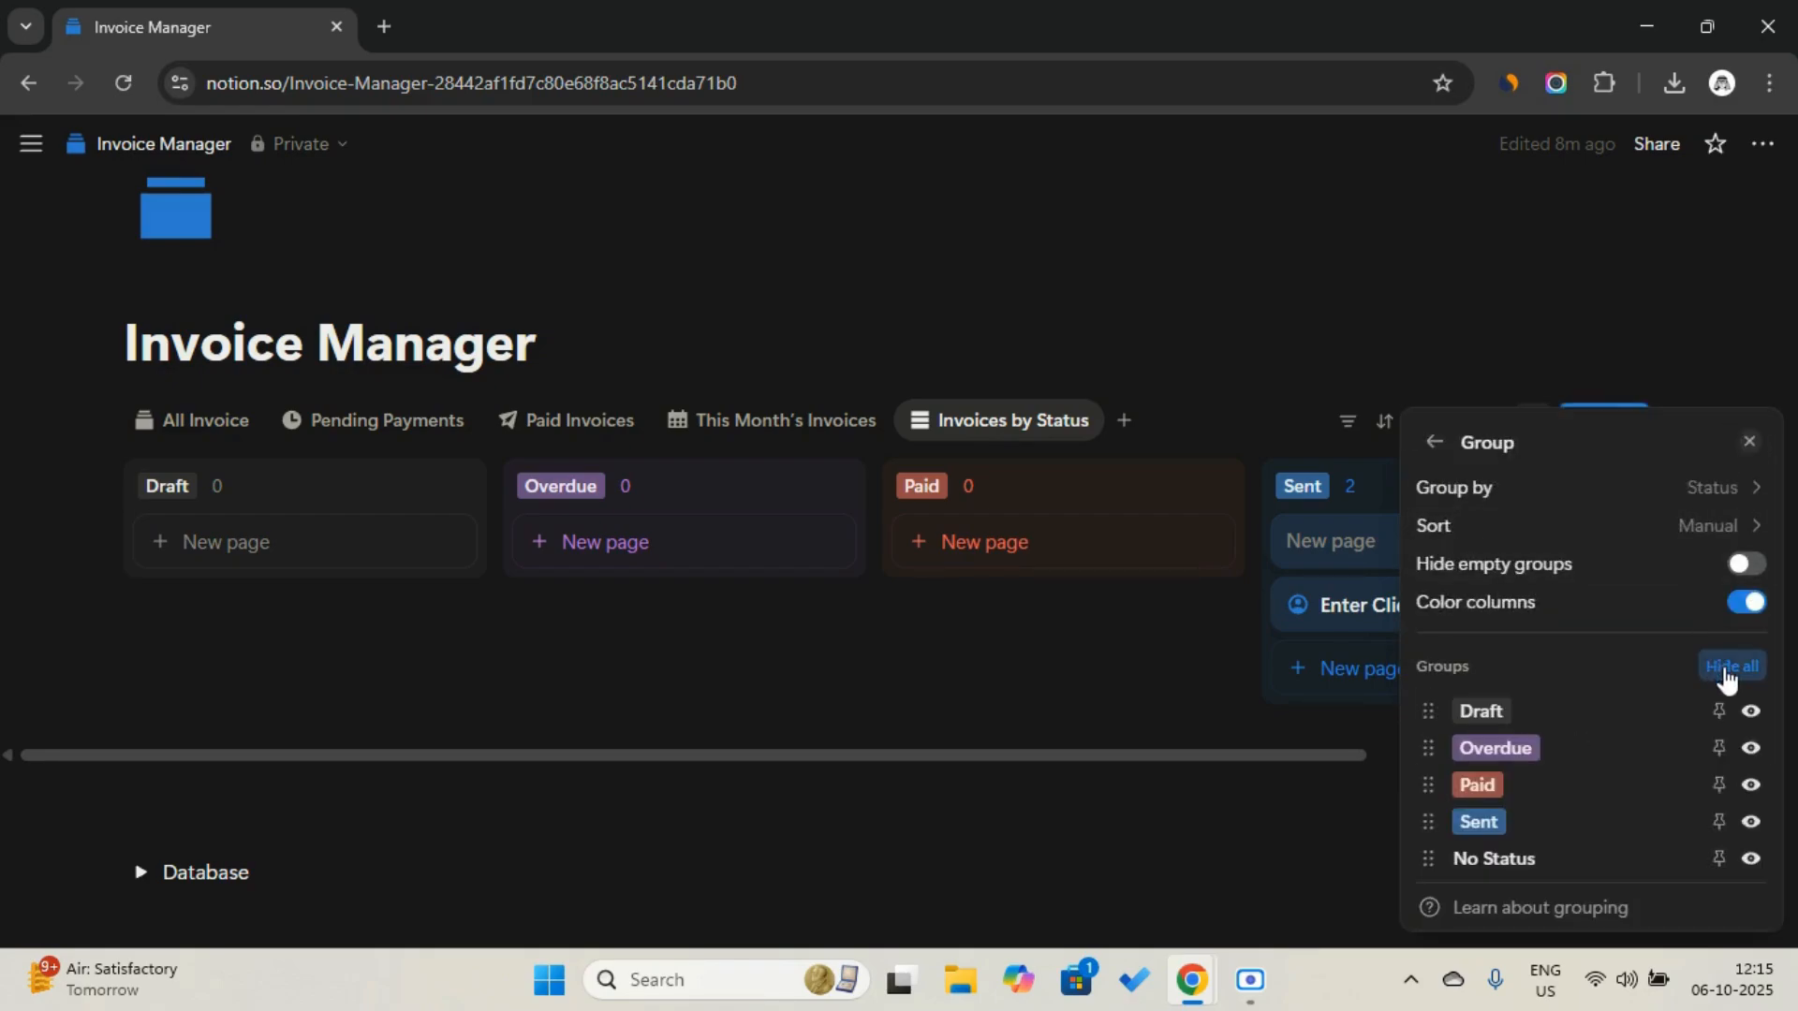
left_click(1741, 604)
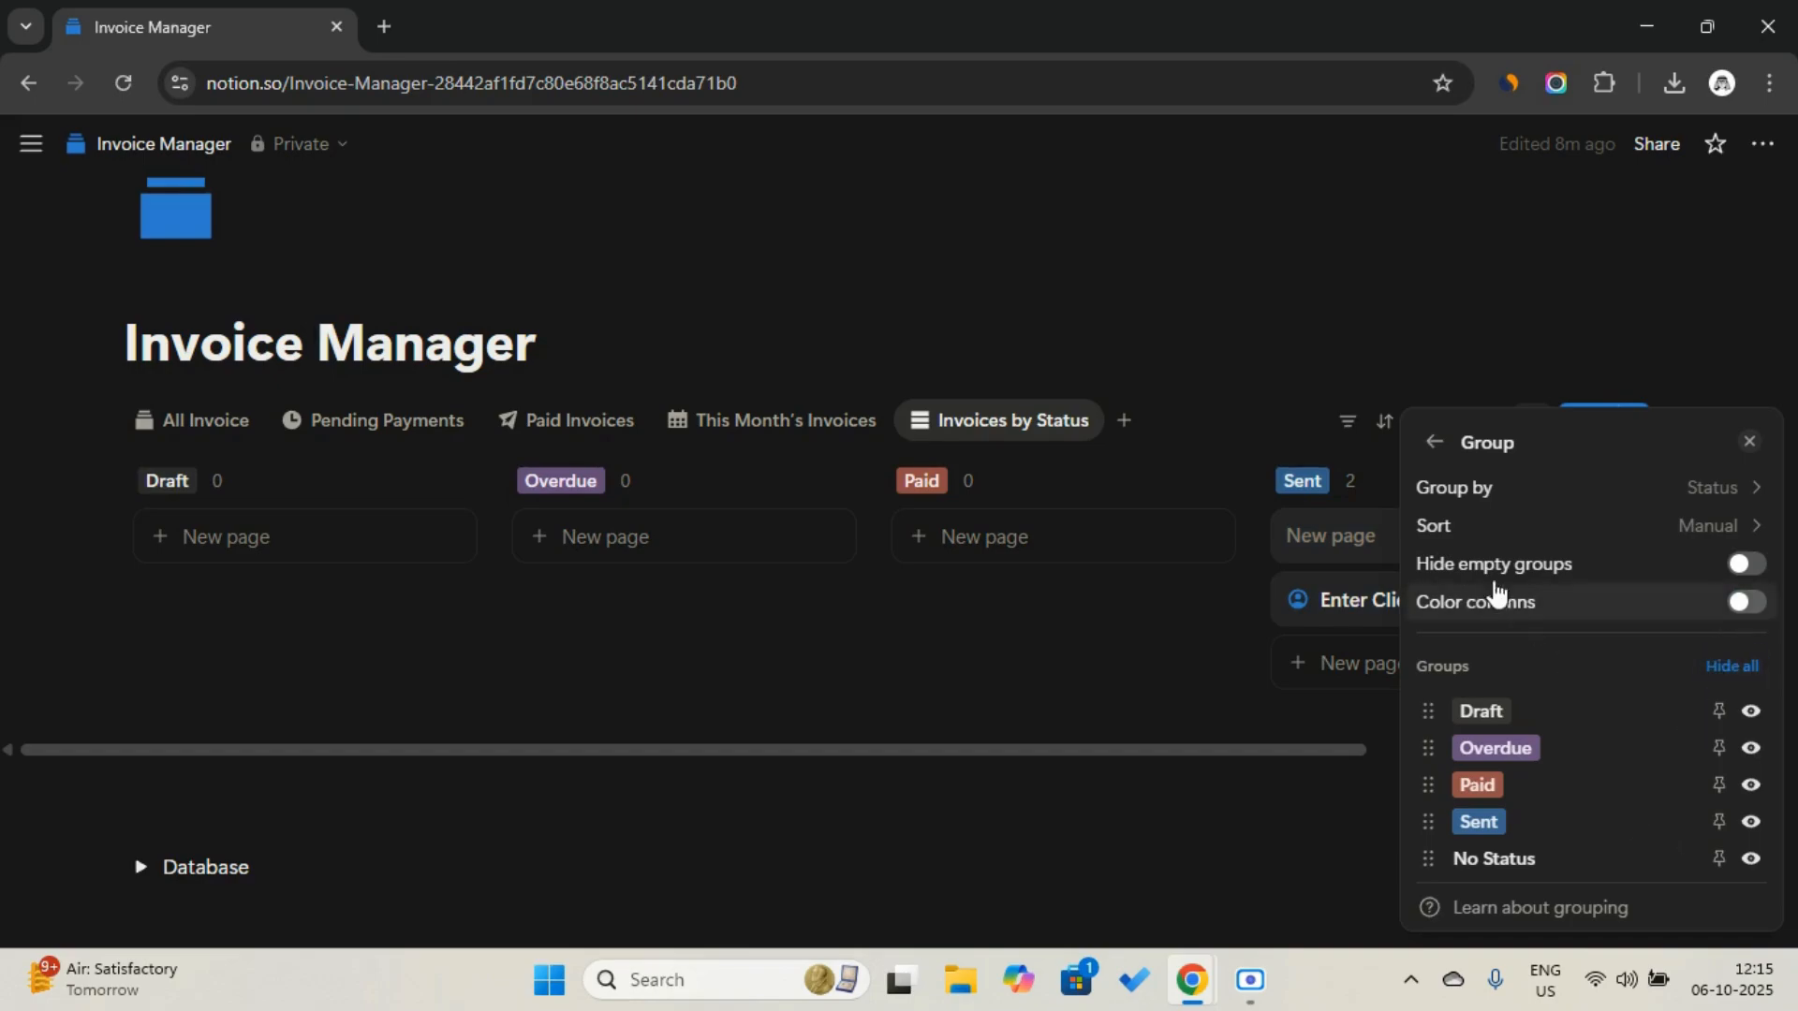
left_click(1433, 441)
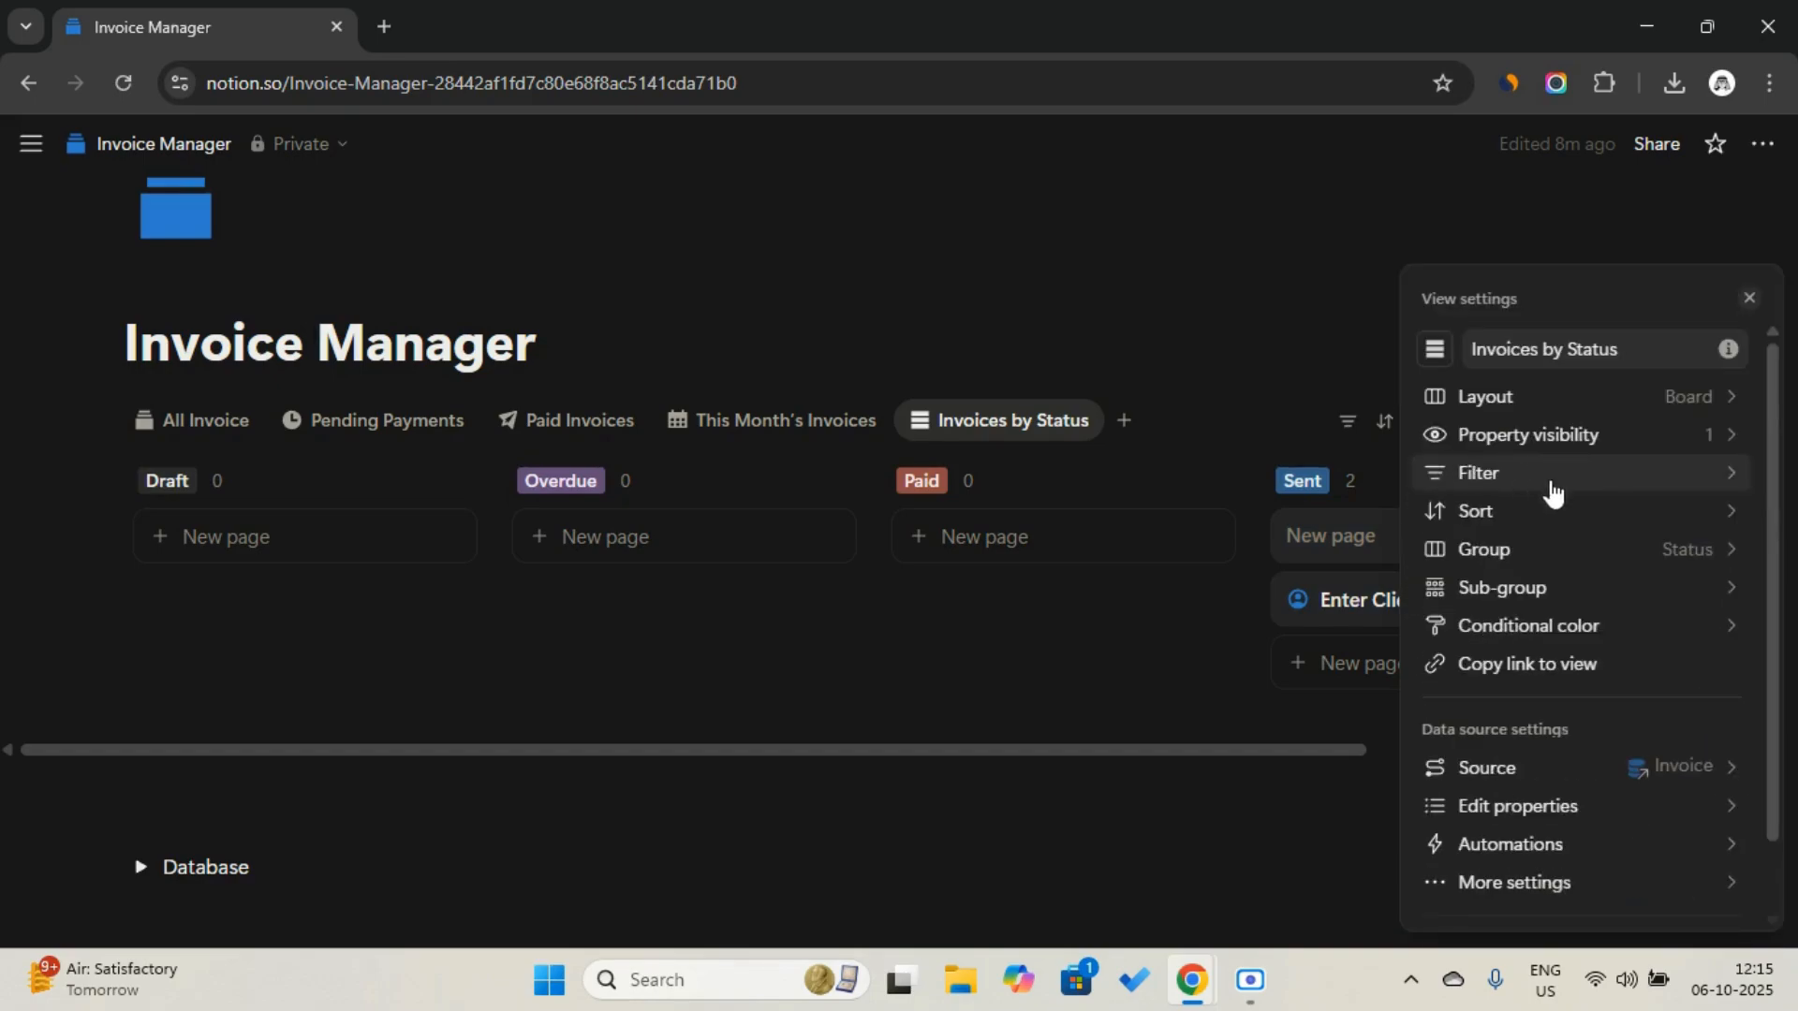
Show the Amount, Due Date, Reminder and Notes properties on the Invoices by Status board cards
left_click(1616, 435)
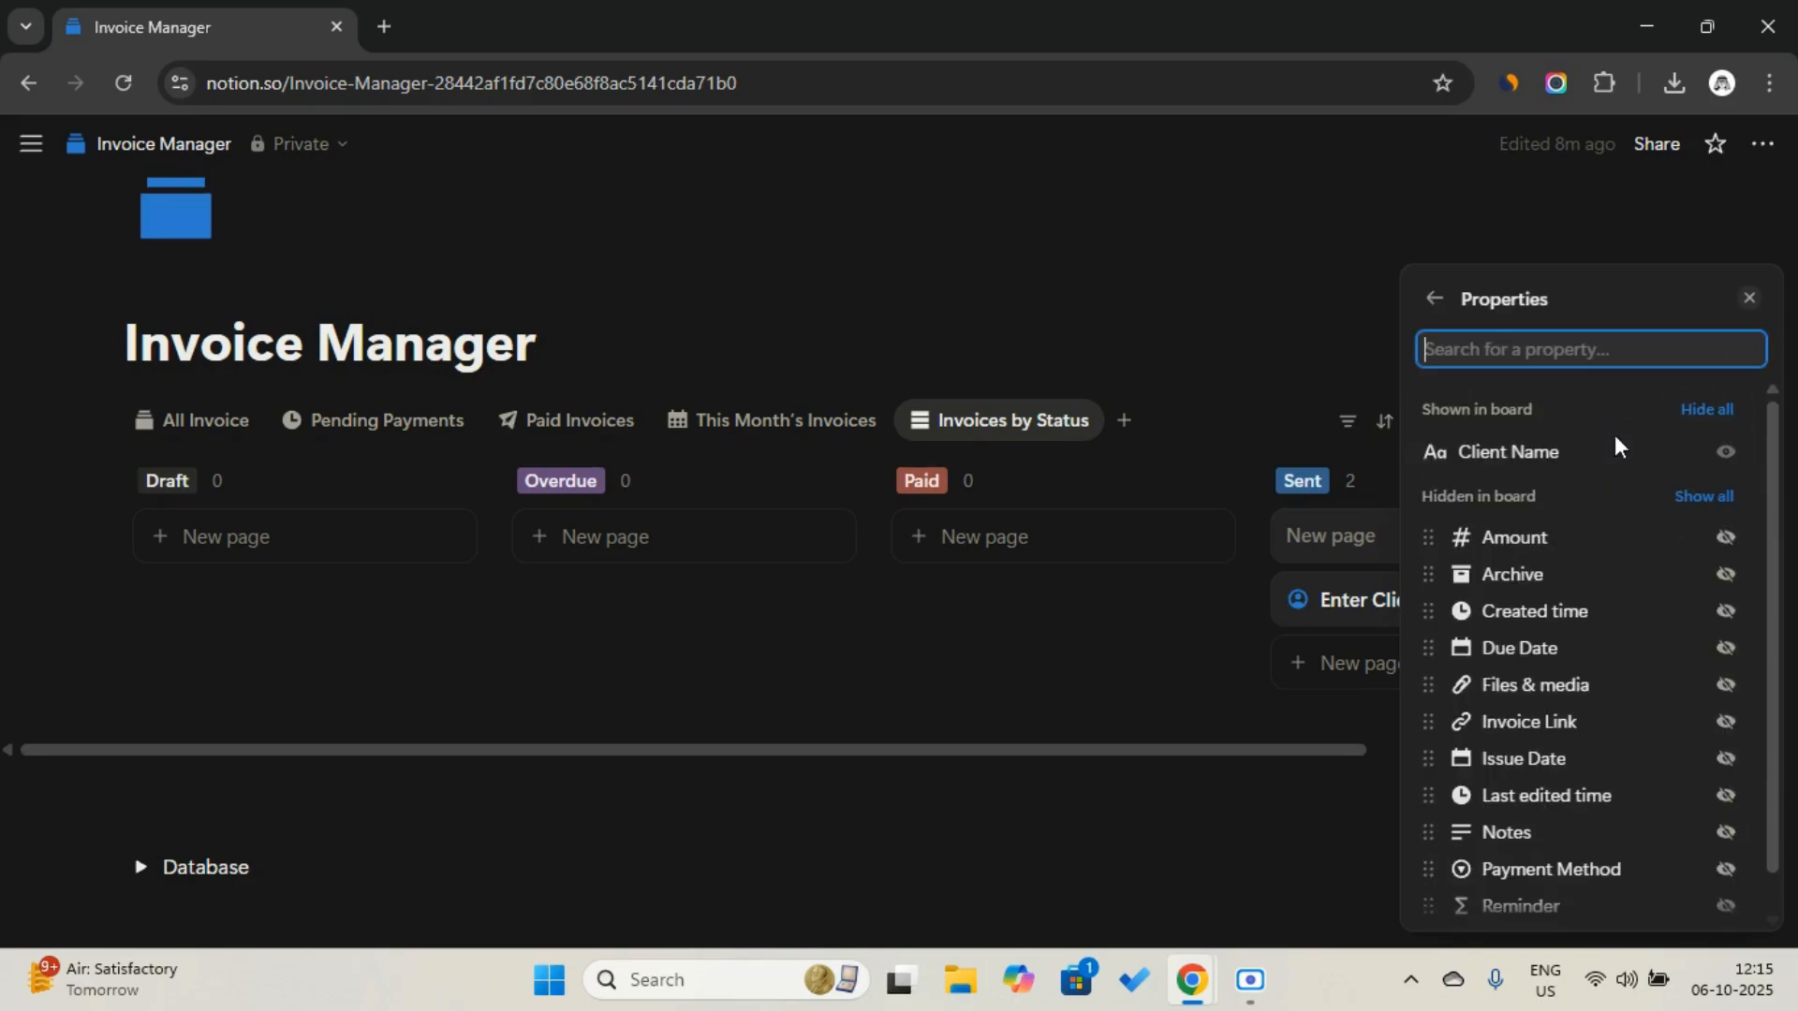
left_click(1723, 539)
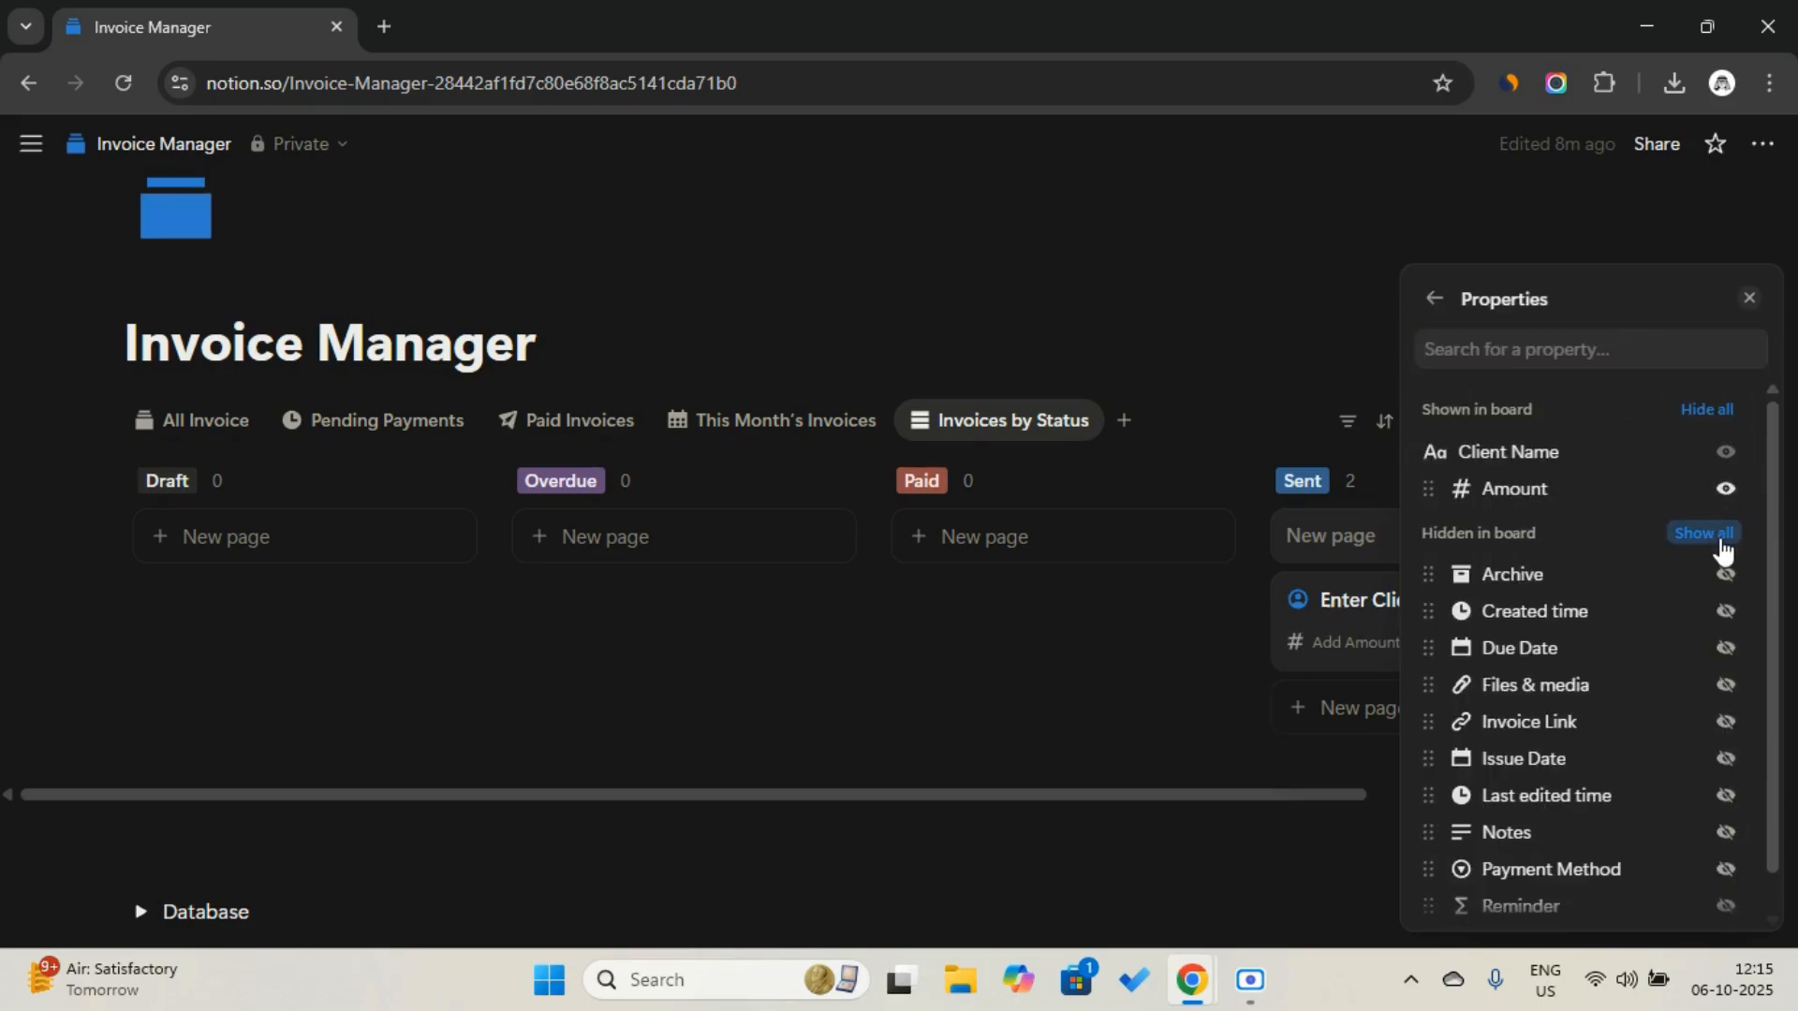
left_click(1725, 648)
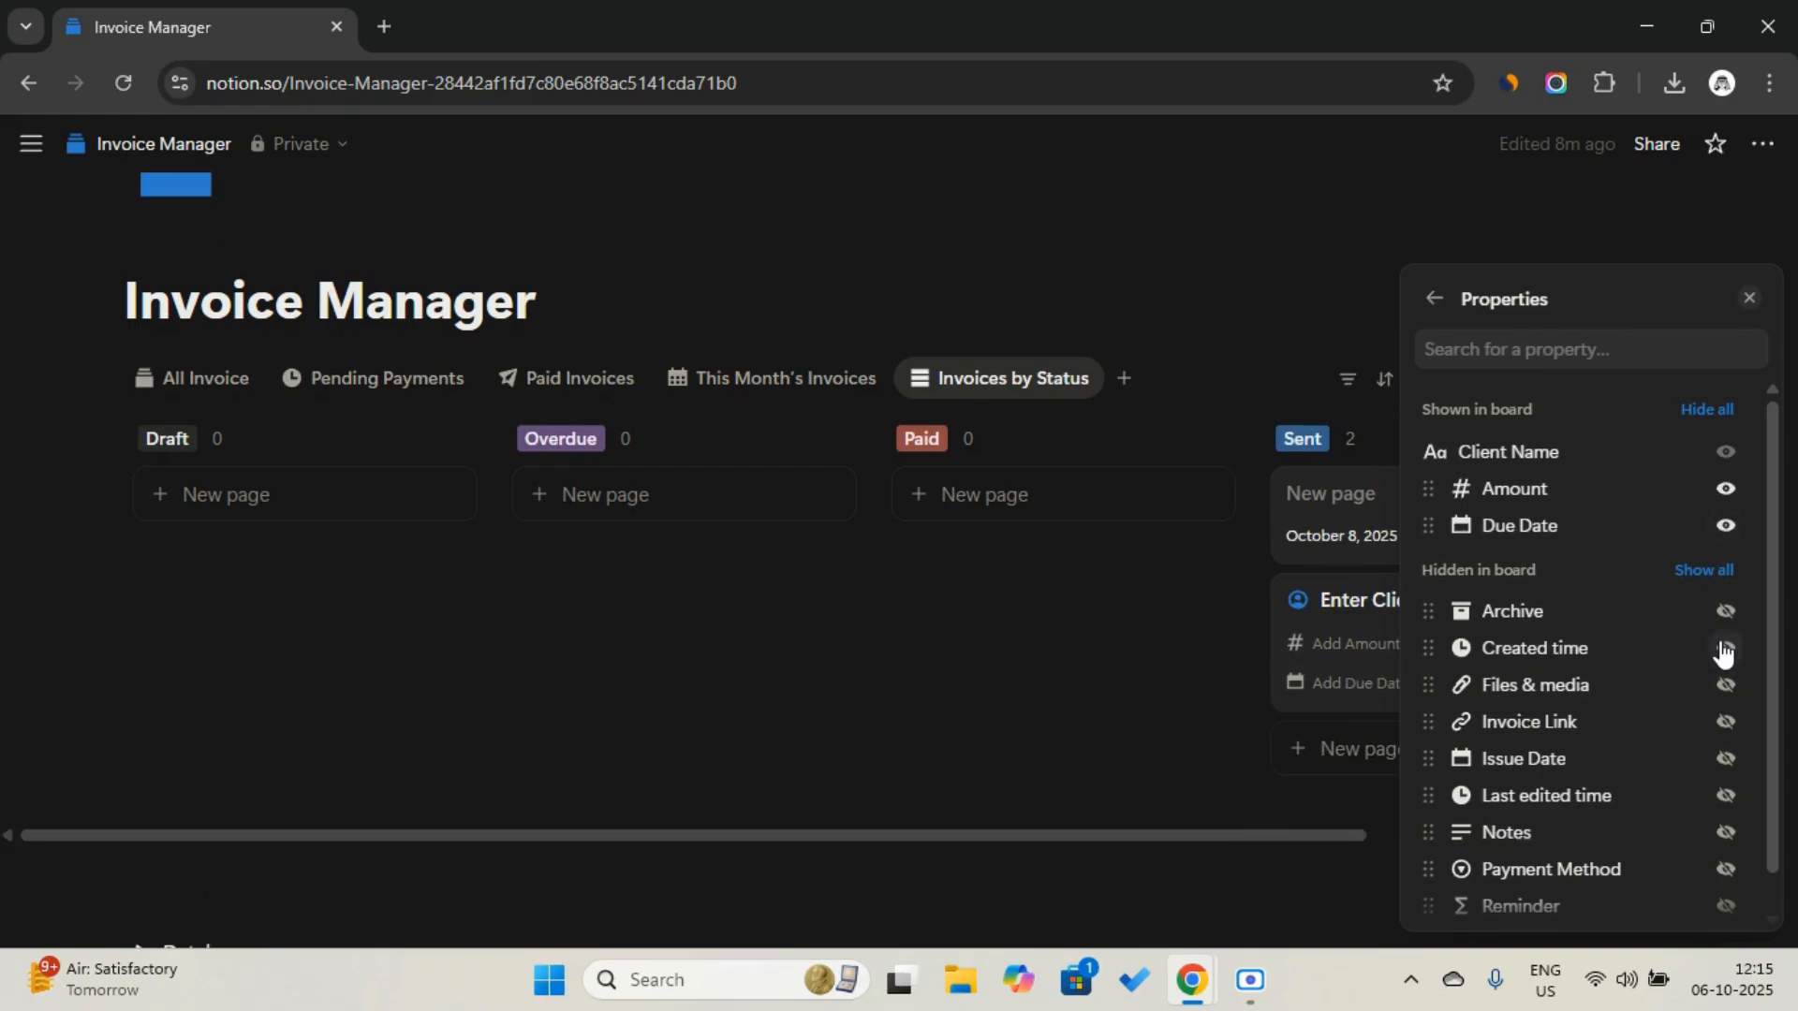
left_click(1727, 907)
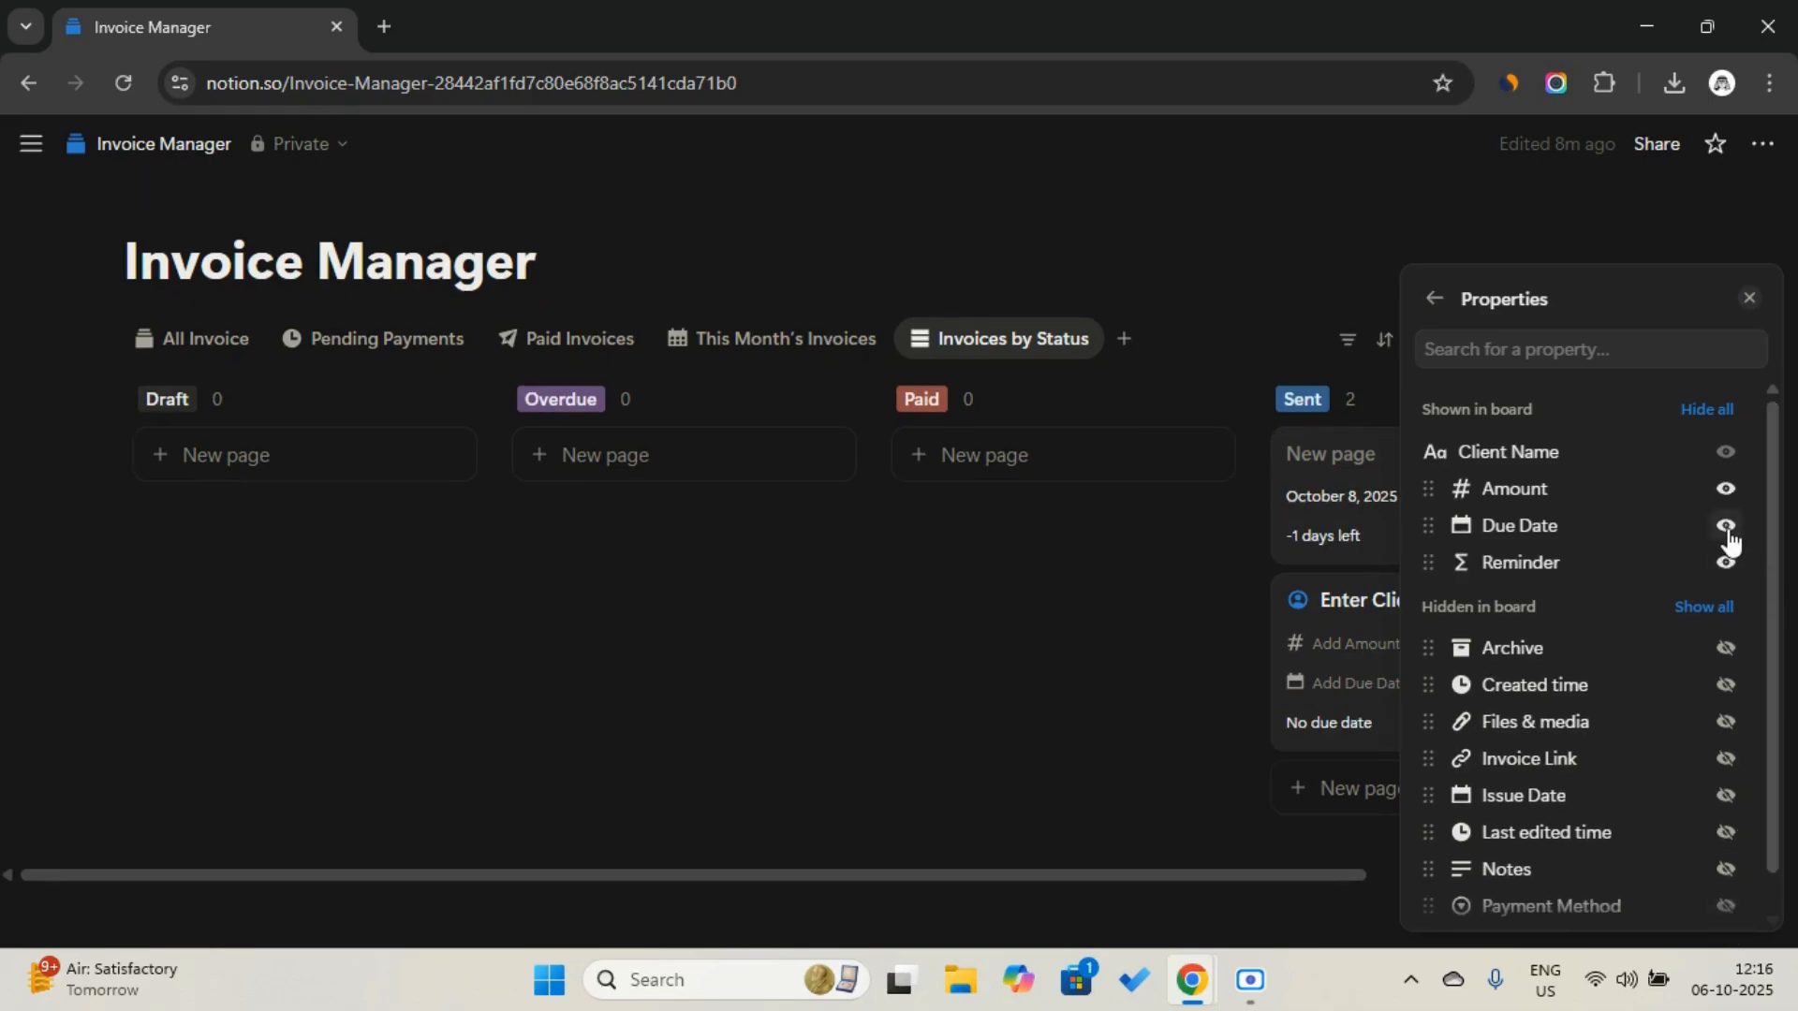
scroll(1732, 767, "down", 1)
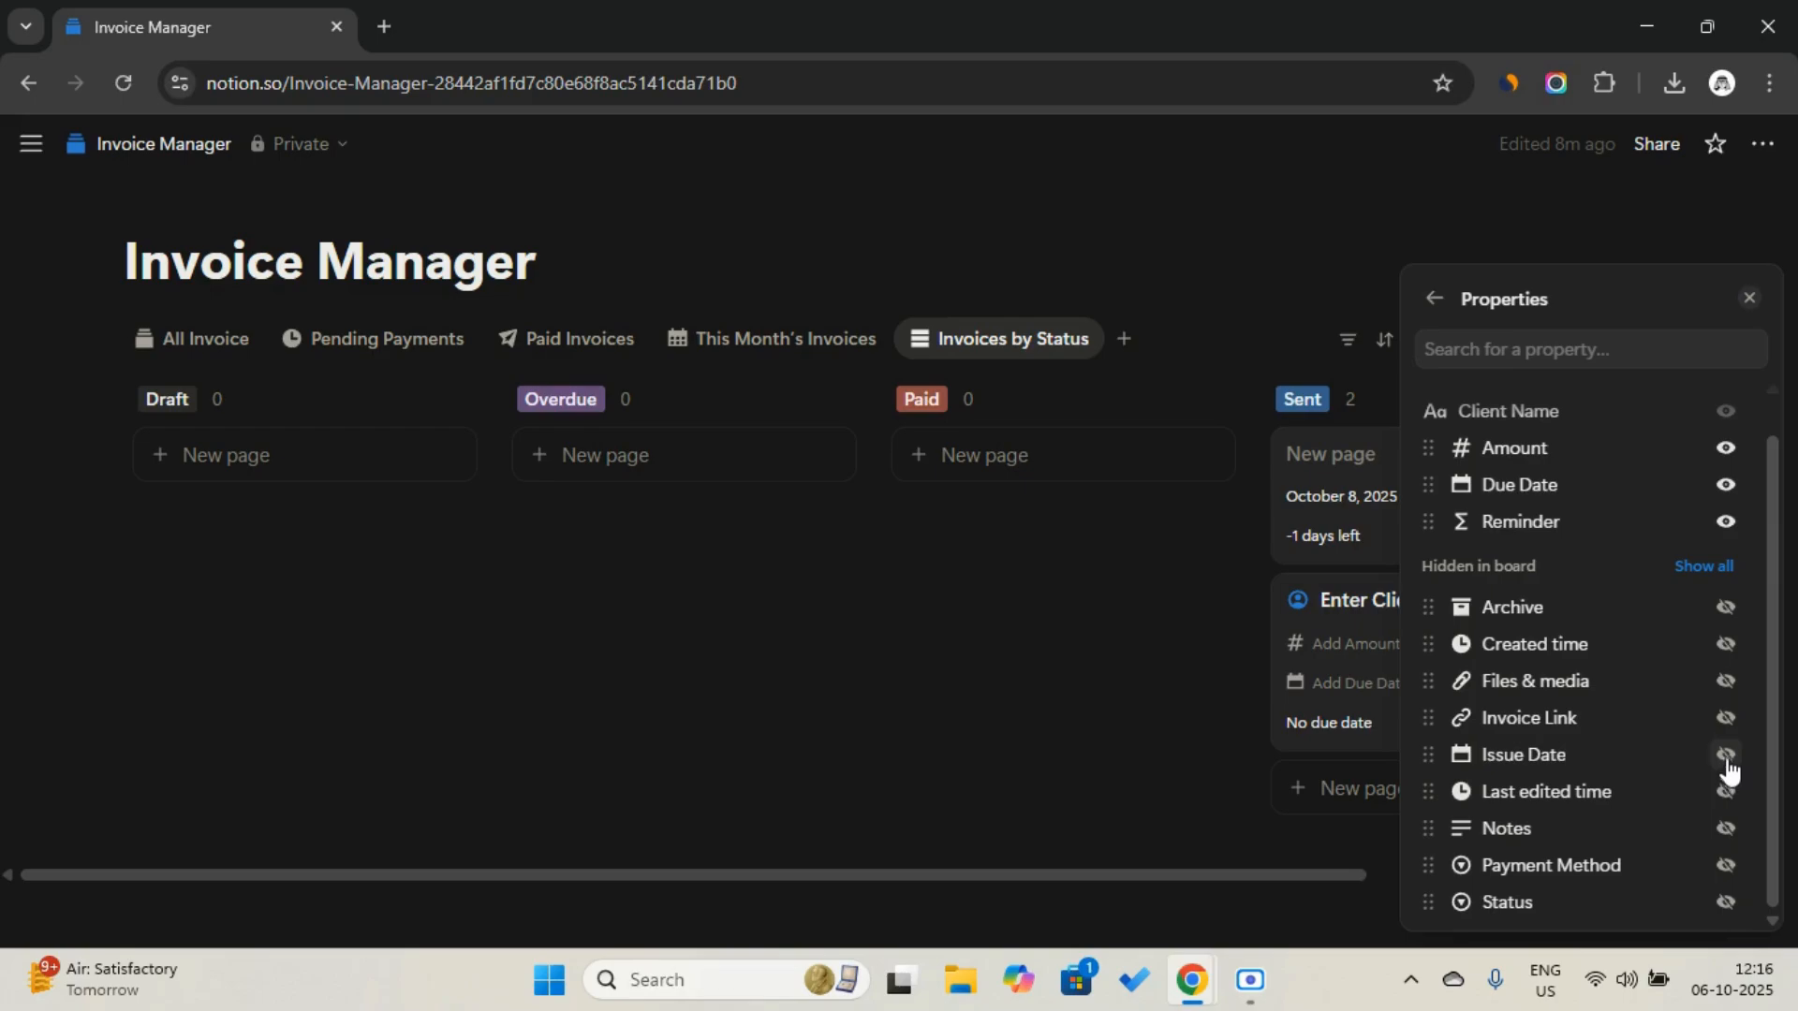
left_click(1726, 829)
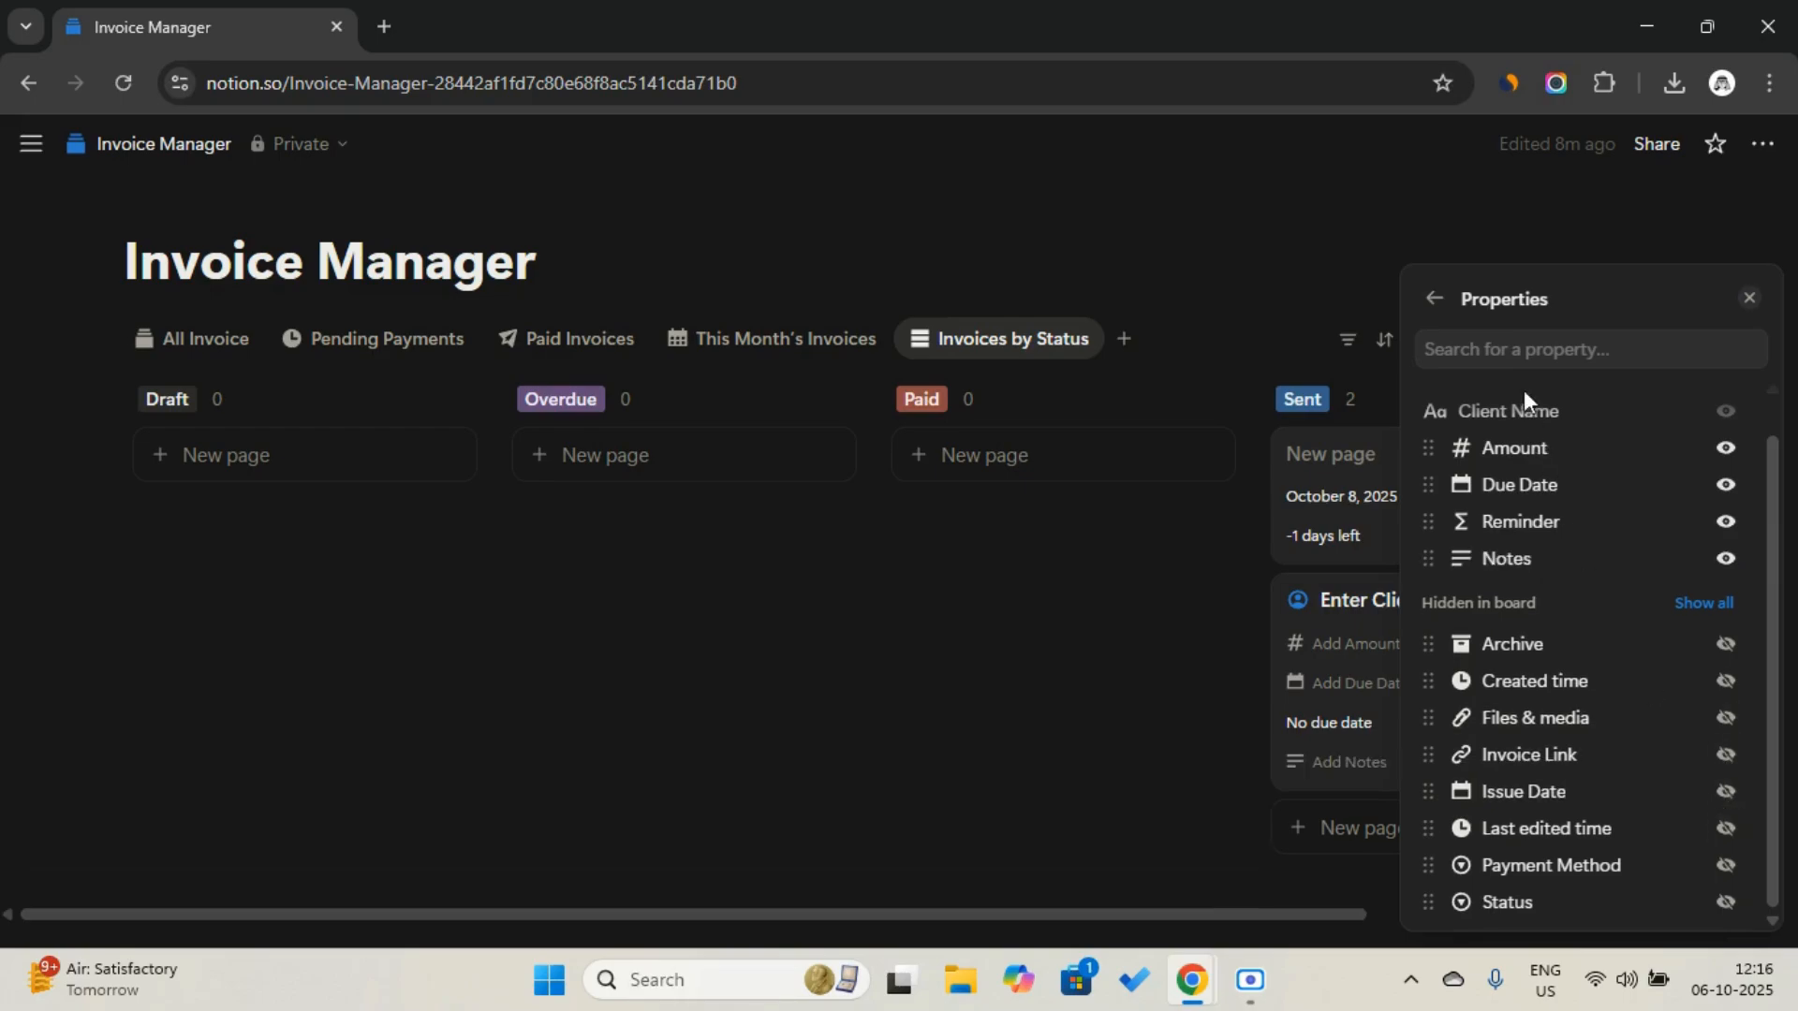
left_click(1426, 305)
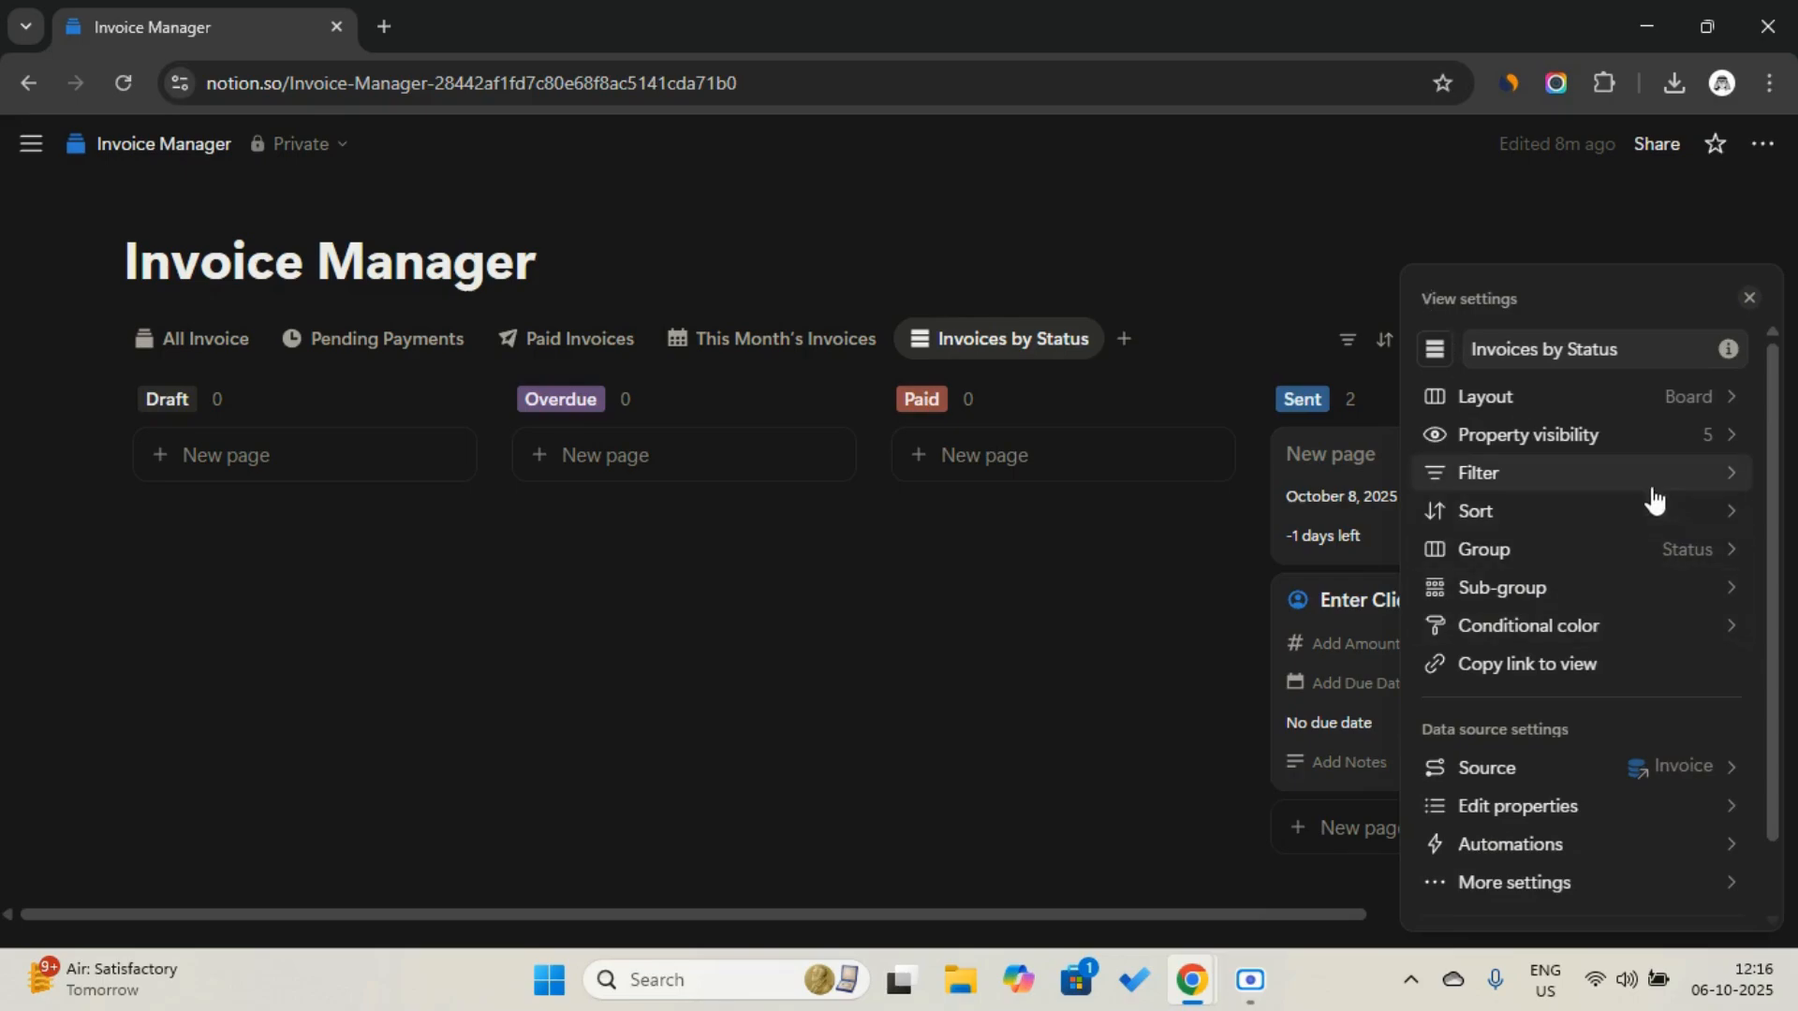
Turn off Wrap all properties for the board and move the Enter Client Name card from Sent to Draft
left_click(1561, 401)
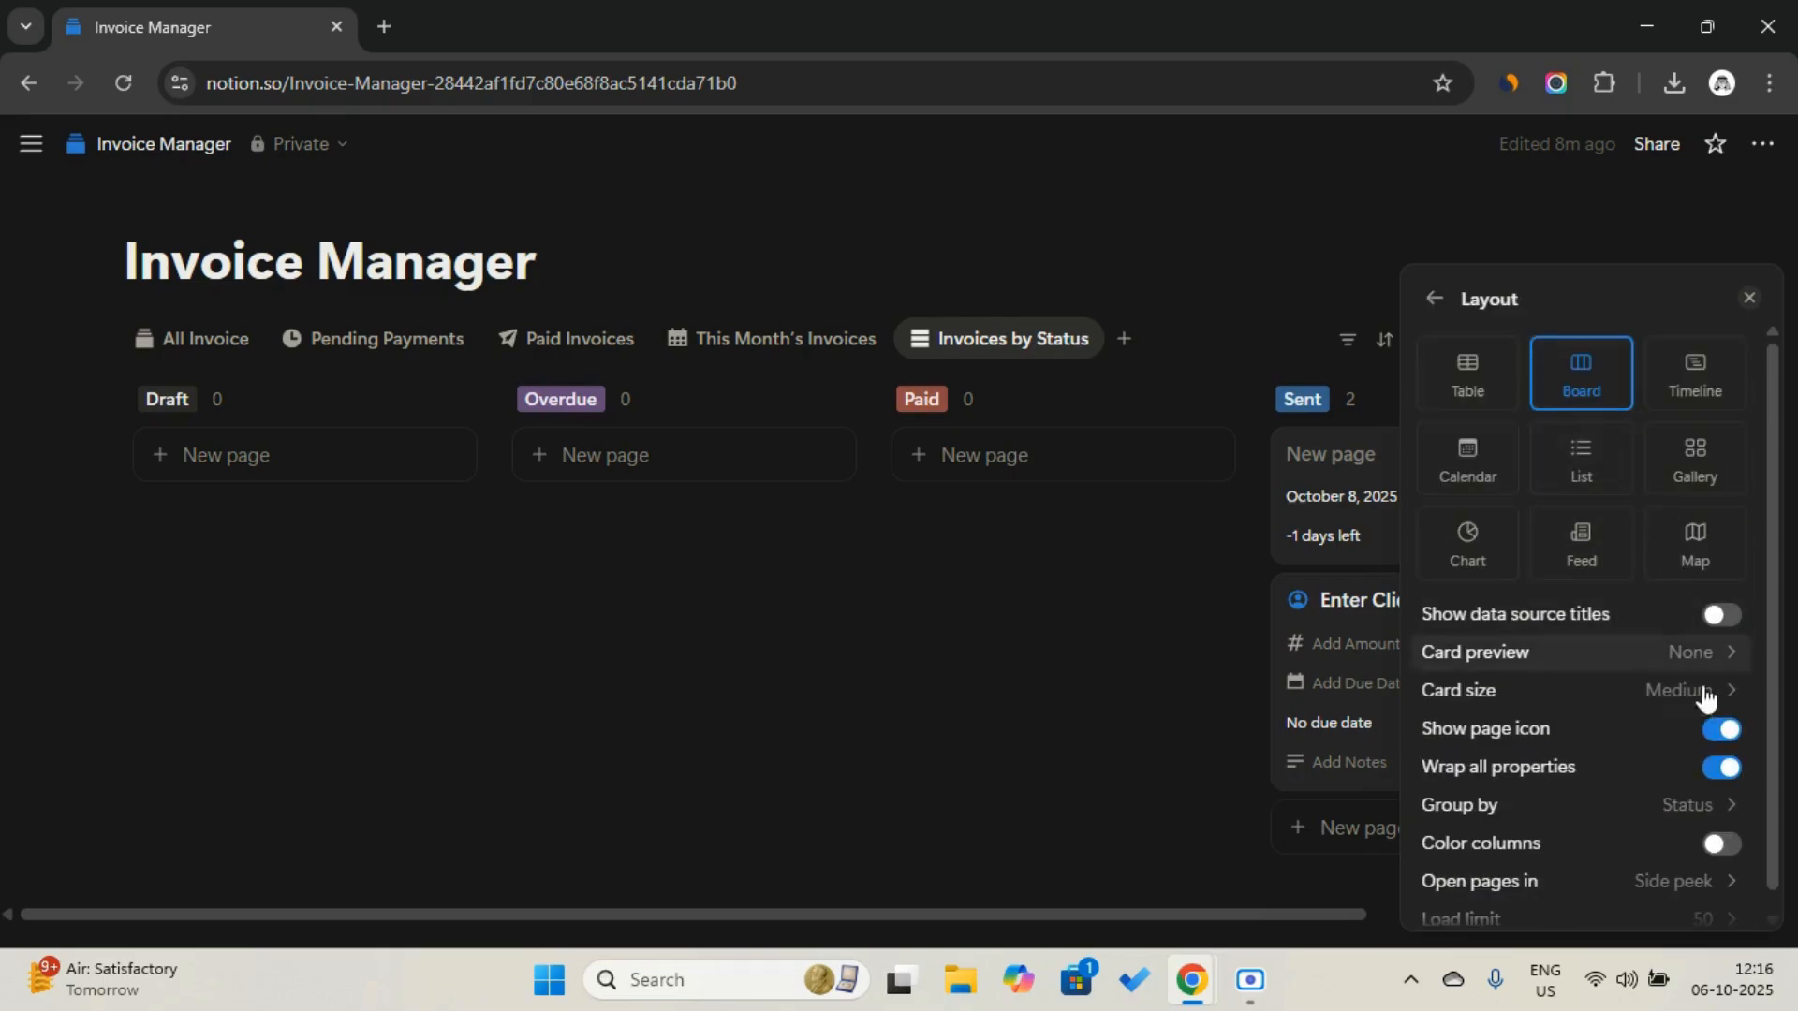
left_click(1726, 770)
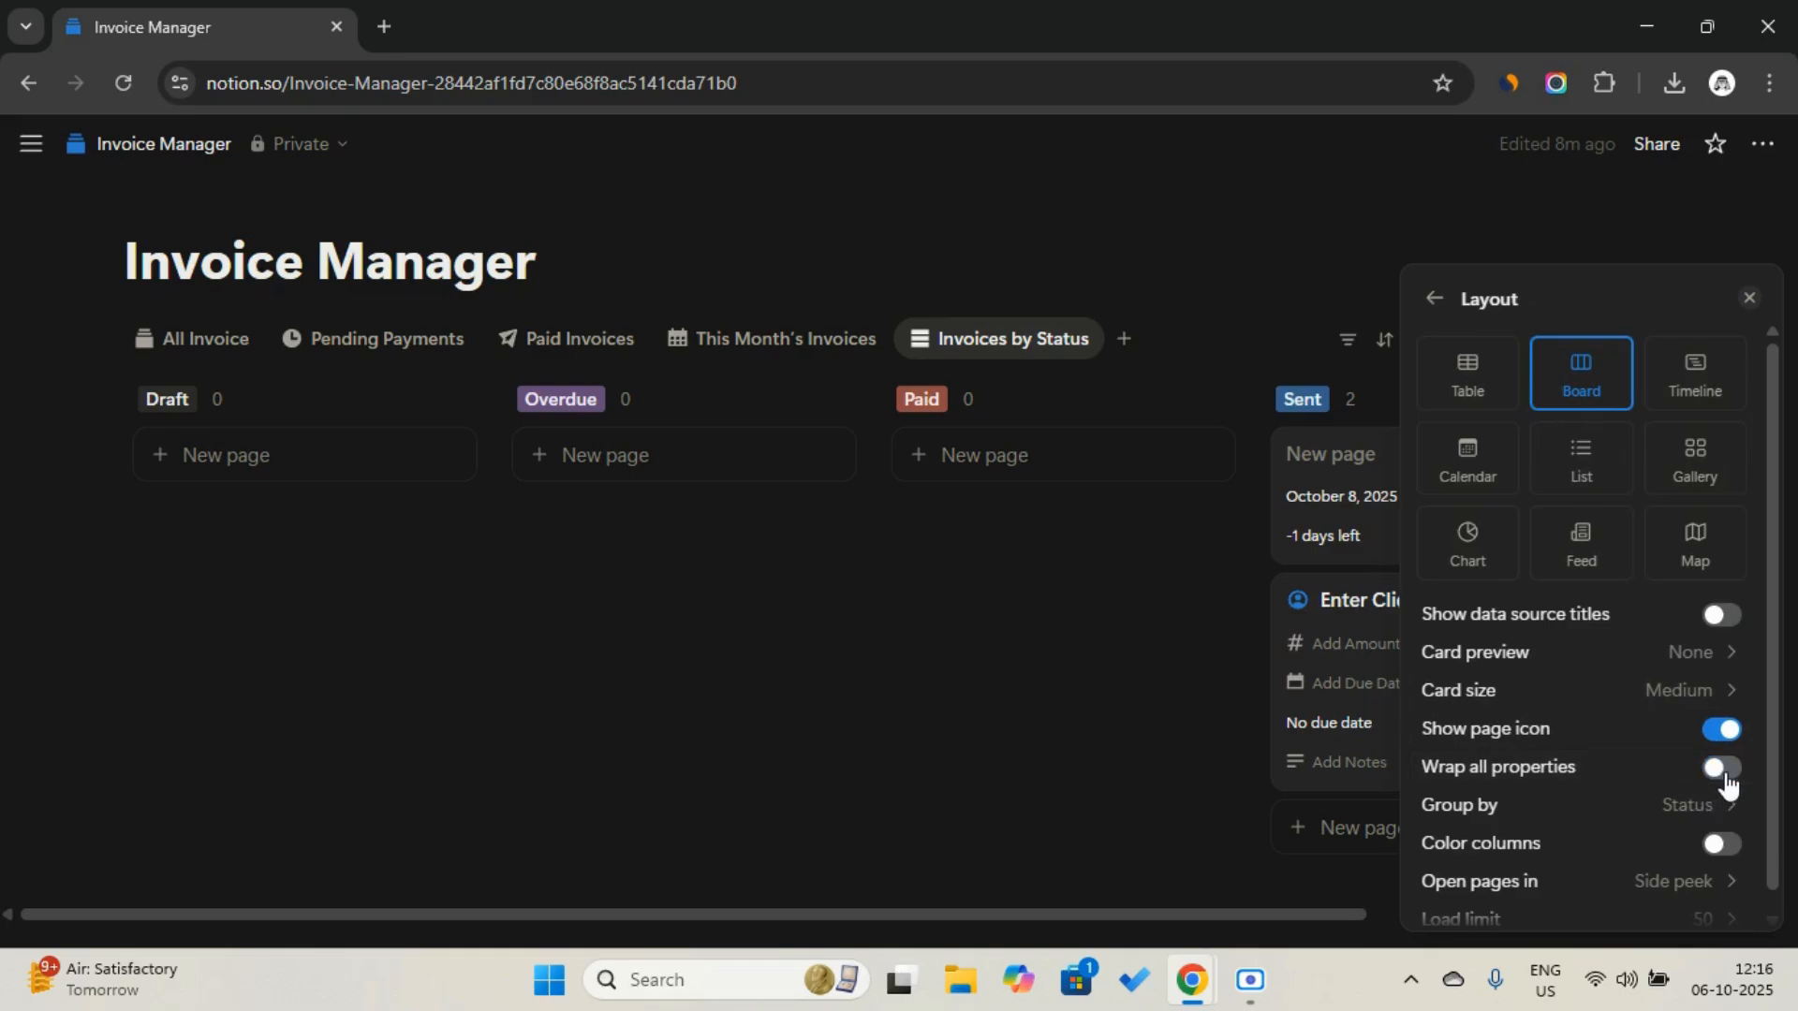
left_click(1174, 708)
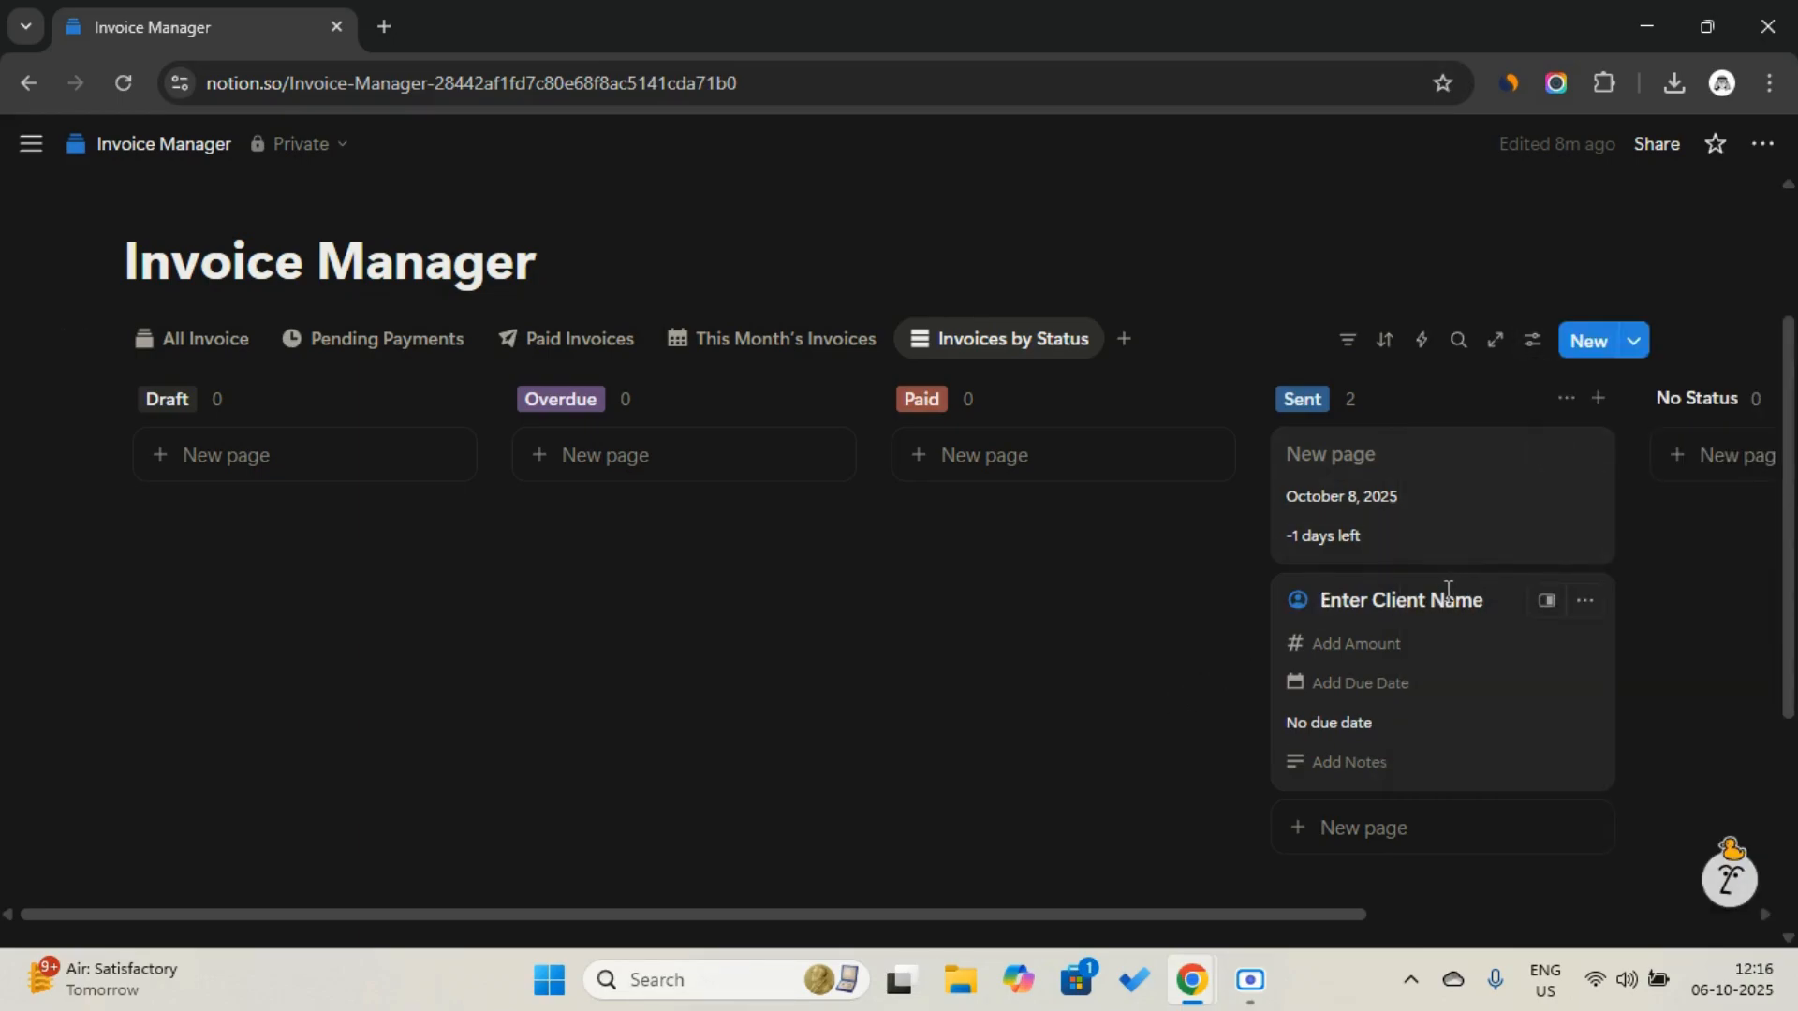
left_click_drag(1466, 625, 450, 482)
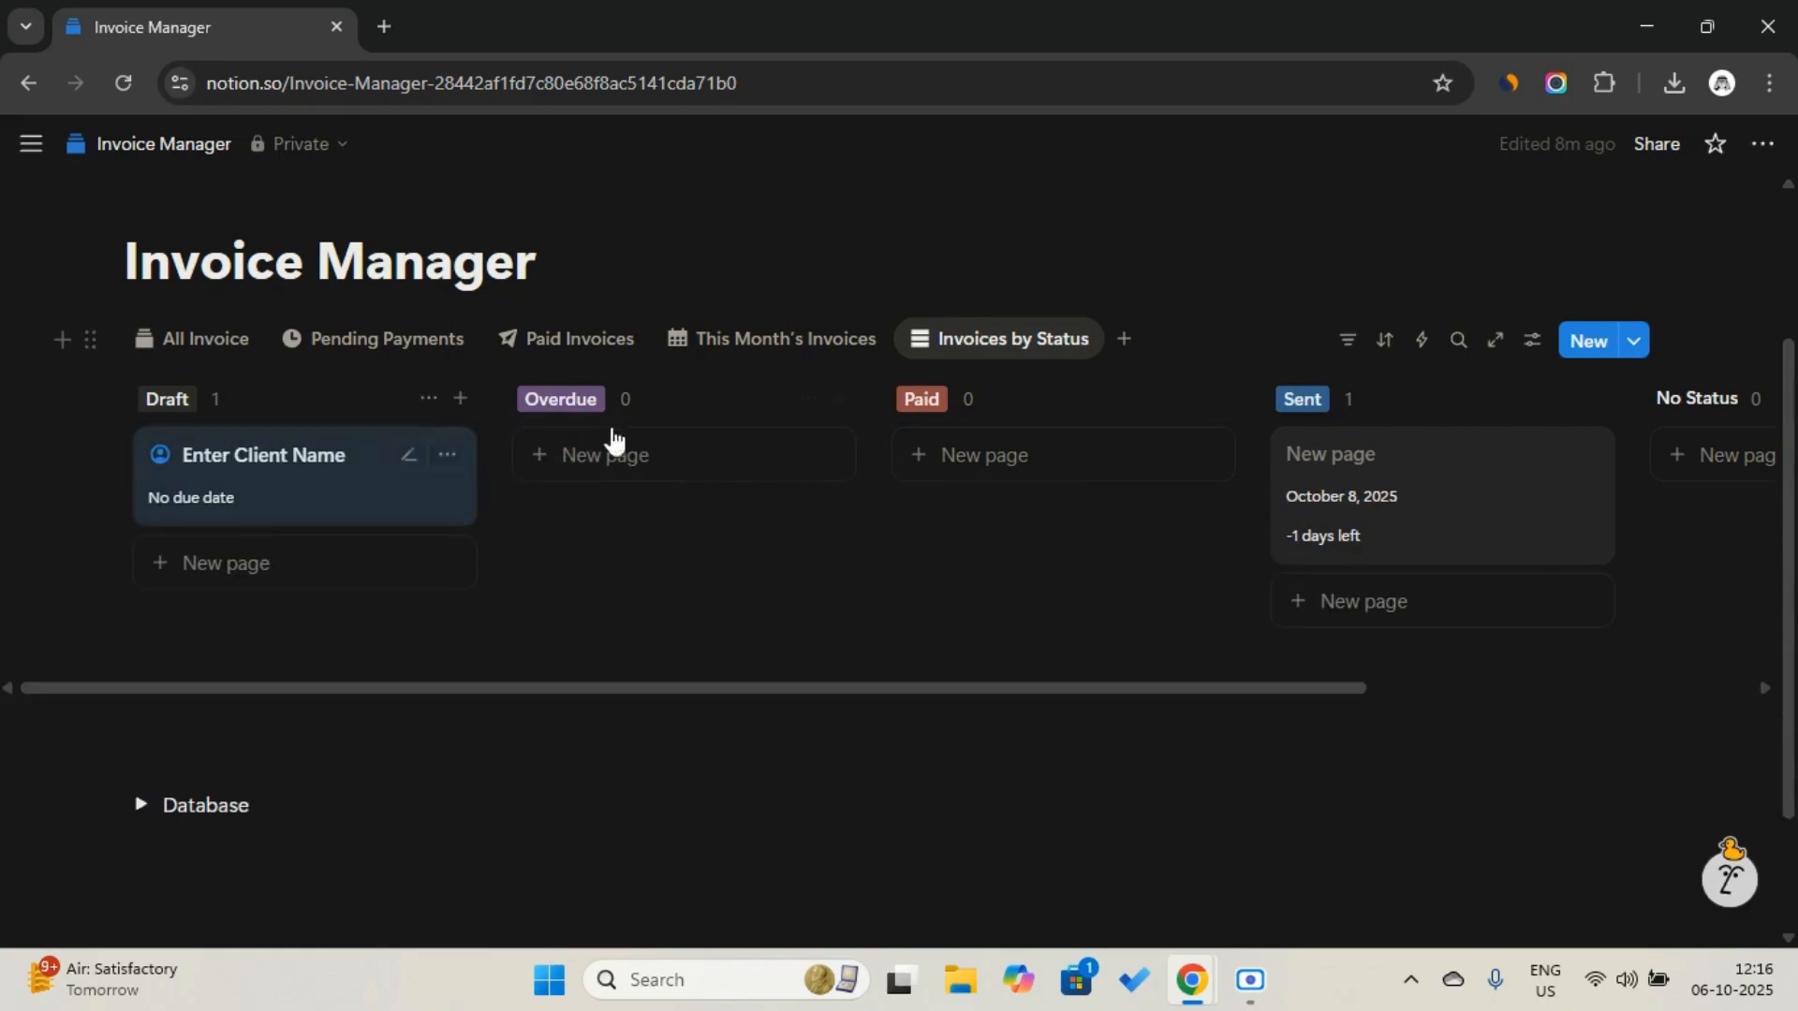
Reorder the board's status groups to Draft, Sent, Paid, Overdue, No Status
left_click(1020, 361)
left_click(1011, 416)
left_click(1615, 553)
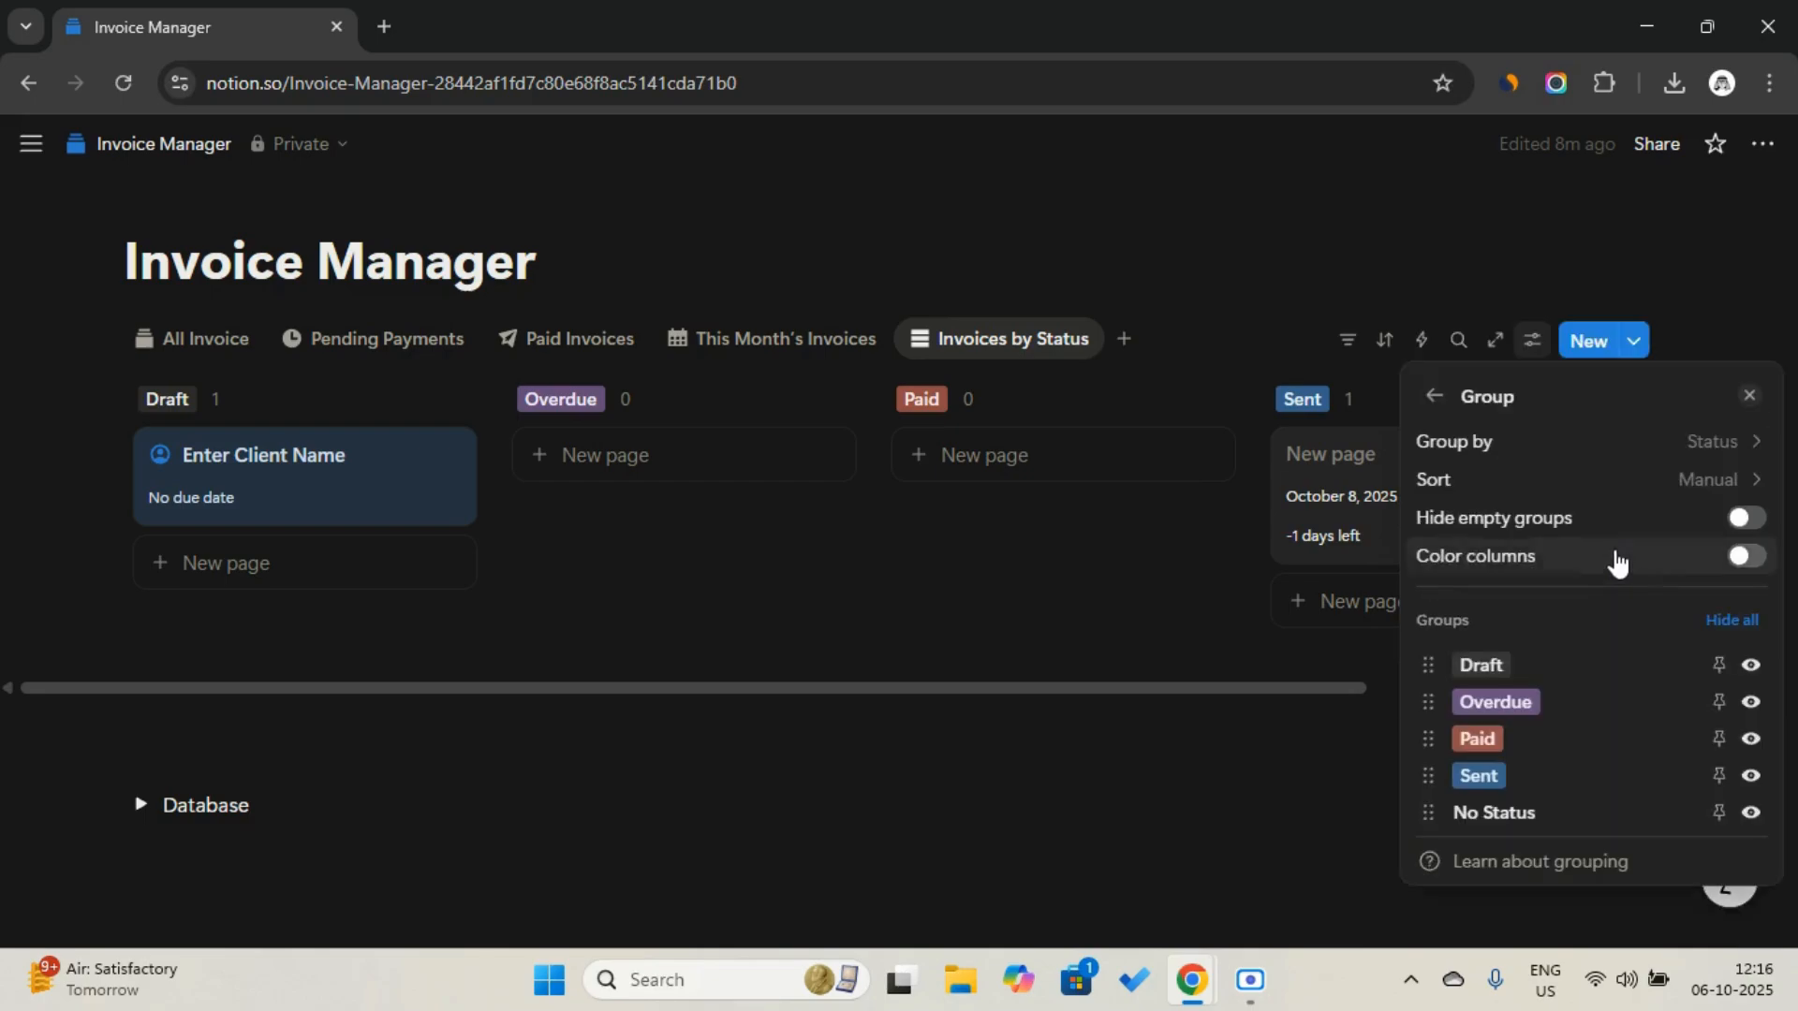
left_click_drag(1504, 704, 1504, 781)
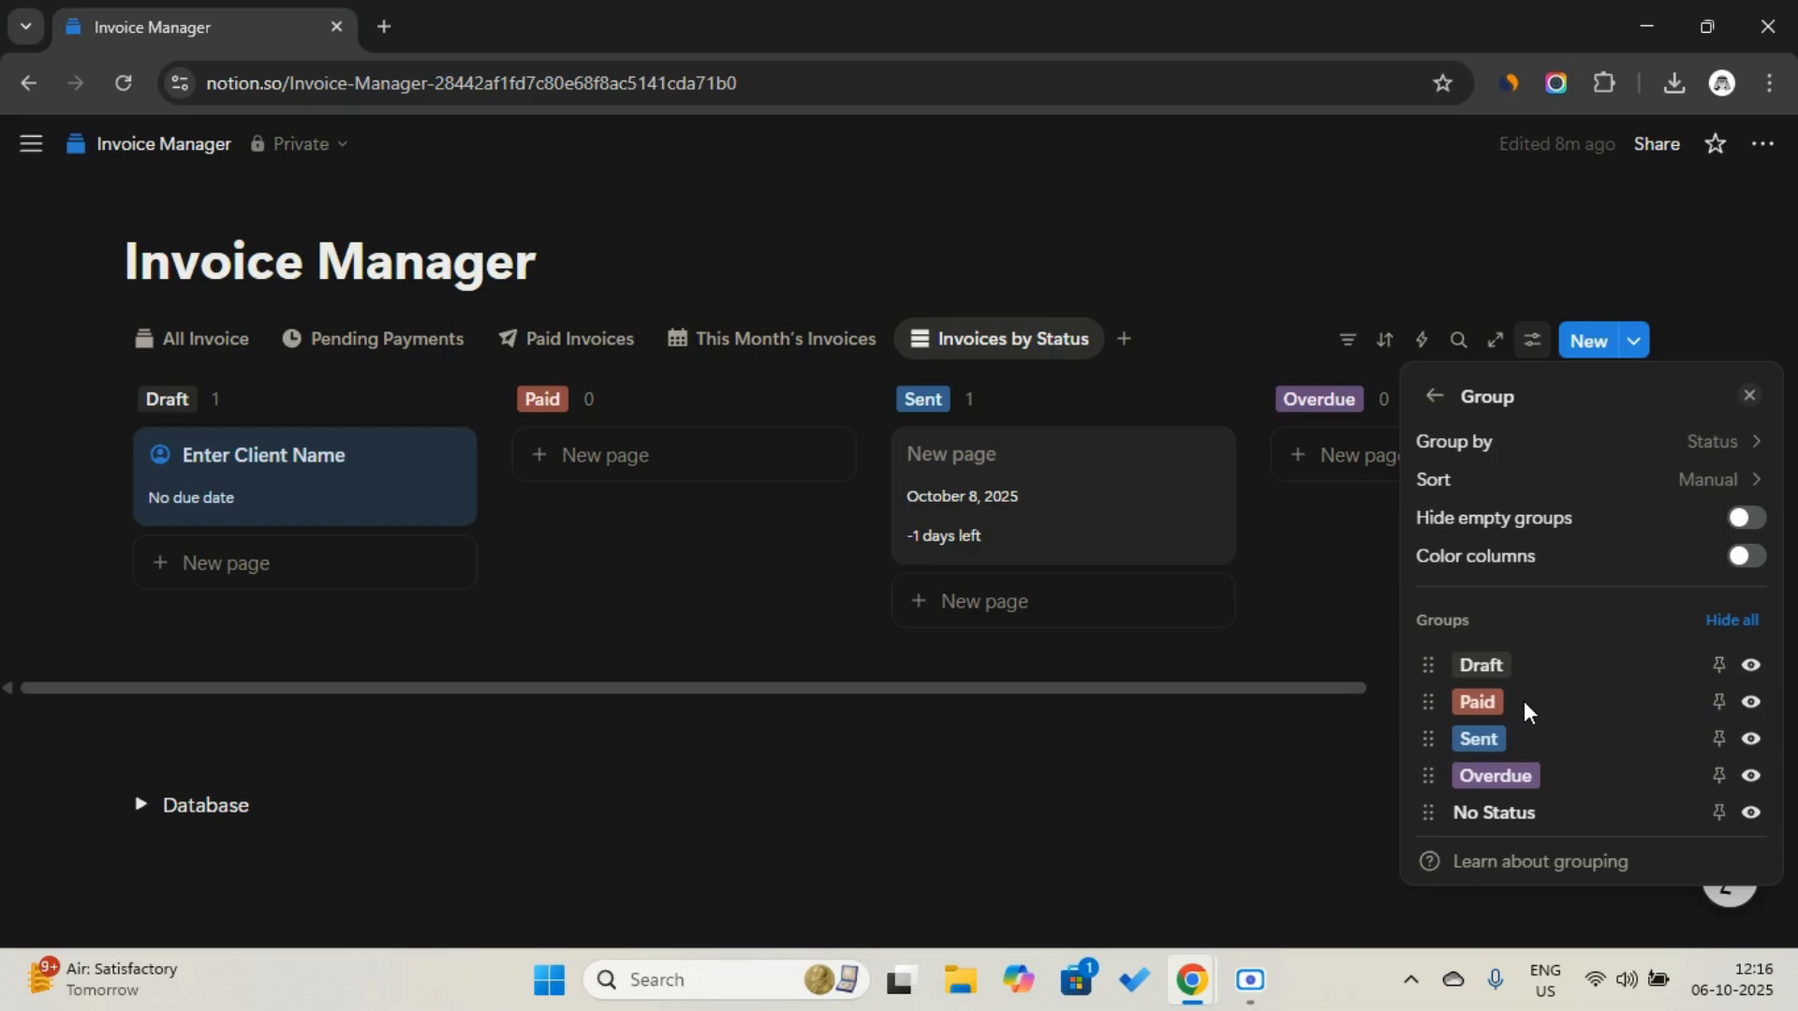
left_click_drag(1525, 698, 1531, 710)
left_click(1313, 722)
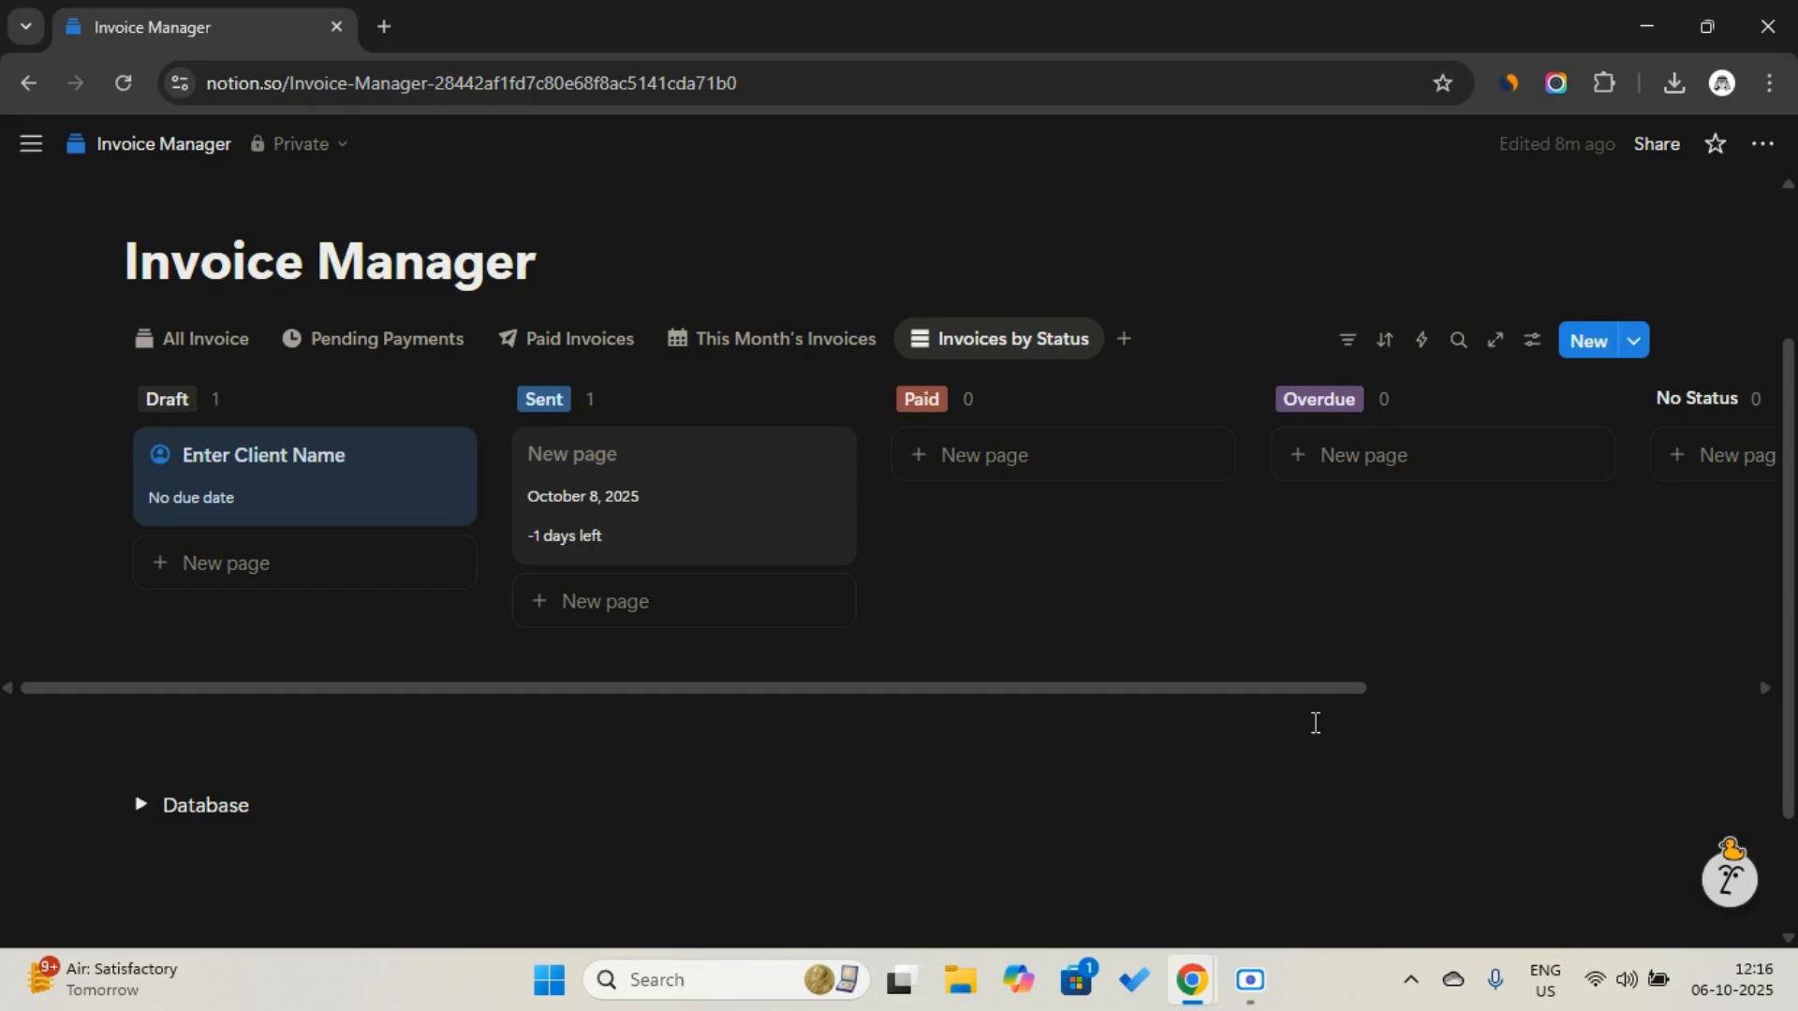
Filter the Invoices by Status view to invoices whose Archive property is Unchecked
left_click(1348, 343)
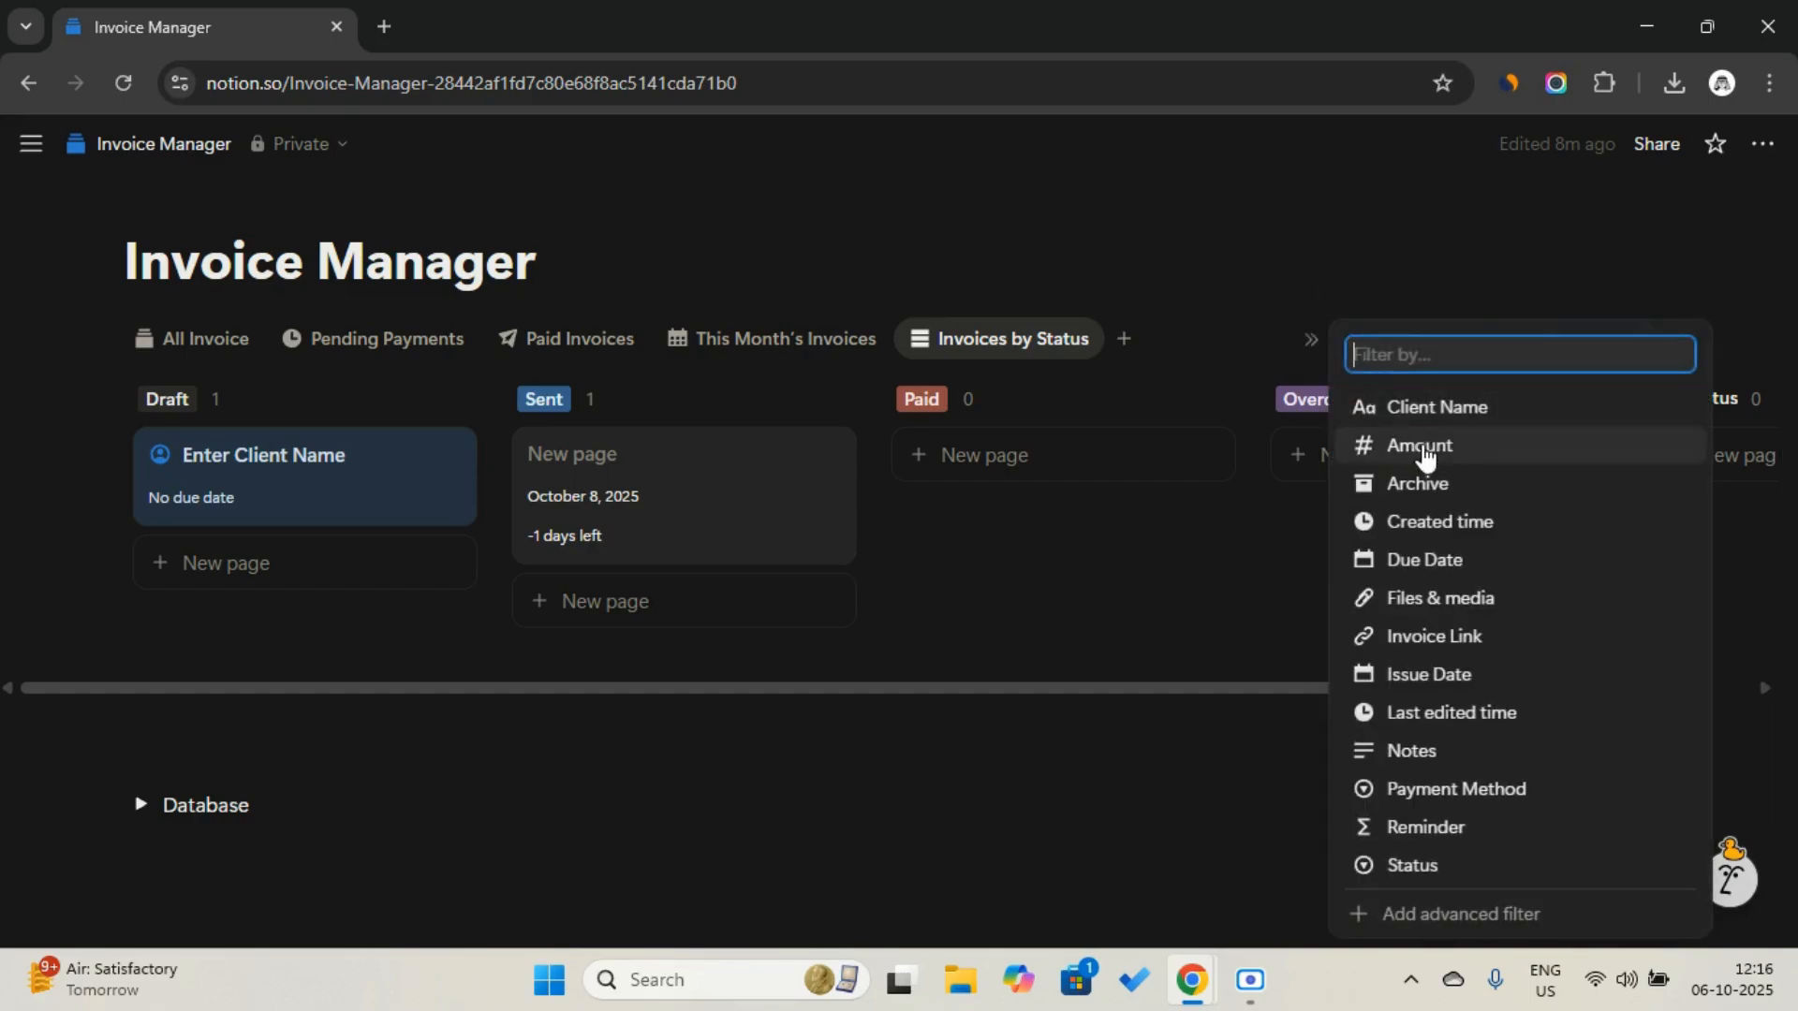
left_click(1425, 481)
left_click(307, 488)
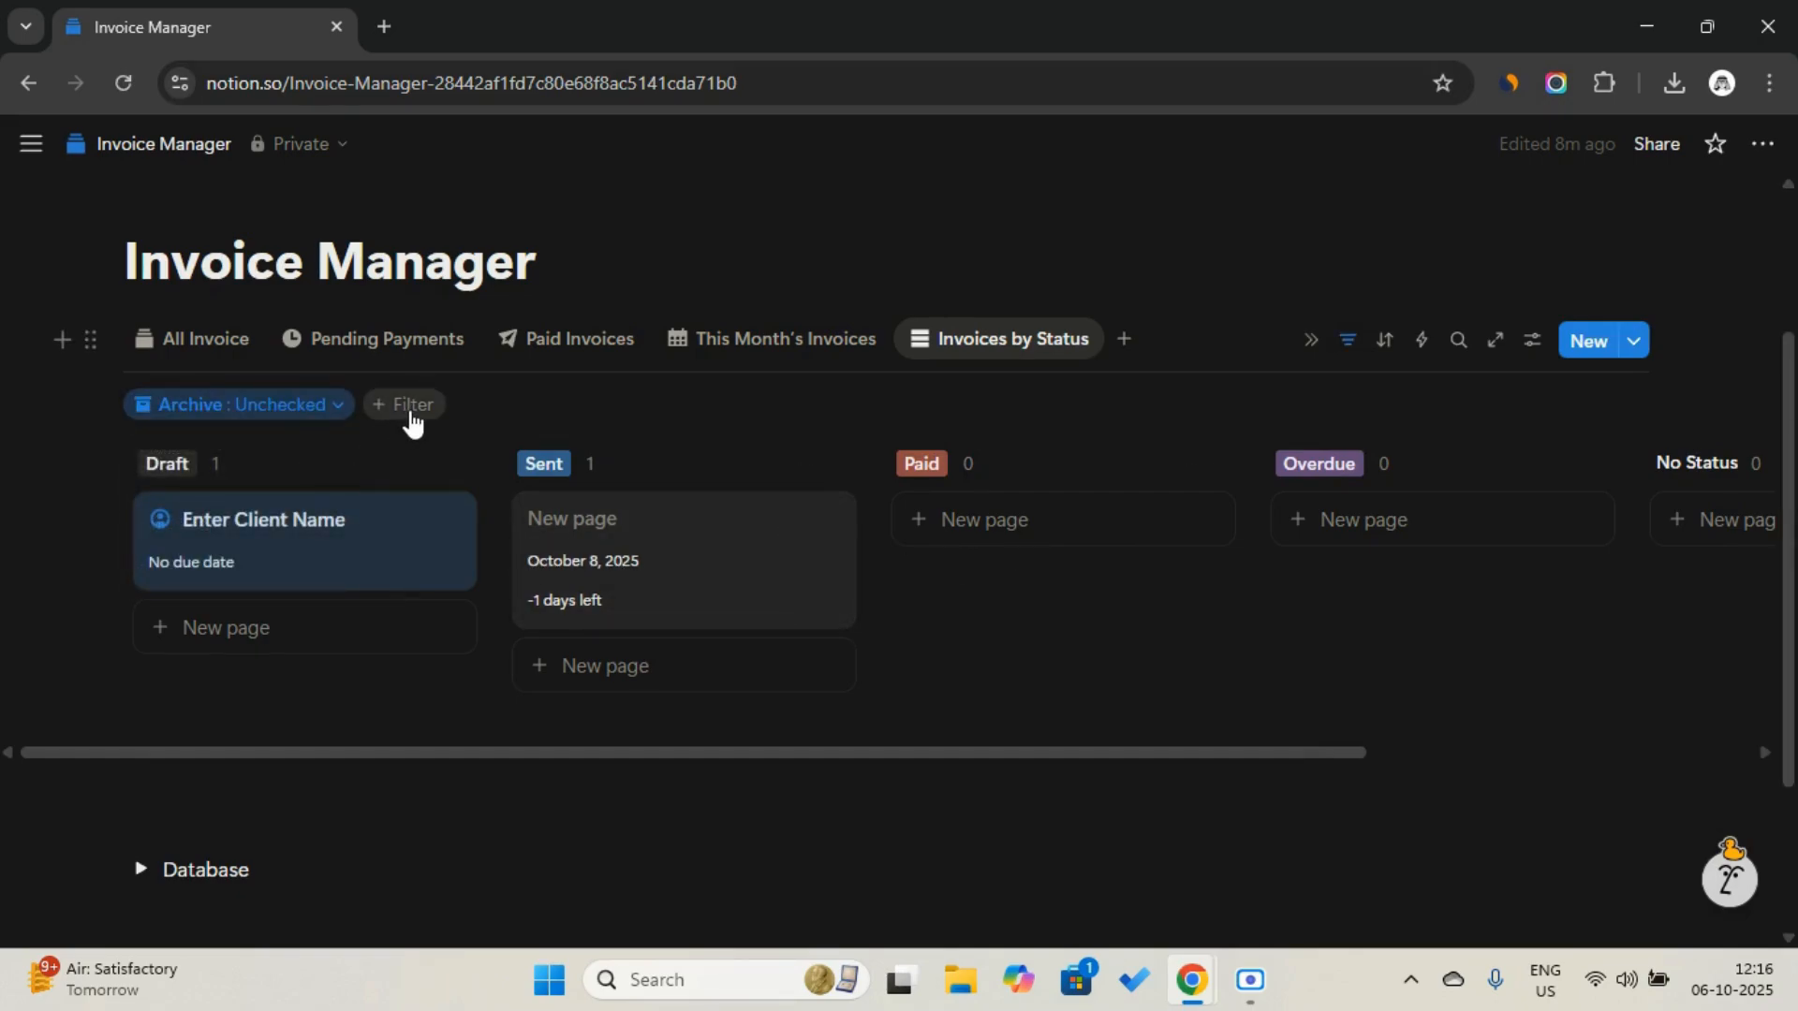
Sort the Invoices by Status view by Last edited time in Descending order and collapse the filter bar
left_click(1386, 338)
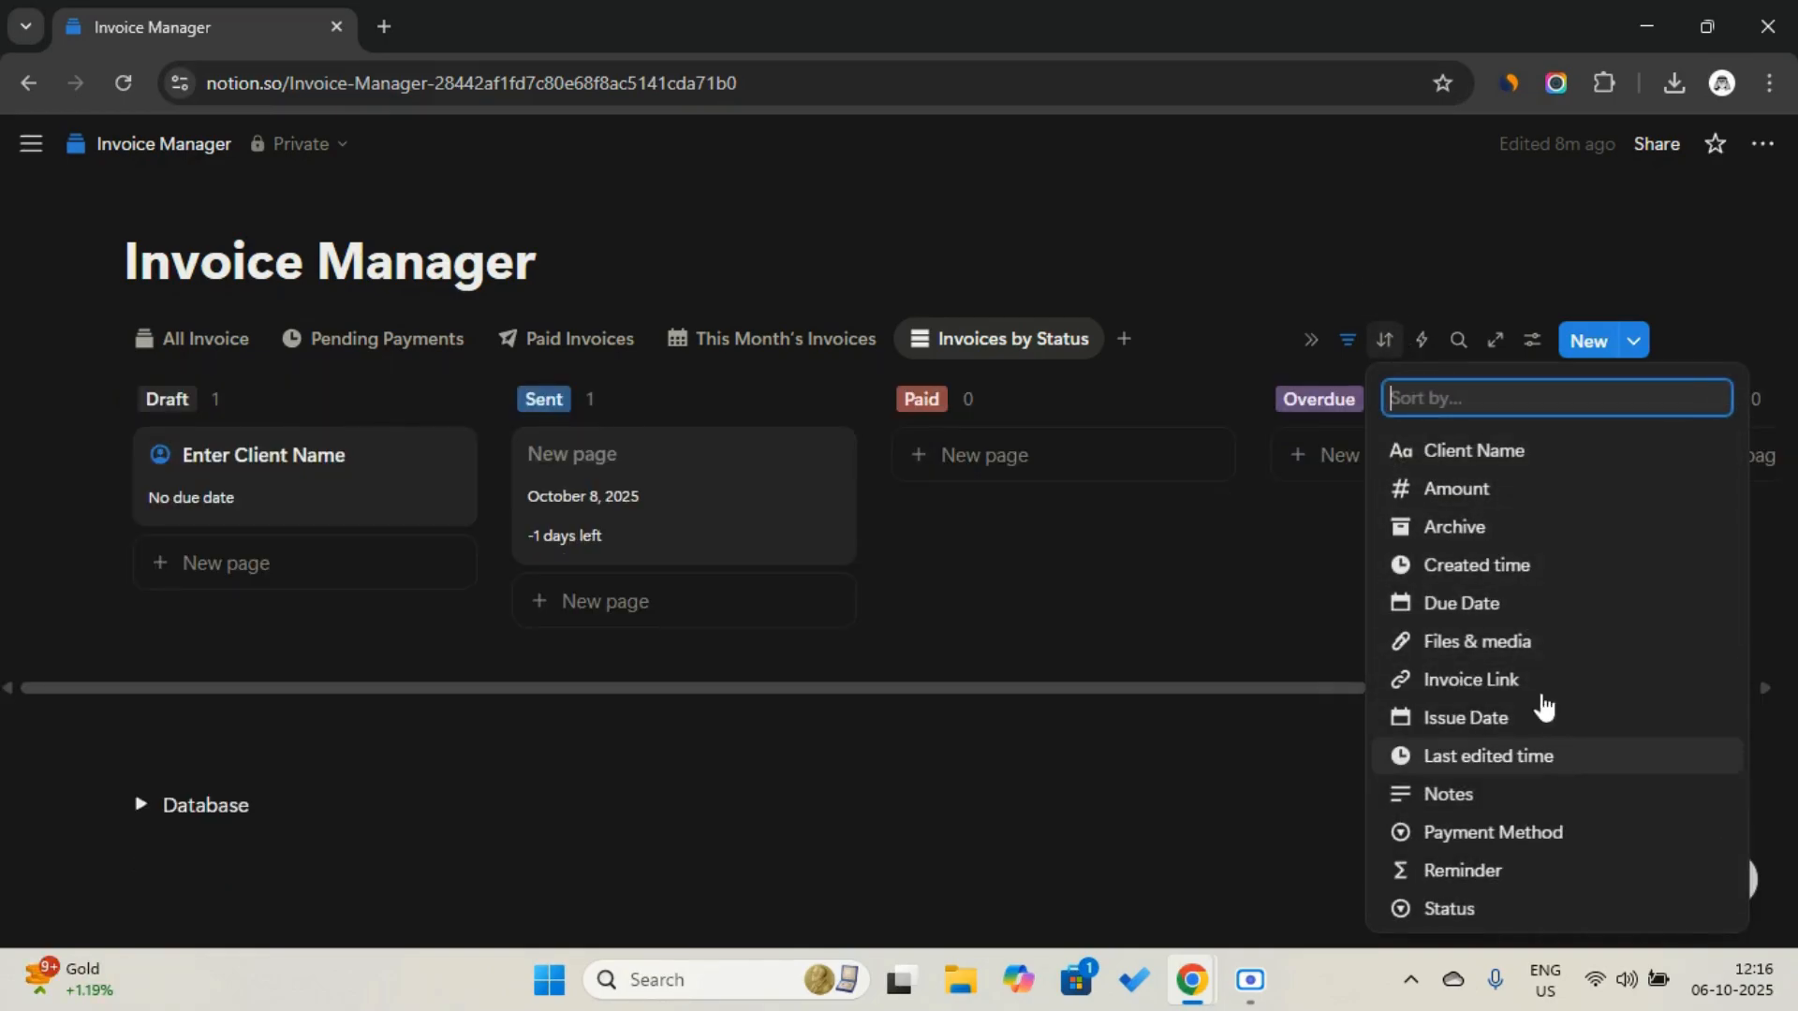
left_click(1529, 758)
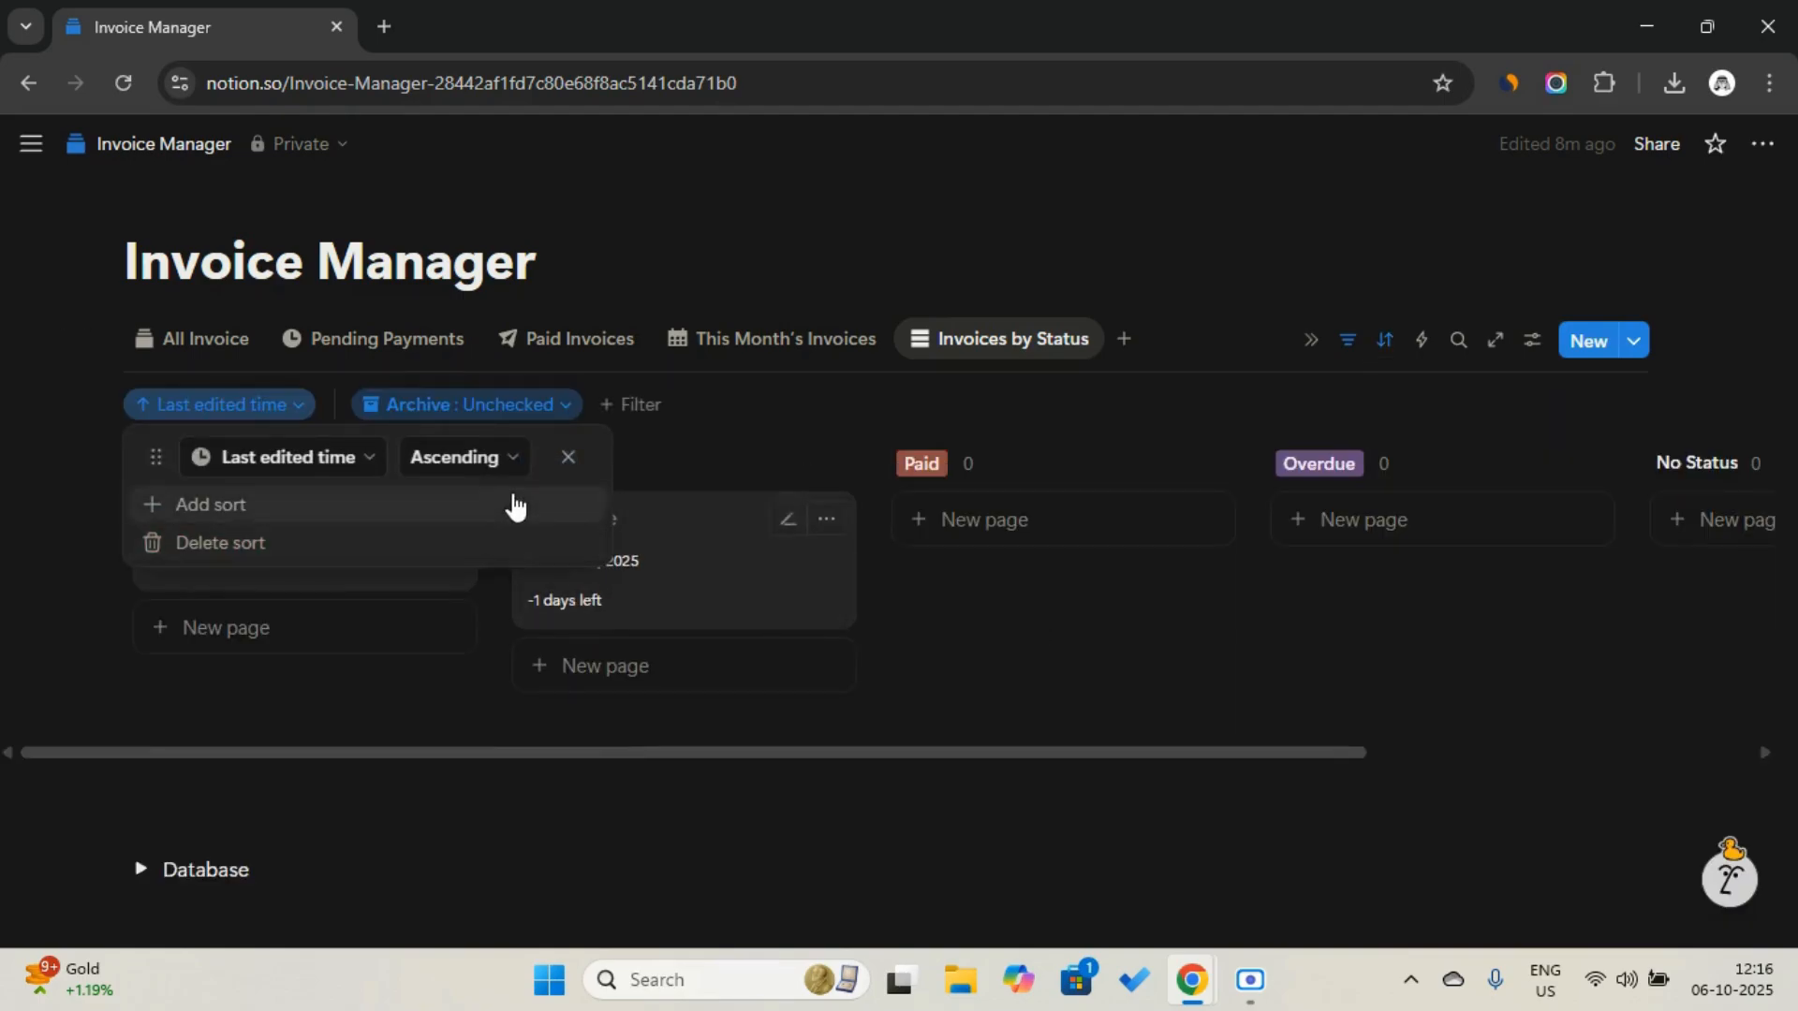
left_click(497, 461)
left_click(495, 543)
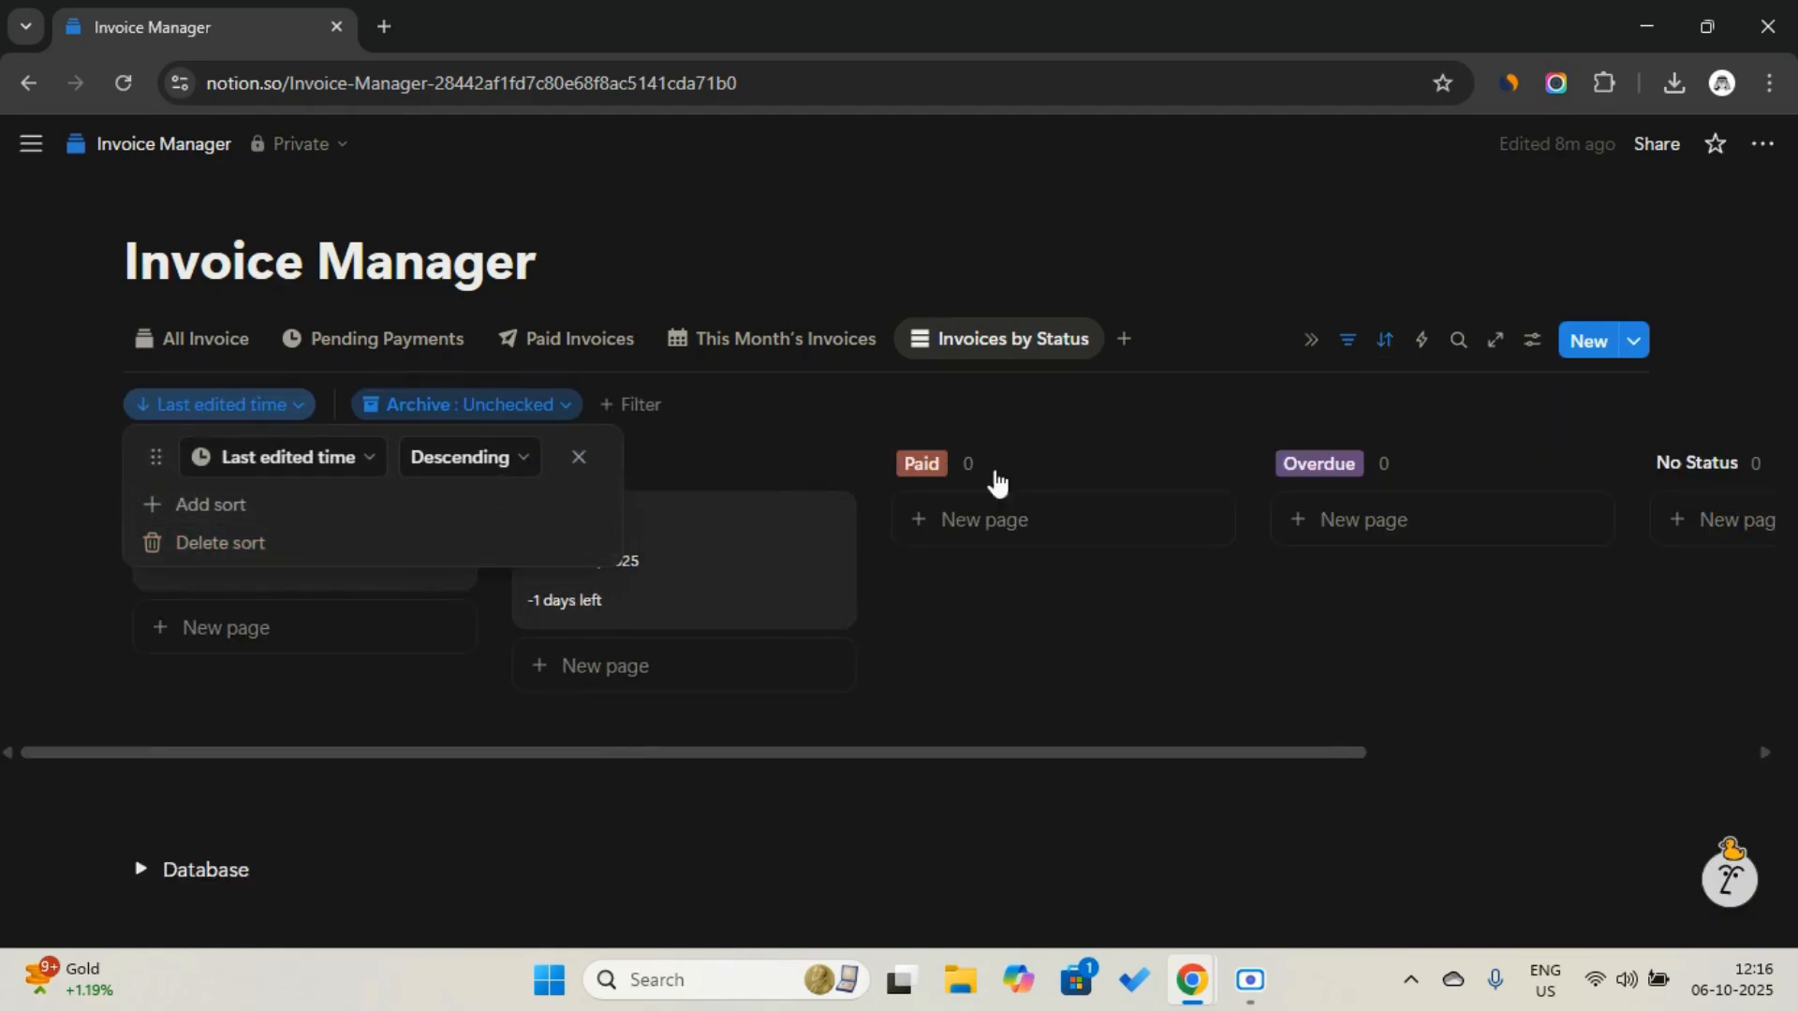
left_click(1347, 342)
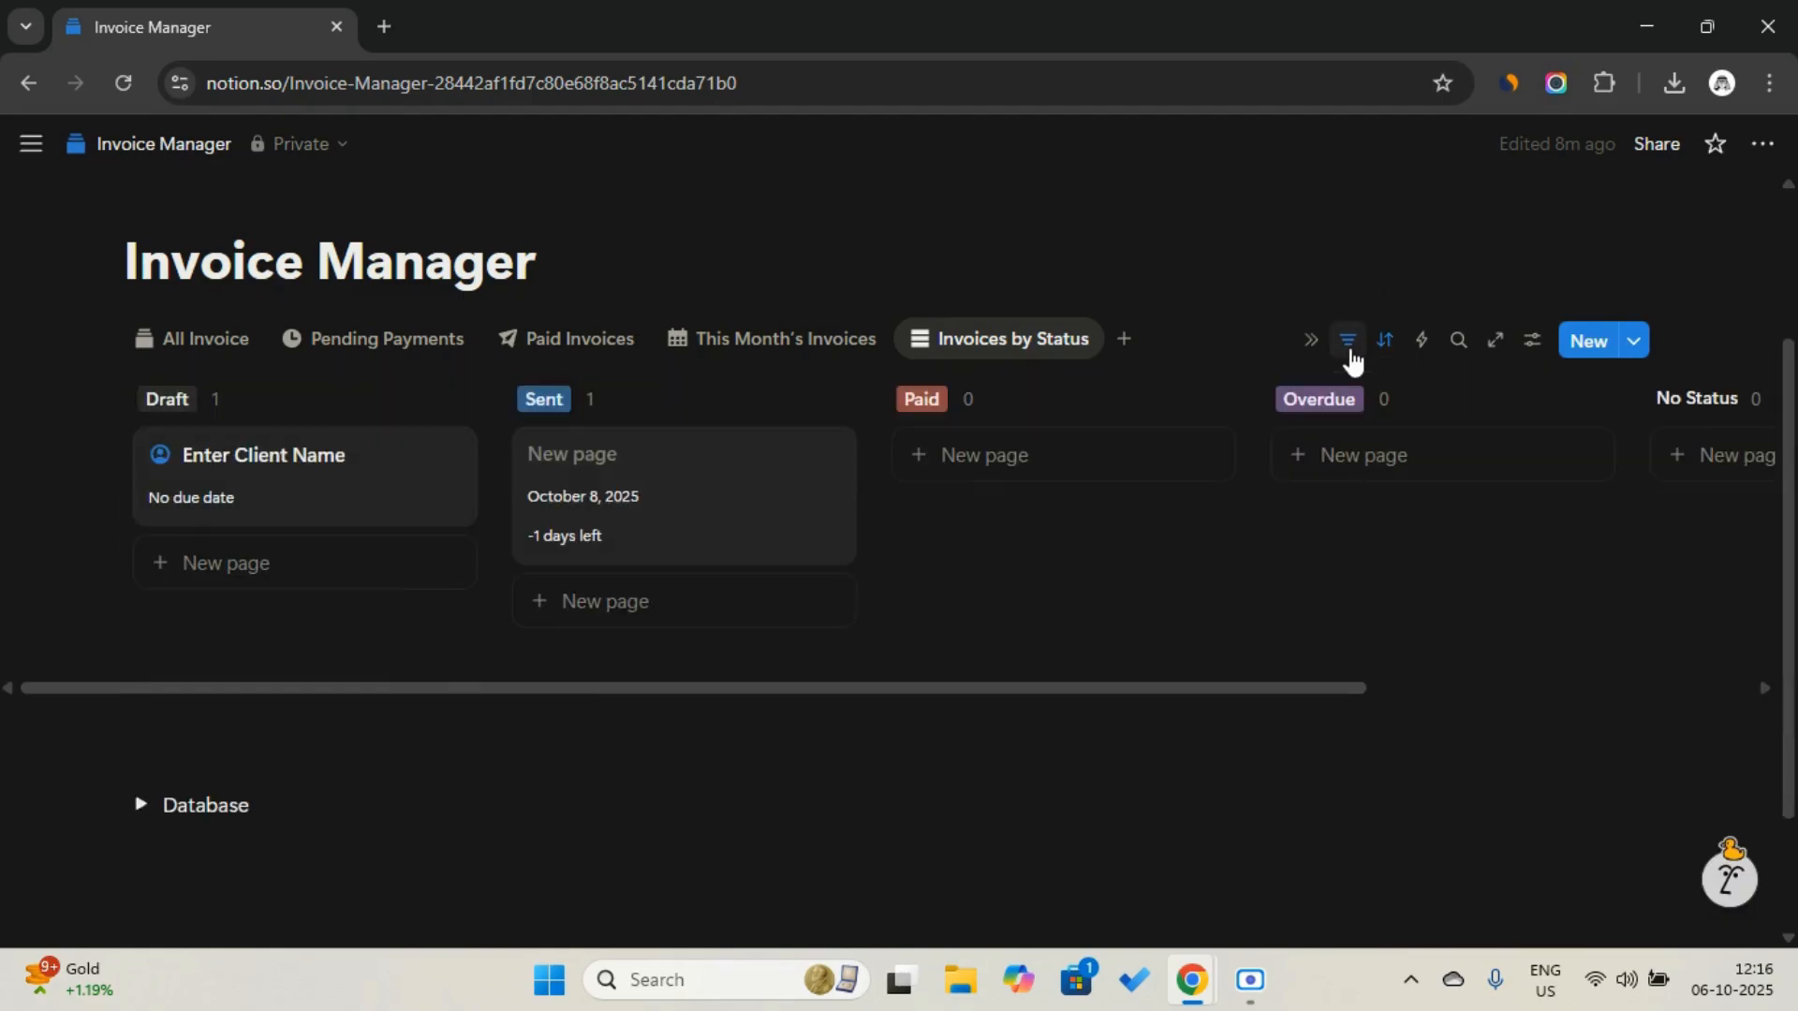
Add another view linked to the Invoice data source, based on This Month's Invoices, and name it Due Dates
left_click(1124, 339)
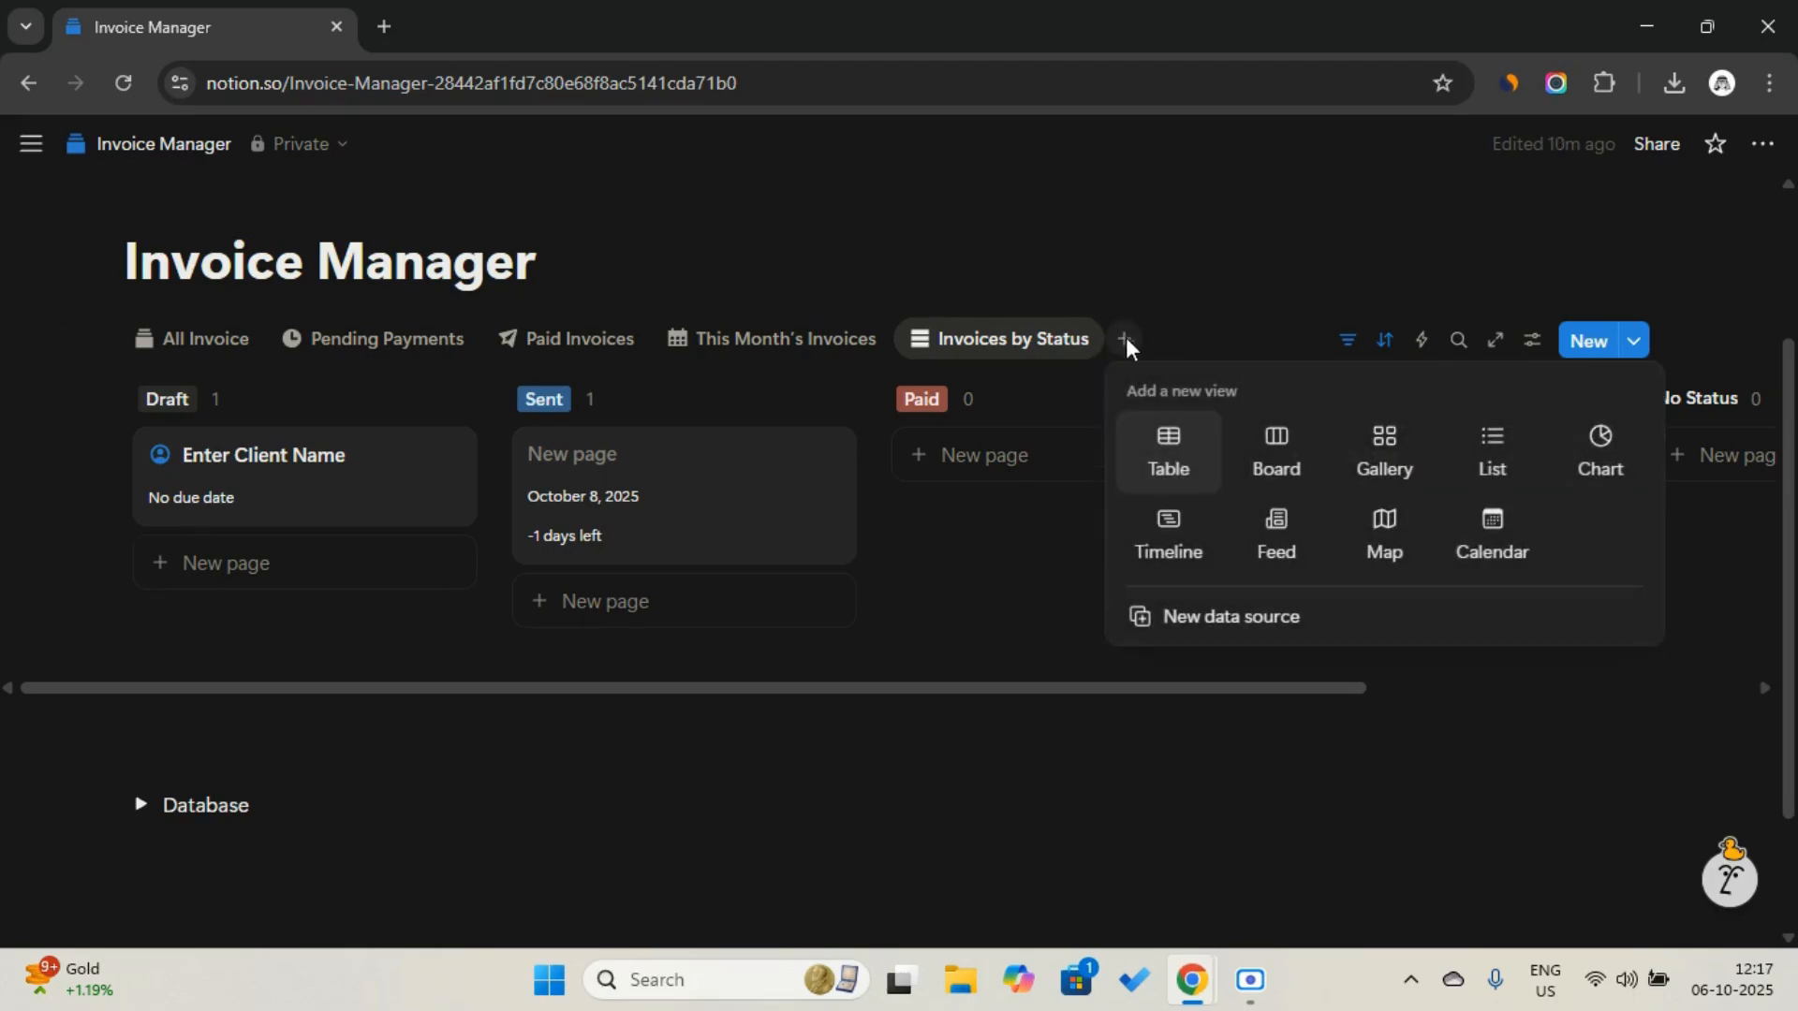
left_click(1175, 459)
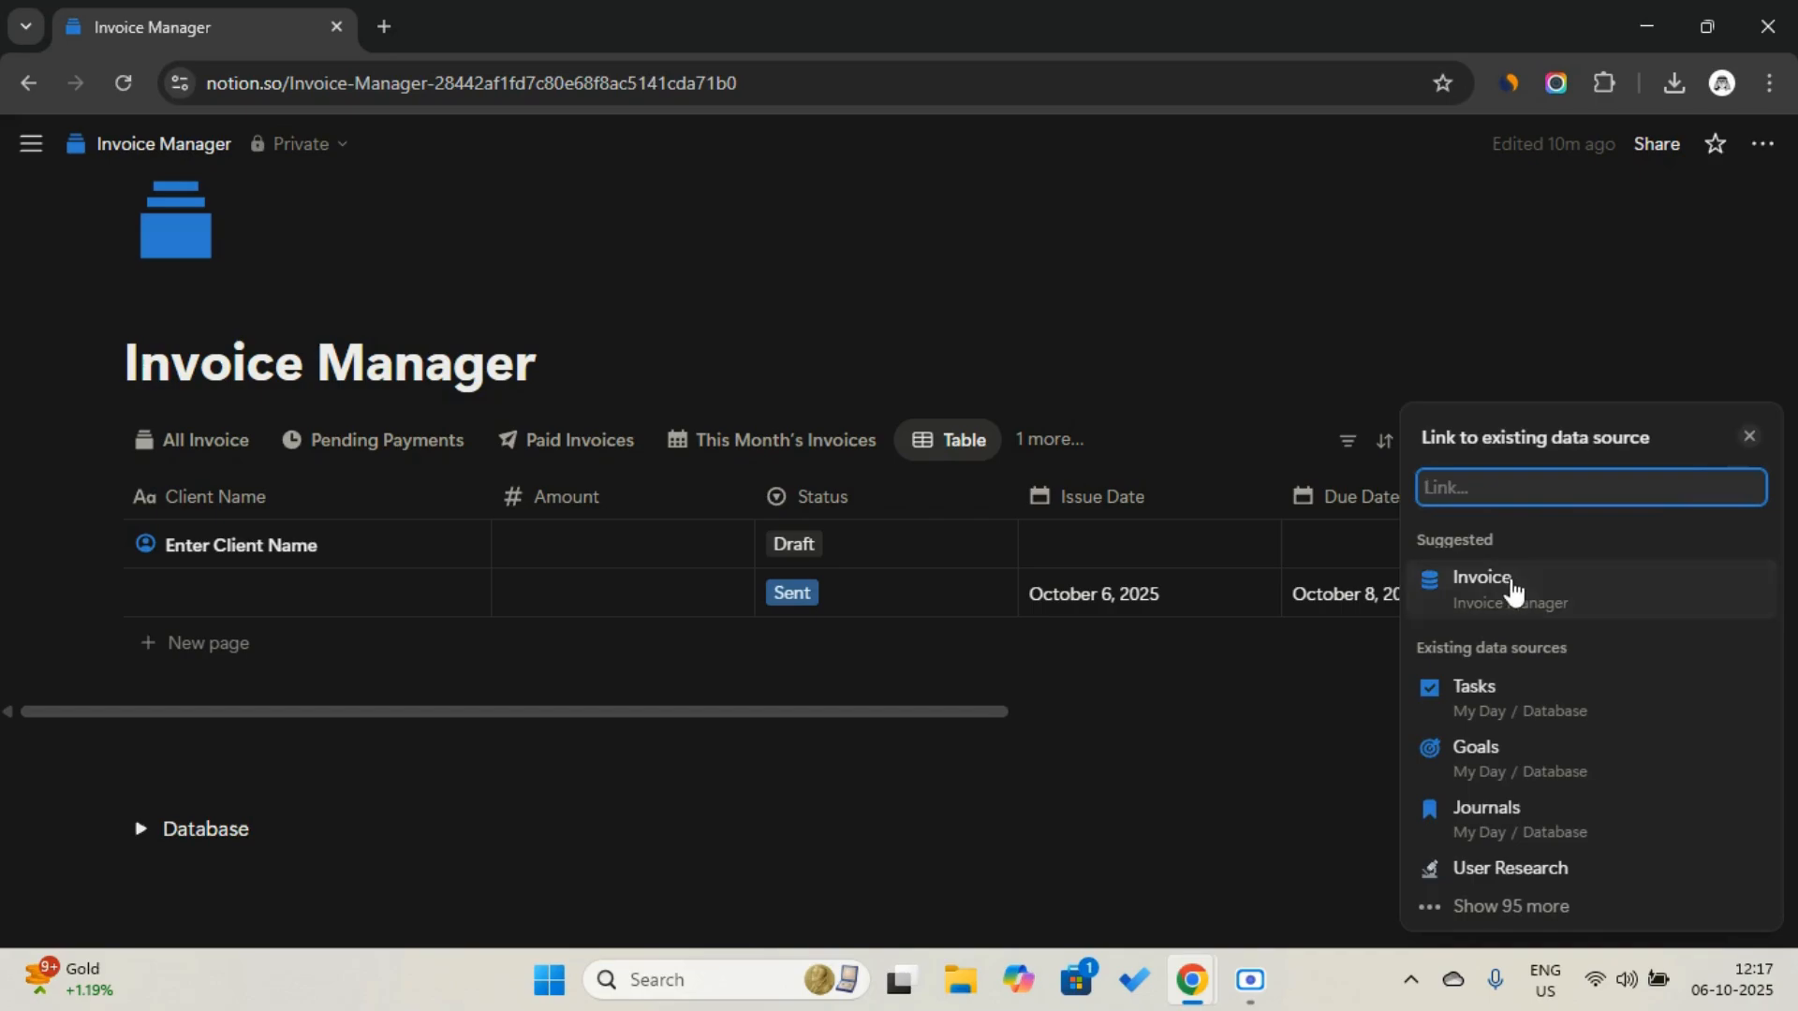
left_click(1514, 585)
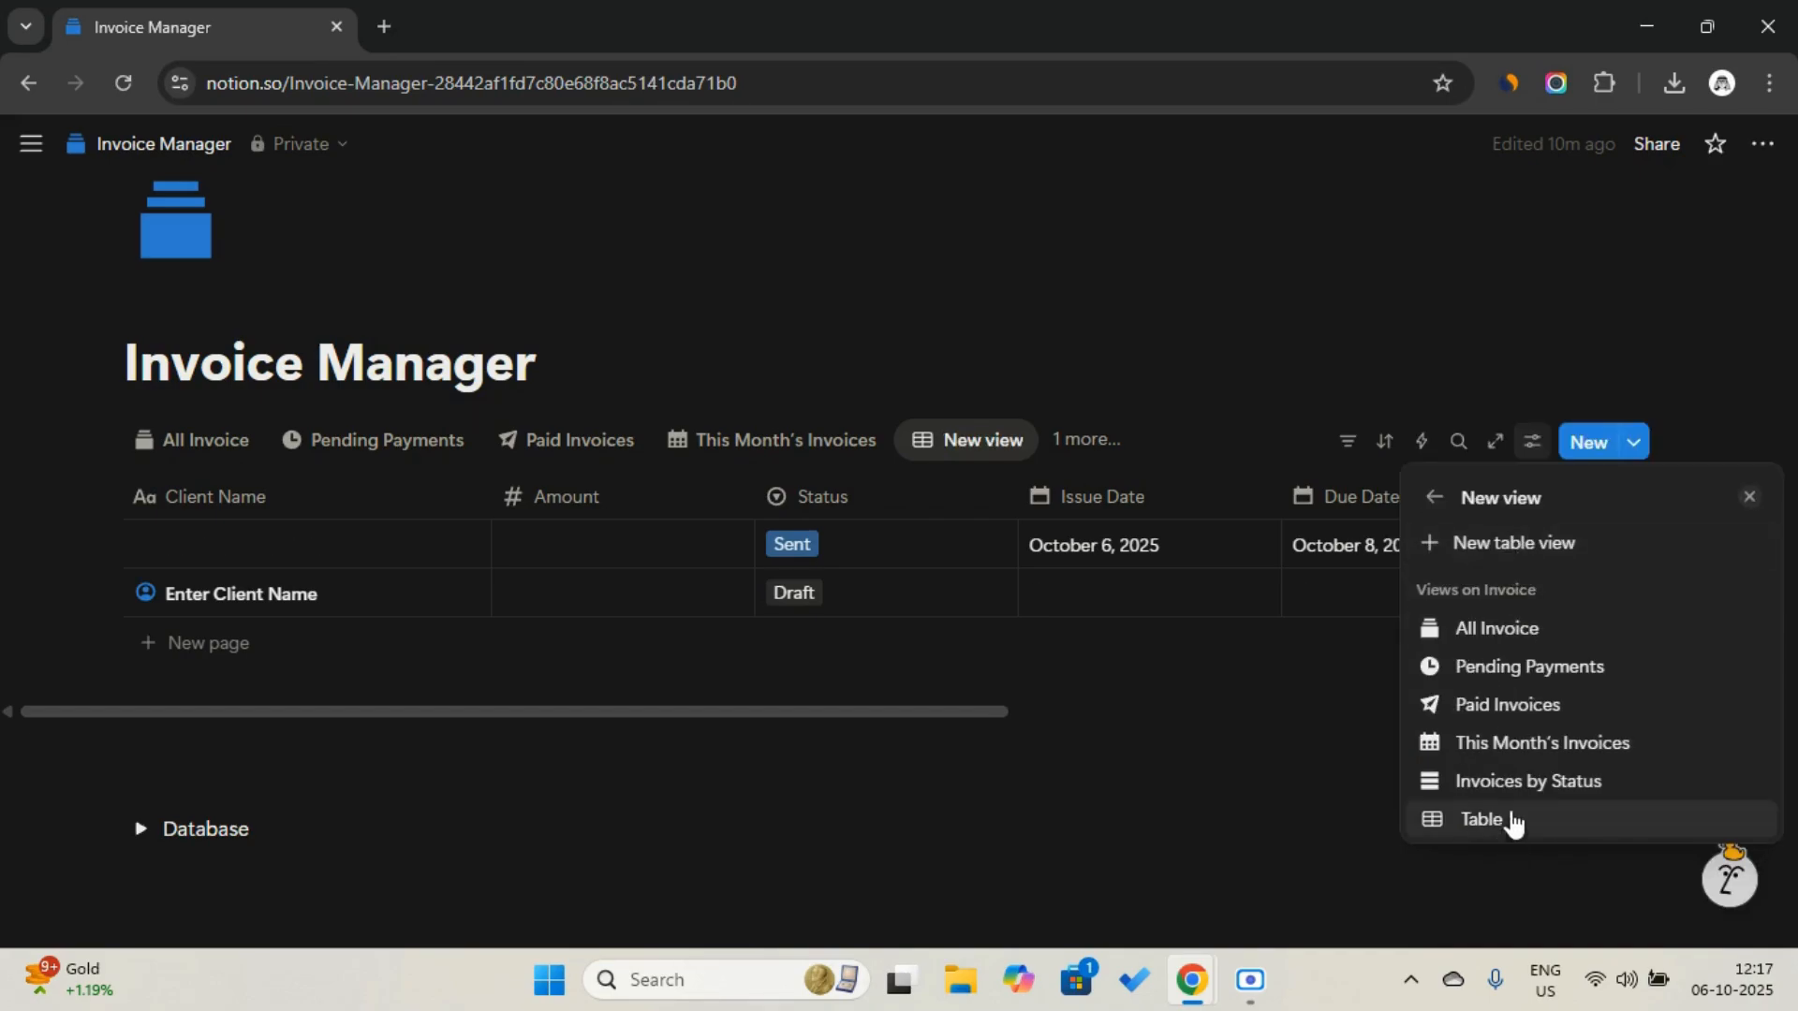
left_click(1538, 744)
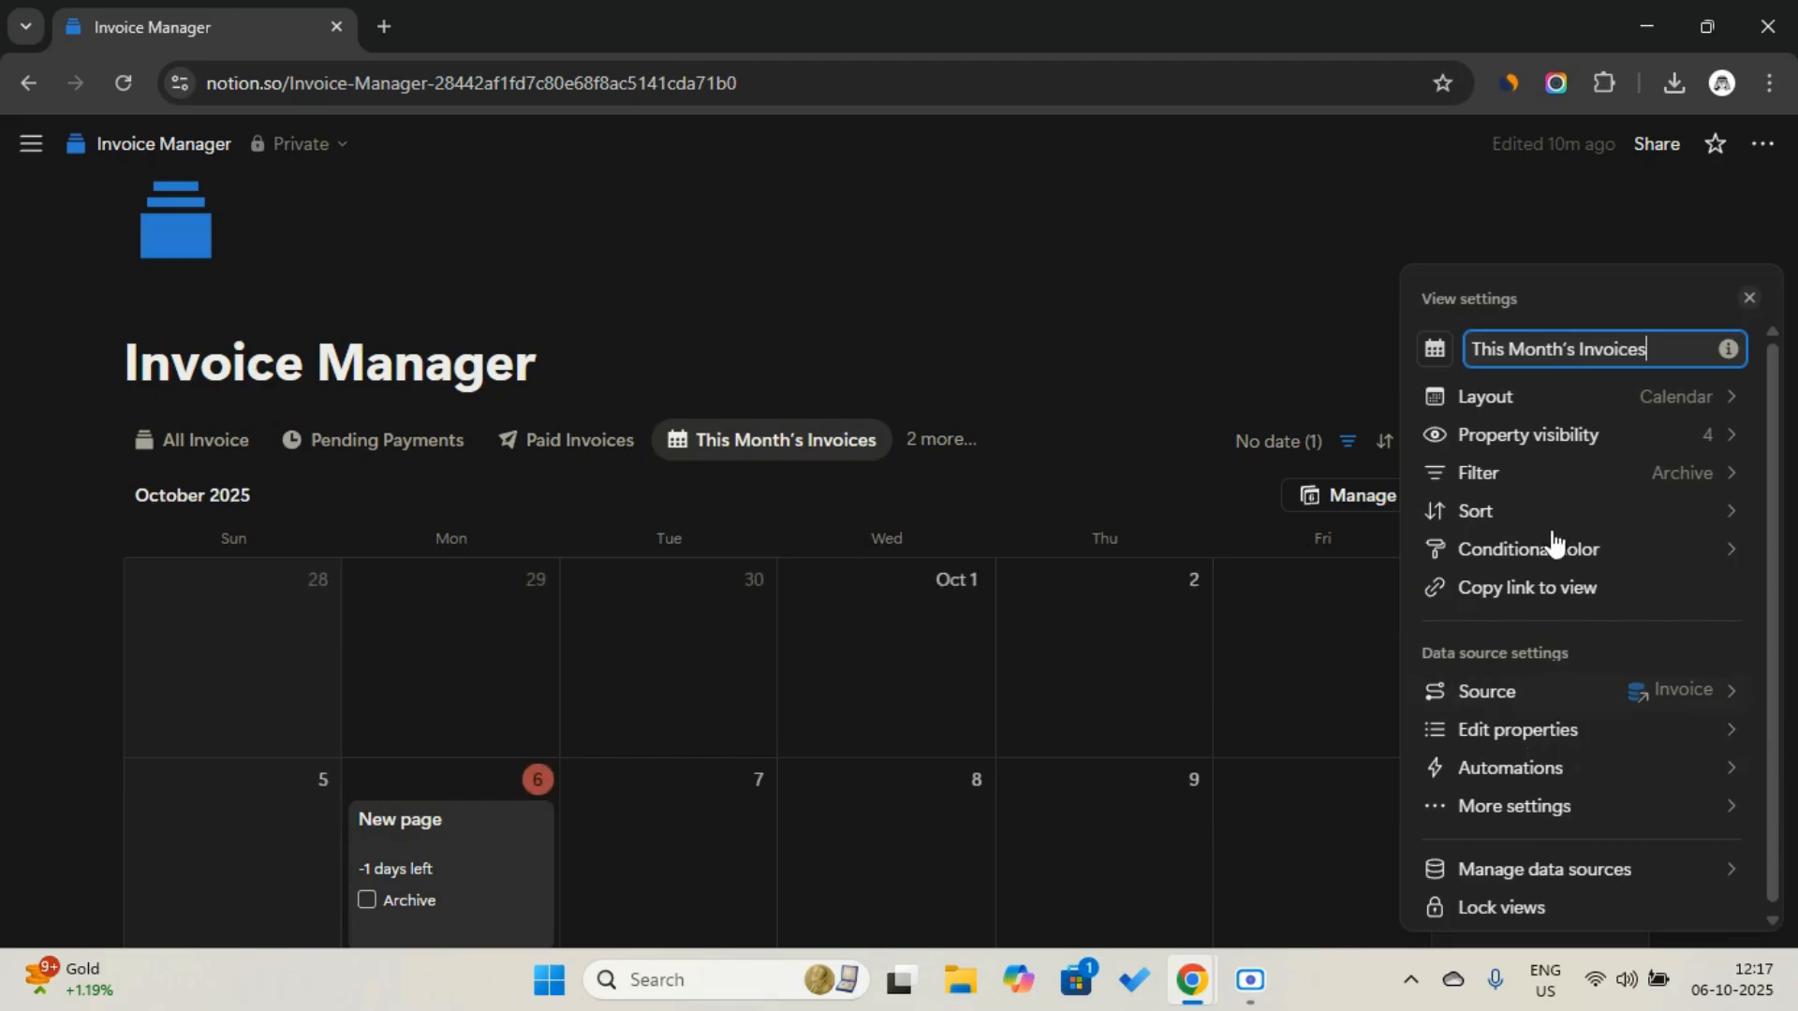
triple_click(1556, 353)
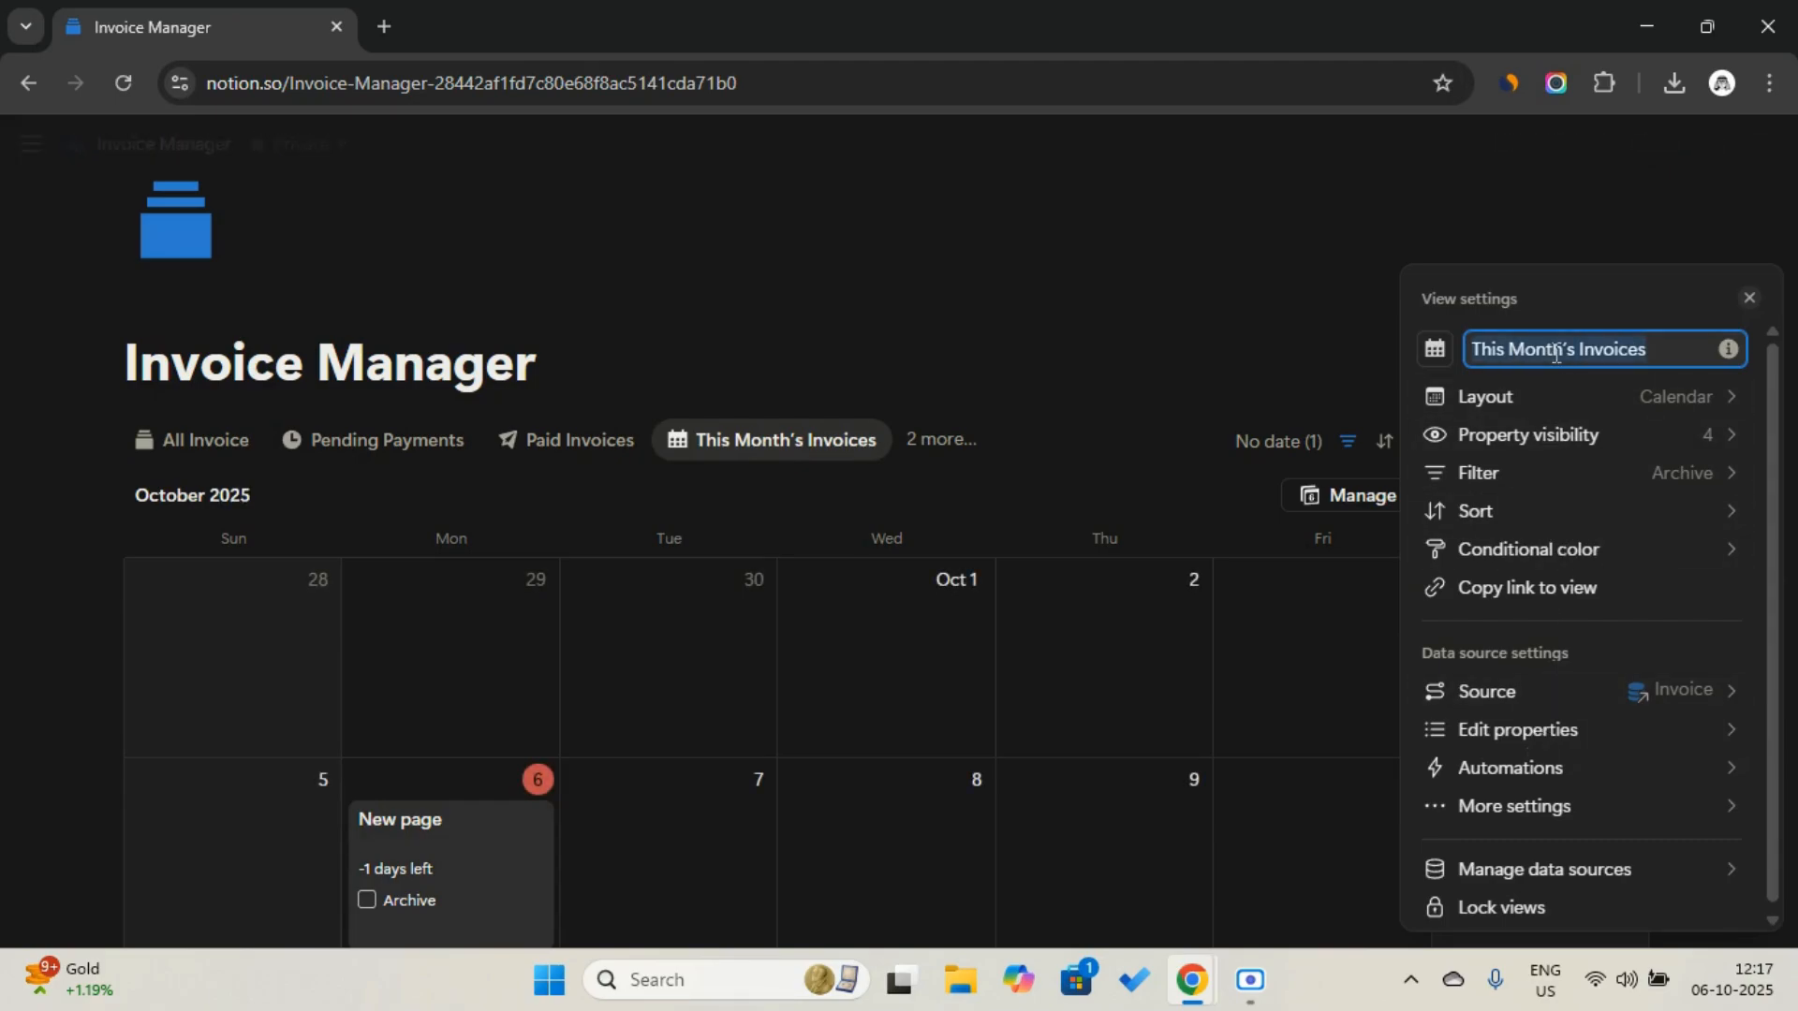
type("Due Dates")
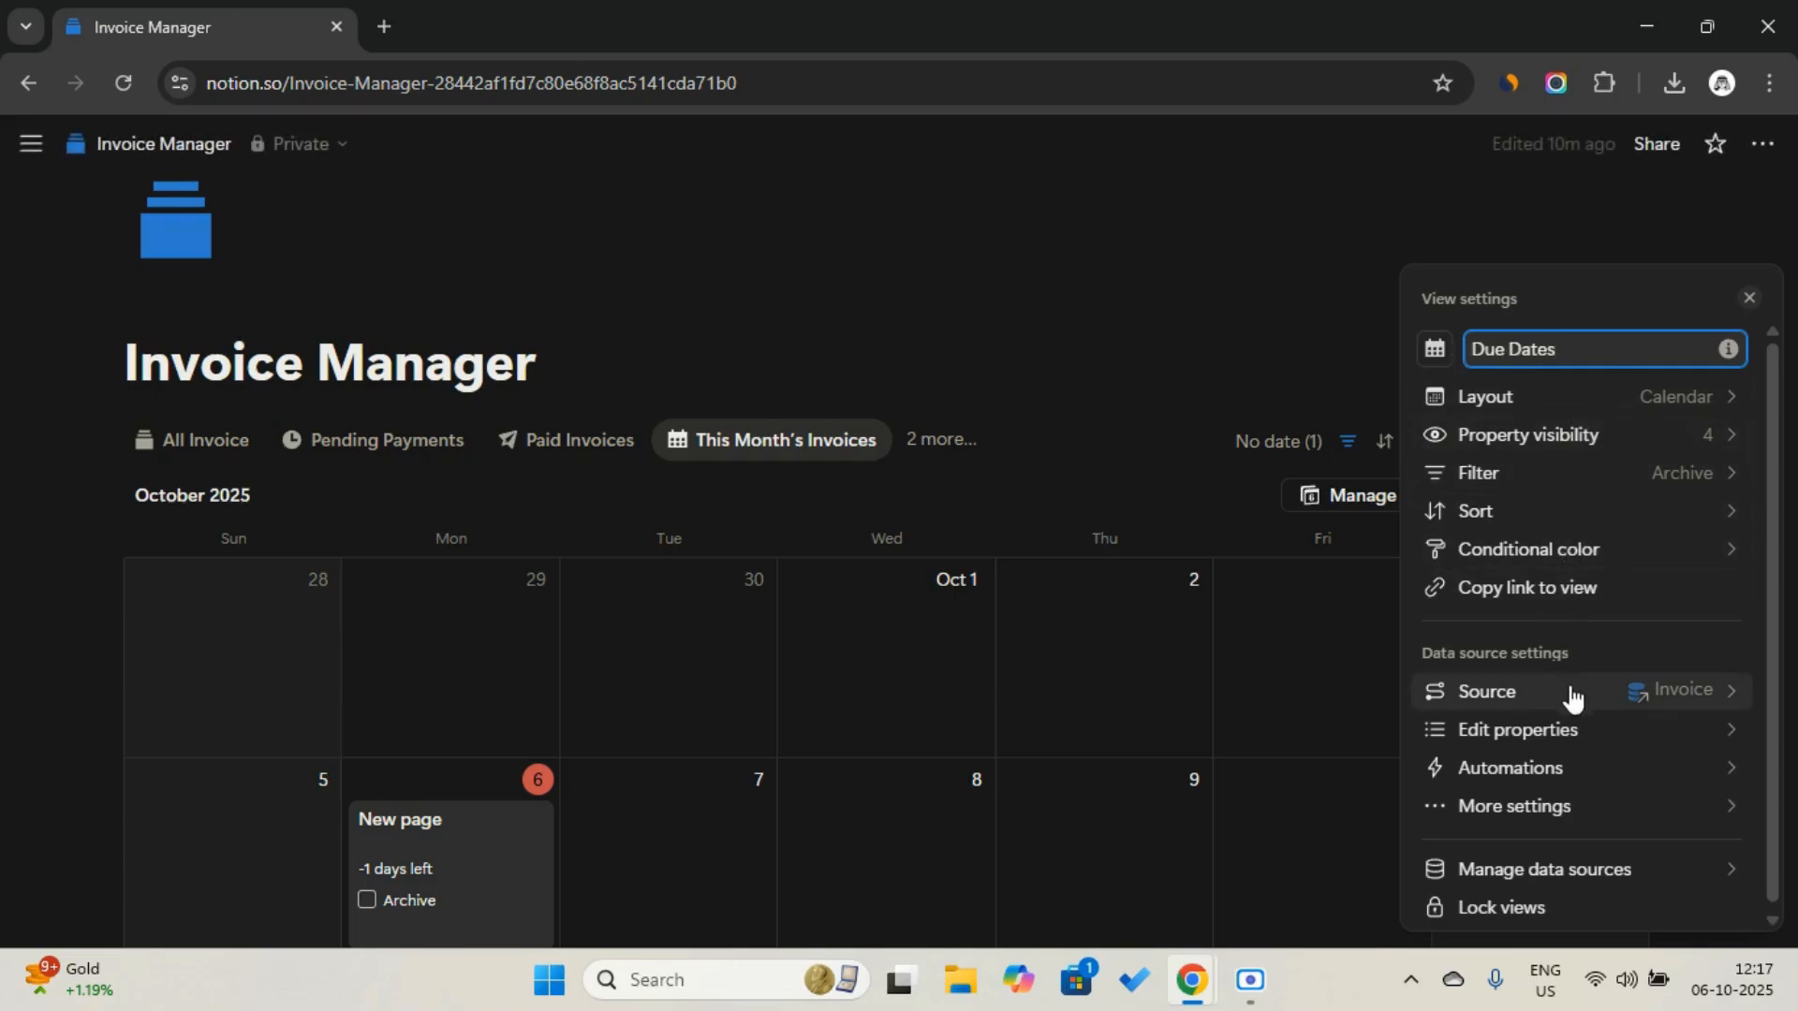
Set the Due Dates calendar layout to show invoices by Due Date and close the view settings
left_click(1592, 410)
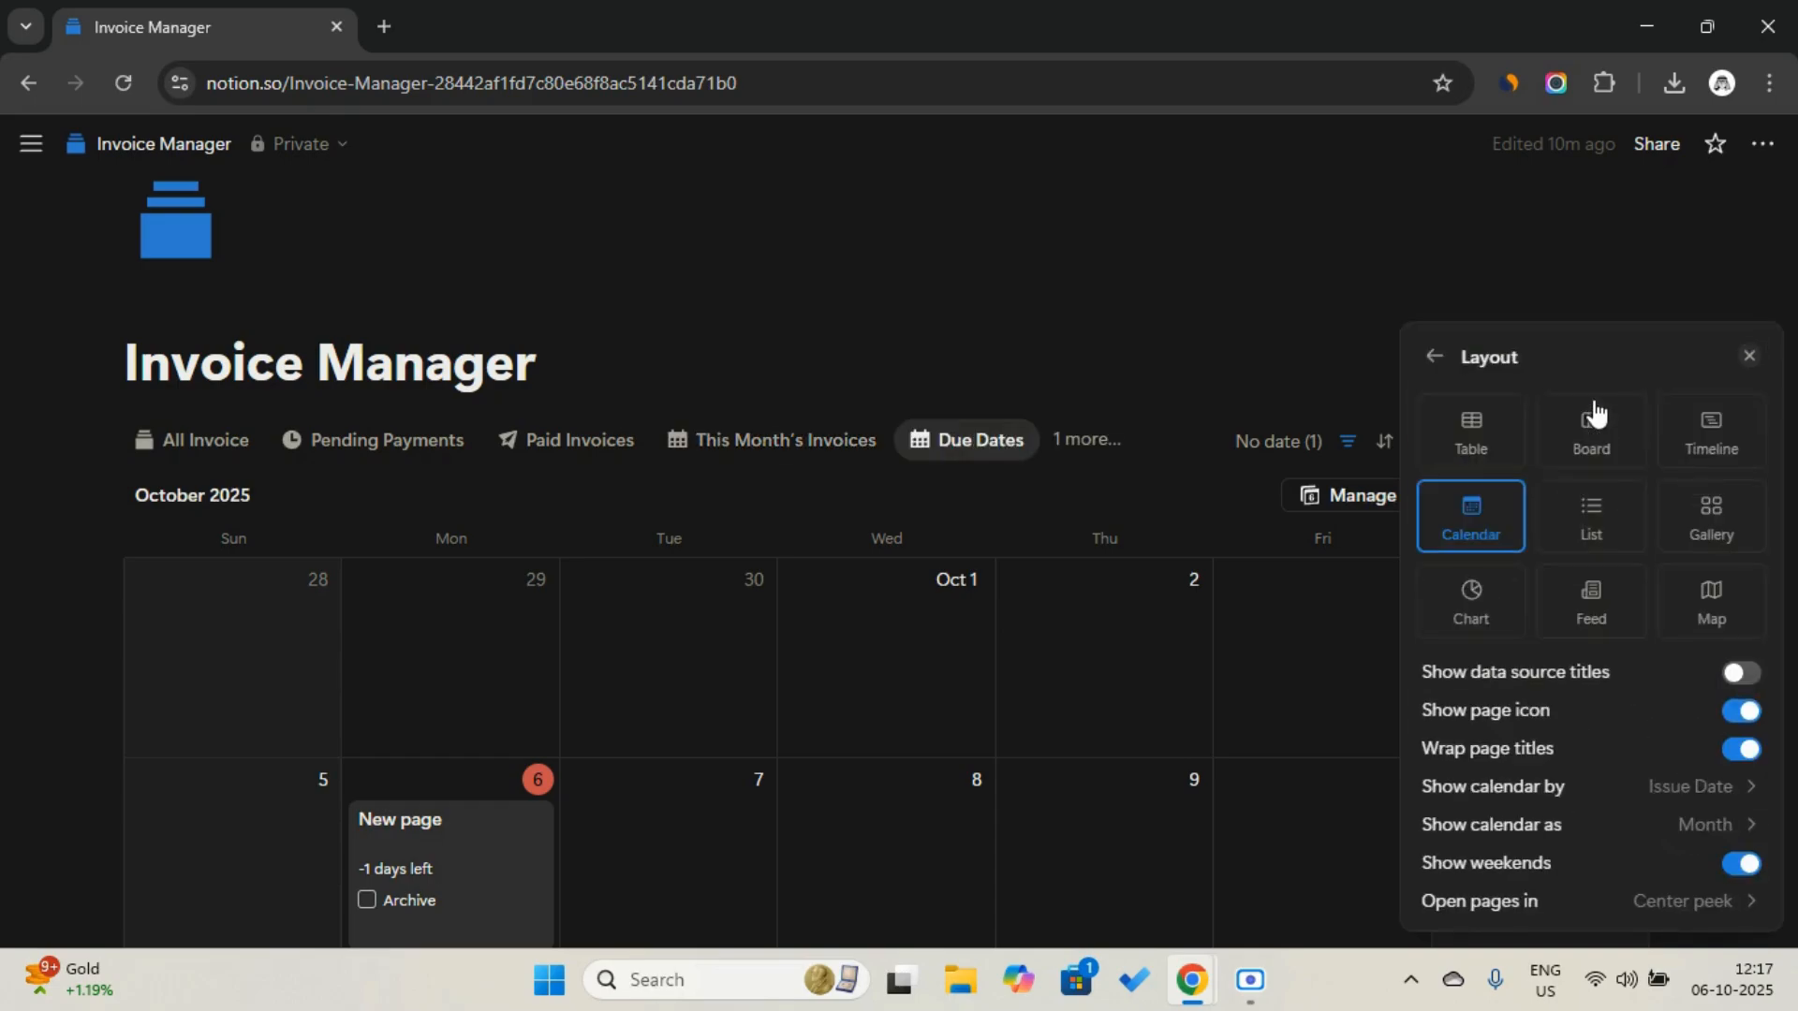
left_click(1700, 807)
left_click(1589, 672)
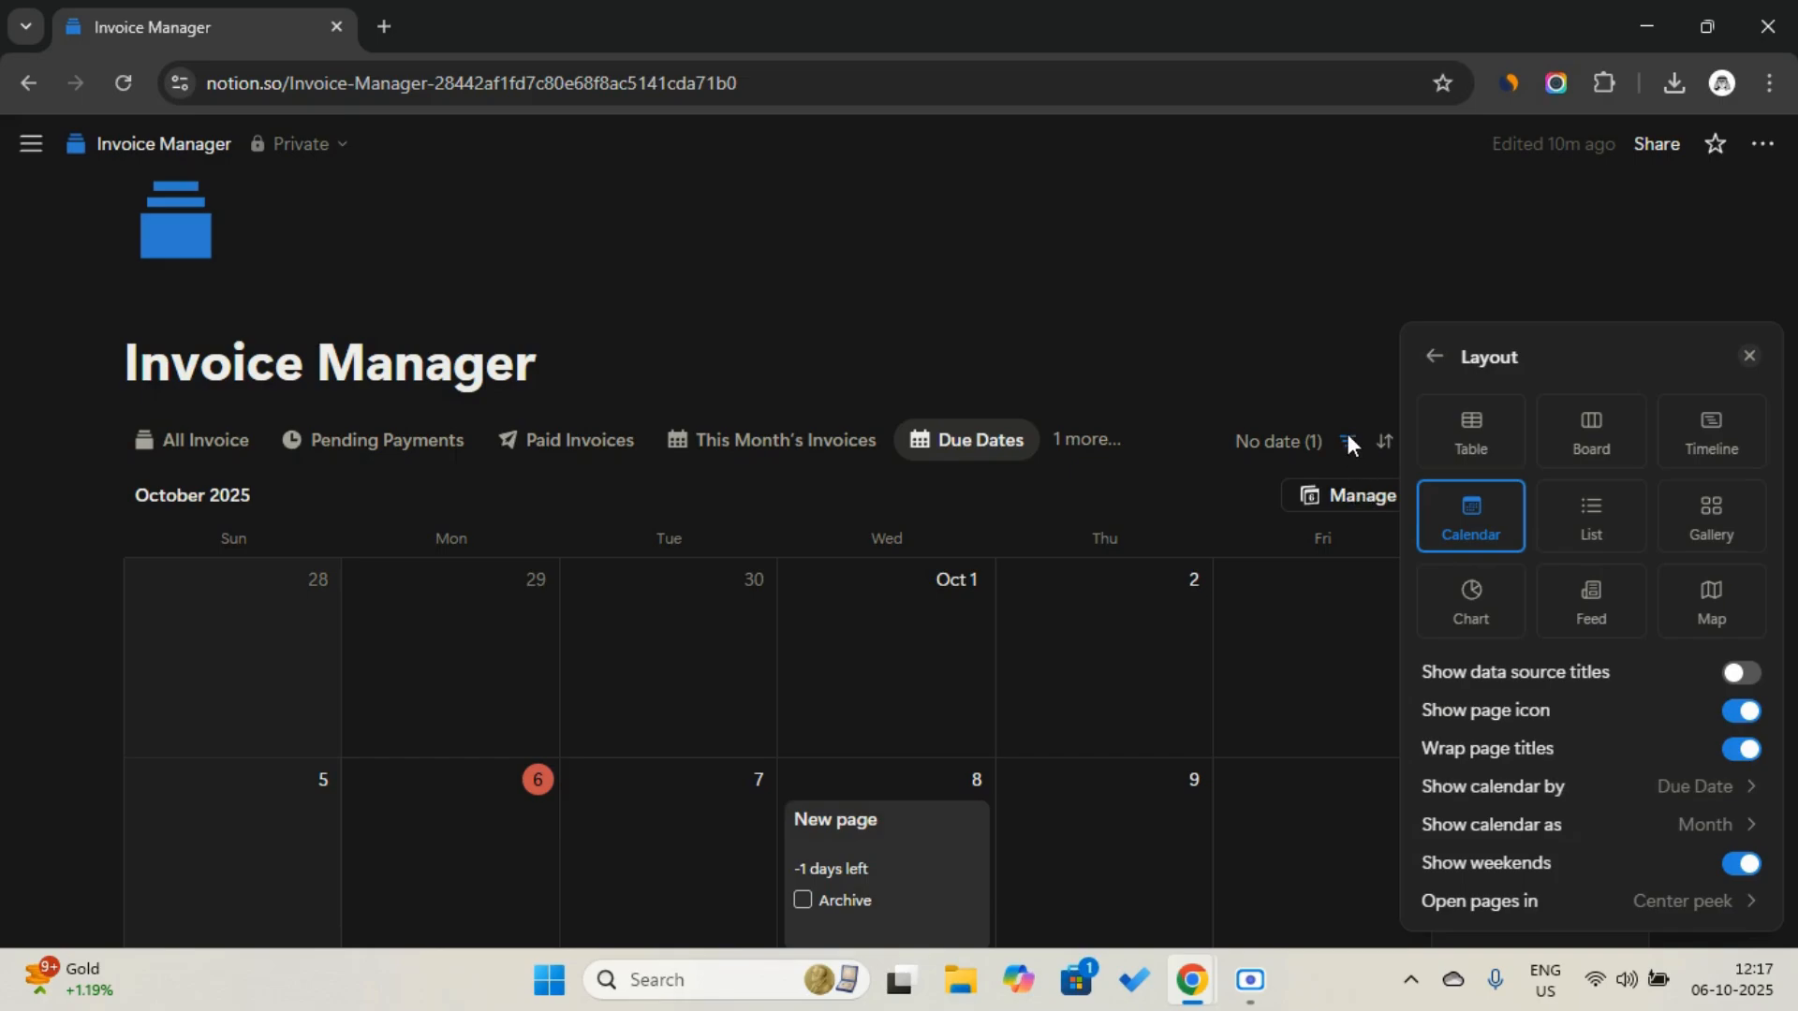
left_click(1317, 480)
Open the undated Enter Client Name invoice from the calendar and set its Due Date to October 7, 2025
left_click(1305, 441)
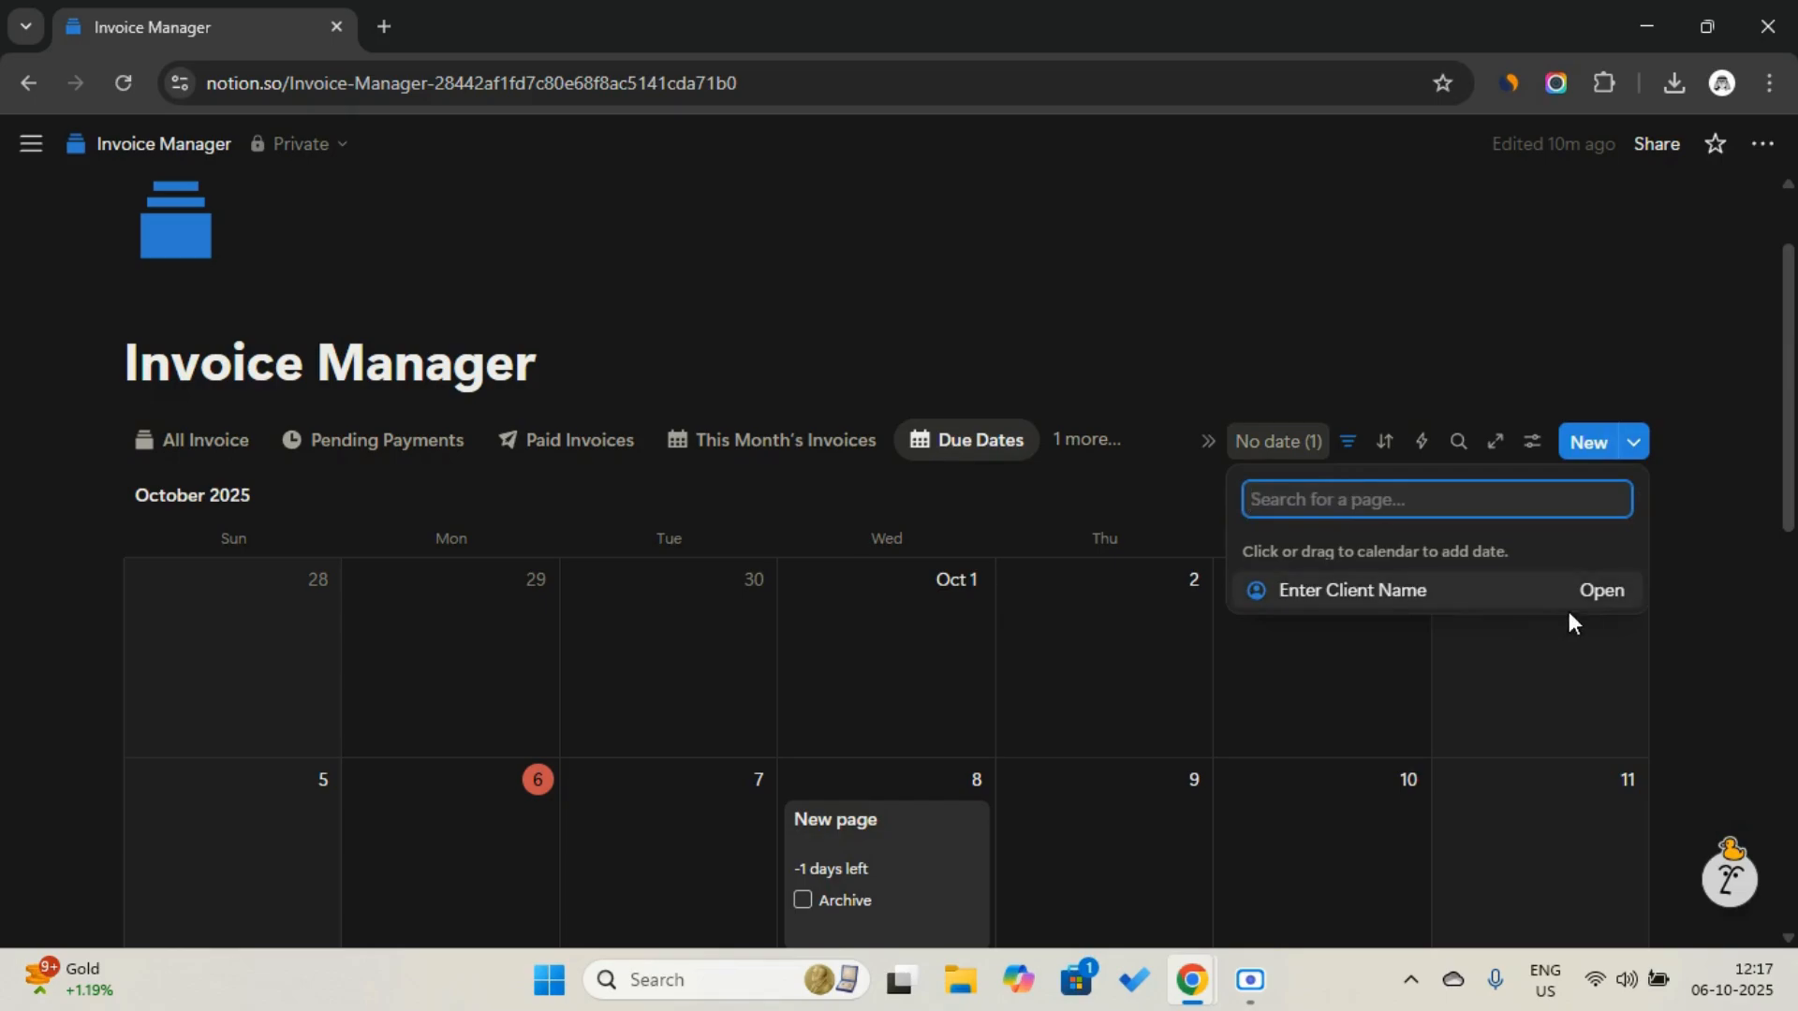
left_click(1598, 599)
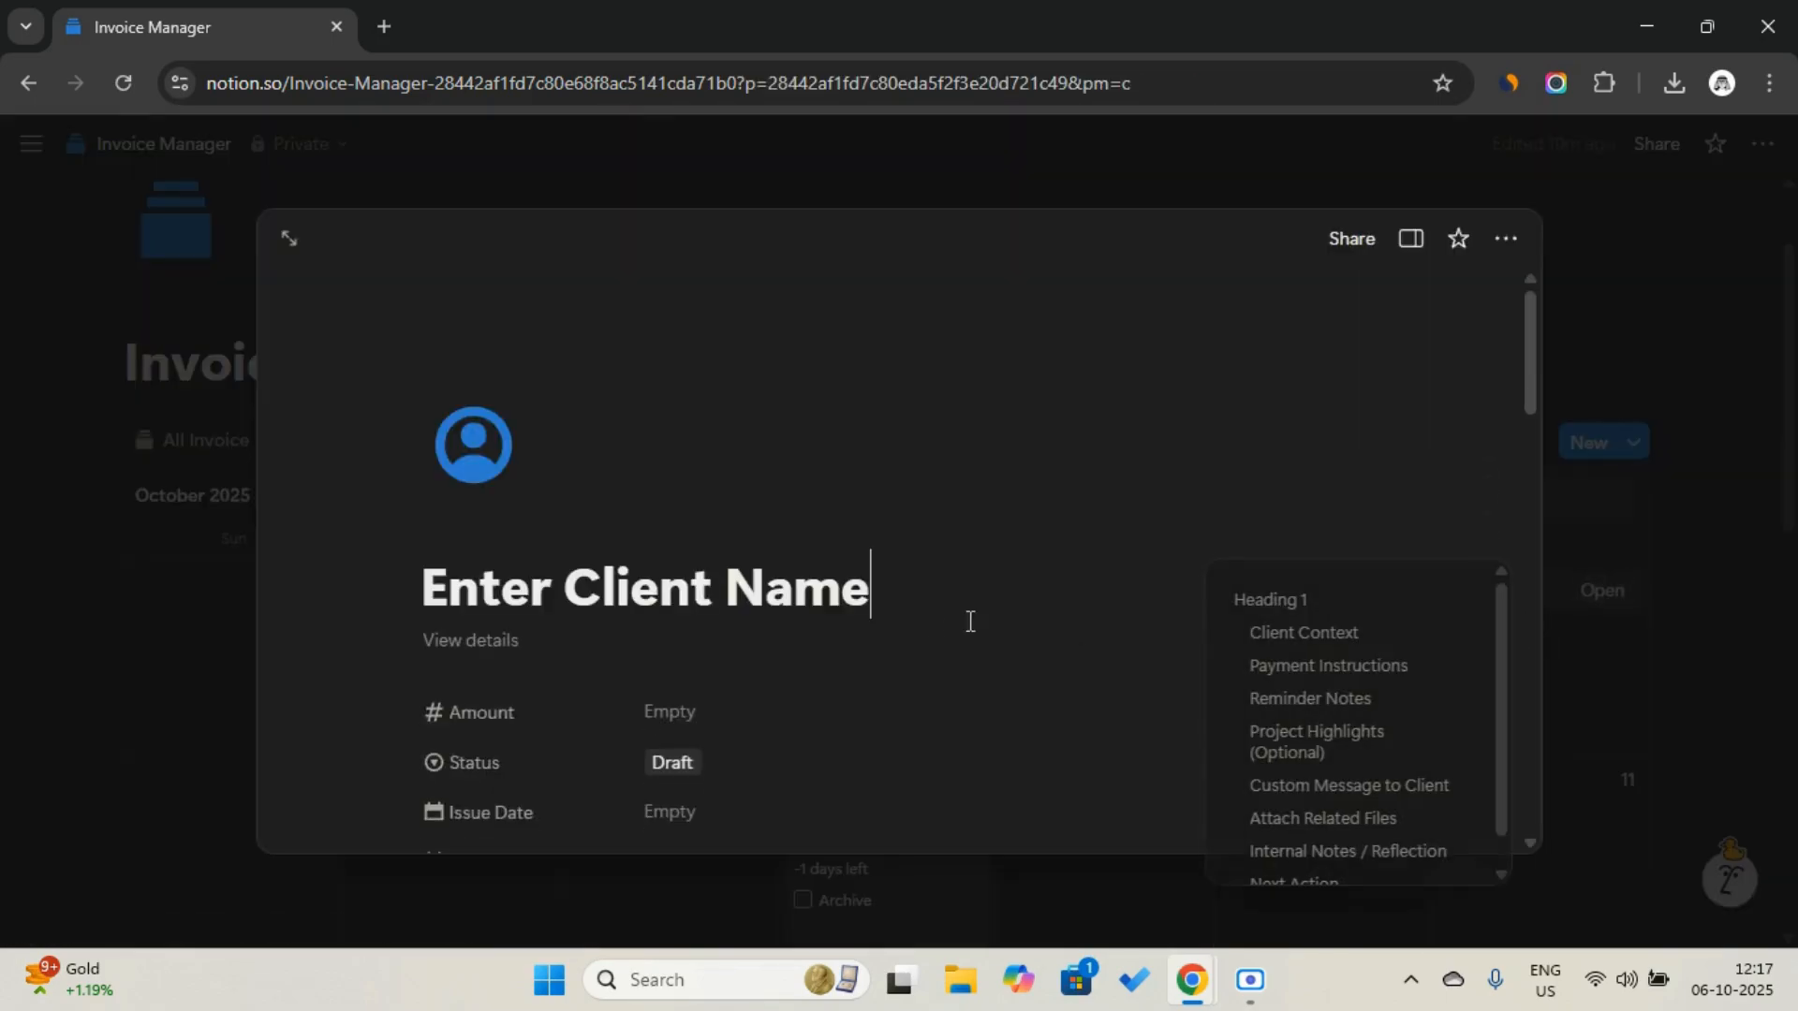
scroll(762, 728, "down", 1)
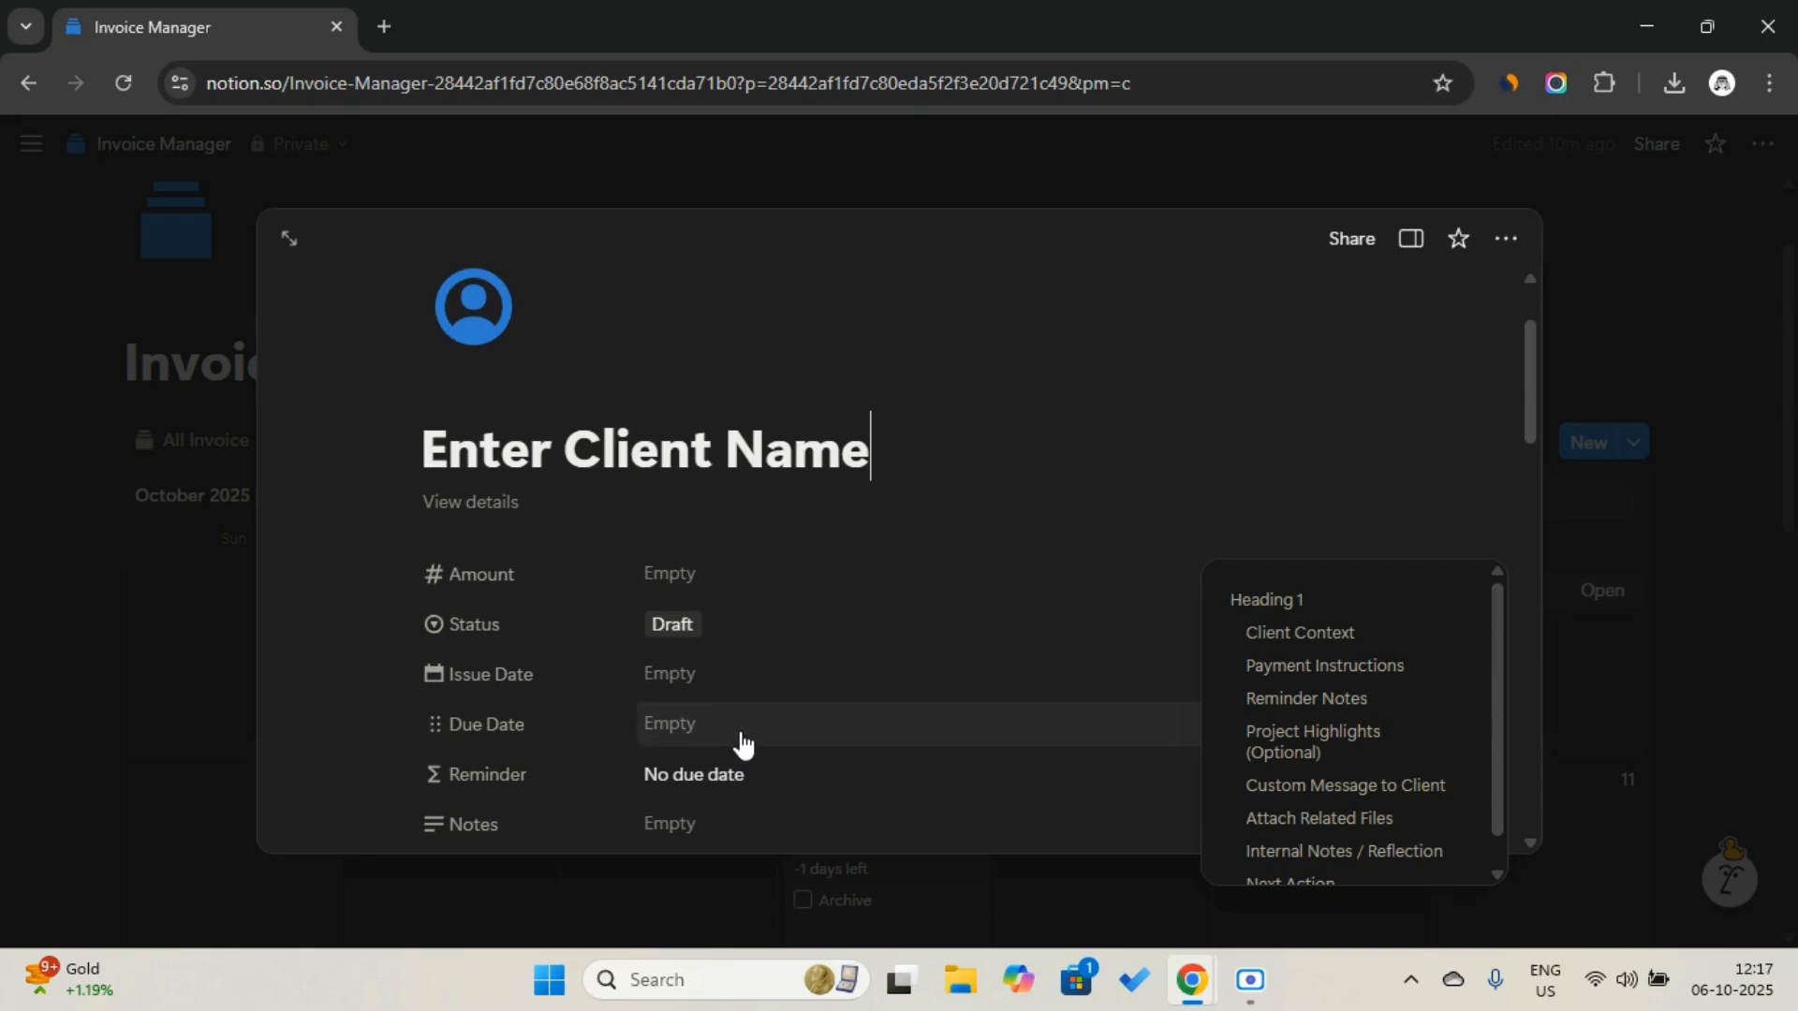
left_click(742, 732)
left_click(757, 478)
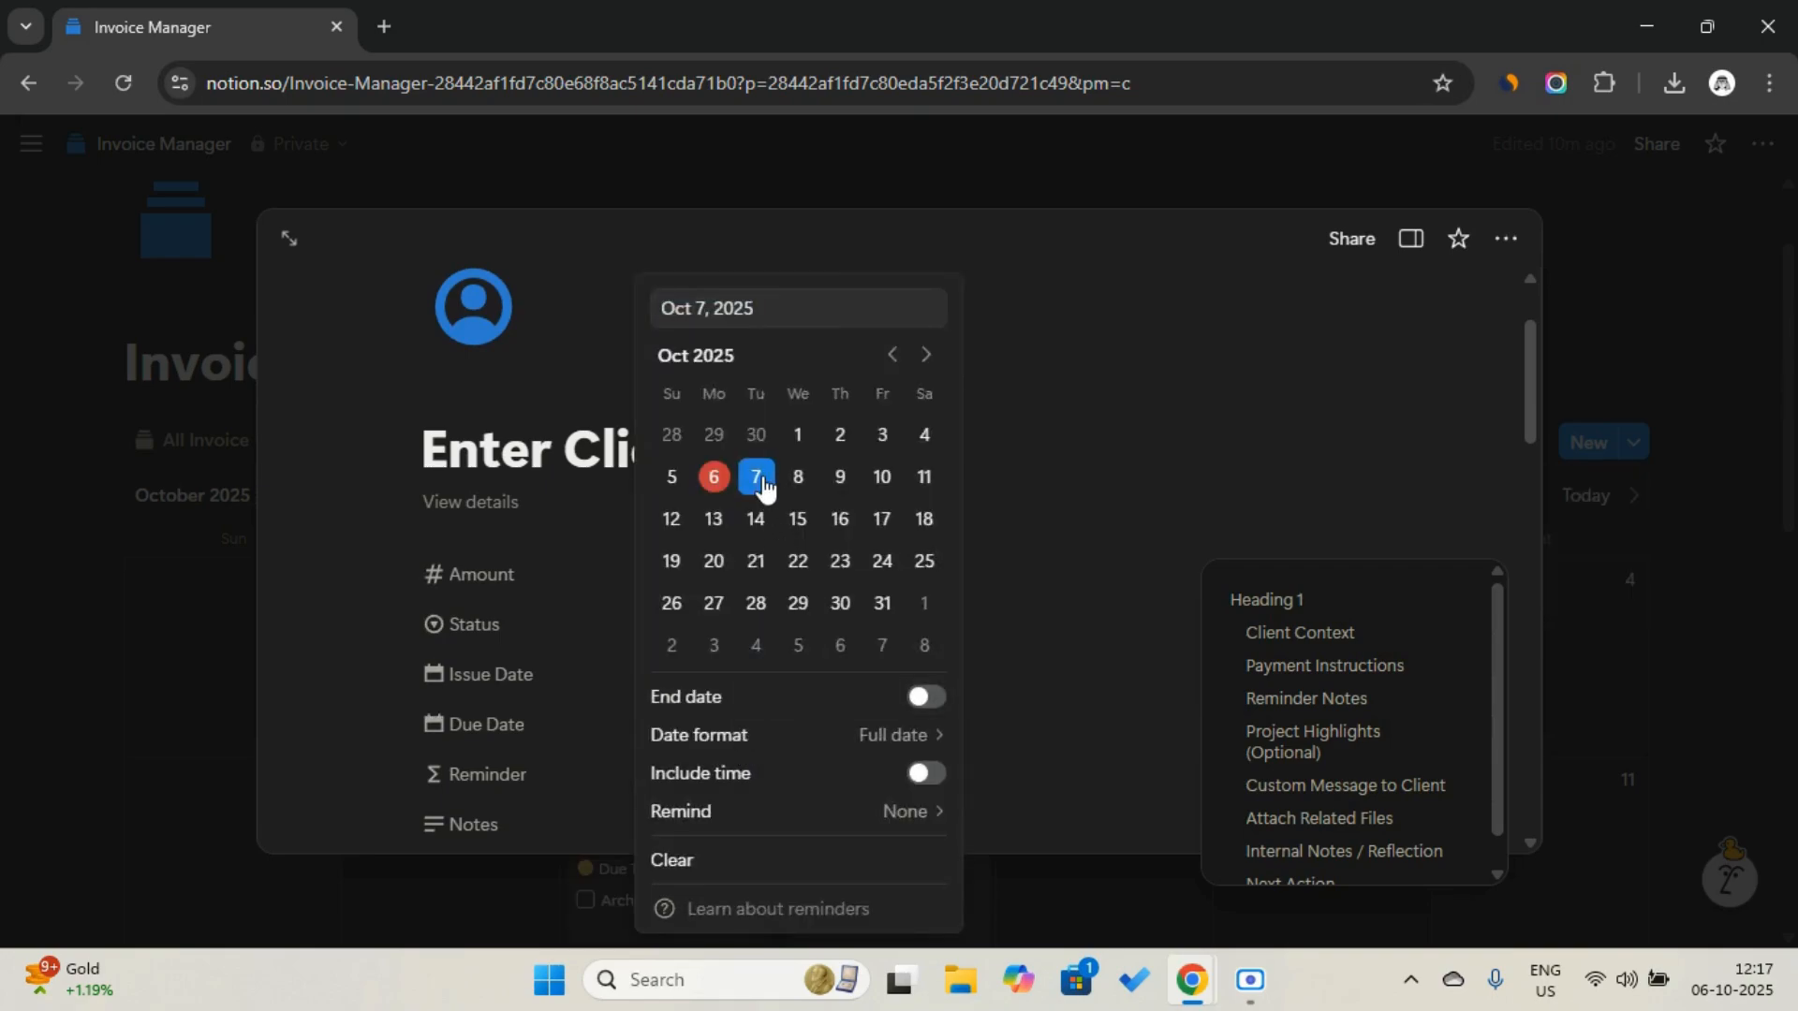
left_click(1739, 532)
left_click(1738, 534)
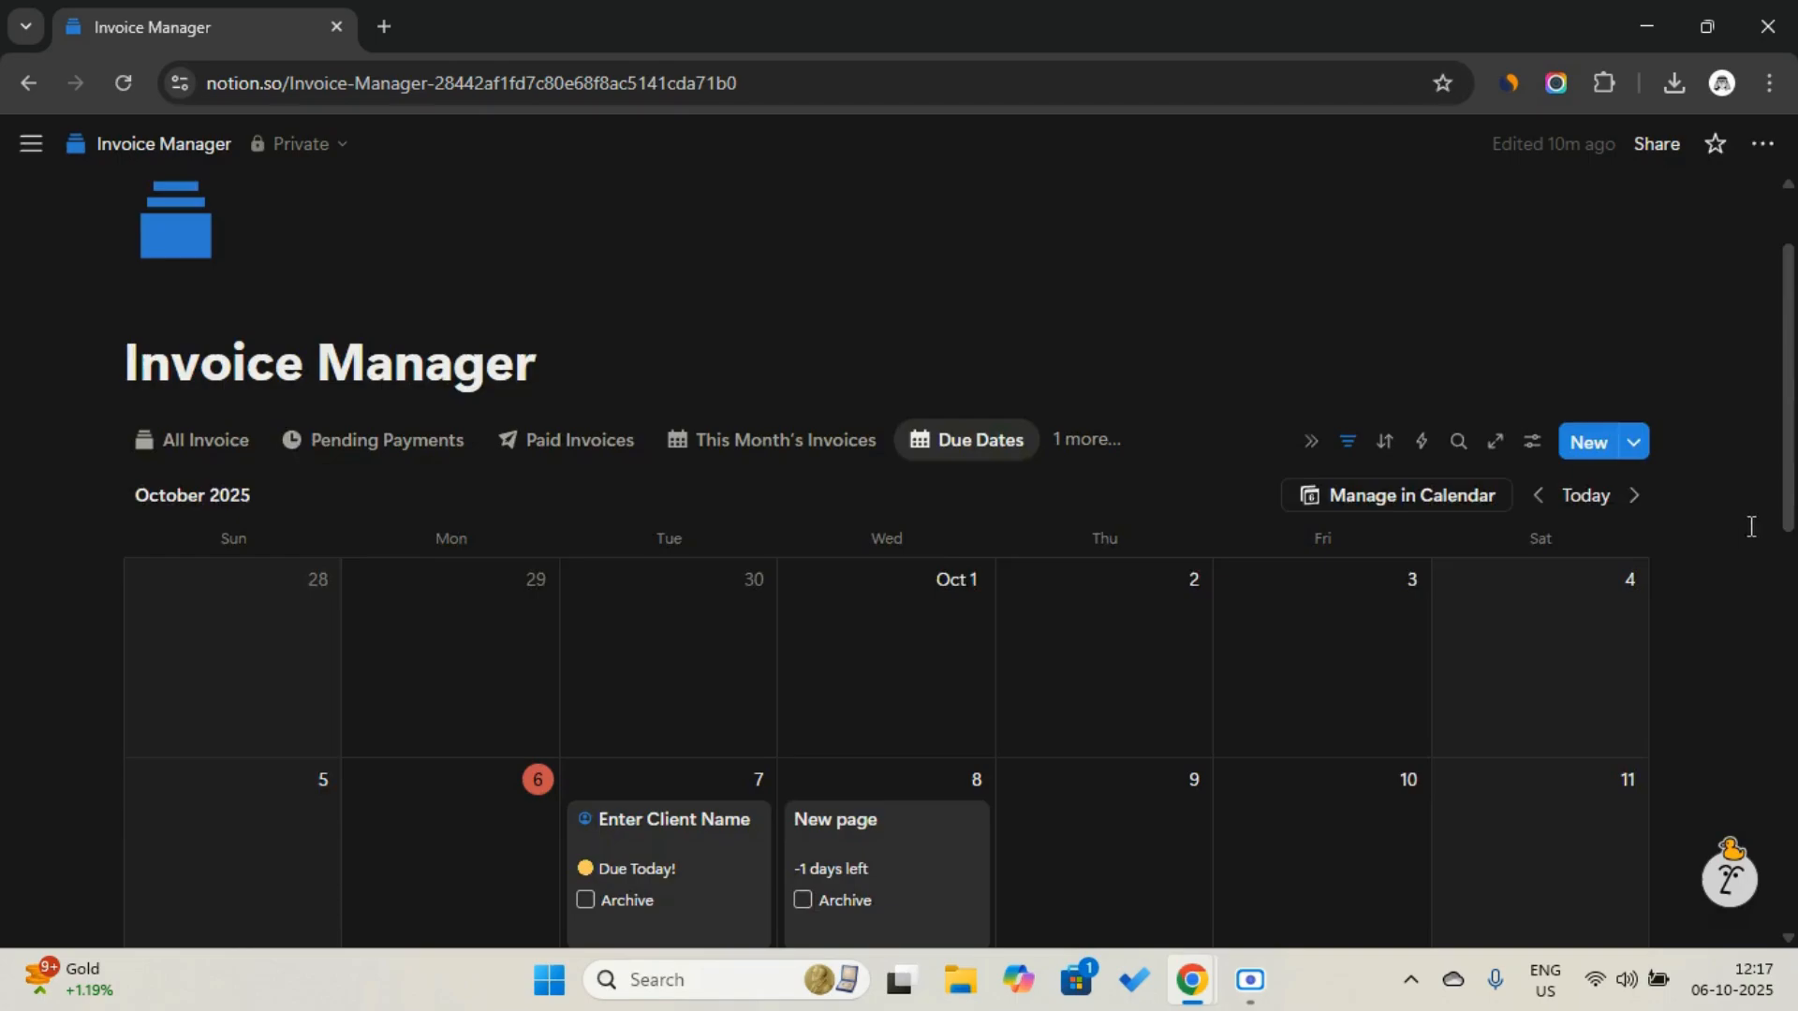
Add a new table view linked to the Invoice data source, based on its existing Table view
scroll(974, 706, "down", 3)
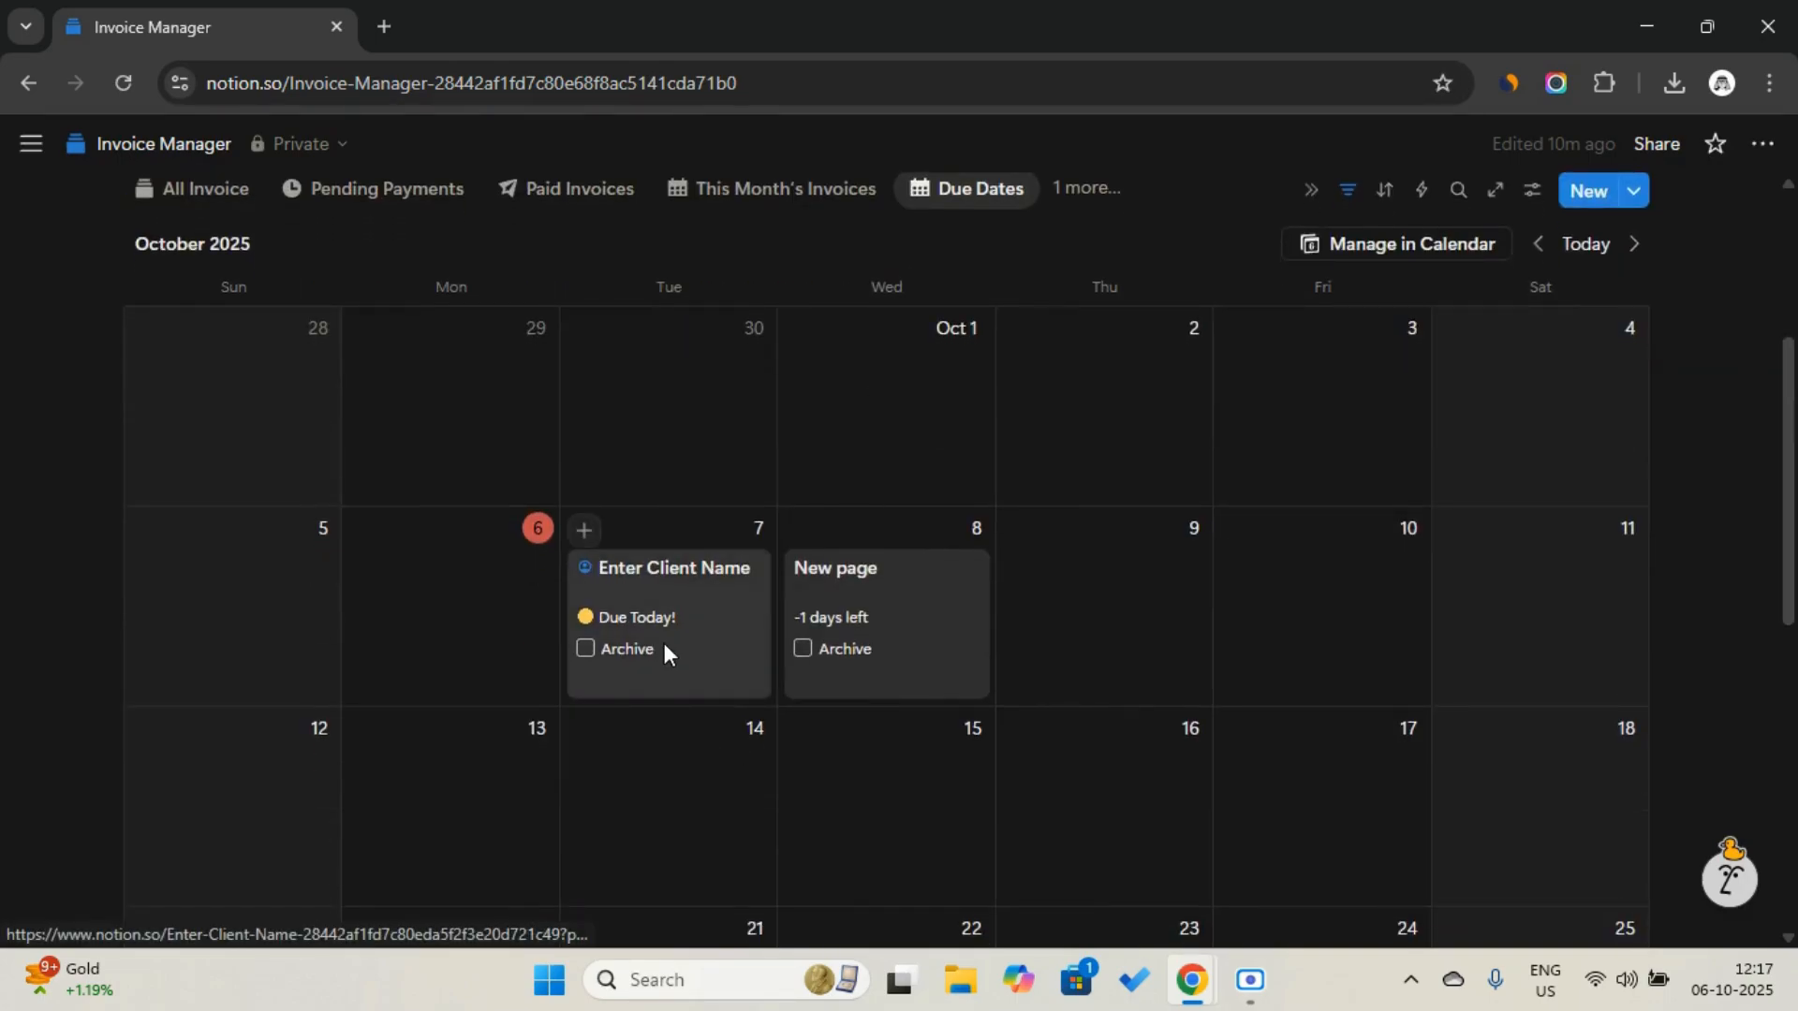
left_click(1089, 191)
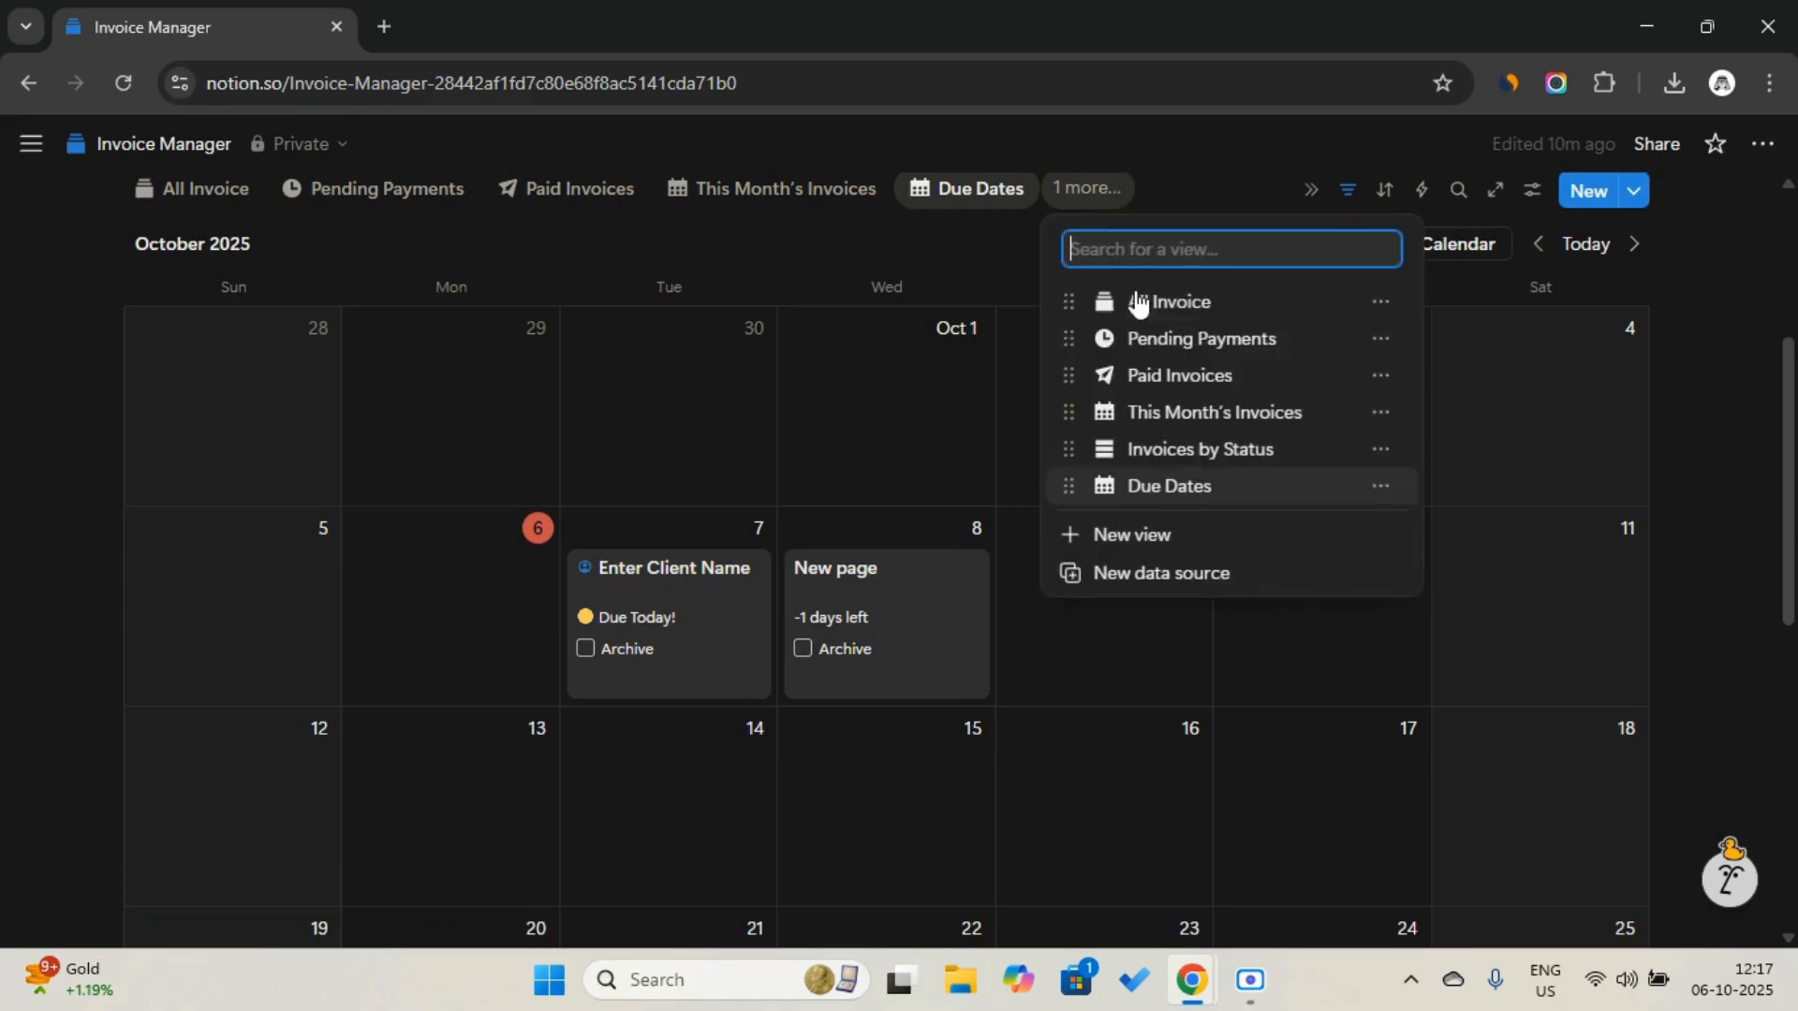
left_click(1184, 539)
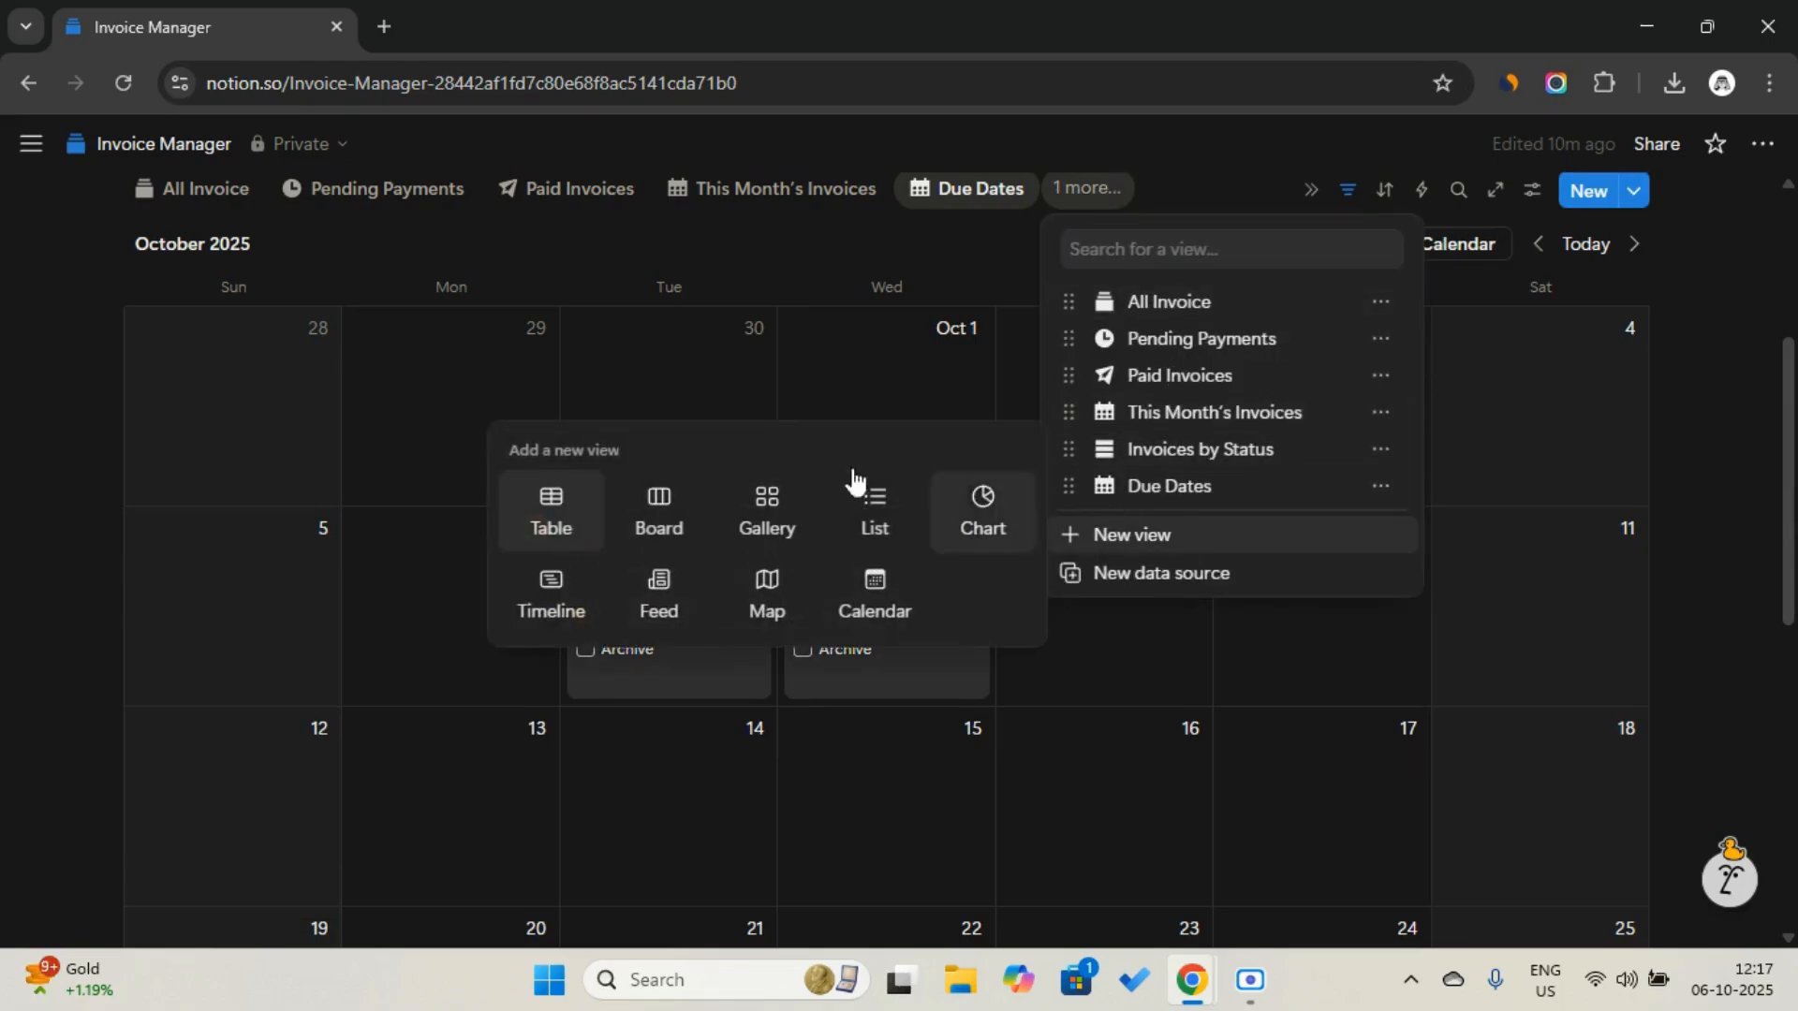
left_click(579, 526)
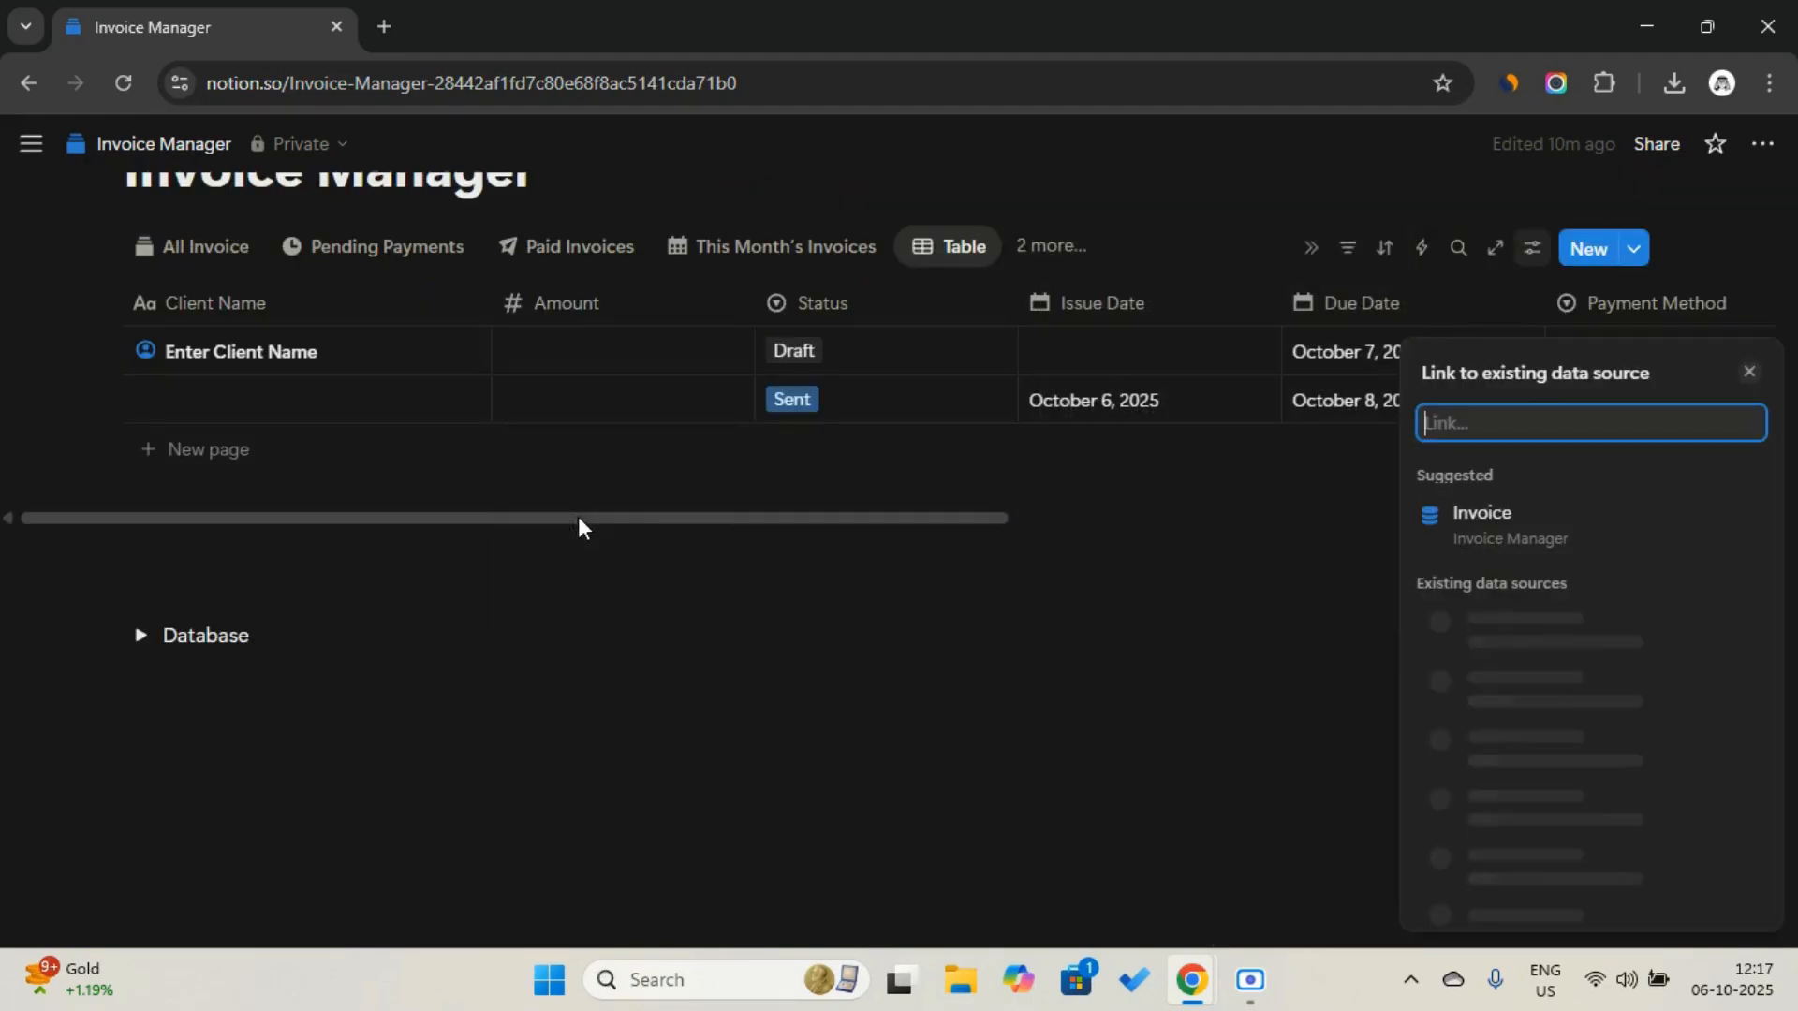
left_click(1524, 583)
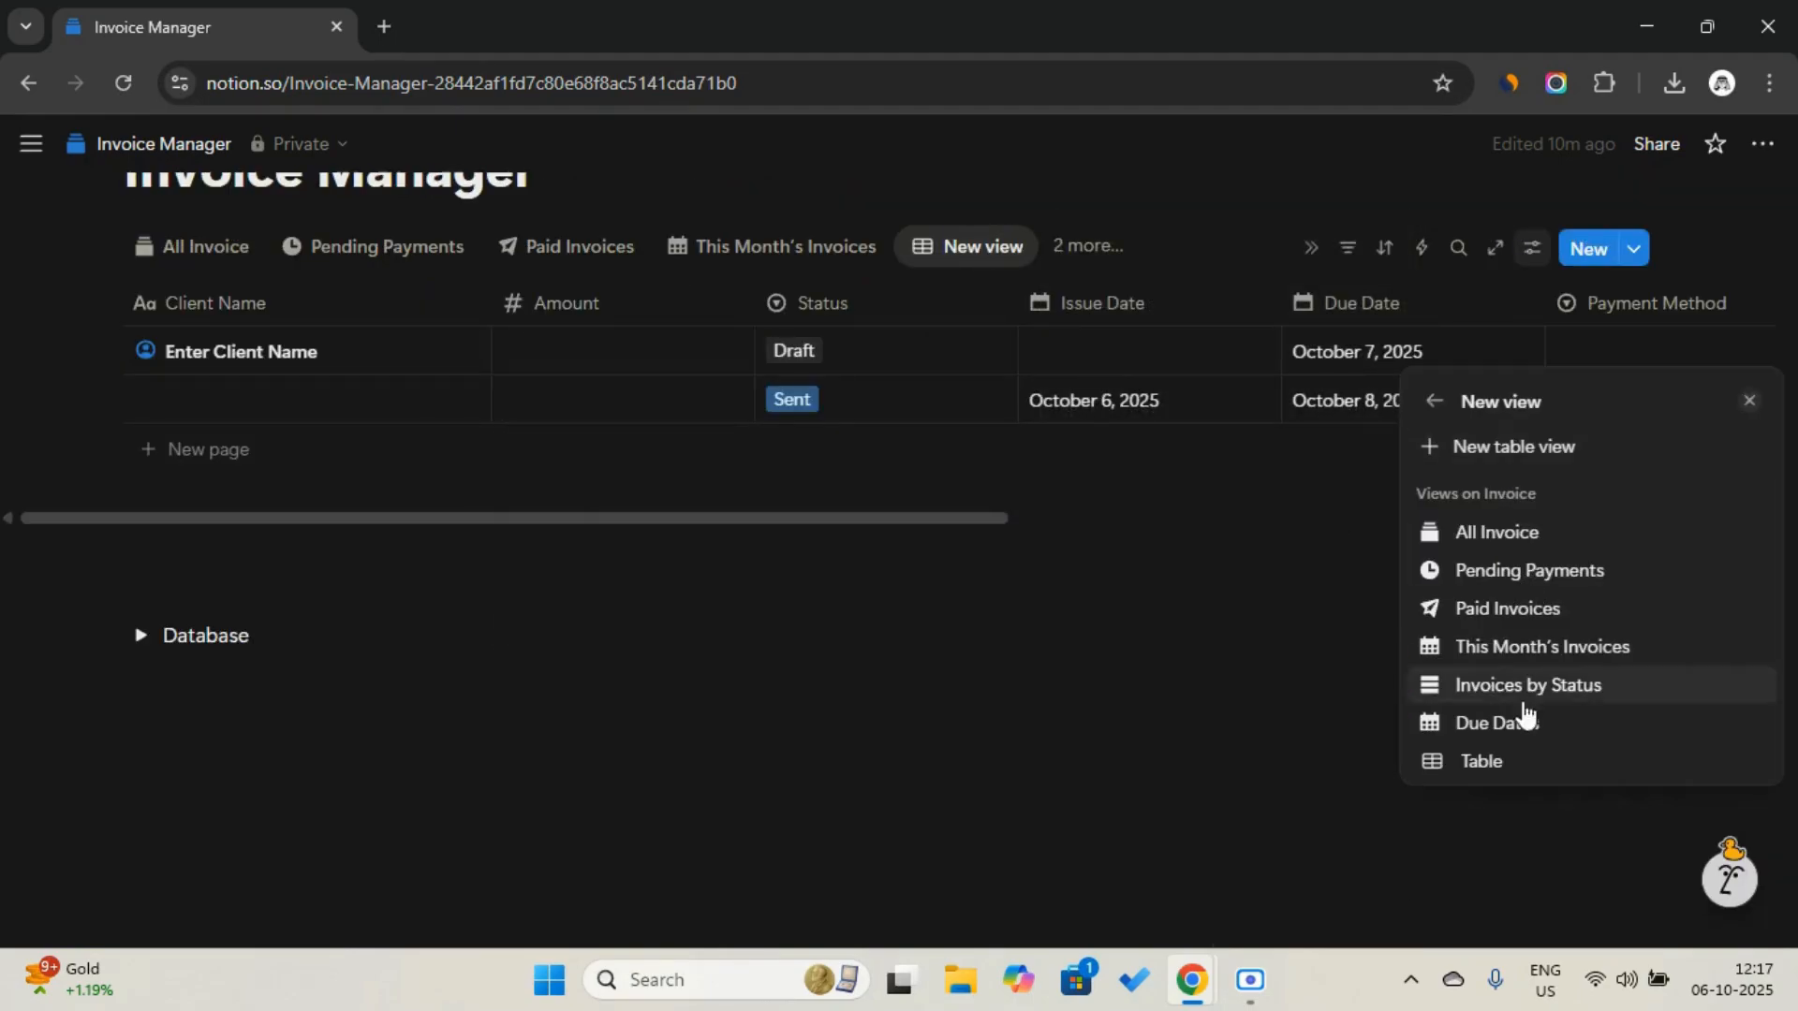
left_click(1516, 770)
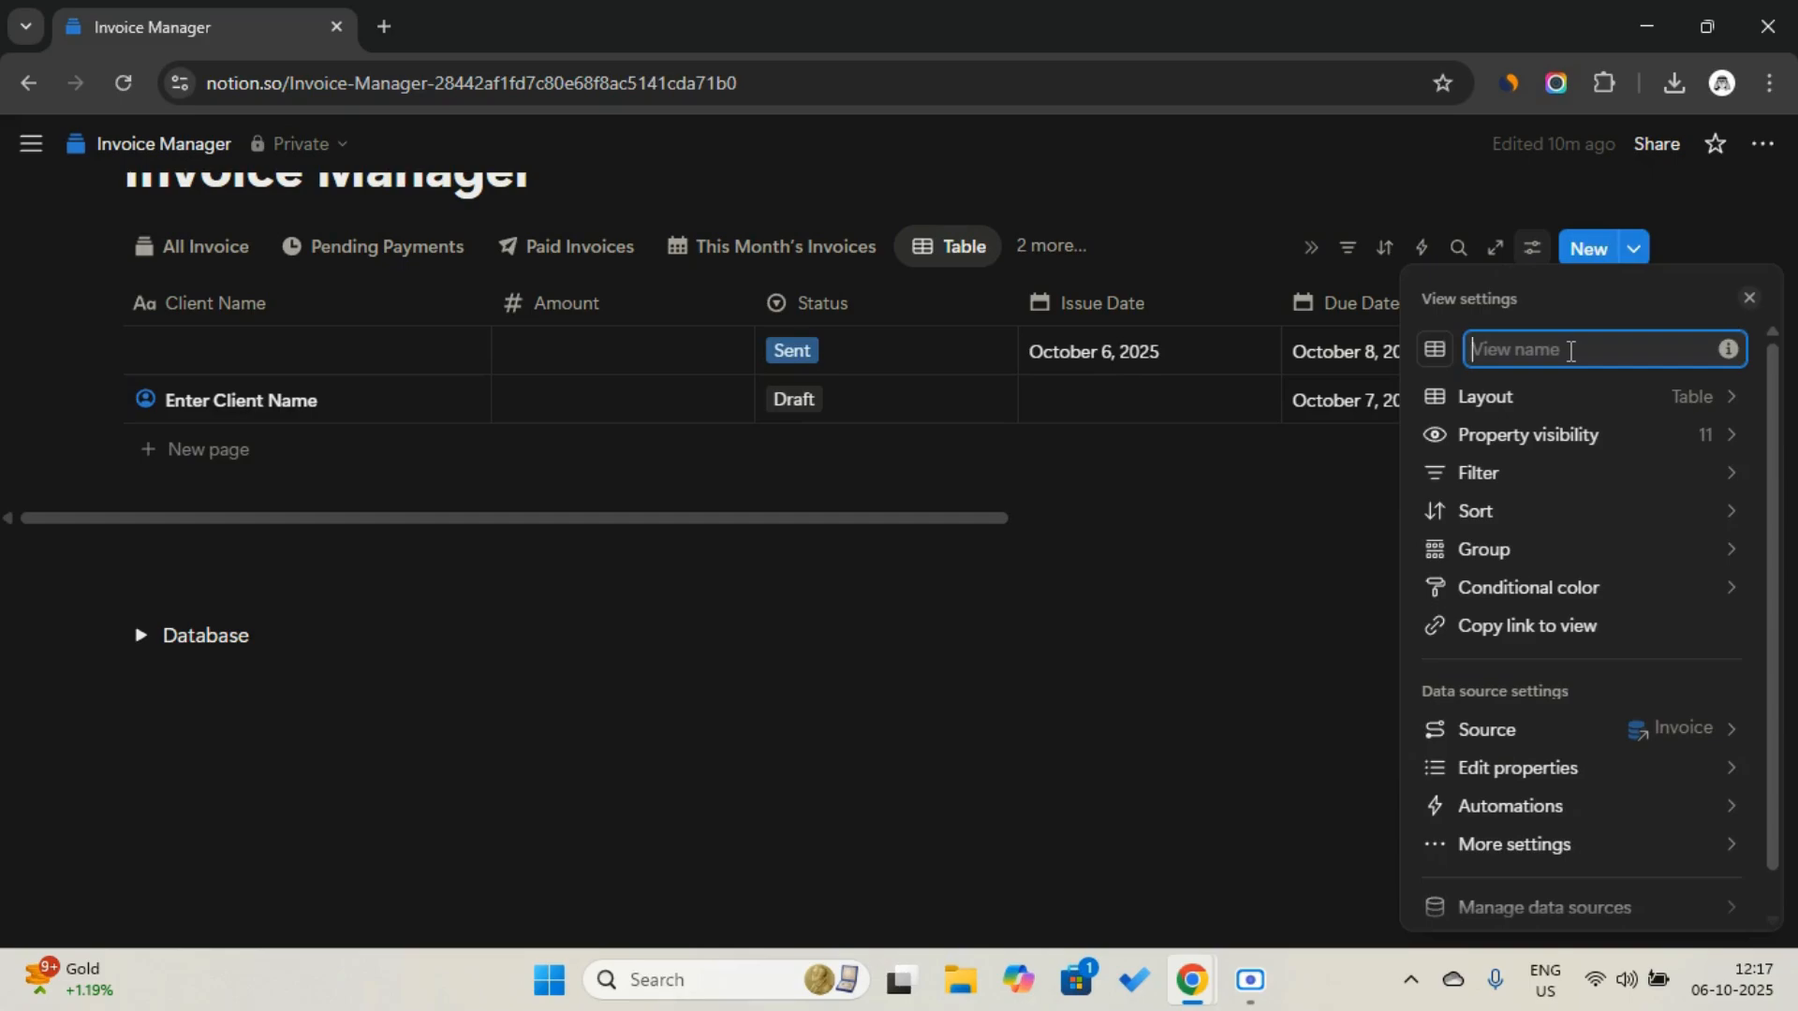
Name the new view Archive, give it the archive box icon and close the view settings
key("Caps_Lock")
type("A")
key("Caps_Lock")
type("rchiv")
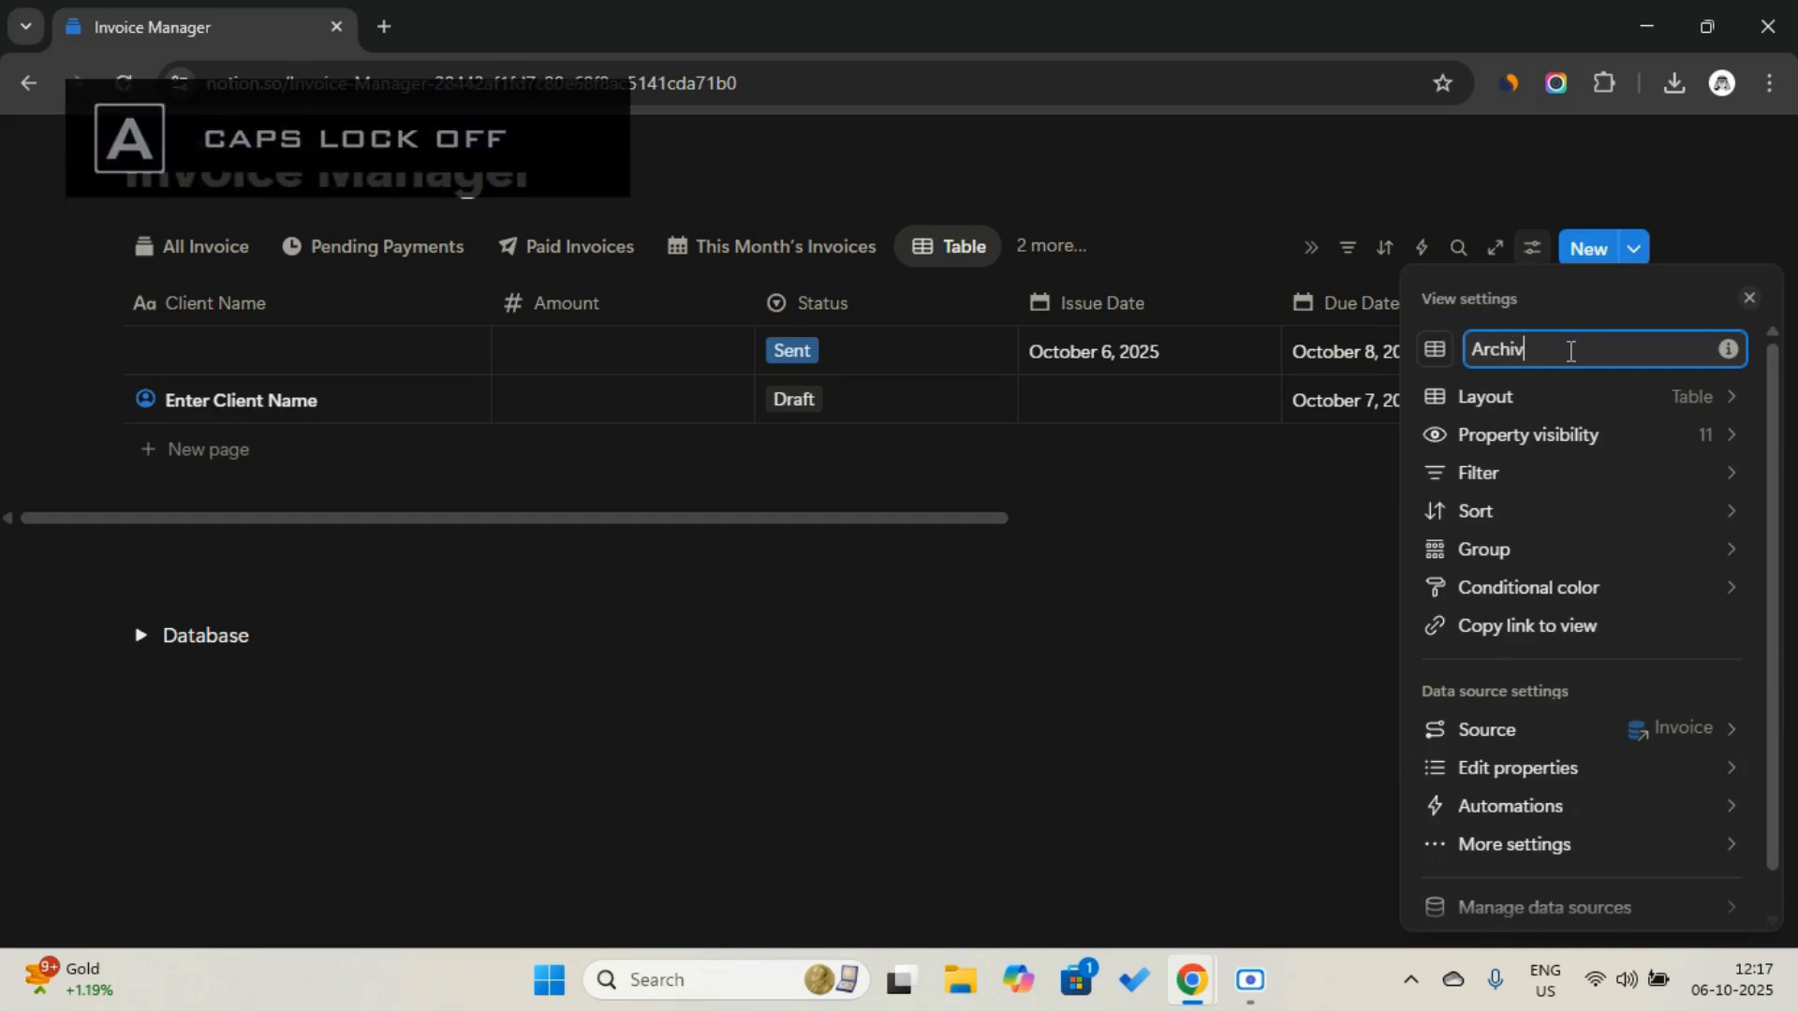
type("e")
left_click(1433, 349)
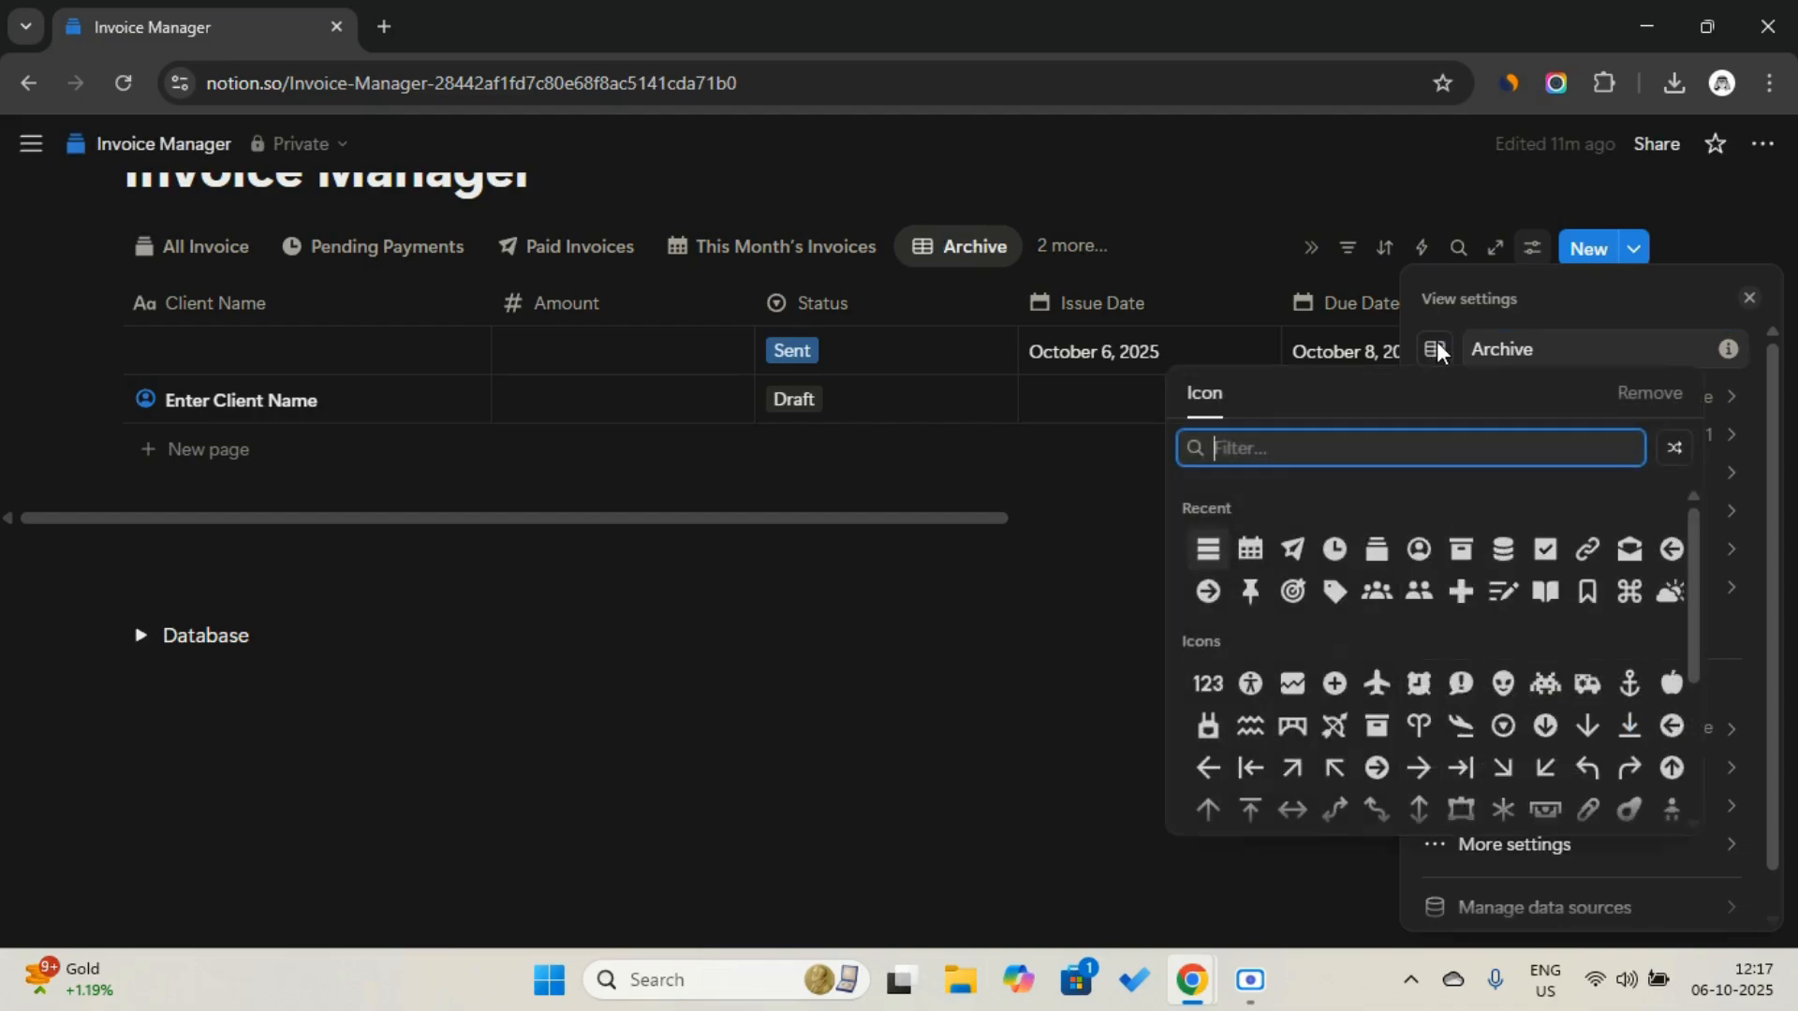
left_click(1460, 548)
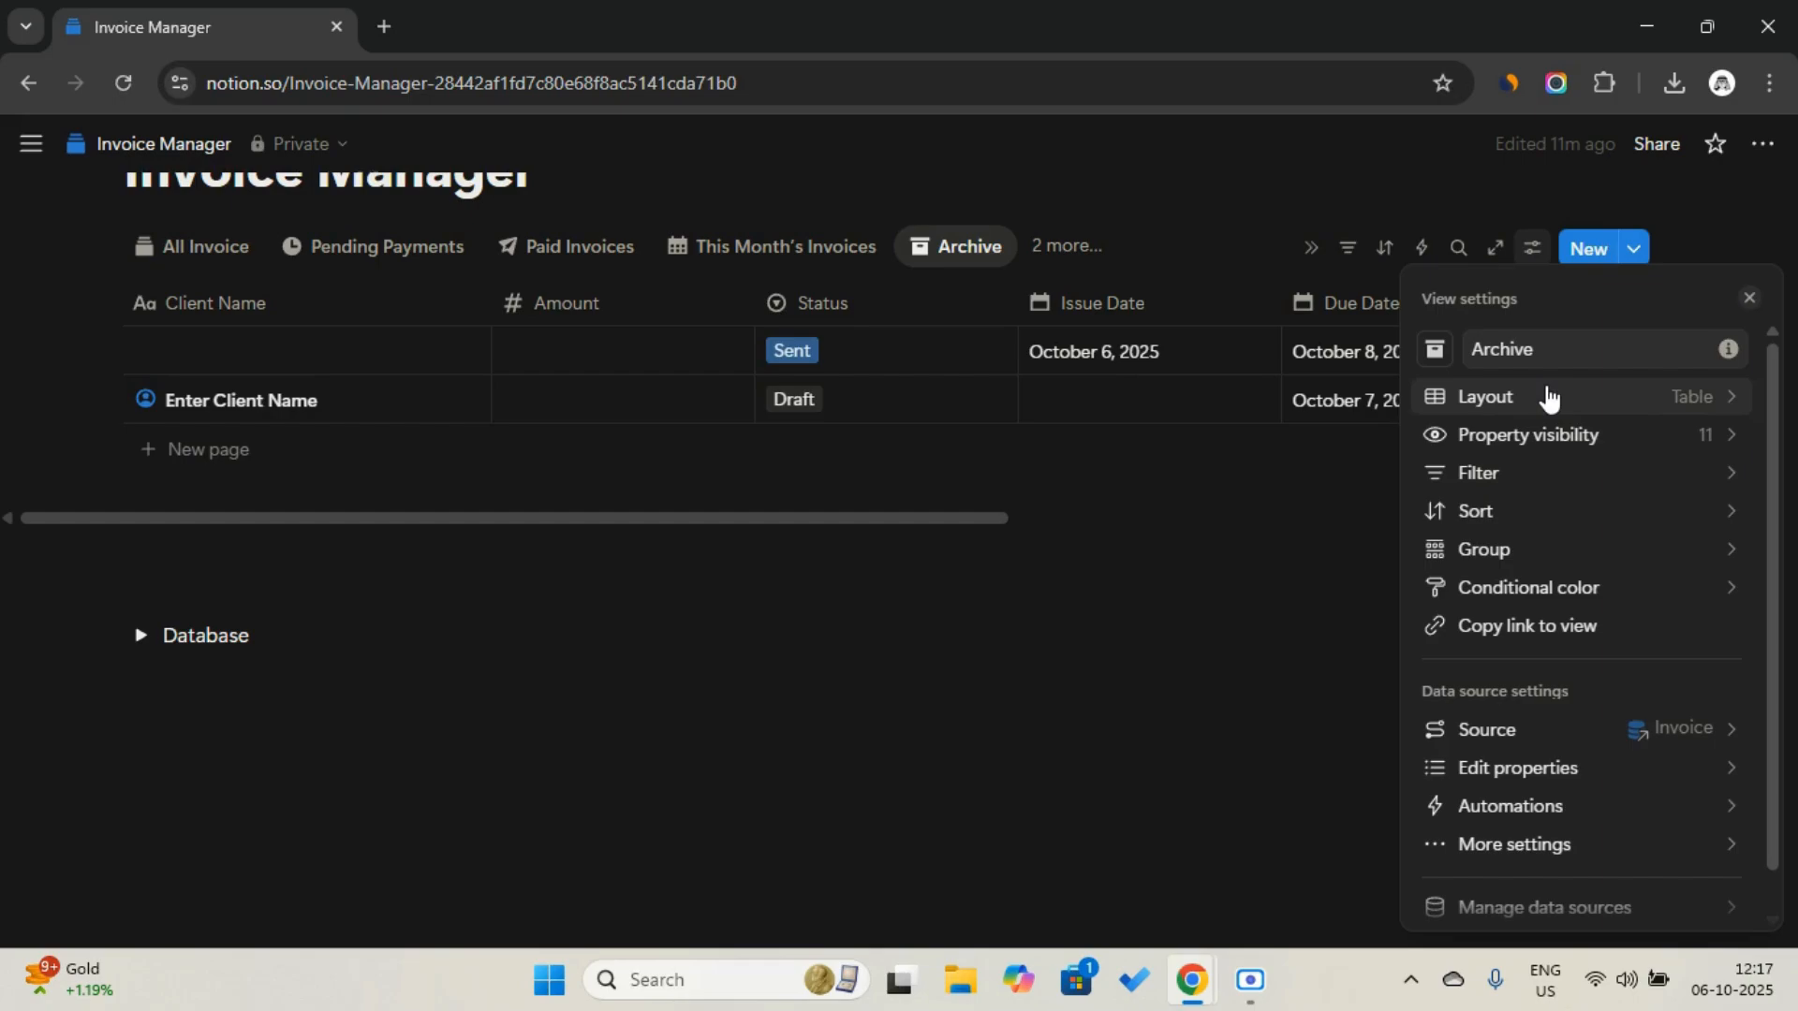
left_click(1130, 486)
Filter the Archive view to invoices whose Archive property is Checked
left_click(1348, 249)
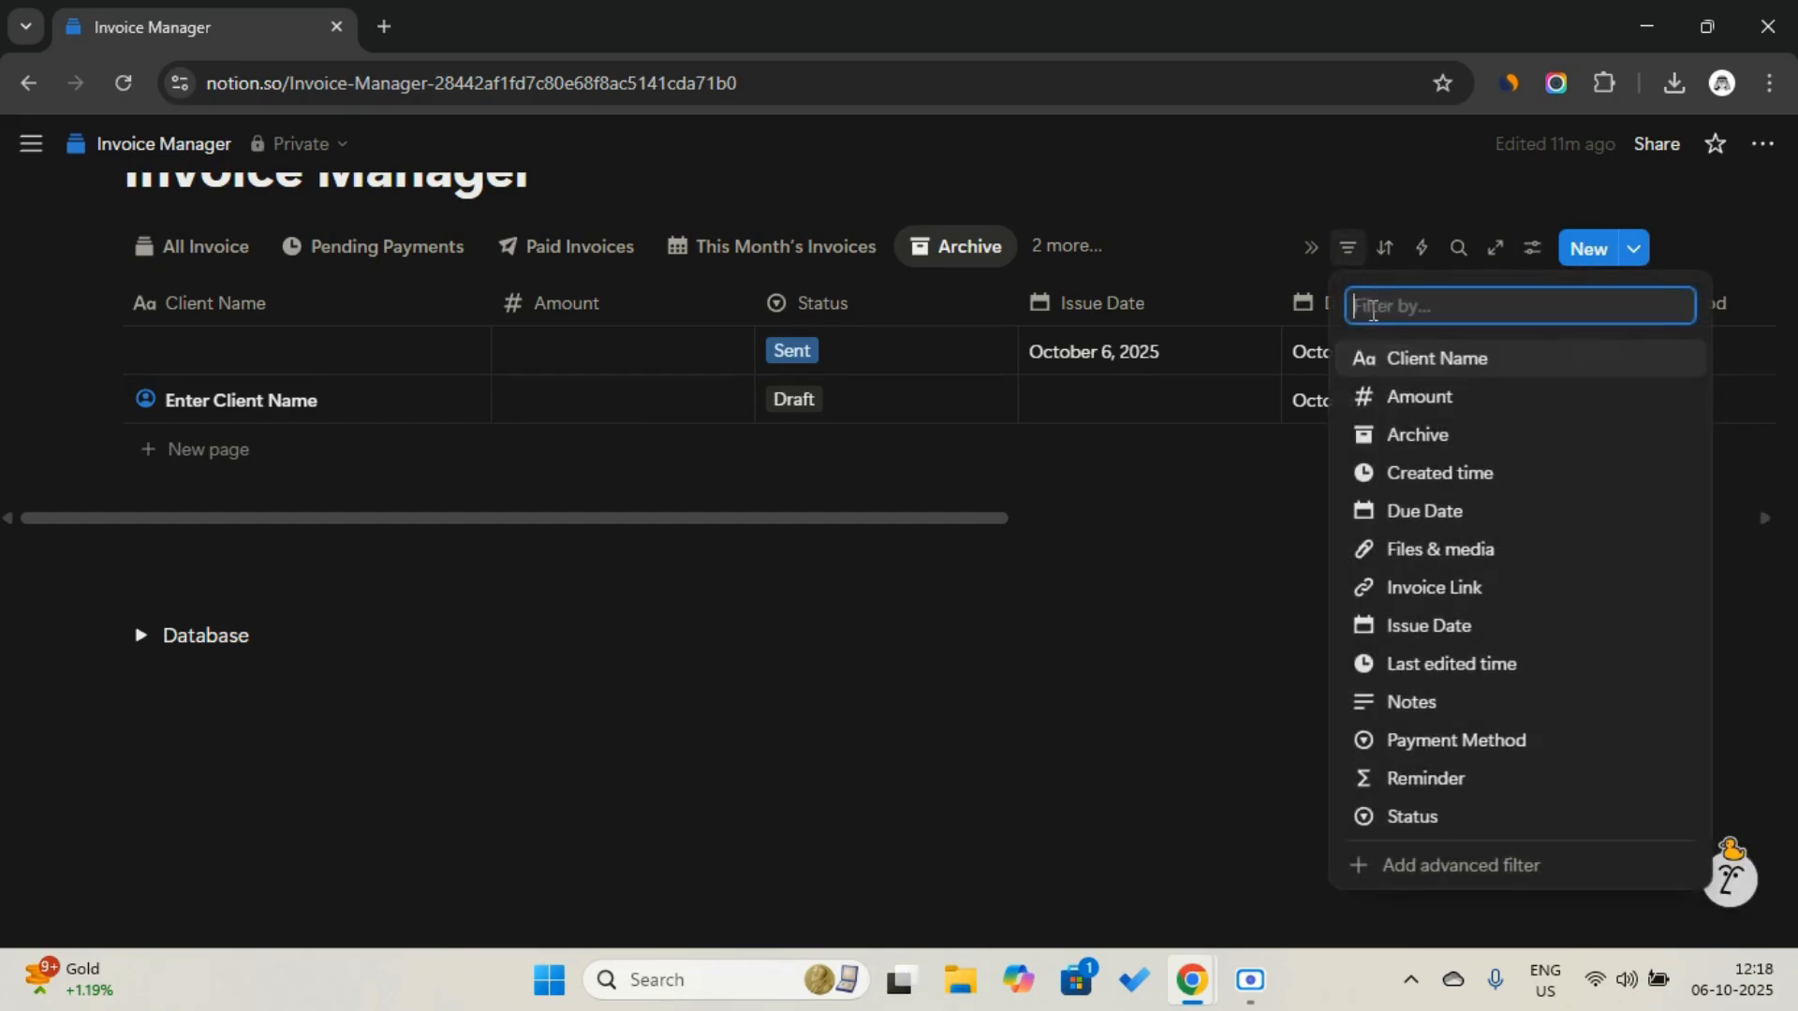
left_click(1439, 449)
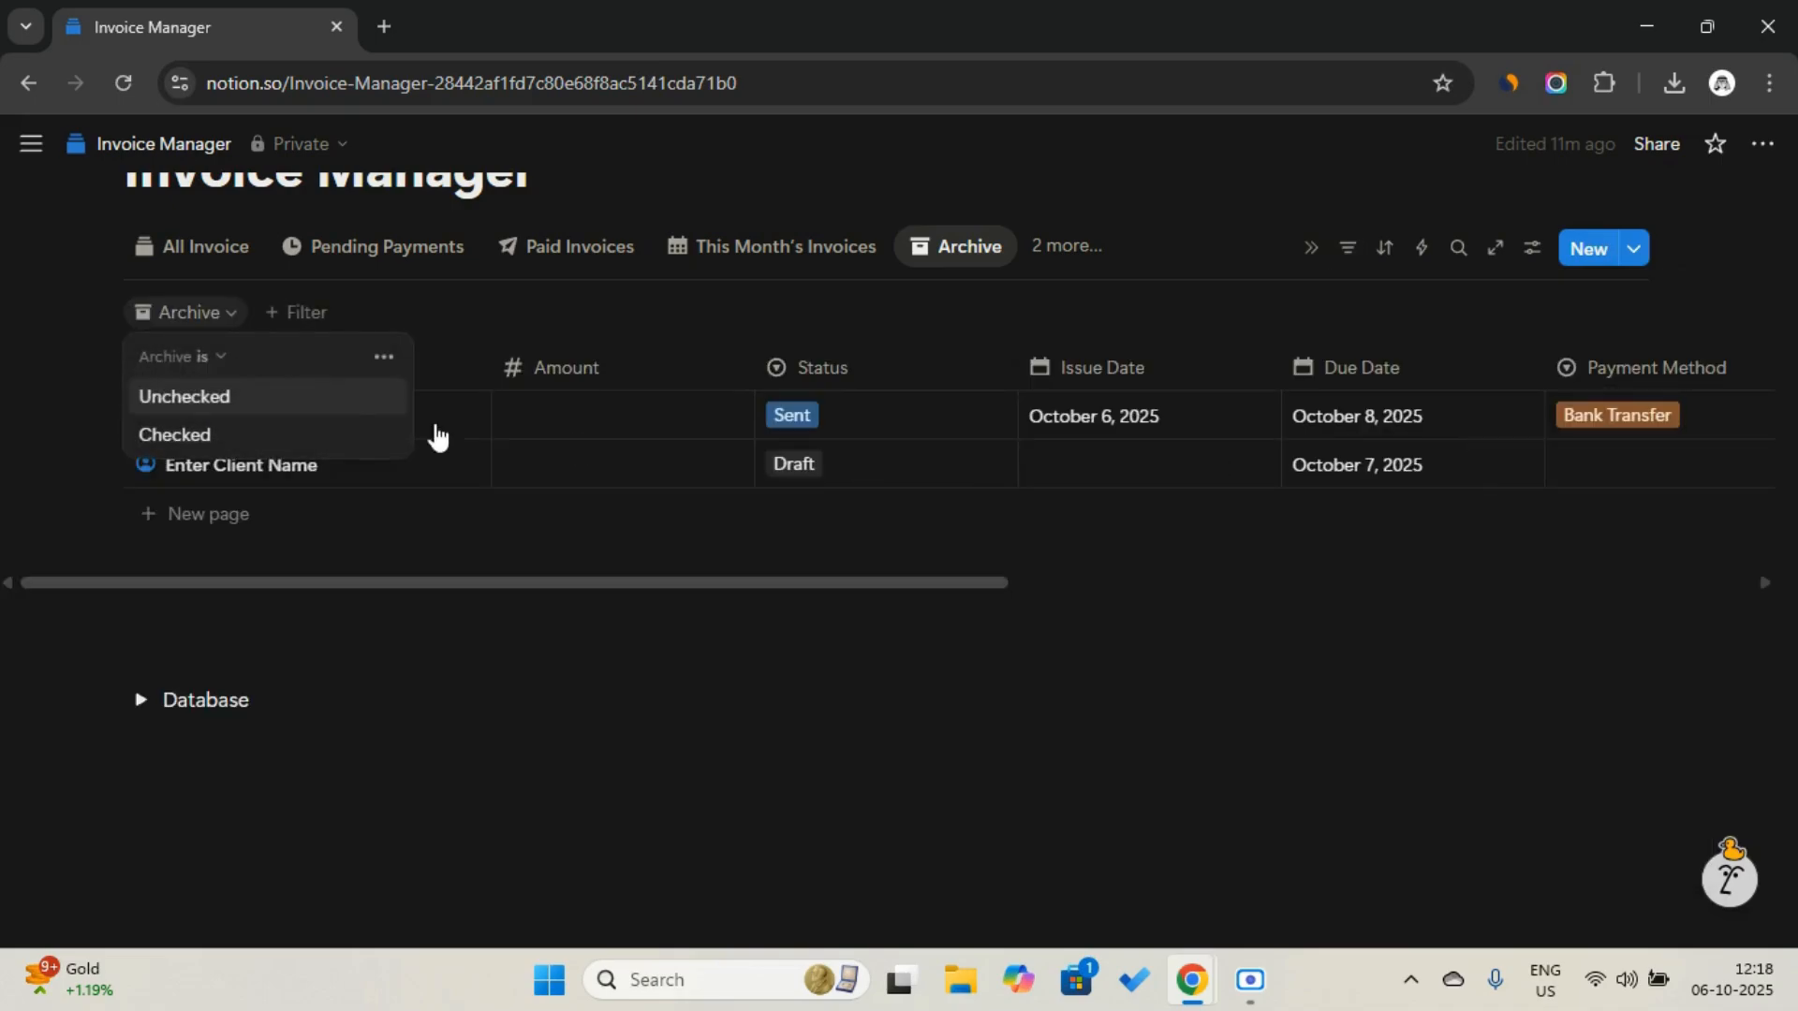
left_click(299, 436)
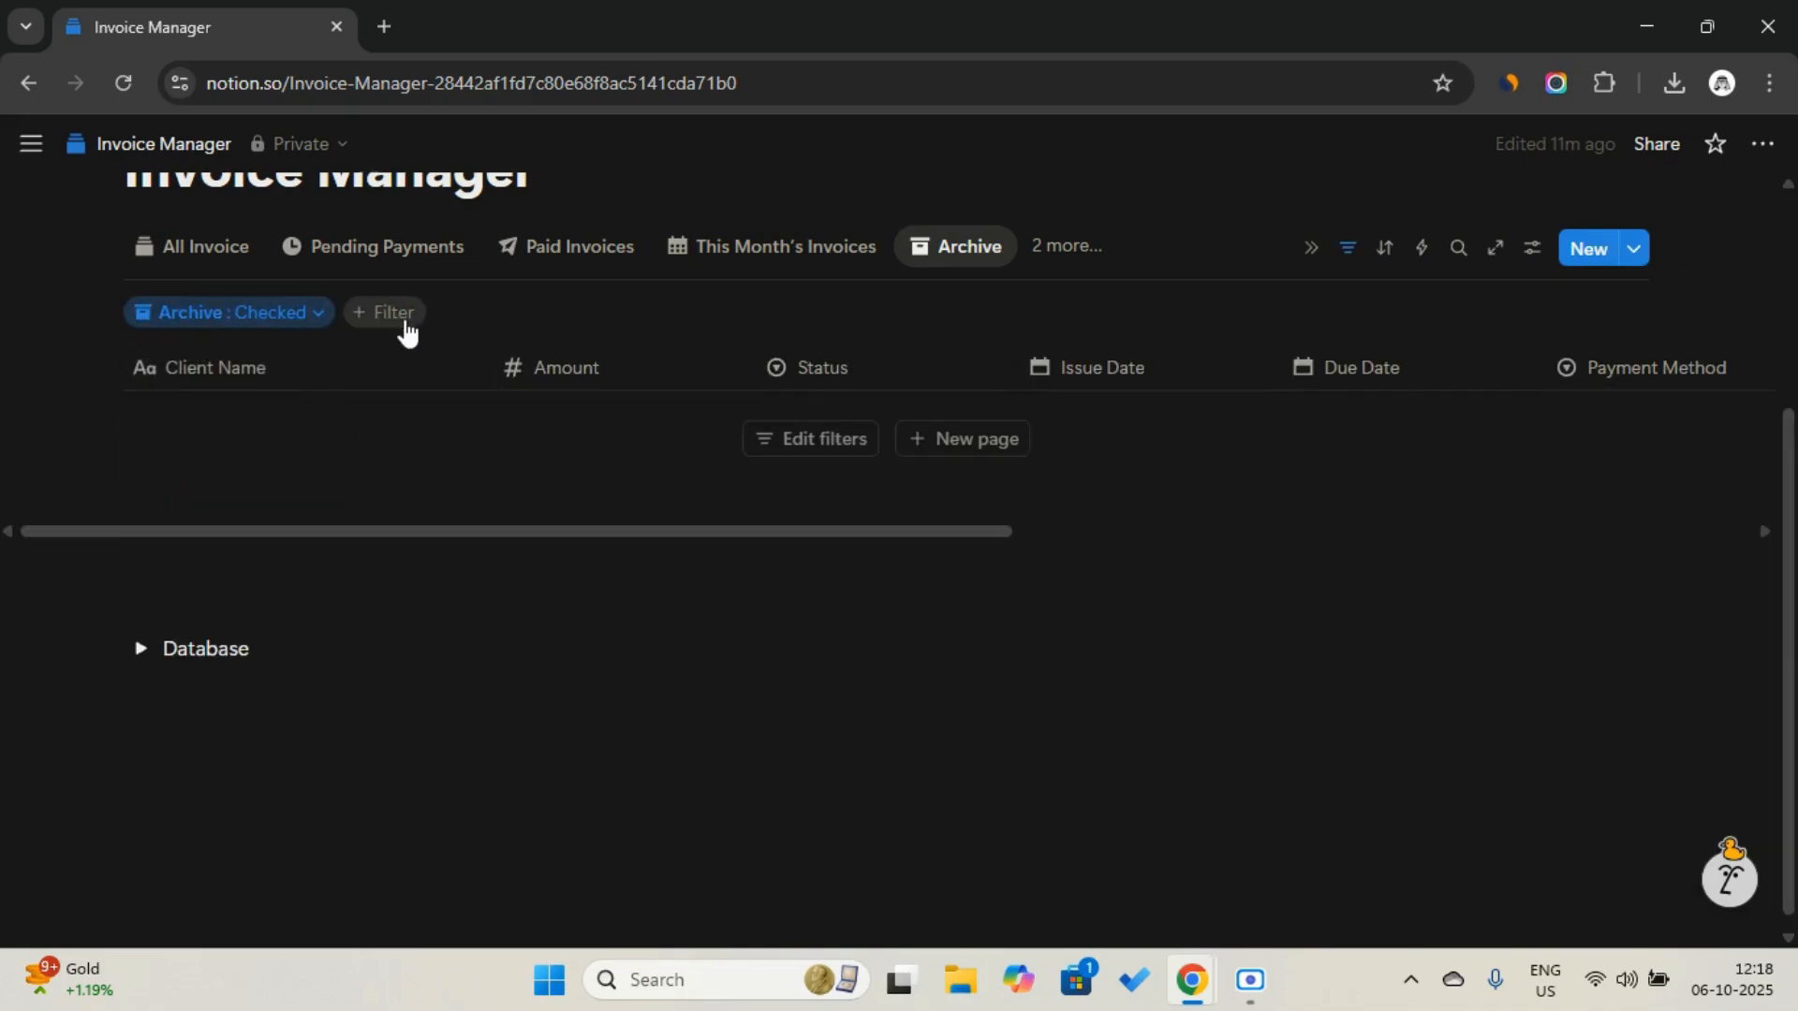
Sort the Archive view by Last edited time in Descending order and collapse the filter bar
left_click(1386, 251)
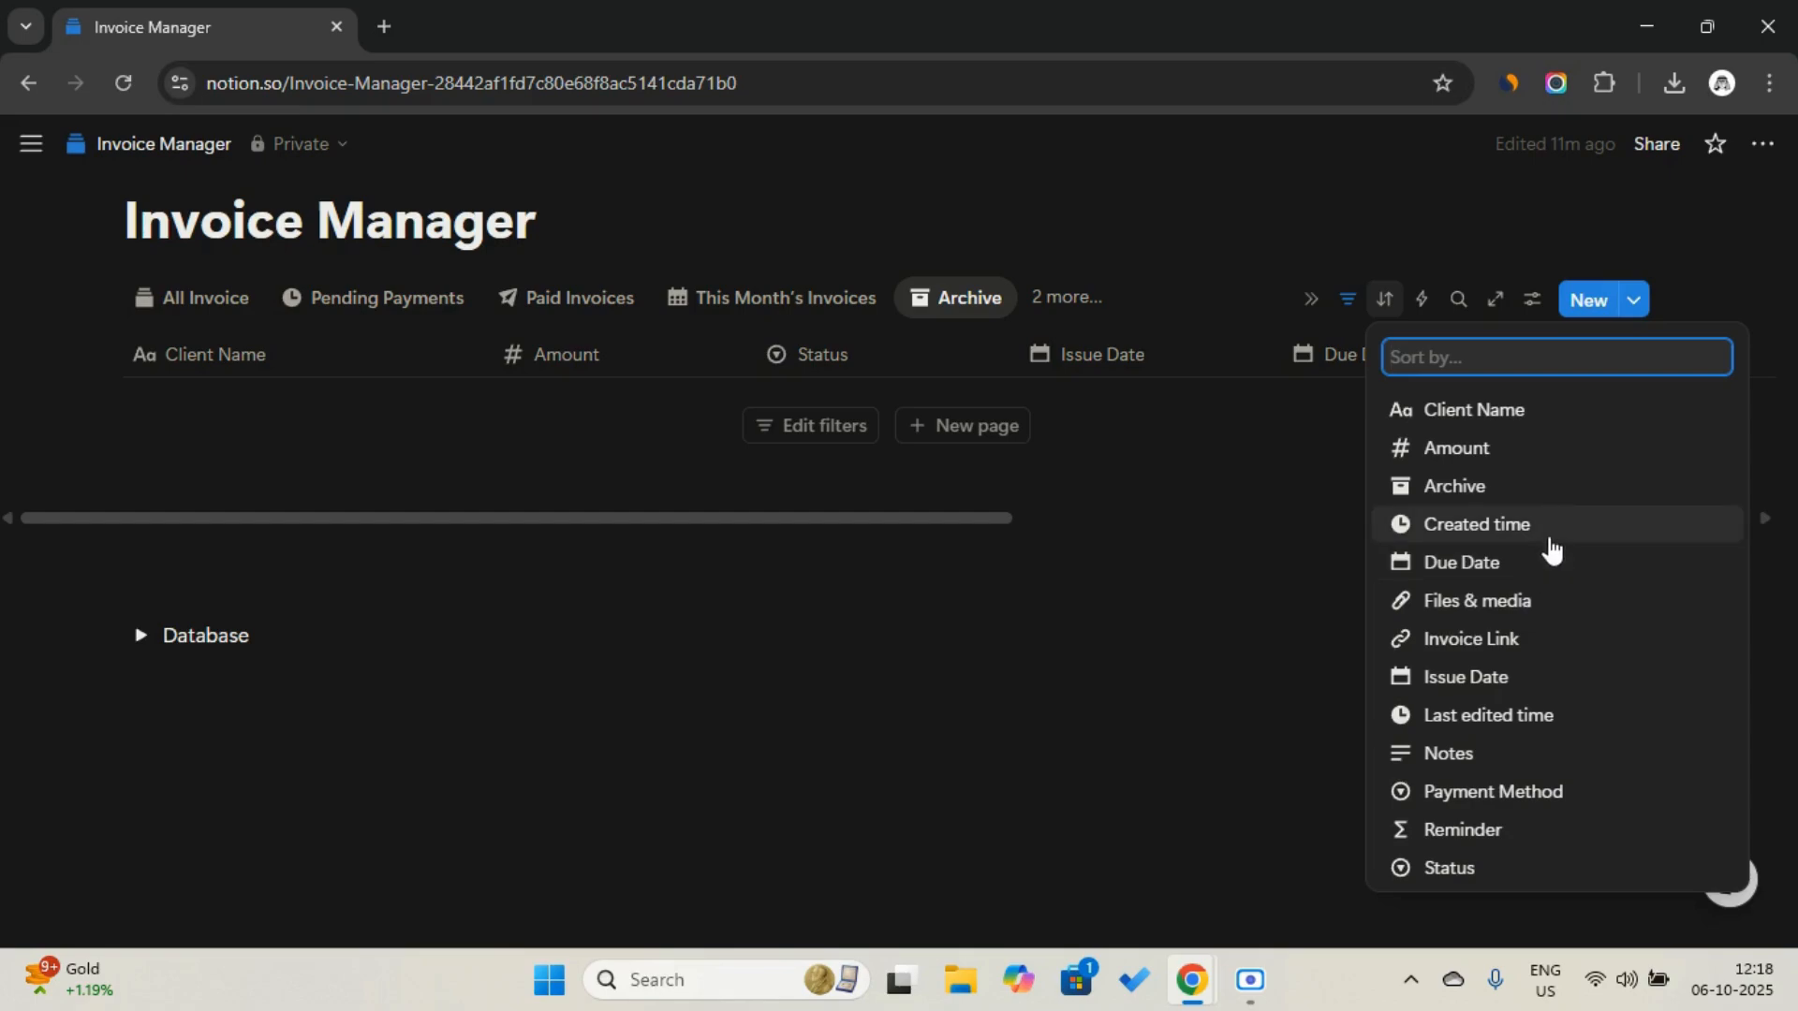
left_click(1527, 715)
left_click(445, 422)
left_click(462, 497)
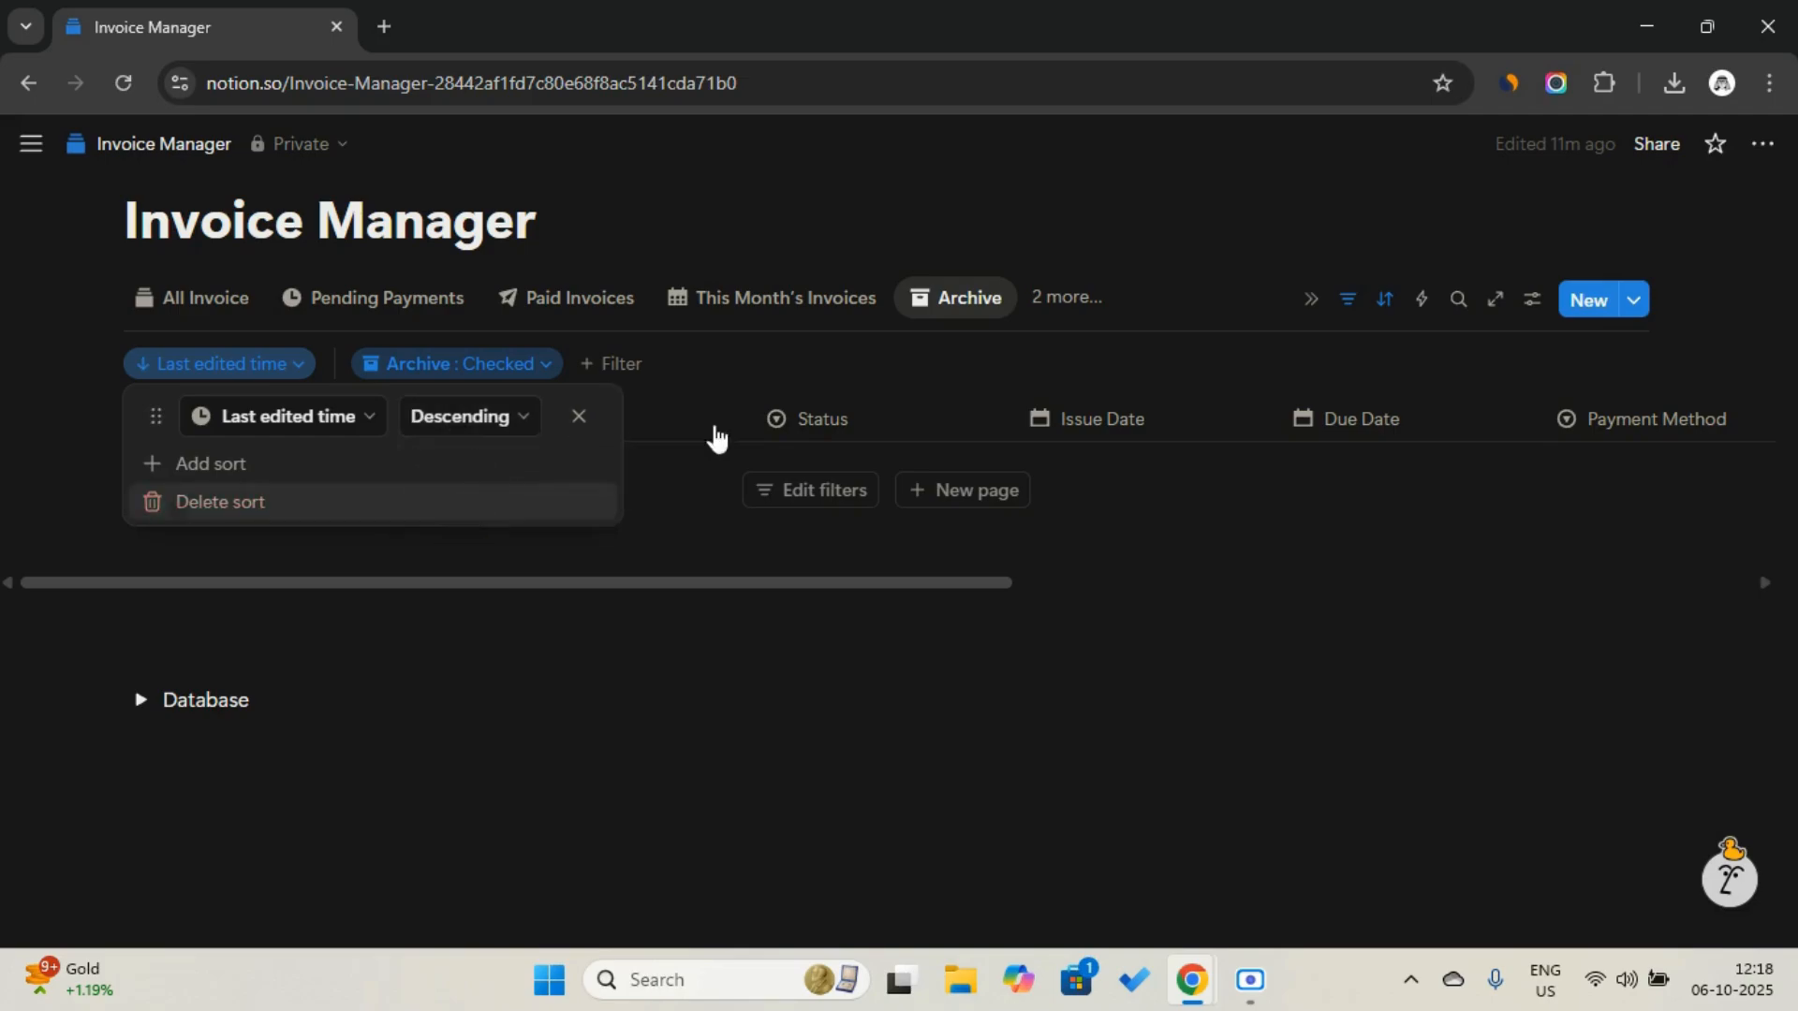
left_click(1349, 311)
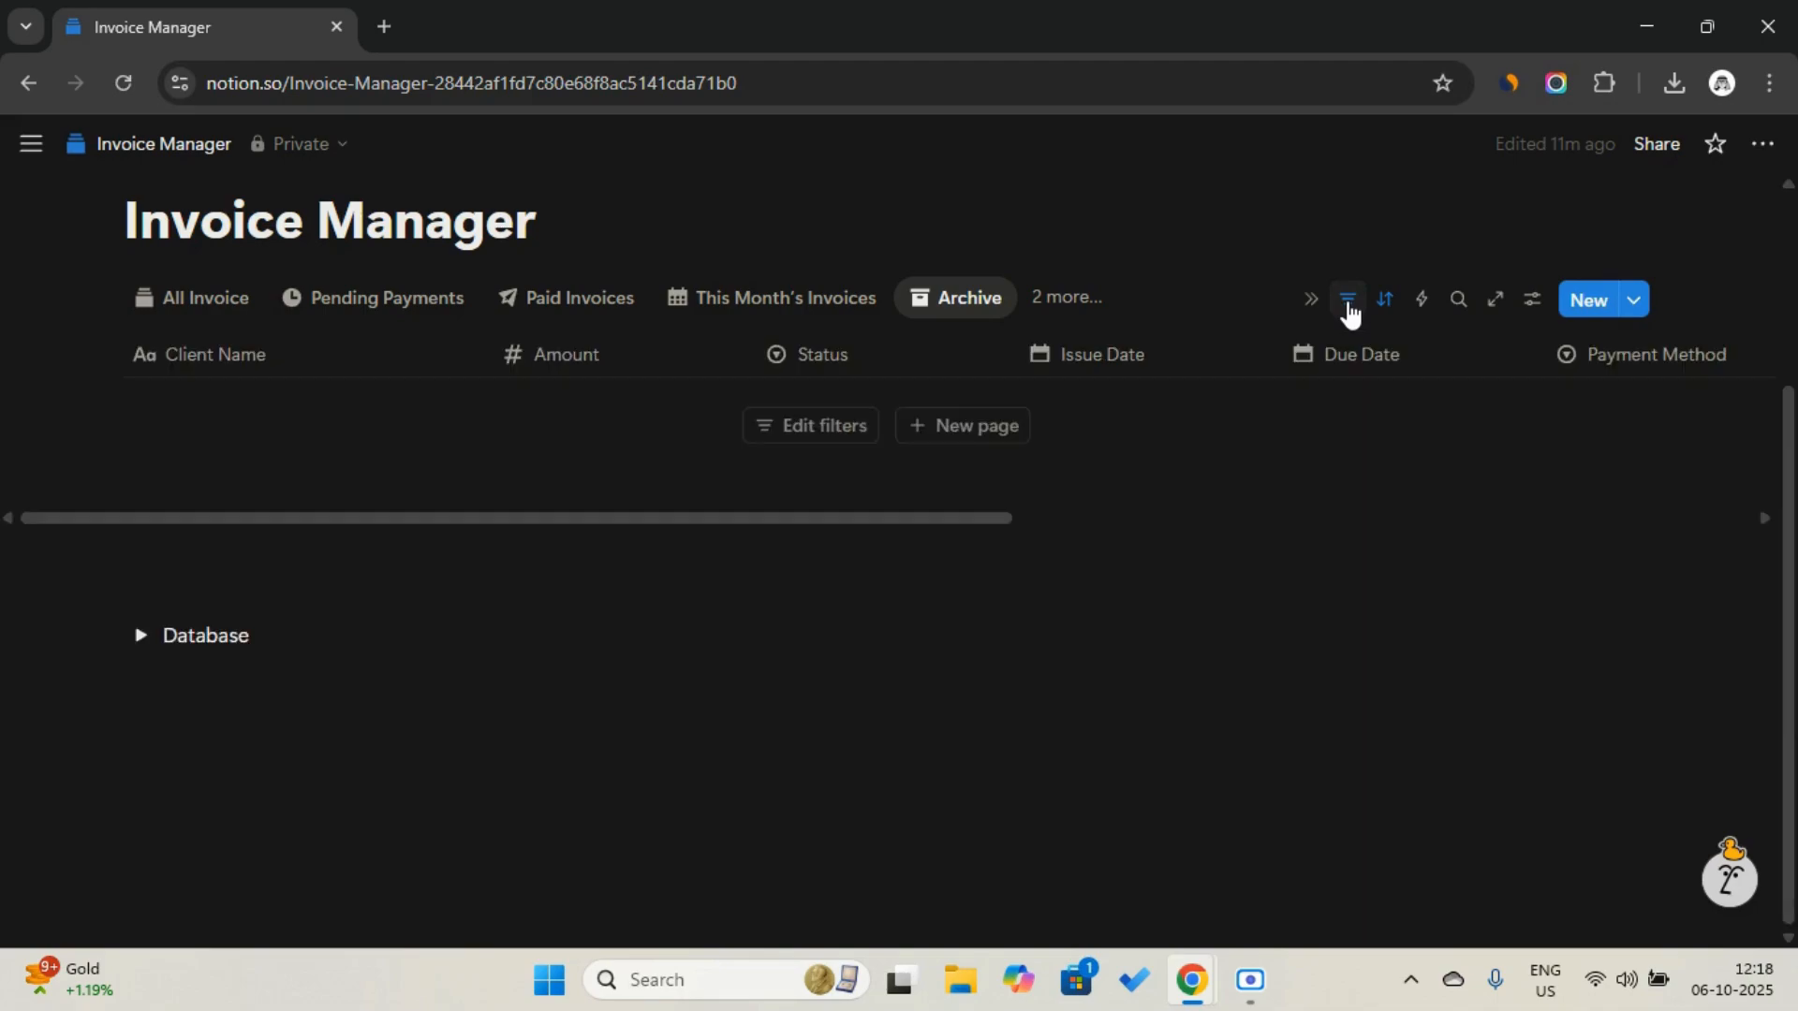
Add a conditional color rule based on the Status property to the All Invoice view
left_click(219, 300)
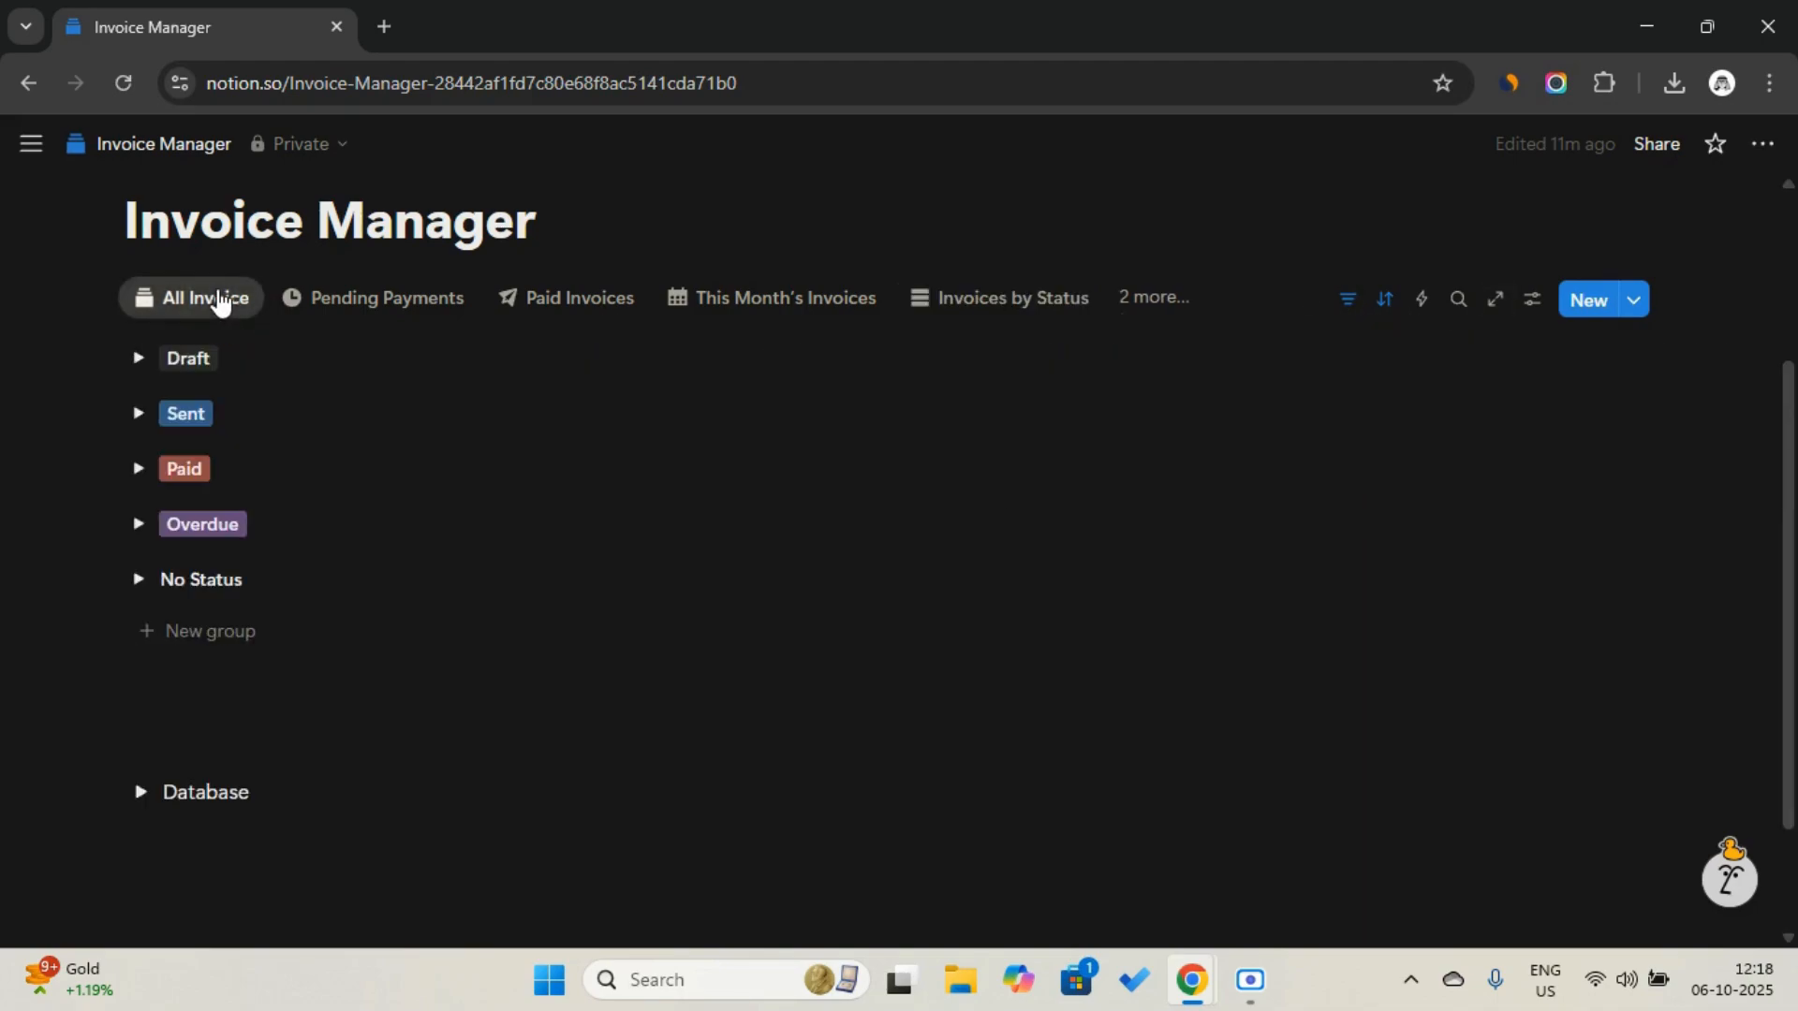
left_click(221, 298)
left_click(249, 382)
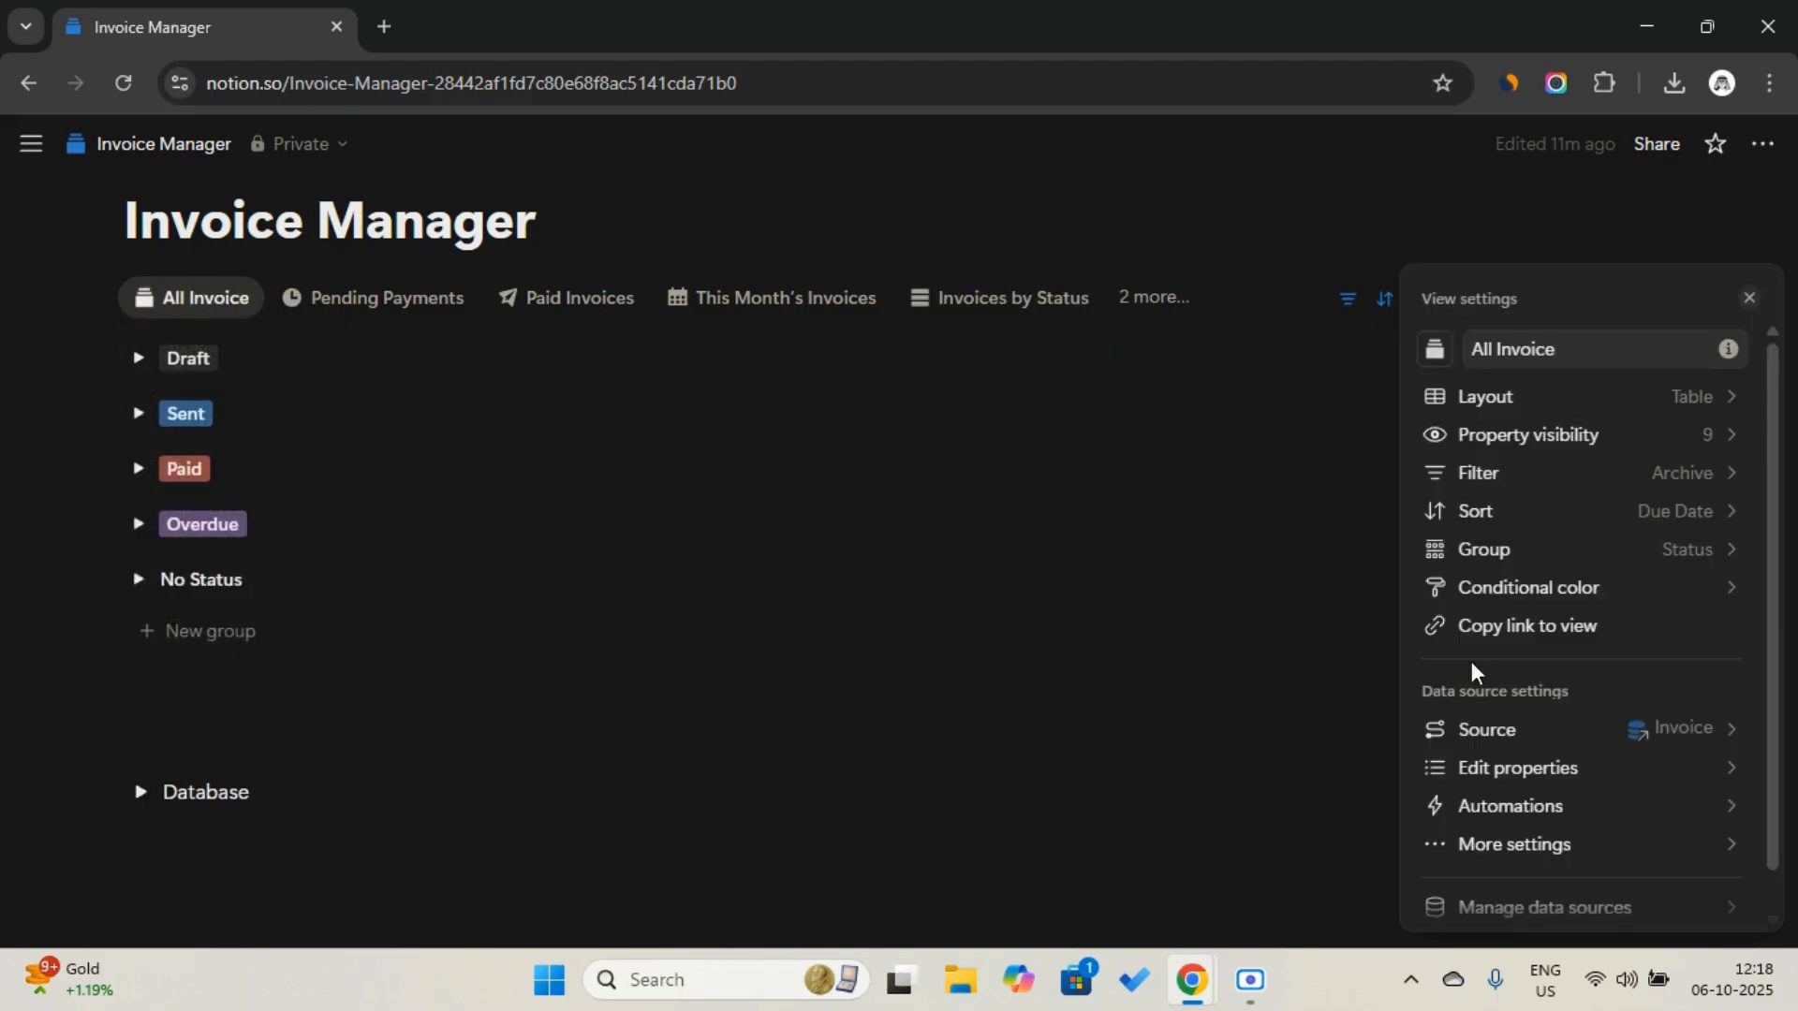
left_click(1567, 599)
left_click(1570, 686)
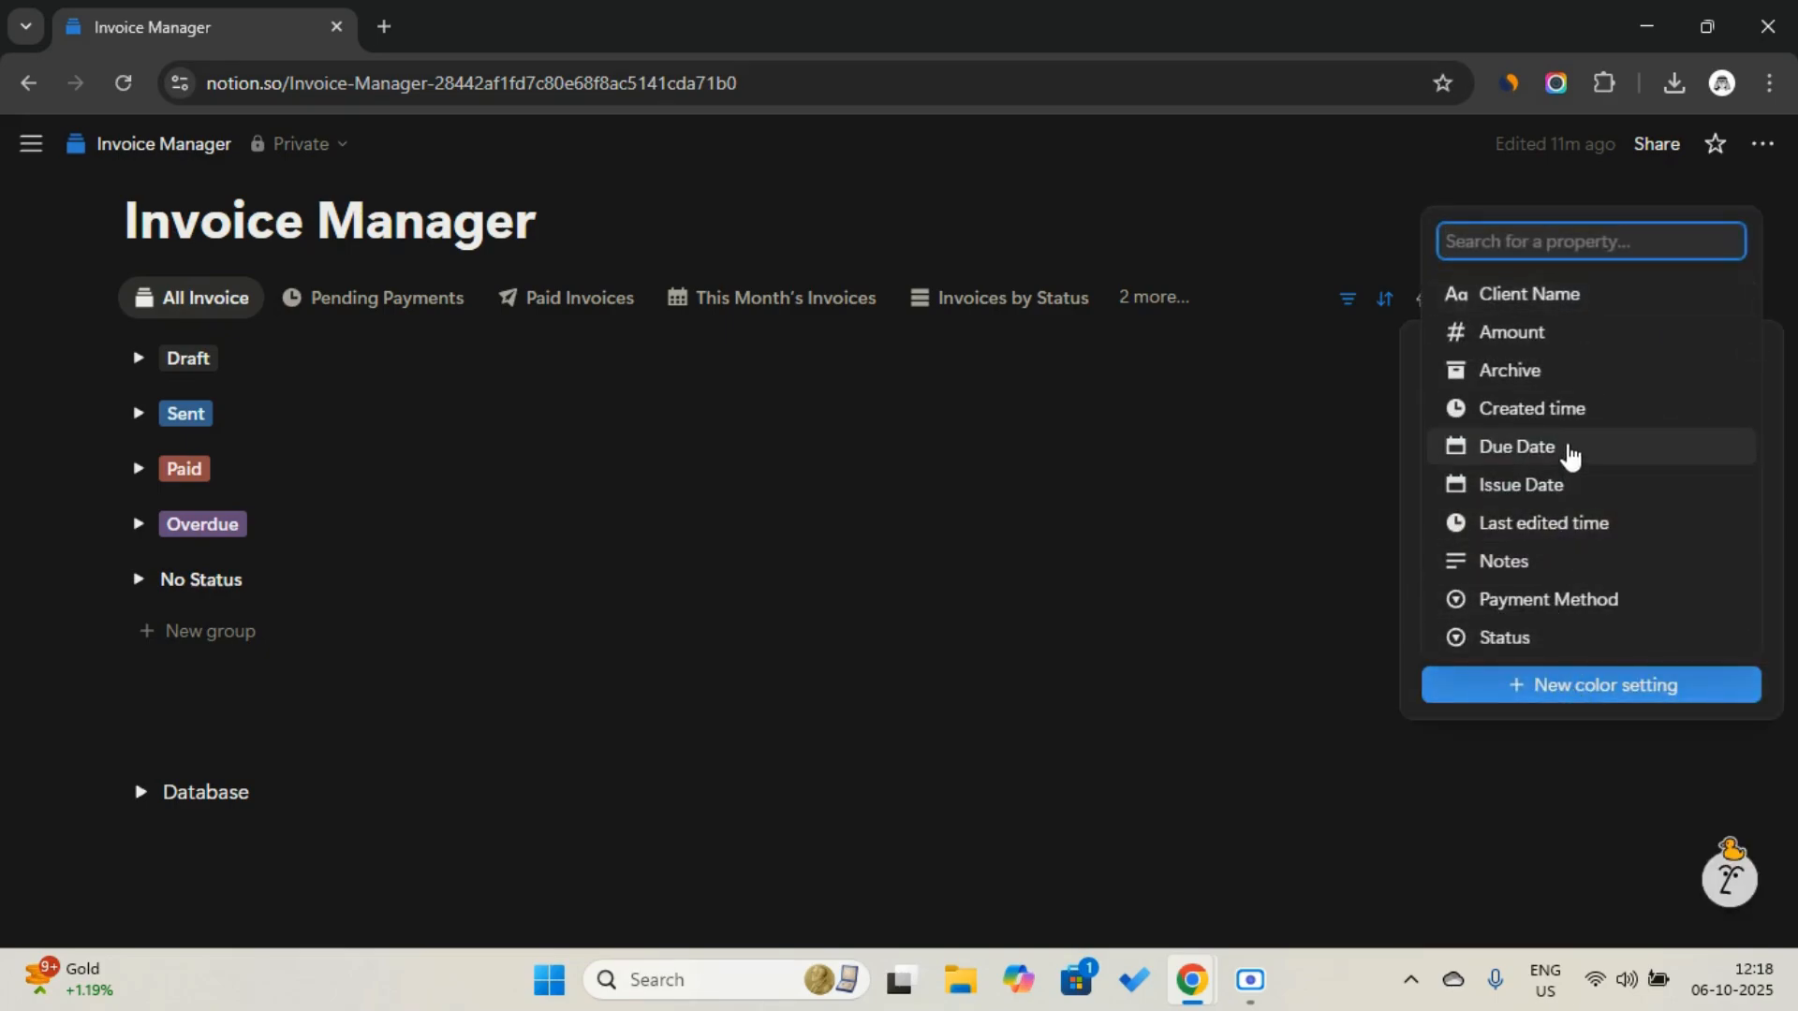
left_click(1500, 643)
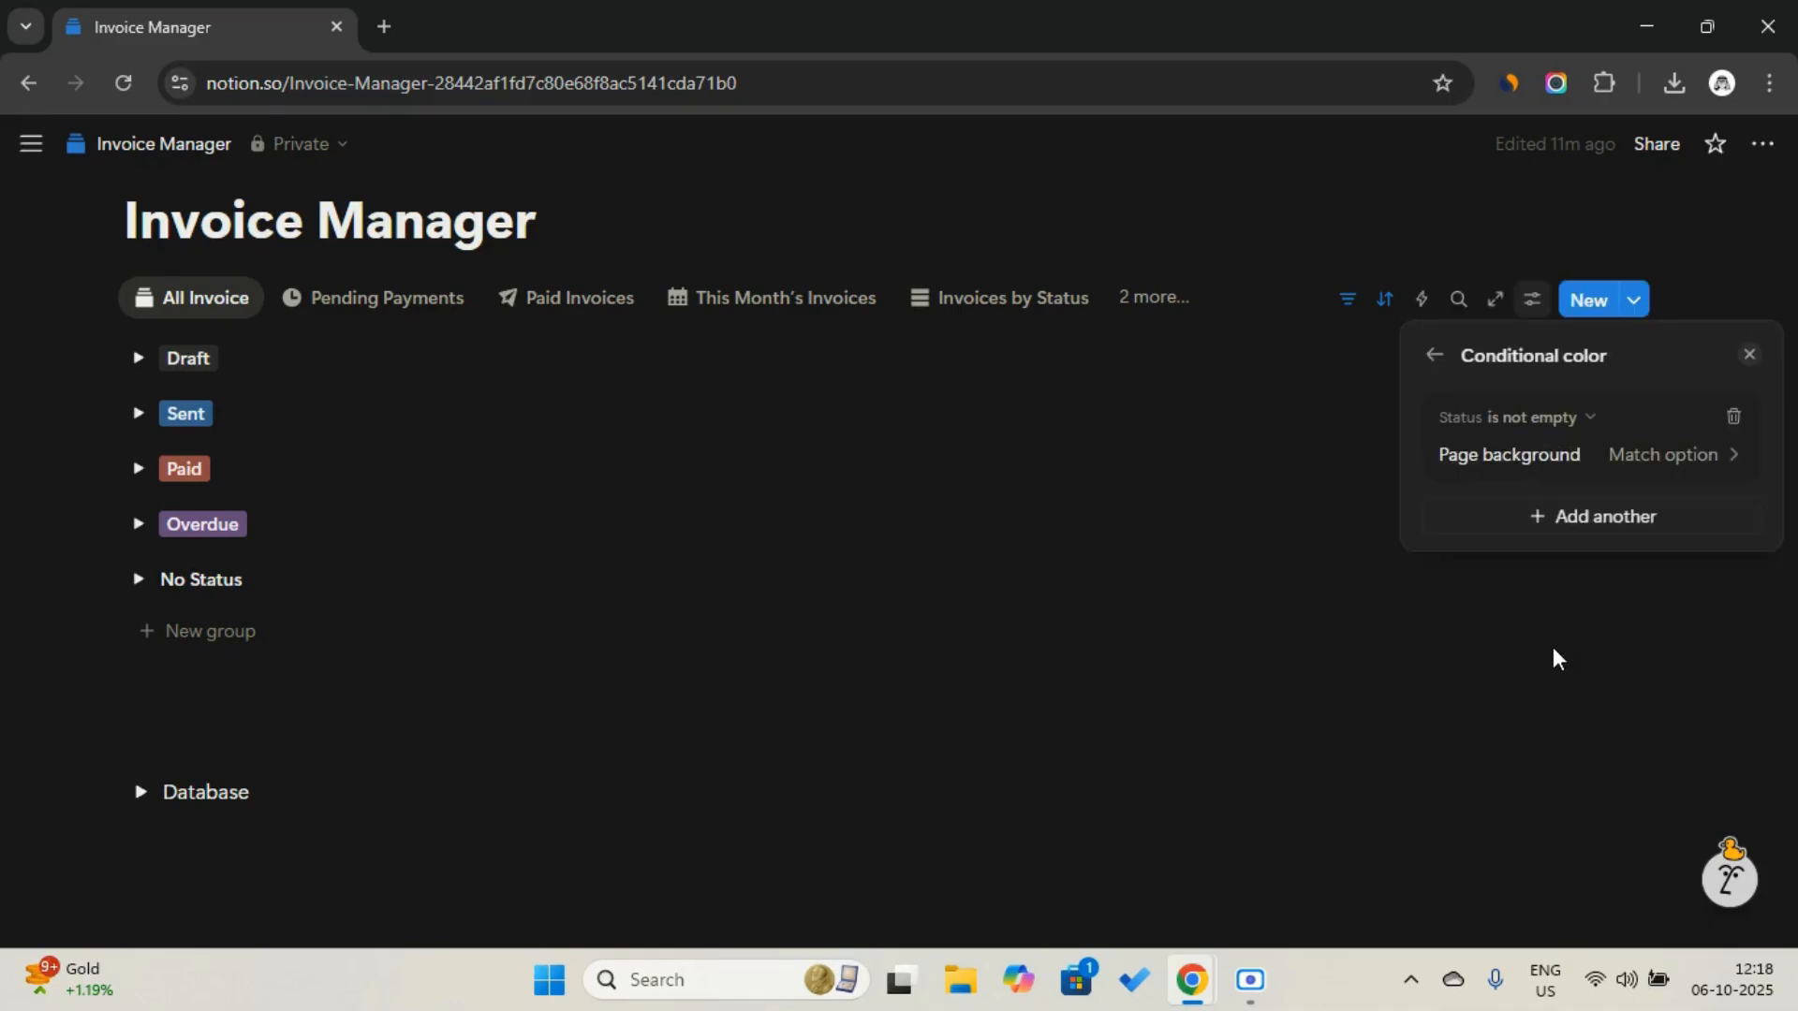
Set the conditional color rule to Status is Paid with a Green page background
left_click(1592, 422)
left_click(1569, 457)
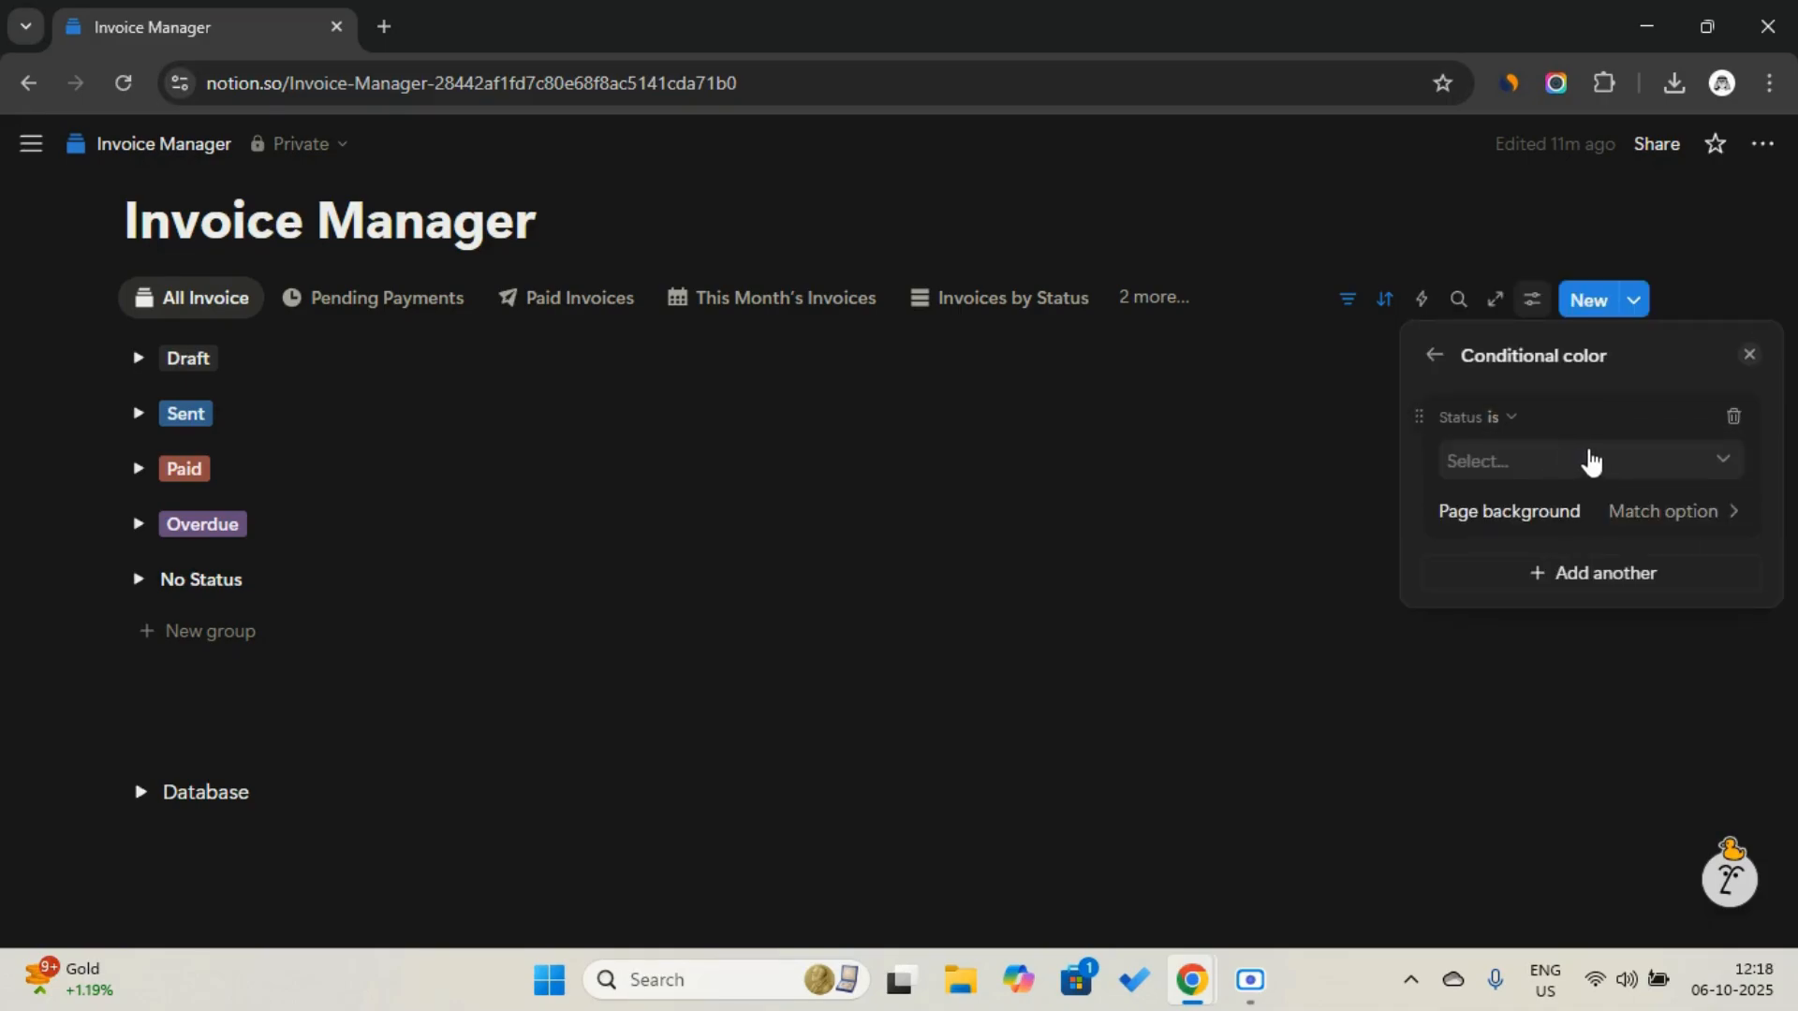
left_click(1592, 461)
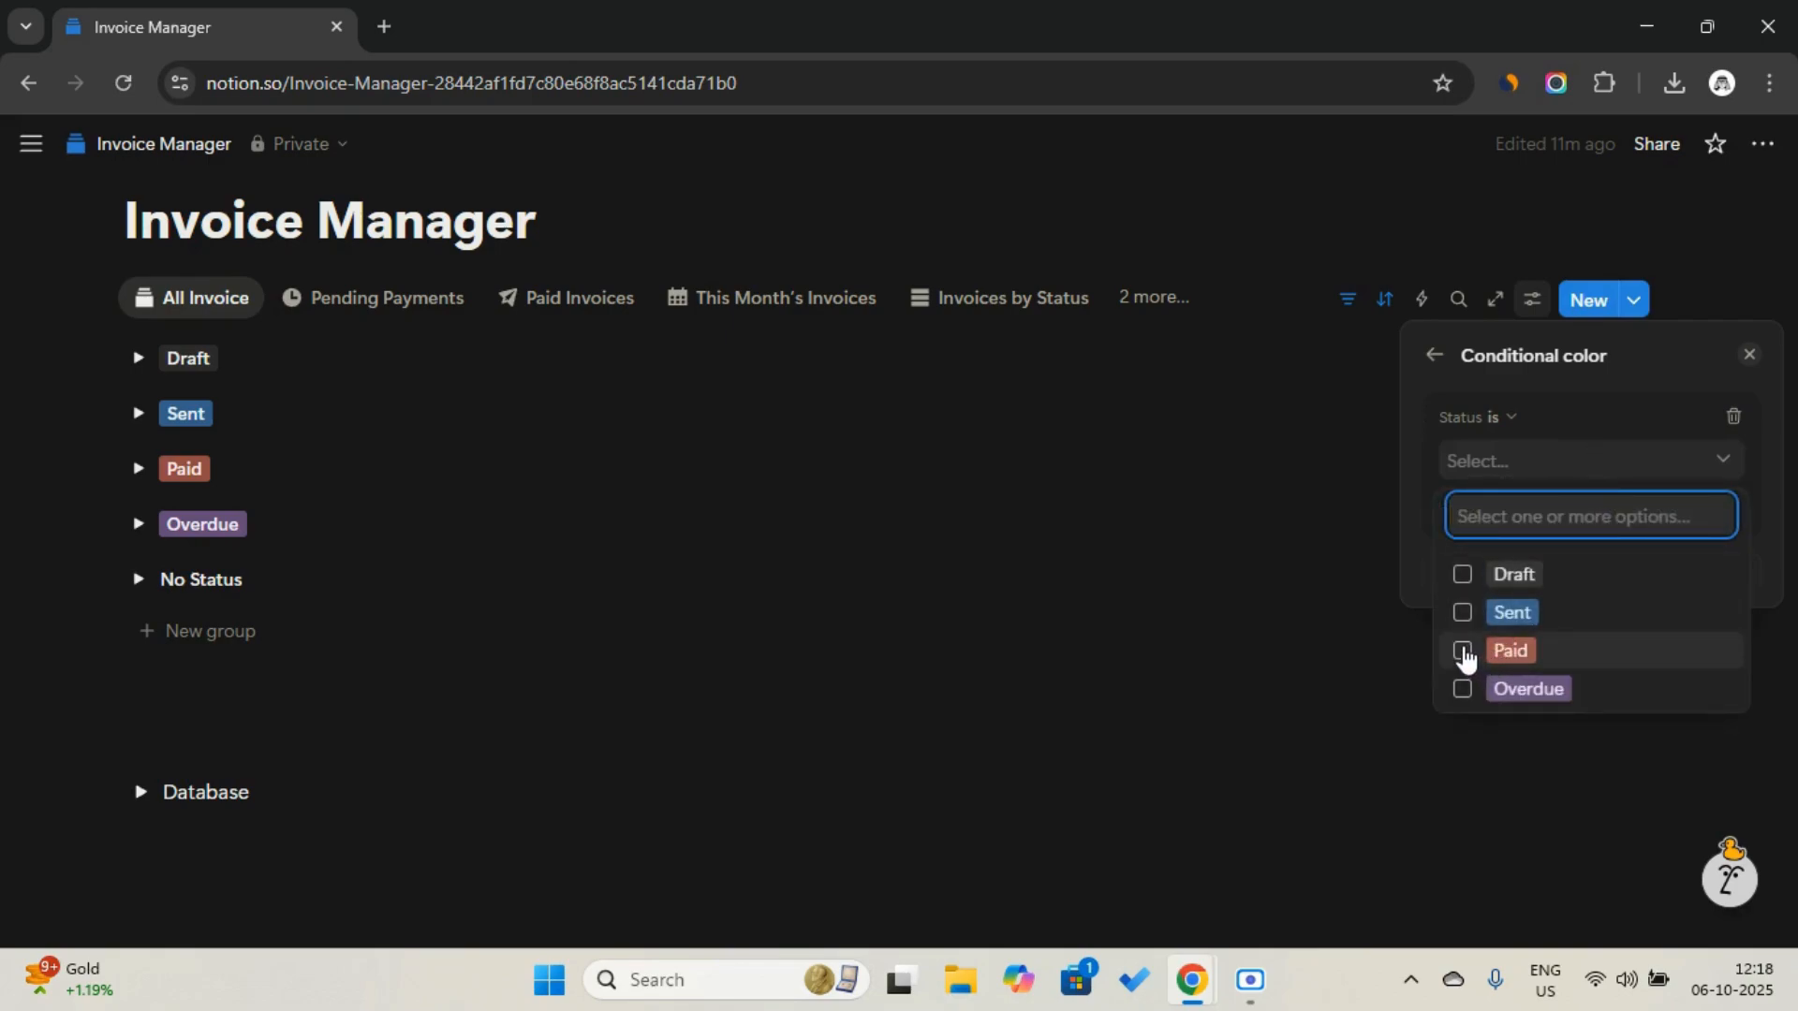
left_click(1463, 651)
left_click(1565, 467)
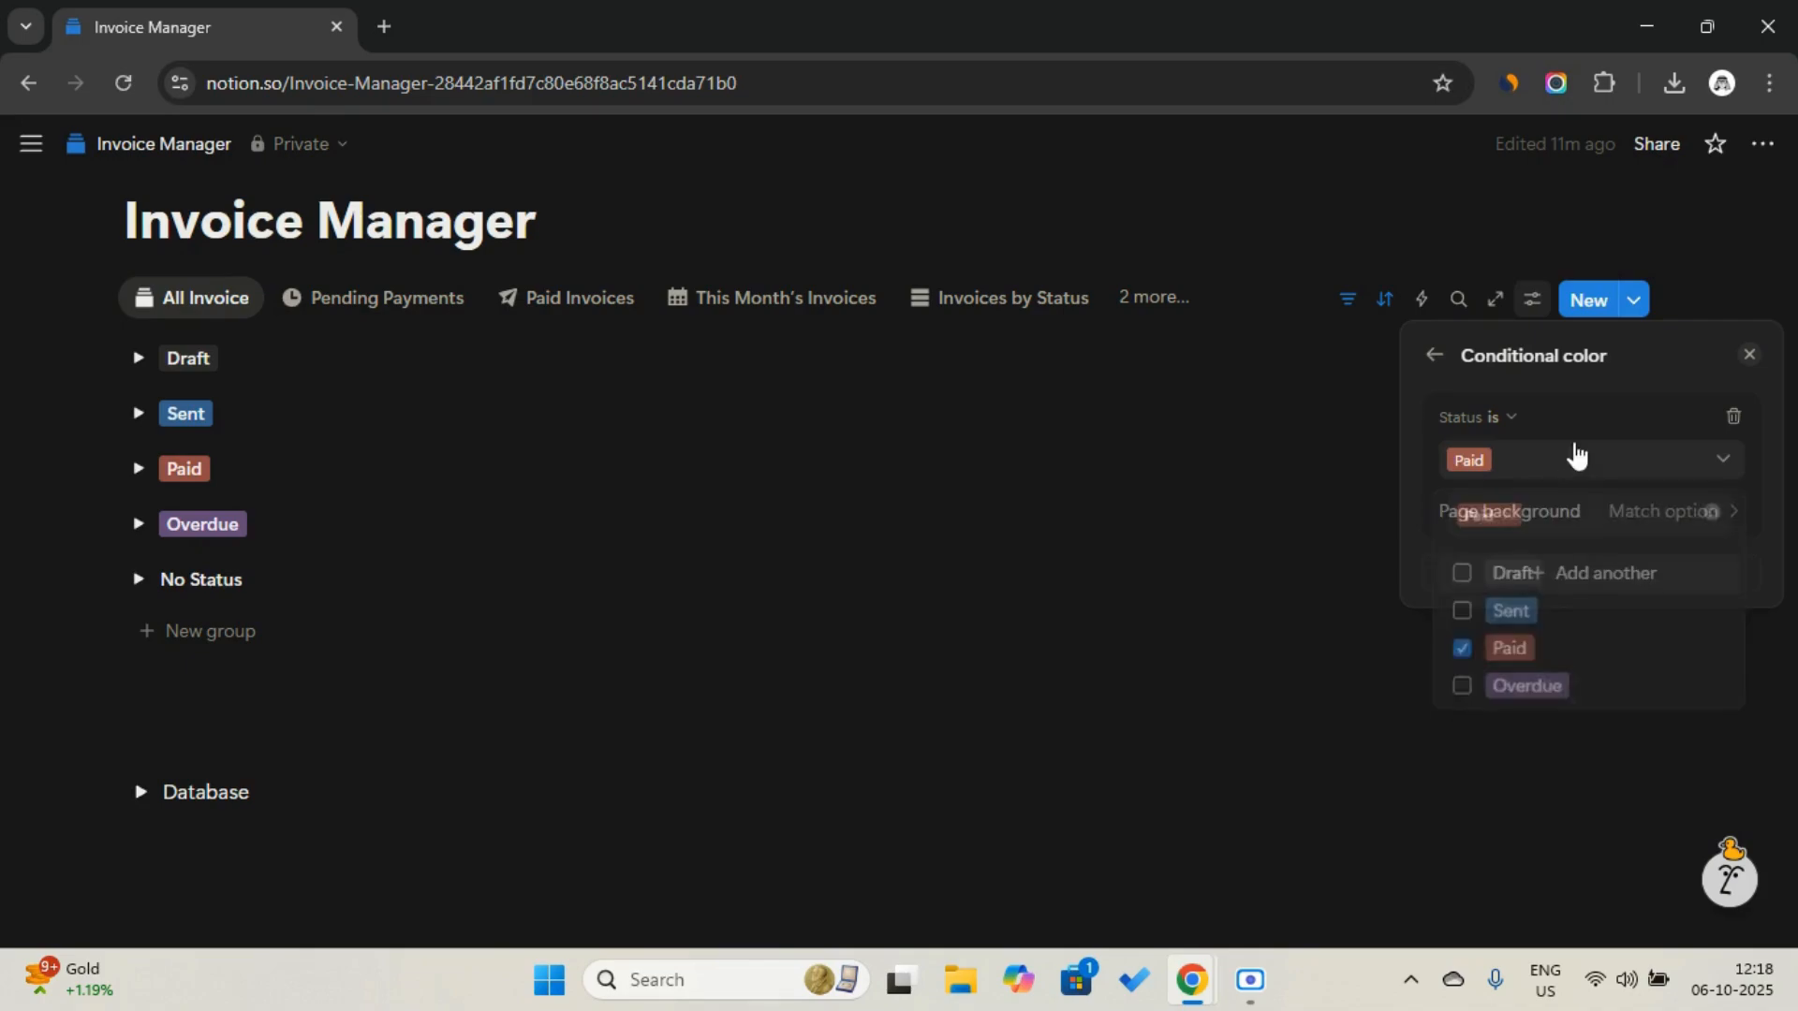
left_click(1682, 514)
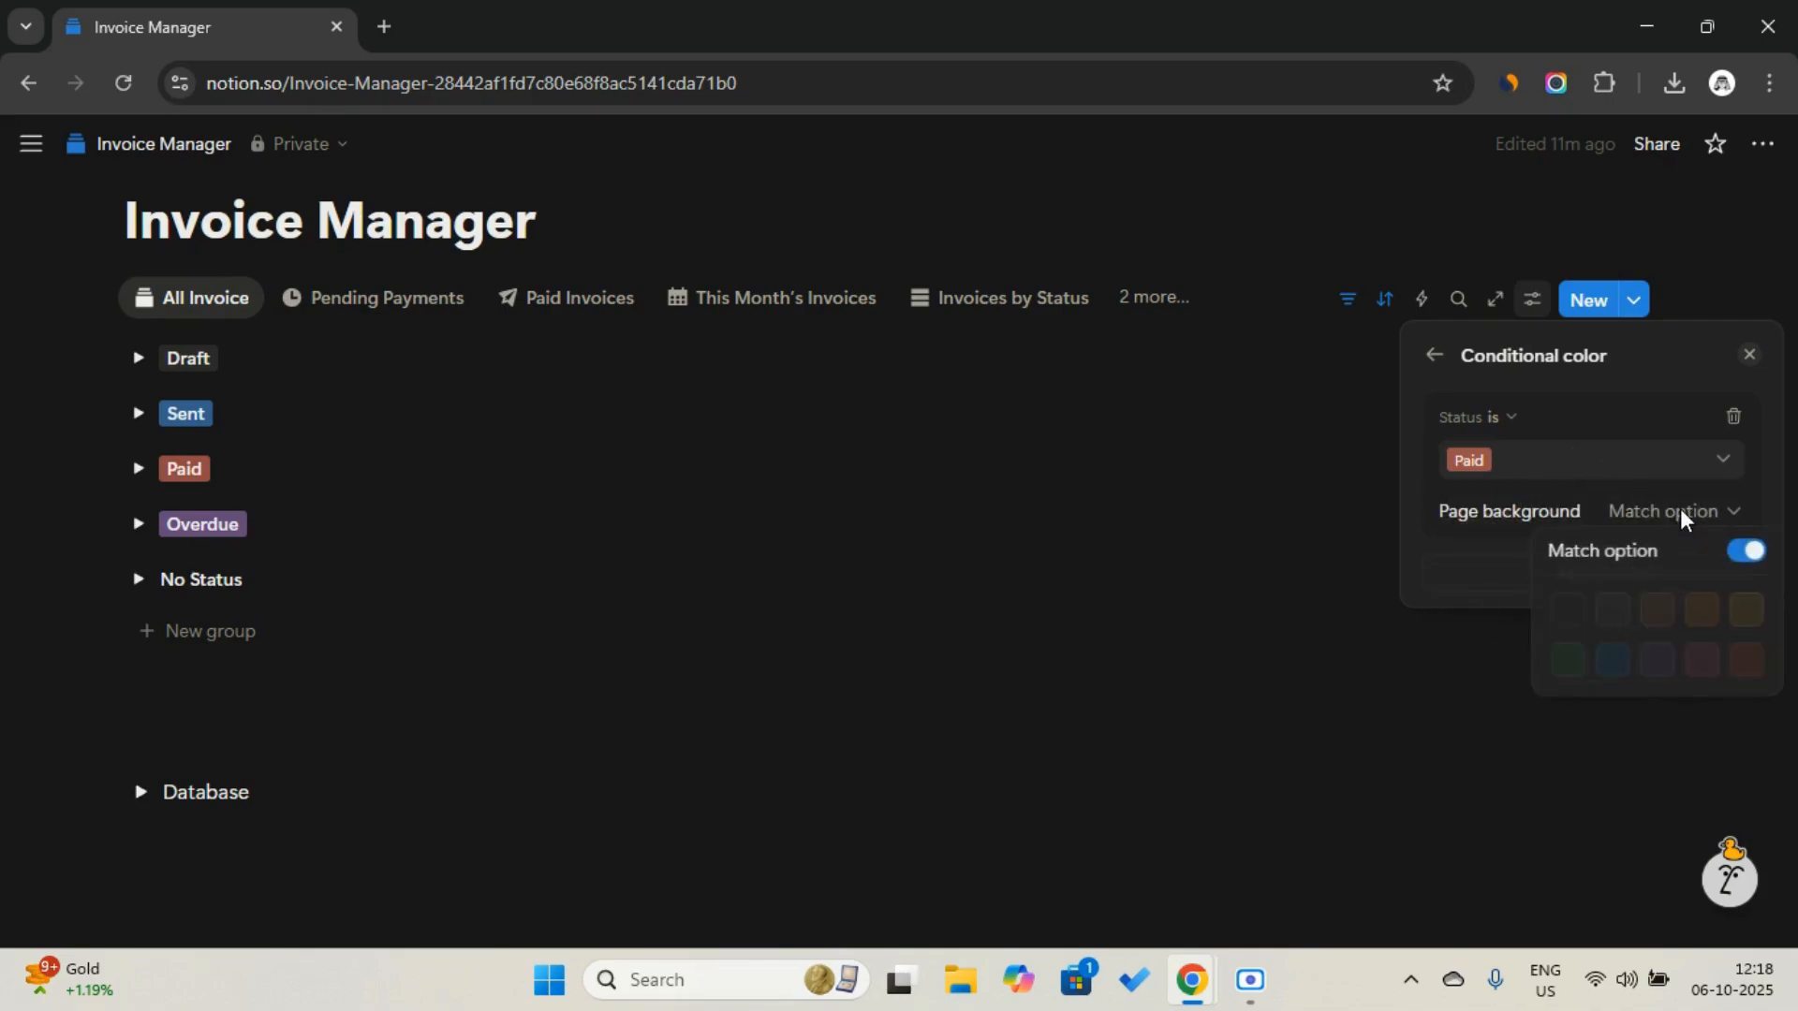
left_click(1570, 652)
Add a second conditional color rule to the All Invoice view for Status is Overdue with a Red page background
left_click(1536, 576)
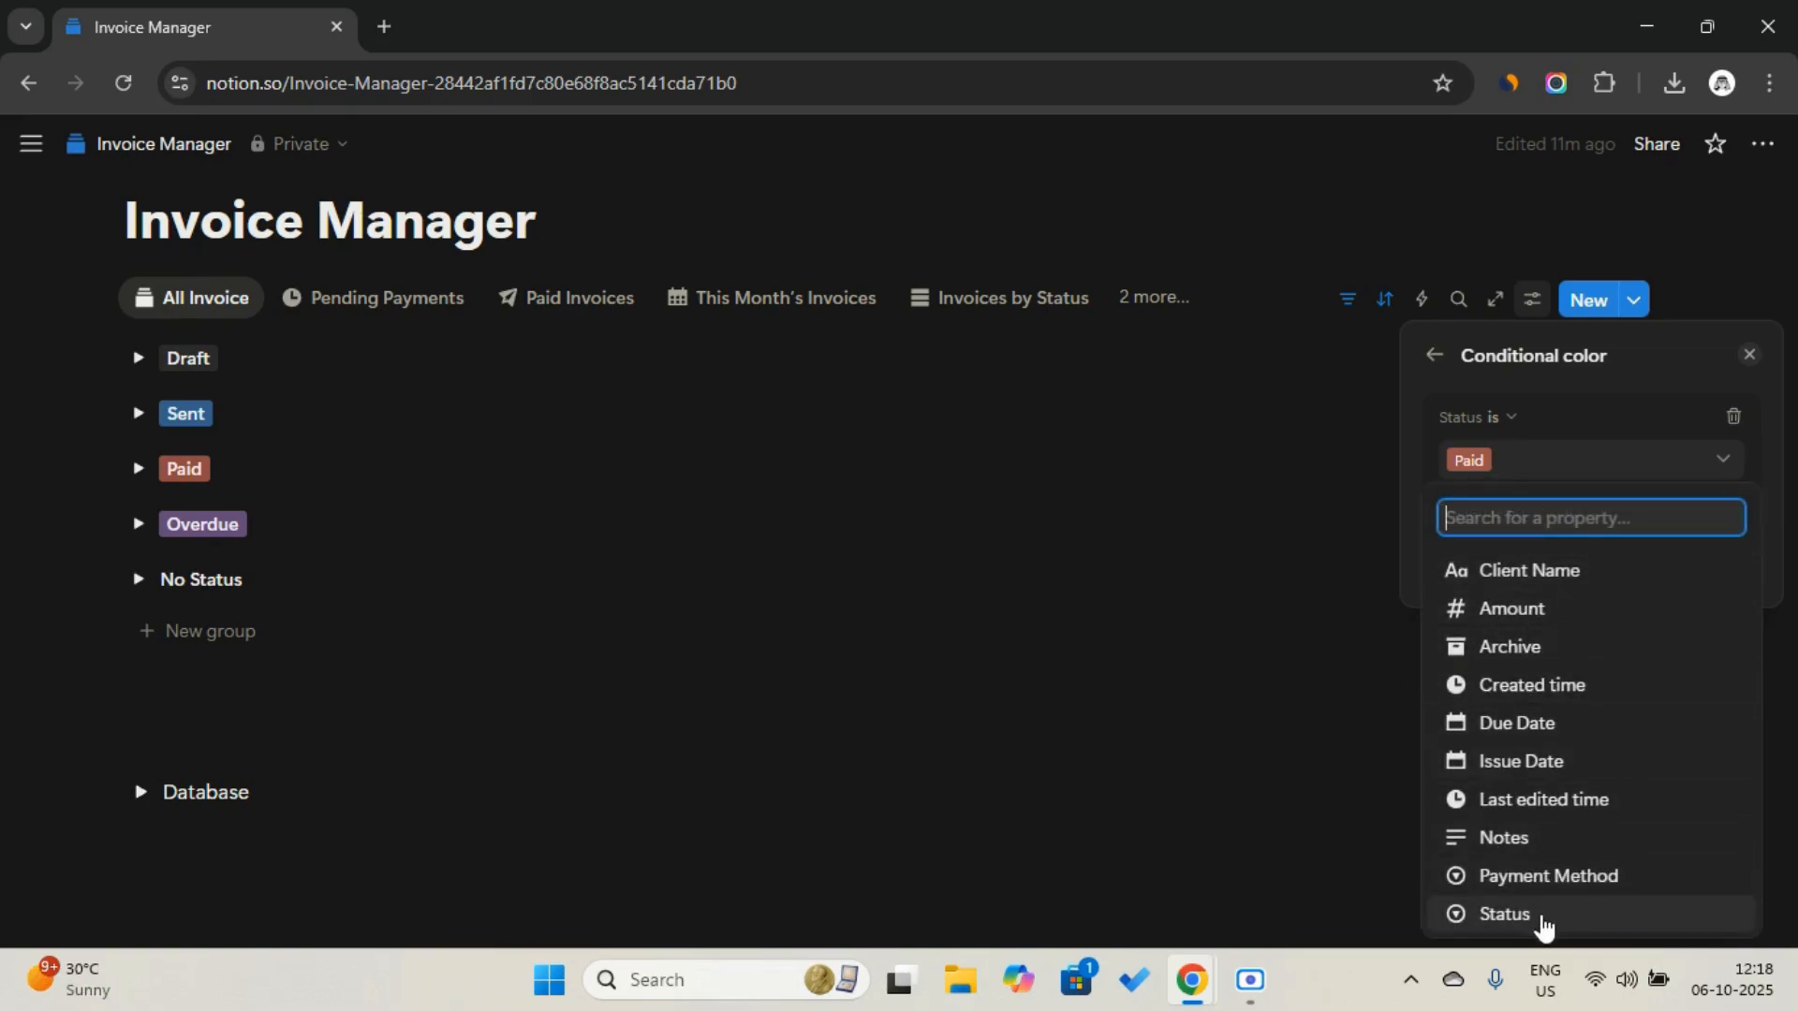
left_click(1541, 914)
left_click(1547, 587)
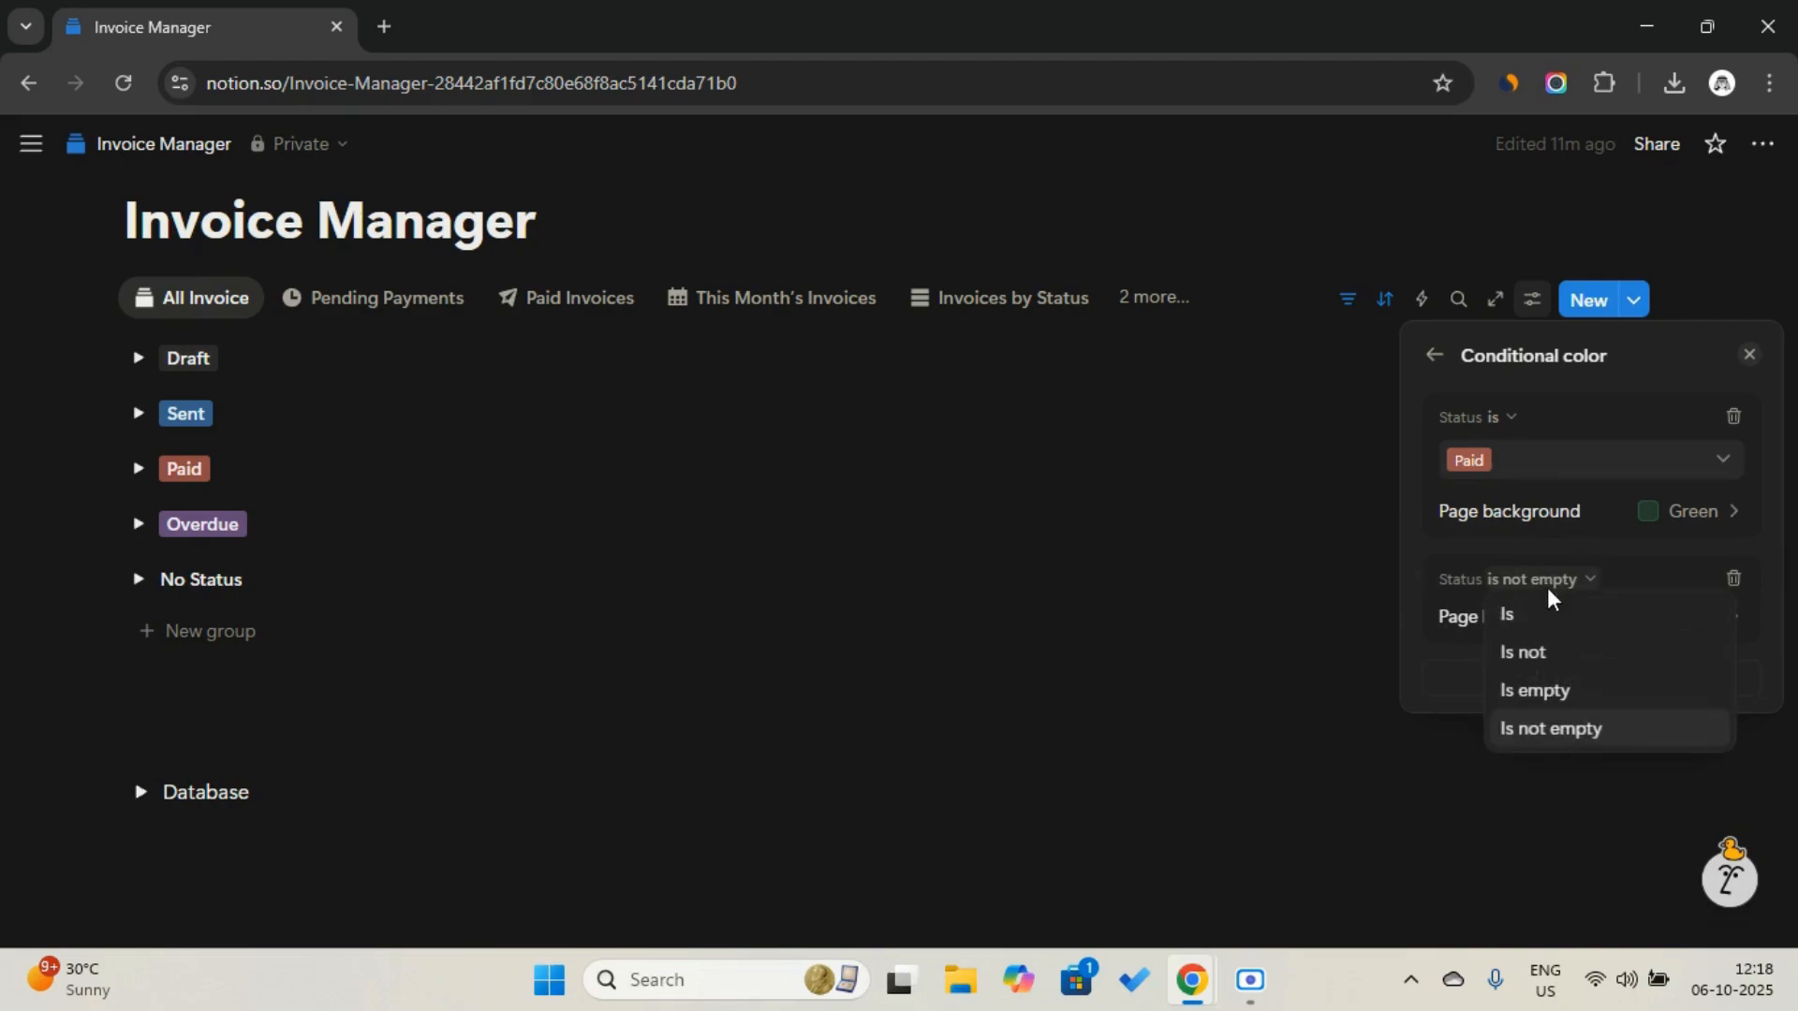
left_click(1551, 611)
left_click(1588, 622)
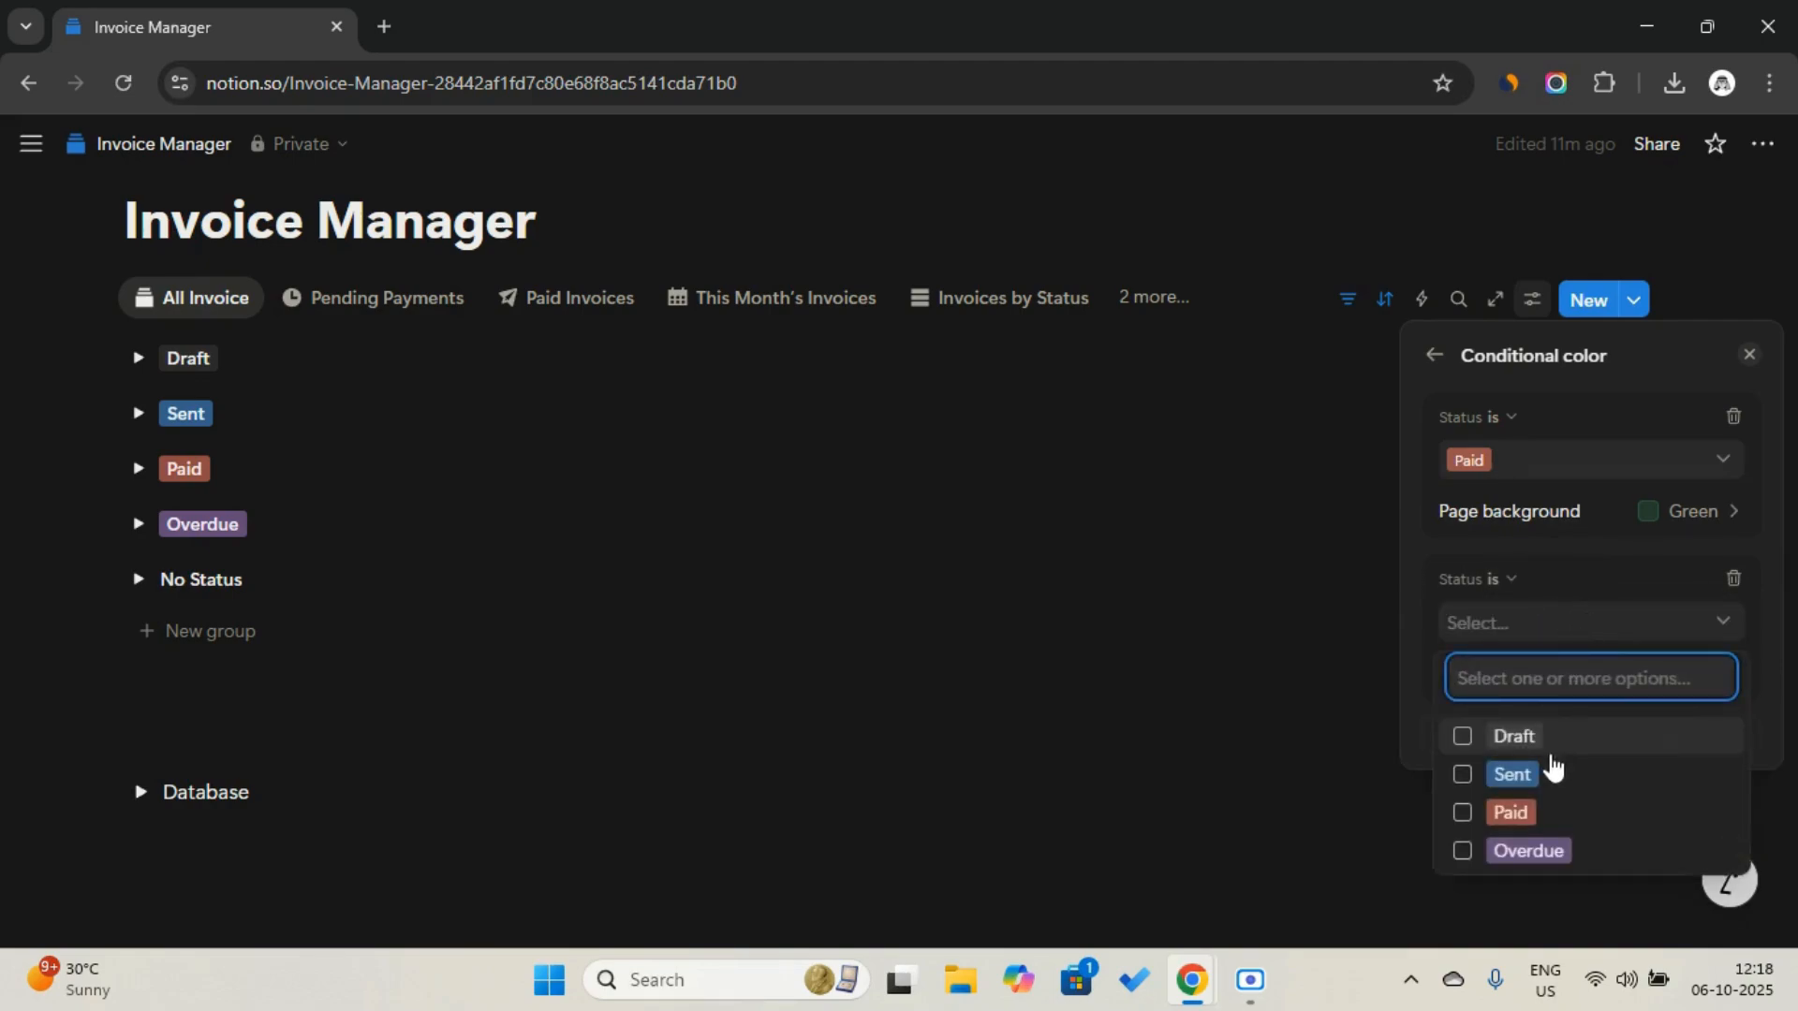
left_click(1549, 863)
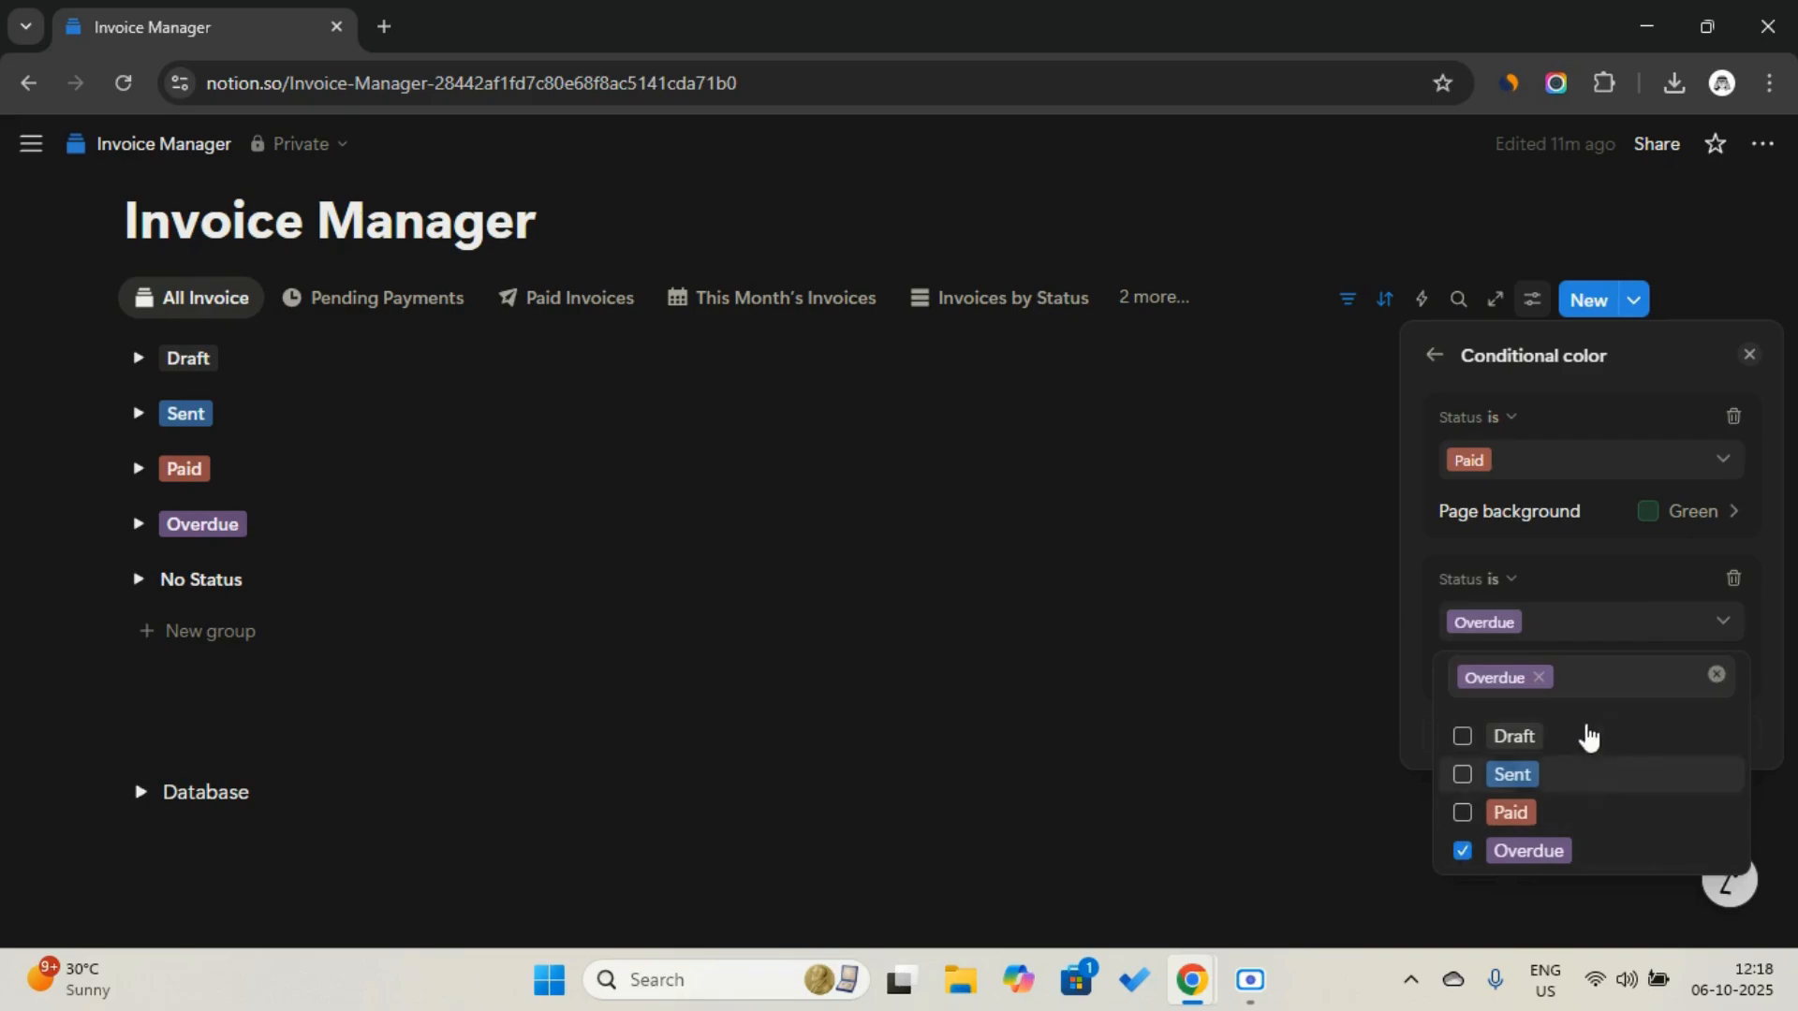
left_click(1640, 620)
left_click(1665, 676)
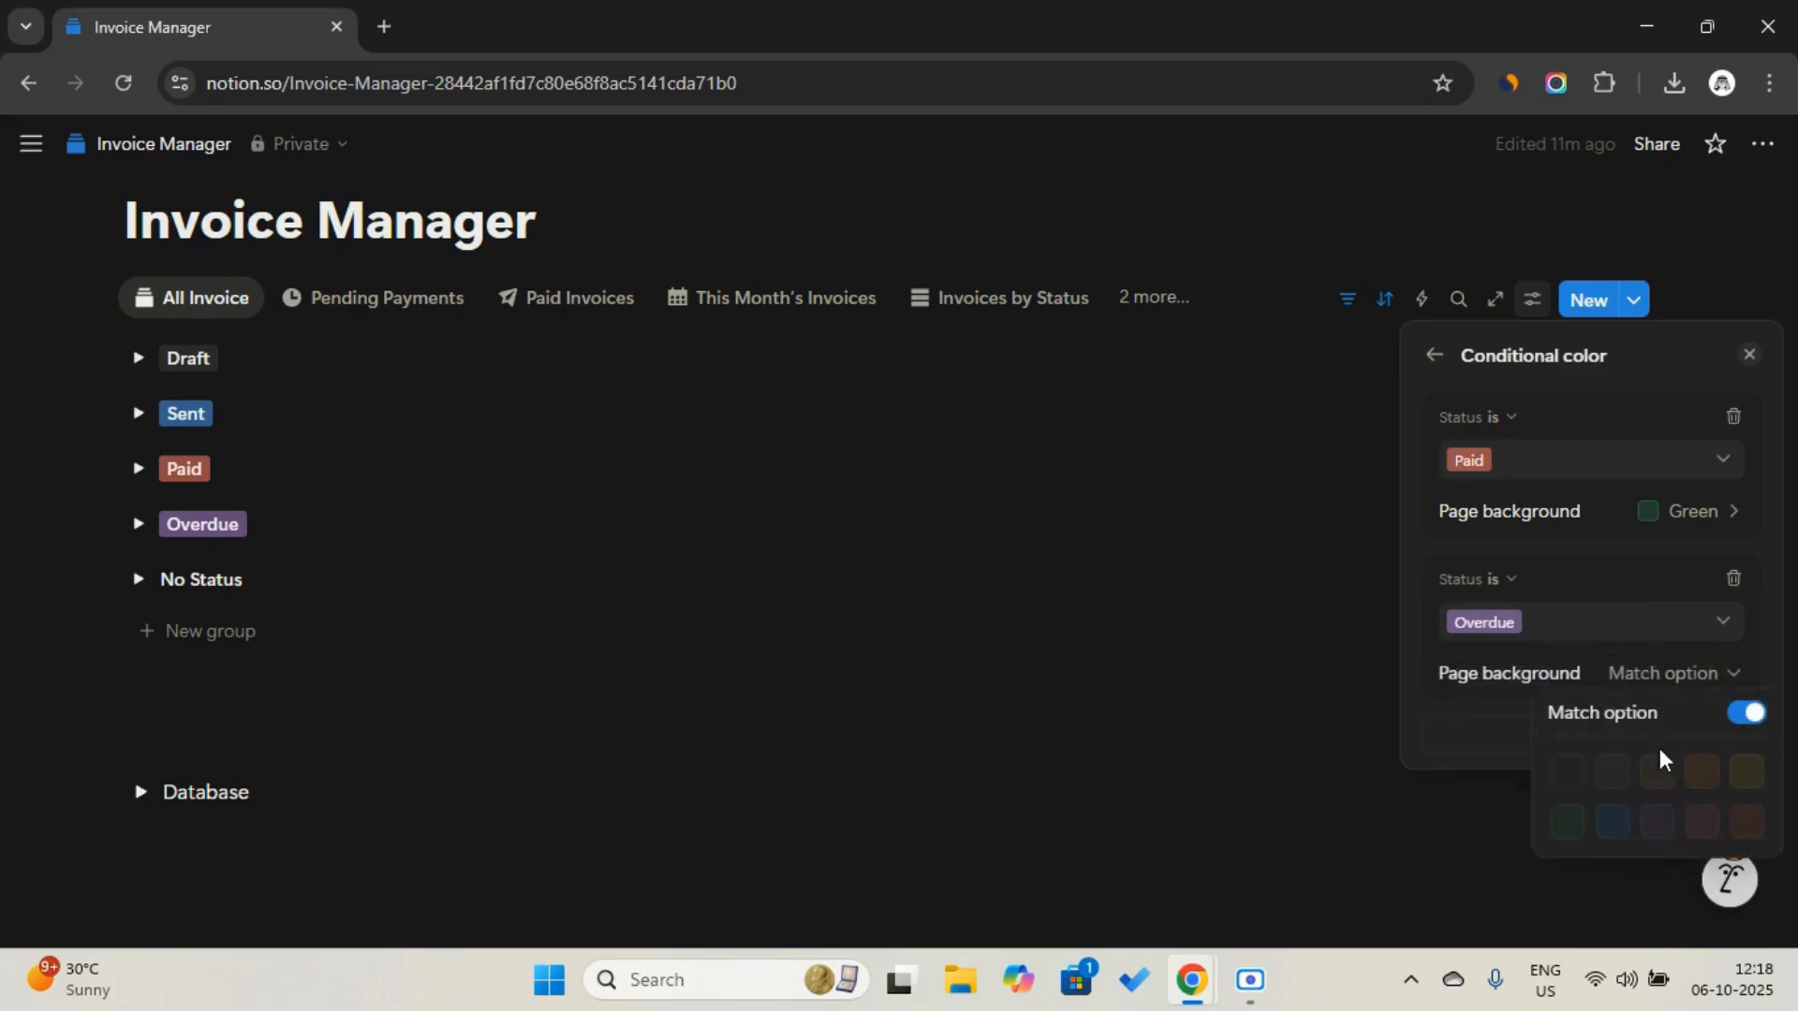
left_click(1760, 822)
left_click(1579, 798)
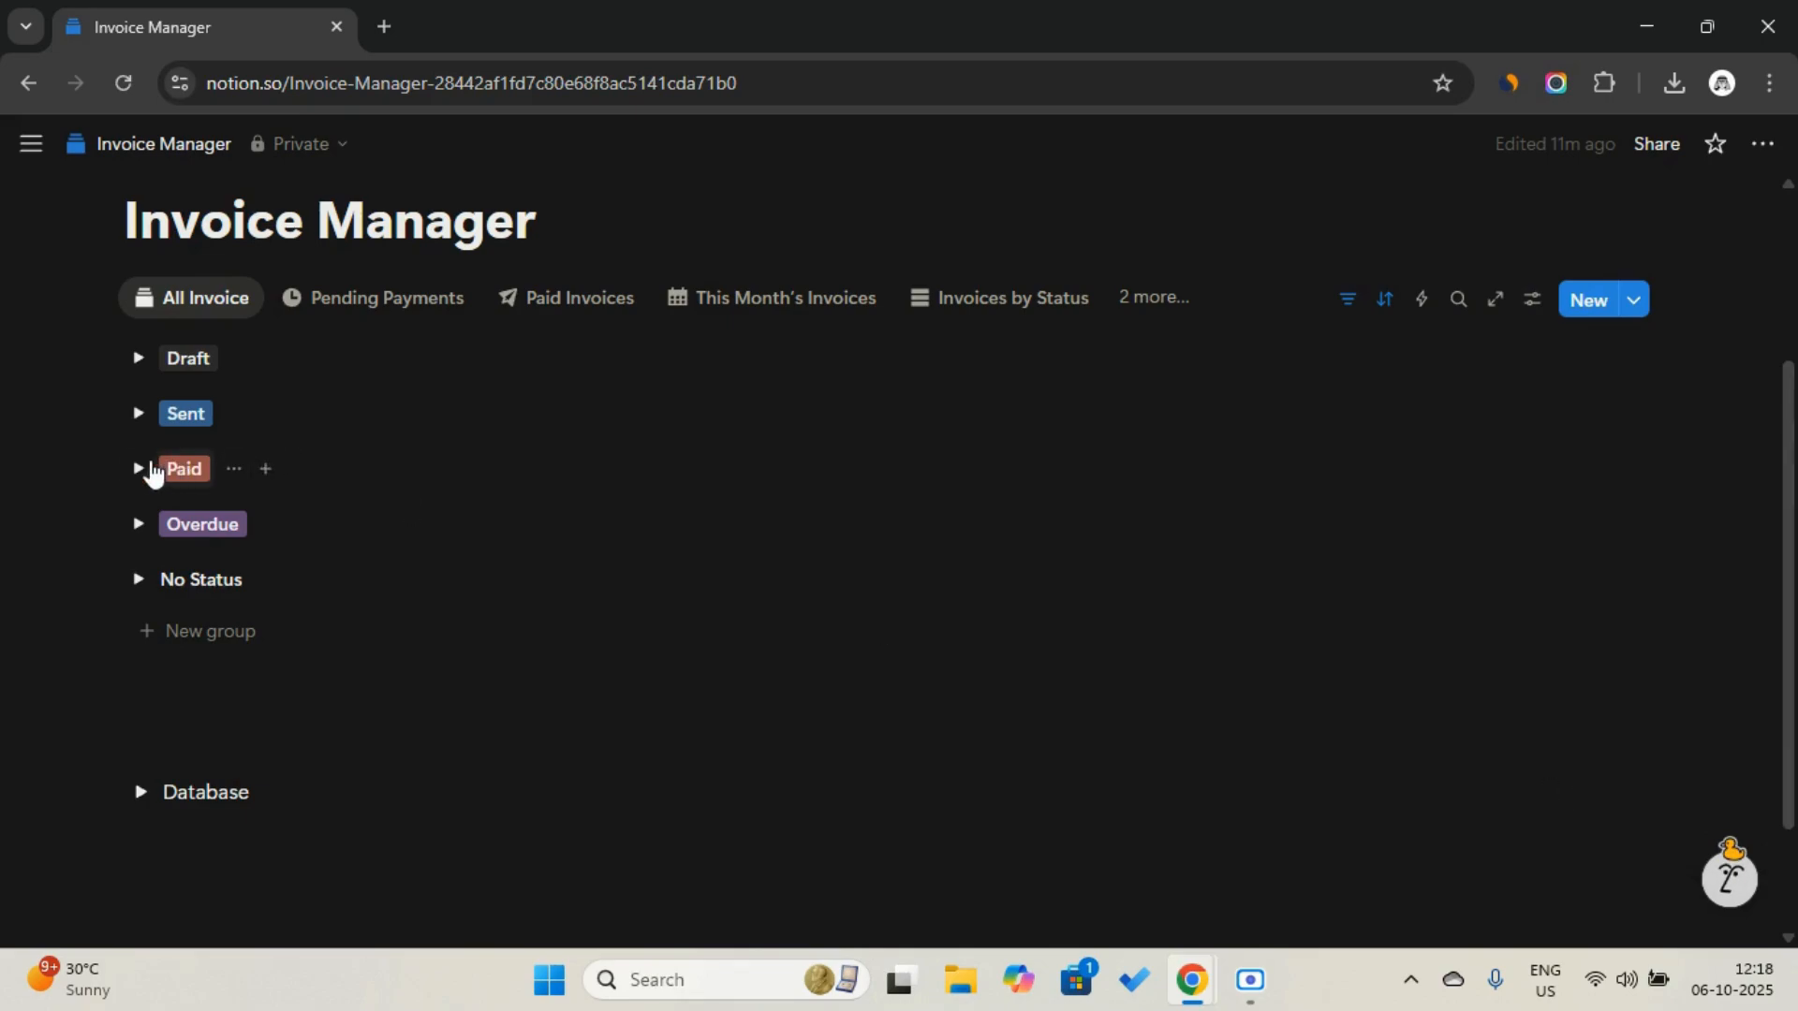
Remove the Status grouping from the All Invoice view
left_click(187, 300)
left_click(221, 387)
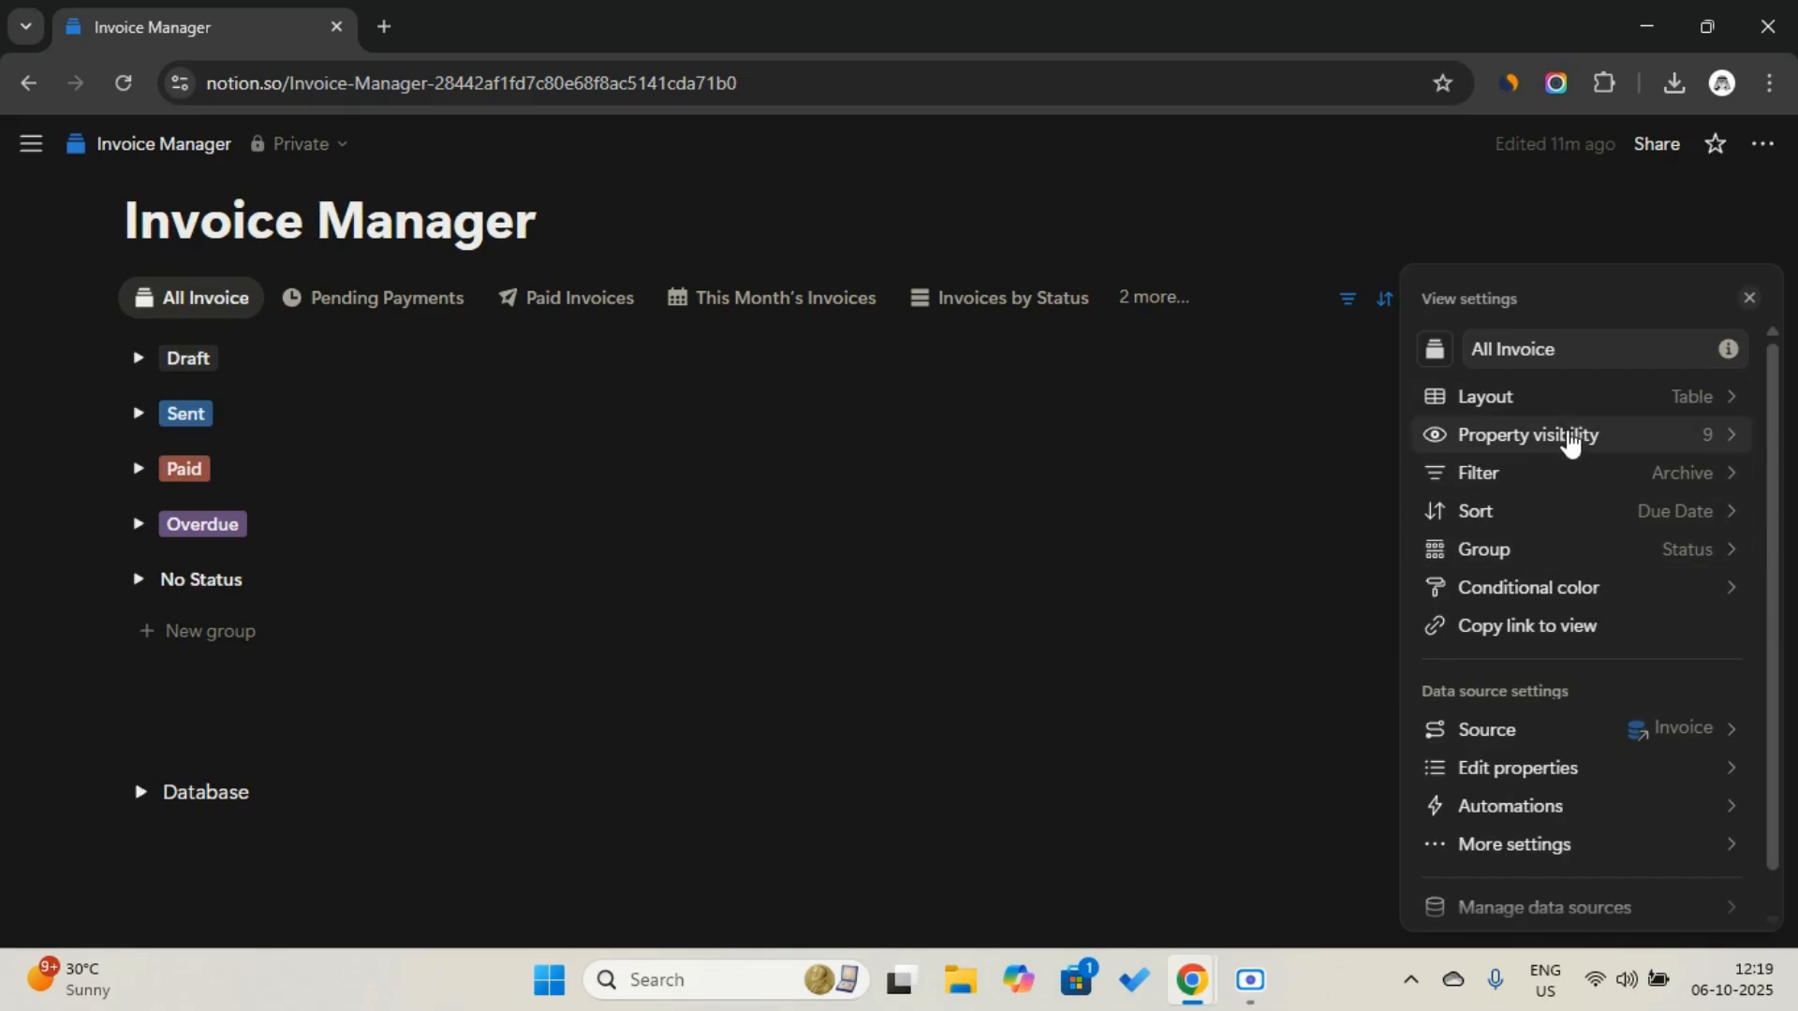
left_click(1557, 551)
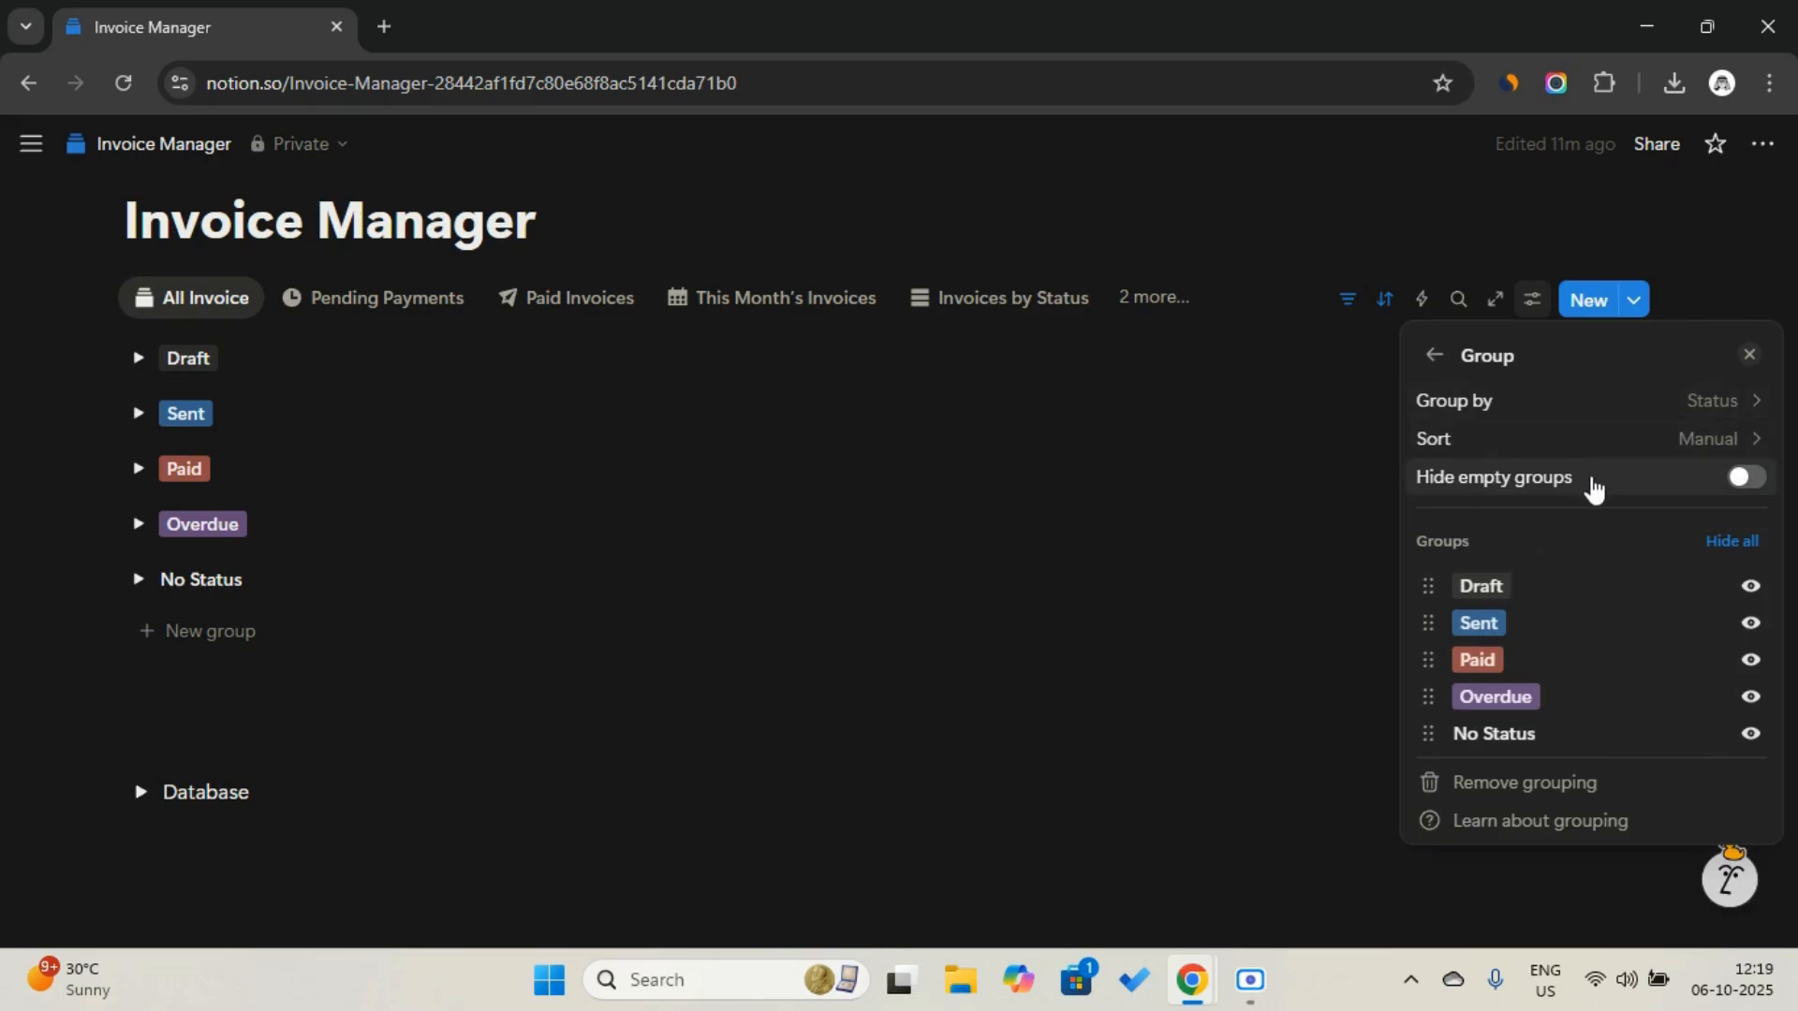
left_click(1593, 796)
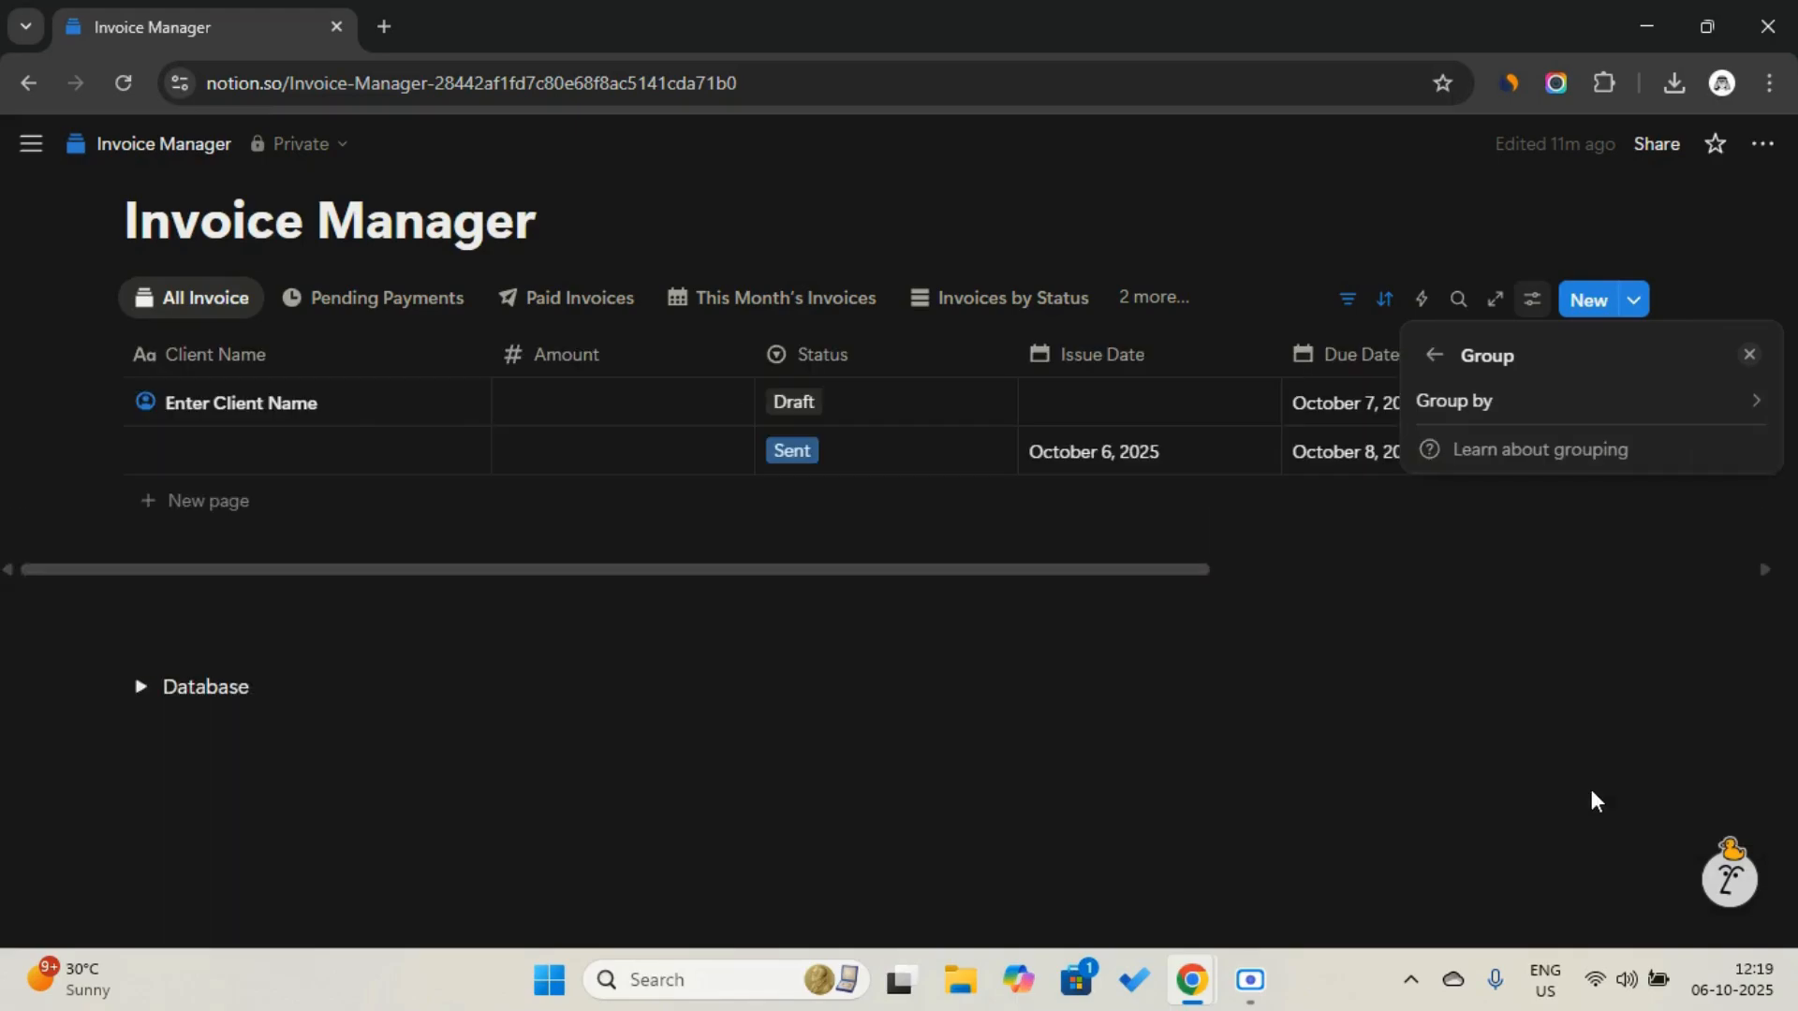
left_click(1396, 628)
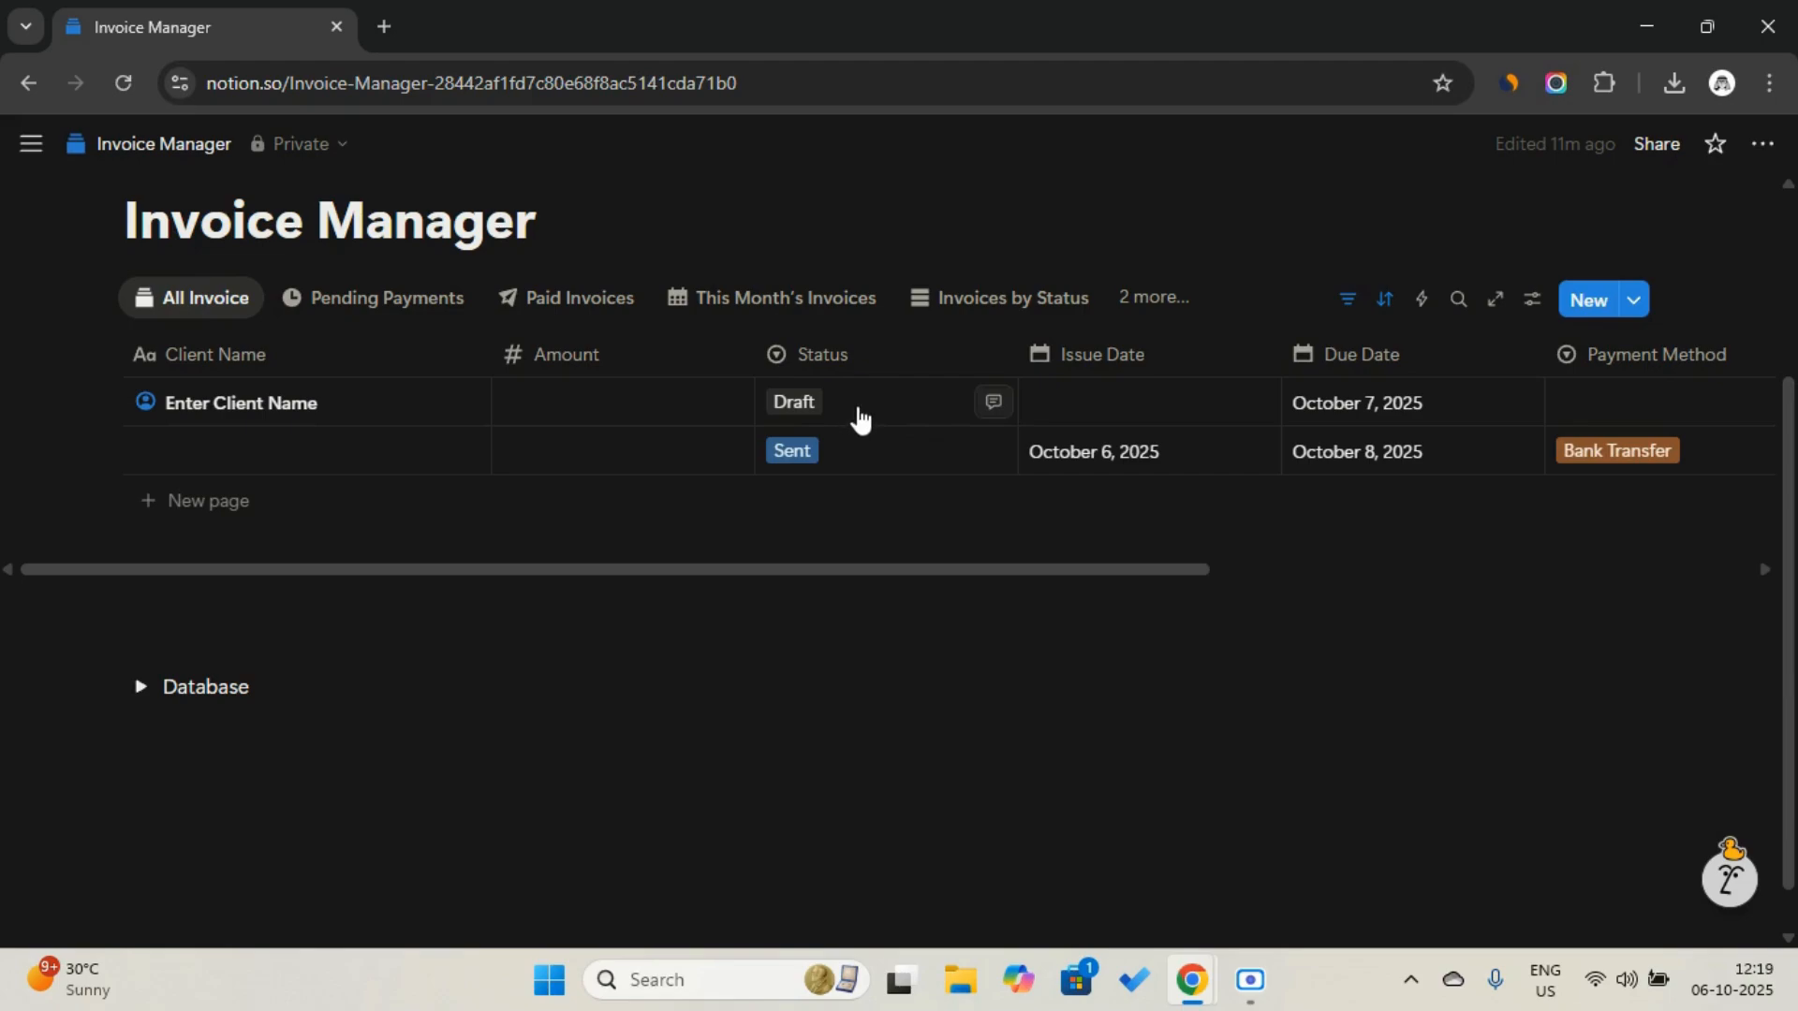
Set the Status of the invoice due October 8, 2025 to Paid
left_click(843, 450)
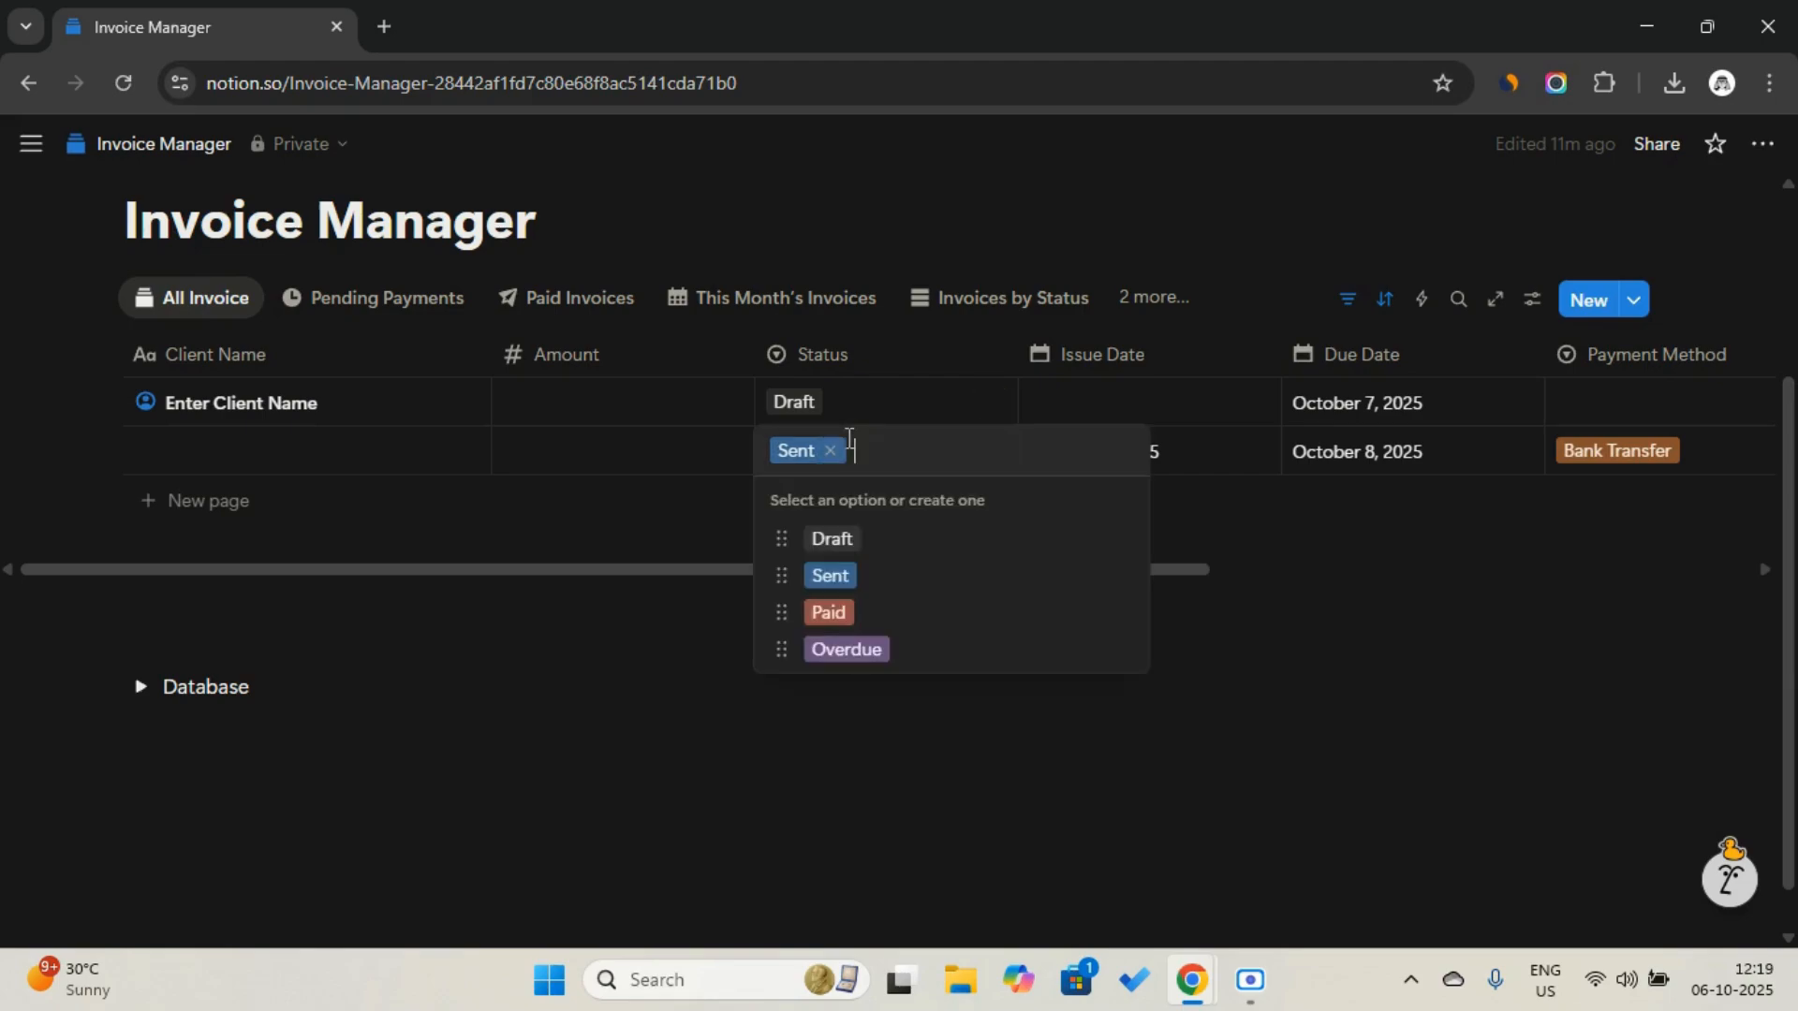
left_click(877, 616)
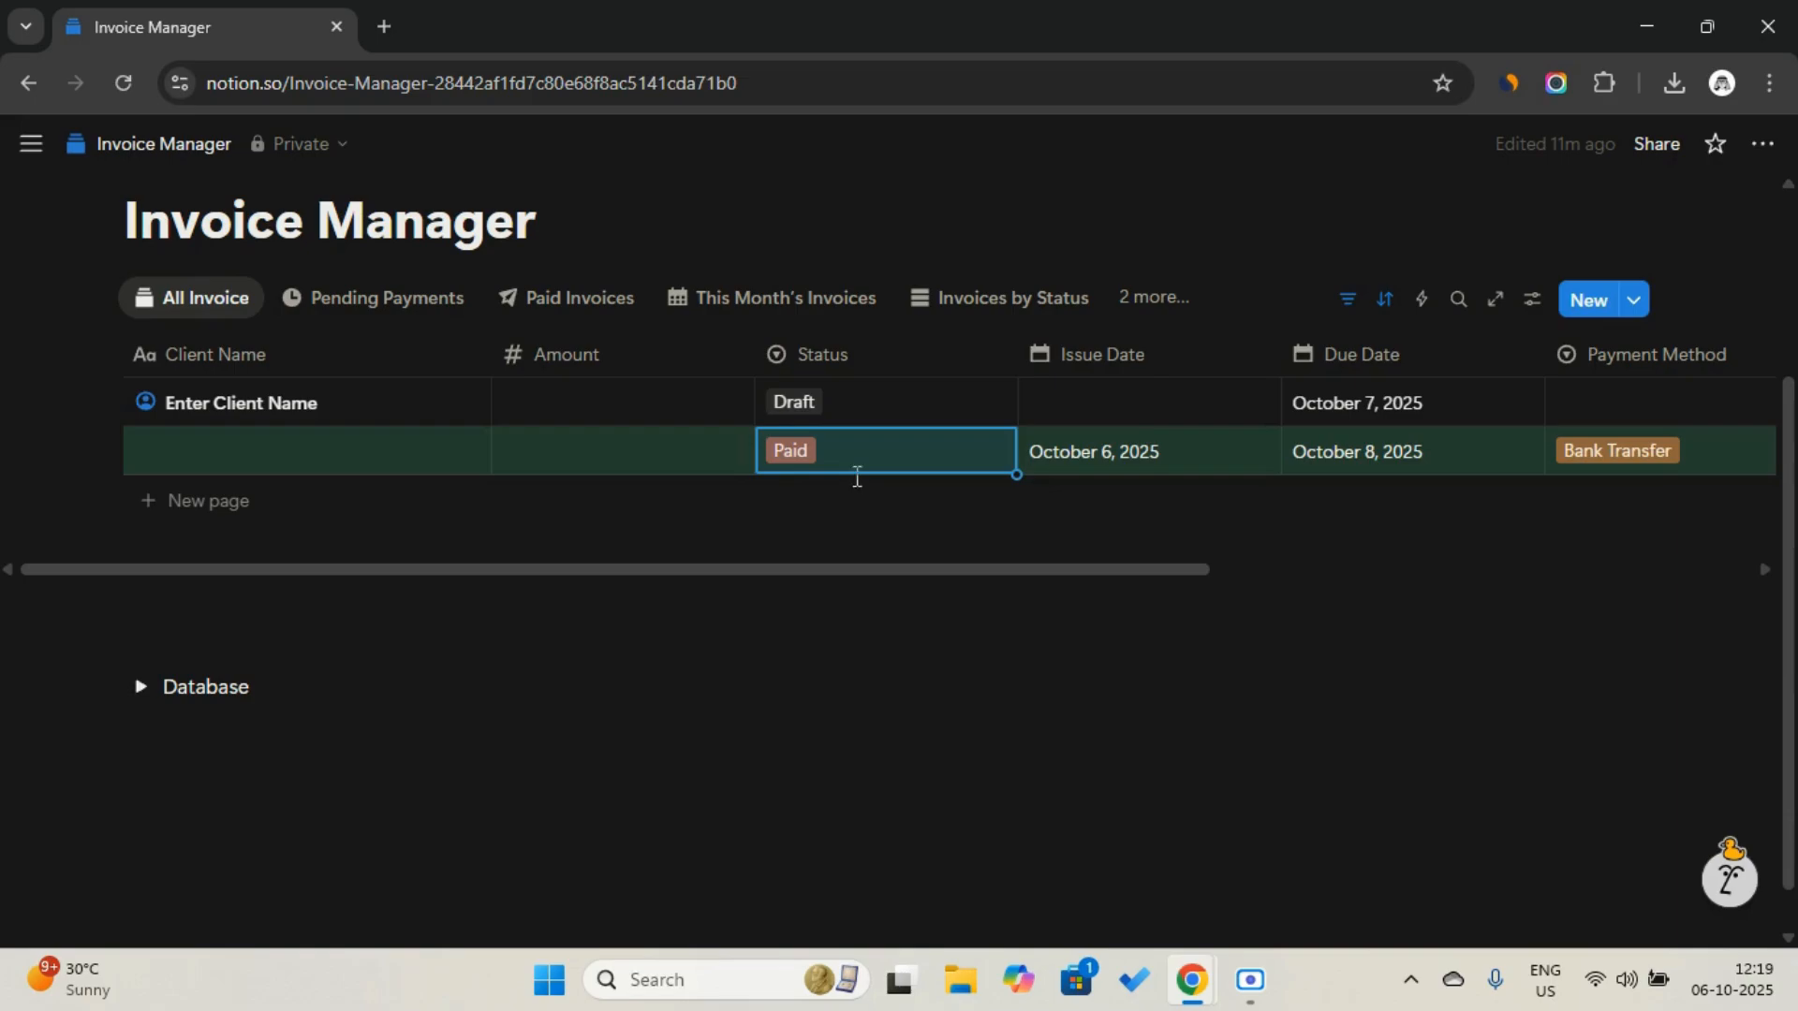
Recolor the Status property's options, making Paid Green and Overdue Red
left_click(879, 361)
mouse_move(899, 463)
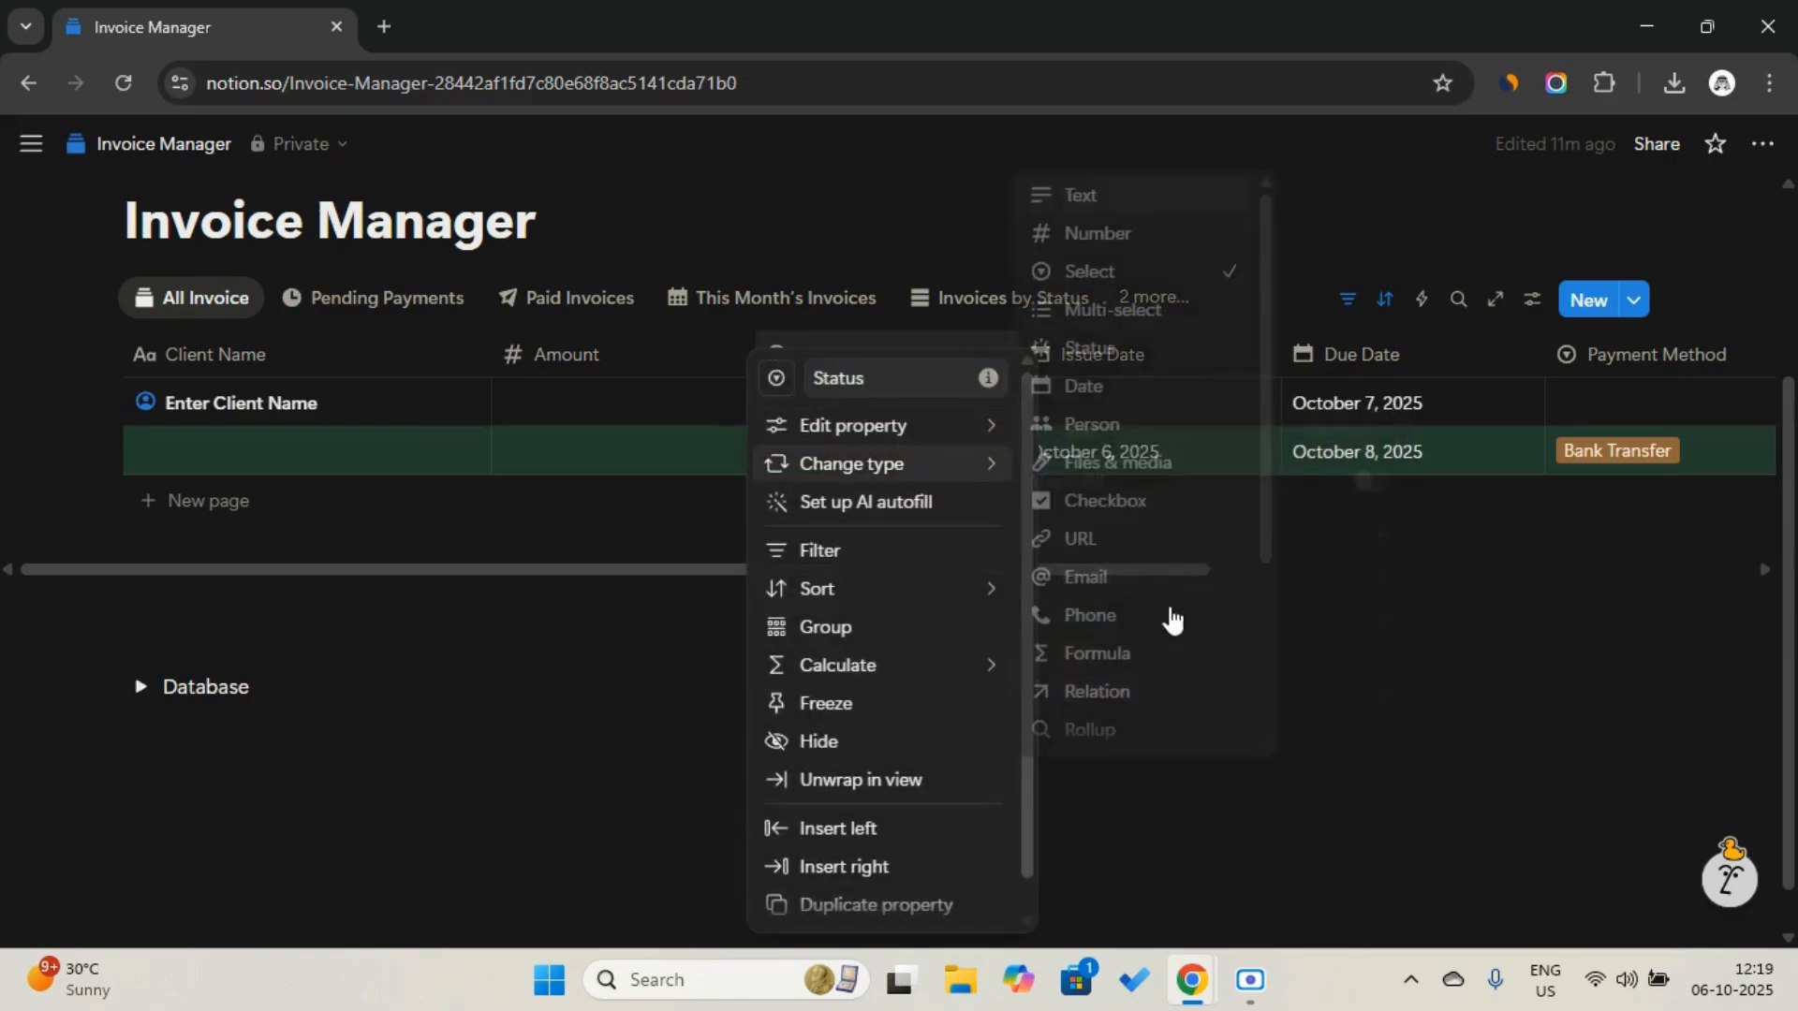
mouse_move(914, 425)
left_click(1190, 663)
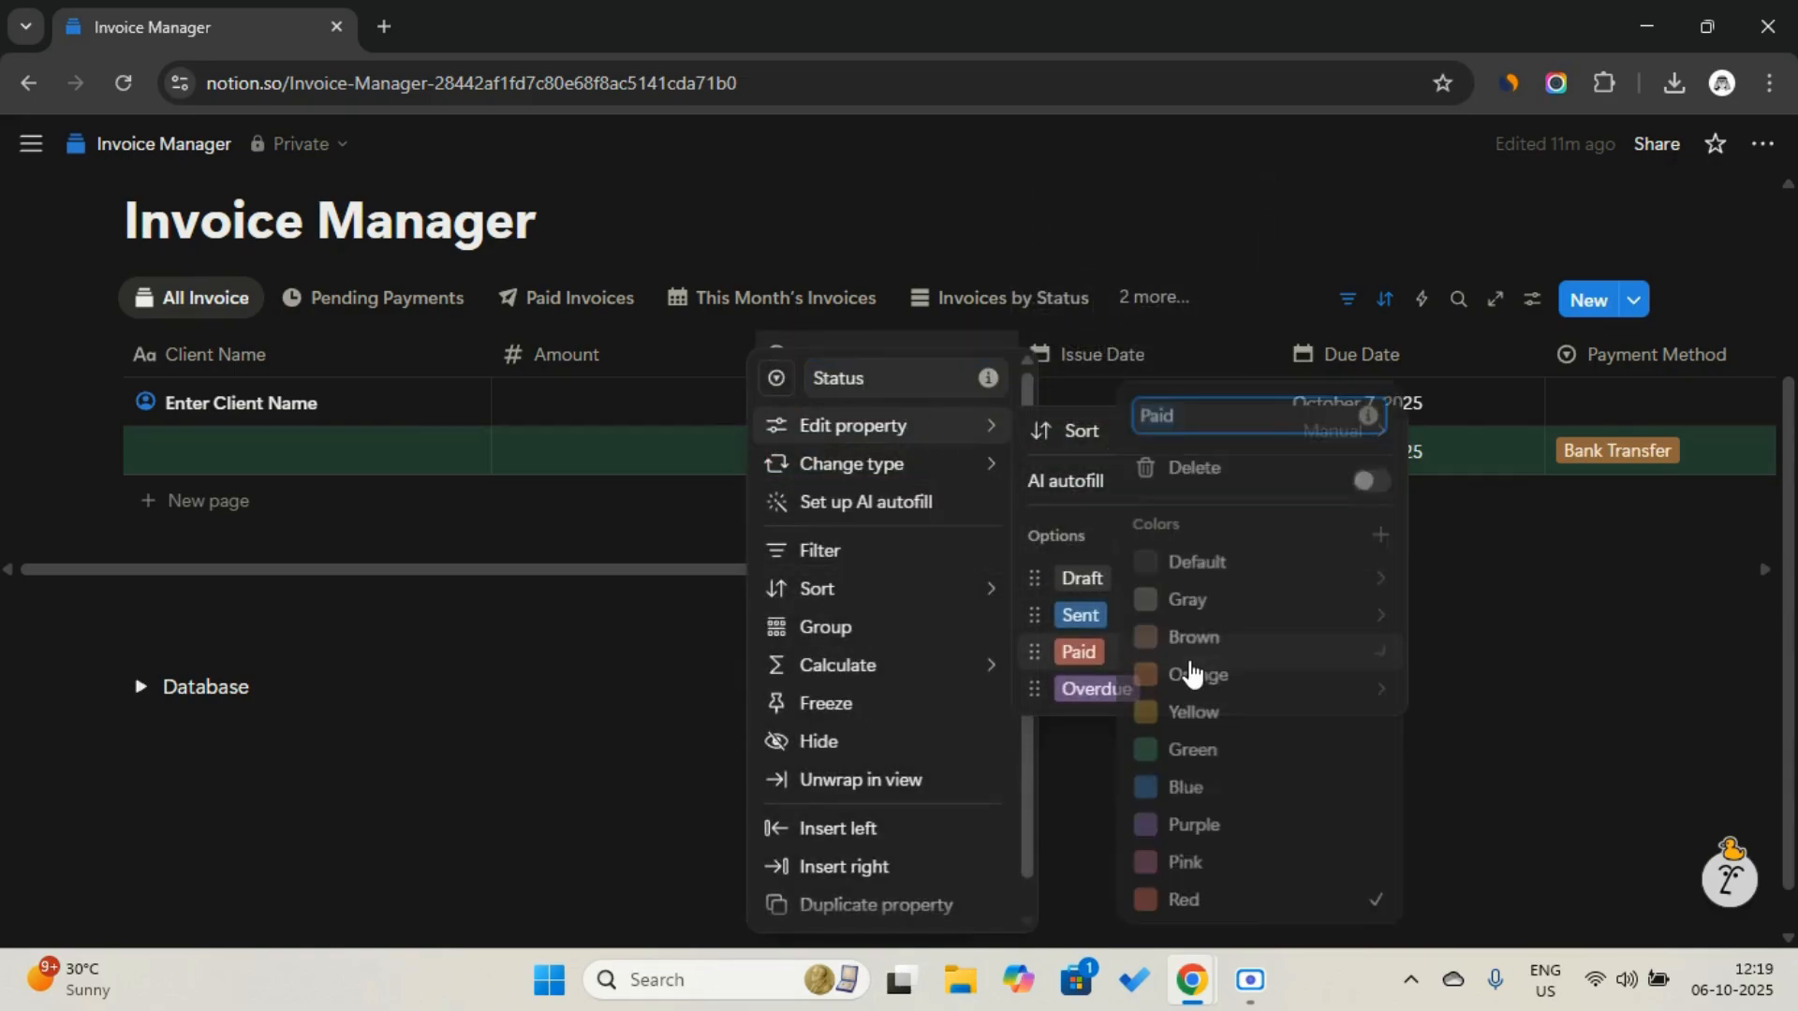
left_click(1216, 760)
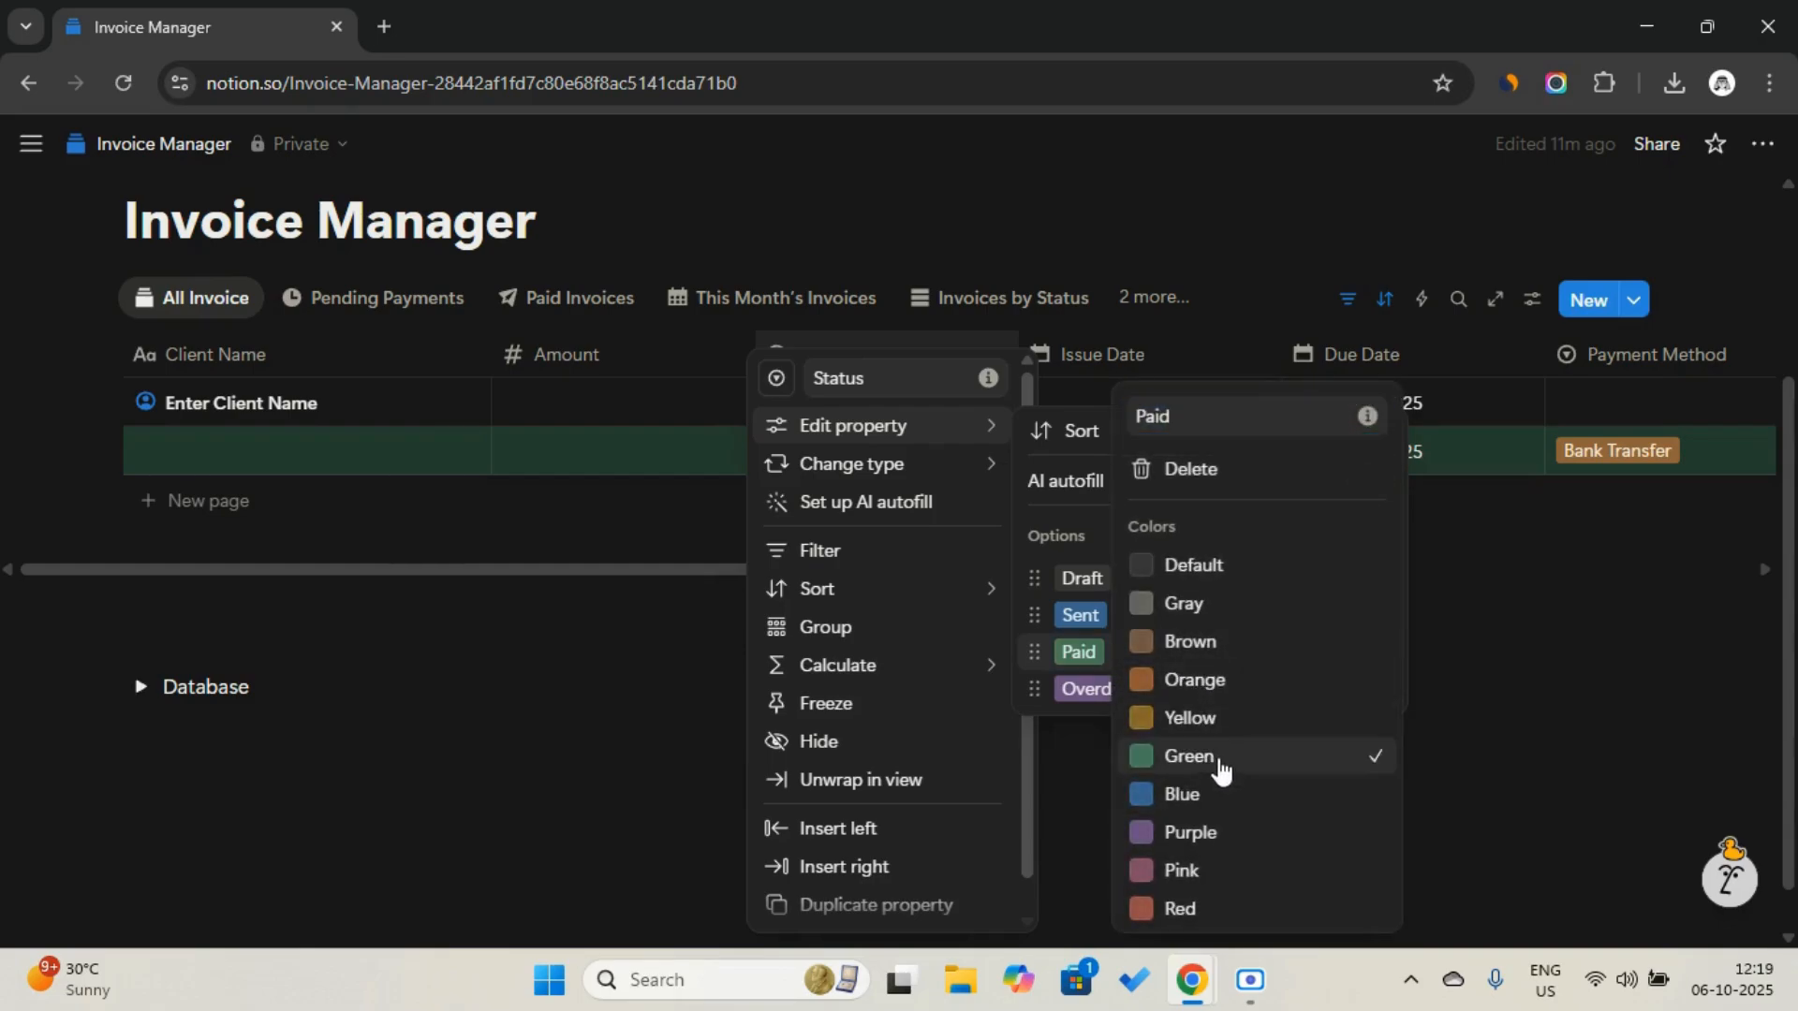
left_click(1088, 603)
left_click(1167, 698)
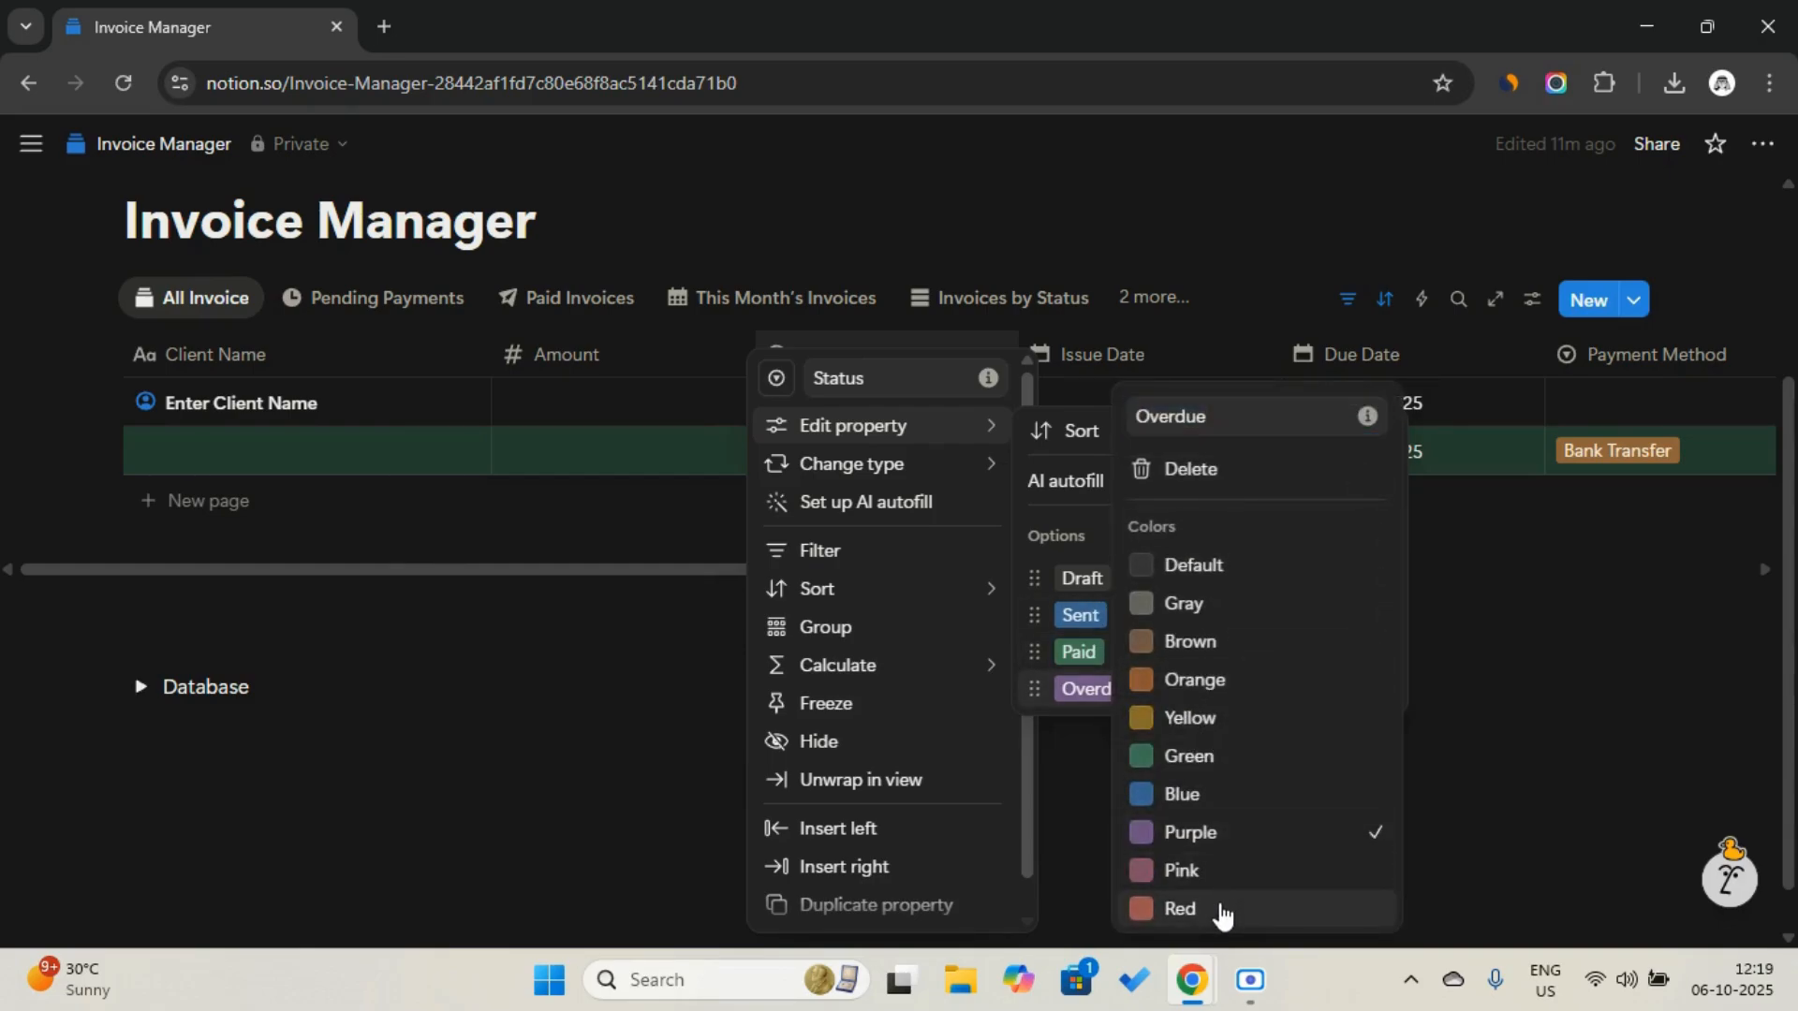
left_click(1220, 910)
key("Escape")
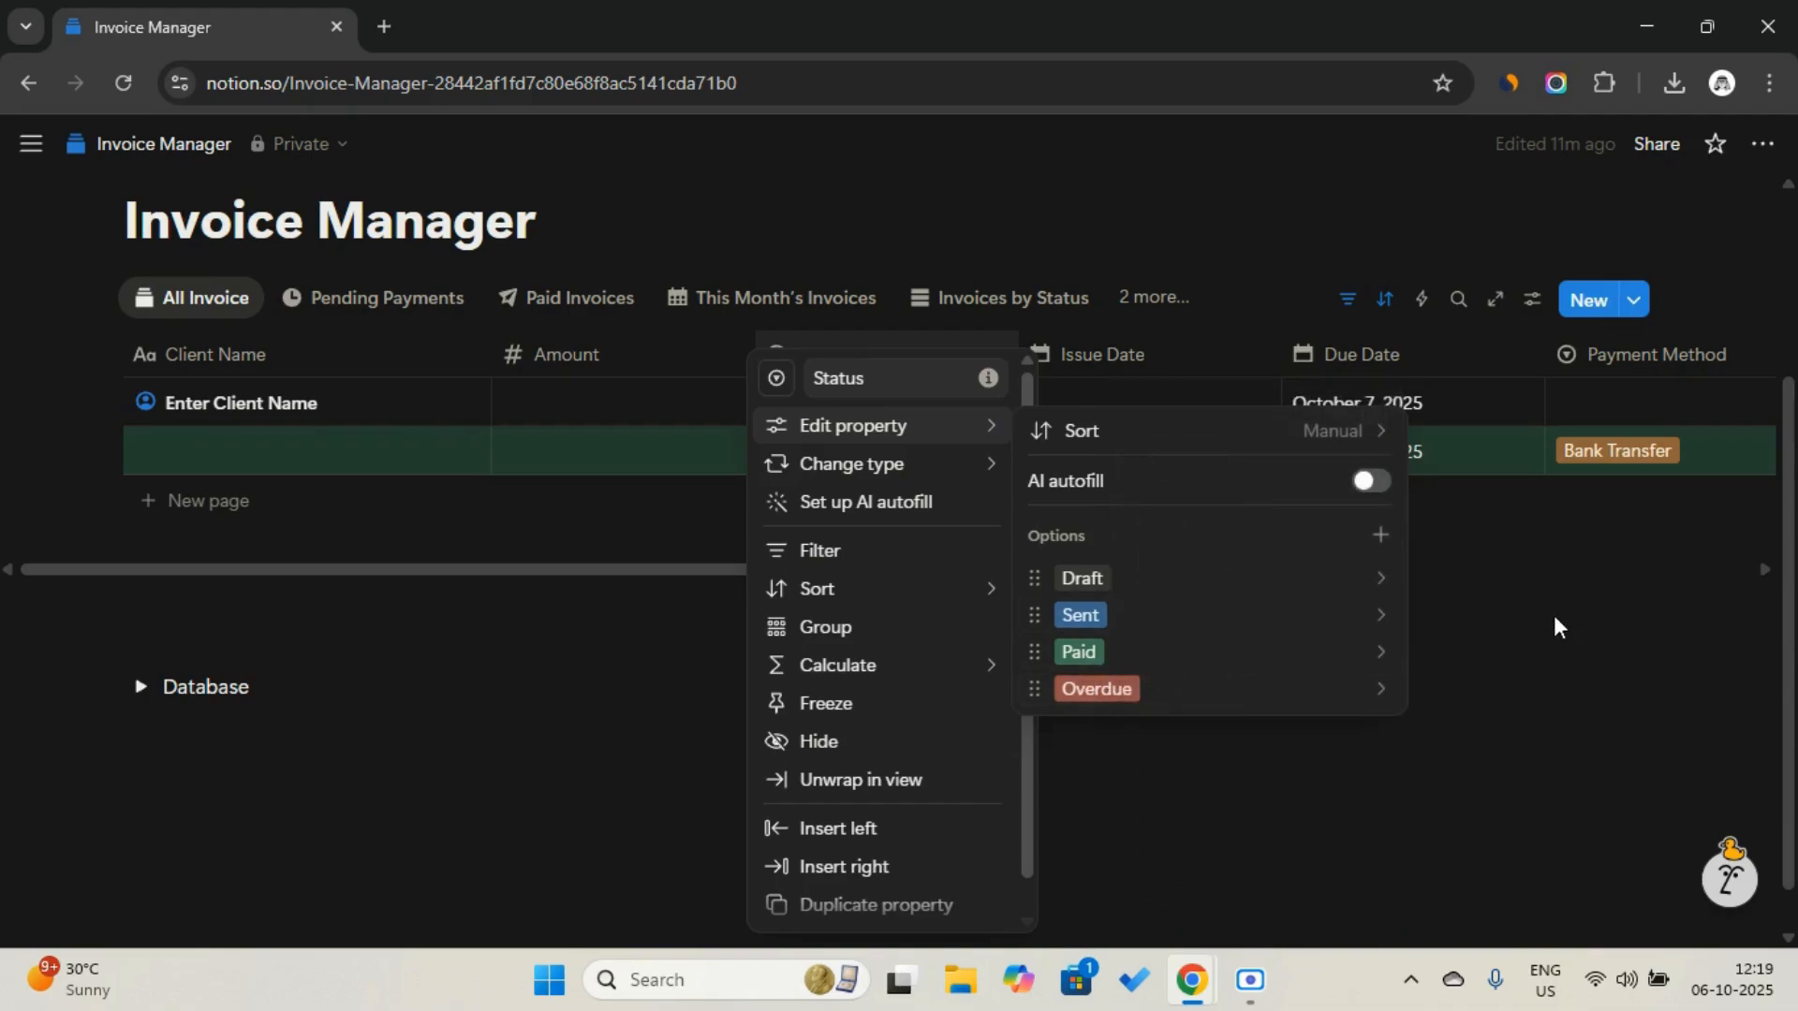
left_click(1553, 615)
Set the Status of the Enter Client Name invoice to Overdue
left_click(876, 401)
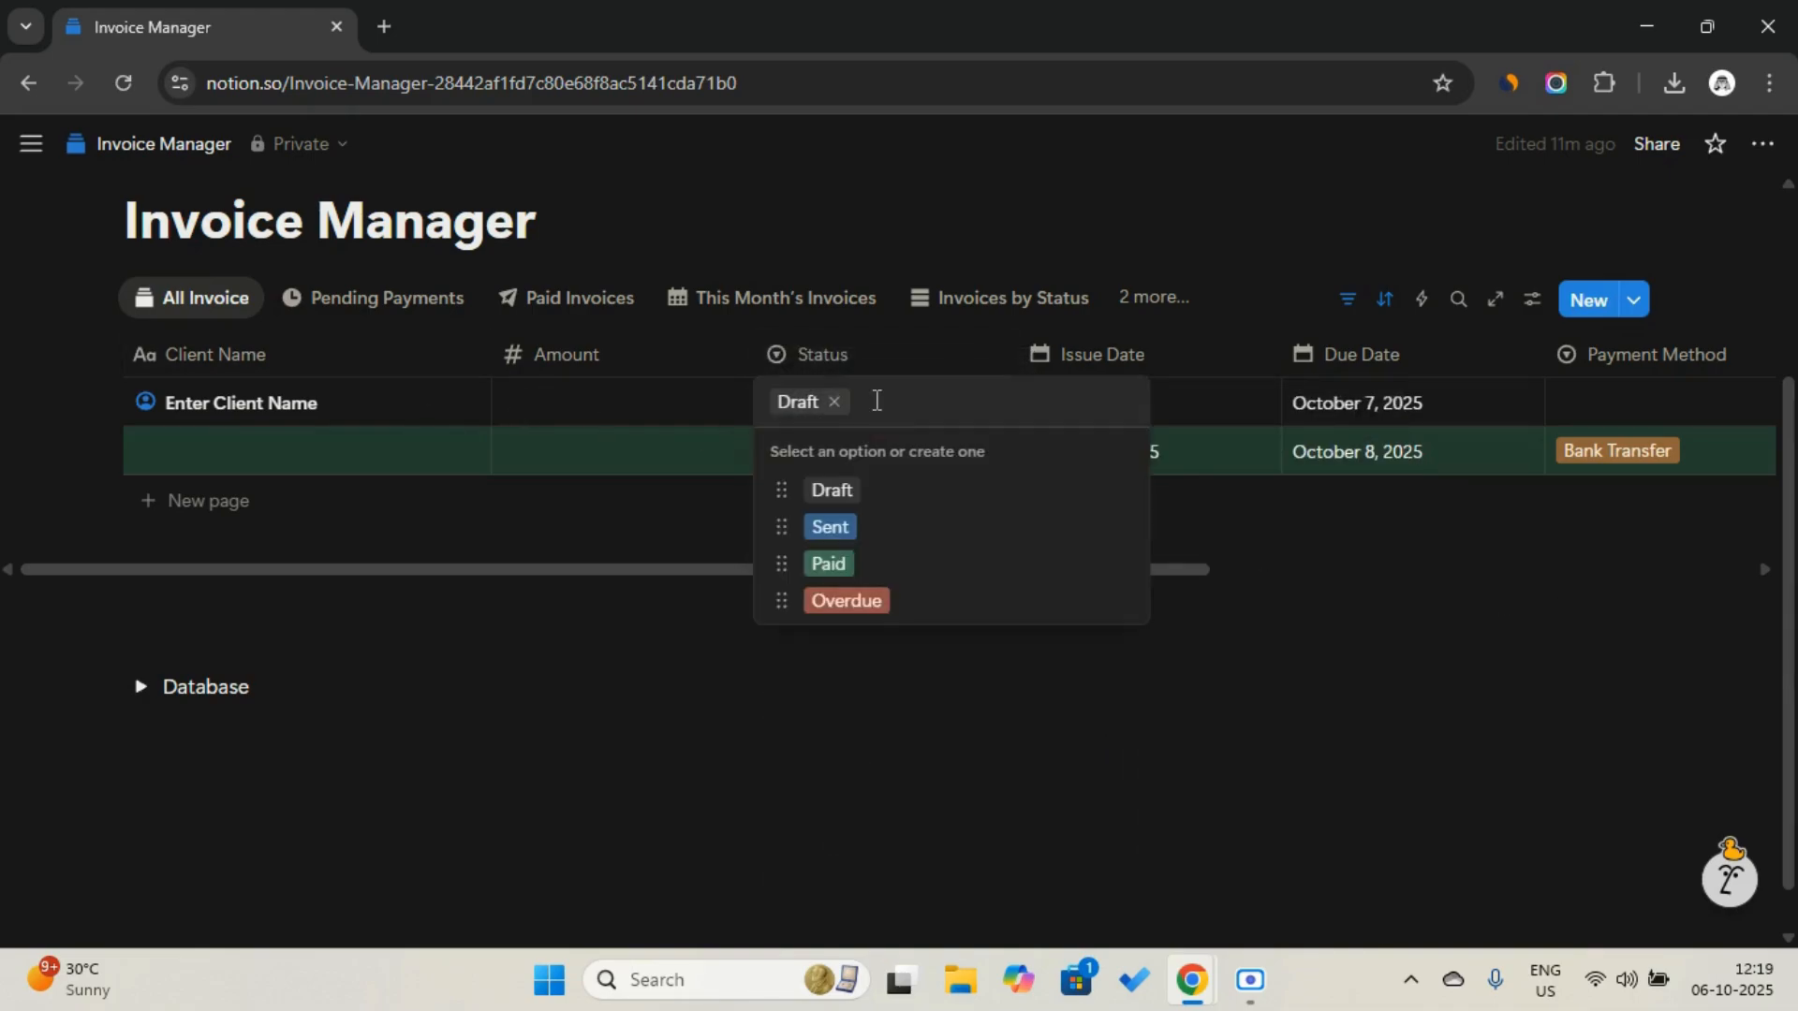
left_click(880, 601)
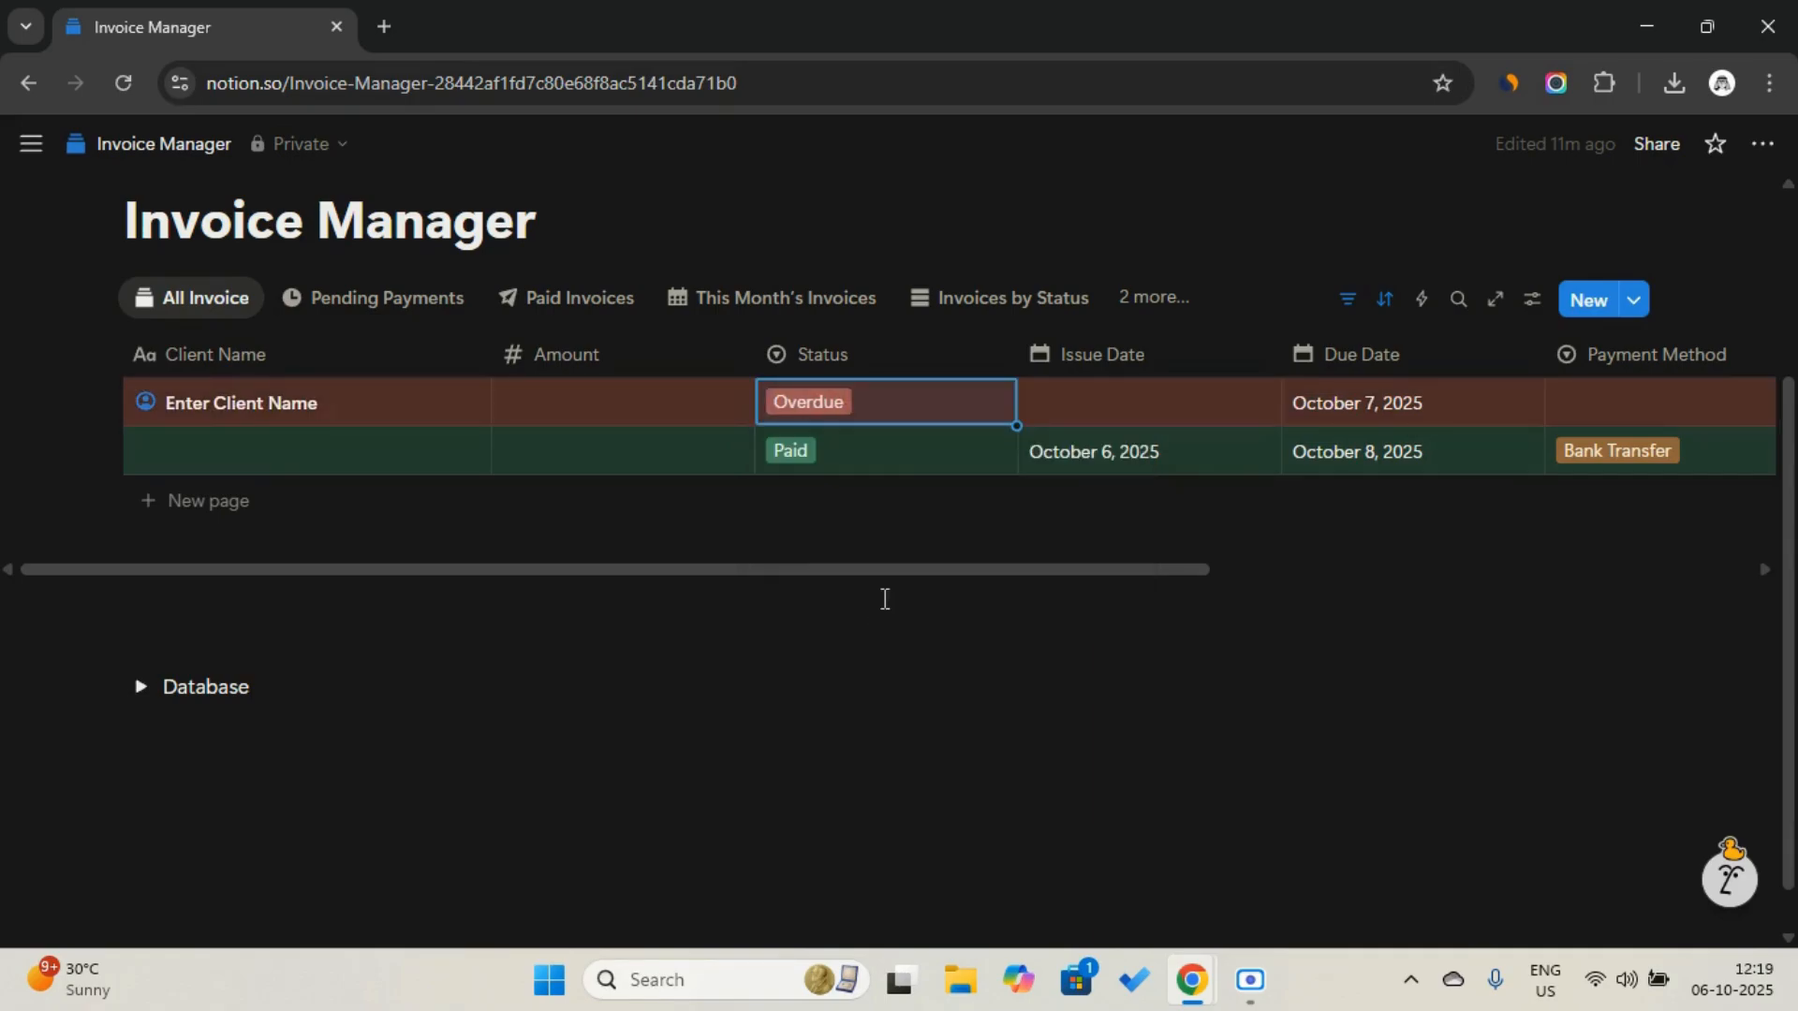
left_click(1189, 652)
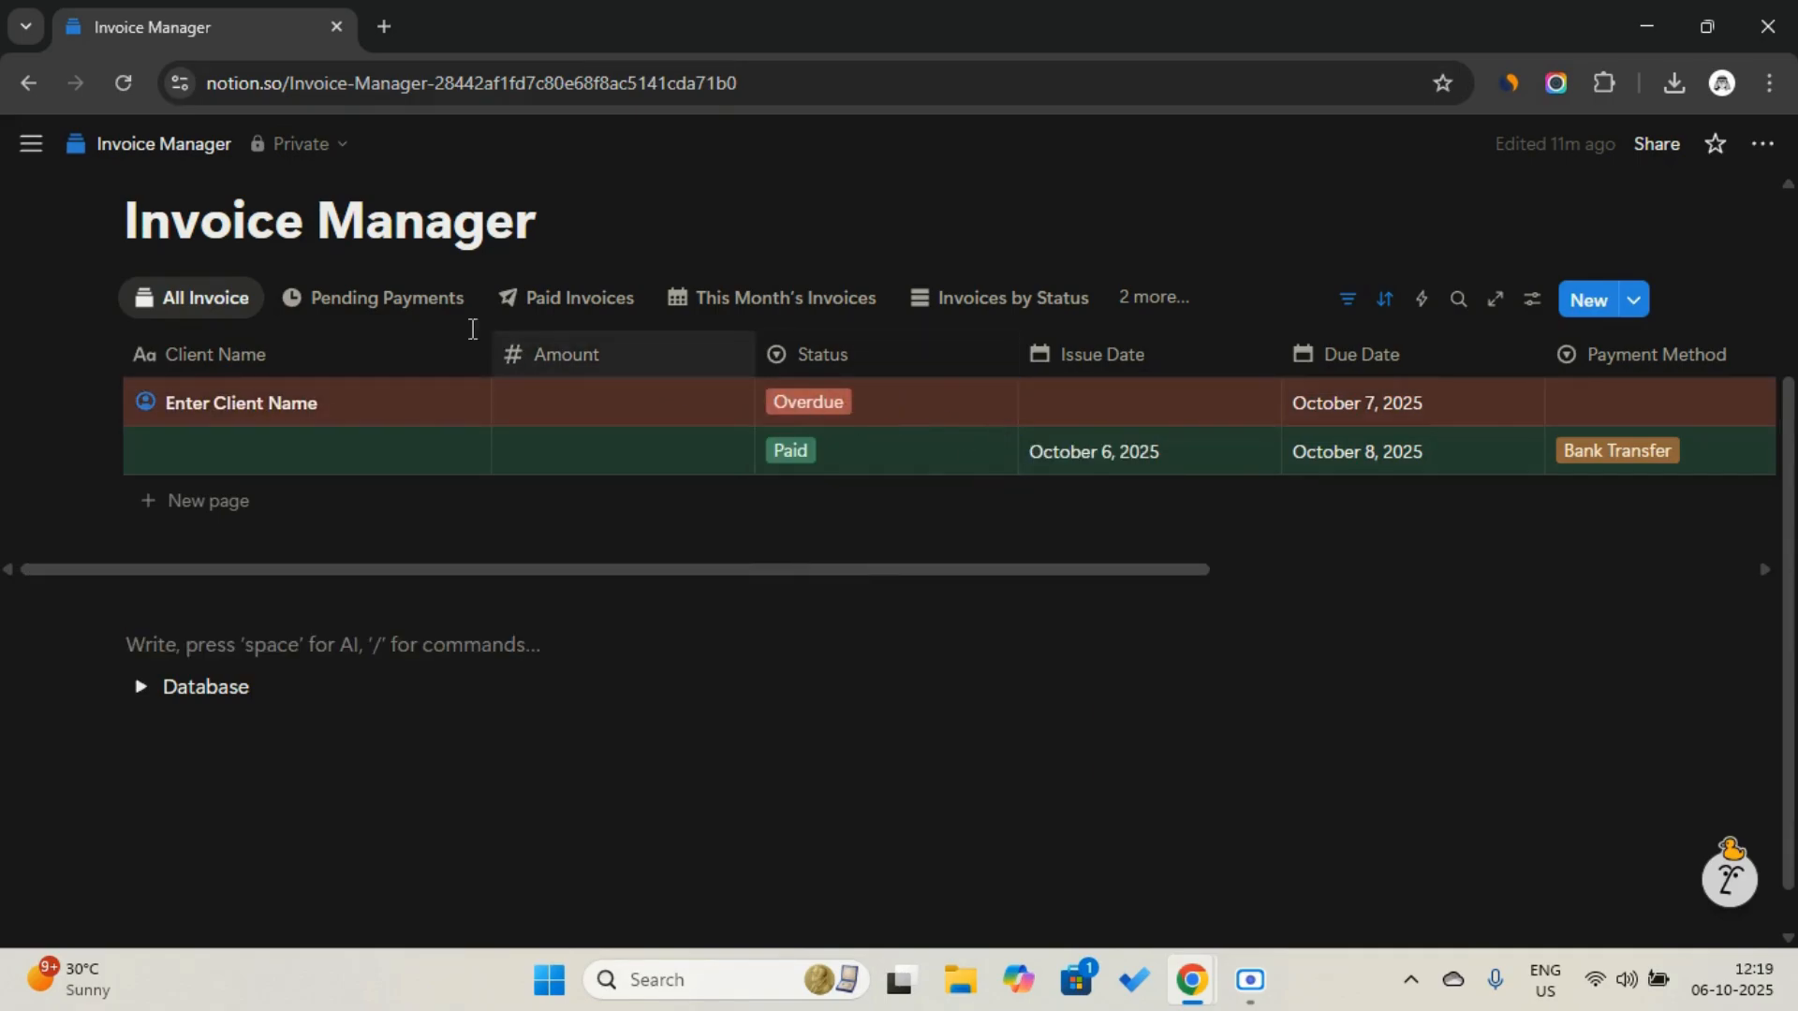
left_click(225, 299)
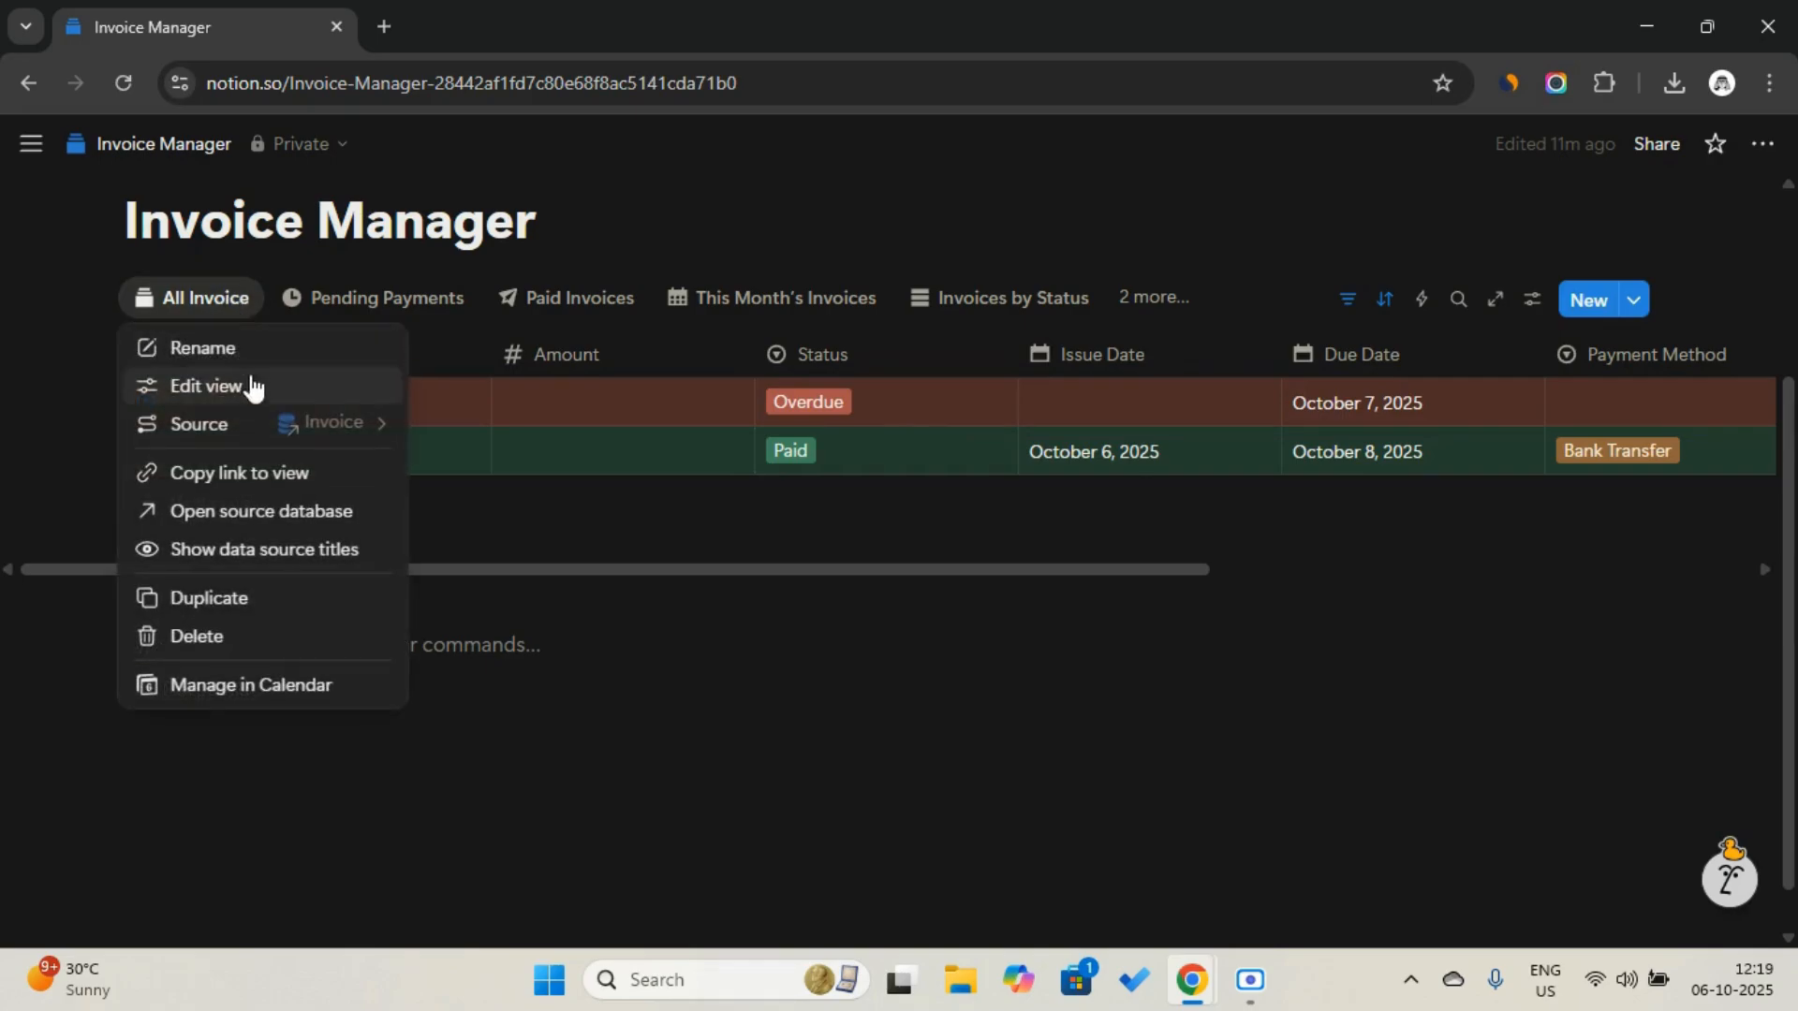
left_click(247, 294)
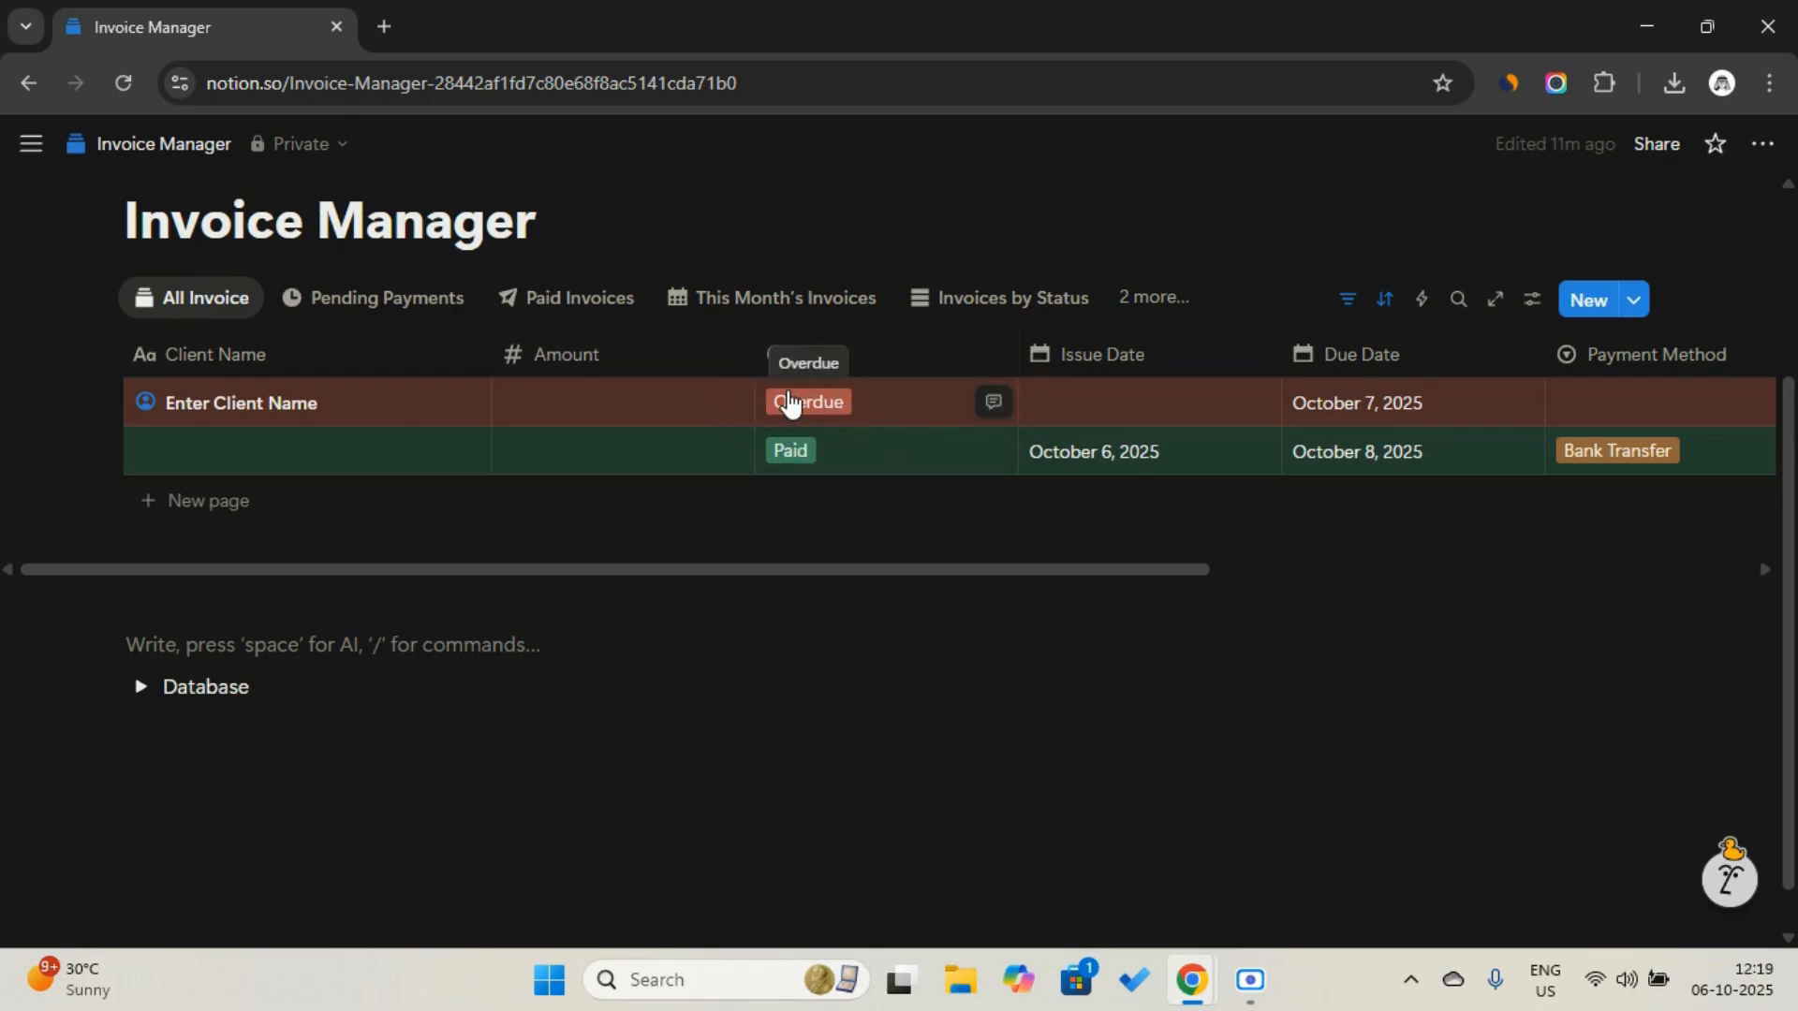
Insert a Button block directly below the Invoice Manager page title
left_click(758, 219)
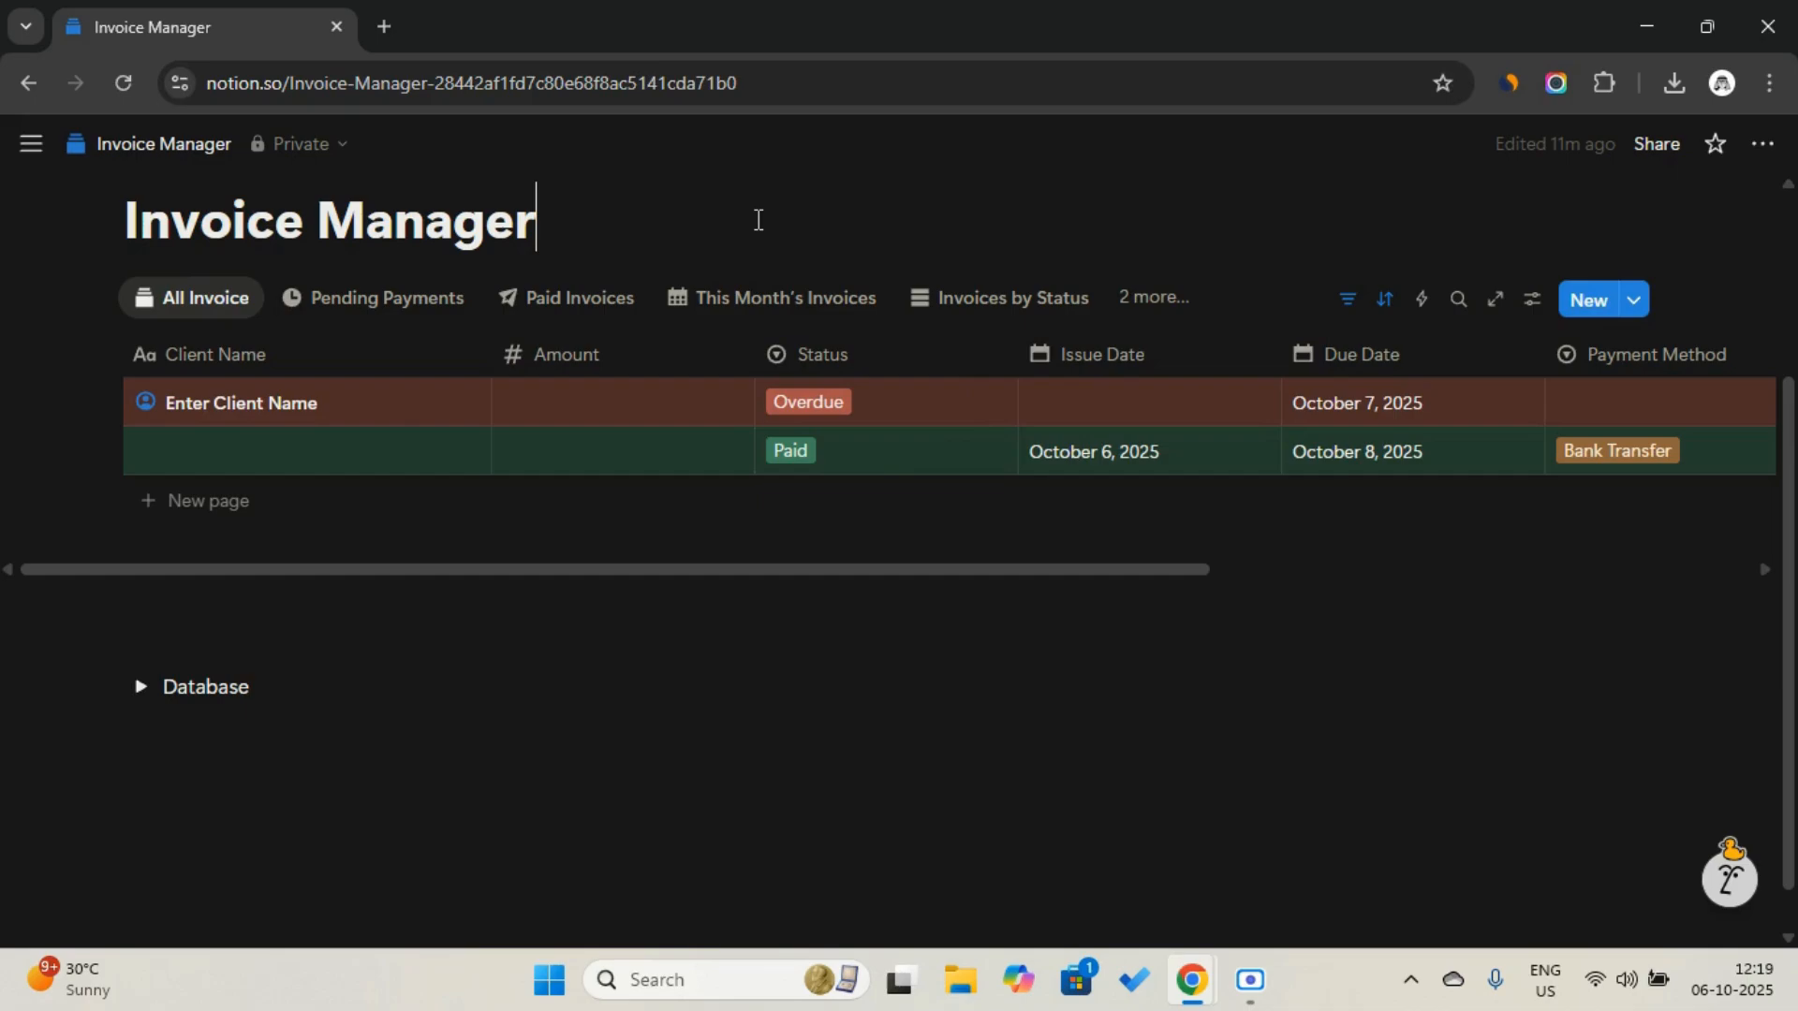
scroll(758, 219, "up", 2)
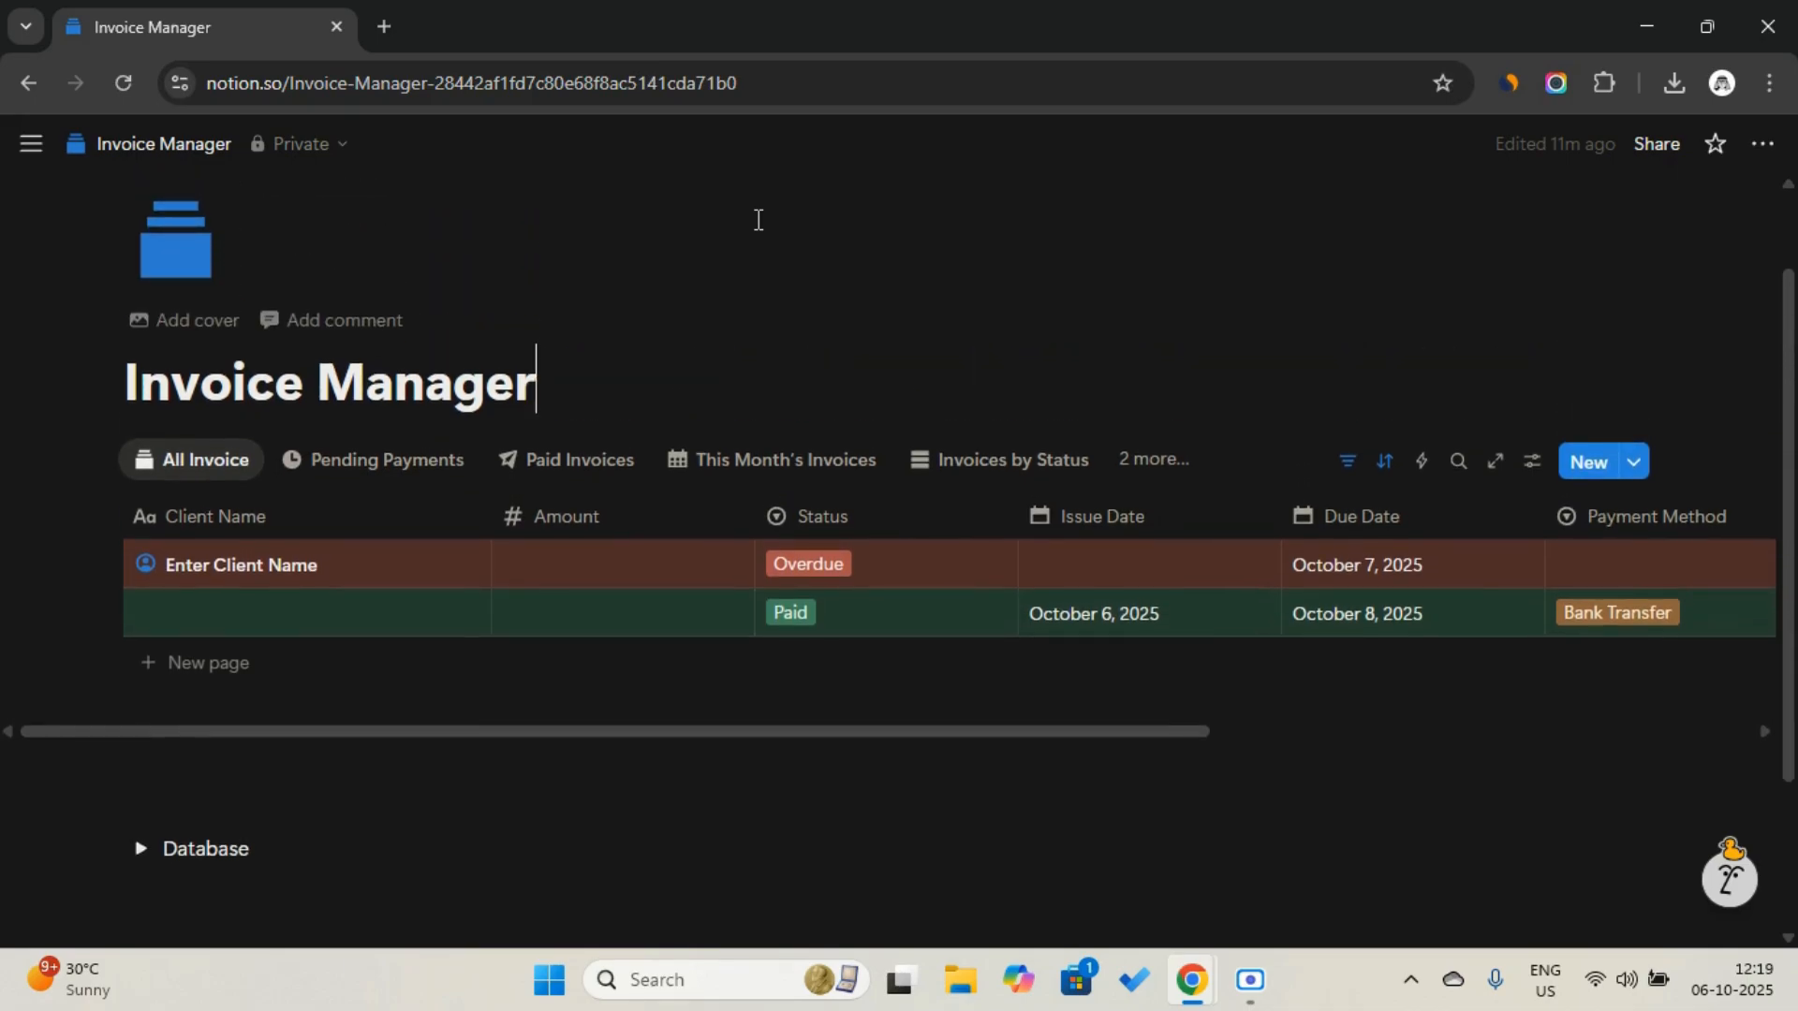
key("Return")
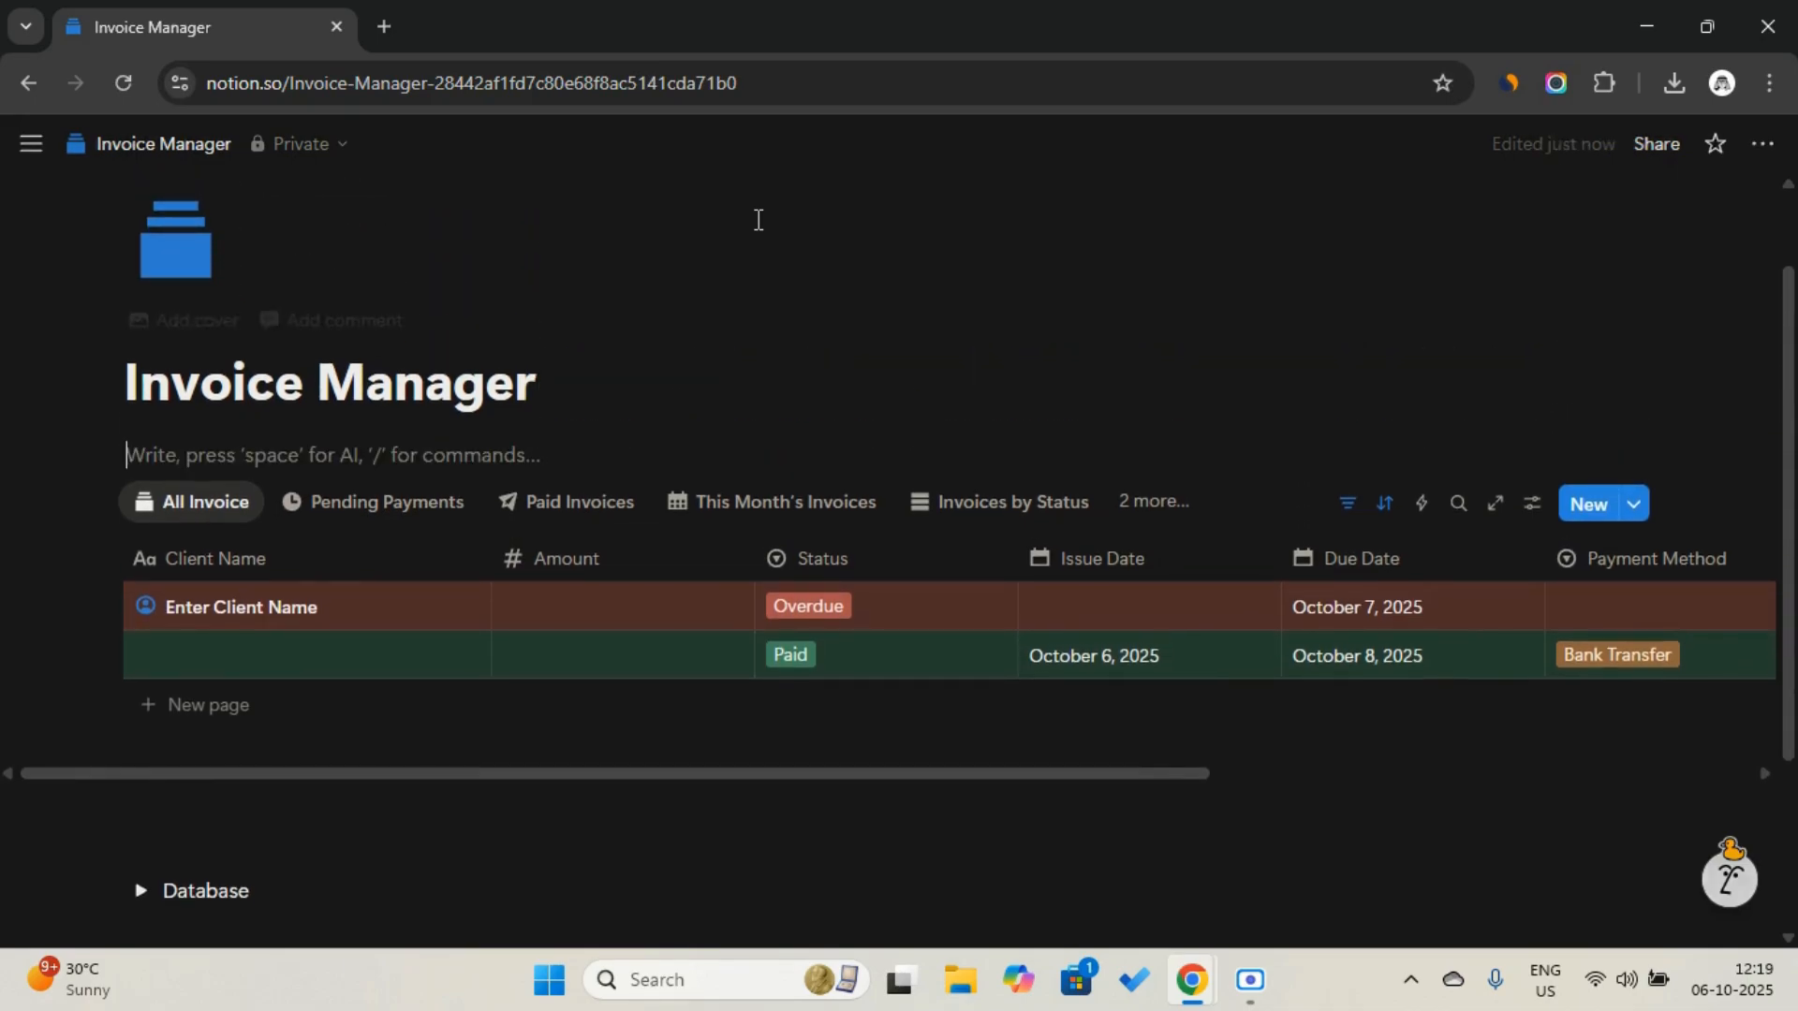
type("/butt")
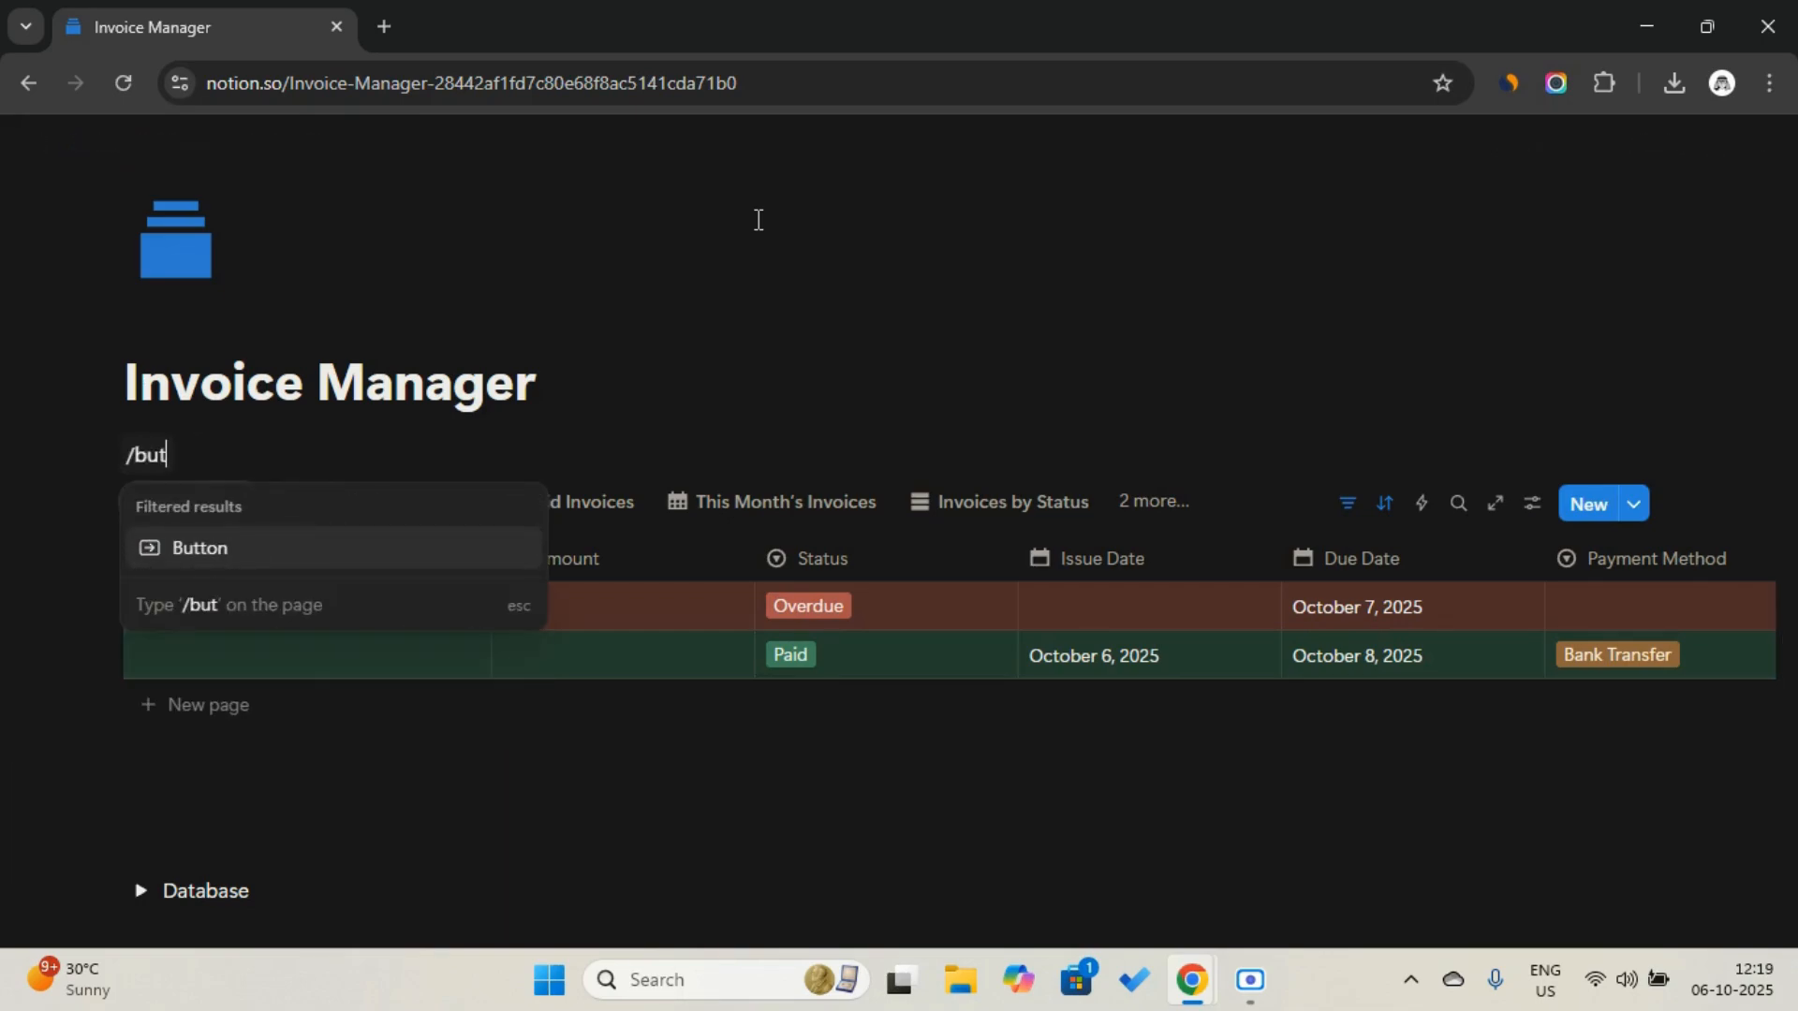
key("Return")
Name the new button New Invoice and give it a blue plus icon
left_click(514, 538)
key("Caps_Lock")
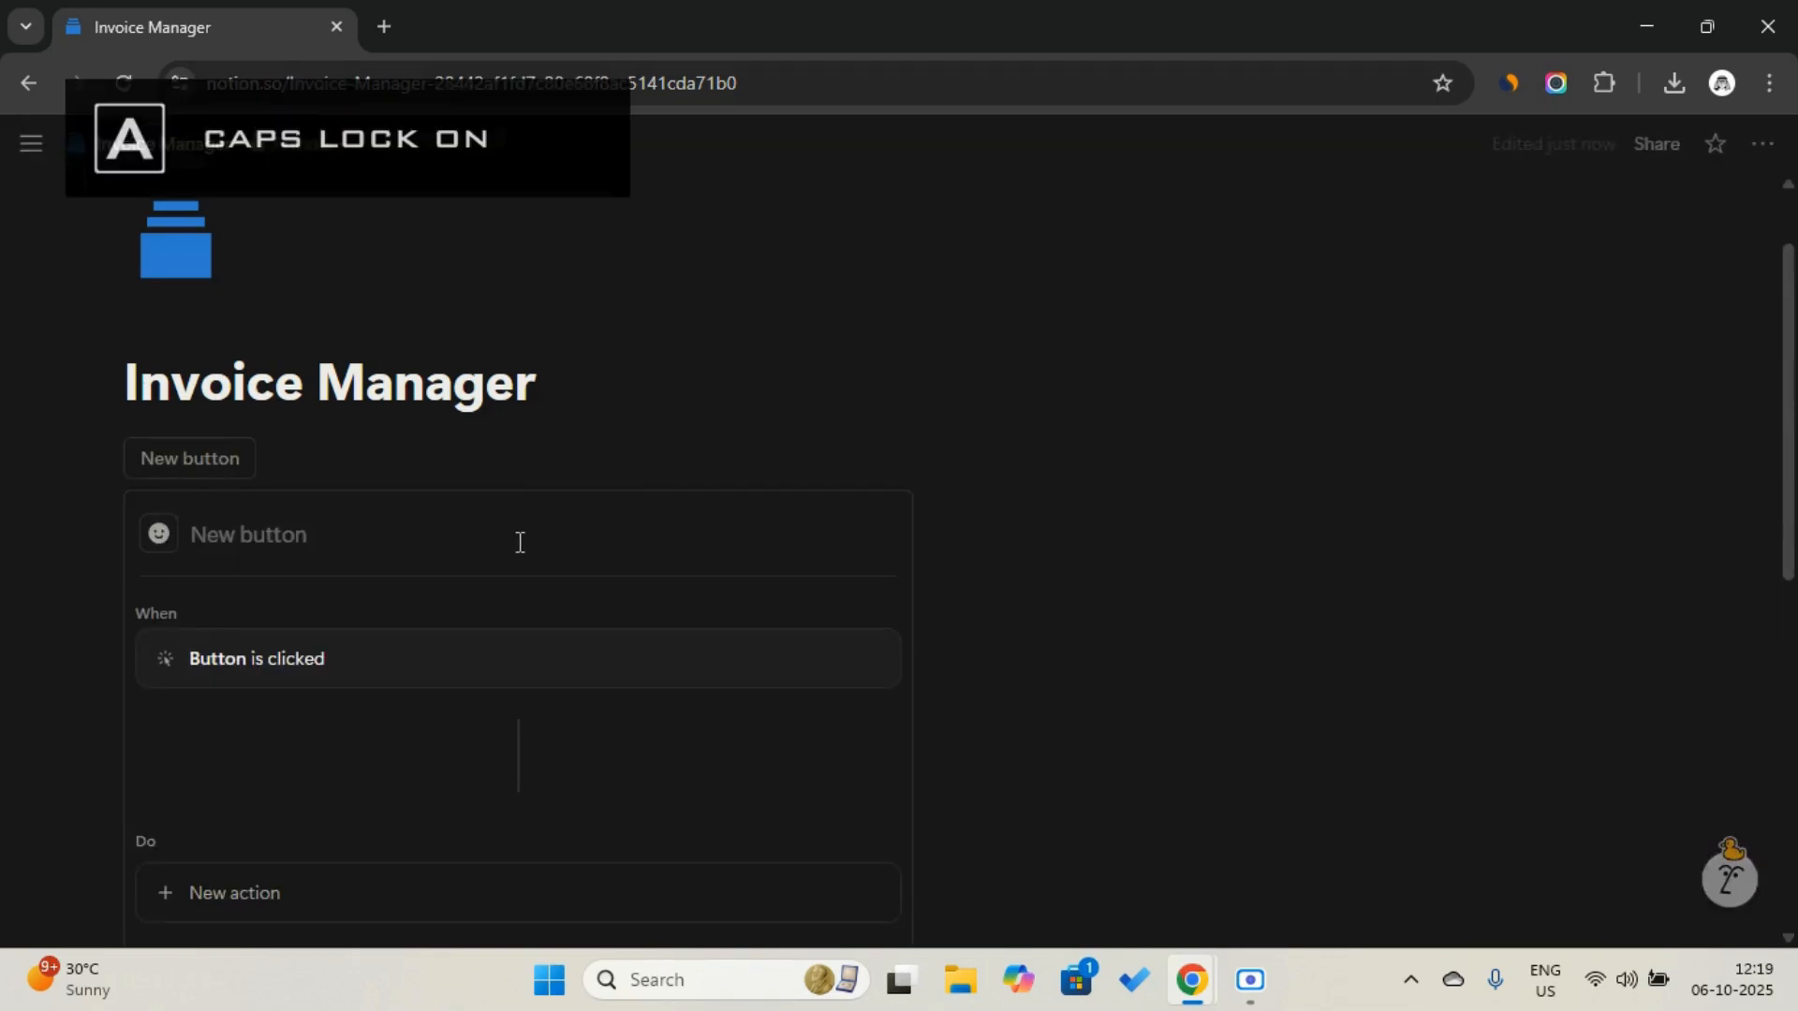
type("N")
key("Caps_Lock")
type("ew")
key("Caps_Lock")
type("I")
key("Caps_Lock")
type("nvoice")
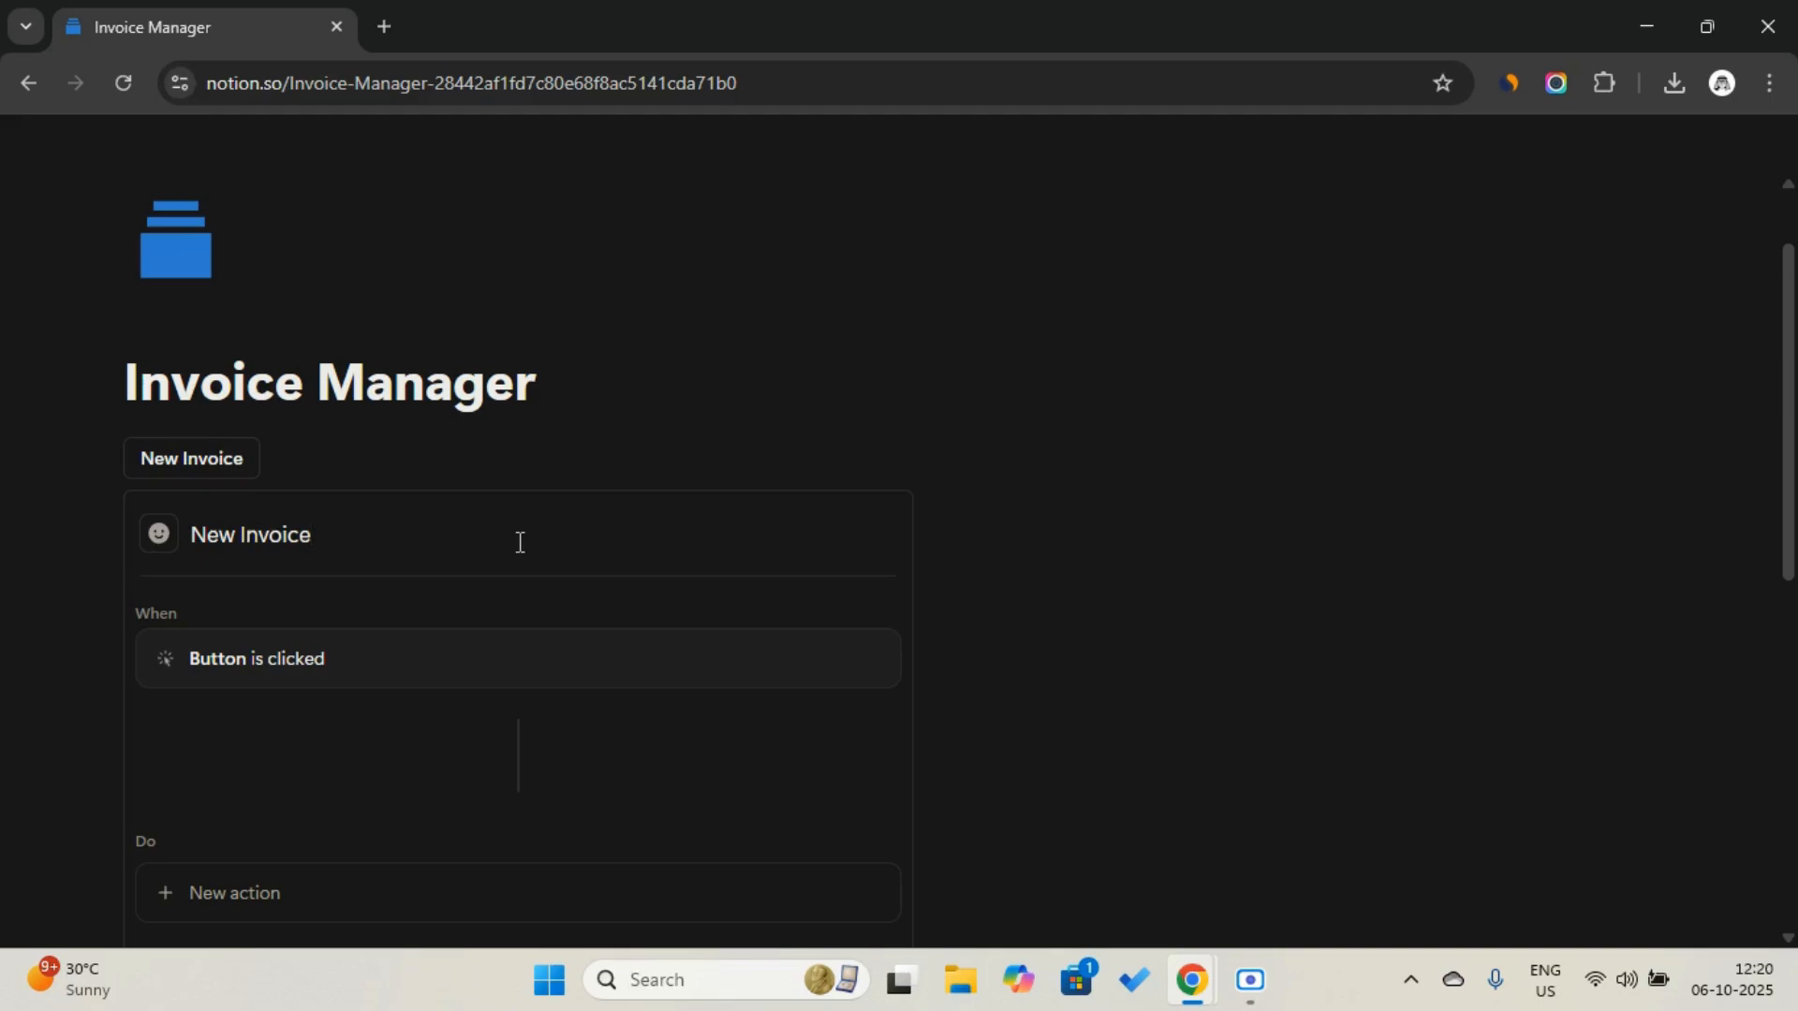
left_click(159, 537)
left_click(300, 703)
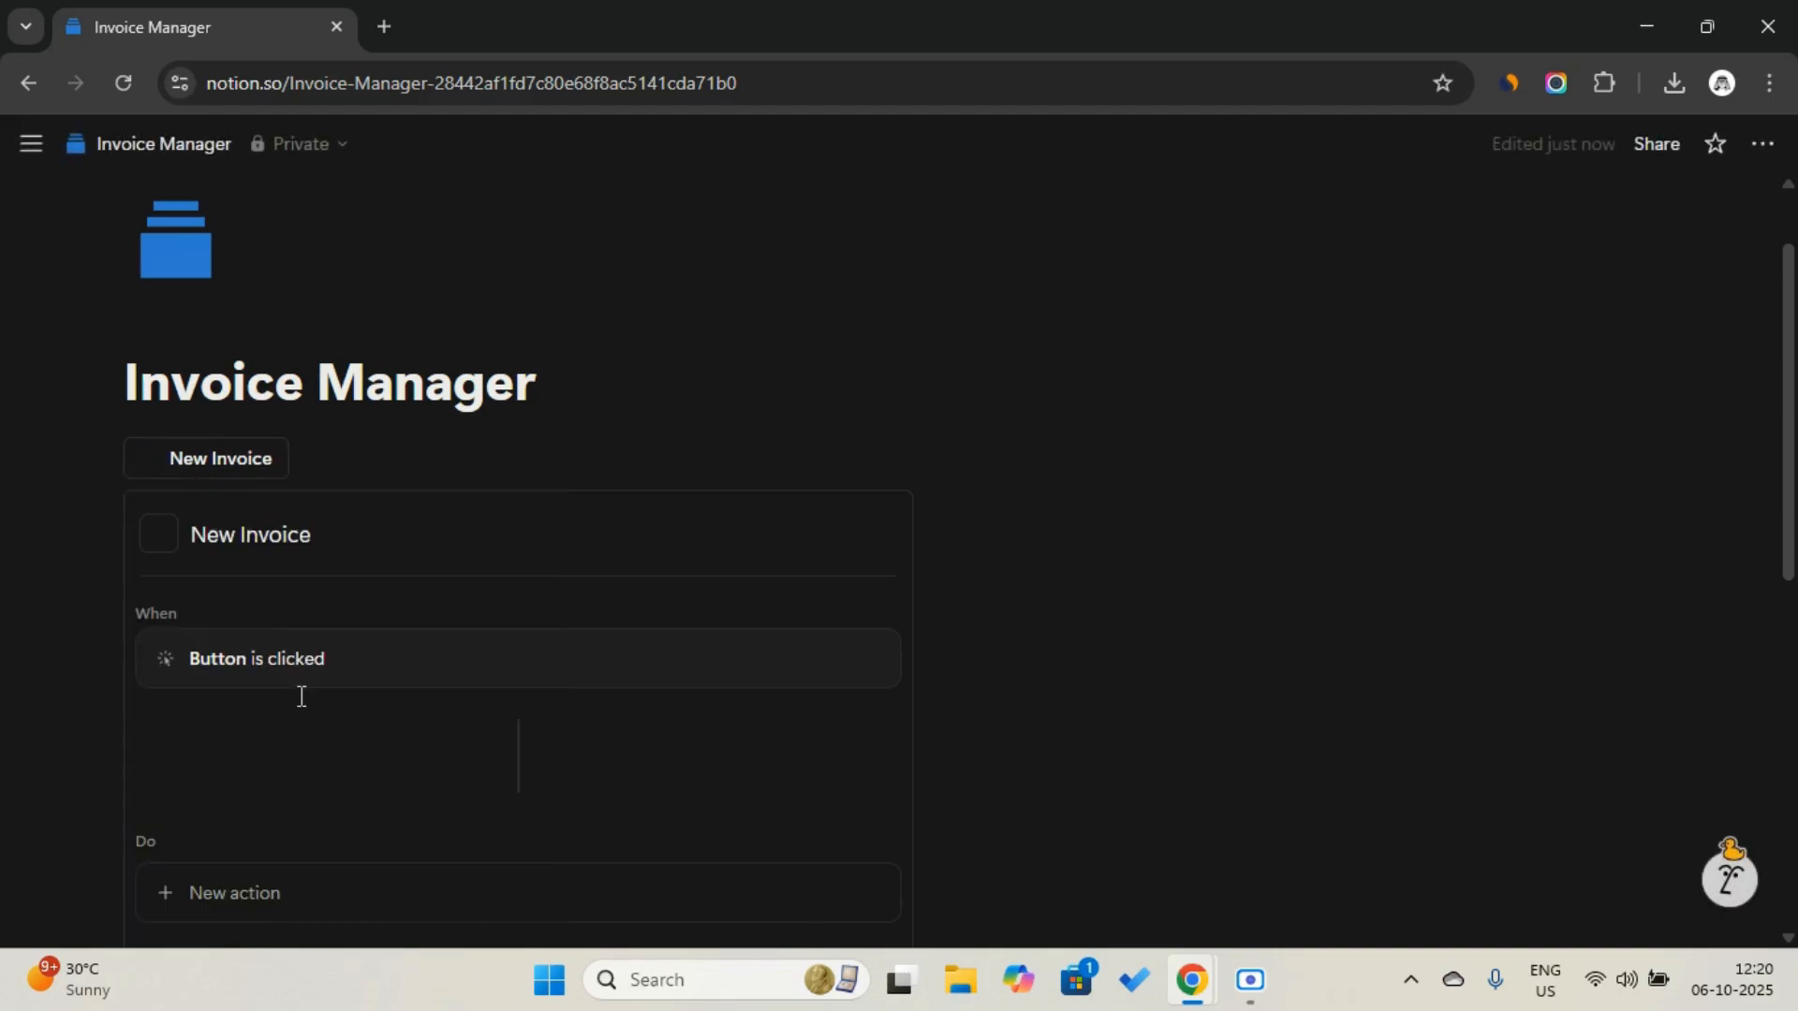
Give the New Invoice button an action that adds a page to the Invoice data source
scroll(319, 684, "down", 2)
left_click(342, 706)
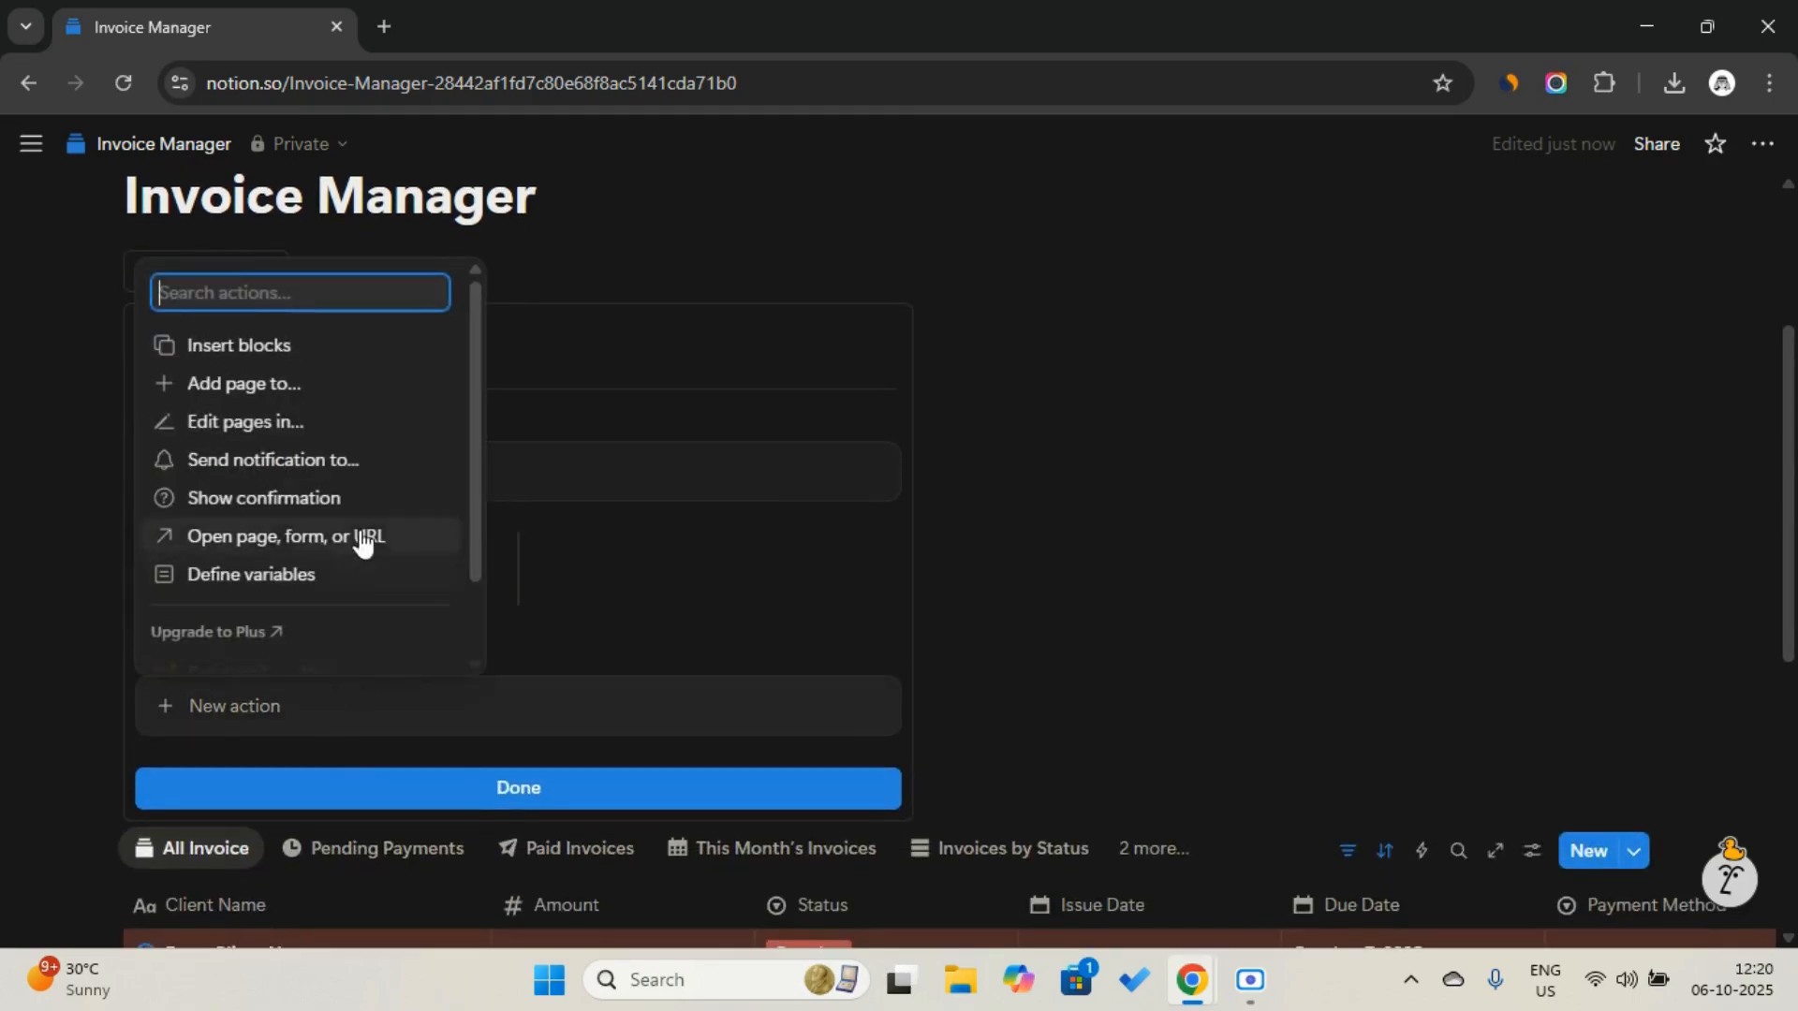
left_click(343, 399)
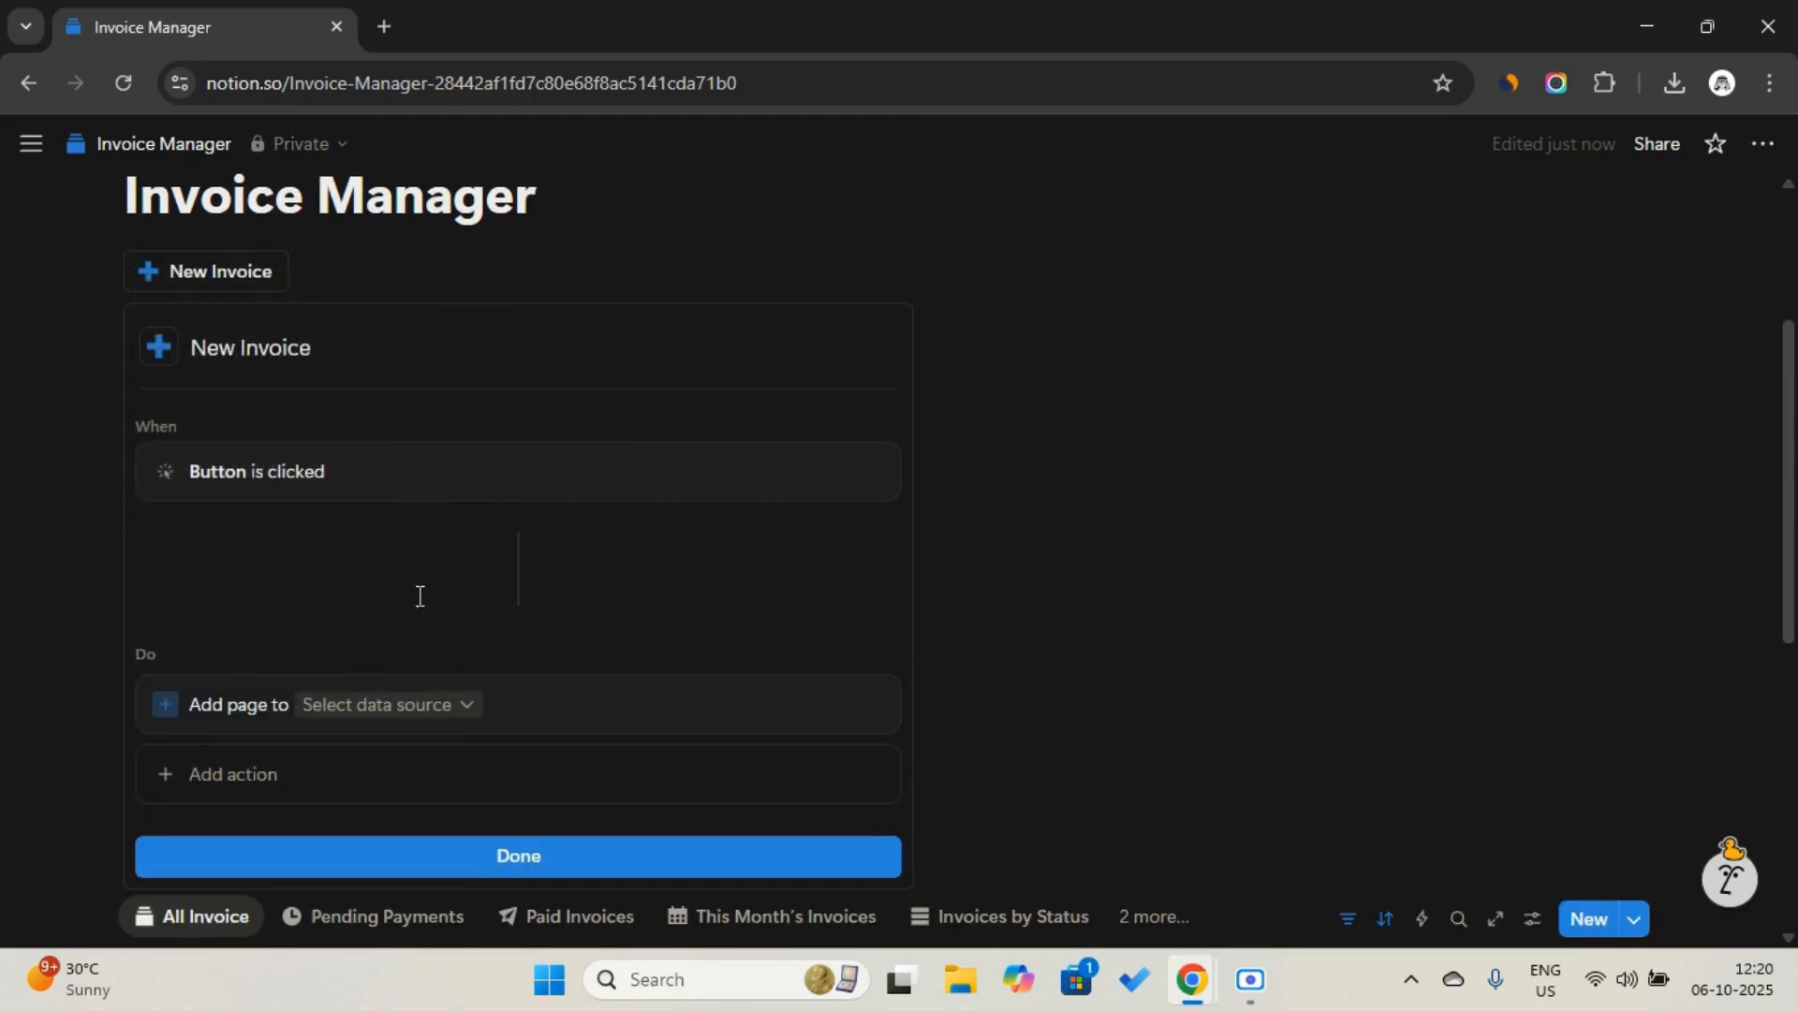
left_click(423, 705)
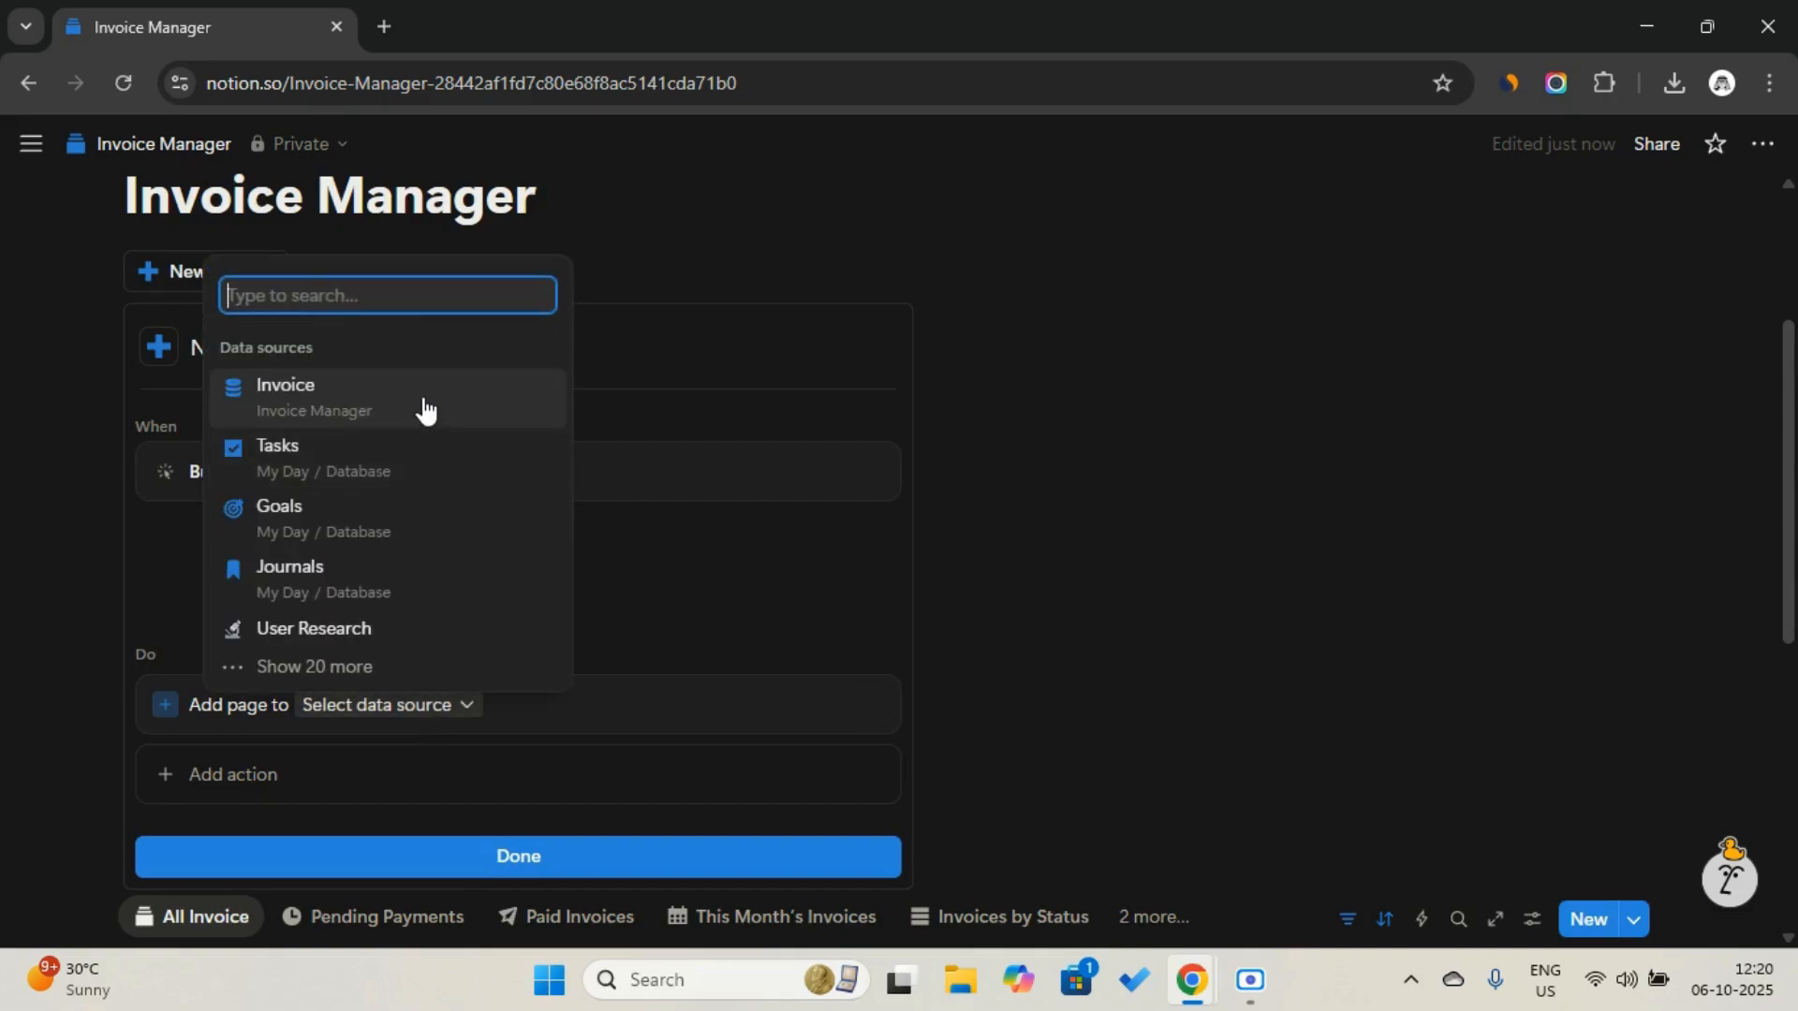
left_click(424, 409)
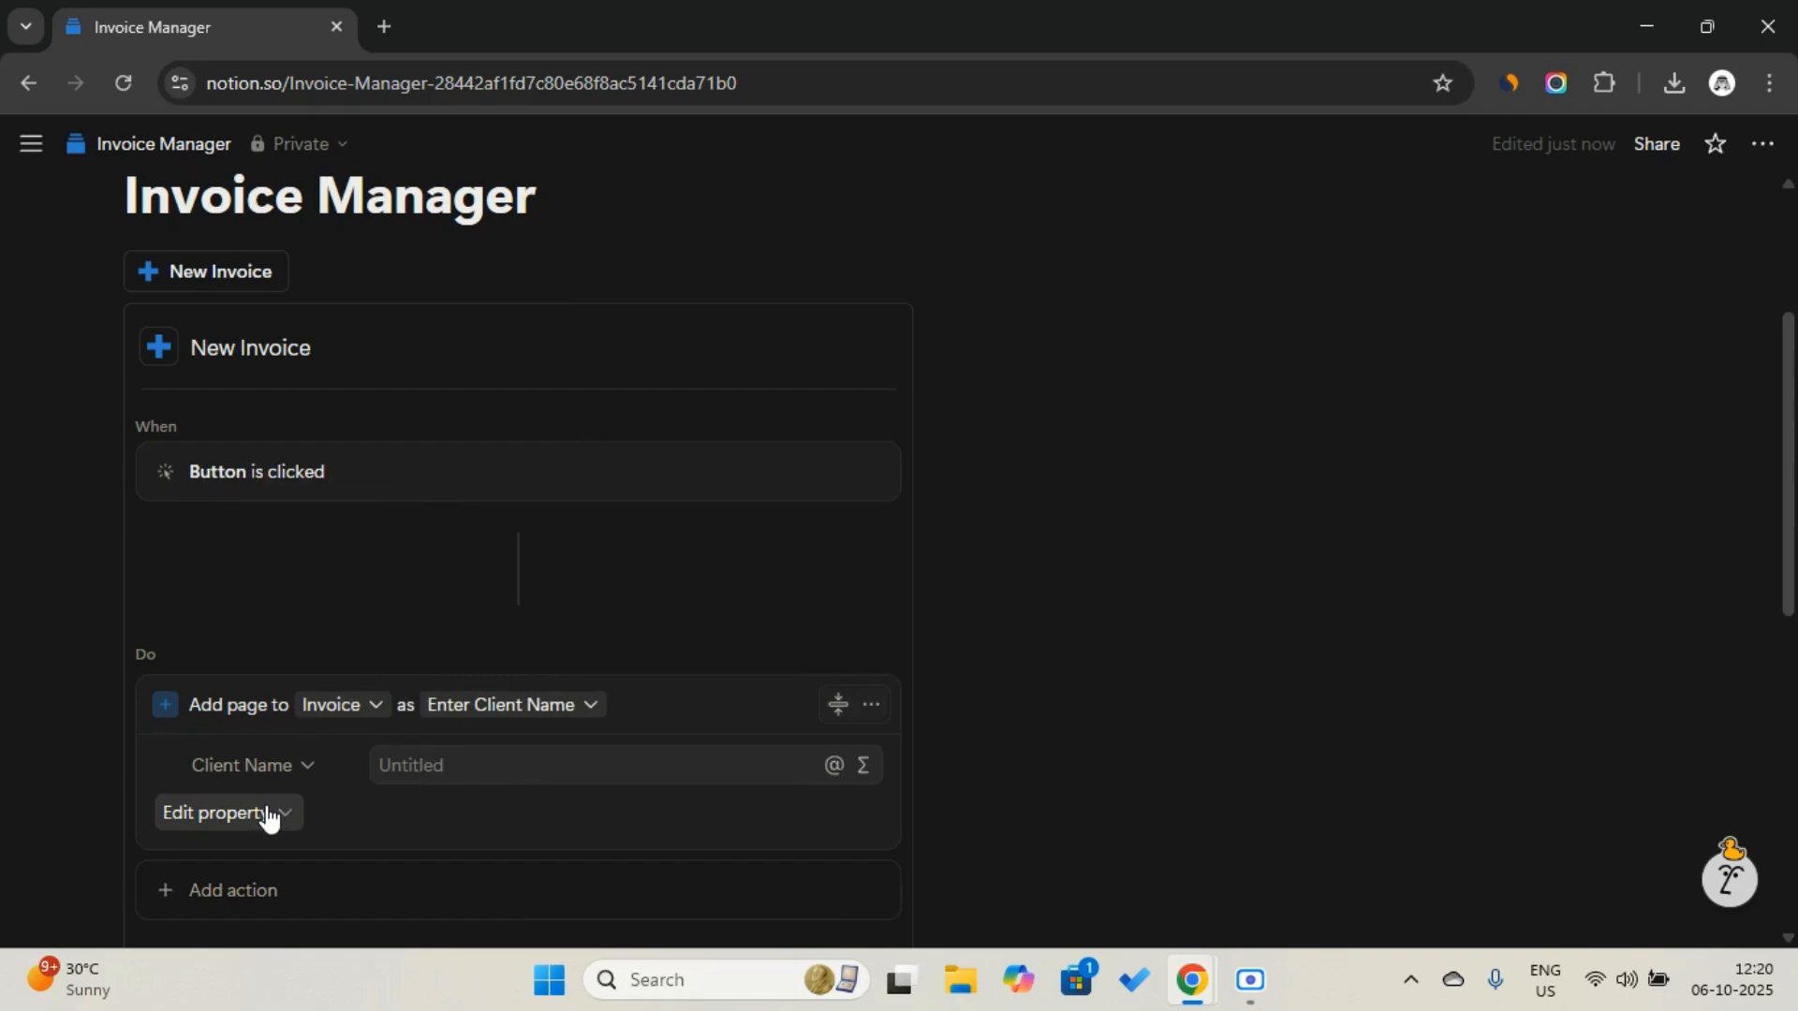
Set the Issue Date property of the page added by the New Invoice button to Date triggered
scroll(268, 818, "down", 2)
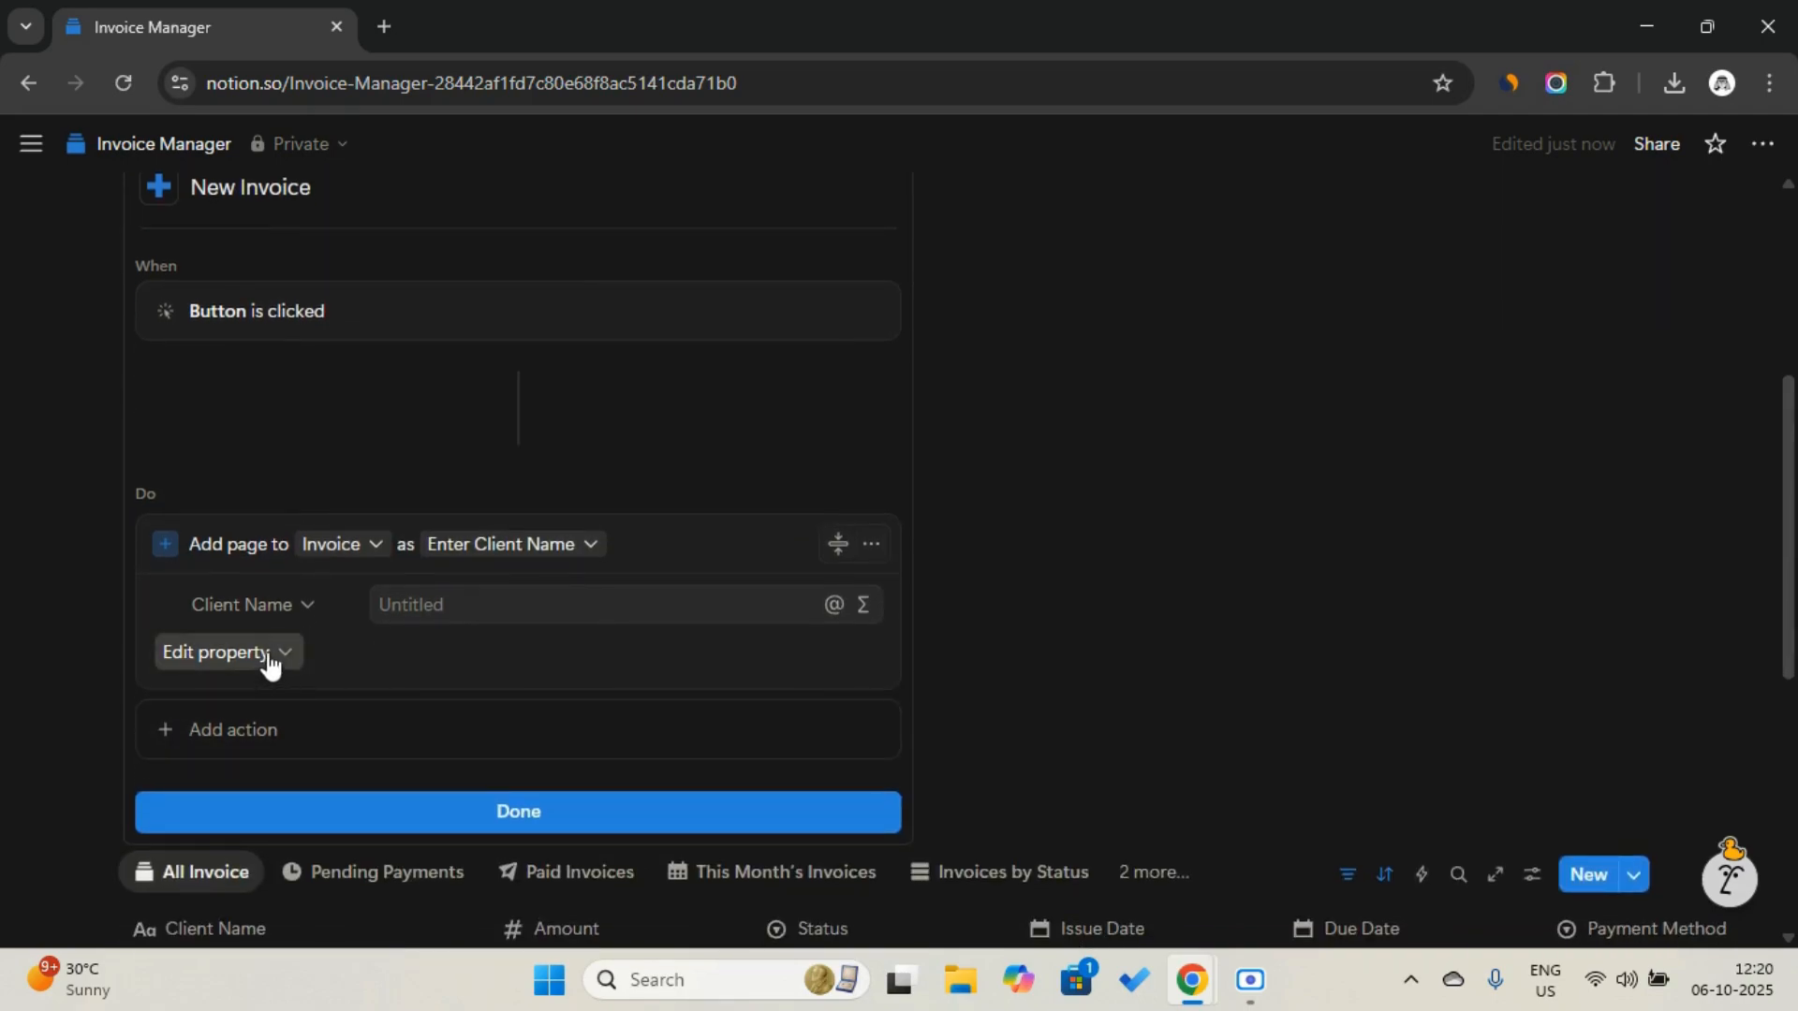
left_click(278, 656)
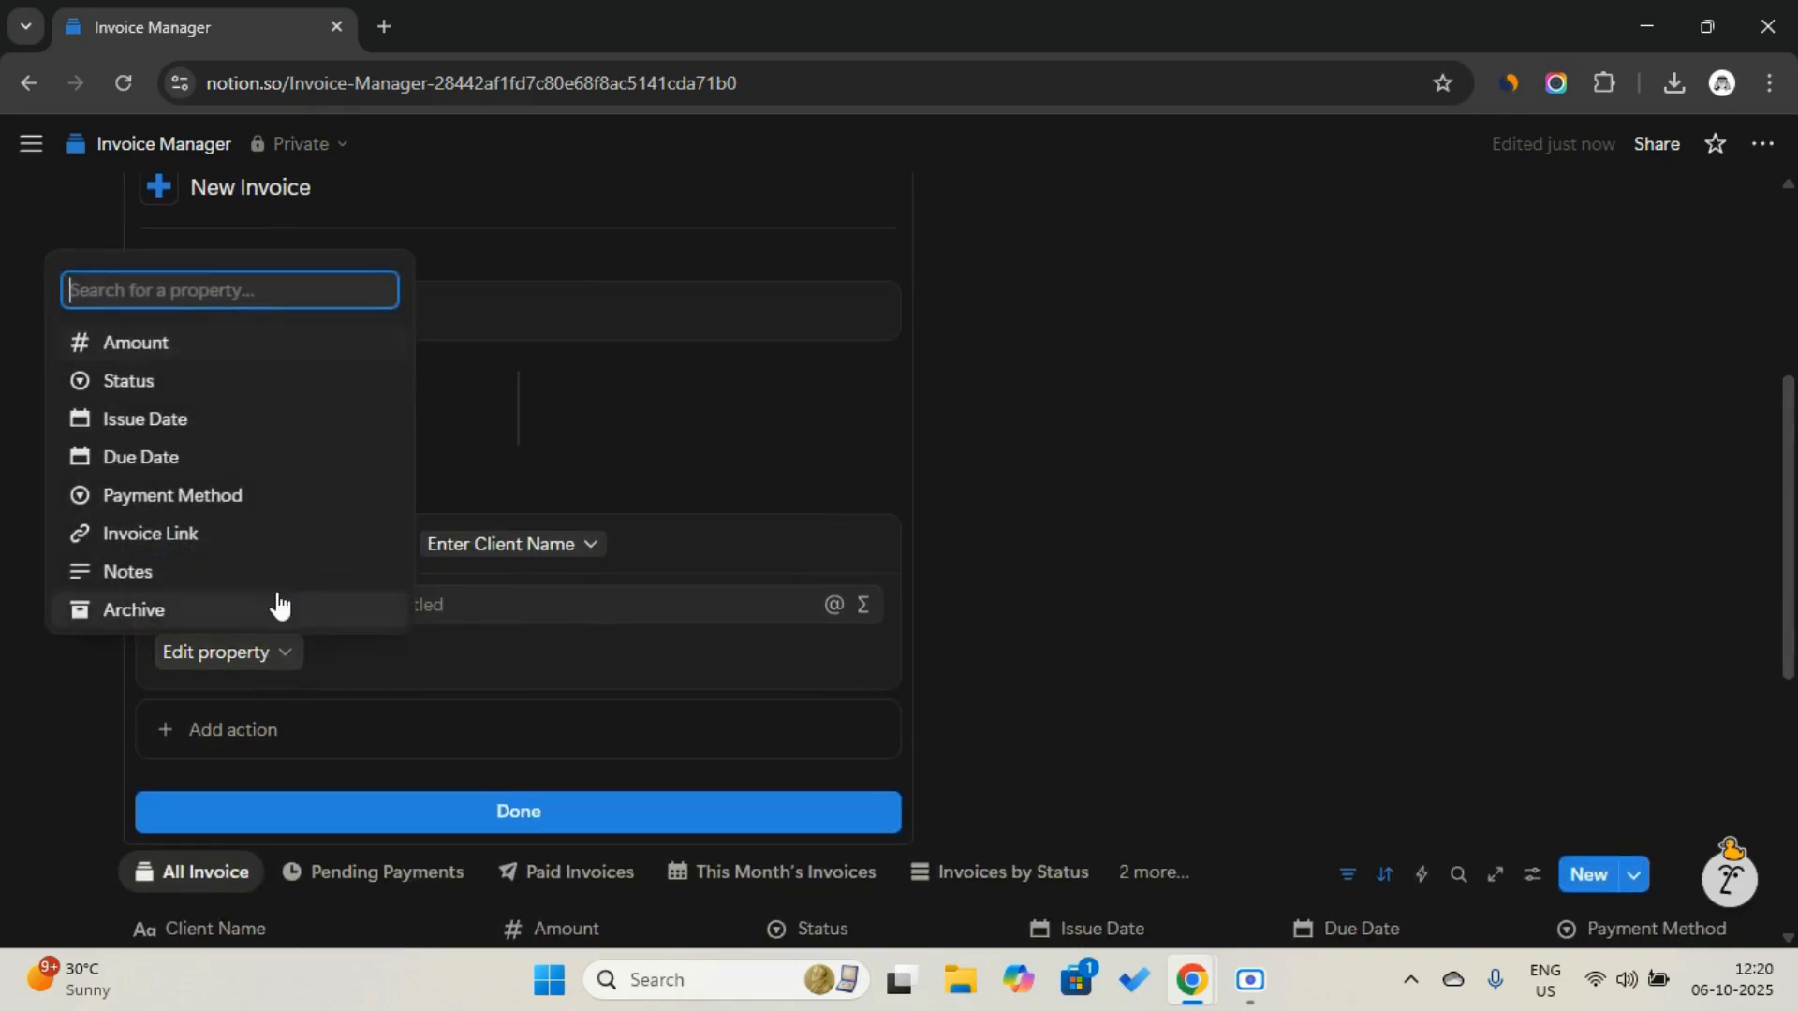
left_click(261, 421)
left_click(458, 652)
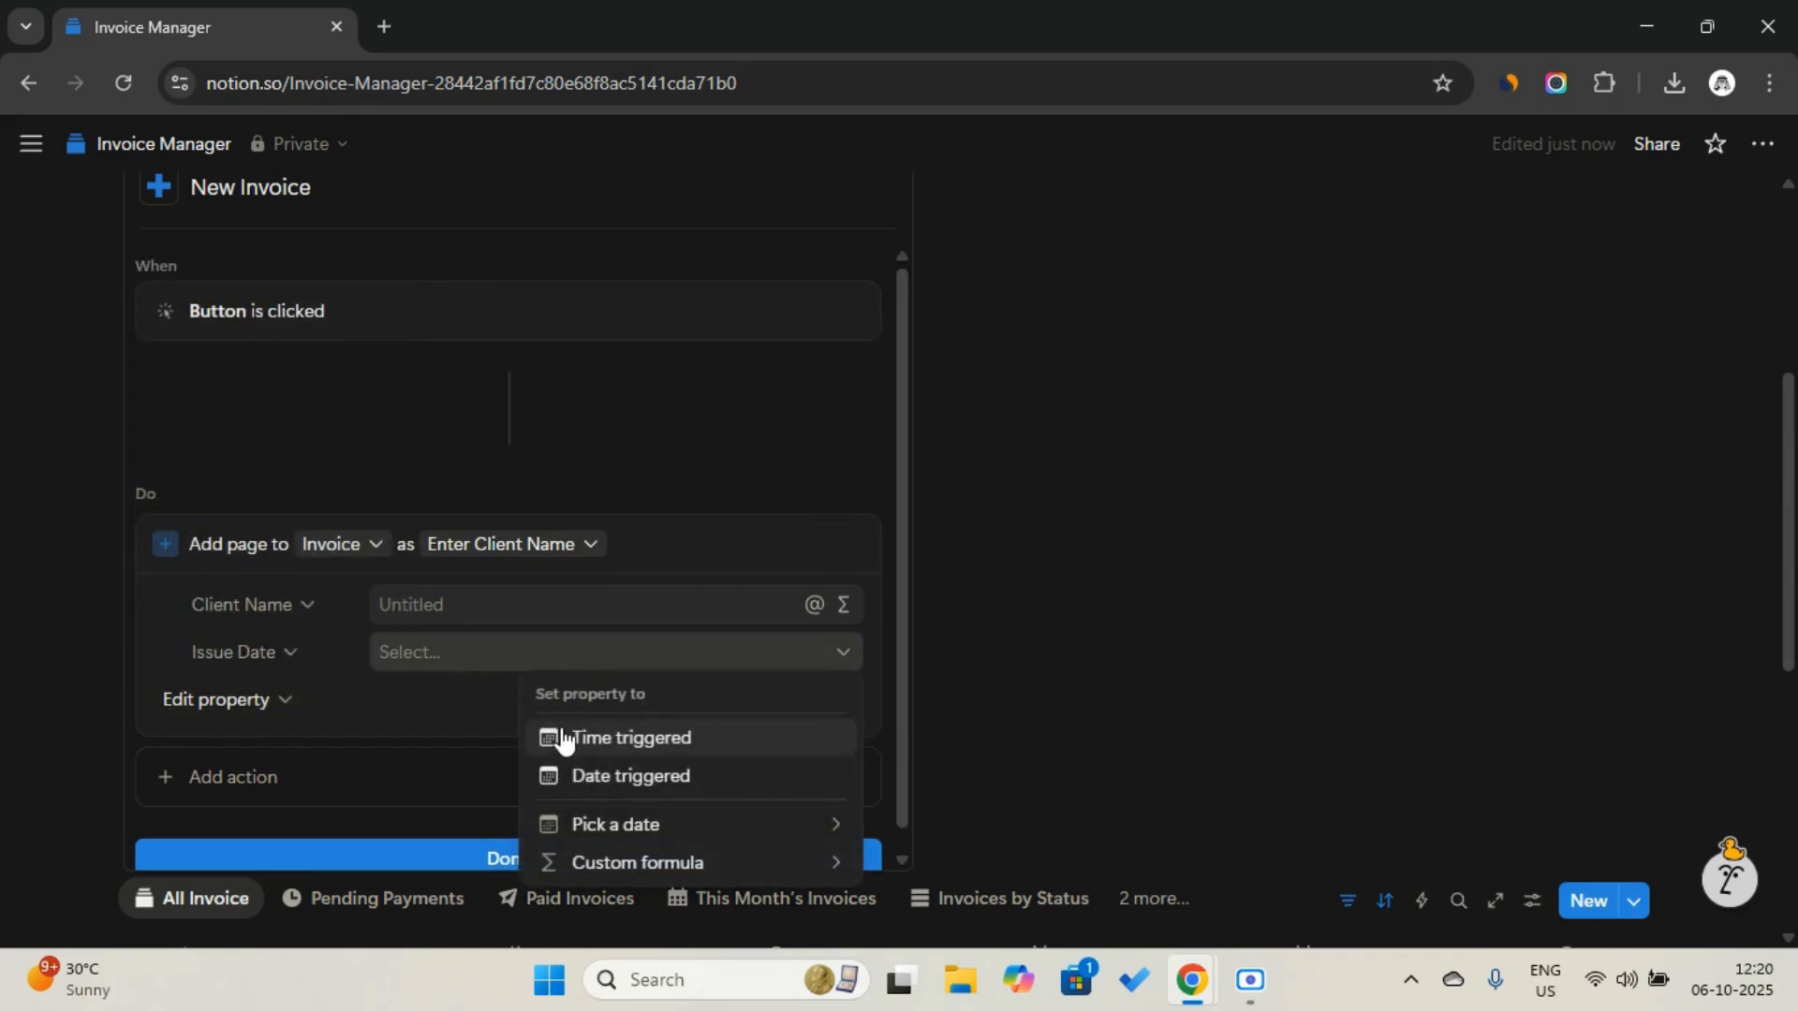
left_click(580, 777)
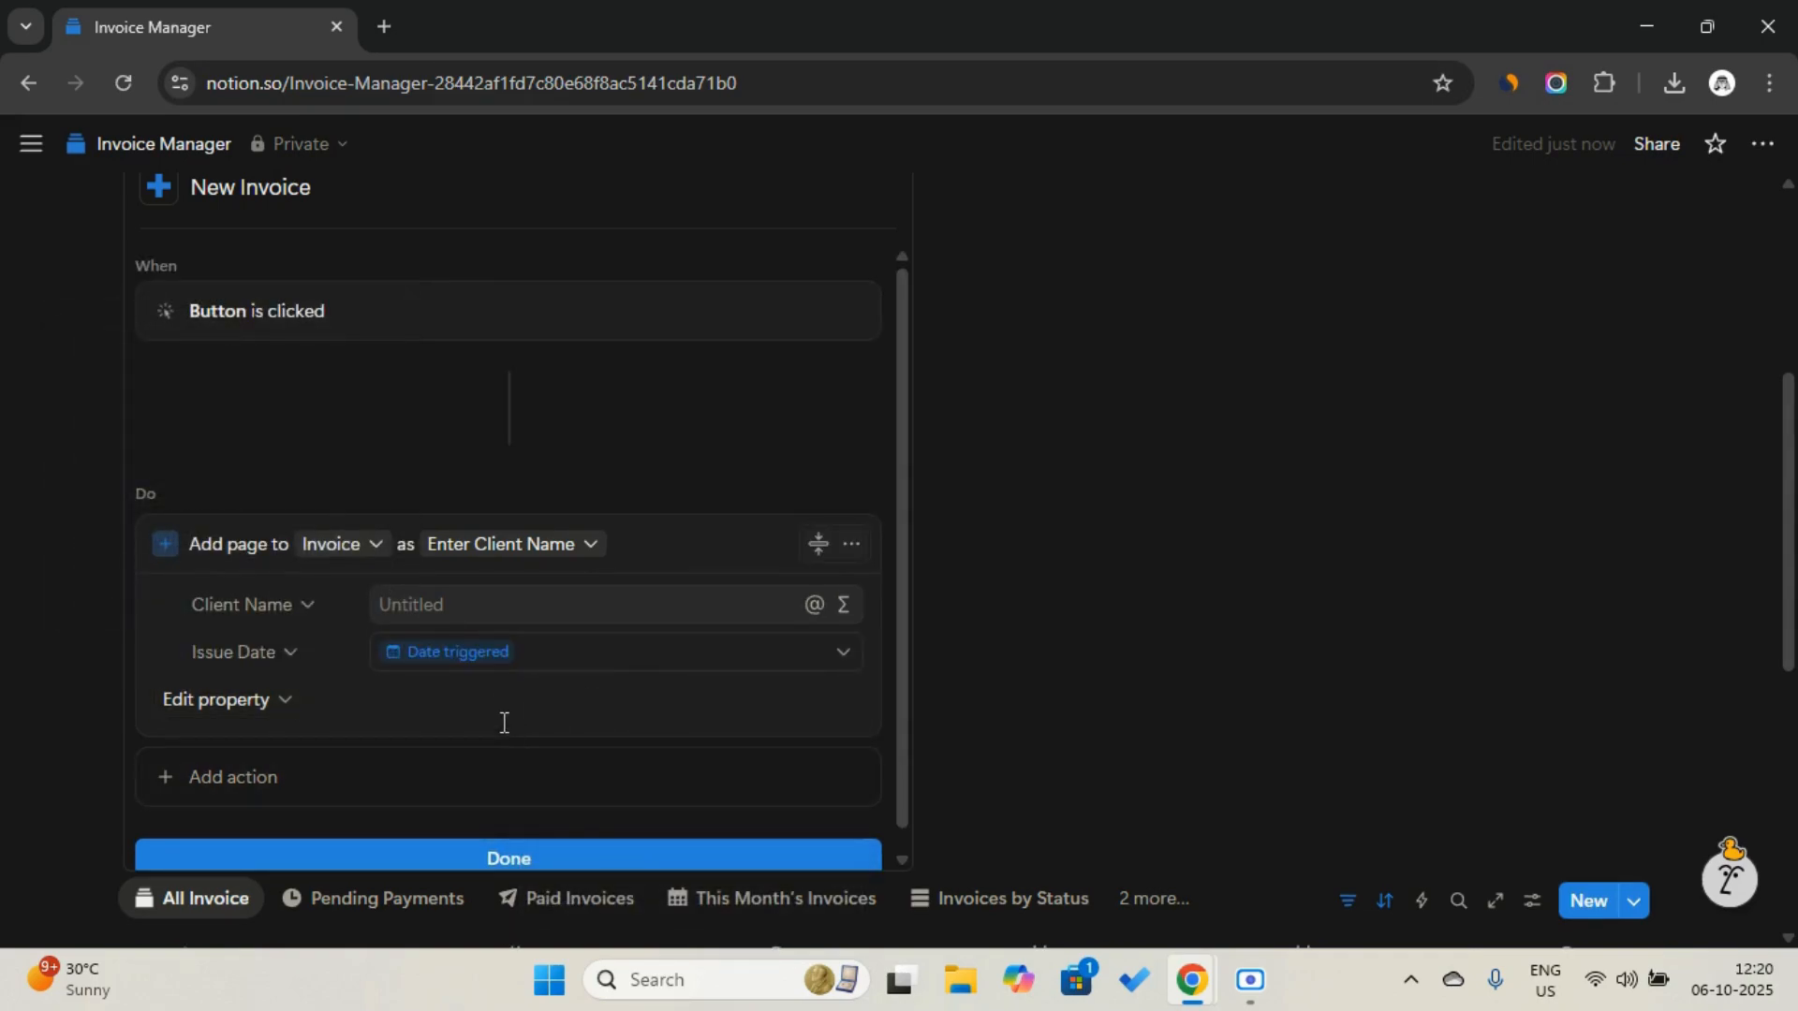
Add an action that opens the added page in Center peek, and finish the New Invoice button
left_click(462, 755)
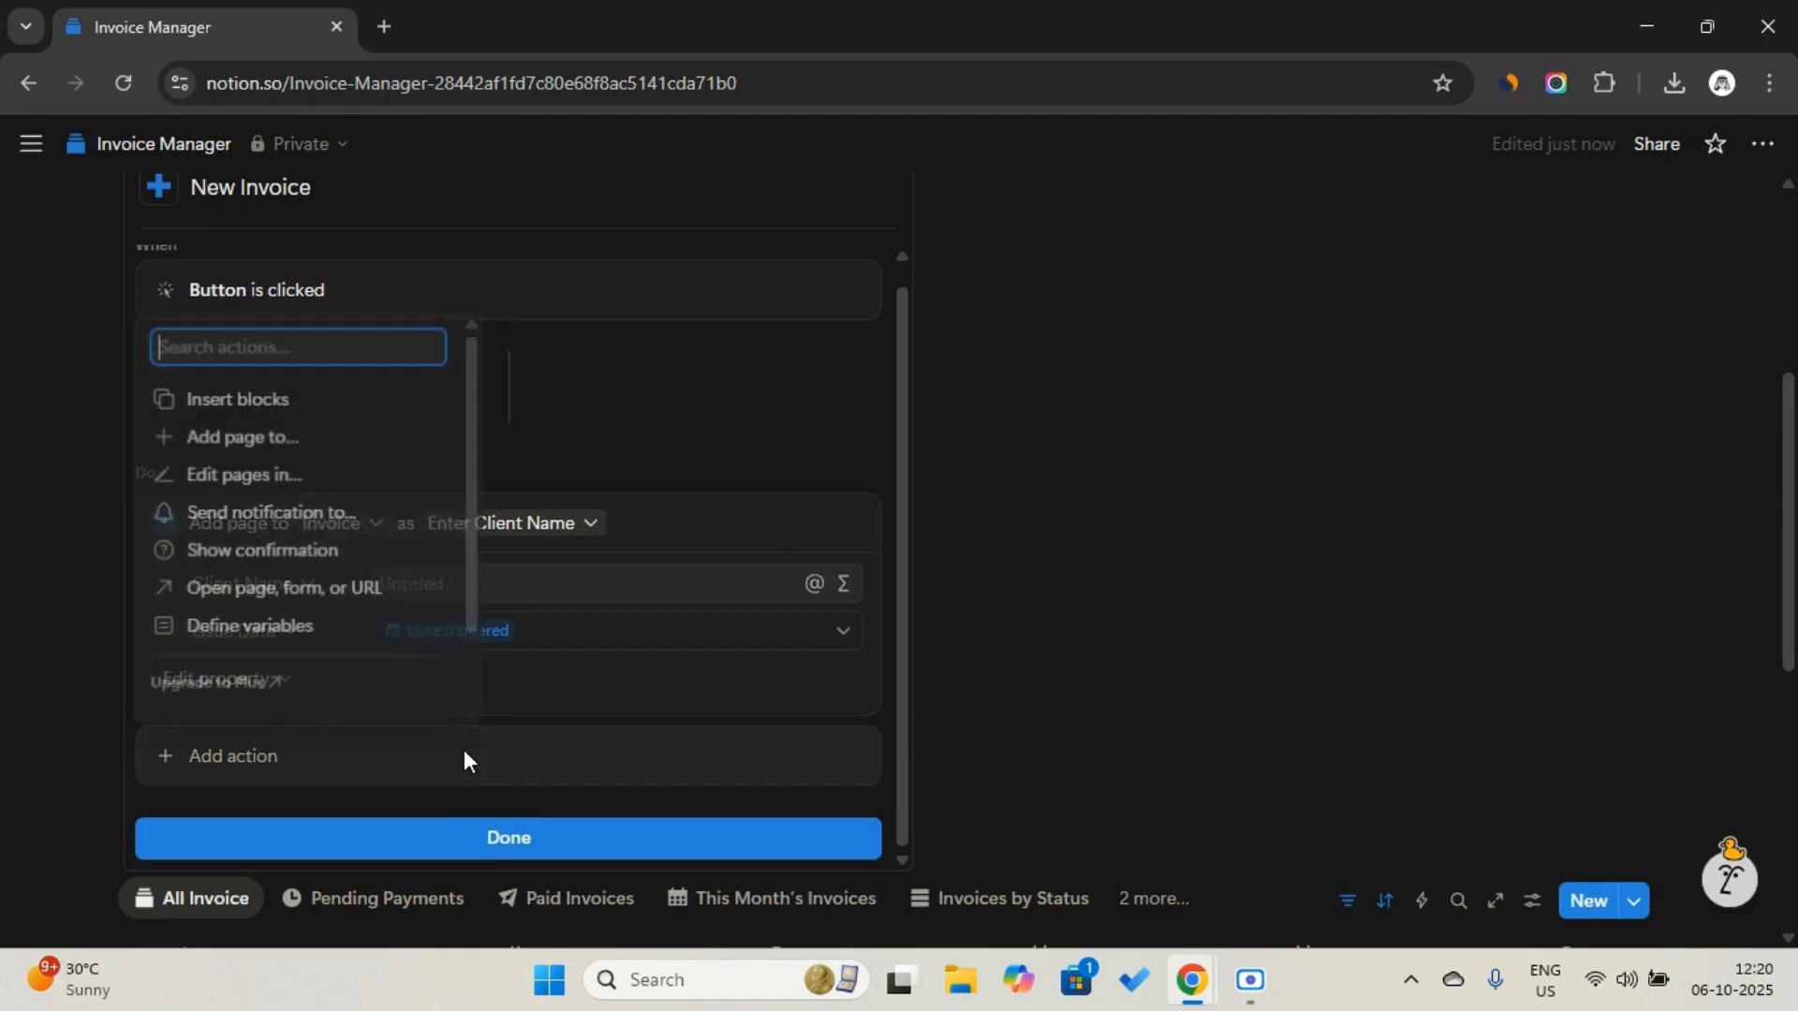
left_click(375, 590)
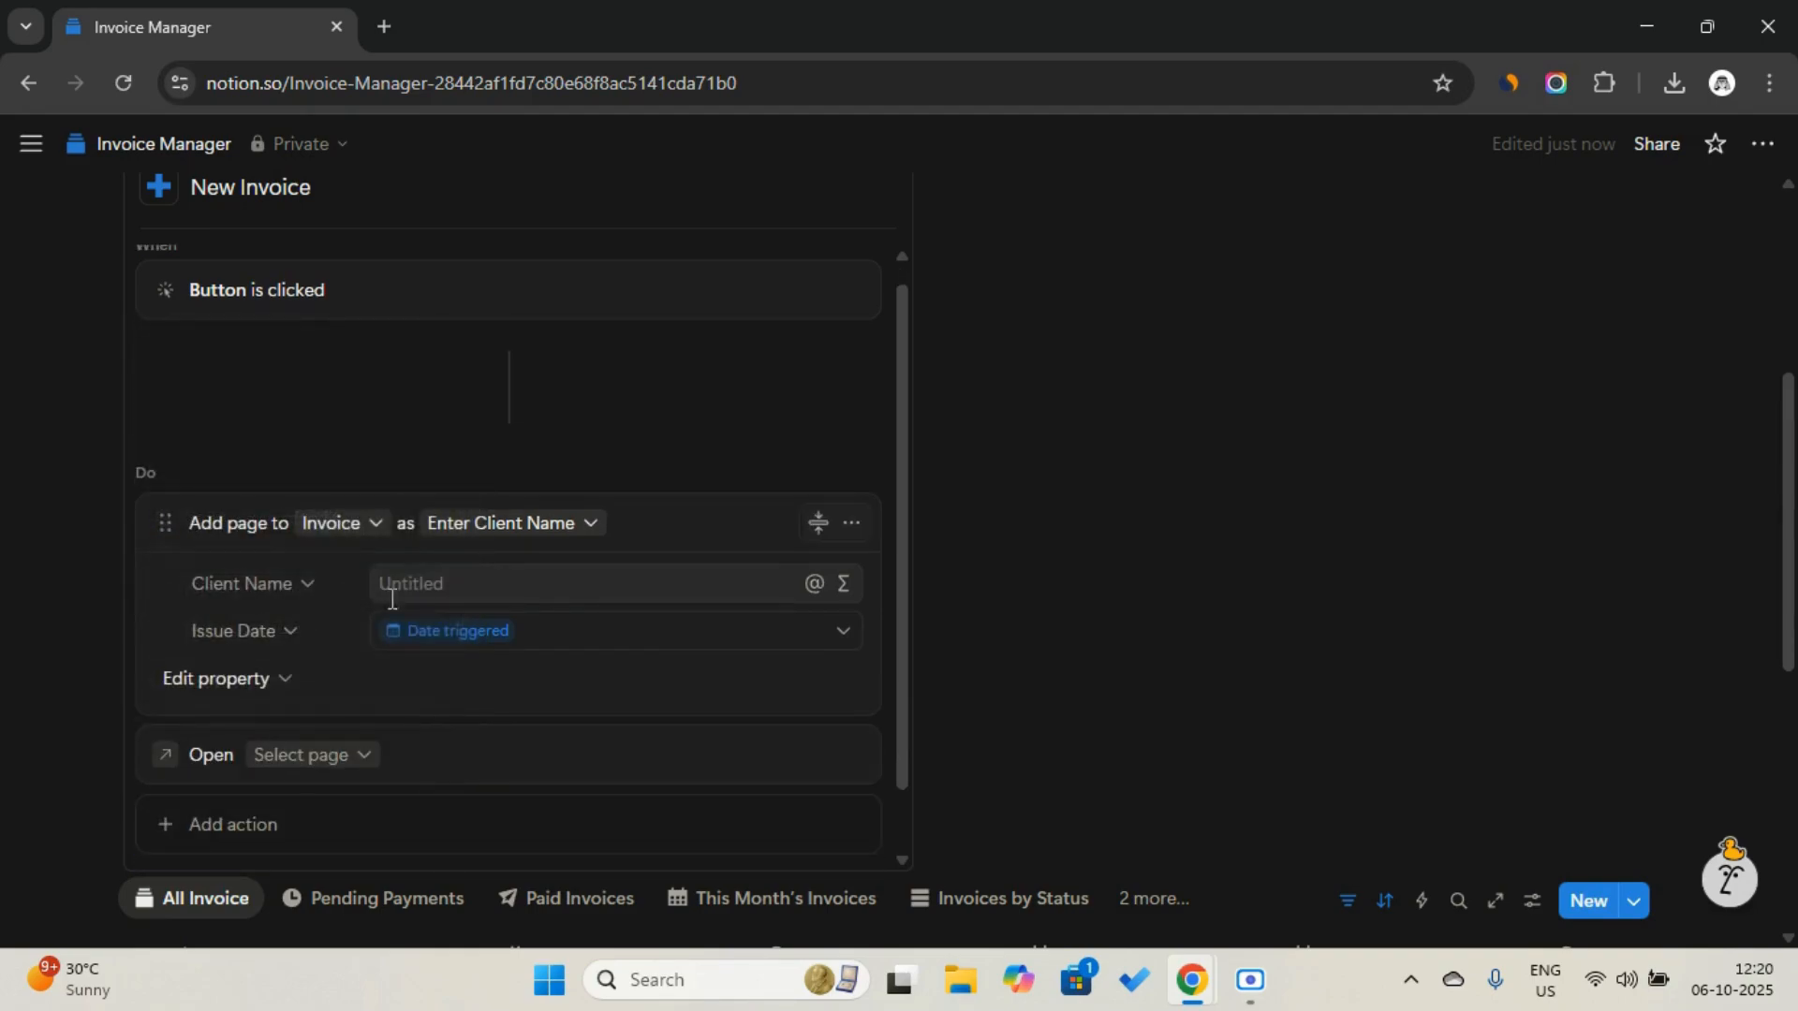
left_click(362, 754)
left_click(354, 398)
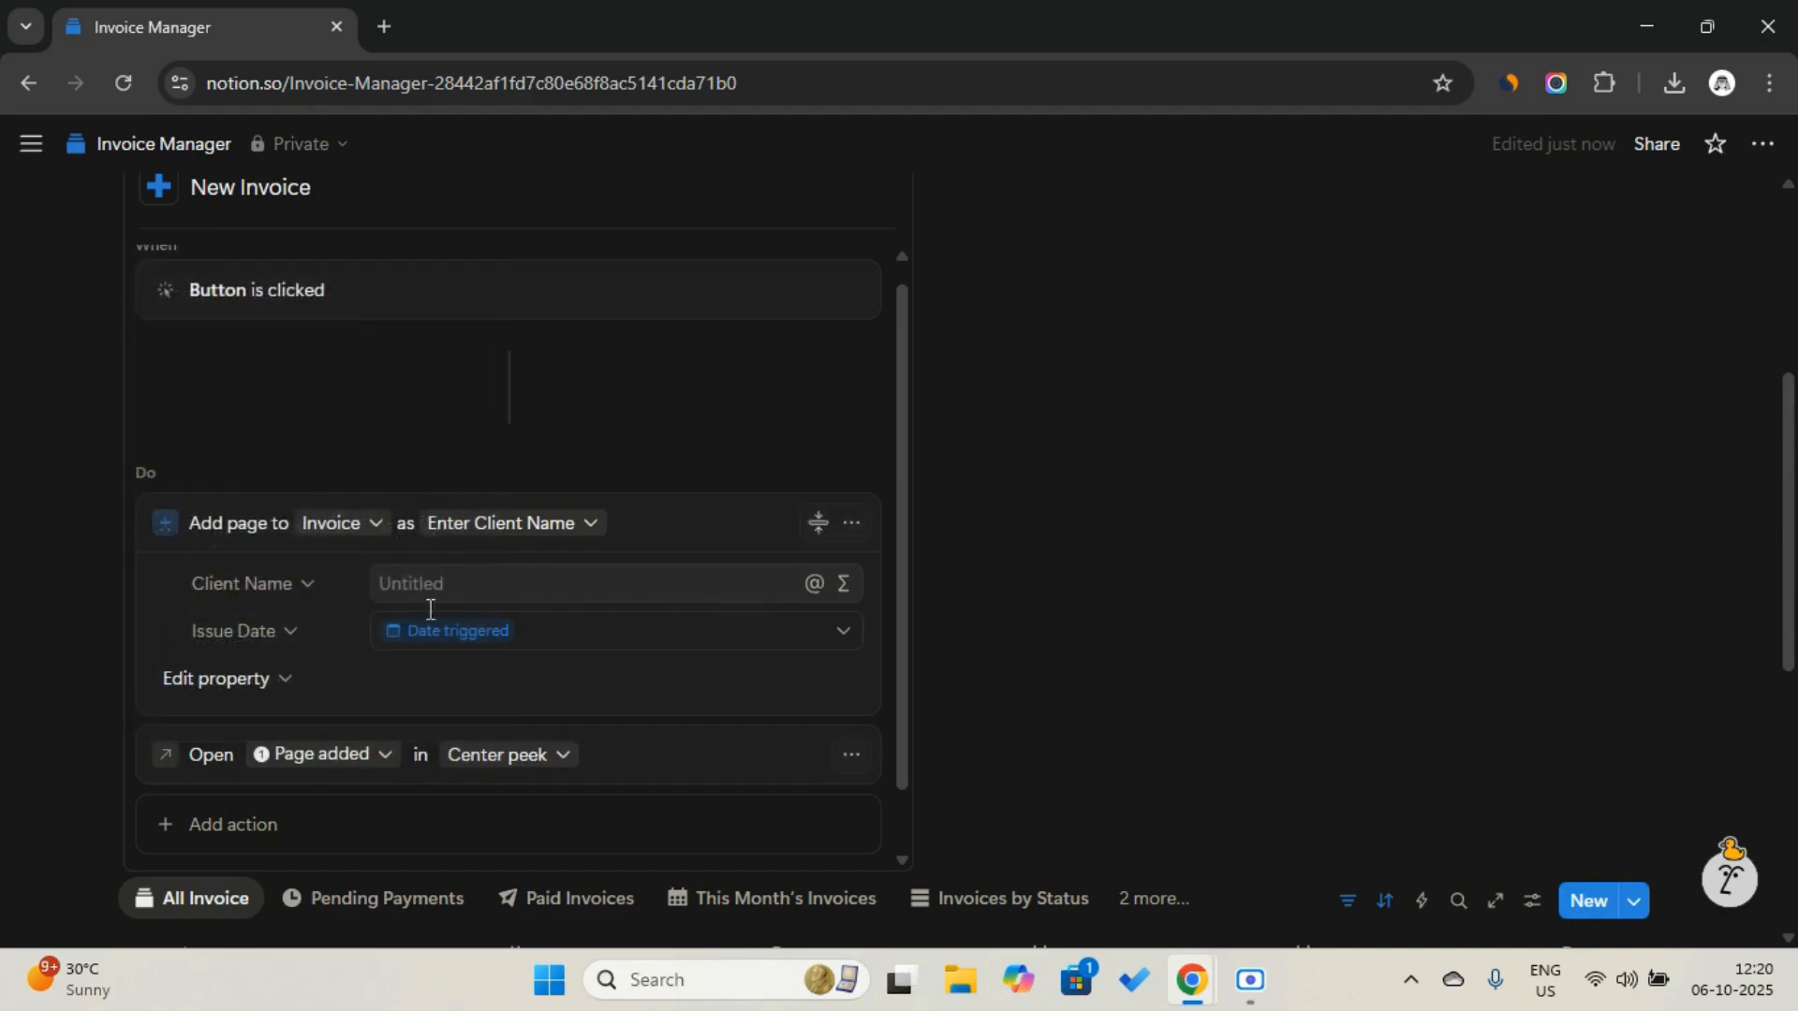
scroll(430, 609, "down", 1)
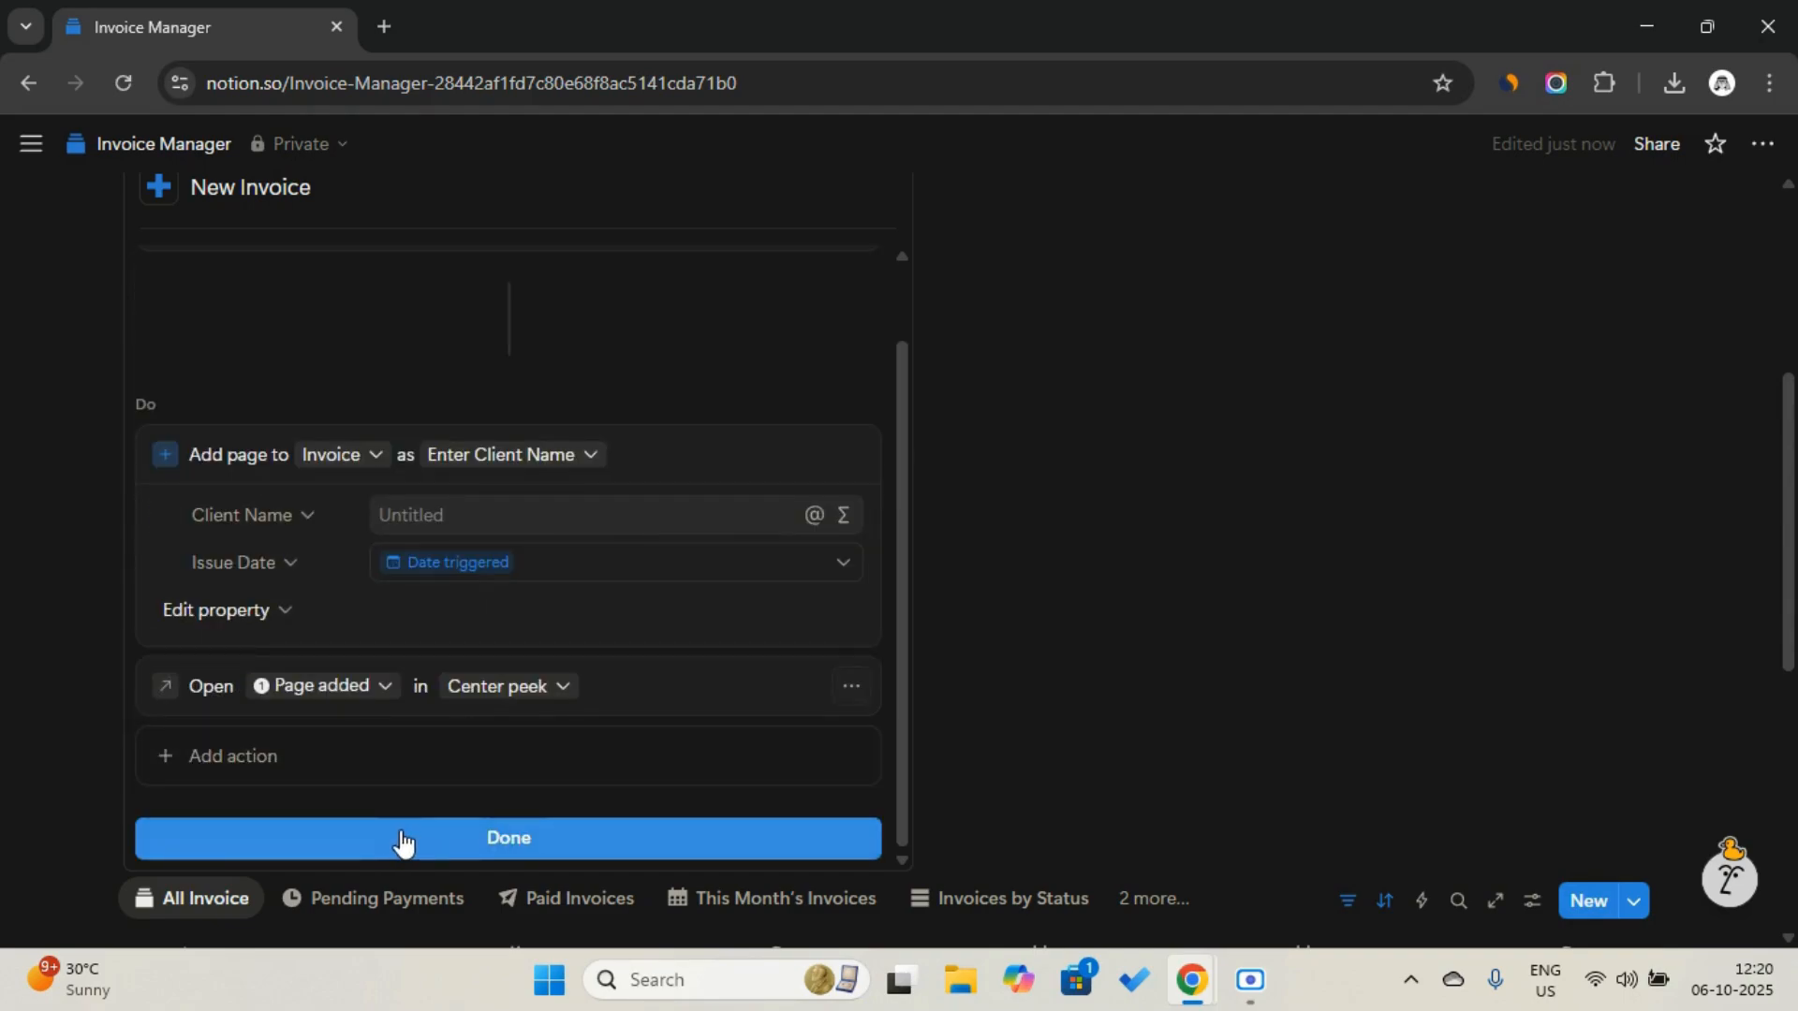
left_click(403, 841)
Test the New Invoice button by creating an invoice page with it, and close the opened page
scroll(401, 674, "up", 3)
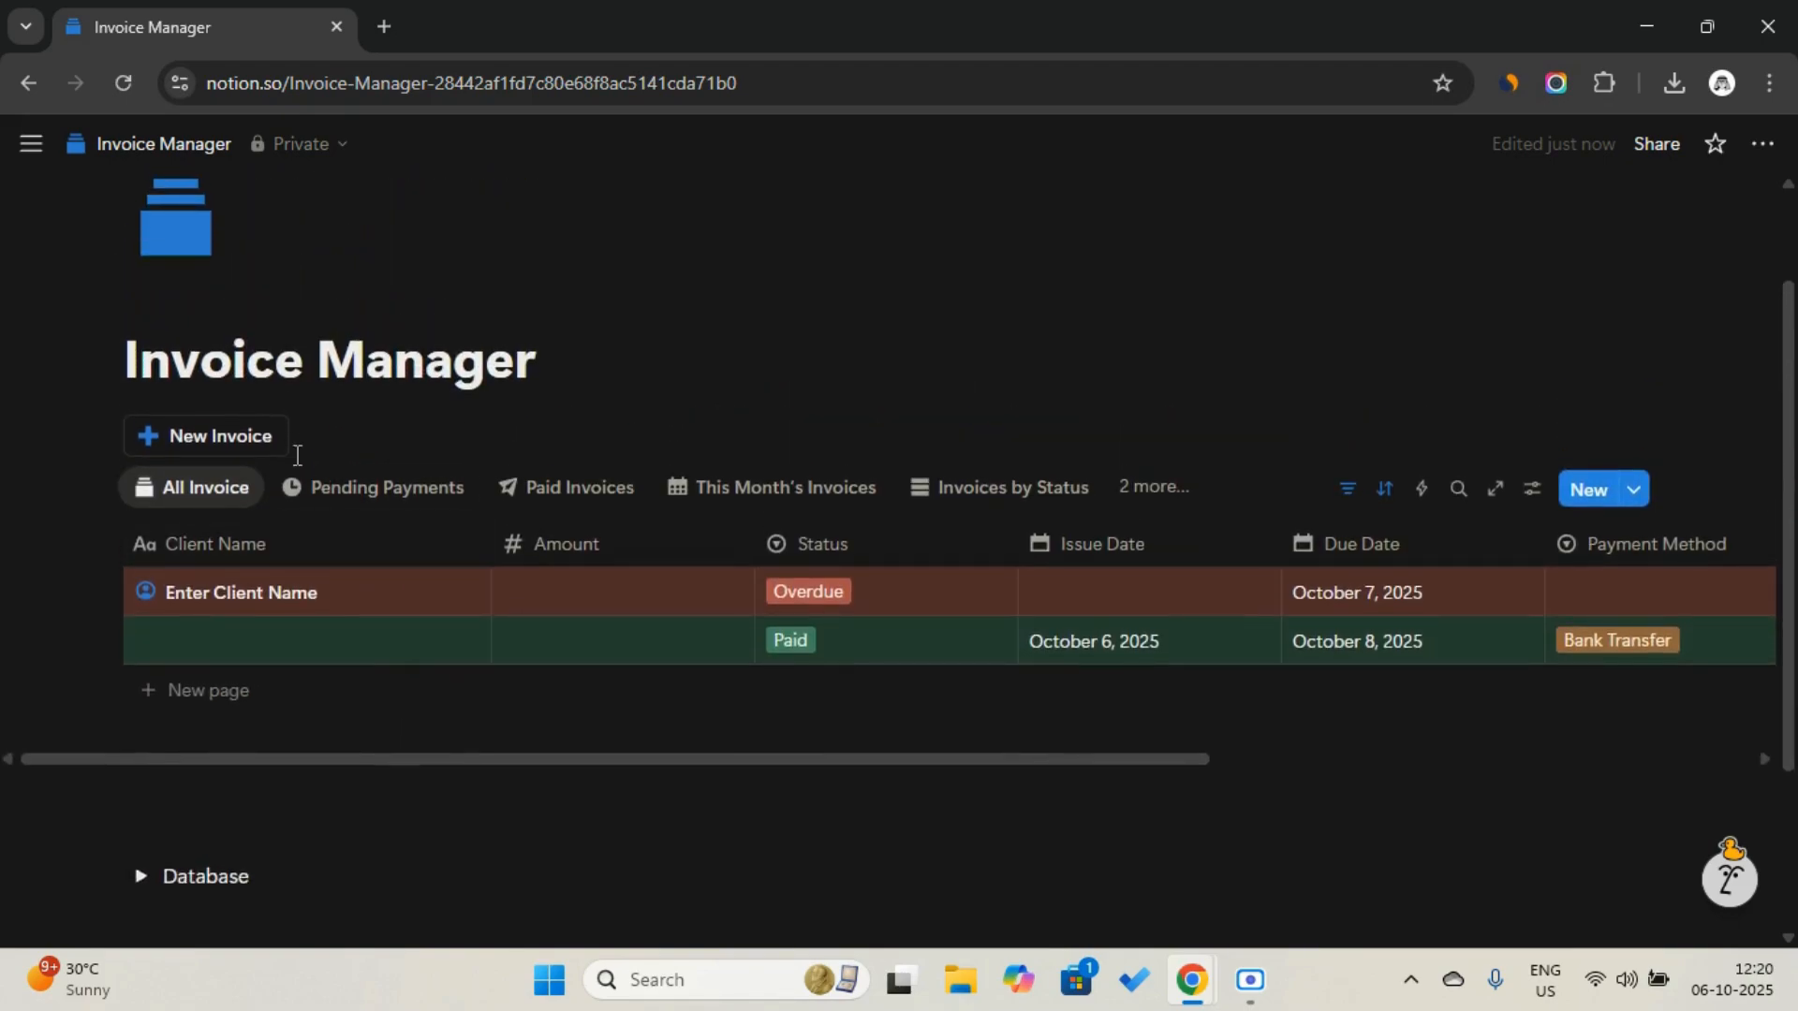
left_click(261, 442)
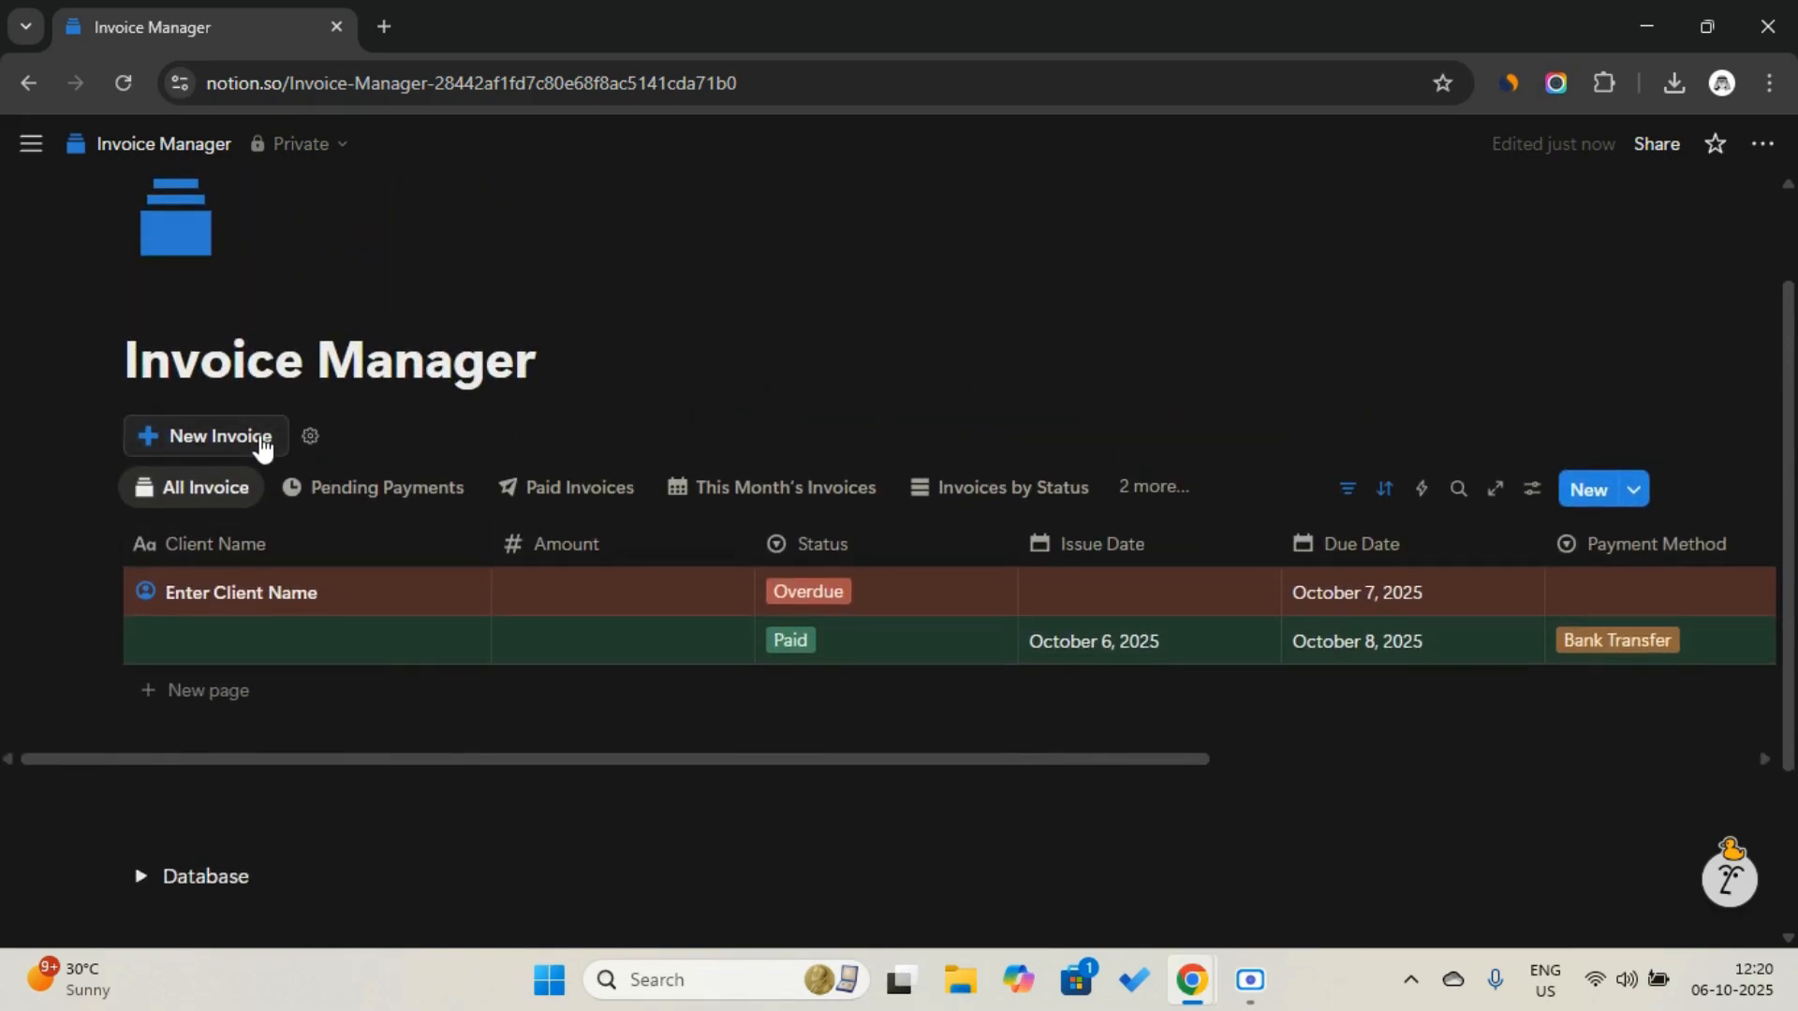
scroll(666, 578, "down", 1)
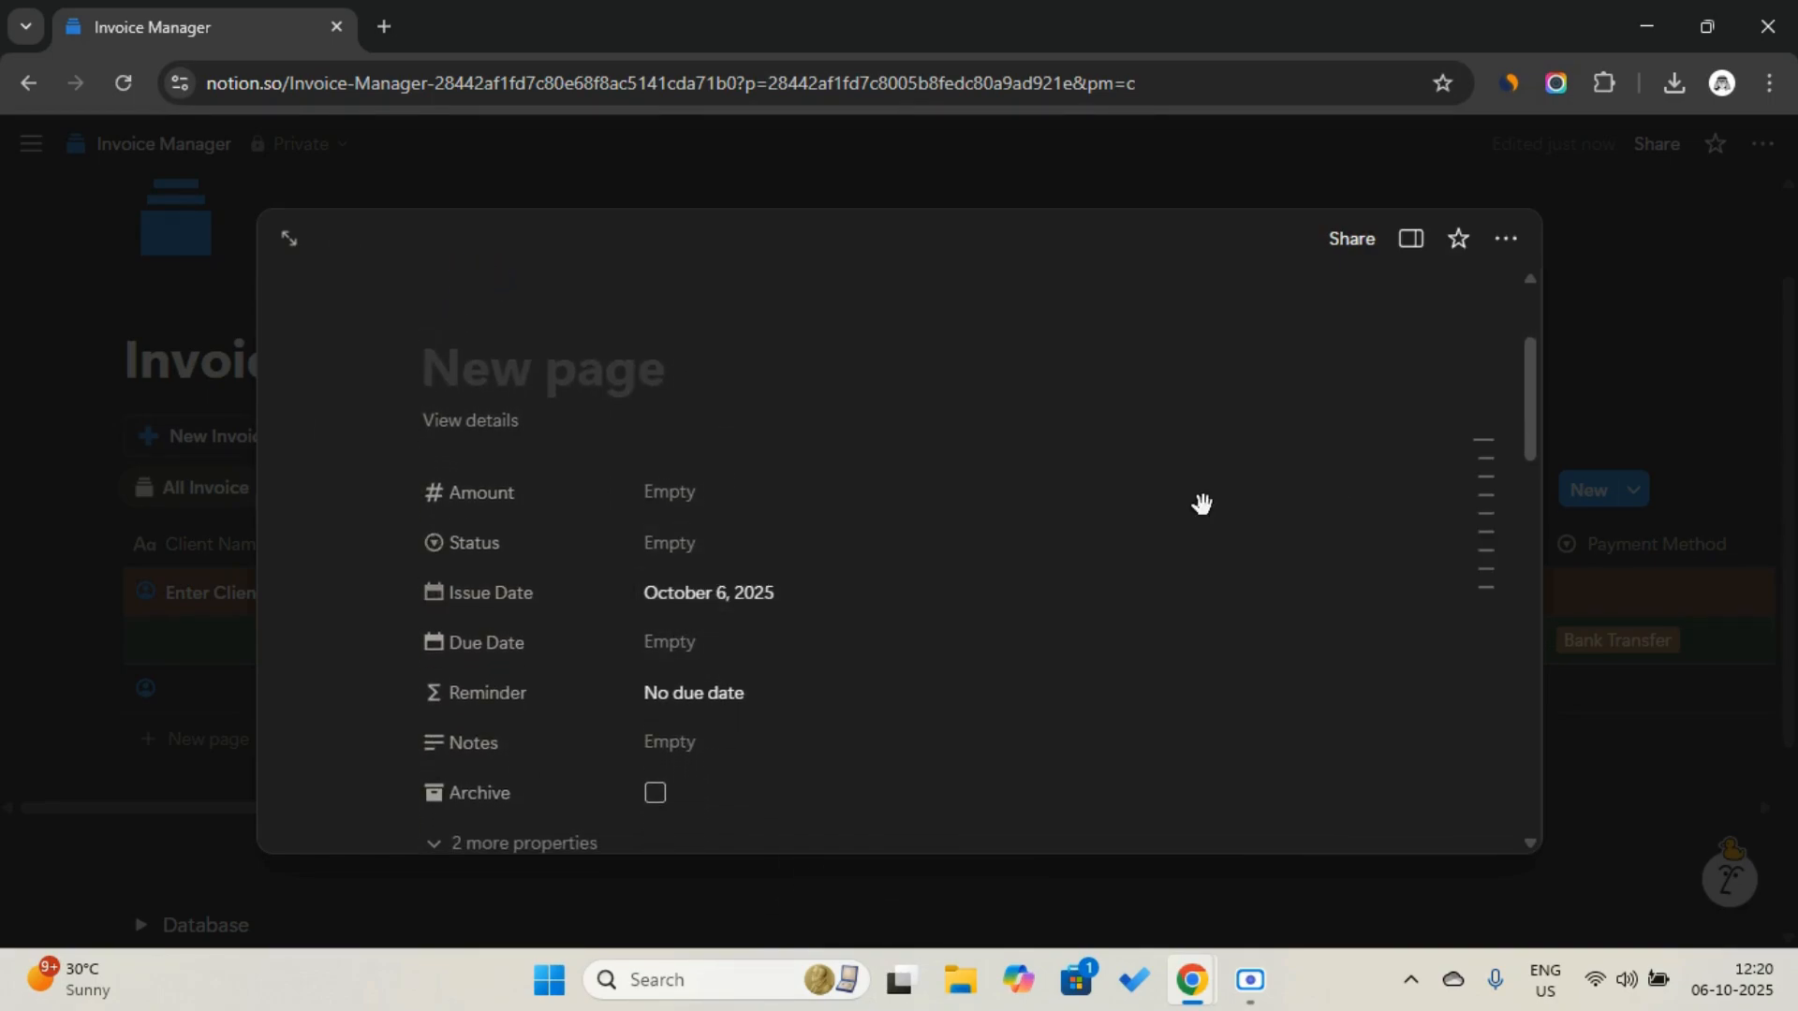
left_click(1773, 461)
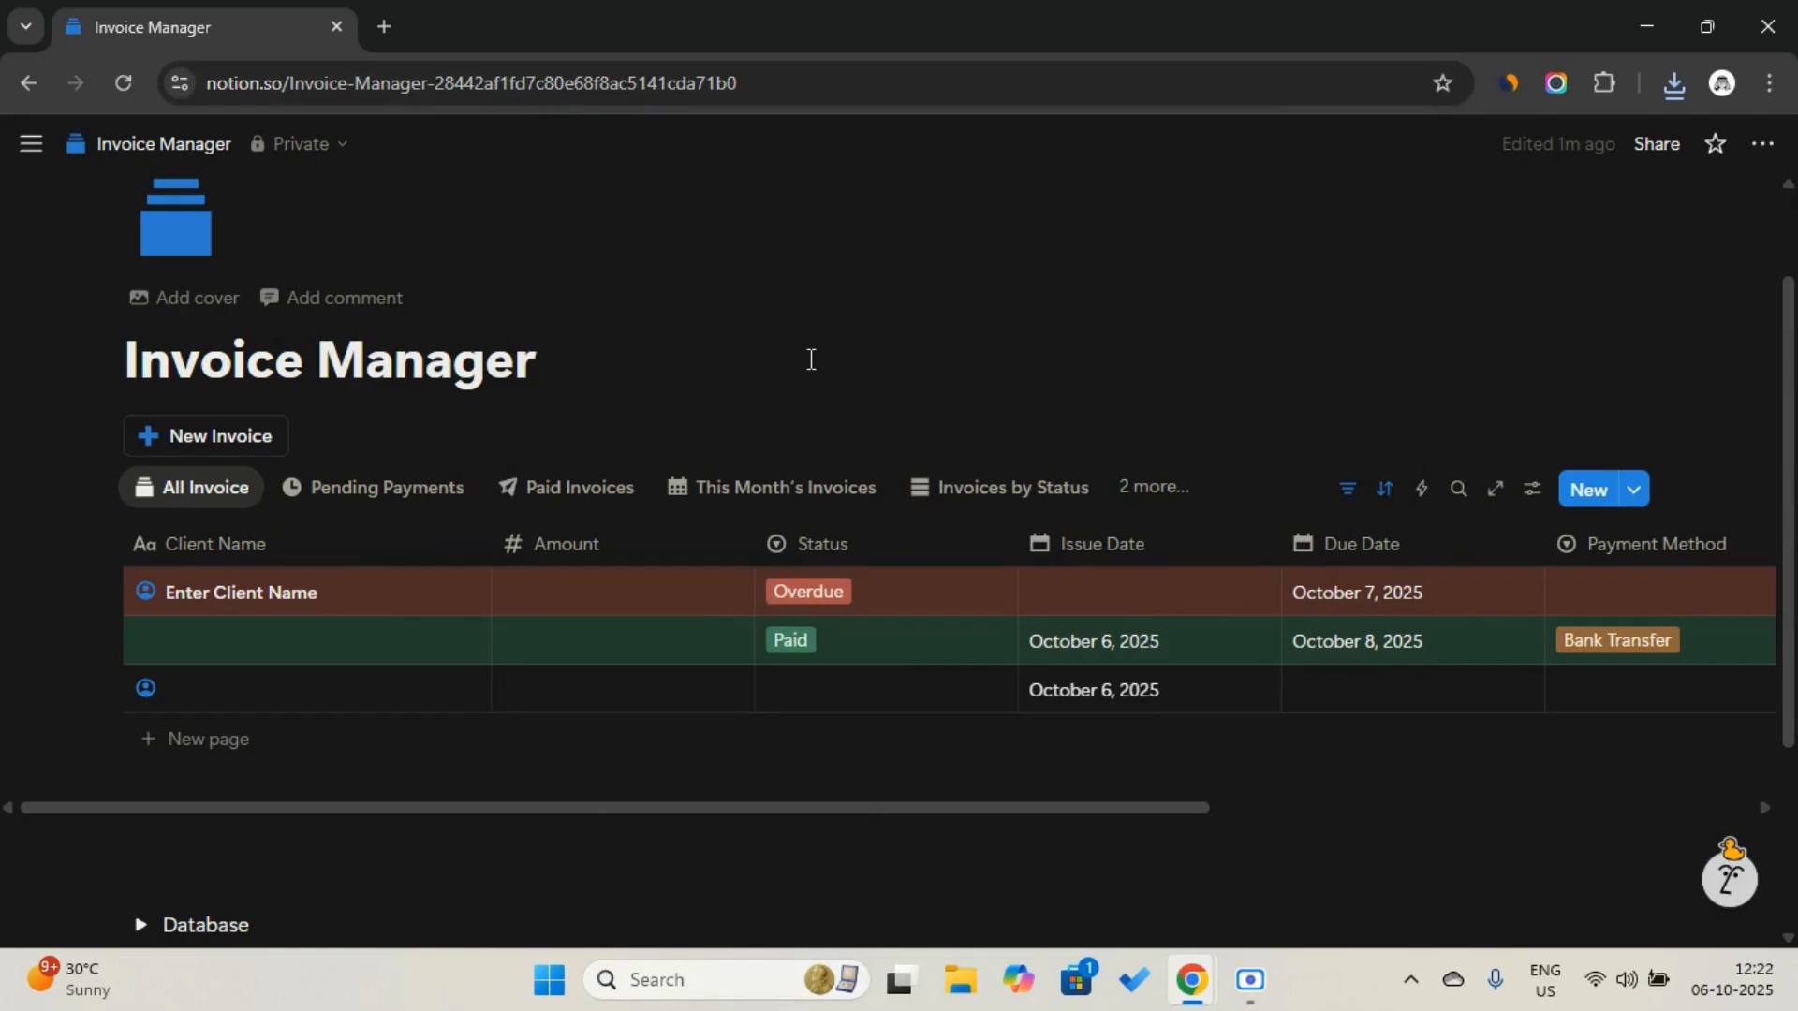
Insert a three-column layout below the Invoice Manager title and move the New Invoice button into its first column
key("Return")
type("/col3")
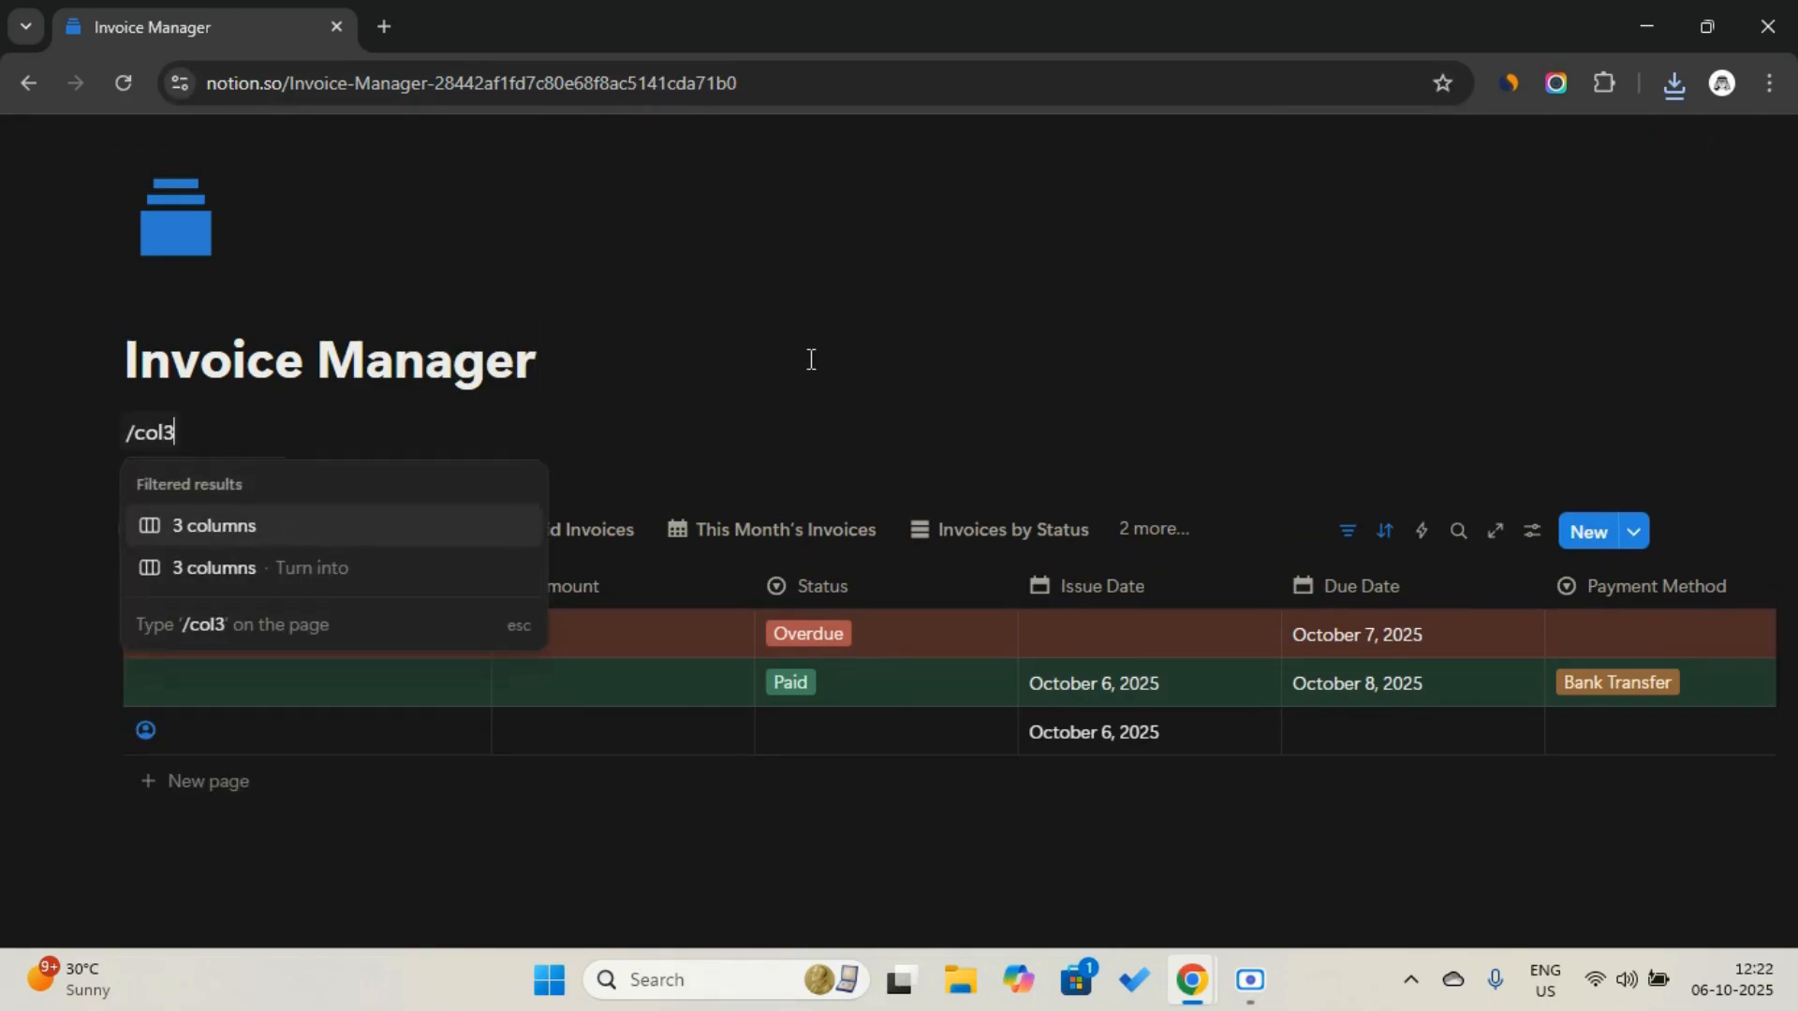
key("Return")
left_click_drag(101, 513, 120, 454)
left_click(121, 443)
key("BackSpace")
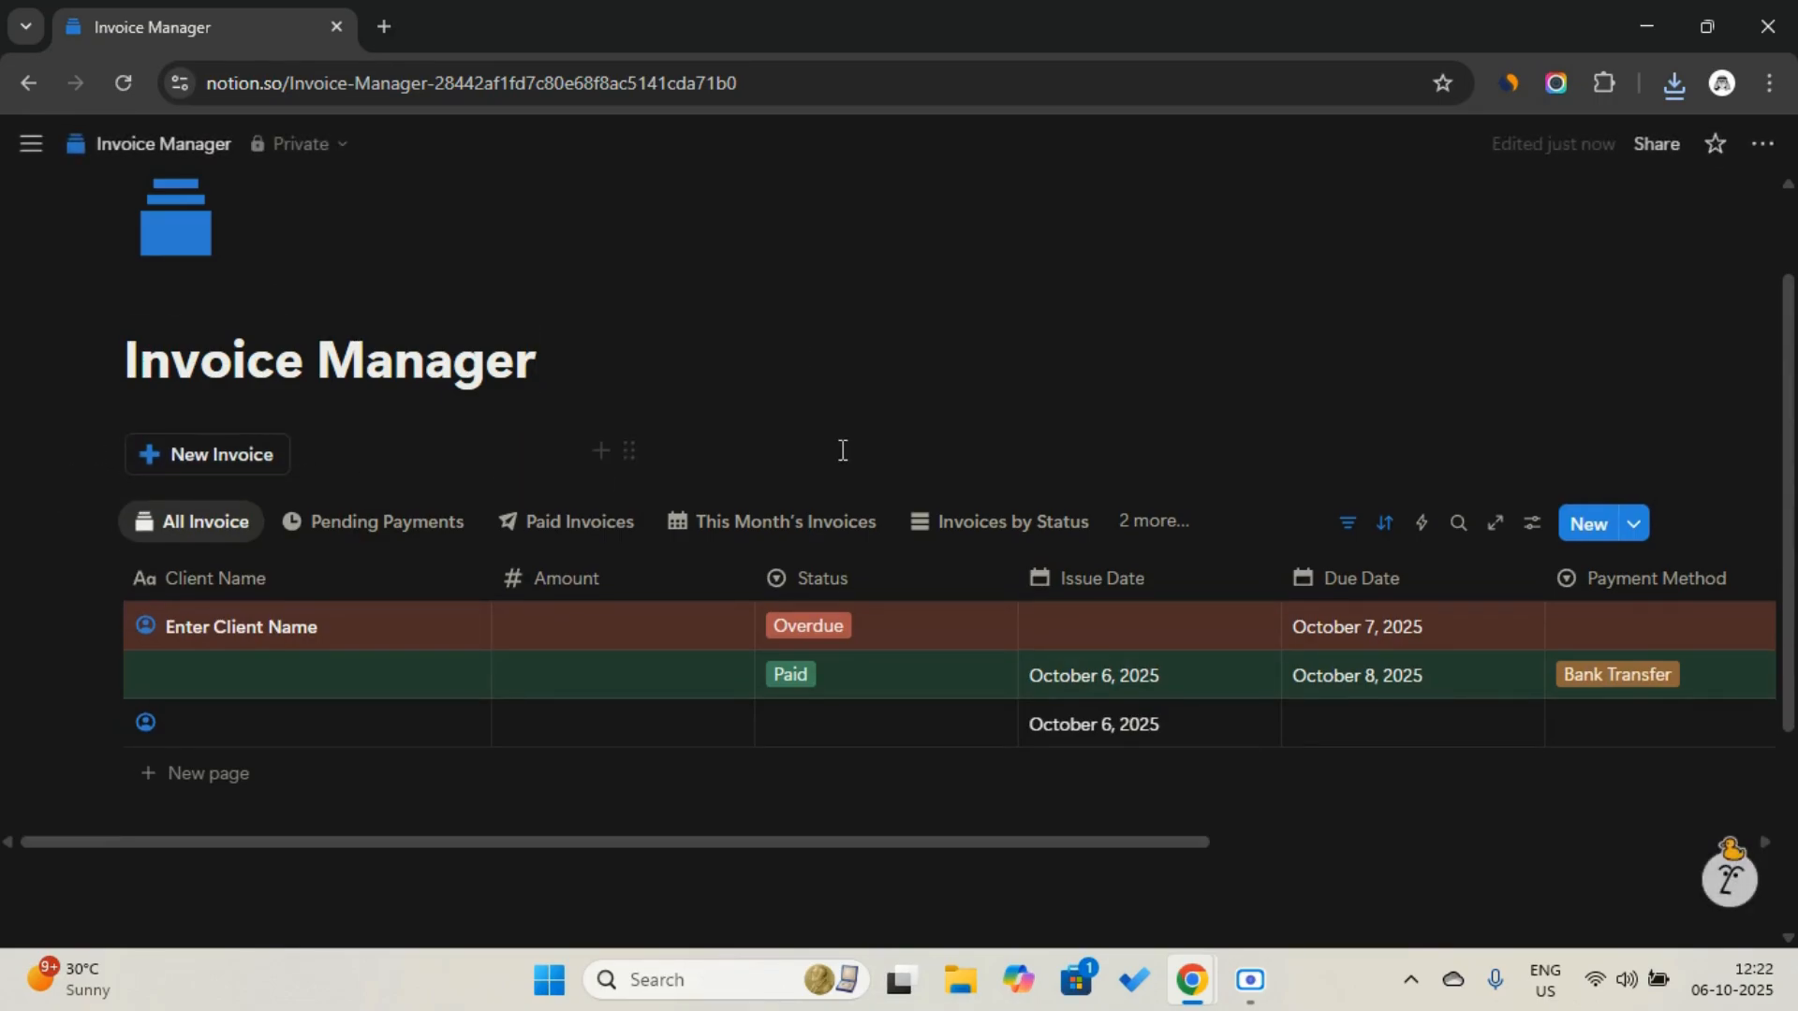
Insert a Button block in the second column beside New Invoice
left_click(843, 451)
type("/button")
key("Return")
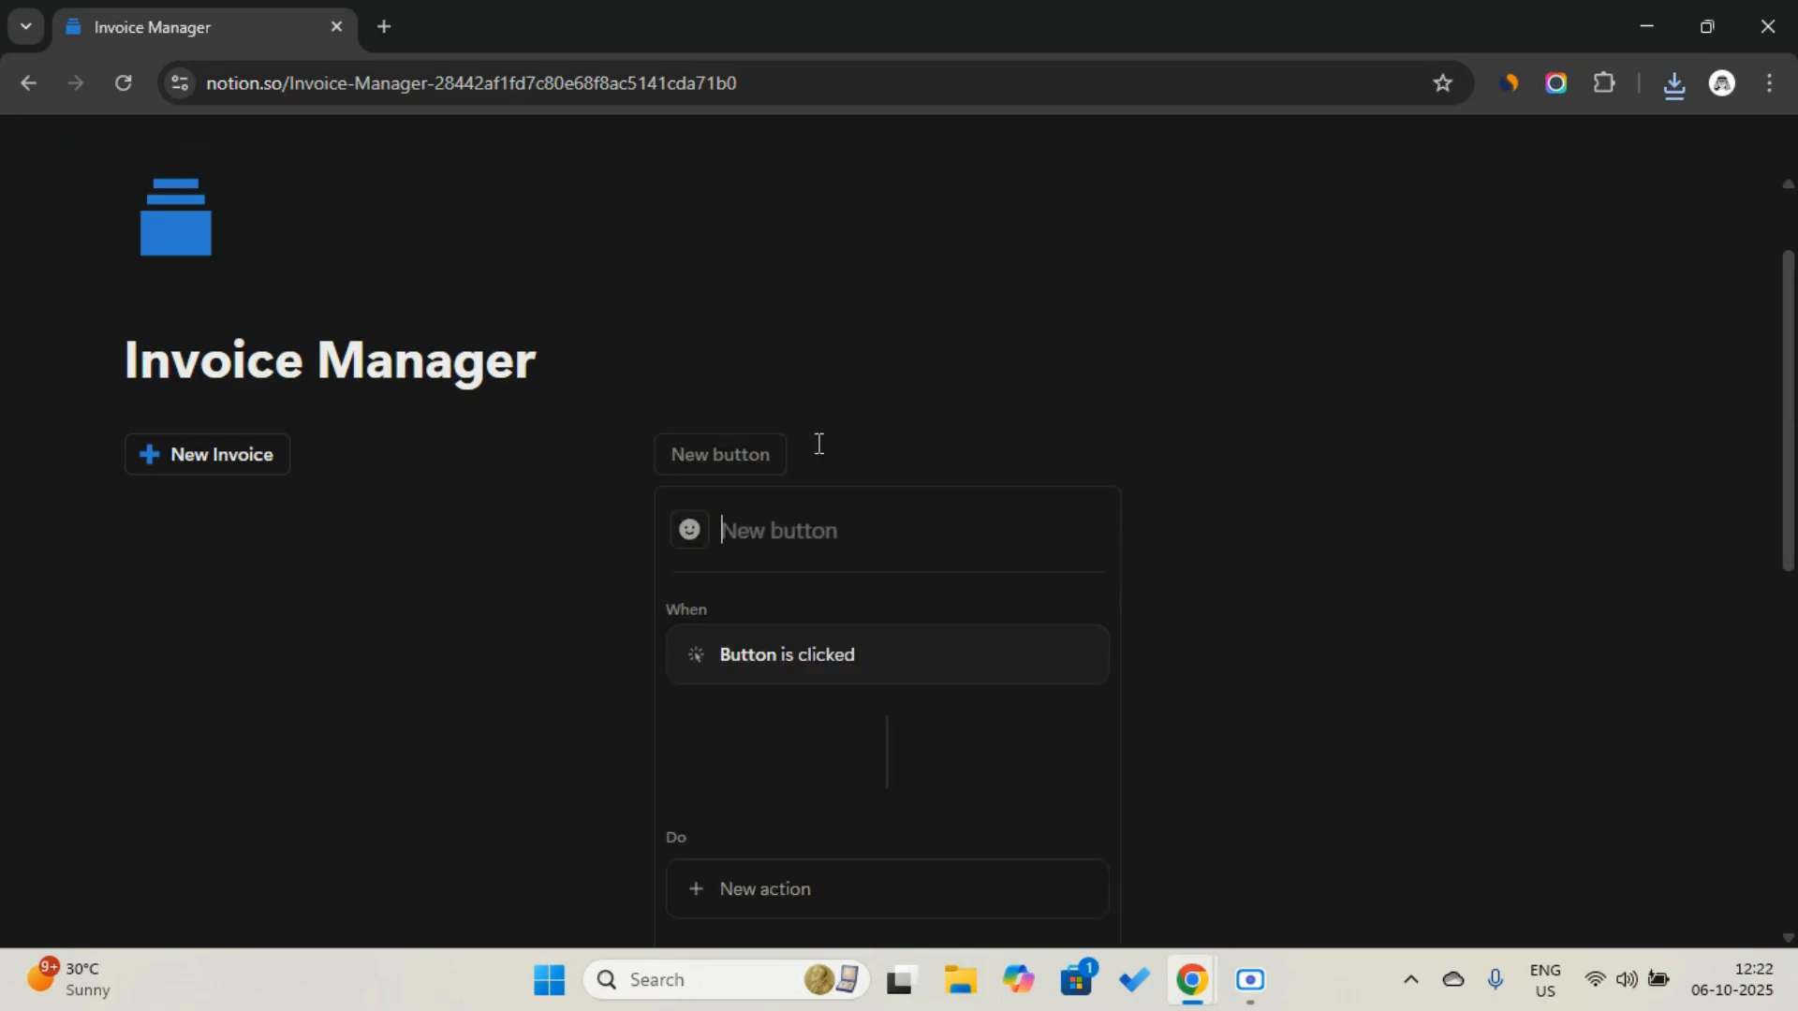
Name the second column's button New Draft and give it a blue icon of text lines with a pencil
key("Caps_Lock")
type("P")
key("BackSpace")
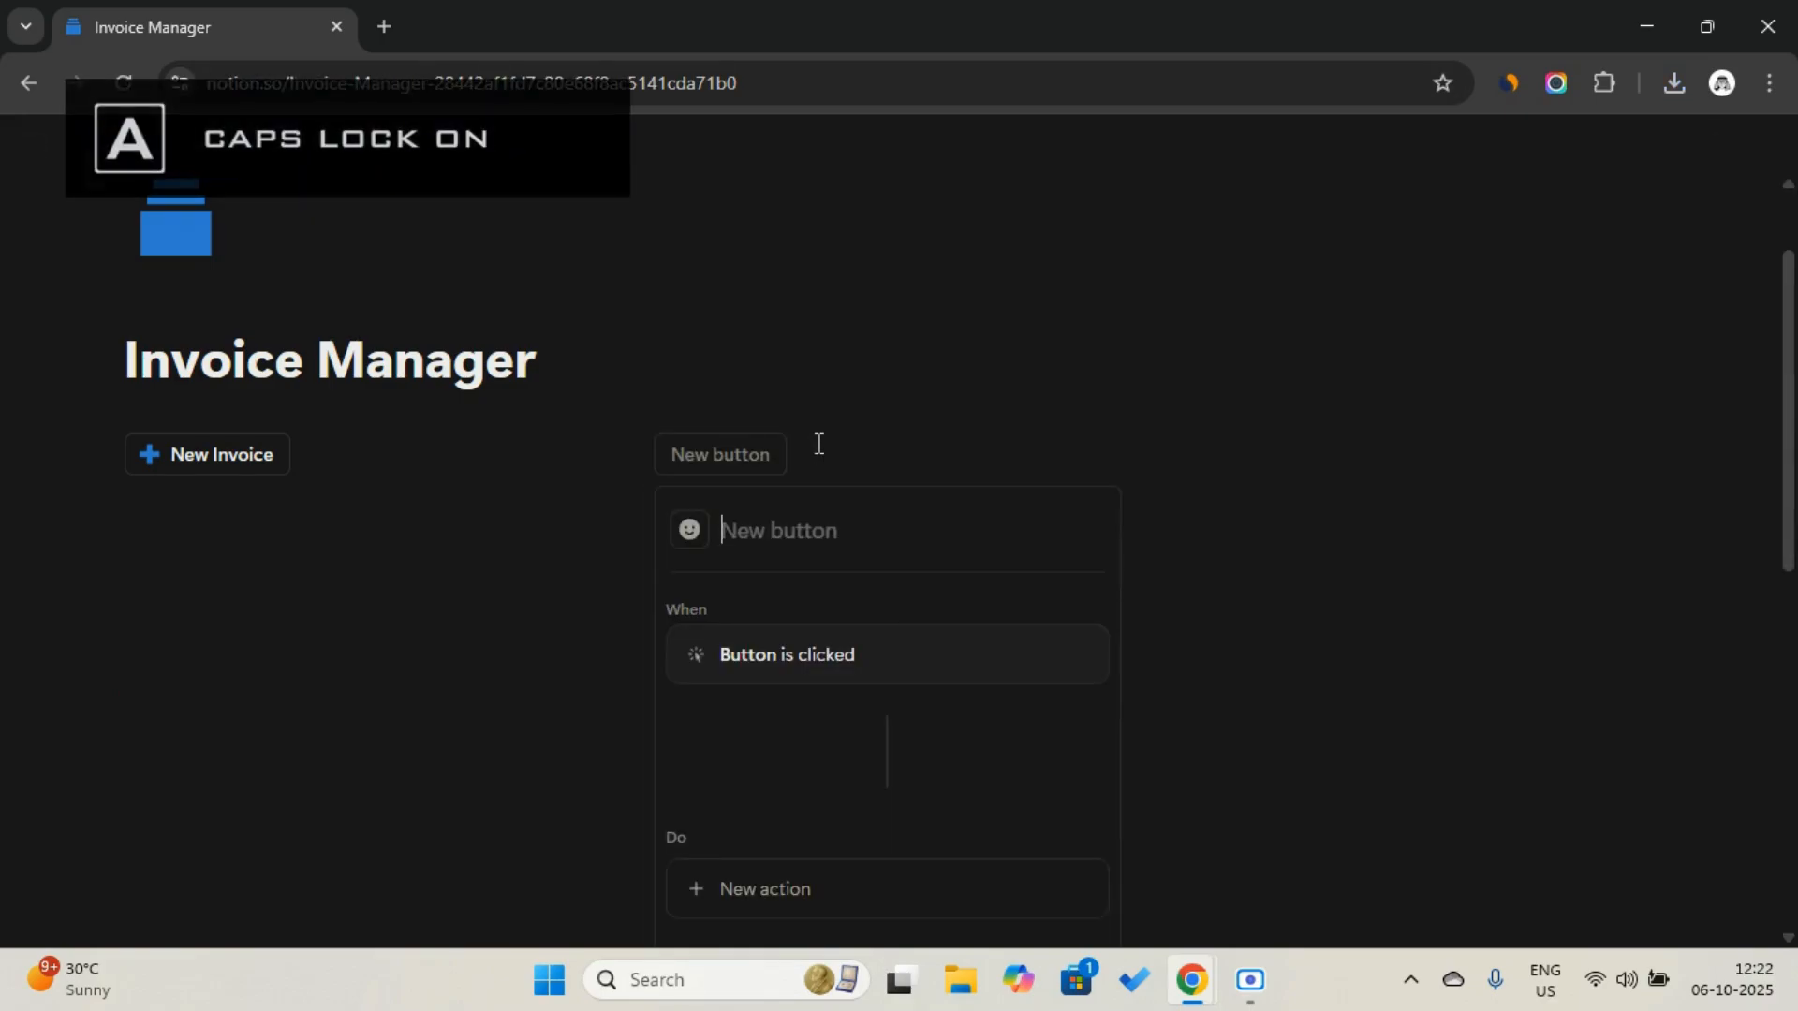
type("New")
key("Caps_Lock")
type("Draft")
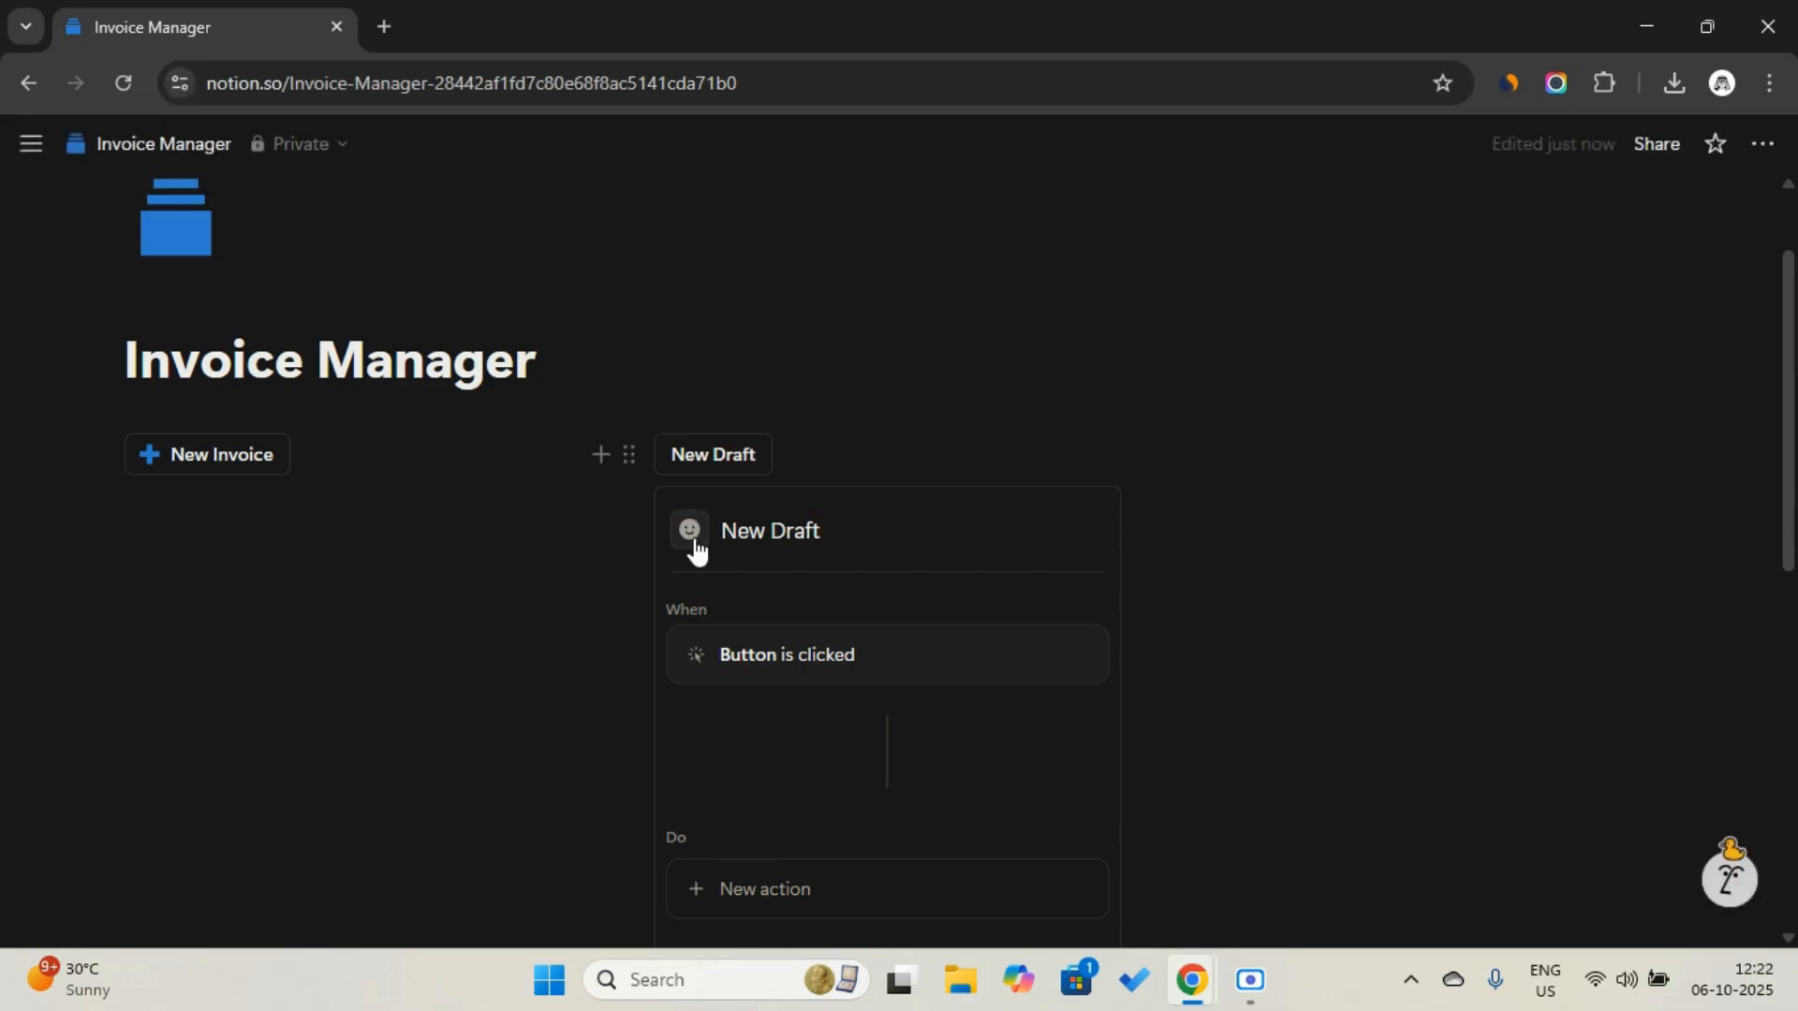
left_click(691, 531)
left_click(807, 662)
Give the New Draft button an action that adds a page to the Invoice data source
scroll(759, 694, "down", 3)
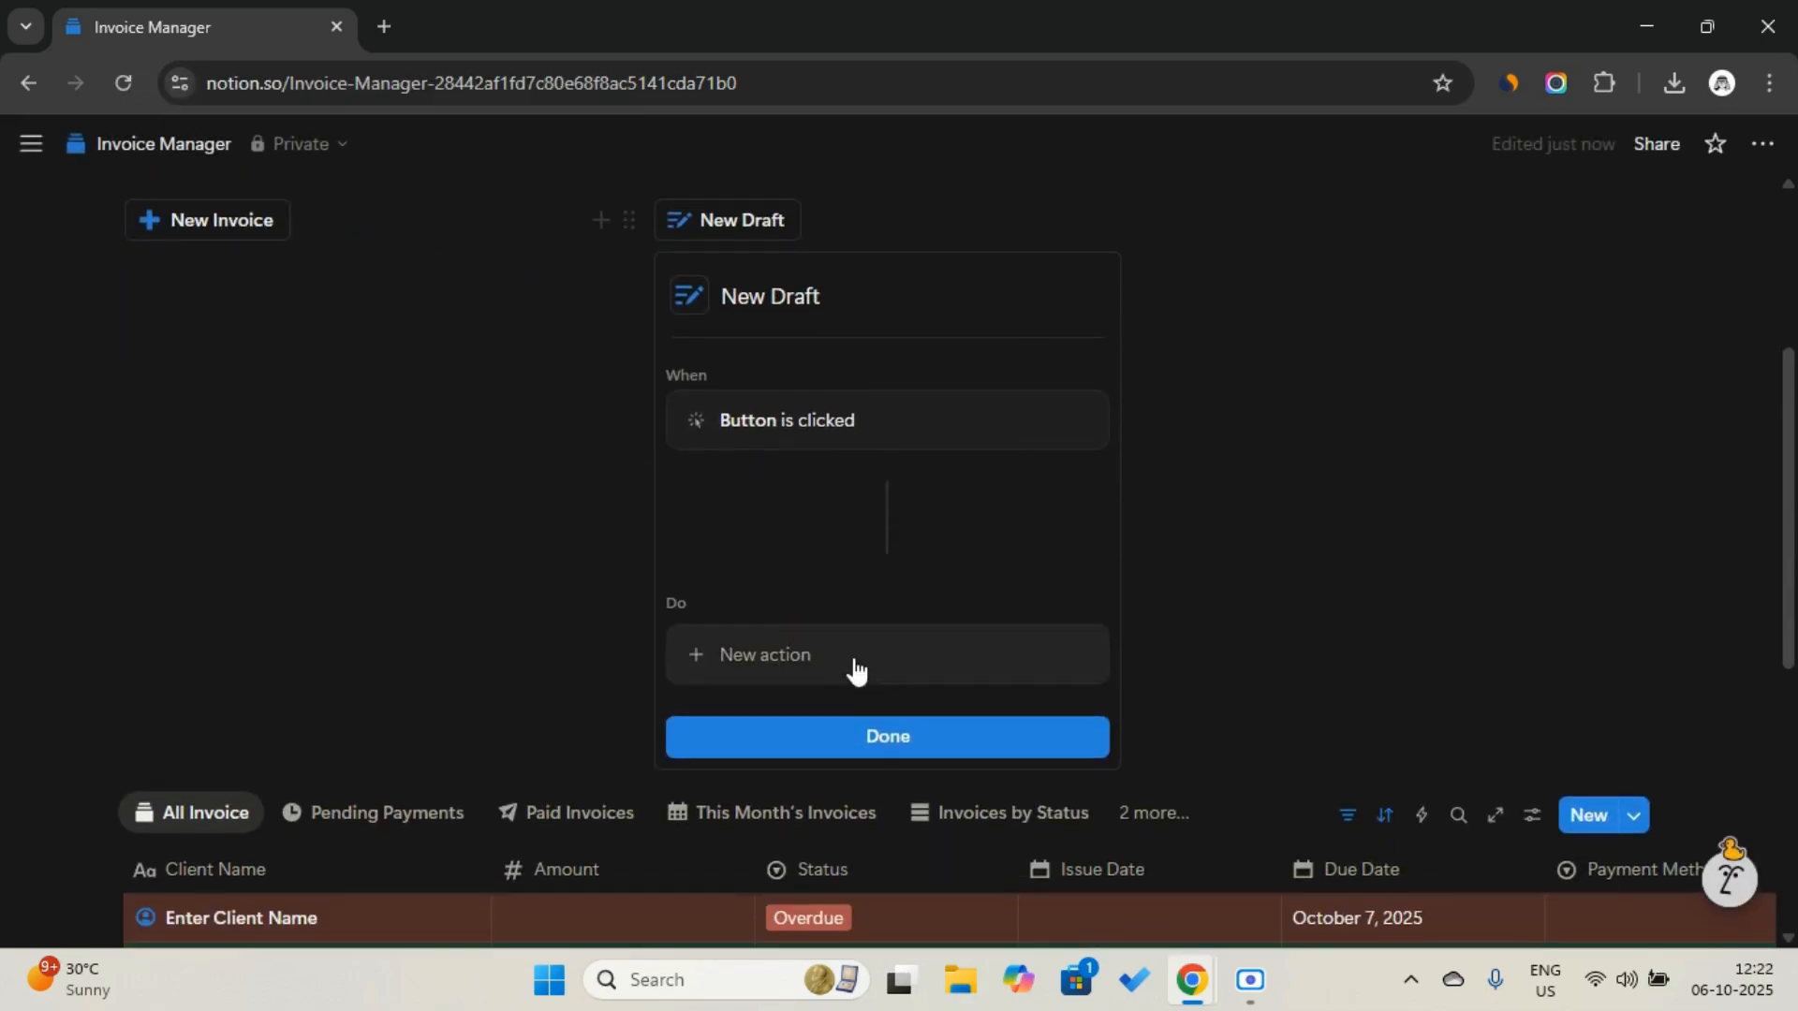
left_click(851, 671)
left_click(819, 340)
left_click(871, 656)
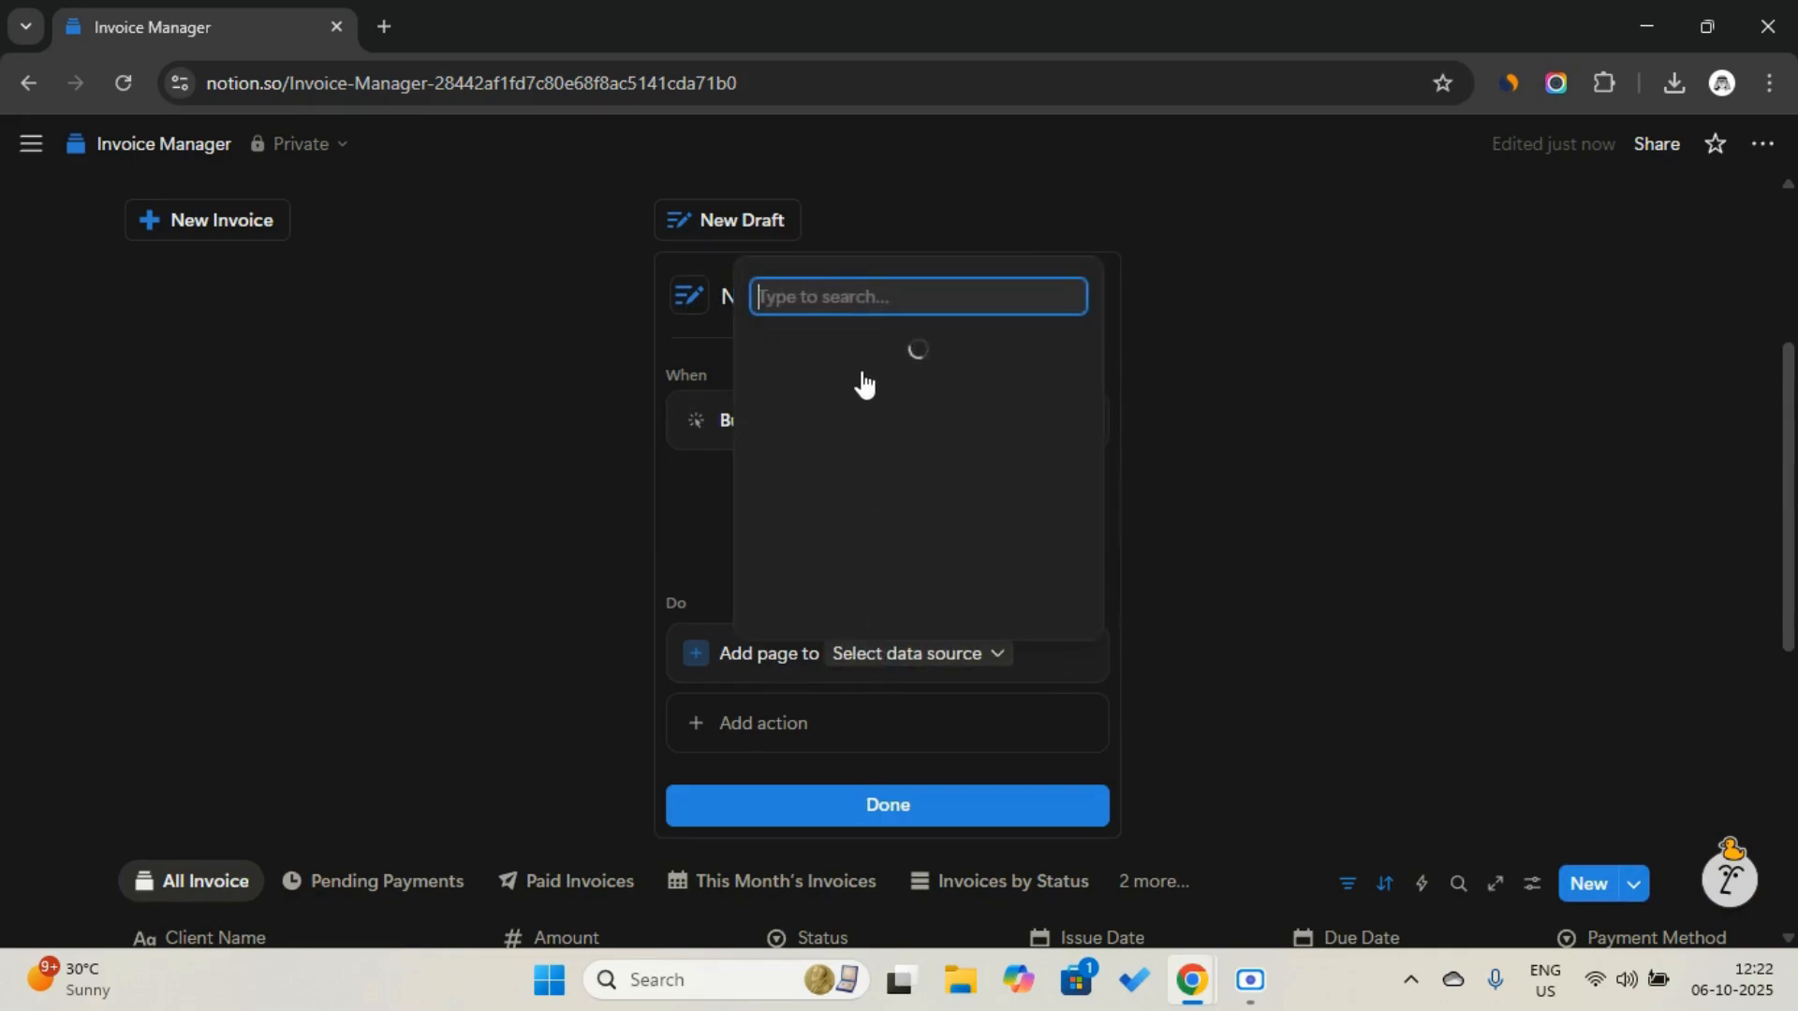
left_click(862, 359)
Set the Status property of the page added by the New Draft button to Draft
left_click(800, 796)
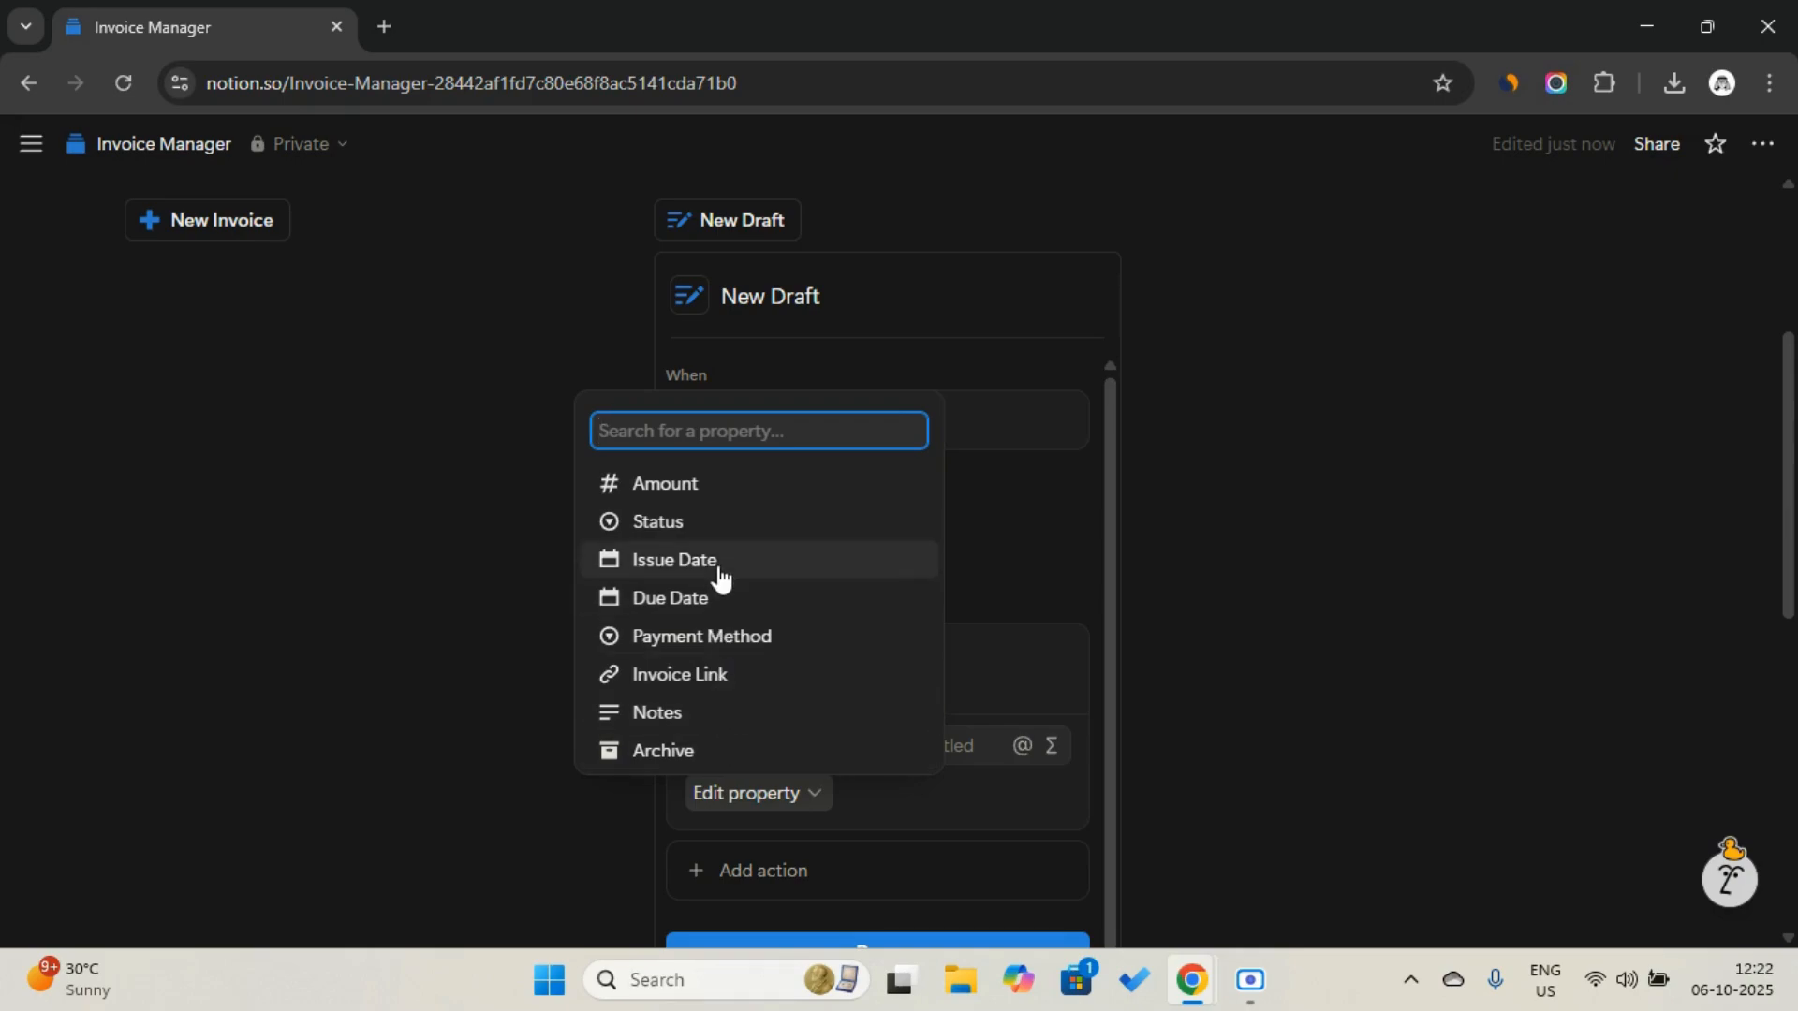
left_click(658, 522)
left_click(965, 794)
left_click(795, 631)
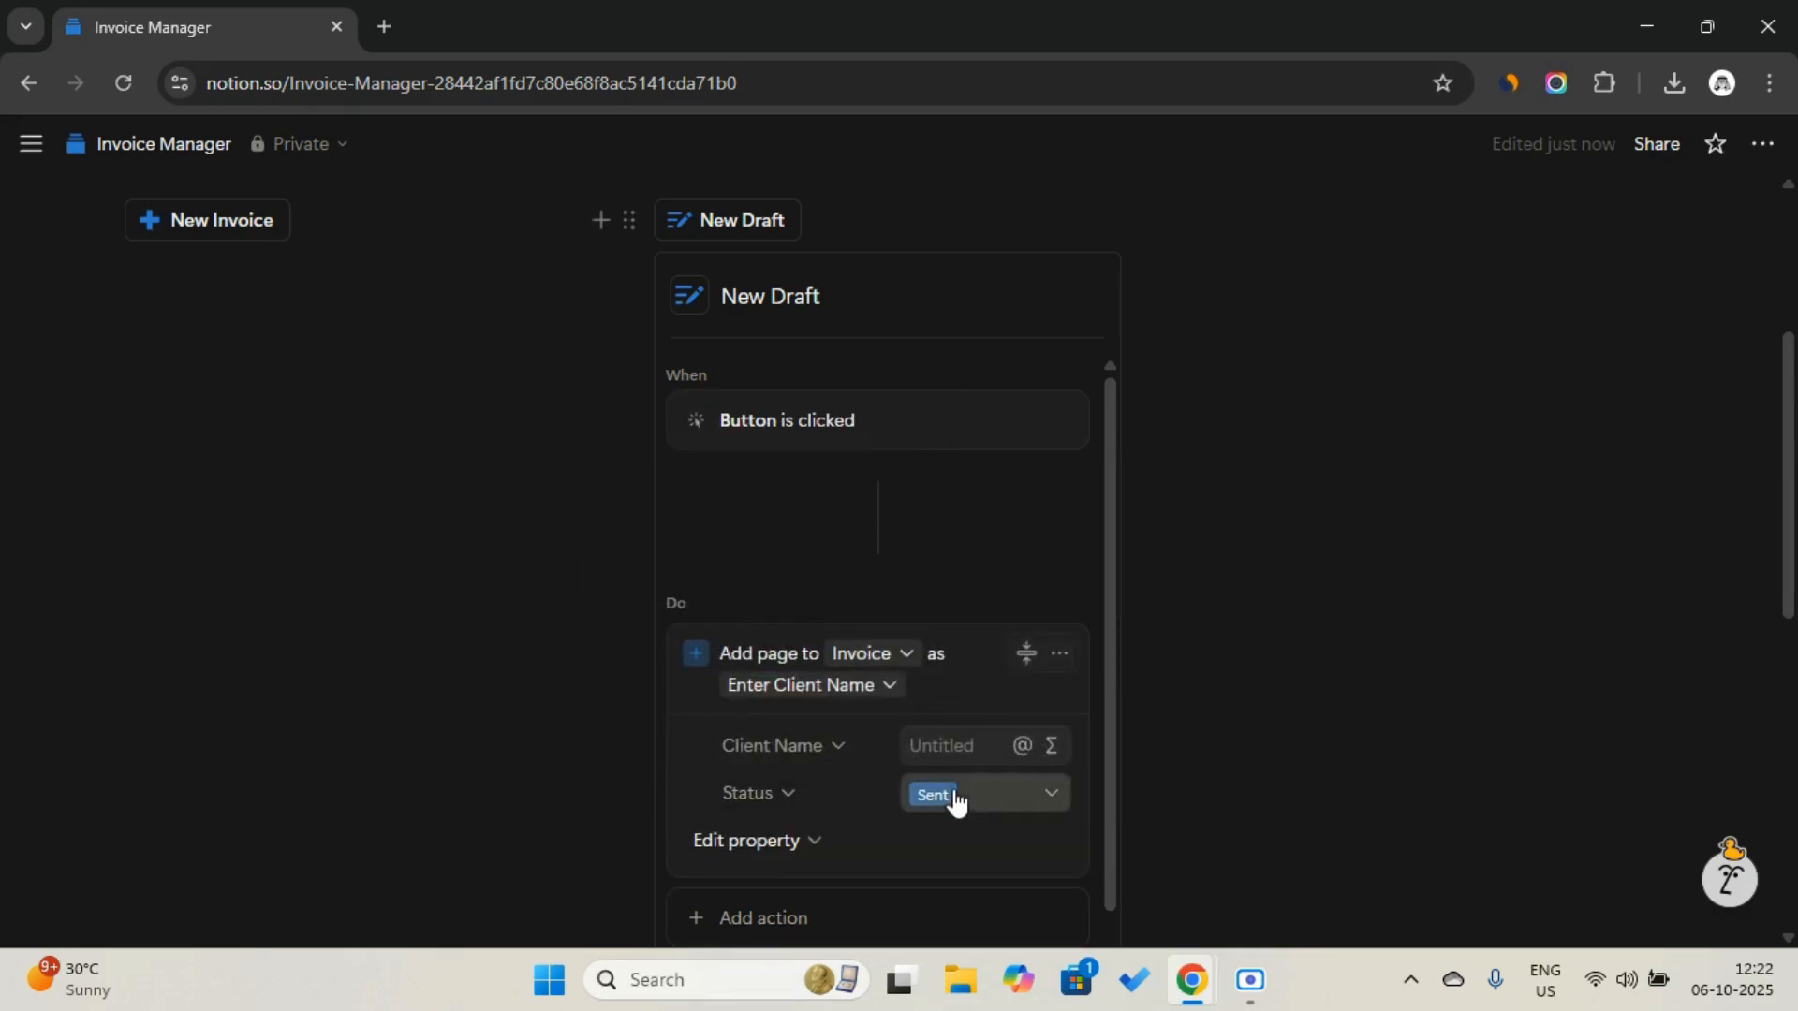
left_click(955, 798)
left_click(863, 590)
Add an action that opens the newly added page, and finish the New Draft button
scroll(847, 867, "down", 1)
left_click(847, 865)
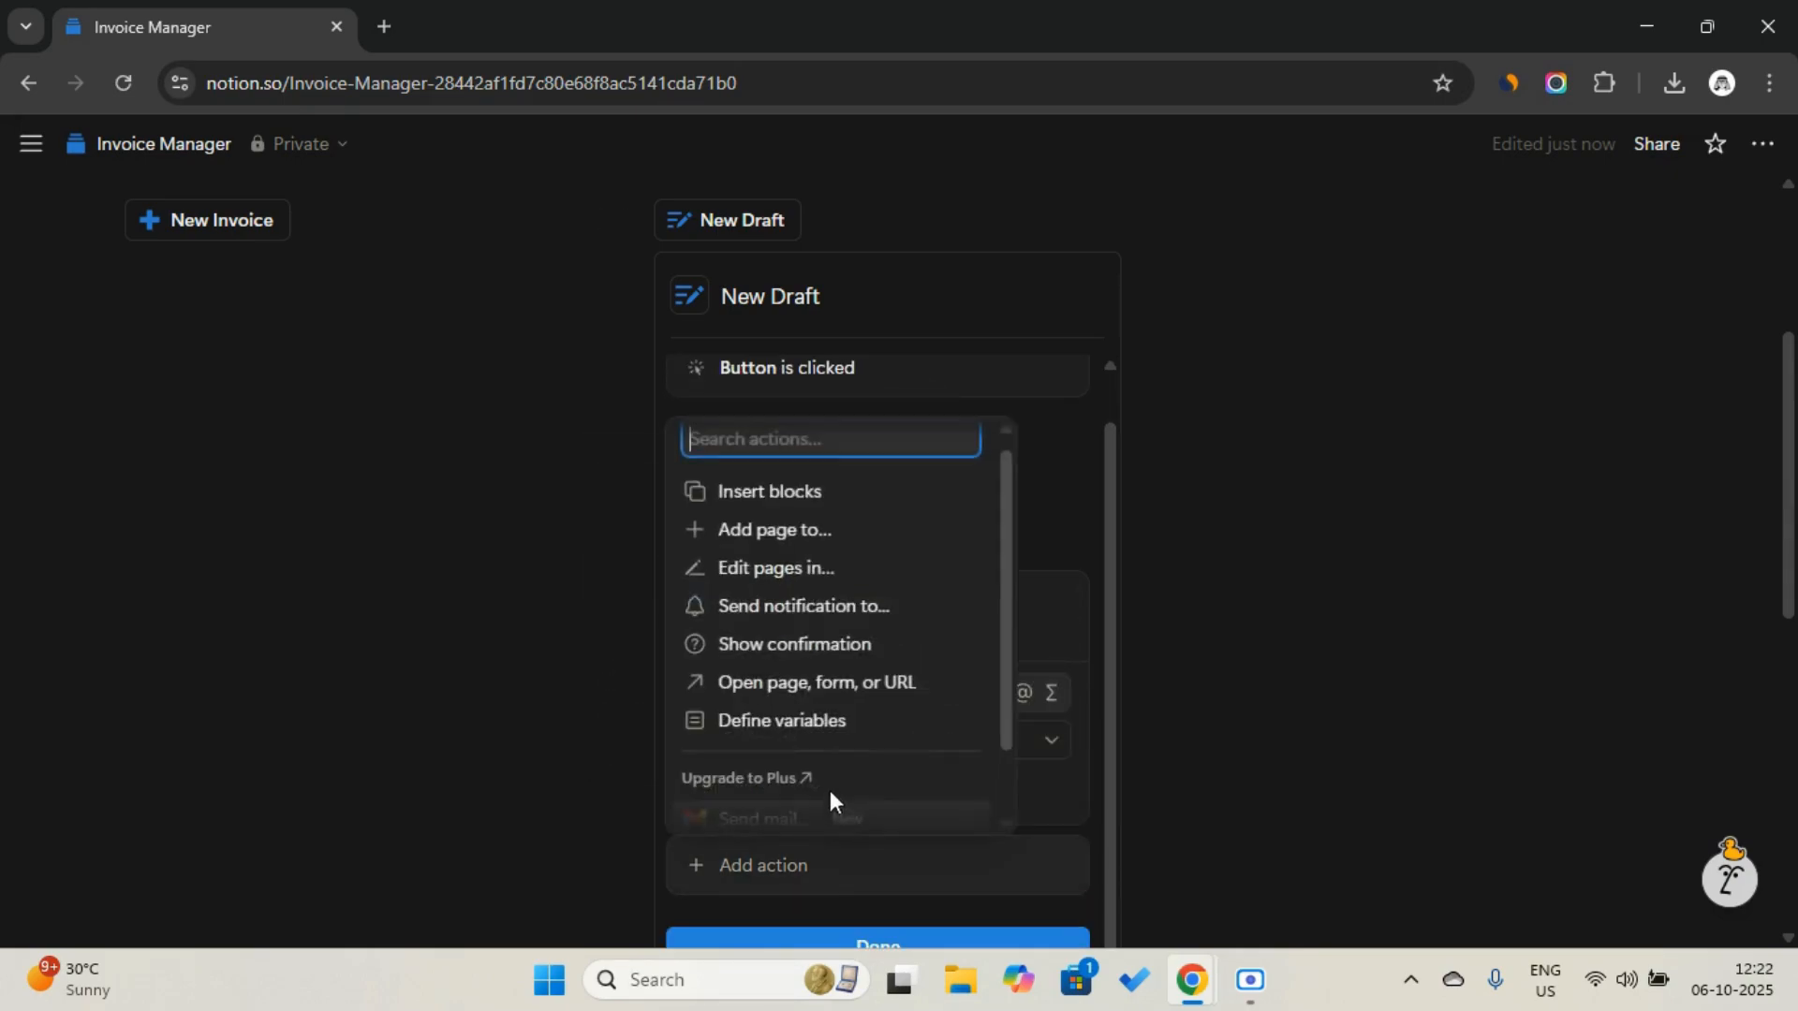
left_click(827, 694)
left_click(838, 862)
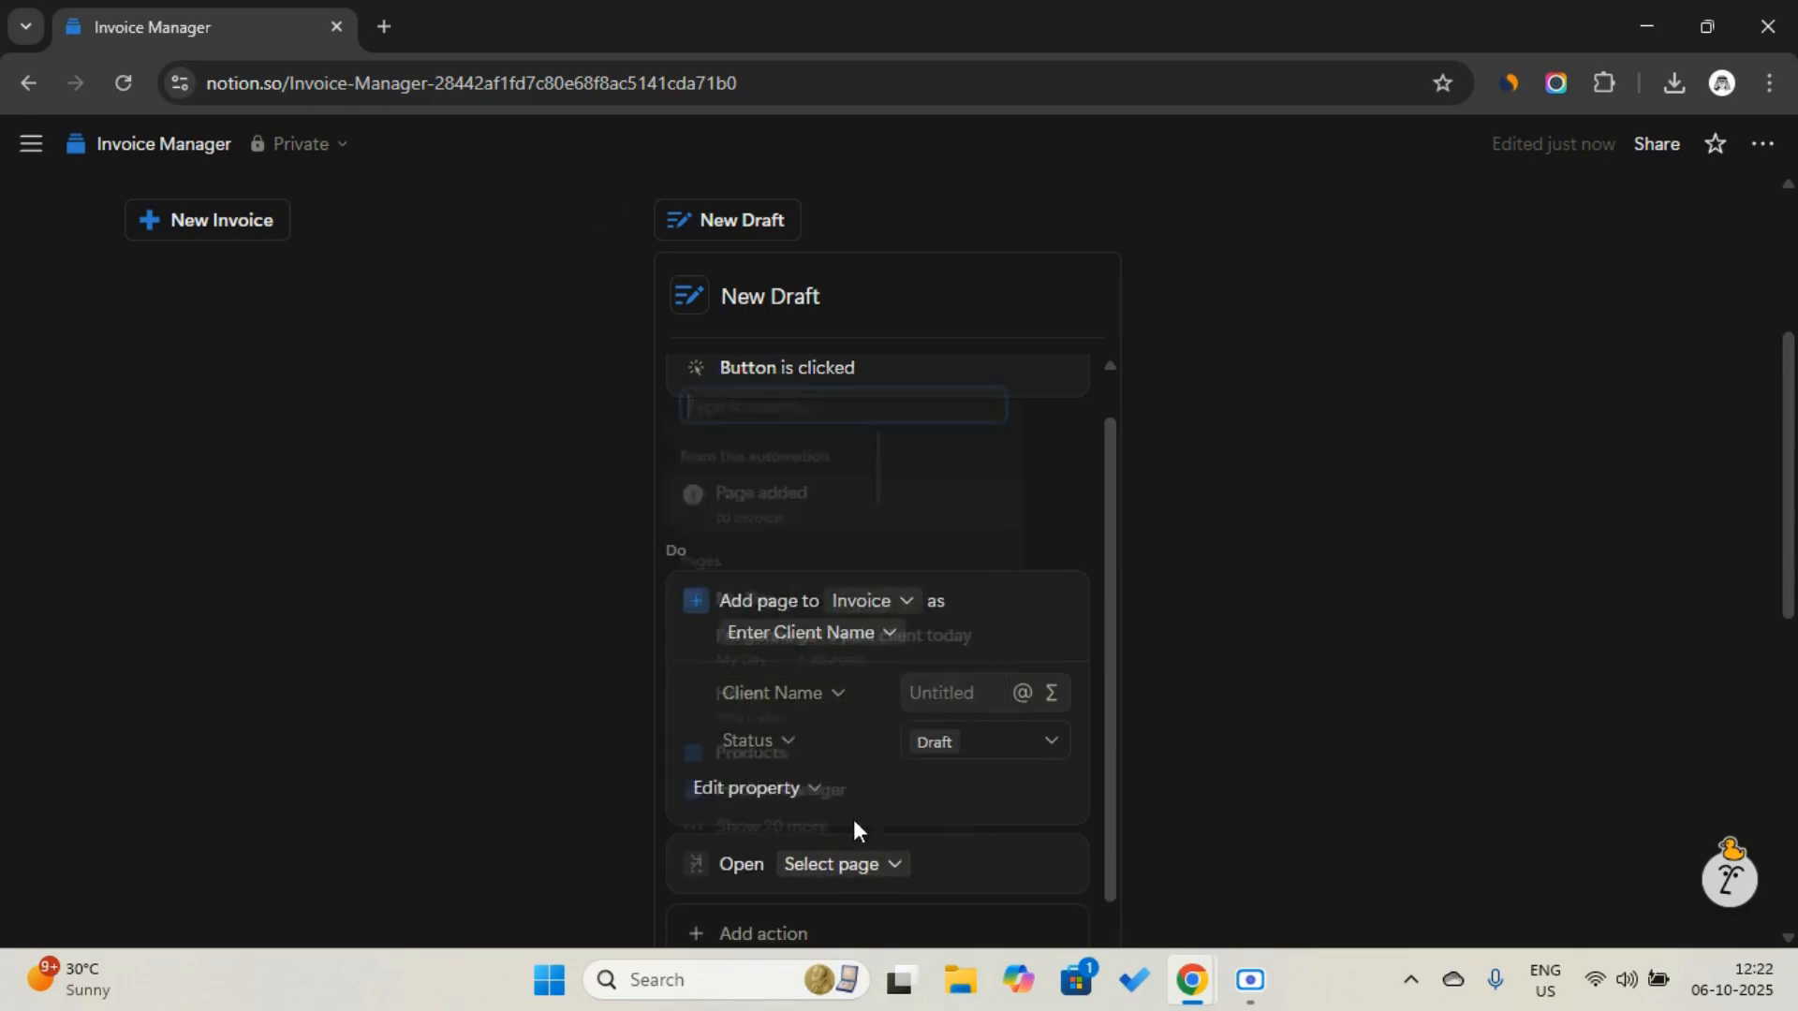
left_click(823, 488)
scroll(903, 791, "down", 1)
left_click(936, 944)
Name the new button in the third column Archive and give it the blue archive box icon
scroll(932, 656, "down", 1)
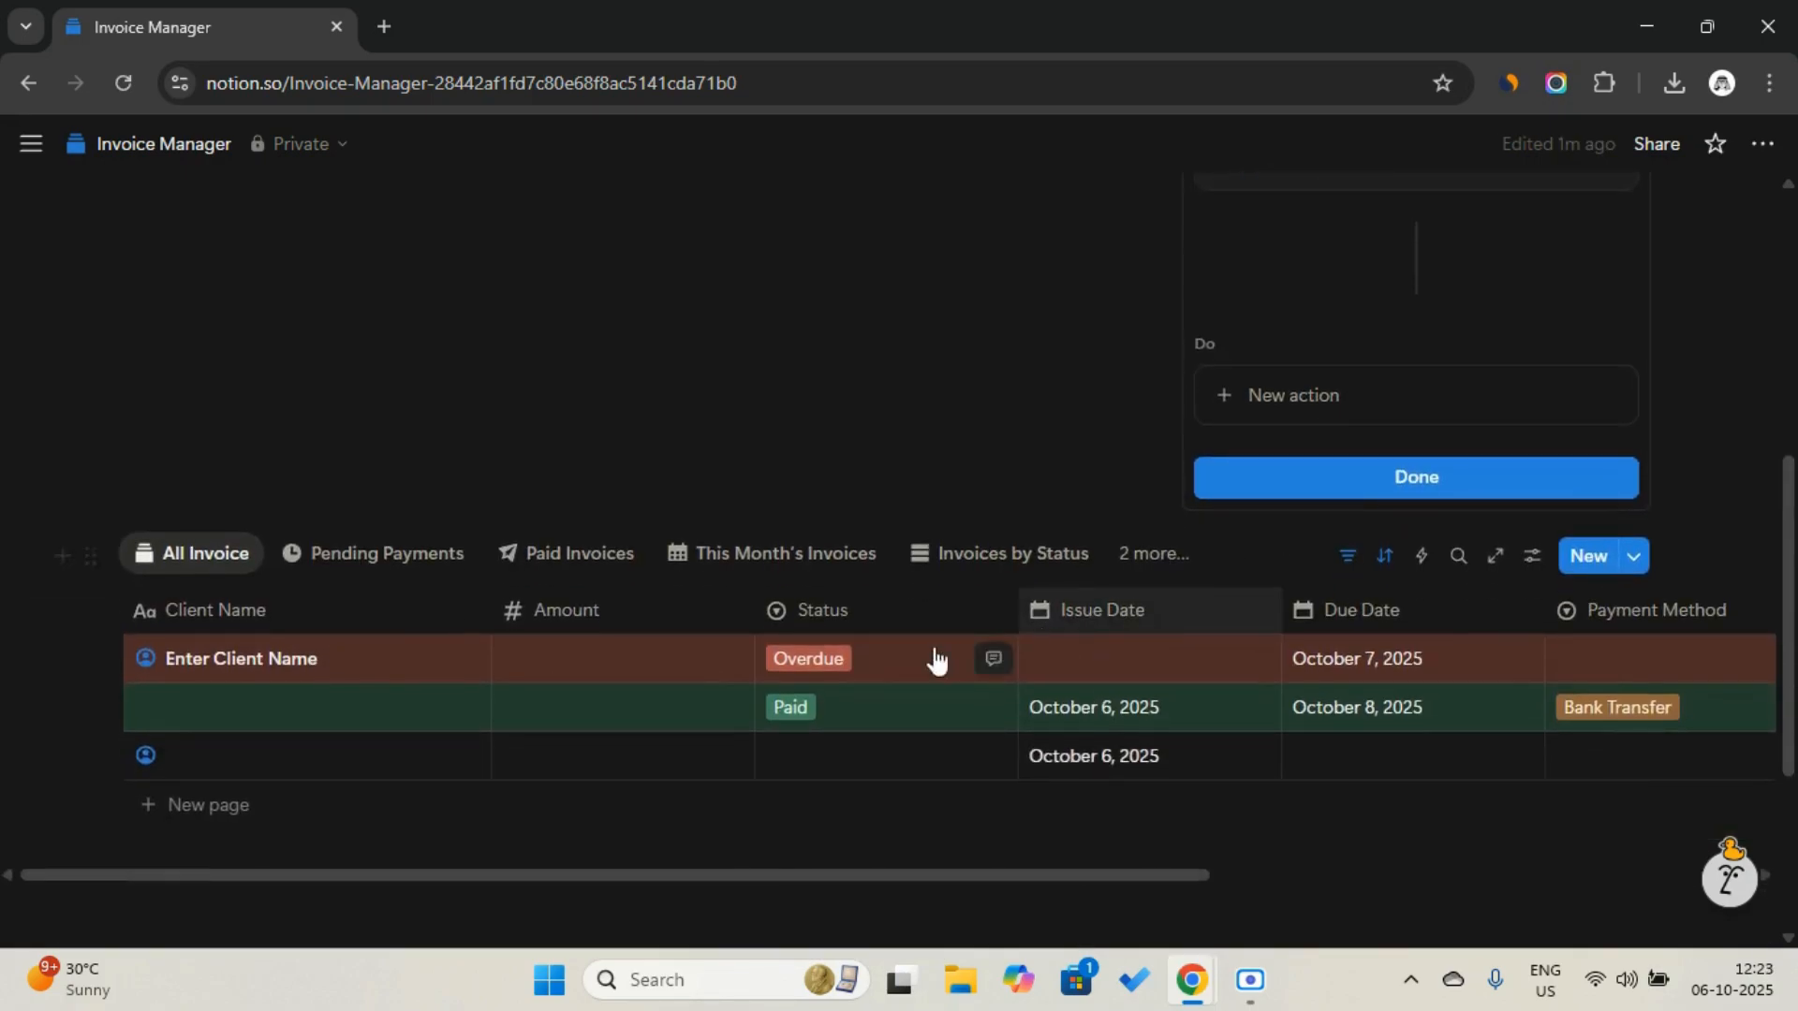
scroll(668, 667, "up", 4)
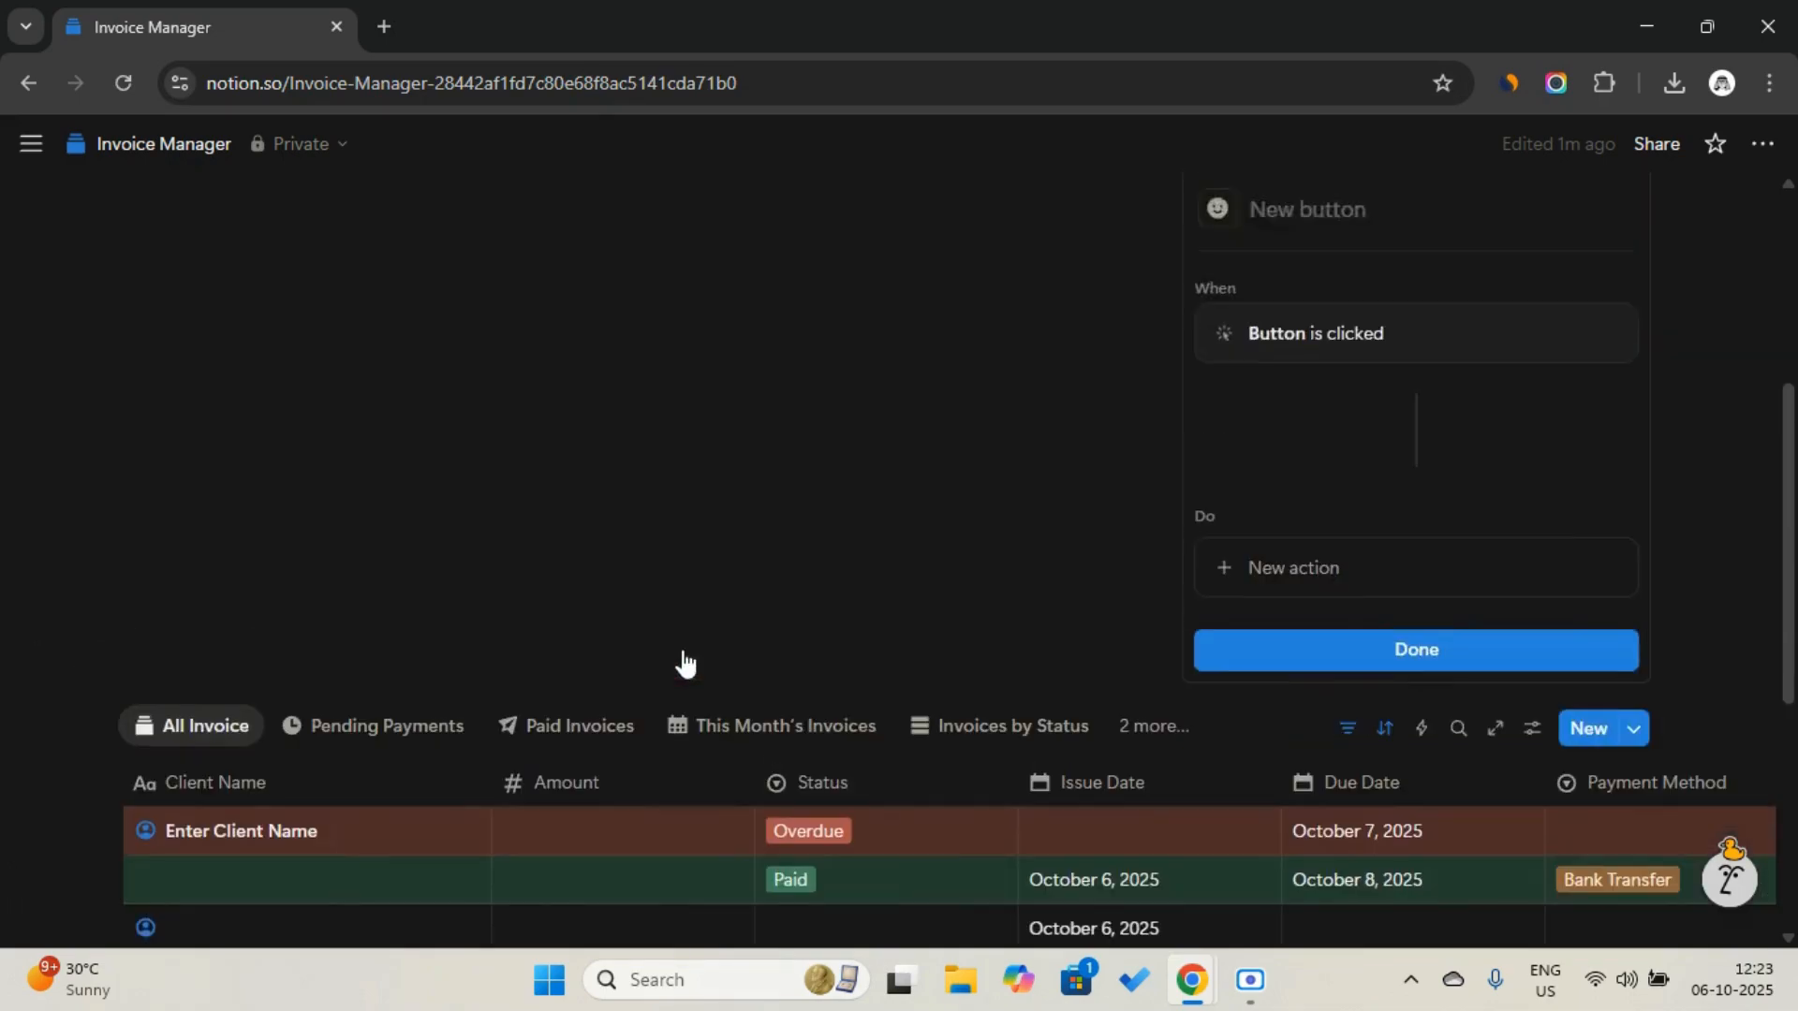
left_click(1288, 395)
key("Caps_Lock")
type("A")
key("Caps_Lock")
type("r")
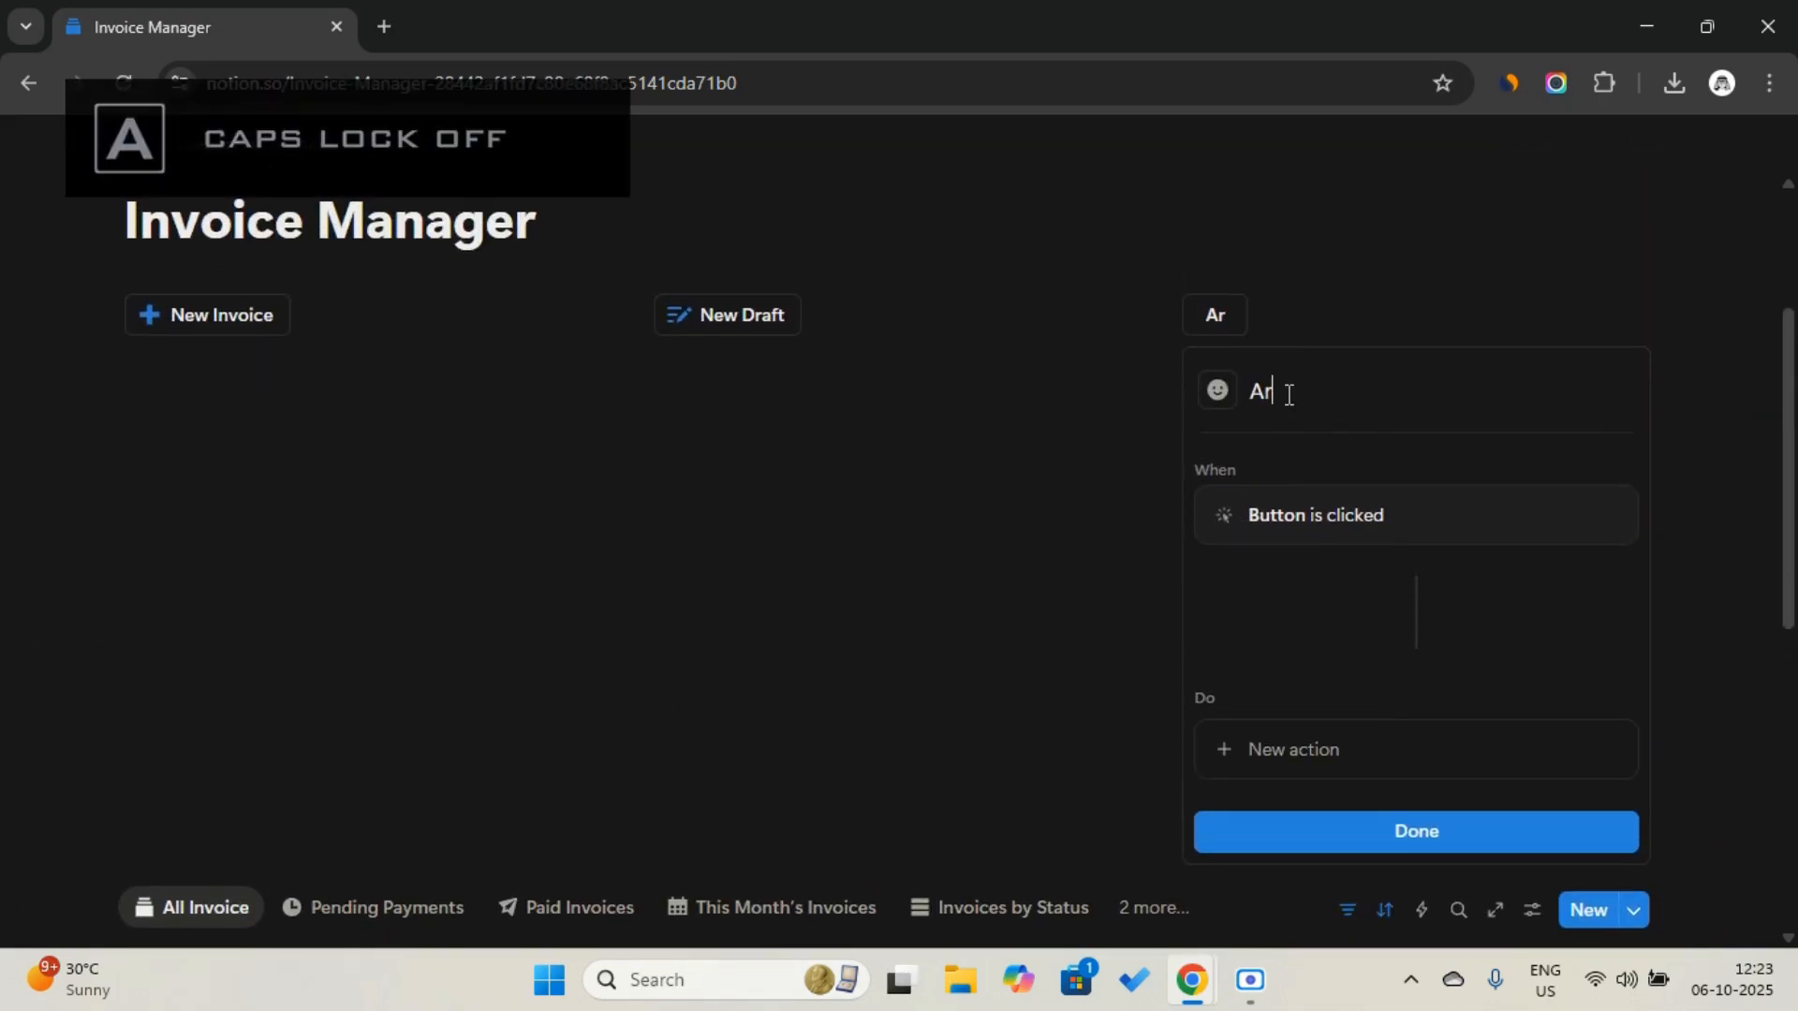
type("chive")
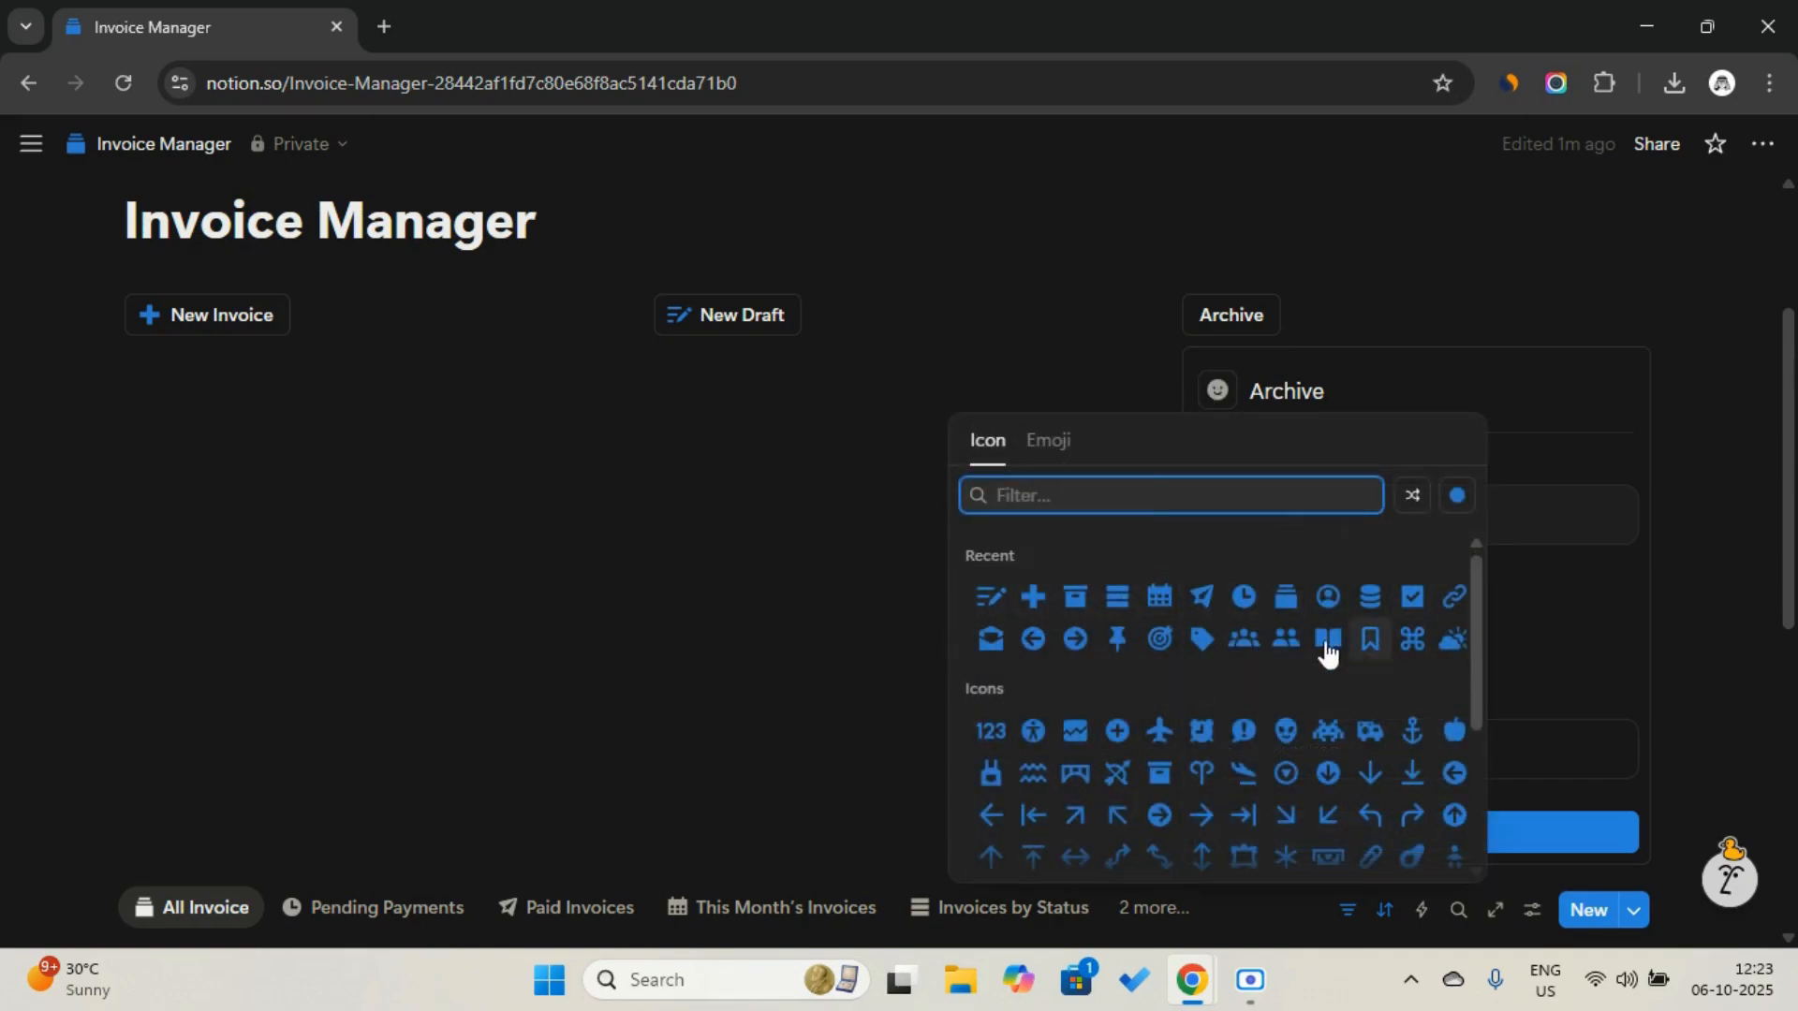
left_click(1075, 596)
Give the Archive button an action that edits all pages in the Invoice data source
scroll(1367, 599, "down", 1)
left_click(1389, 646)
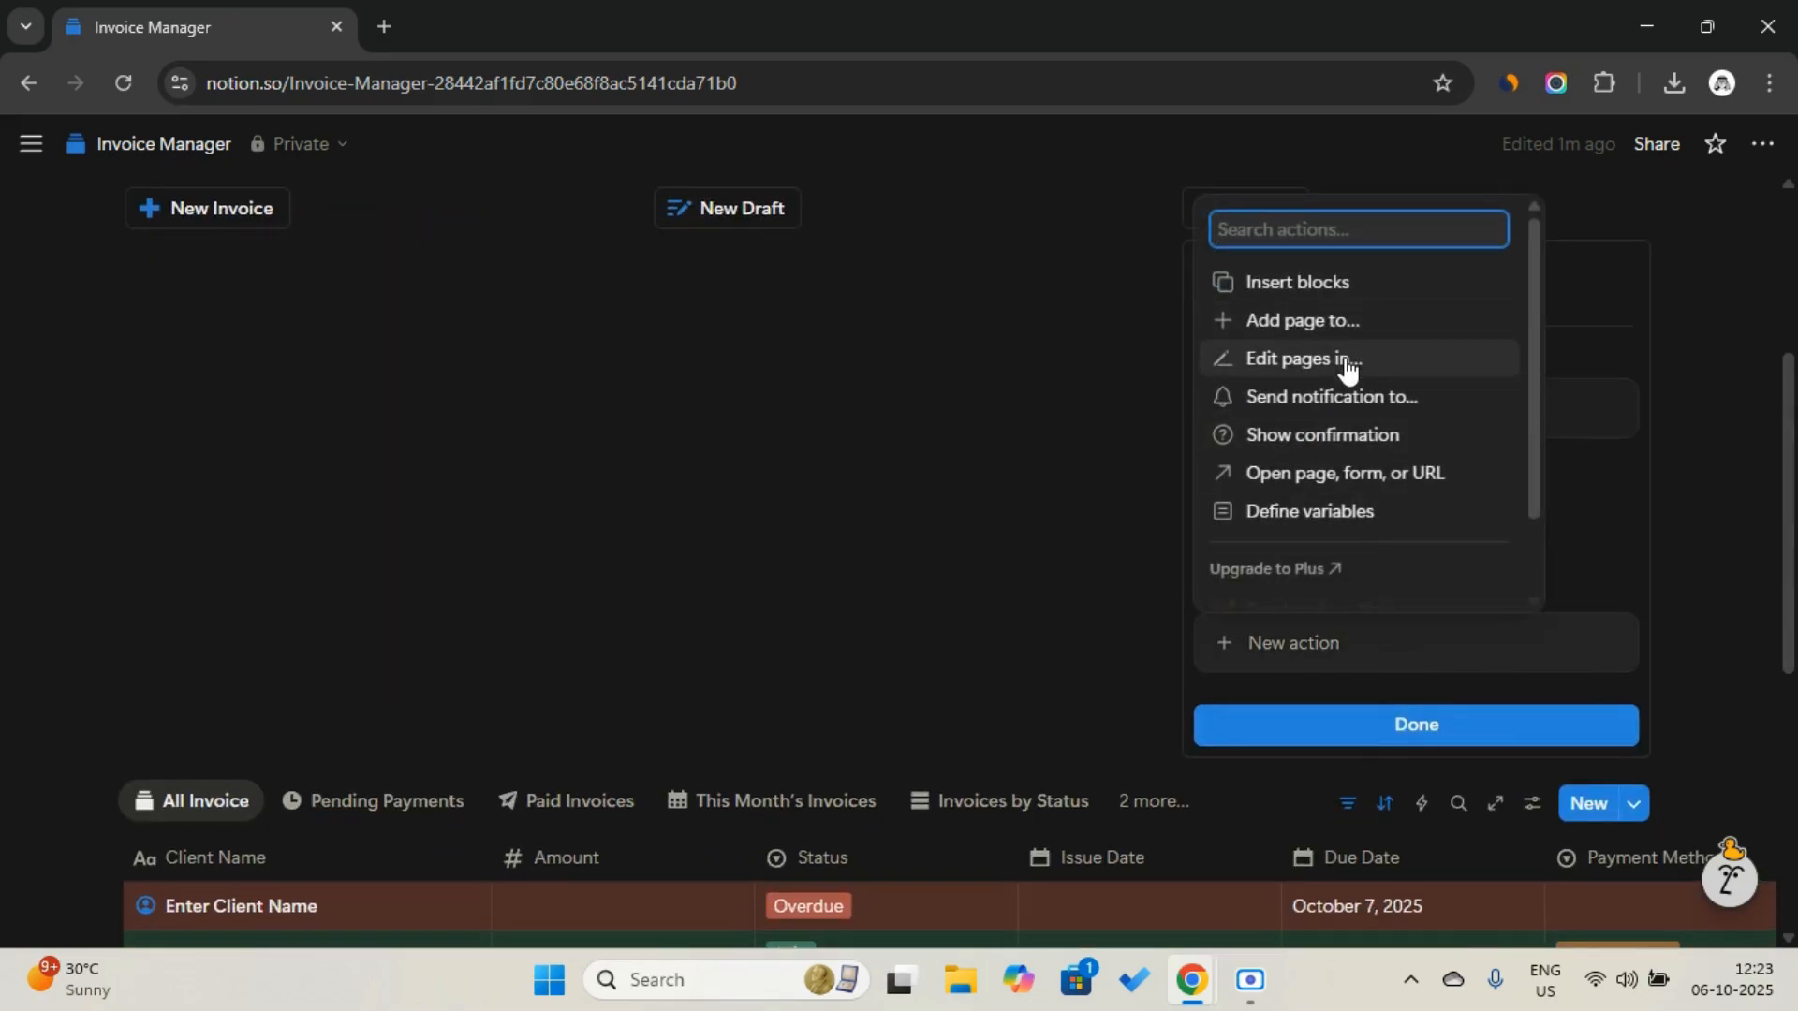
left_click(1346, 365)
left_click(1403, 644)
left_click(1348, 323)
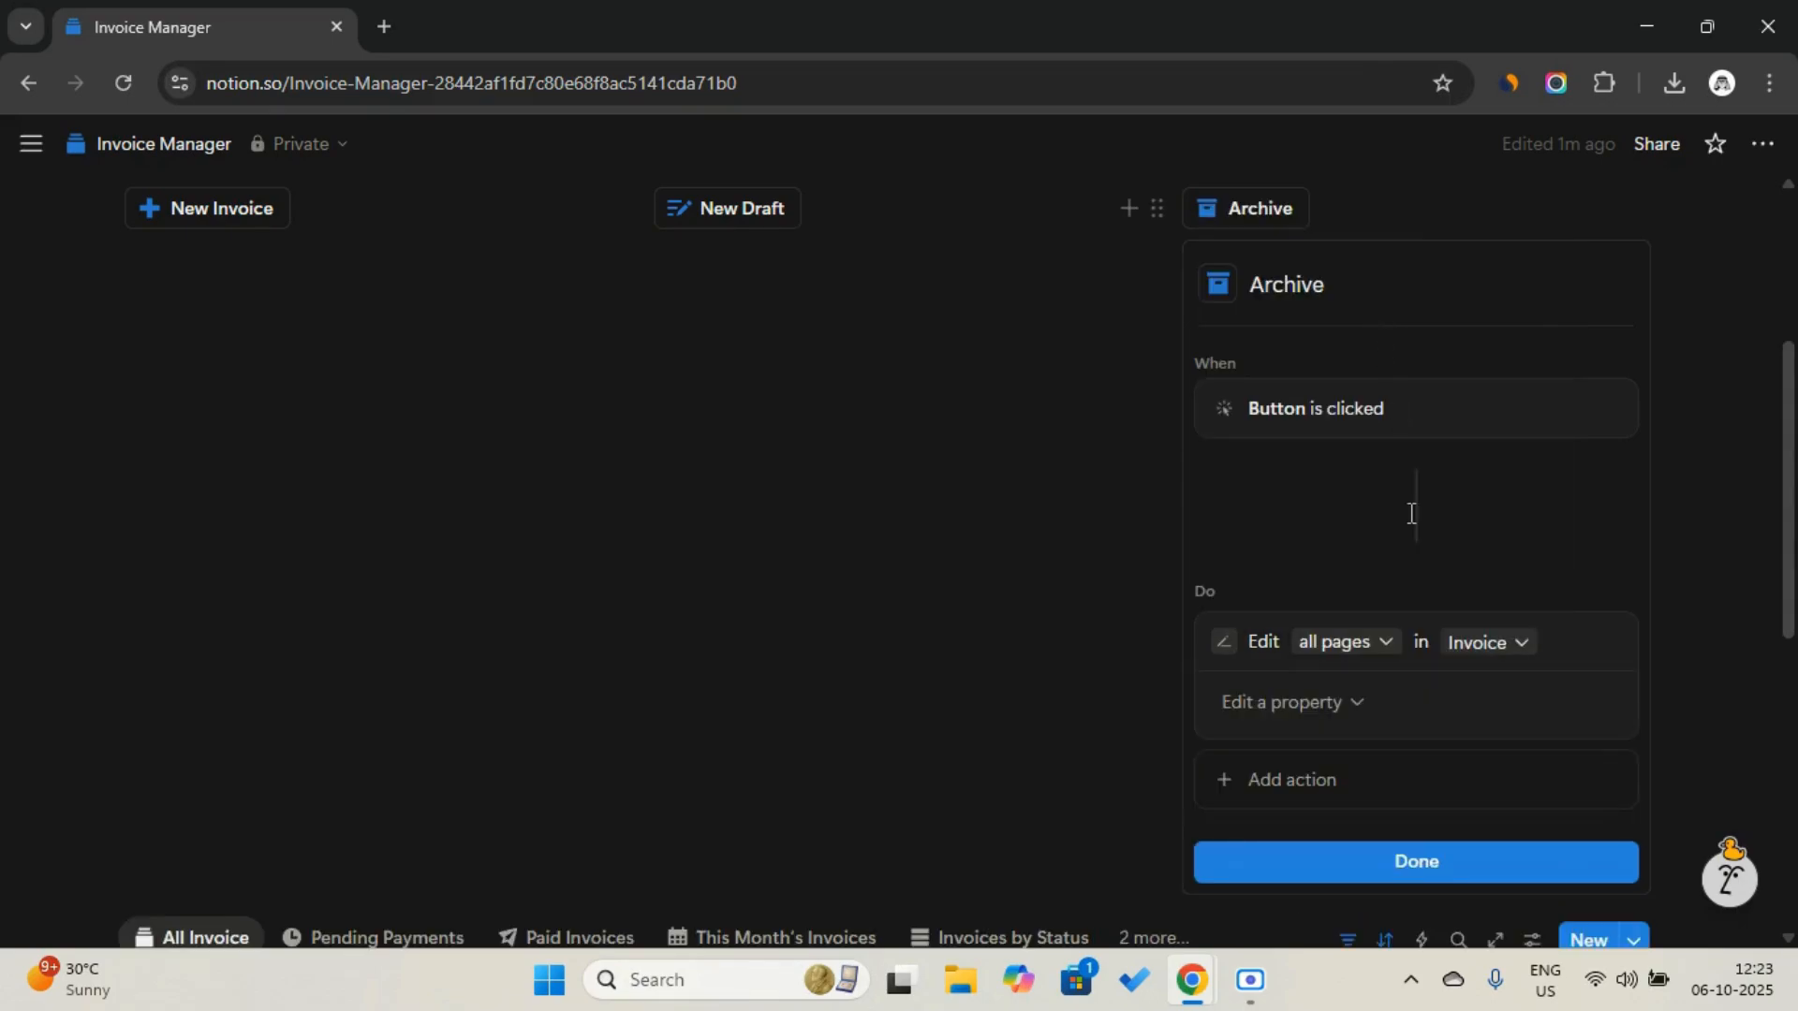
Make the edit action set the Archive property to checked, and finish the Archive button
scroll(1411, 513, "down", 2)
left_click(1348, 549)
left_click(1284, 903)
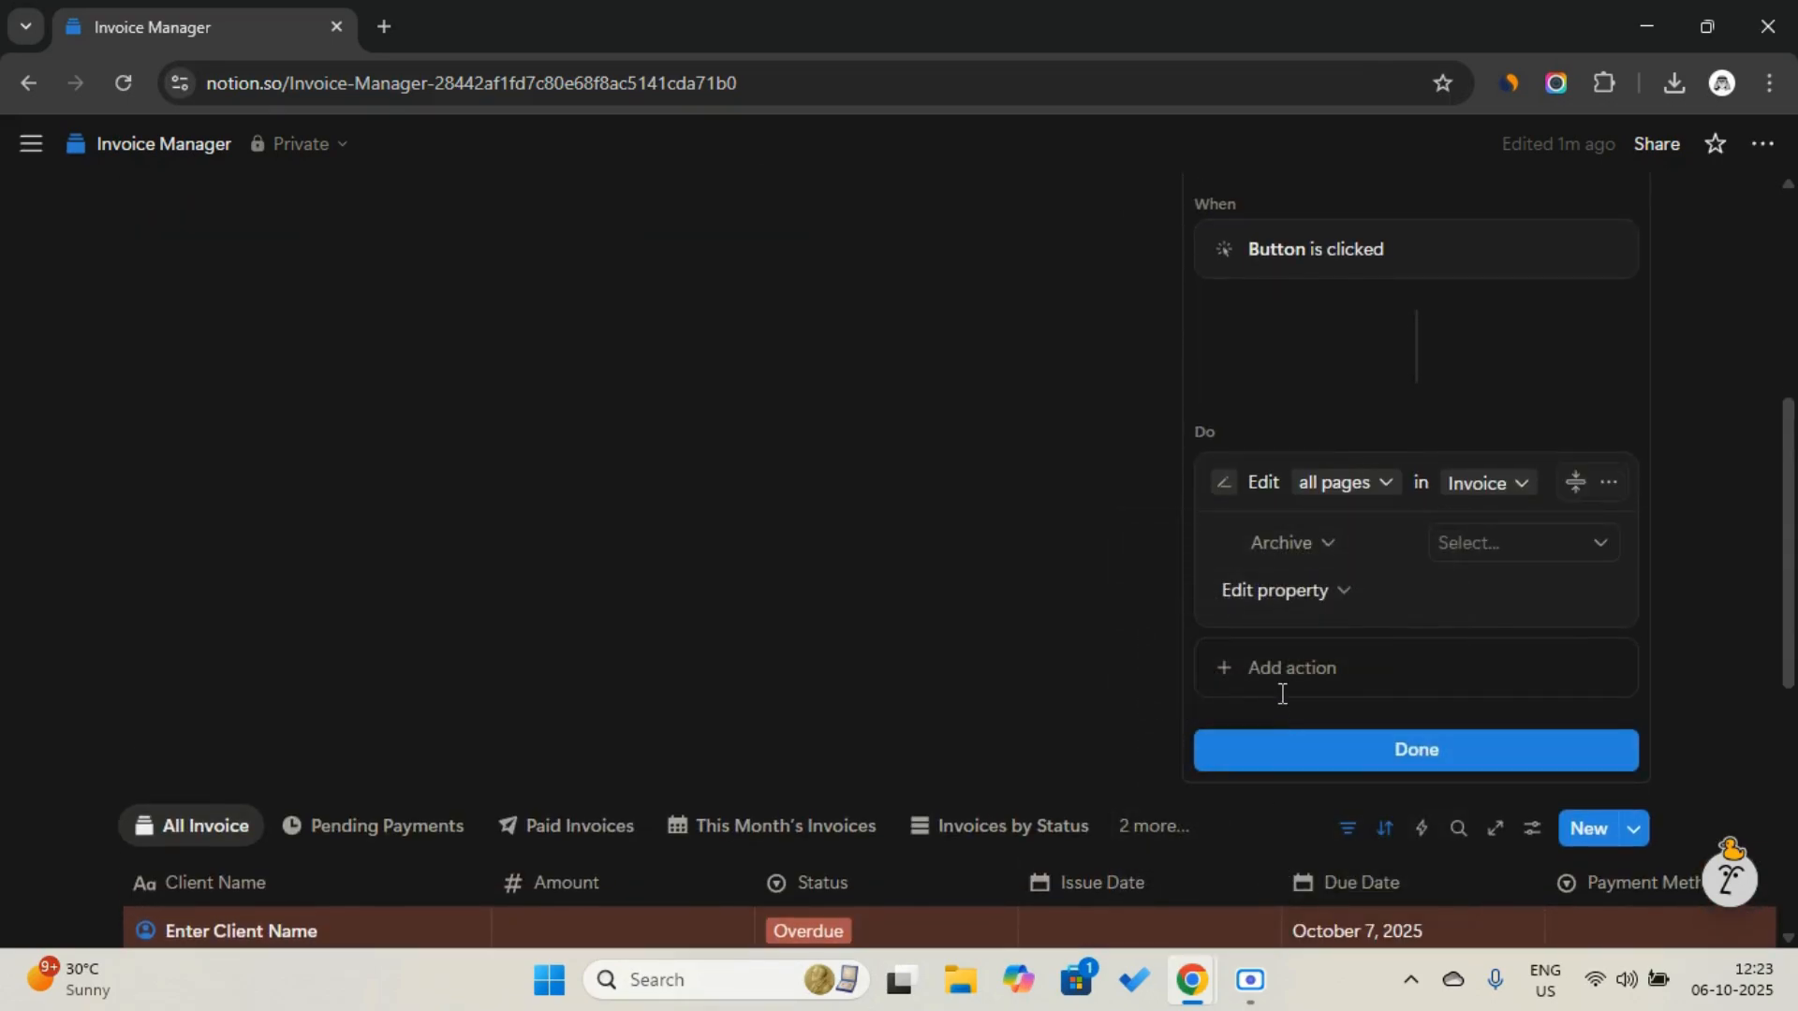
left_click(1508, 558)
left_click(1441, 670)
scroll(1395, 562, "down", 1)
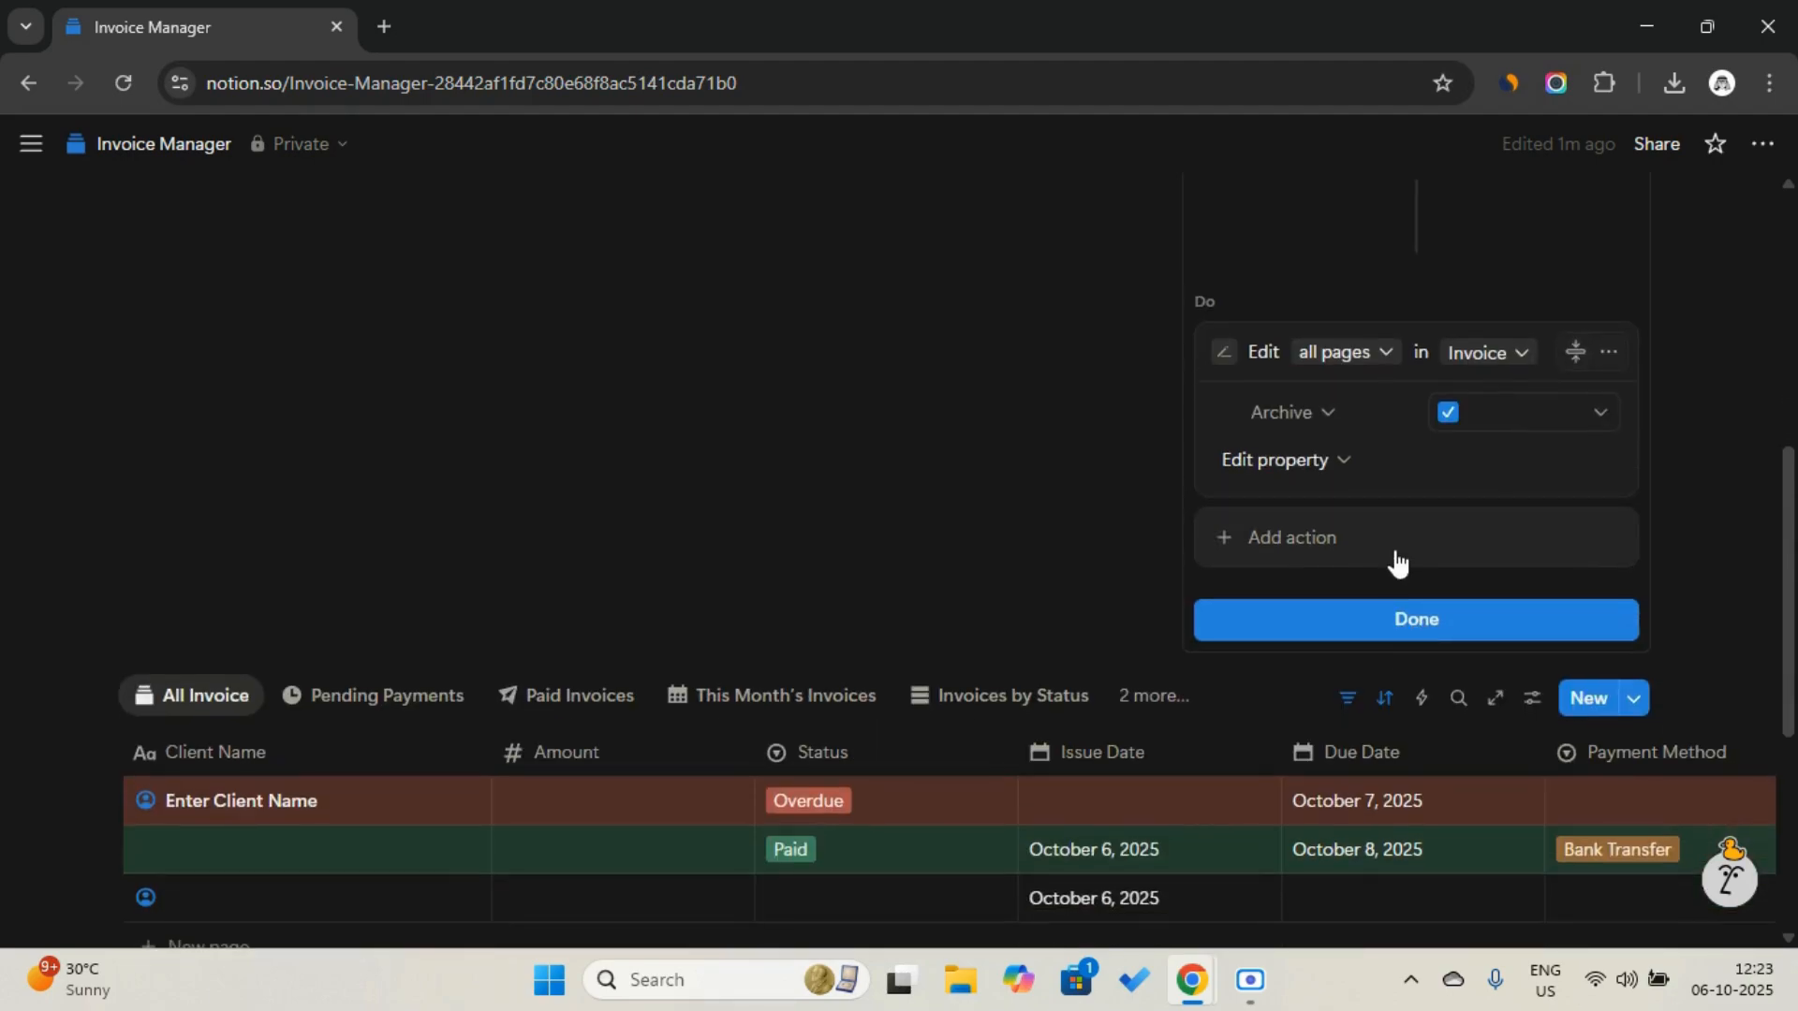
left_click(1392, 622)
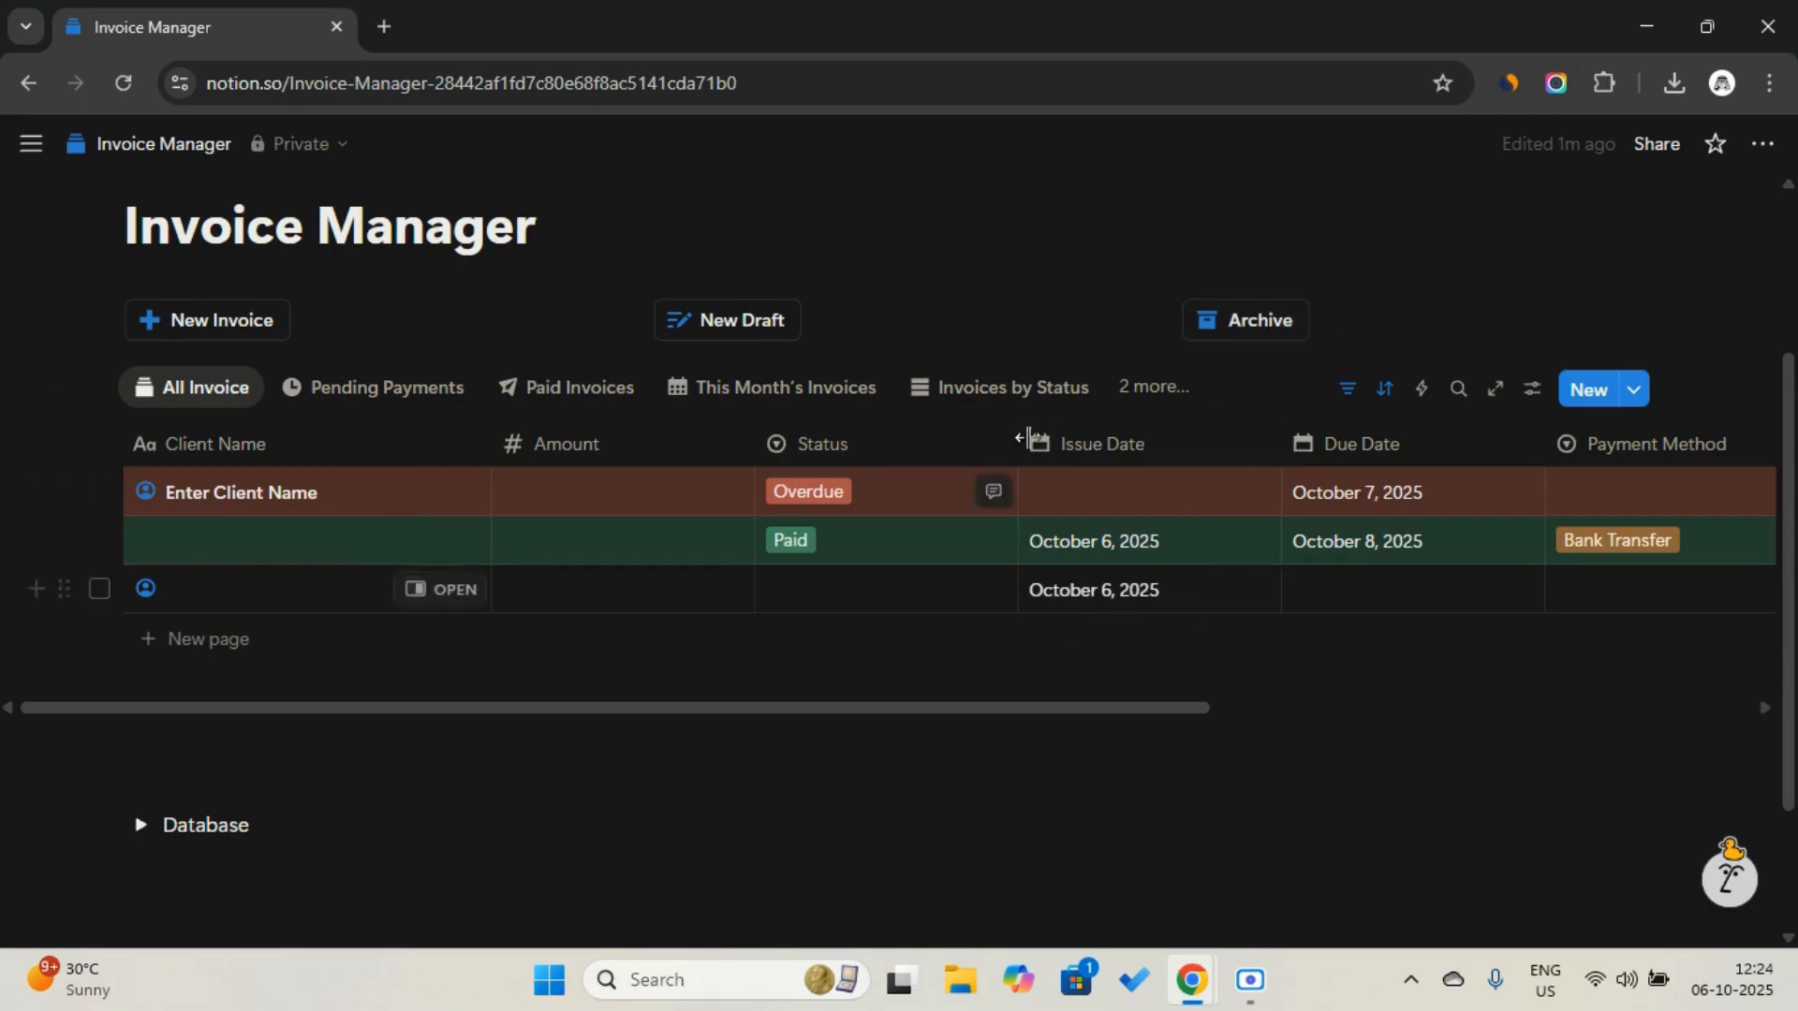
Archive all invoices with the Archive button, check them in the Archive view, and return to the All Invoice view
left_click(1275, 329)
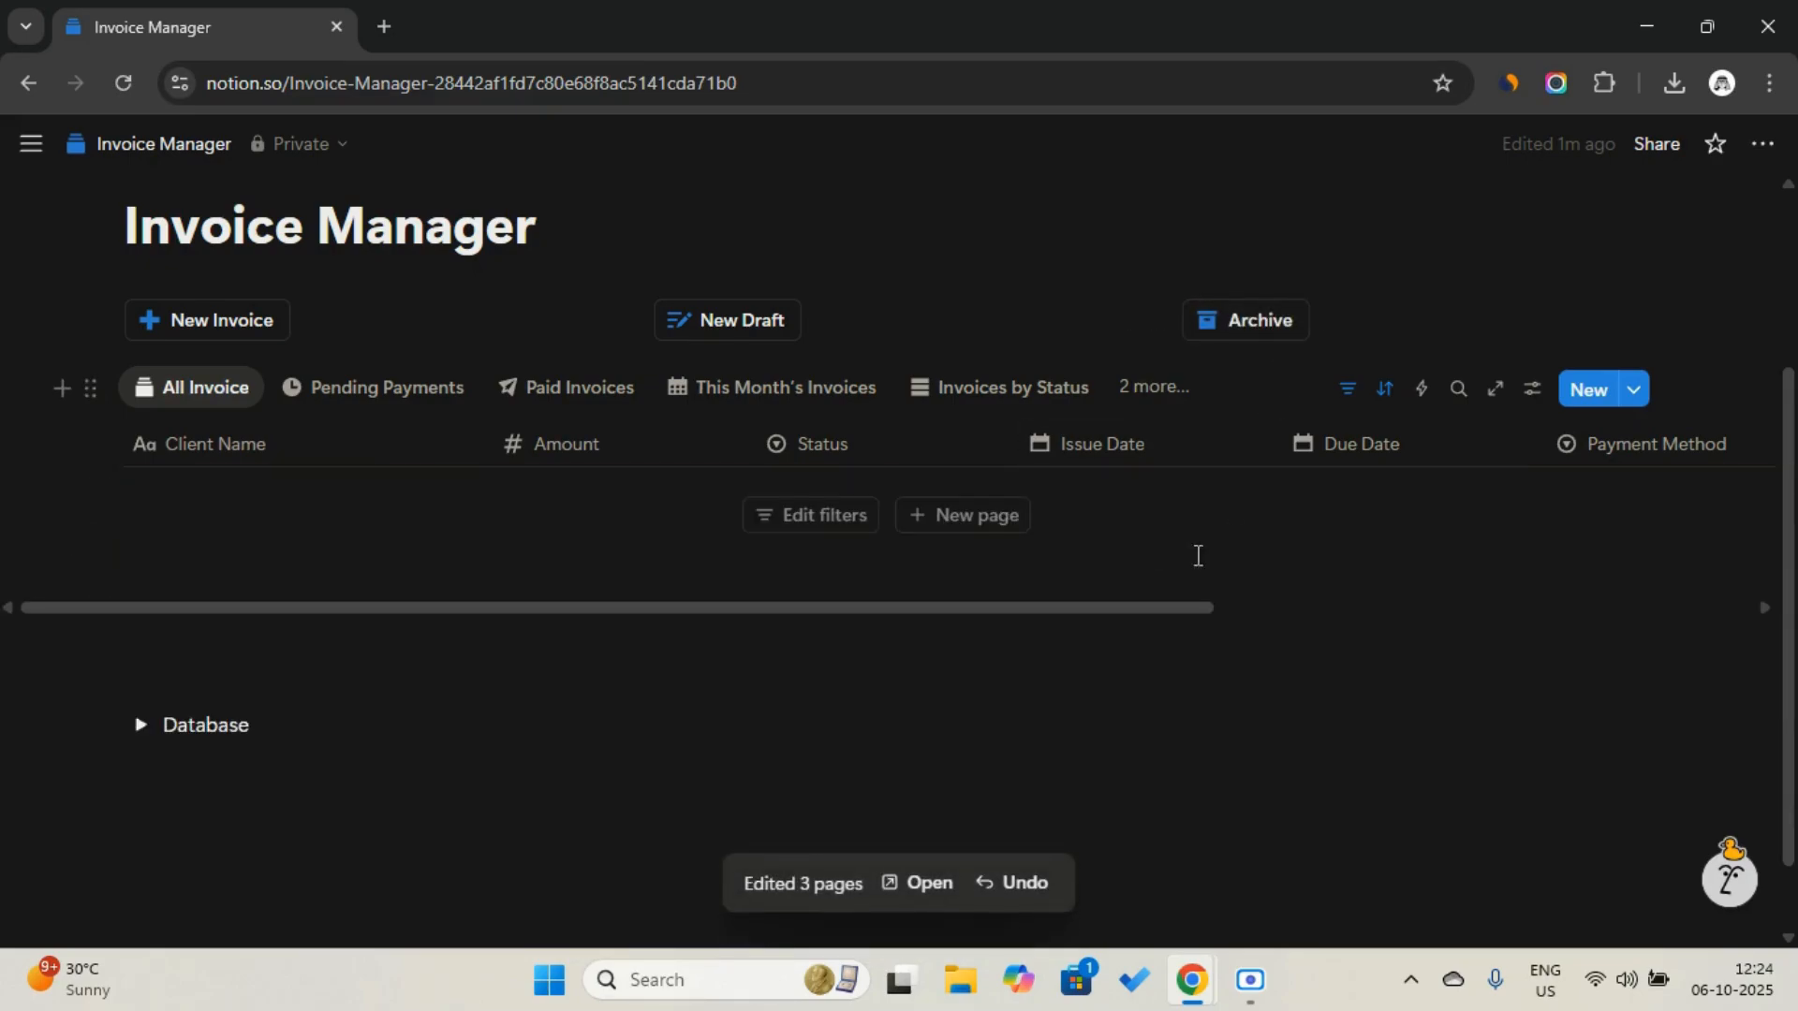
left_click(1150, 391)
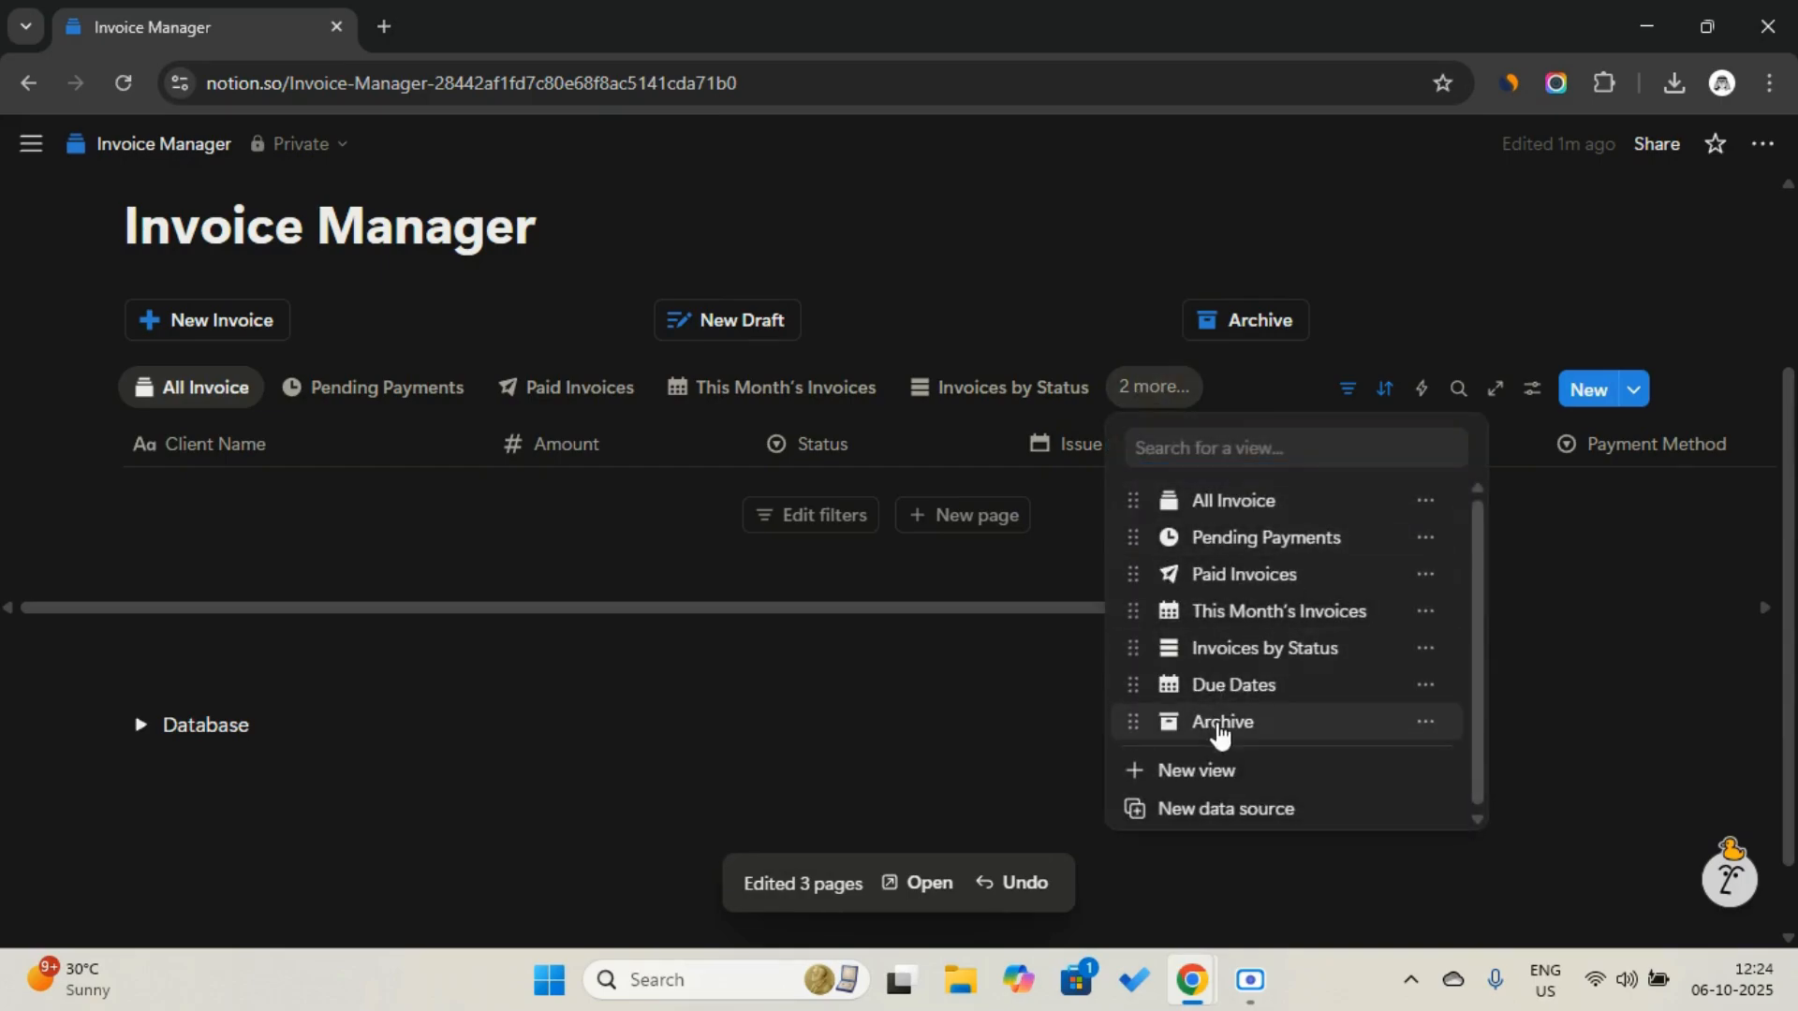
left_click(1219, 721)
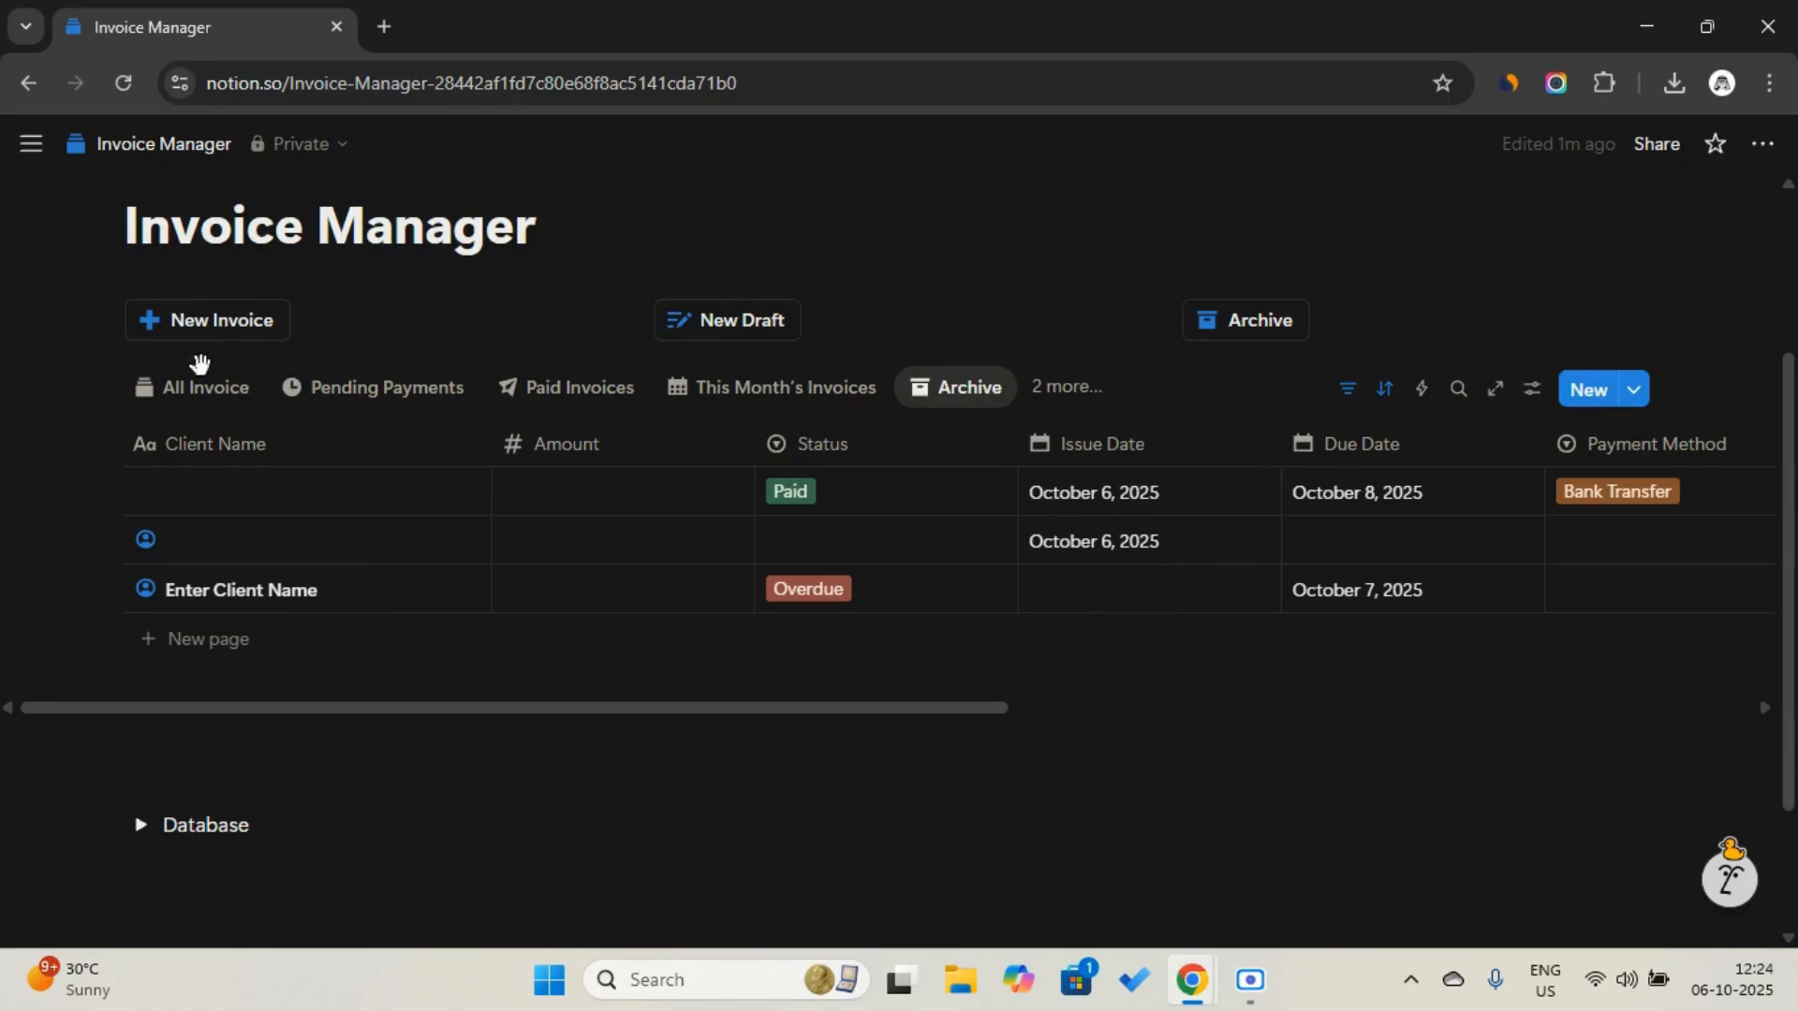
left_click(204, 393)
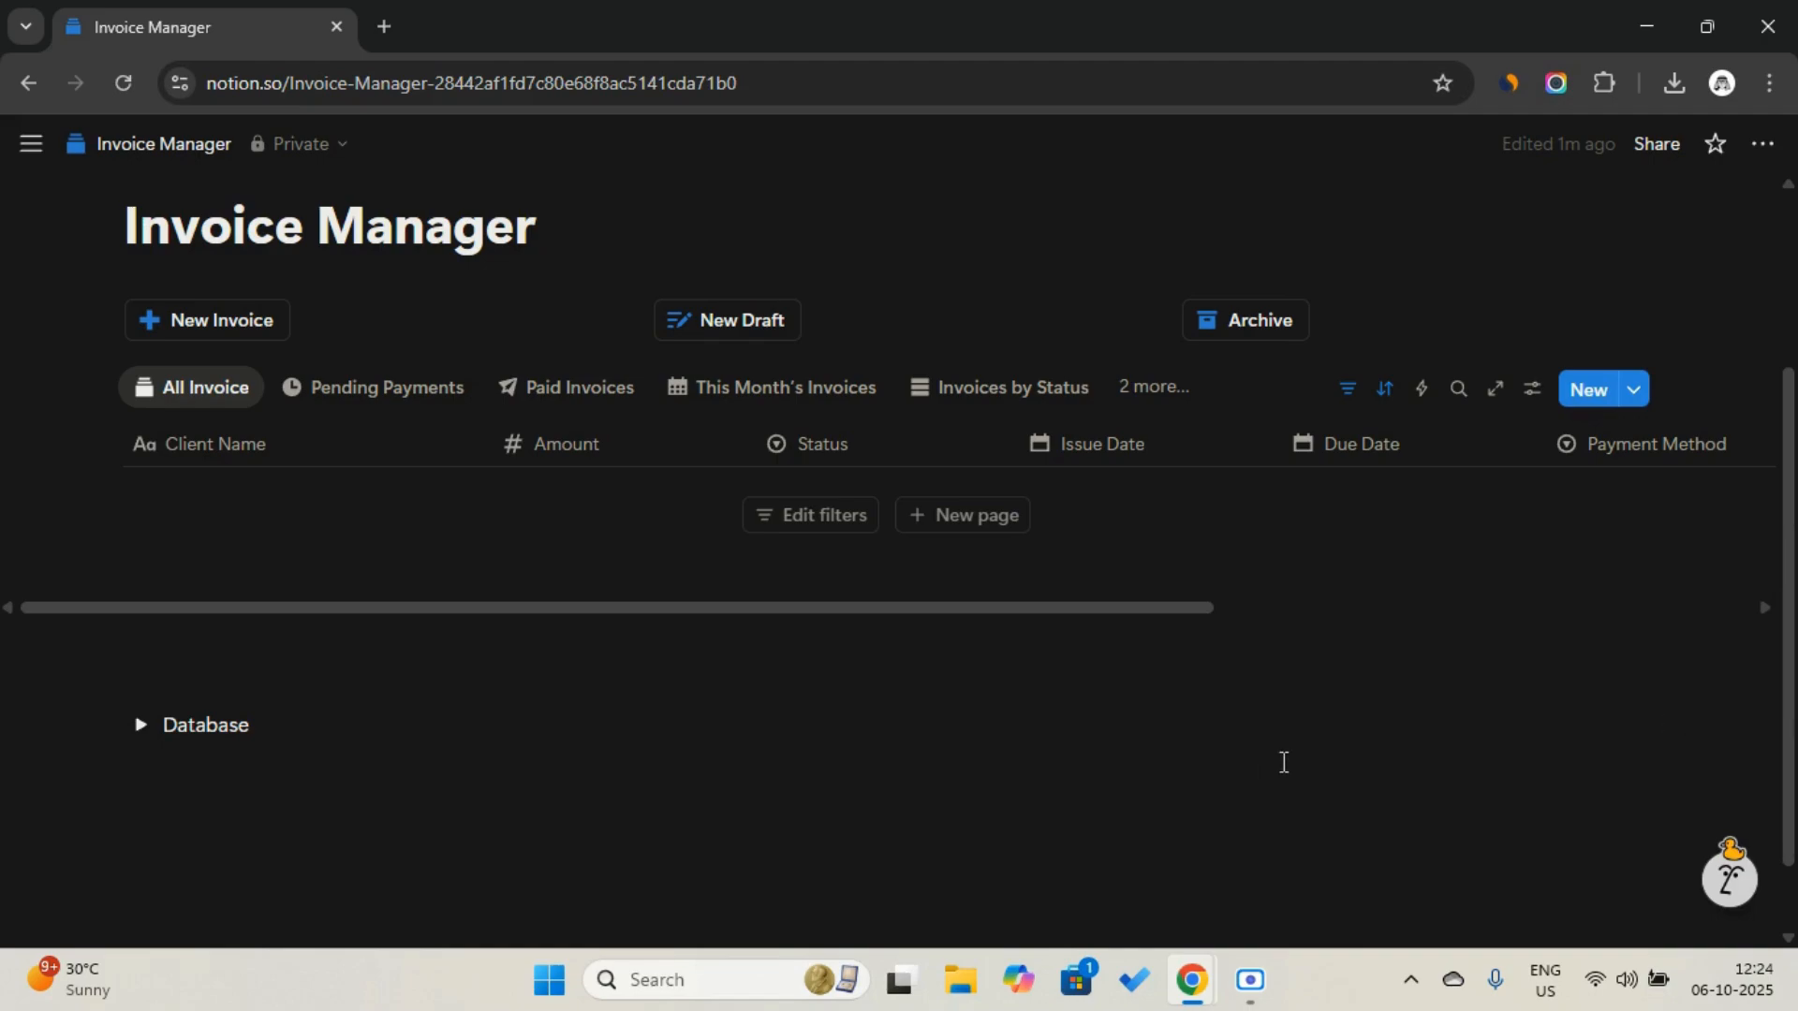
scroll(1261, 372, "up", 3)
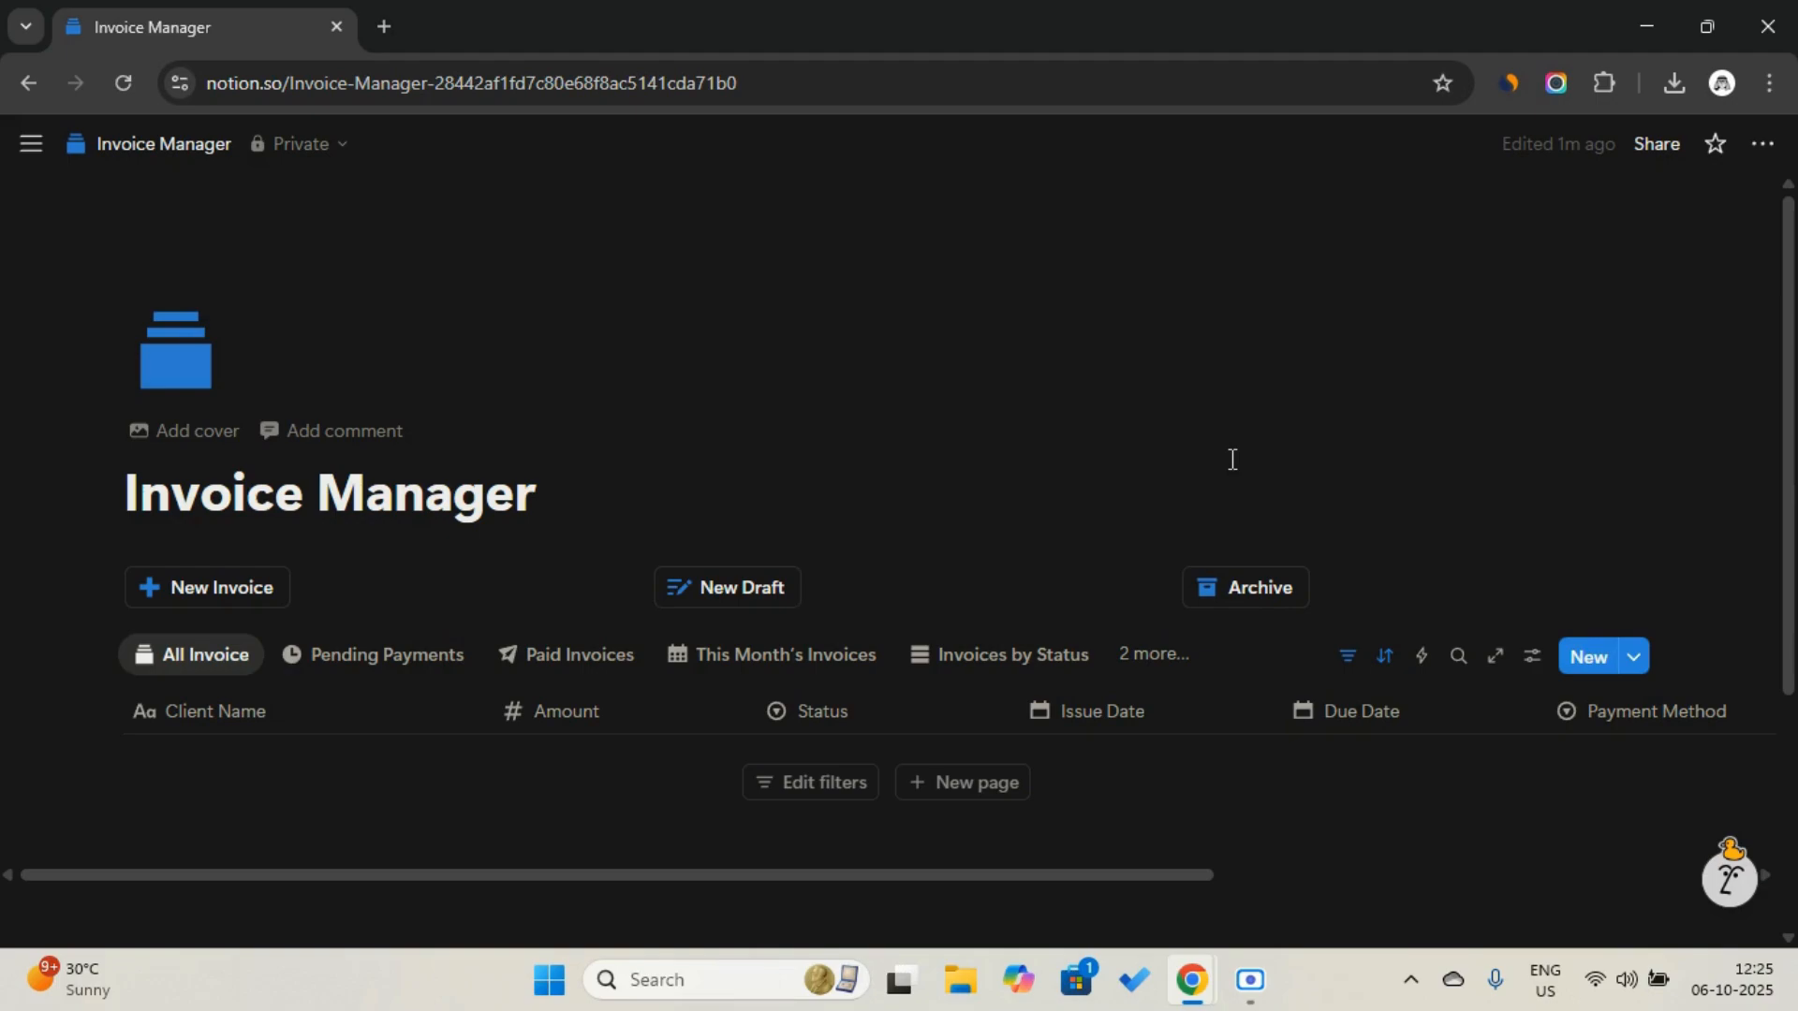